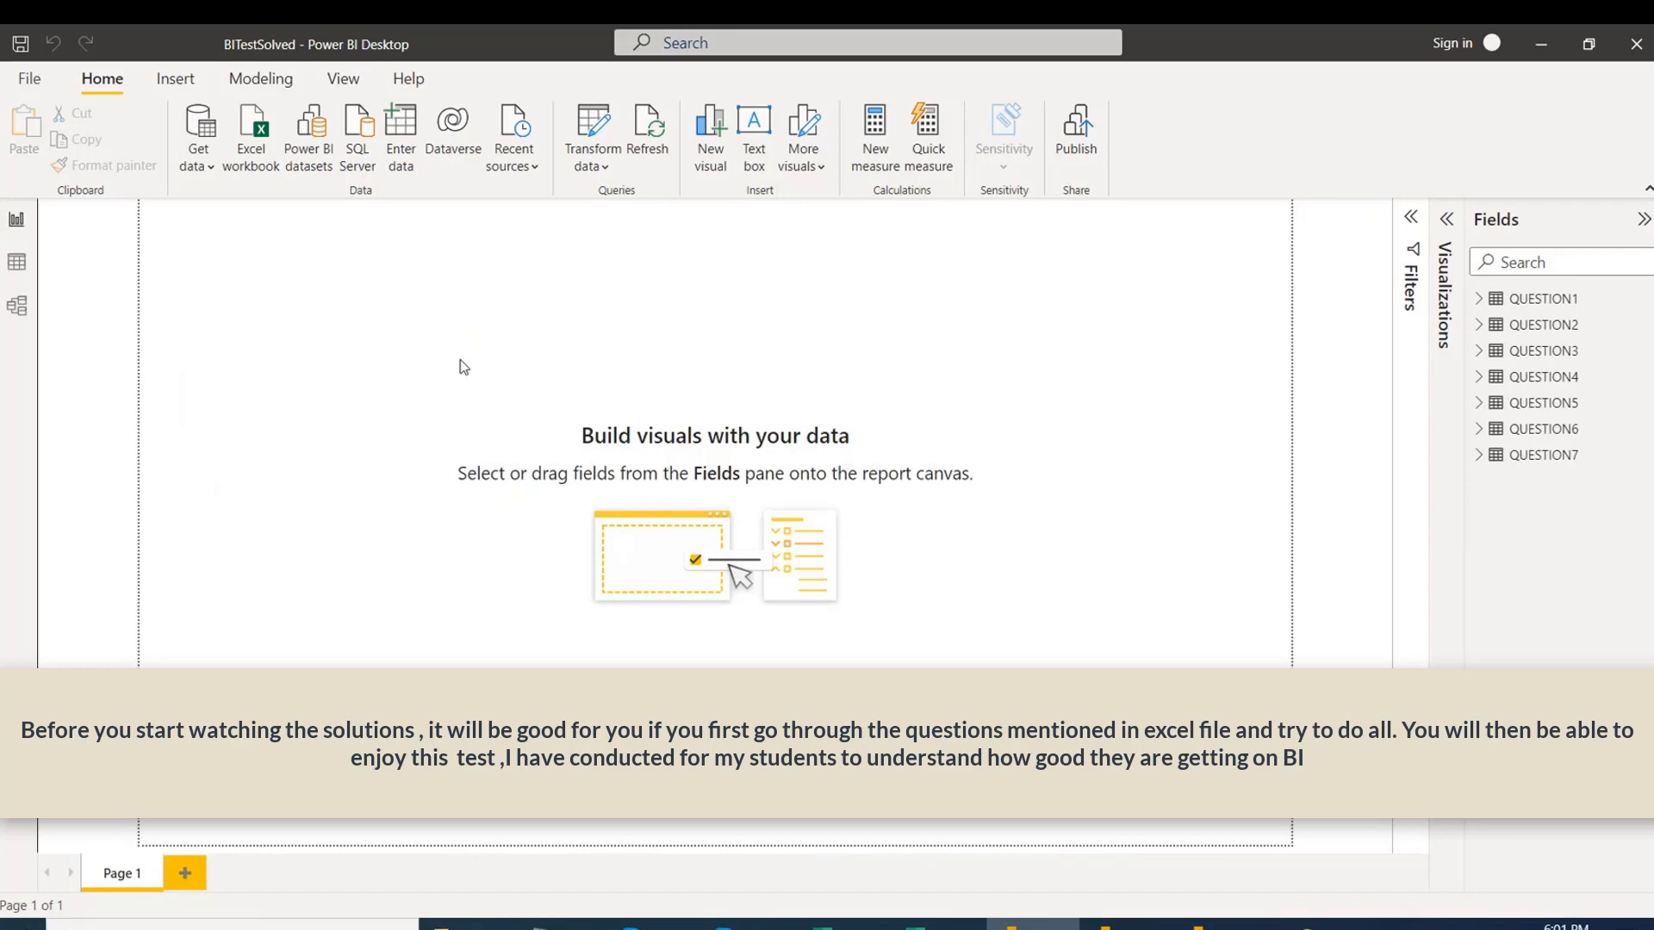
# Show the QUESTION1 table's rows in the data view.
pyautogui.click(17, 264)
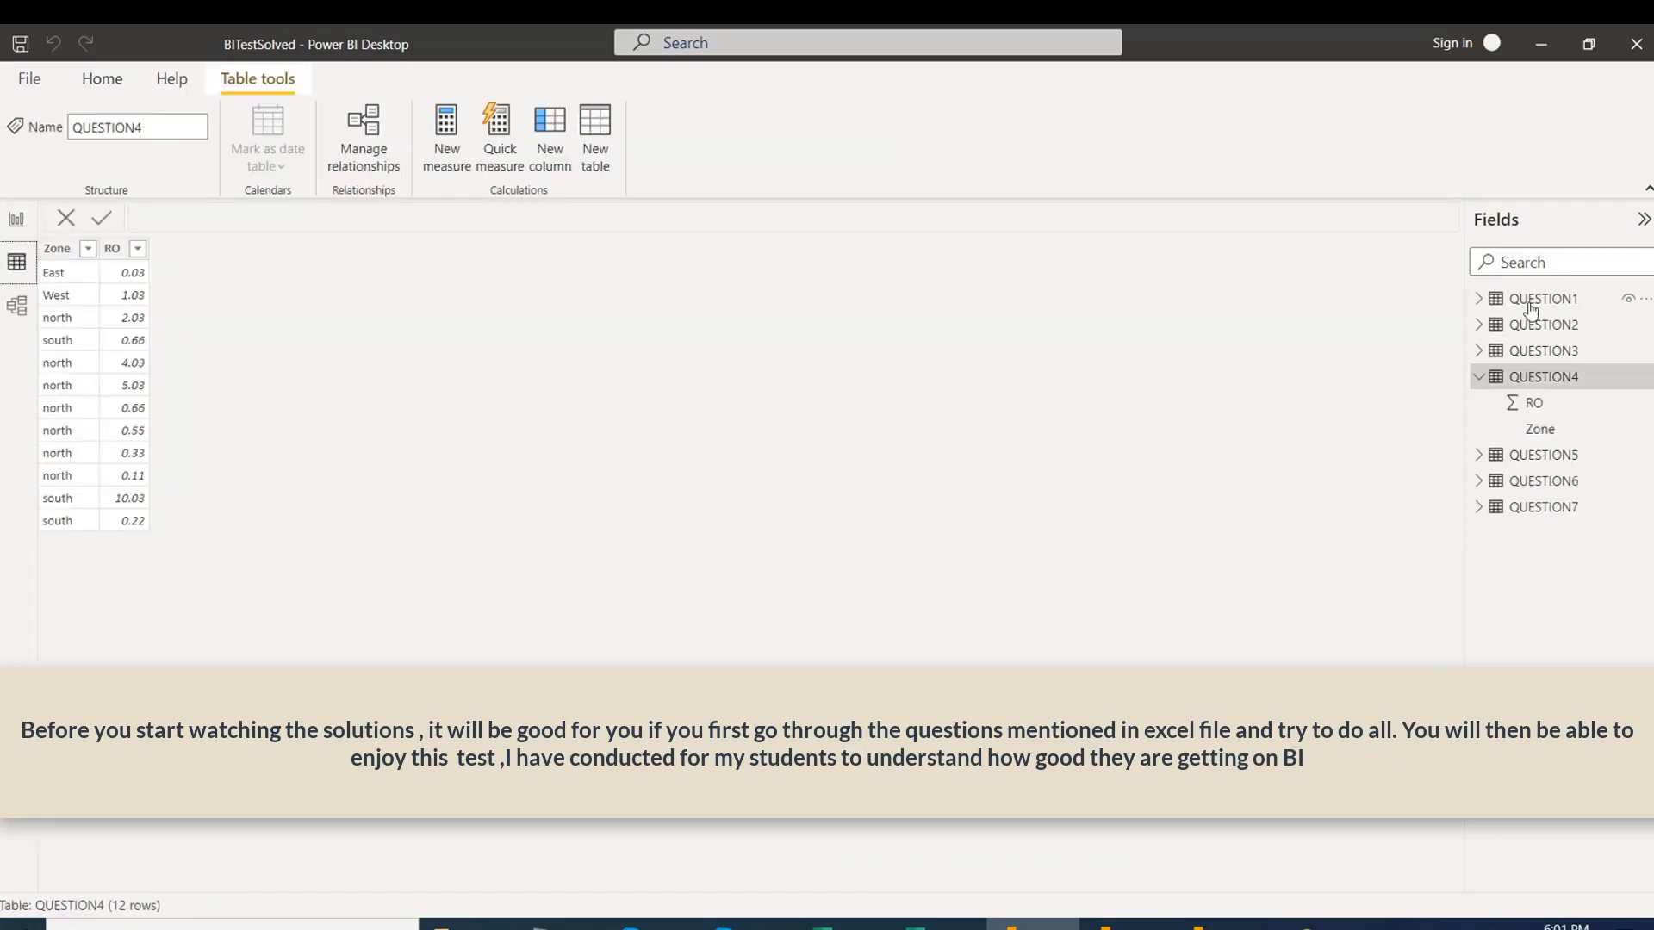
pyautogui.click(1477, 376)
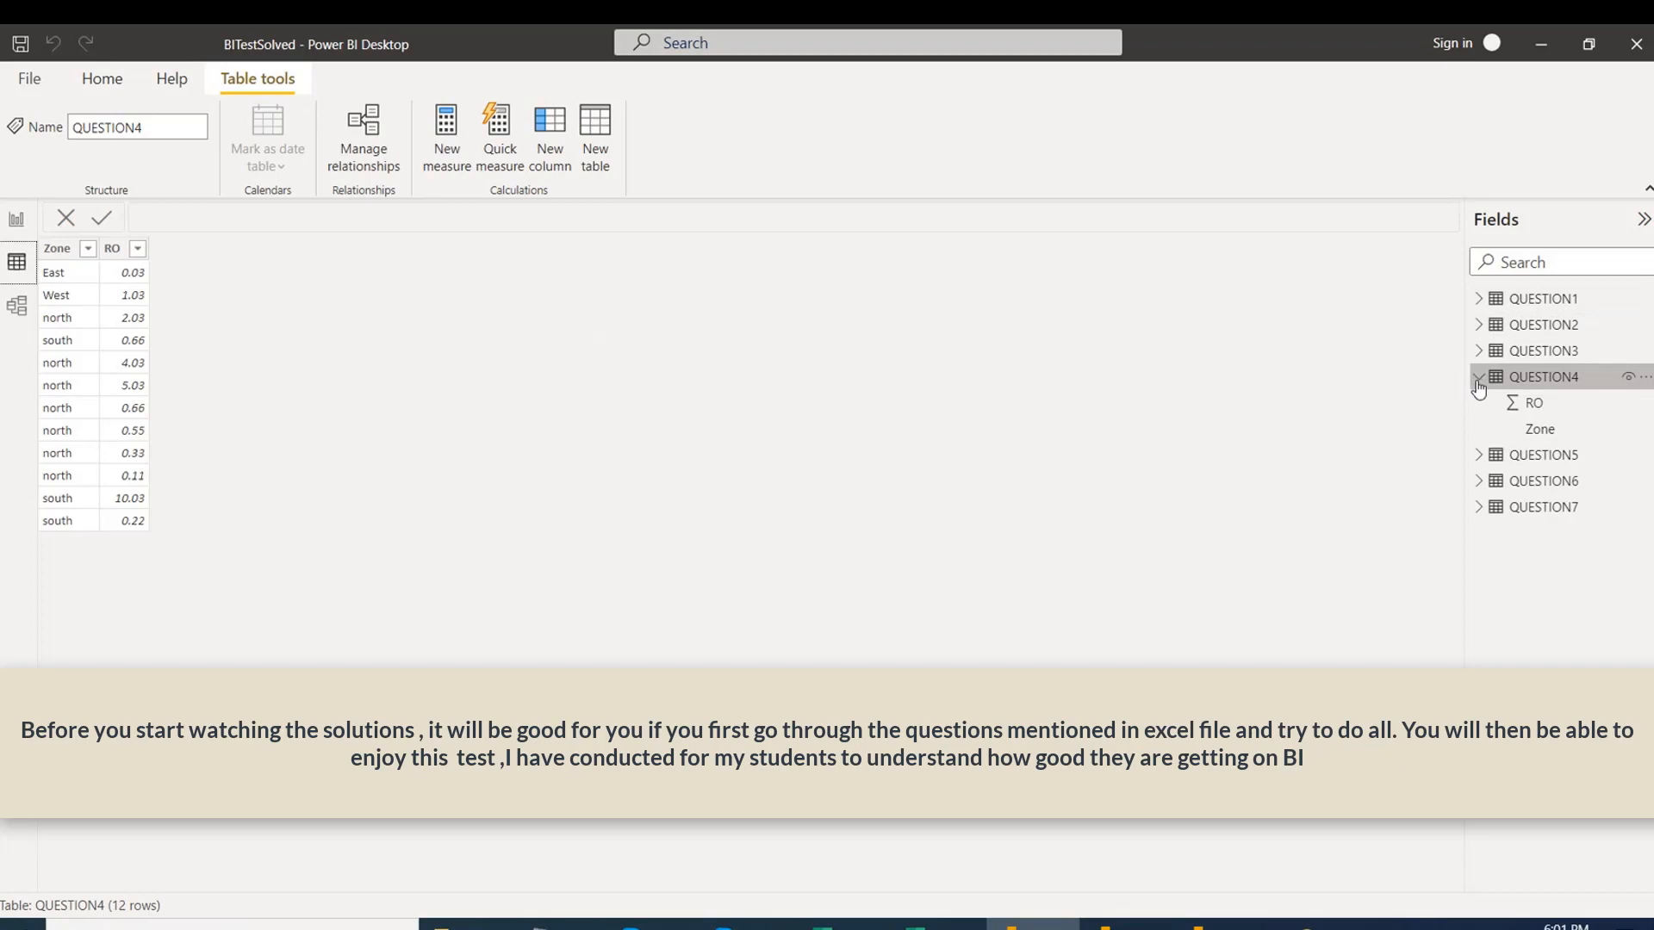
pyautogui.click(1589, 302)
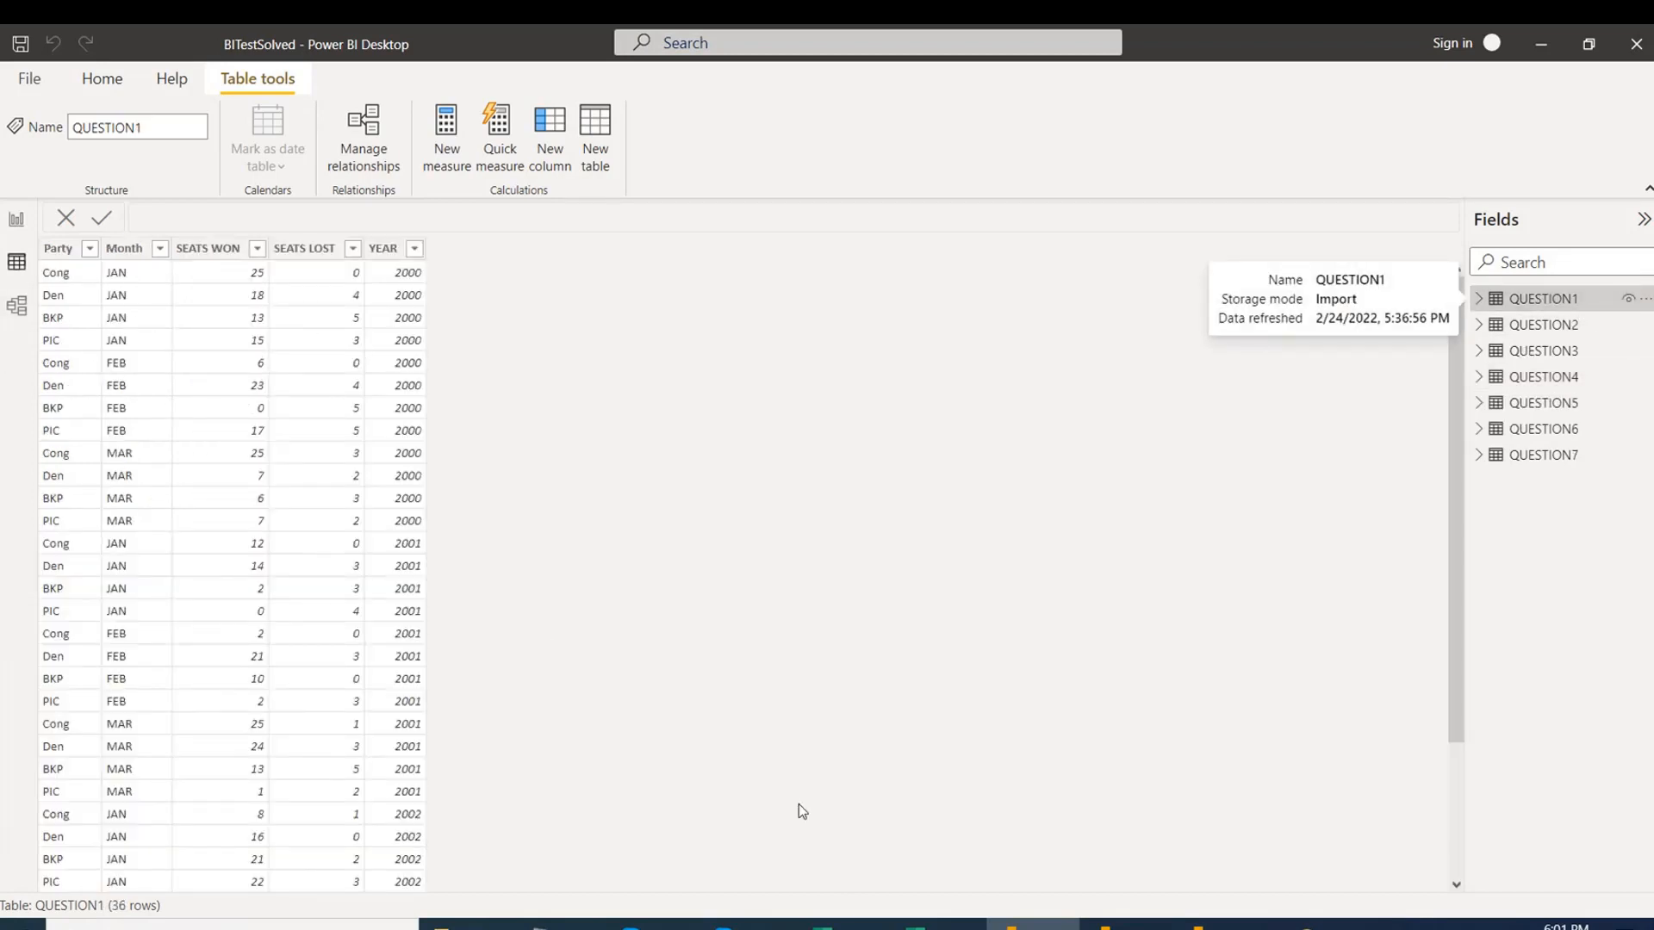
# Switch to the BI MockTest2 workbook in Excel and review the Party, Month, SEATS WON and SEATS LOST columns on the QUESTION1 sheet.
pyautogui.moveTo(848, 918)
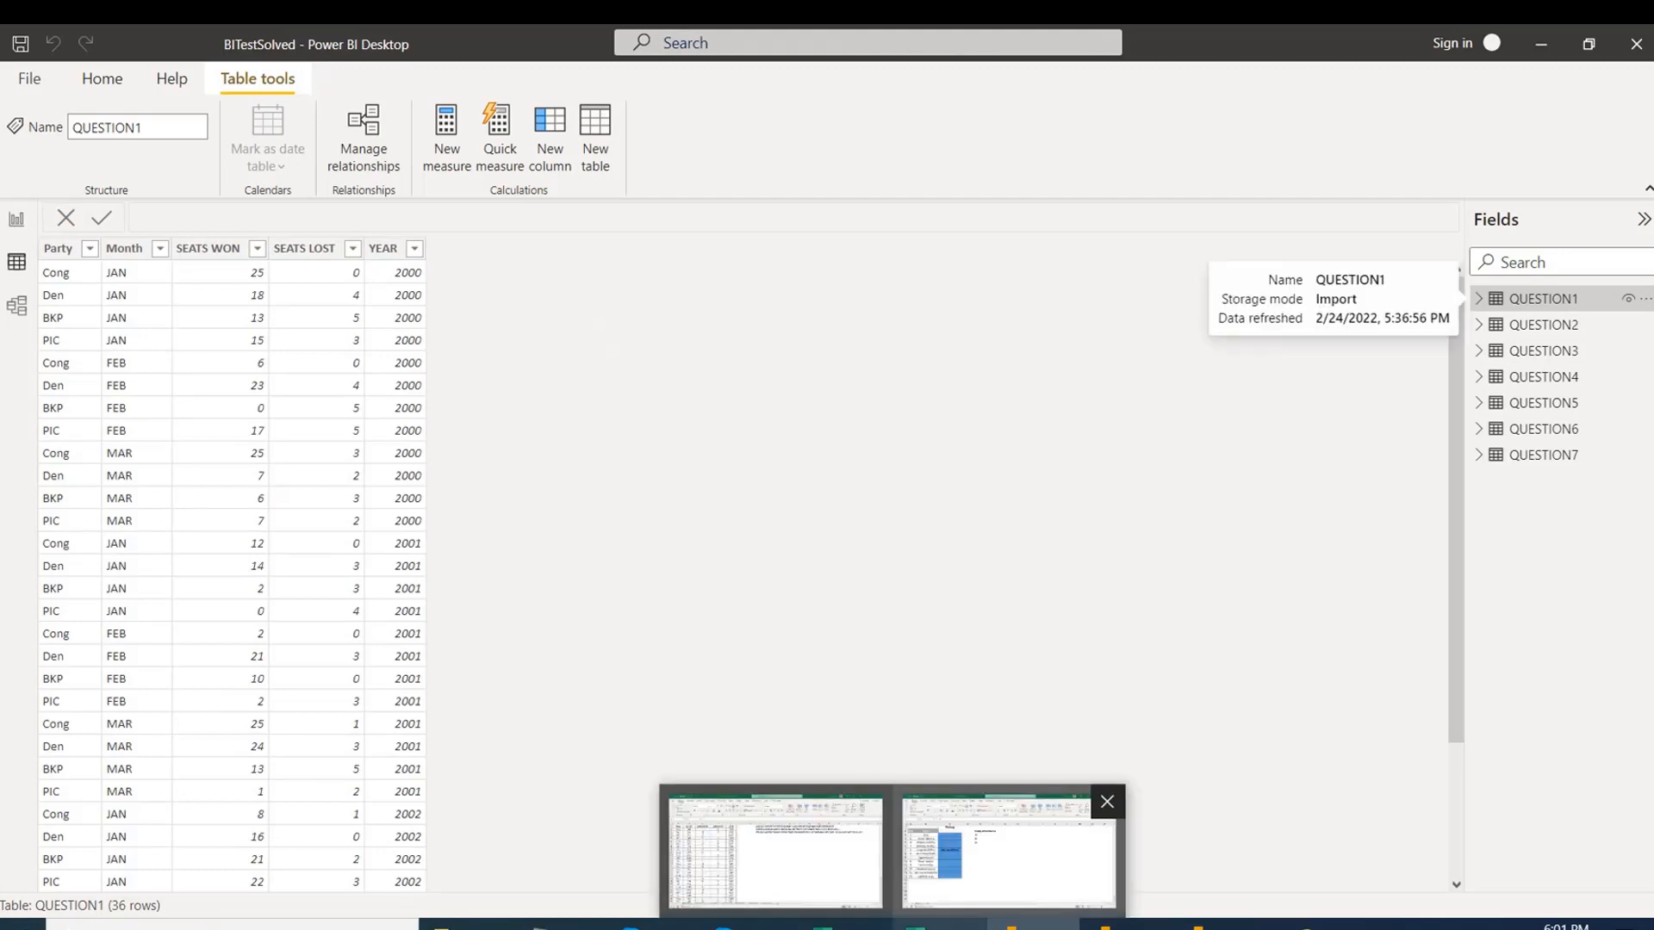
pyautogui.click(775, 853)
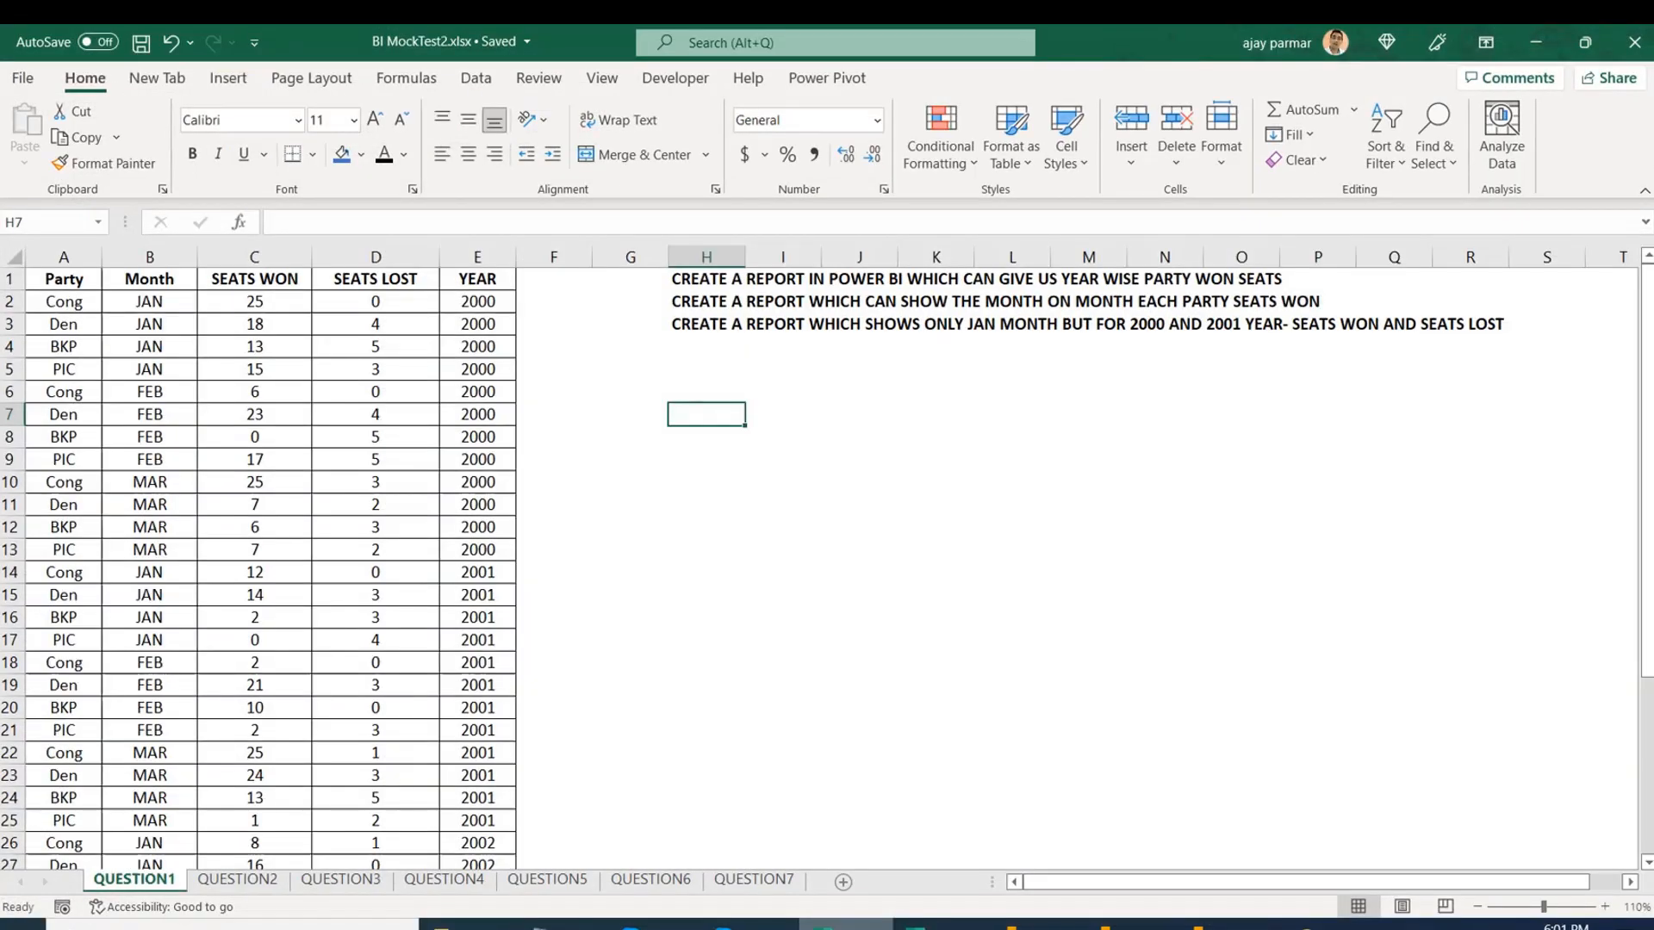
pyautogui.click(47, 281)
pyautogui.click(254, 392)
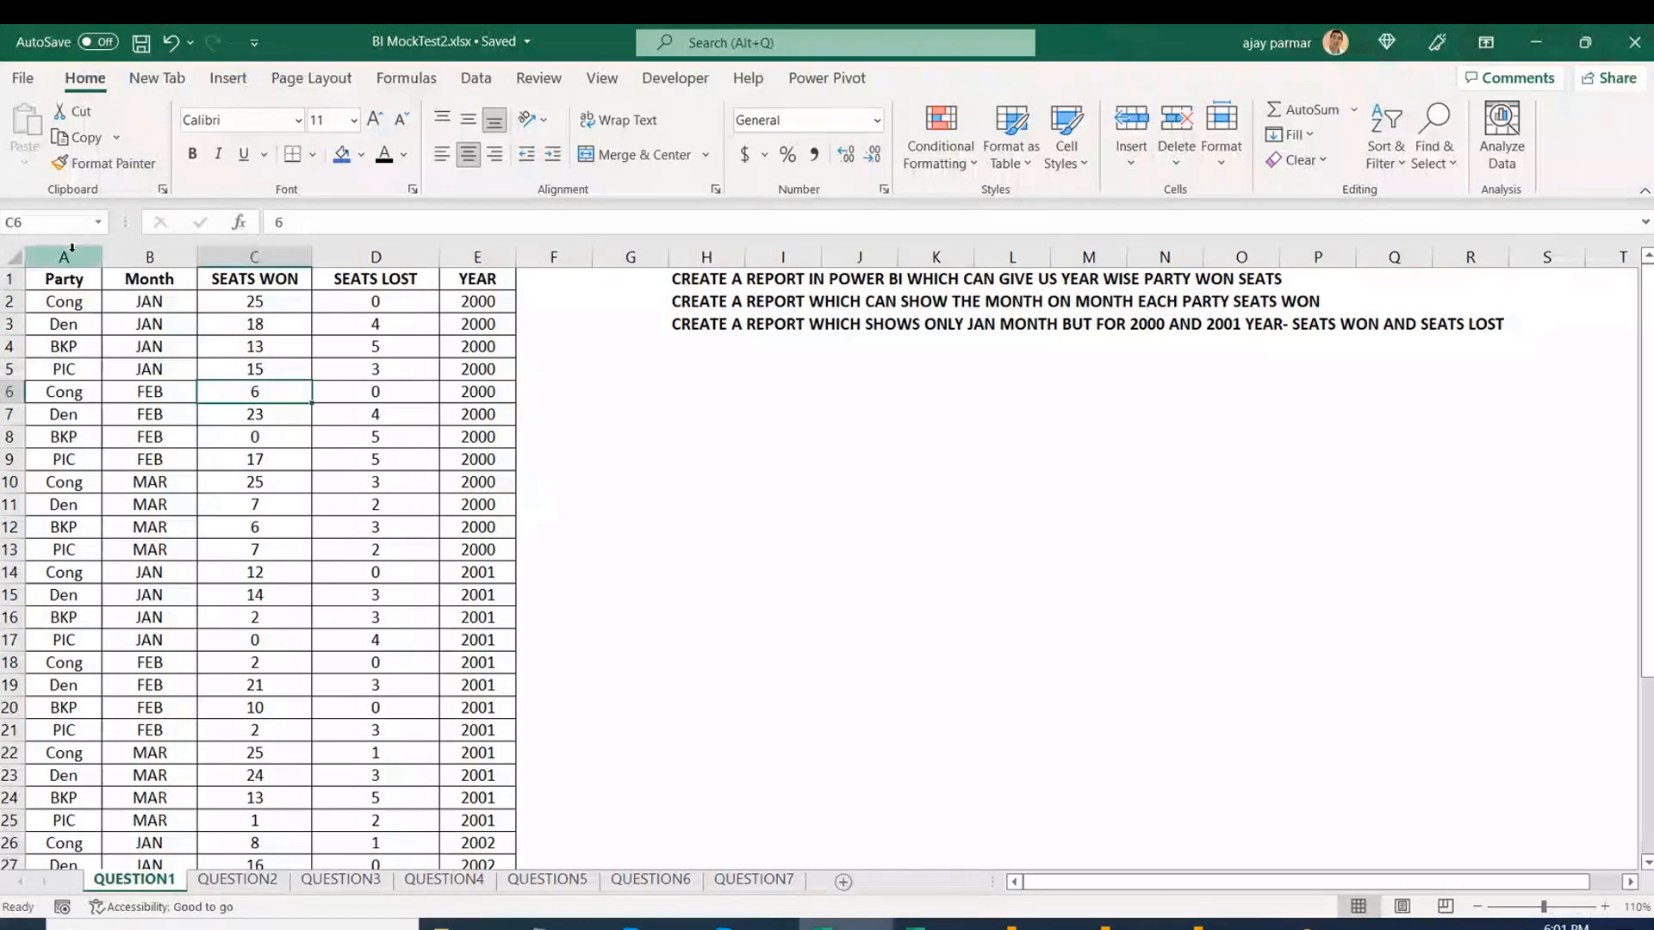
pyautogui.moveTo(72, 248); pyautogui.dragTo(174, 251)
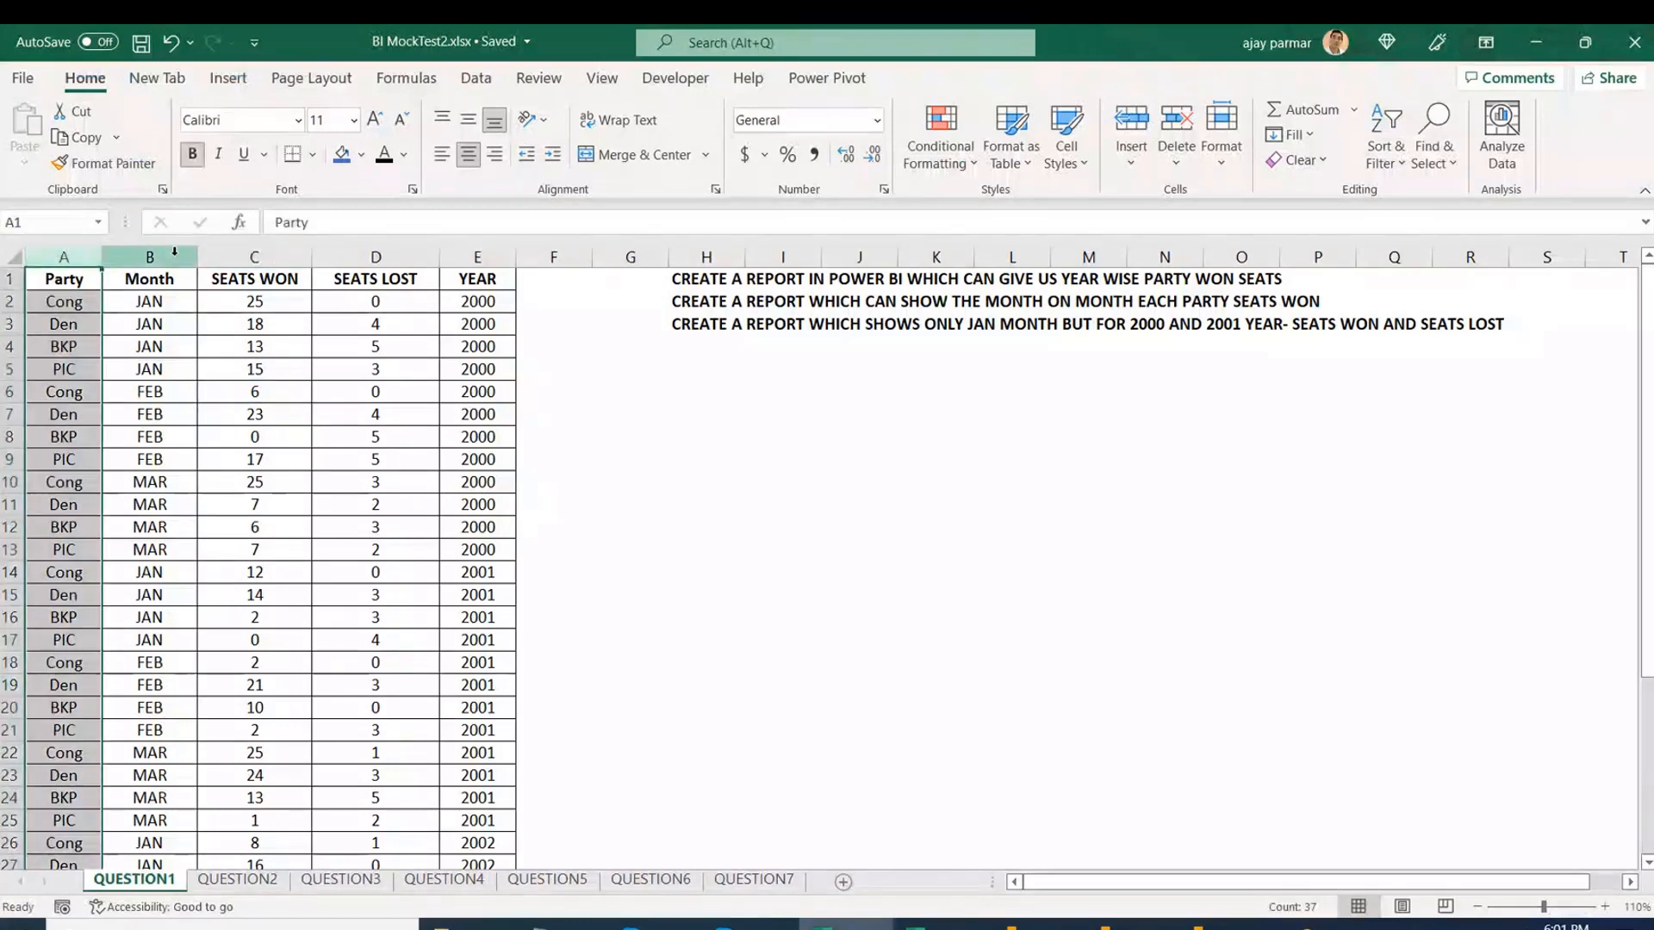
pyautogui.click(174, 250)
pyautogui.click(143, 432)
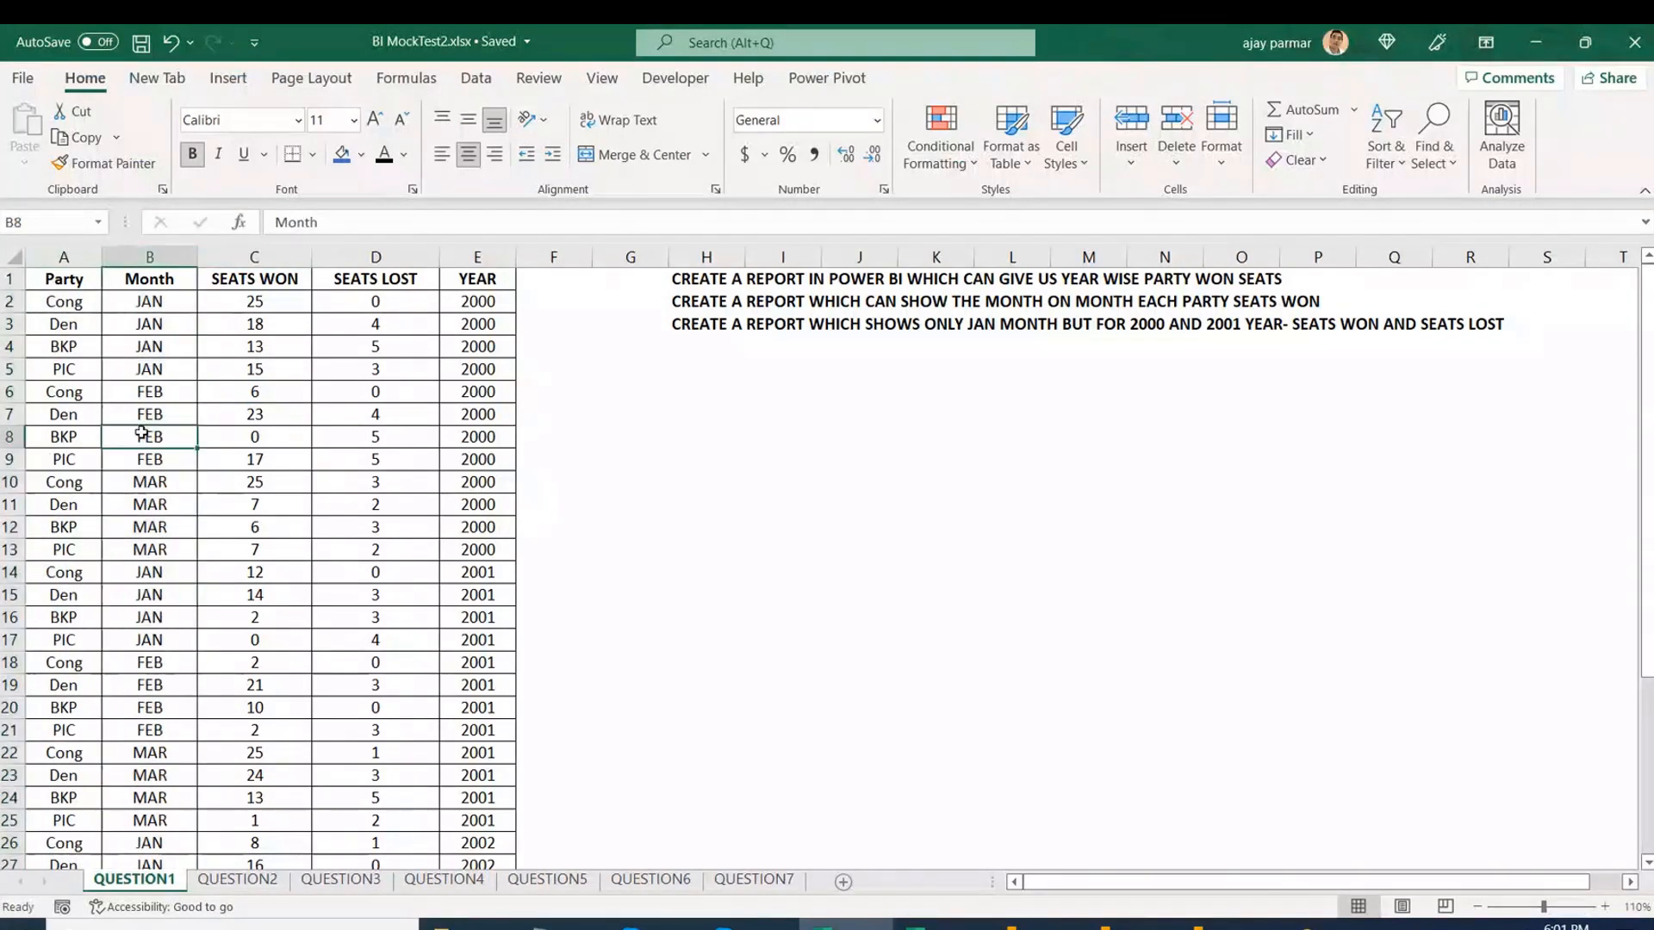
pyautogui.click(282, 296)
pyautogui.click(386, 306)
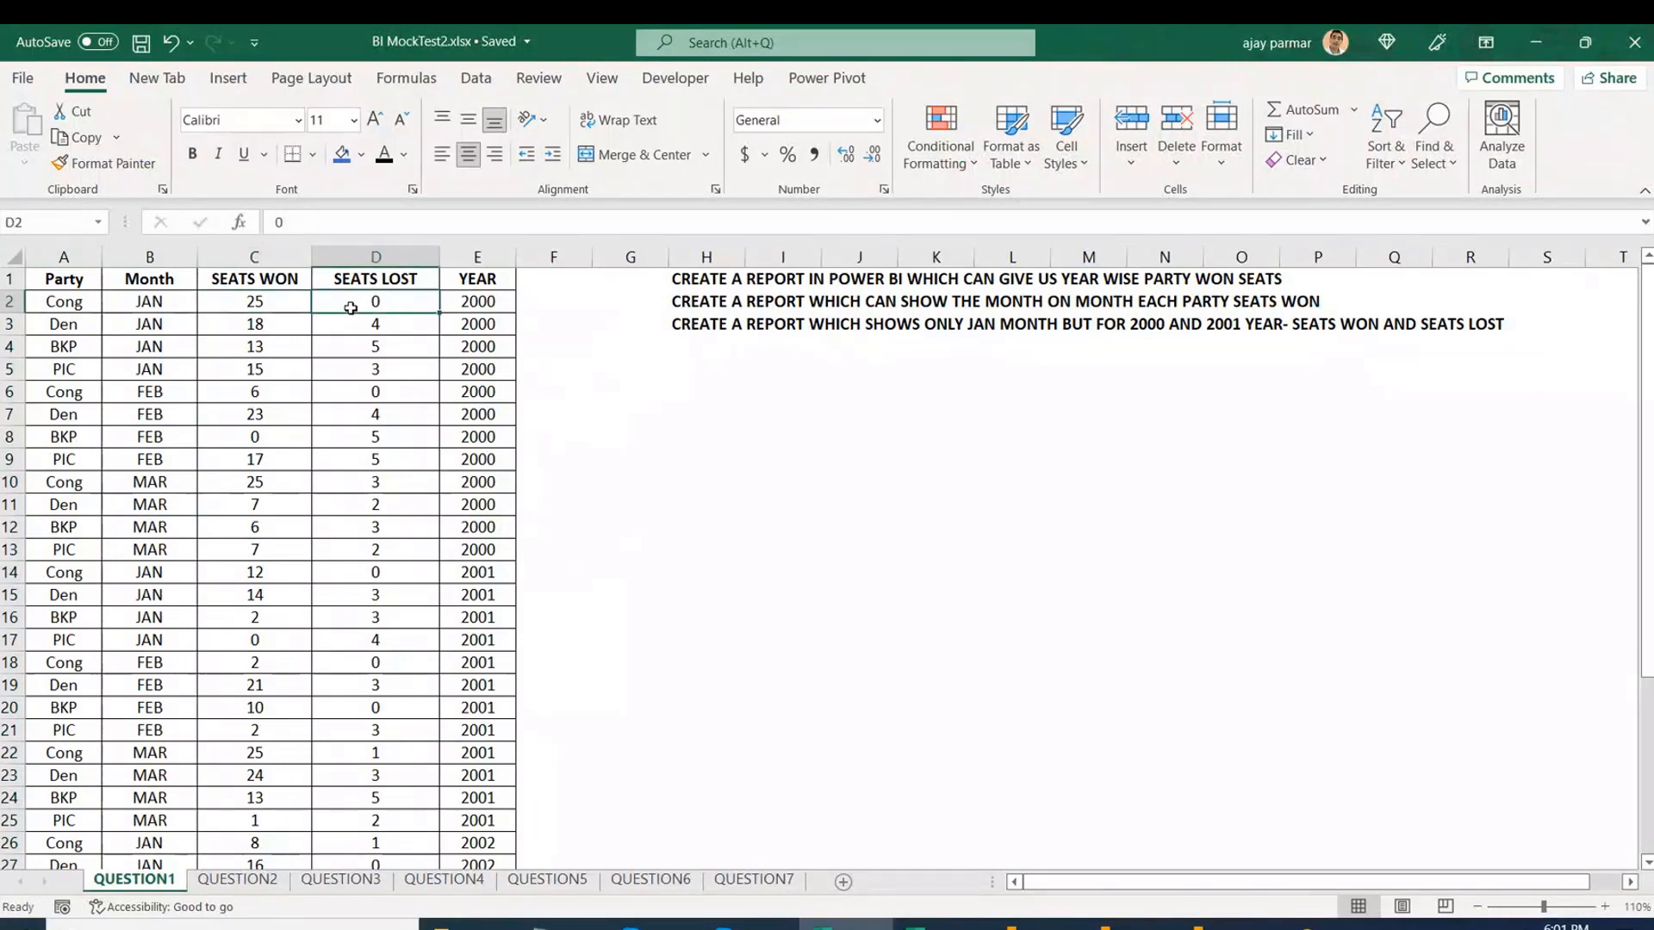
pyautogui.click(388, 274)
# Examine the YEAR column from its first entries down to the last data row and back up to the header.
pyautogui.click(490, 328)
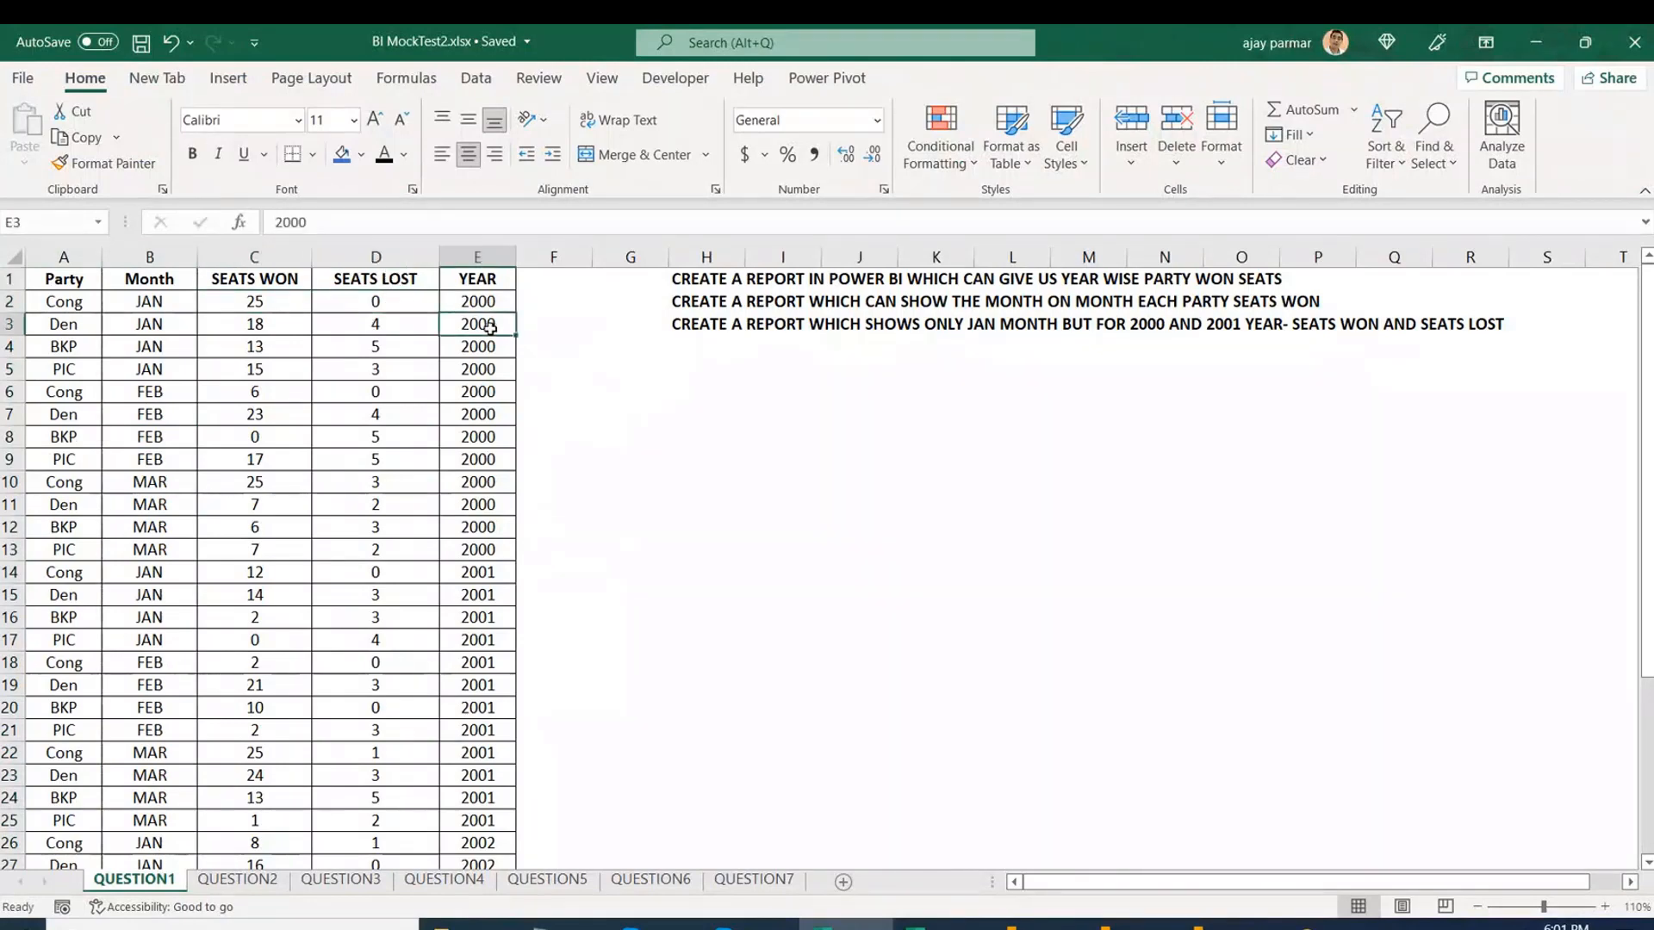
pyautogui.click(498, 529)
pyautogui.press('Down')
pyautogui.press('Down')
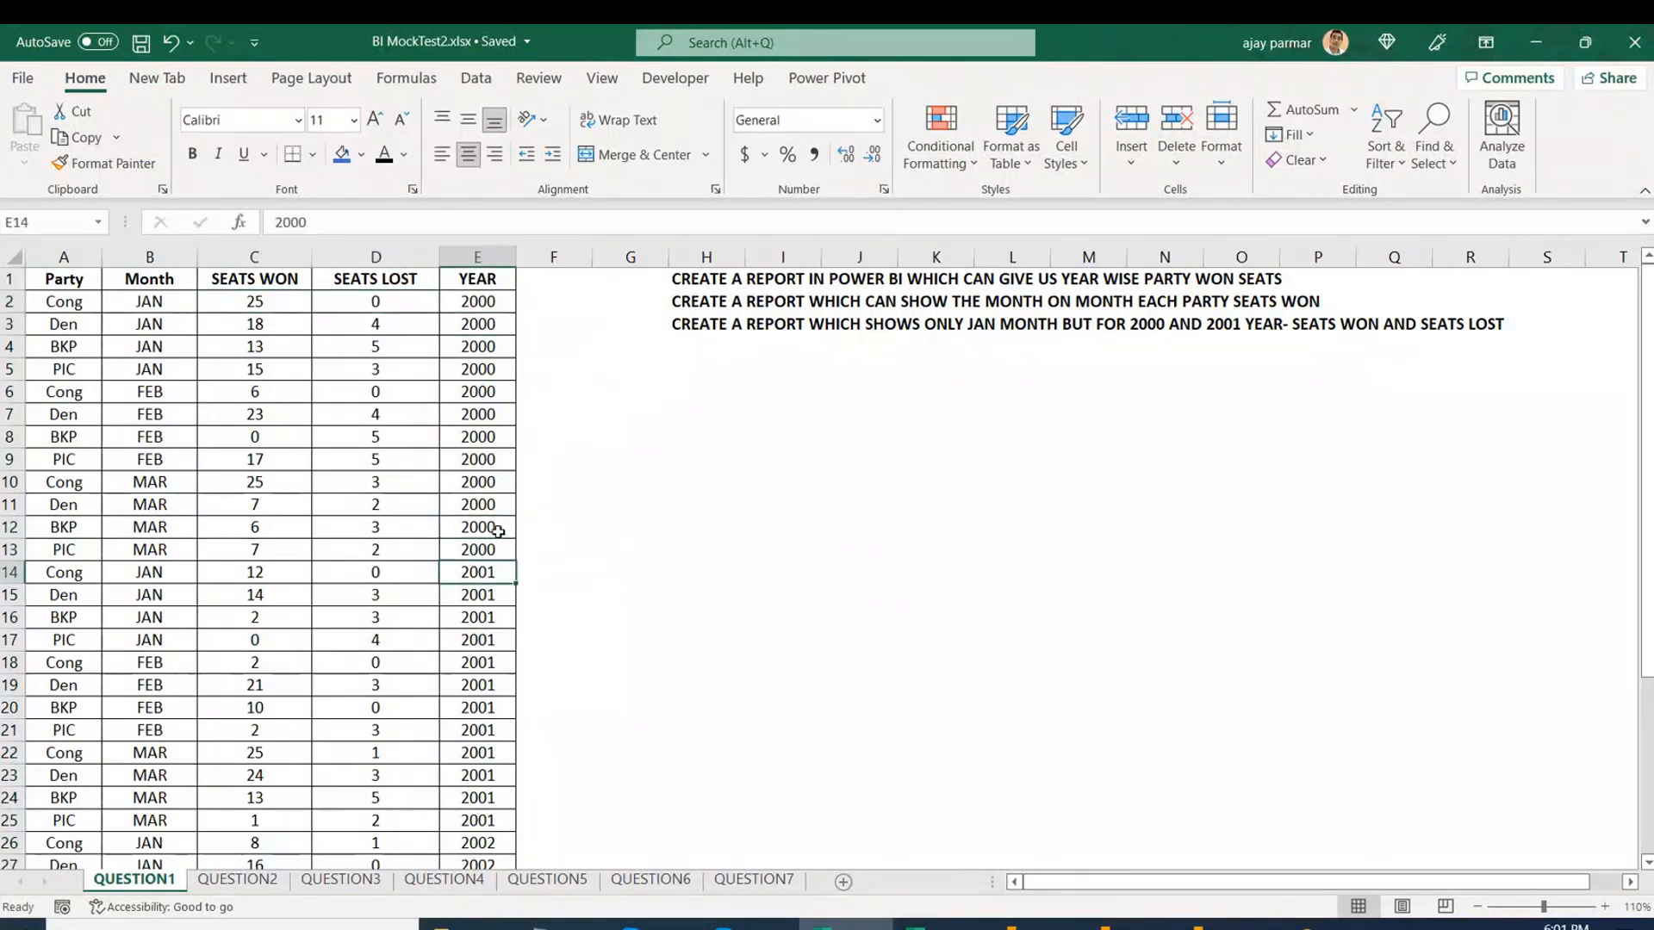
pyautogui.hotkey('ctrl', 'Down')
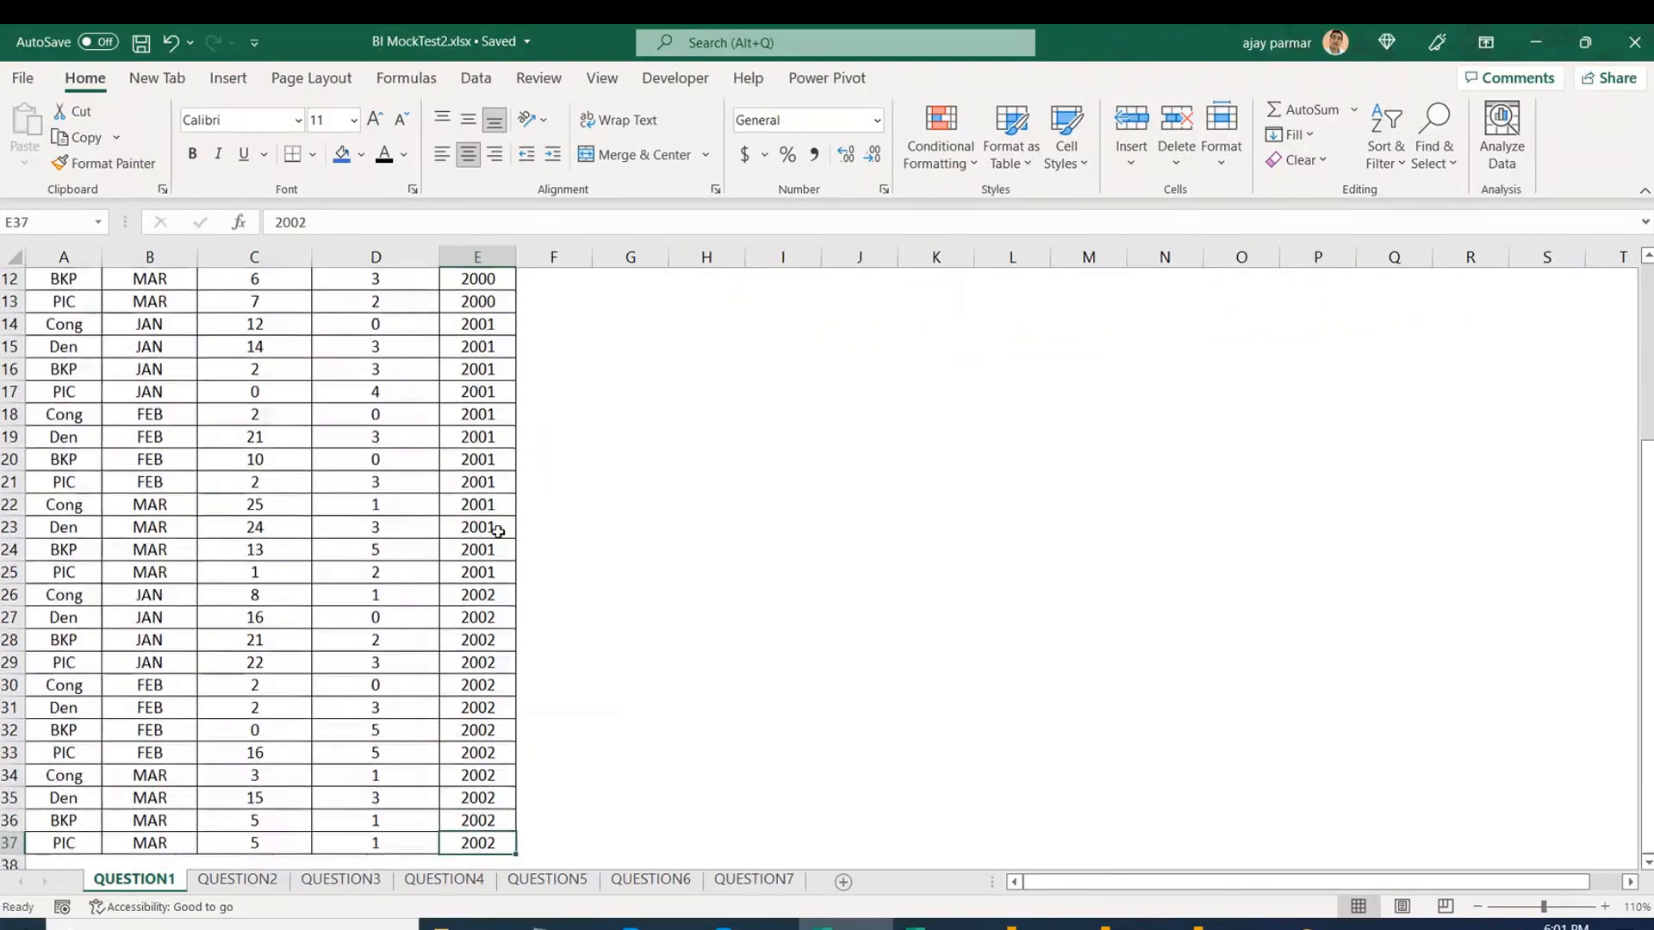
pyautogui.press('Up')
pyautogui.press('Up')
pyautogui.press('Up')
pyautogui.press('Up')
pyautogui.press('Up')
pyautogui.press('Up')
pyautogui.press('Up')
pyautogui.press('Up')
pyautogui.press('Up')
pyautogui.press('Up')
pyautogui.press('Up')
pyautogui.press('Up')
pyautogui.press('Up')
pyautogui.press('Up')
pyautogui.press('Up')
pyautogui.press('Up')
pyautogui.press('Up')
pyautogui.press('Up')
pyautogui.press('Up')
pyautogui.press('Up')
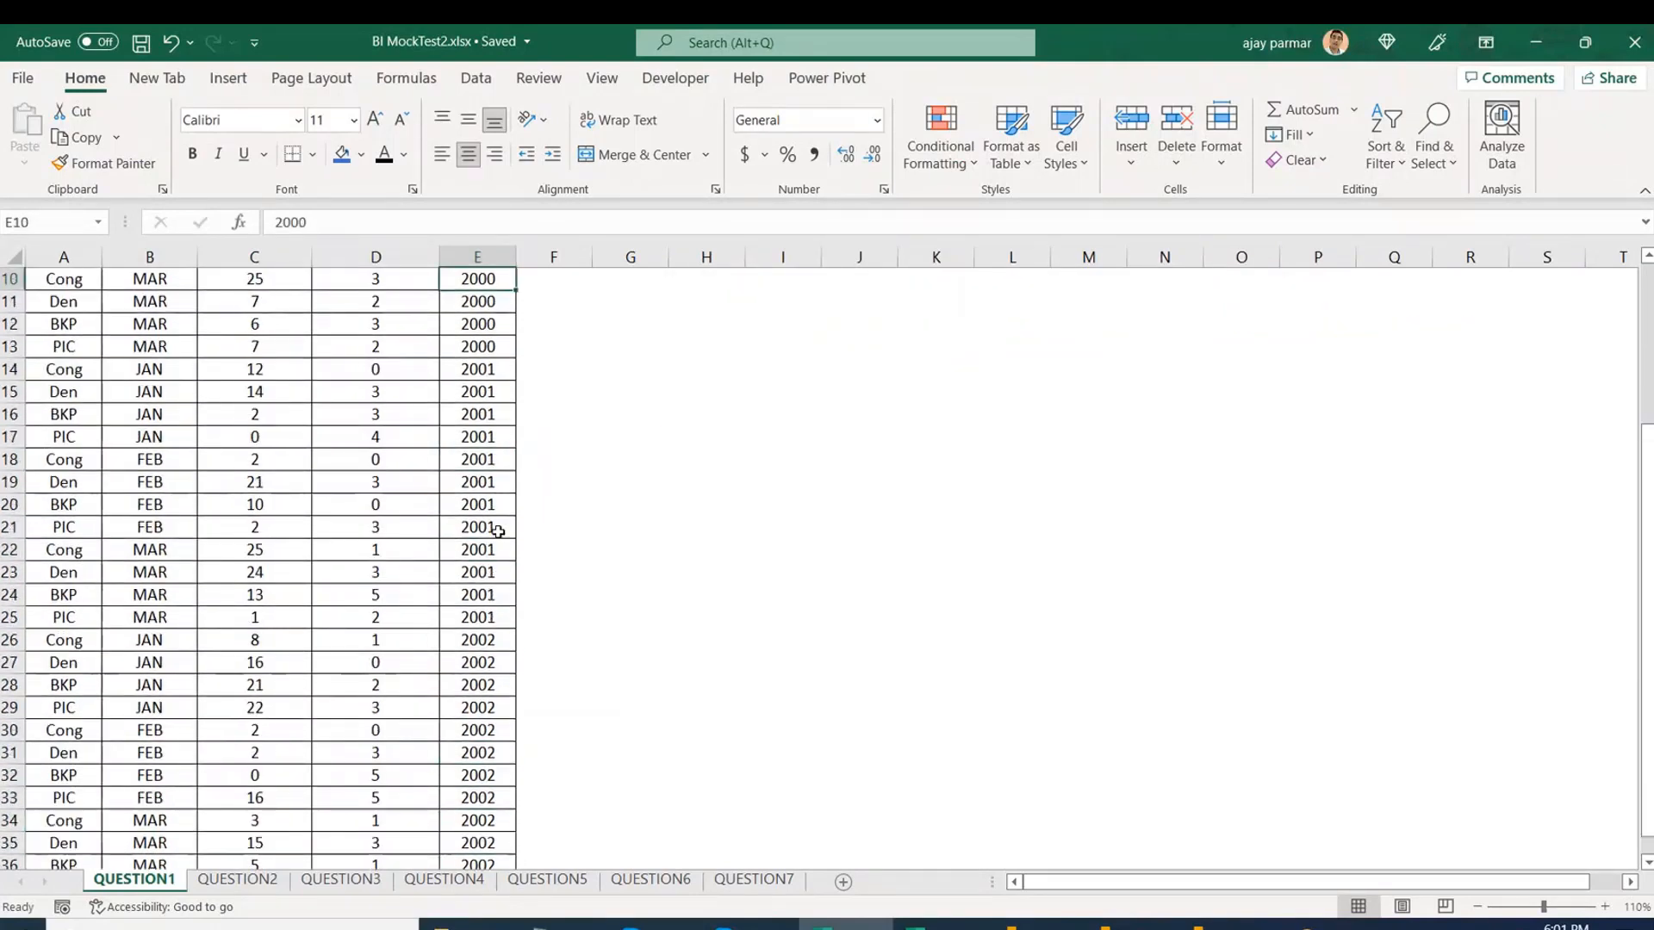
pyautogui.hotkey('ctrl', 'Up')
# Review how parties, years, months, seats won and seats lost relate in the data, and read the first report requirement in H1.
pyautogui.click(223, 429)
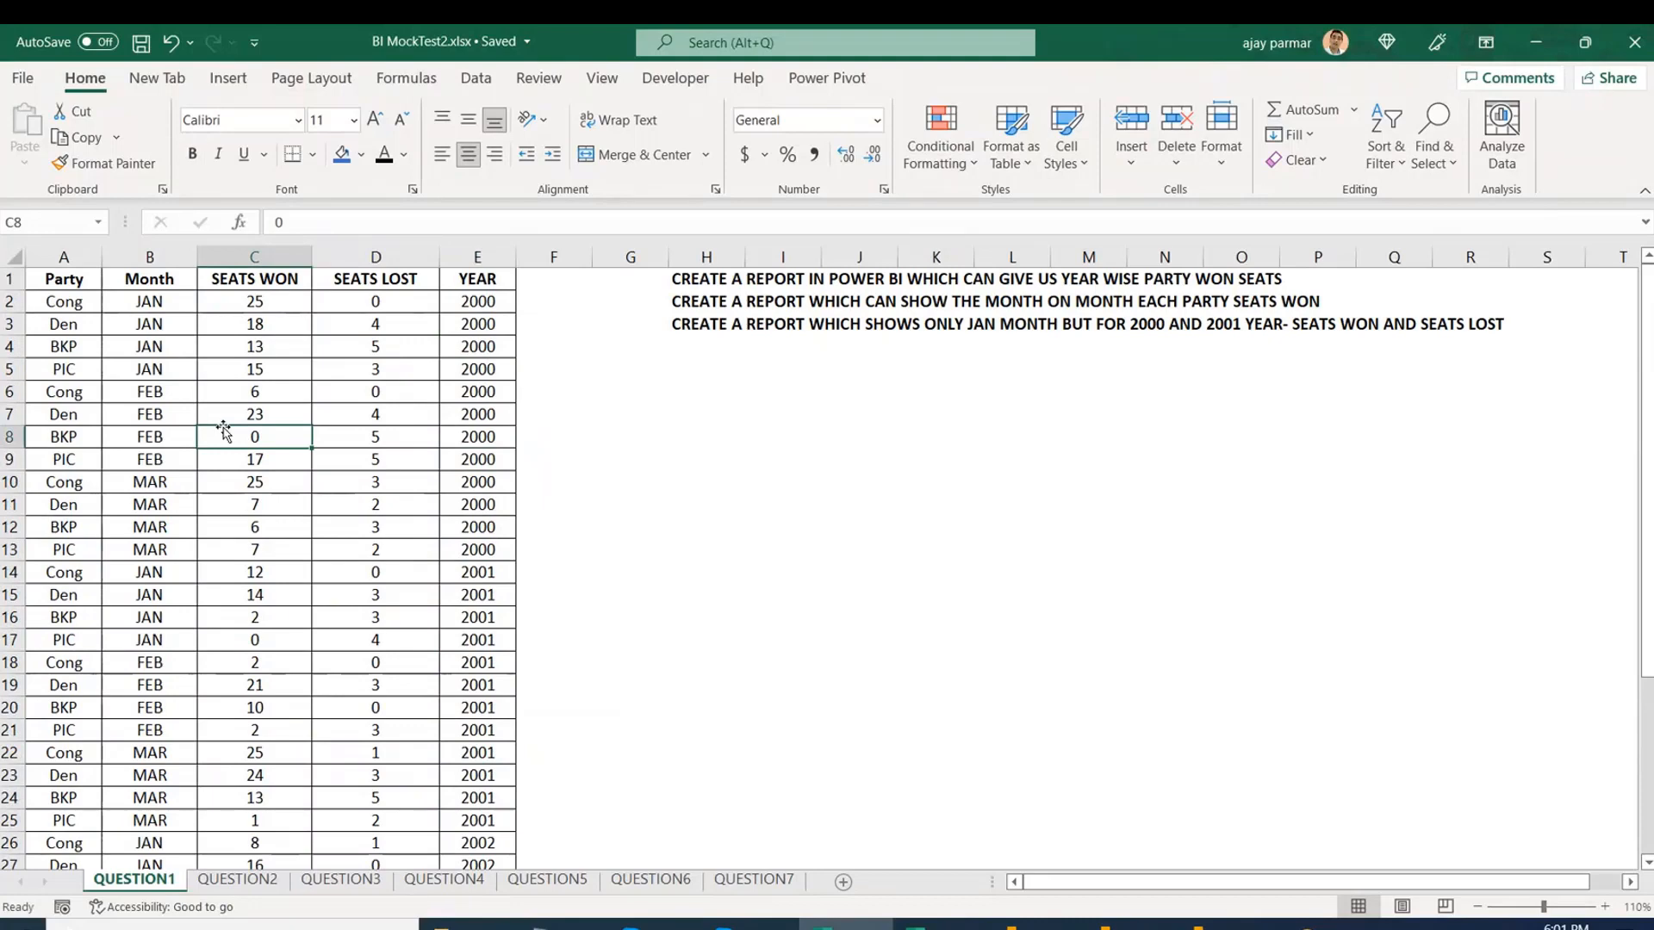
pyautogui.click(86, 257)
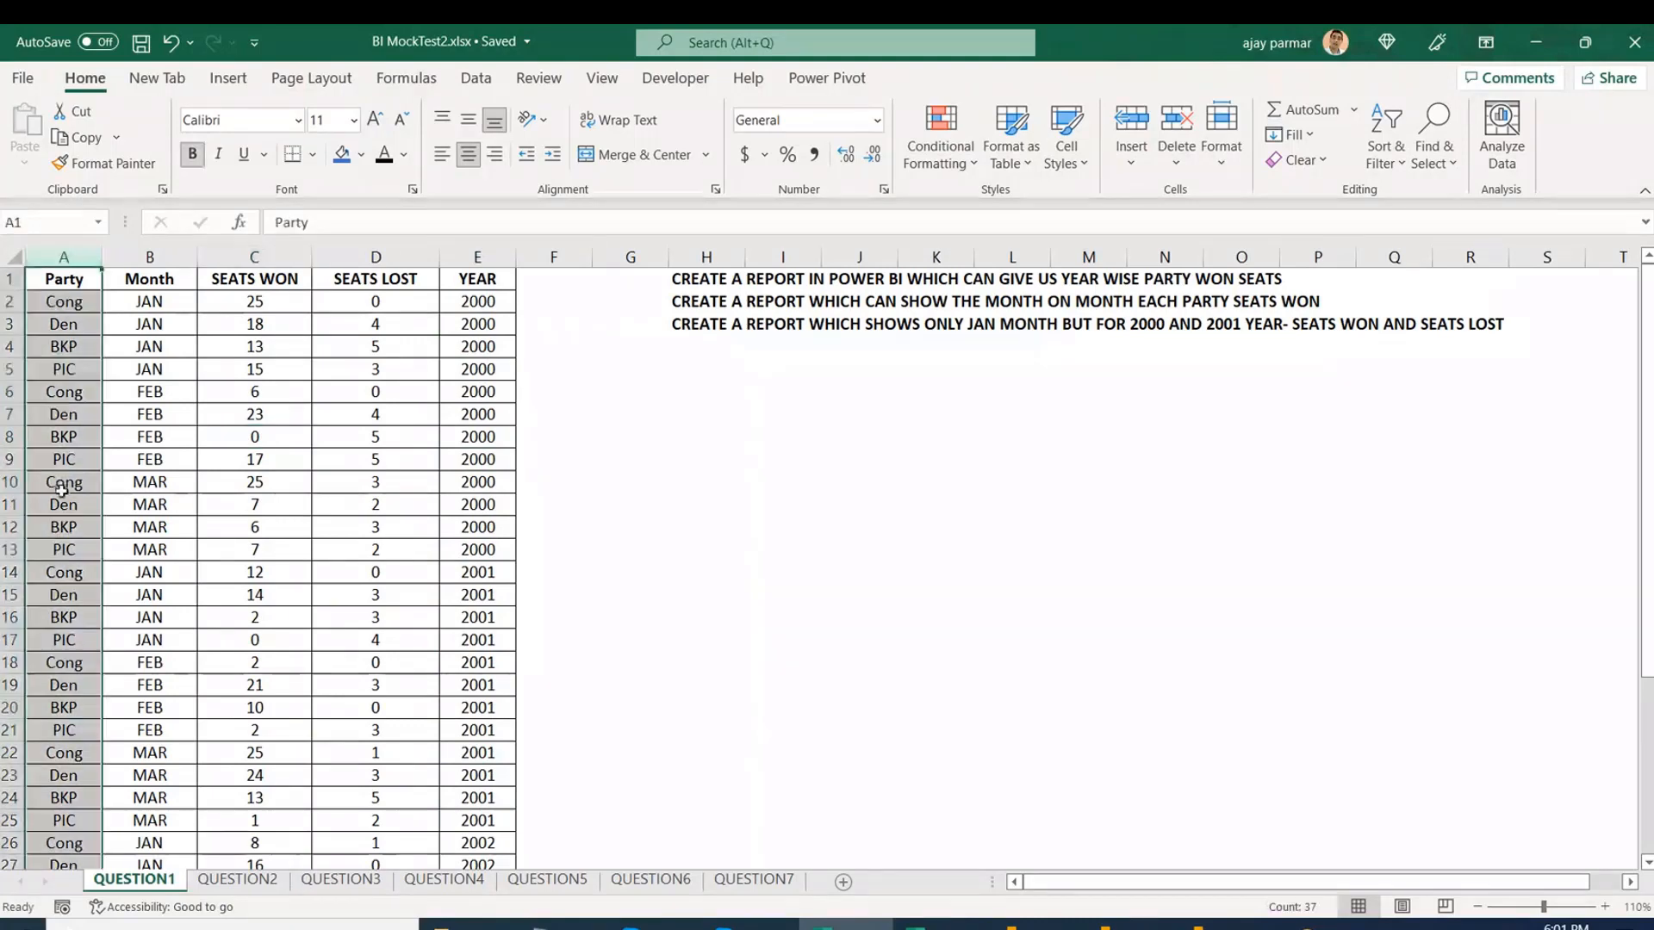
pyautogui.click(62, 488)
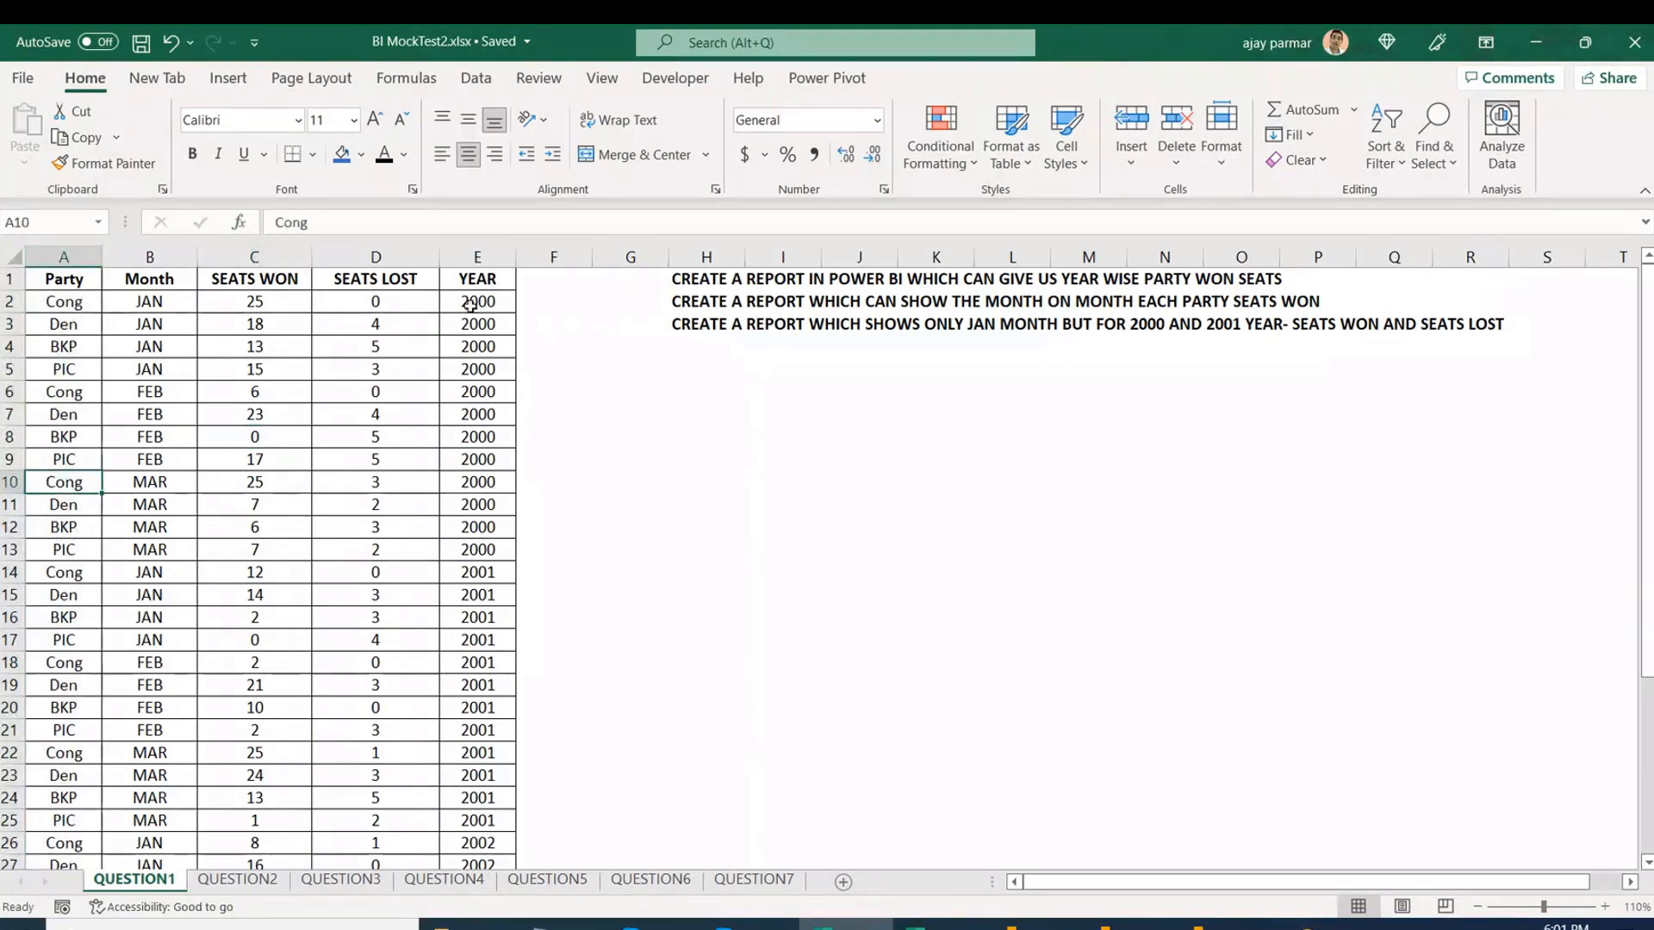
pyautogui.click(499, 308)
pyautogui.click(153, 301)
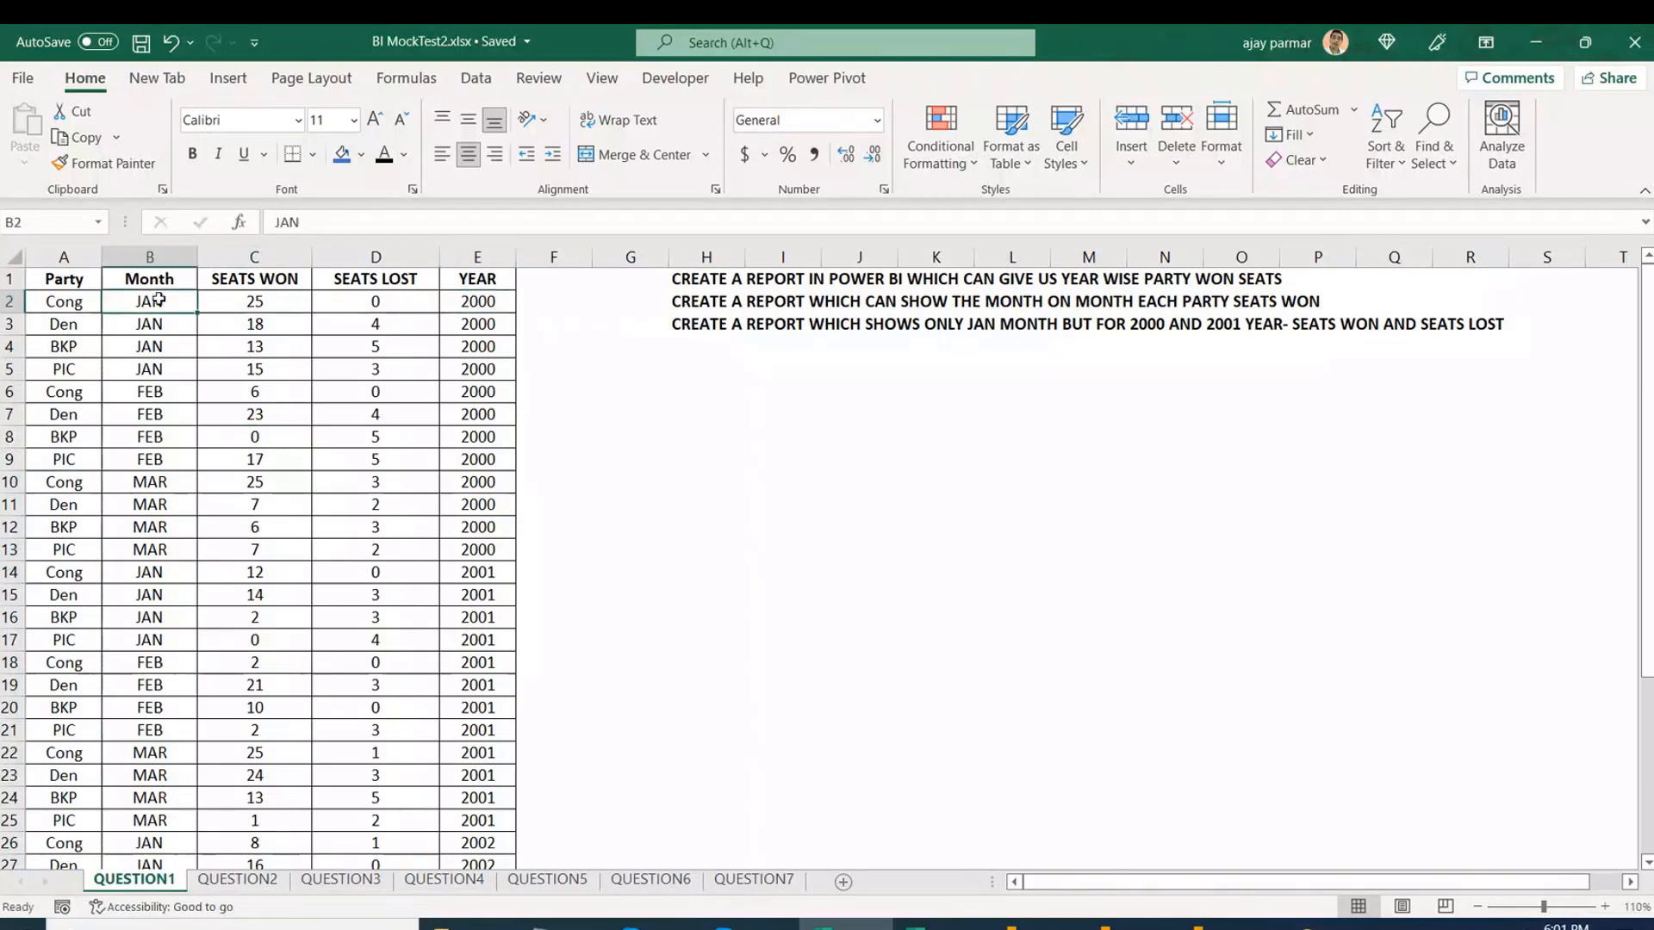
pyautogui.keyDown('shift'); pyautogui.click(151, 418); pyautogui.keyUp('shift')
pyautogui.click(255, 369)
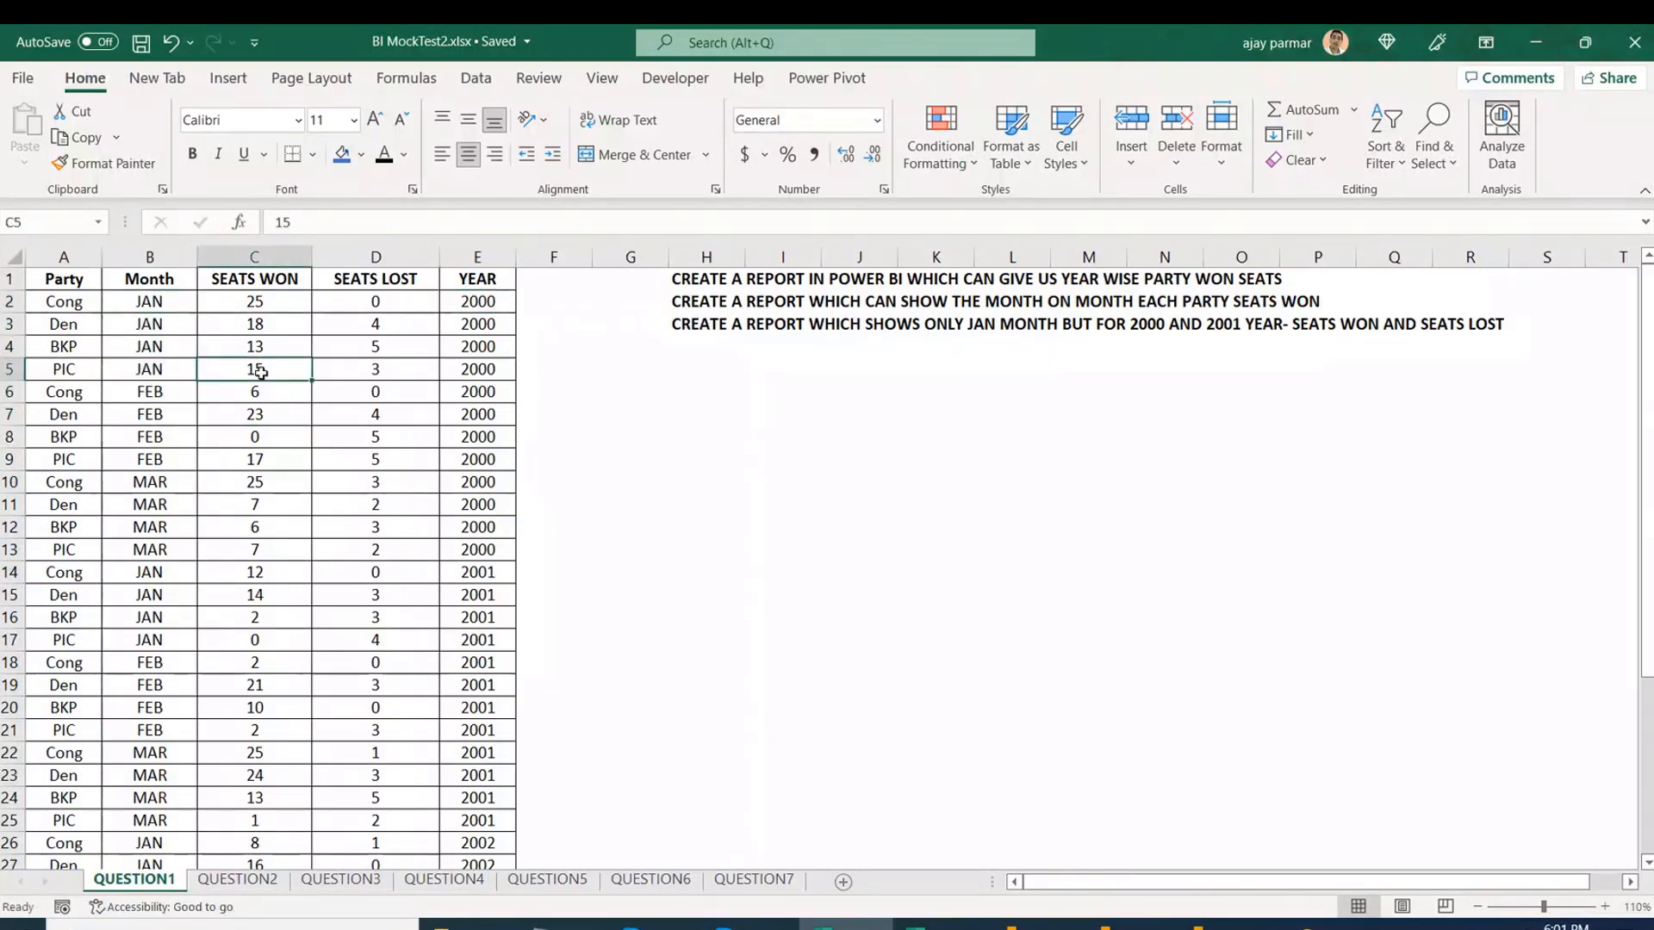
pyautogui.click(416, 354)
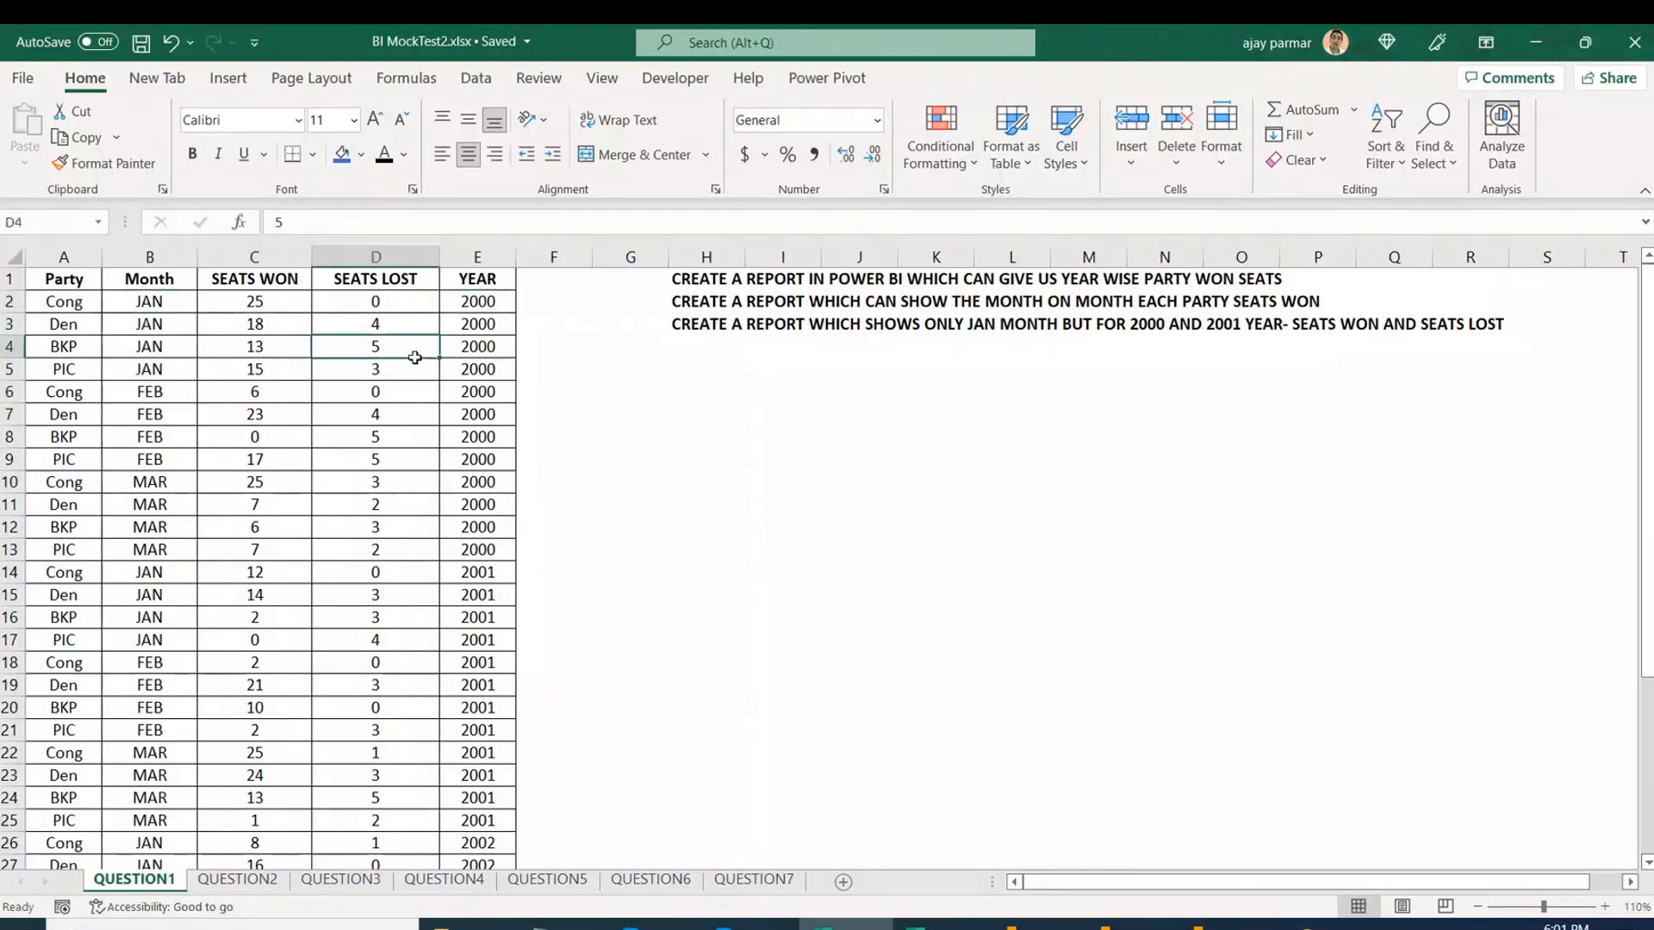
pyautogui.click(245, 342)
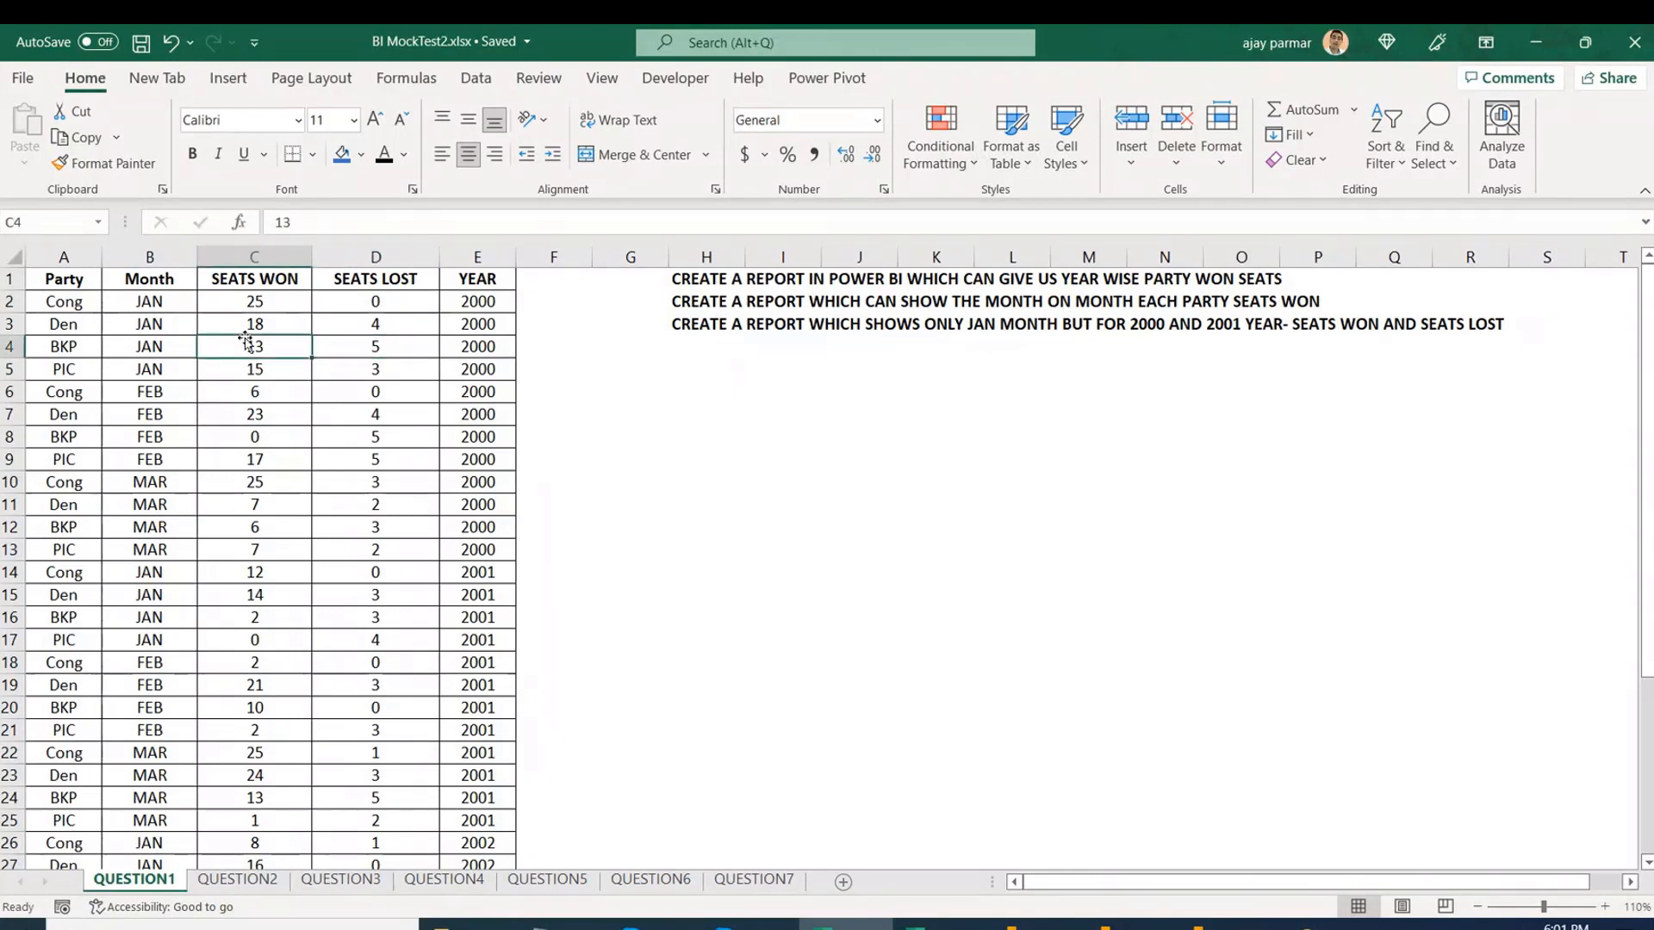
pyautogui.click(227, 459)
pyautogui.click(689, 455)
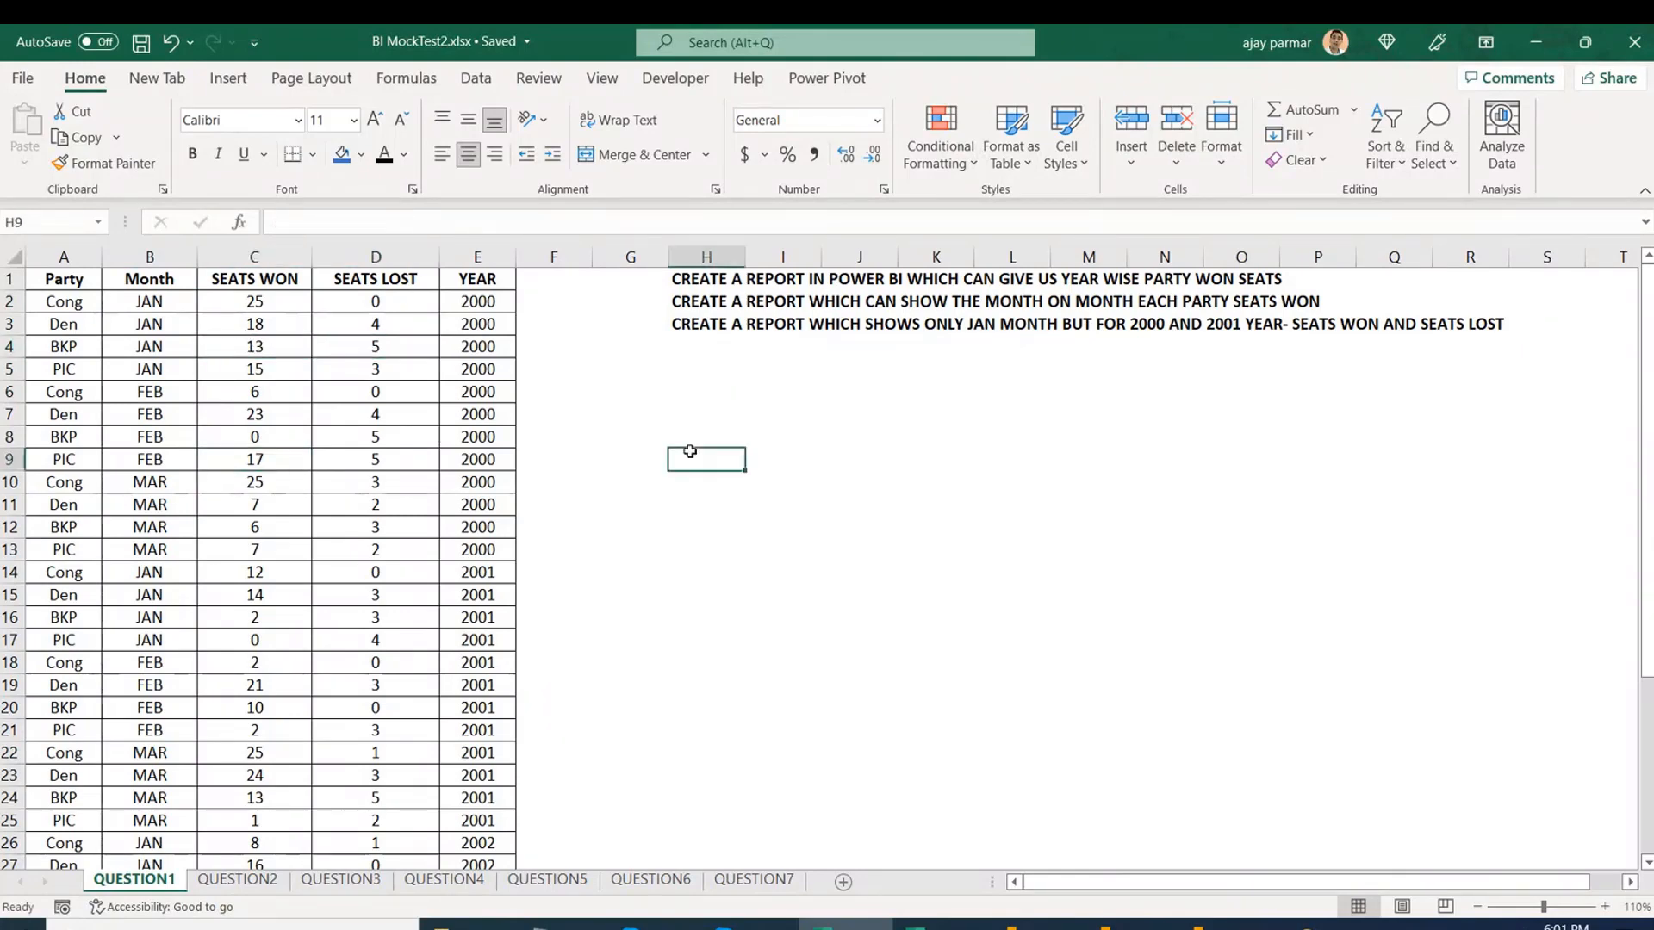
pyautogui.click(193, 345)
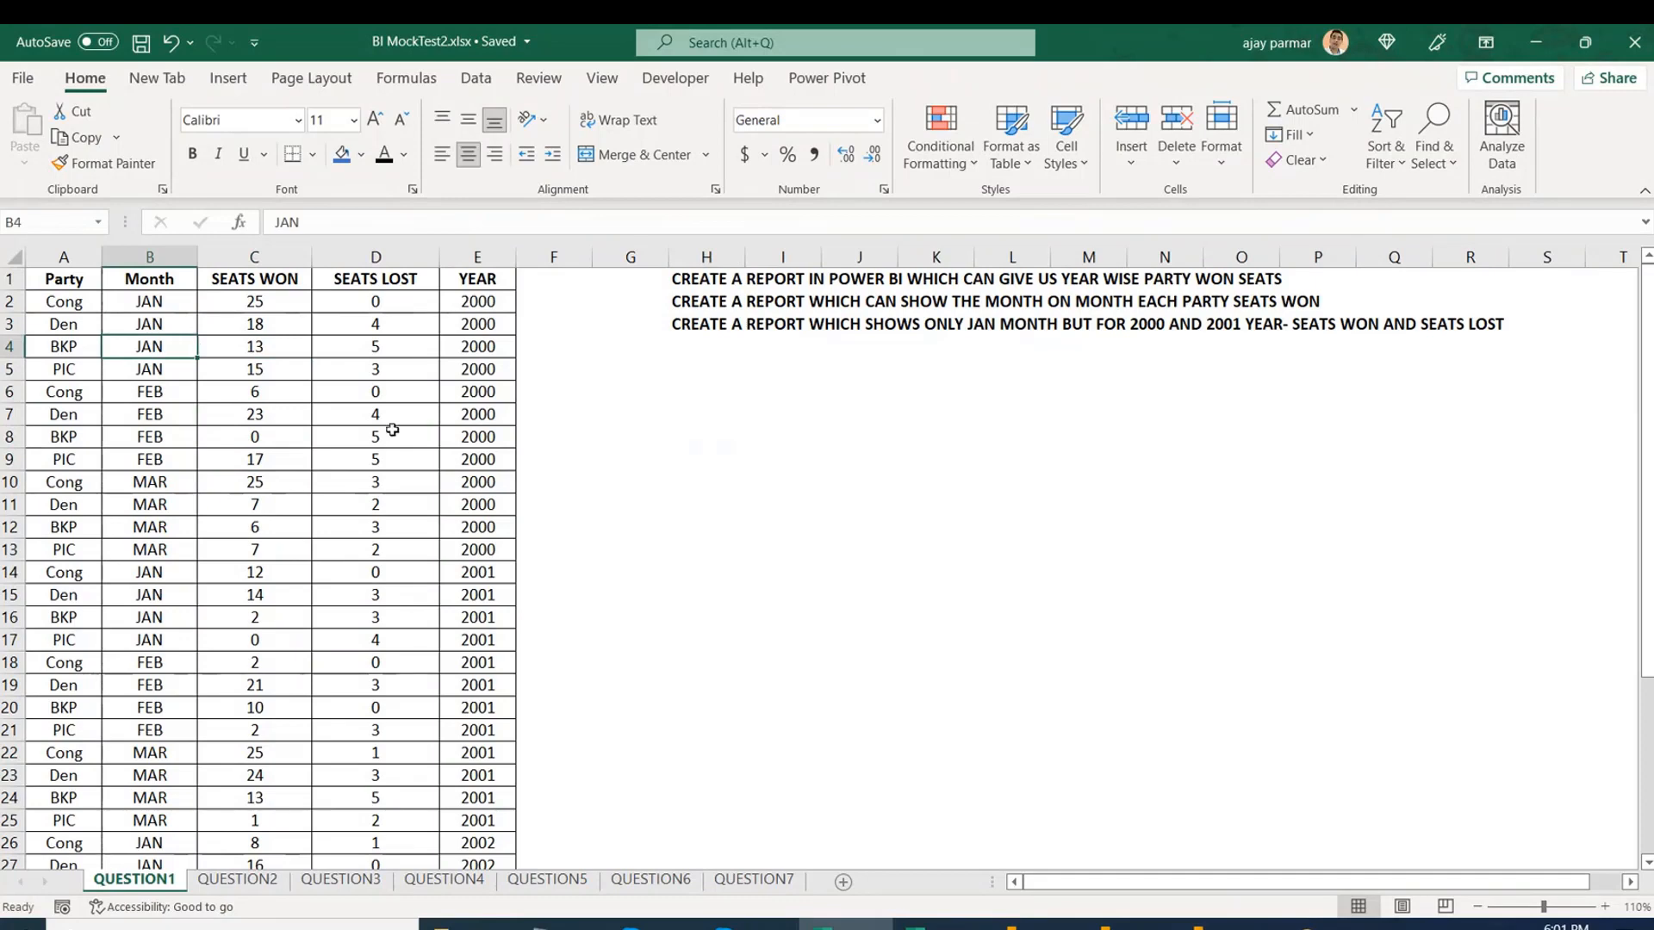
pyautogui.click(711, 277)
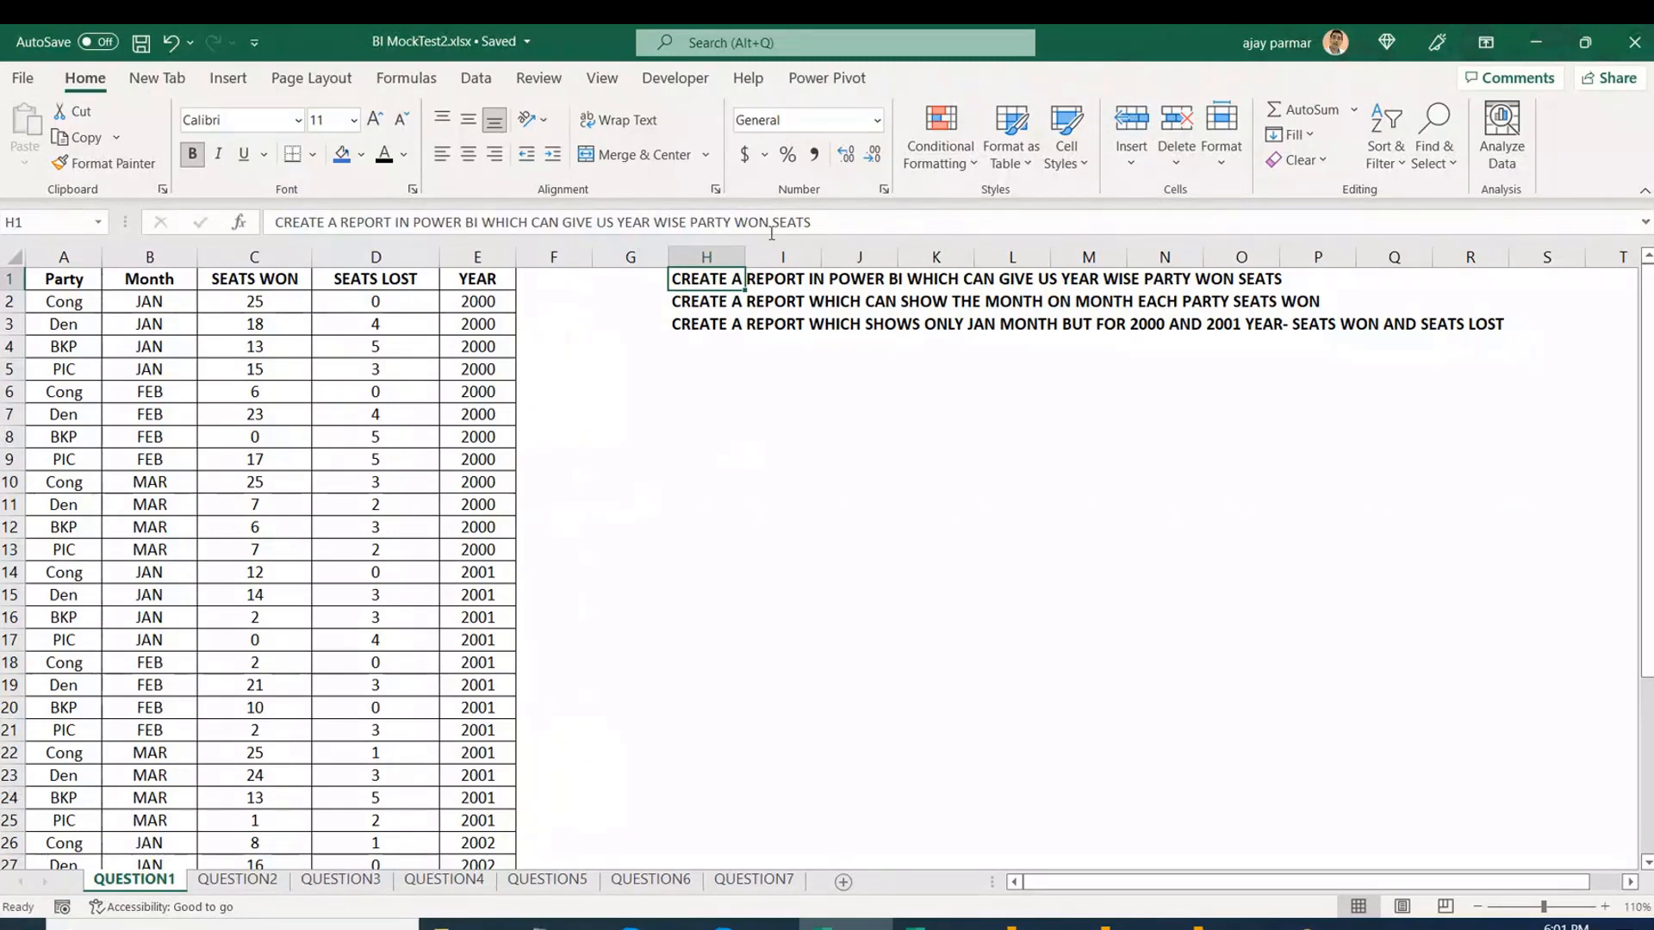
# Enter the heading "party won data - year wise" in cell K10.
pyautogui.click(925, 478)
pyautogui.write('poarty')
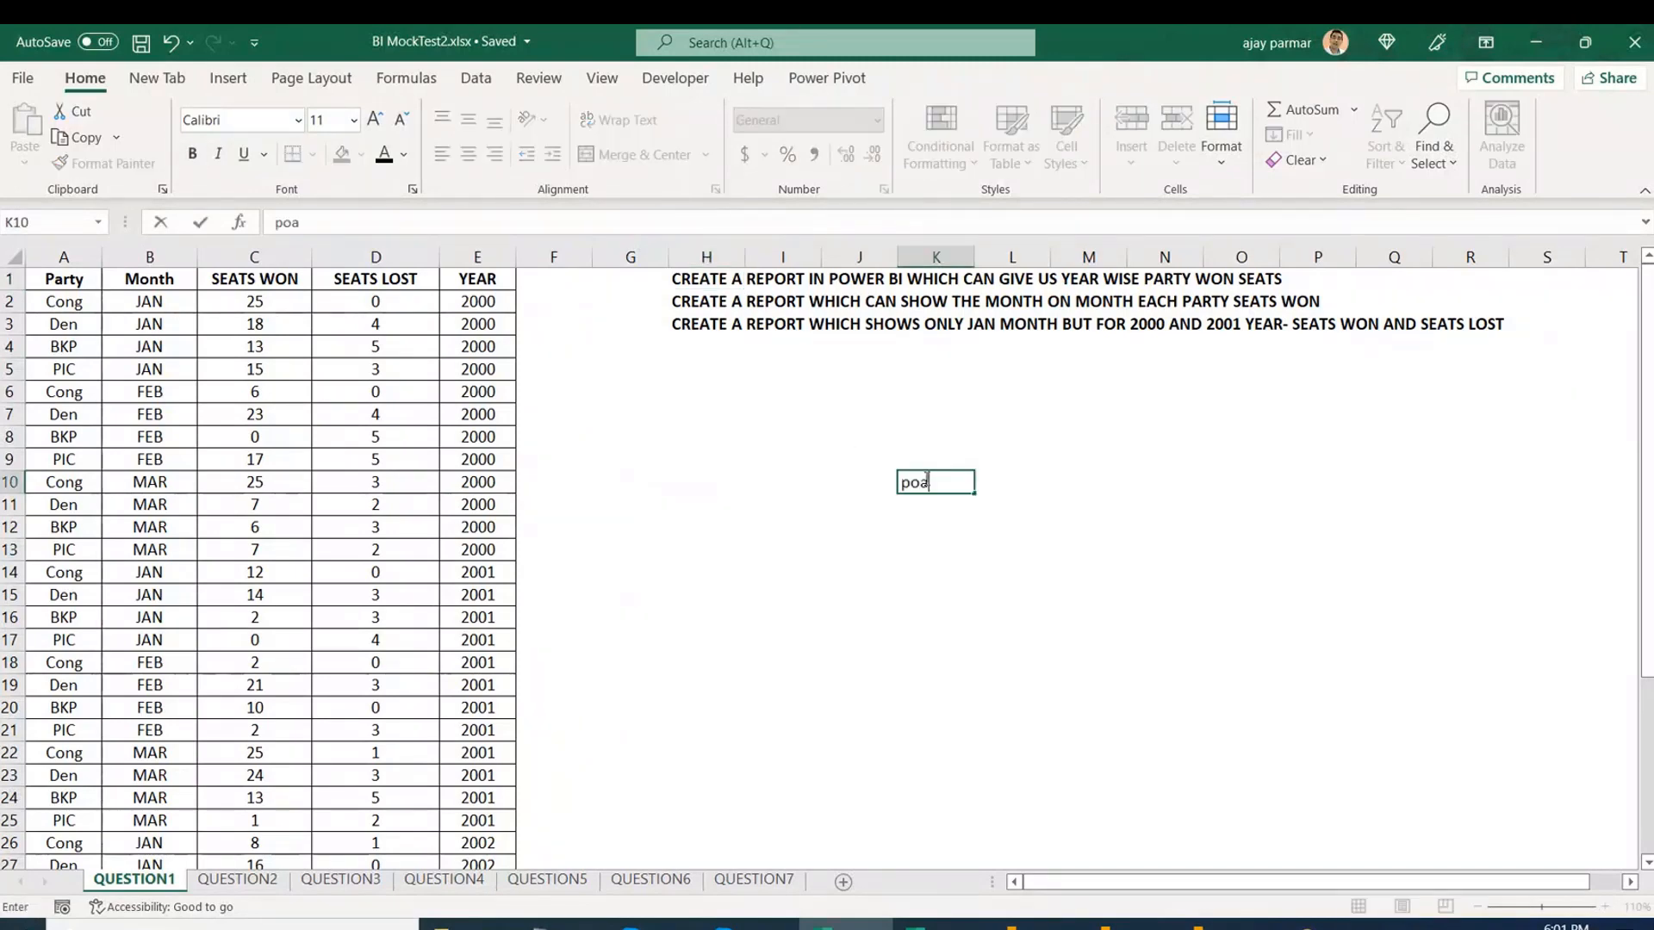
pyautogui.press('BackSpace')
pyautogui.press('BackSpace')
pyautogui.press('BackSpace')
pyautogui.press('BackSpace')
pyautogui.press('BackSpace')
pyautogui.write('arty won data ')
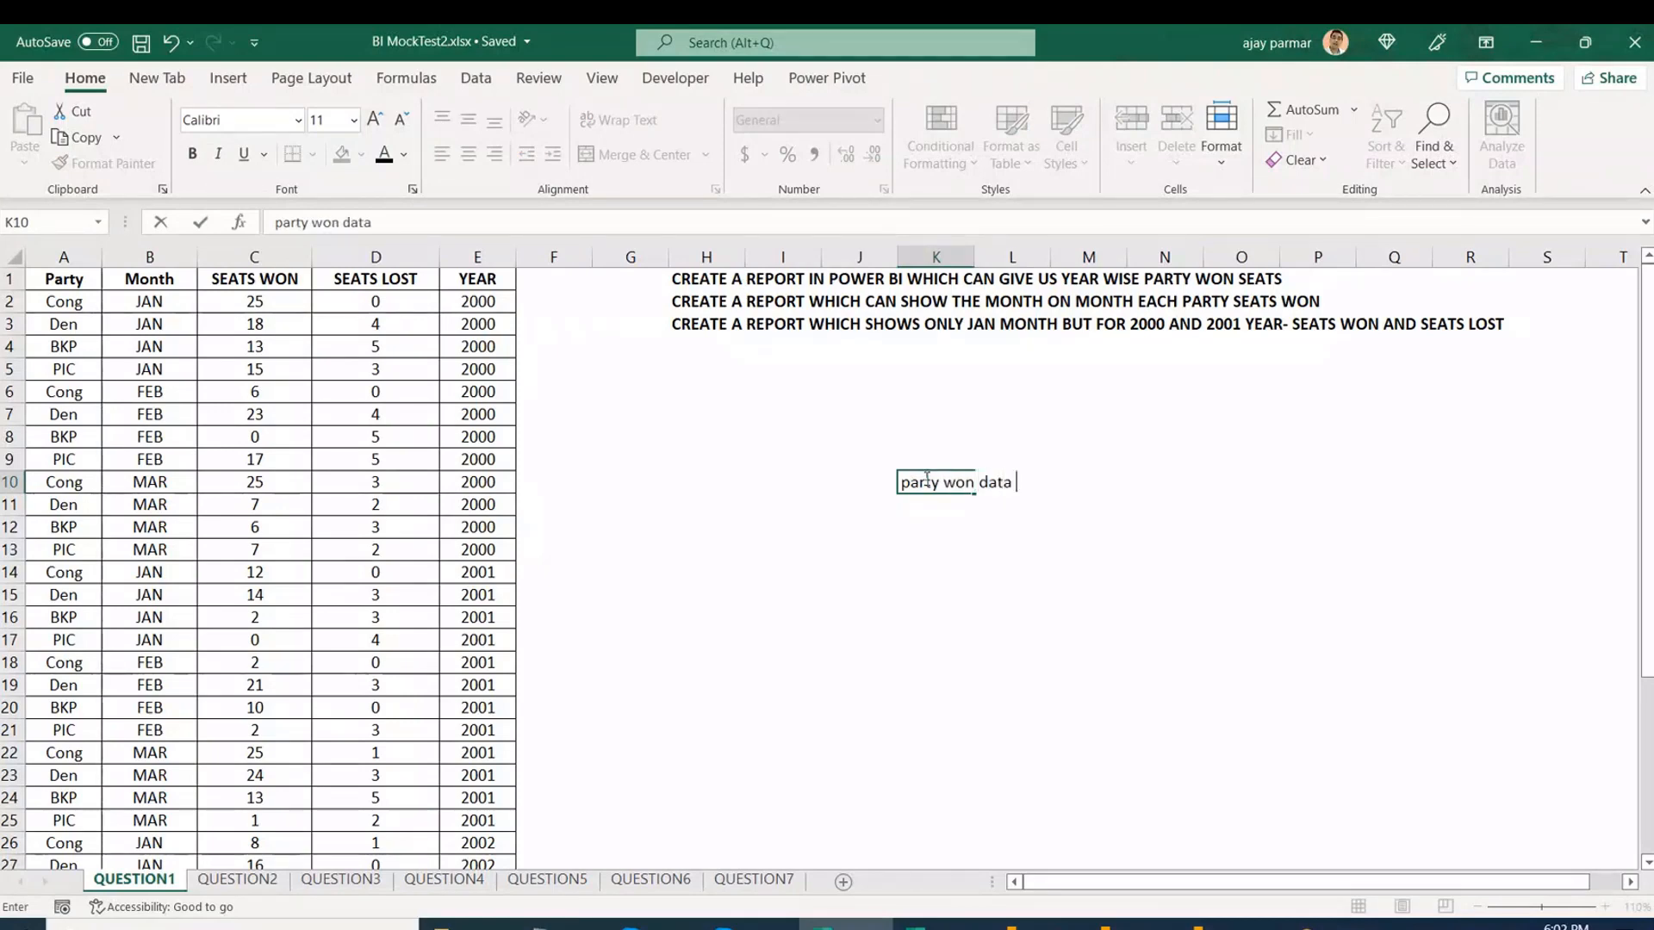
pyautogui.write('- year wise')
pyautogui.press('Return')
# List the years 2000, 2001 and 2002 in cells K12 to K14 under the heading.
pyautogui.press('Return')
pyautogui.write('2000')
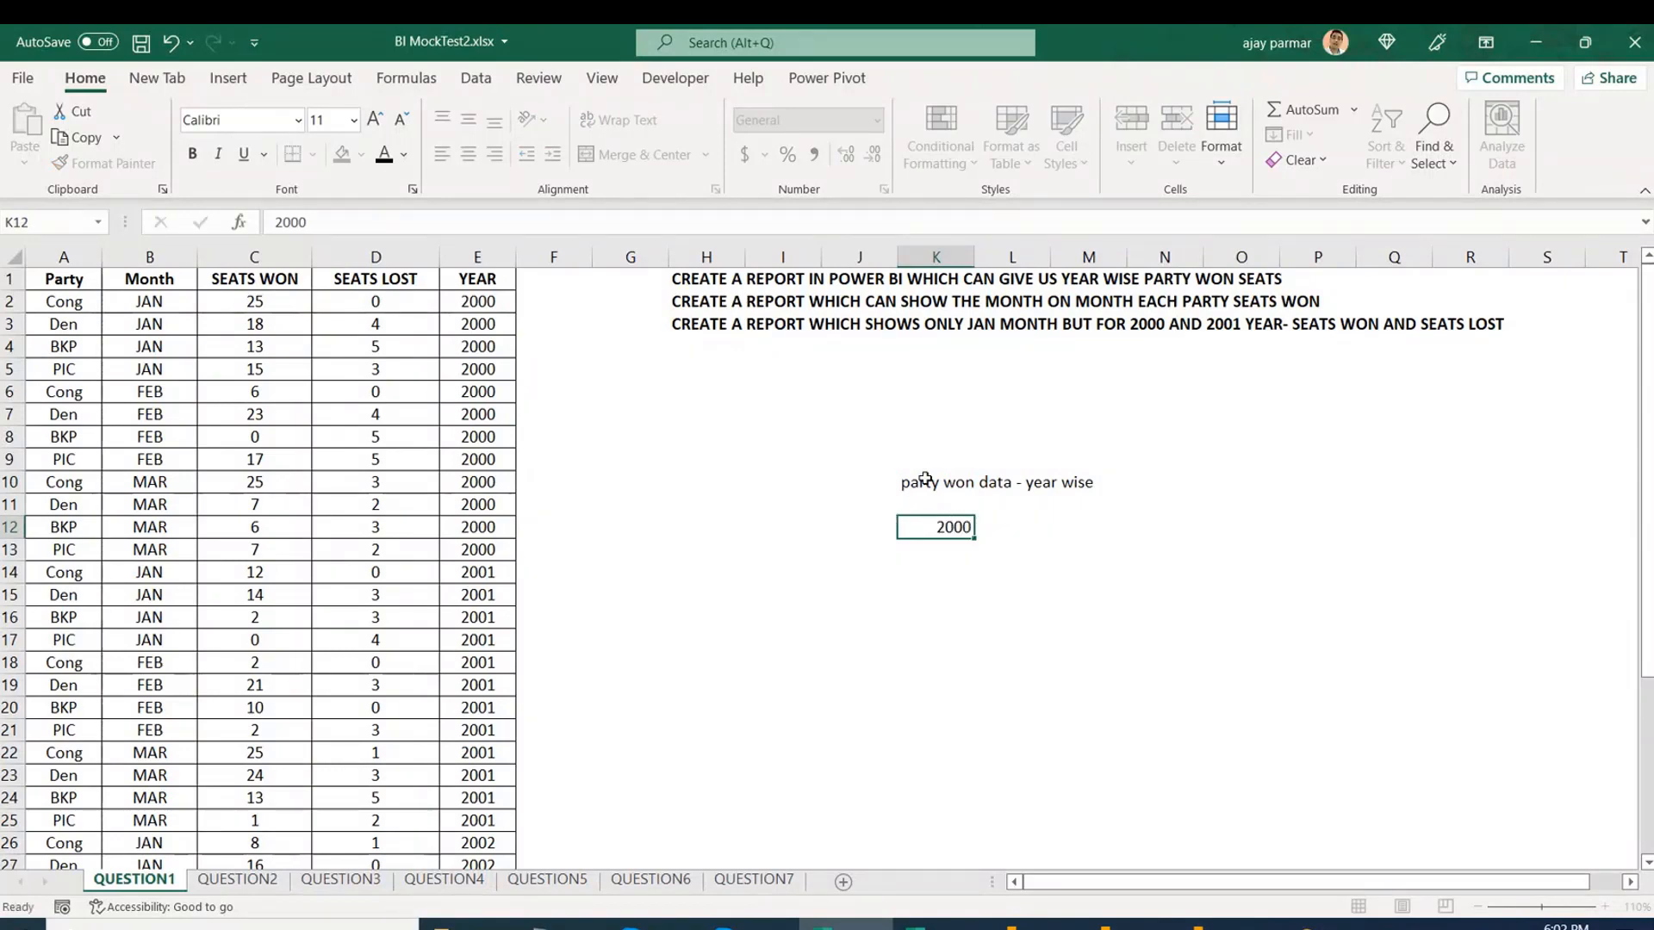
pyautogui.press('Return')
pyautogui.write('2001')
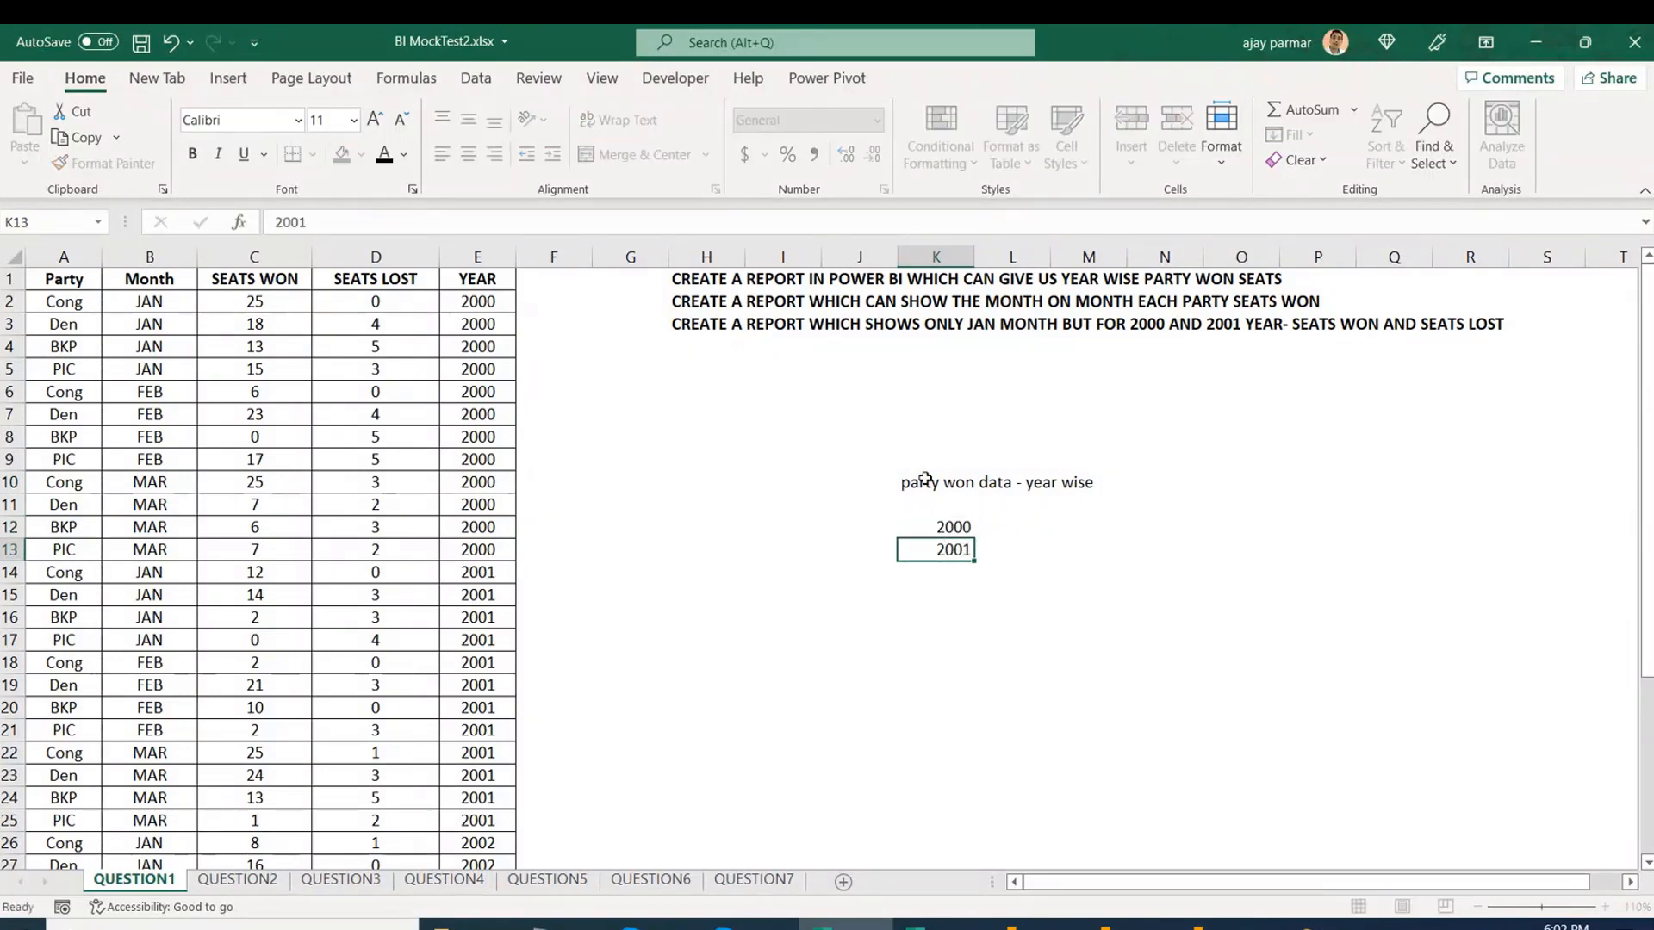
pyautogui.press('Return')
pyautogui.write('20002')
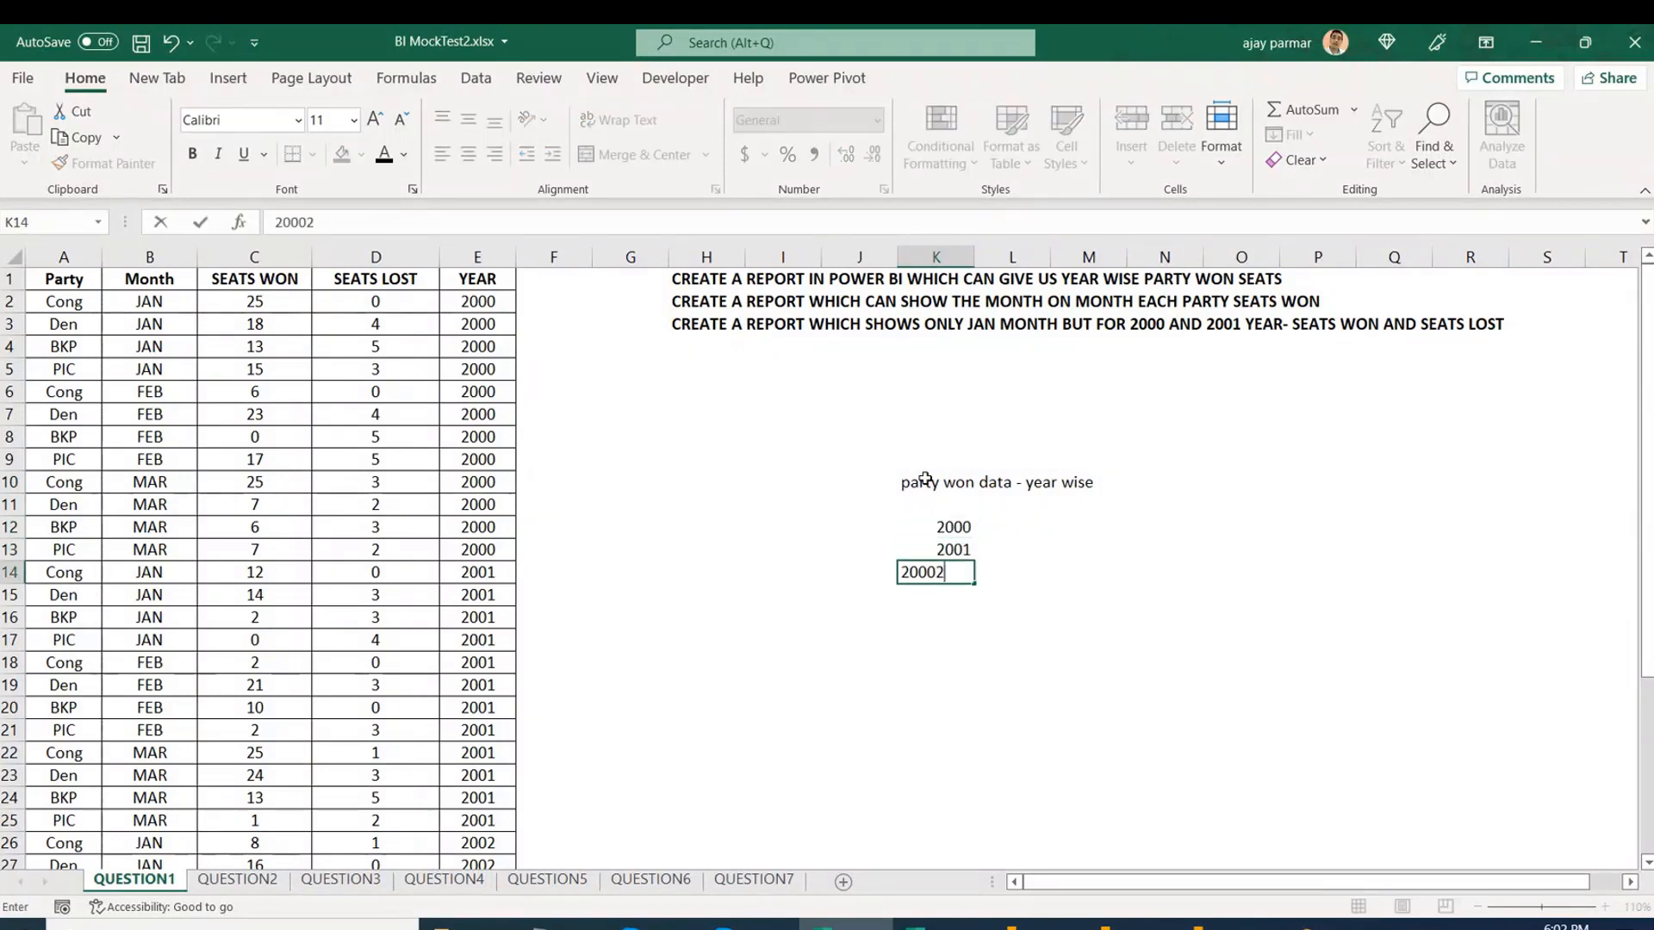
pyautogui.press('Return')
pyautogui.press('Up')
pyautogui.press('Up')
pyautogui.press('Up')
pyautogui.press('Right')
pyautogui.press('Down')
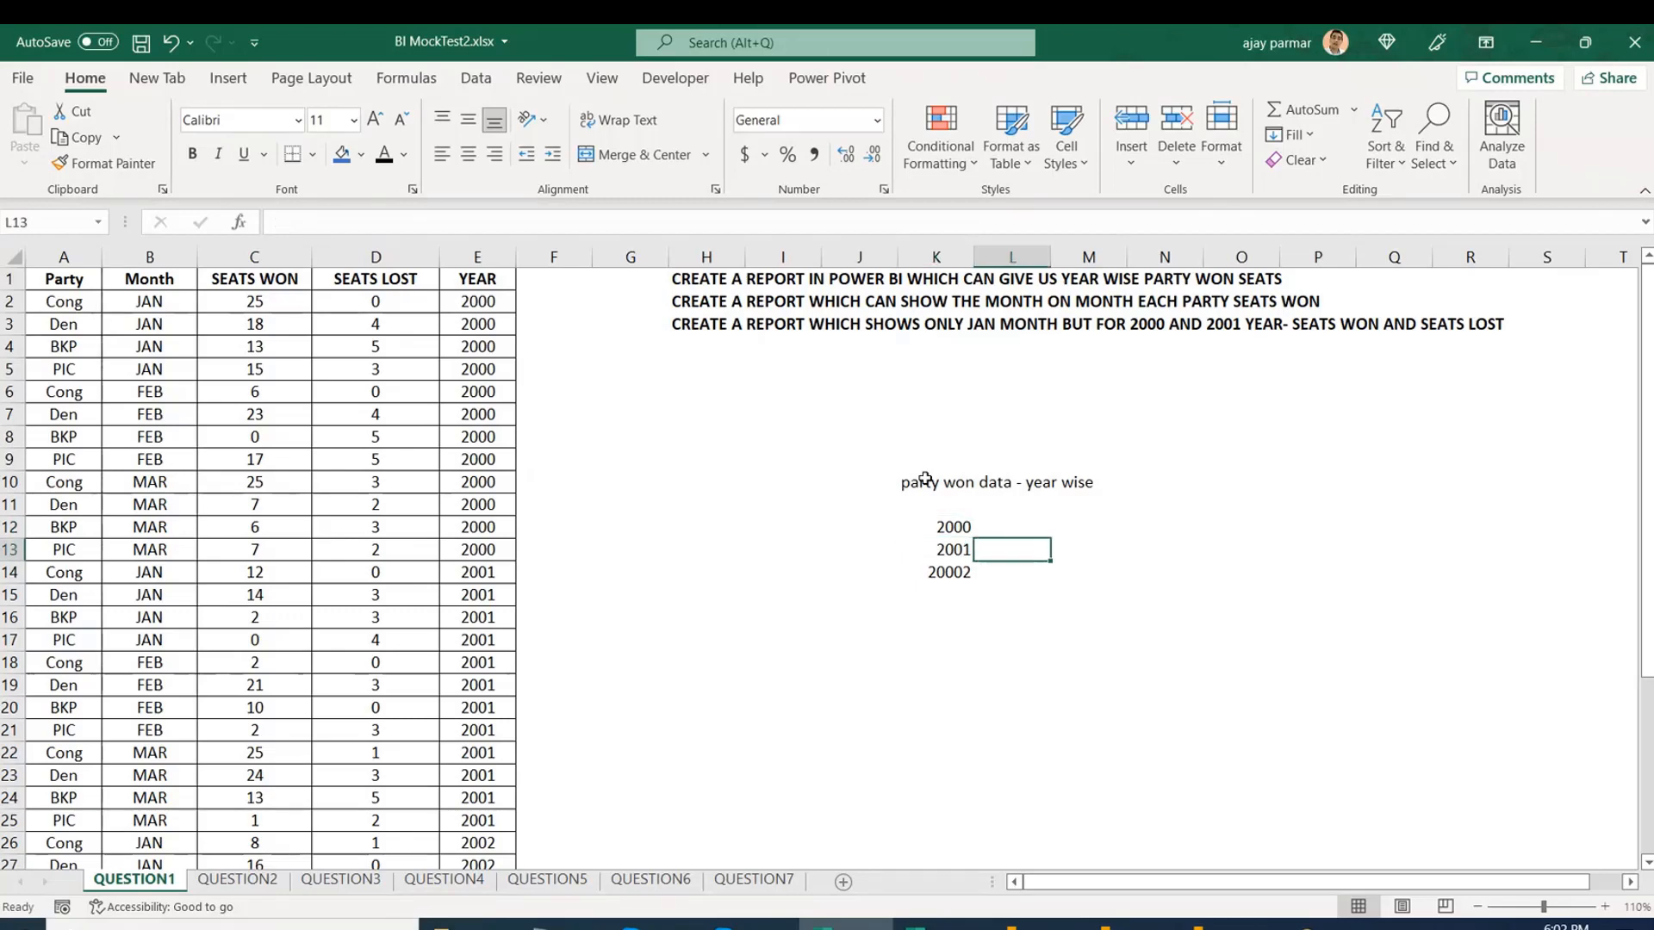
pyautogui.press('Down')
pyautogui.press('Left')
pyautogui.write('2002')
pyautogui.press('Up')
pyautogui.press('Up')
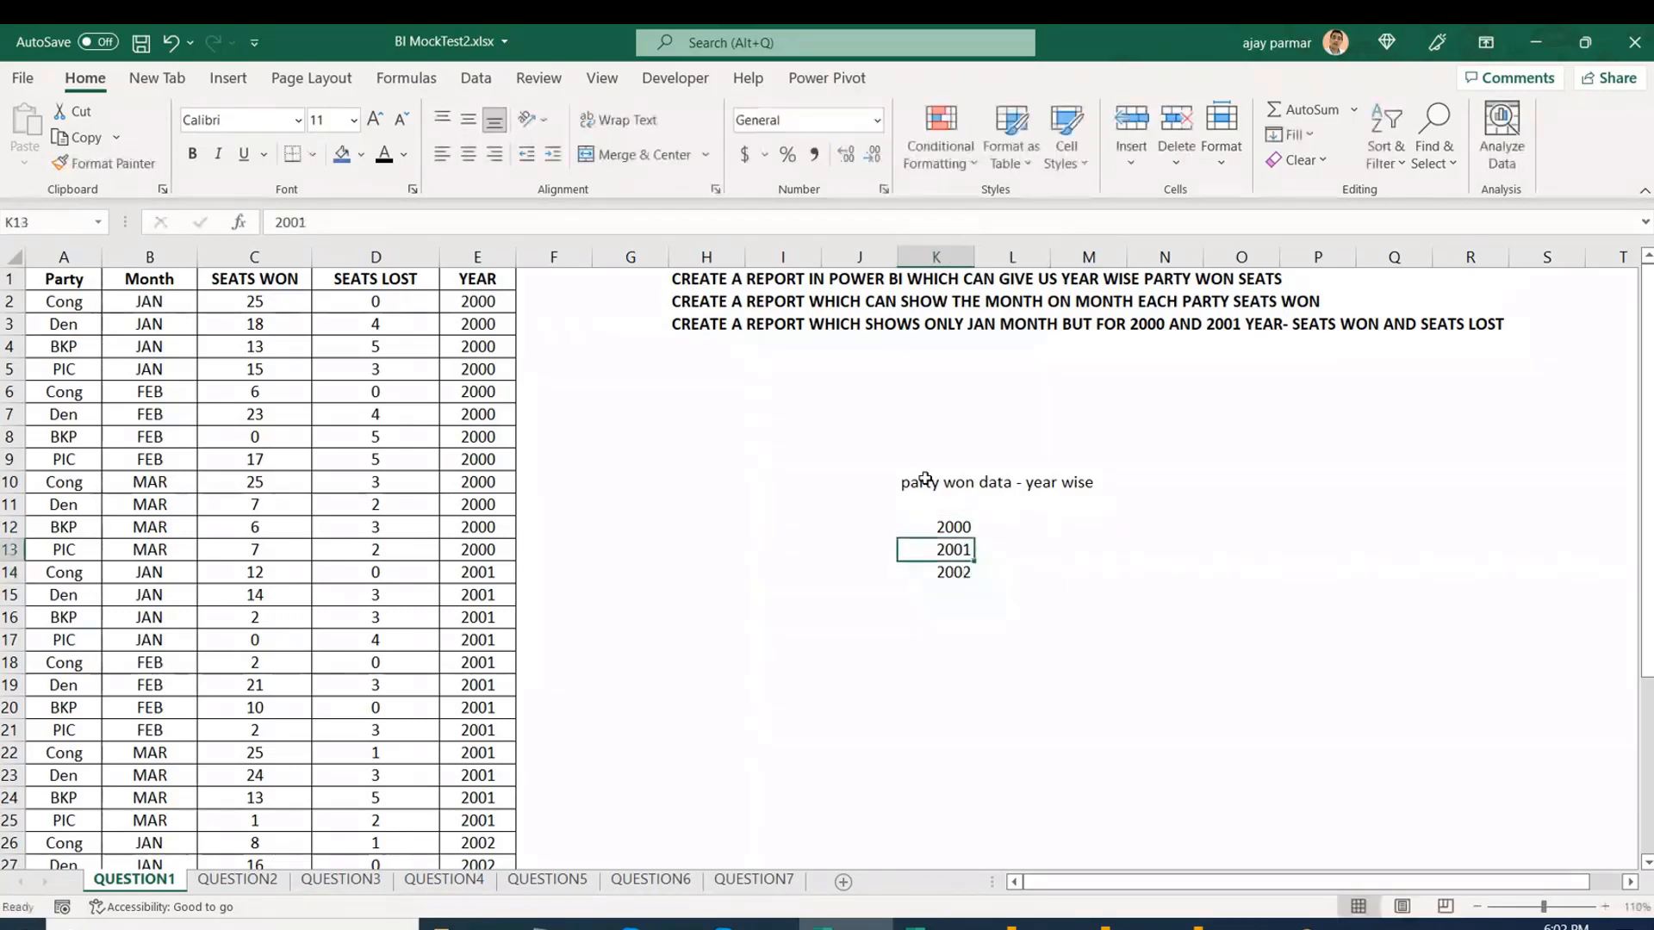
# Enter the placeholder party headings a, b and c in cells L11 to N11 above the year rows.
pyautogui.press('Right')
pyautogui.press('Left')
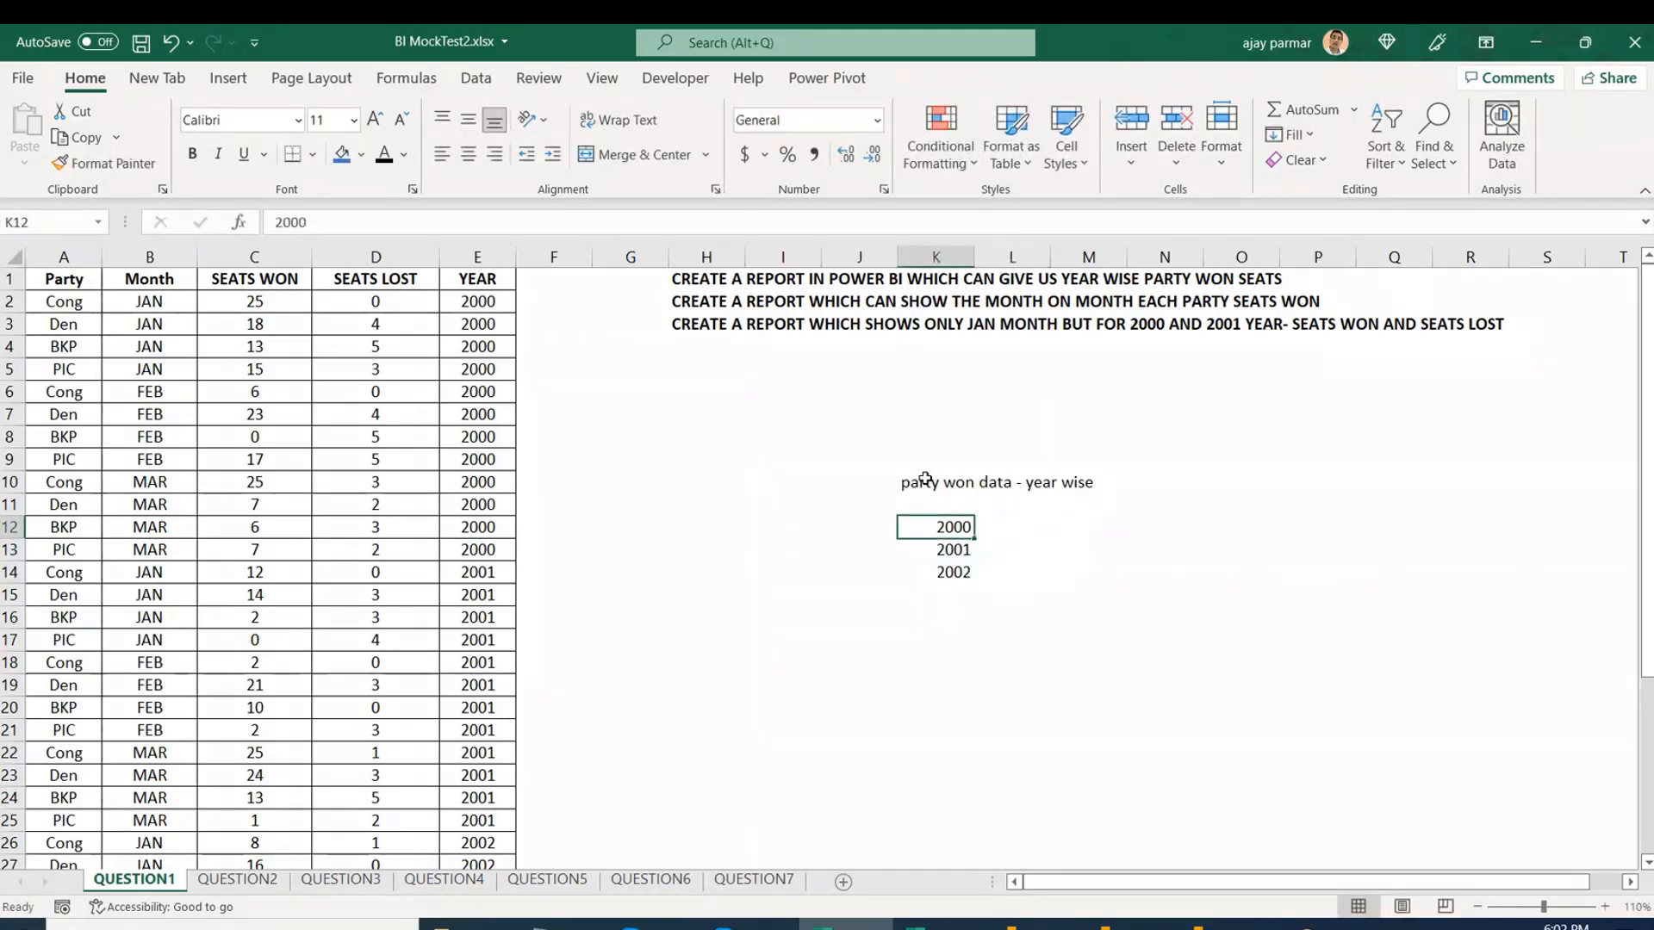
pyautogui.press('Down')
pyautogui.press('Down')
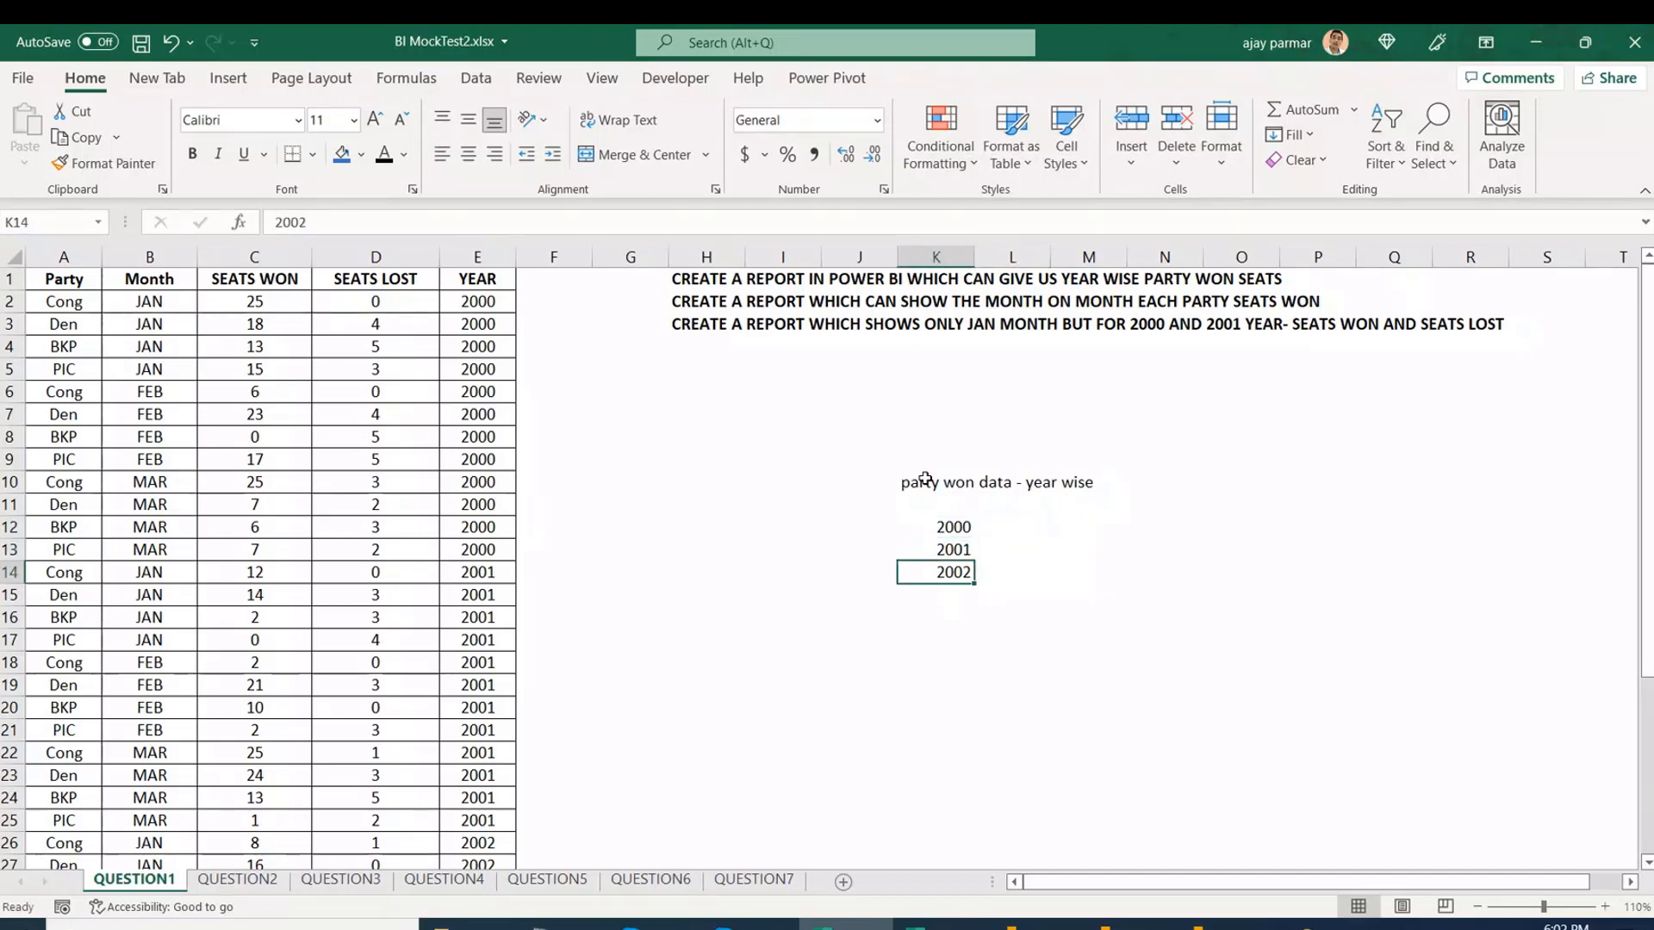
pyautogui.press('Up')
pyautogui.press('Up')
pyautogui.press('Right')
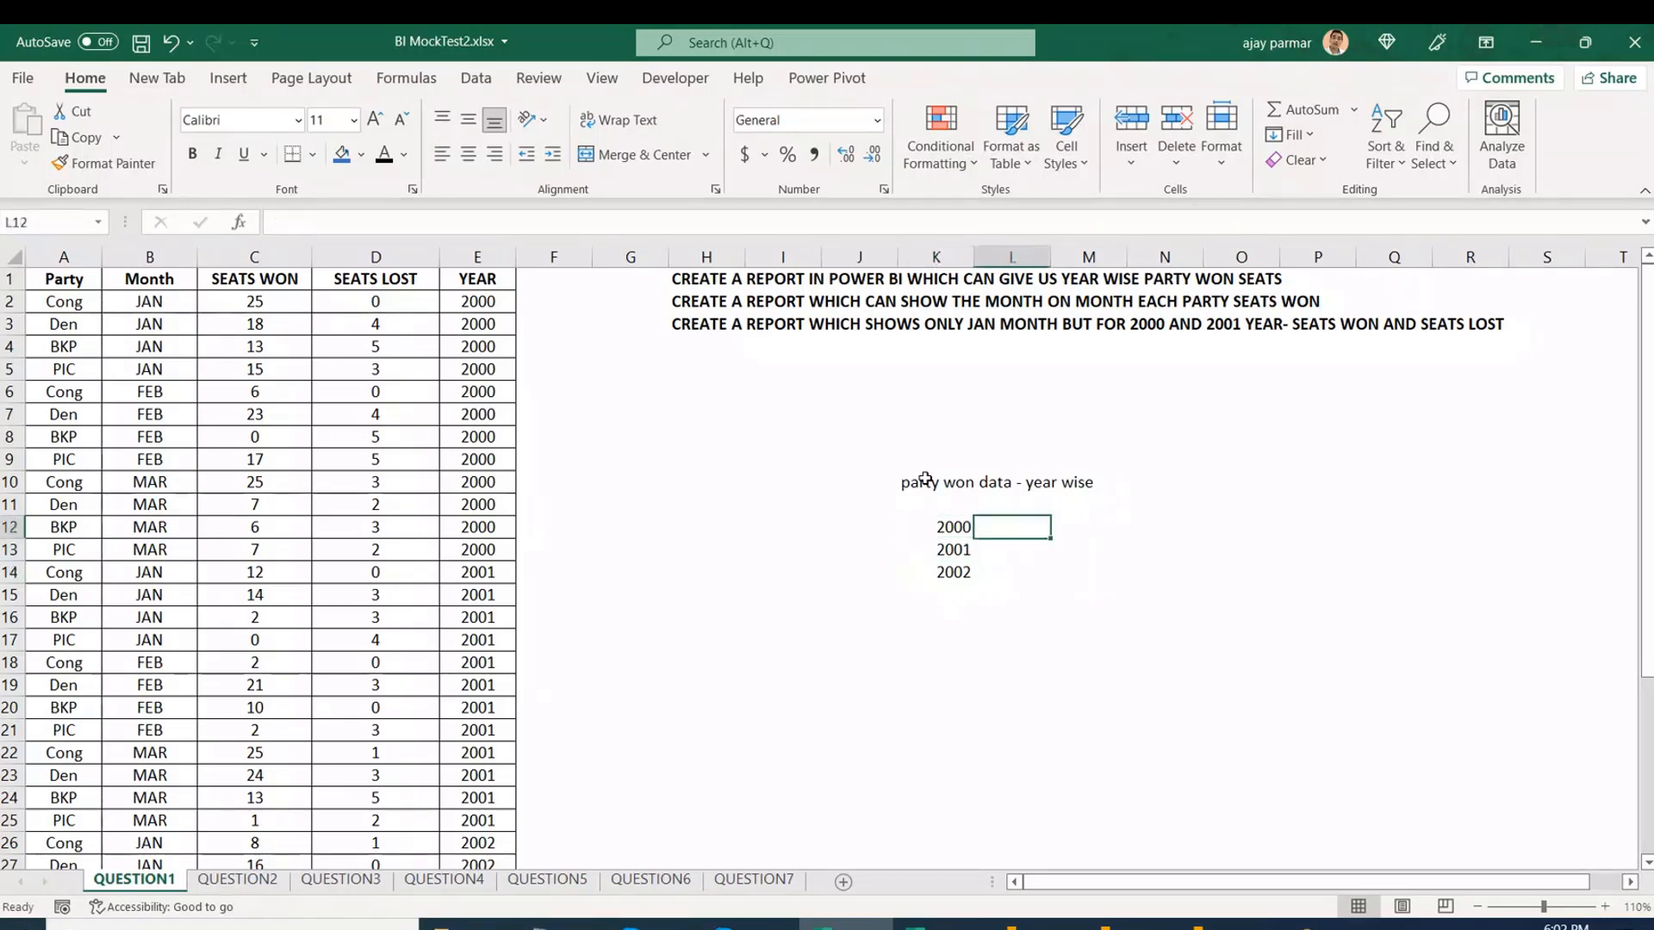
pyautogui.press('Up')
pyautogui.write('a')
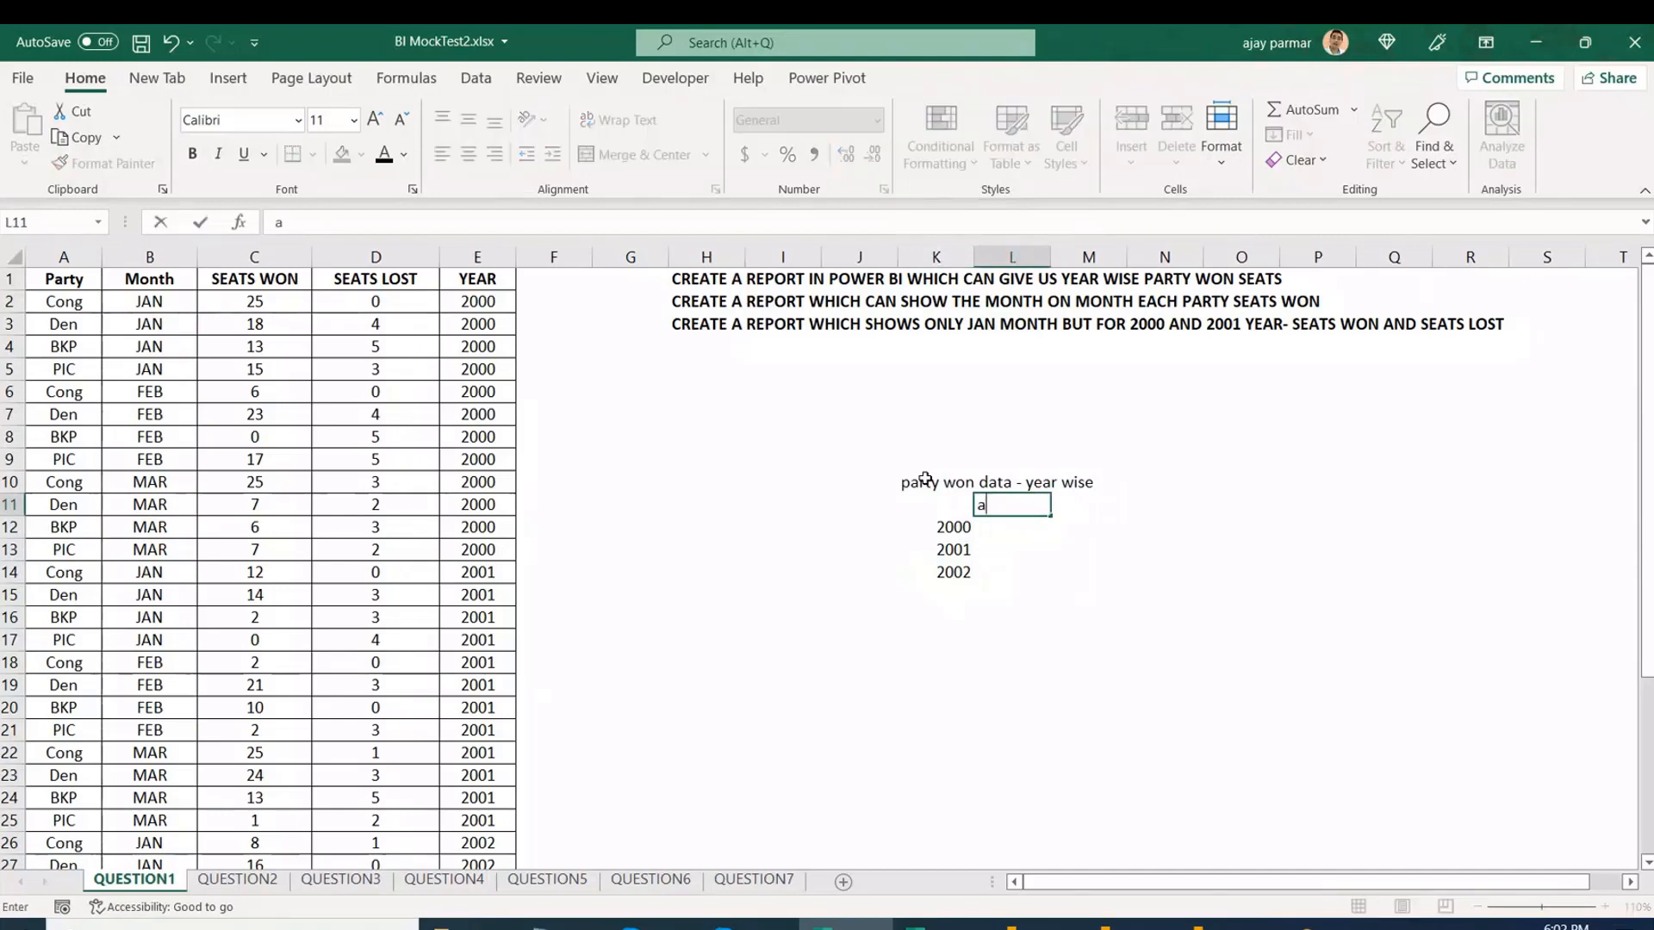
pyautogui.press('Tab')
pyautogui.write('b')
pyautogui.press('Tab')
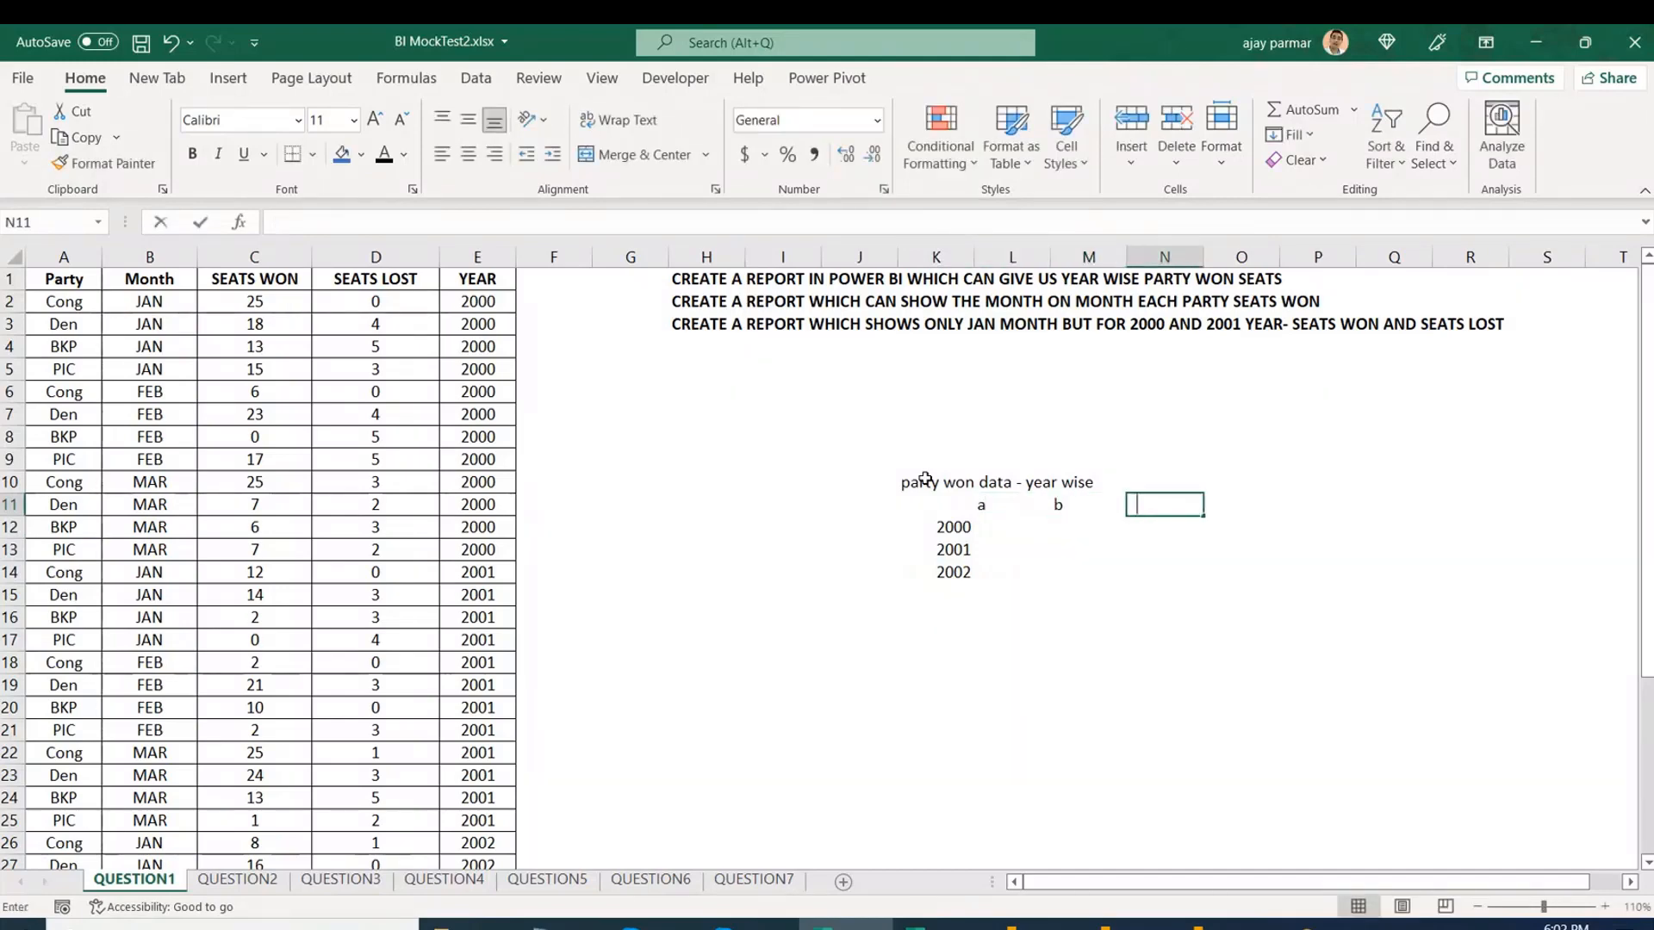
pyautogui.write('c')
pyautogui.press('Return')
# Enter sample seats for parties a and b: 55 and 77 for 2000, and 3 and 3 for 2001.
pyautogui.write('55')
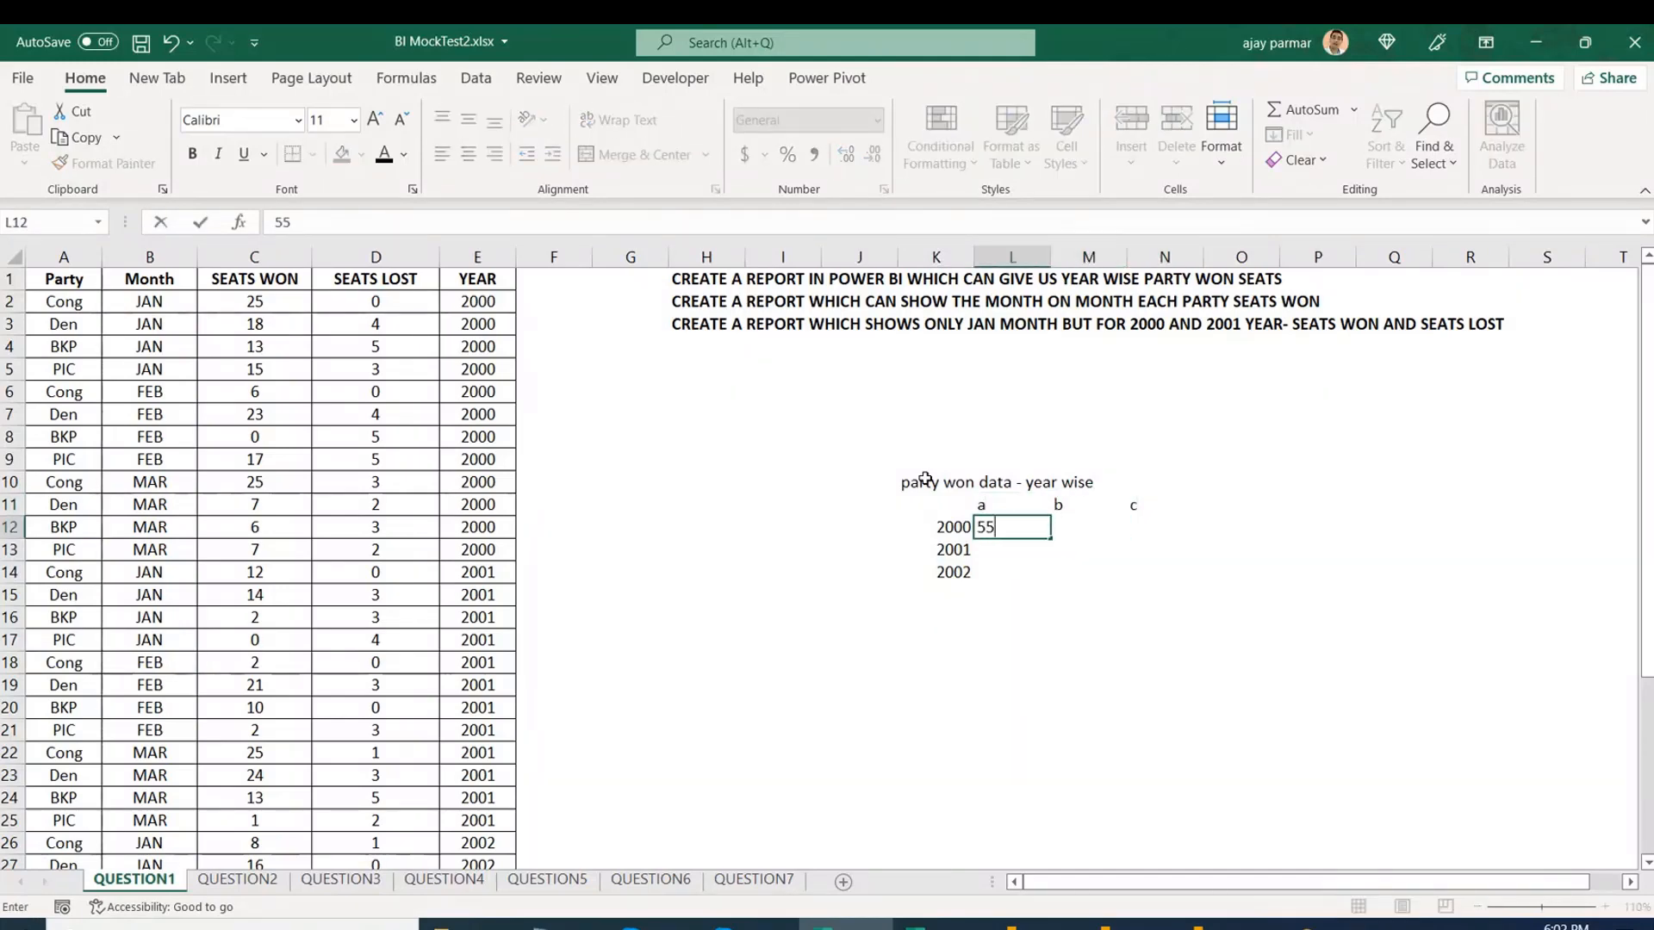
pyautogui.press('Tab')
pyautogui.write('77')
pyautogui.press('Down')
pyautogui.press('Left')
pyautogui.write('3')
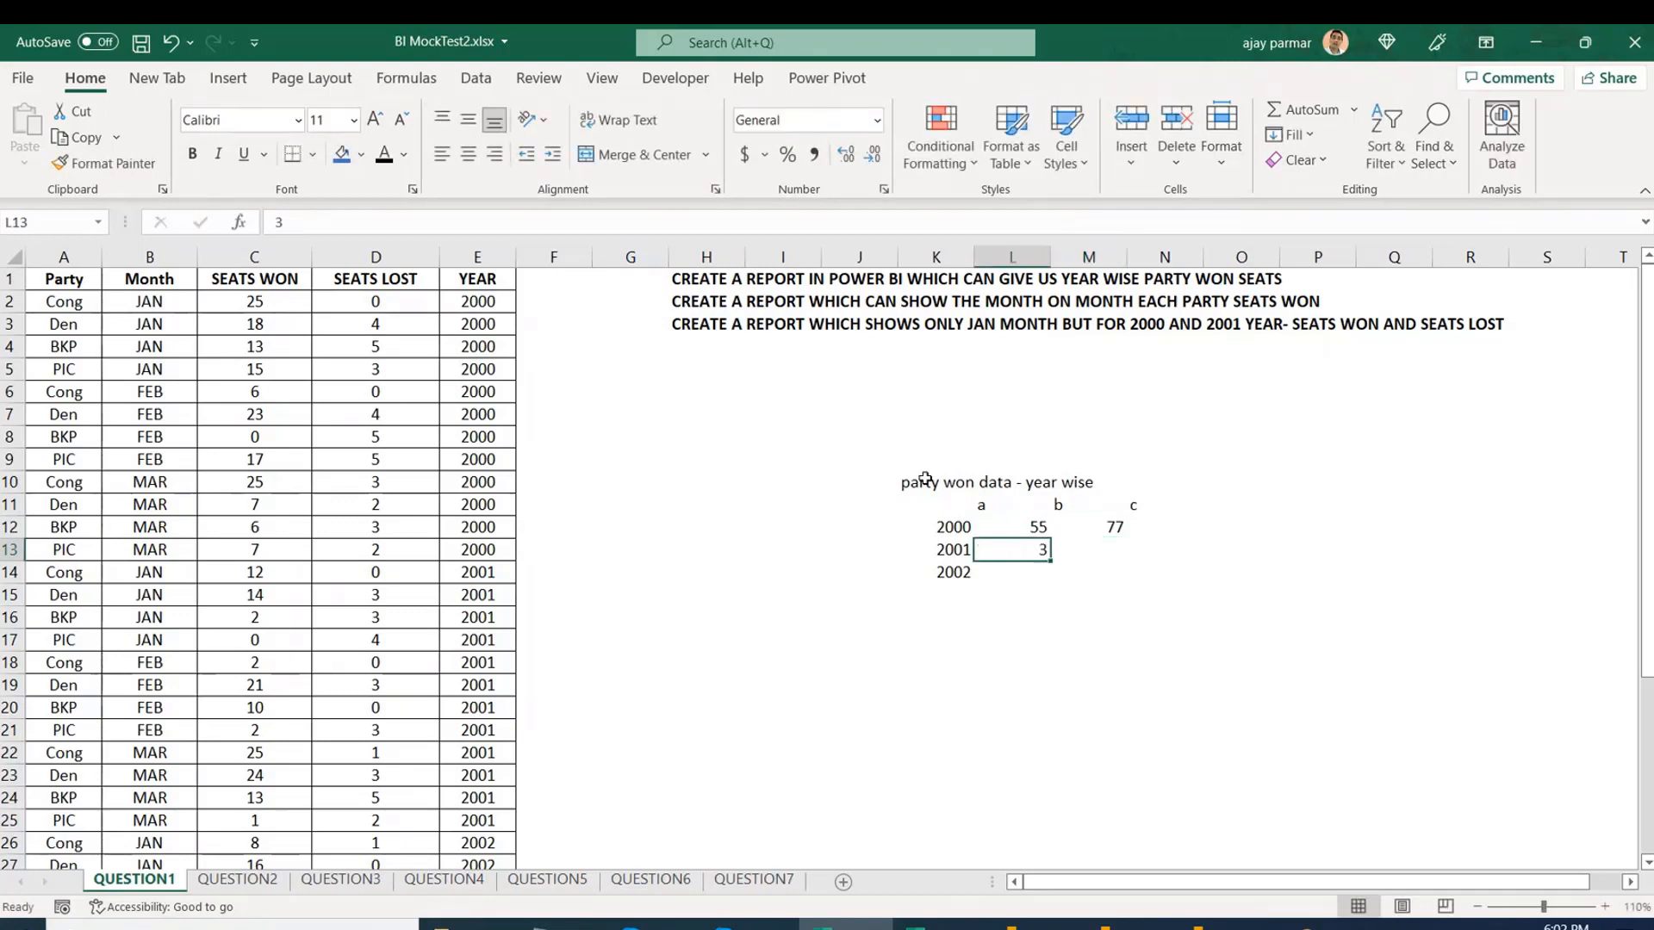
pyautogui.press('Tab')
pyautogui.write('3')
# Fill the 2002 row with the sample seats 4, 1 and 13 for parties a, b and c.
pyautogui.press('Down')
pyautogui.press('Left')
pyautogui.write('4')
pyautogui.press('Up')
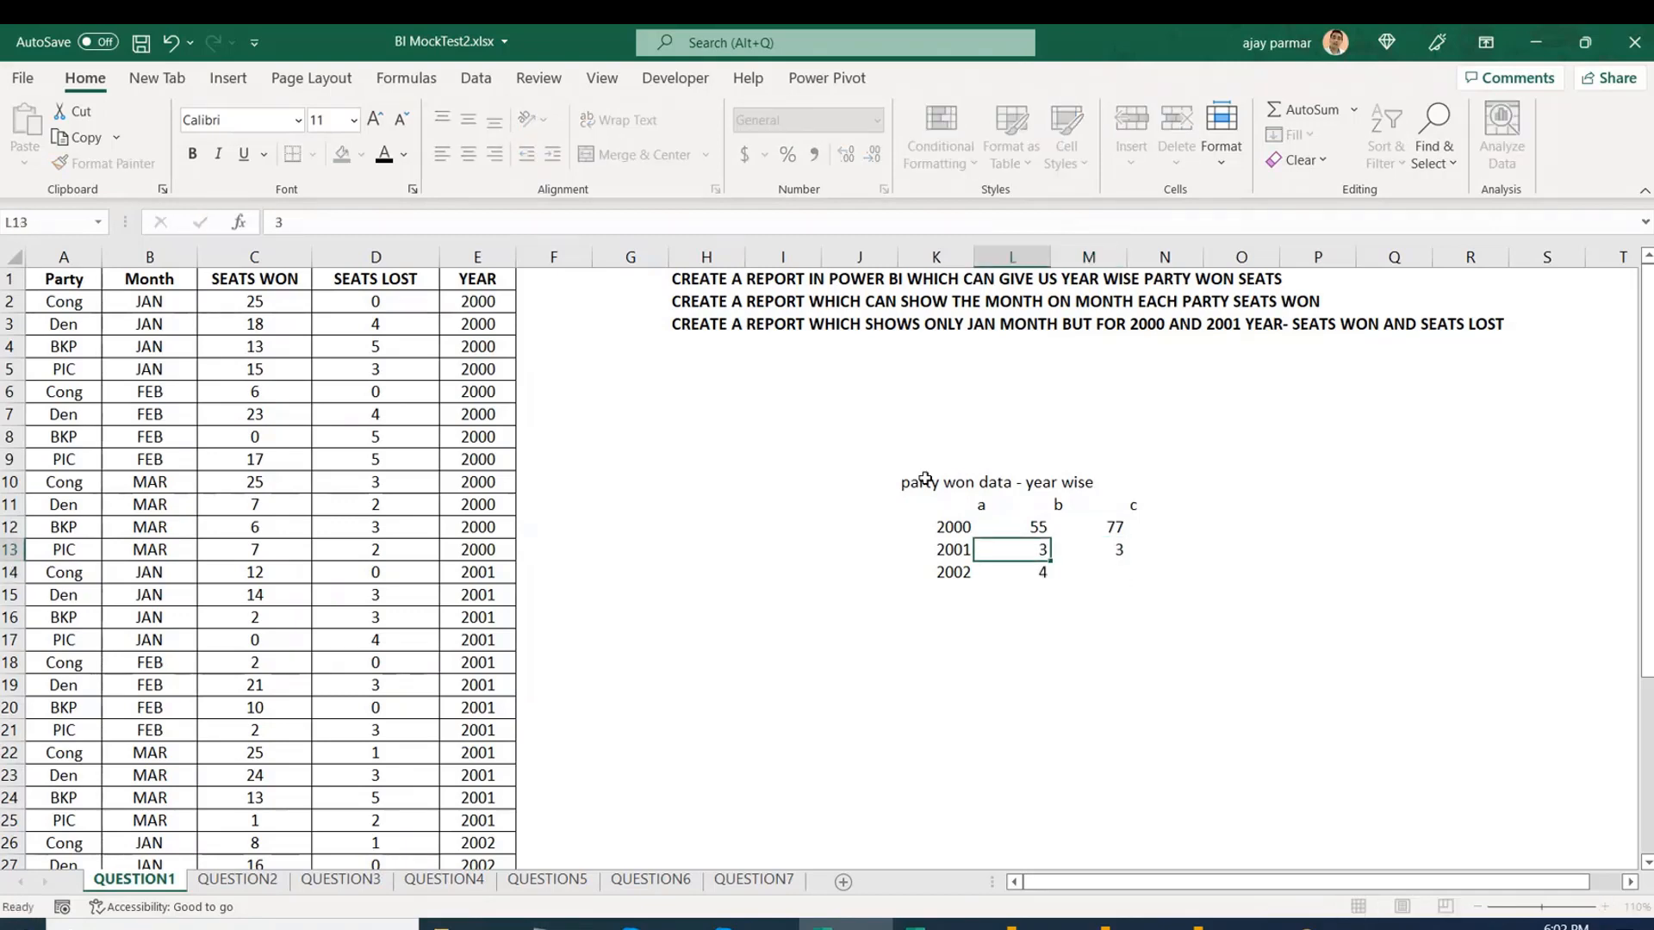
pyautogui.press('Right')
pyautogui.press('Right')
pyautogui.press('Down')
pyautogui.press('Left')
pyautogui.write('1')
pyautogui.press('Tab')
pyautogui.write('13')
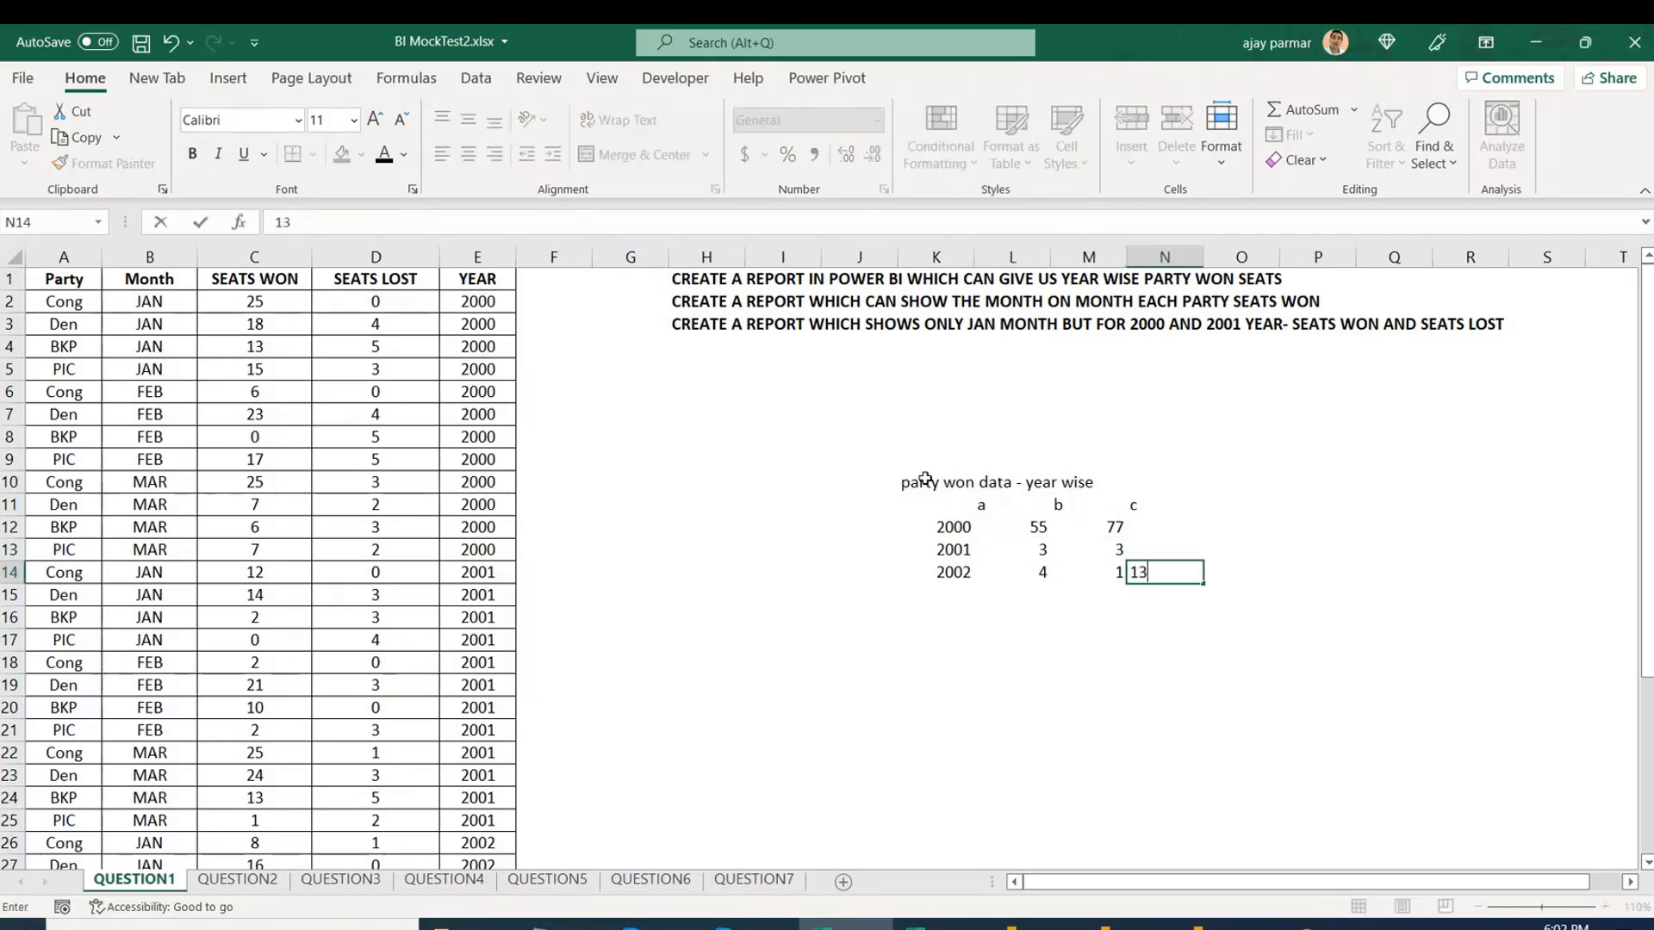
# Enter 44 as the sample seats of party c for both 2001 and 2000.
pyautogui.press('Up')
pyautogui.write('44')
pyautogui.press('Up')
pyautogui.write('44')
pyautogui.press('Up')
# Centre the contents of the sample layout in cells K11 to N14.
pyautogui.press('Left')
pyautogui.press('Left')
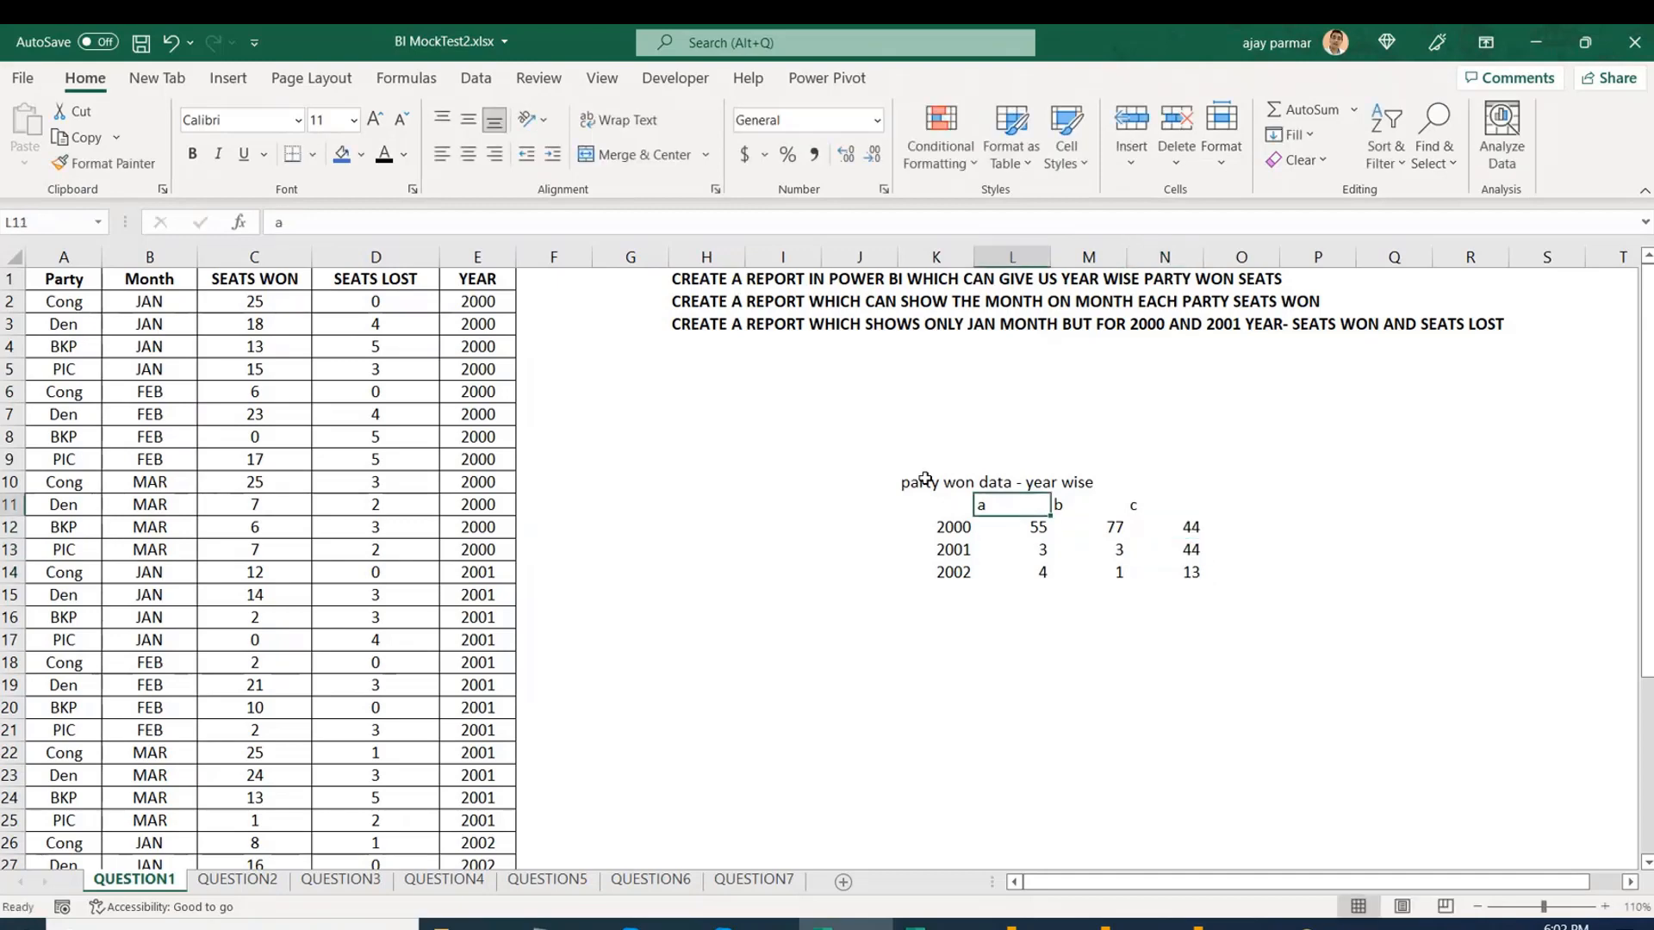
pyautogui.press('Left')
pyautogui.hotkey('shift', 'Right')
pyautogui.hotkey('shift', 'Down')
pyautogui.hotkey('shift', 'Right')
pyautogui.hotkey('shift', 'Right')
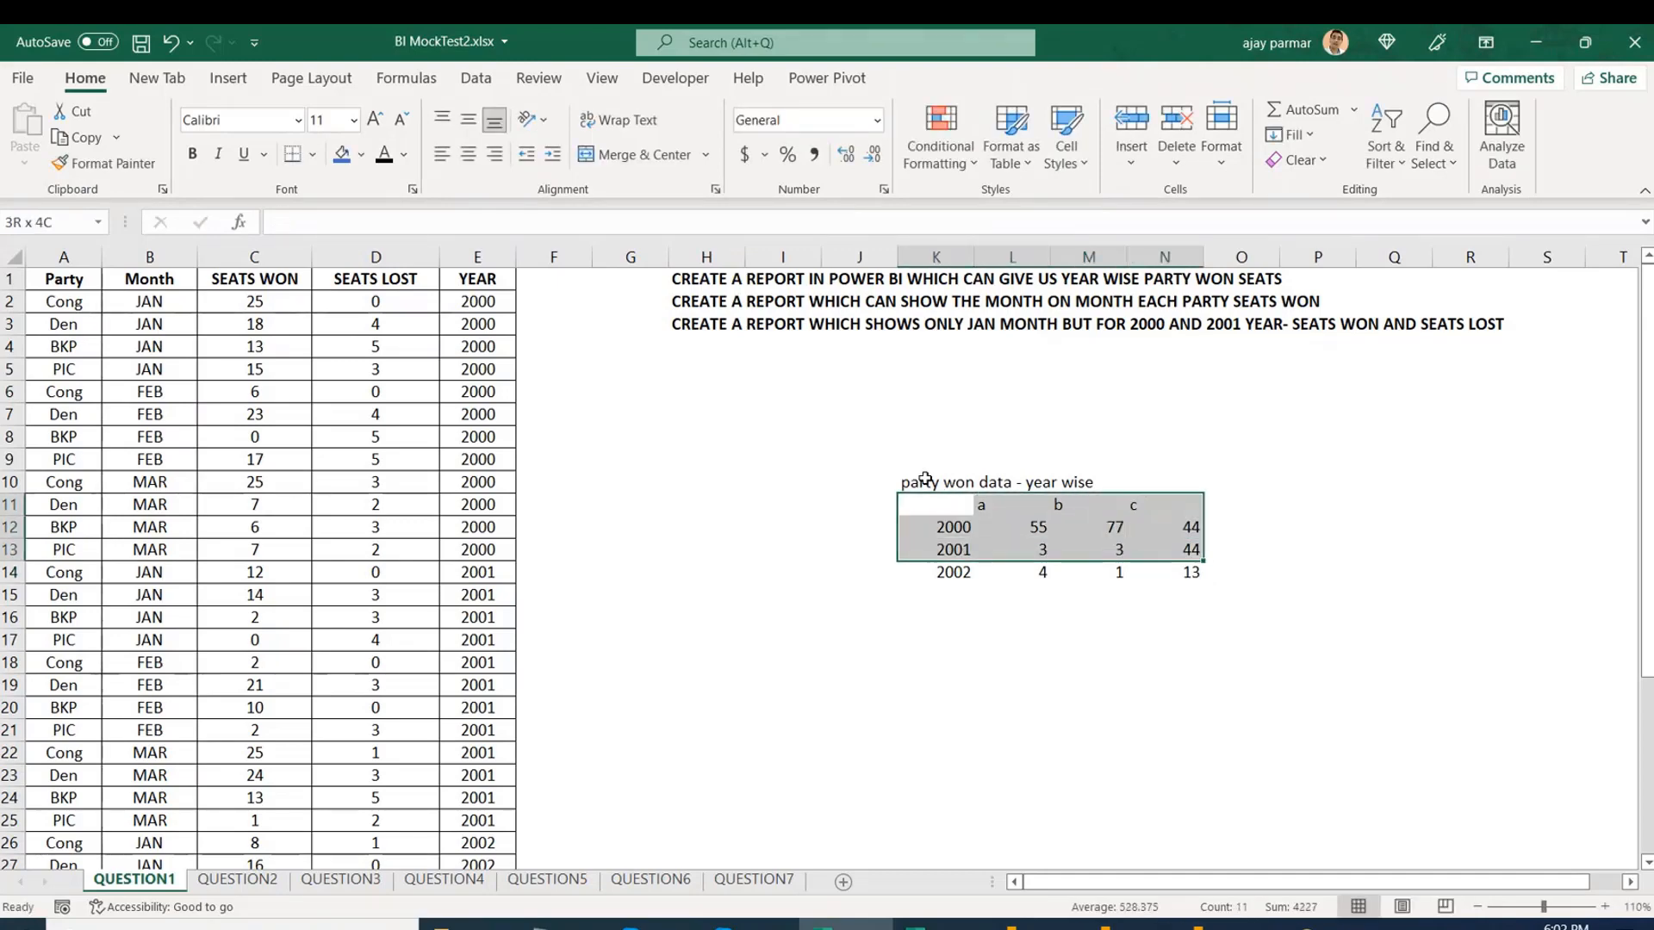
pyautogui.hotkey('shift', 'Down')
pyautogui.hotkey('shift', 'Down')
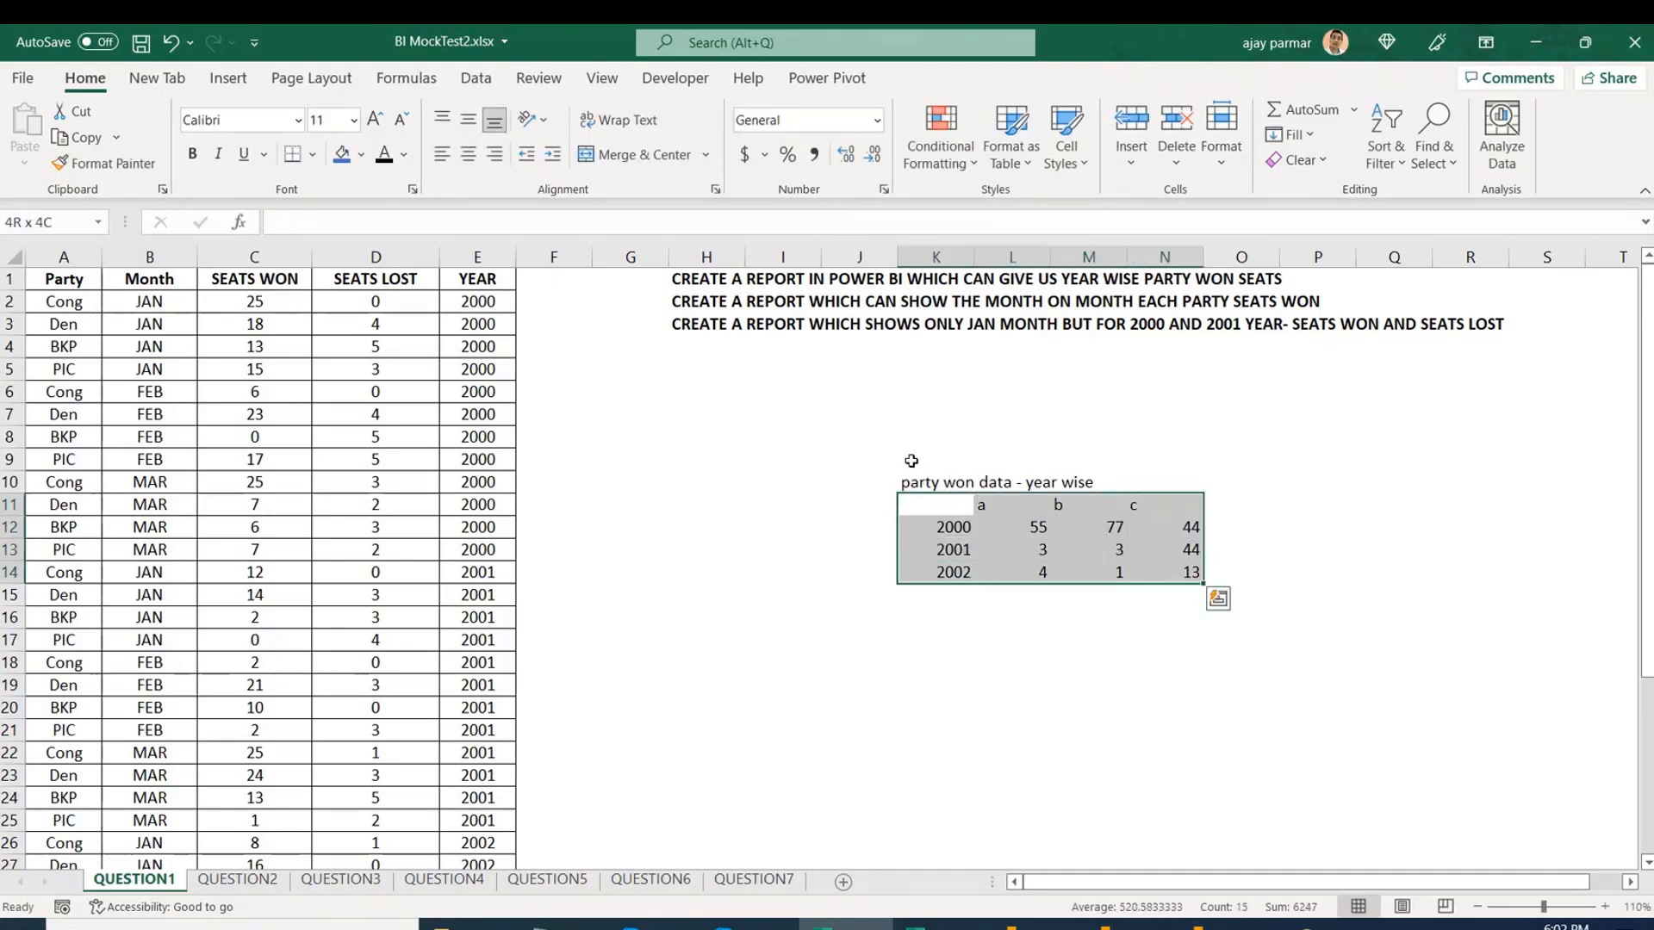
pyautogui.click(464, 162)
pyautogui.click(767, 621)
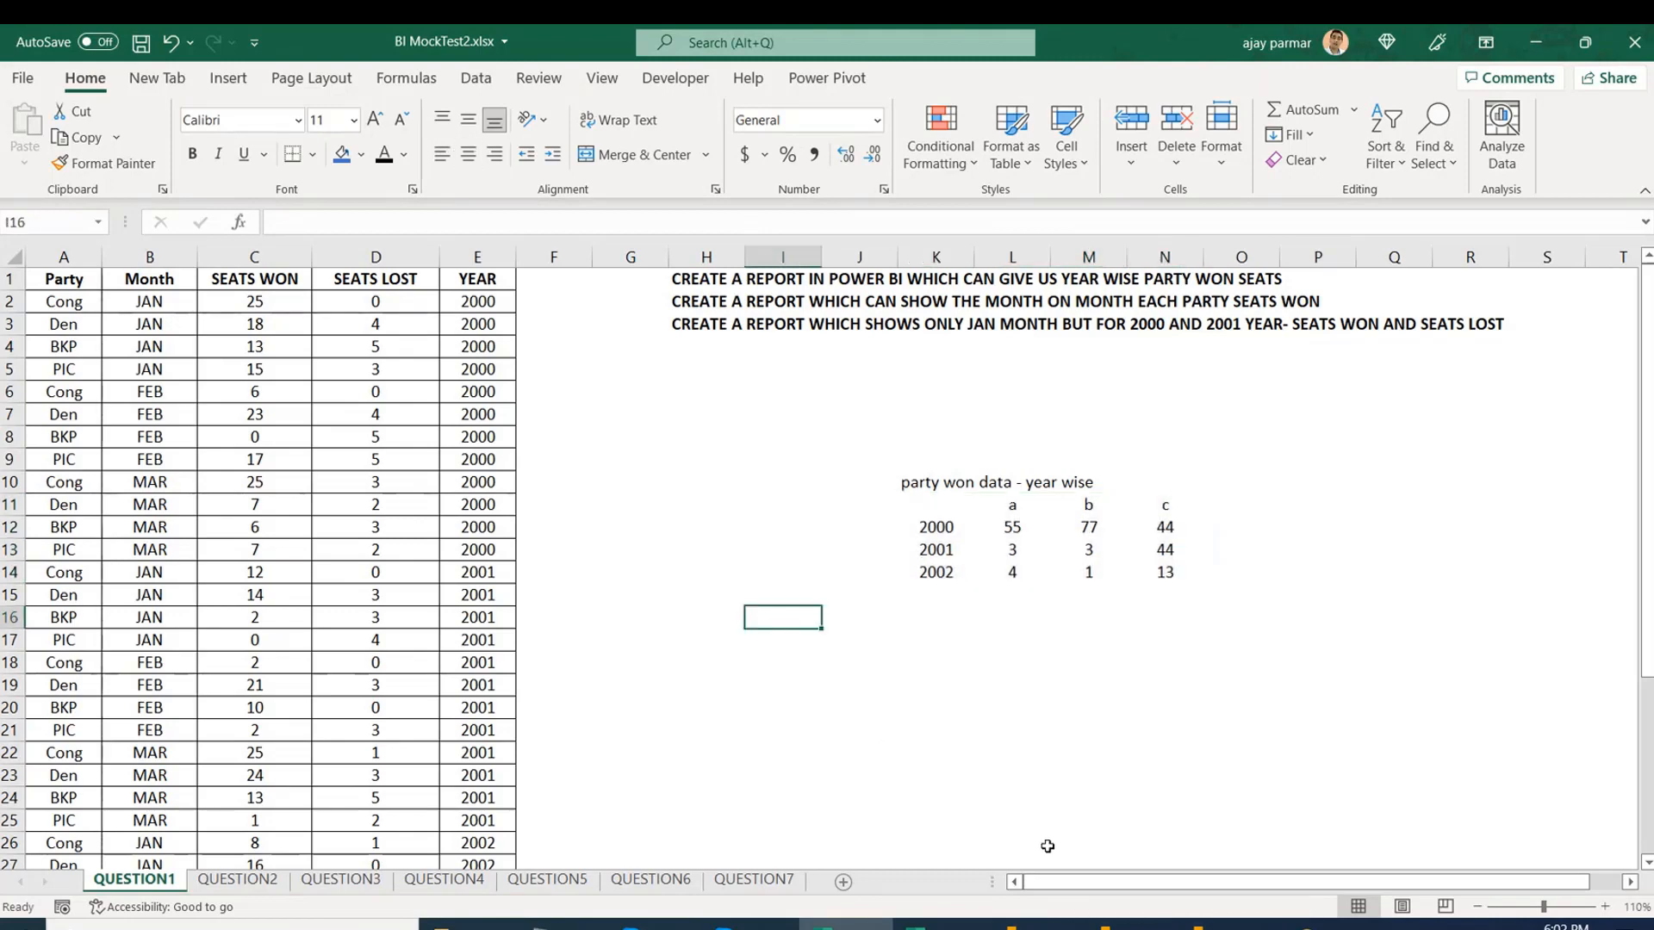
# Switch to the blank report page in Power BI Desktop and show the QUESTION1 fields and the available visual types.
pyautogui.click(1032, 924)
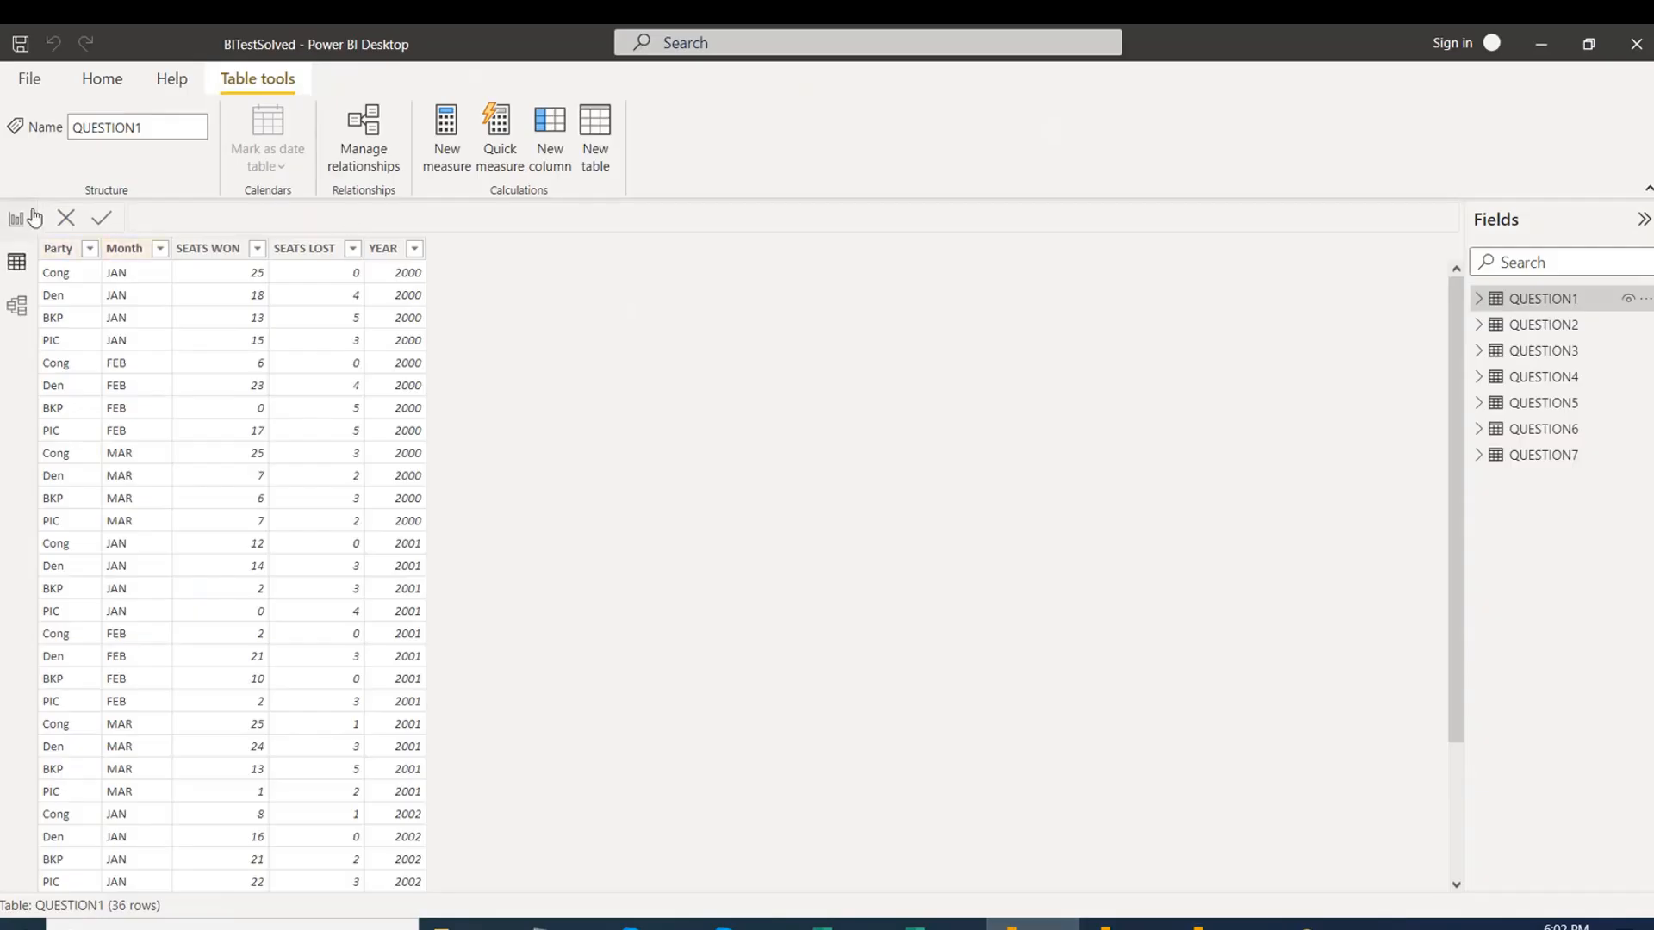
pyautogui.click(33, 217)
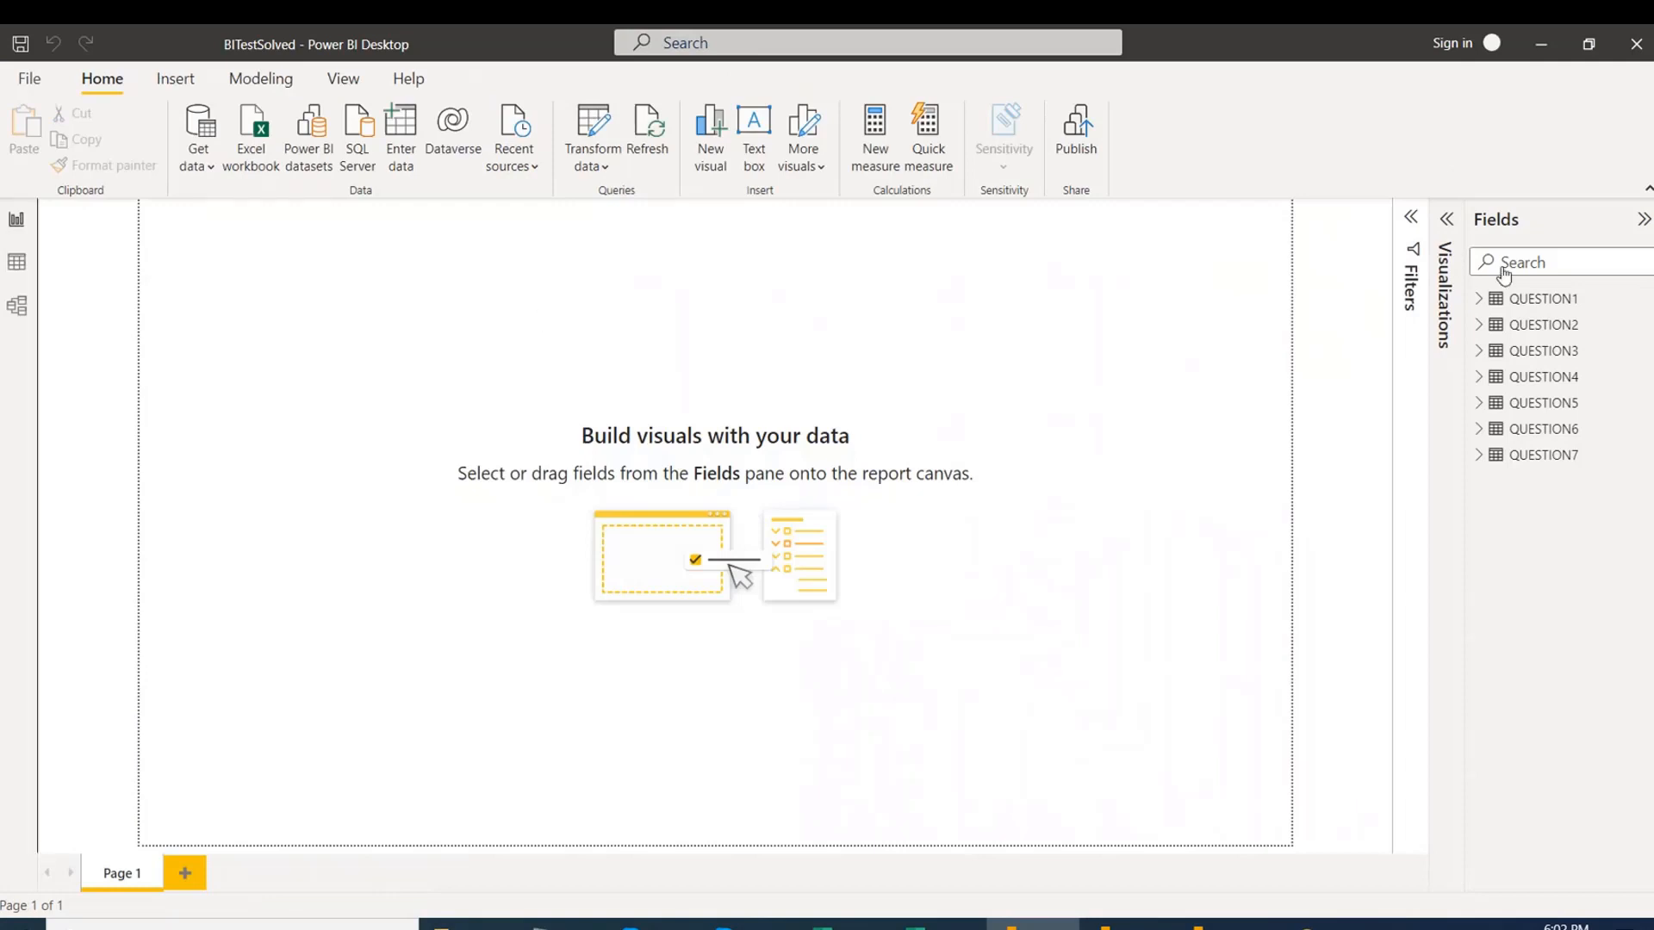
pyautogui.click(1478, 298)
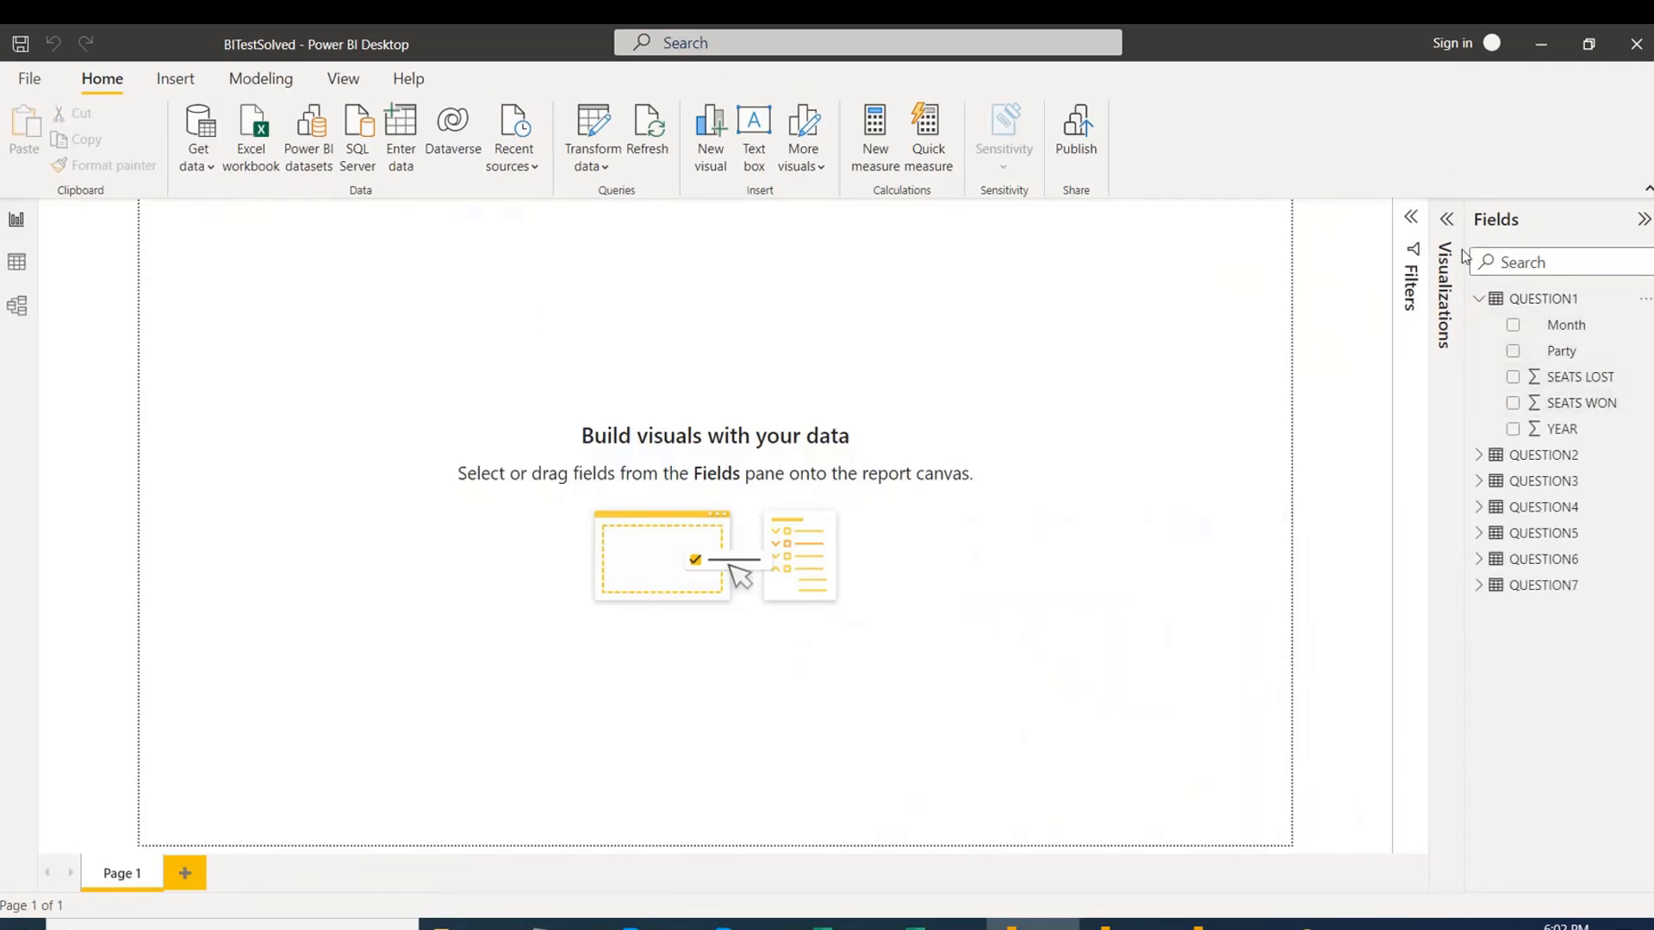
pyautogui.click(1451, 221)
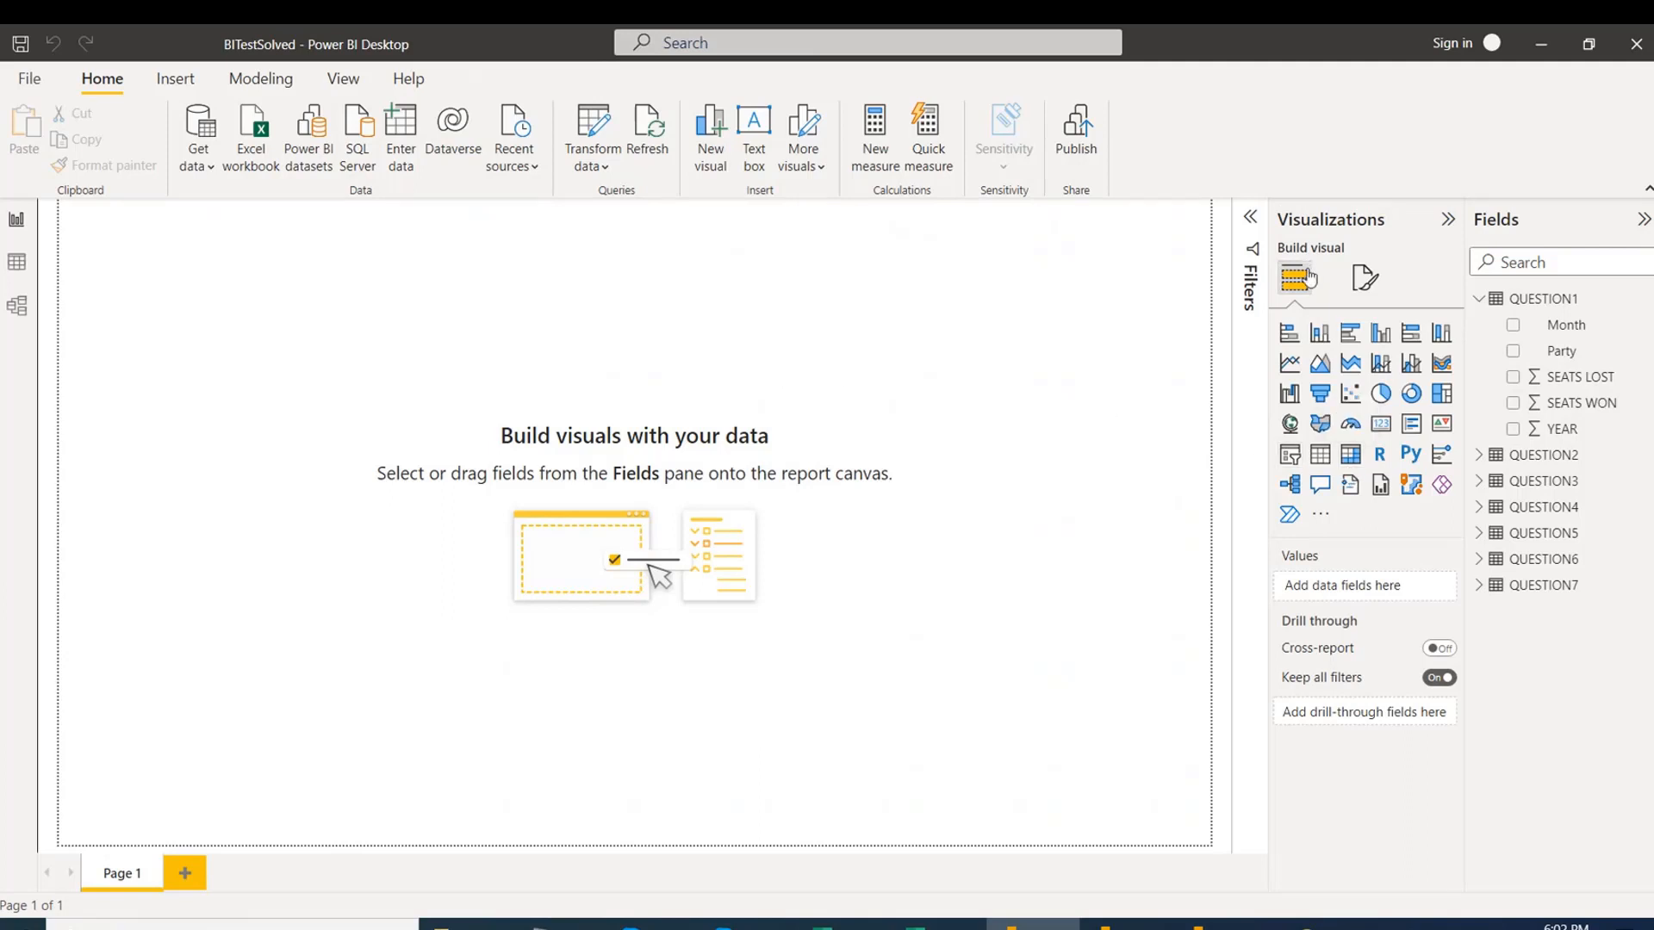
# Build an enlarged clustered column chart with YEAR on the axis, Party as the legend and SEATS WON as the values.
pyautogui.click(1384, 334)
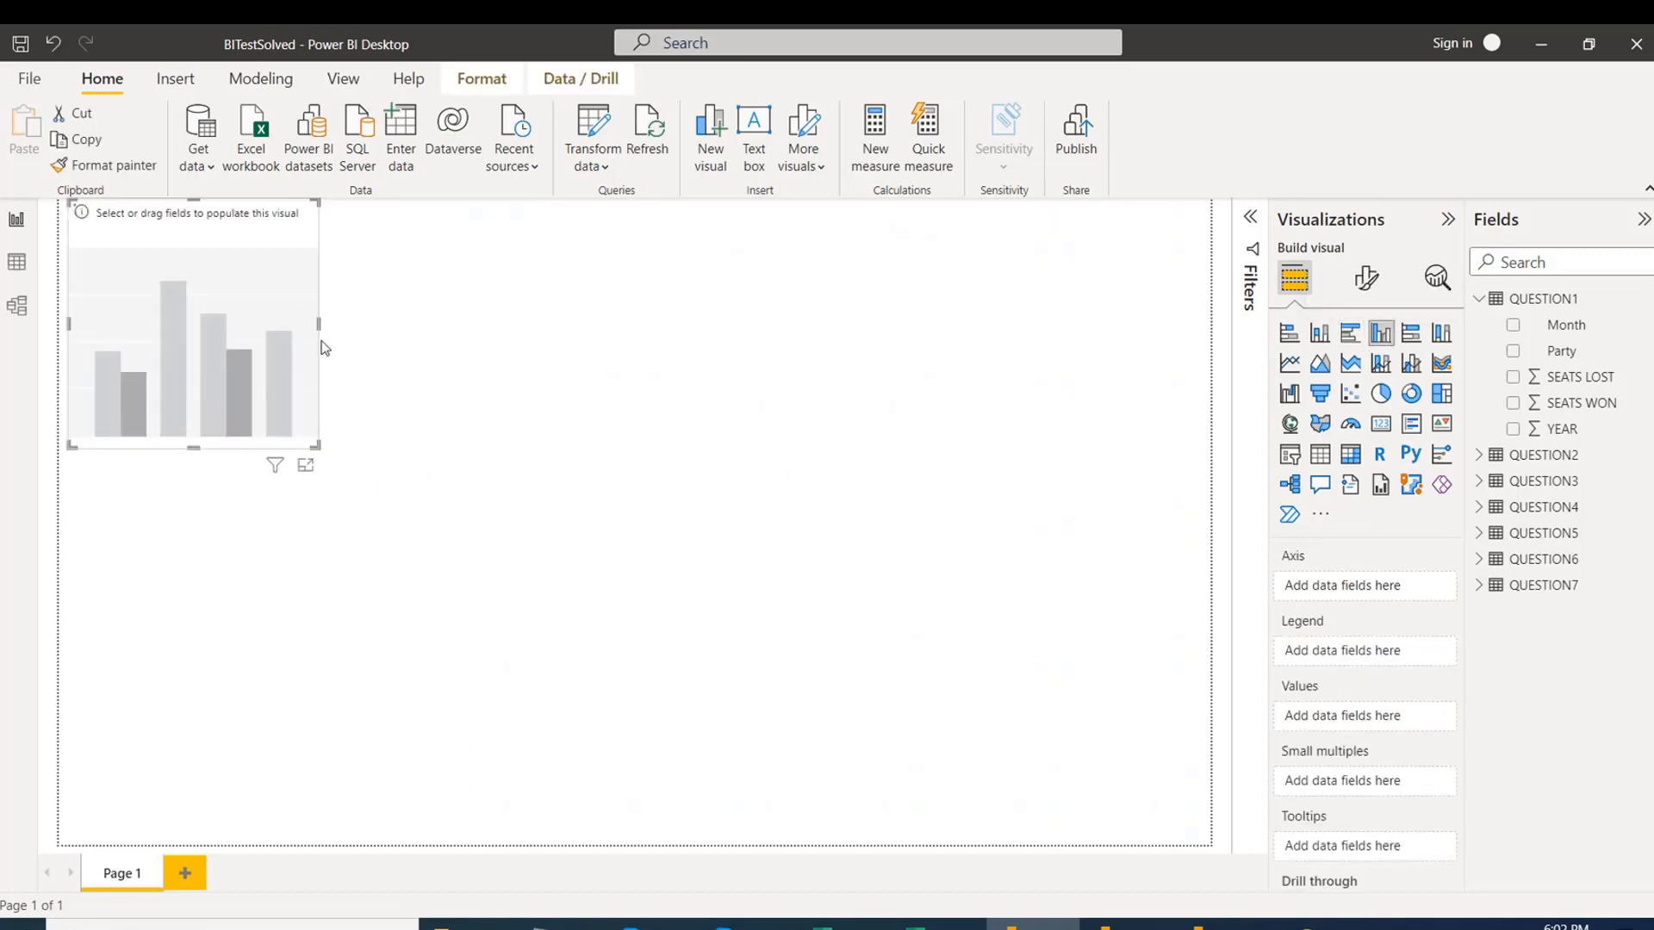
pyautogui.moveTo(462, 380); pyautogui.dragTo(868, 380)
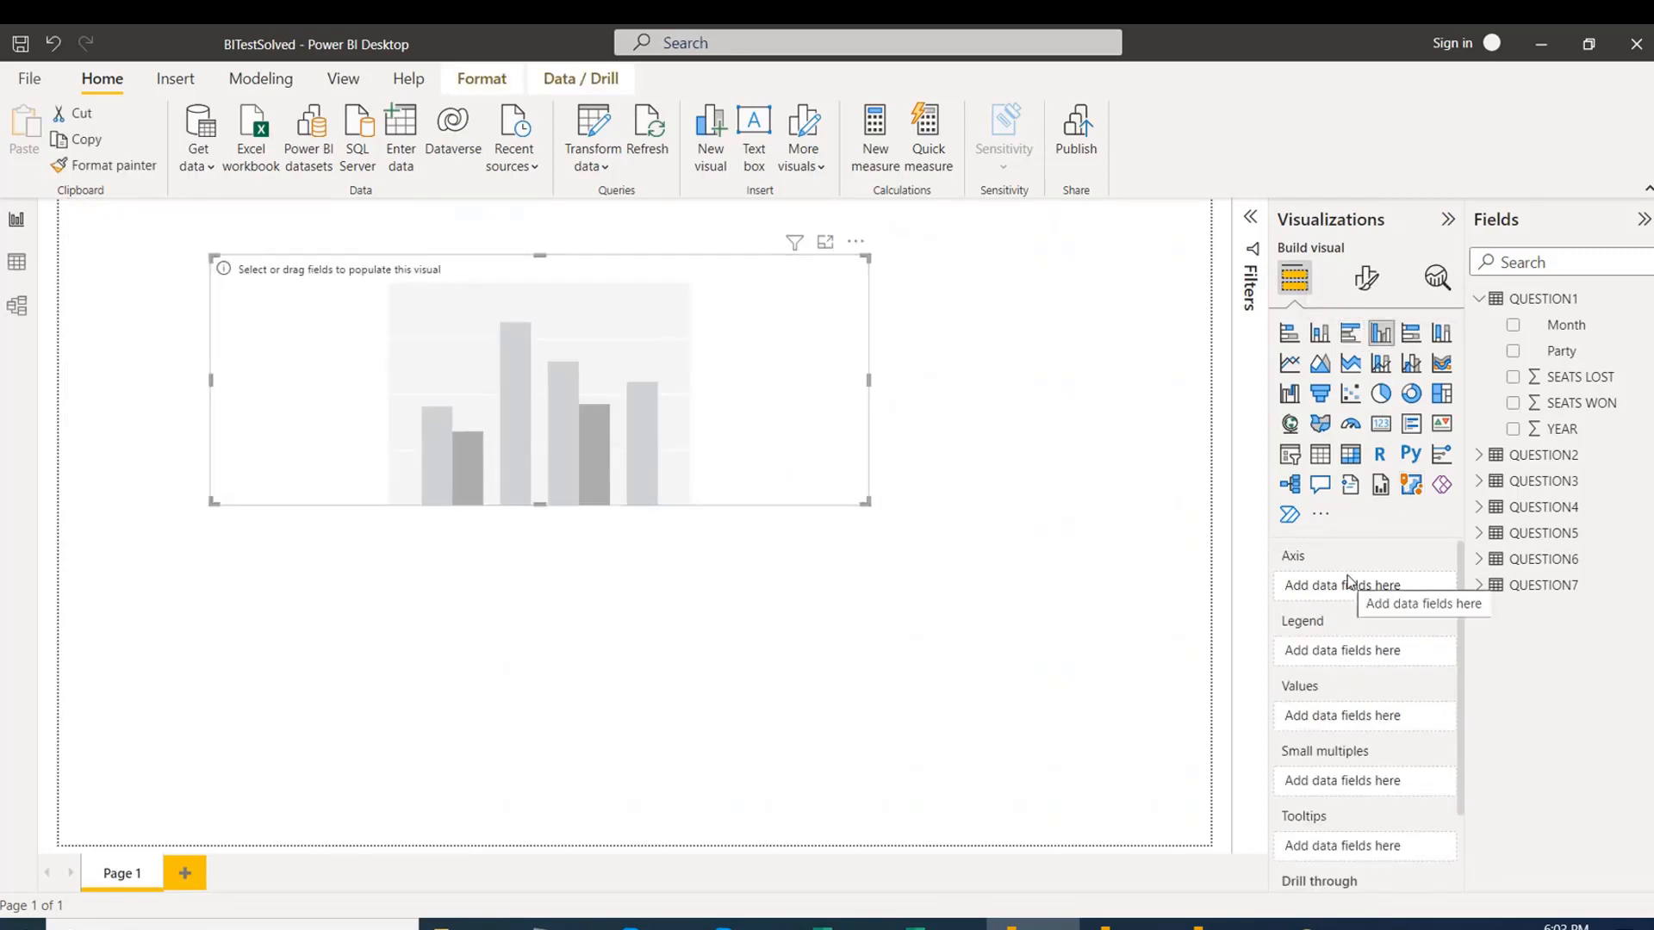
pyautogui.moveTo(1562, 429); pyautogui.dragTo(1348, 584)
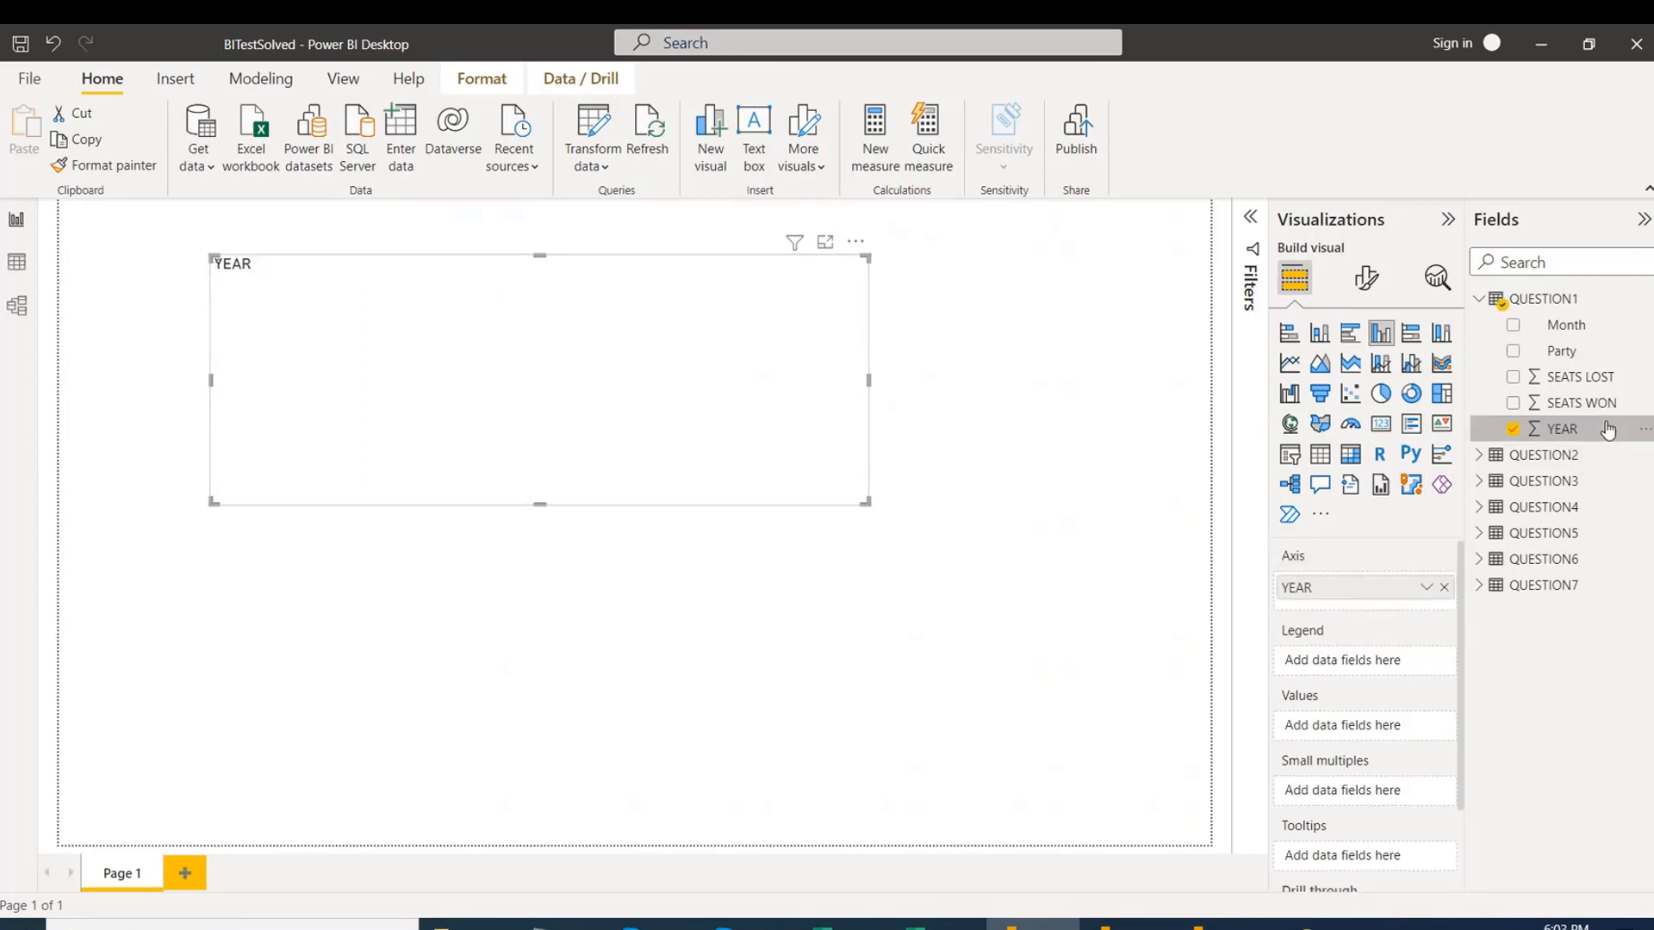
pyautogui.moveTo(1568, 351); pyautogui.dragTo(1342, 666)
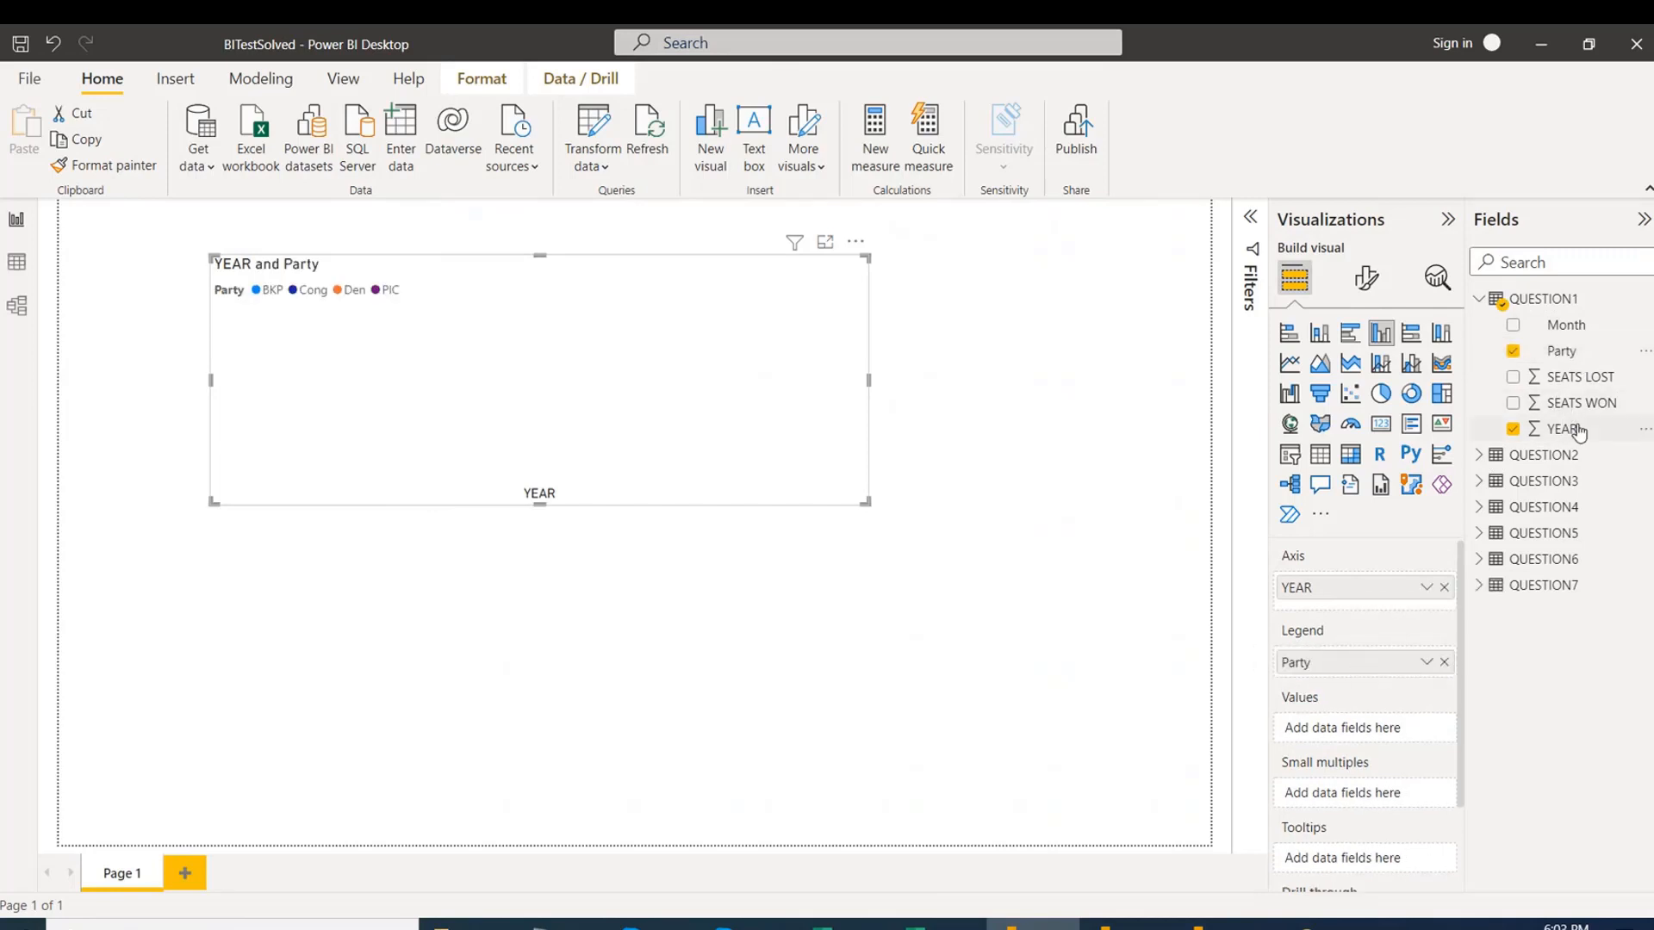
pyautogui.moveTo(1576, 403); pyautogui.dragTo(1359, 732)
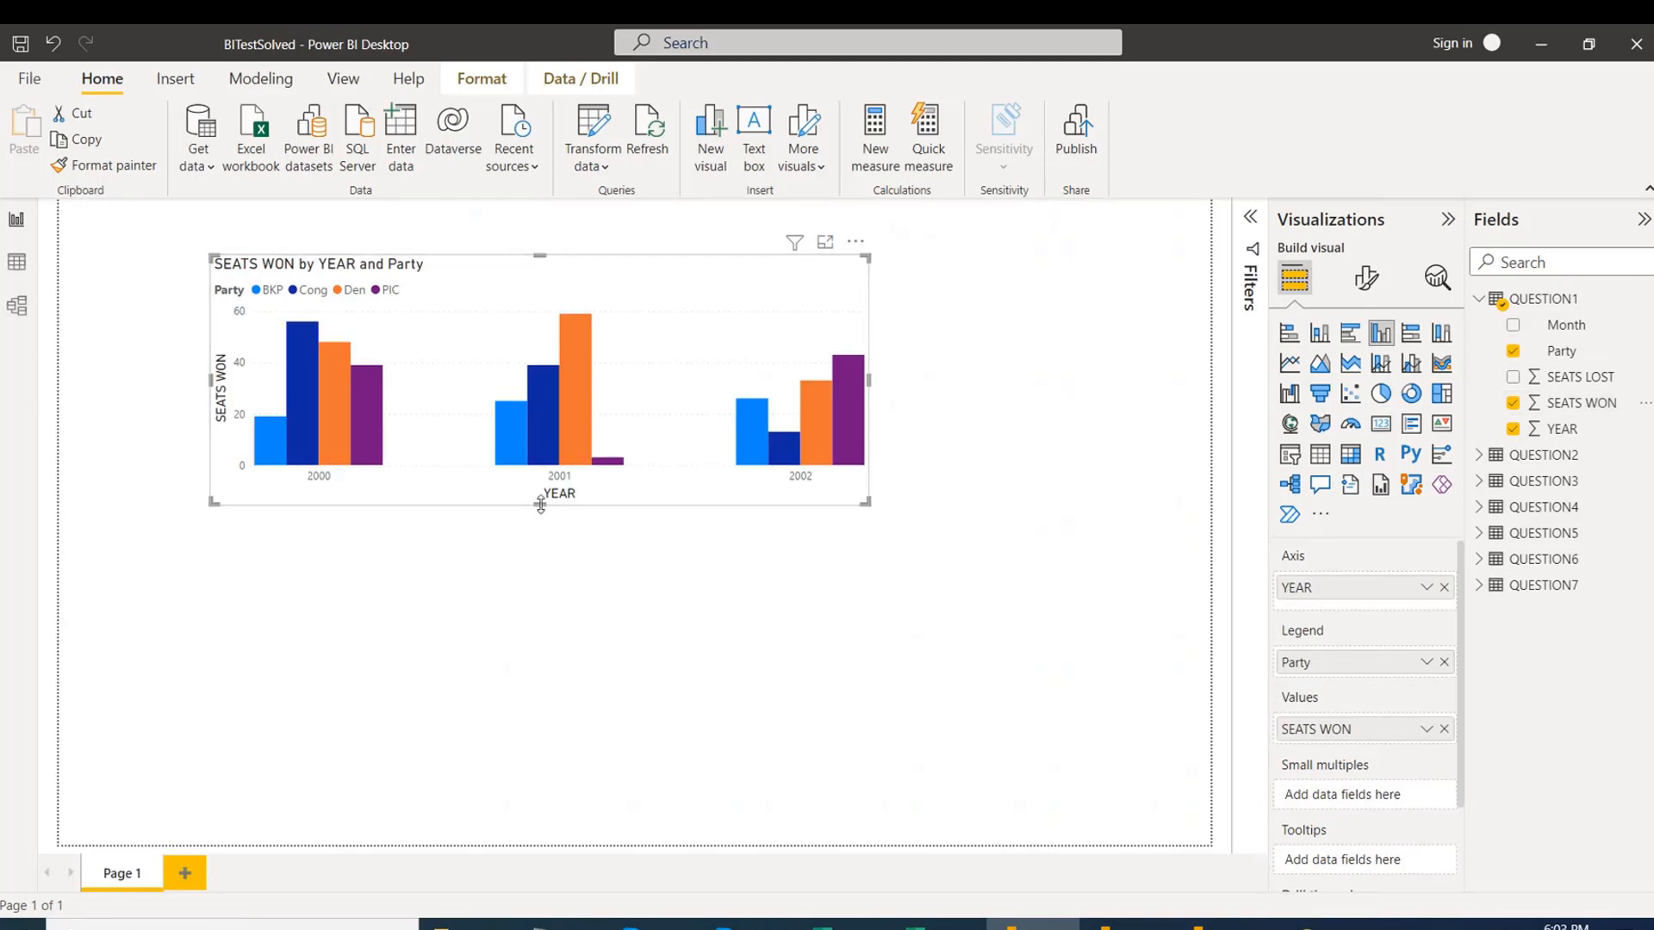
pyautogui.moveTo(539, 505); pyautogui.dragTo(540, 562)
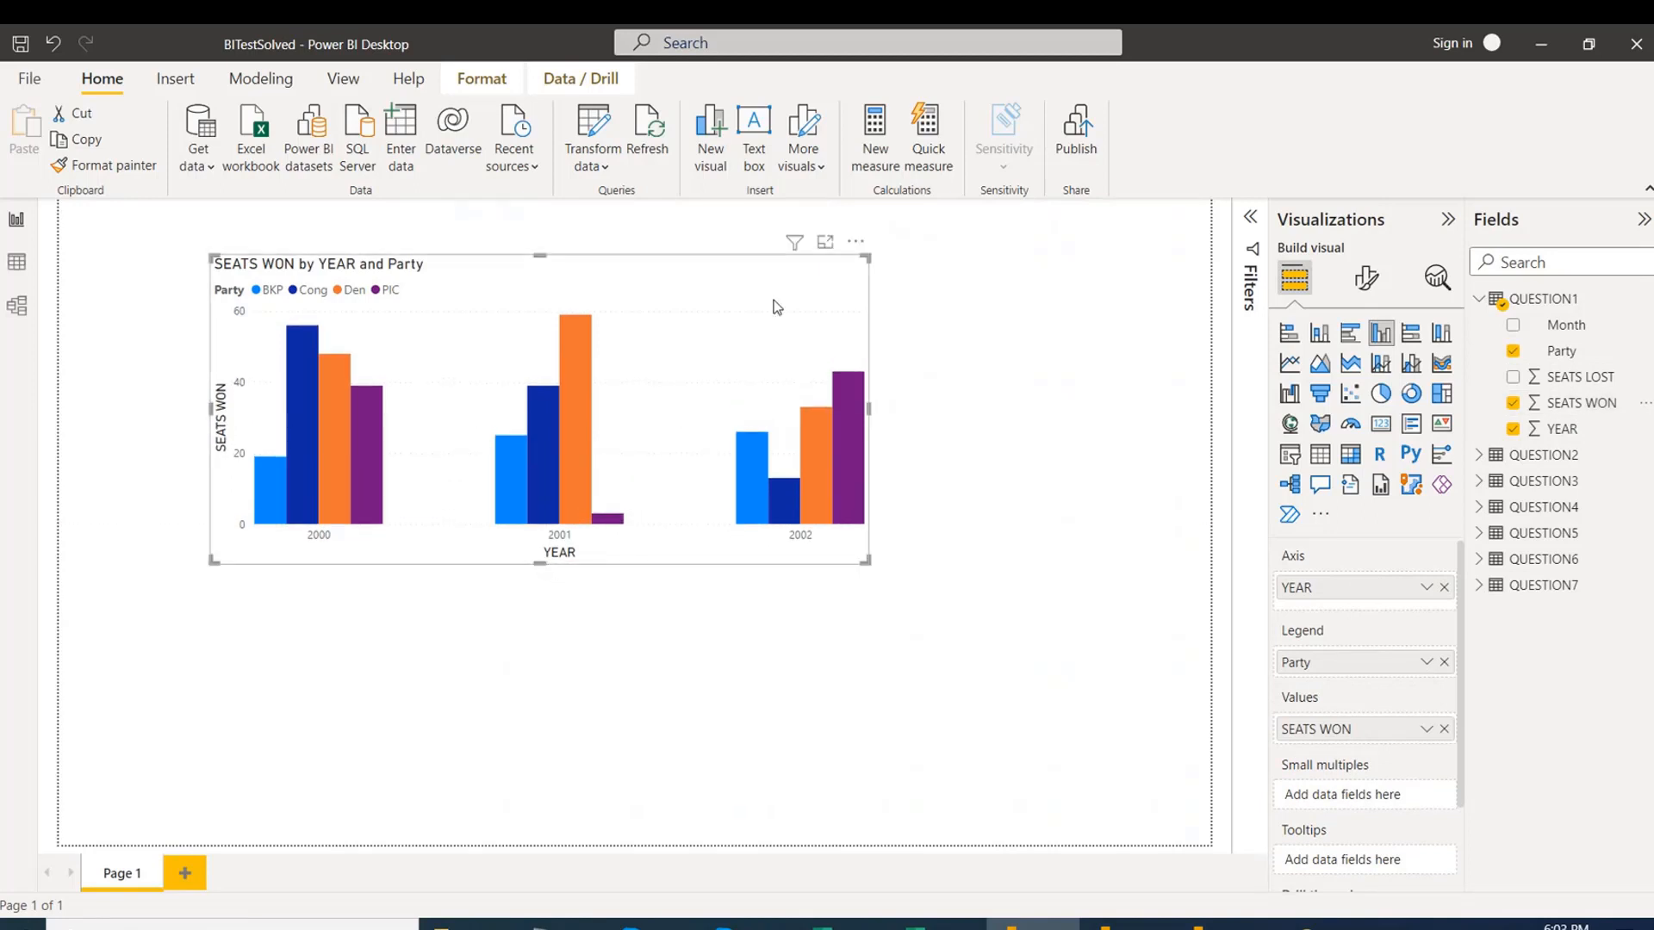
pyautogui.moveTo(753, 273); pyautogui.dragTo(650, 274)
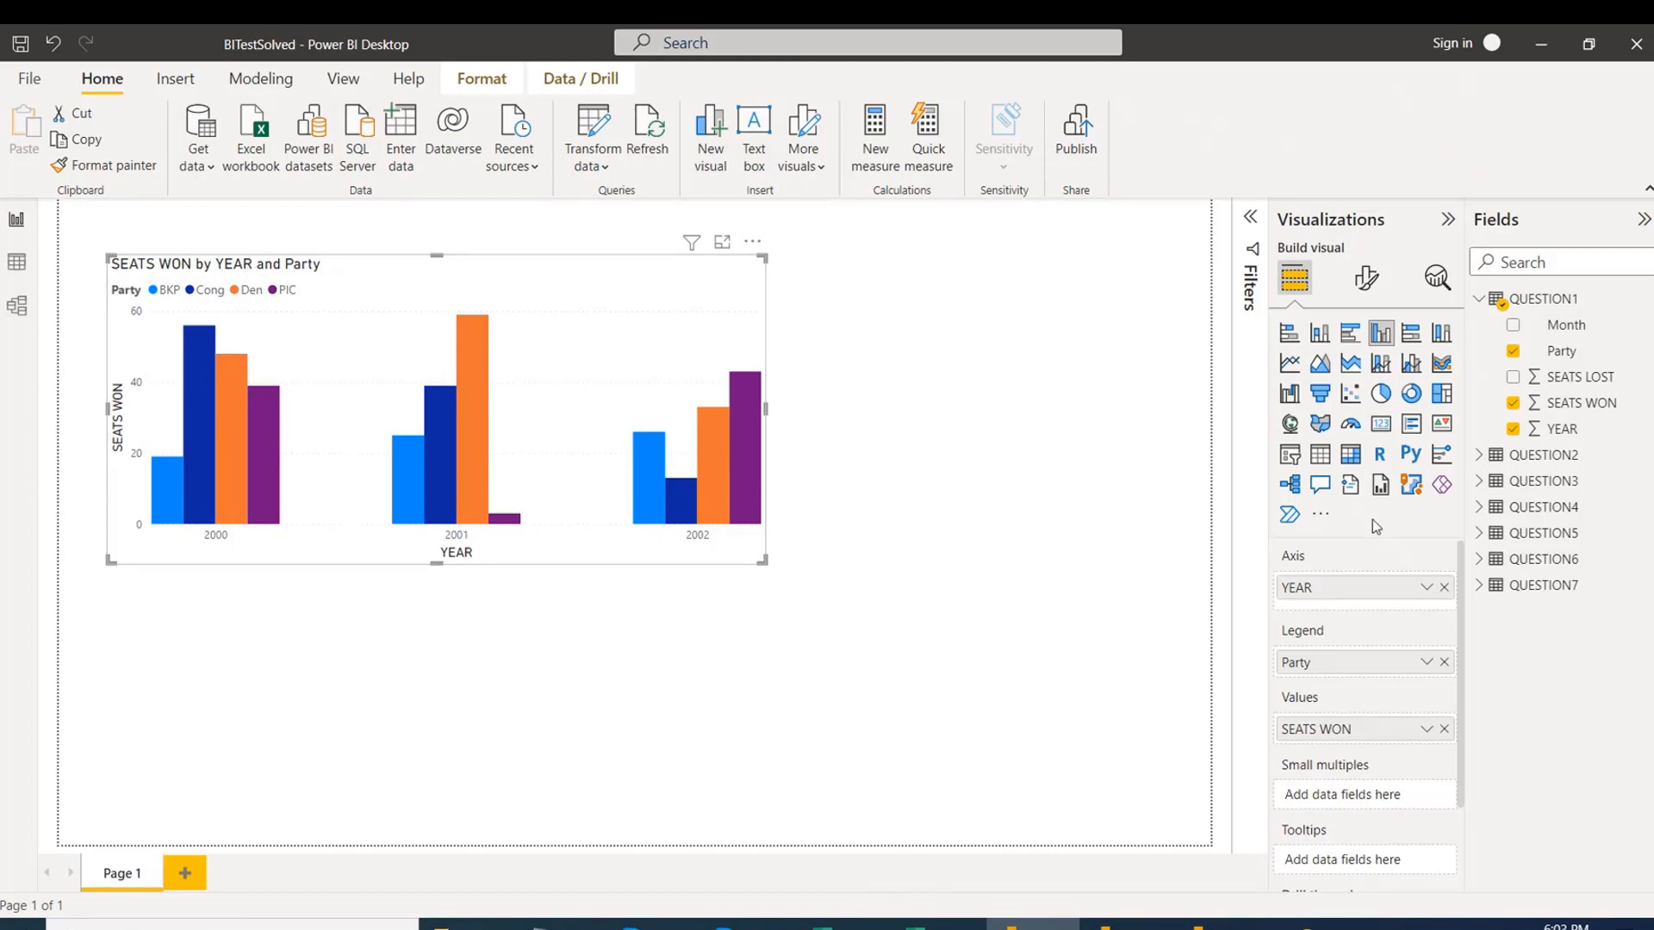
# Shorten the chart's title to "SEATS WON" and move the chart slightly closer to the page's upper-left corner.
pyautogui.click(1367, 279)
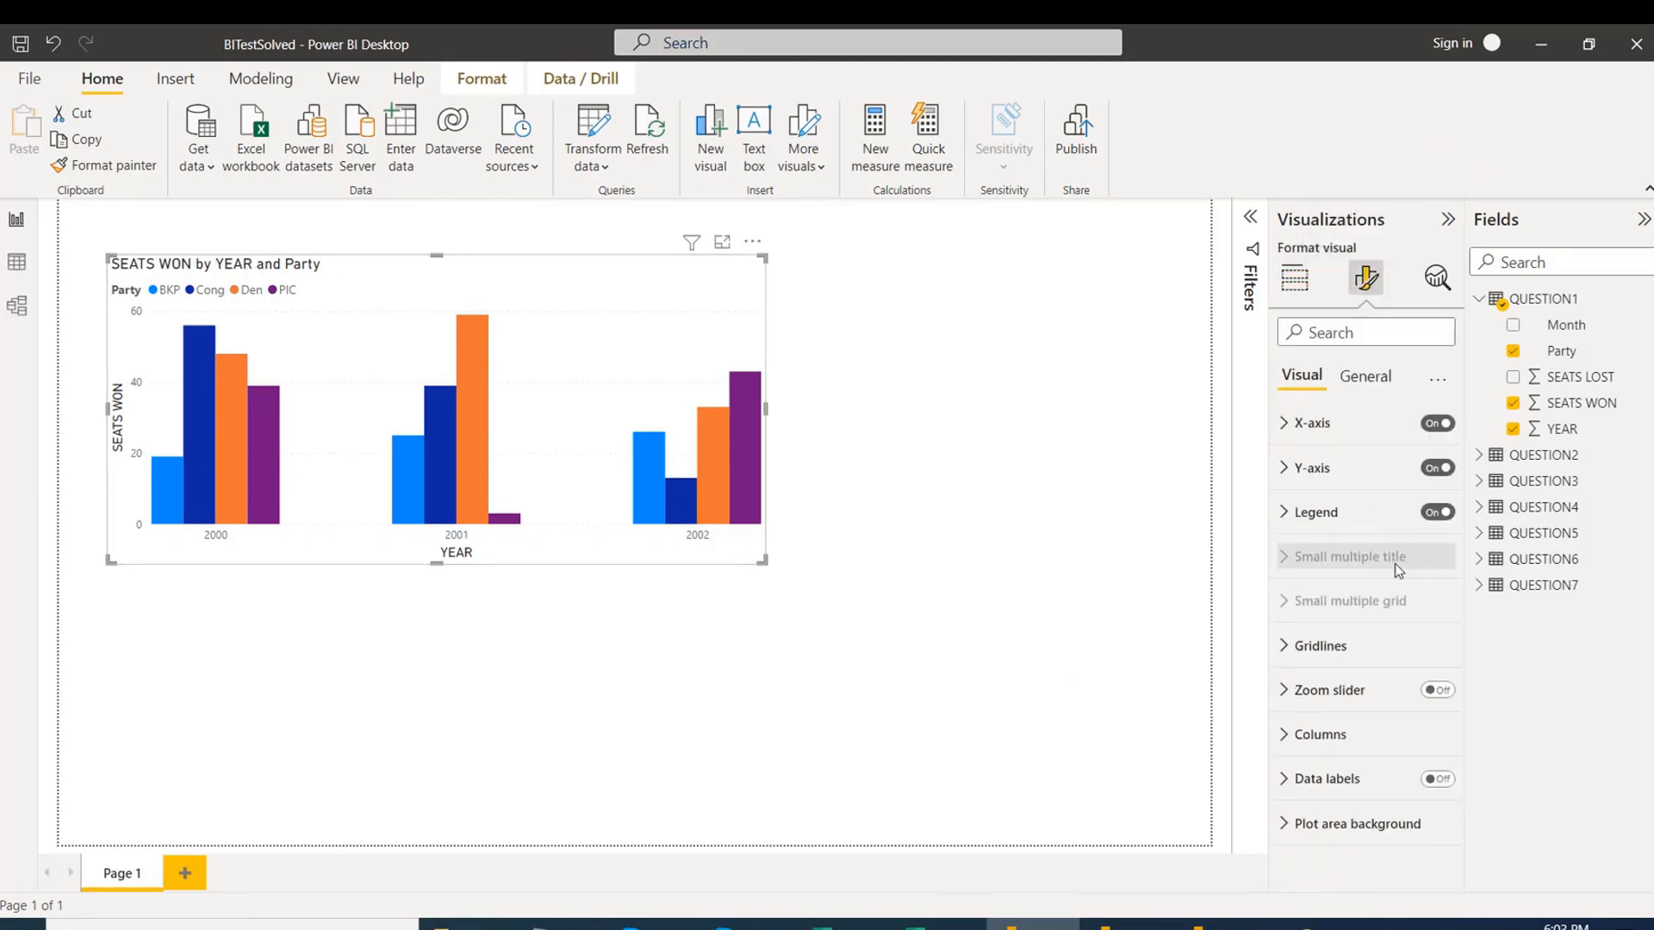
pyautogui.click(1366, 379)
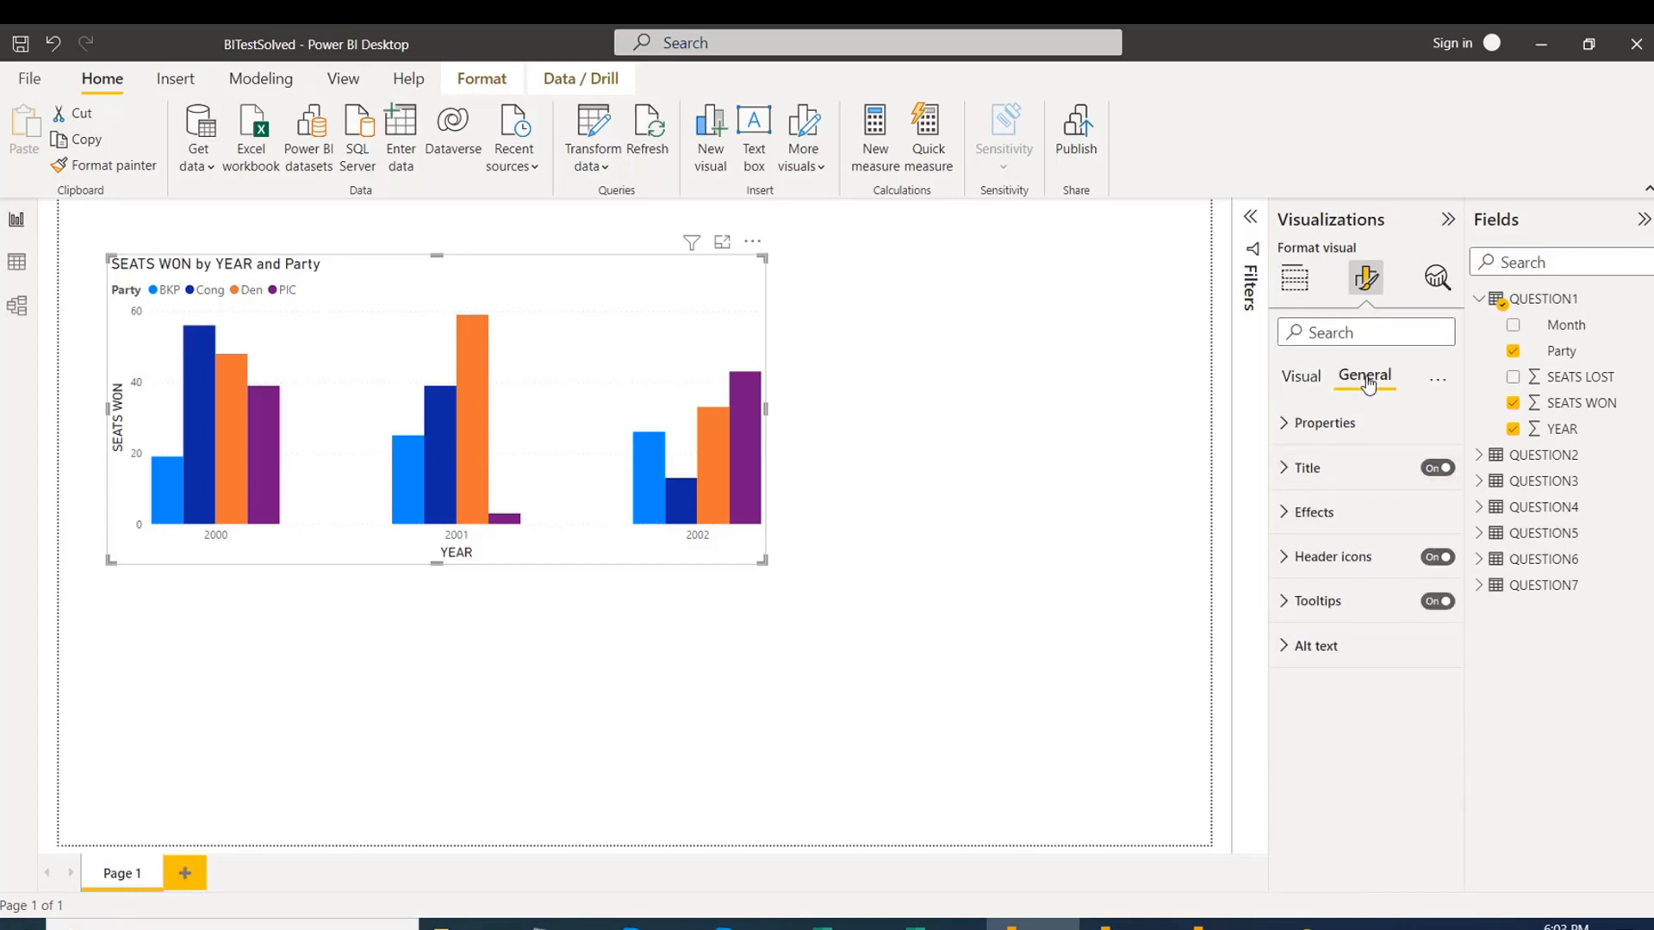
pyautogui.click(1285, 470)
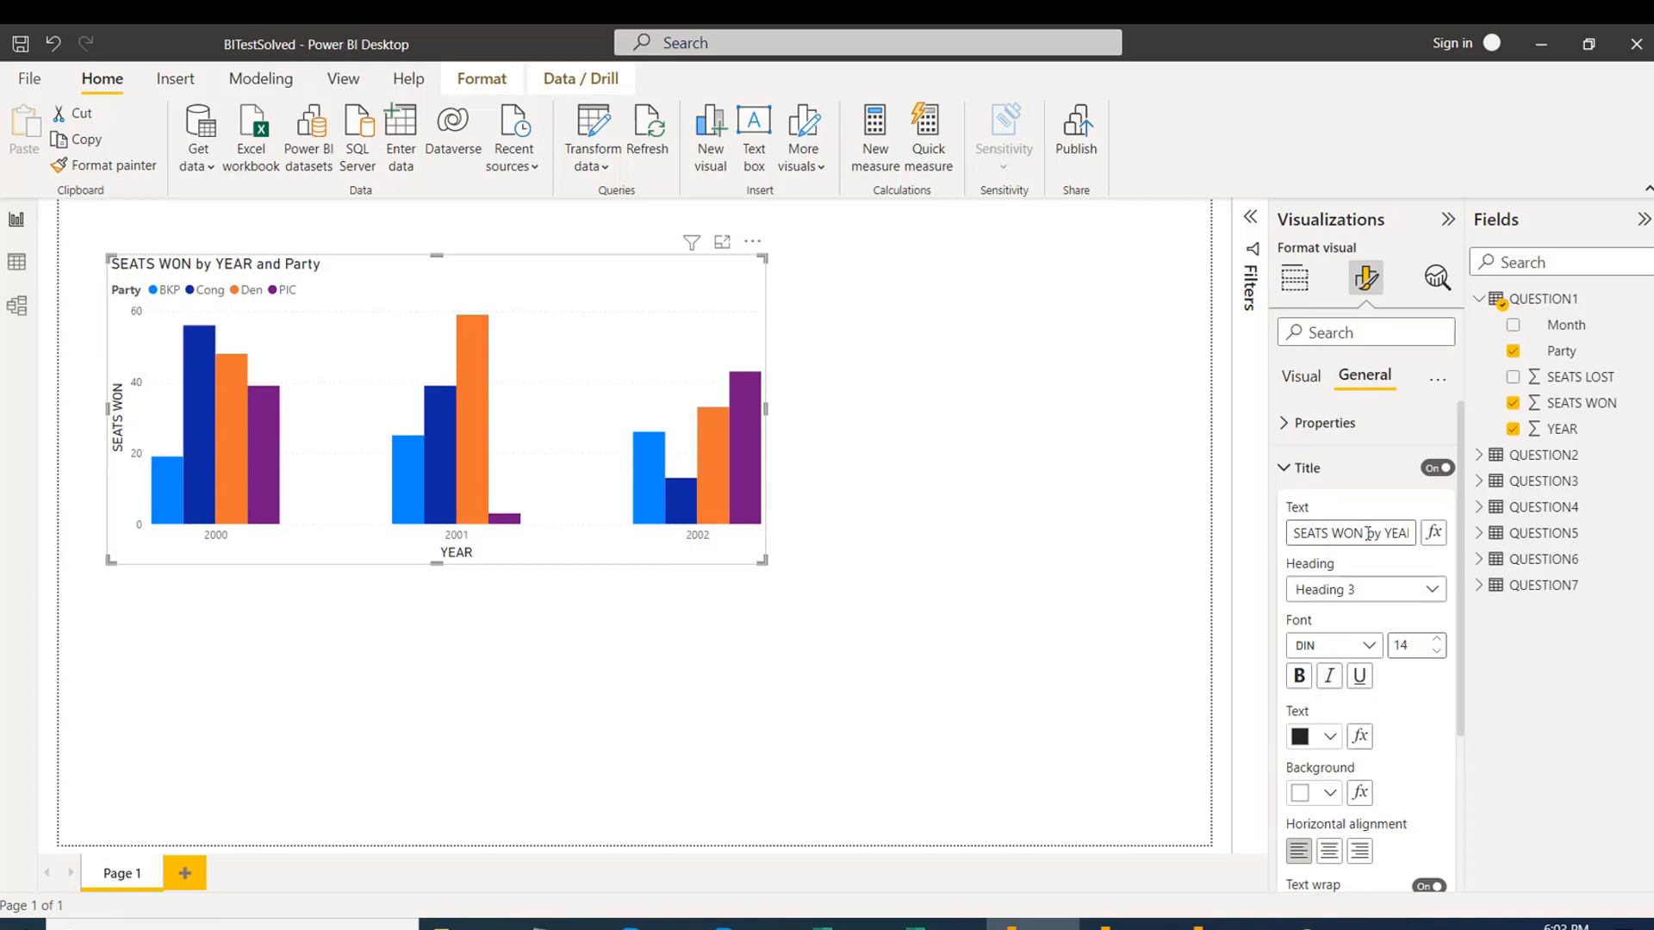
pyautogui.moveTo(1371, 533); pyautogui.dragTo(1416, 534)
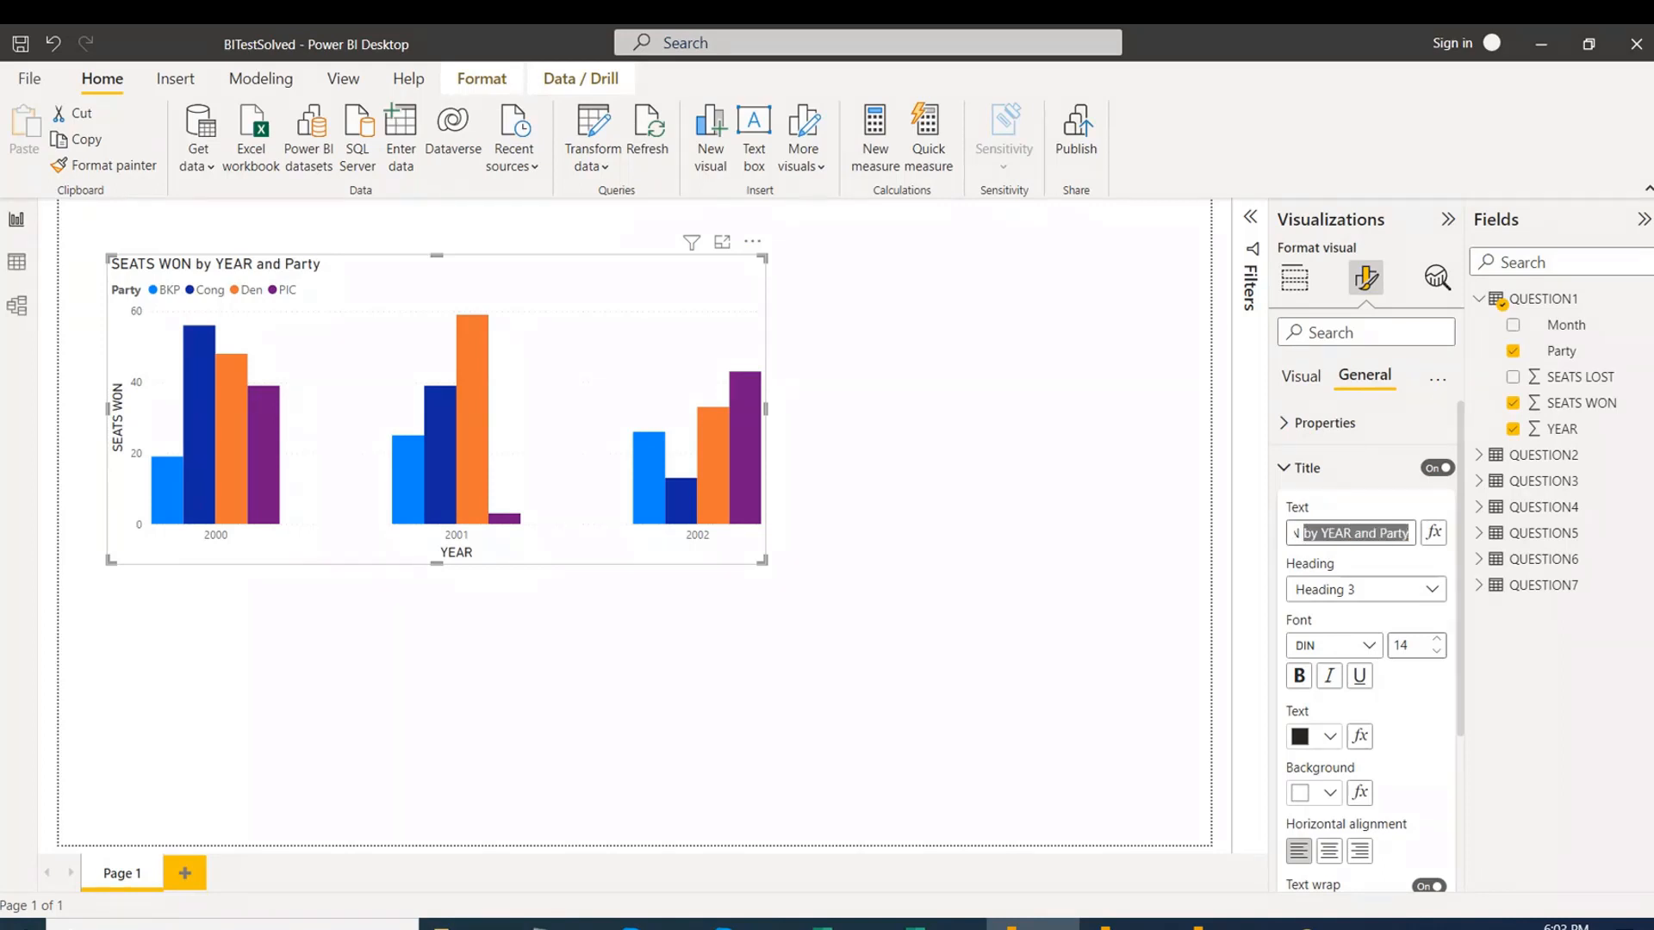
pyautogui.press('BackSpace')
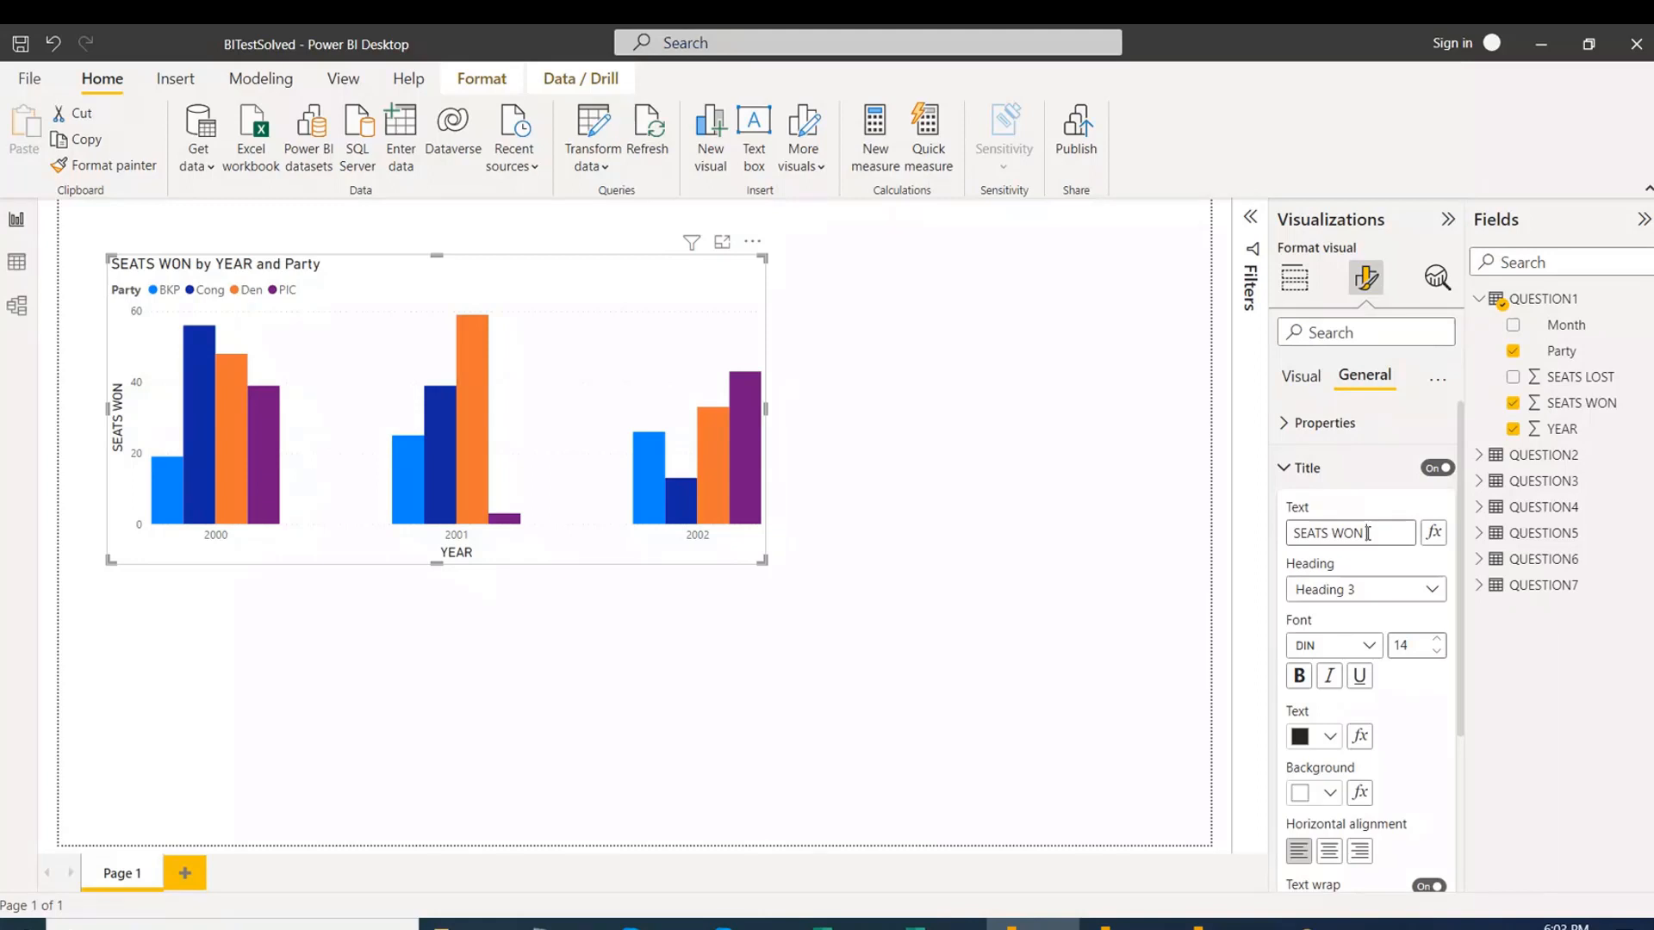
pyautogui.click(882, 454)
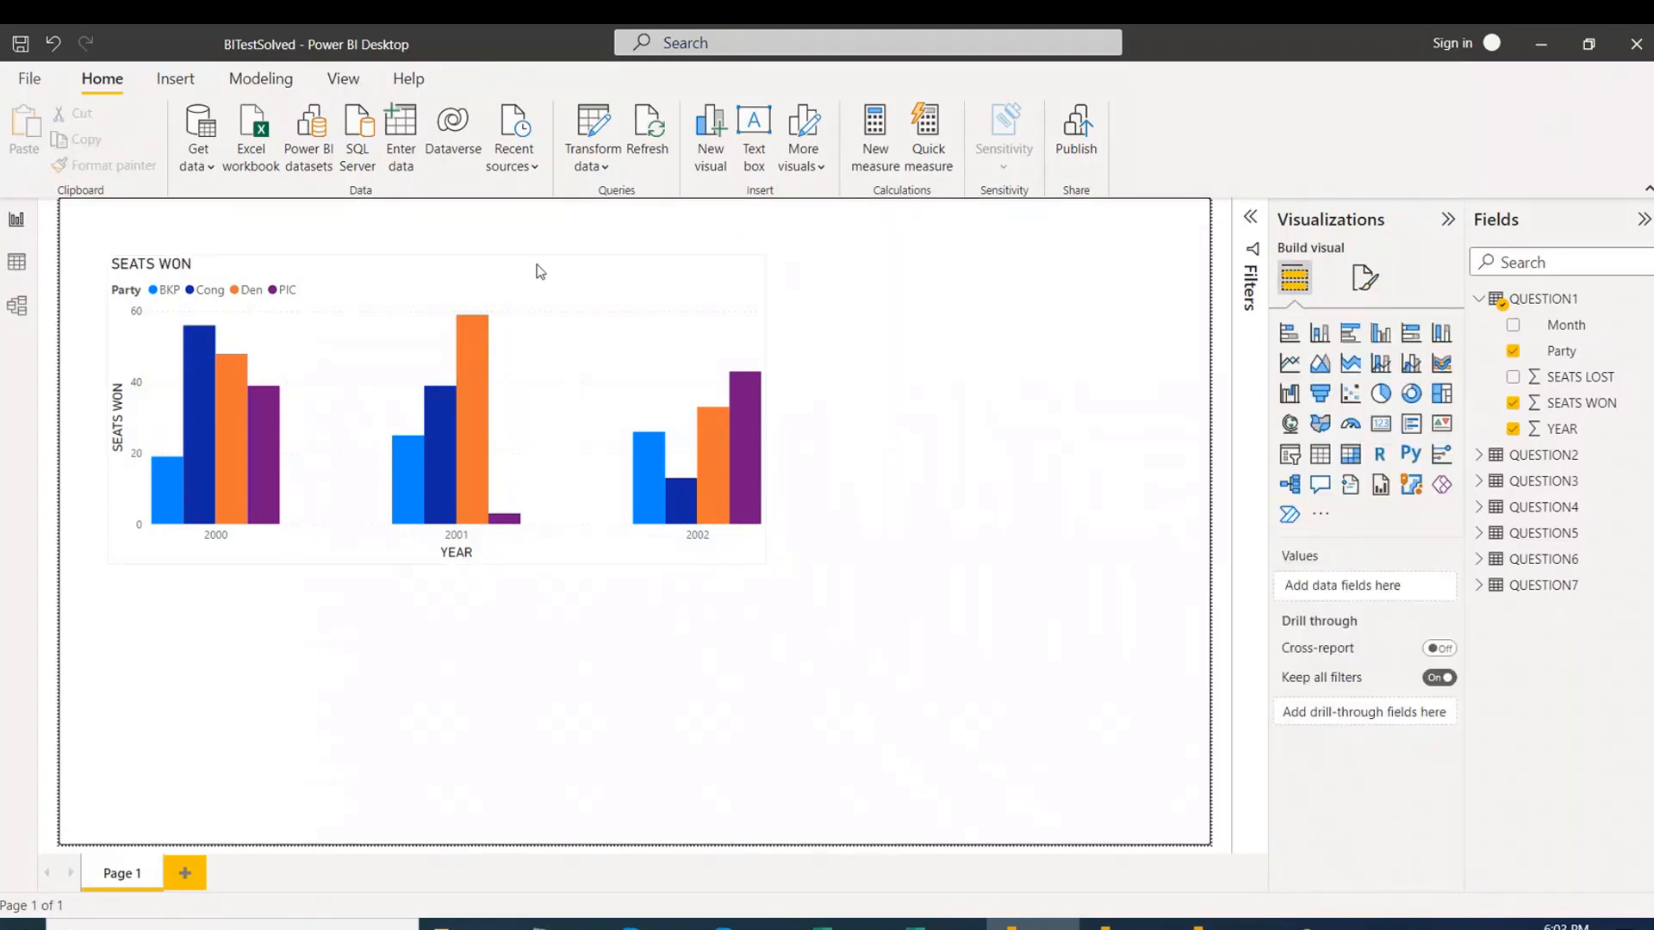
pyautogui.click(560, 272)
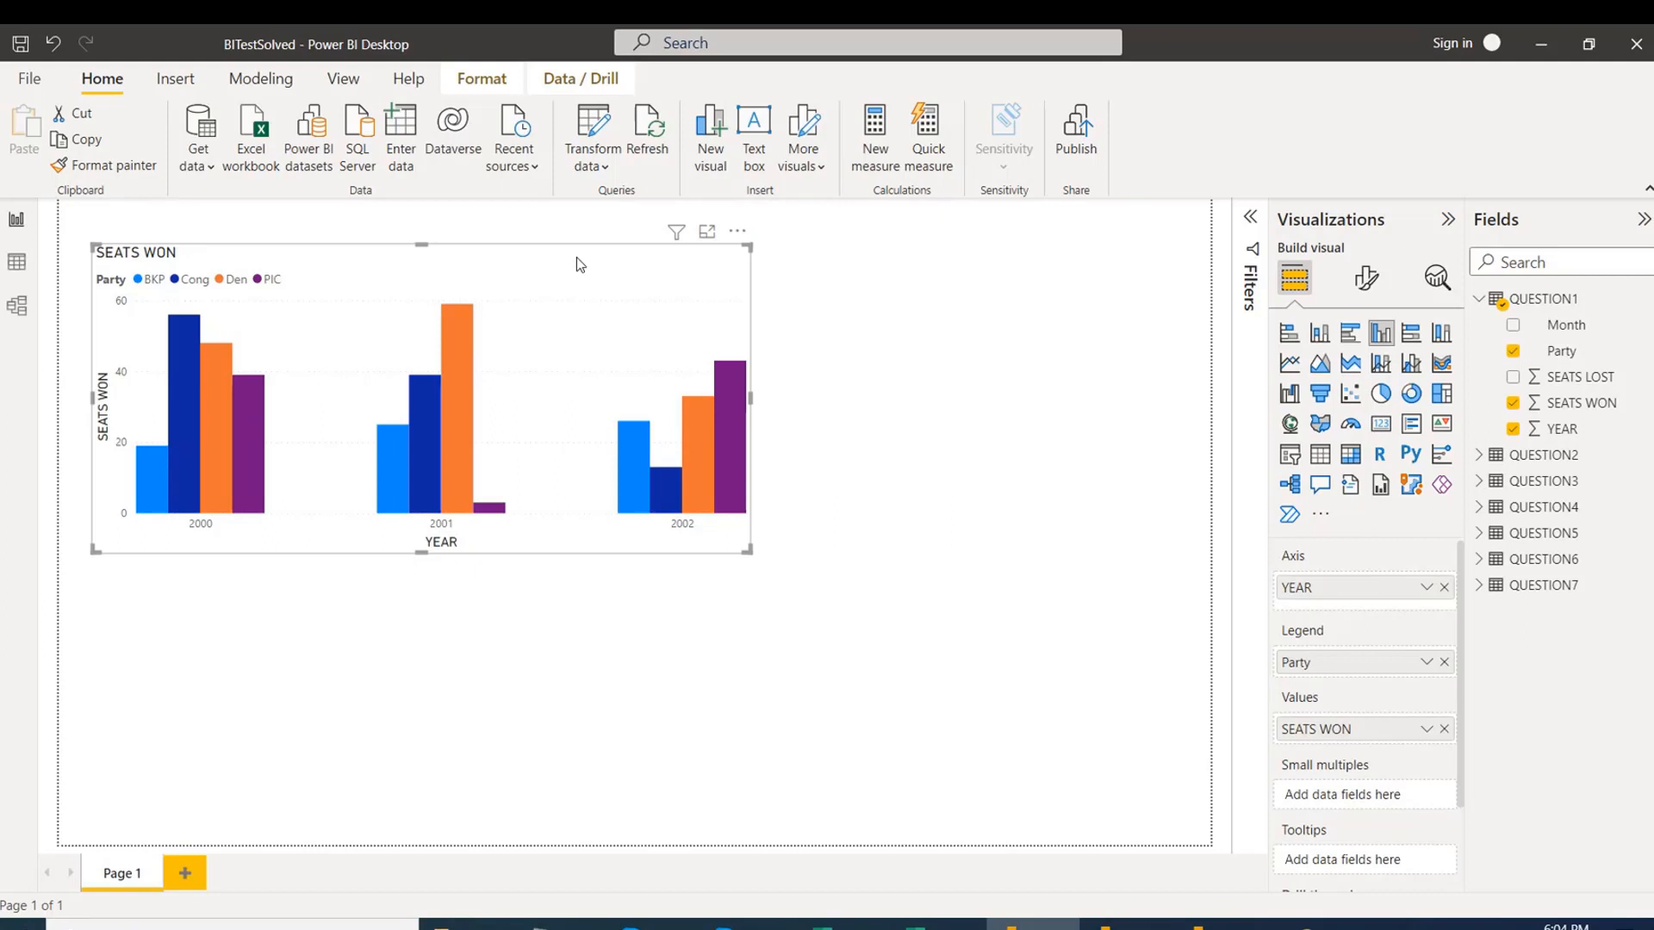
pyautogui.click(441, 756)
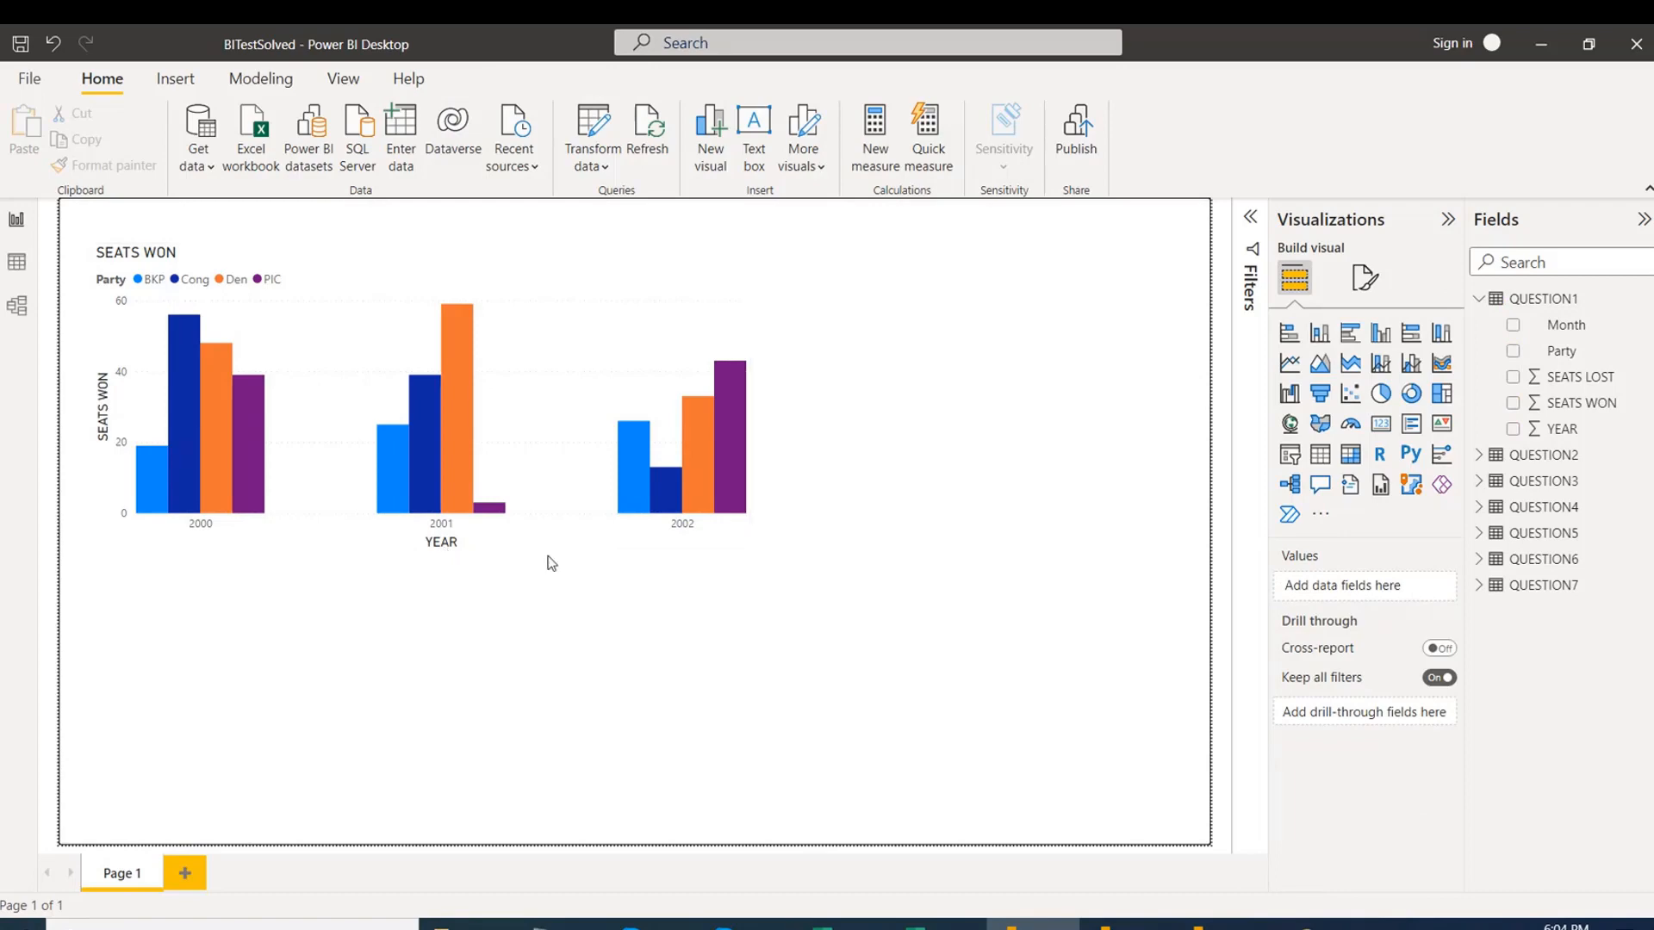
# Turn off the X-axis and Y-axis titles of the SEATS WON column chart.
pyautogui.click(553, 304)
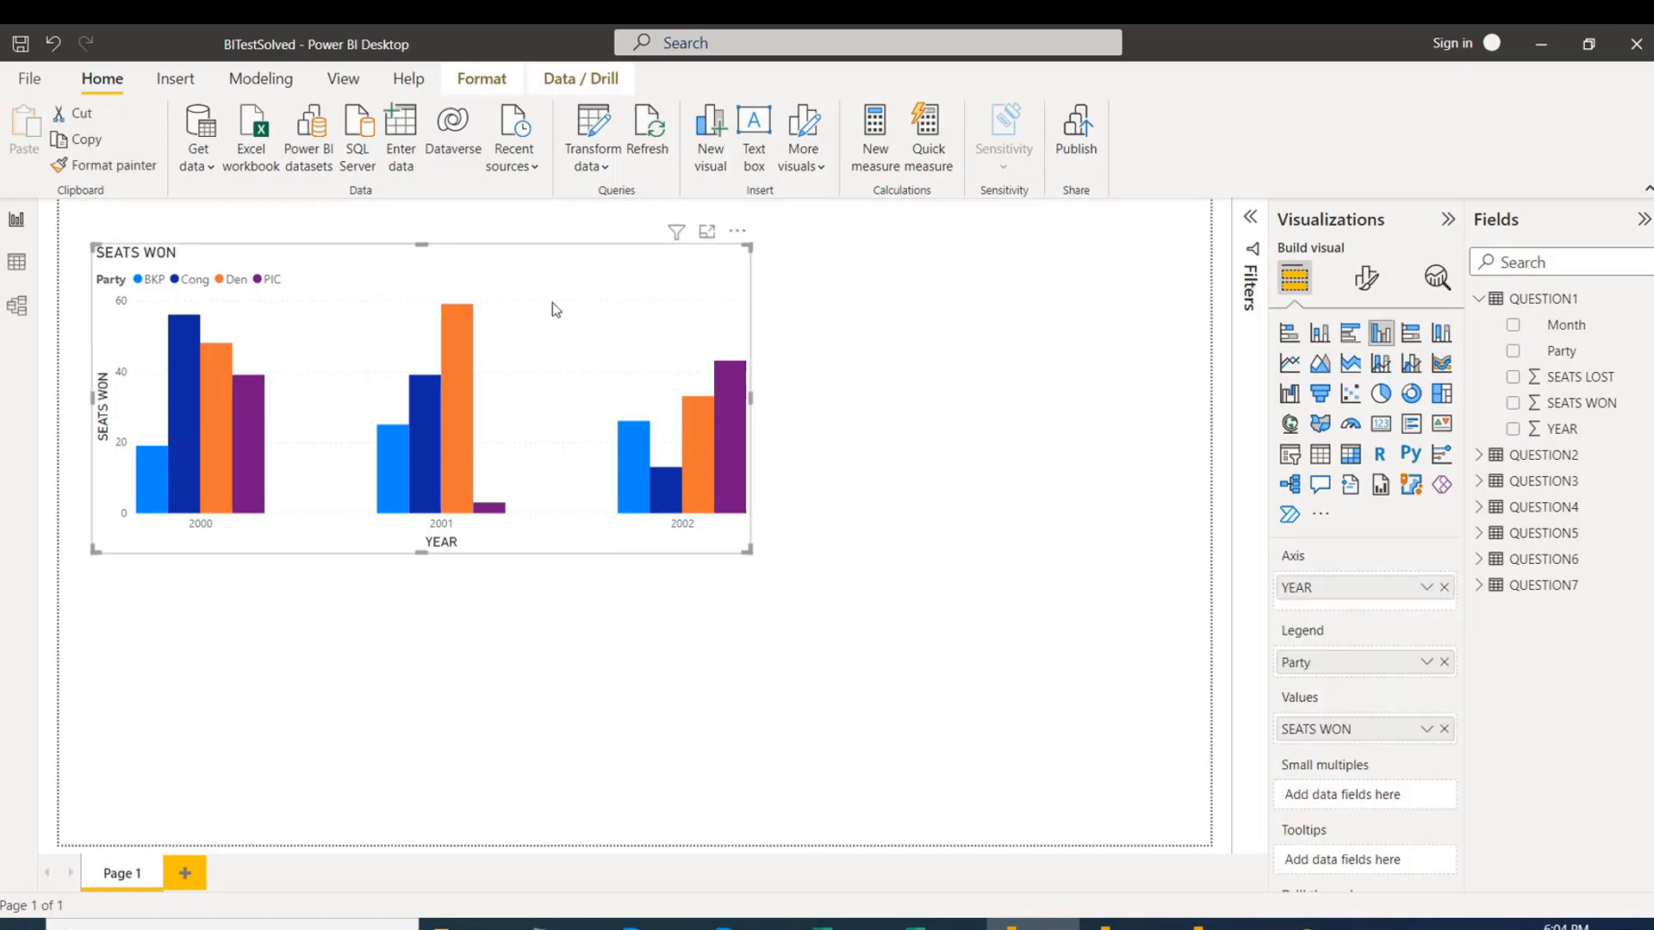
pyautogui.click(1365, 292)
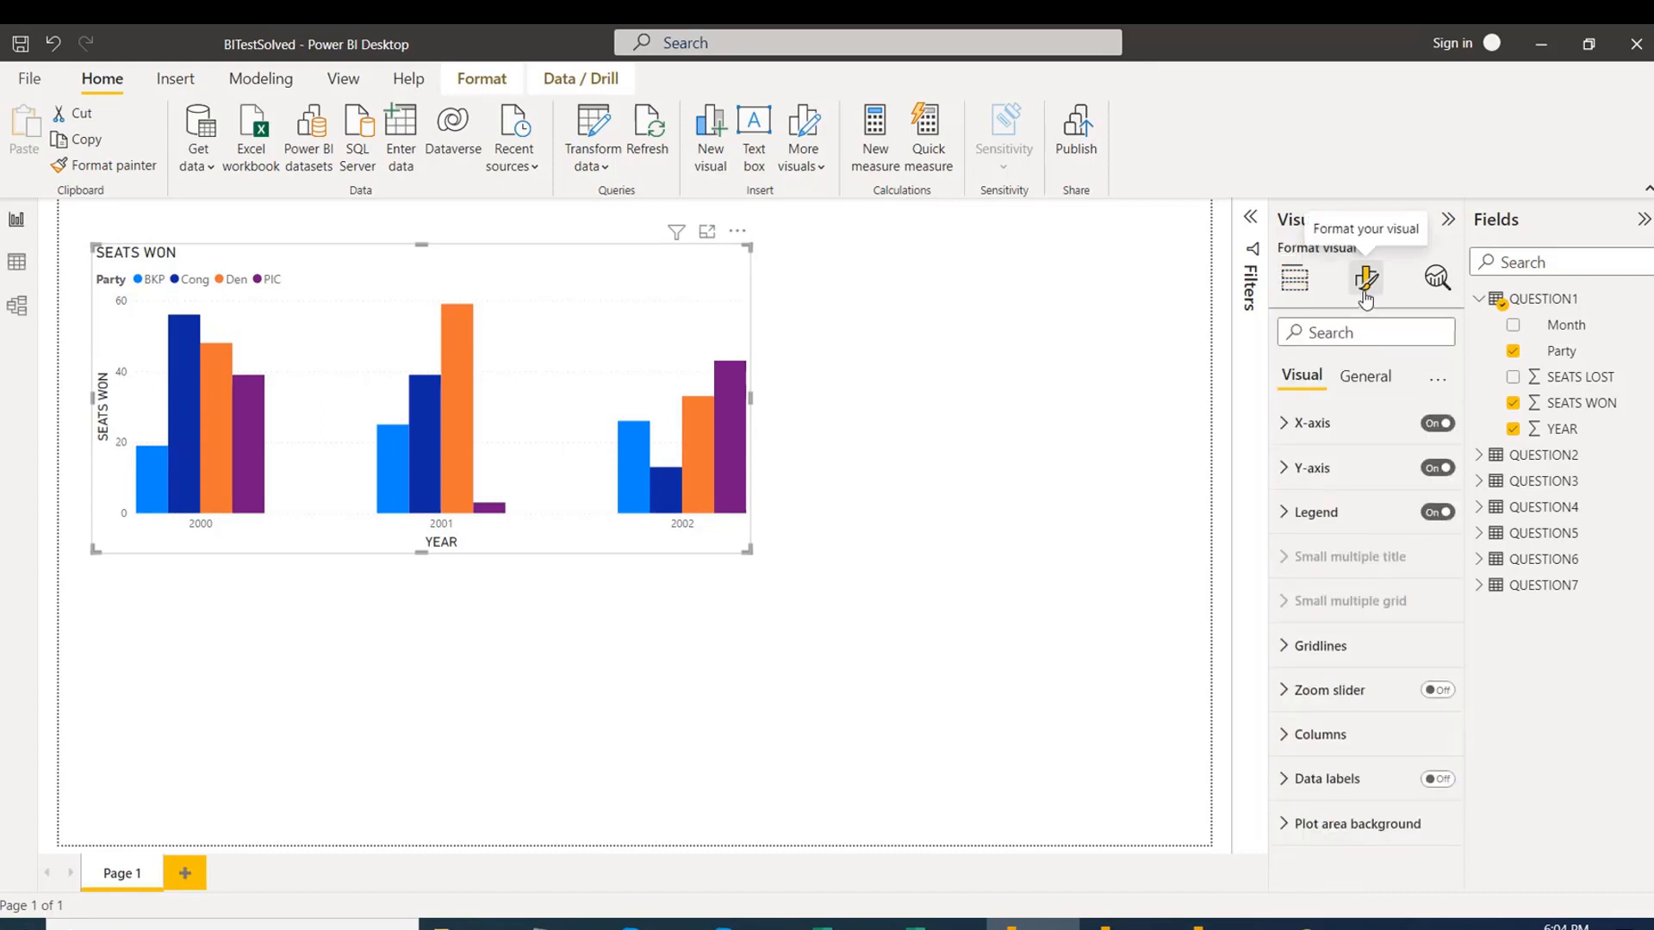
pyautogui.click(1295, 441)
pyautogui.moveTo(1463, 514); pyautogui.dragTo(1466, 592)
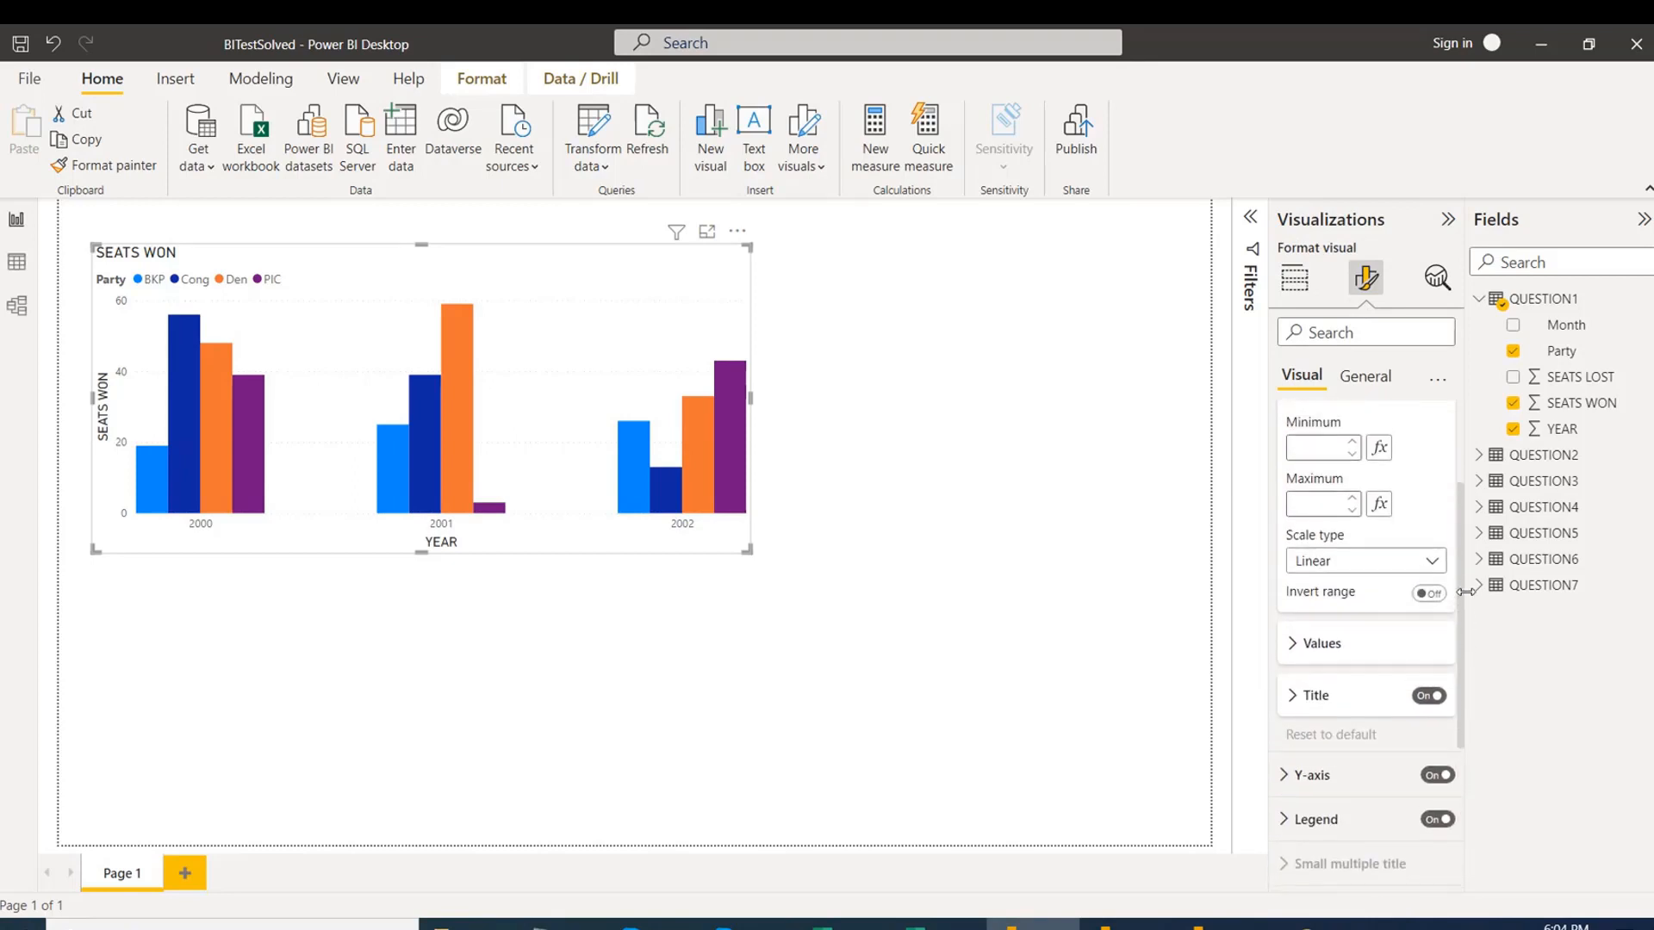
pyautogui.click(1426, 695)
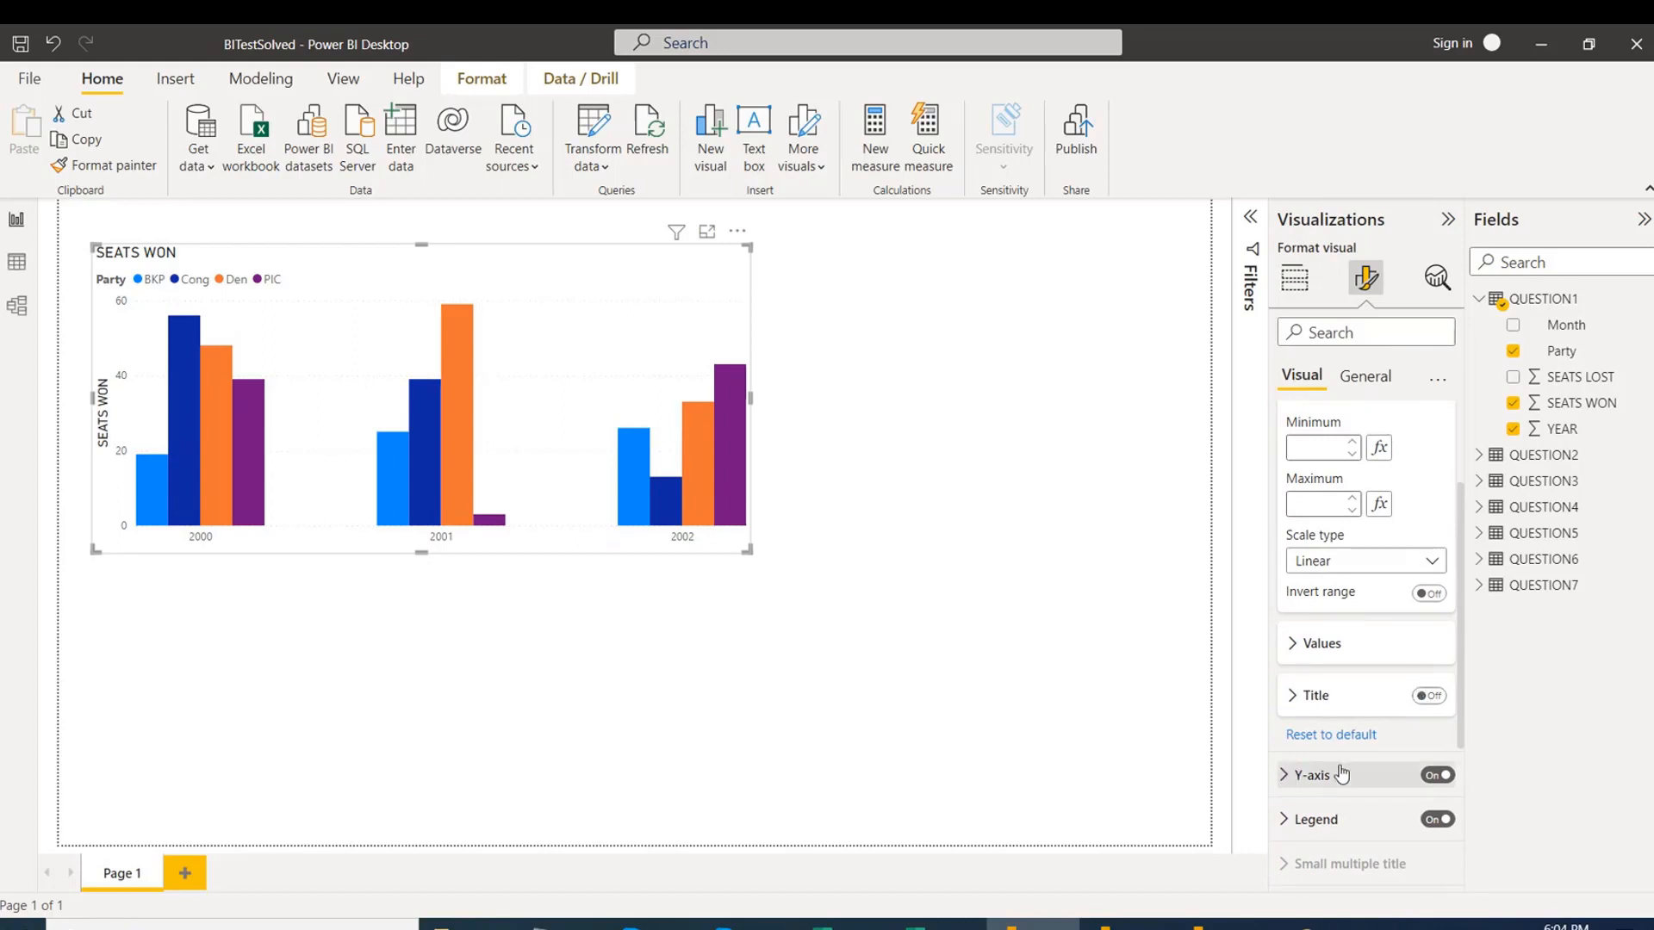
pyautogui.click(1292, 772)
pyautogui.scroll(-1, 1457, 573)
pyautogui.scroll(-5, 1481, 666)
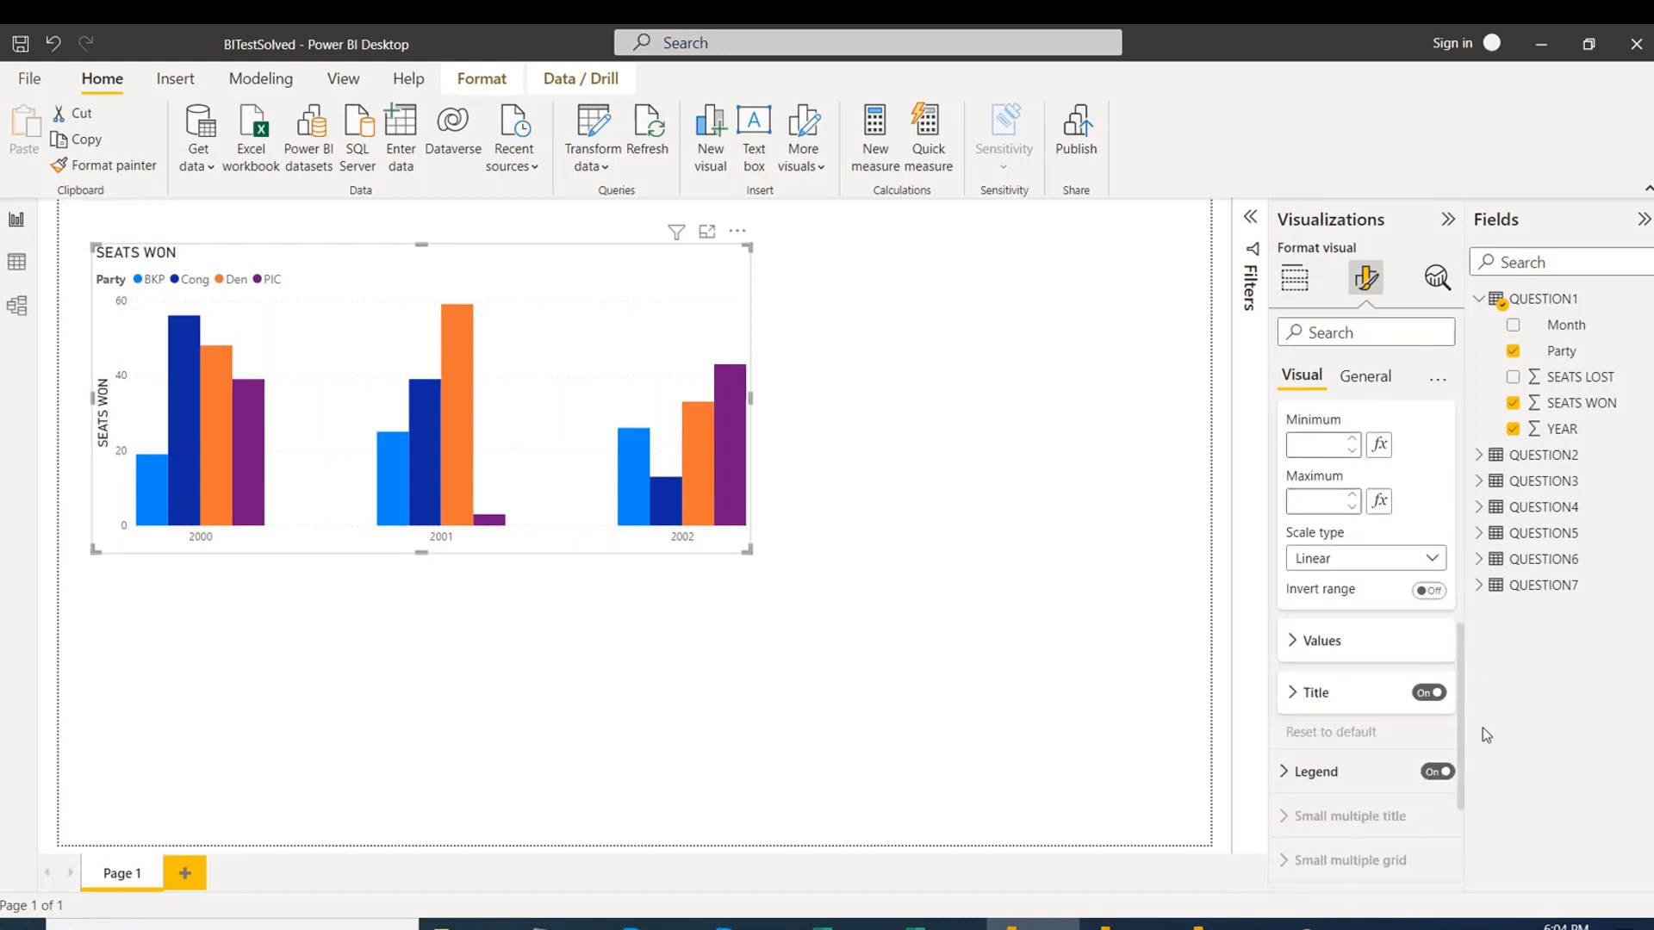
pyautogui.click(1428, 695)
pyautogui.click(1428, 694)
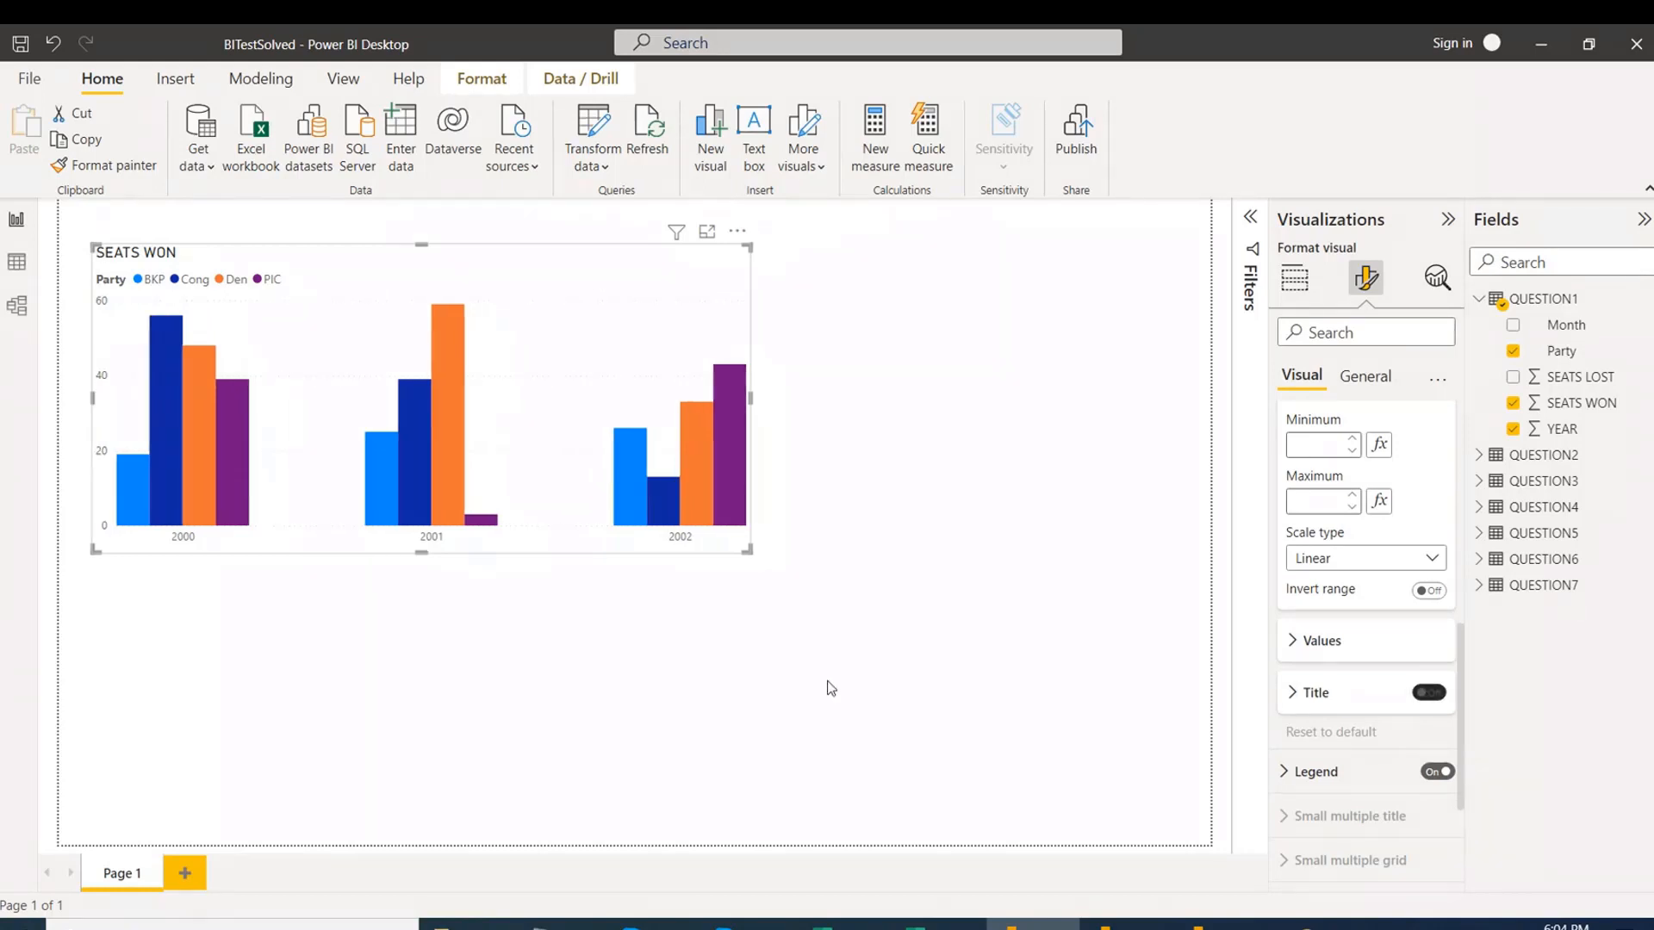
pyautogui.click(669, 215)
pyautogui.click(623, 282)
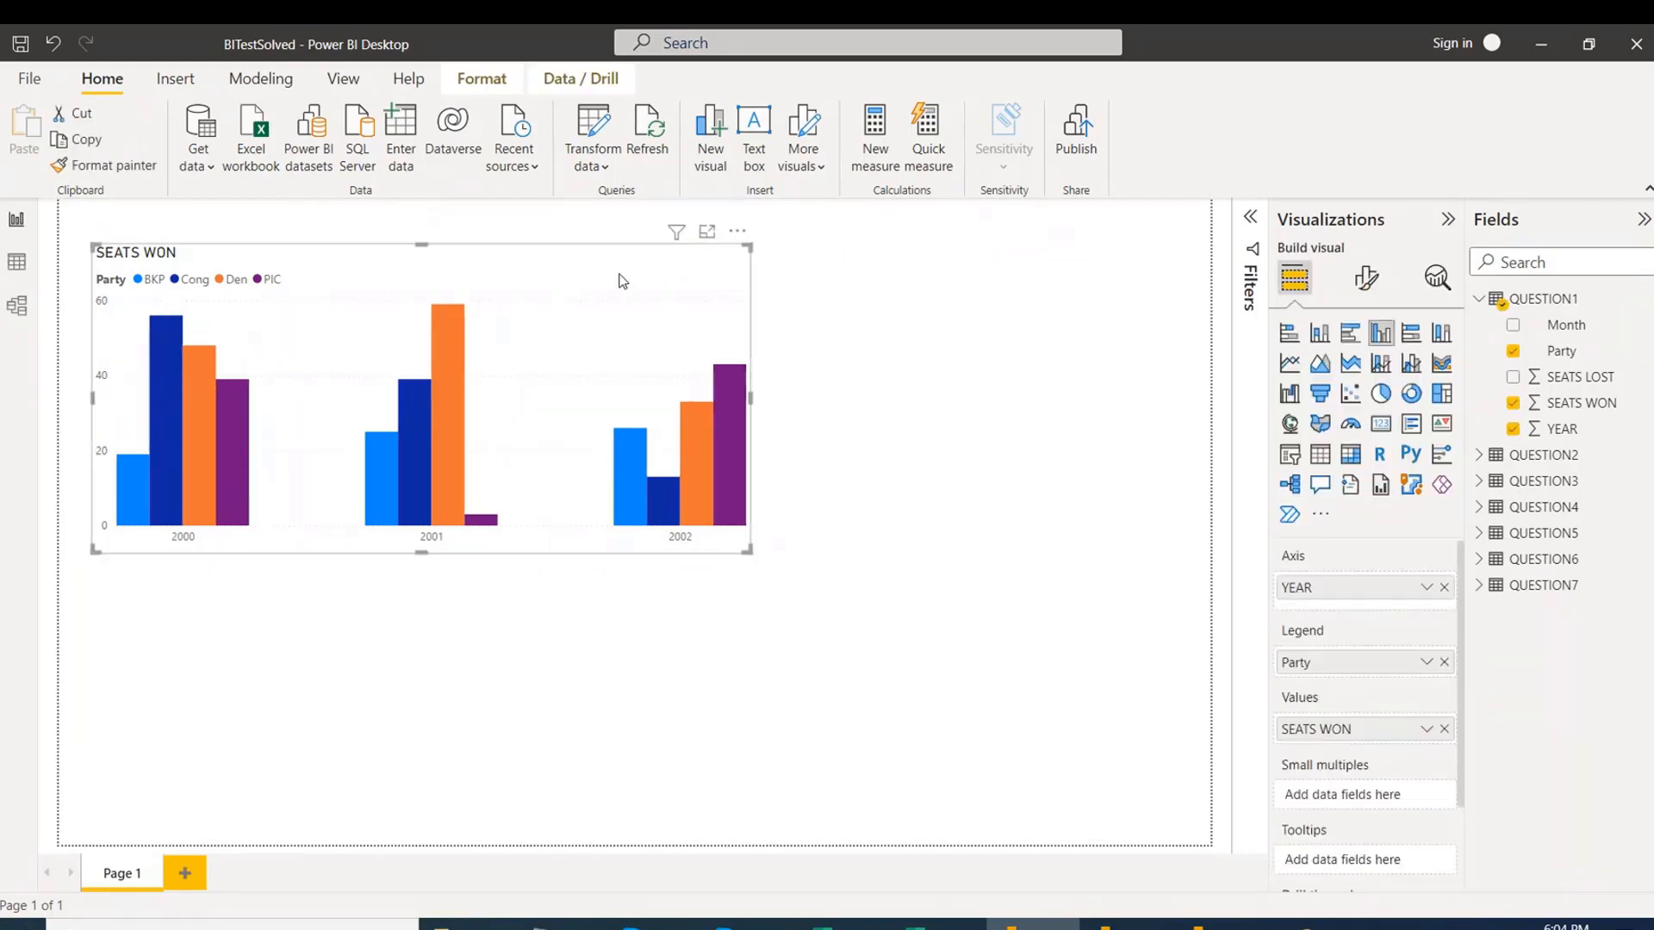
# Rename the report page as q1_part1.
pyautogui.doubleClick(125, 873)
pyautogui.write('q1')
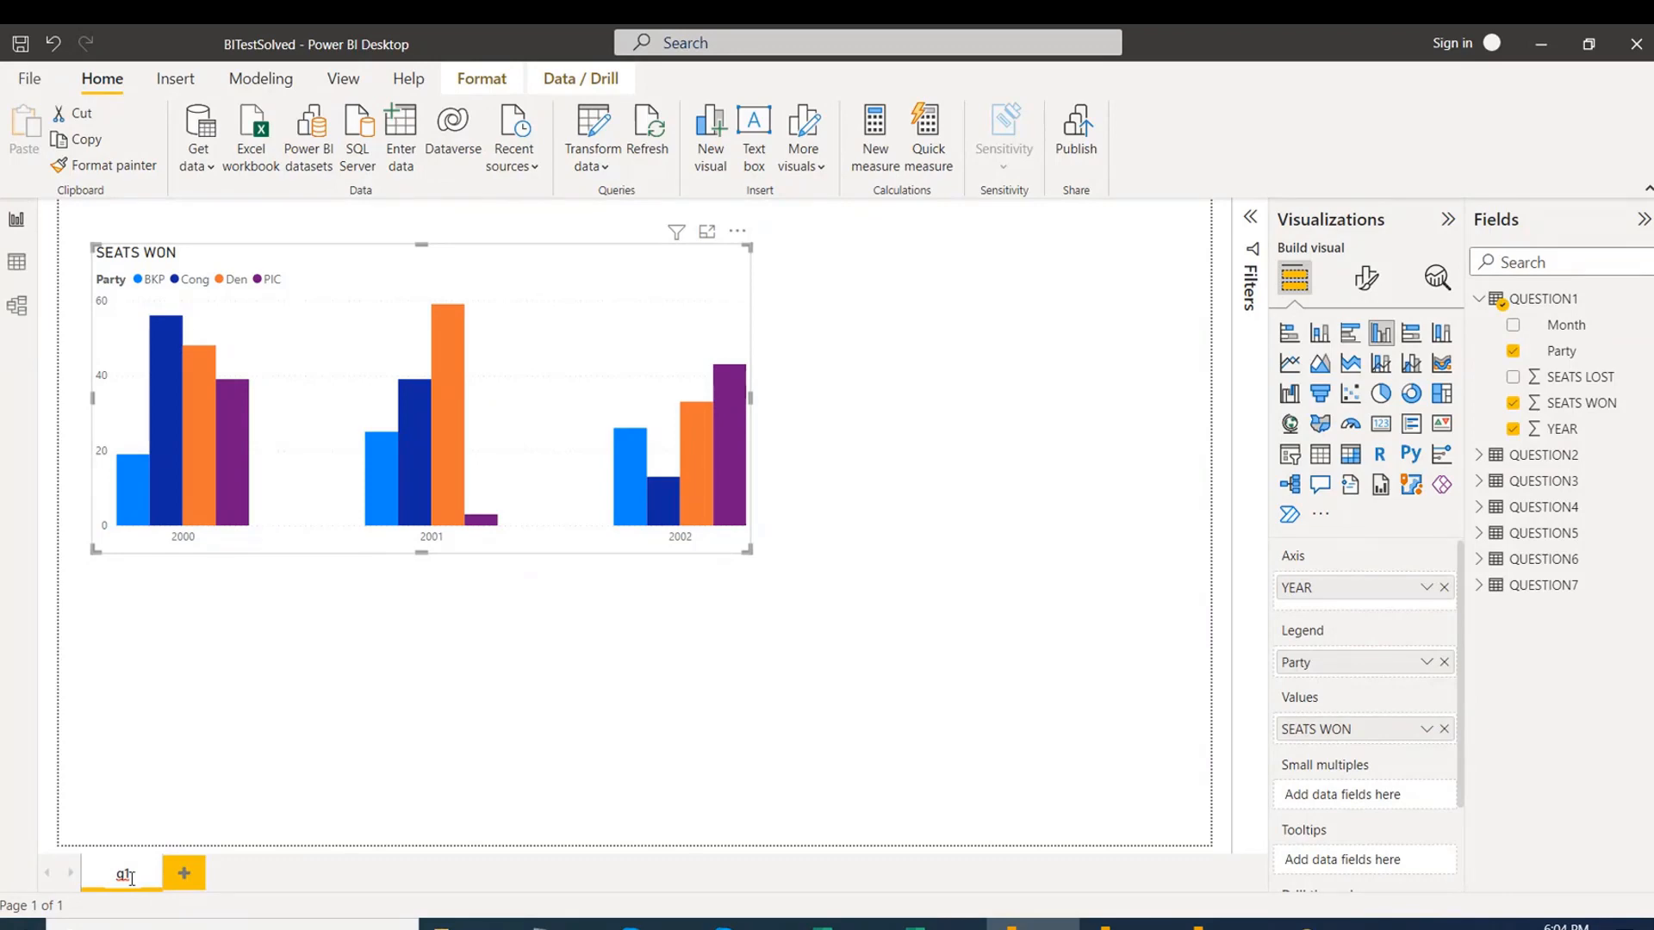
pyautogui.write('_part1')
pyautogui.click(427, 694)
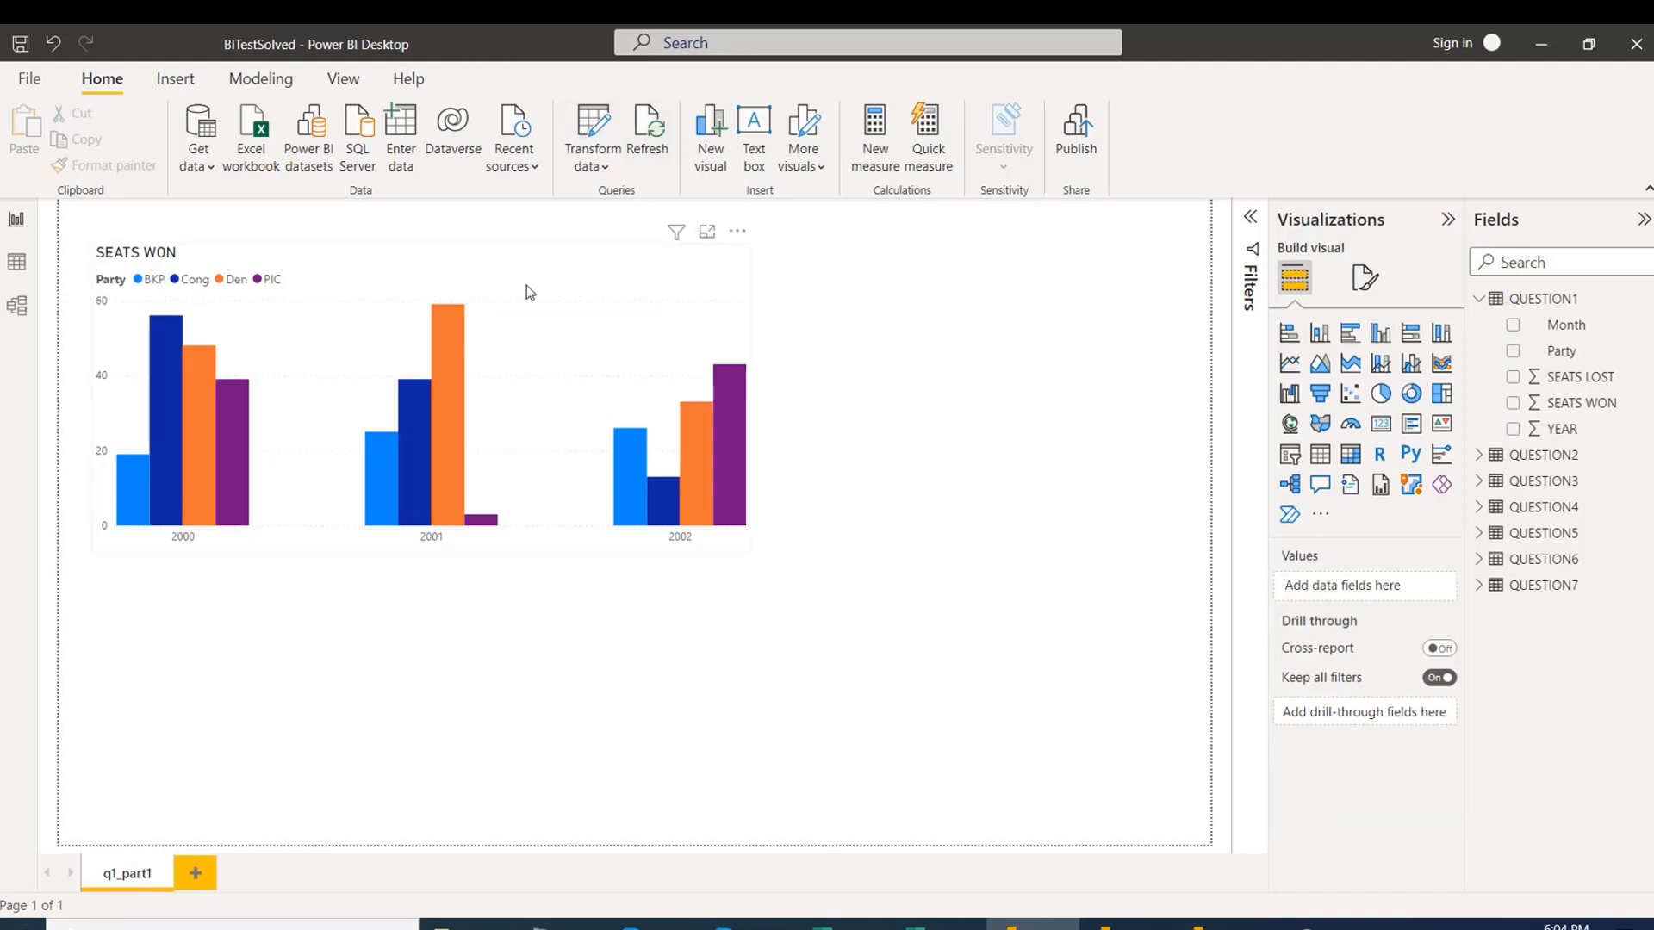
# Move the SEATS WON chart closer to the upper-left corner of the page.
pyautogui.moveTo(528, 291)
pyautogui.mouseDown()
pyautogui.moveTo(528, 250)
pyautogui.moveTo(541, 261)
pyautogui.mouseUp()
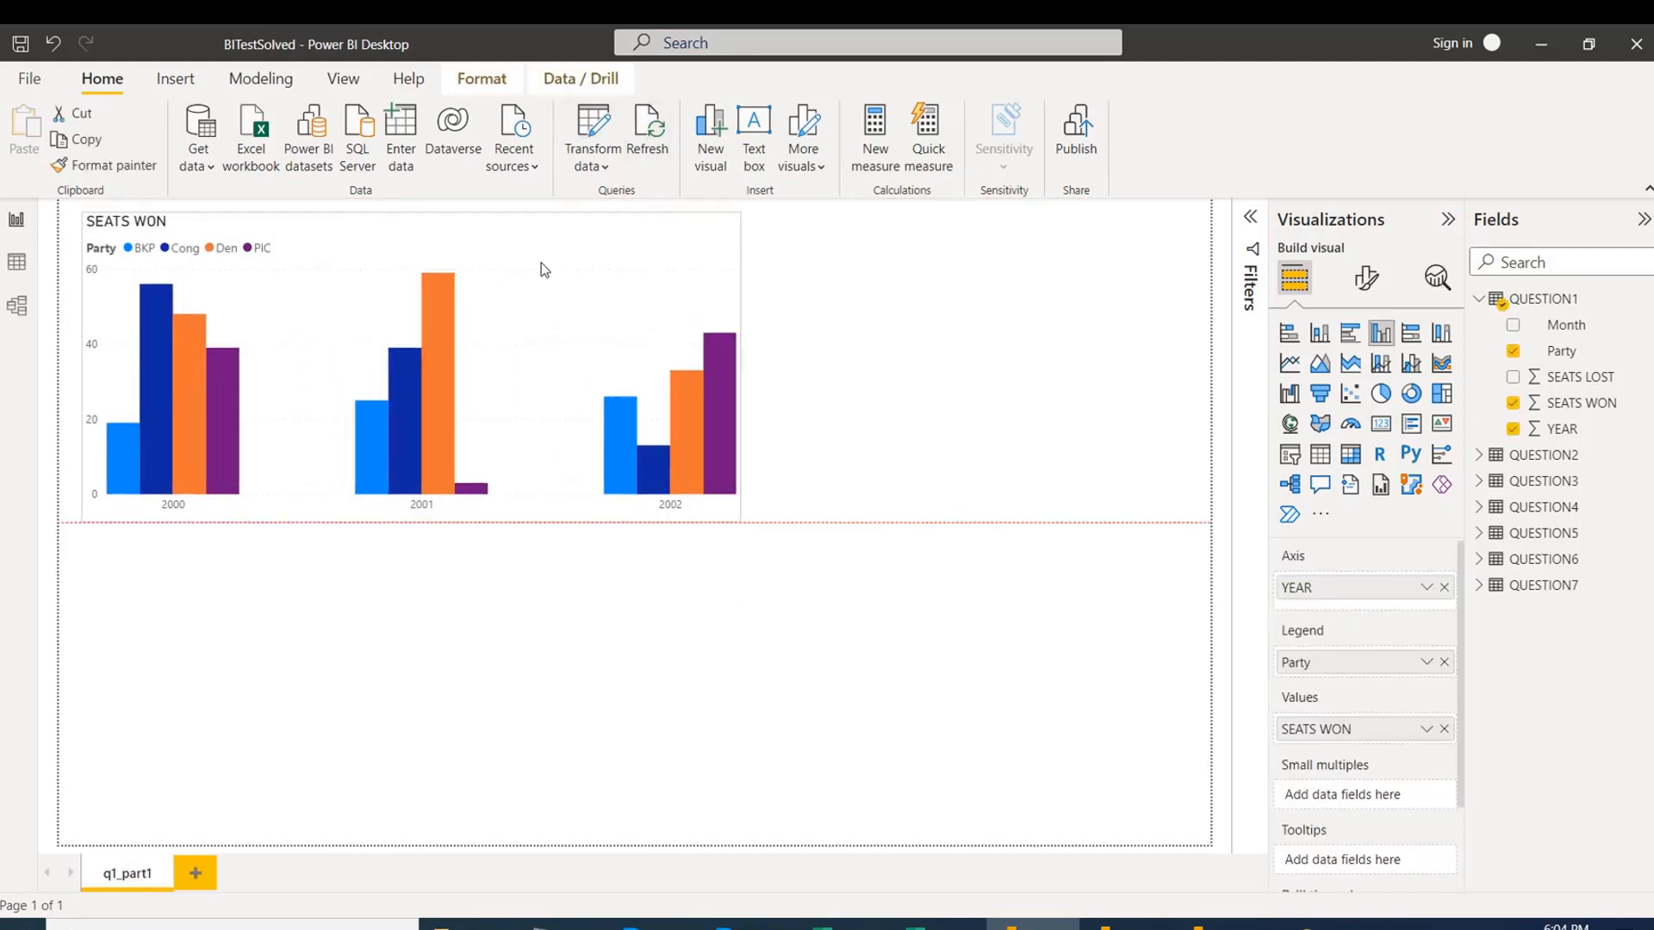
pyautogui.click(953, 265)
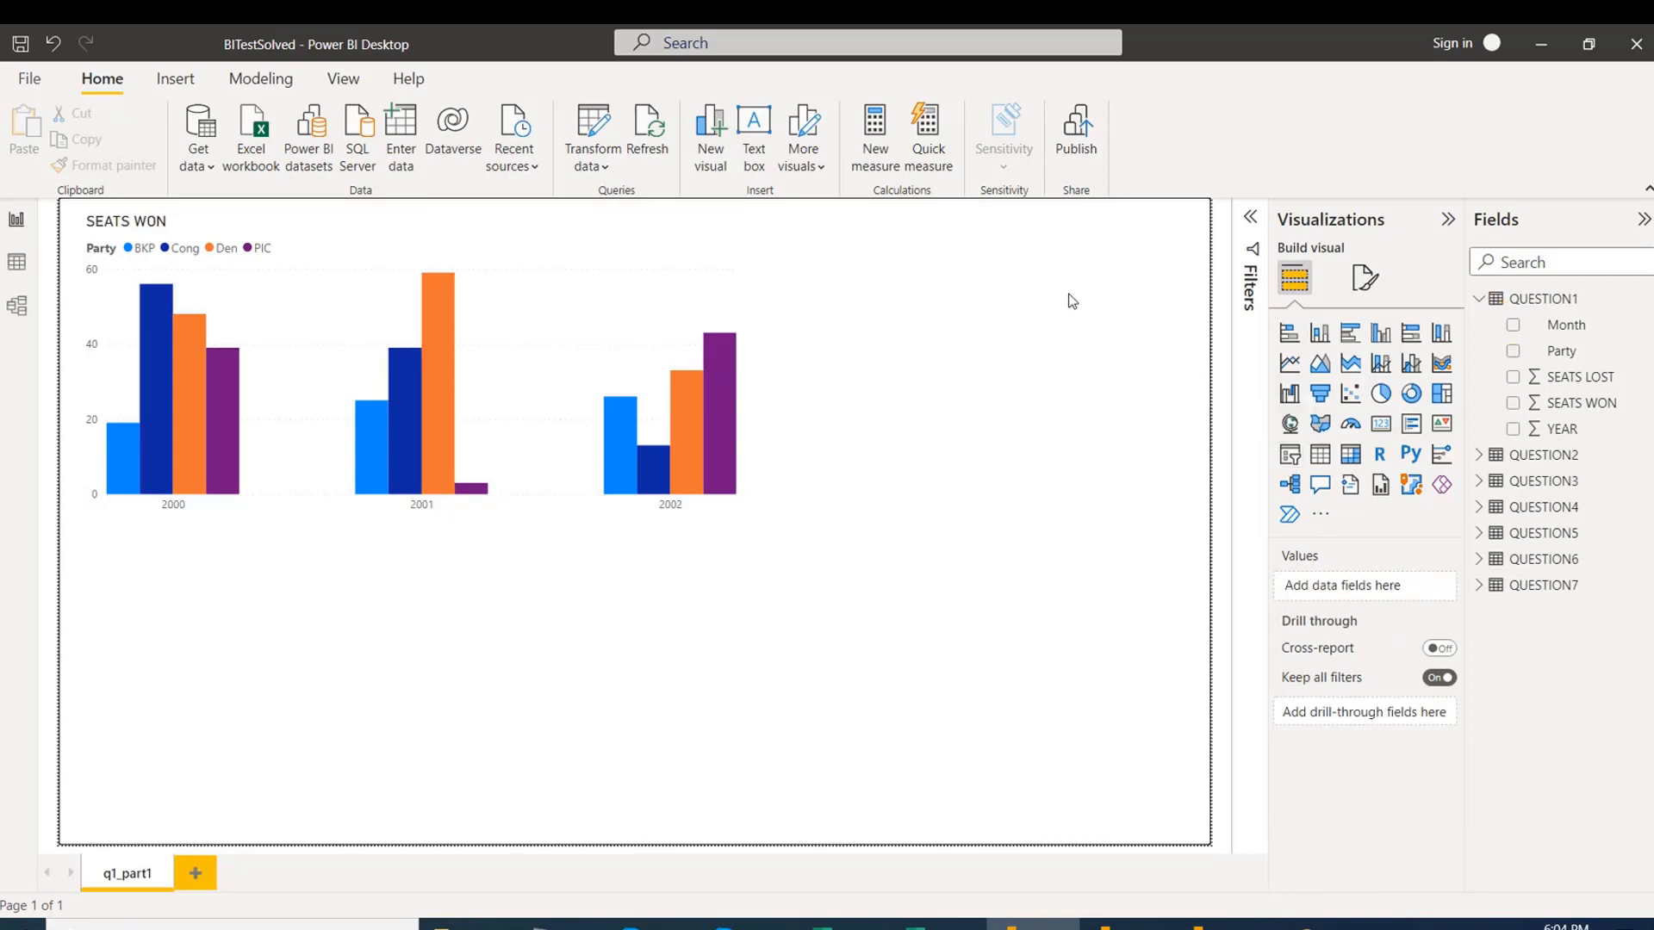
pyautogui.click(617, 256)
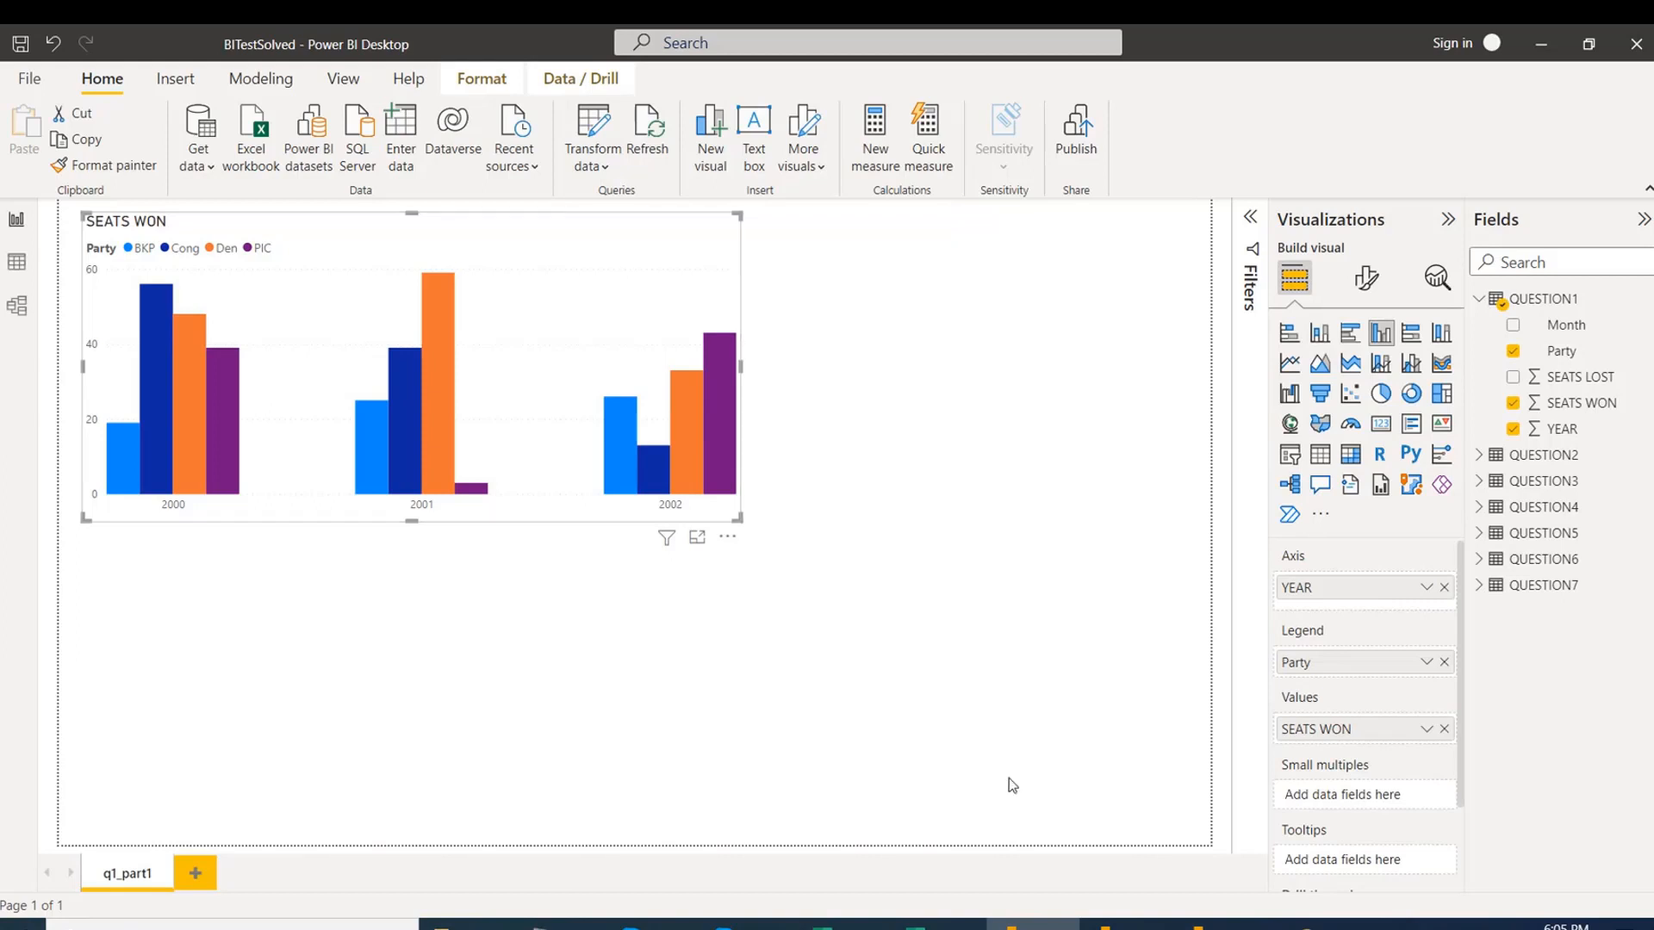
pyautogui.click(807, 280)
# Switch to the first submitted BI Test2 report and examine its stacked year-wise seats chart and the comment below it.
pyautogui.moveTo(1127, 925)
pyautogui.click(1120, 848)
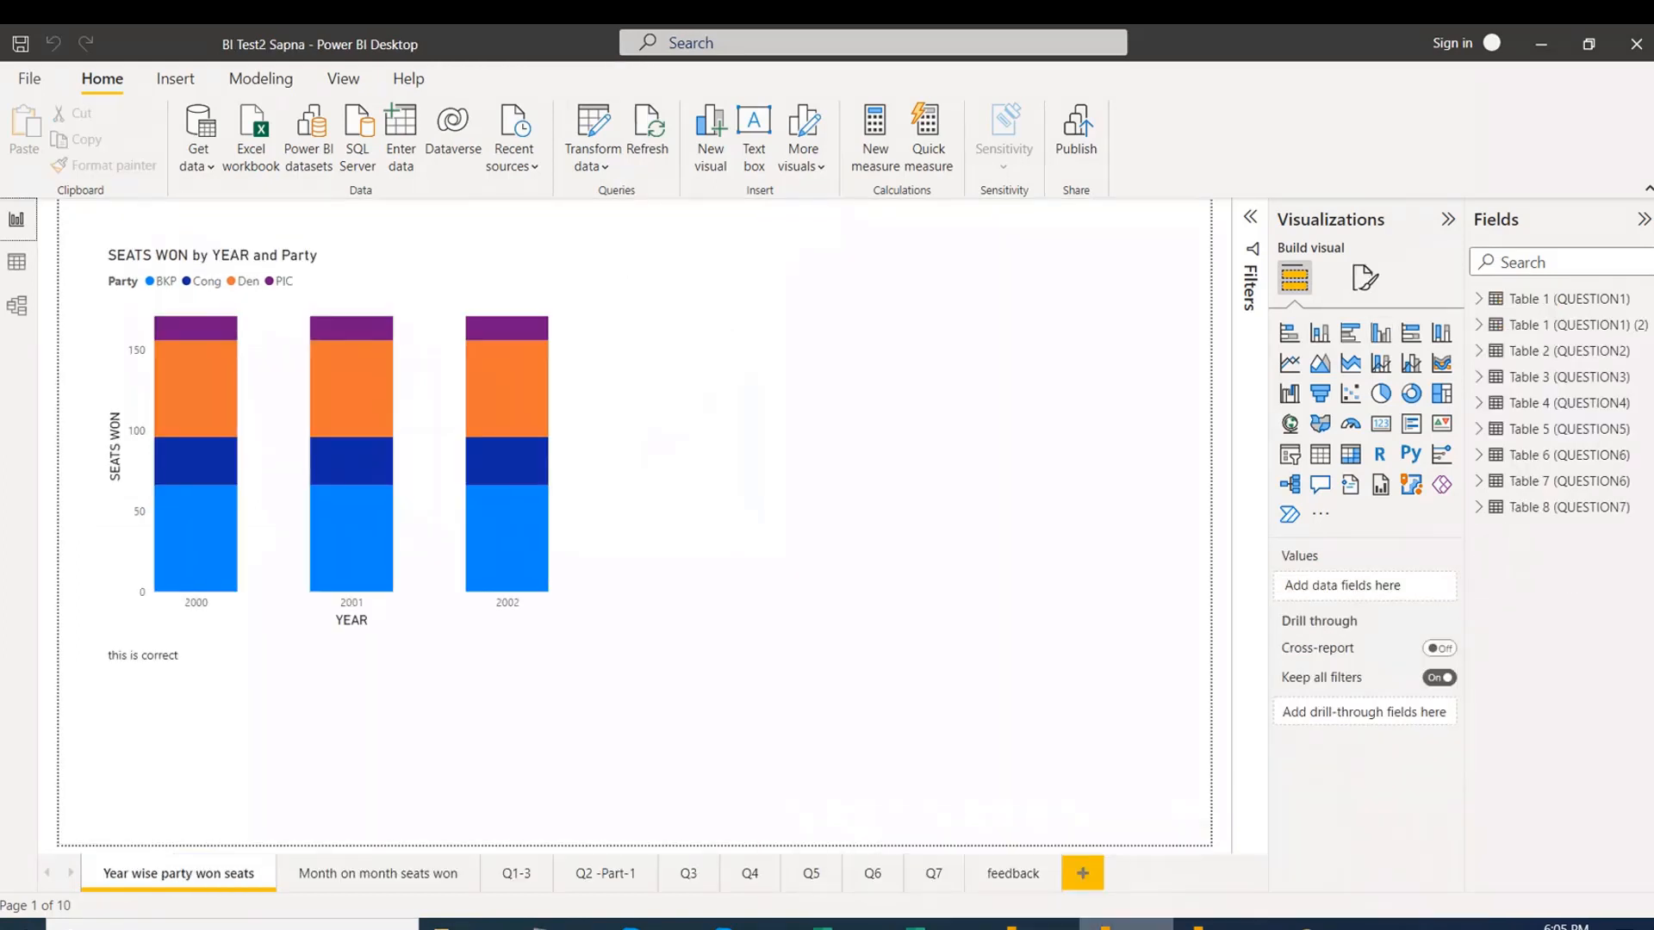
pyautogui.click(197, 757)
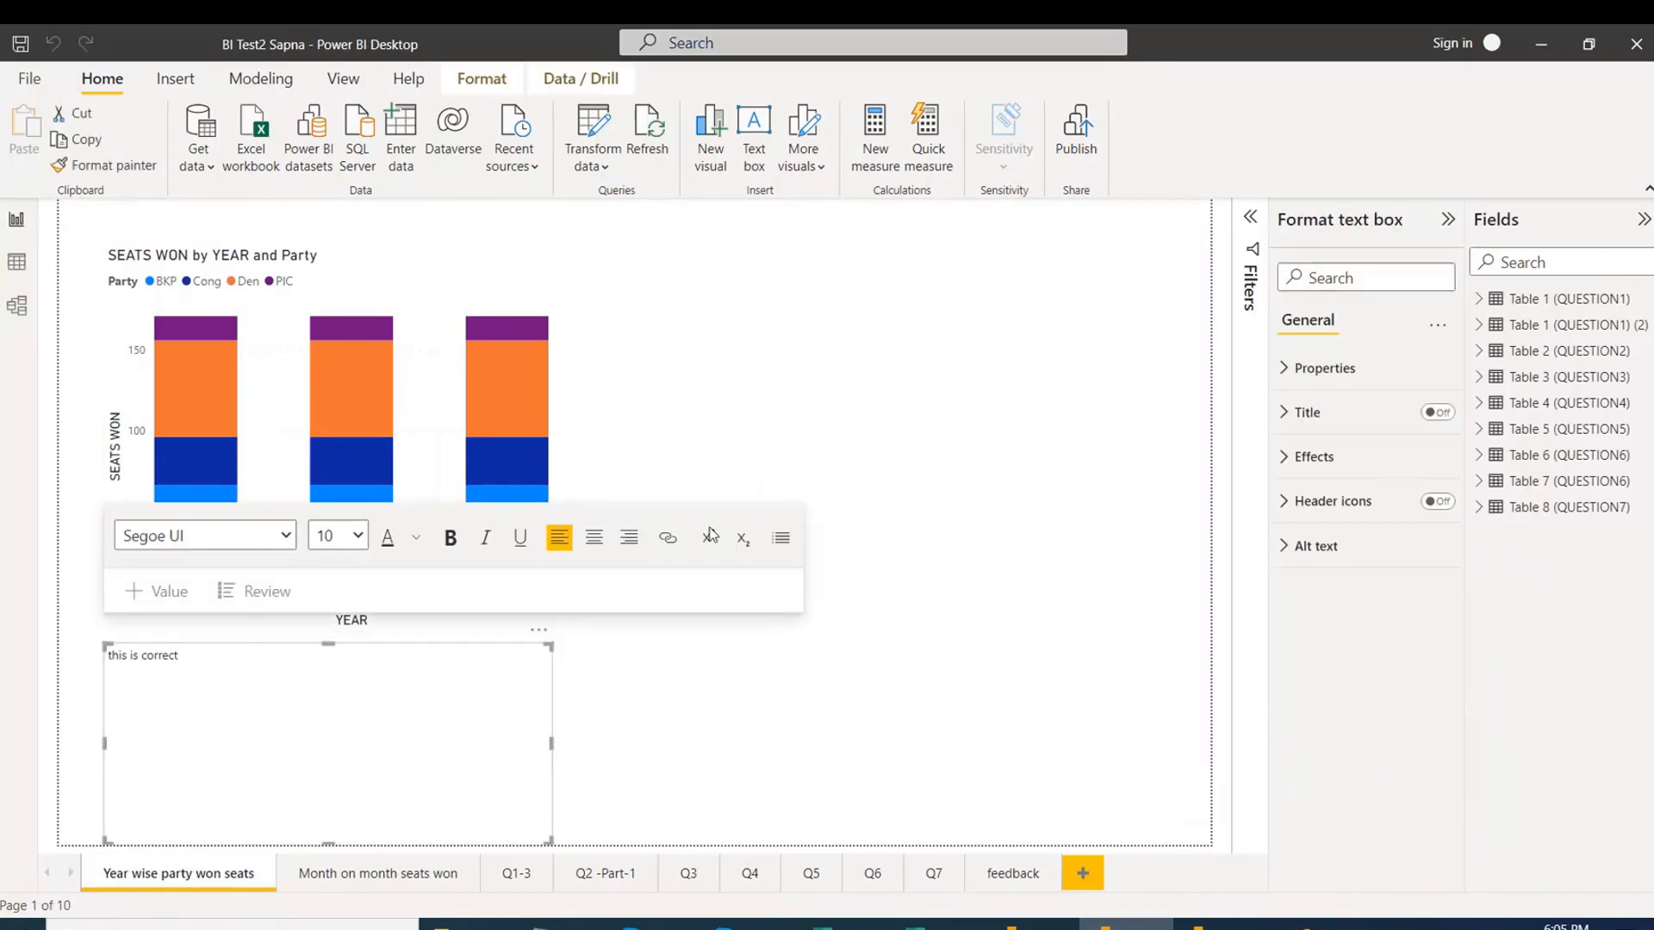
pyautogui.click(27, 667)
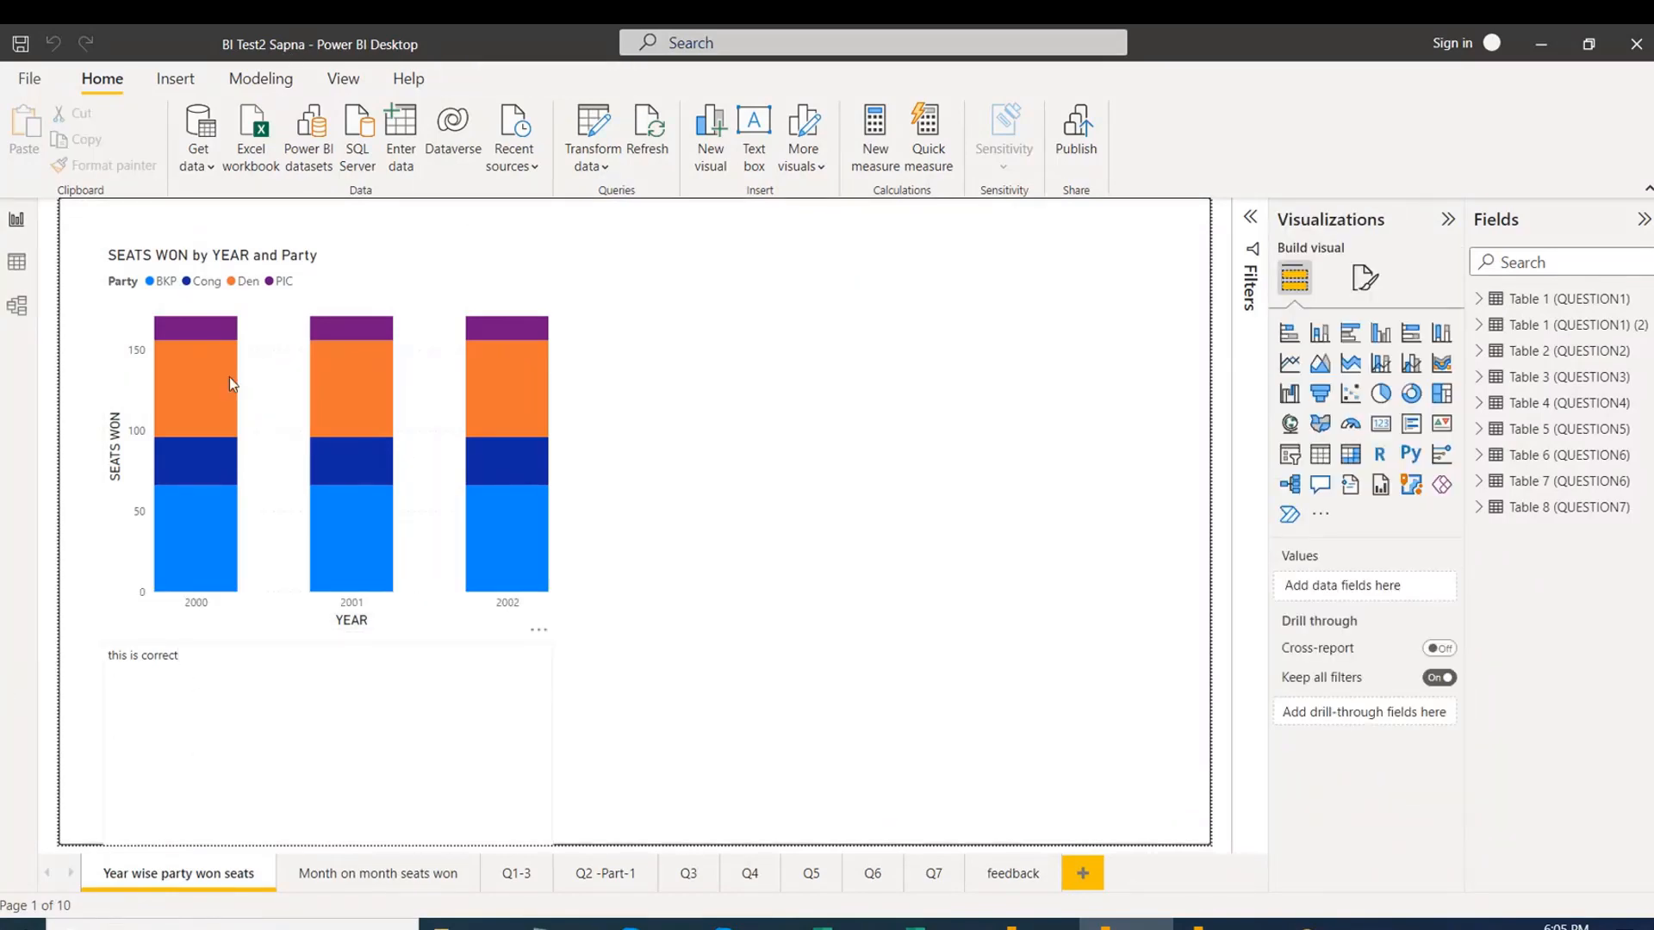
pyautogui.click(506, 252)
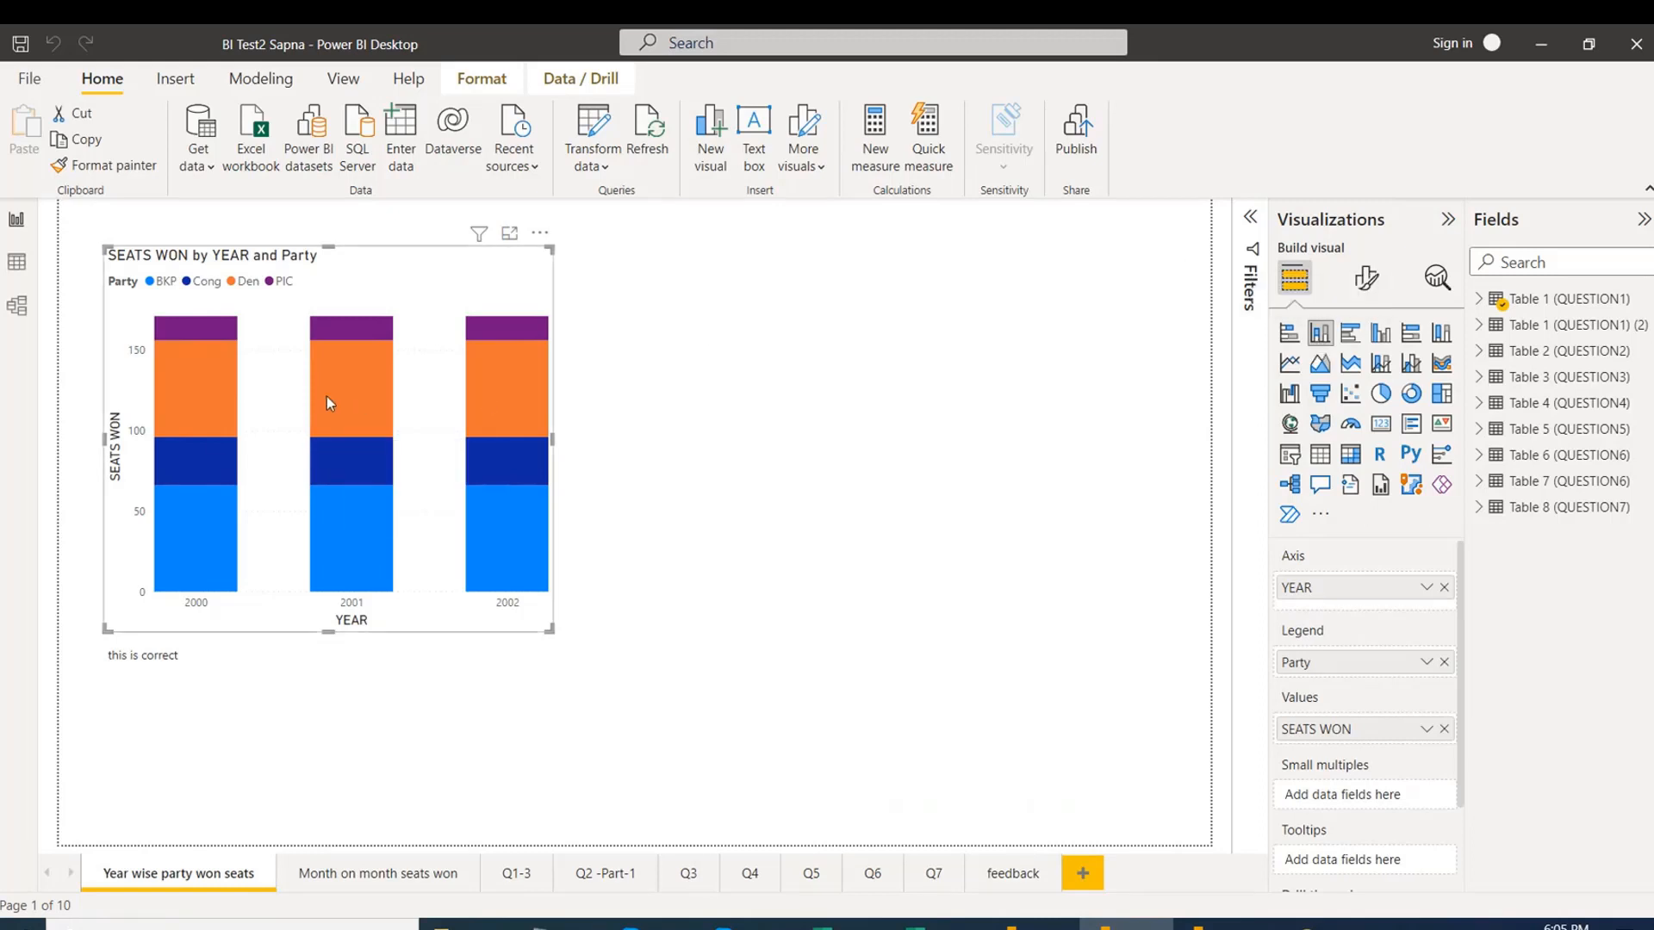
pyautogui.moveTo(193, 406)
# Move the stacked SEATS WON by YEAR and Party chart slightly up, shorten it and widen it across the page.
pyautogui.moveTo(379, 255); pyautogui.dragTo(330, 234)
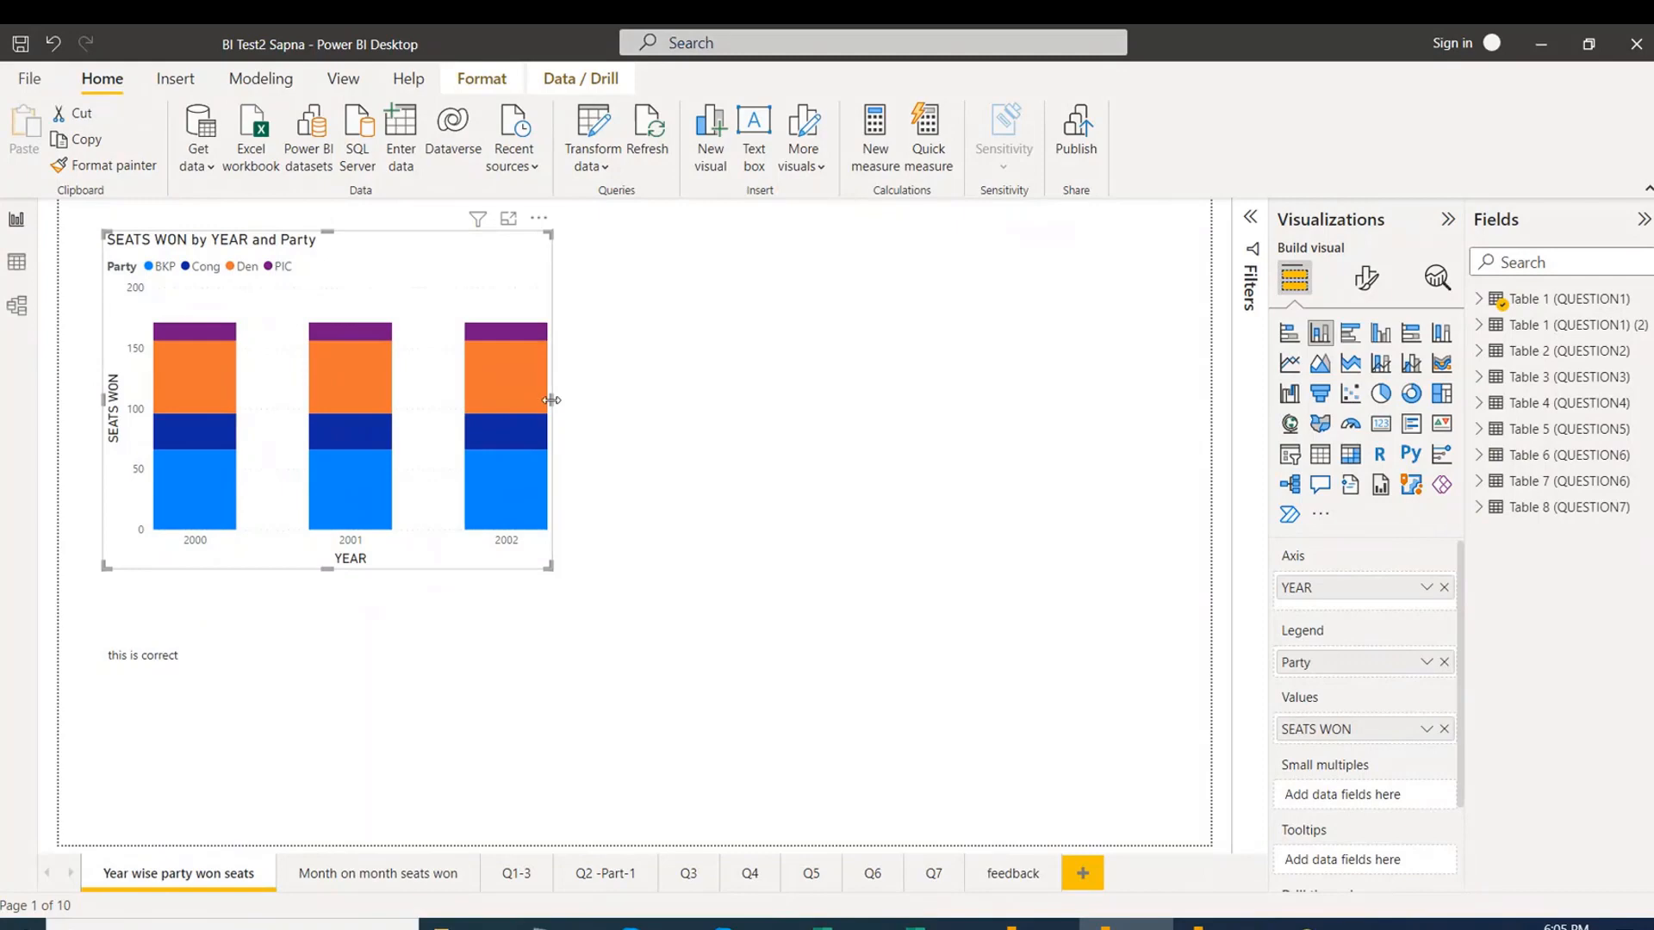
pyautogui.moveTo(551, 400); pyautogui.dragTo(770, 398)
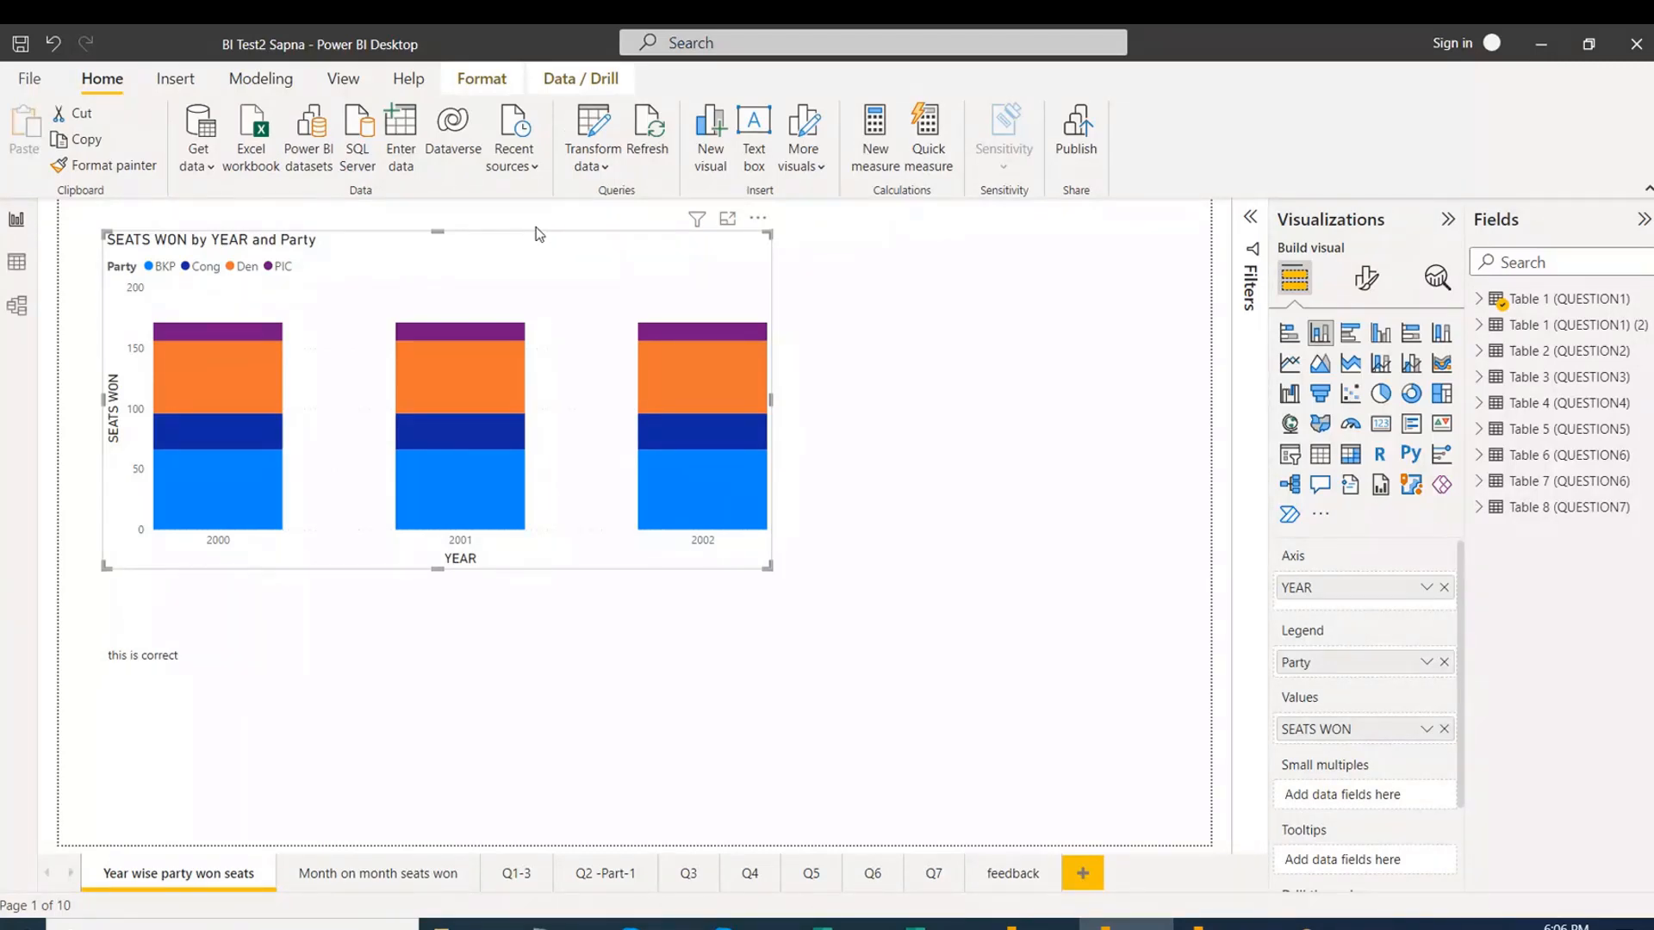
pyautogui.click(191, 724)
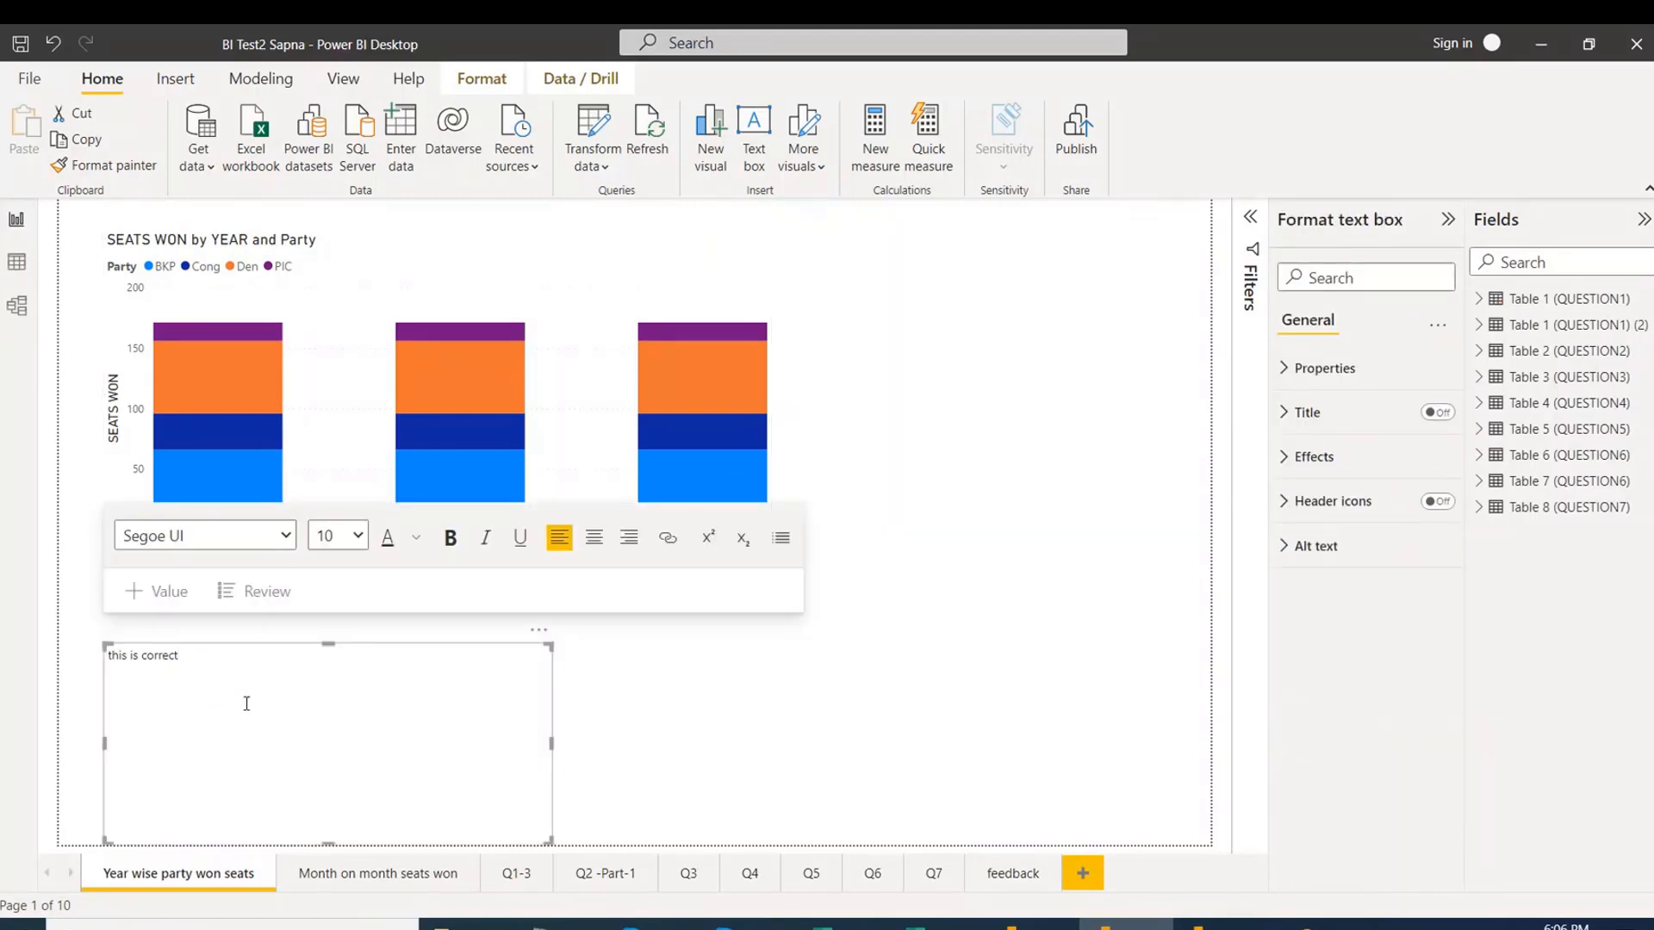
pyautogui.click(783, 684)
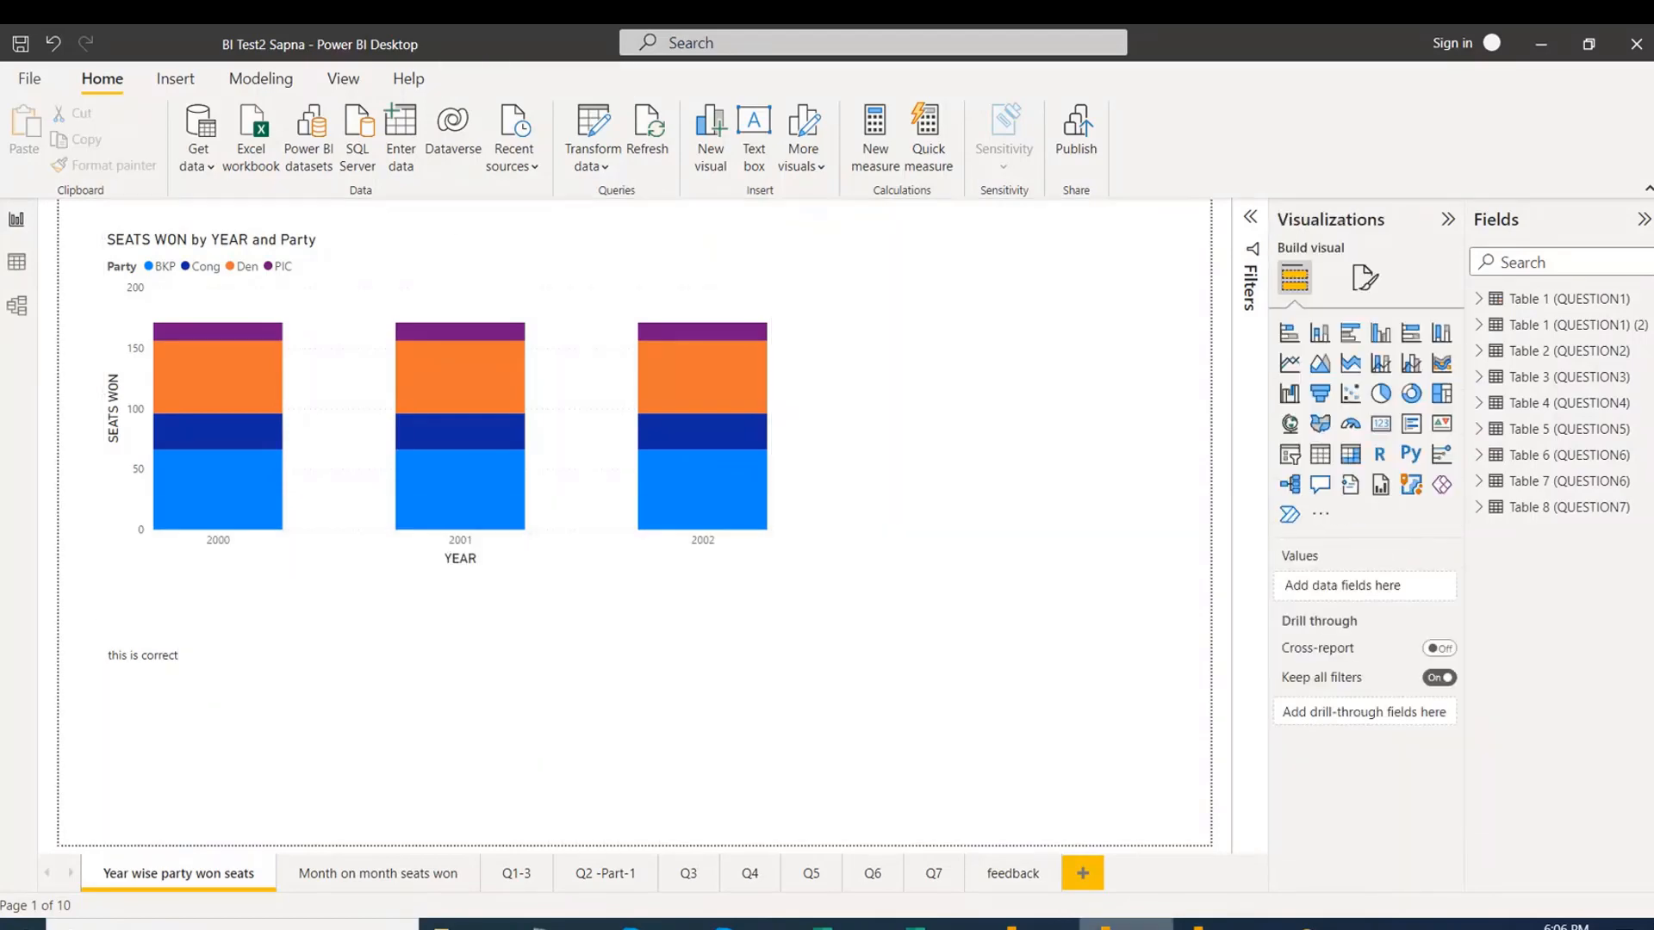
# Compare the year-wise party seats charts in the two submitted BI Test2 reports with the one in the BITestSolved report.
pyautogui.hotkey('alt', 'Tab')
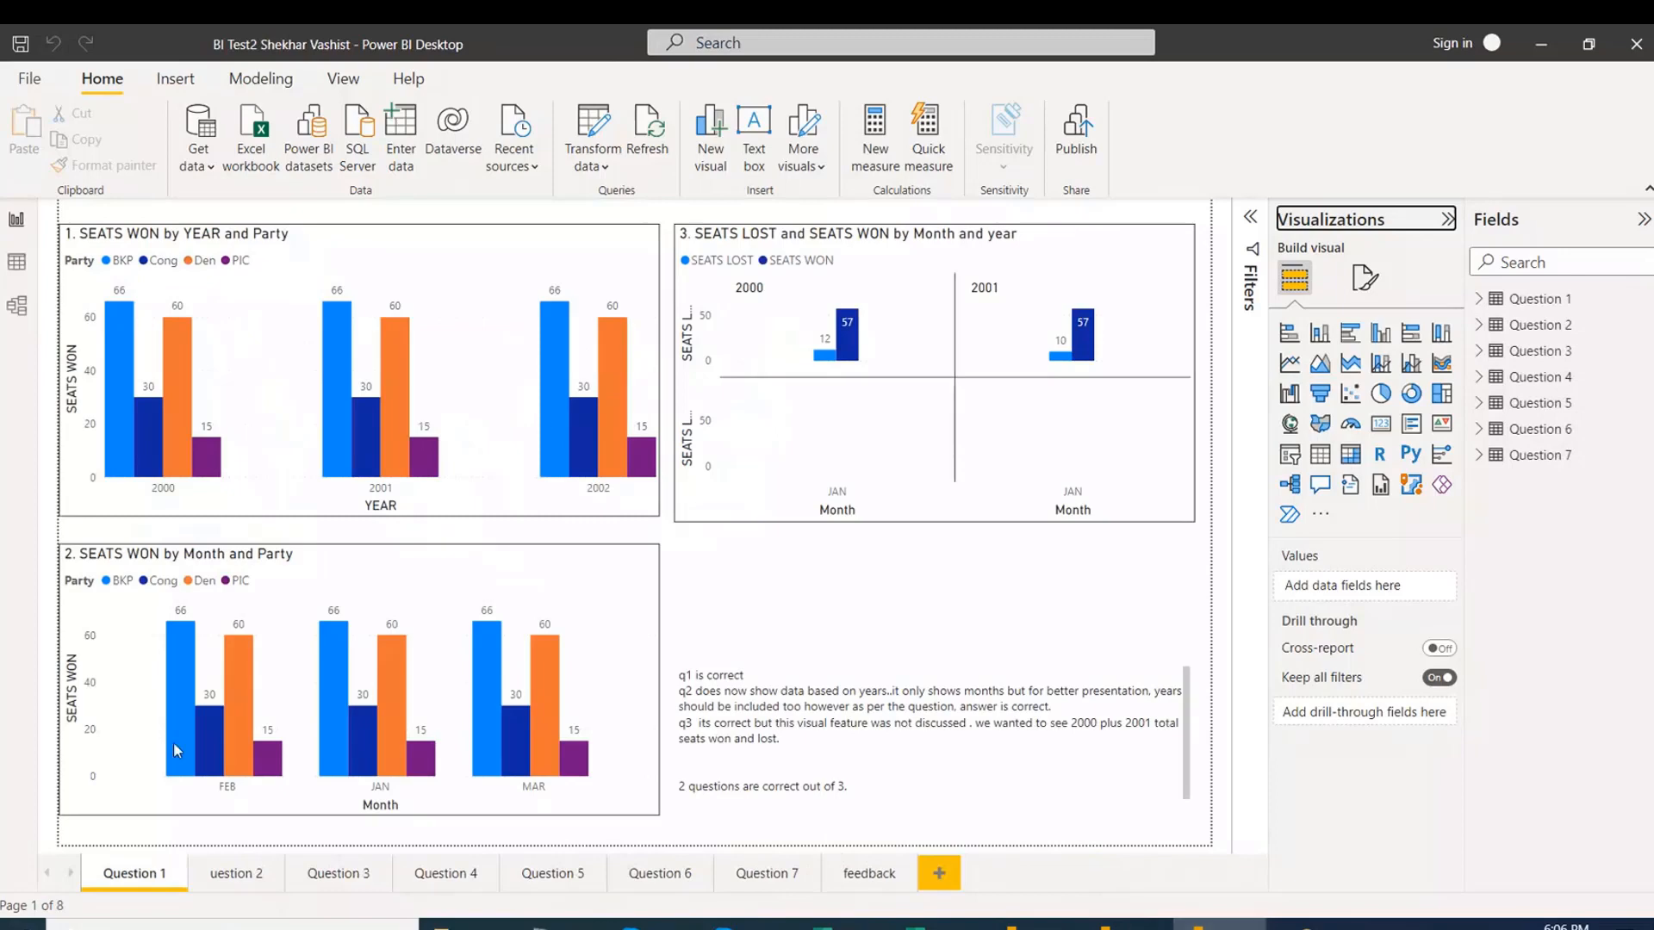
pyautogui.click(464, 236)
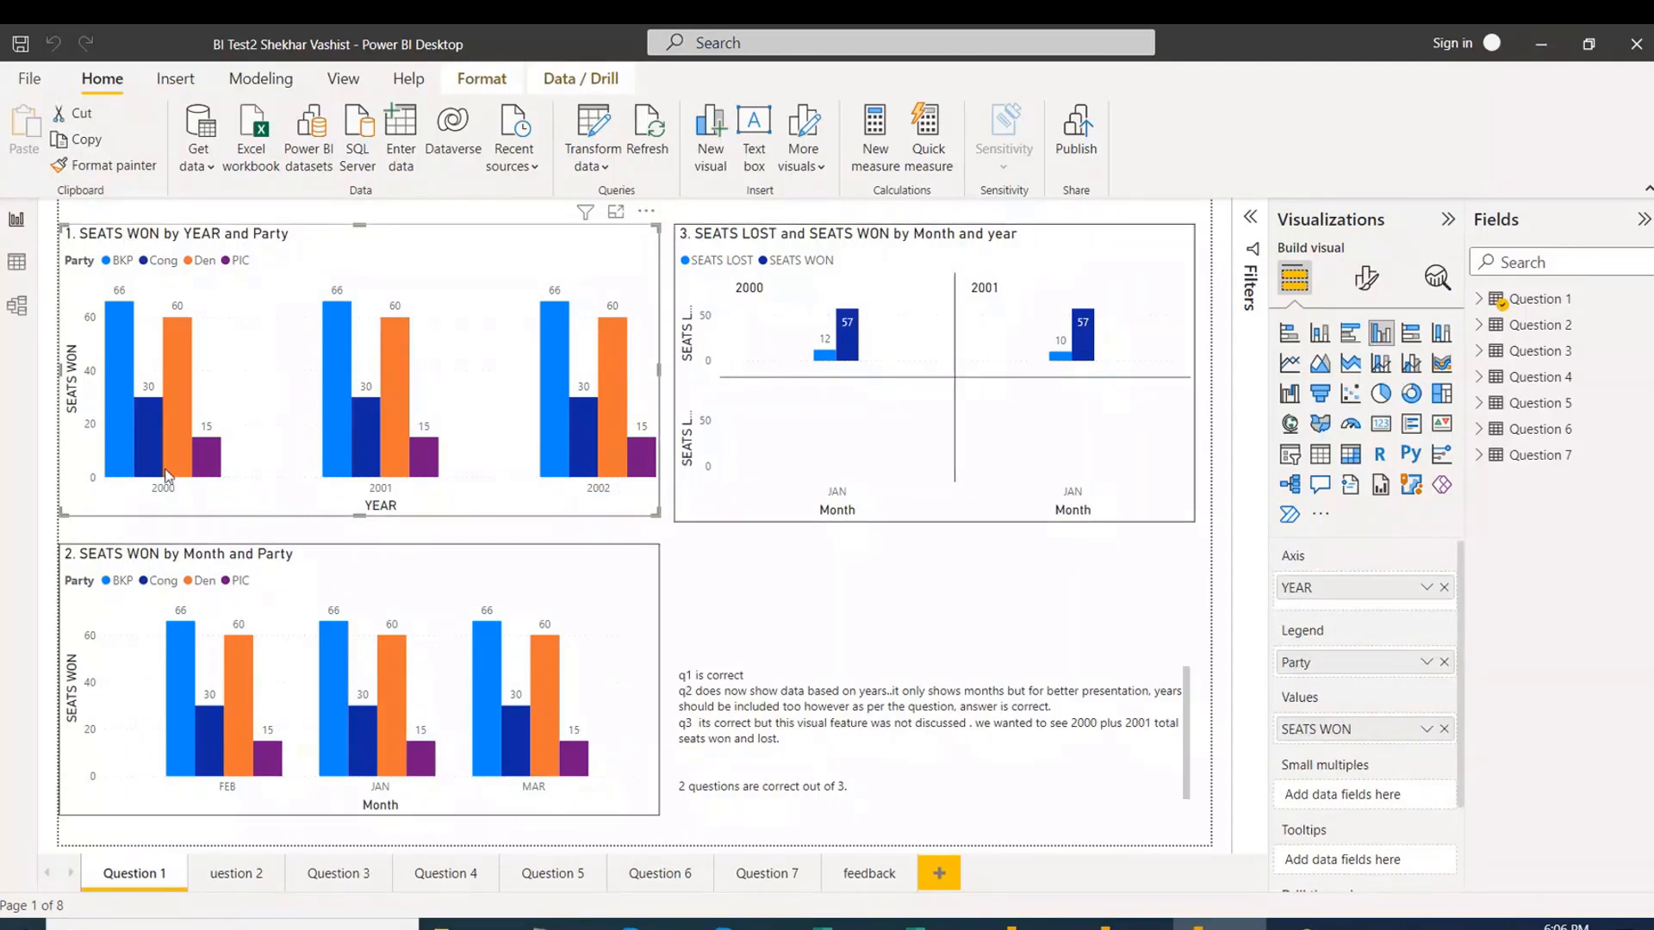
pyautogui.moveTo(164, 334)
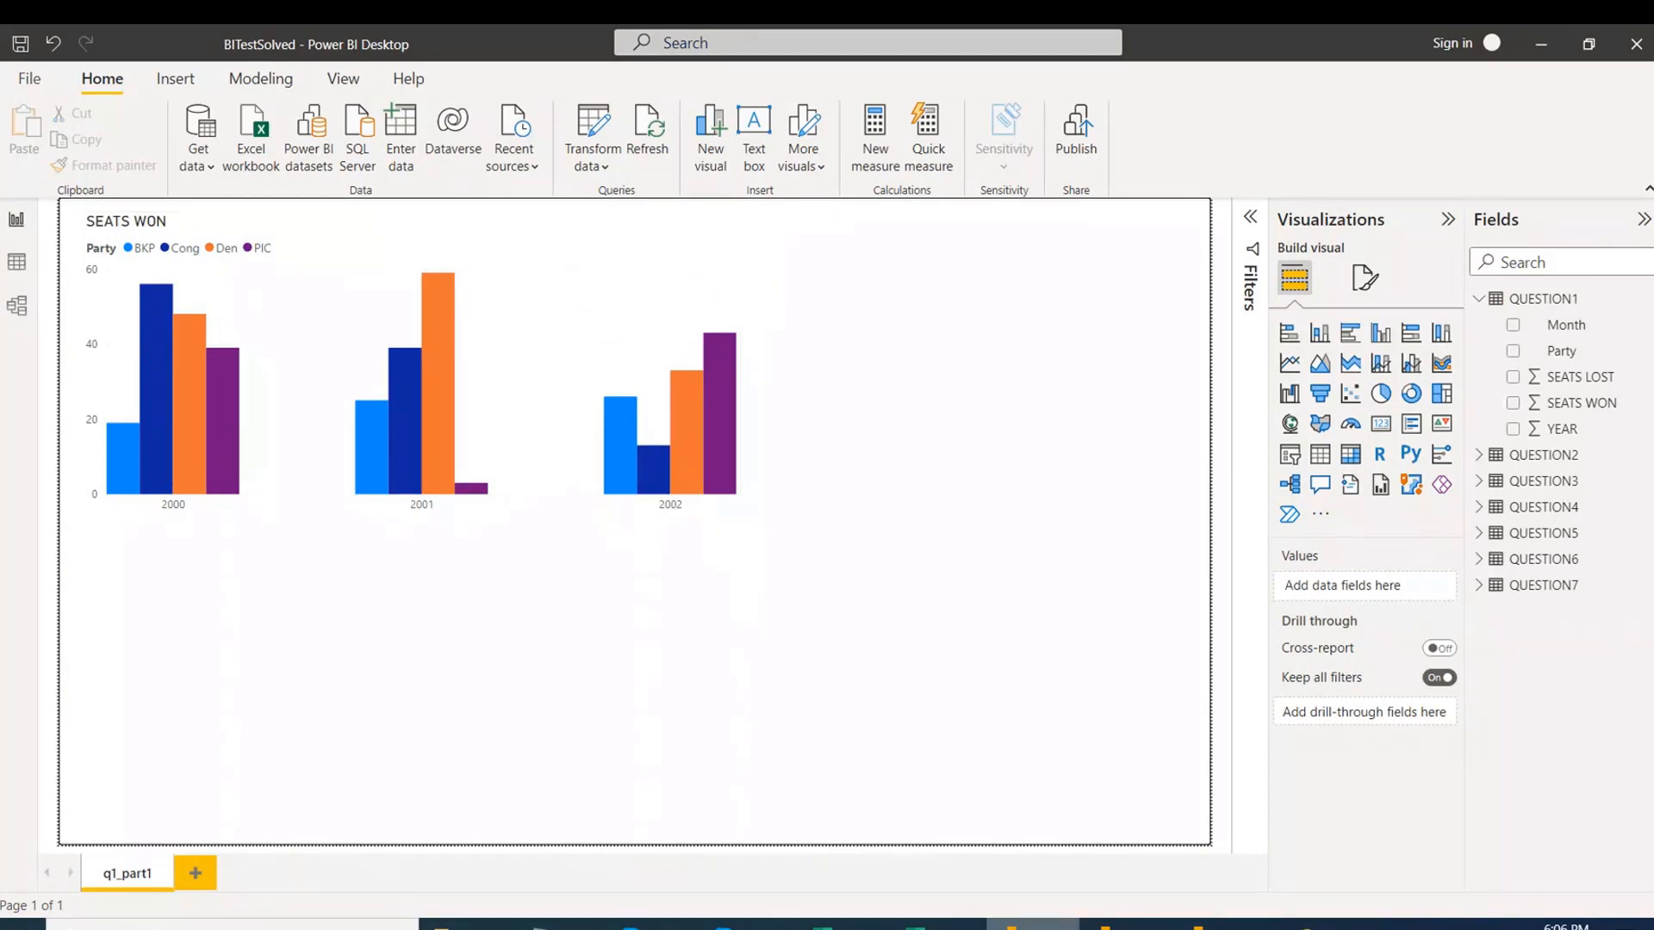
pyautogui.hotkey('alt', 'Tab')
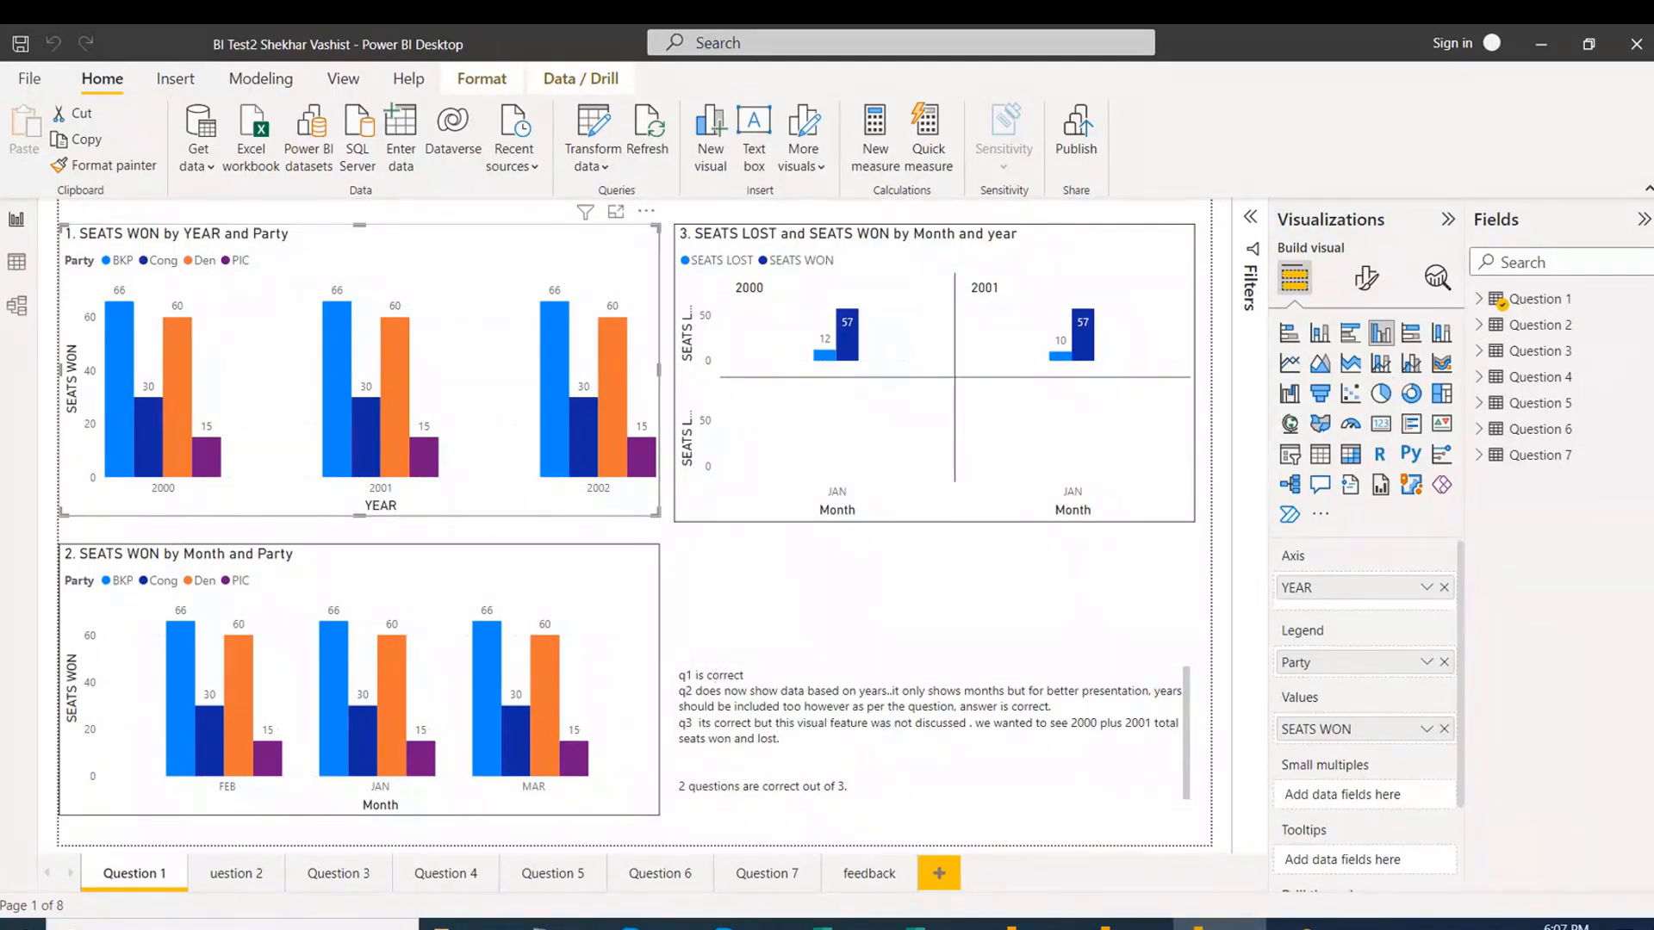
pyautogui.click(1120, 923)
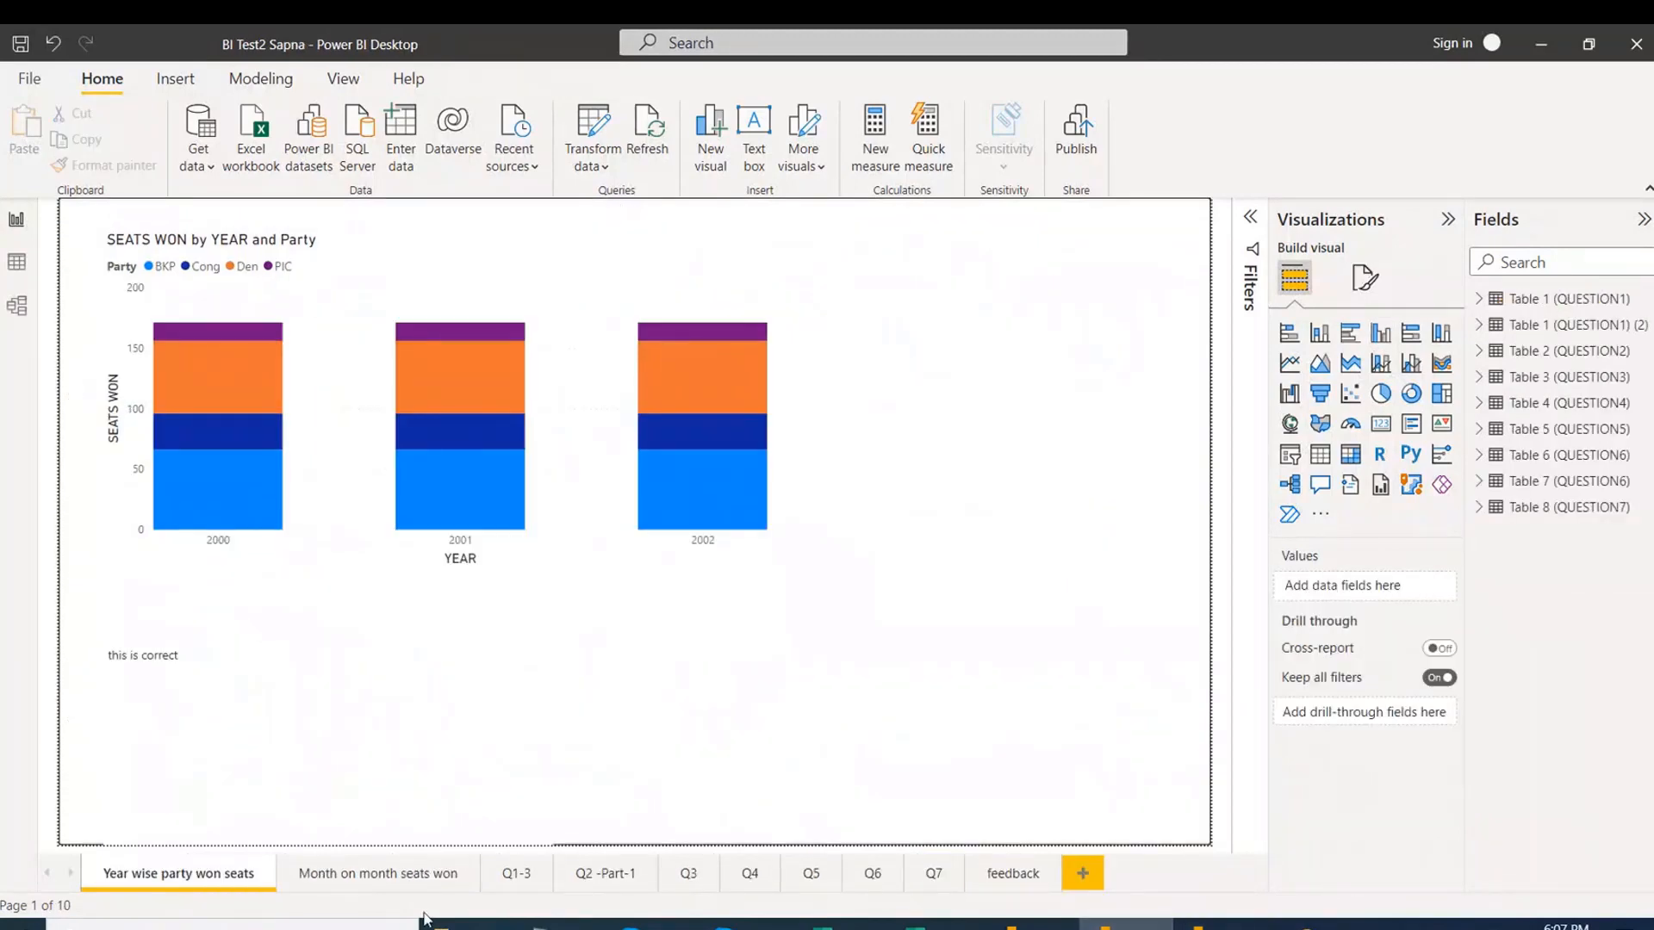
pyautogui.hotkey('alt', 'Tab')
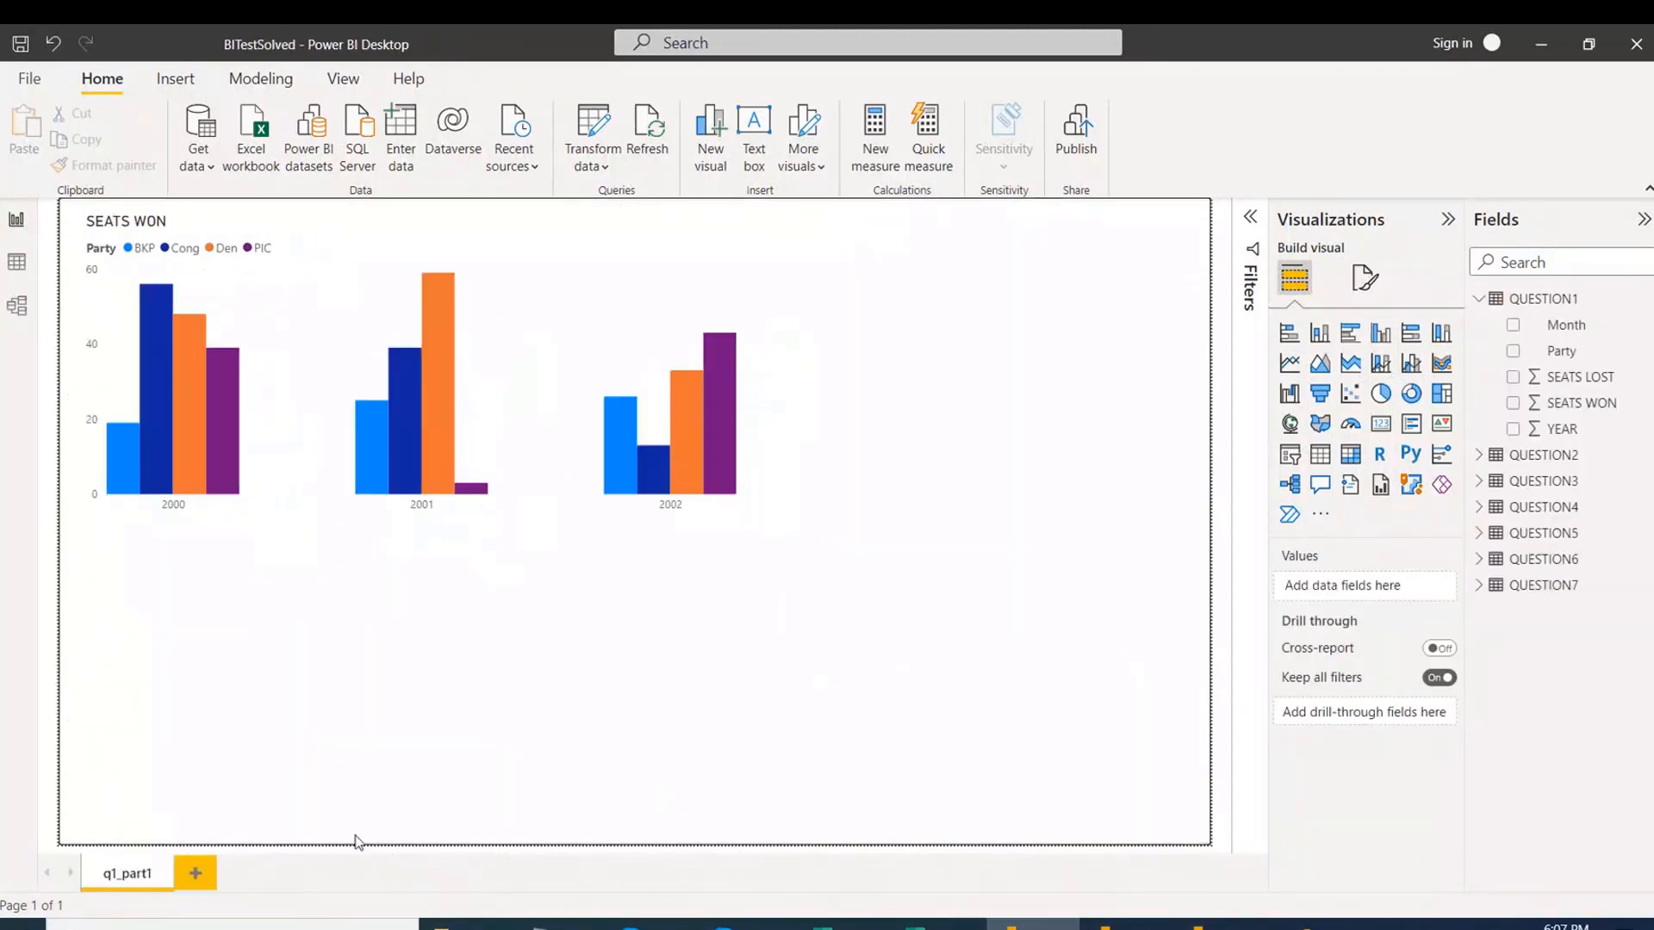
# Add a new page to the BITestSolved report and name it q1_part2.
pyautogui.click(196, 873)
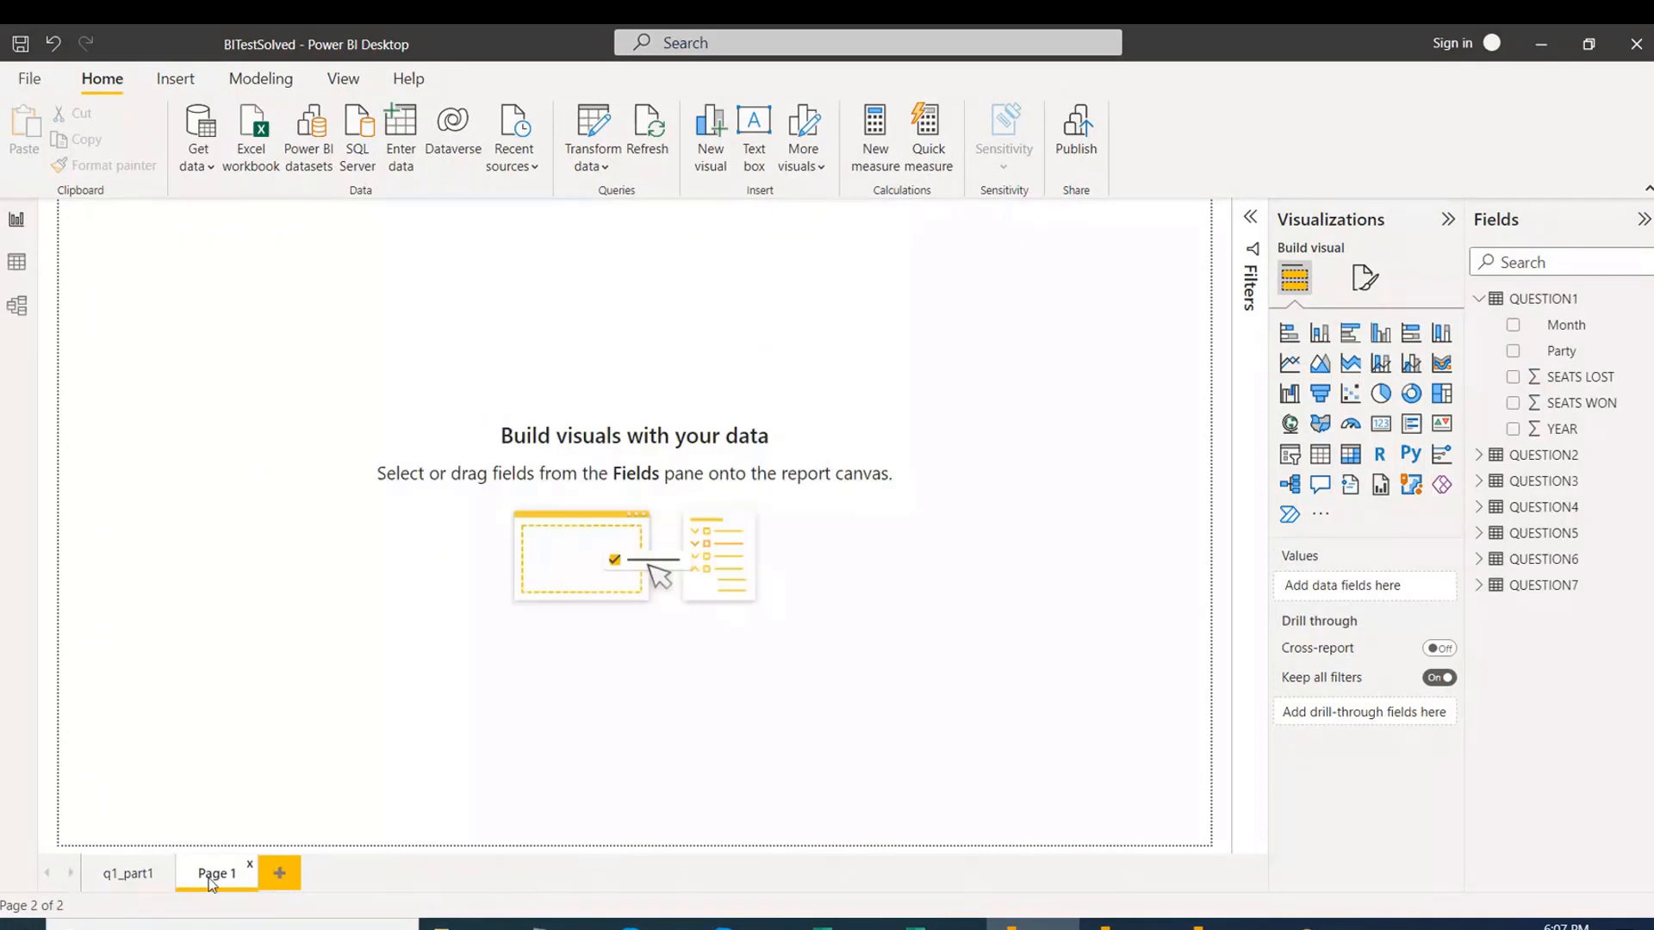
pyautogui.doubleClick(217, 874)
pyautogui.write('2')
pyautogui.write('q1')
pyautogui.write('_')
pyautogui.write('part')
pyautogui.write('2')
pyautogui.press('Return')
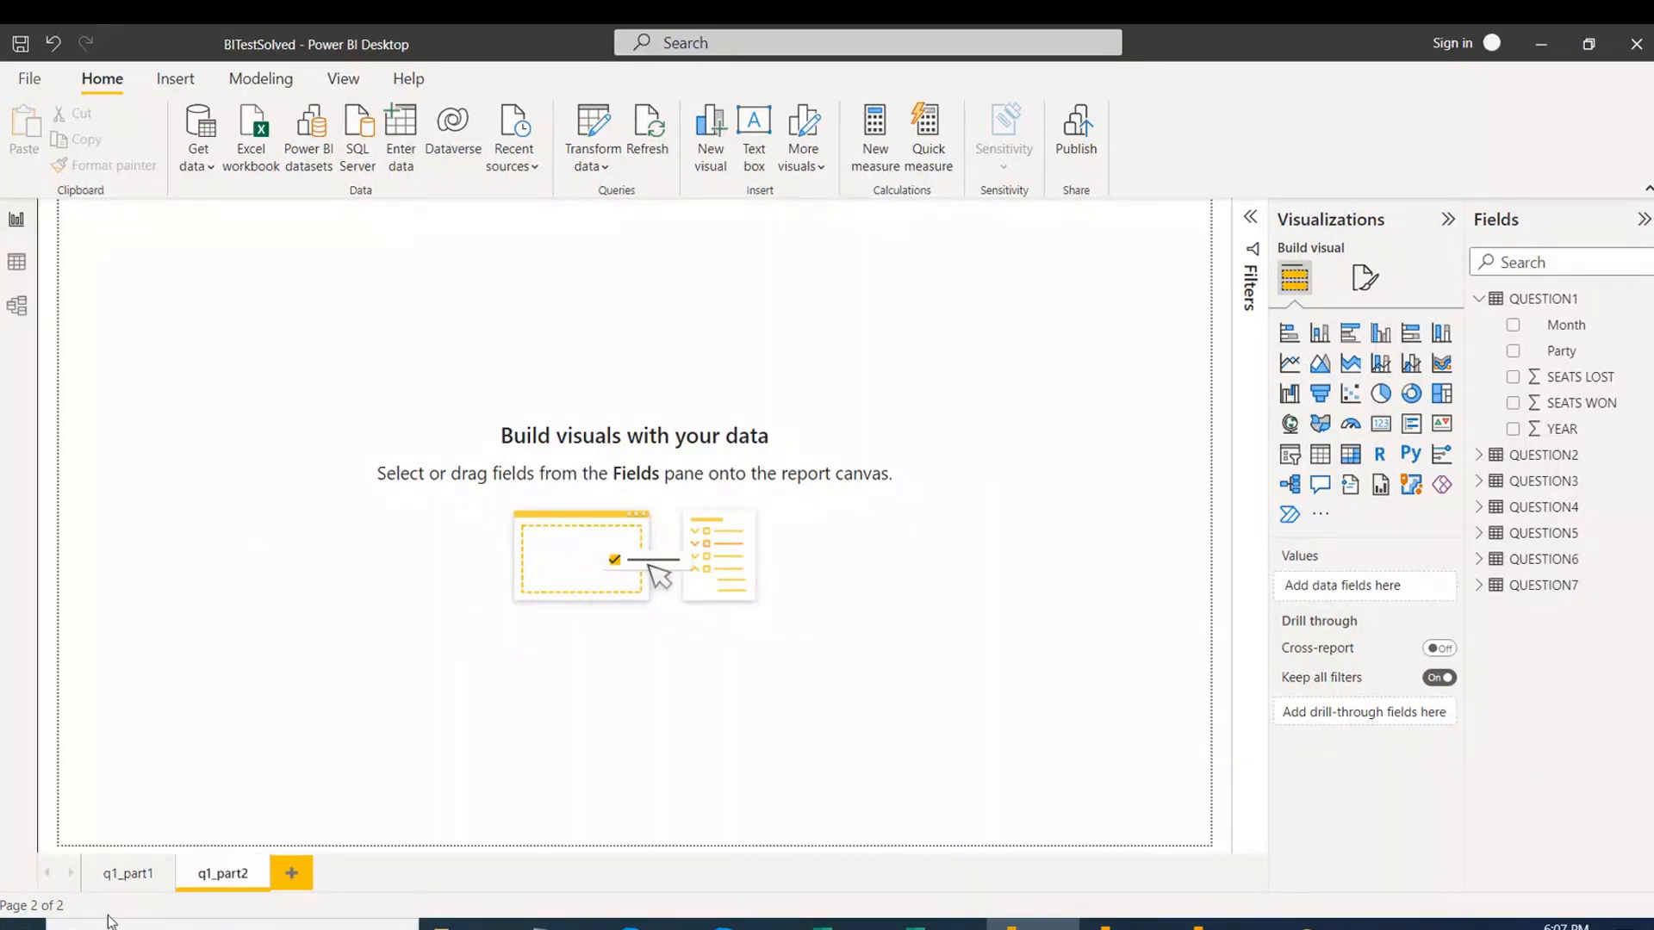
# Switch to the Excel question workbook, read the month-on-month task in cell H2 of QUESTION1, and return to the BITestSolved report.
pyautogui.click(148, 877)
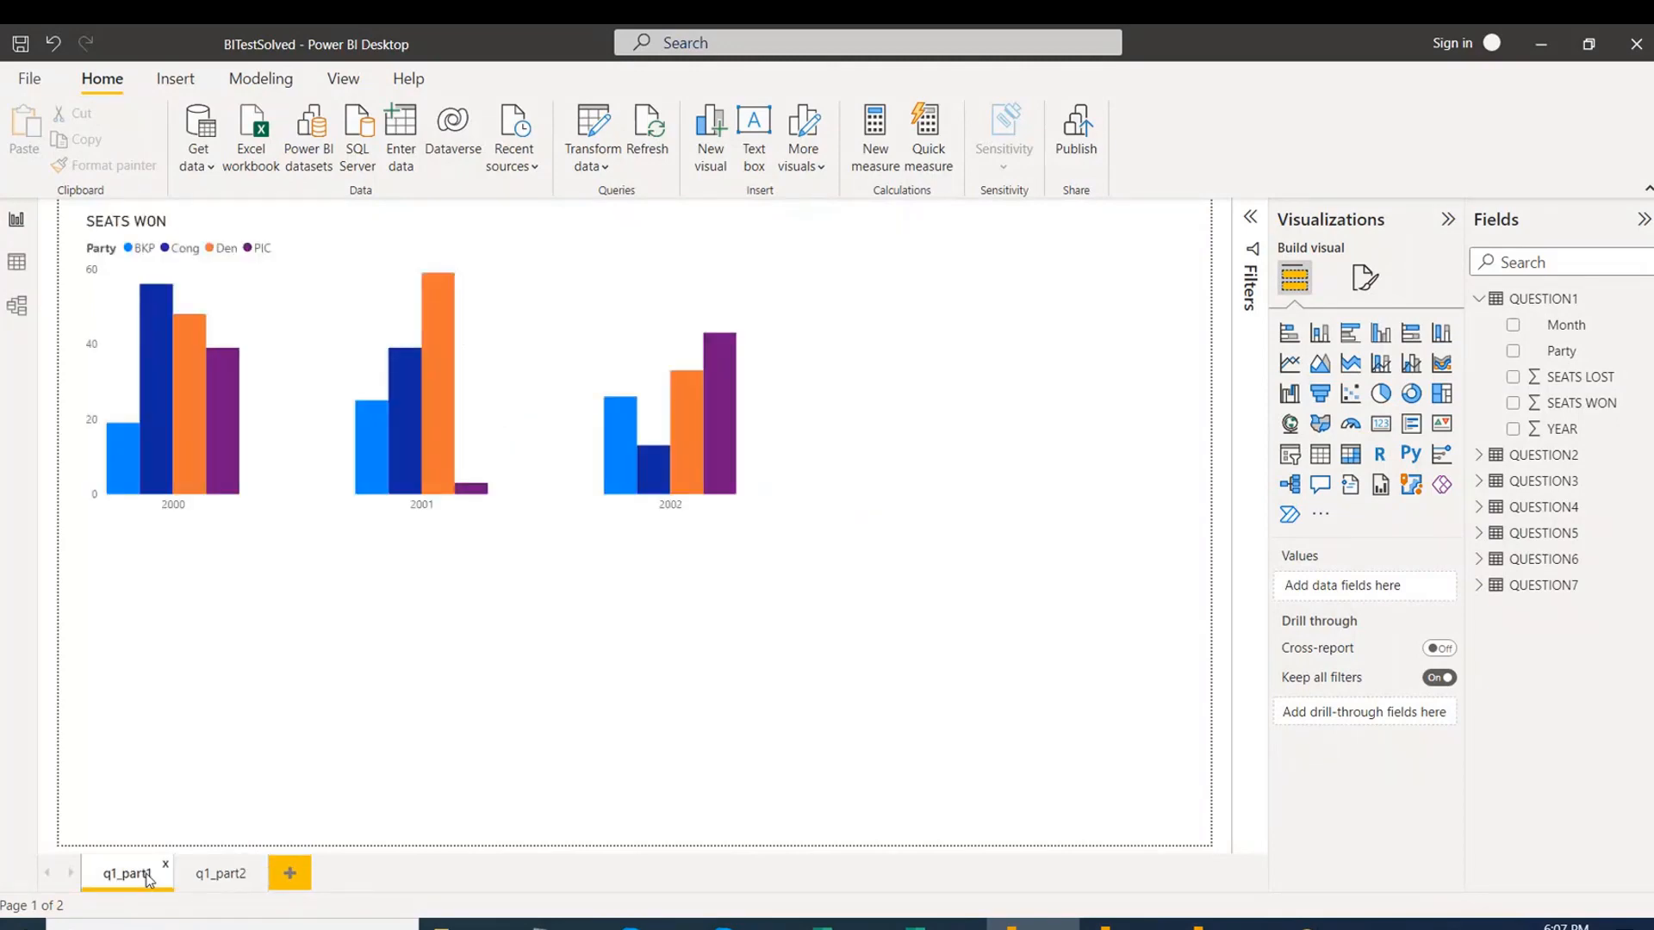
pyautogui.click(222, 874)
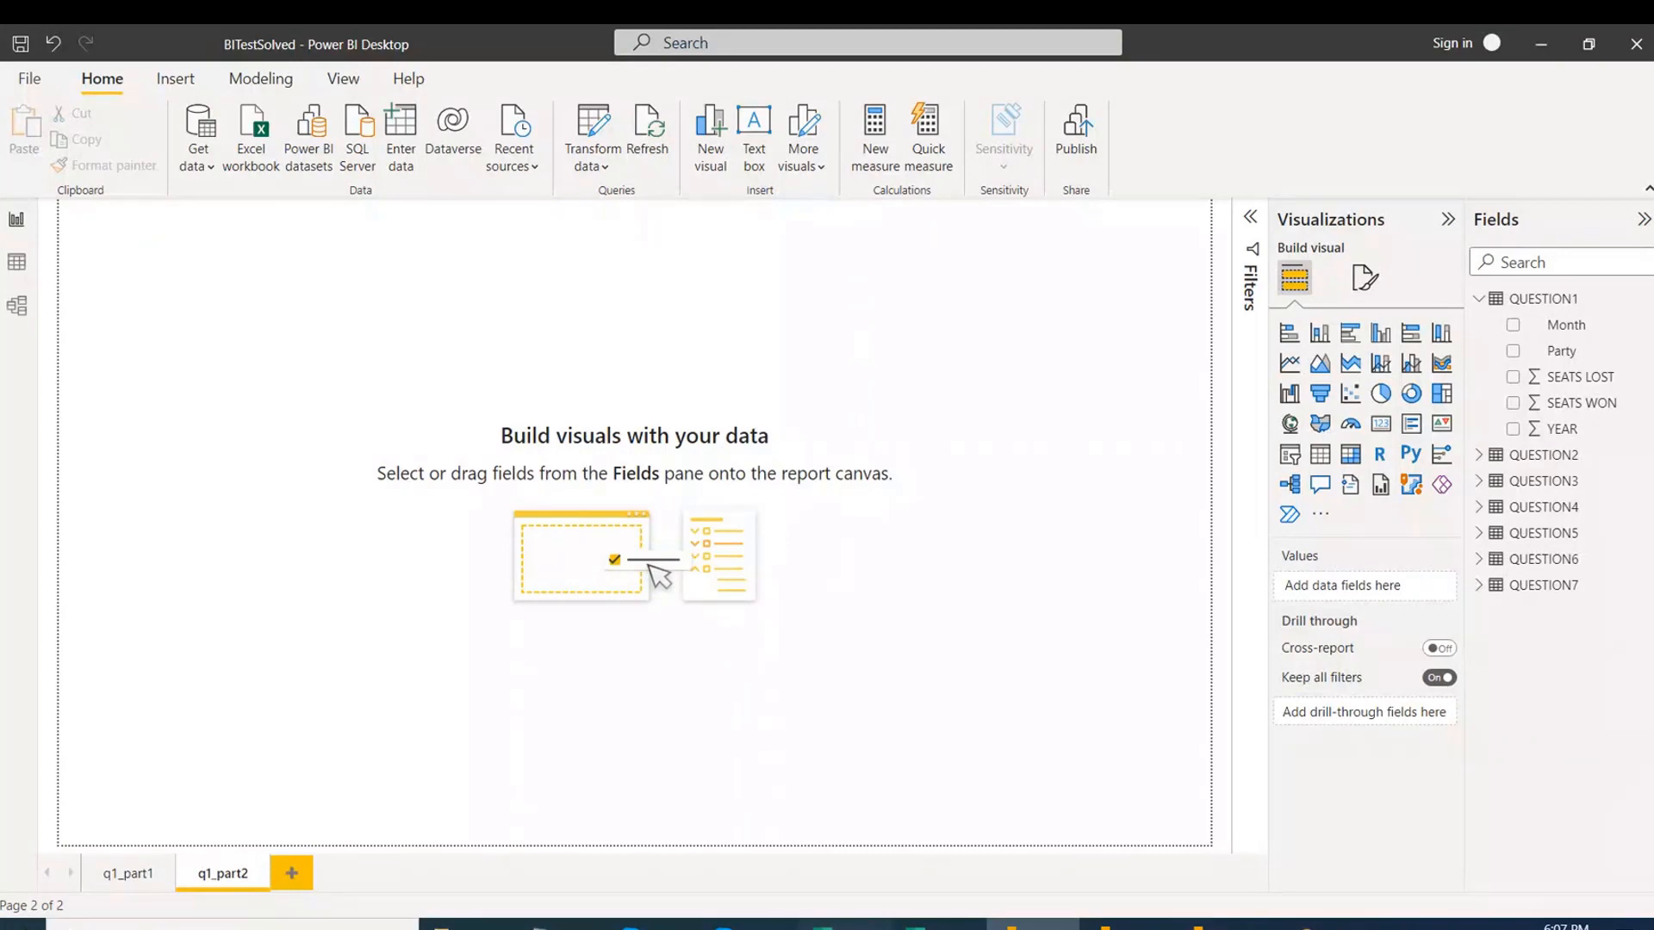
pyautogui.click(826, 925)
pyautogui.click(700, 324)
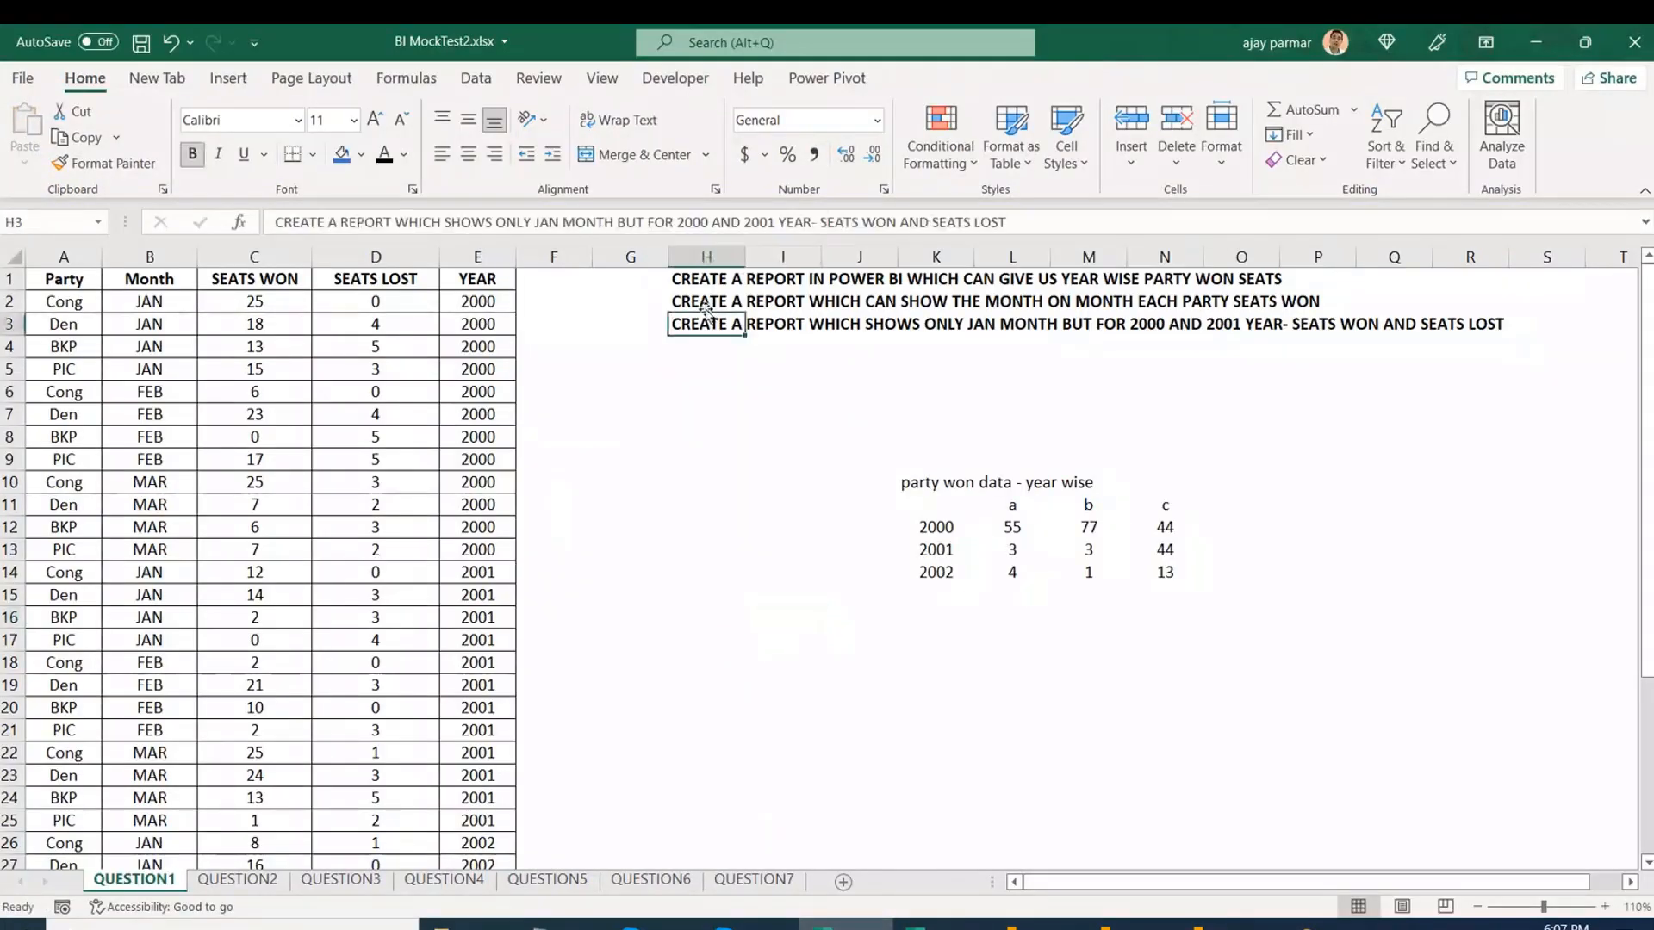
pyautogui.click(697, 299)
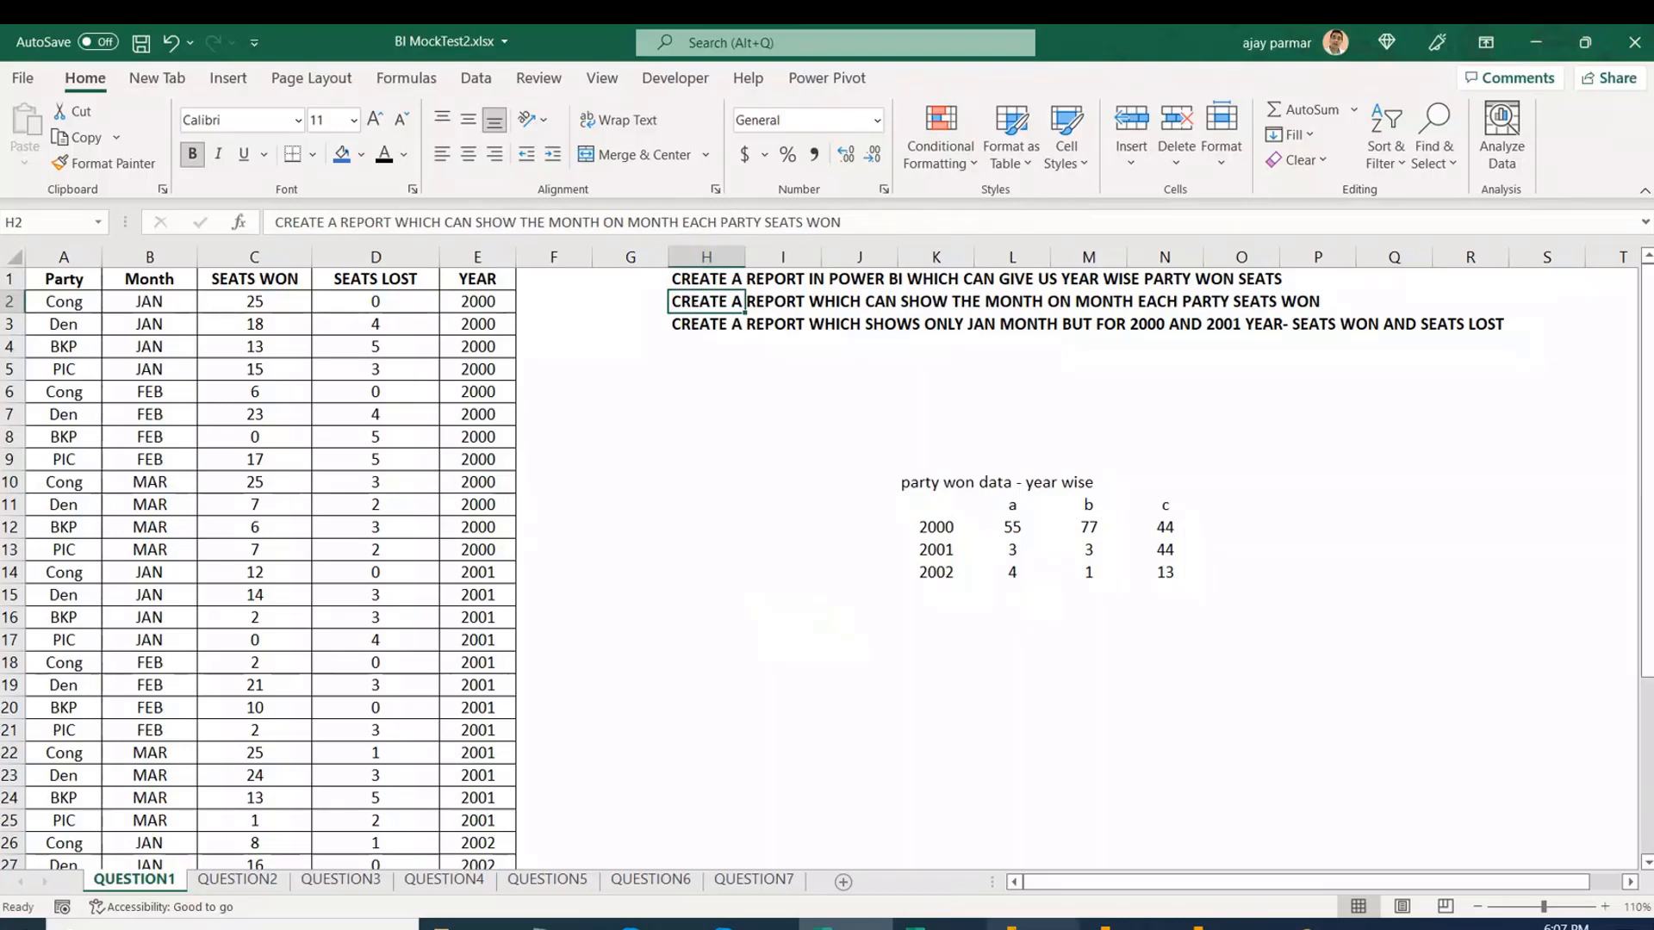
pyautogui.click(866, 857)
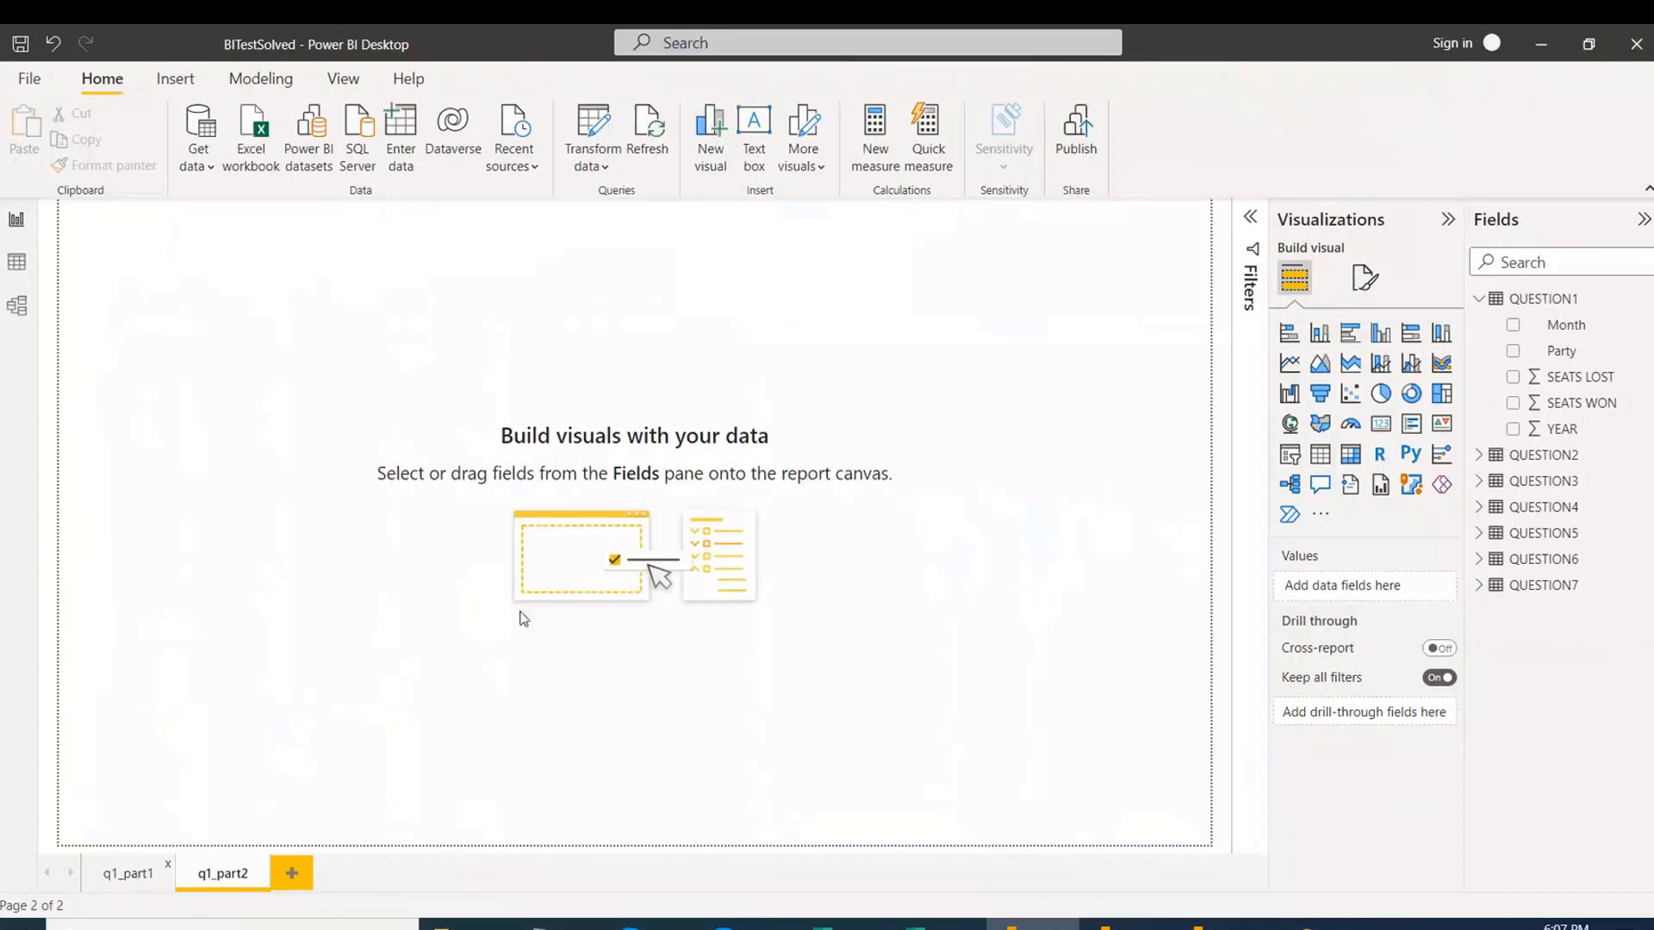
# On page q1_part1, narrow the SEATS WON chart to roughly the left half and place a copy of it on the right half.
pyautogui.moveTo(742, 365); pyautogui.dragTo(558, 376)
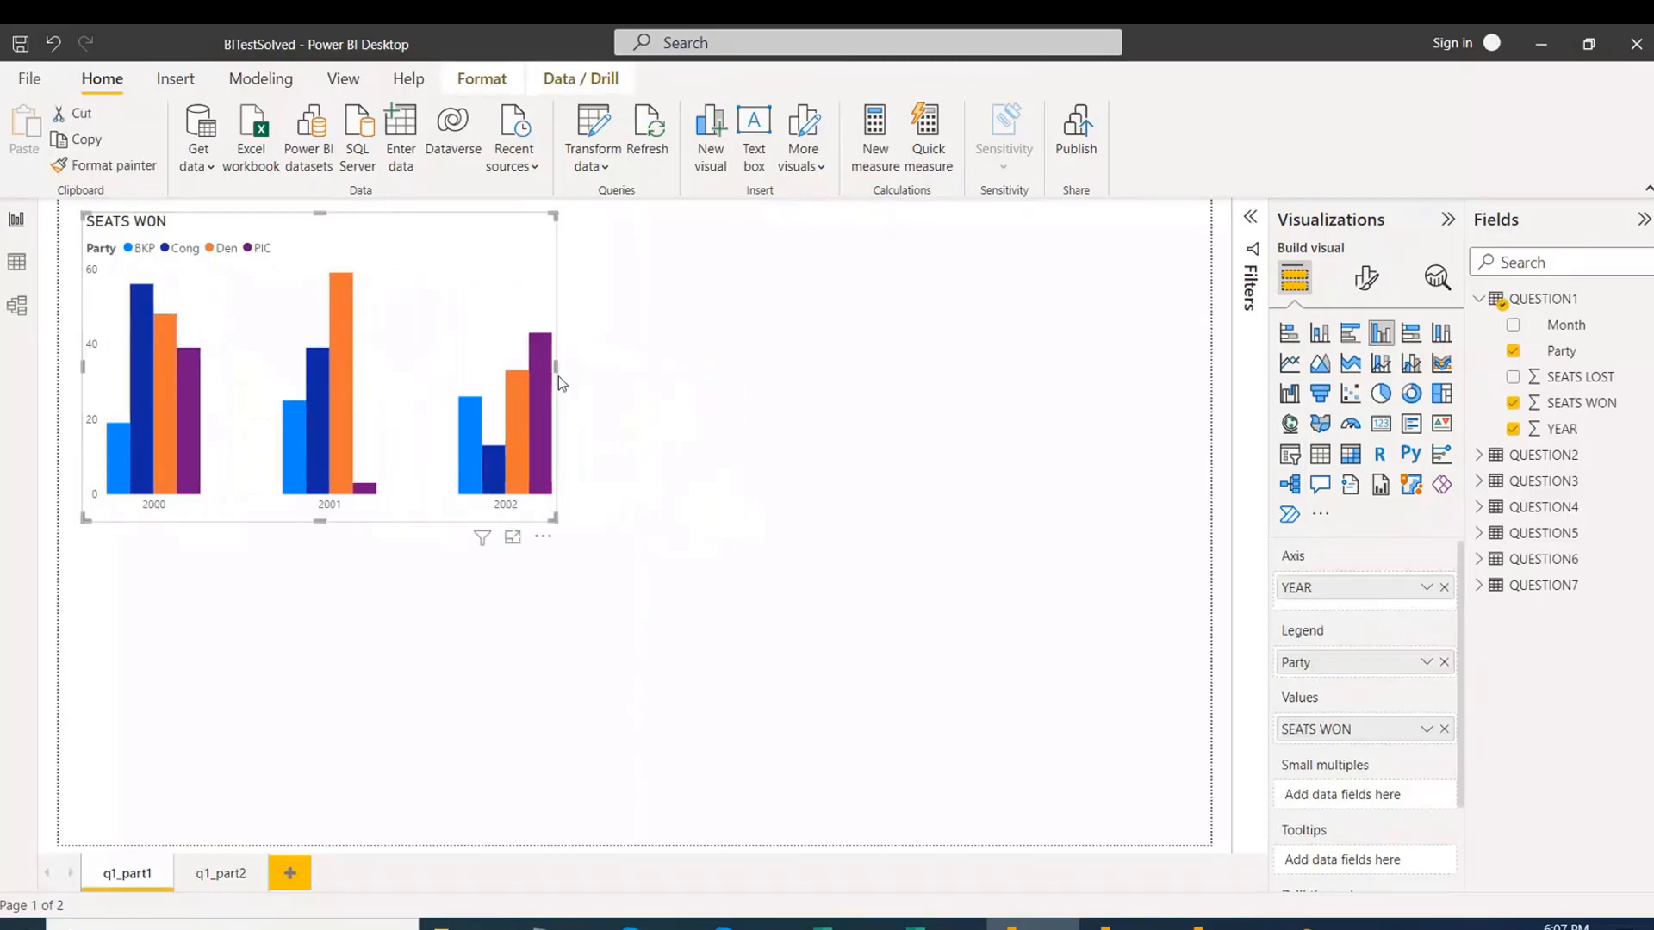
pyautogui.hotkey('ctrl', 'c')
pyautogui.hotkey('ctrl', 'v')
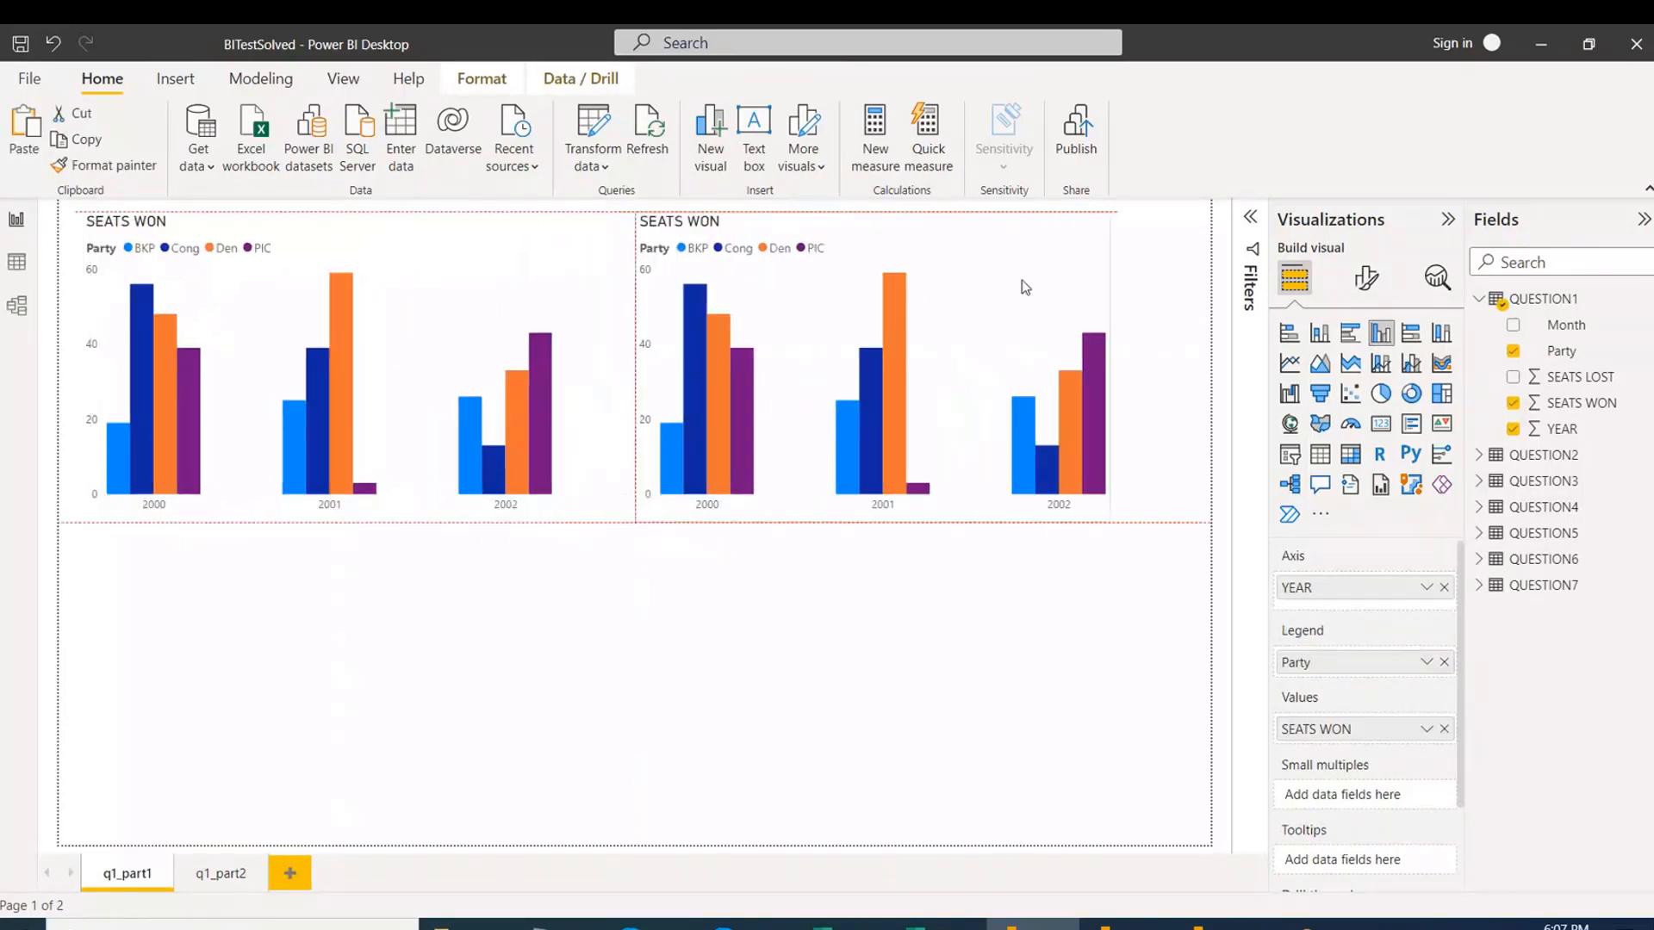
pyautogui.moveTo(1059, 287); pyautogui.dragTo(1073, 287)
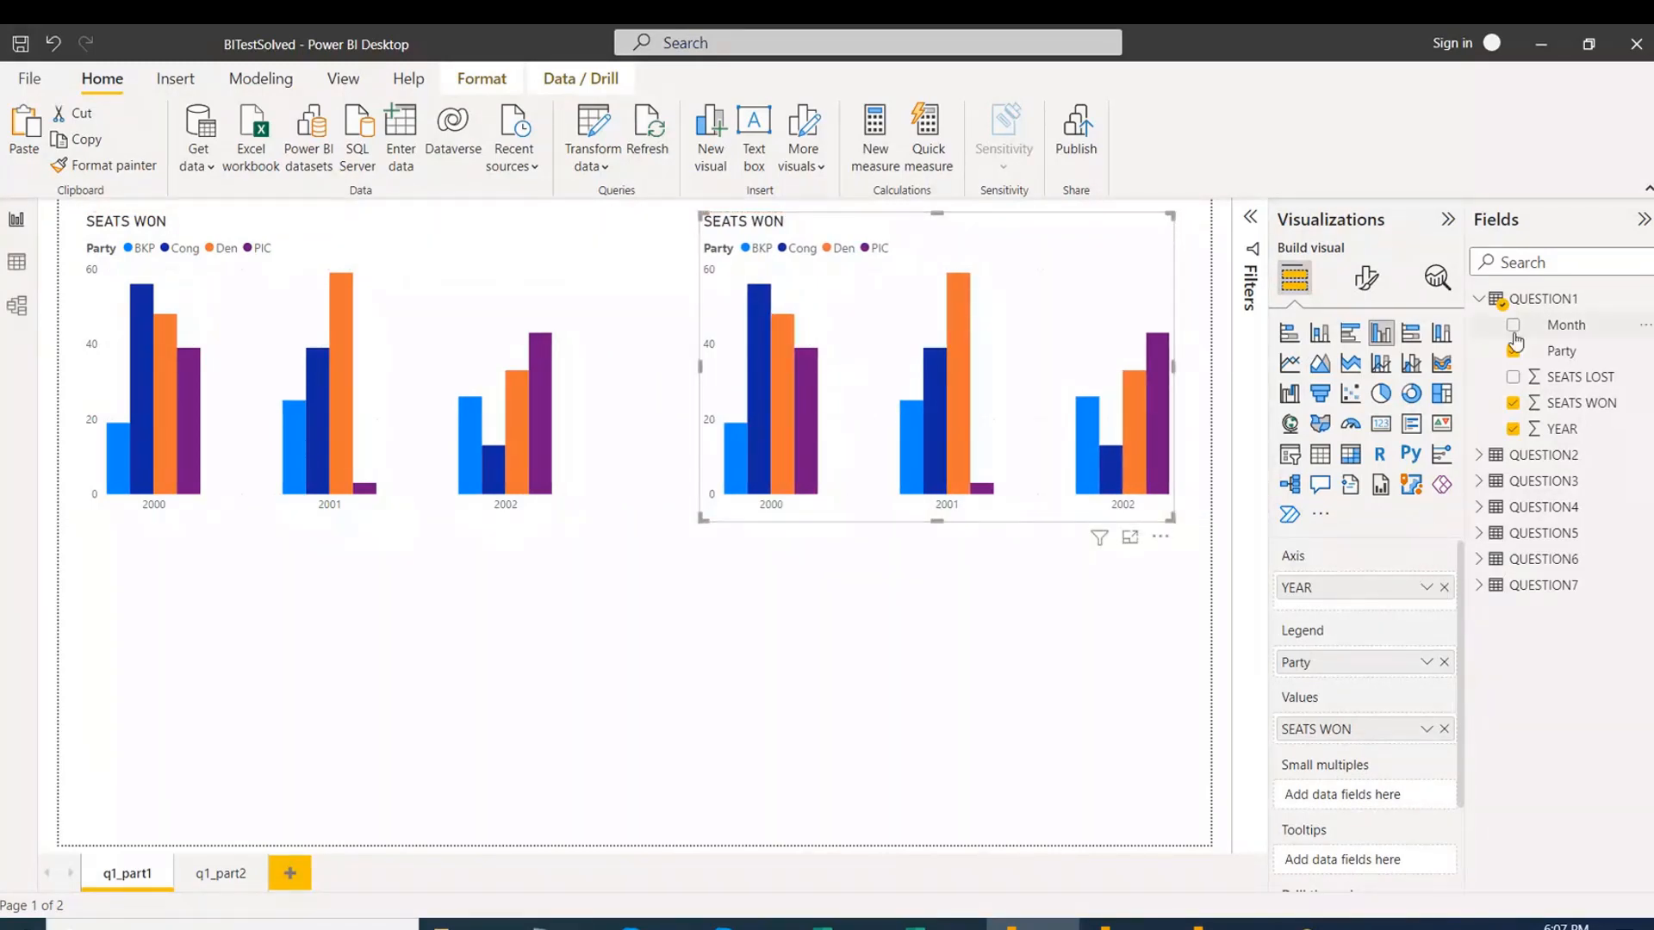
# Replace YEAR with Month on the copied SEATS WON chart's axis and move the chart to the lower-right corner of the page.
pyautogui.moveTo(1563, 331); pyautogui.dragTo(1340, 603)
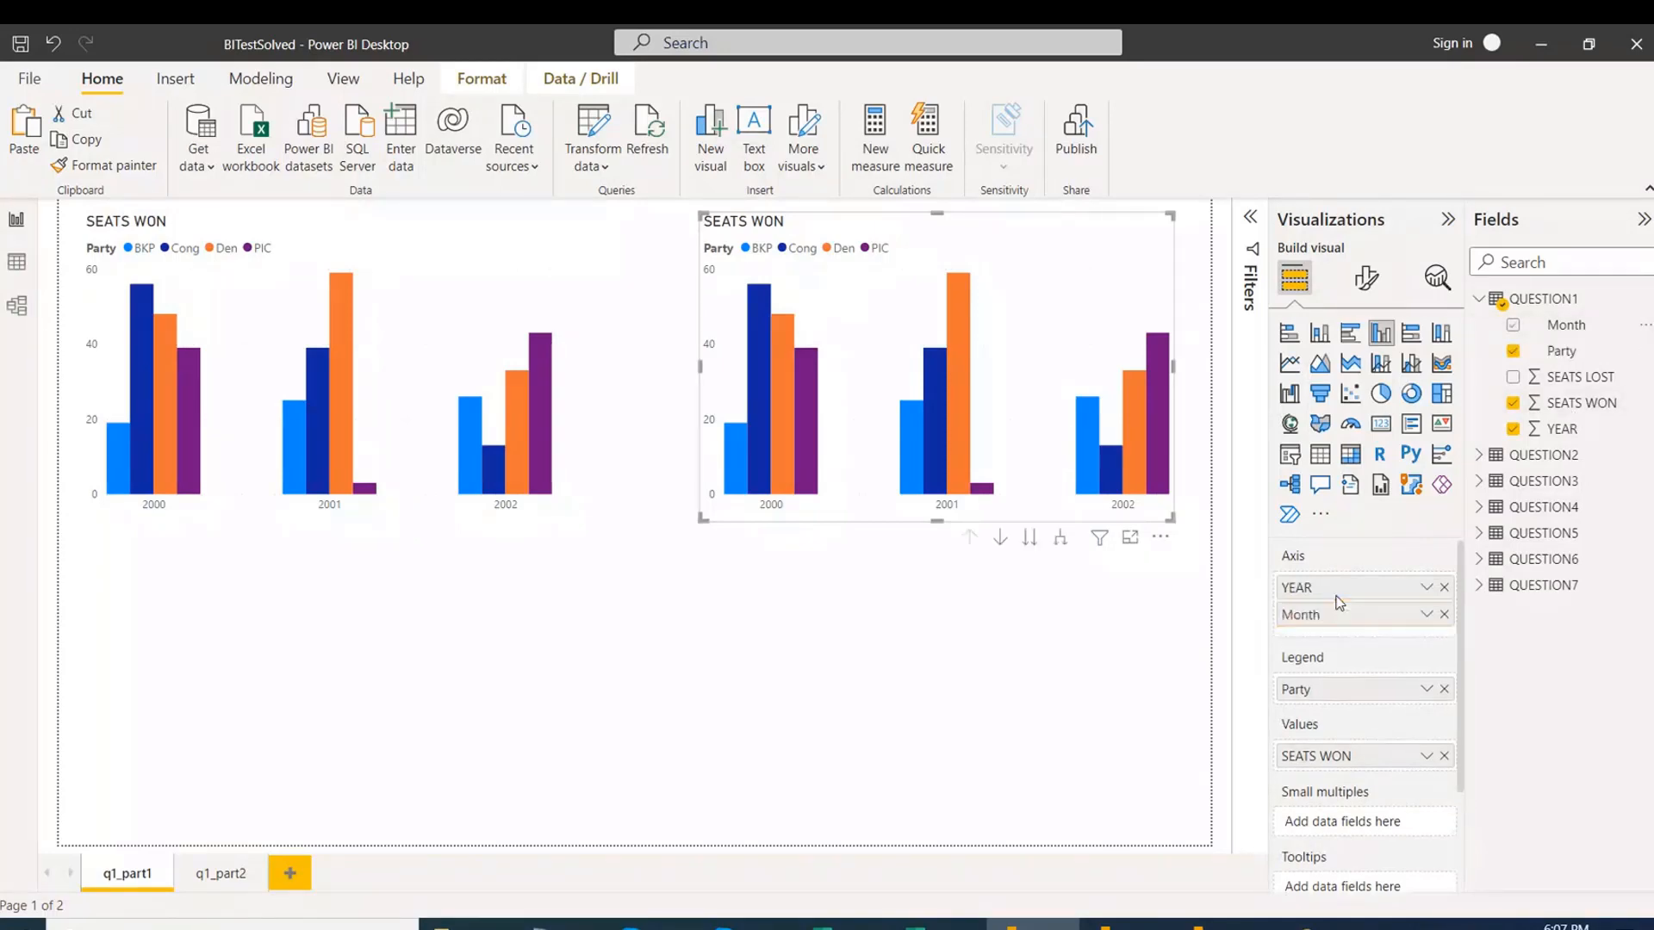
pyautogui.click(1443, 589)
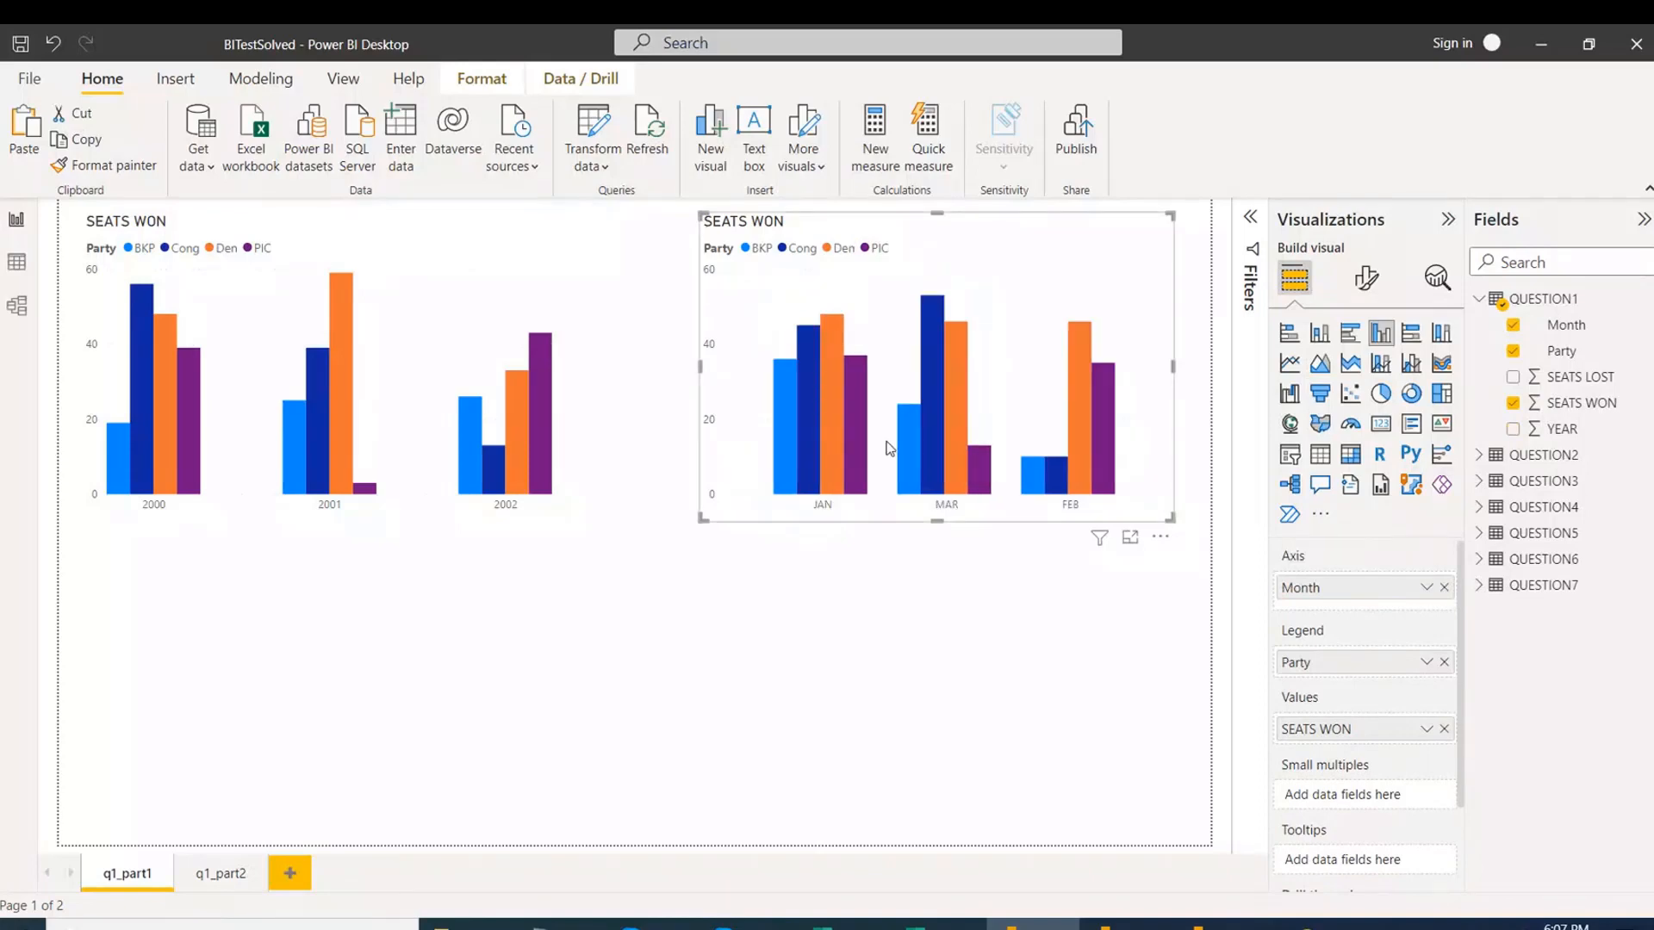
pyautogui.moveTo(1033, 240); pyautogui.dragTo(1070, 546)
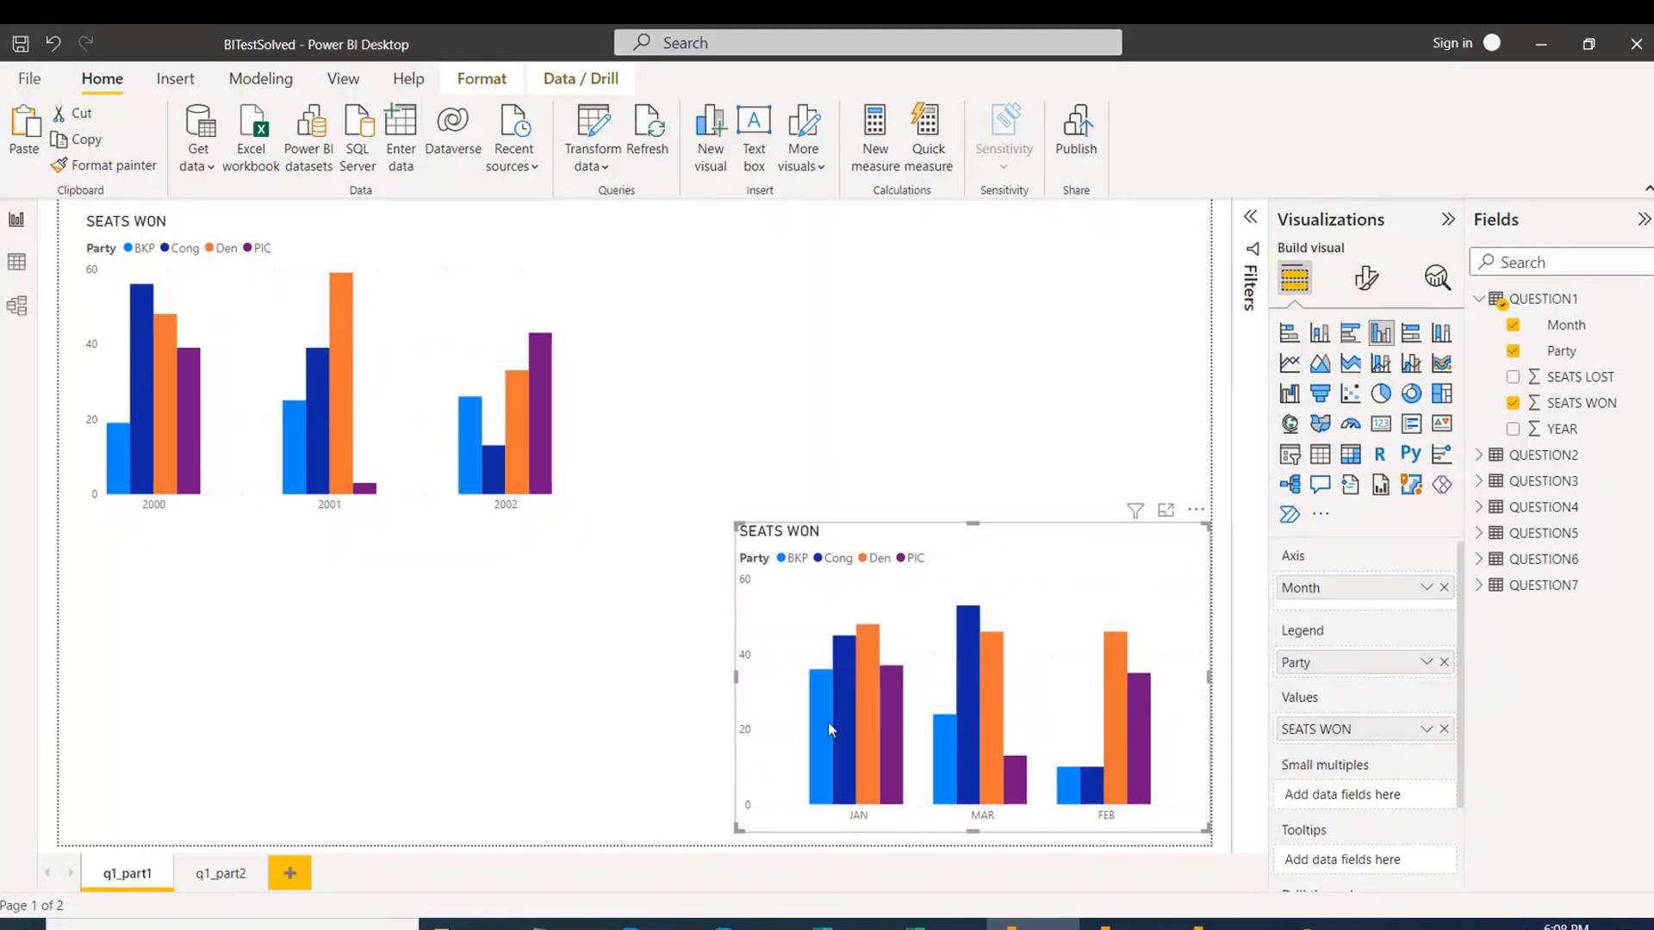
pyautogui.moveTo(827, 730)
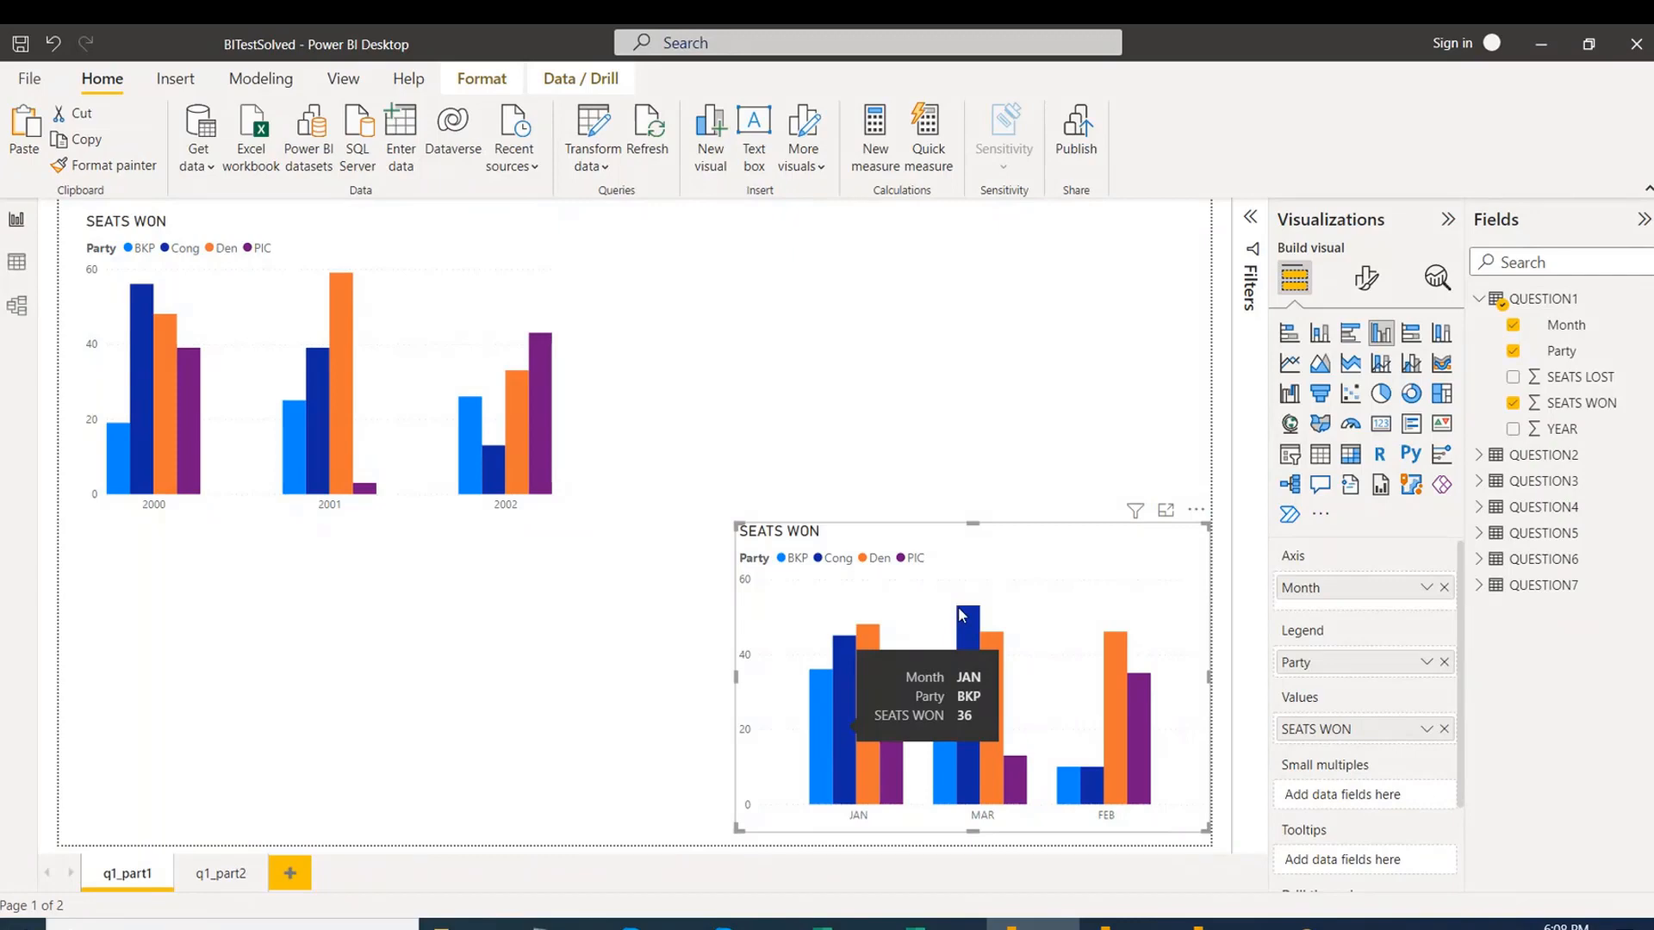
# Add an empty slicer, shrink it to a small box and place it in the empty area above the monthly chart.
pyautogui.click(947, 482)
pyautogui.click(1289, 454)
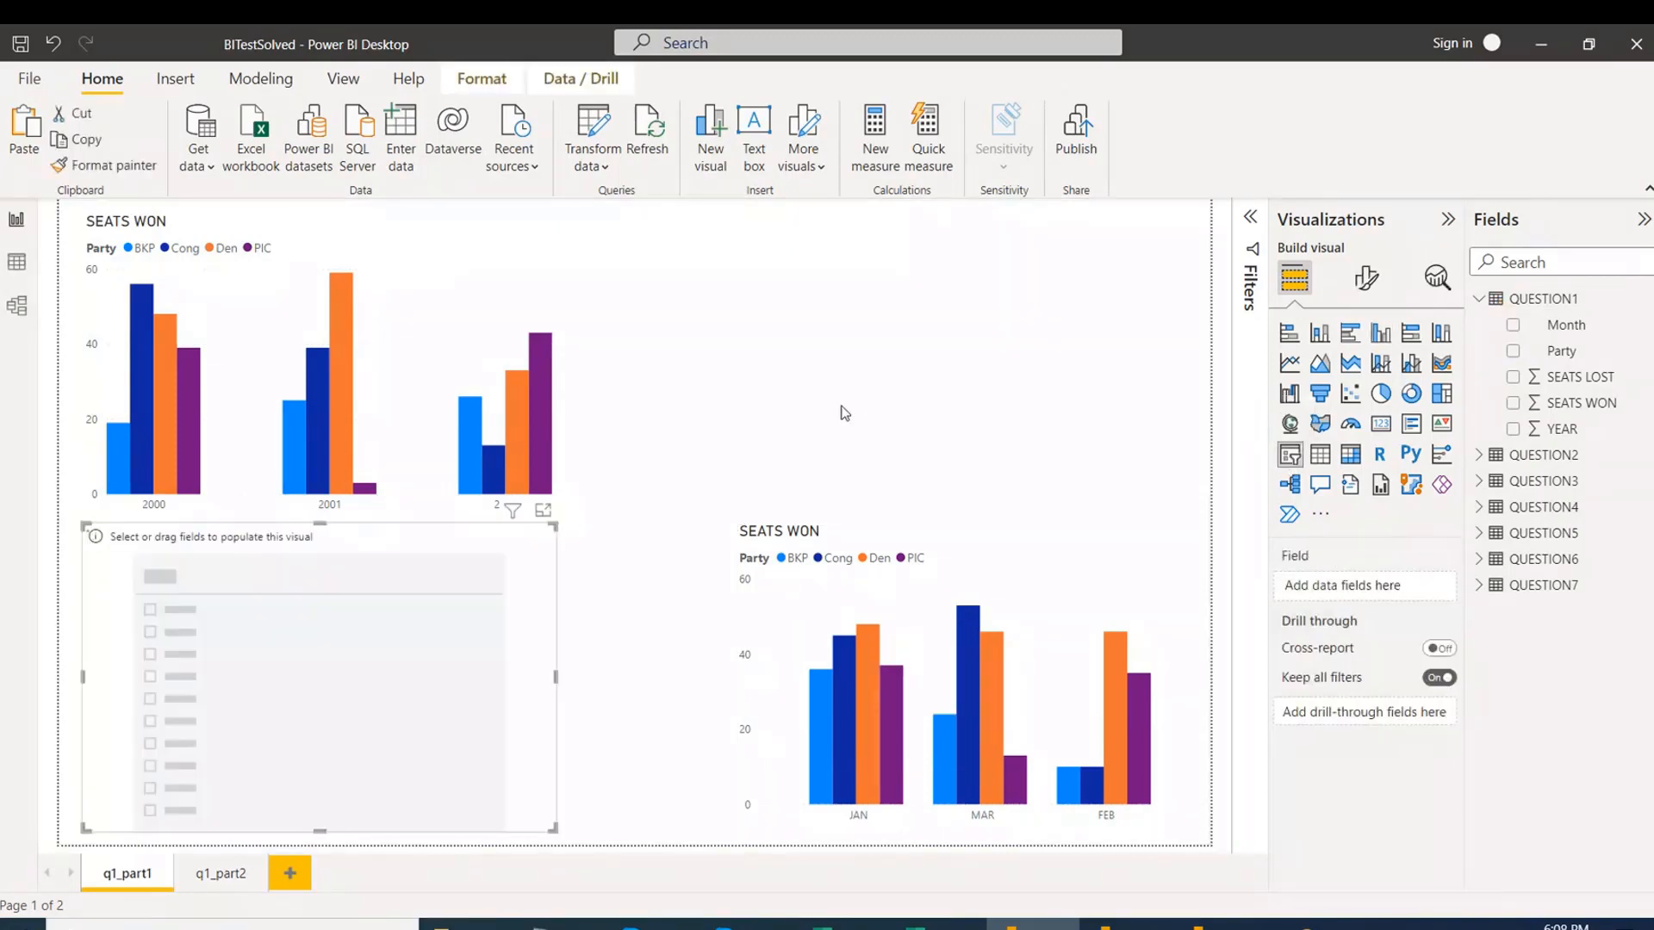
pyautogui.moveTo(413, 624); pyautogui.dragTo(1189, 284)
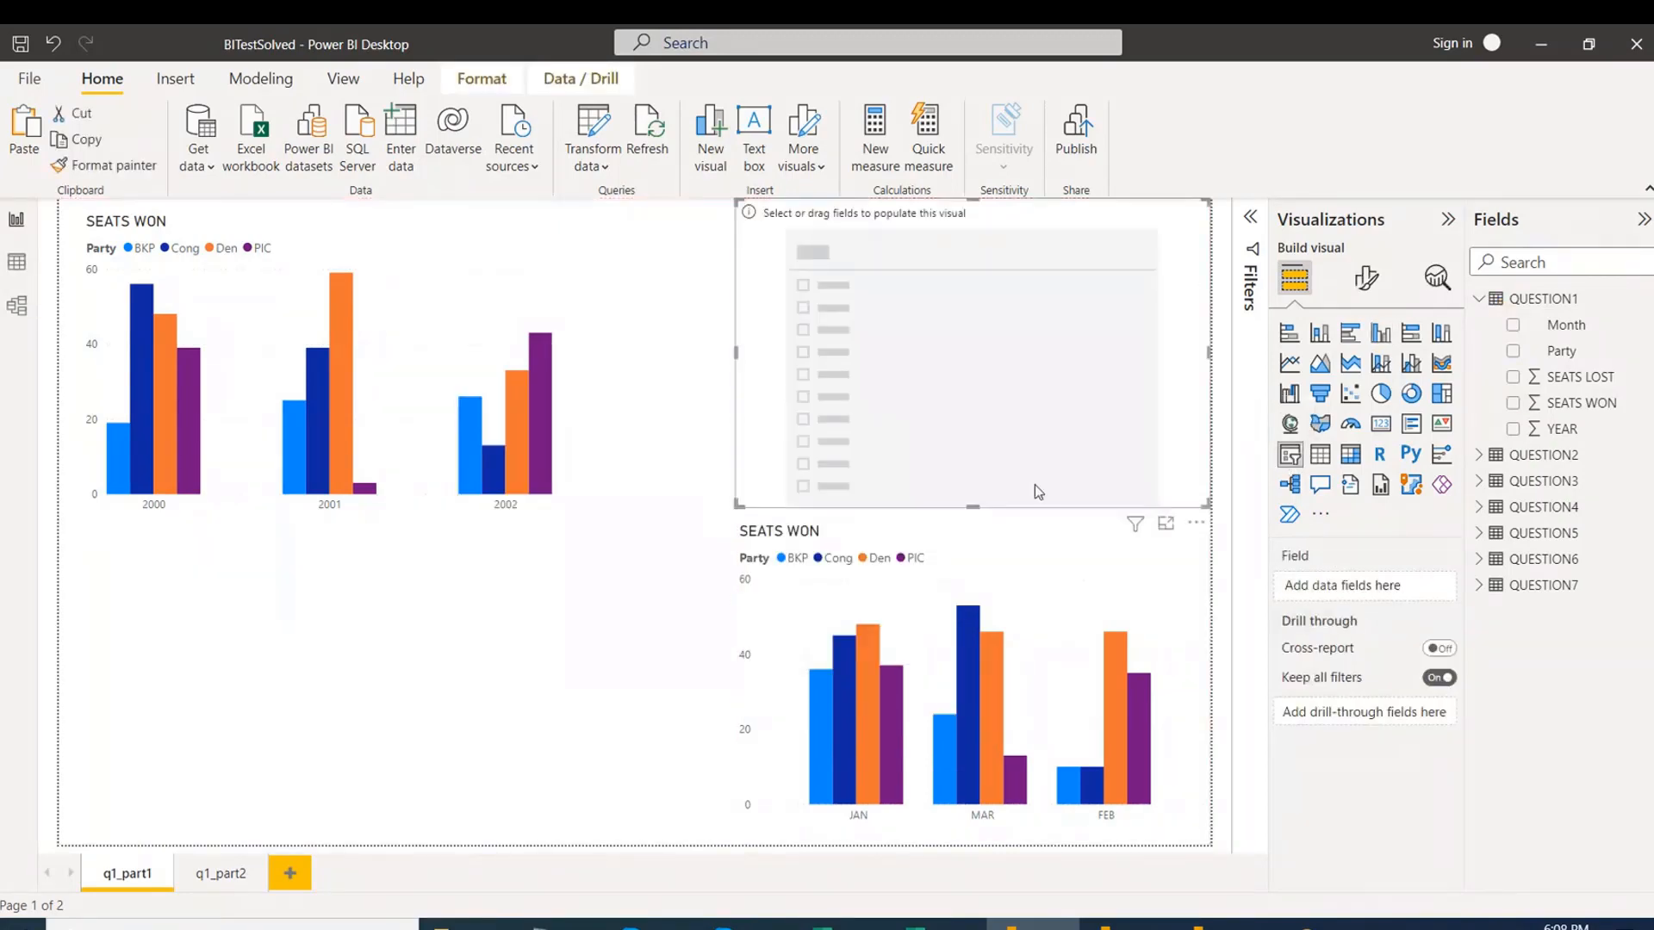
pyautogui.moveTo(971, 510); pyautogui.dragTo(973, 396)
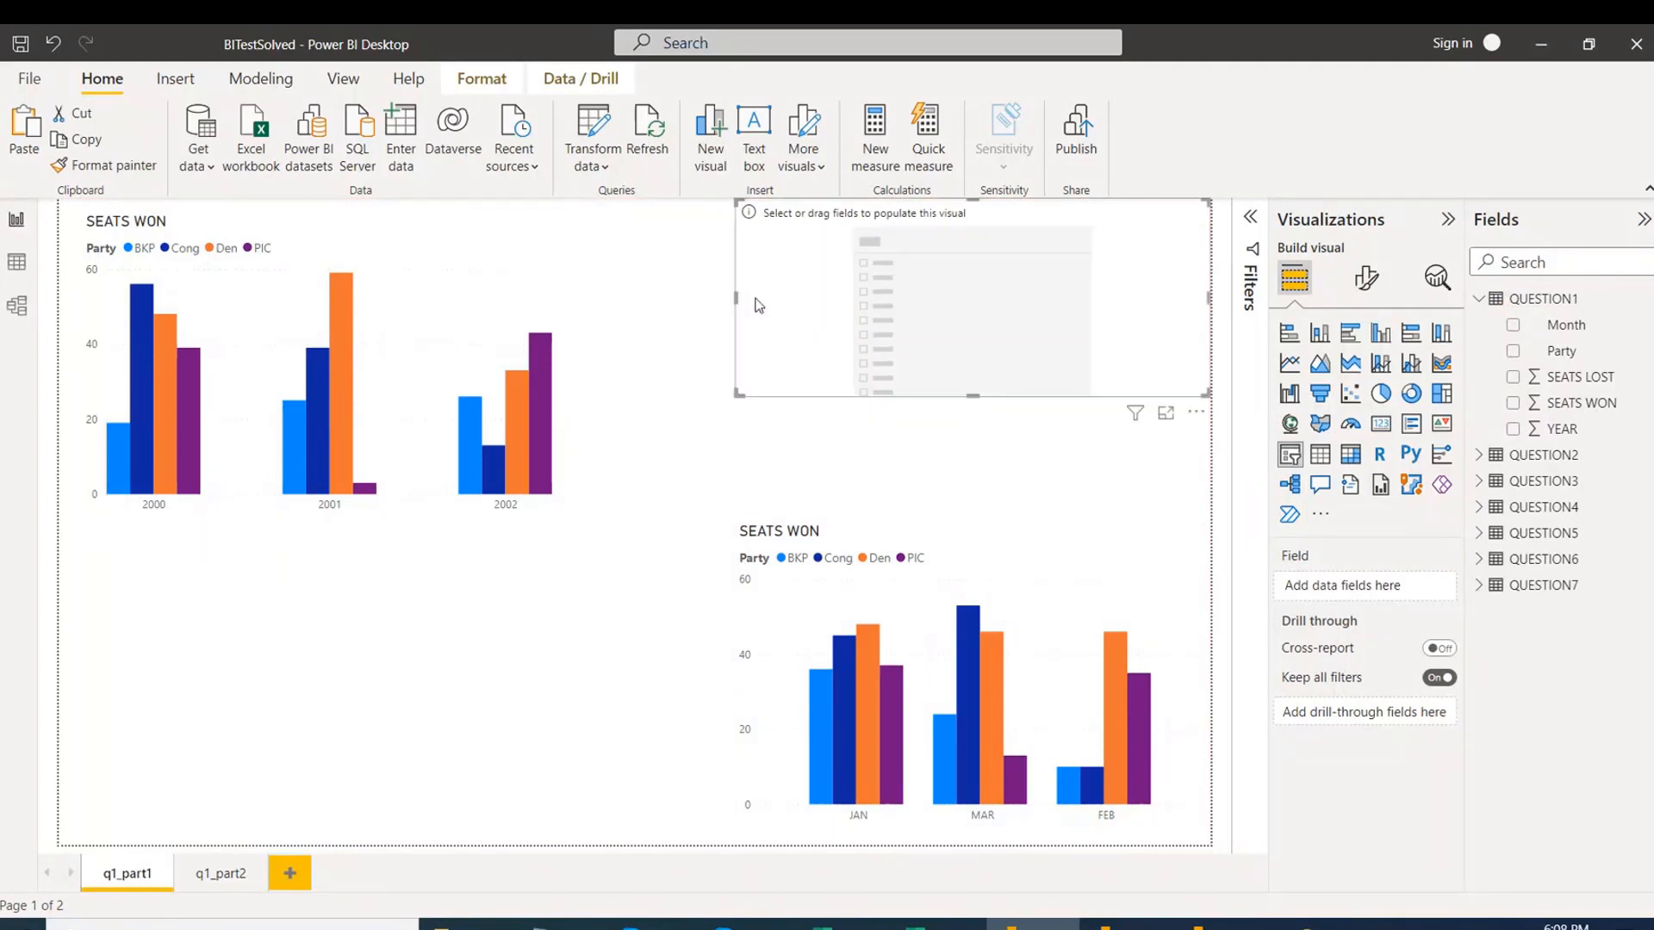
pyautogui.moveTo(736, 298); pyautogui.dragTo(1021, 298)
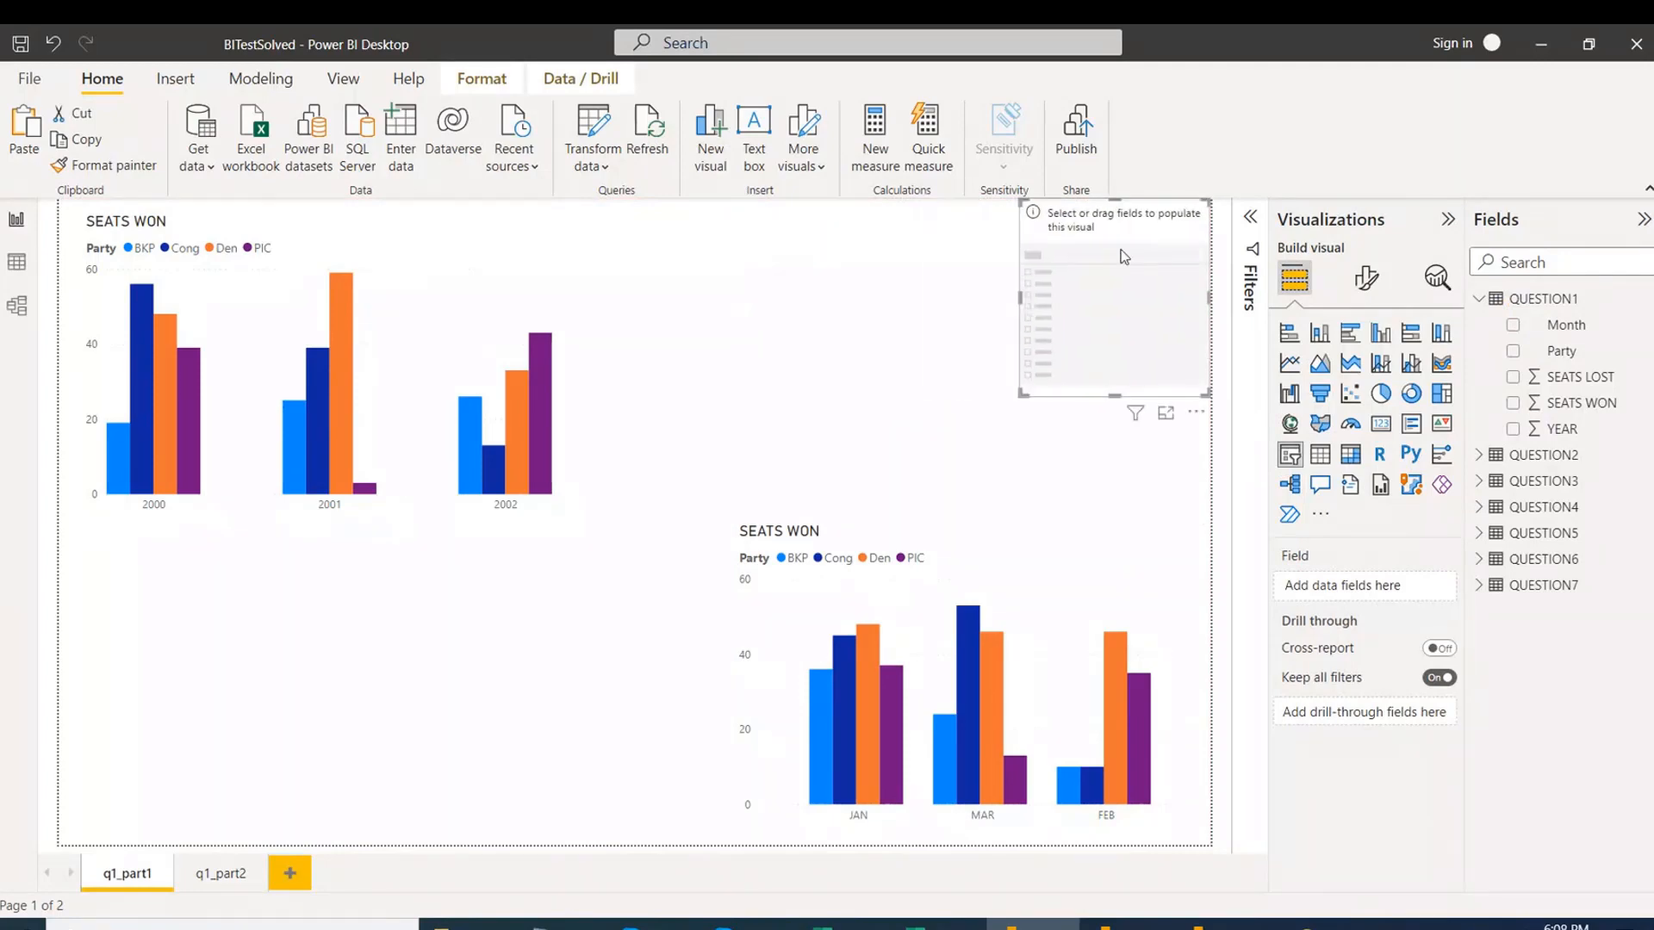
pyautogui.moveTo(1120, 252); pyautogui.dragTo(1122, 302)
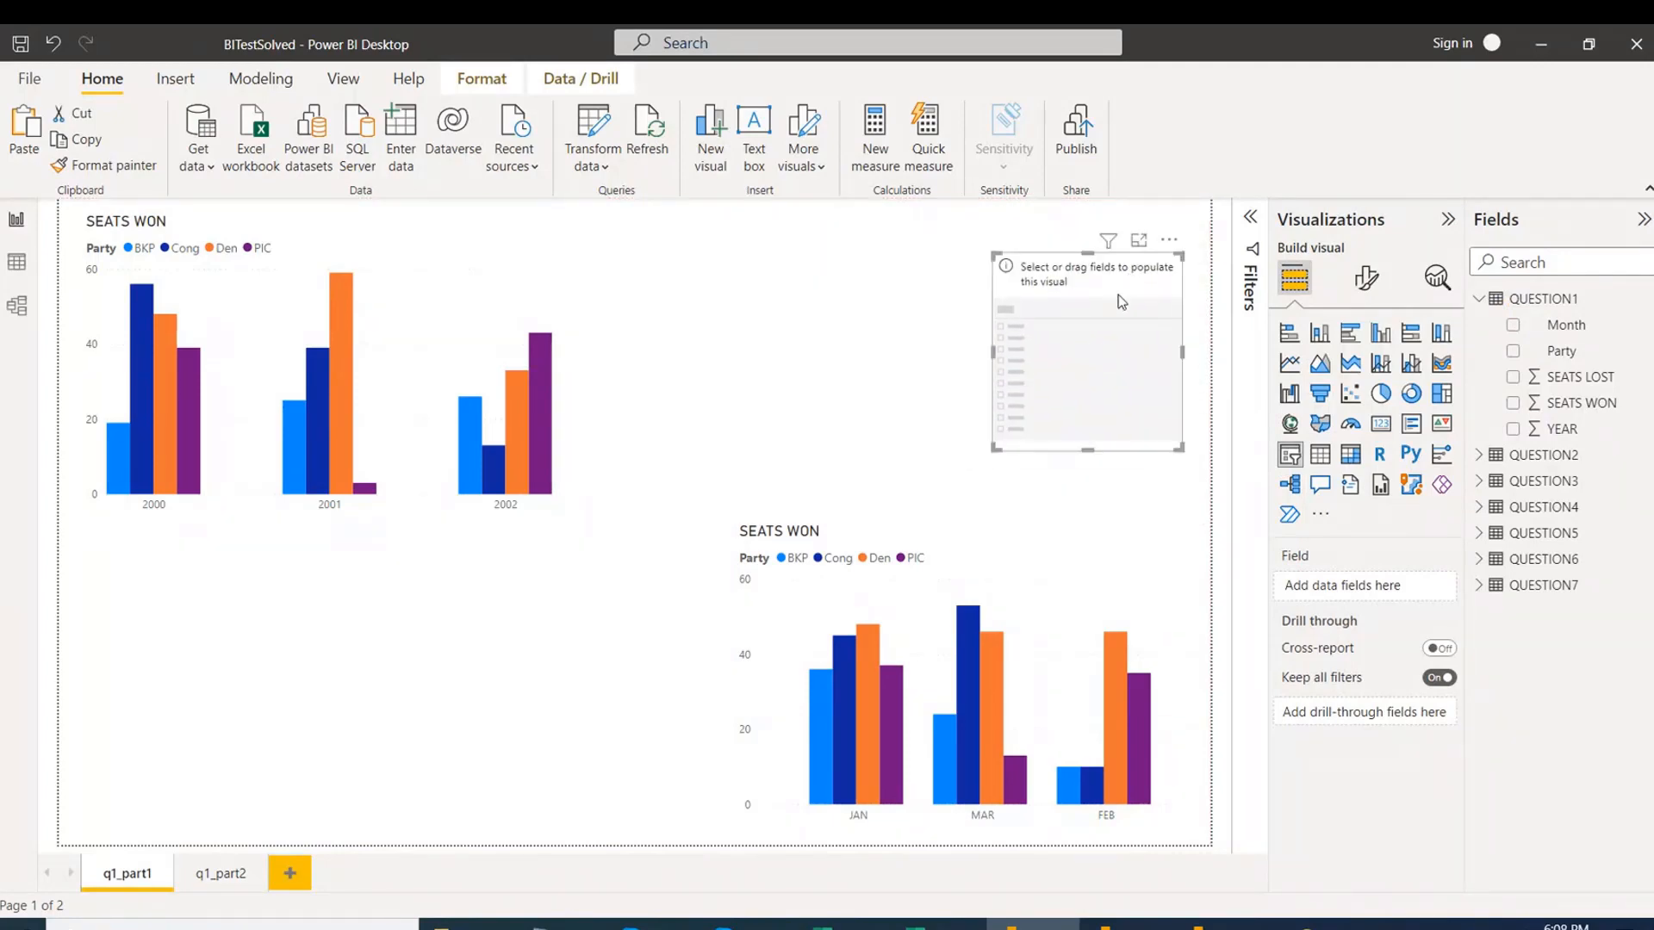
# Put the YEAR field in the slicer, display it as a list, and shorten and place it just above the monthly chart.
pyautogui.moveTo(1560, 429); pyautogui.dragTo(1374, 585)
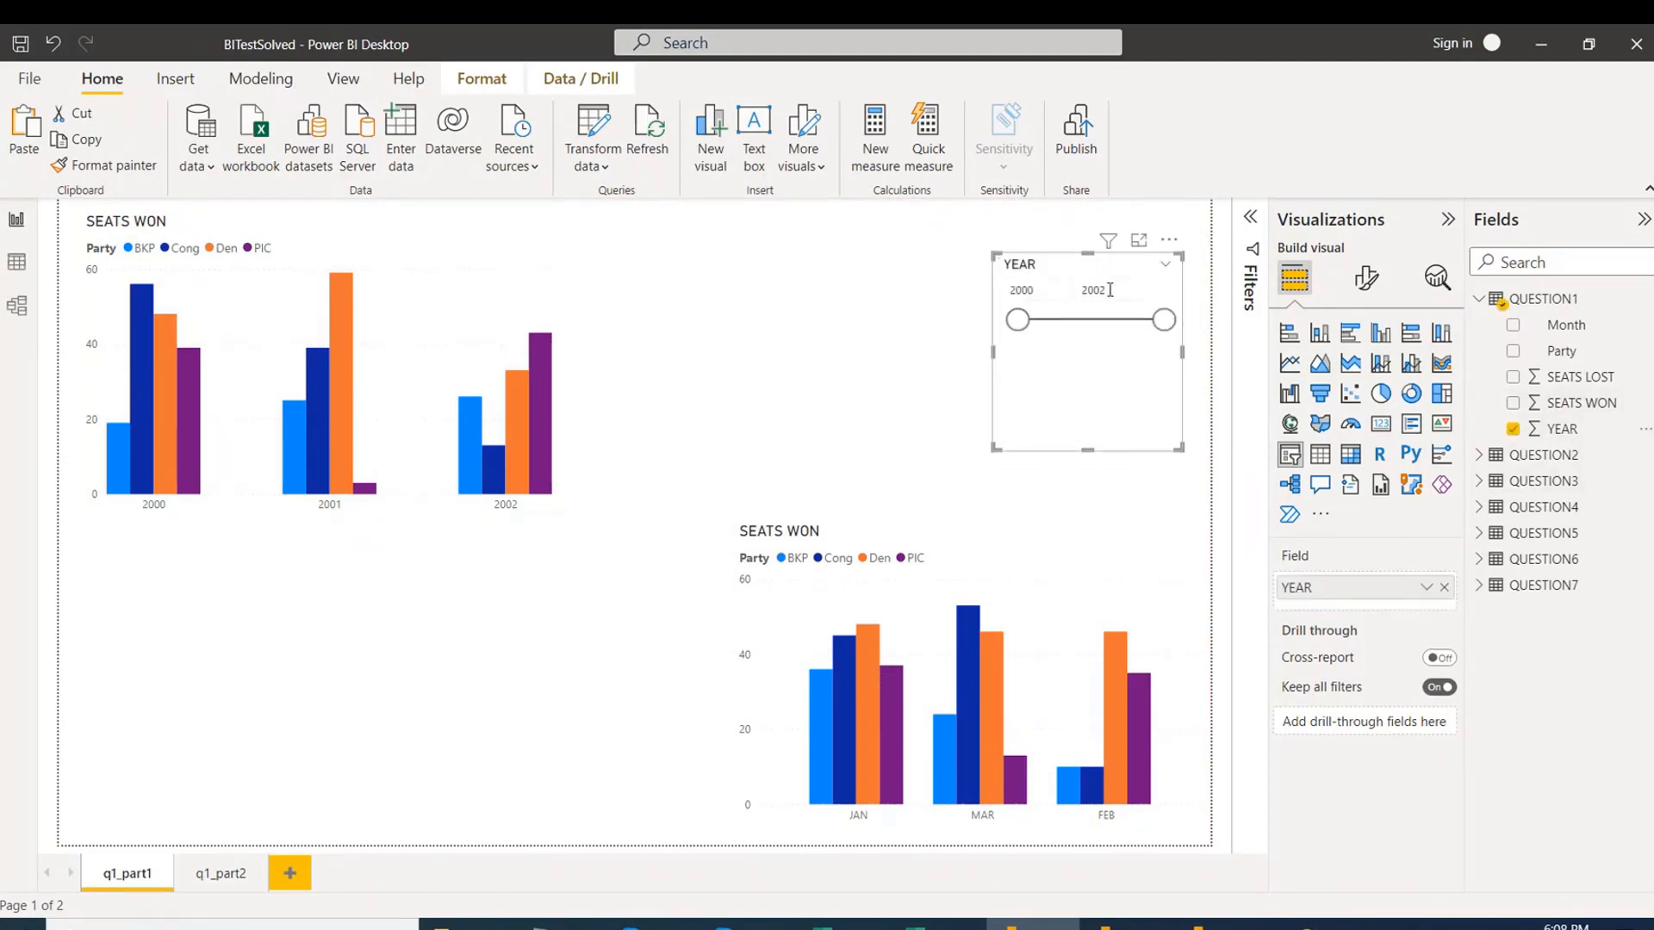
pyautogui.click(1165, 265)
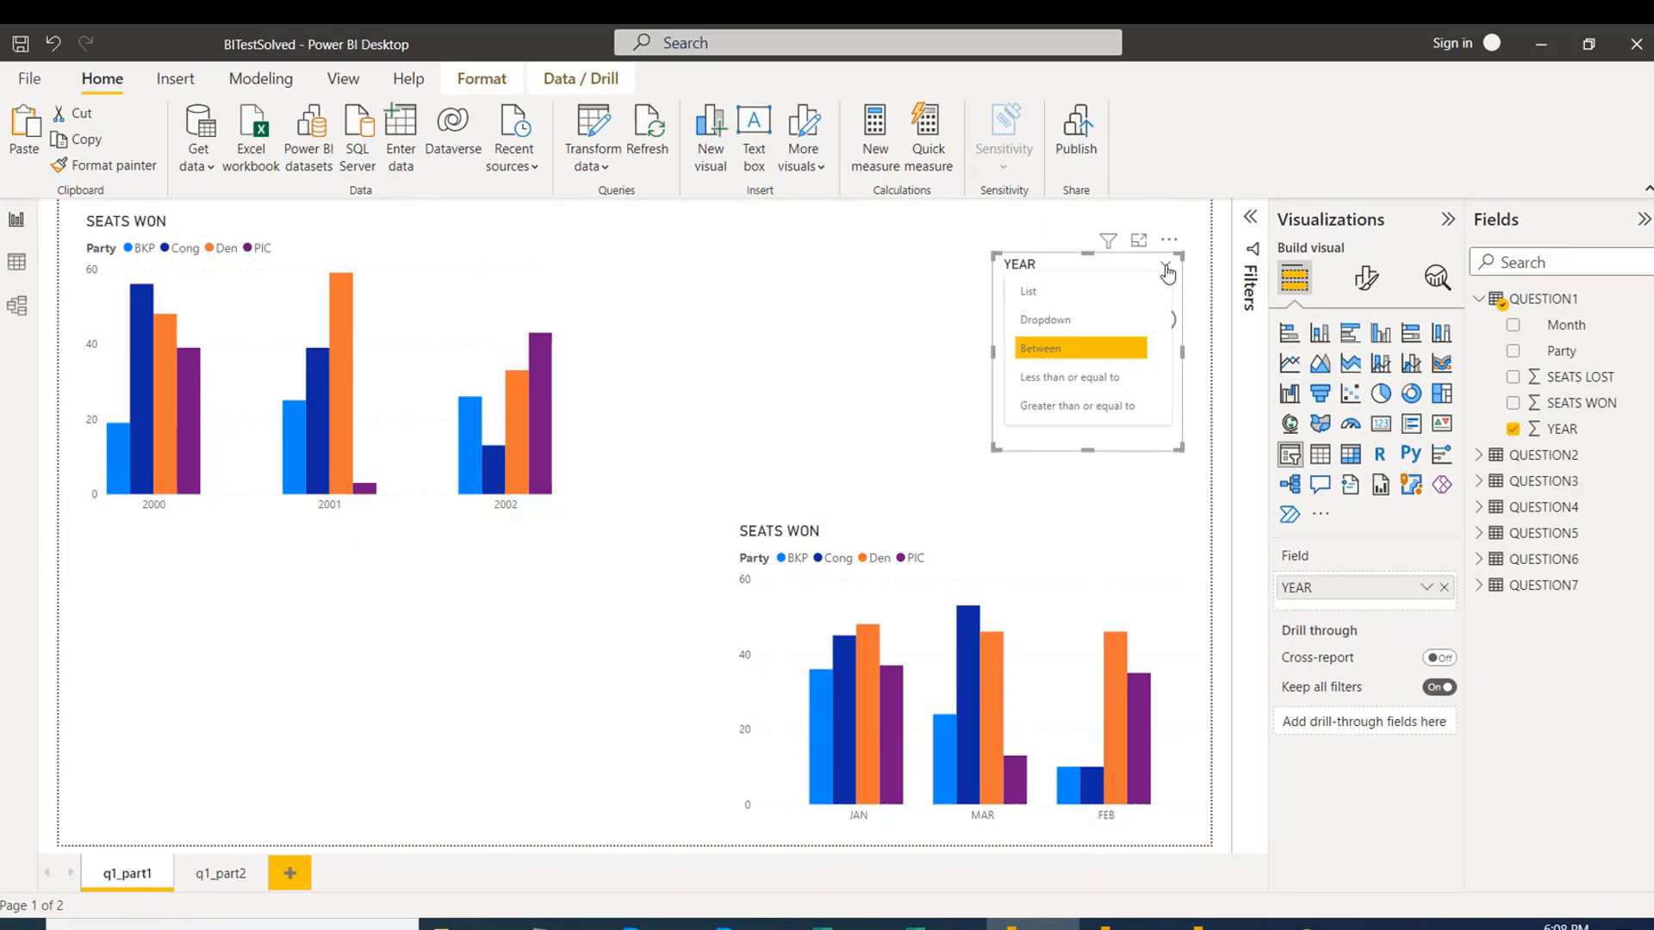
pyautogui.click(1166, 265)
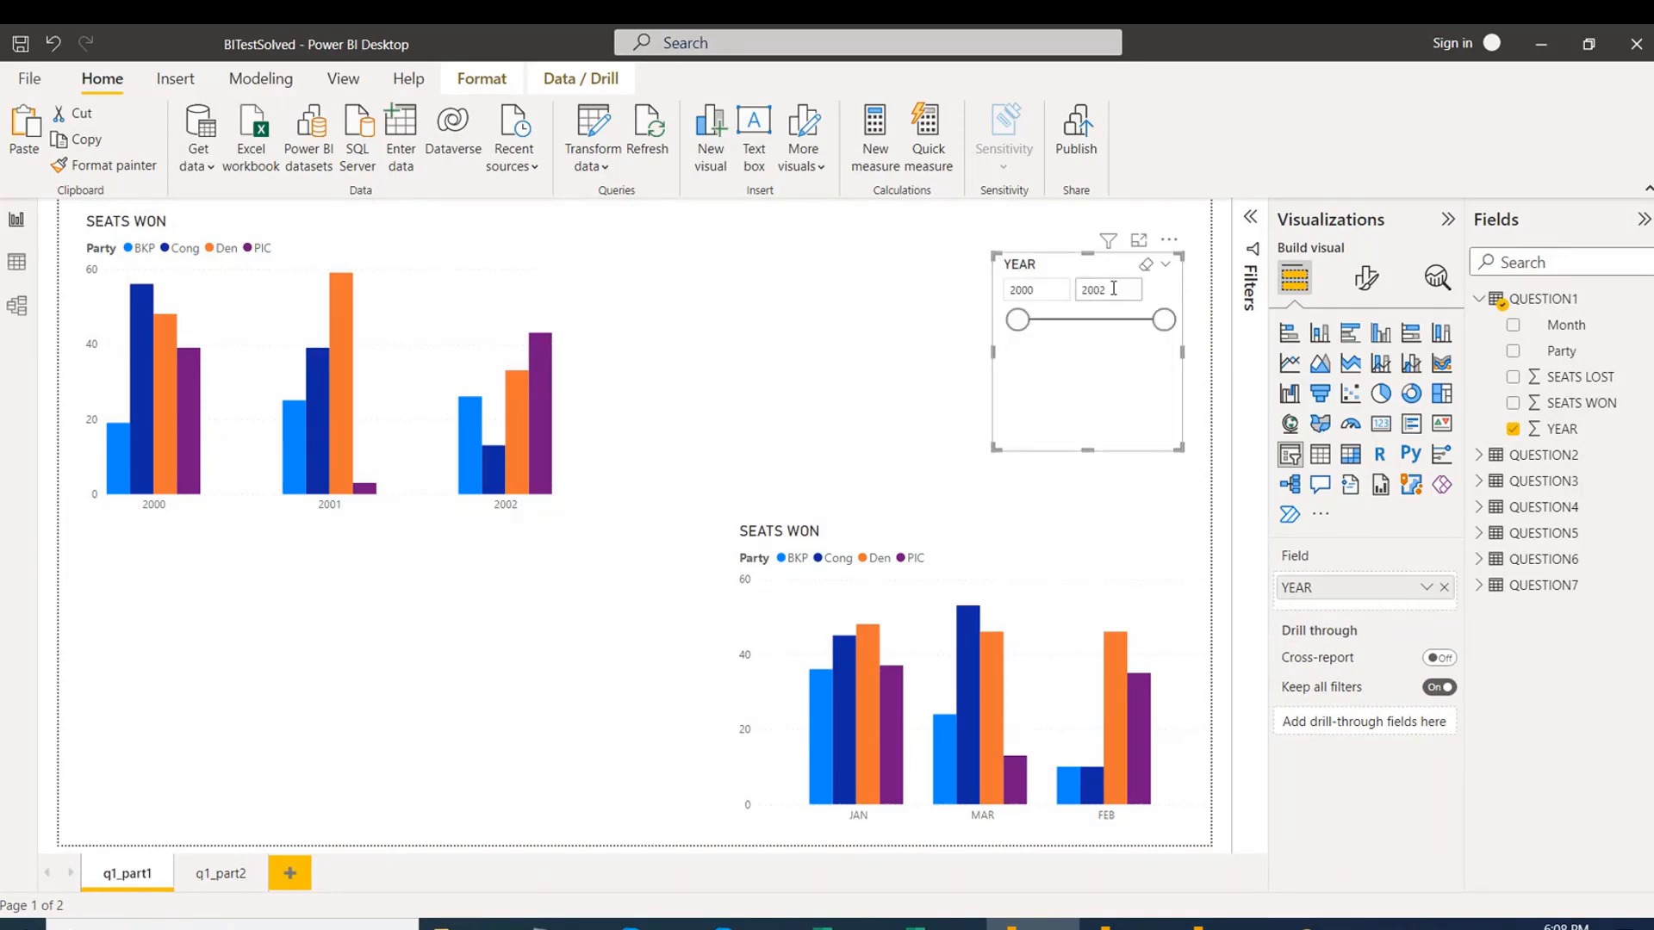
pyautogui.click(1166, 265)
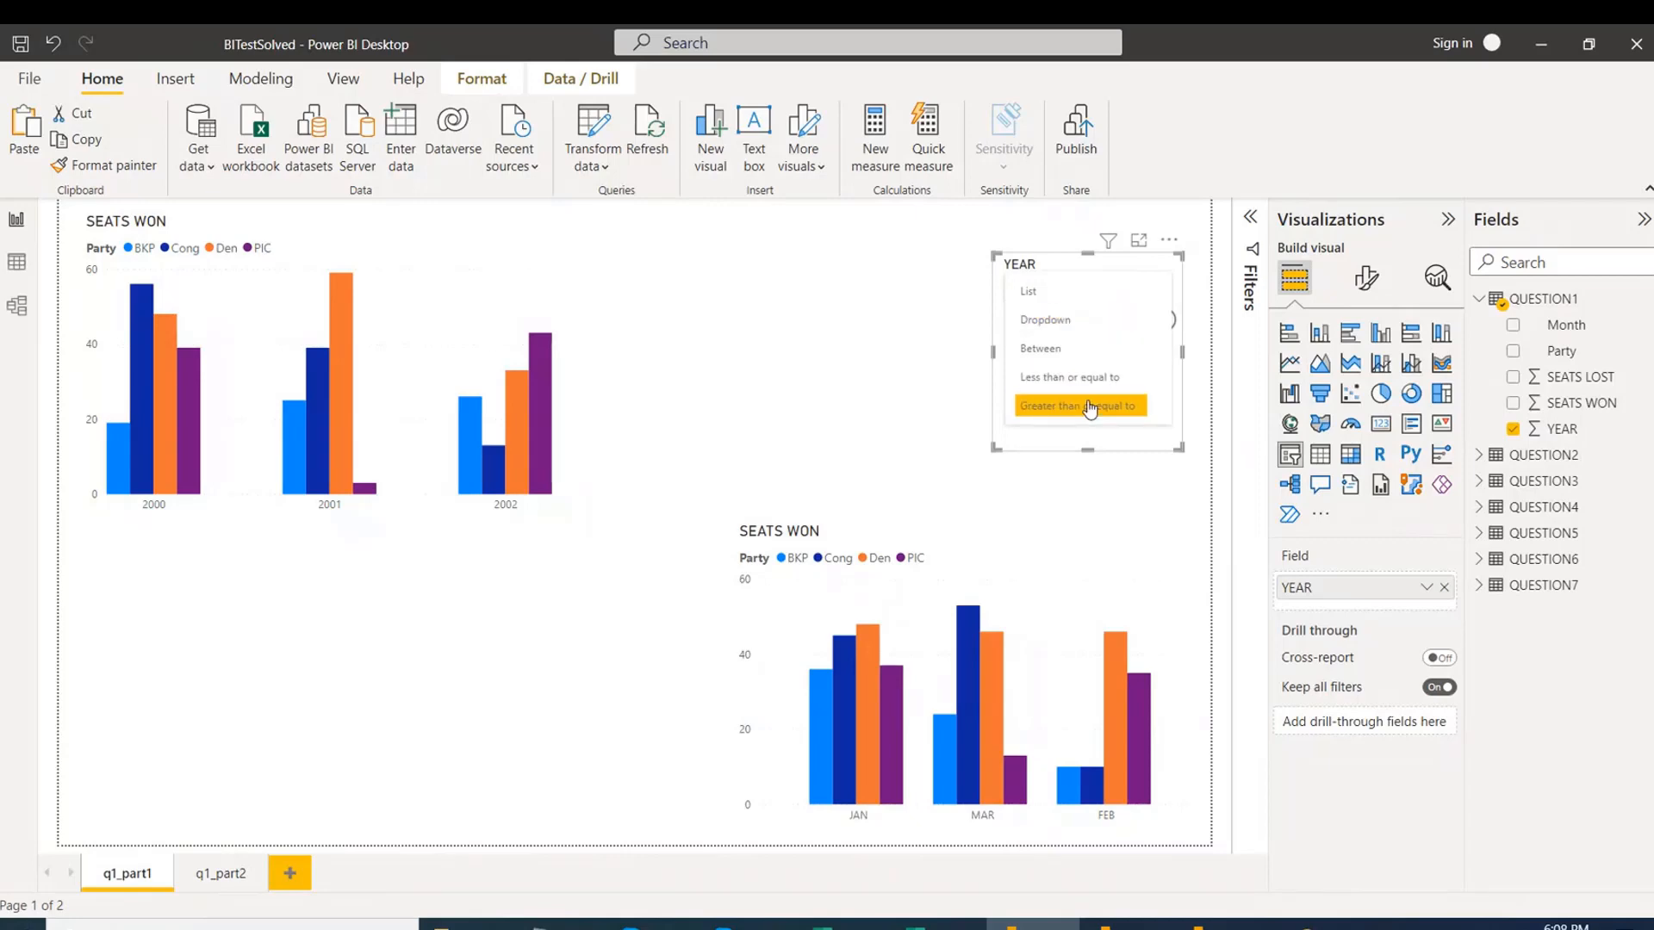
pyautogui.click(1052, 292)
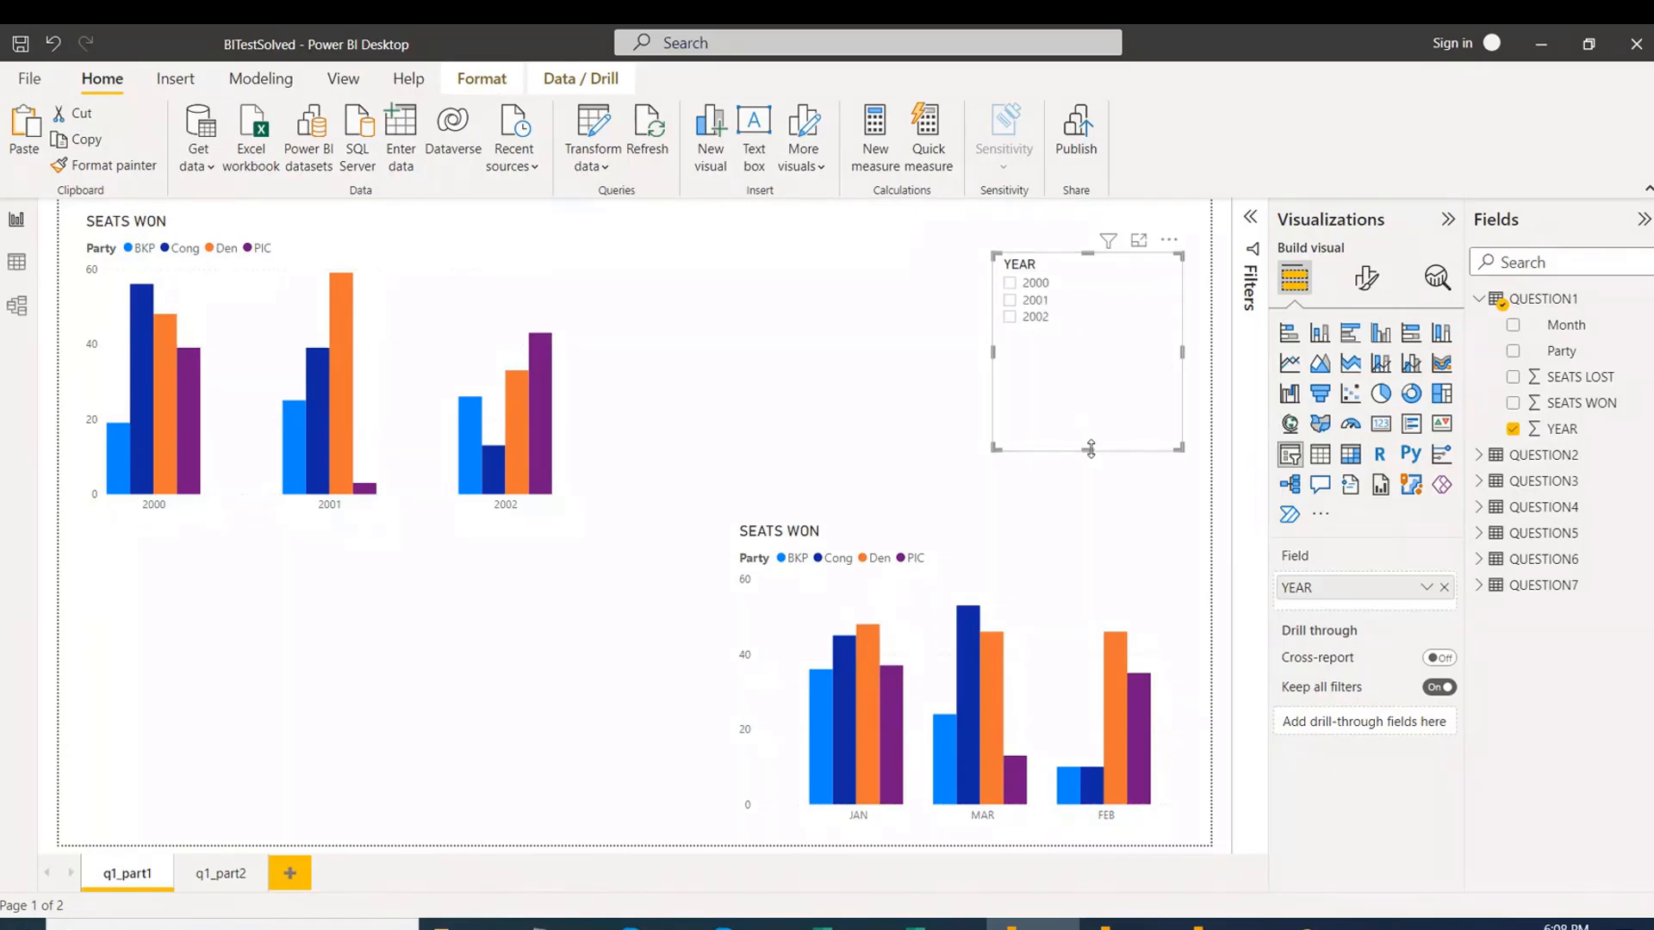
pyautogui.moveTo(1088, 450); pyautogui.dragTo(1137, 487)
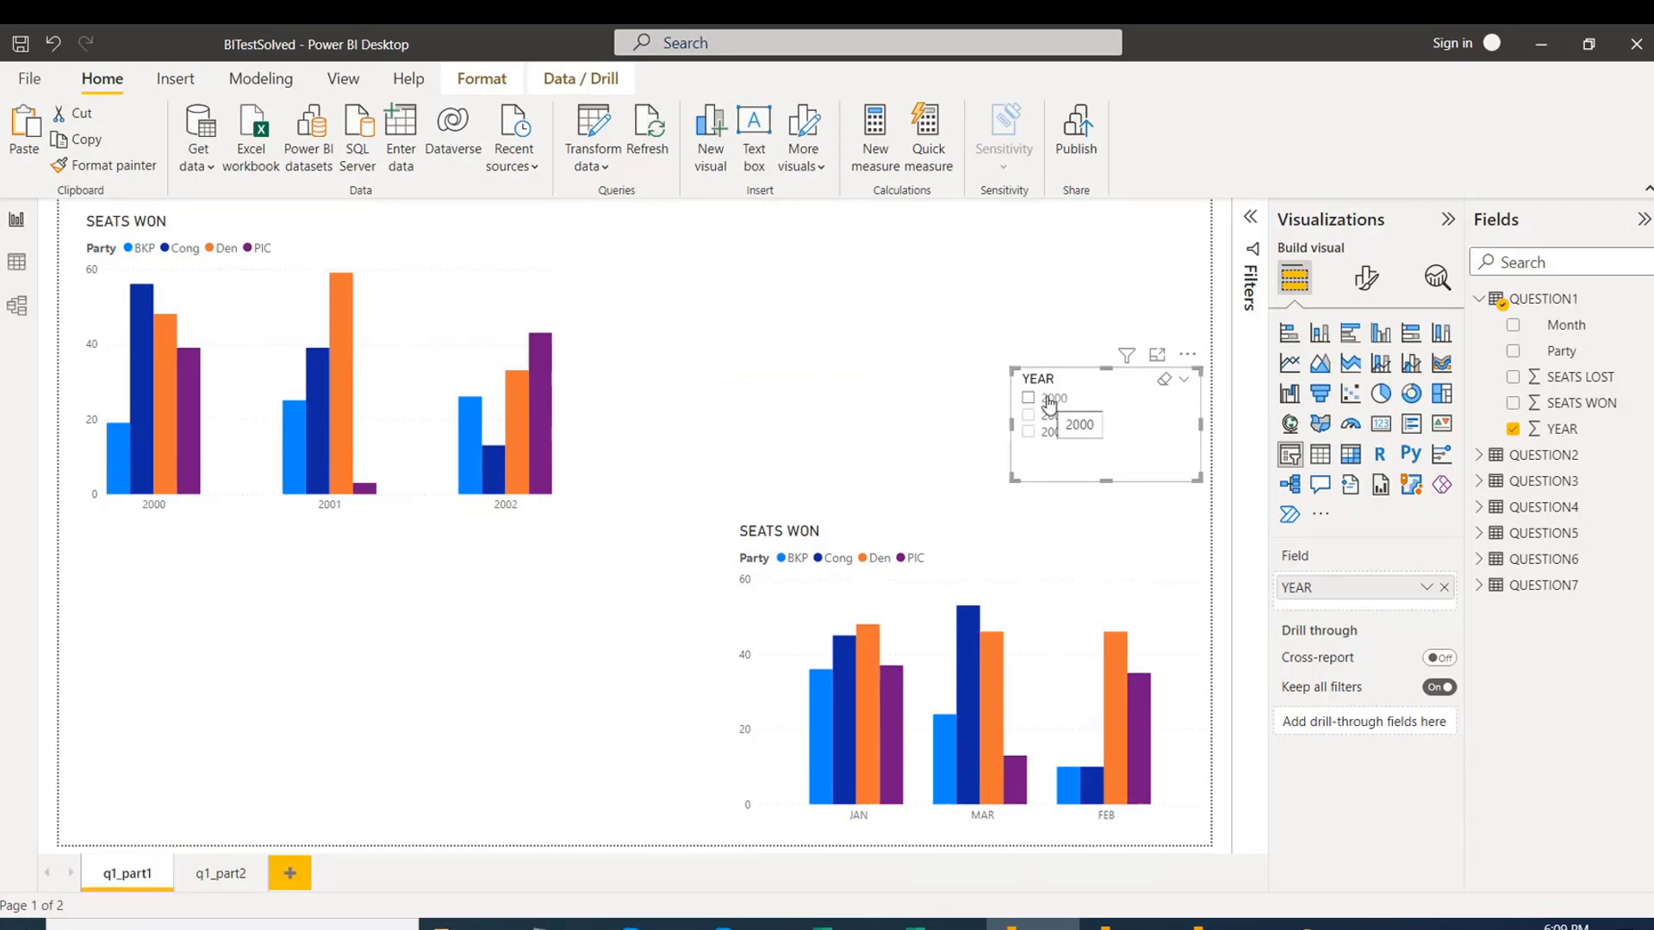
pyautogui.click(860, 284)
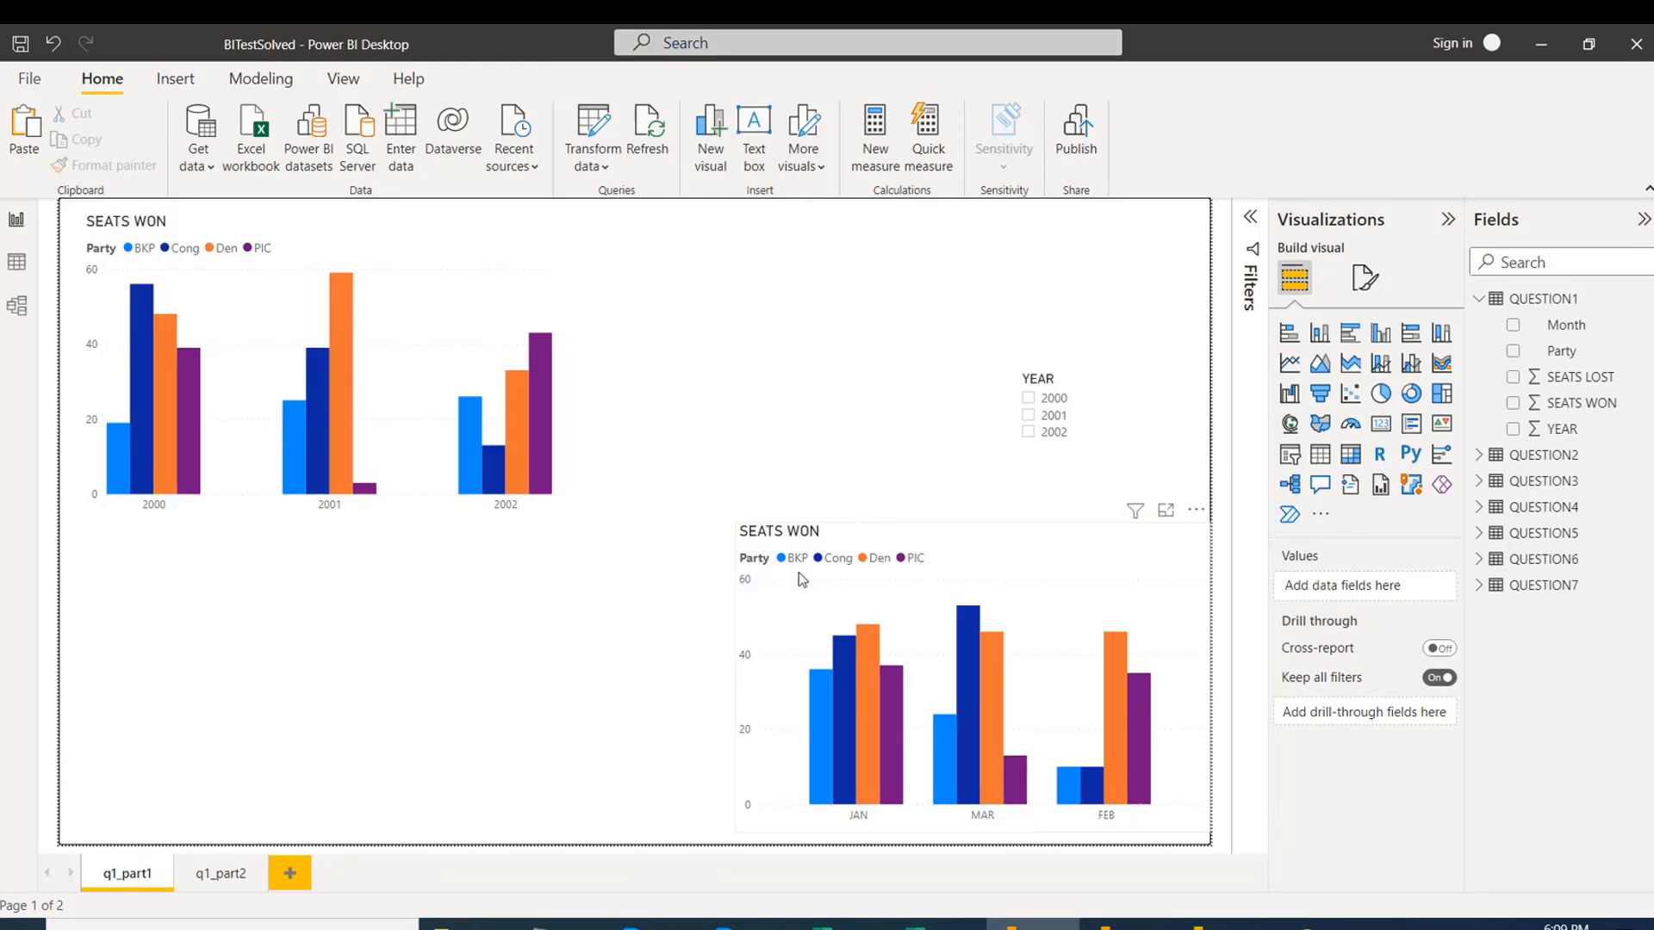
# Examine the month-on-month seats won charts and their fields in the two submitted BI Test2 reports.
pyautogui.click(1124, 925)
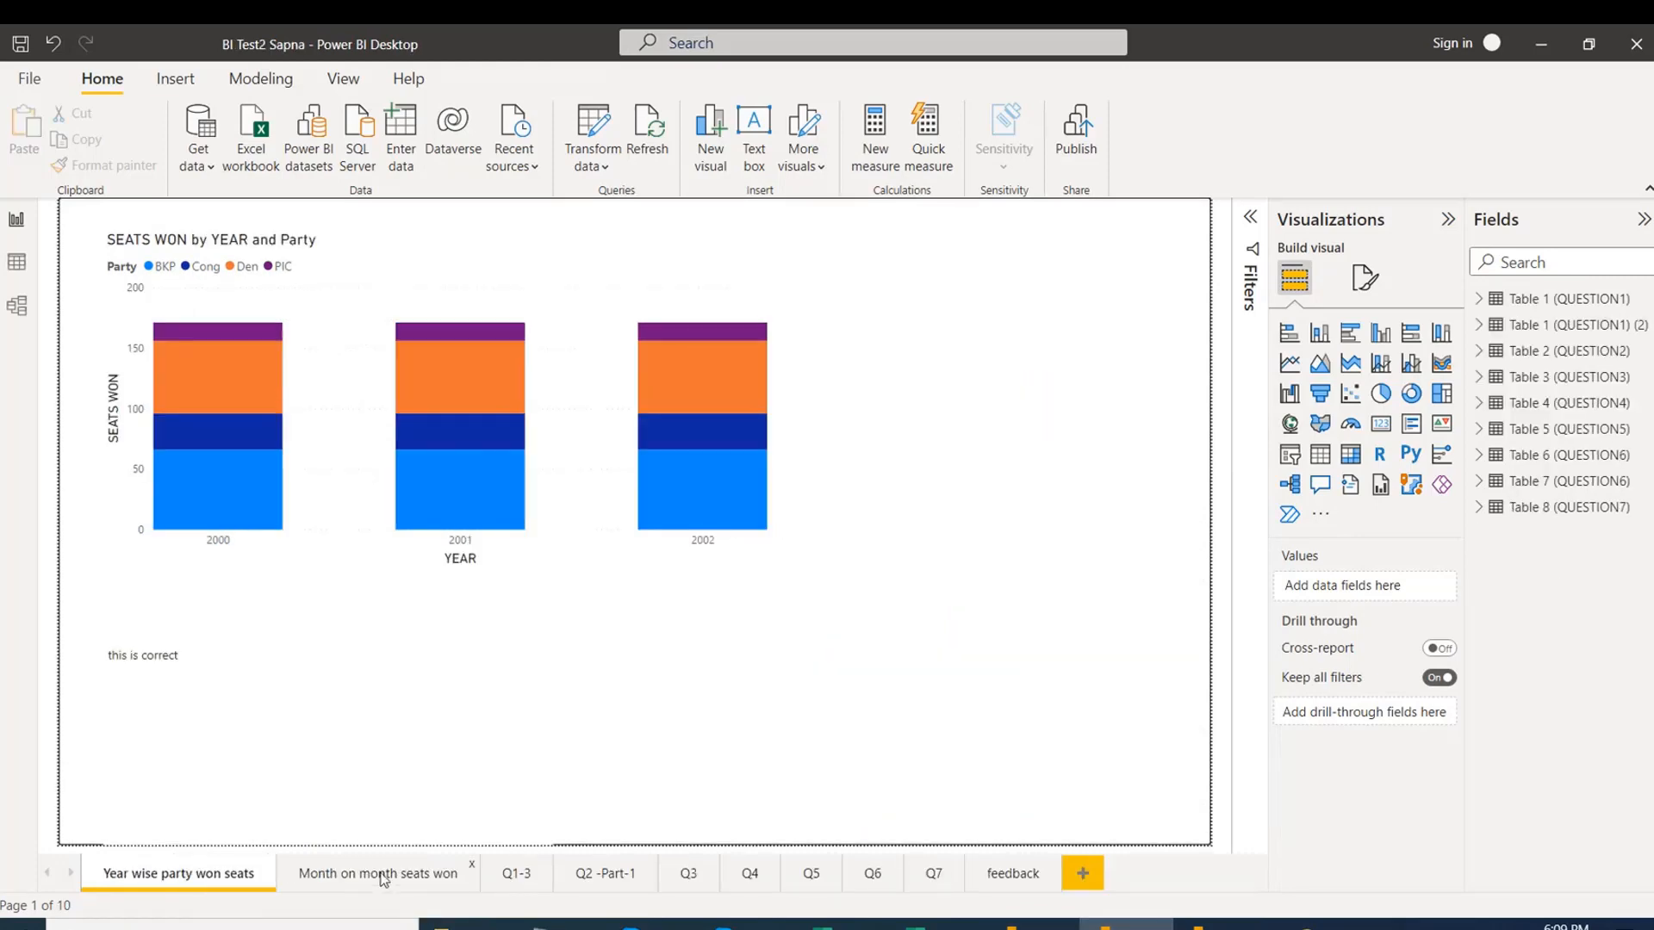
pyautogui.click(383, 875)
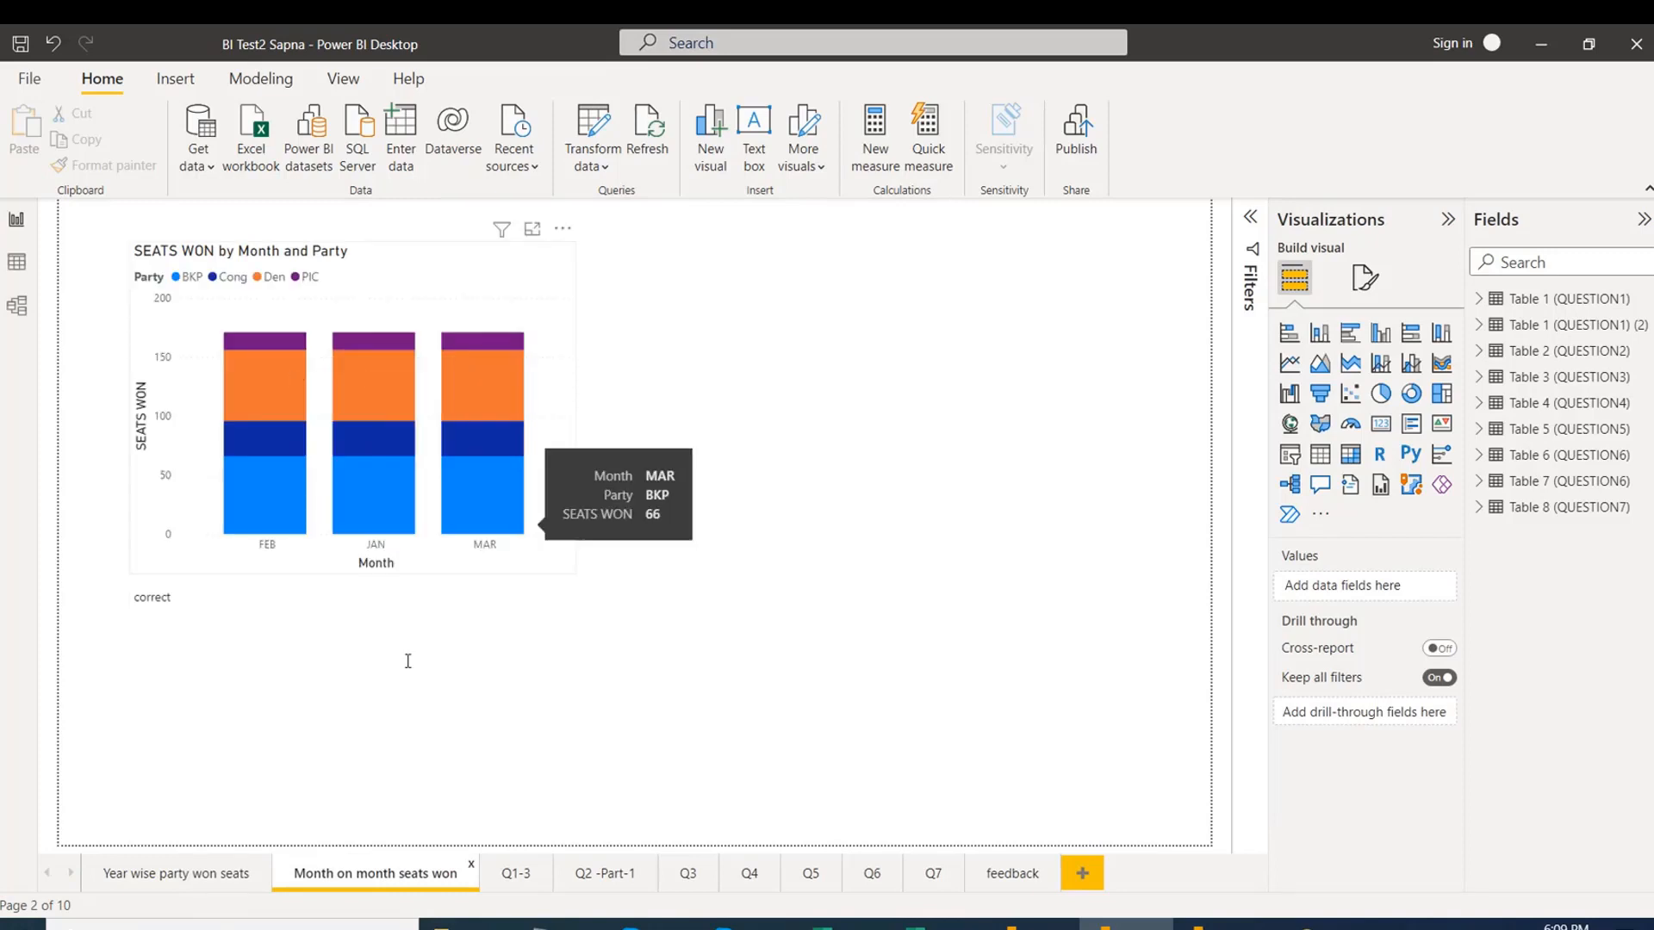
pyautogui.click(534, 286)
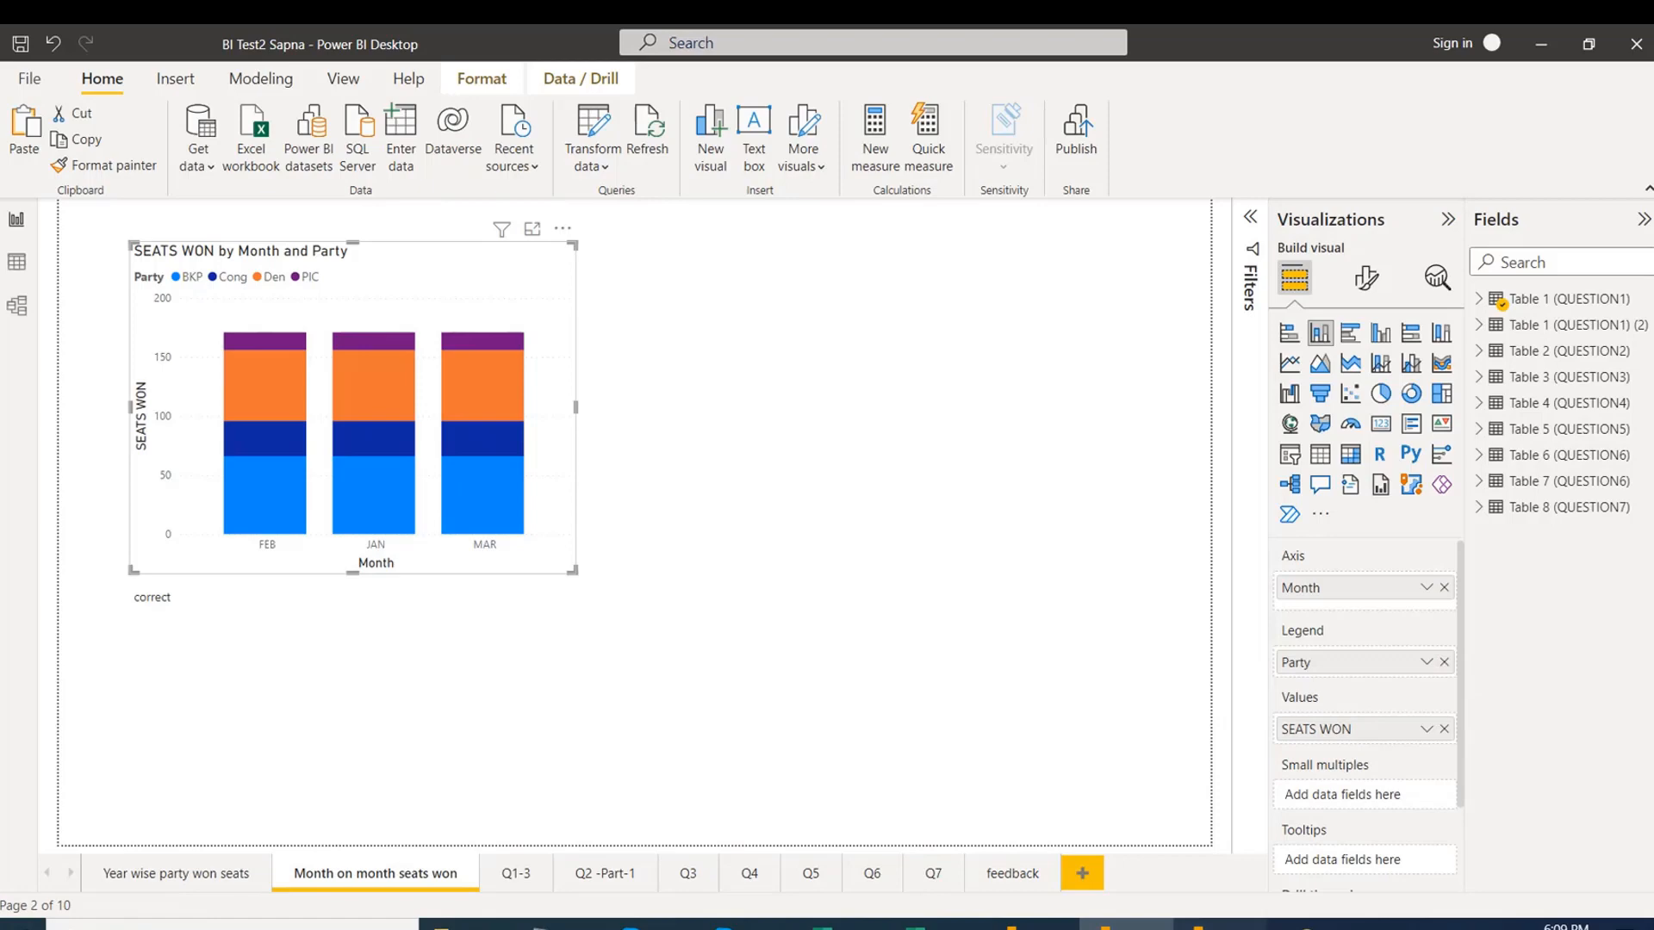
pyautogui.click(1219, 924)
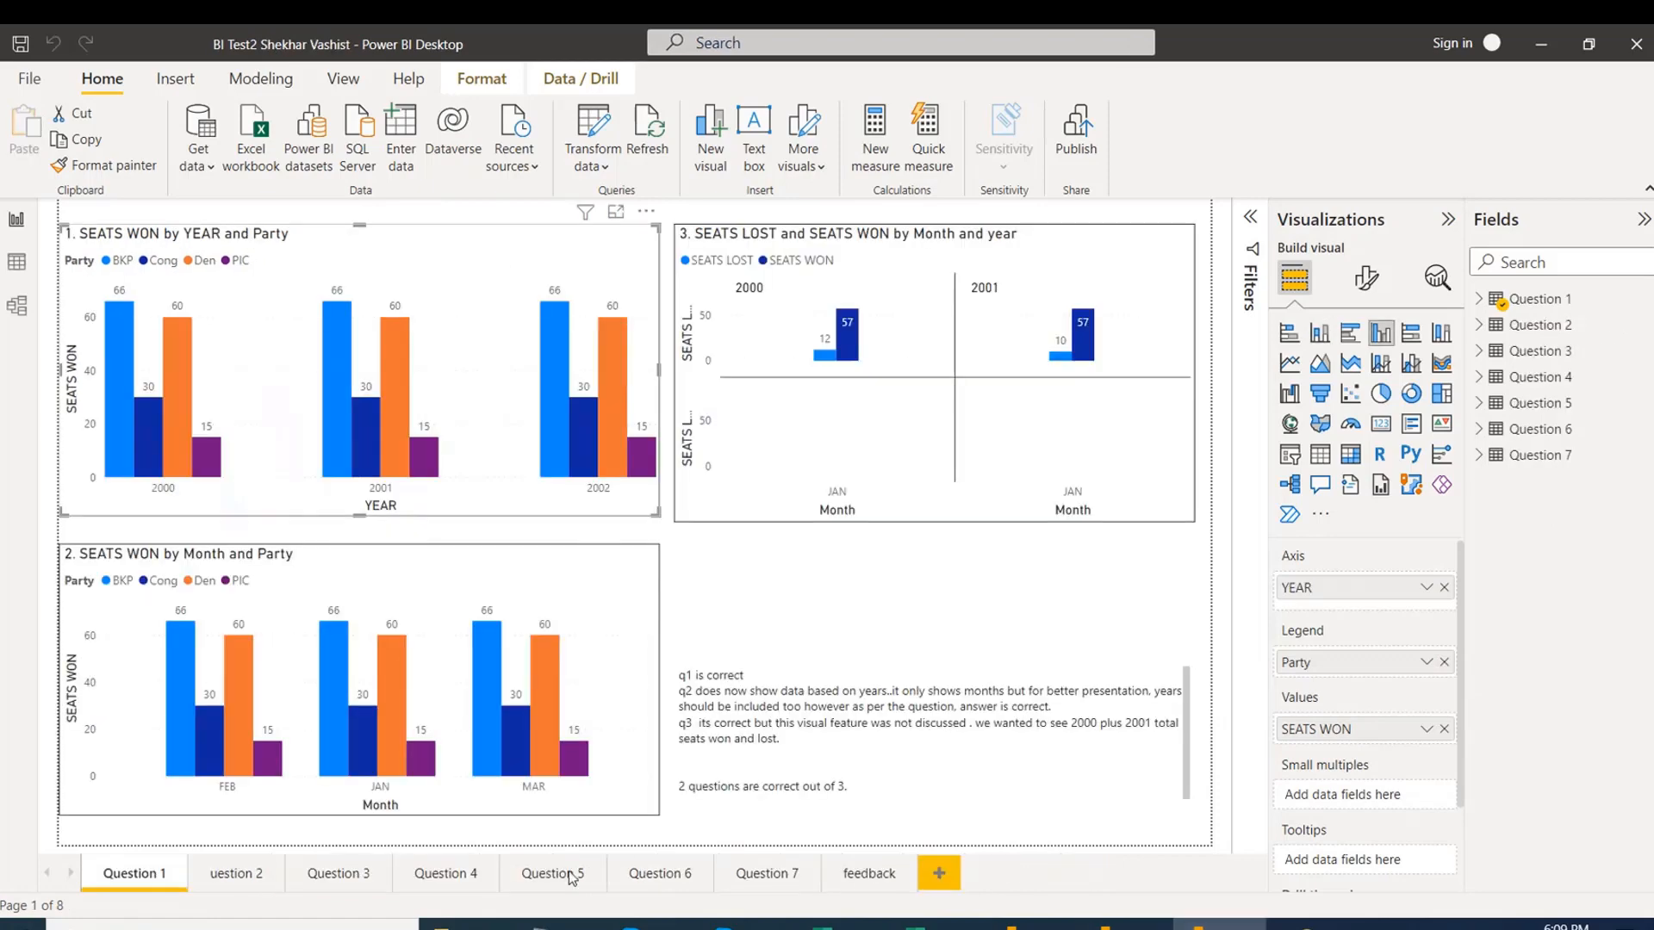
pyautogui.click(478, 557)
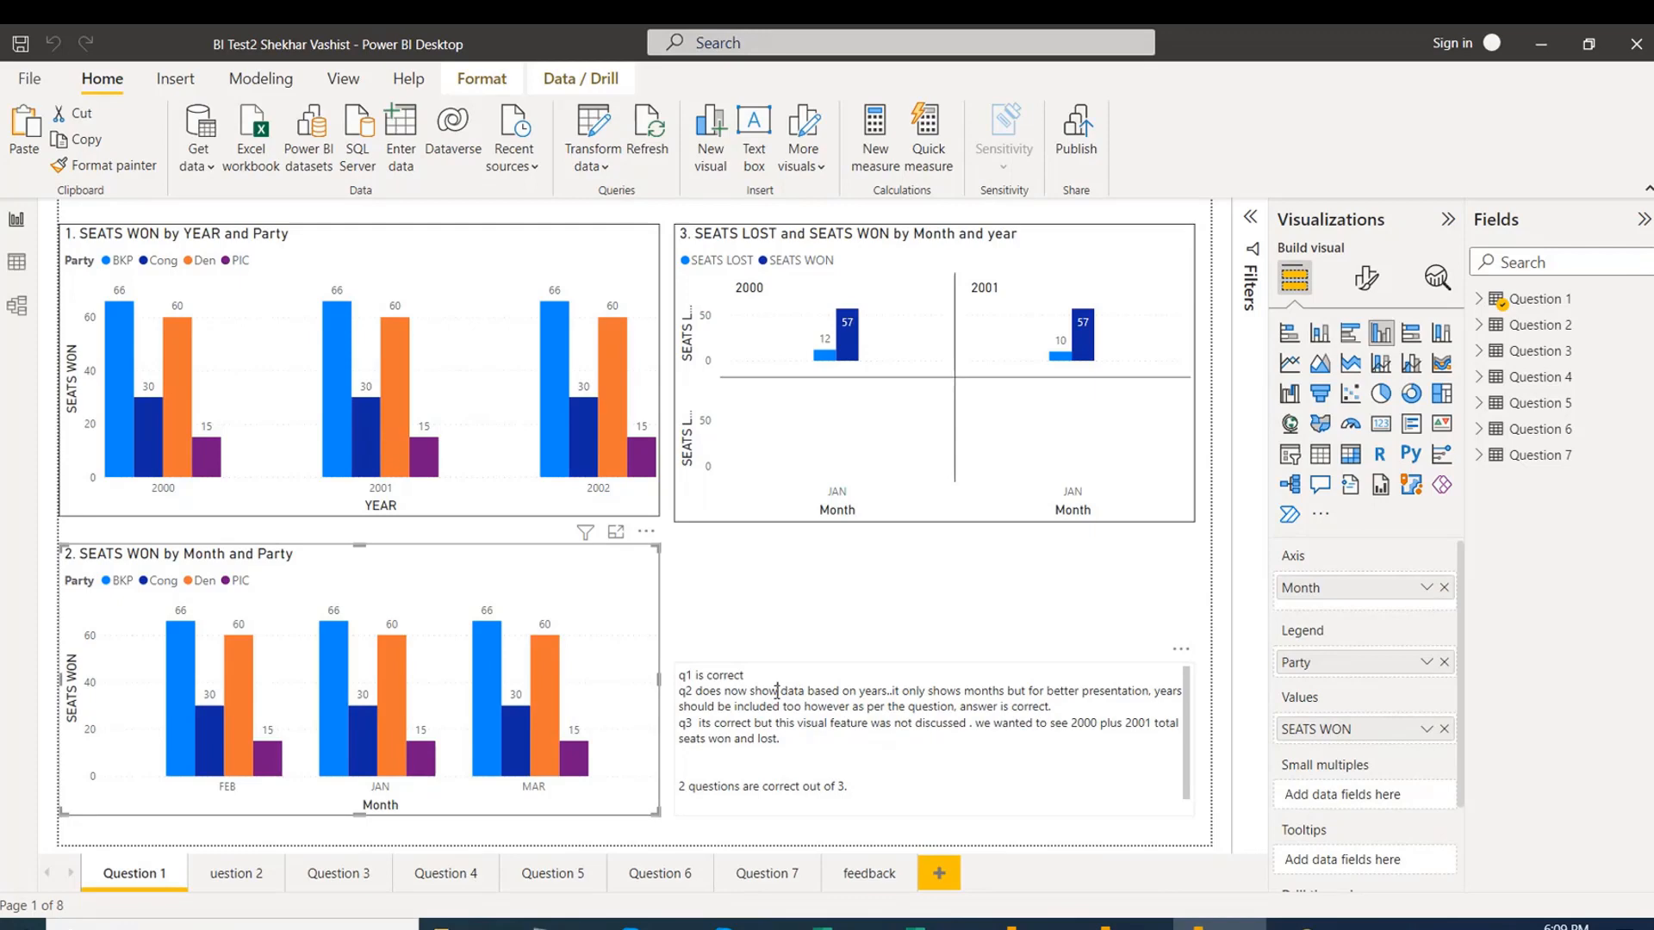
# Correct the q2 feedback note on the Question 1 page by changing "now" to "not" before "show data".
pyautogui.click(777, 690)
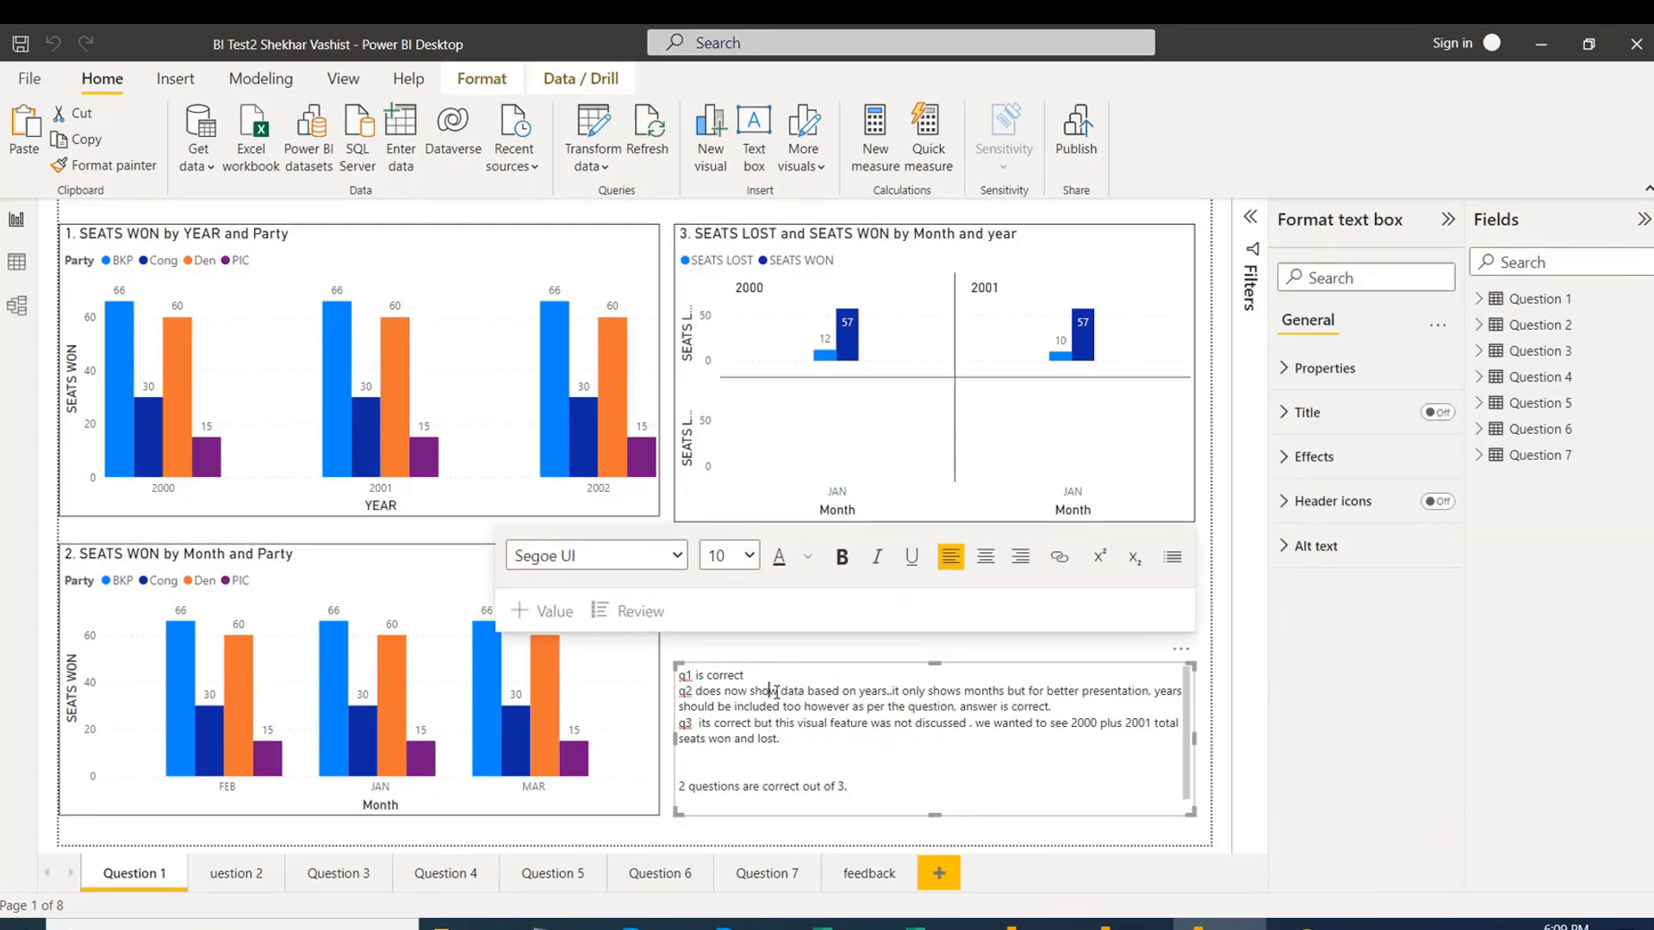
pyautogui.press('Left')
pyautogui.press('Left')
pyautogui.press('Left')
pyautogui.press('Left')
pyautogui.press('Left')
pyautogui.press('BackSpace')
pyautogui.write('t')
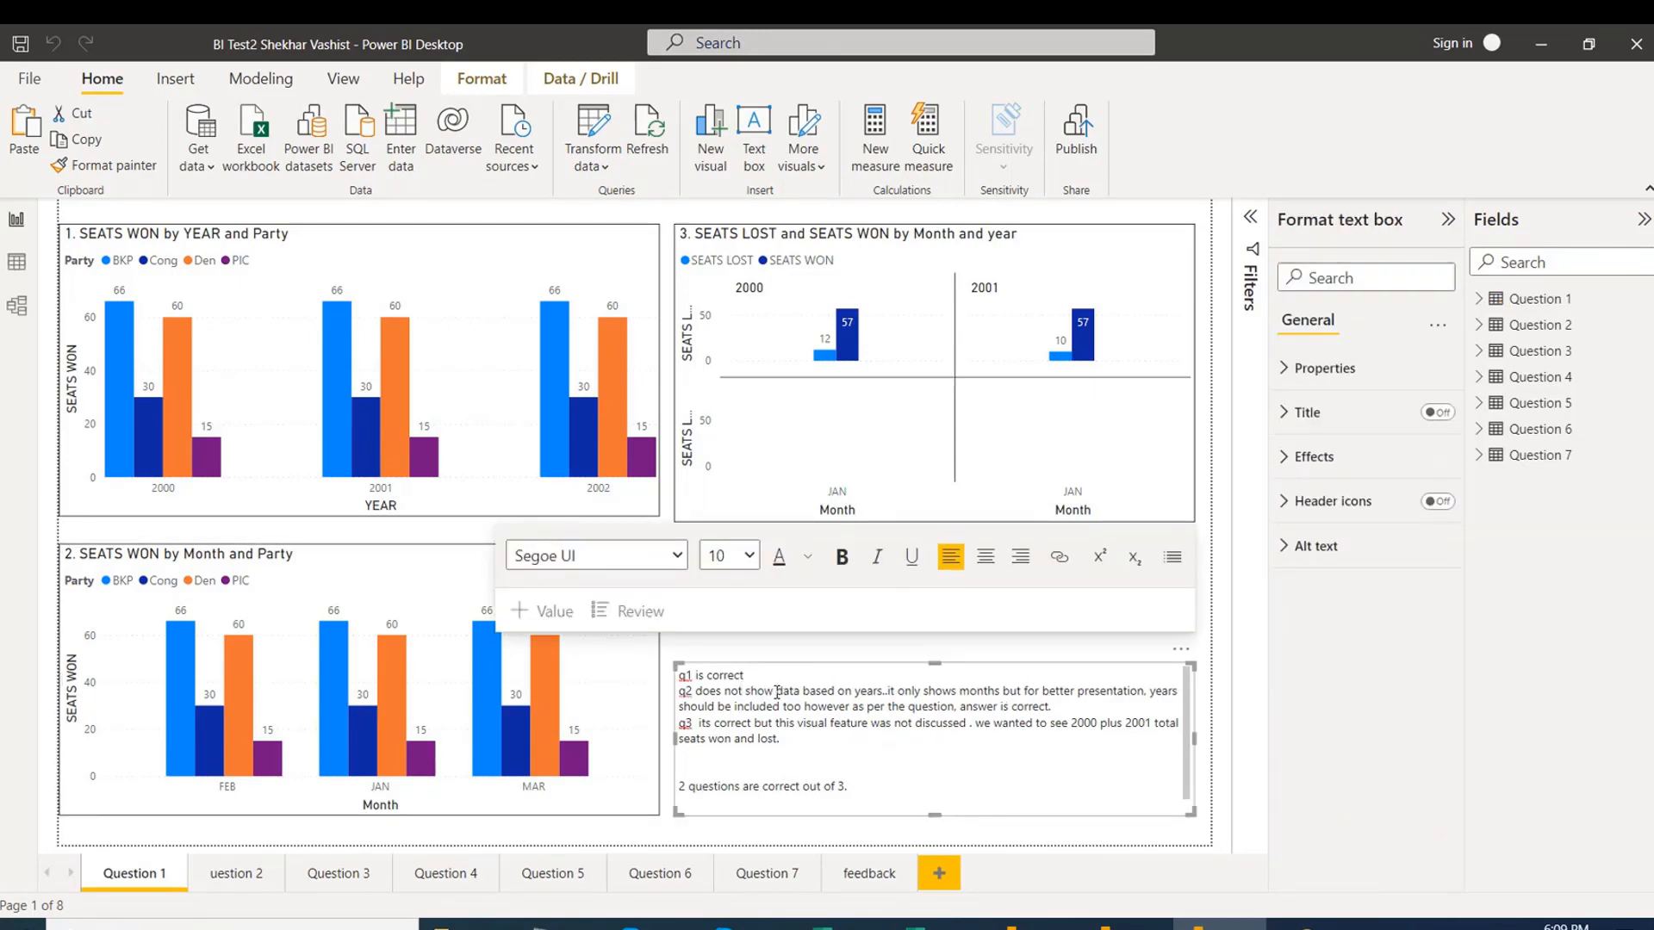
# Compare the SEATS WON by Month and Party charts in both submitted reports again and reread the q2 feedback.
pyautogui.click(441, 560)
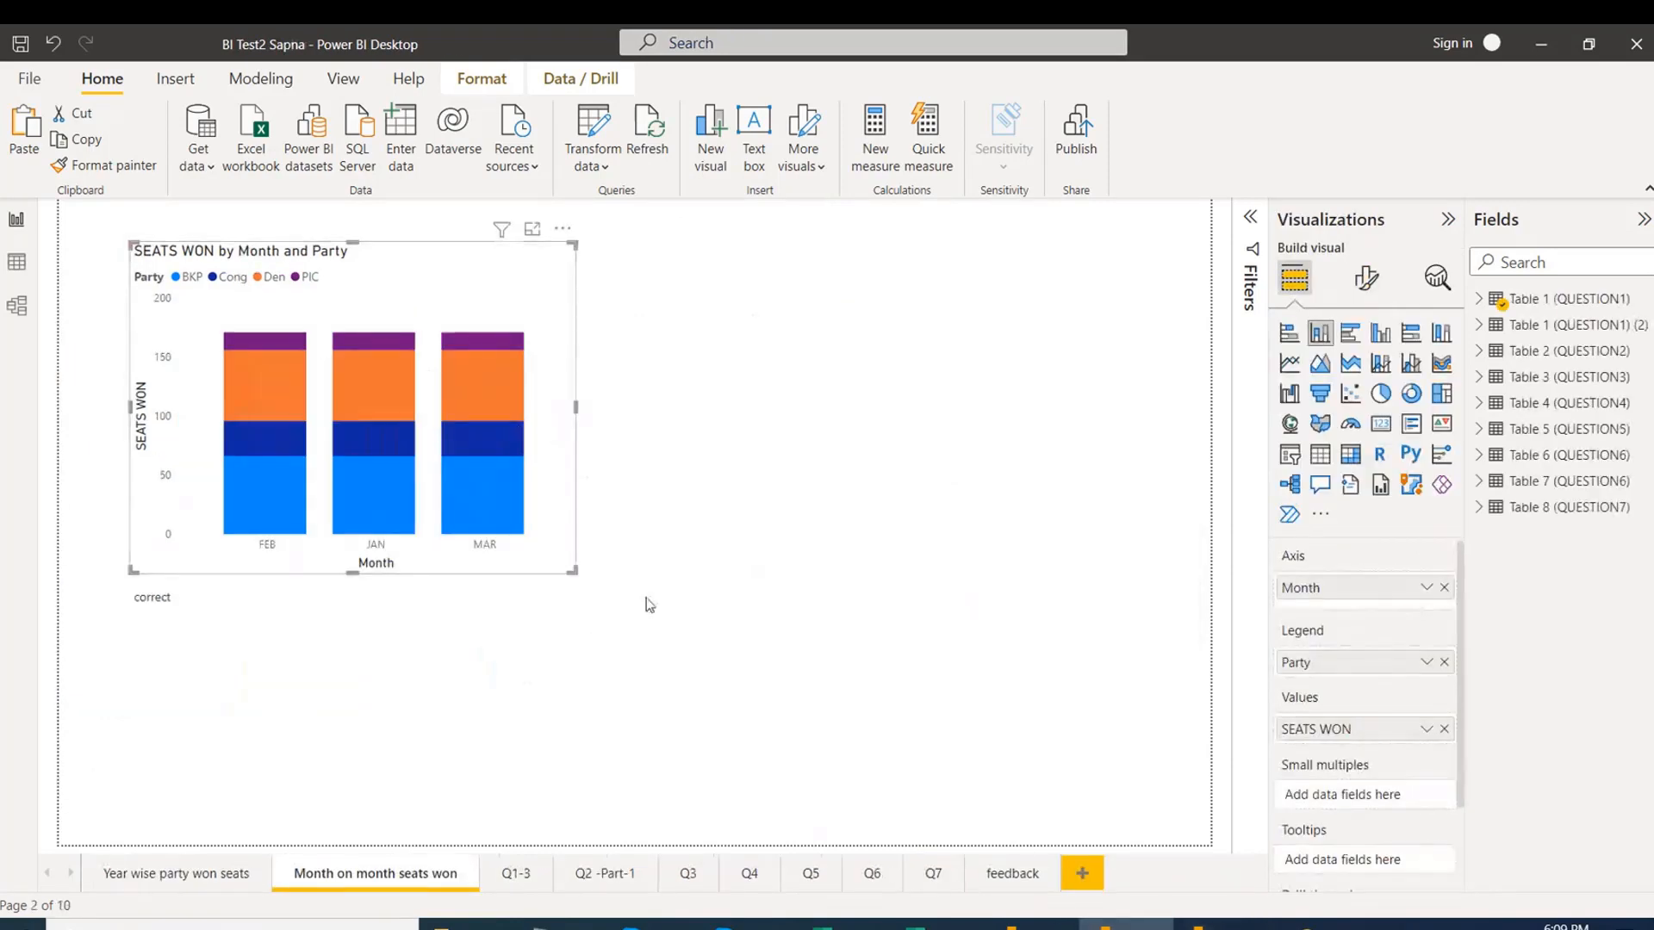
pyautogui.click(1218, 925)
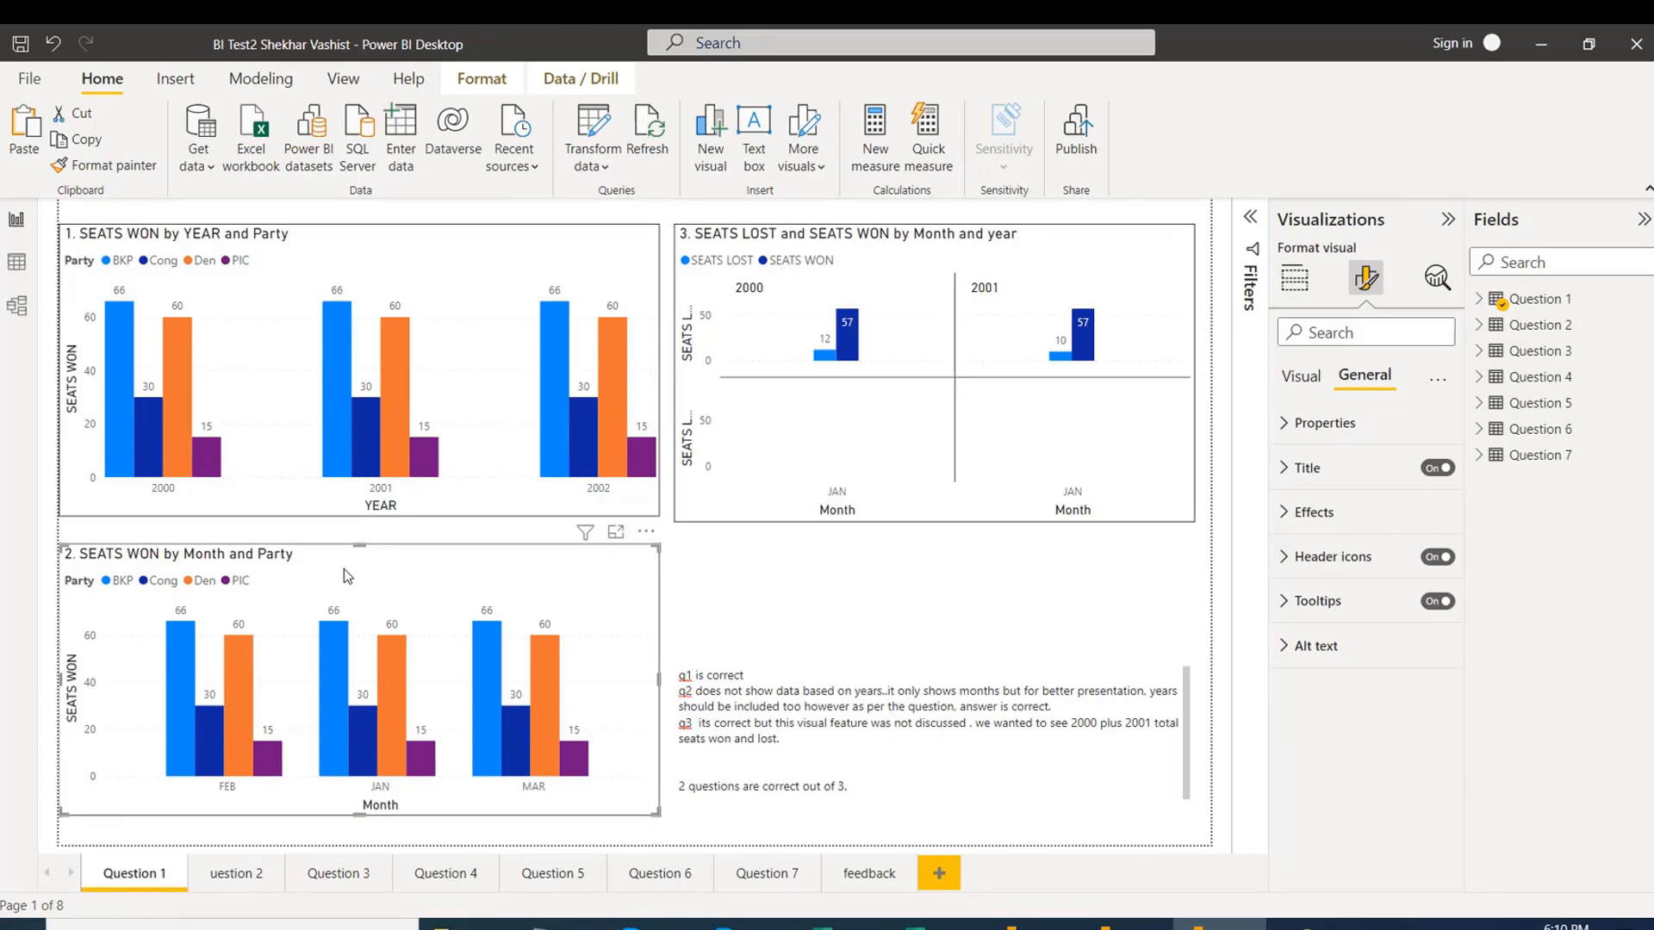
pyautogui.click(980, 705)
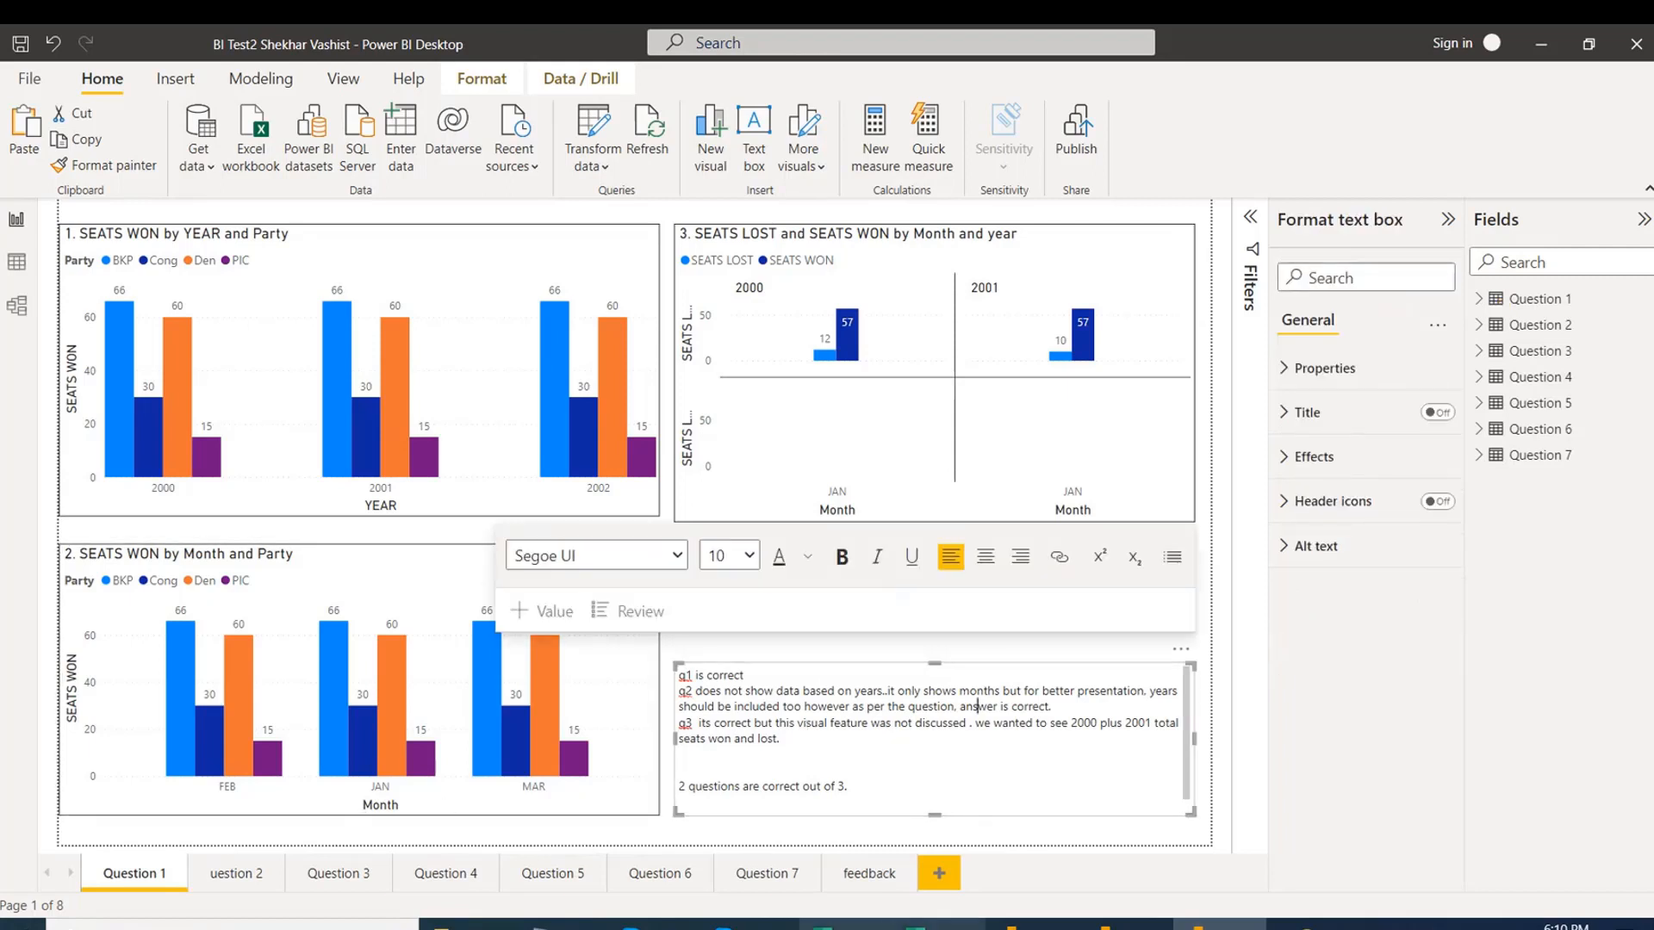
pyautogui.press('Escape')
# Switch to the Excel question workbook and read the JAN-only task for 2000 and 2001 in cell H3.
pyautogui.hotkey('alt', 'Tab')
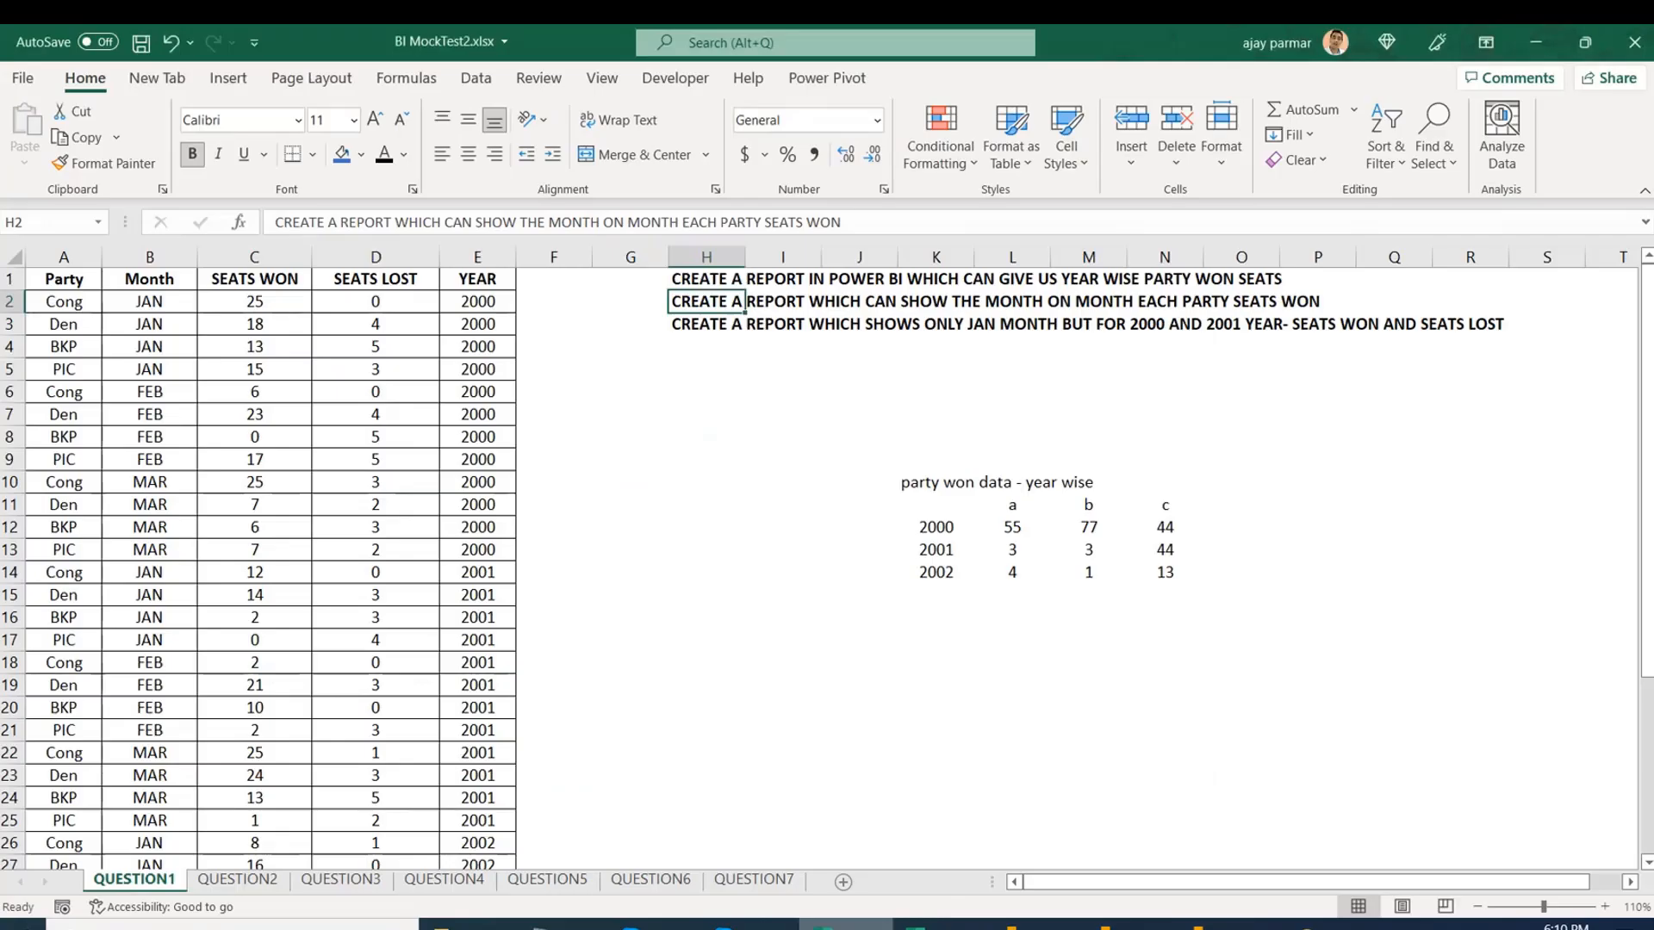
pyautogui.click(695, 320)
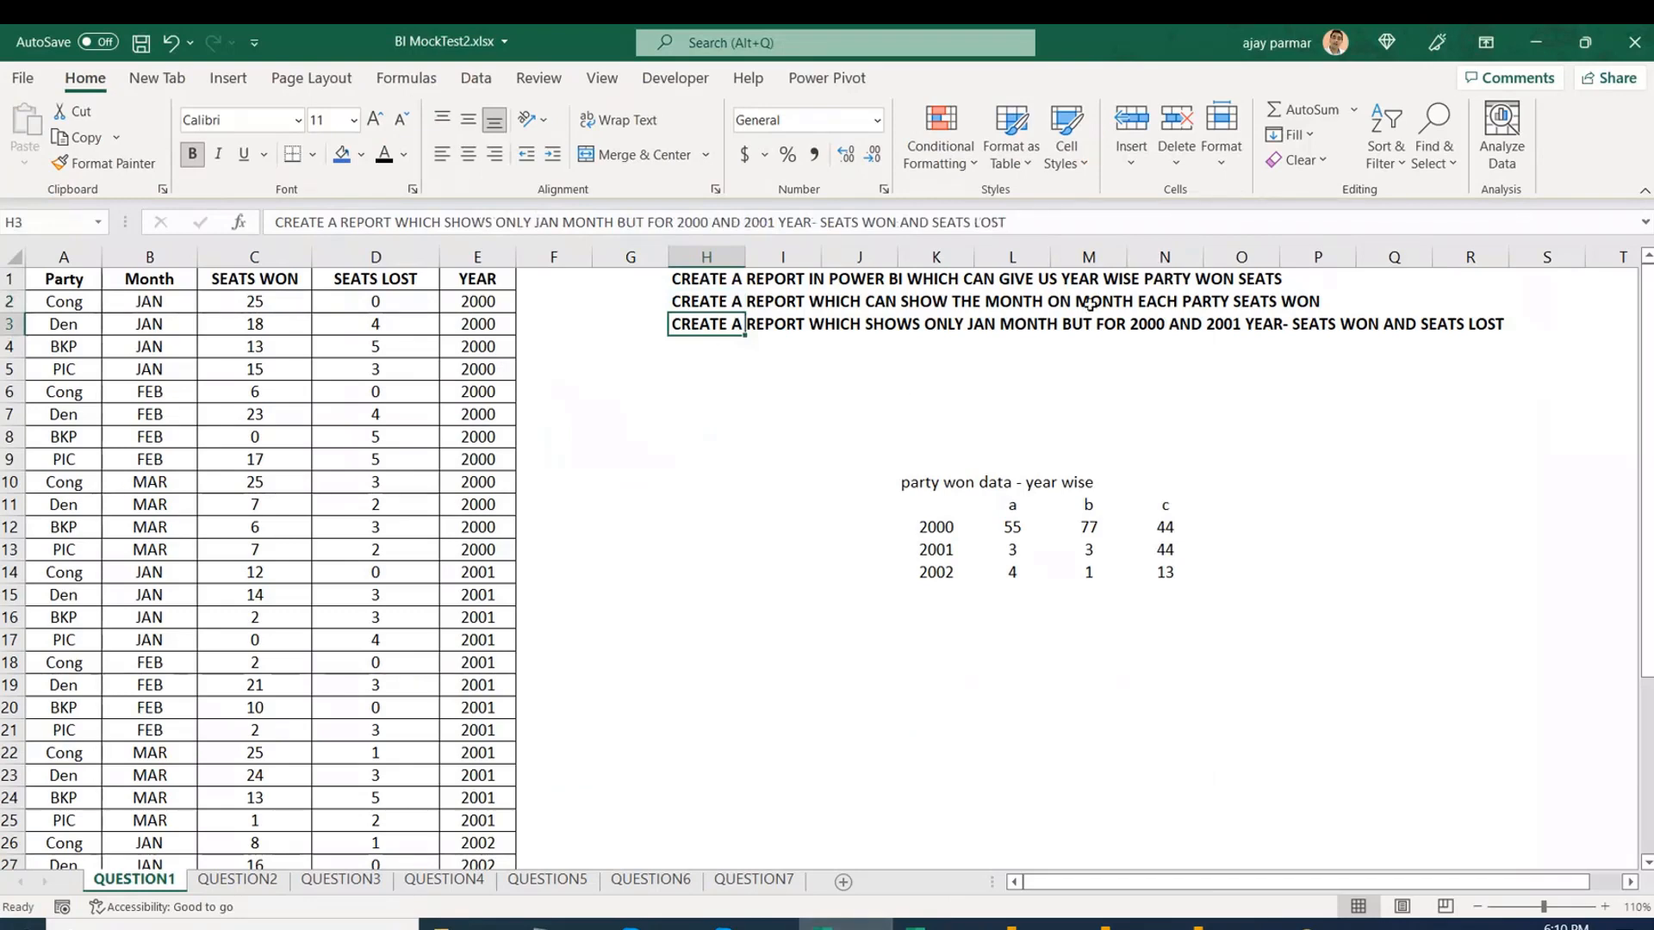
pyautogui.click(1153, 325)
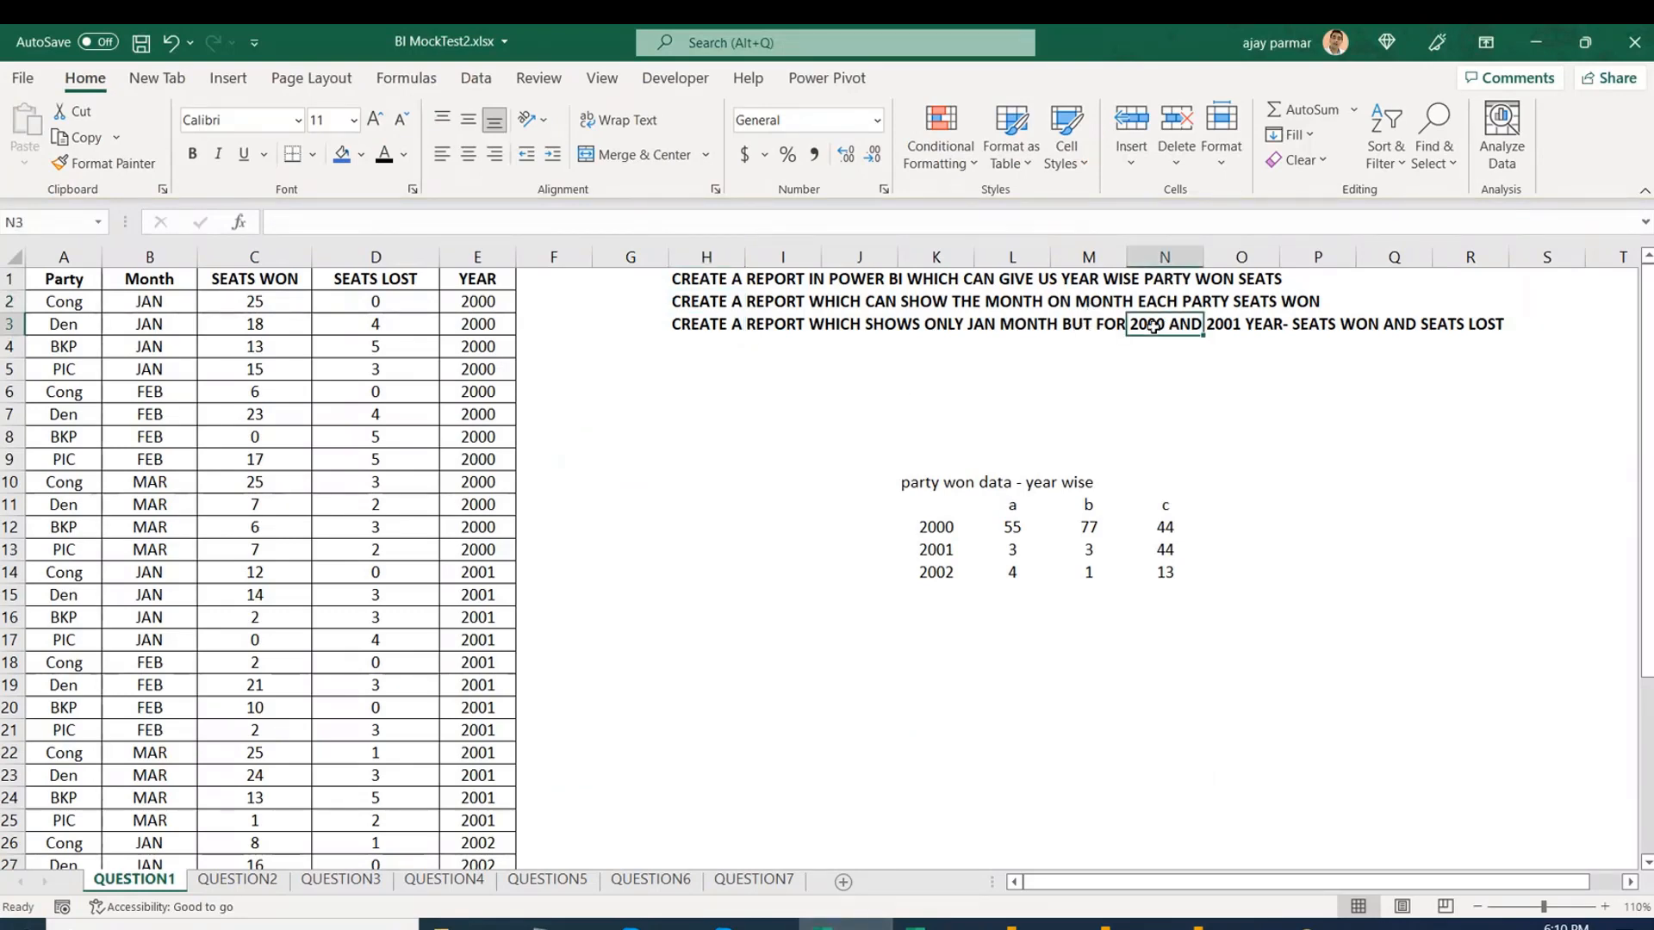
# Enter the note 2000+2001 in cell L20 of the QUESTION1 sheet and select that cell.
pyautogui.click(983, 703)
pyautogui.write('2000')
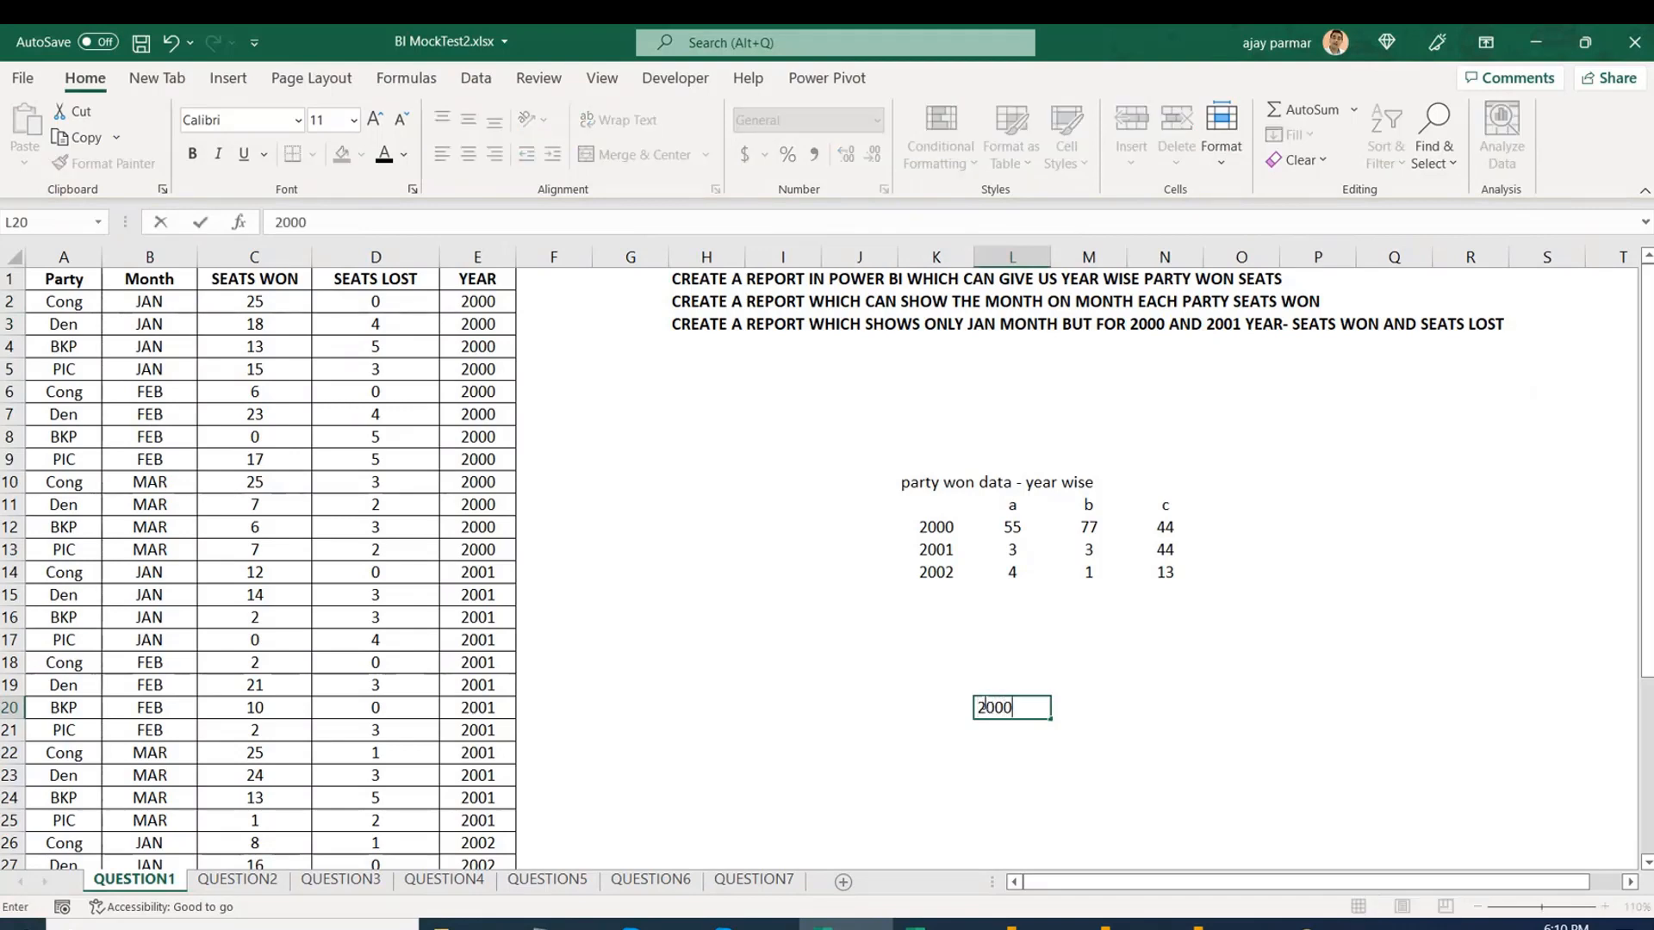
pyautogui.write('+2001')
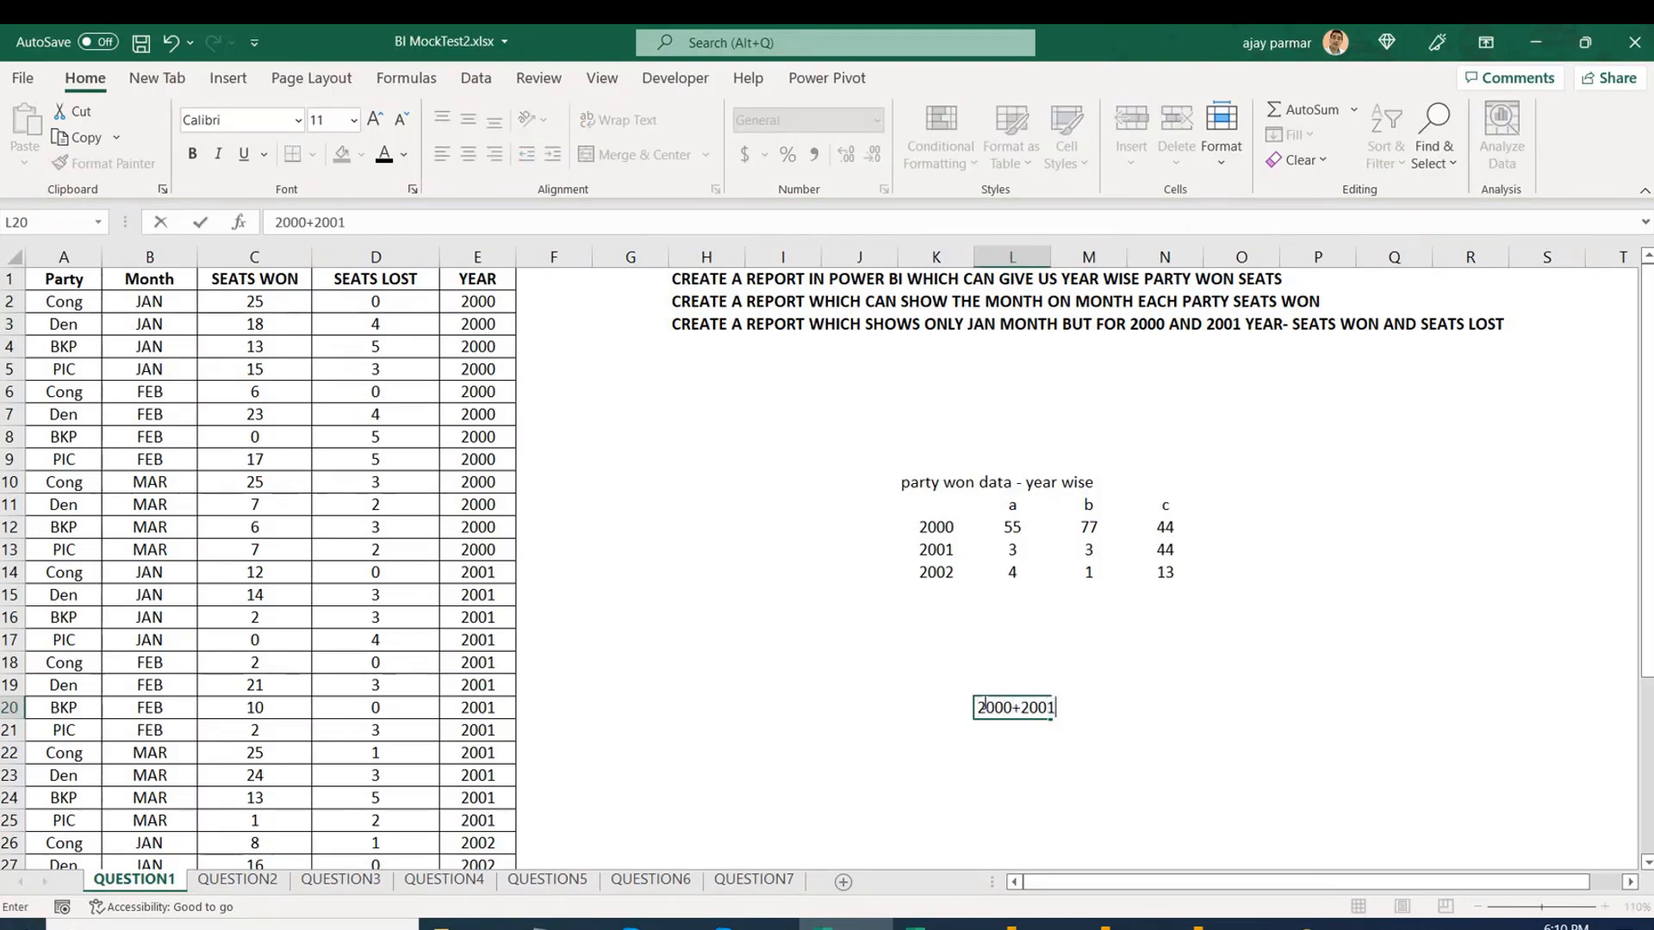
pyautogui.press('Return')
pyautogui.press('Return')
pyautogui.click(982, 702)
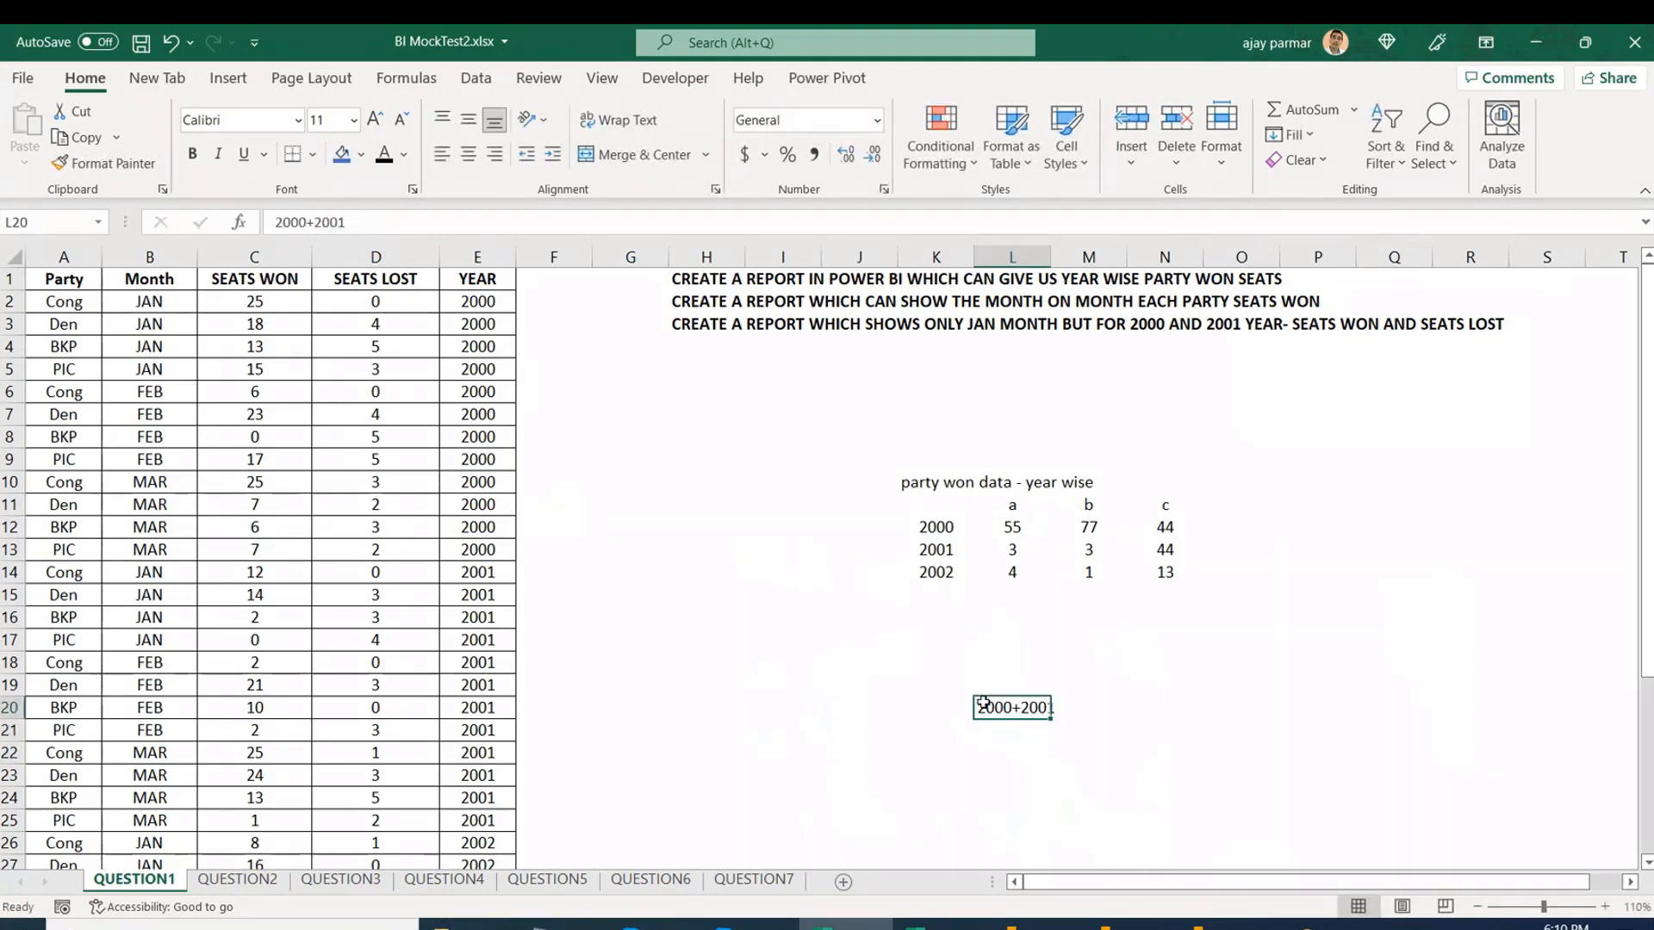
# Enter 2000 in cell N20 and 2001 in cell N21, and check the YEAR column from its last row up to its header.
pyautogui.press('Right')
pyautogui.press('Right')
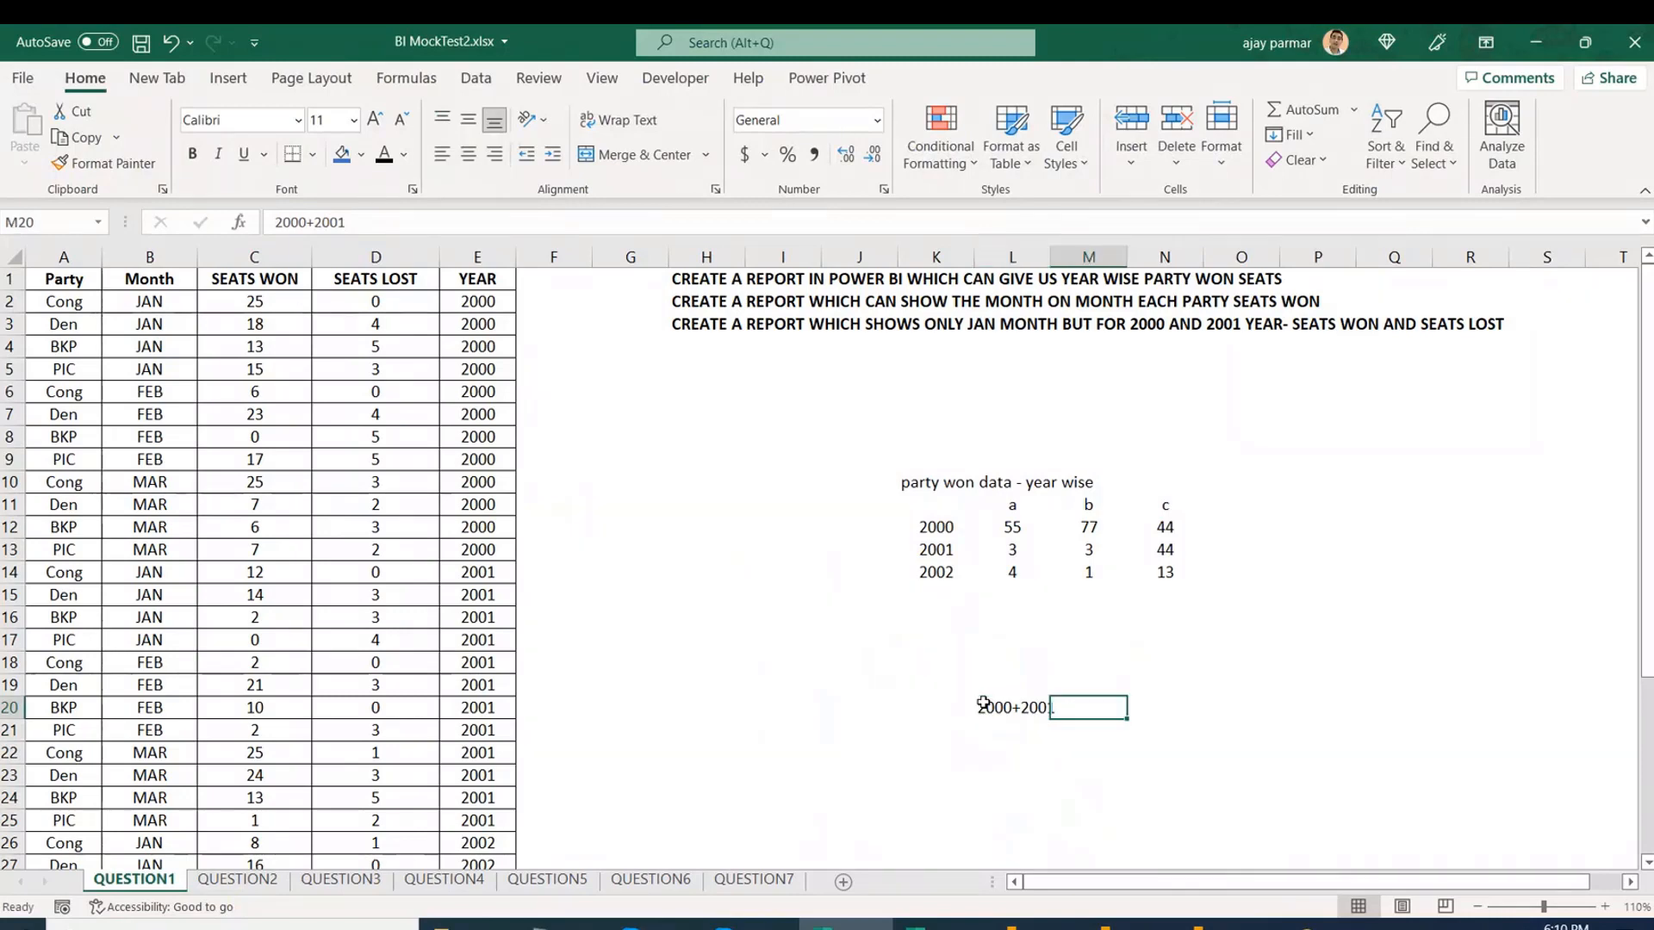
pyautogui.write('2000')
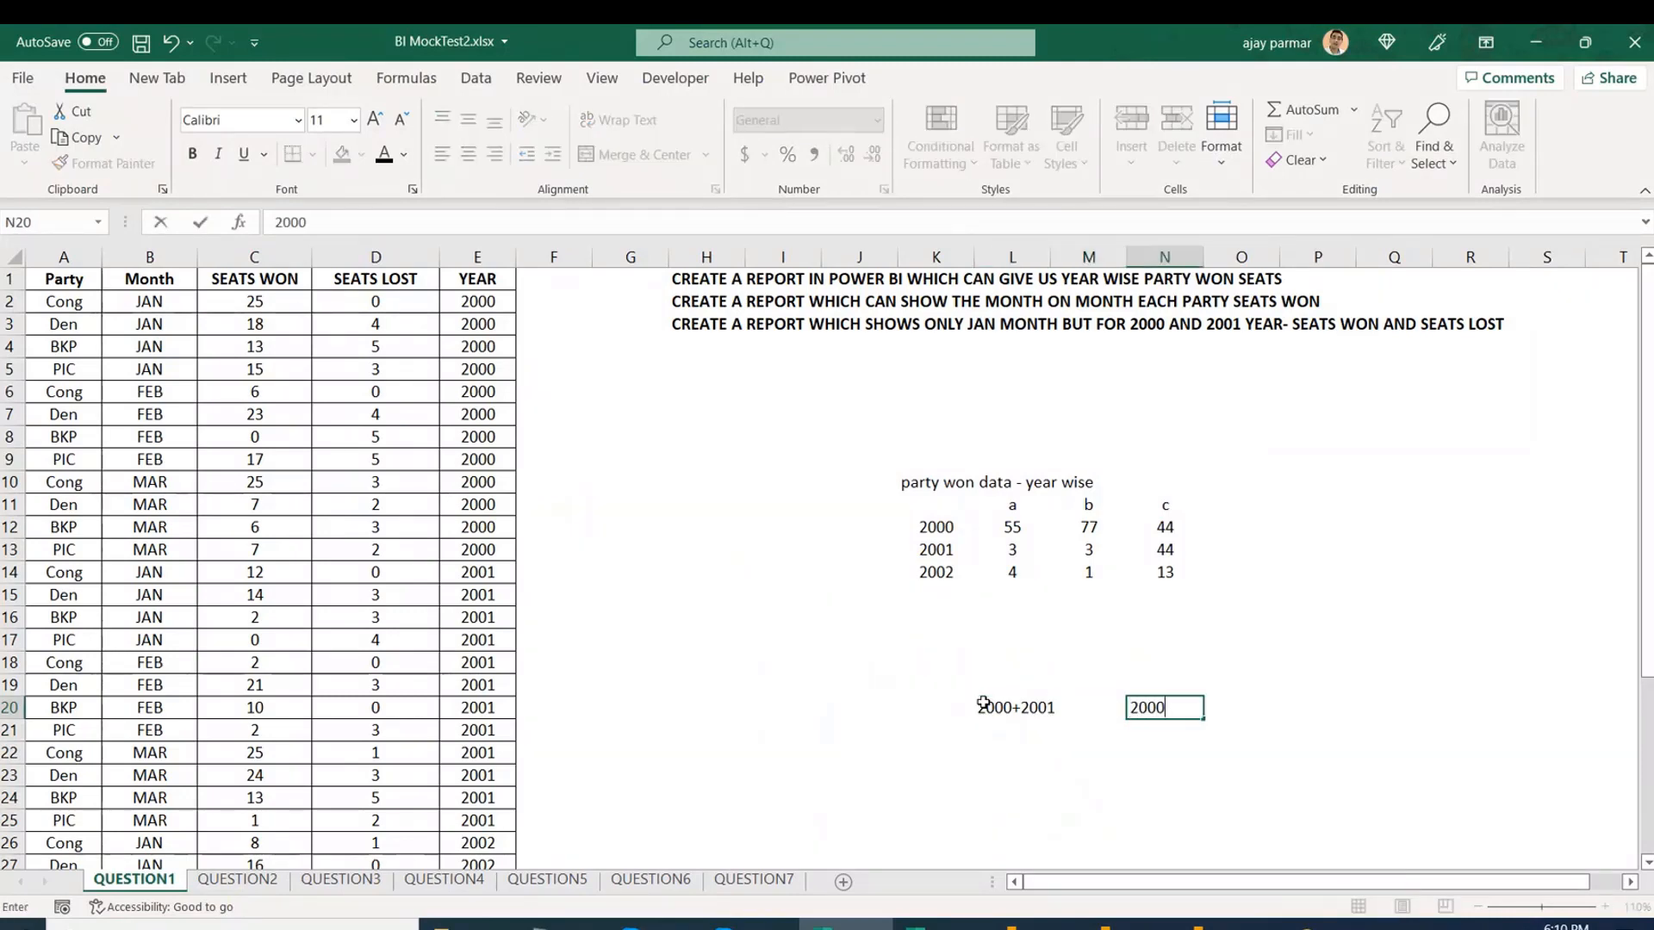
pyautogui.press('Return')
pyautogui.write('2001')
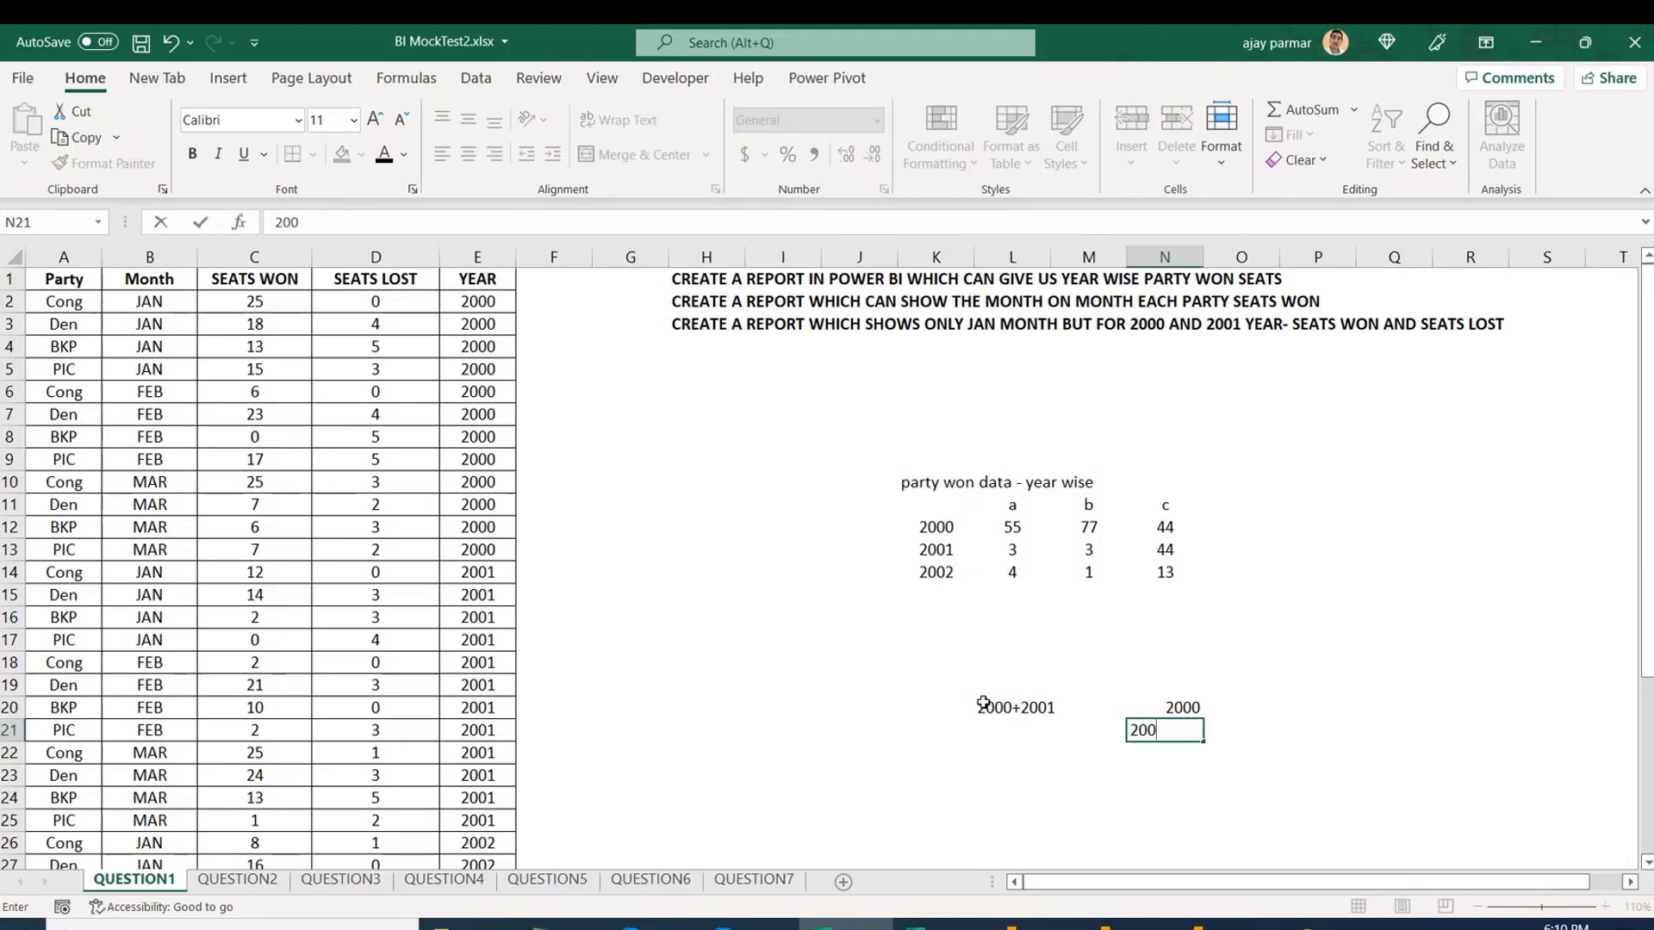
pyautogui.press('Return')
pyautogui.press('Up')
pyautogui.press('Up')
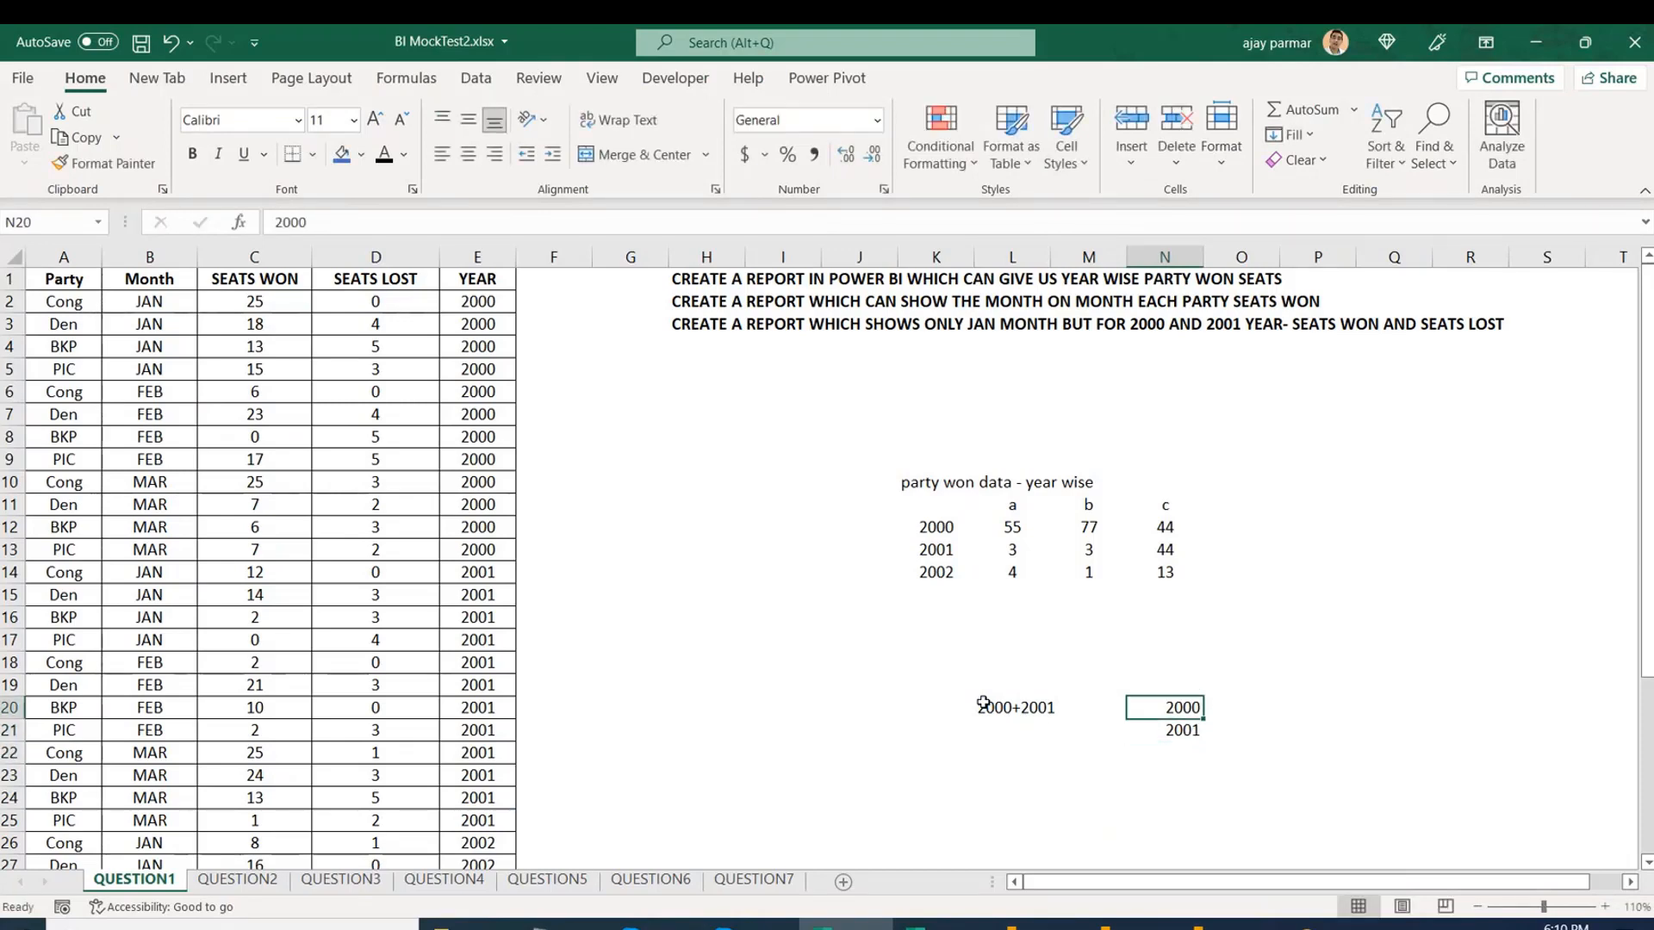
pyautogui.press('Down')
pyautogui.click(462, 484)
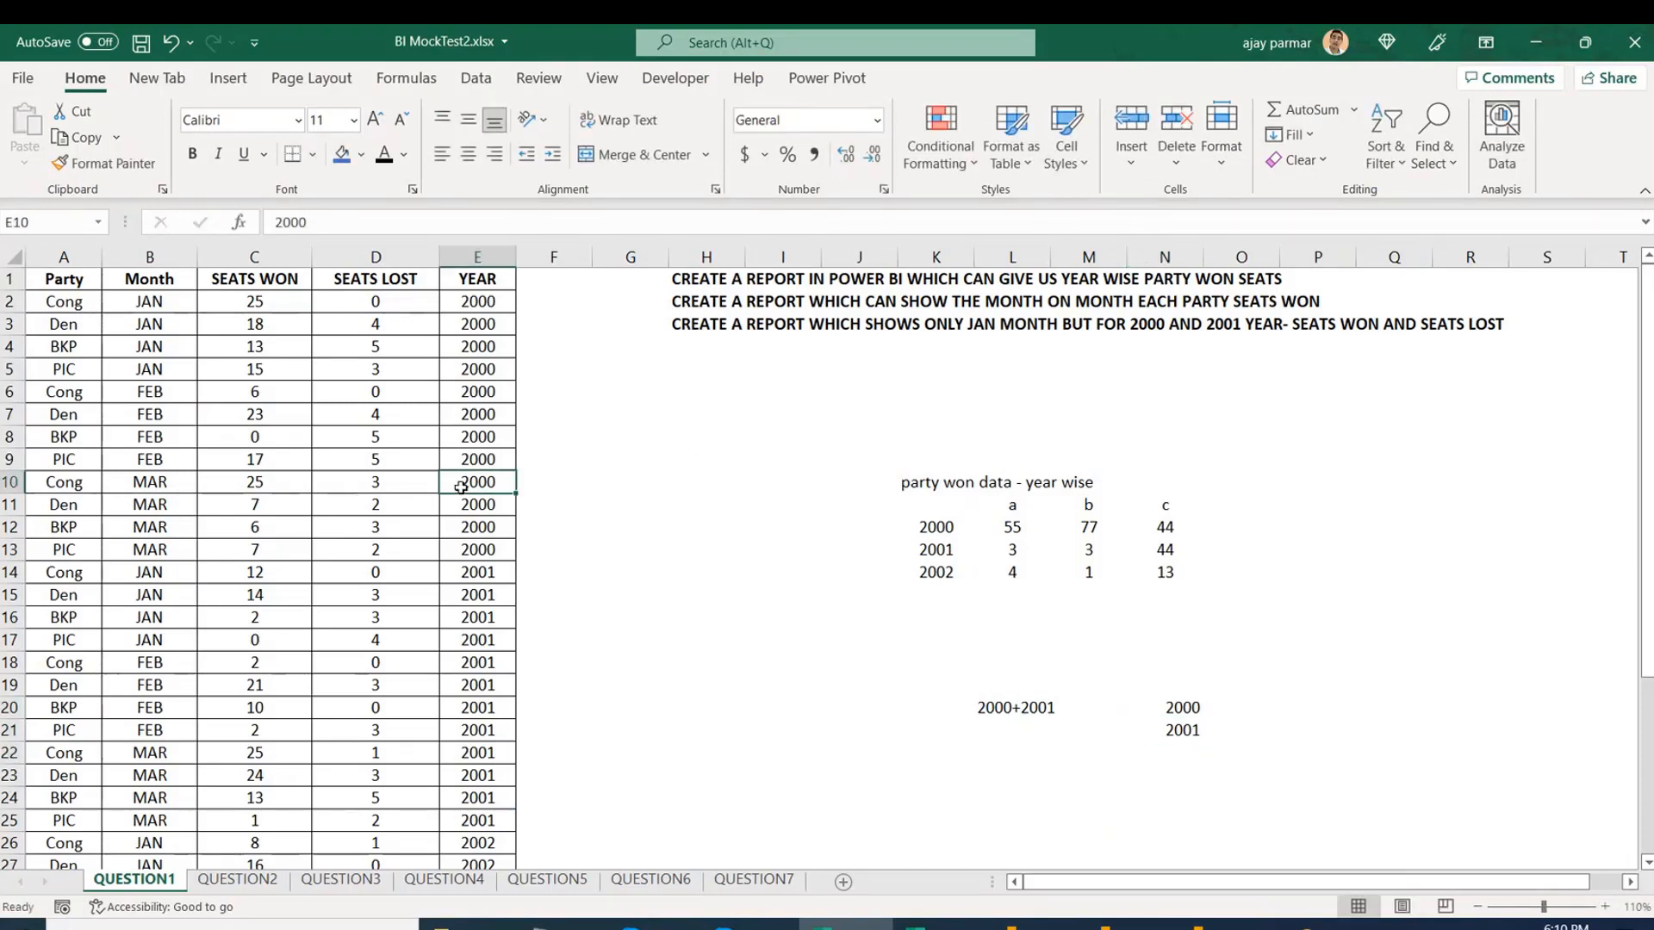
pyautogui.hotkey('ctrl', 'Down')
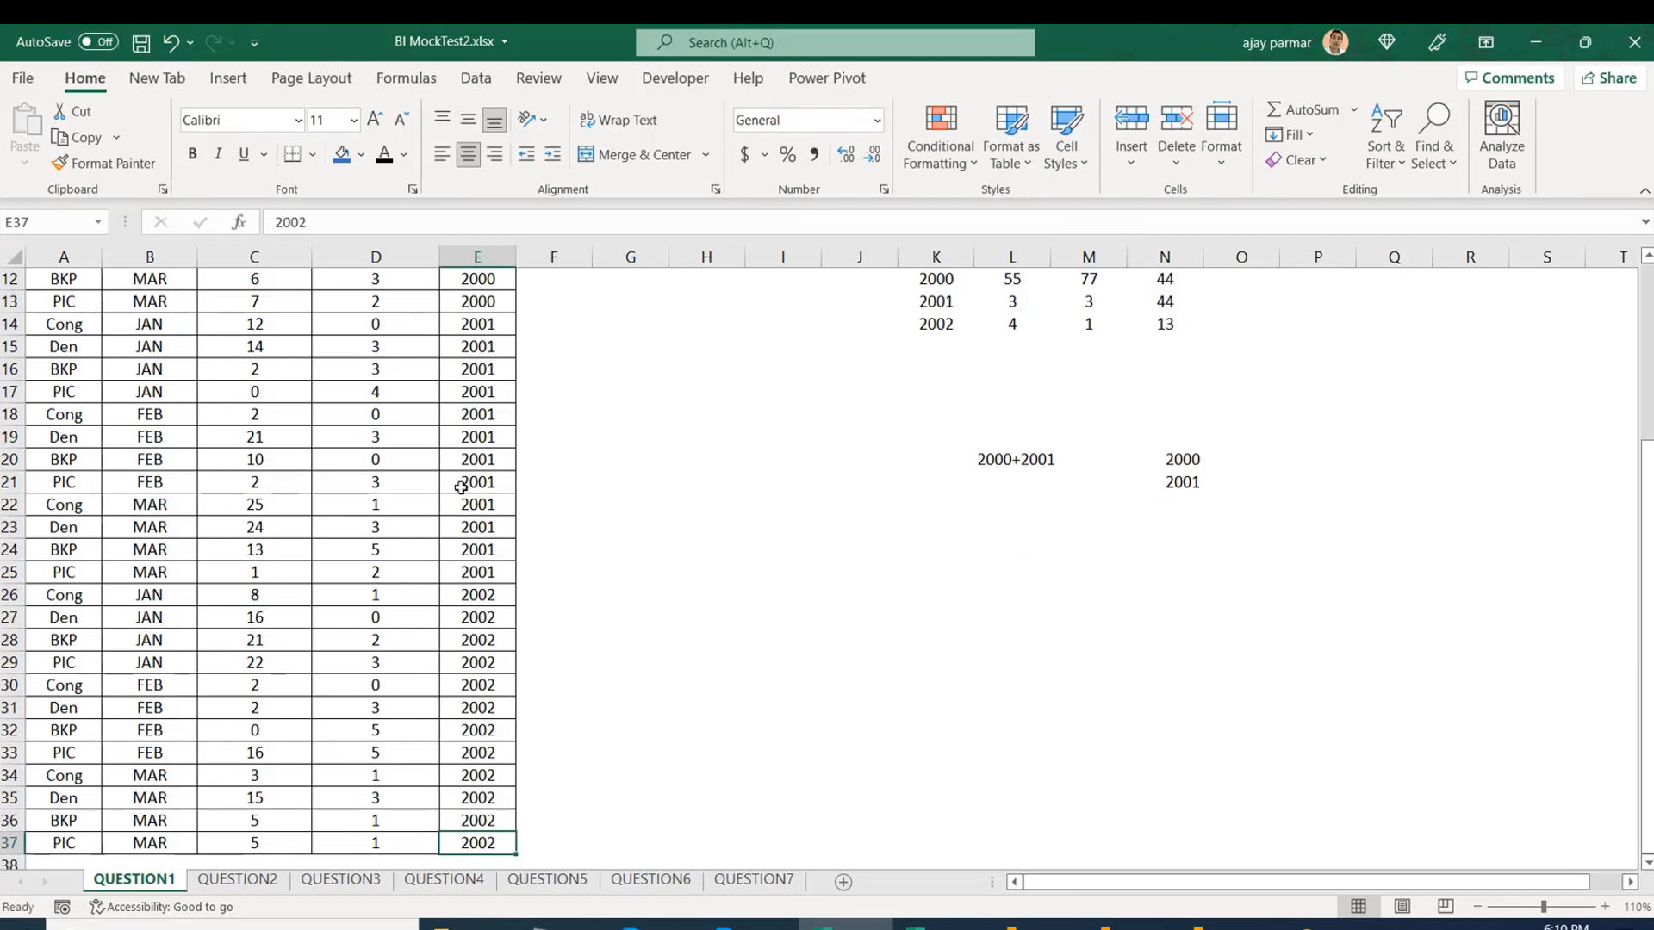
pyautogui.hotkey('ctrl', 'Up')
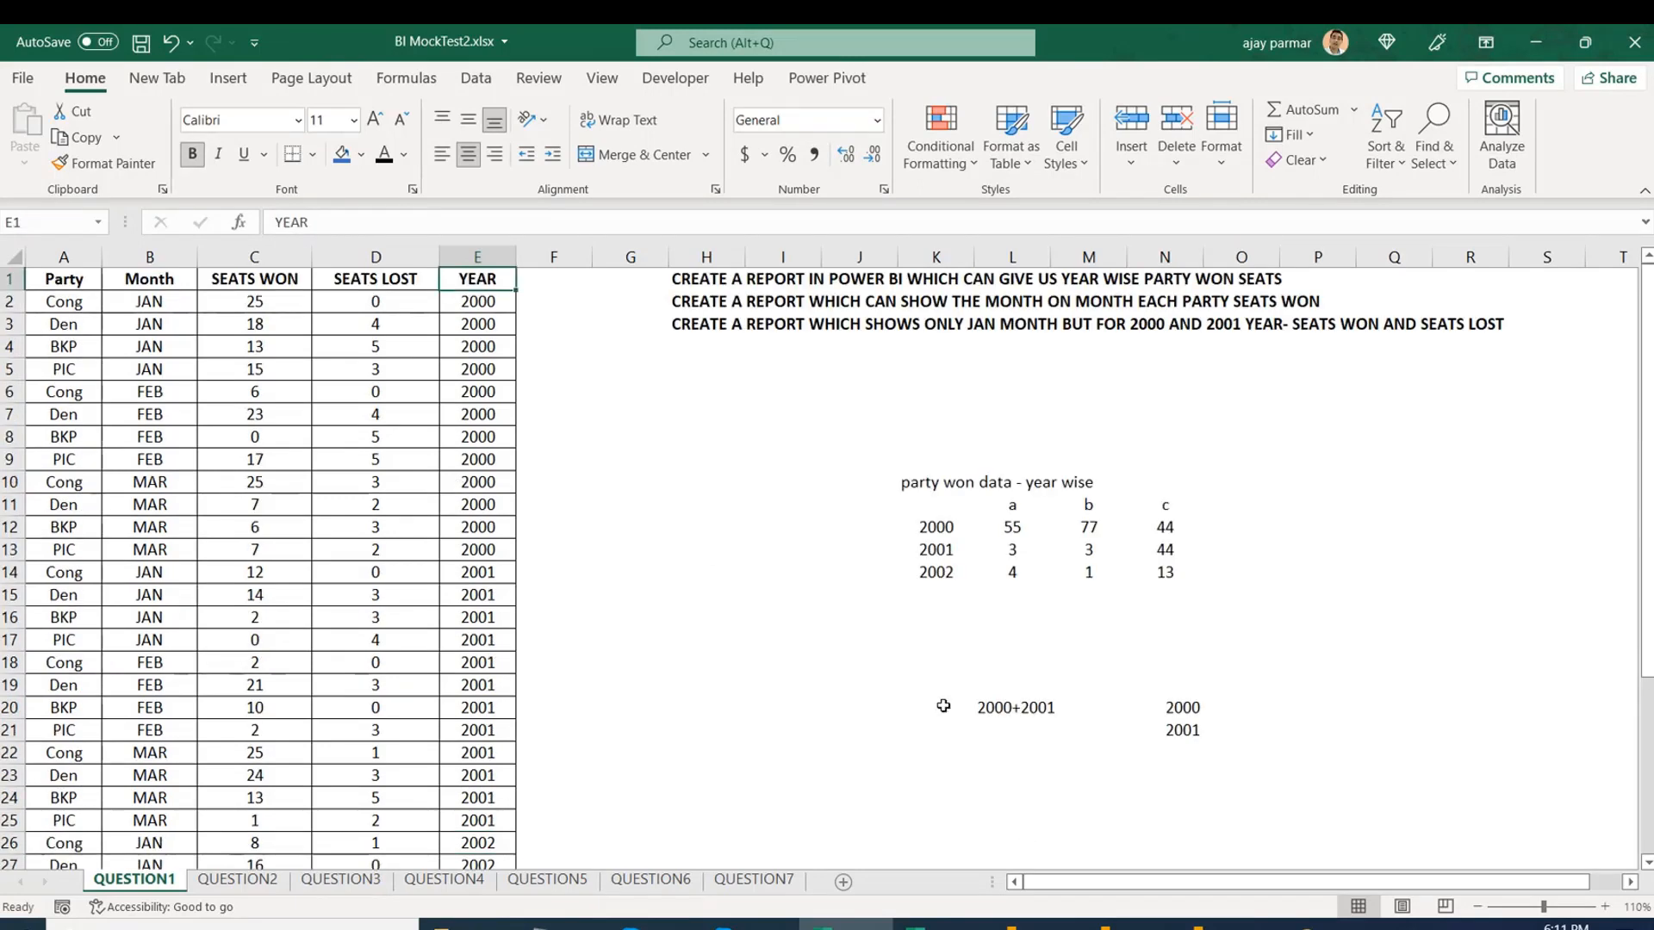
# Switch to the BITestSolved report in Power BI and duplicate the year-wise SEATS WON chart, placing the copy below the original.
pyautogui.click(1050, 926)
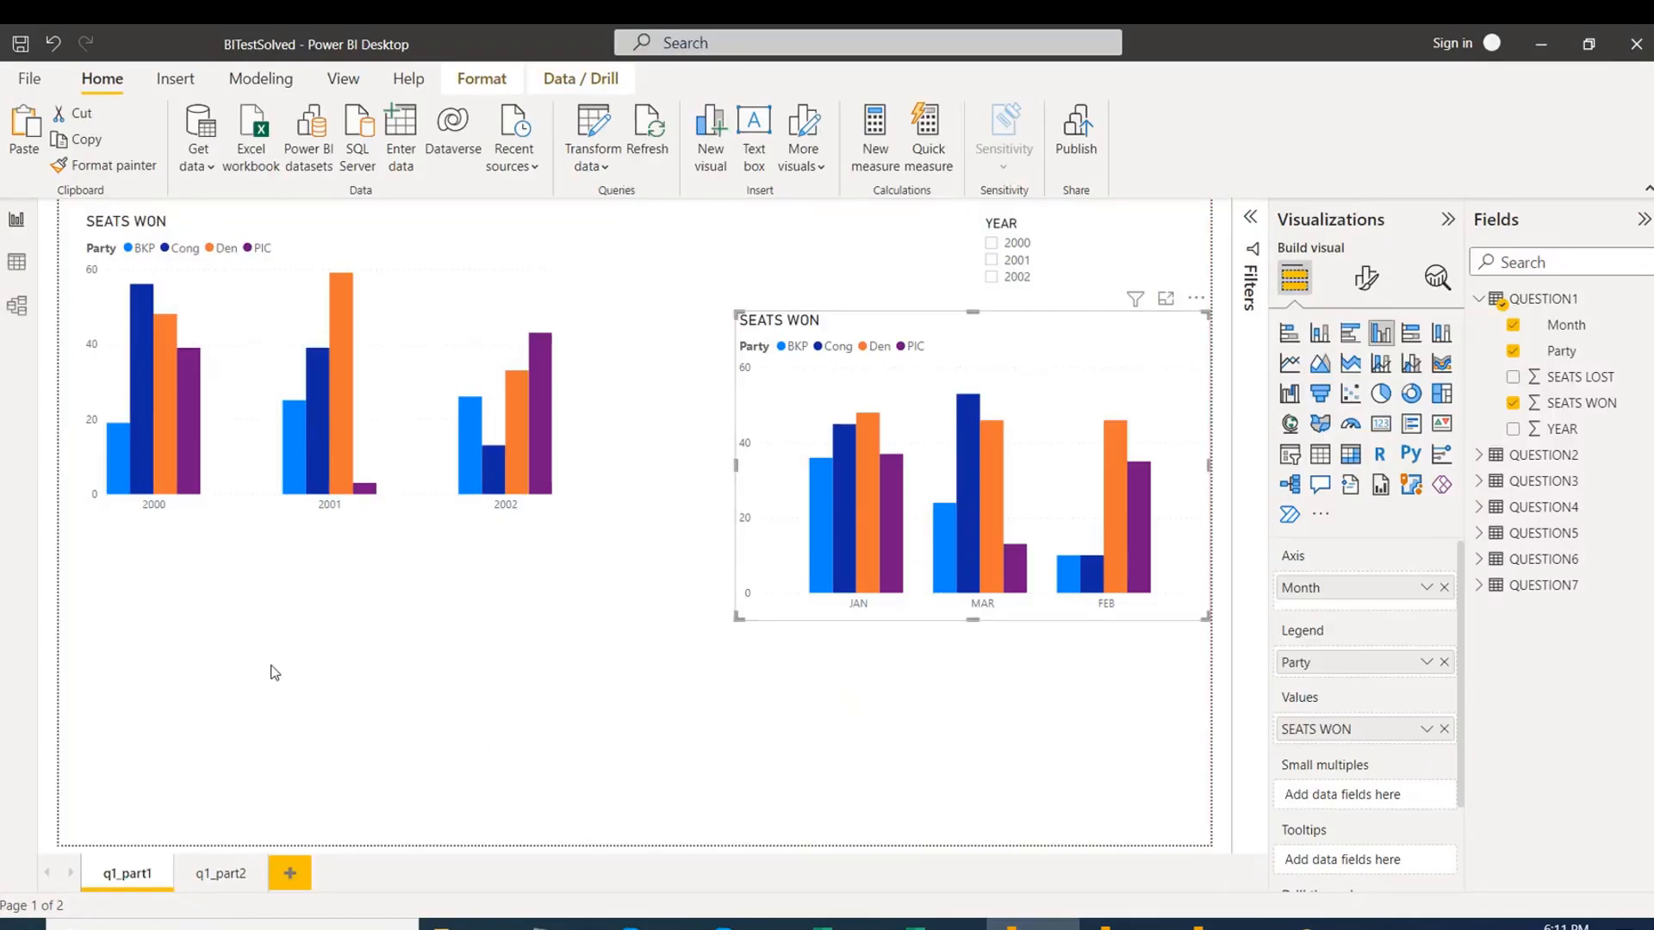
pyautogui.click(165, 818)
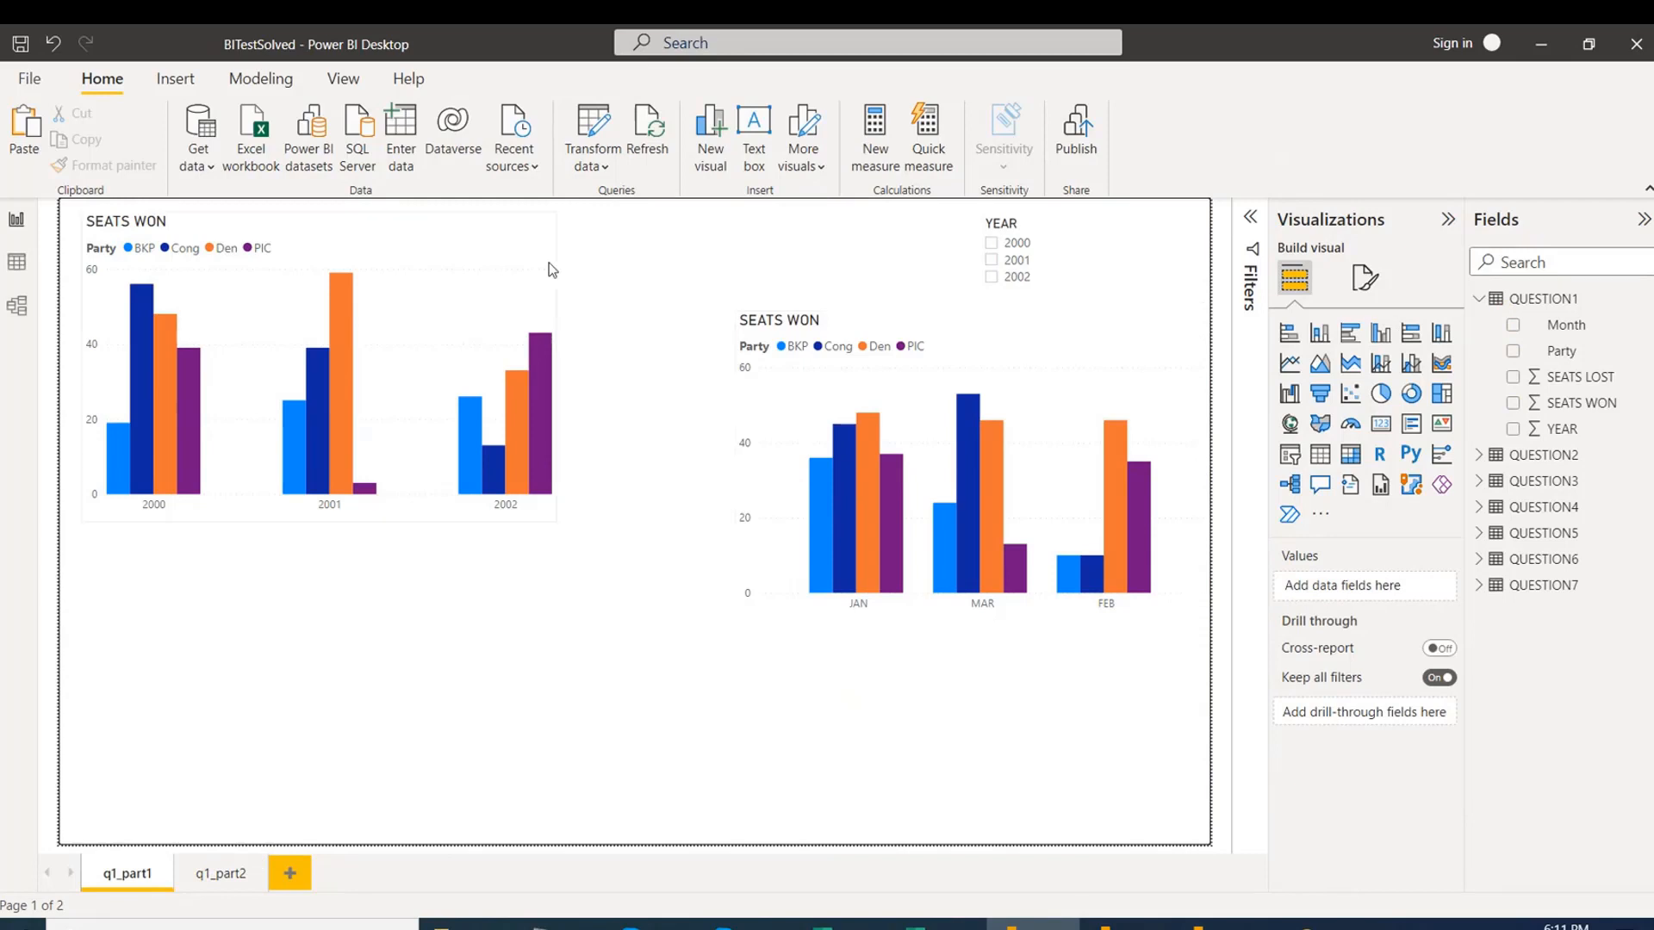
pyautogui.click(491, 254)
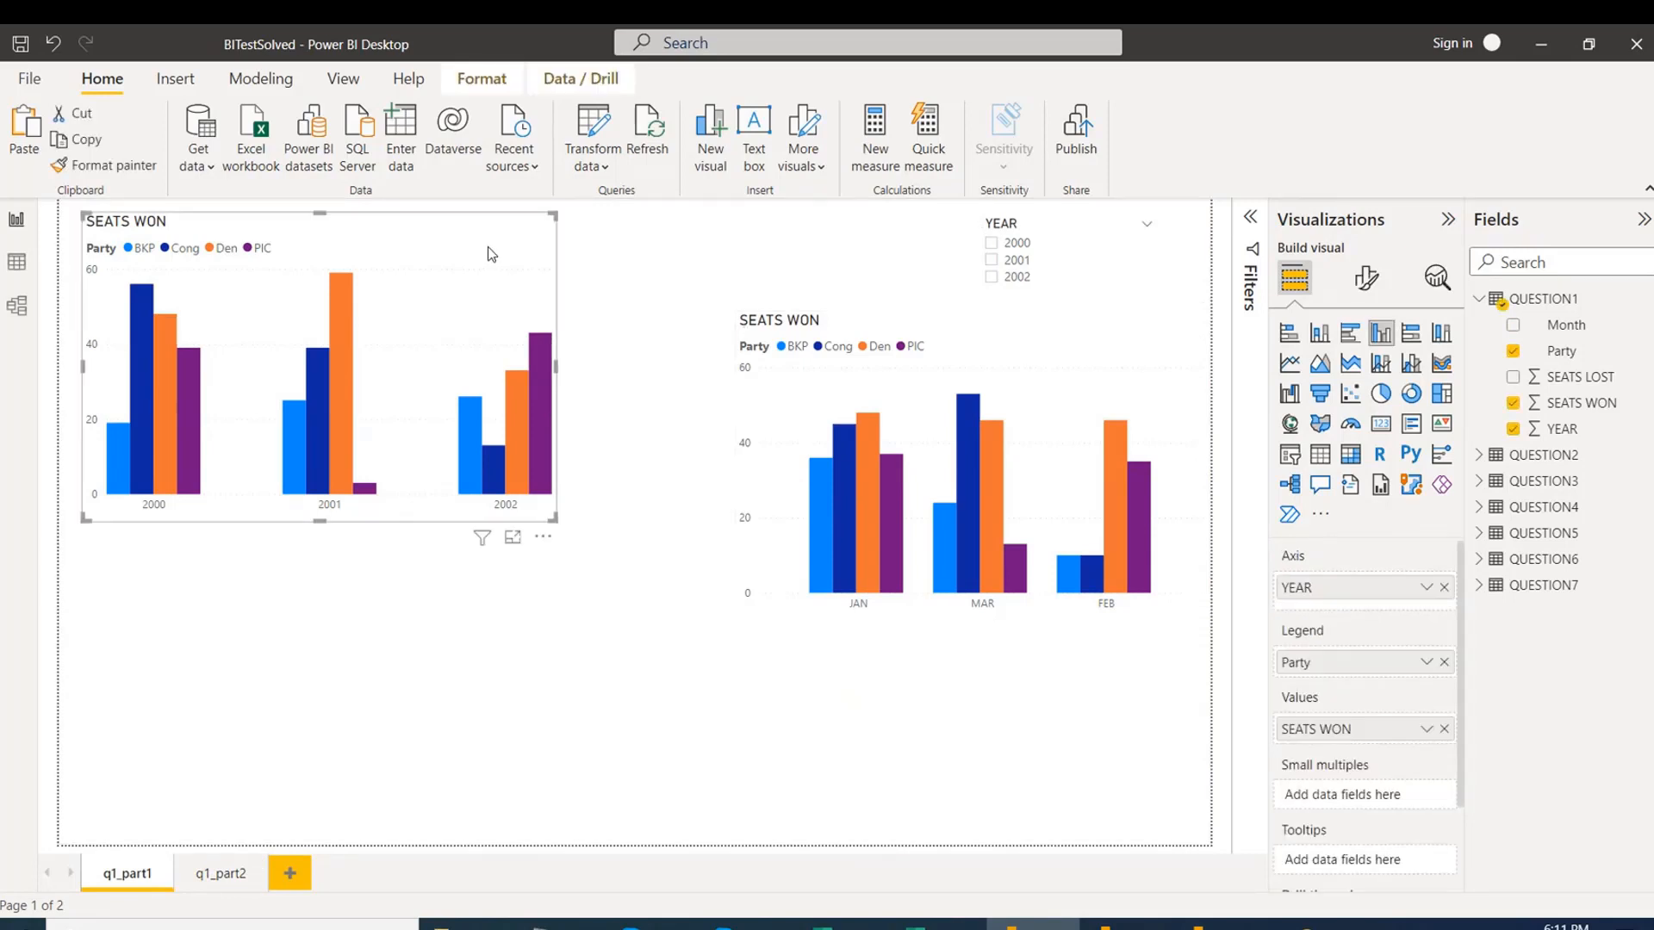
pyautogui.hotkey('ctrl', 'v')
pyautogui.moveTo(459, 594); pyautogui.dragTo(461, 626)
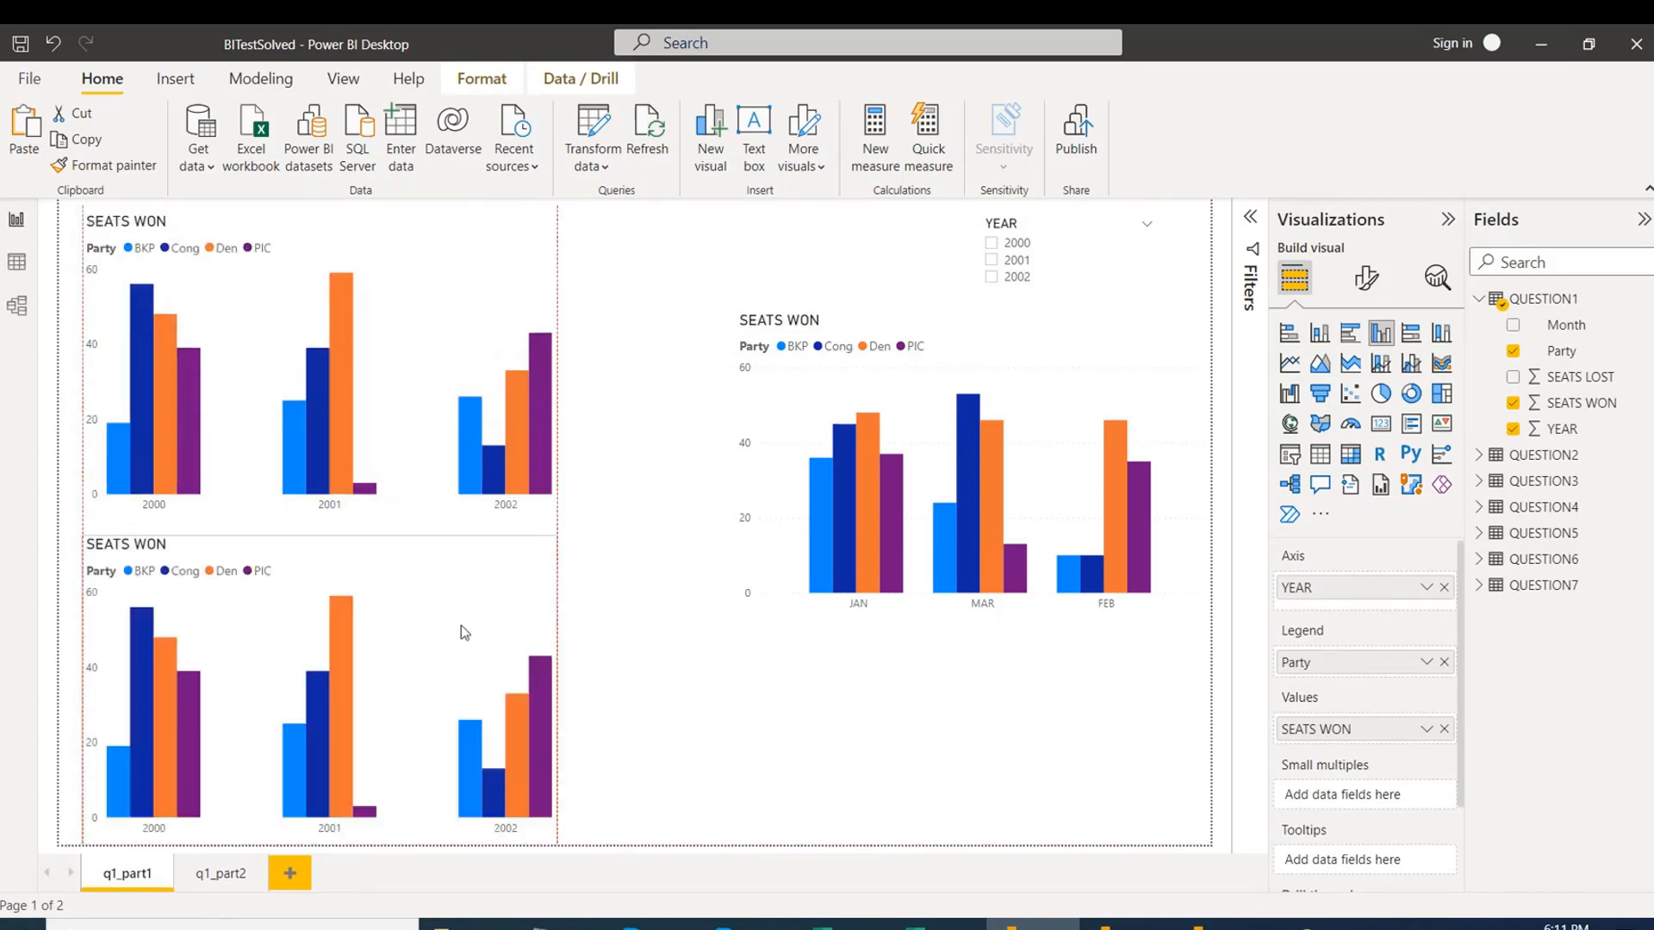
pyautogui.moveTo(323, 563); pyautogui.dragTo(322, 571)
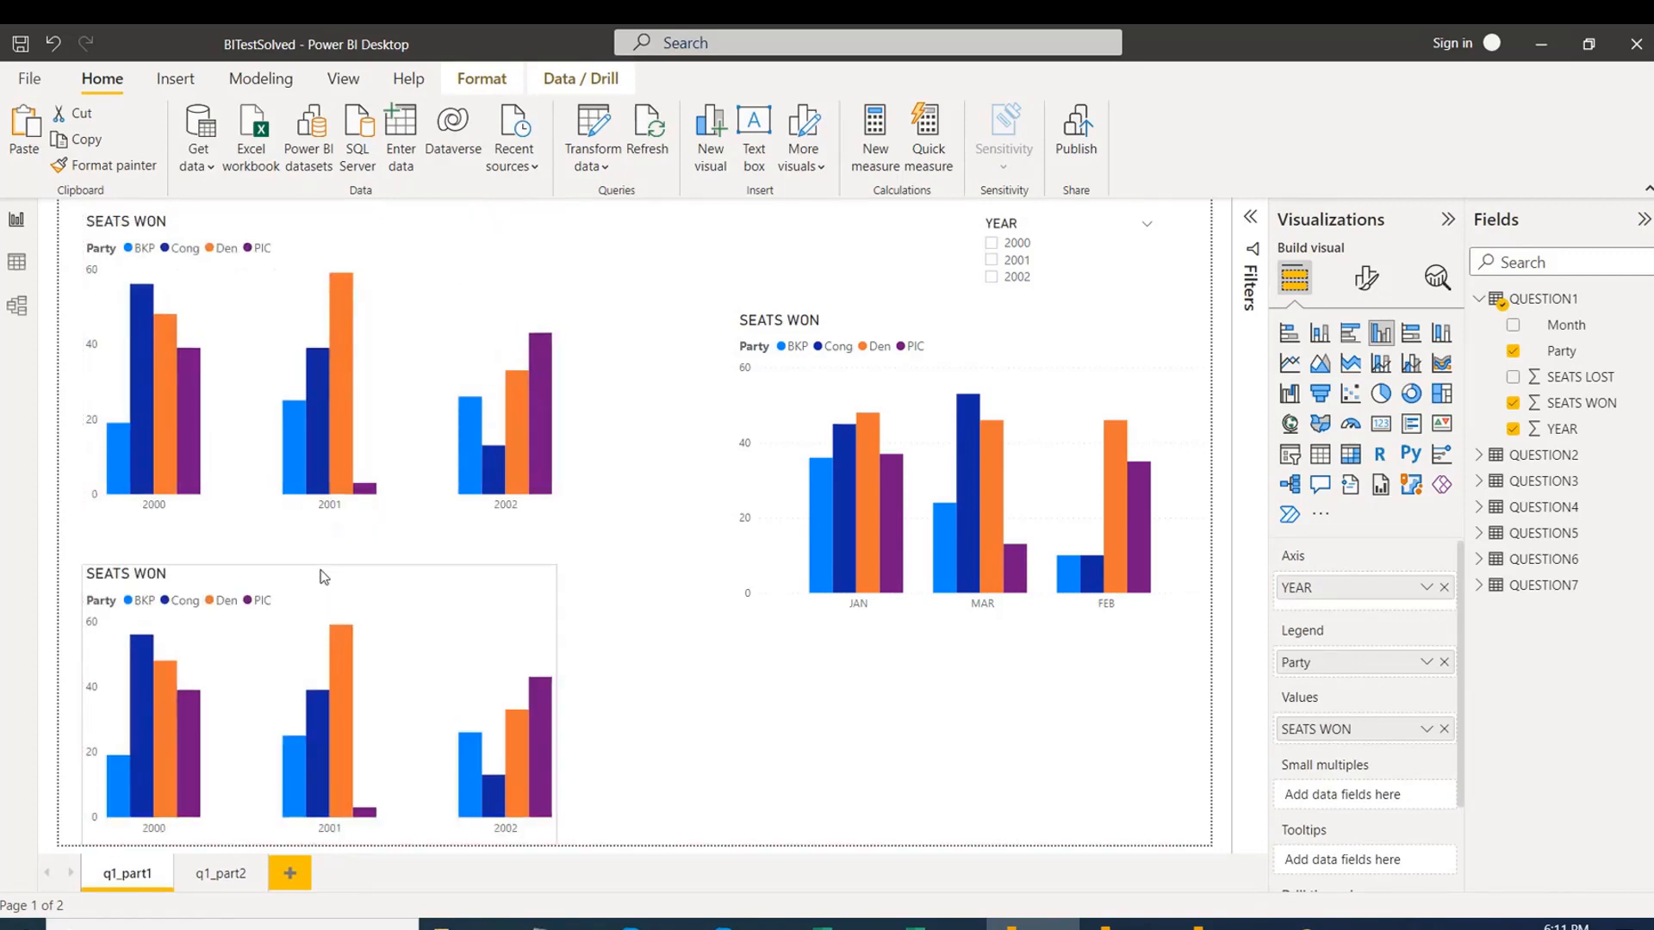
pyautogui.click(362, 559)
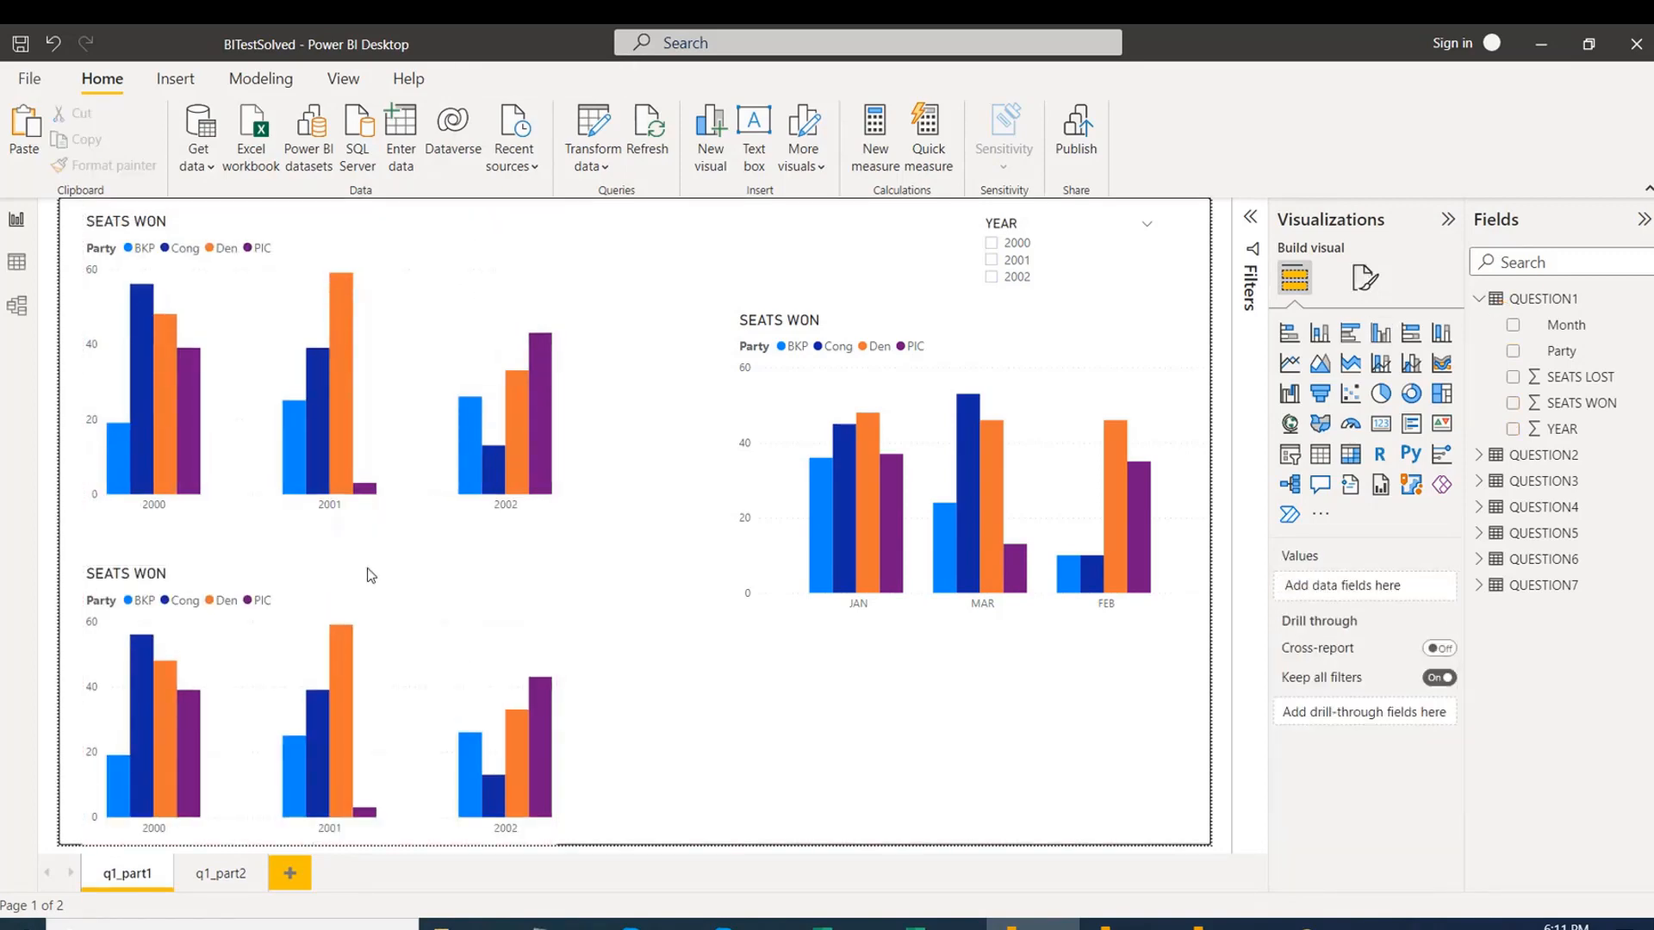
pyautogui.moveTo(382, 576); pyautogui.dragTo(393, 571)
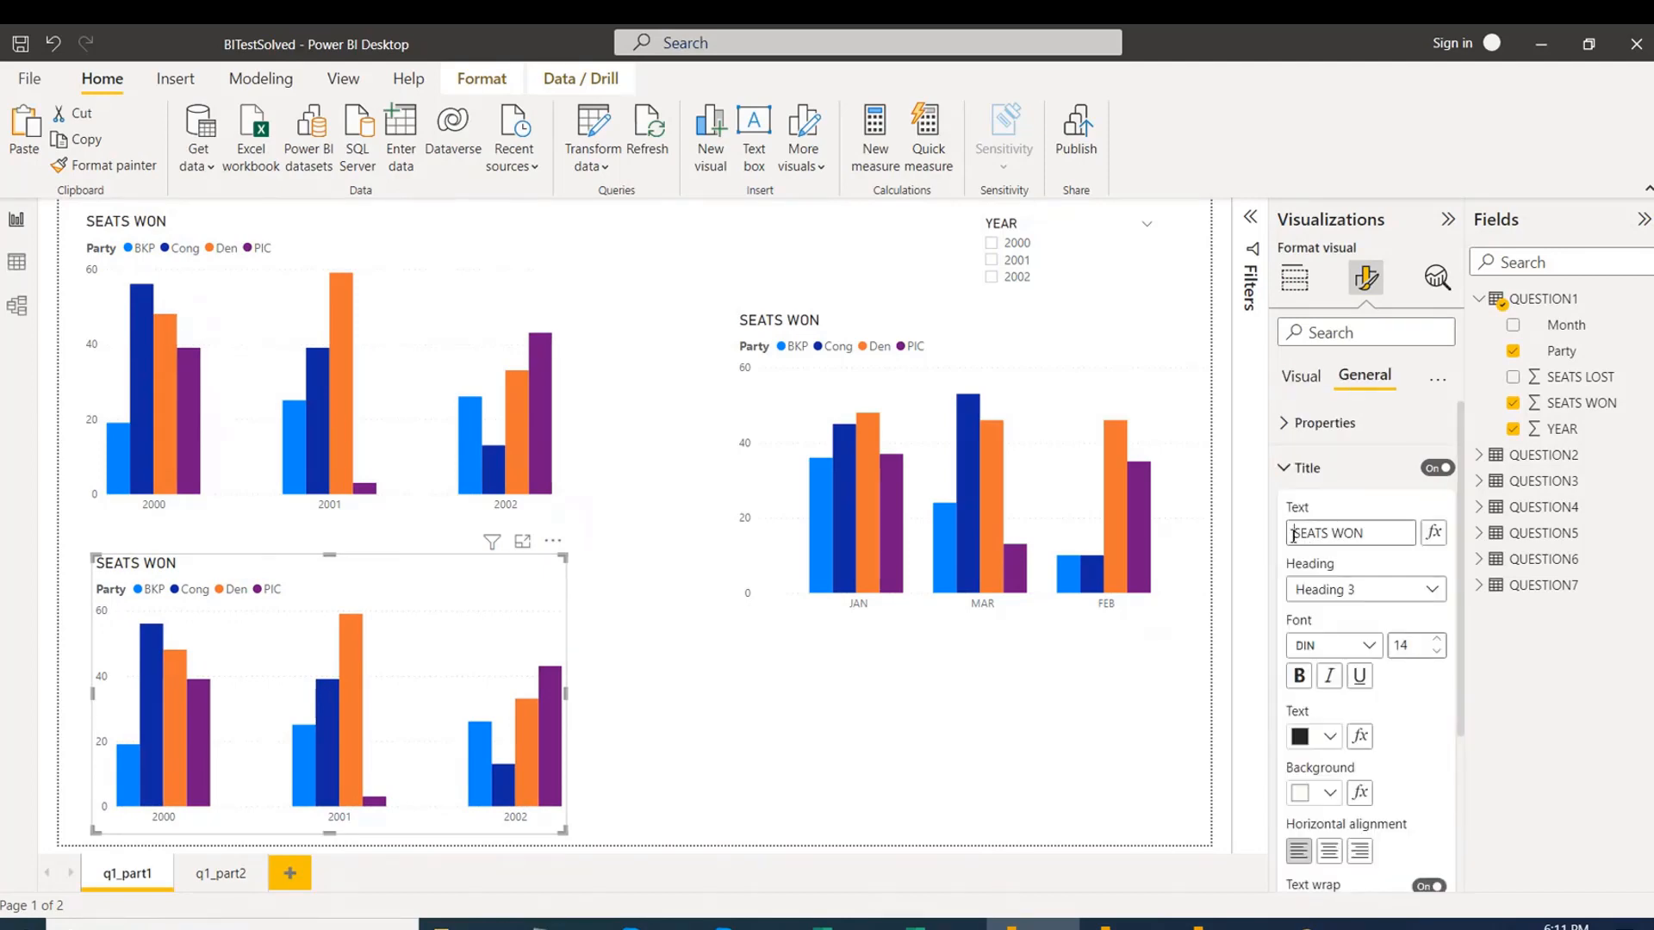
# Change the title of the copied year-wise chart to 3.SEATS WON.
pyautogui.click(1293, 535)
pyautogui.write('3.')
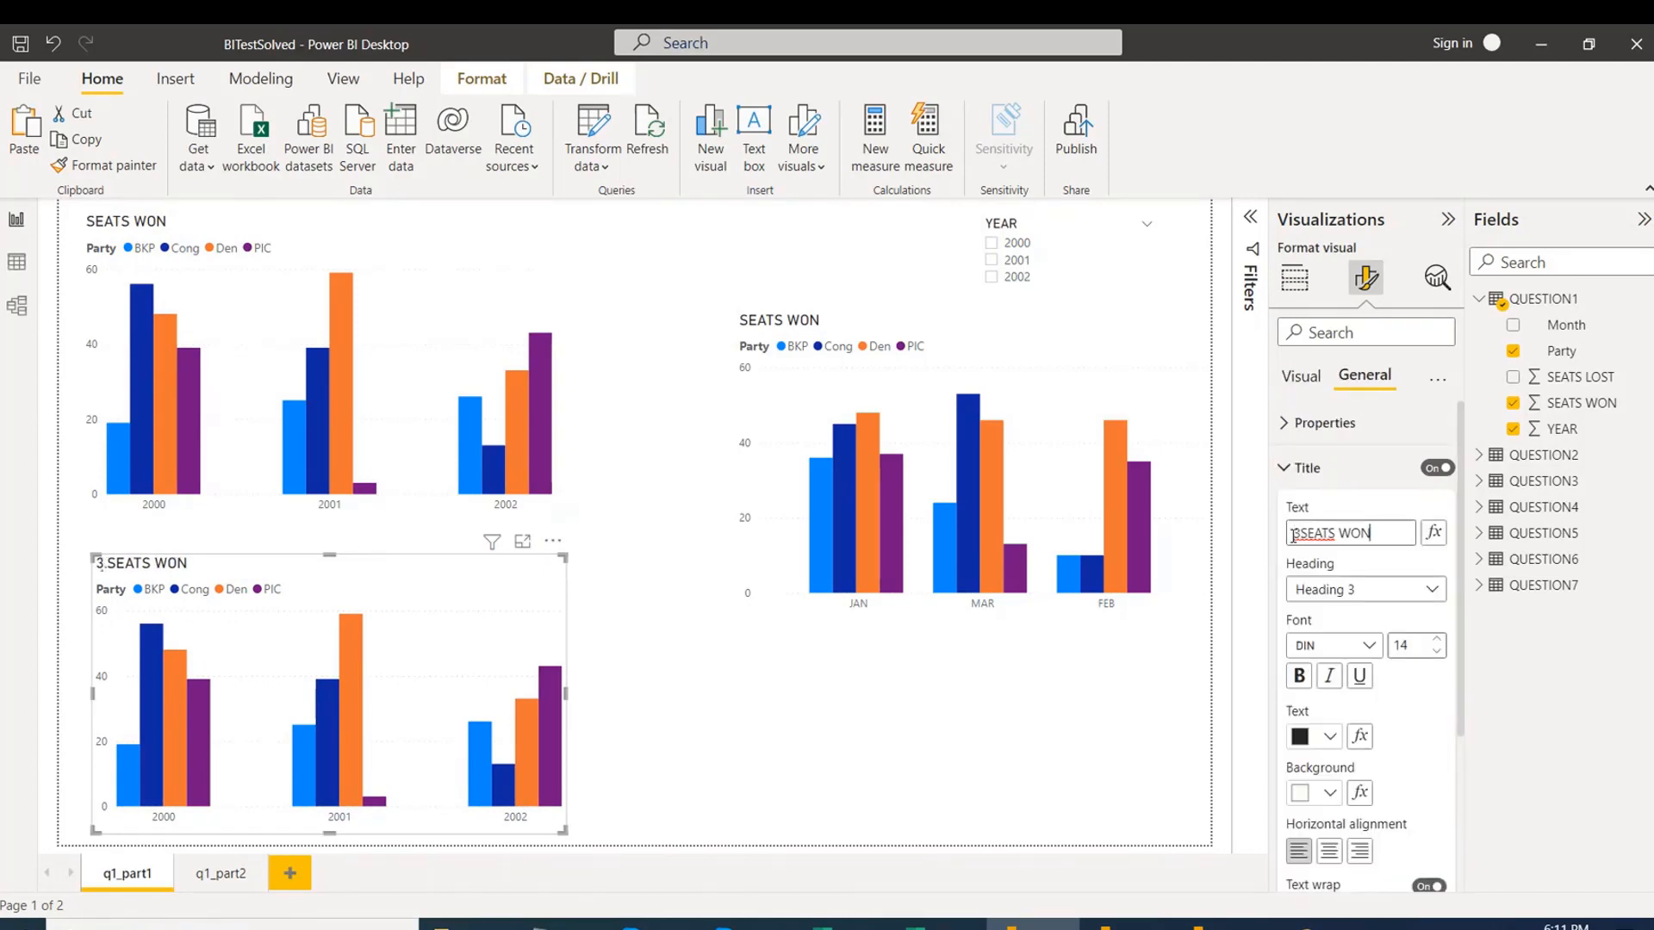
pyautogui.click(1024, 735)
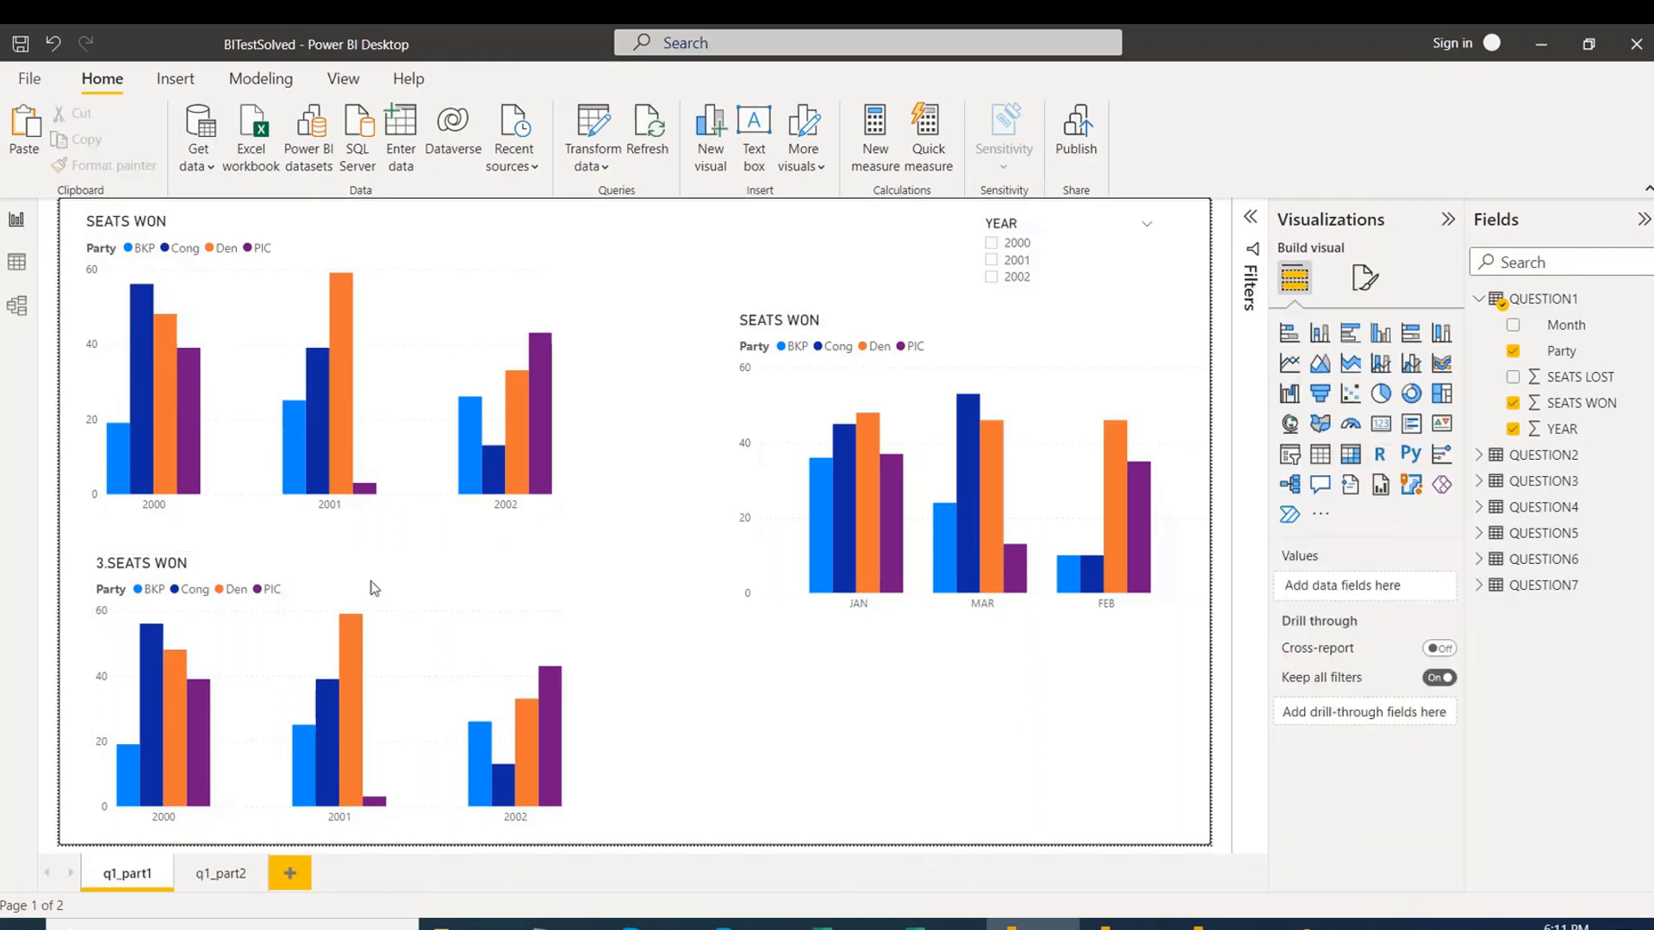
# Change the title of the month-wise chart under the YEAR slicer to 2.SEATS WON.
pyautogui.click(1012, 314)
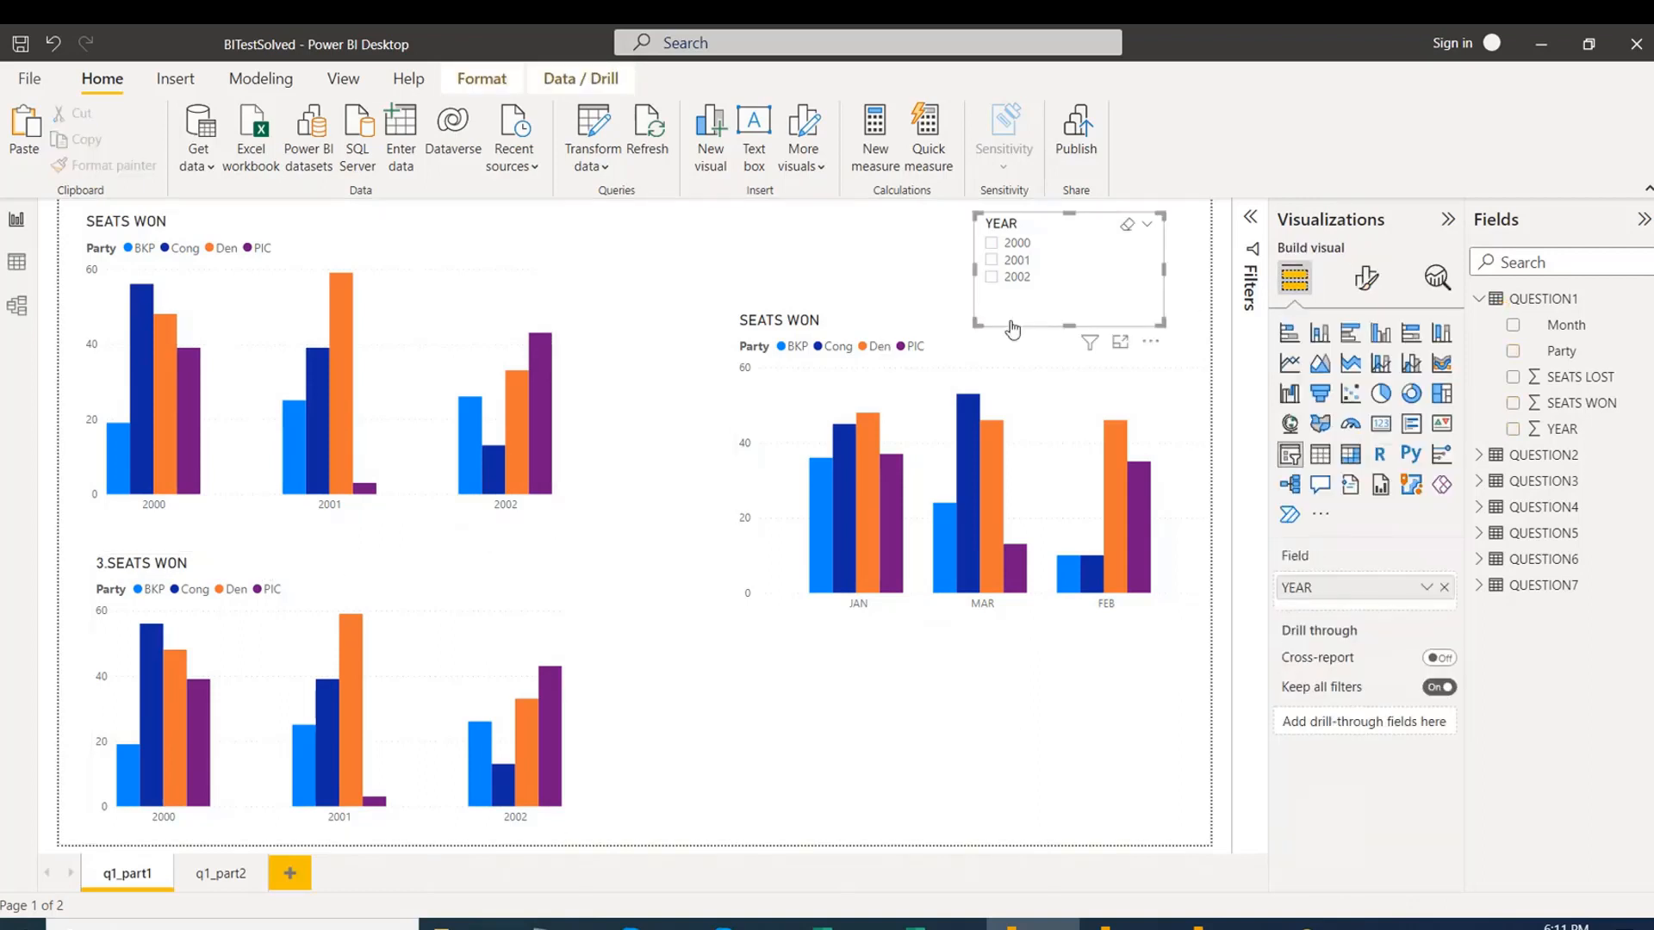
pyautogui.click(1118, 317)
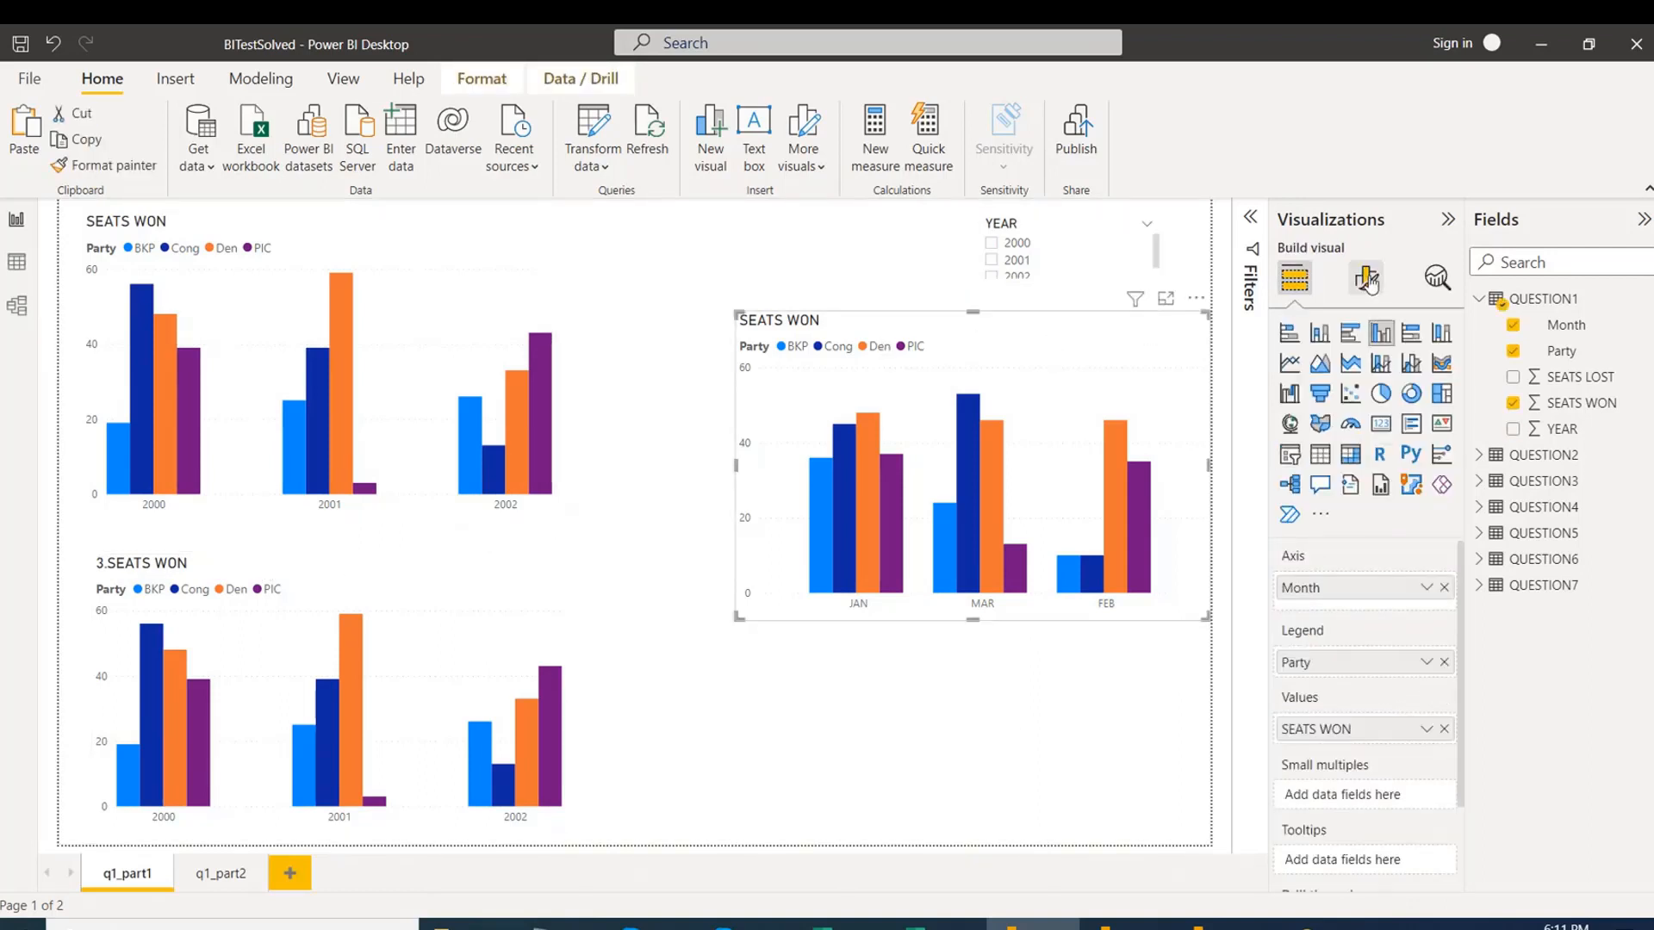
pyautogui.click(1367, 280)
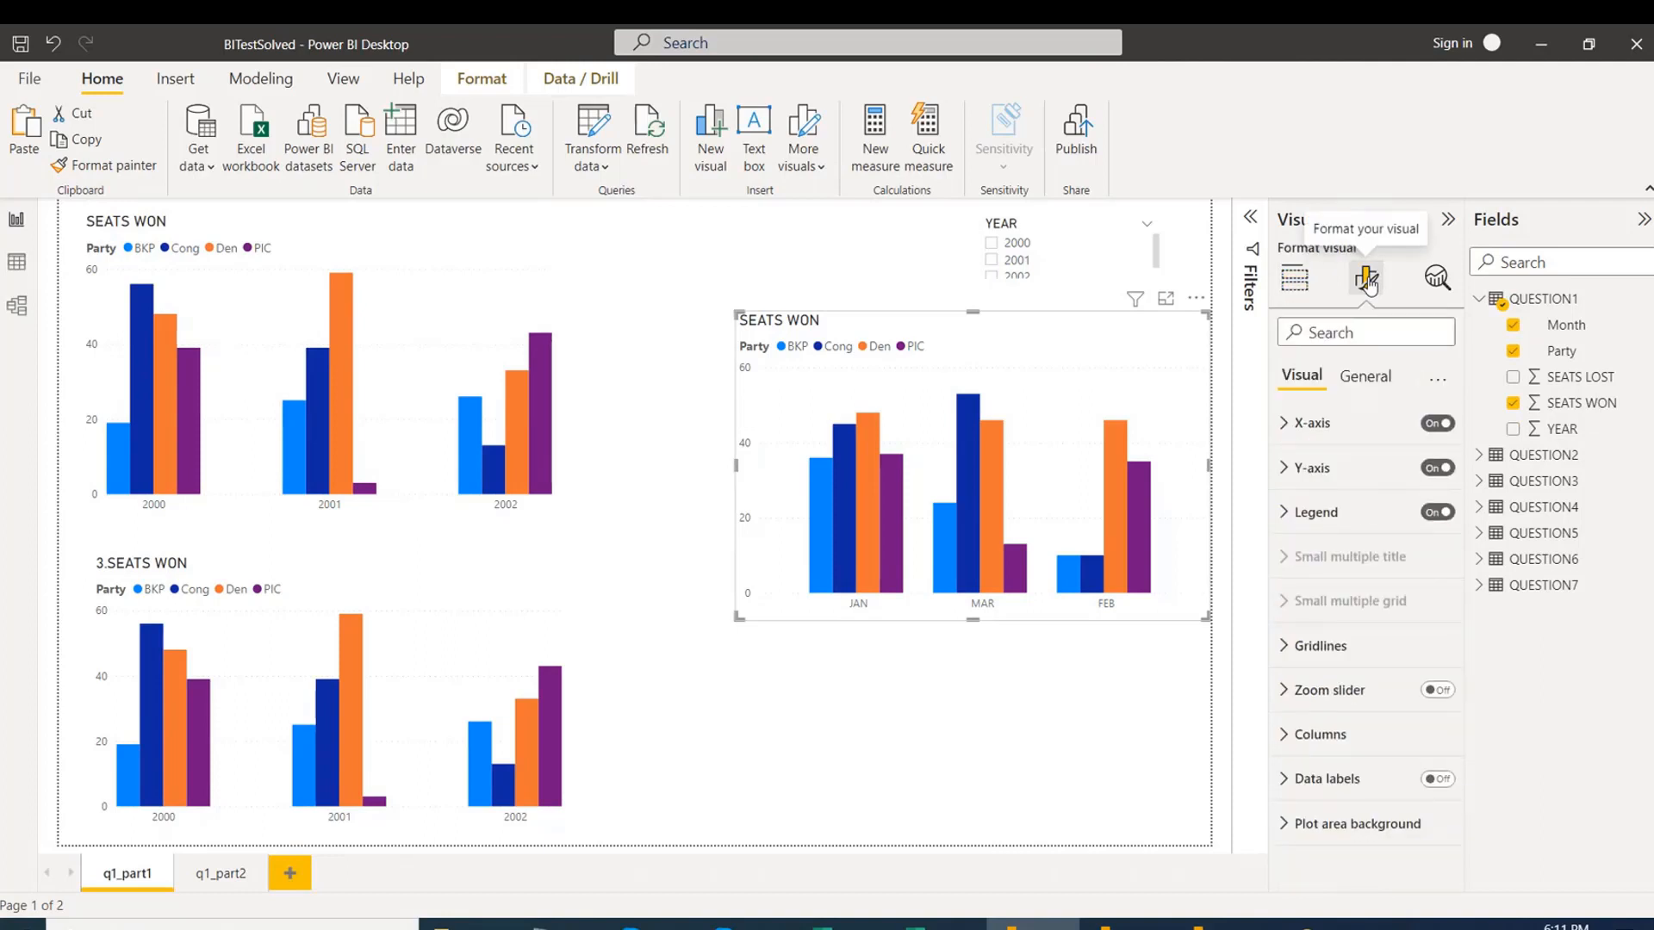
pyautogui.click(1365, 376)
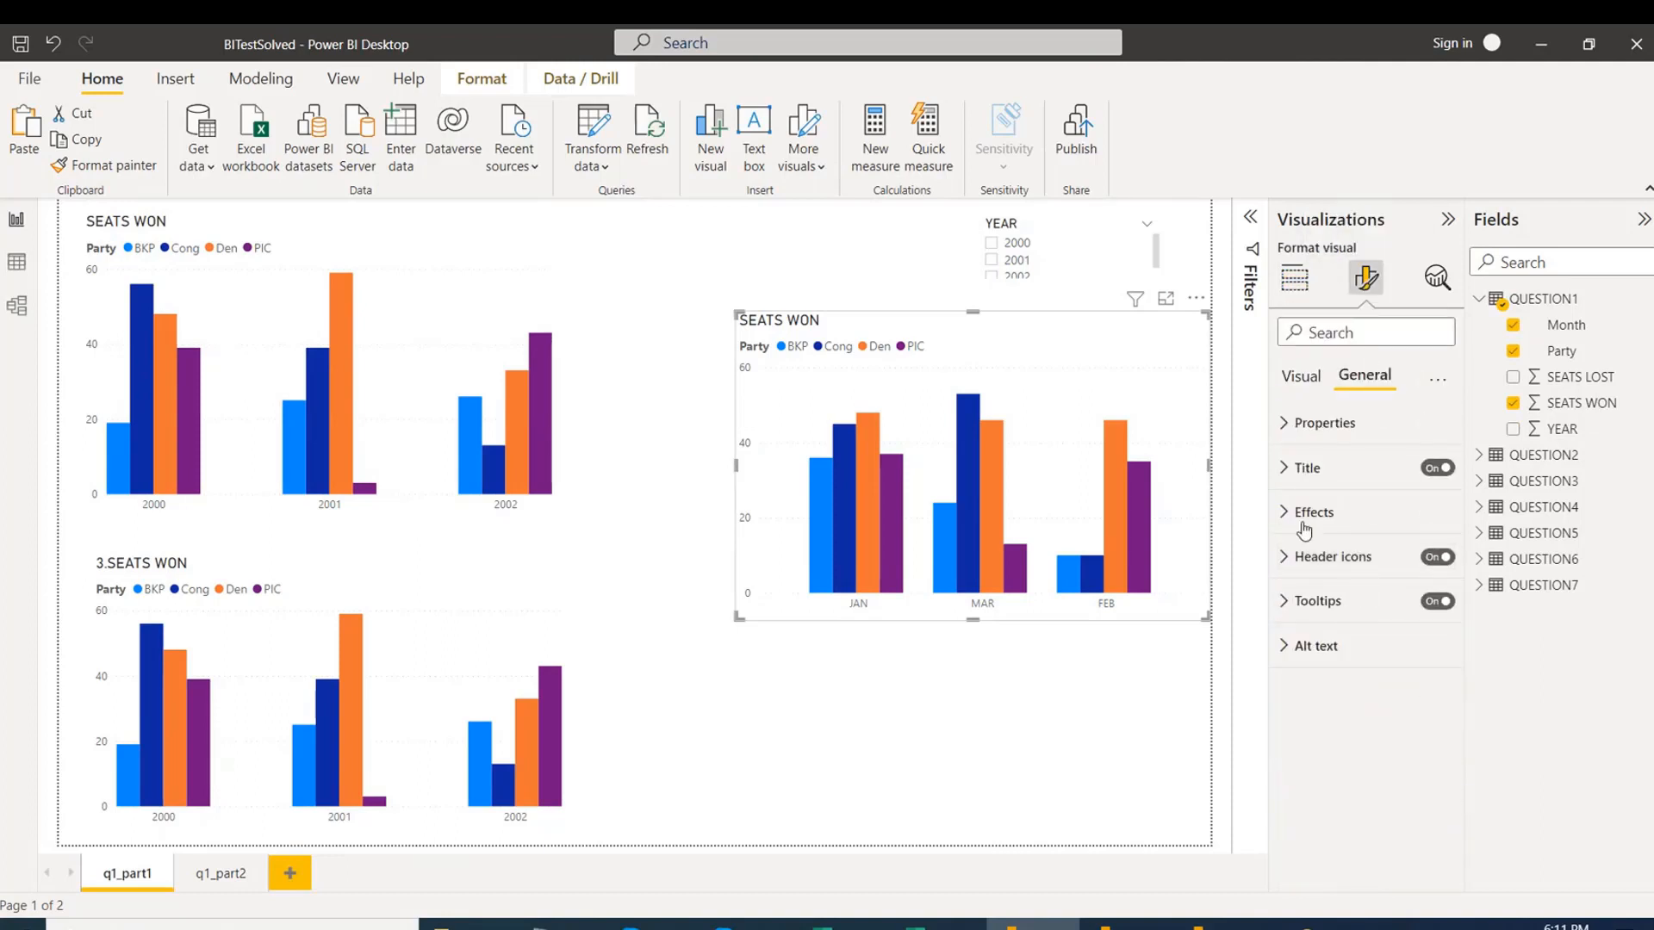
pyautogui.click(1284, 468)
pyautogui.click(1298, 536)
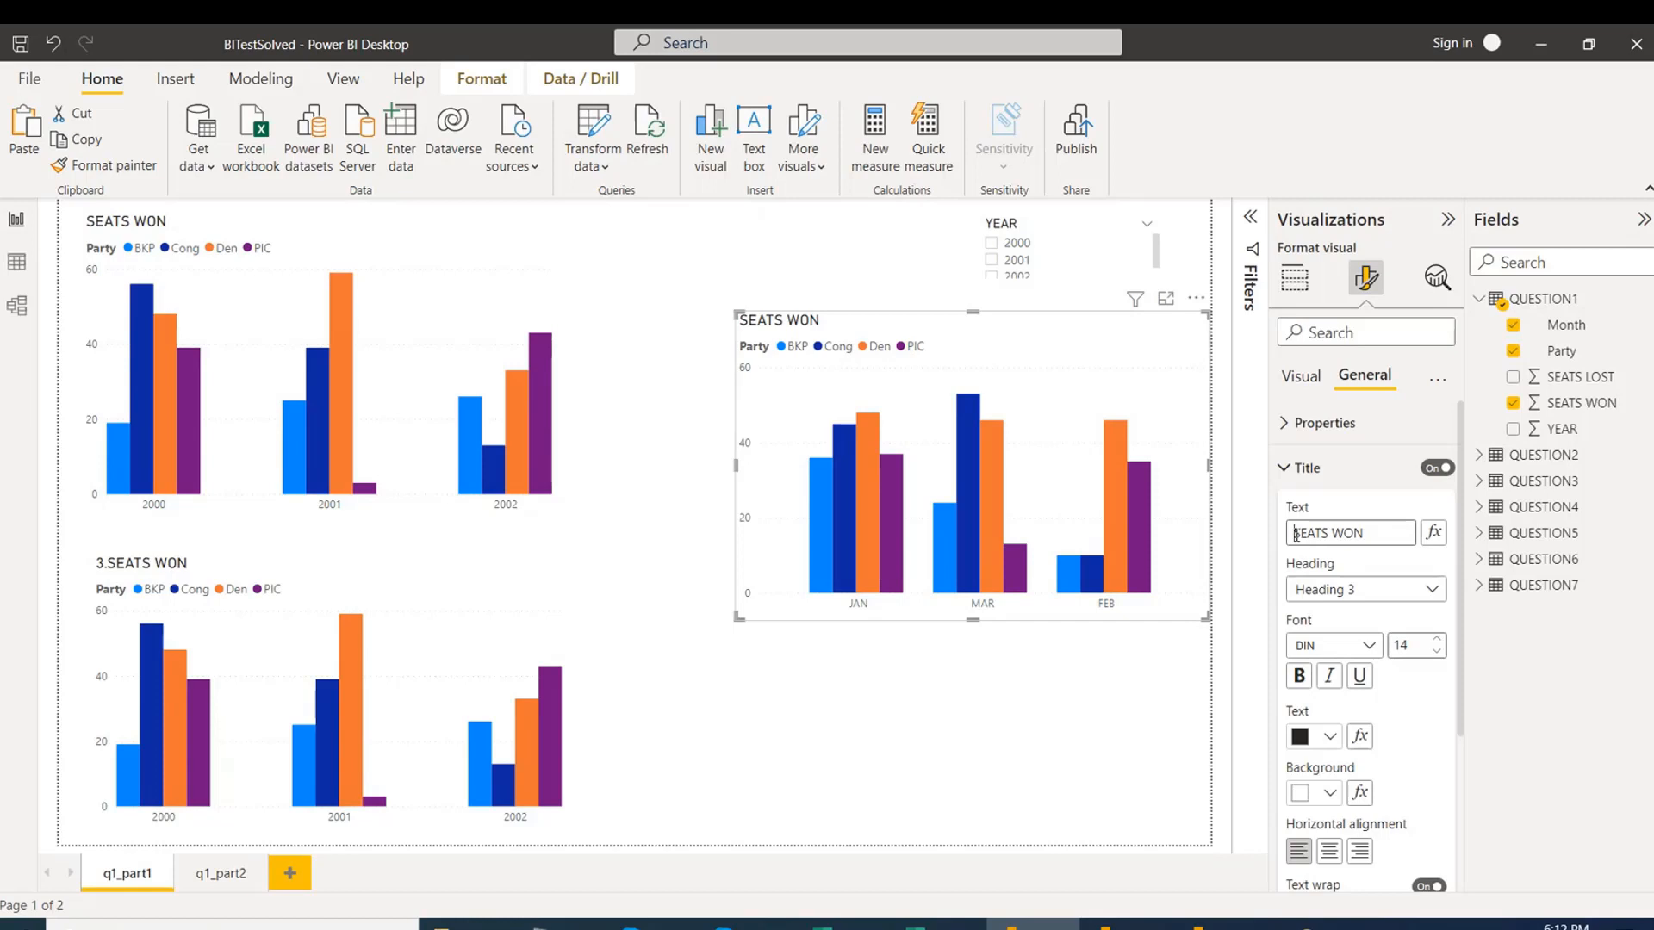
pyautogui.write('1')
pyautogui.write('2.')
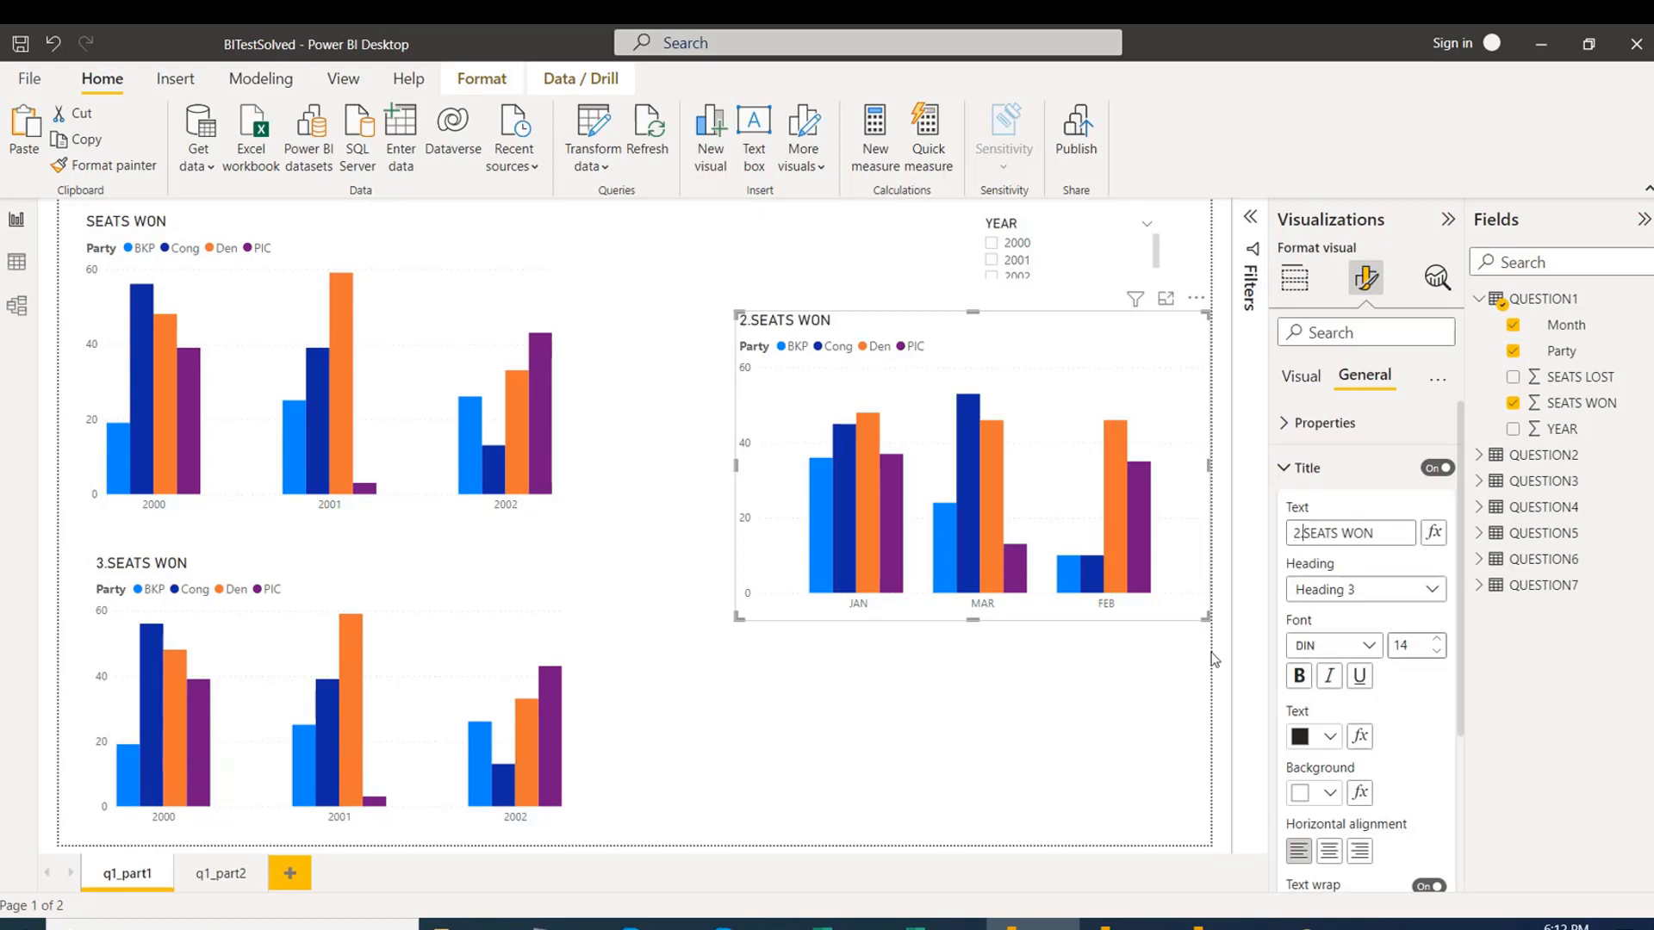
pyautogui.press('Tab')
# Reread the JAN-only task in the Excel workbook and move the 3.SEATS WON chart from q1_part1 to the upper part of page q1_part2 in Power BI.
pyautogui.click(567, 605)
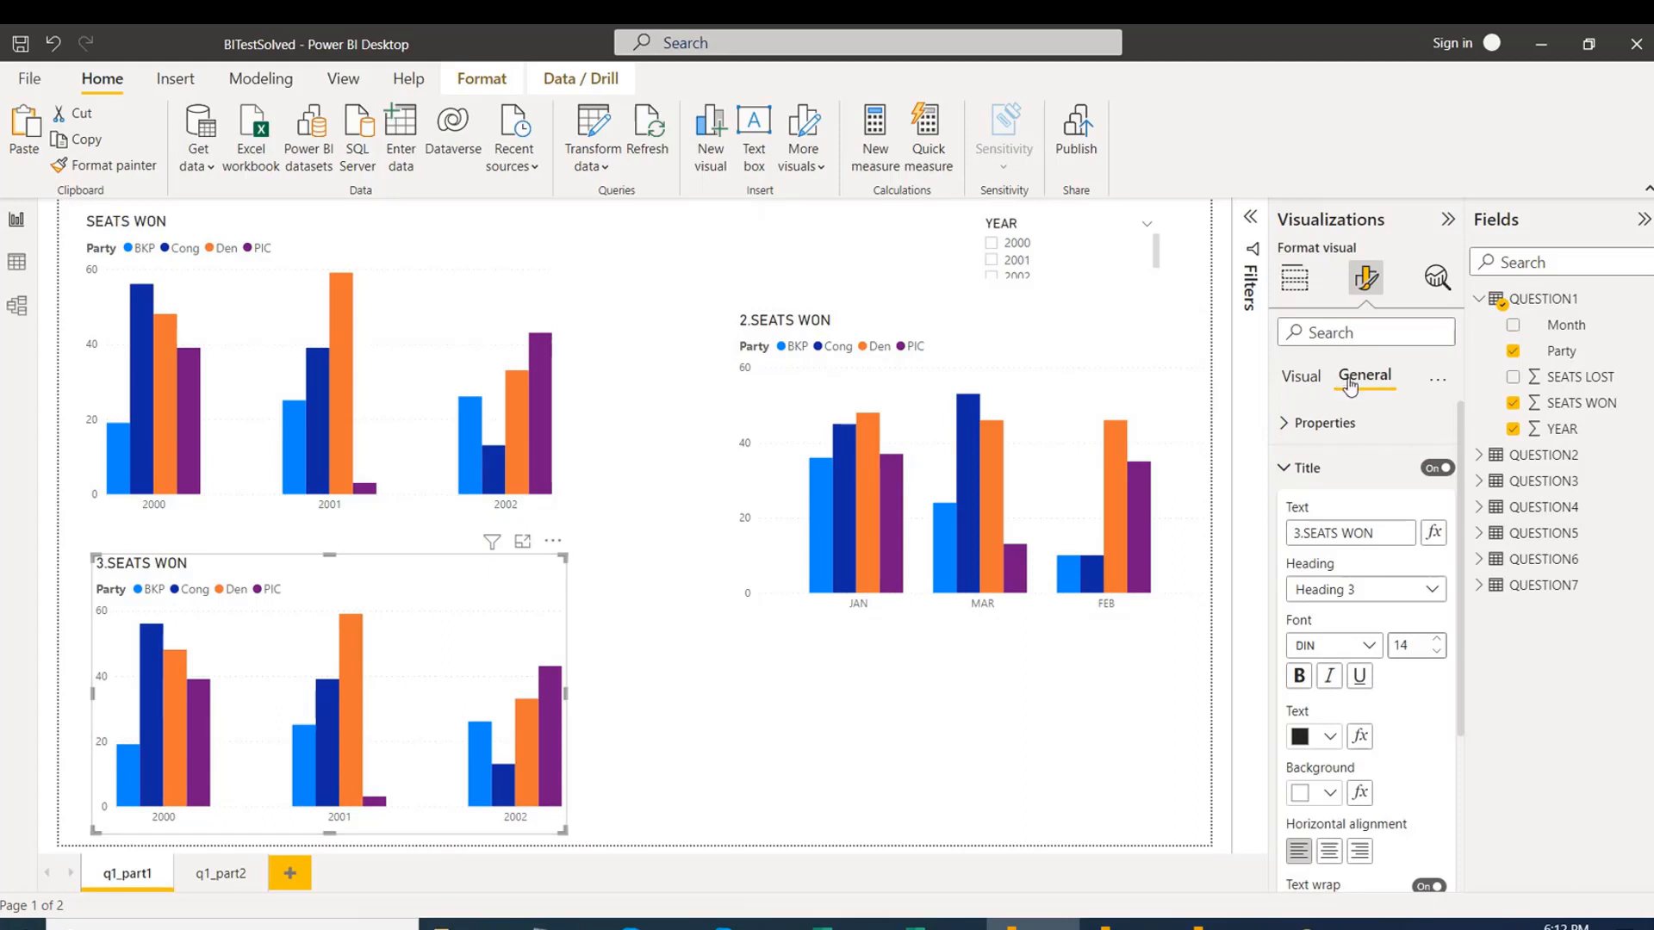
pyautogui.click(1301, 377)
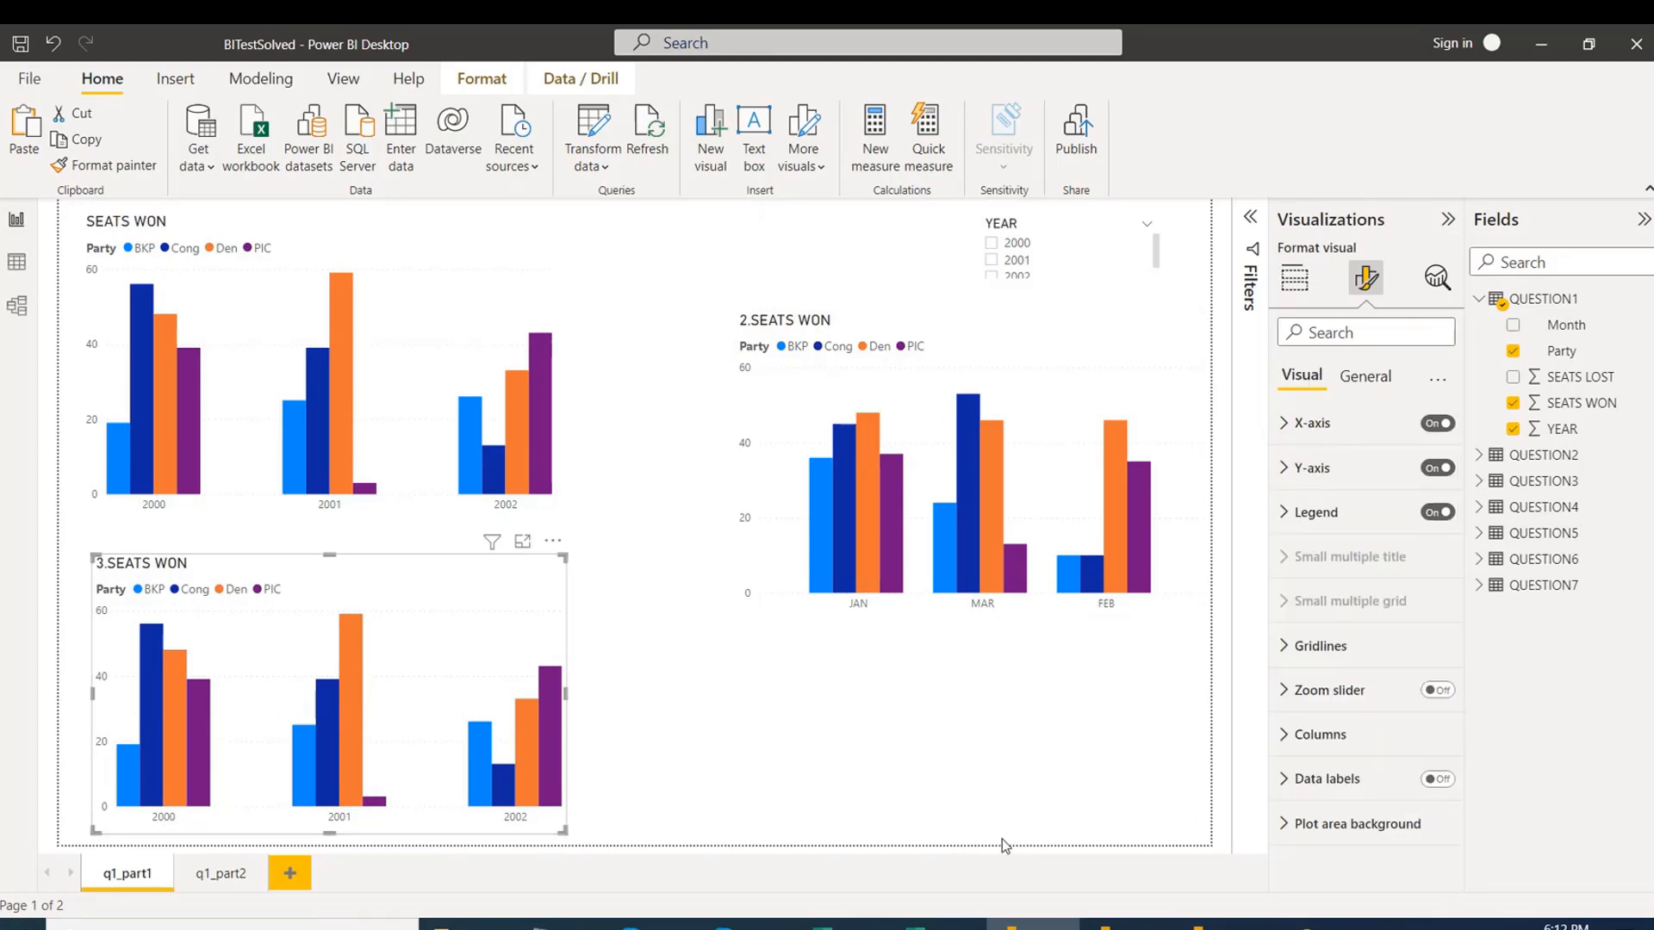
pyautogui.moveTo(840, 925)
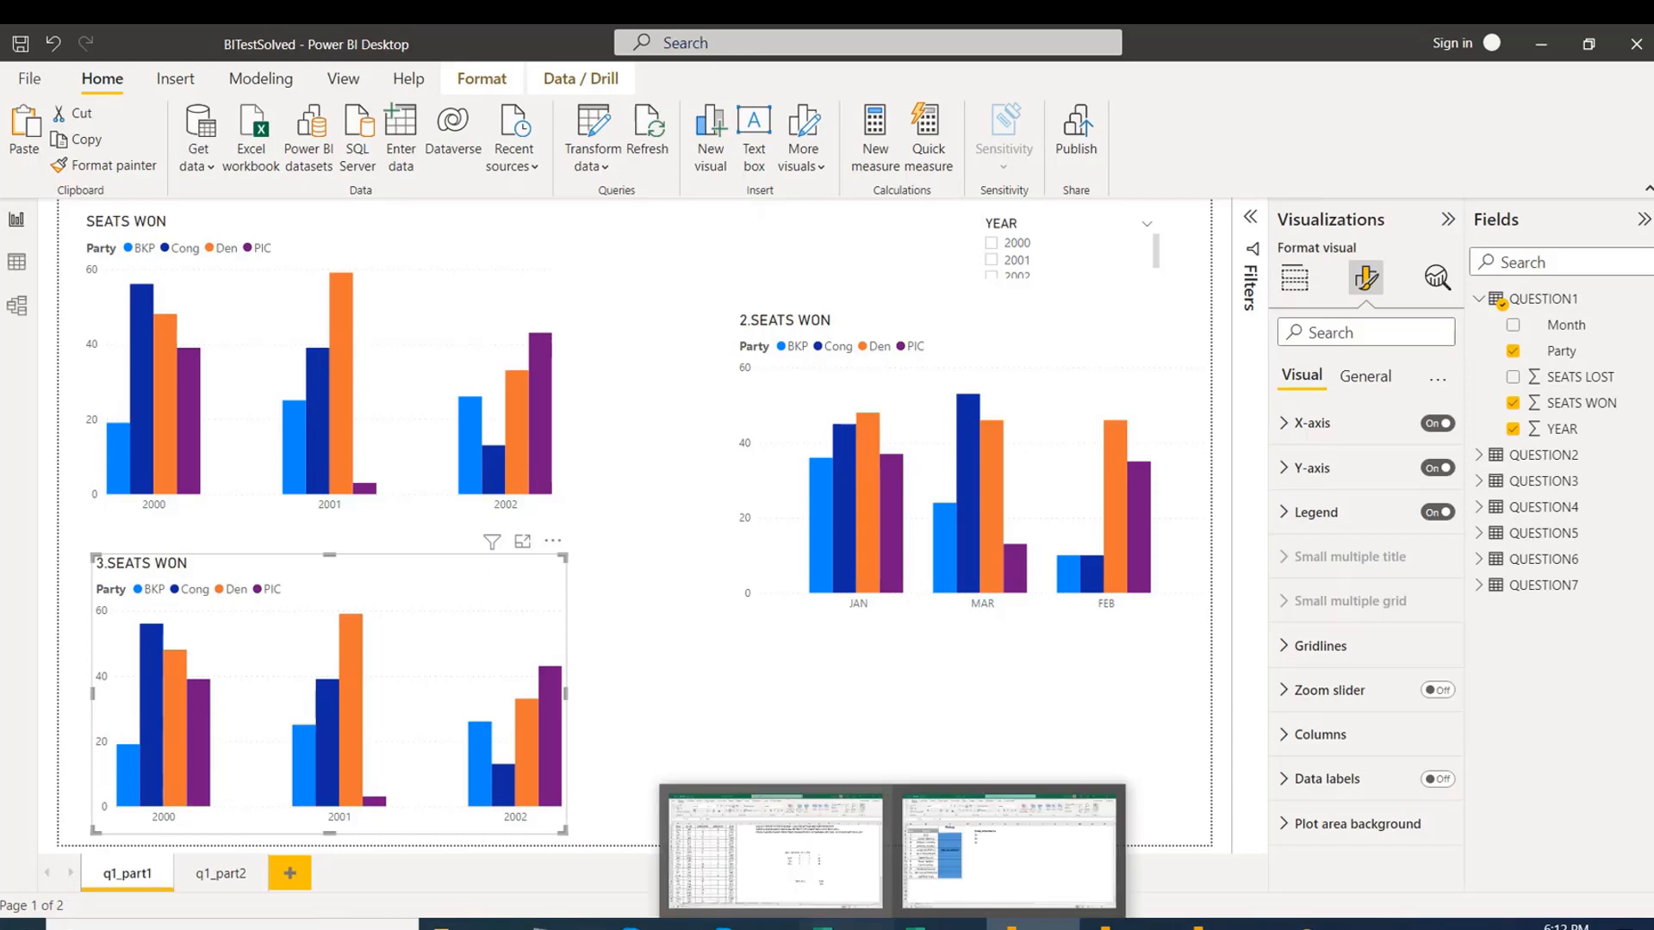
pyautogui.click(776, 851)
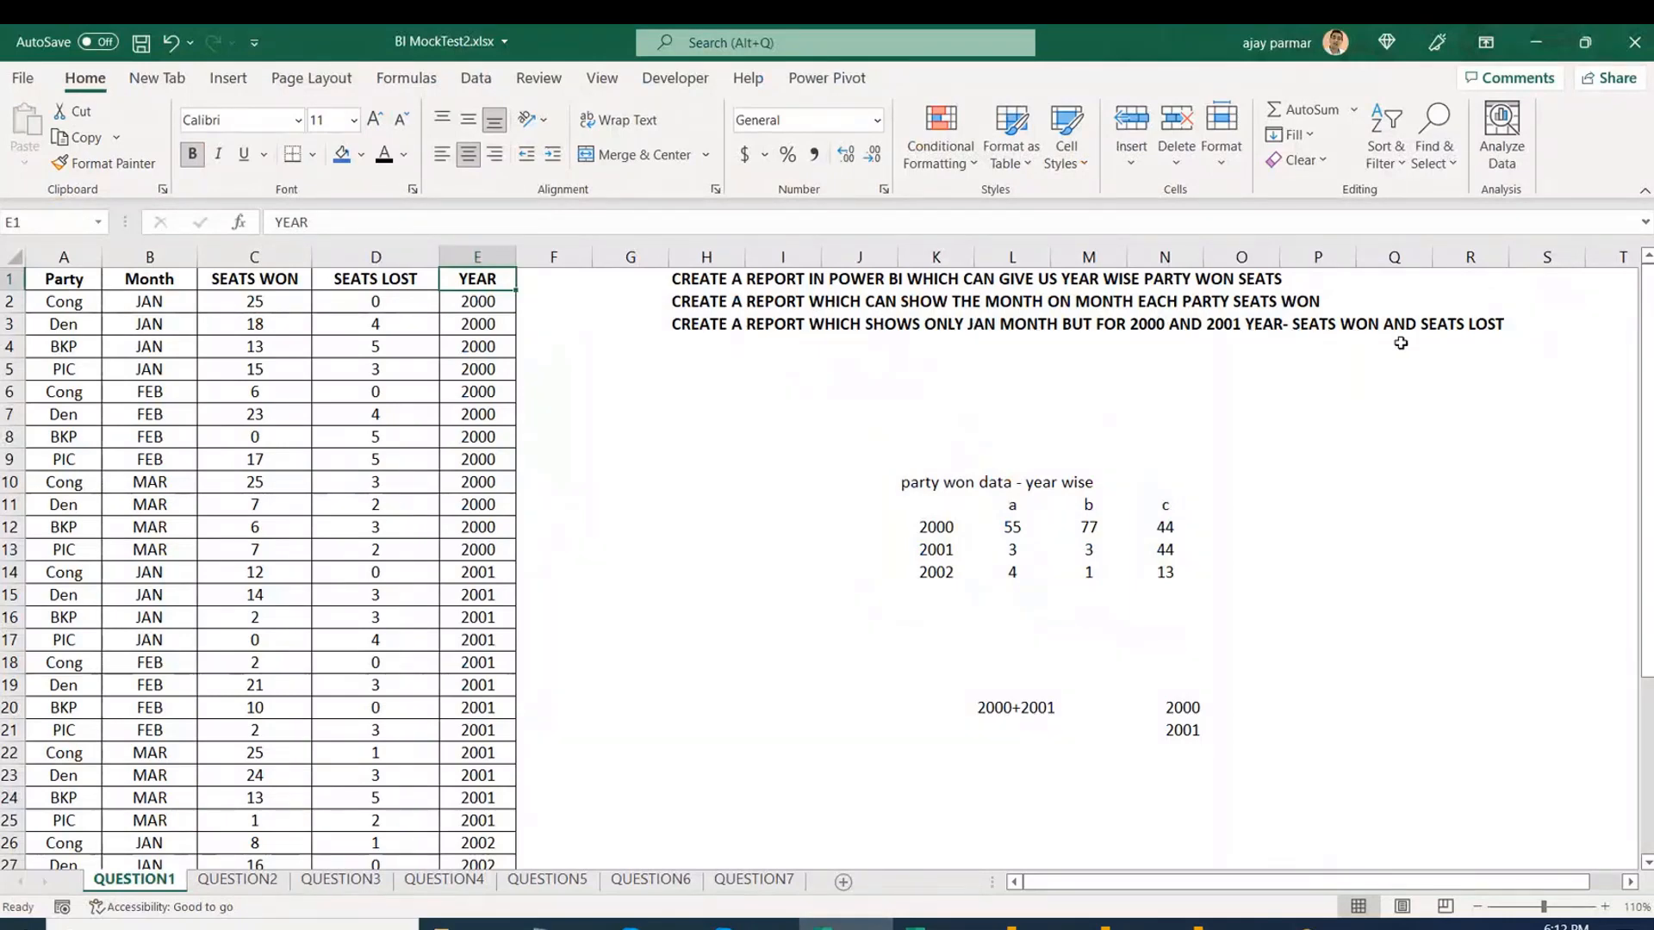
pyautogui.hotkey('alt', 'Tab')
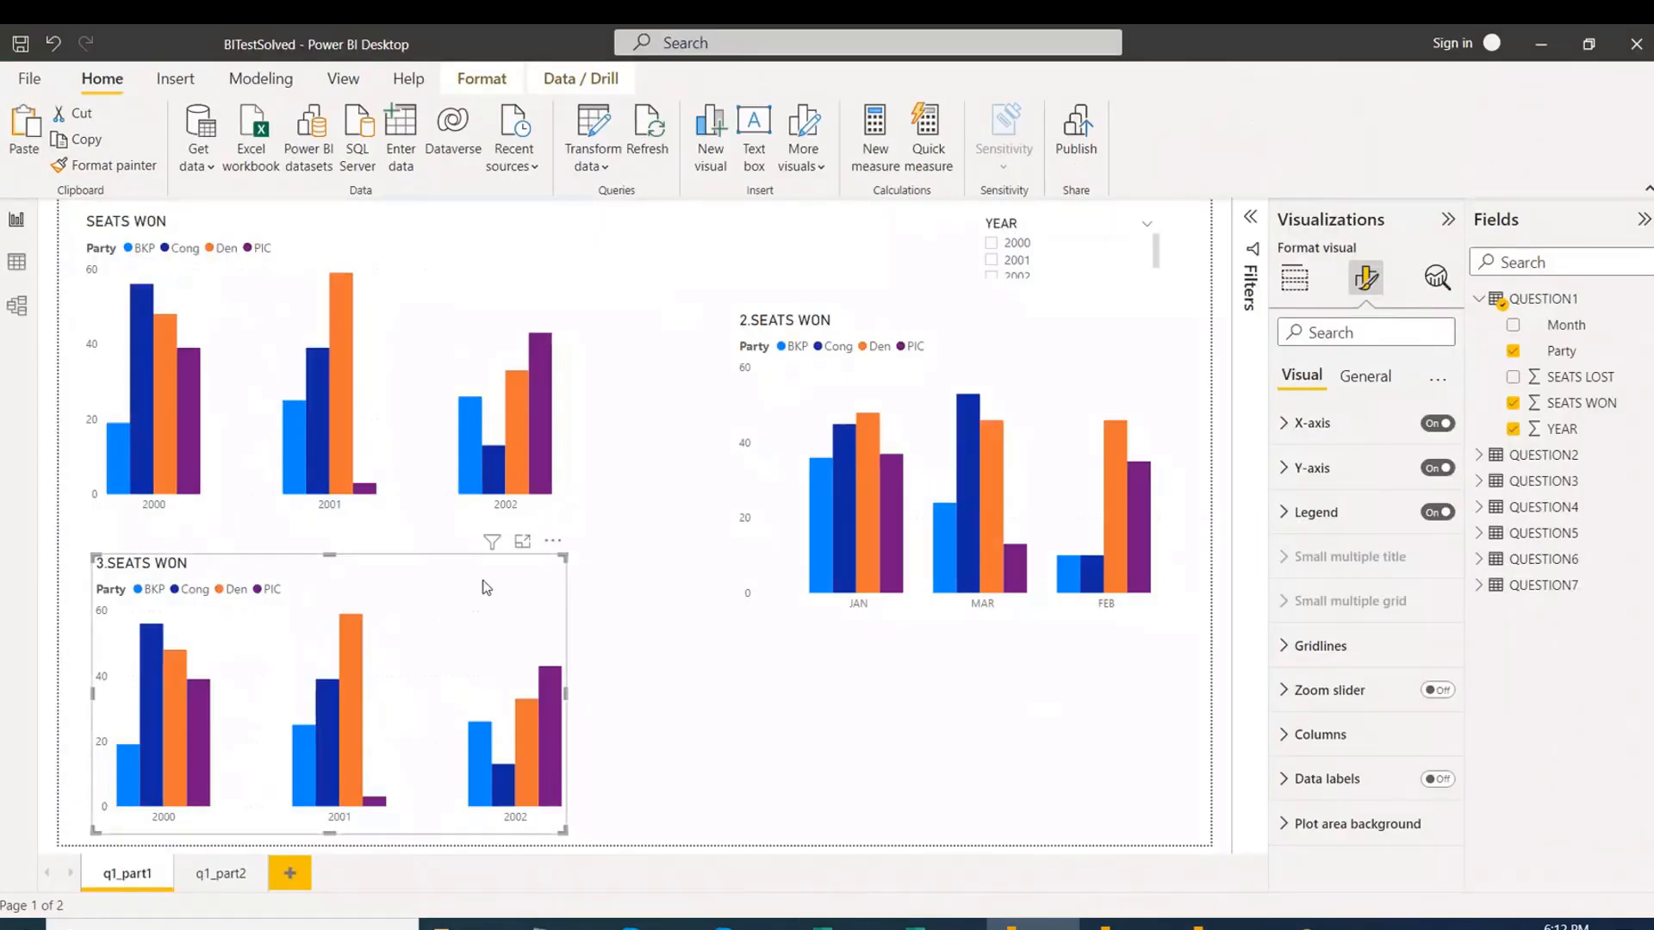
pyautogui.press('Delete')
pyautogui.click(229, 875)
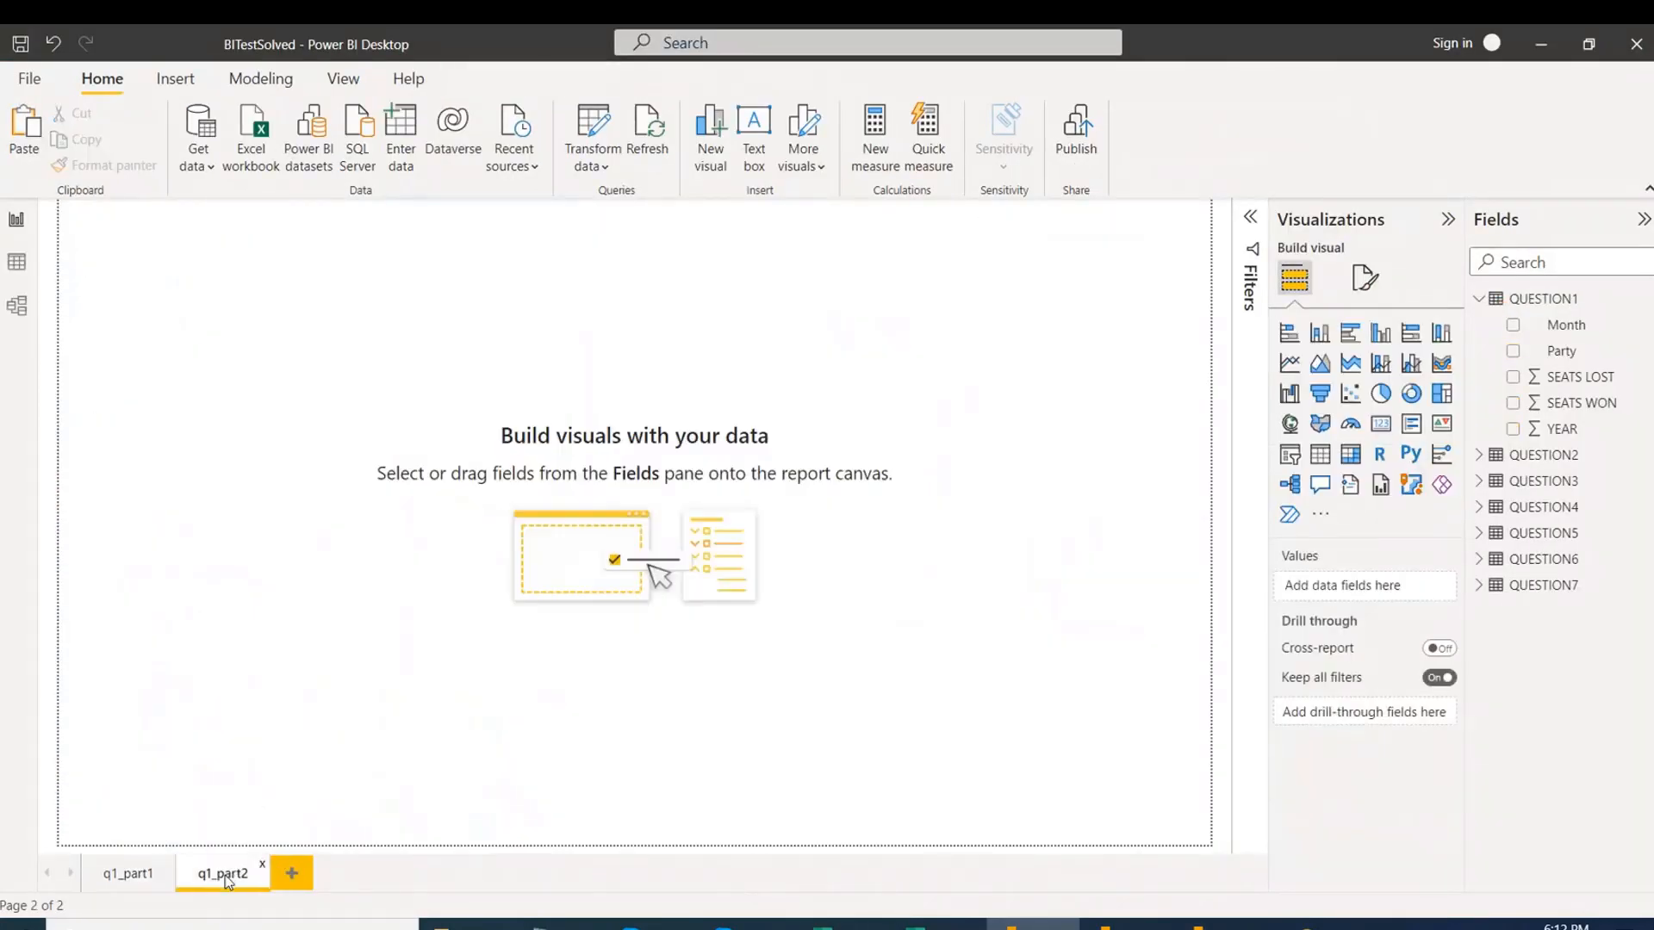
pyautogui.hotkey('ctrl', 'v')
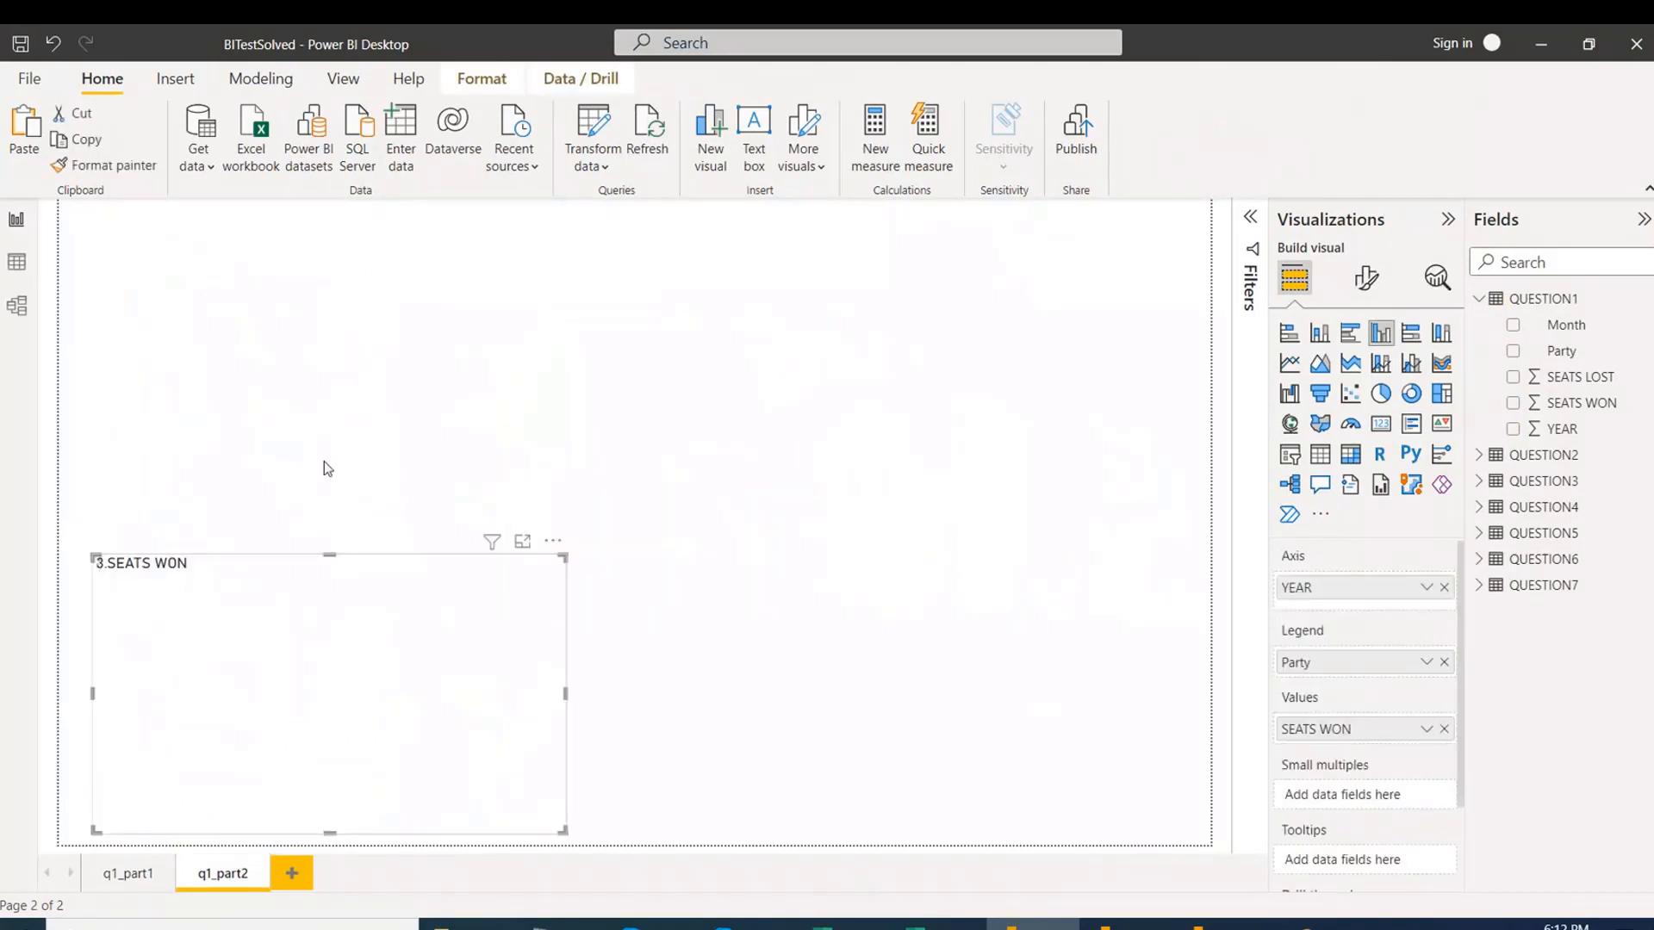
pyautogui.moveTo(375, 588); pyautogui.dragTo(410, 349)
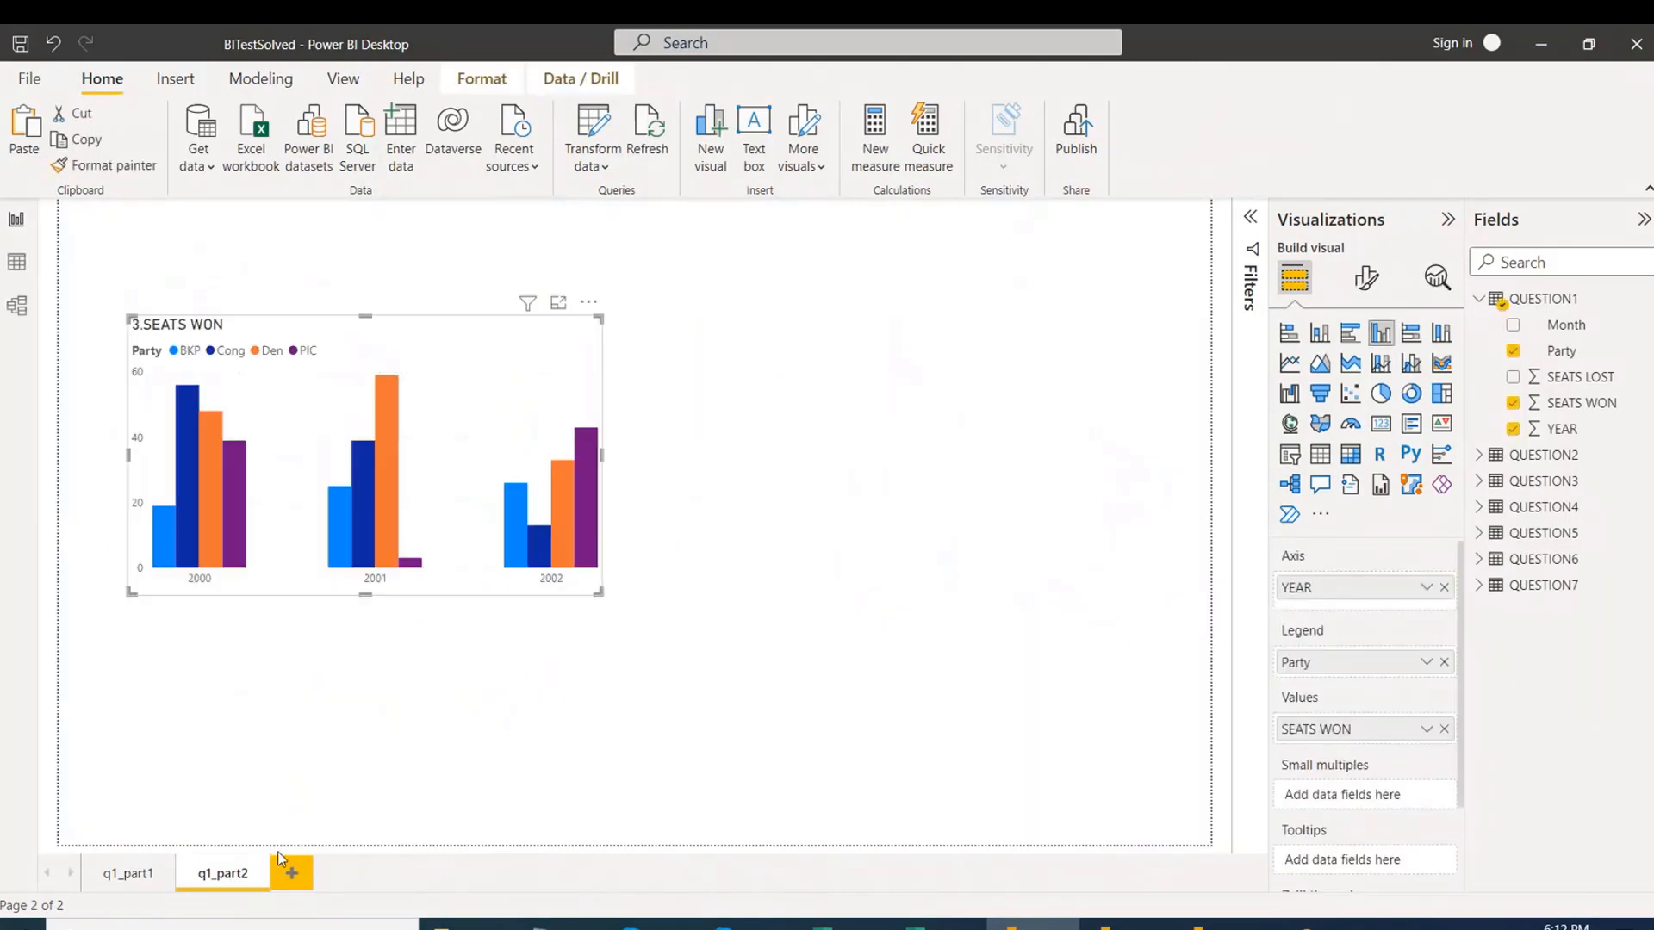
# Rename the report page q1_part2 as q1_part3.
pyautogui.doubleClick(225, 874)
pyautogui.click(248, 883)
pyautogui.press('BackSpace')
pyautogui.write('3')
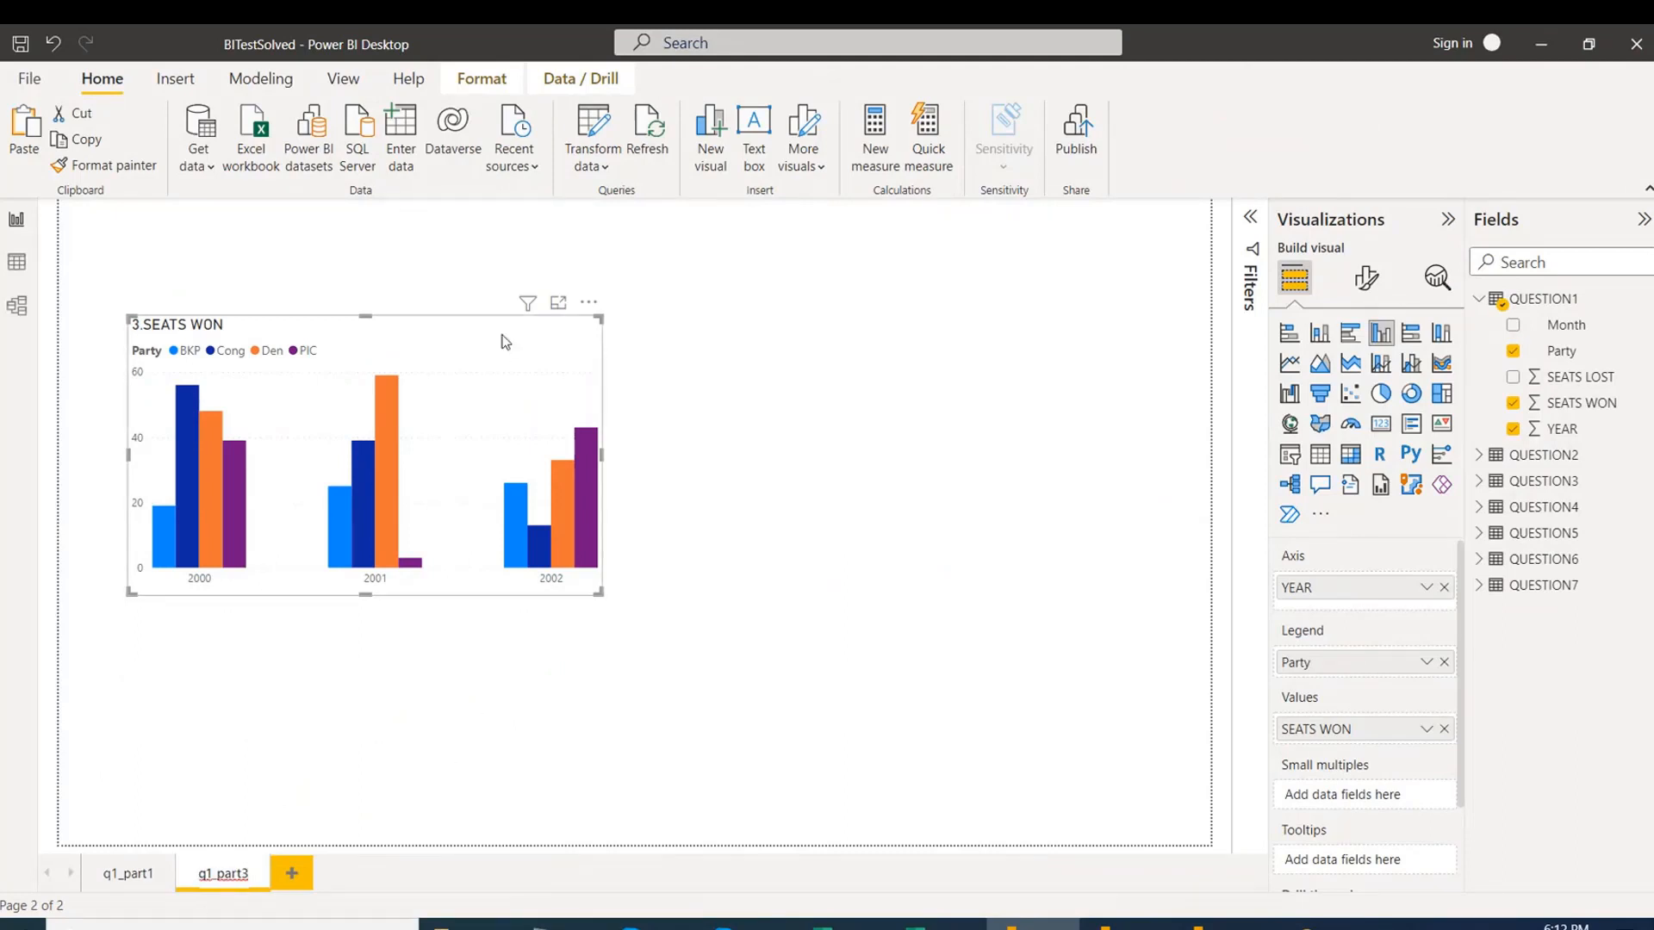
# Duplicate the 3.SEATS WON chart beside the original and replace SEATS WON with SEATS LOST as the copy's values.
pyautogui.moveTo(506, 339); pyautogui.dragTo(484, 325)
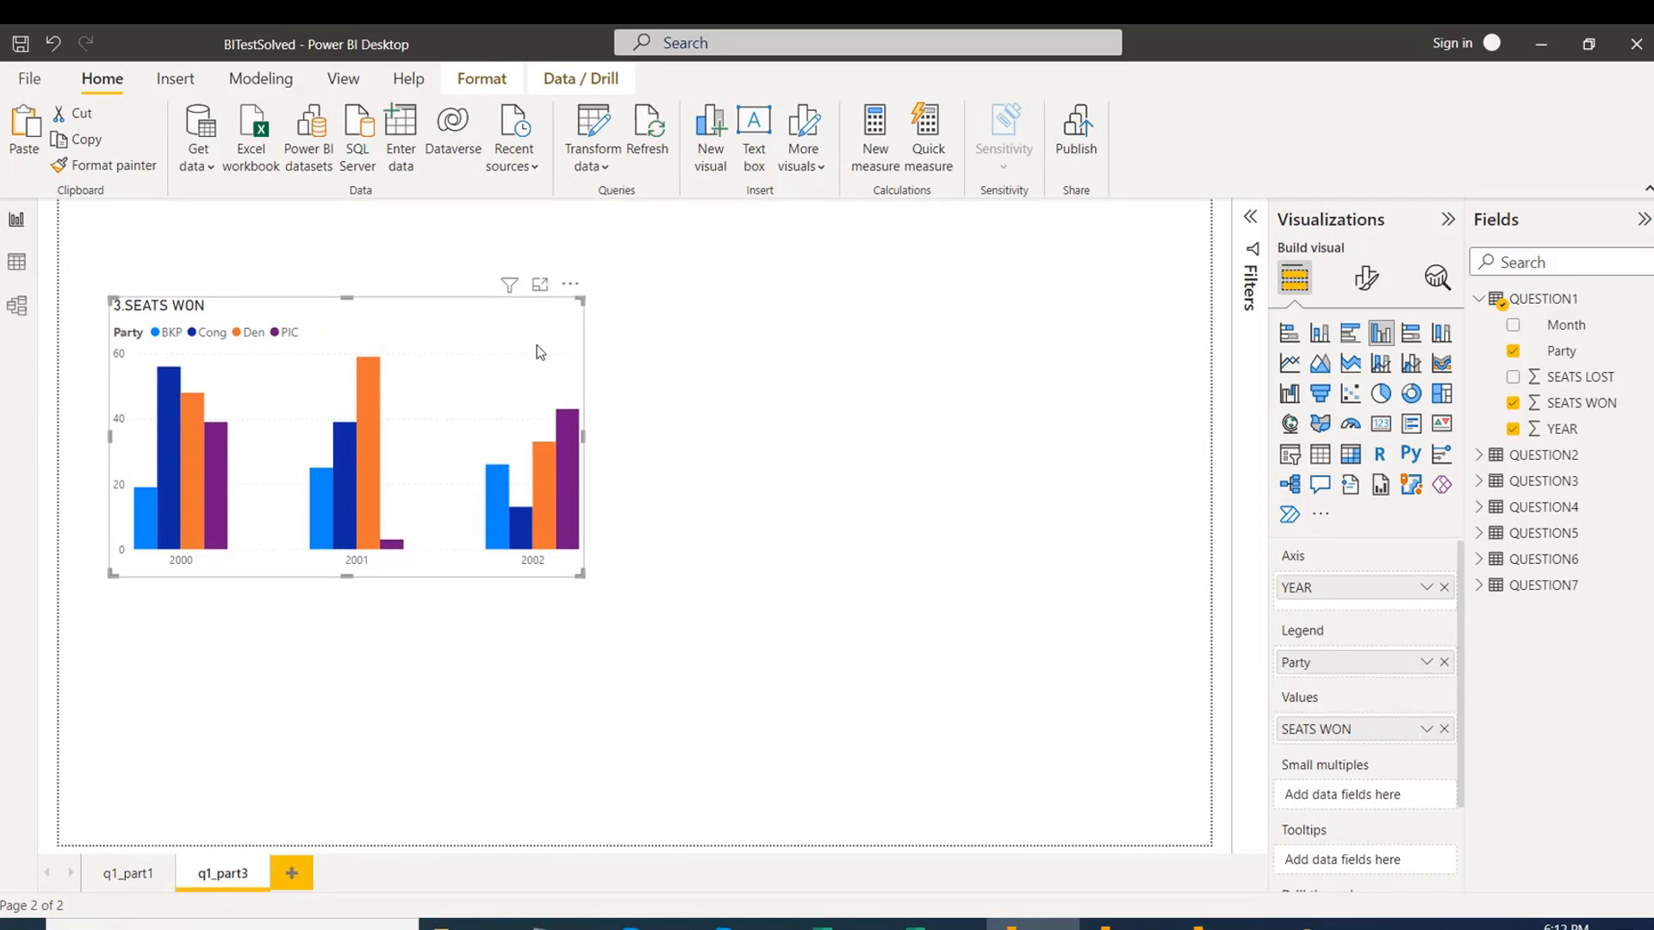
pyautogui.hotkey('ctrl', 'v')
pyautogui.moveTo(1041, 302); pyautogui.dragTo(1090, 325)
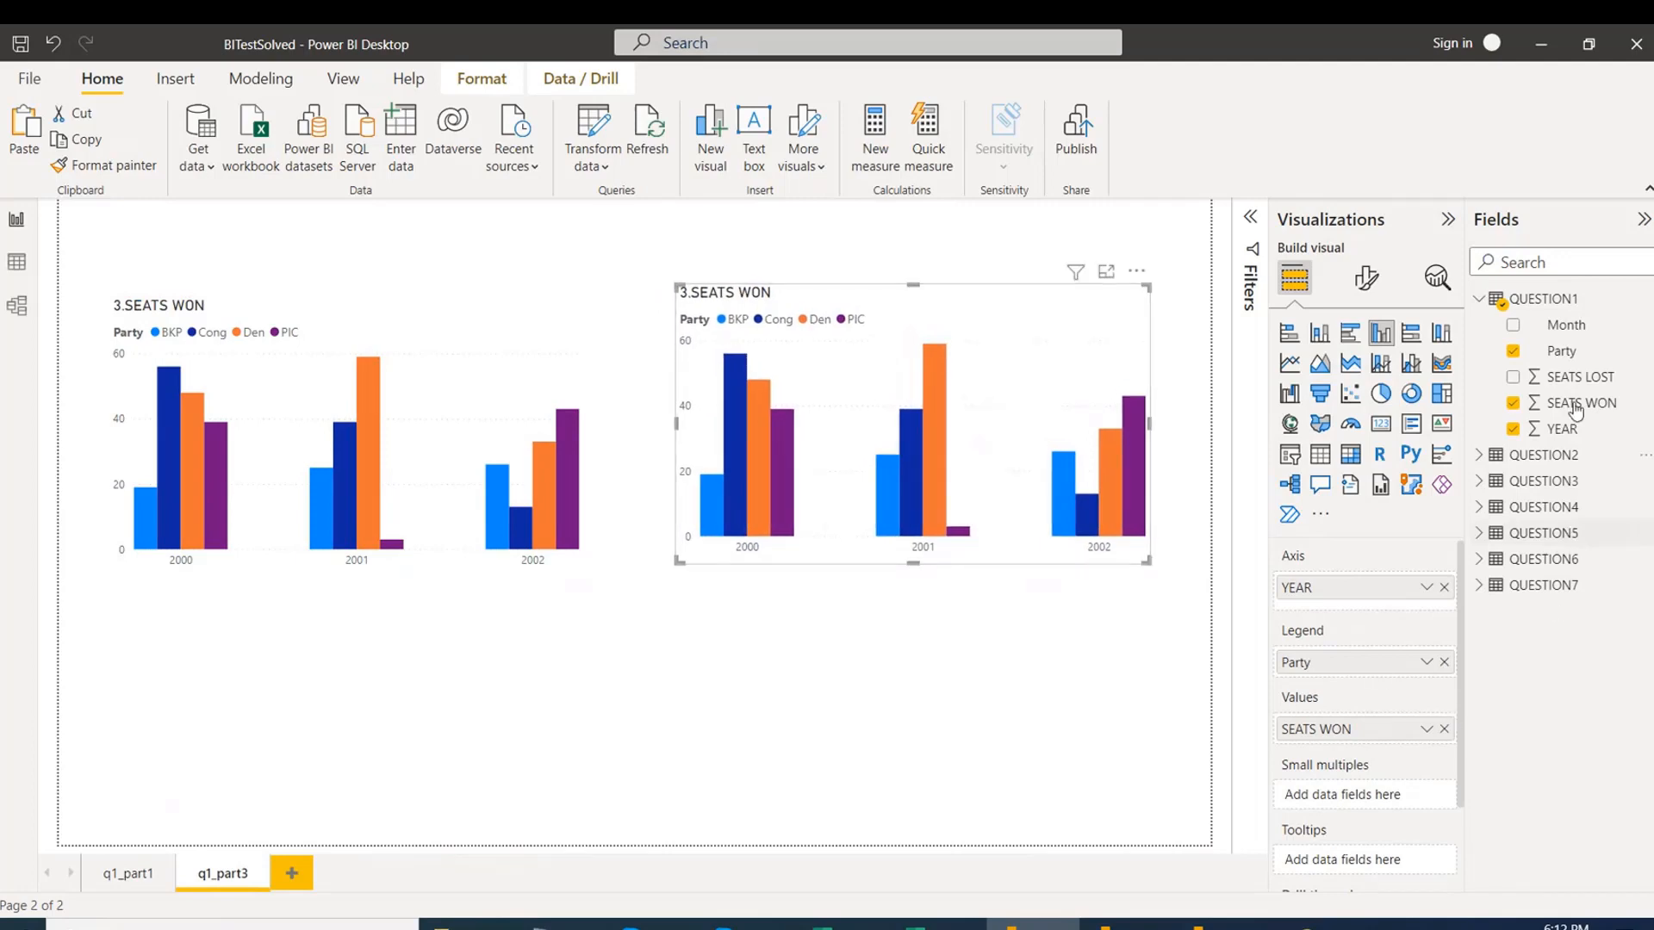
pyautogui.moveTo(1582, 383); pyautogui.dragTo(1359, 739)
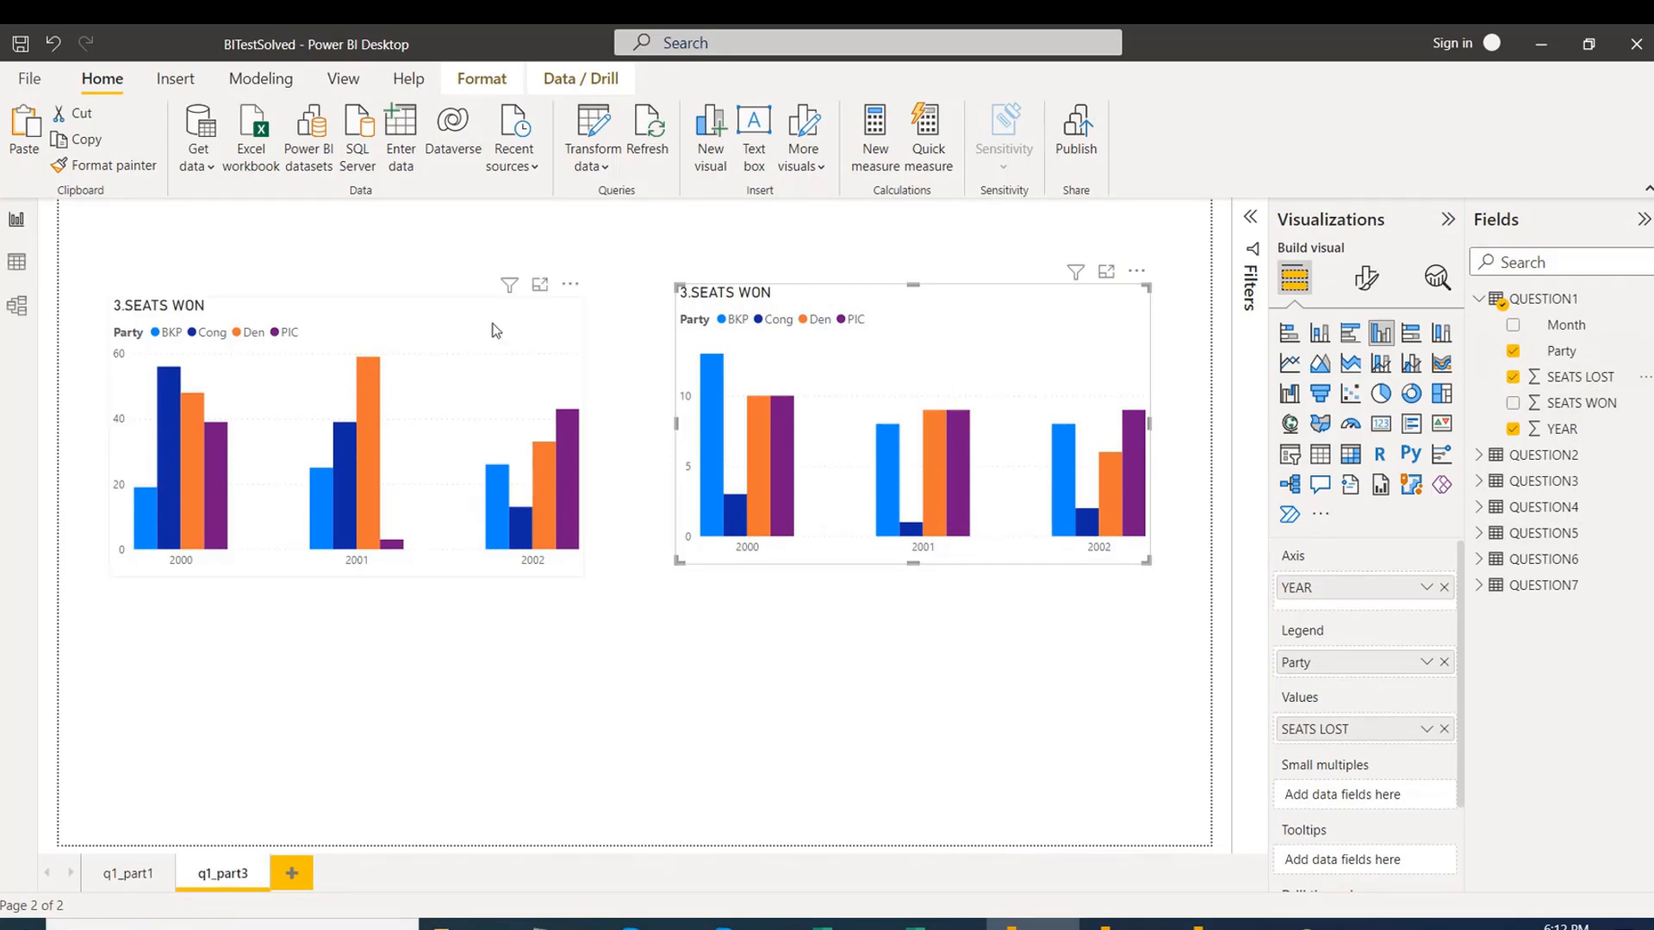
pyautogui.moveTo(495, 330); pyautogui.dragTo(472, 325)
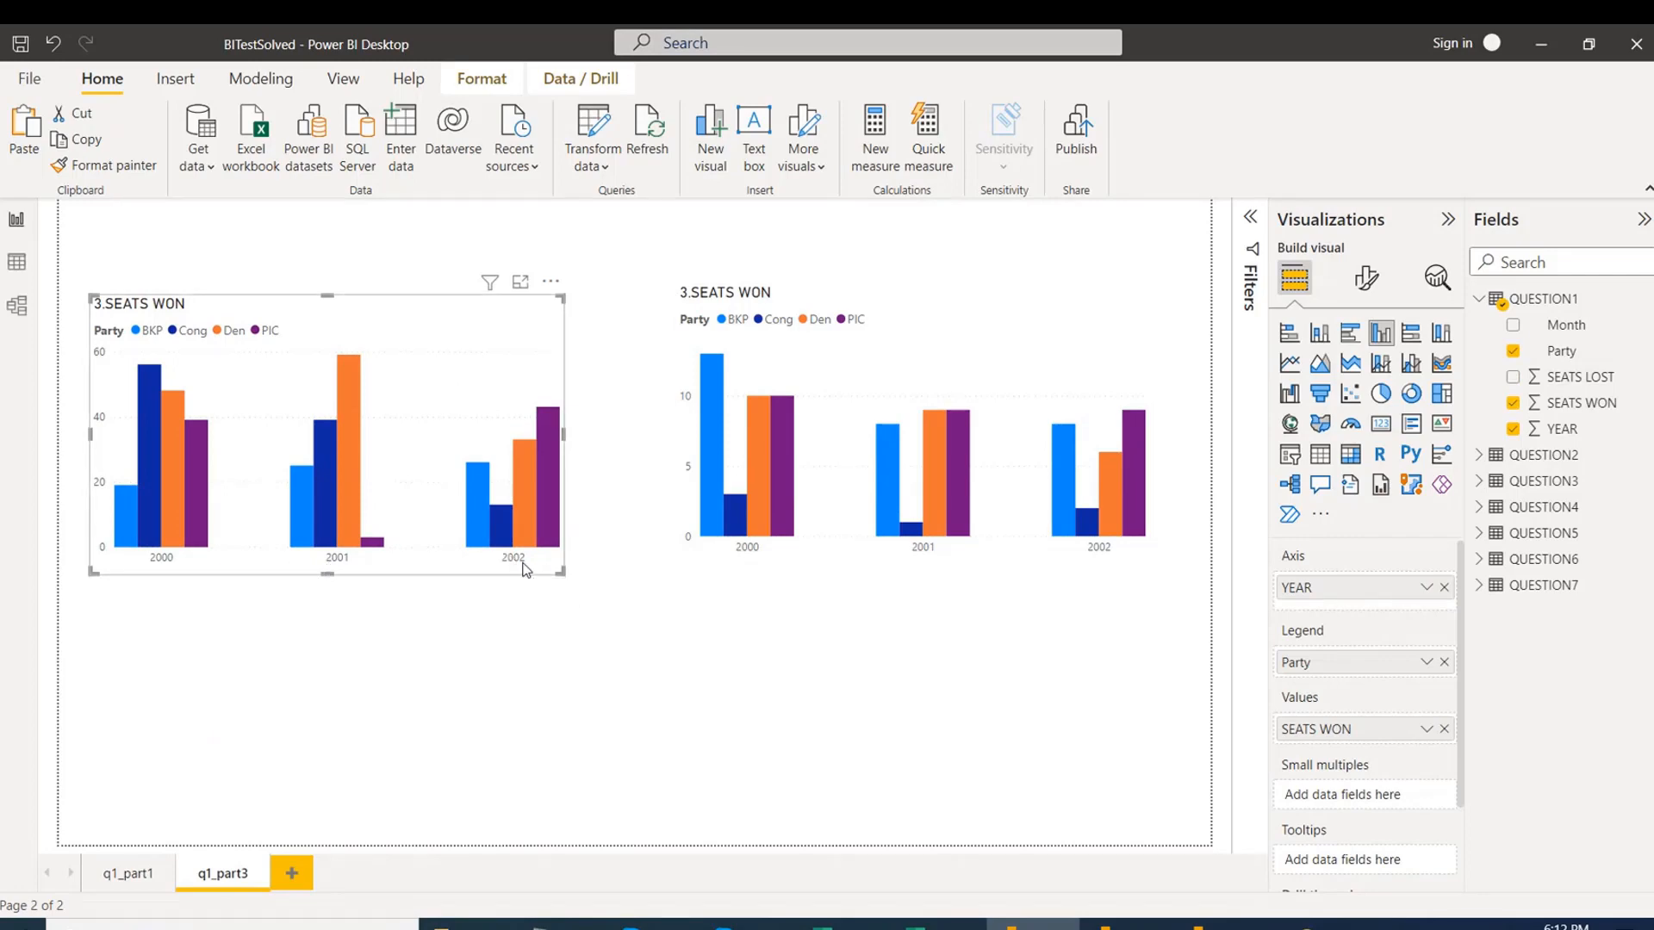
# Examine the QUESTION1 table in the data view and its query in Power Query Editor, and return to report page q1_part3.
pyautogui.hotkey('alt', 'Tab')
pyautogui.hotkey('alt', 'Tab')
pyautogui.click(16, 262)
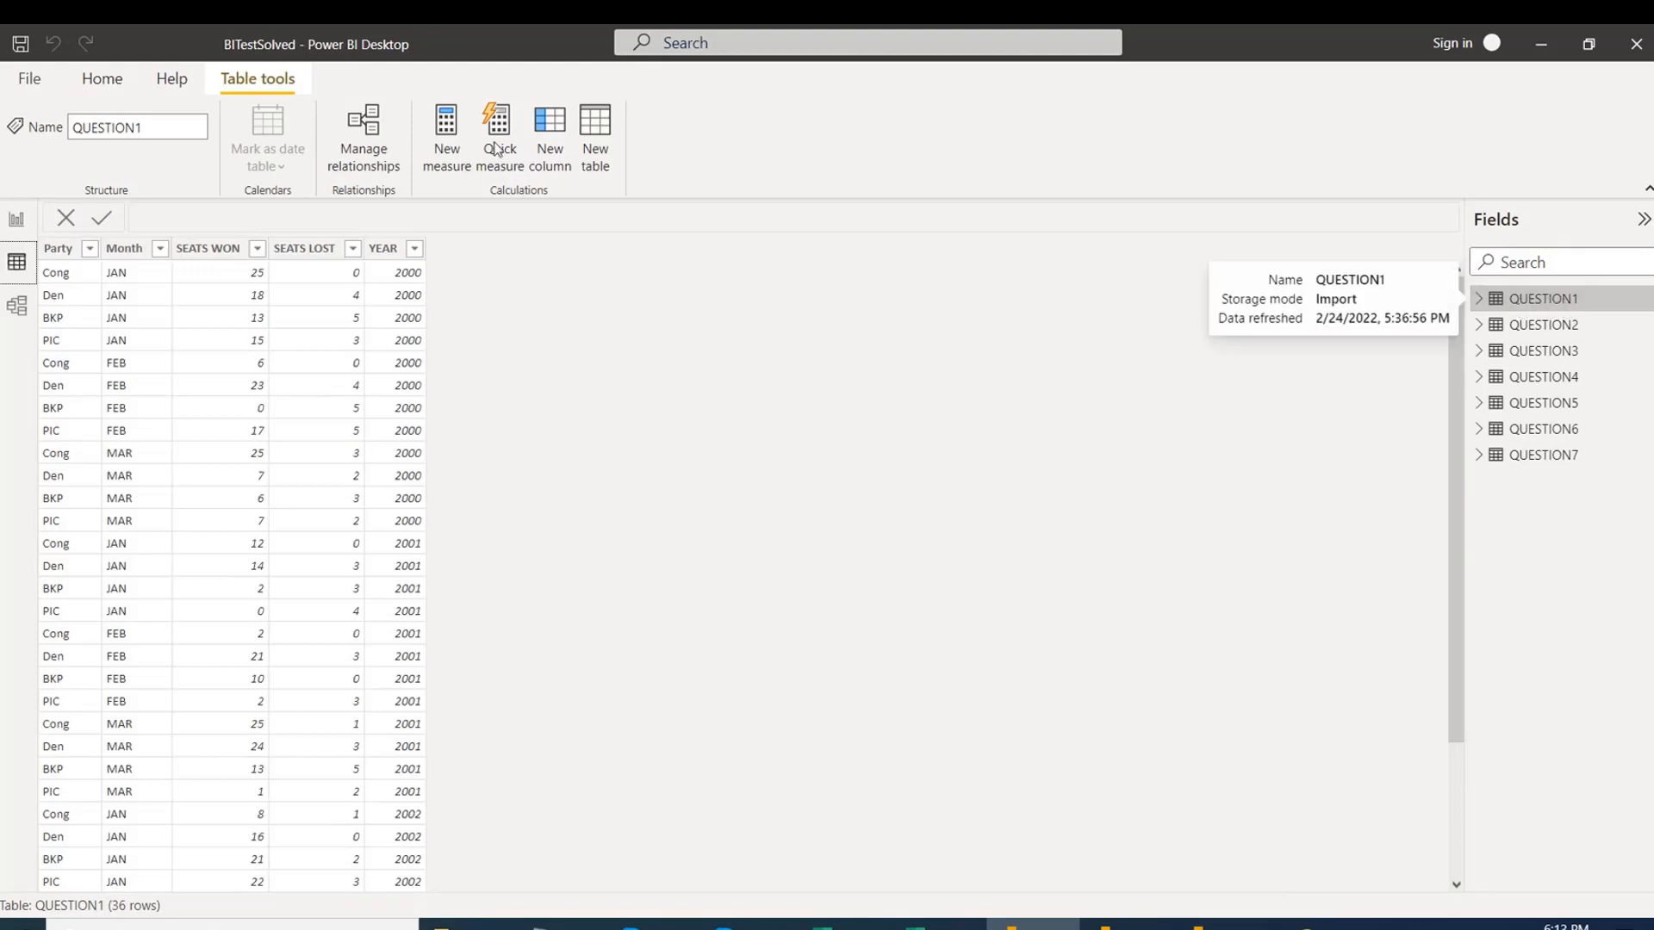
pyautogui.click(96, 84)
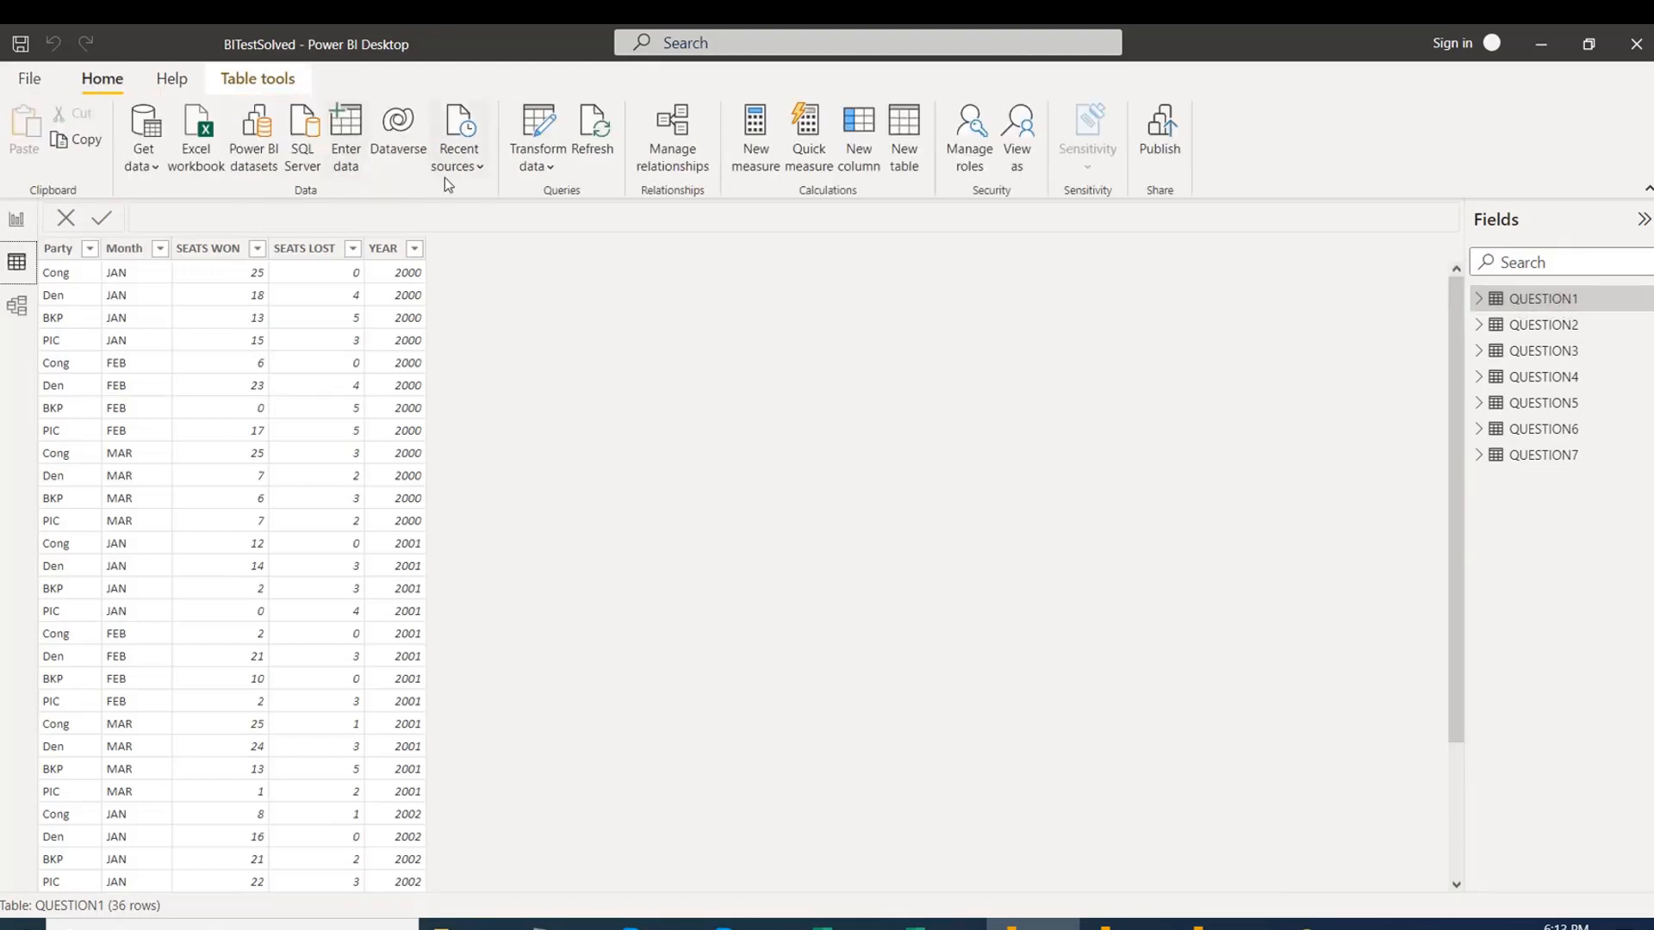
pyautogui.click(551, 172)
pyautogui.click(591, 203)
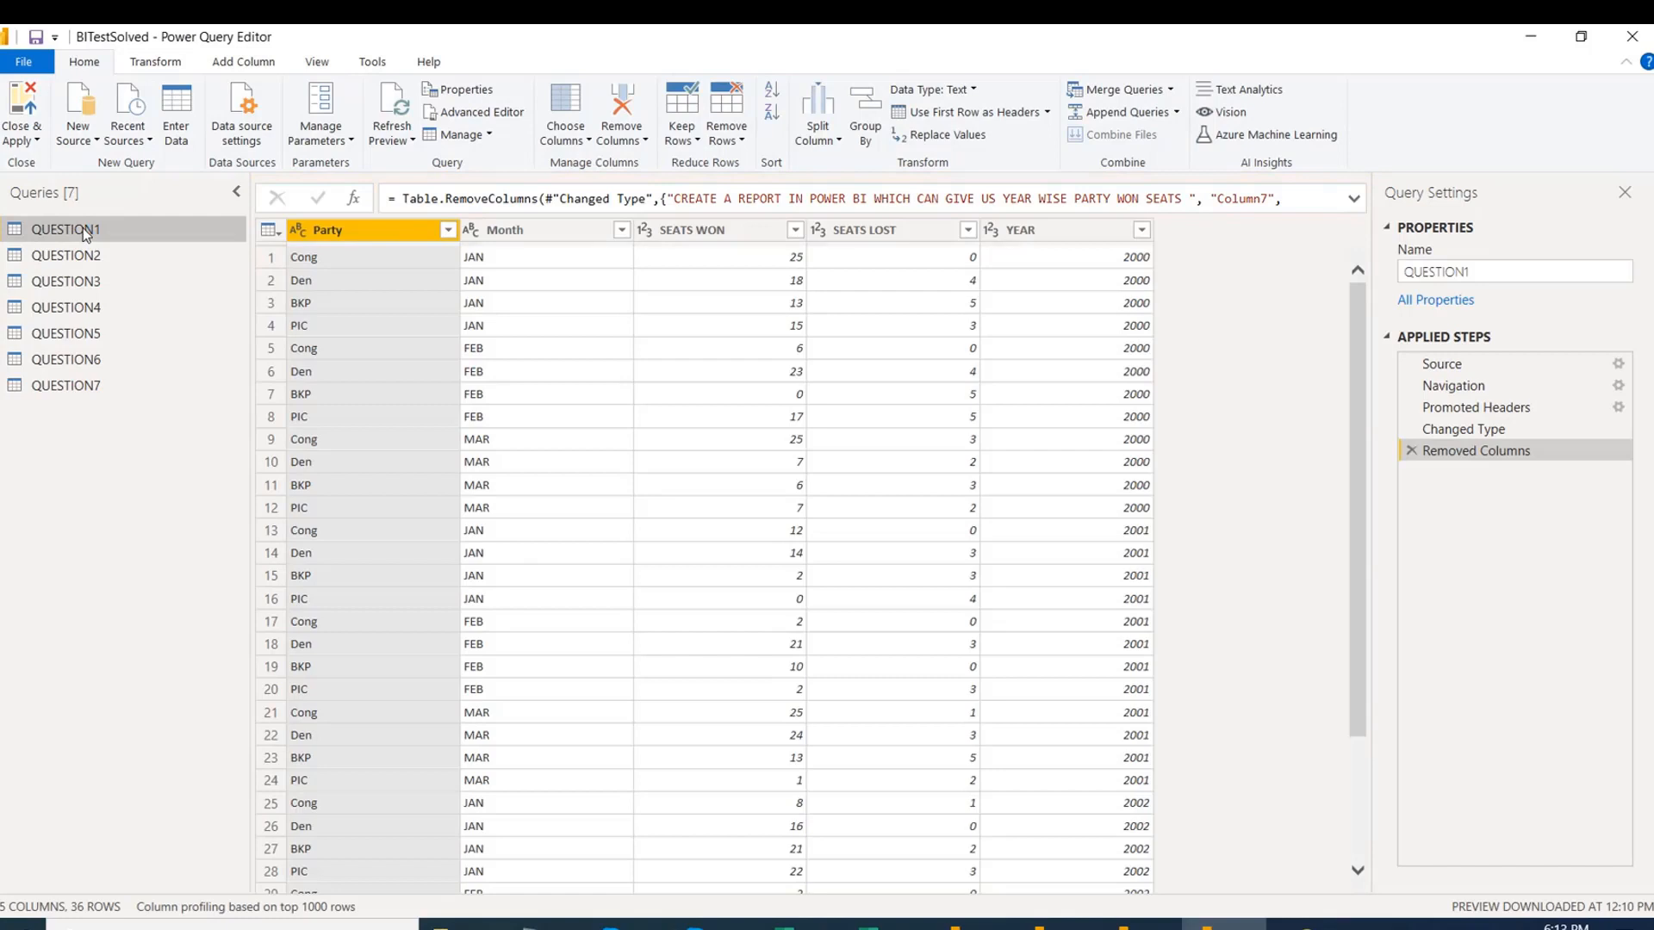
pyautogui.rightClick(83, 227)
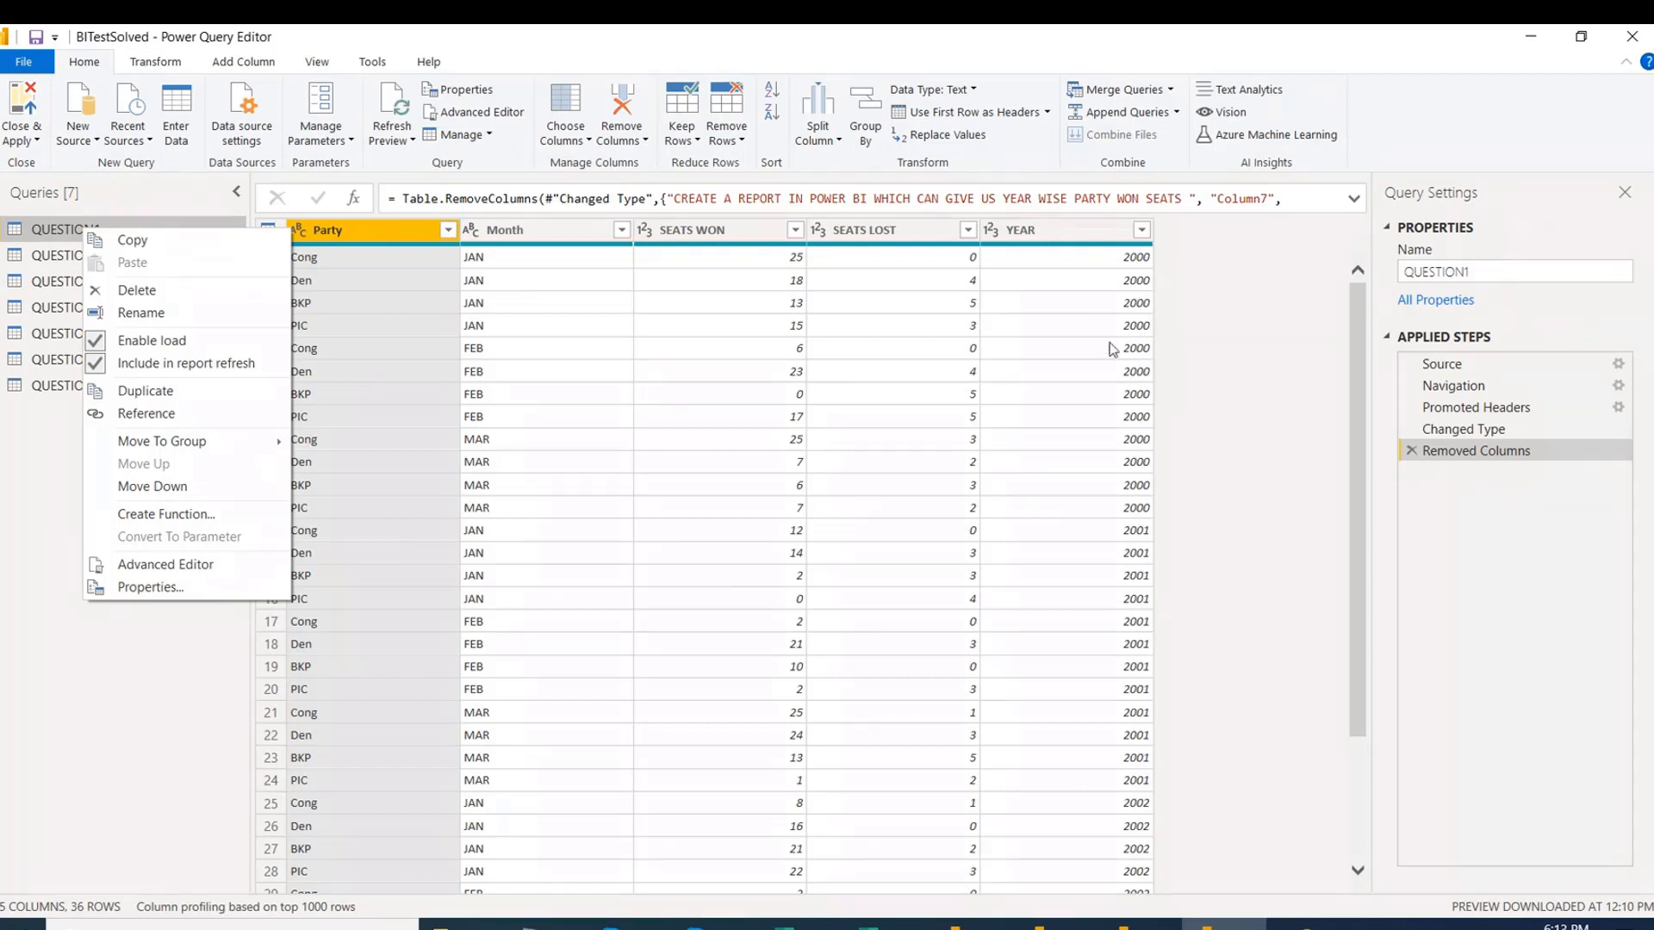
pyautogui.click(37, 138)
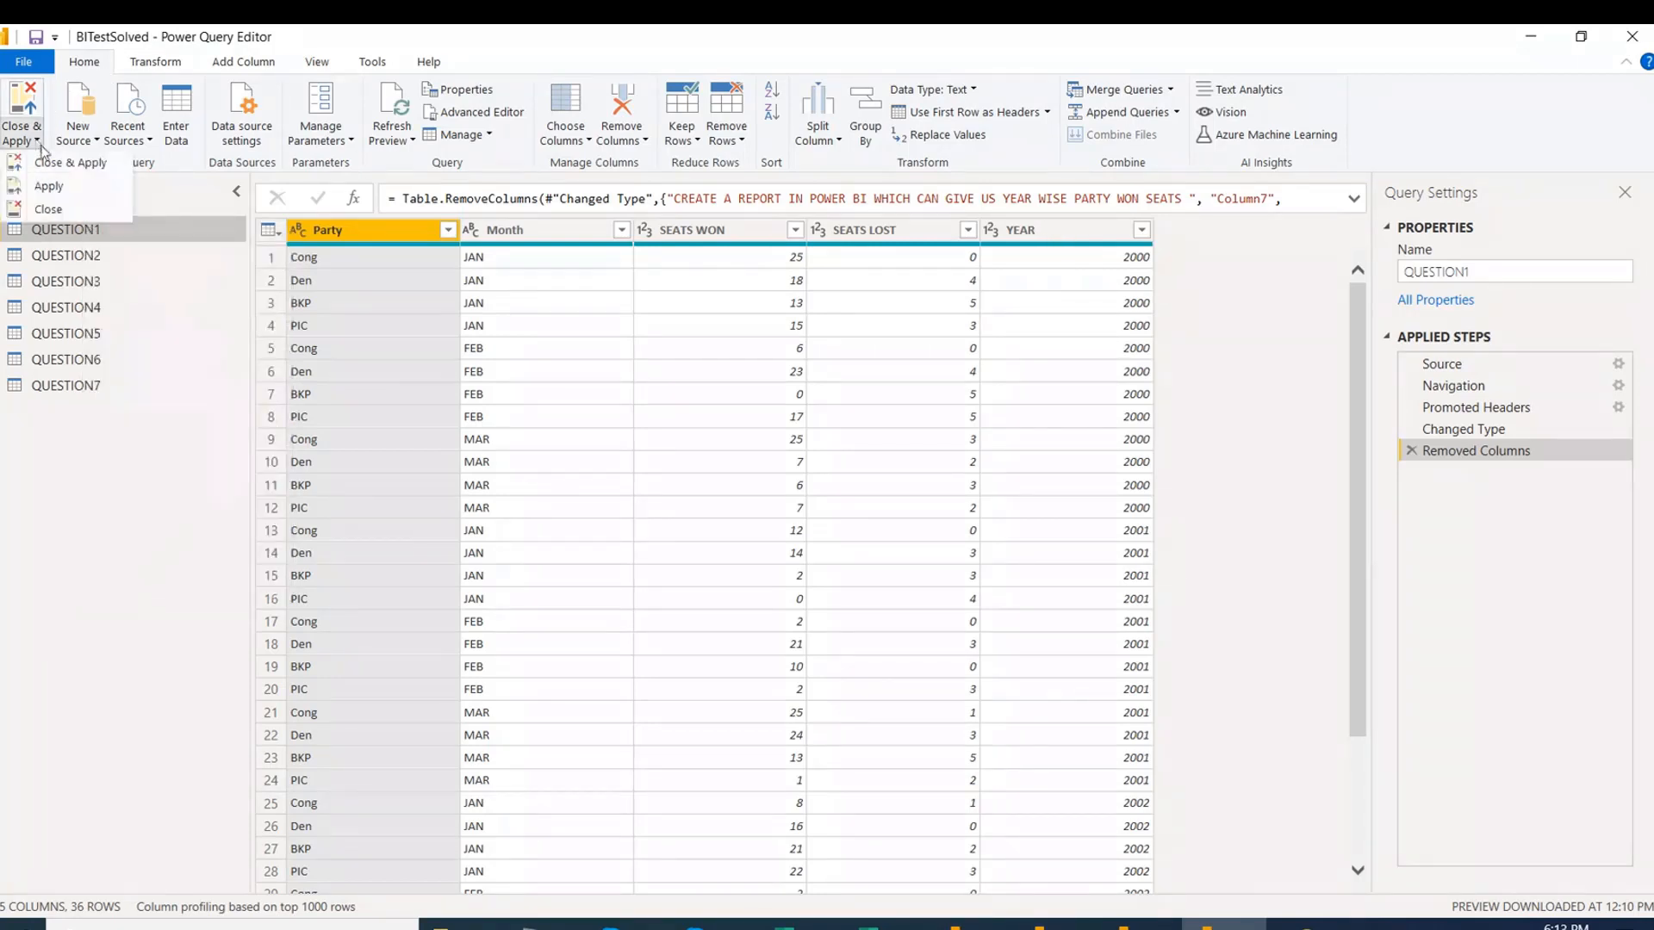
pyautogui.click(53, 215)
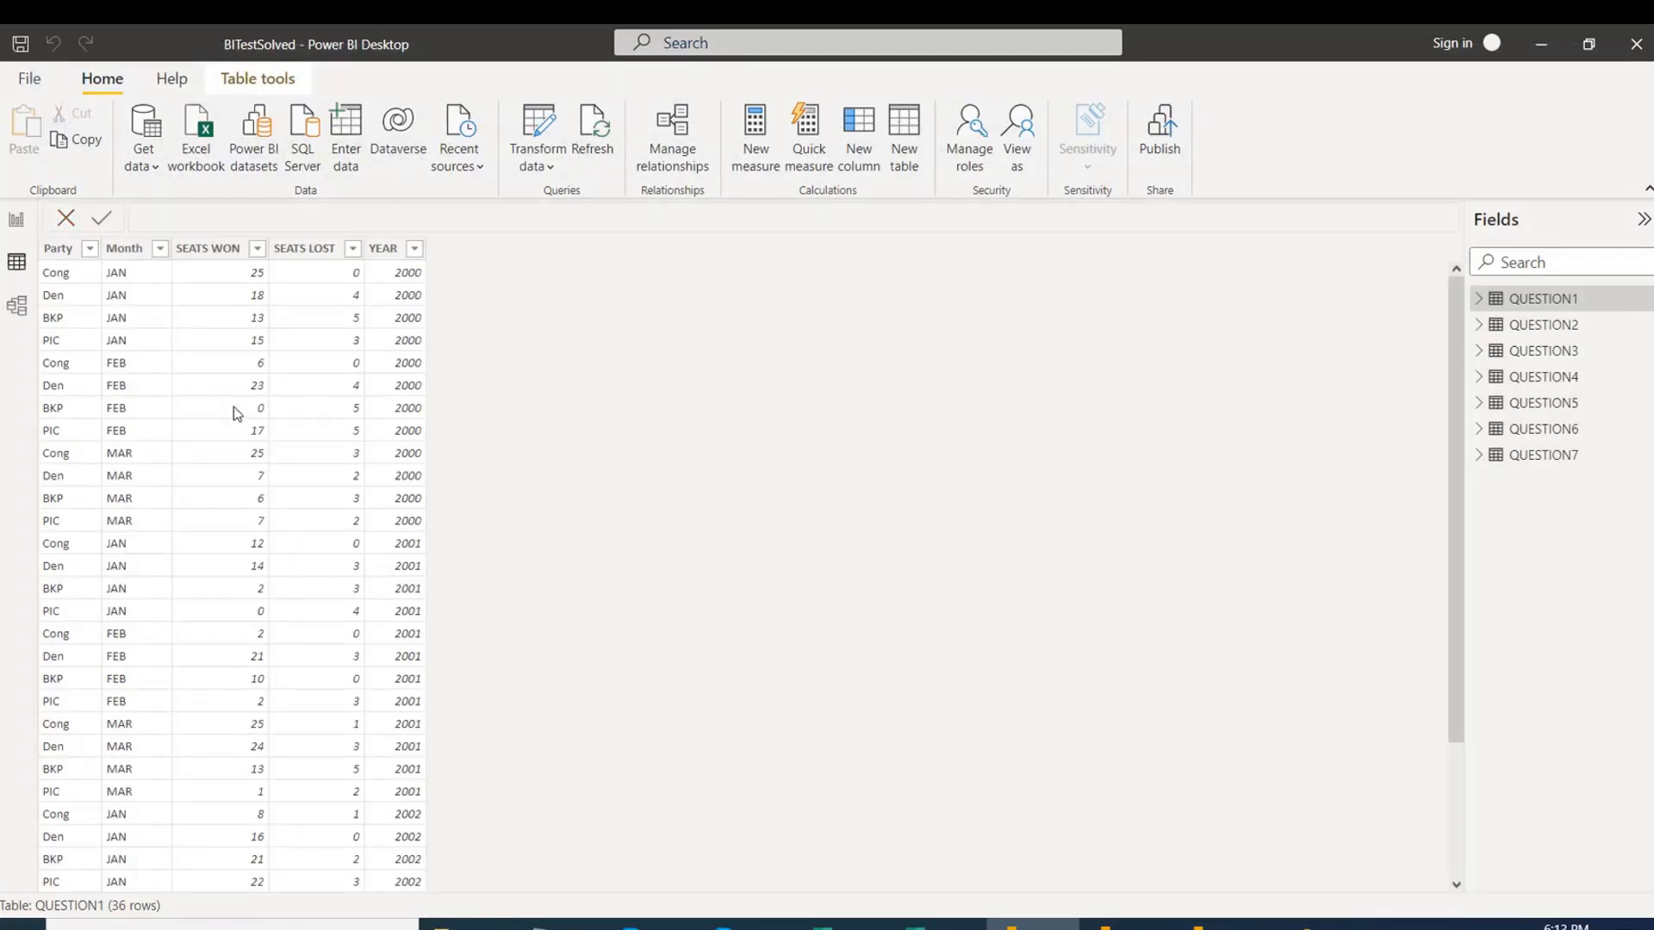
pyautogui.click(18, 223)
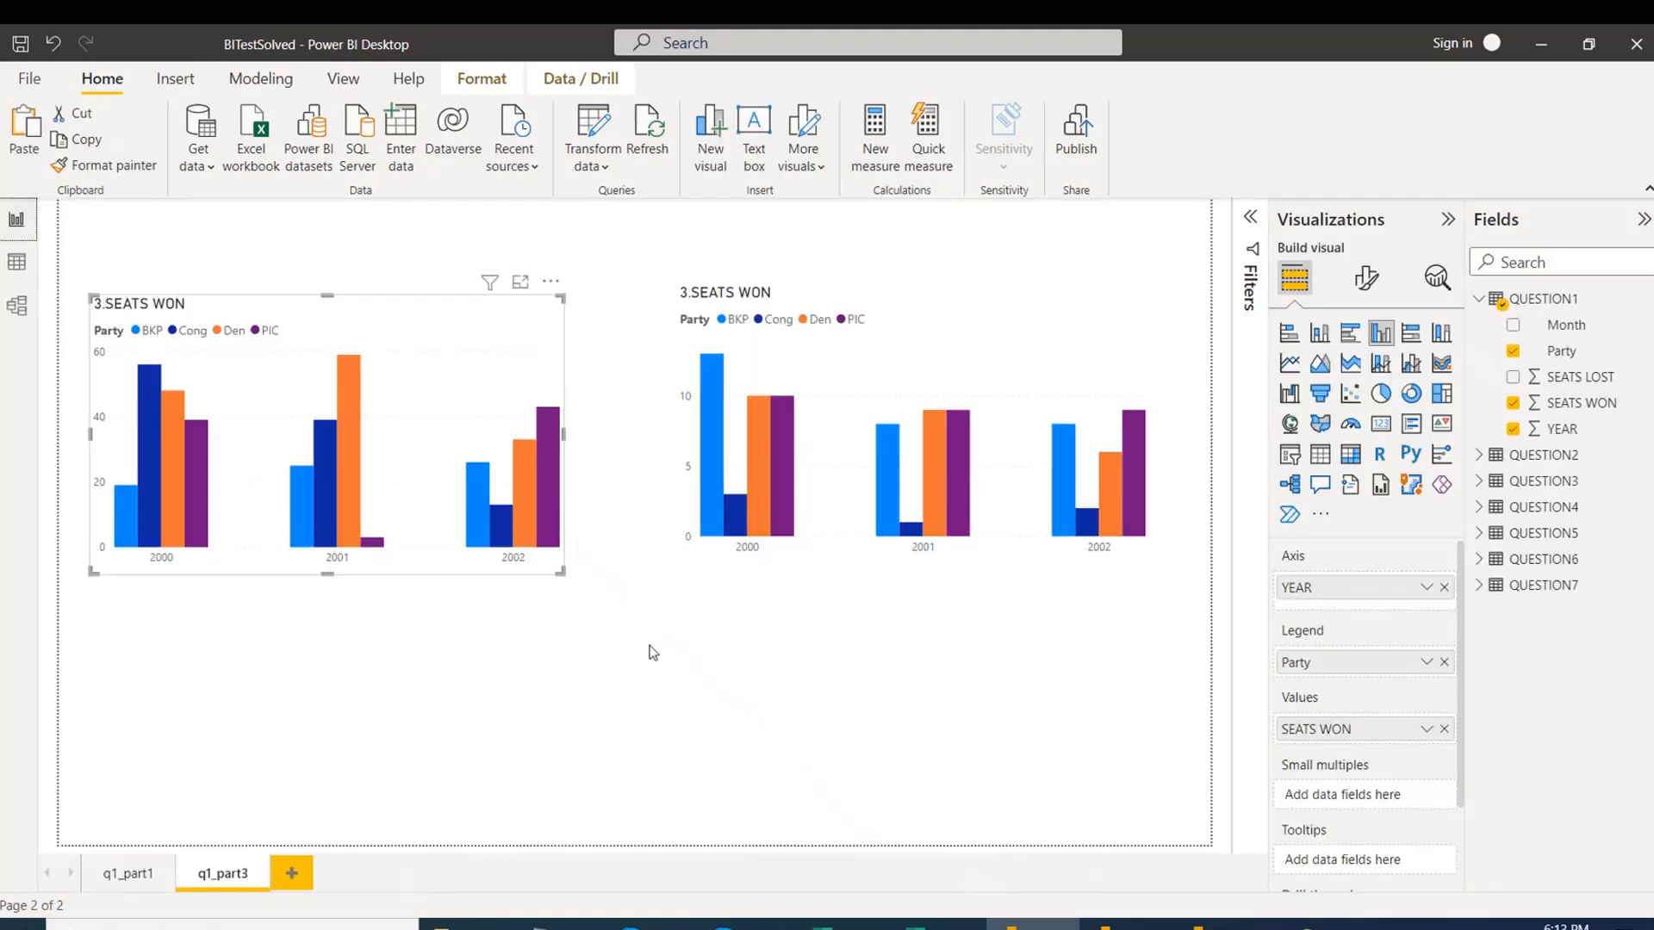
# Reread the JAN-only task in the Excel workbook and make Party the axis of the 3.SEATS WON chart instead of YEAR in Power BI.
pyautogui.click(768, 656)
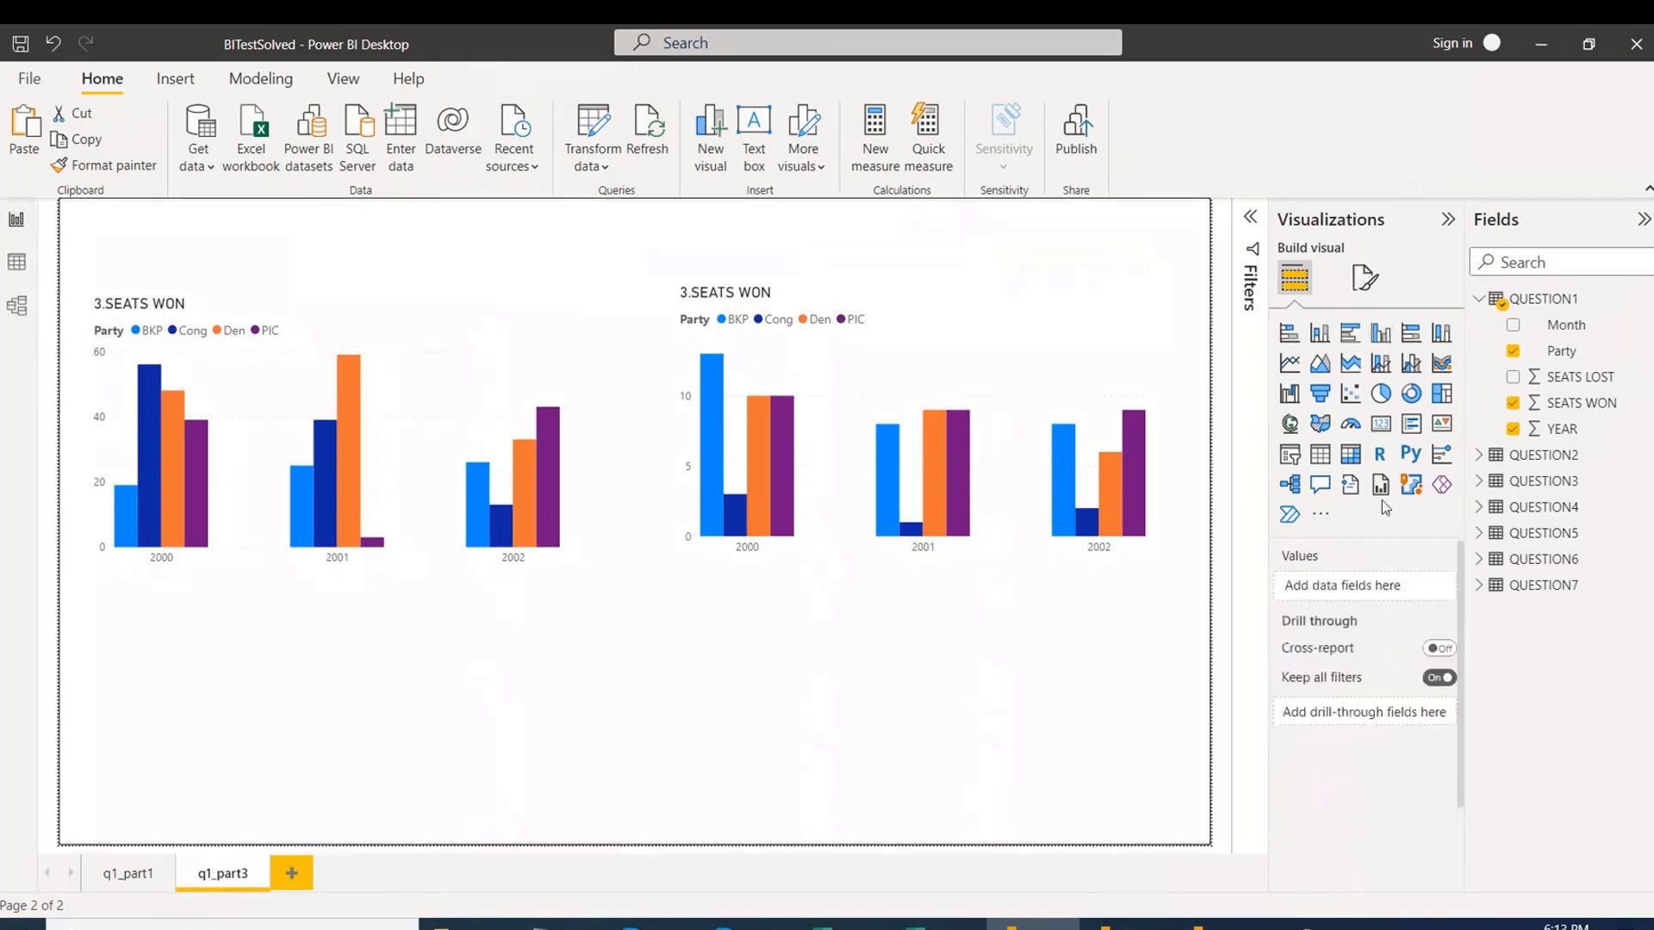
pyautogui.click(525, 297)
pyautogui.hotkey('alt', 'Tab')
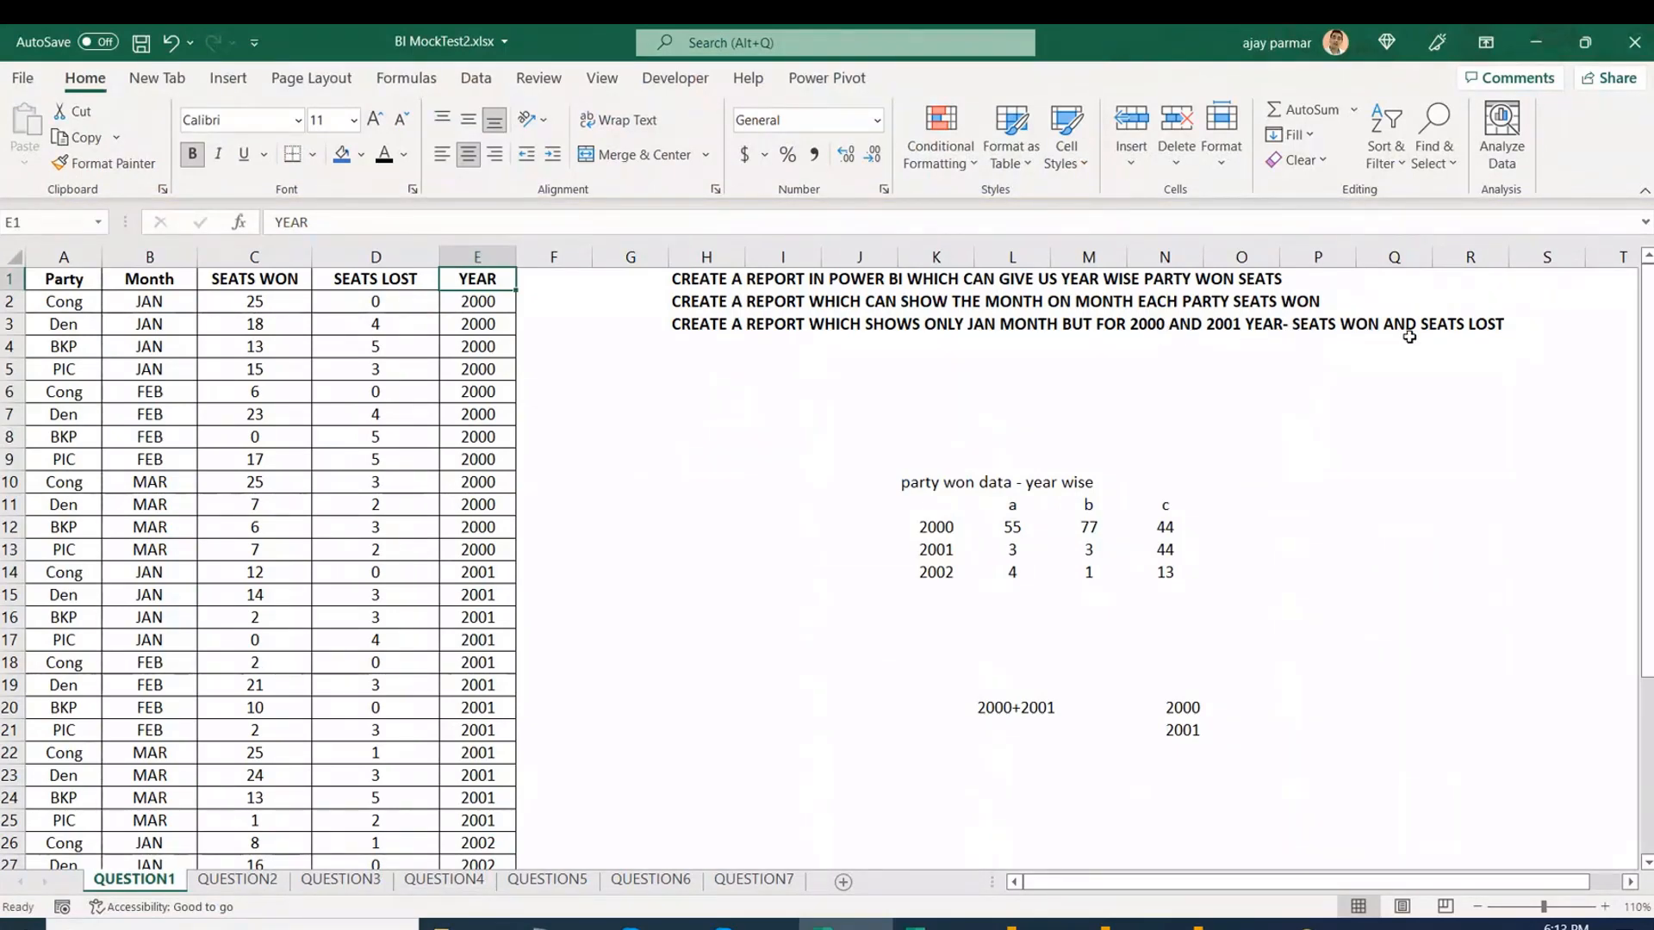
pyautogui.hotkey('alt', 'Tab')
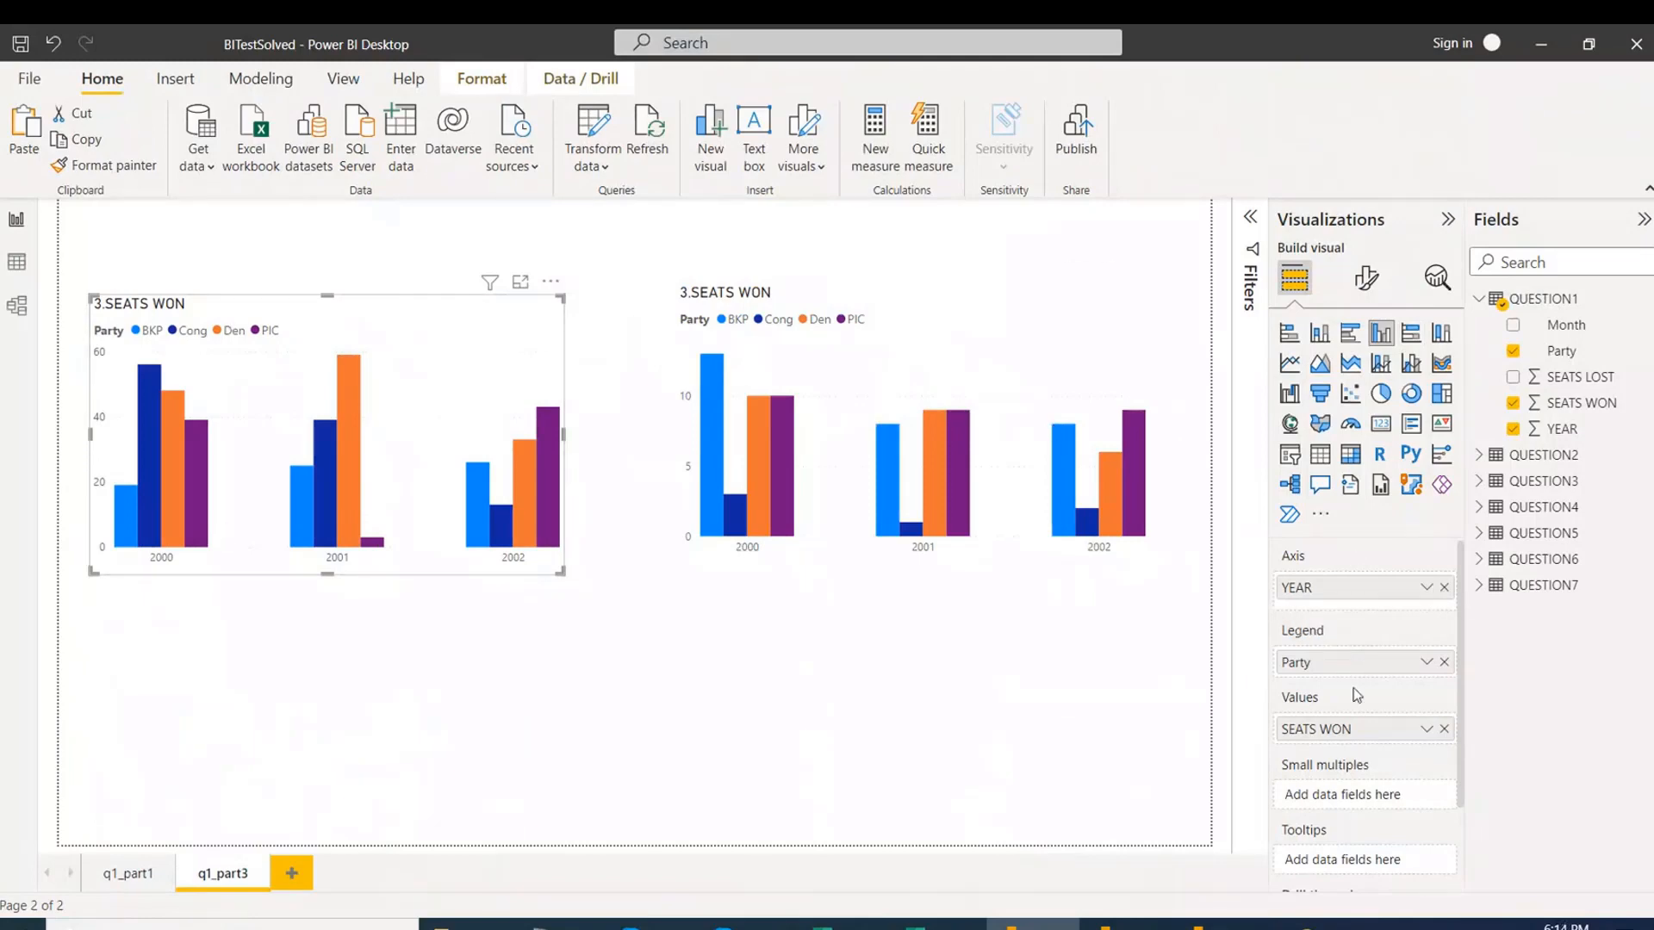
pyautogui.moveTo(1340, 561); pyautogui.dragTo(1344, 586)
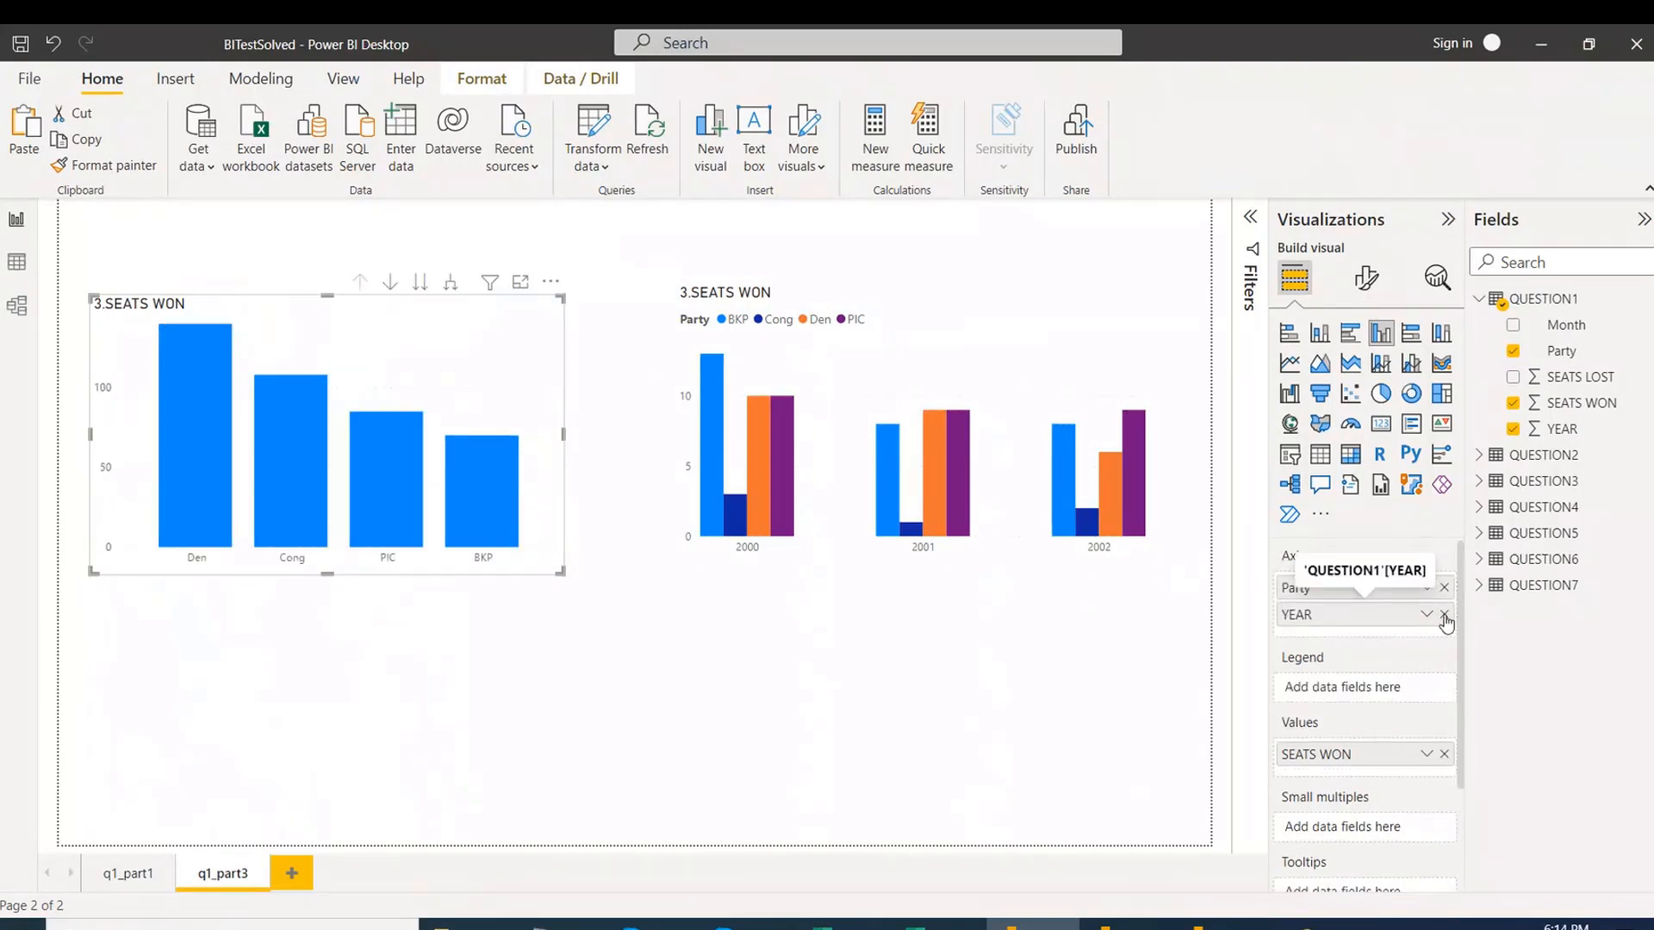
pyautogui.click(1445, 614)
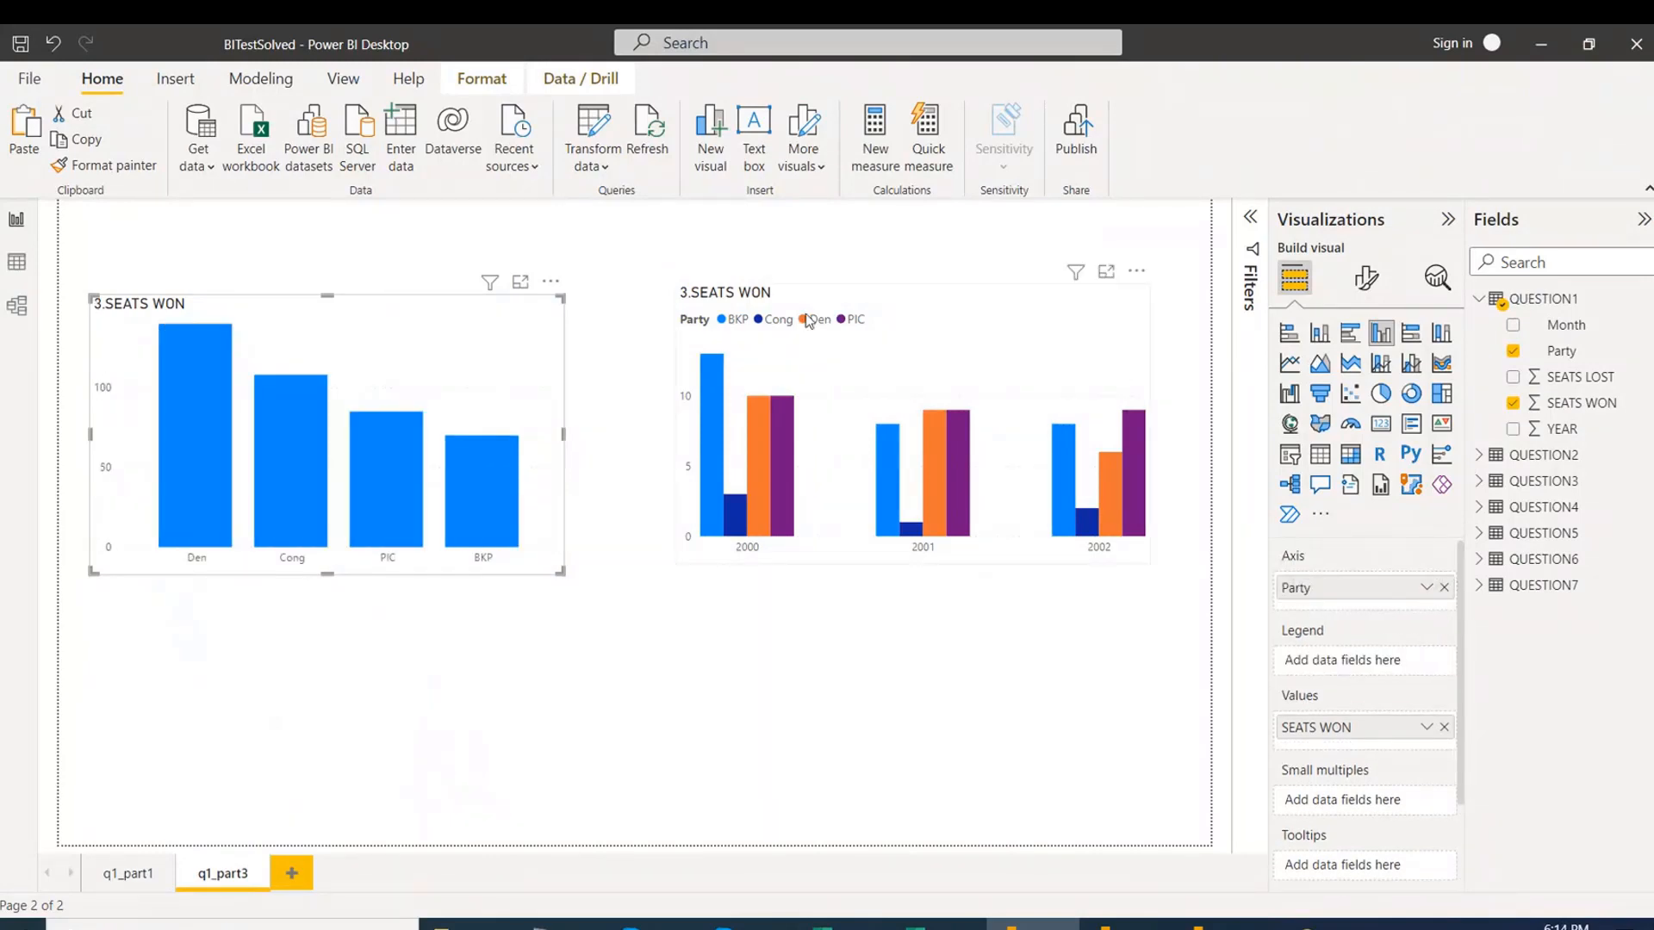
# Delete the duplicate chart that shows SEATS LOST from page q1_part3.
pyautogui.click(920, 321)
pyautogui.press('Delete')
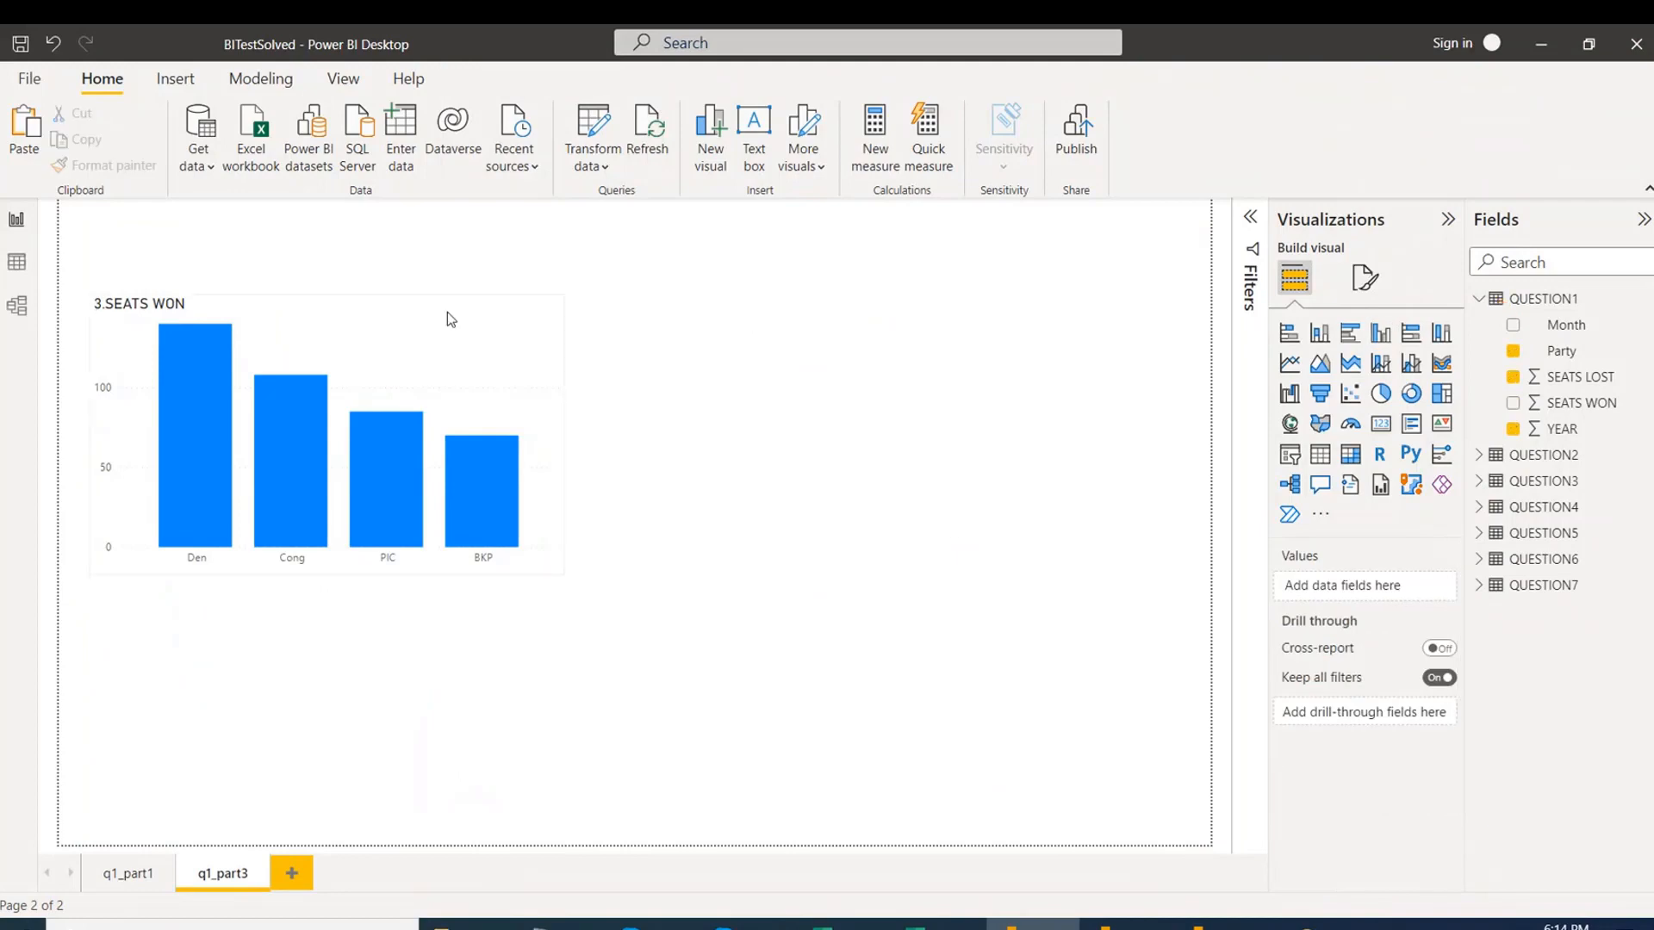
pyautogui.click(359, 327)
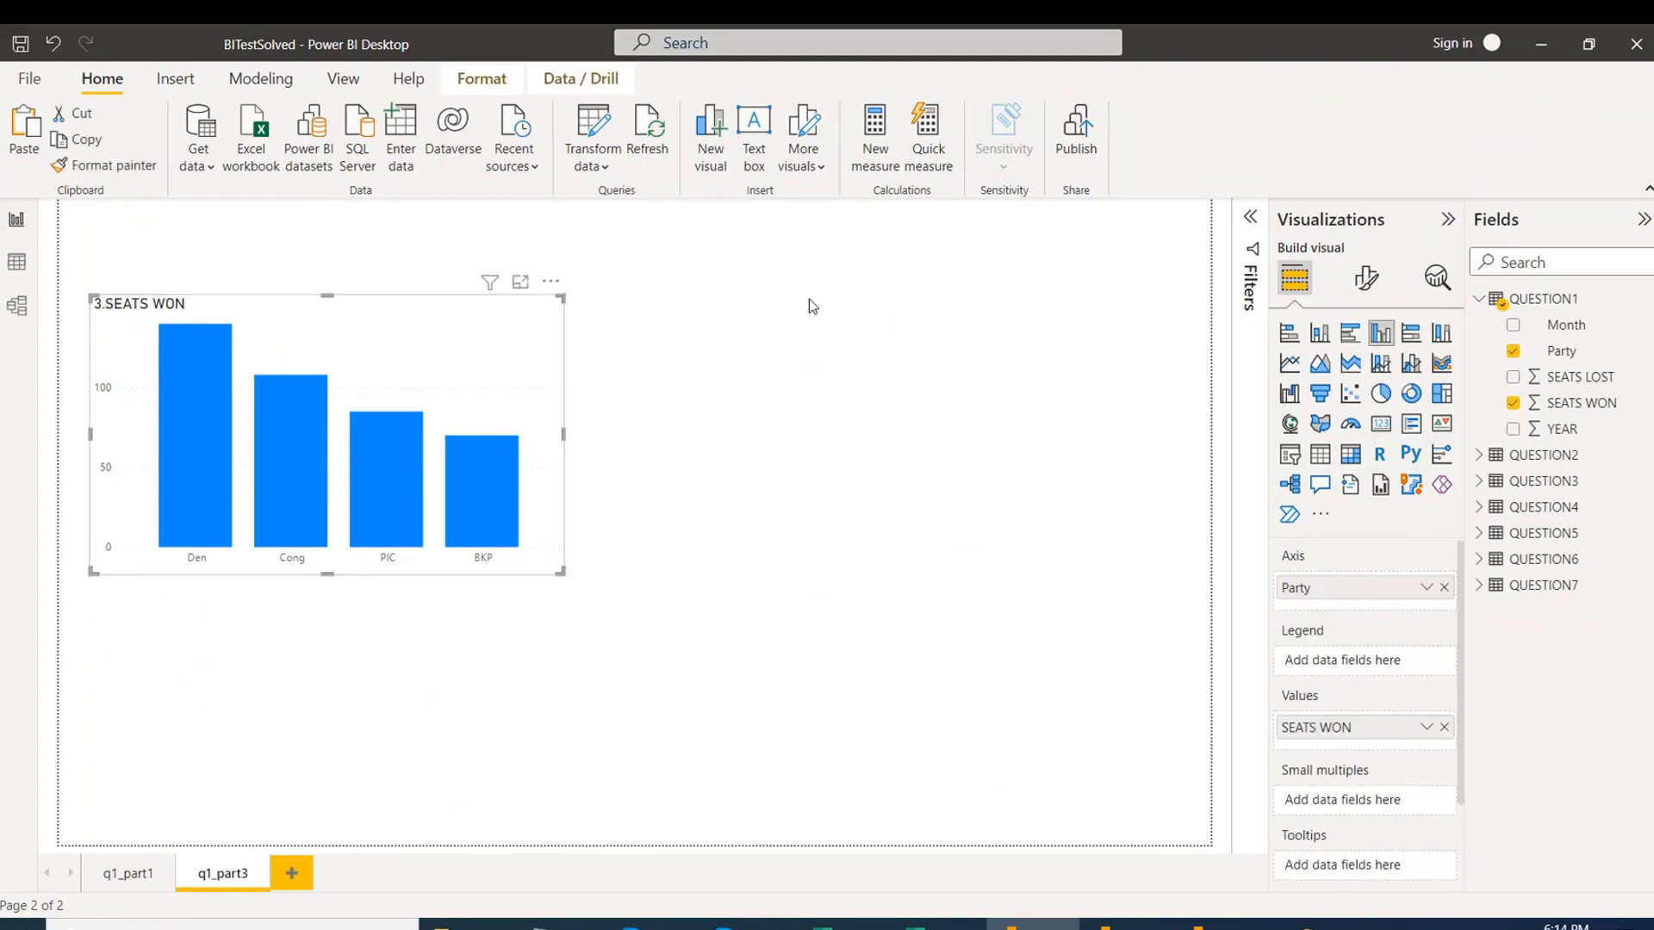
# Add a compact slicer beside the 3.SEATS WON chart with YEAR and Month as its fields.
pyautogui.click(960, 407)
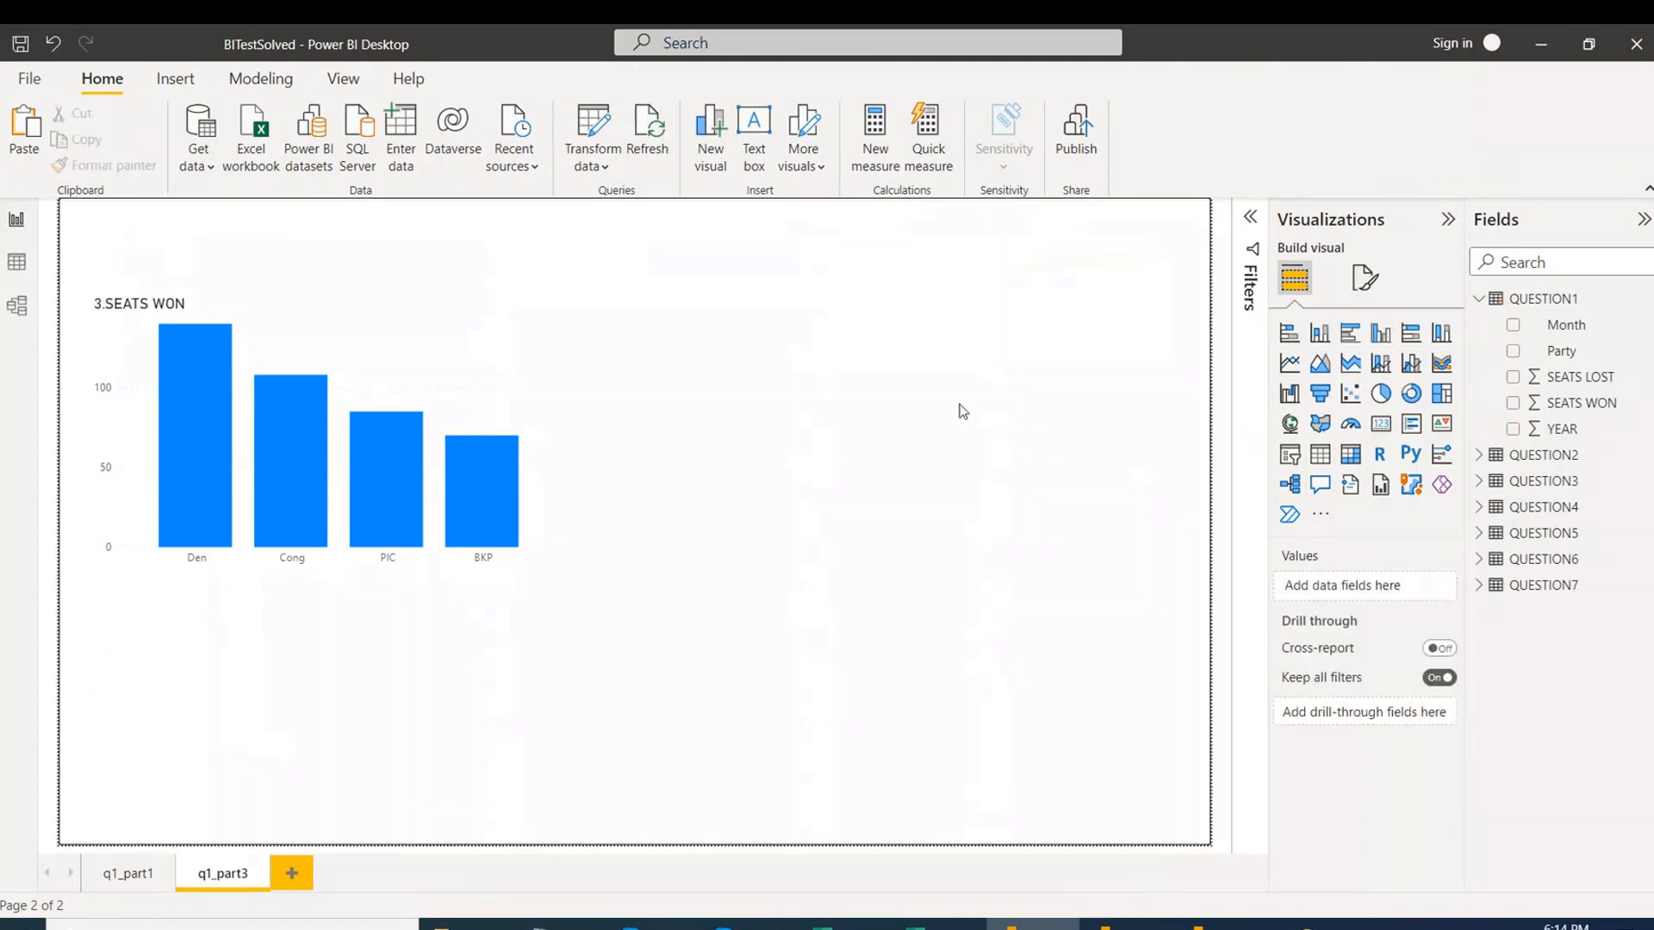
pyautogui.click(1289, 454)
pyautogui.moveTo(401, 664); pyautogui.dragTo(1068, 259)
pyautogui.moveTo(1209, 331); pyautogui.dragTo(1028, 336)
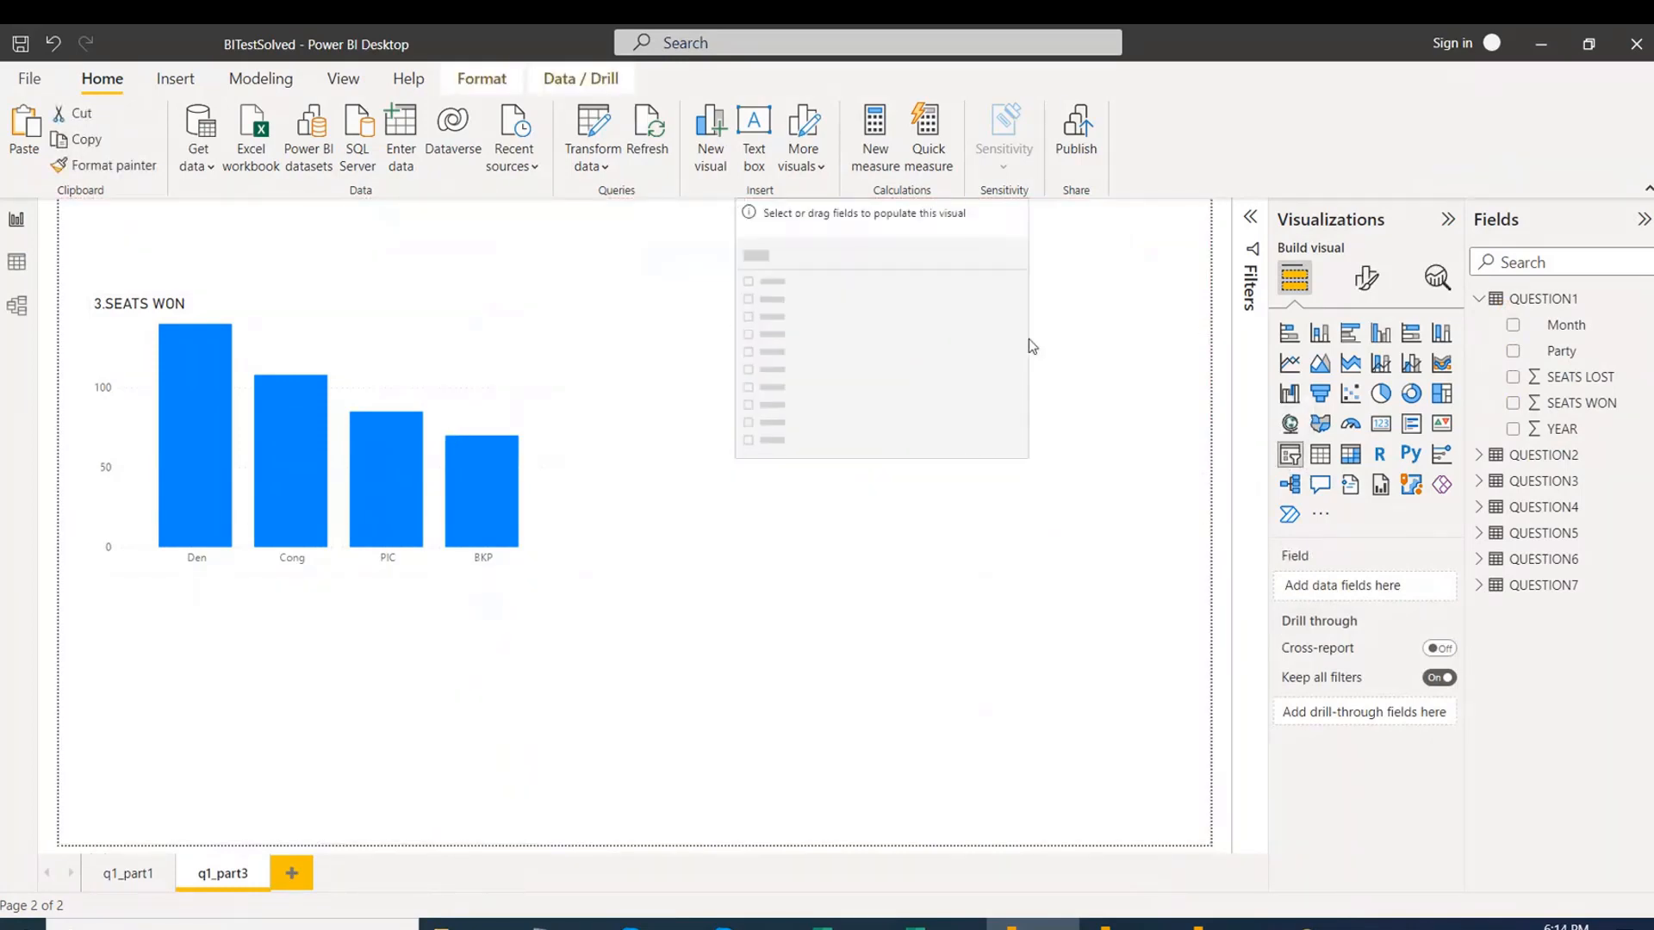
pyautogui.moveTo(881, 459); pyautogui.dragTo(879, 365)
pyautogui.moveTo(1027, 293); pyautogui.dragTo(1081, 341)
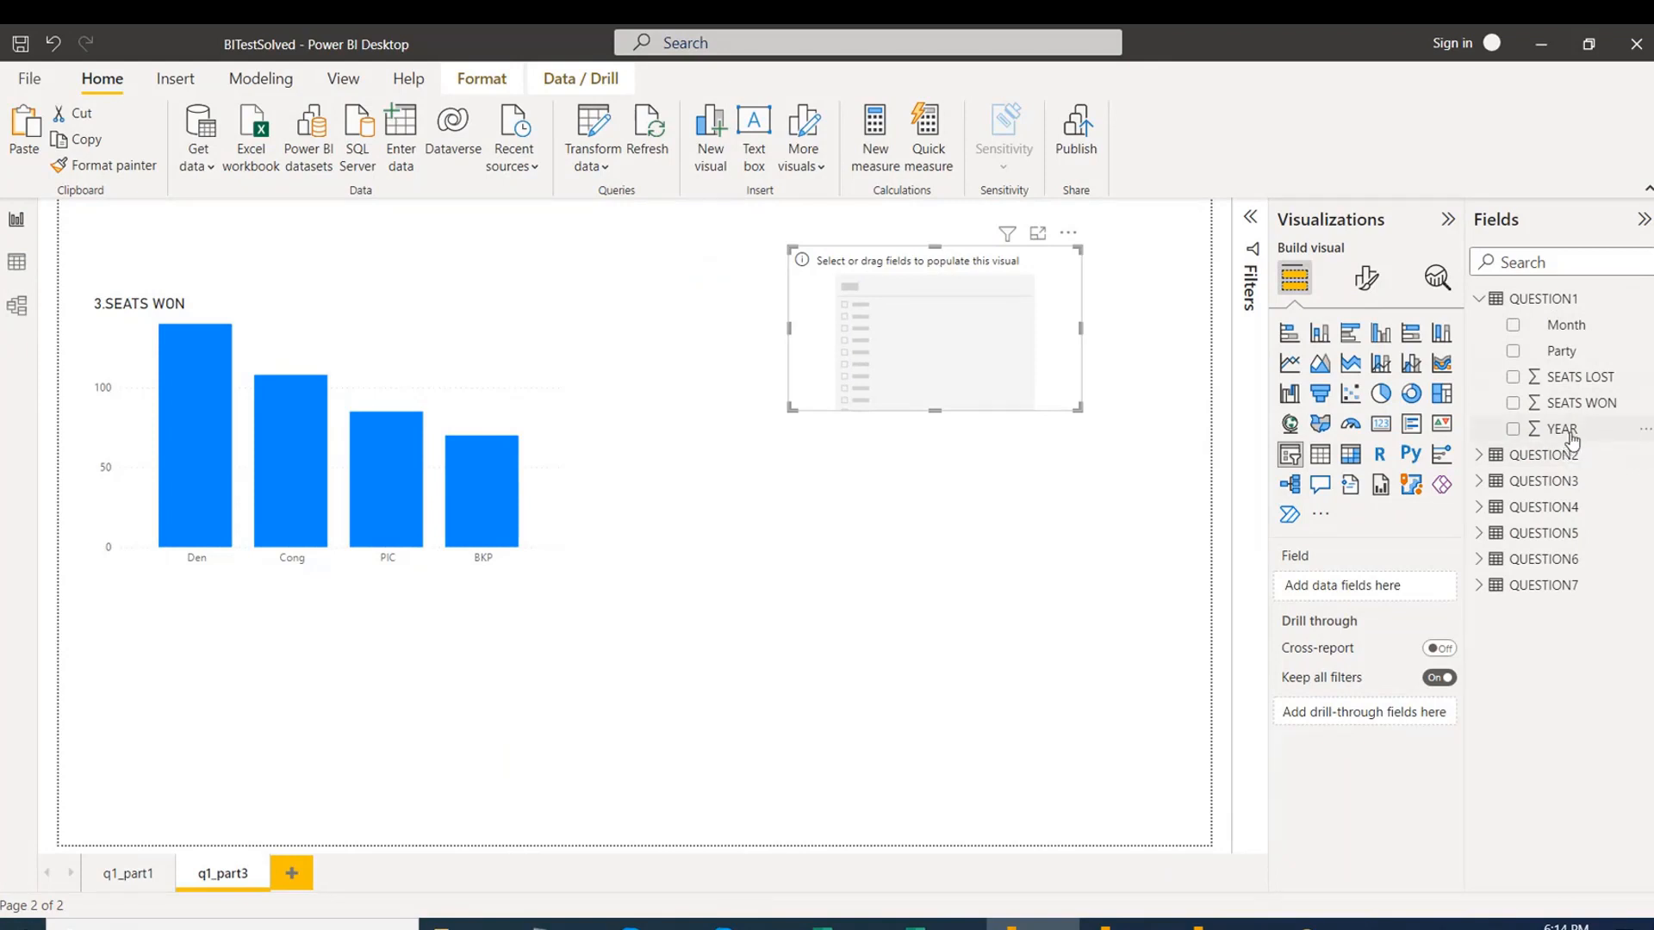
pyautogui.moveTo(1562, 429); pyautogui.dragTo(1359, 596)
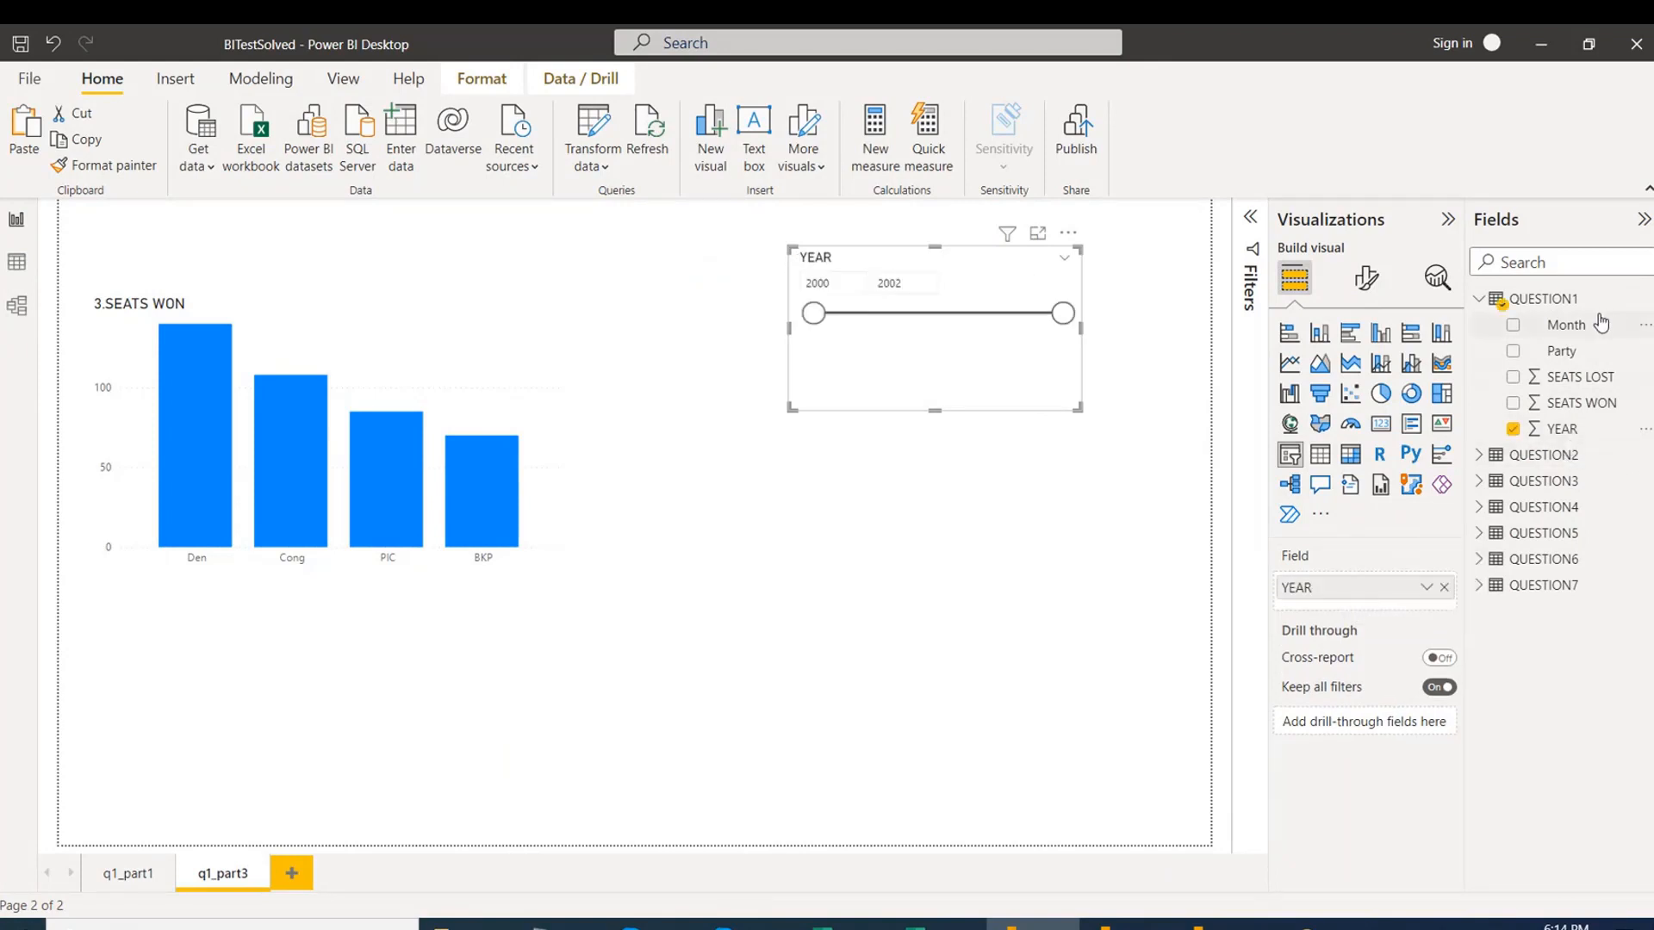
pyautogui.moveTo(1593, 325); pyautogui.dragTo(1354, 614)
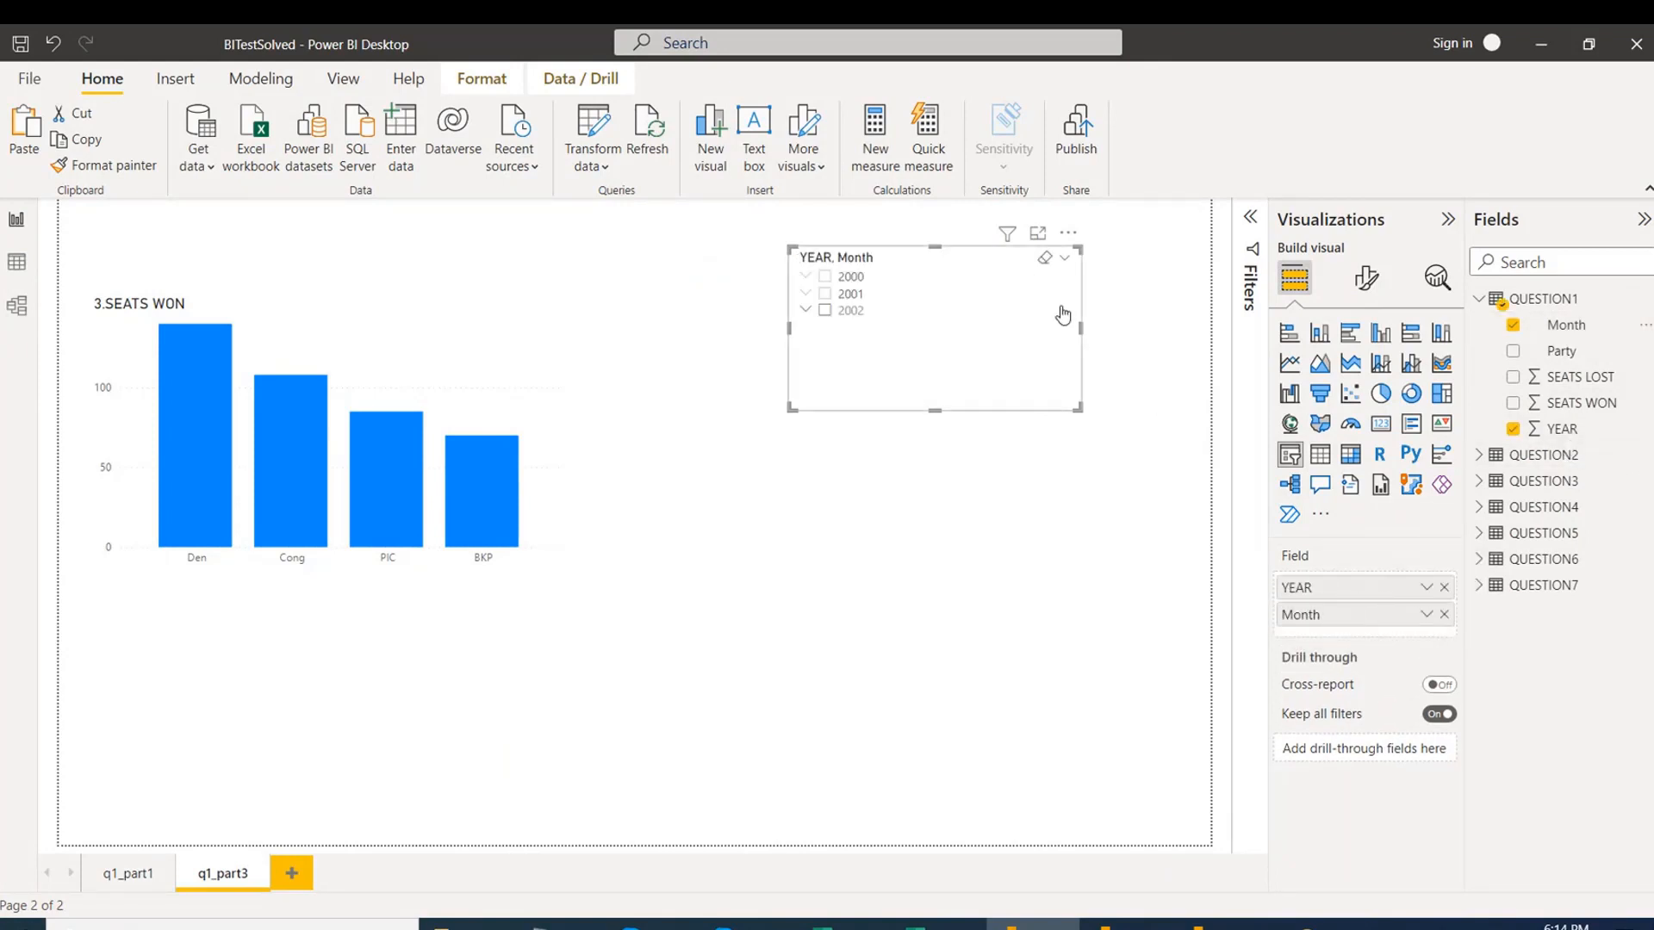
# Select both 2000 and 2001 in the YEAR, Month slicer and inspect the slicer's selection settings.
pyautogui.click(823, 278)
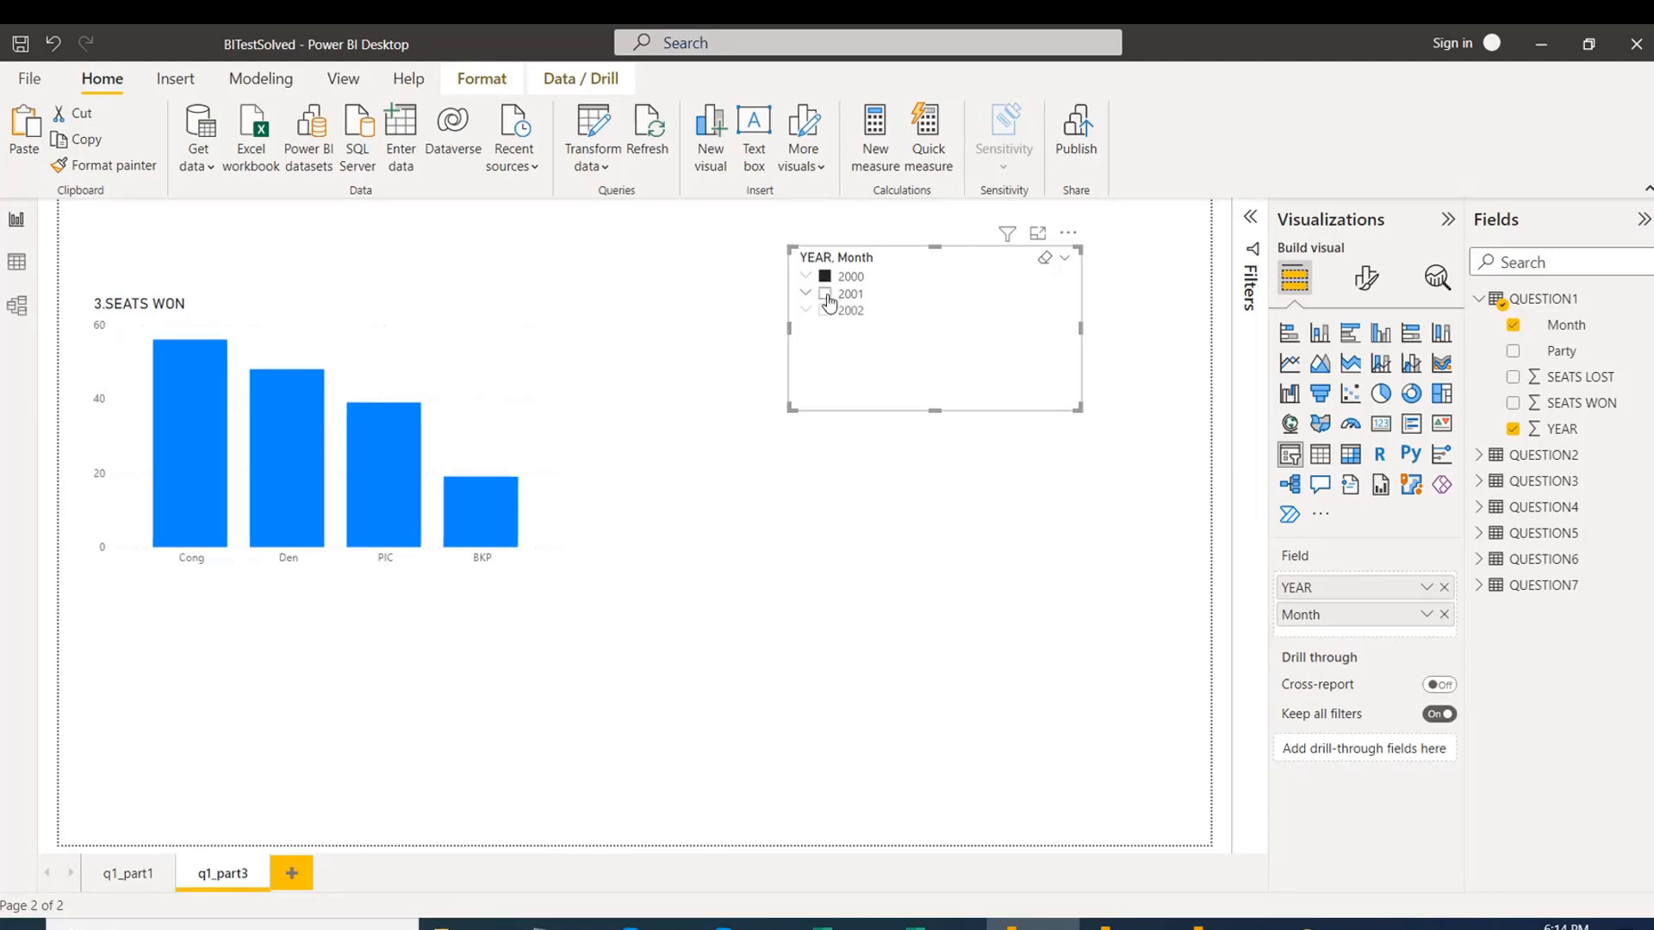
pyautogui.click(826, 296)
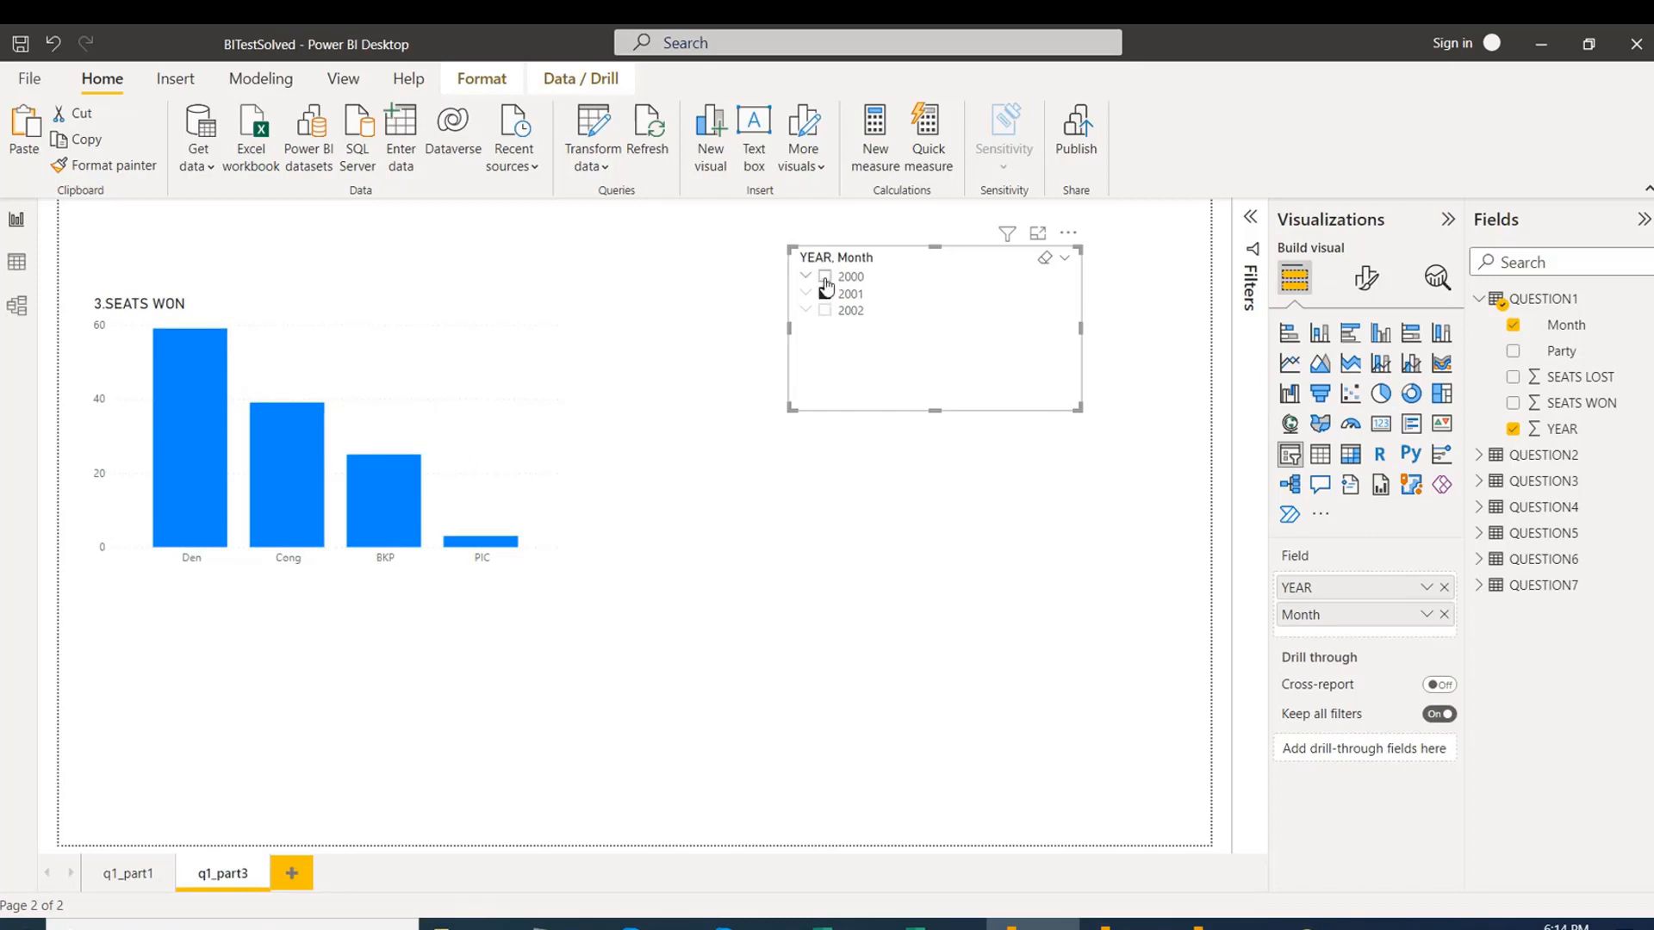
pyautogui.keyDown('ctrl'); pyautogui.click(824, 277); pyautogui.keyUp('ctrl')
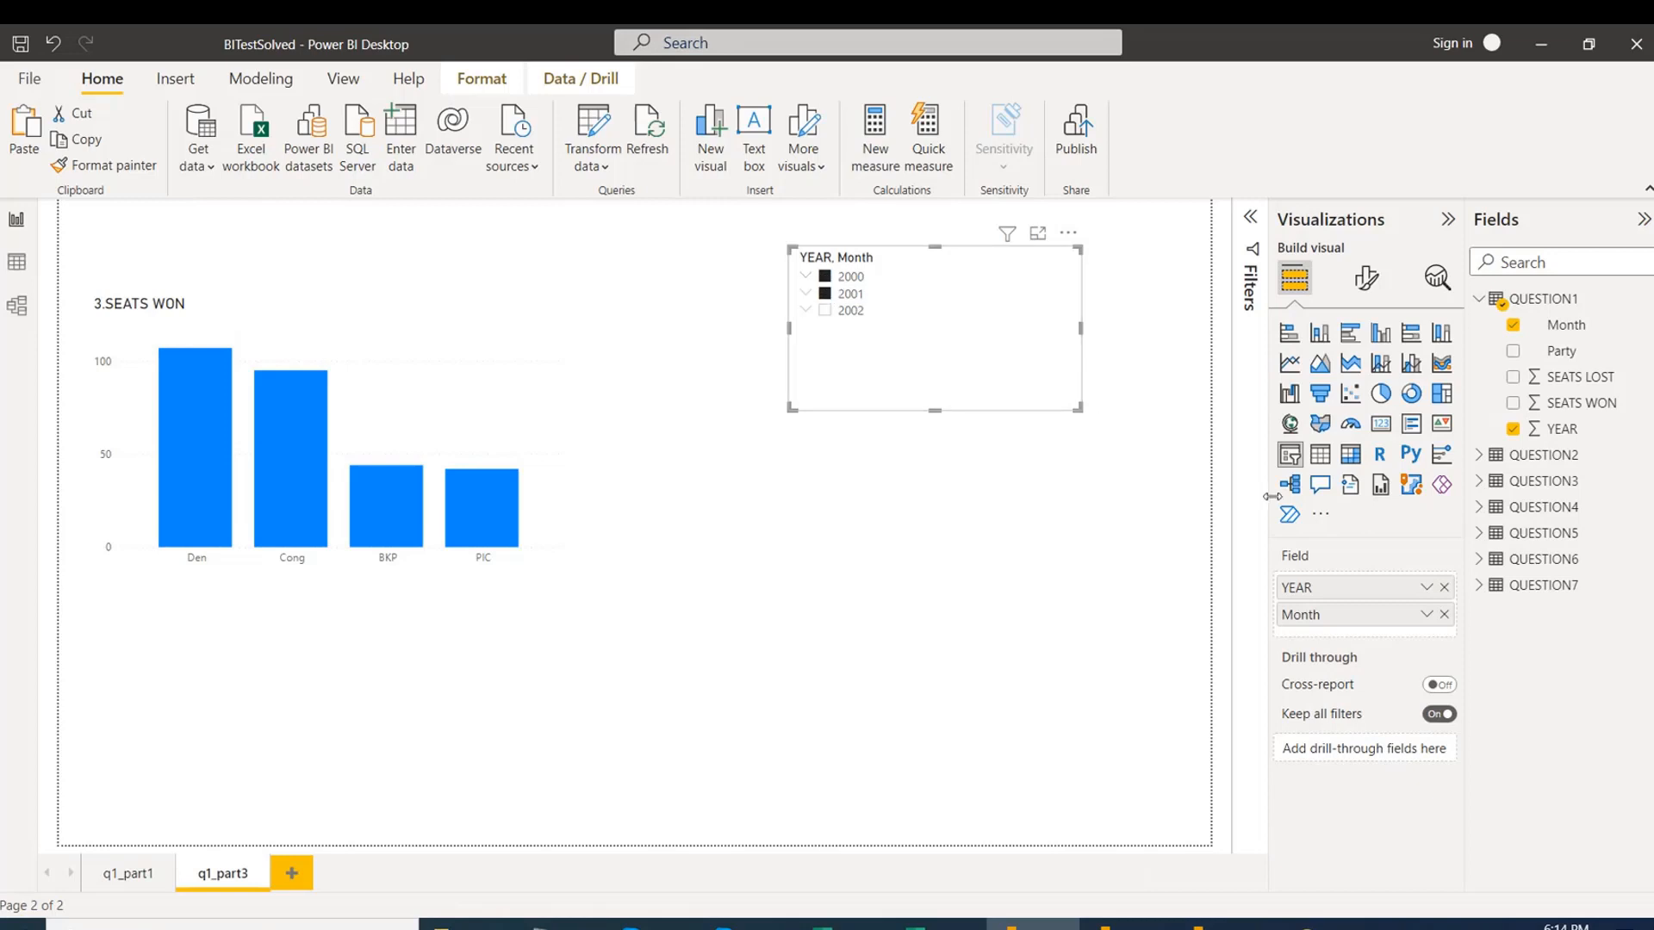
pyautogui.click(1366, 278)
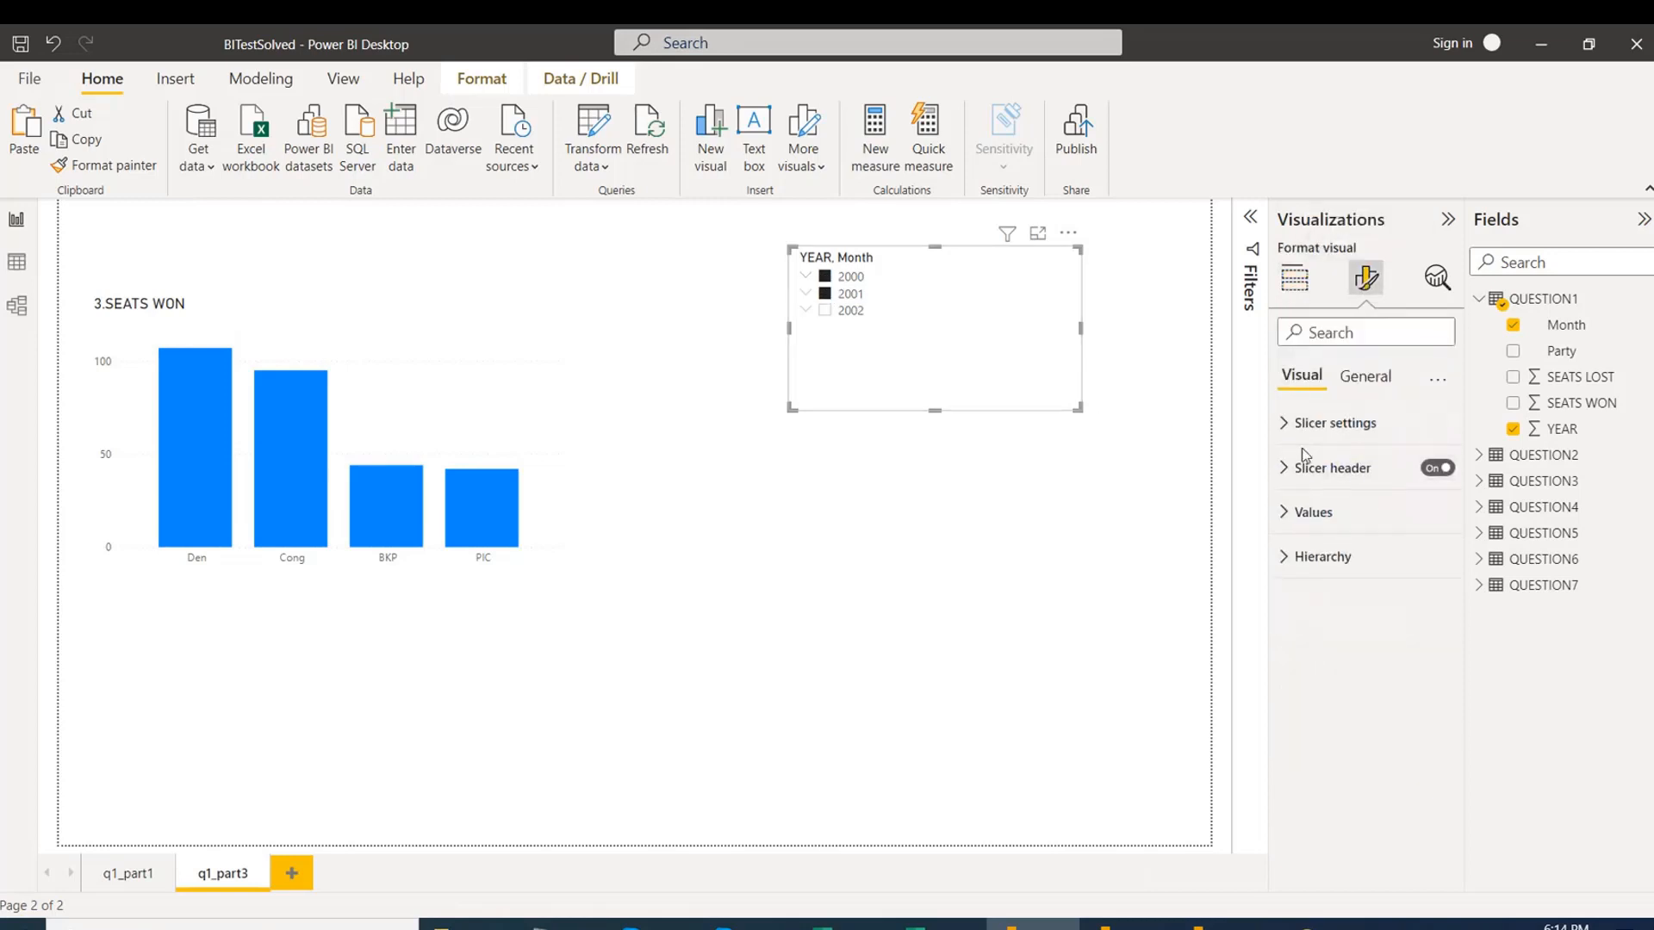
pyautogui.click(1285, 438)
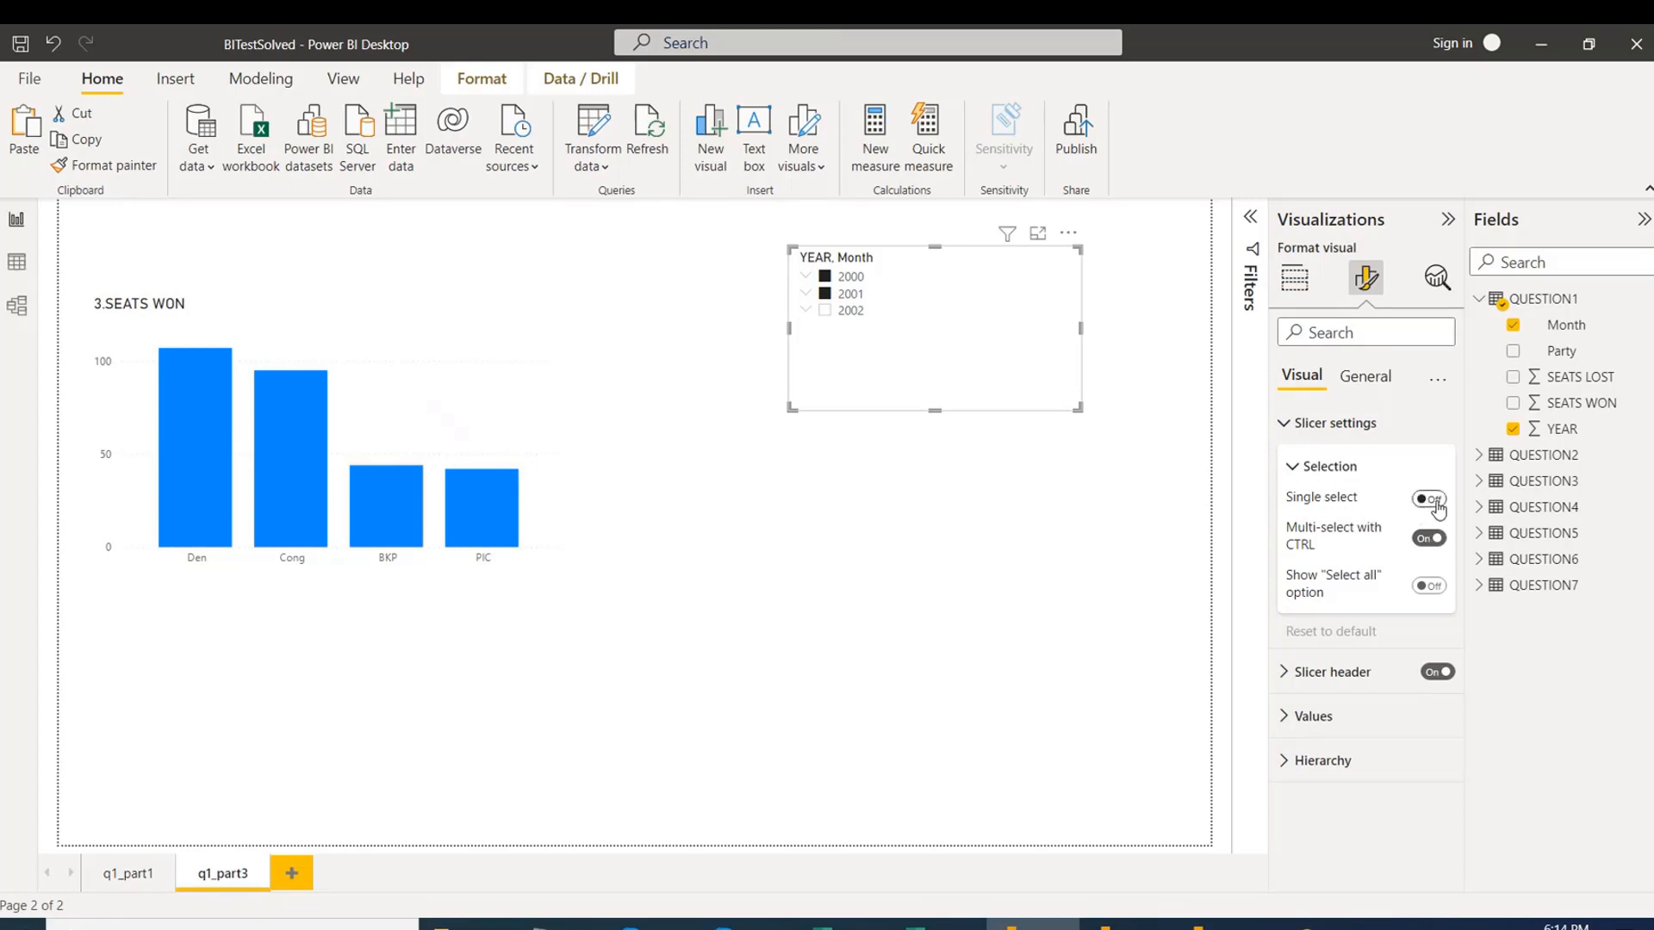
# Keep only JAN selected under 2000 and 2001 in the slicer and make the slicer slightly taller.
pyautogui.click(806, 295)
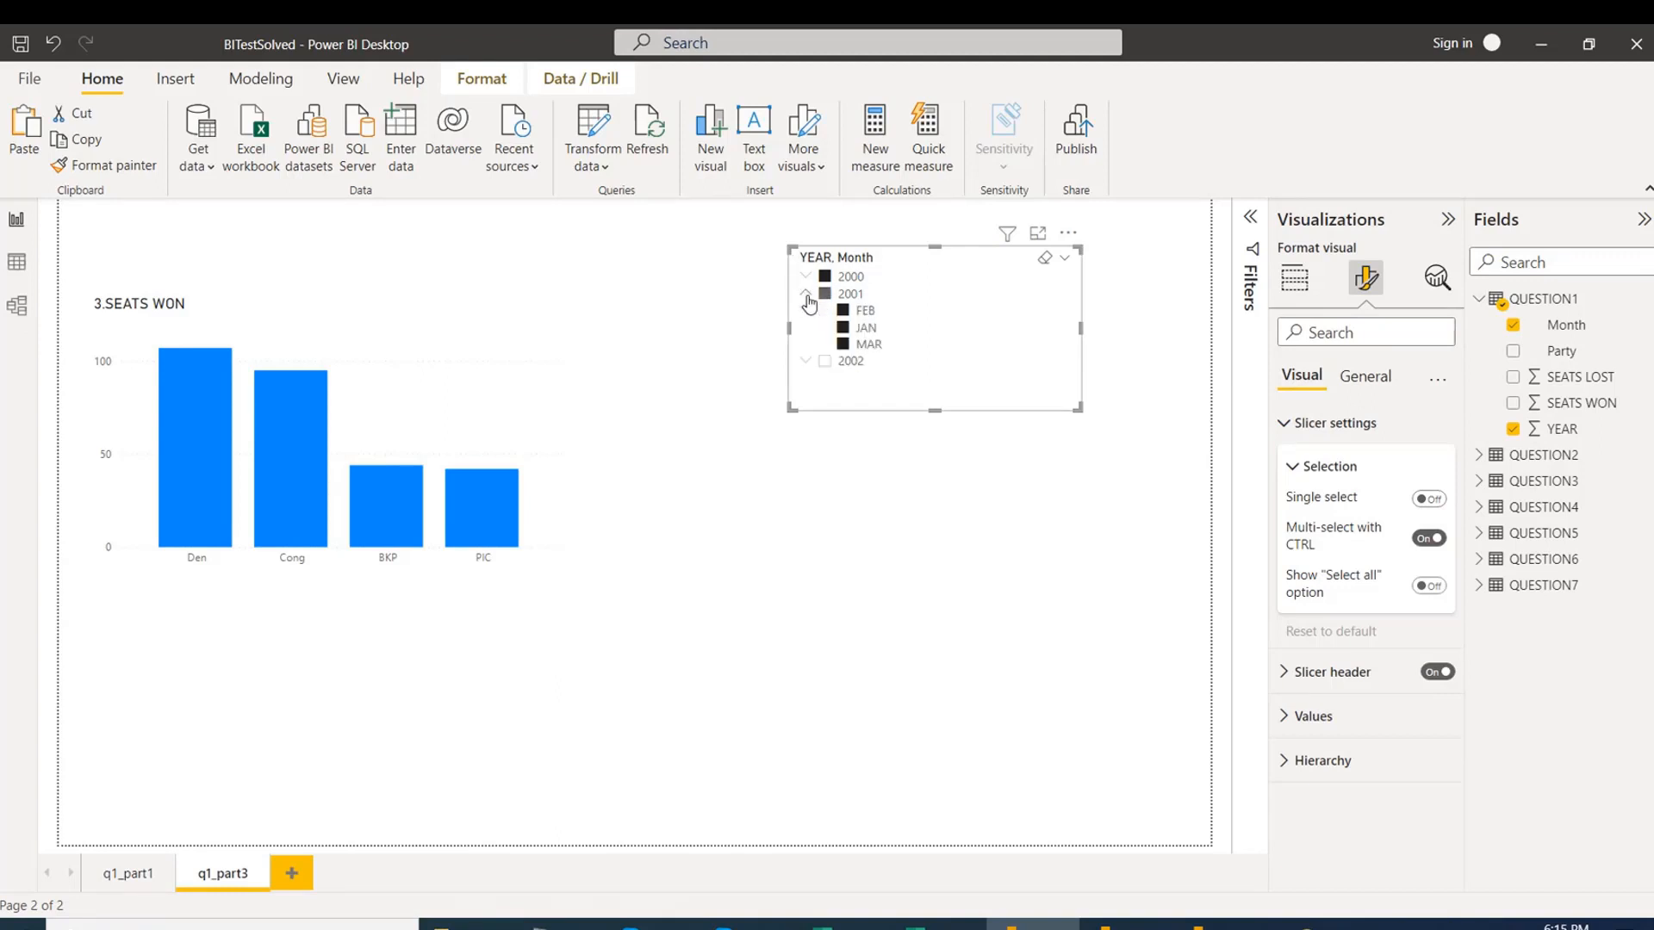
pyautogui.keyDown('ctrl'); pyautogui.click(844, 345); pyautogui.keyUp('ctrl')
pyautogui.keyDown('ctrl'); pyautogui.click(843, 310); pyautogui.keyUp('ctrl')
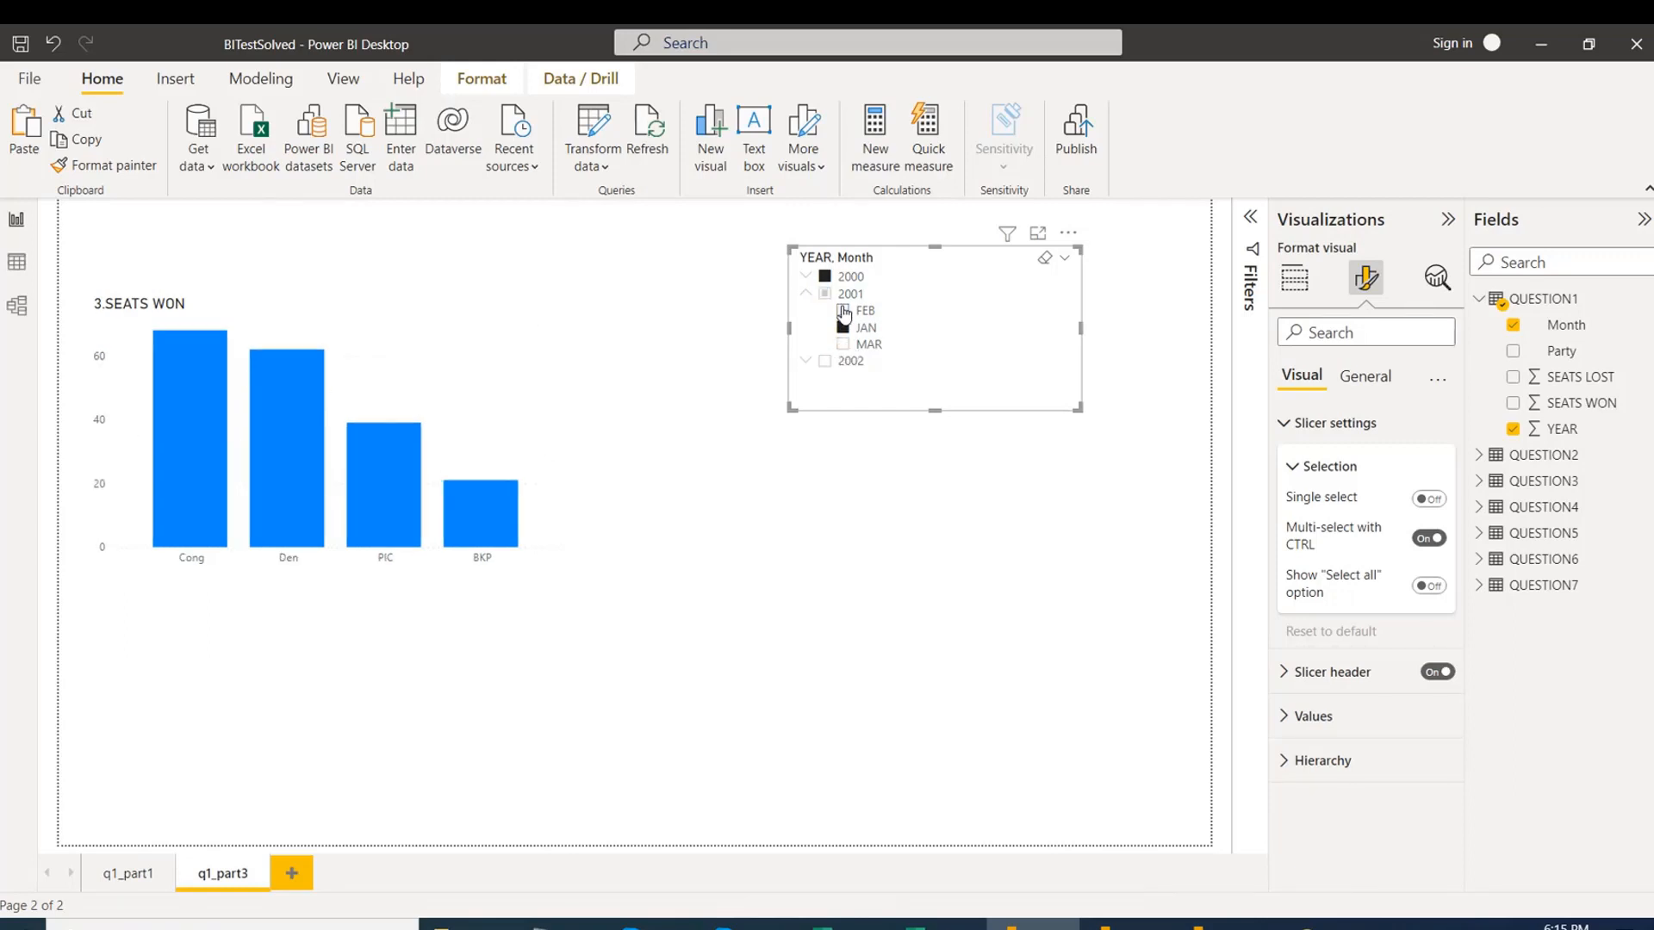
pyautogui.click(804, 278)
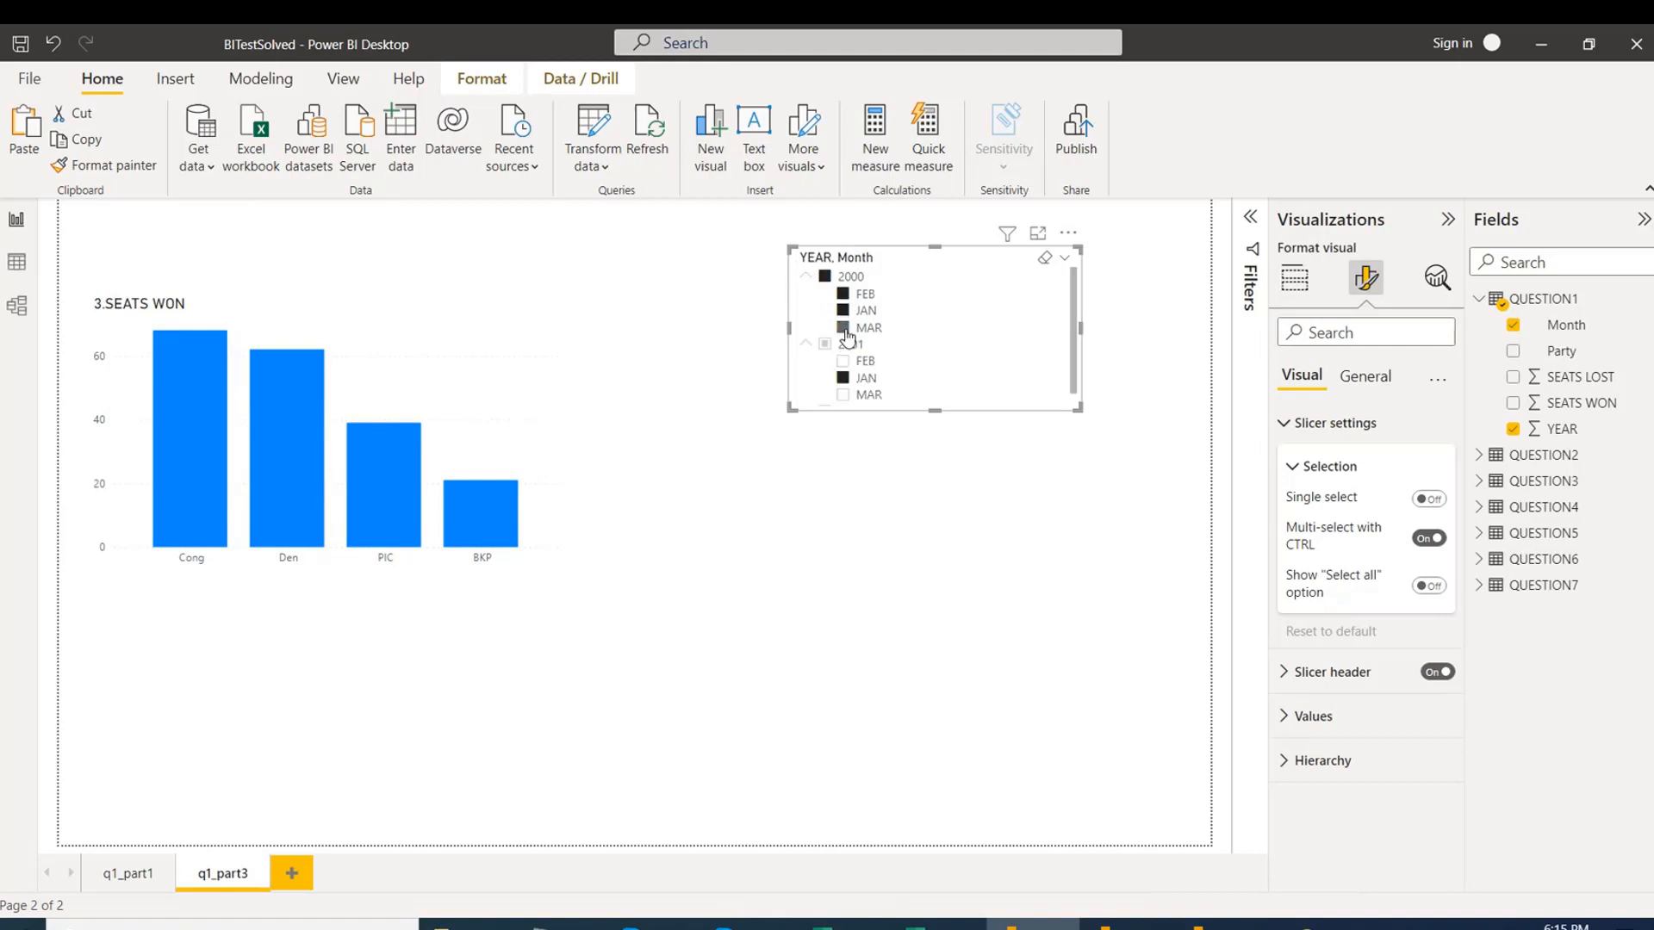
pyautogui.click(844, 328)
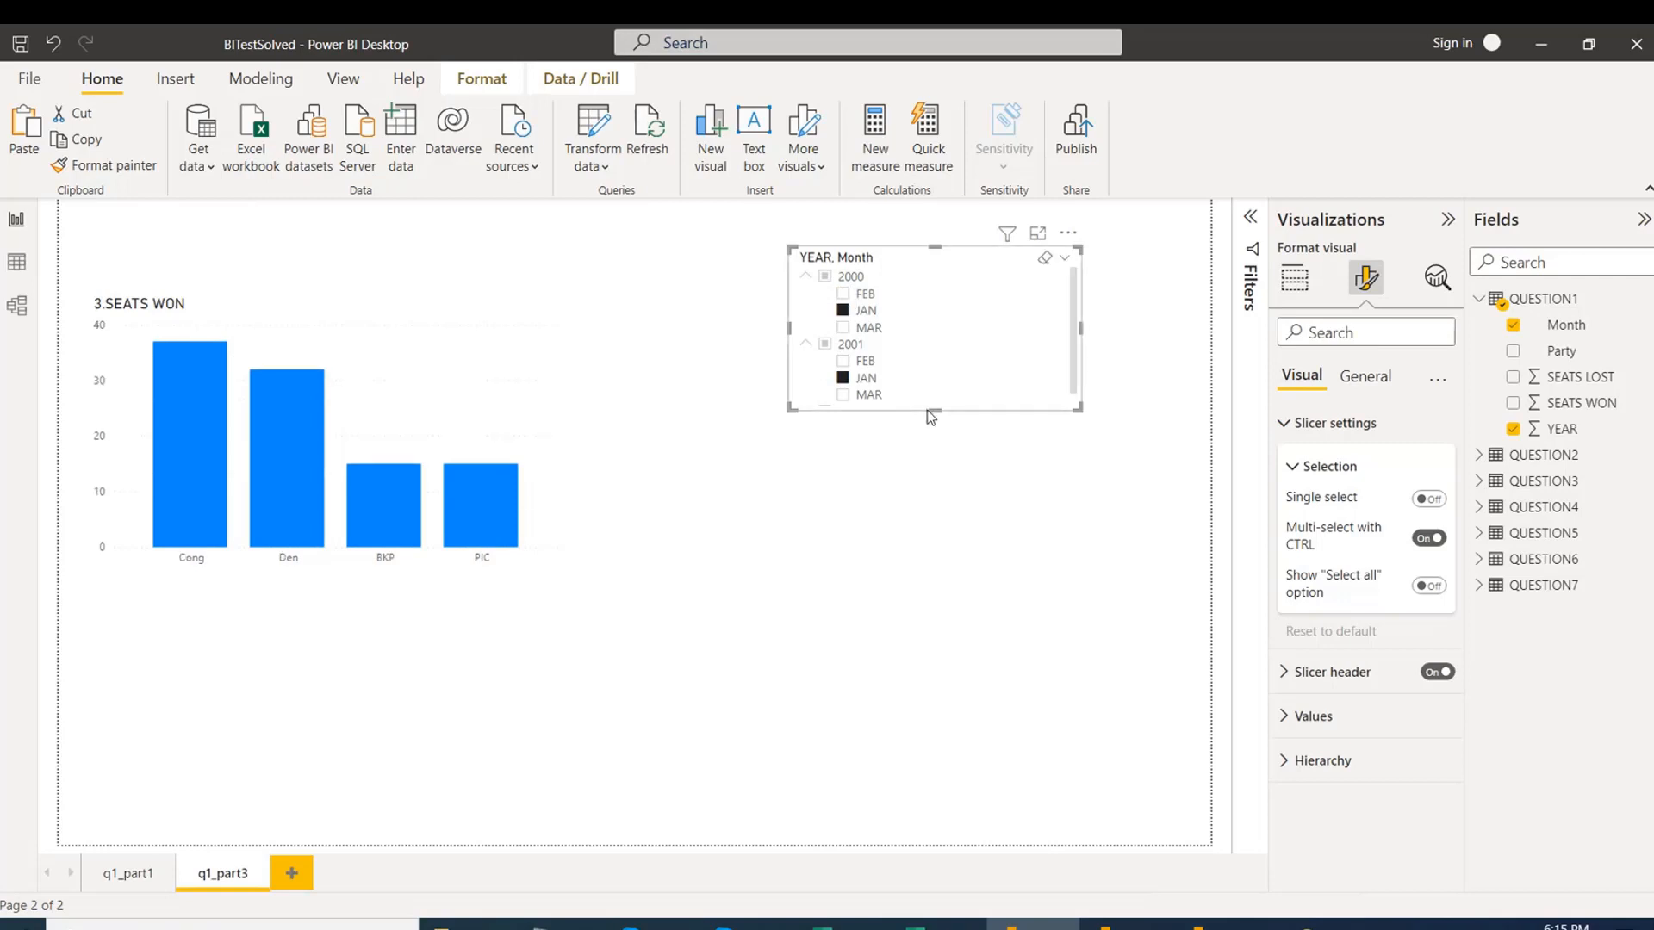
pyautogui.moveTo(934, 413); pyautogui.dragTo(939, 448)
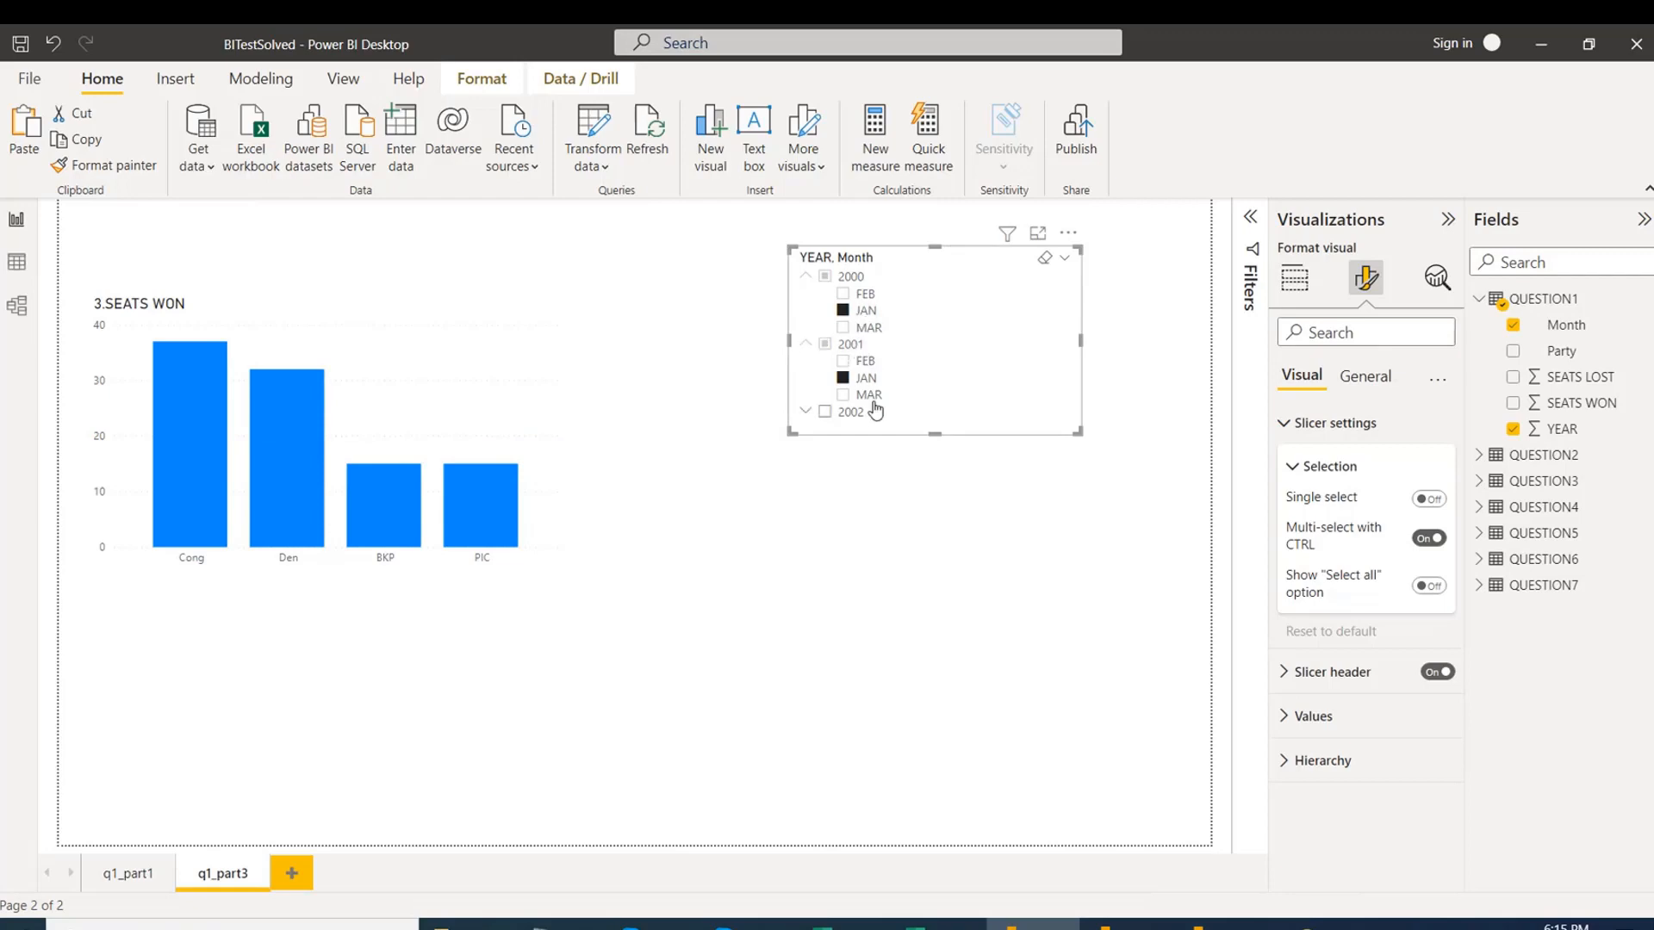
# Switch to the BI MockTest2 workbook, reread the three QUESTION1 report tasks, and return to the BITestSolved report.
pyautogui.moveTo(896, 926)
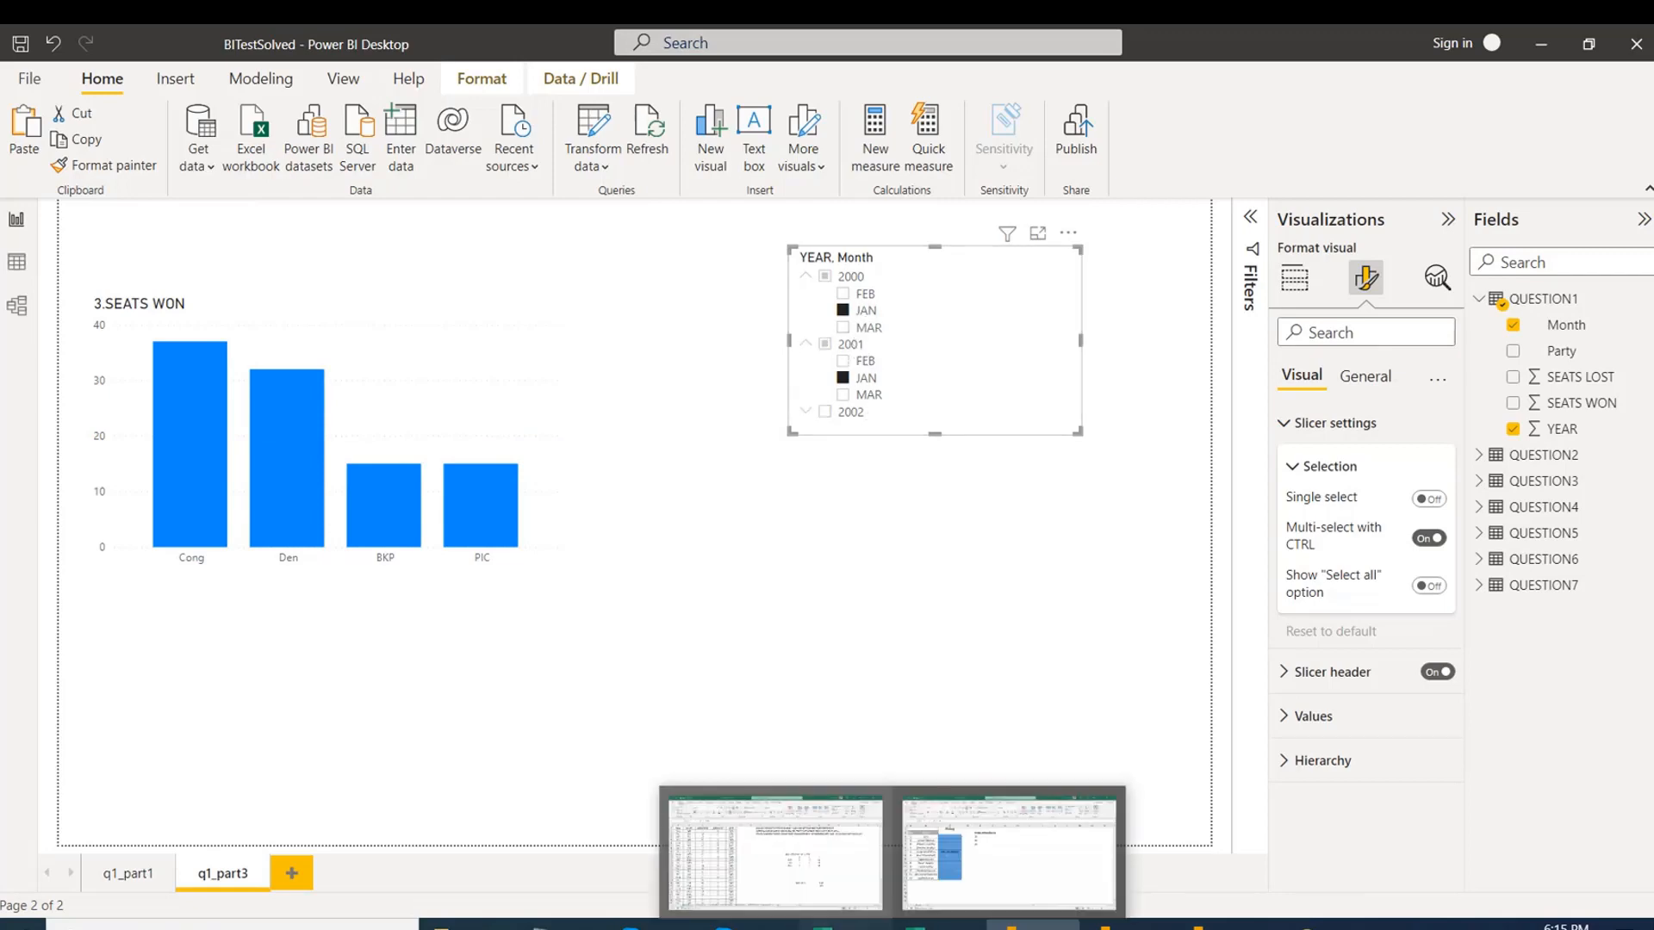
pyautogui.click(771, 848)
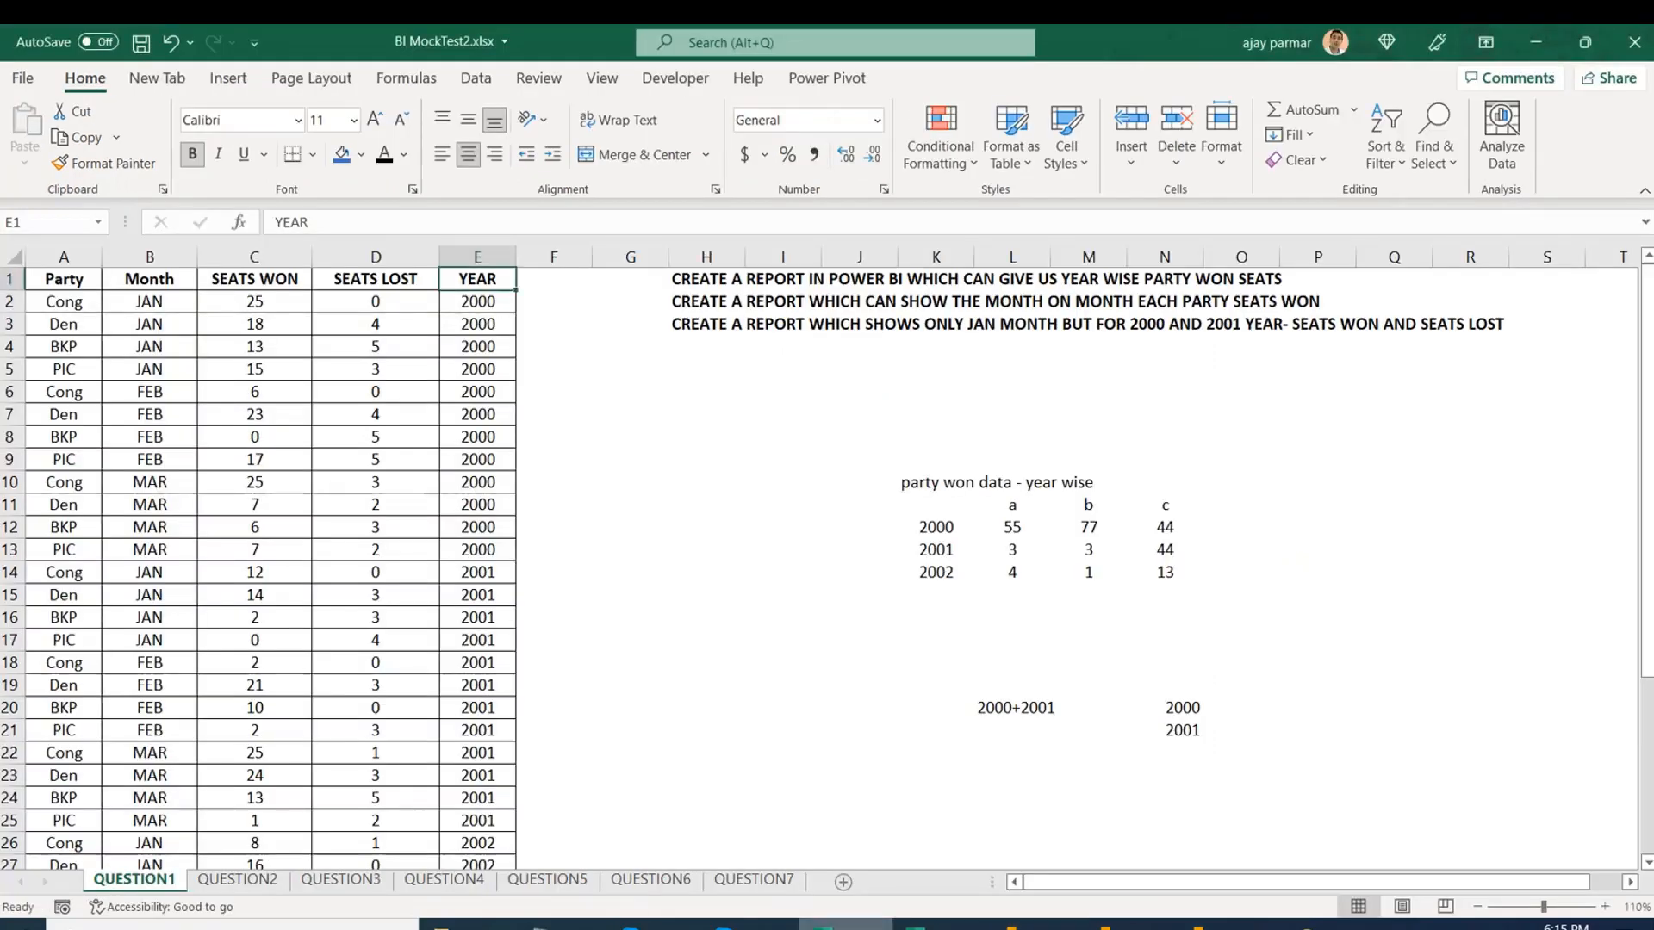
pyautogui.hotkey('alt', 'Tab')
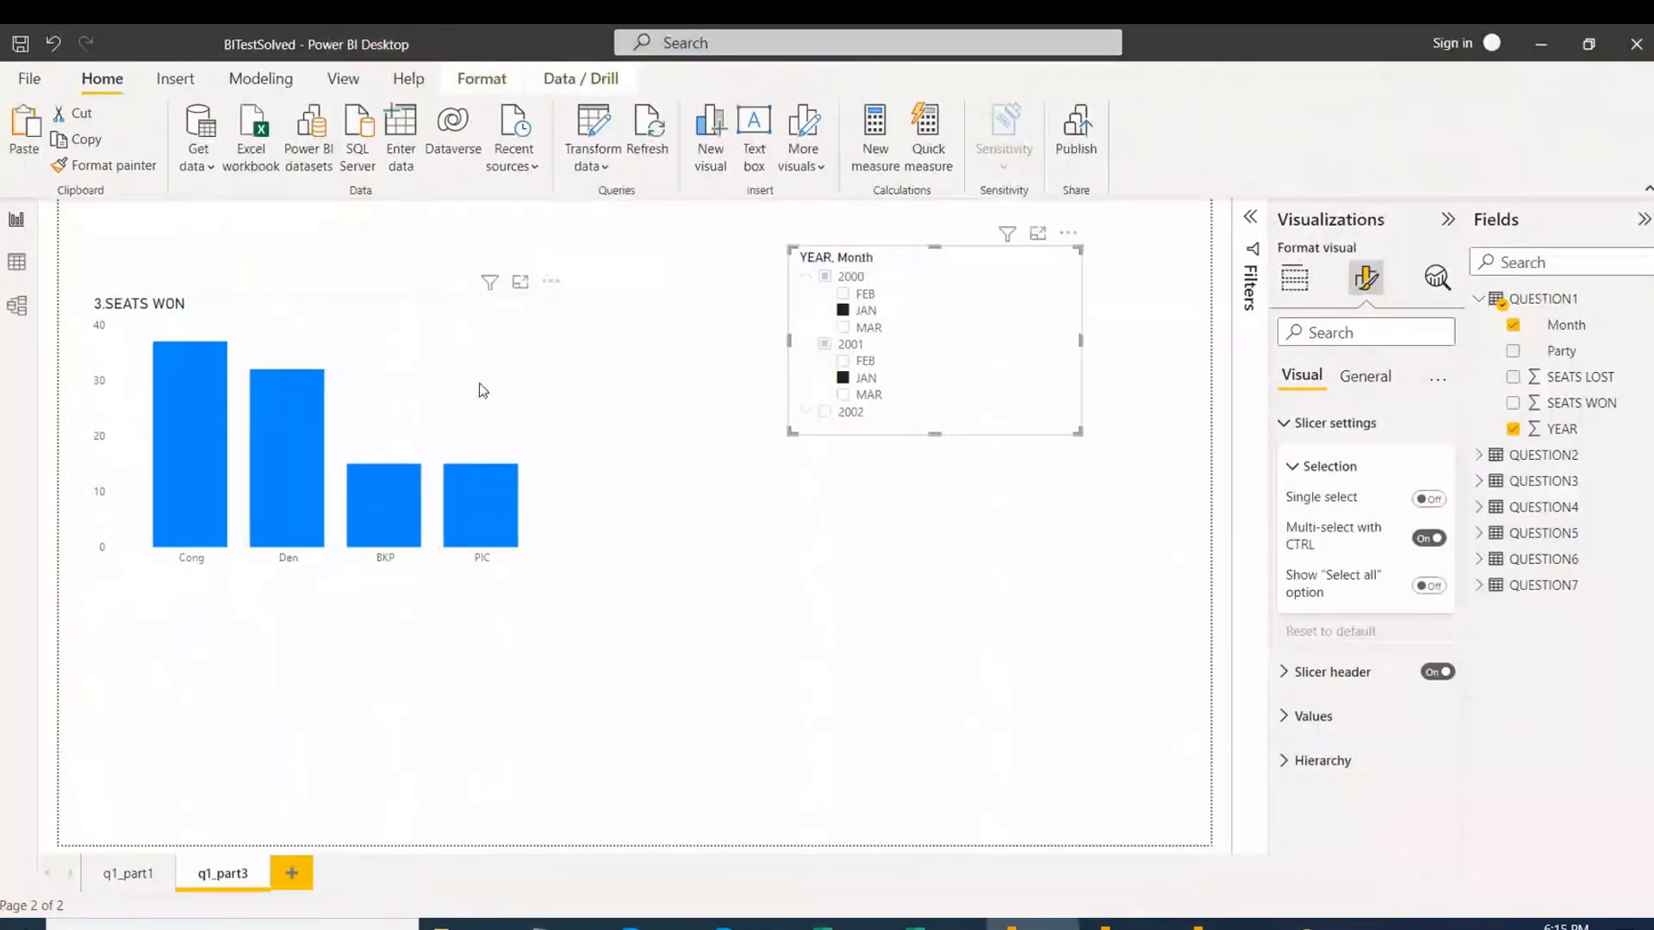
# Duplicate the 3.SEATS WON chart and place the copy in the lower-right area of page q1_part3.
pyautogui.click(444, 344)
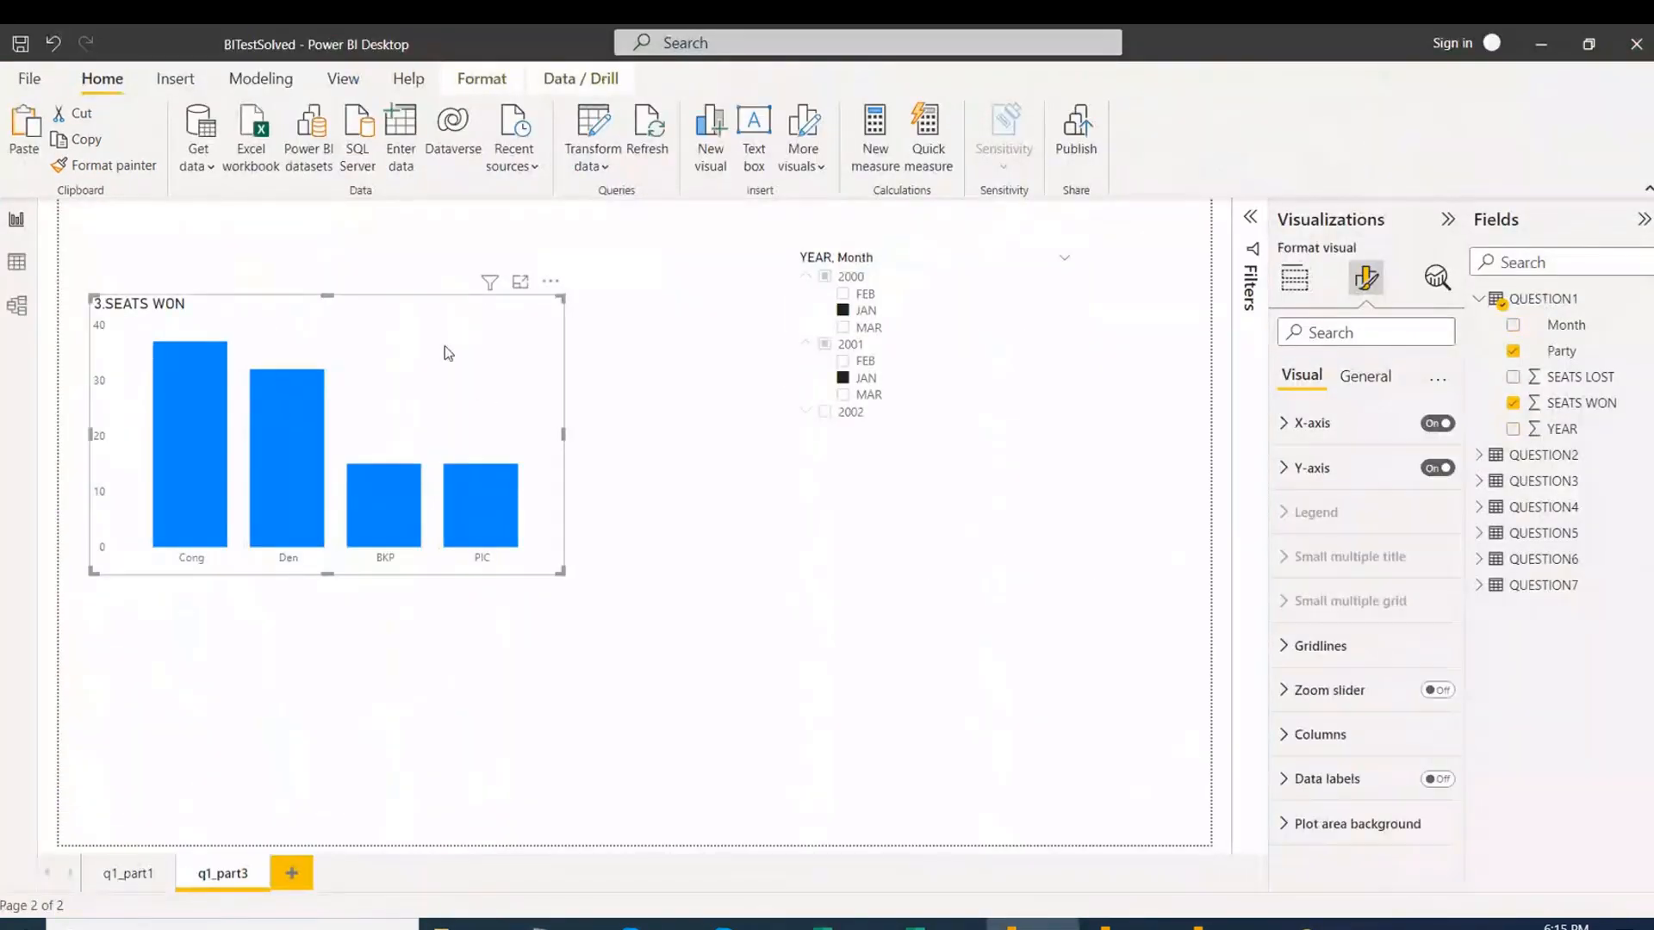
pyautogui.hotkey('ctrl', 'c')
pyautogui.hotkey('ctrl', 'v')
pyautogui.moveTo(444, 345); pyautogui.dragTo(1074, 638)
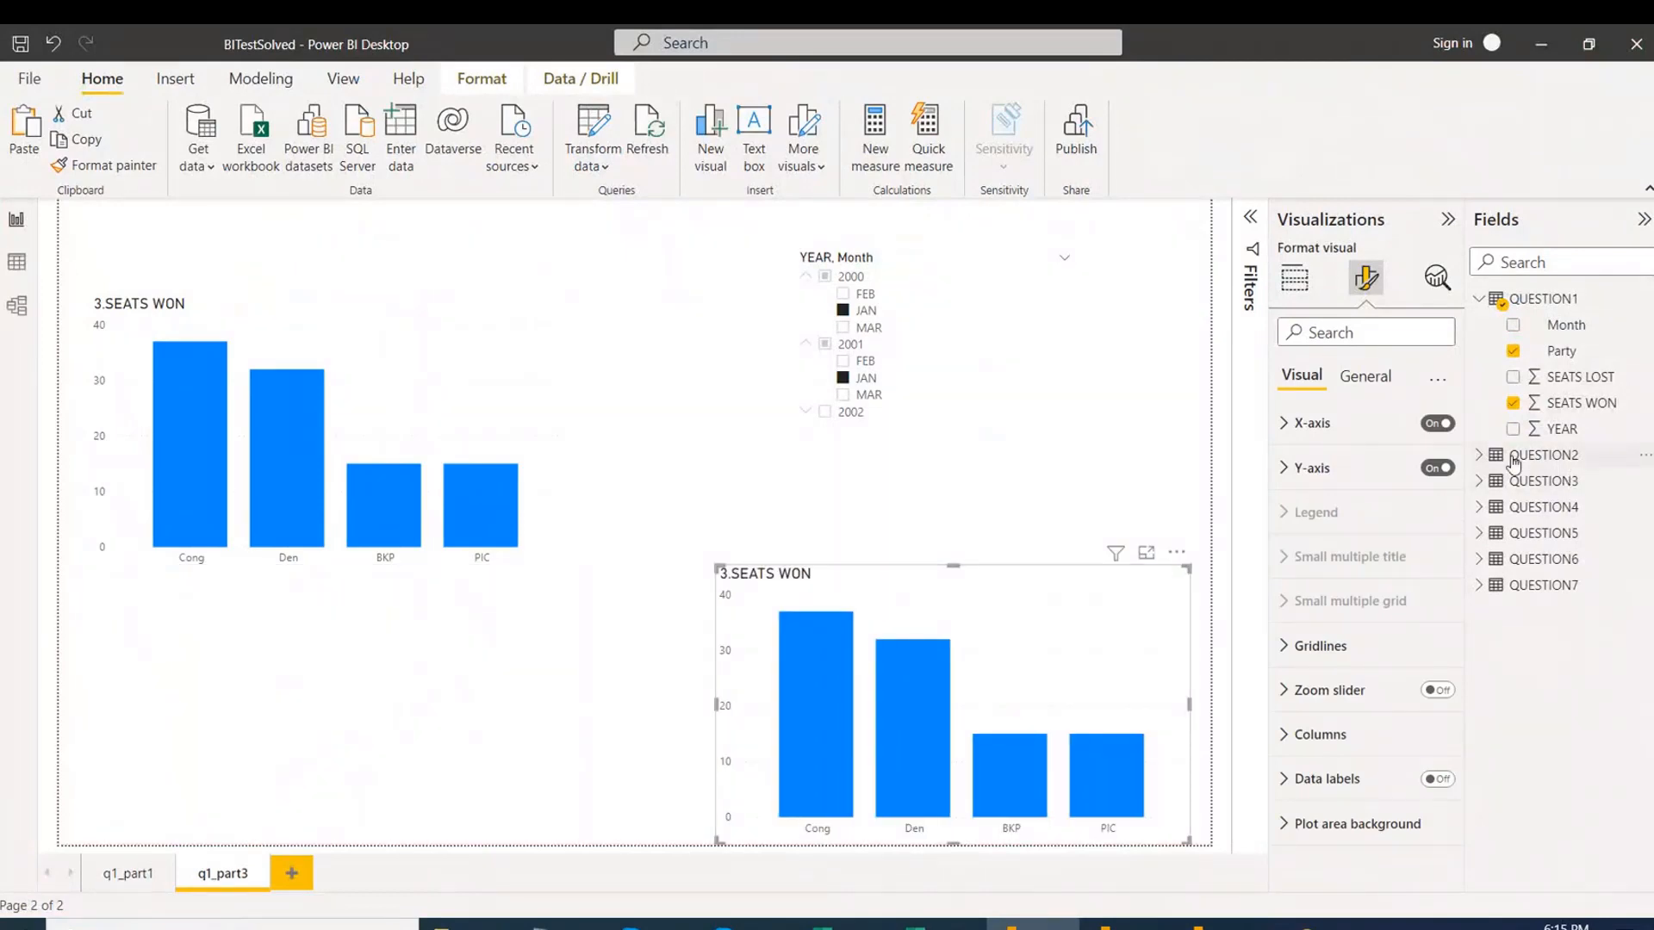
# Replace SEATS WON with SEATS LOST as the duplicate chart's value and align the original chart to its left.
pyautogui.click(1293, 282)
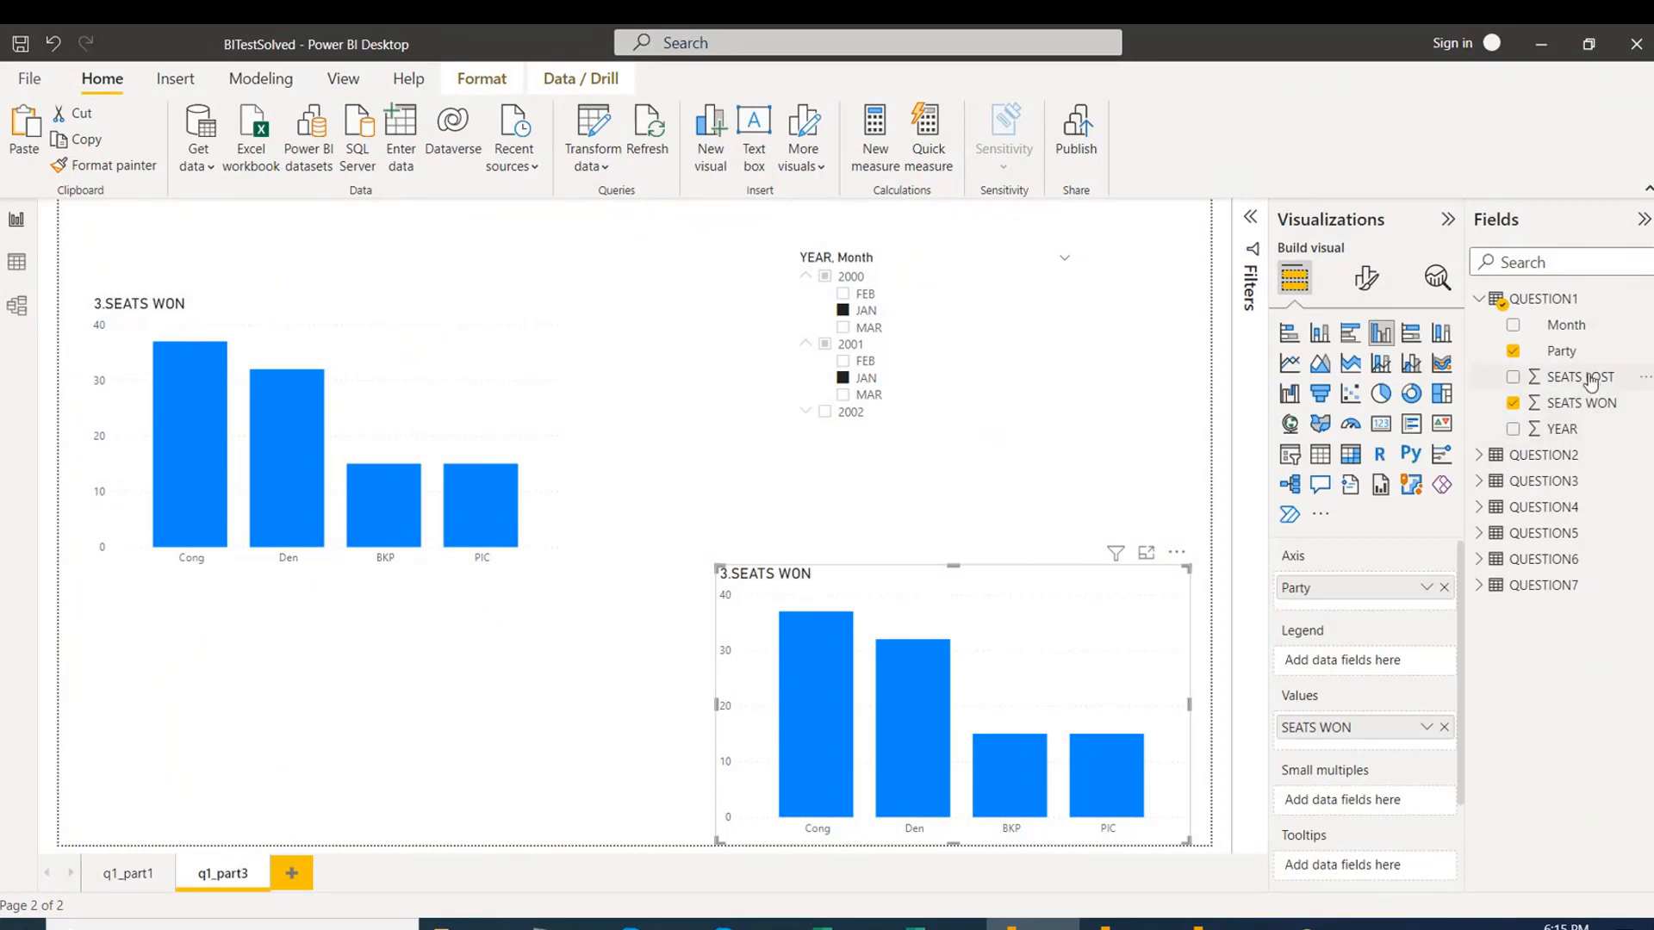
pyautogui.moveTo(1591, 380); pyautogui.dragTo(1357, 738)
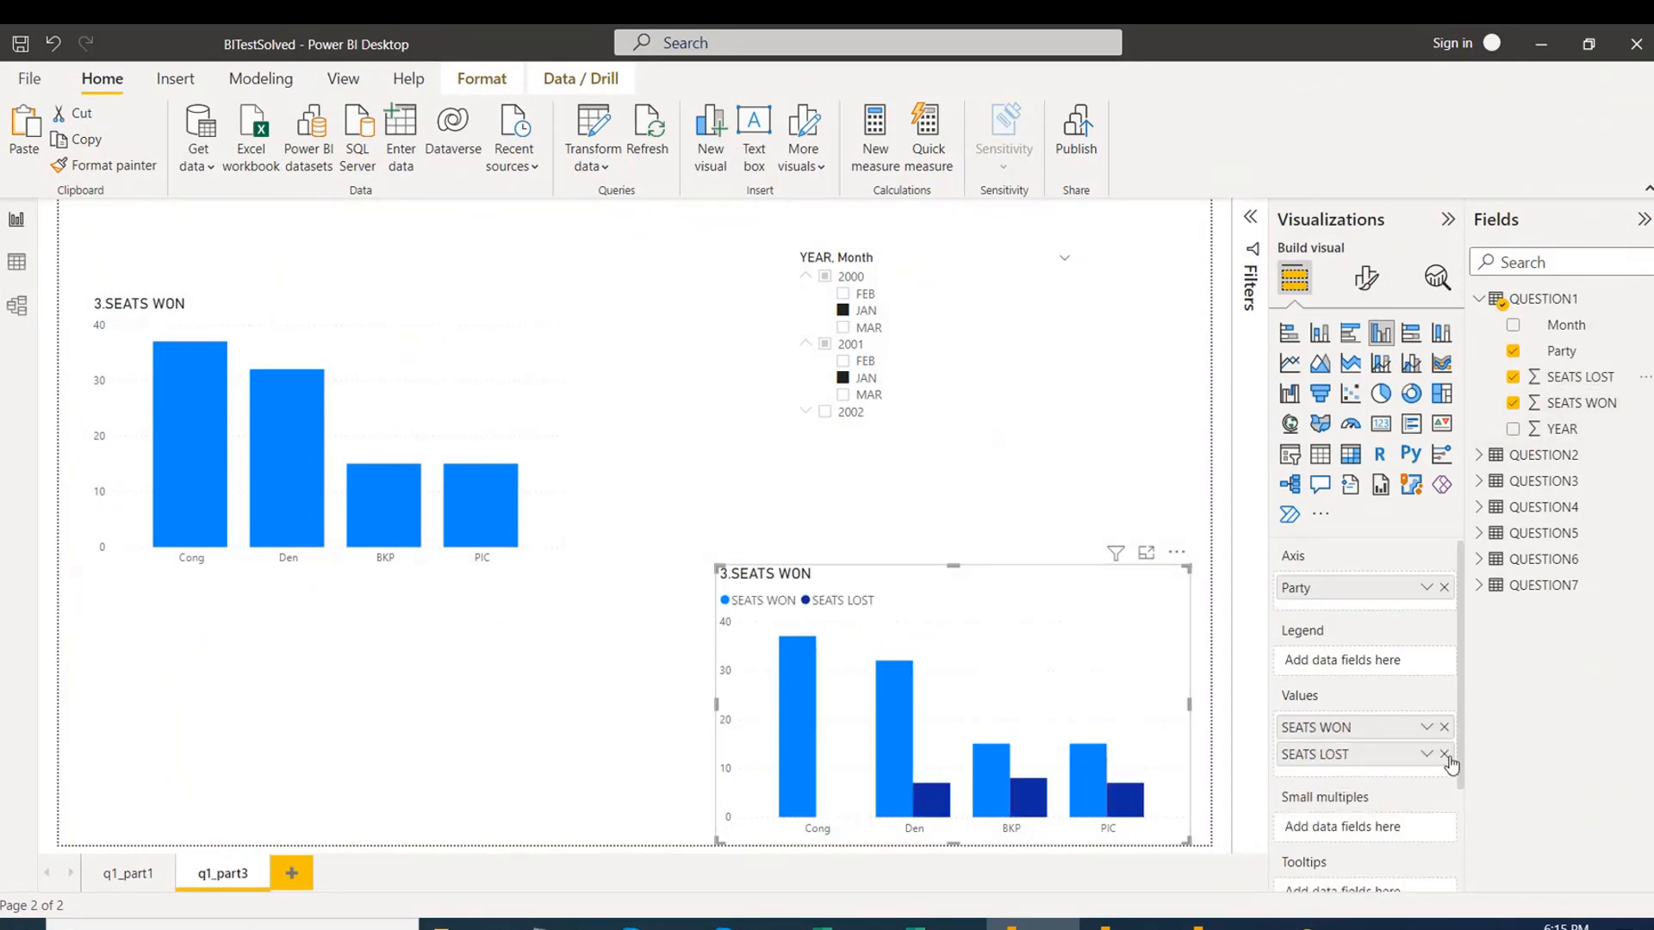
pyautogui.click(1445, 727)
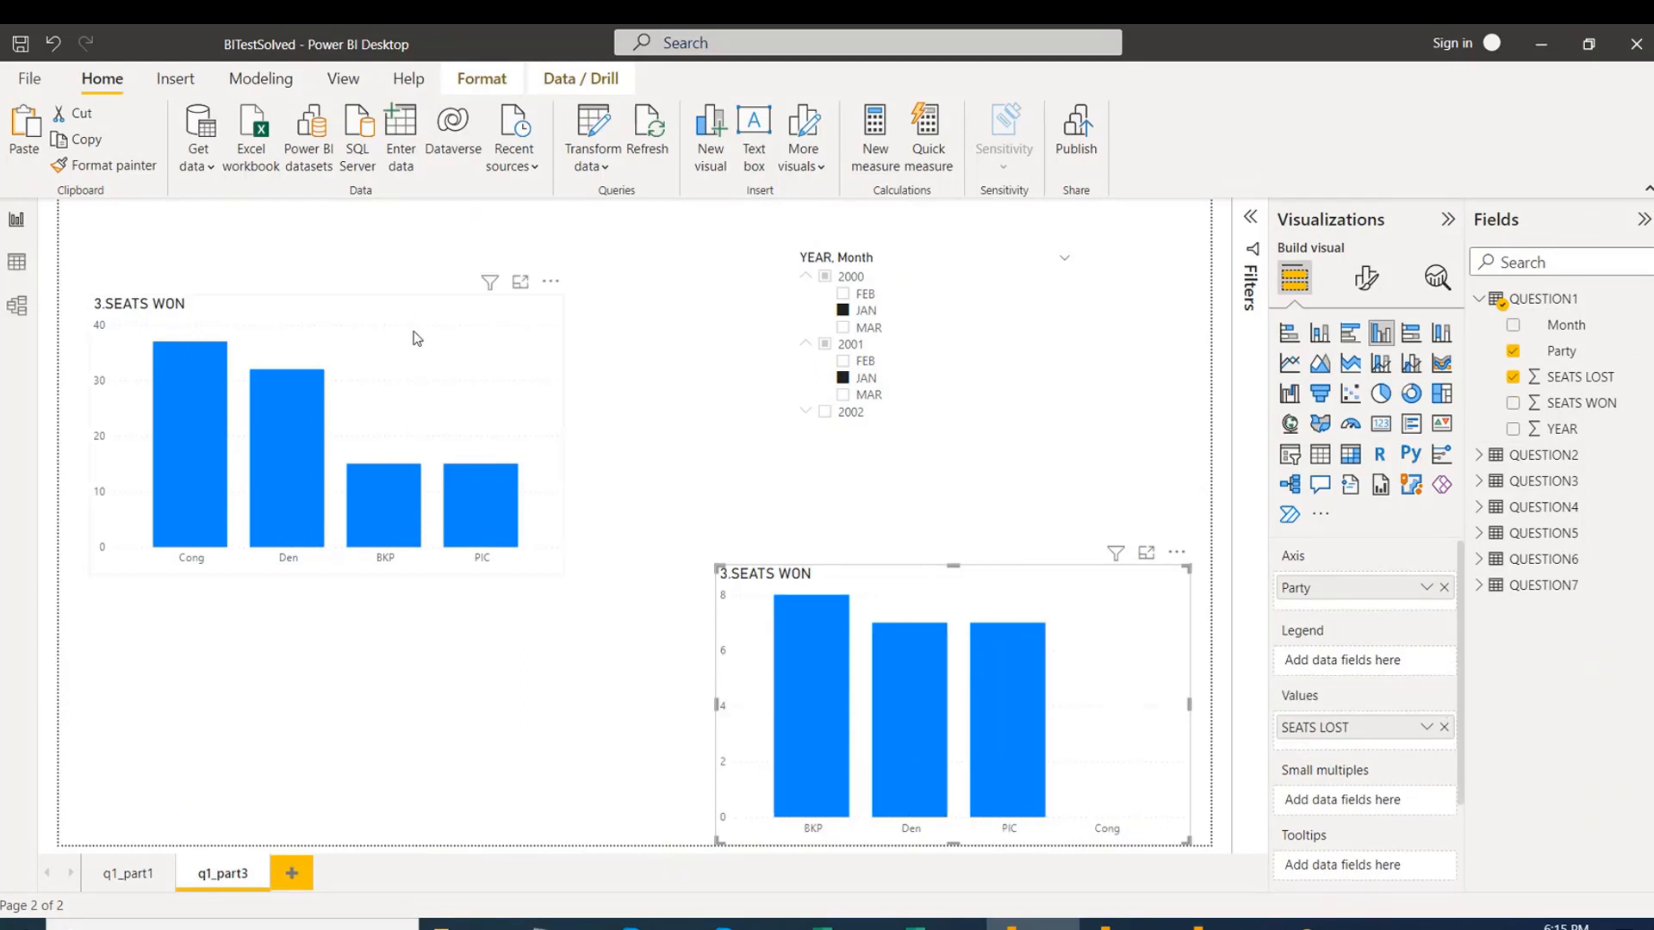
pyautogui.moveTo(416, 339); pyautogui.dragTo(472, 625)
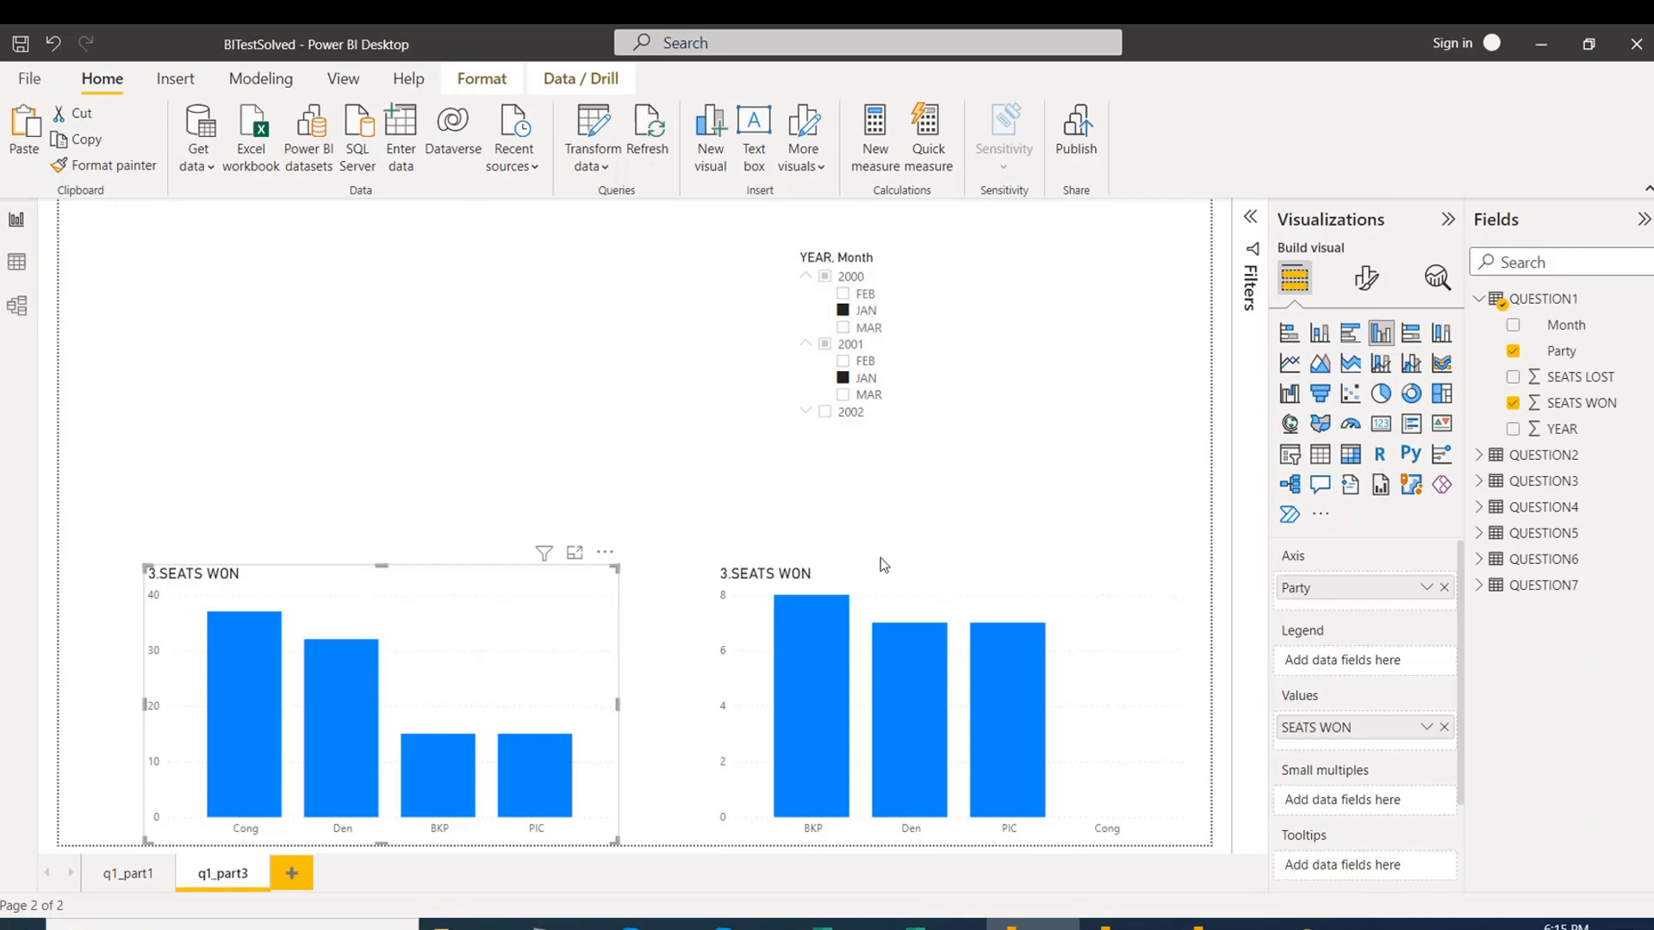
# Switch to the QUESTION1 worksheet and compare Cong's JAN rows for 2000 and 2001.
pyautogui.hotkey('alt', 'Tab')
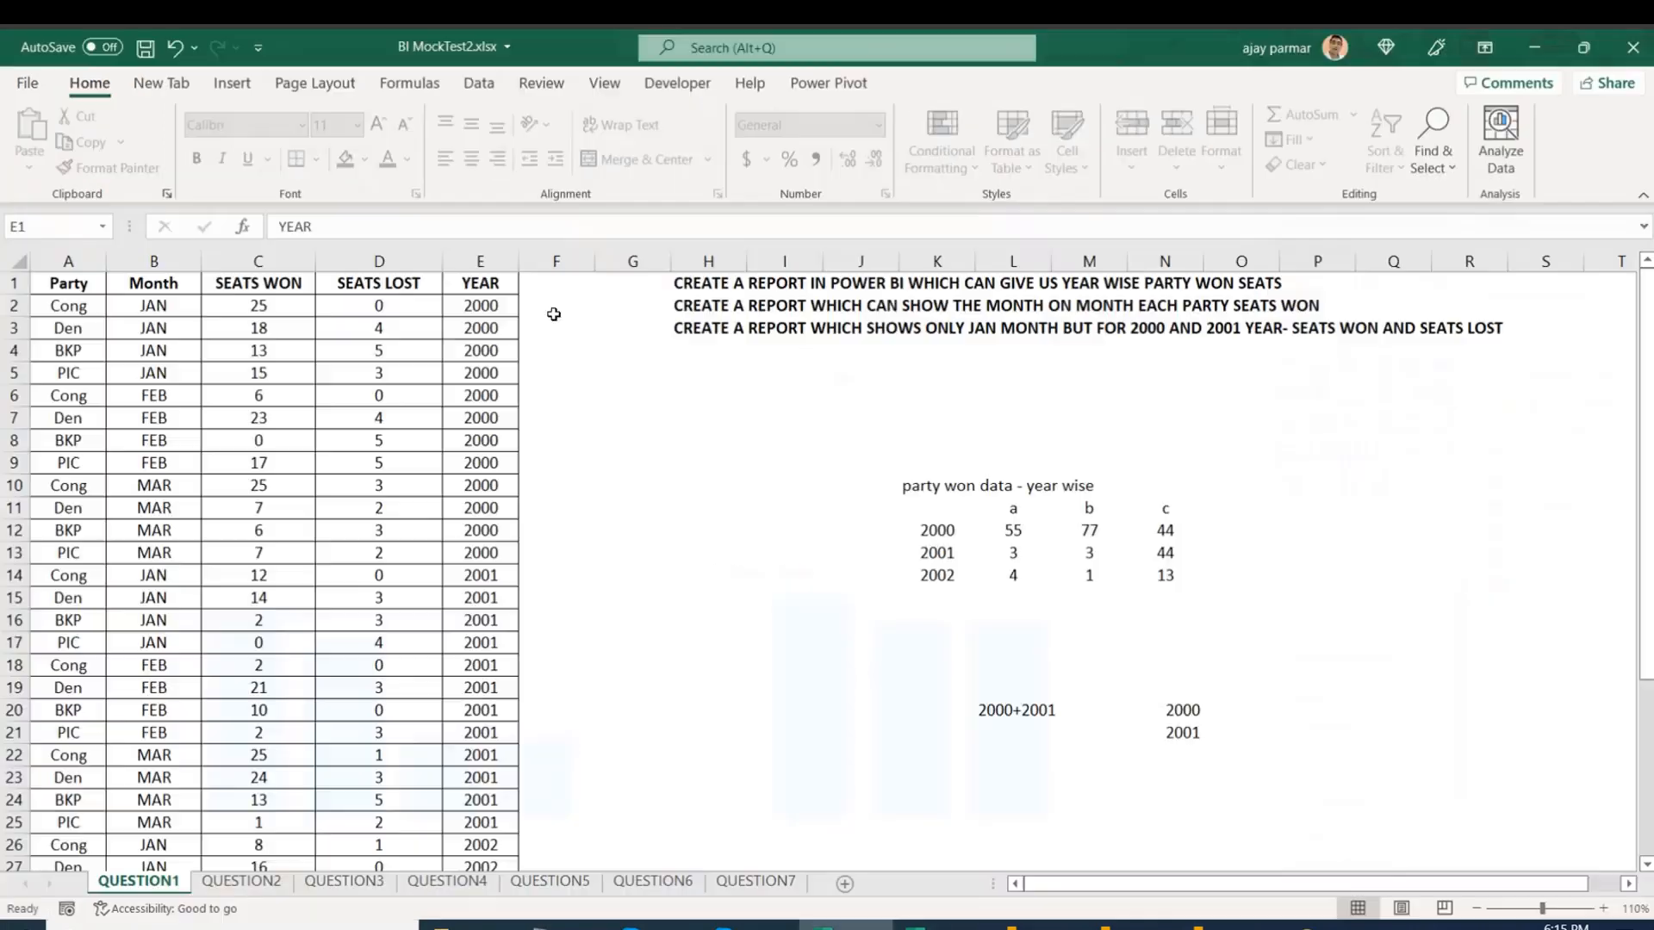
pyautogui.moveTo(74, 305); pyautogui.dragTo(129, 303)
pyautogui.hotkey('shift', 'Right')
pyautogui.hotkey('shift', 'Right')
pyautogui.hotkey('shift', 'Right')
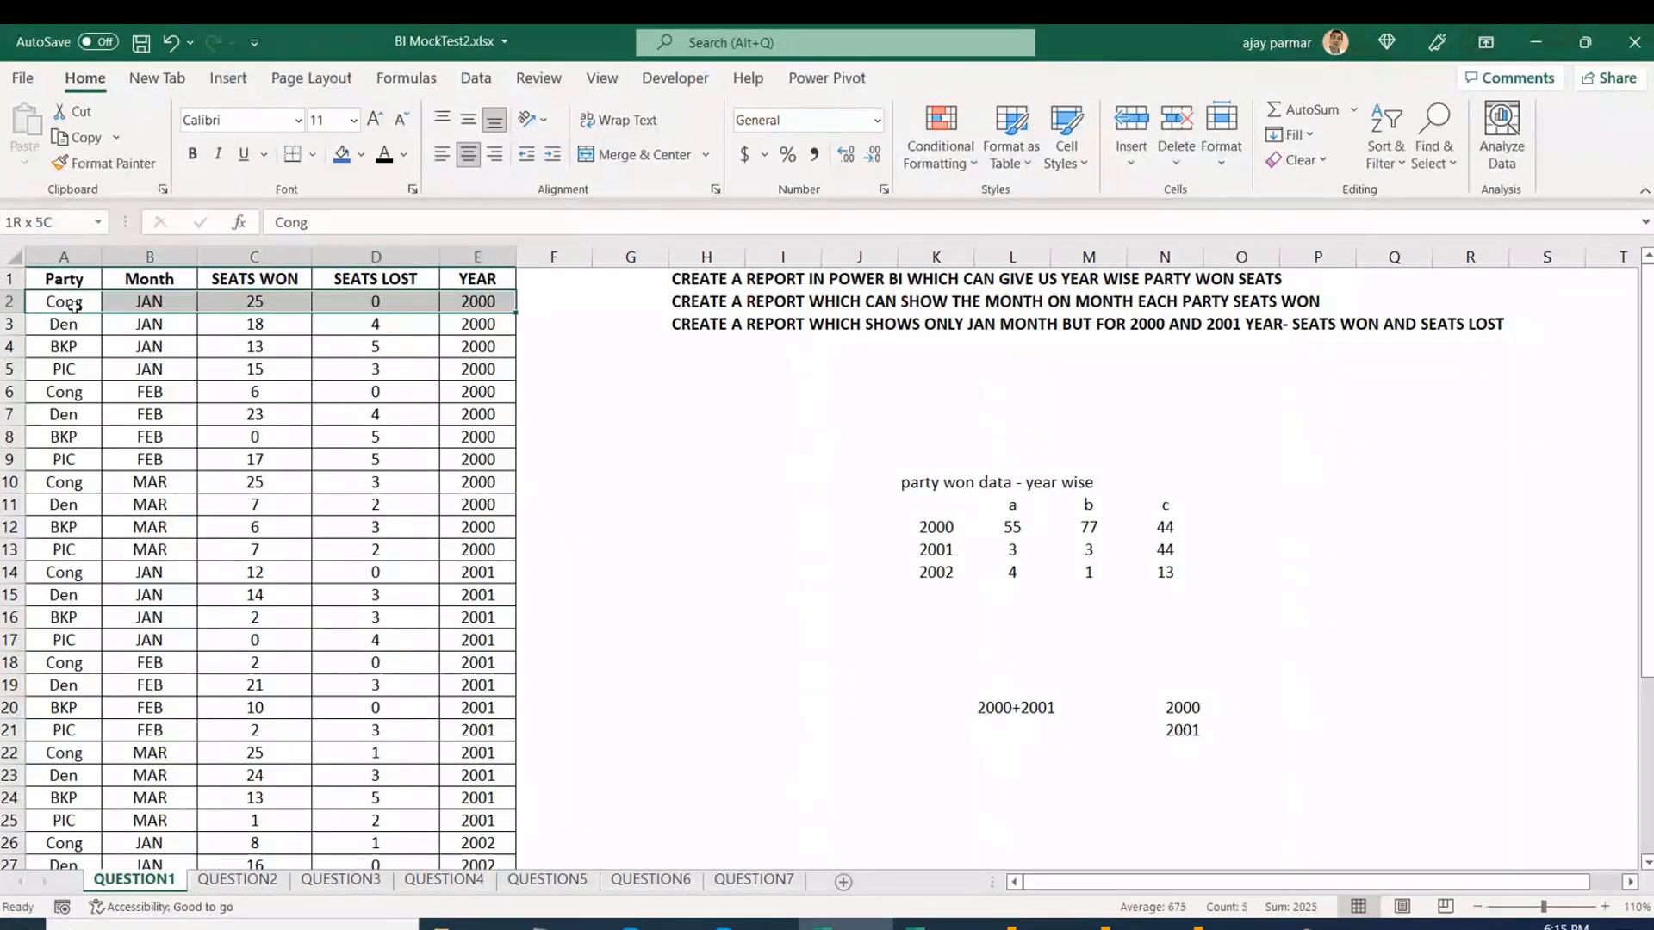
pyautogui.press('Down')
pyautogui.press('Down')
pyautogui.press('Down')
pyautogui.press('Down')
pyautogui.press('Down')
pyautogui.press('Down')
pyautogui.press('Down')
pyautogui.press('Down')
pyautogui.press('Down')
pyautogui.press('Down')
pyautogui.press('Down')
pyautogui.press('Down')
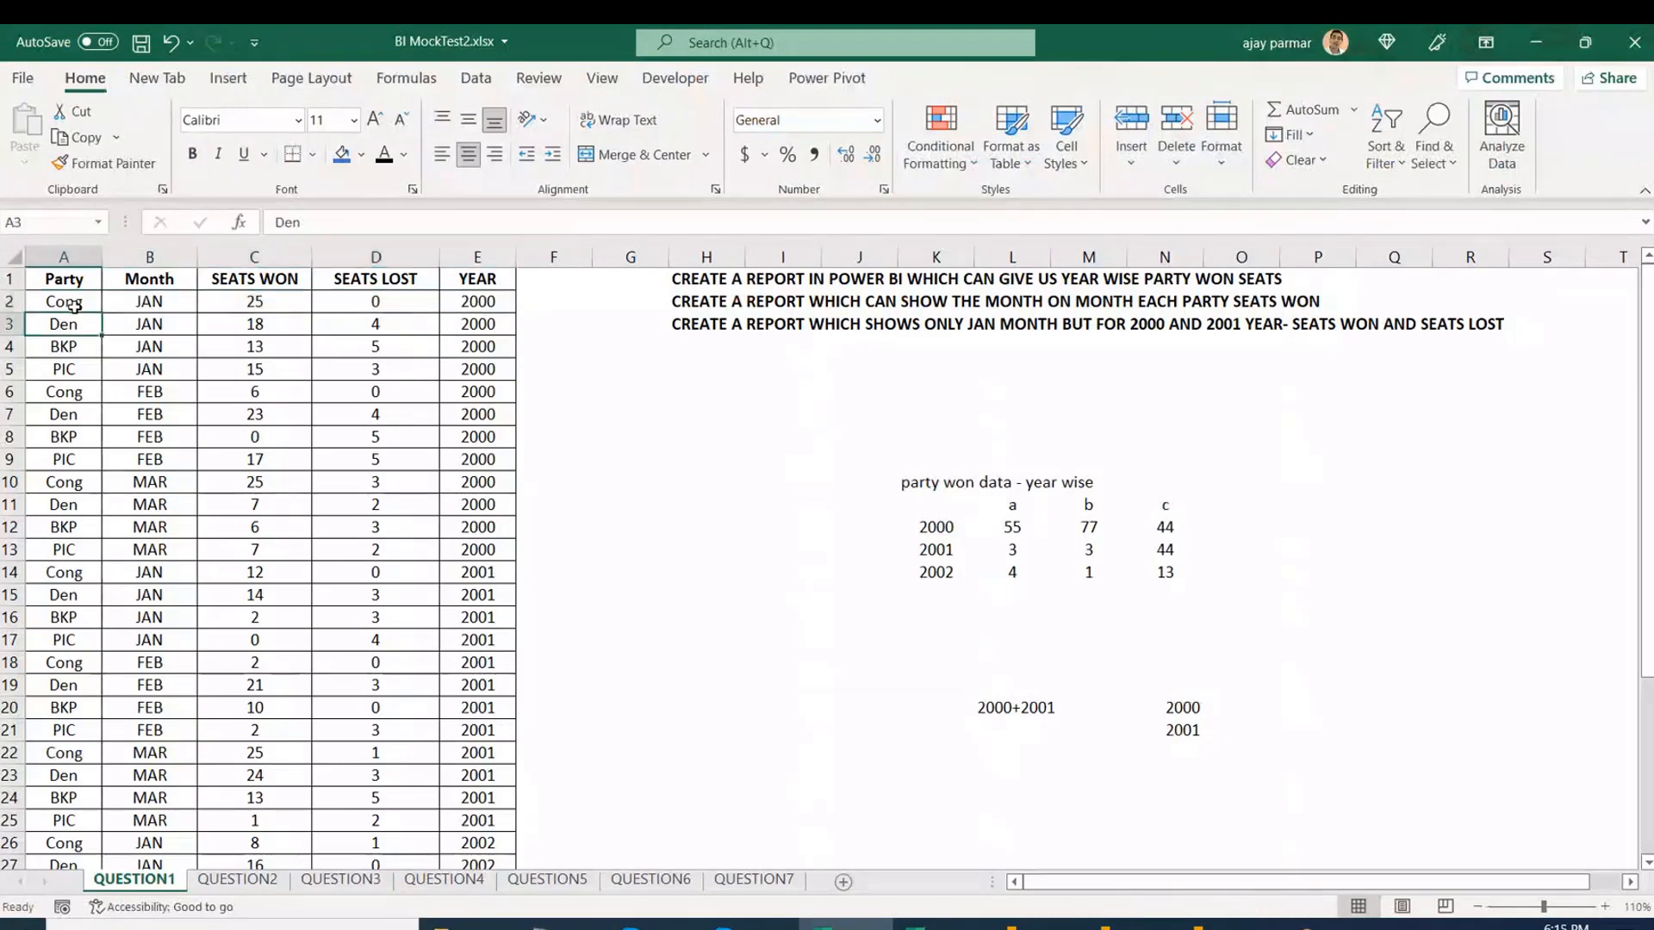
pyautogui.hotkey('shift', 'Right')
pyautogui.hotkey('shift', 'Right')
pyautogui.hotkey('shift', 'Right')
pyautogui.hotkey('shift', 'Right')
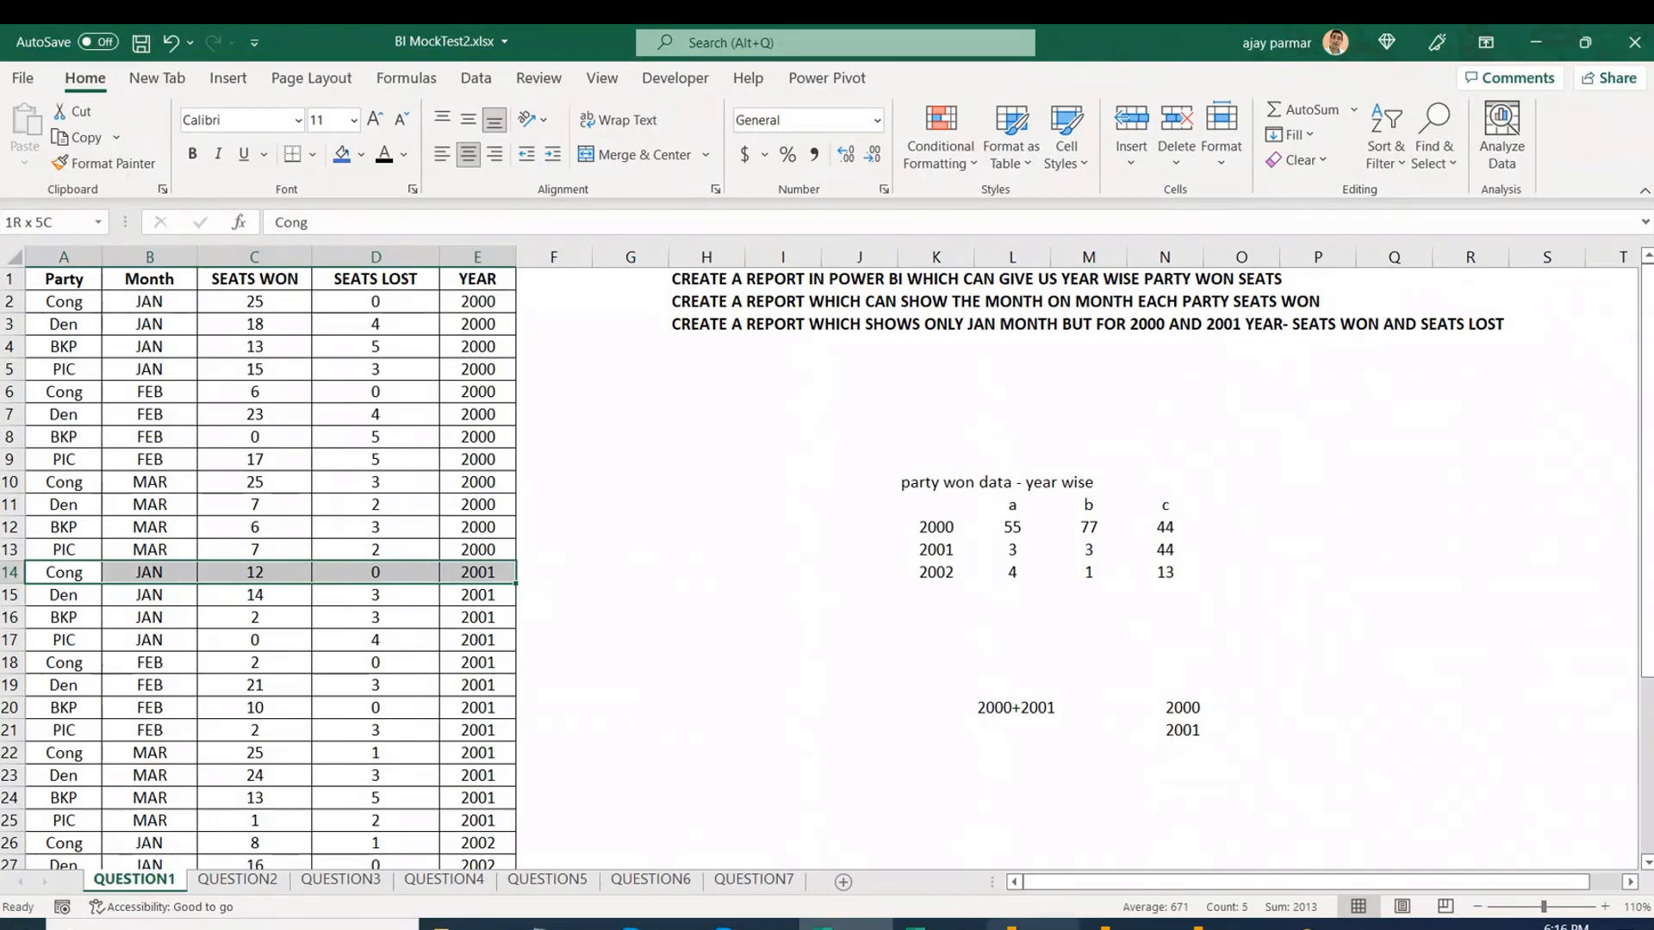
# Back in Power BI, narrow the slicer in the page's upper-right corner and shift the SEATS WON chart slightly left.
pyautogui.click(1059, 923)
pyautogui.click(991, 387)
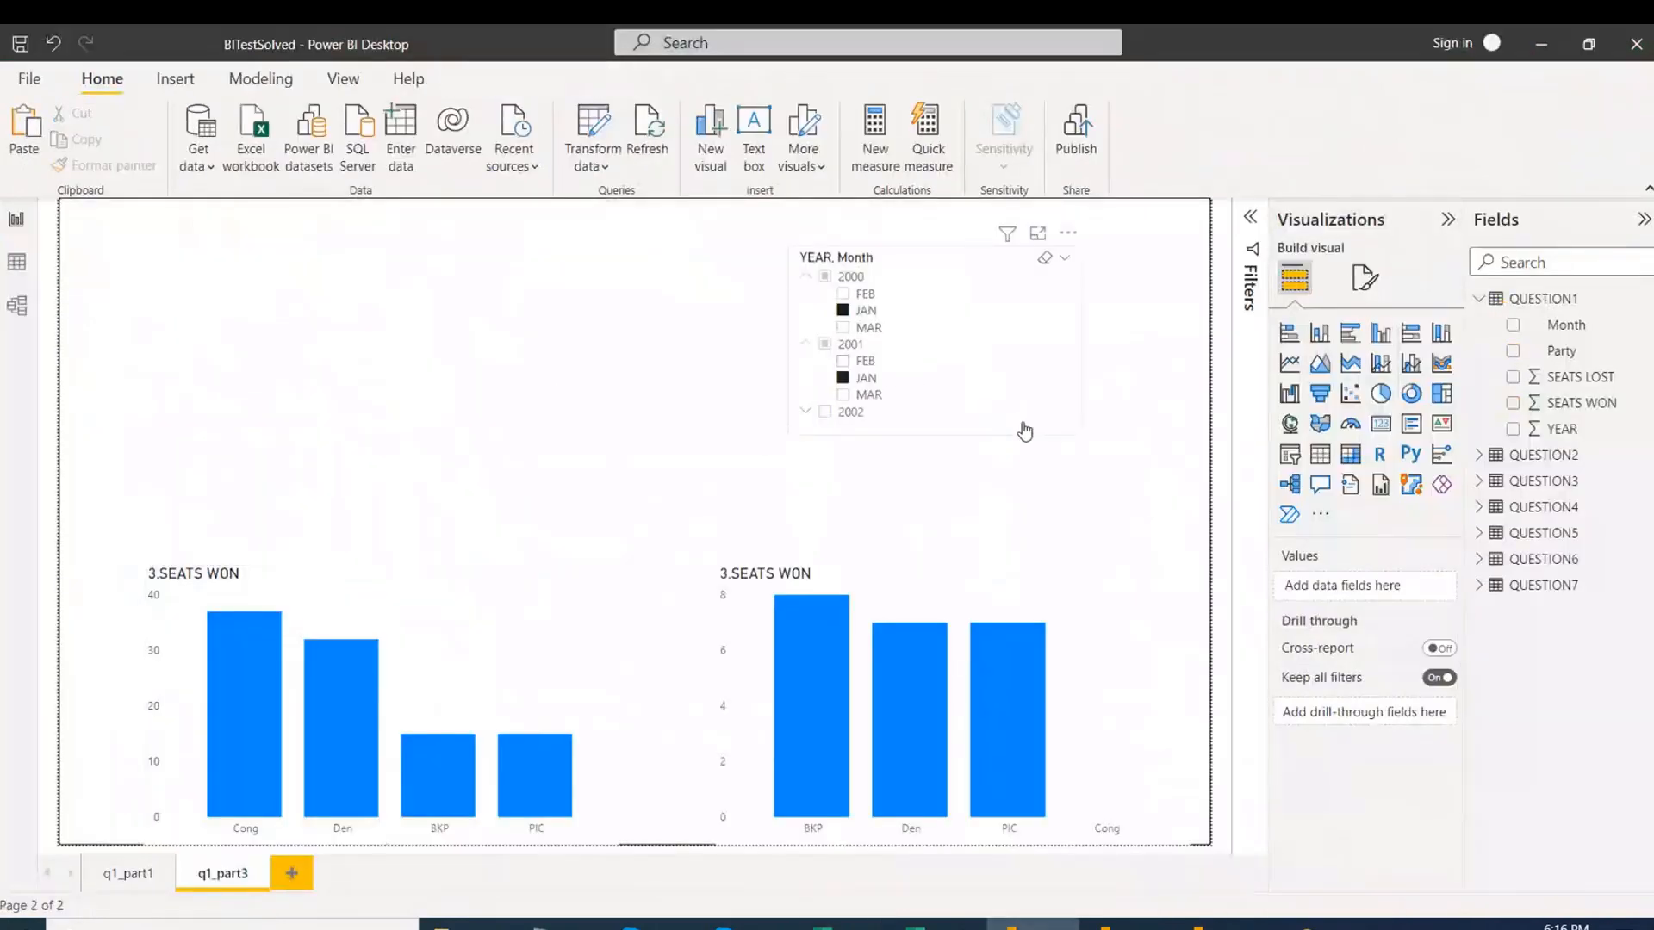
pyautogui.moveTo(1033, 435); pyautogui.dragTo(1156, 381)
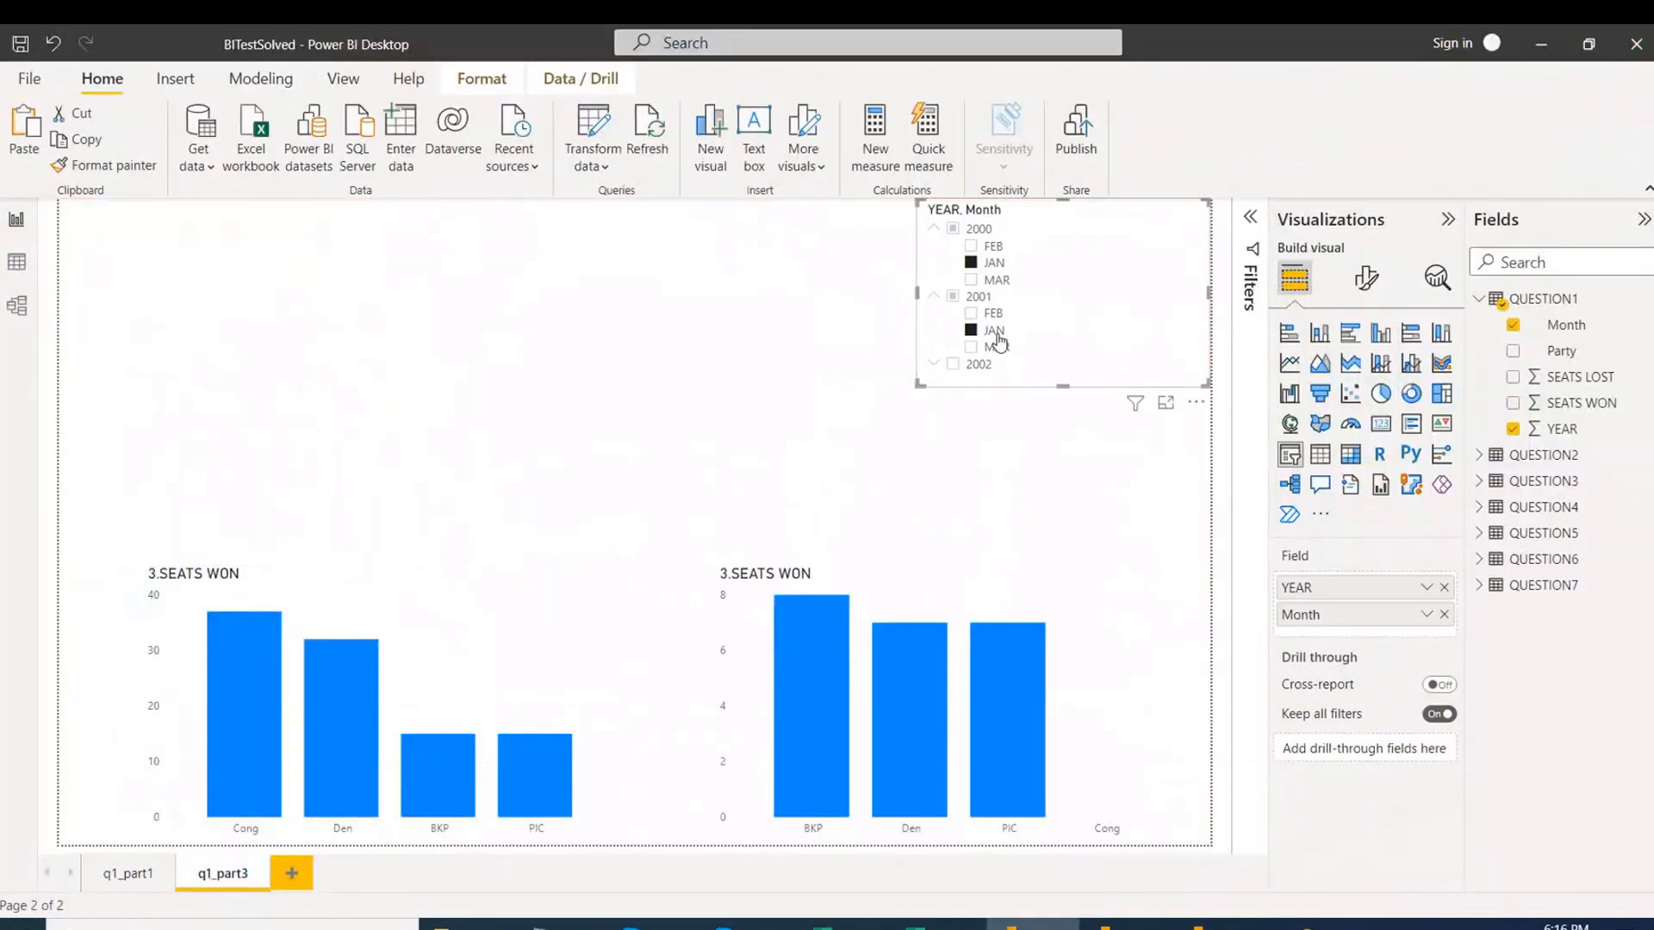
pyautogui.moveTo(916, 293); pyautogui.dragTo(1020, 293)
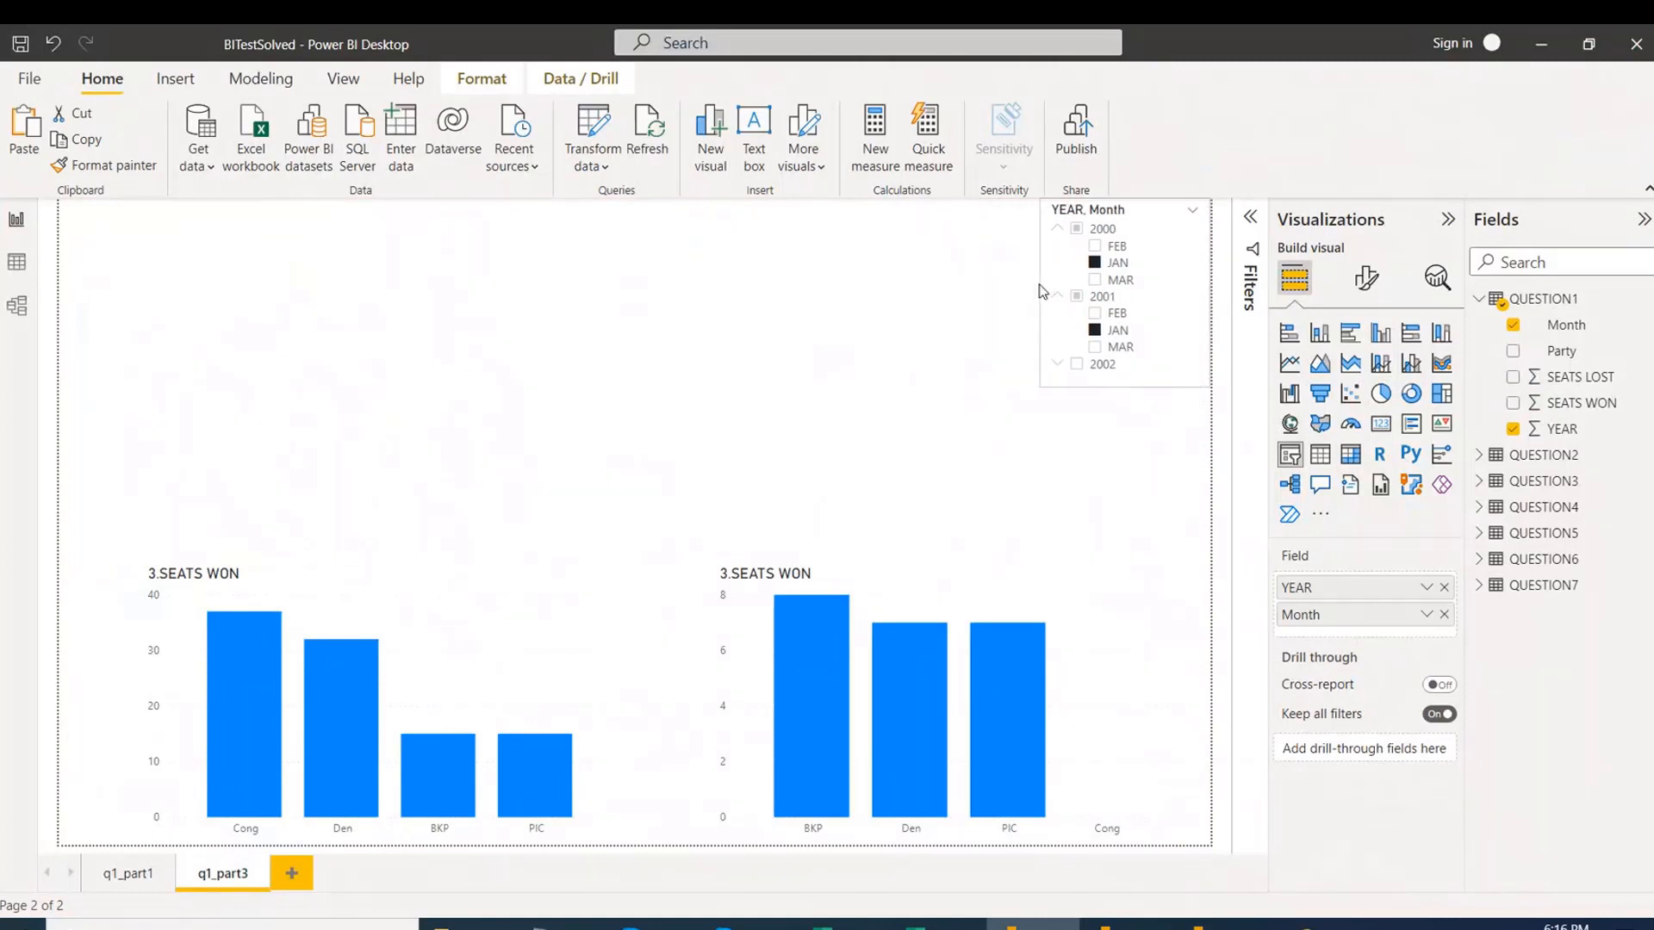
pyautogui.moveTo(1144, 203); pyautogui.dragTo(1135, 214)
pyautogui.click(561, 583)
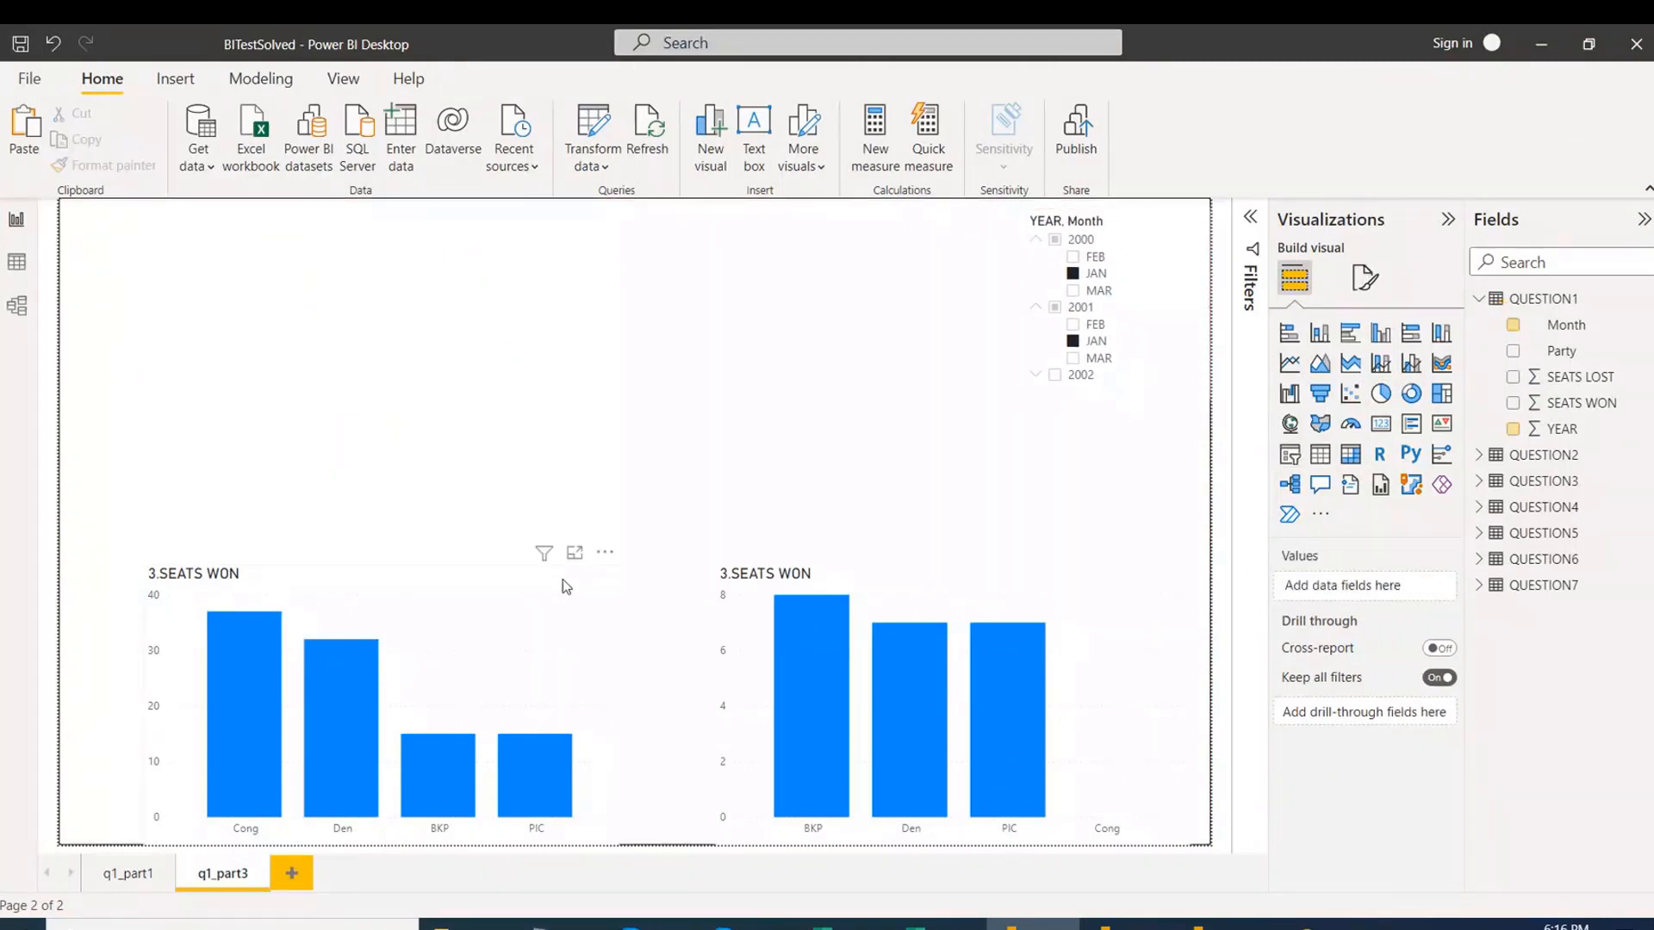
pyautogui.moveTo(560, 583)
pyautogui.mouseDown()
pyautogui.moveTo(516, 575)
pyautogui.moveTo(529, 584)
pyautogui.mouseUp()
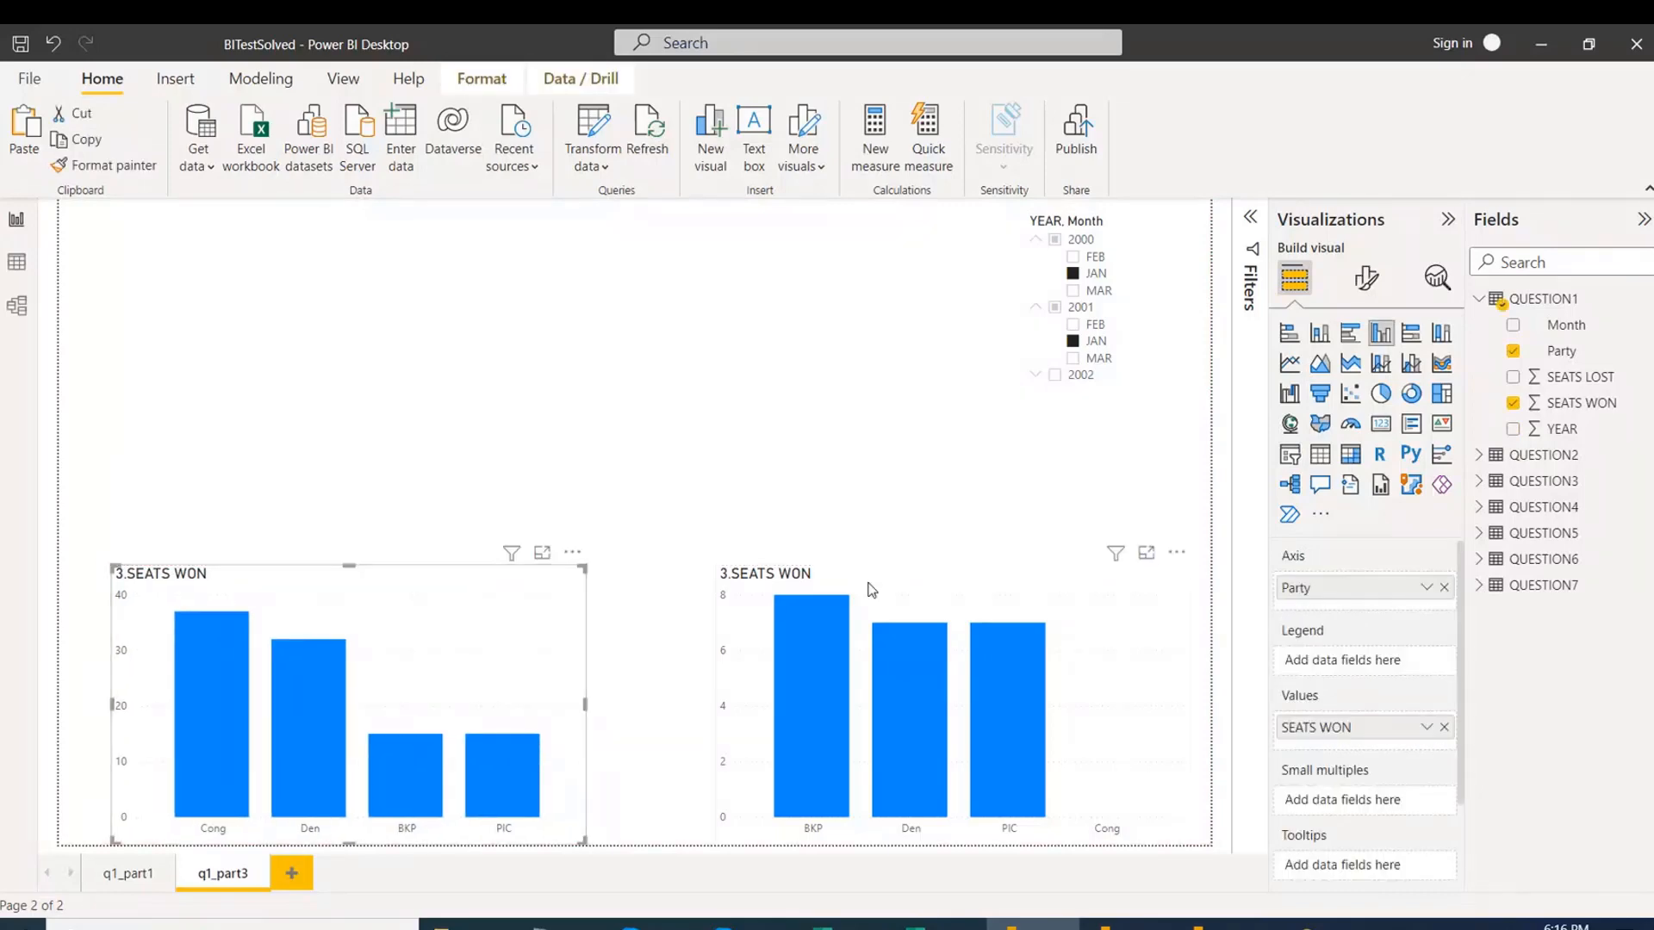
# Change the title of the chart plotting SEATS LOST to 3.SEATS LOST.
pyautogui.click(937, 584)
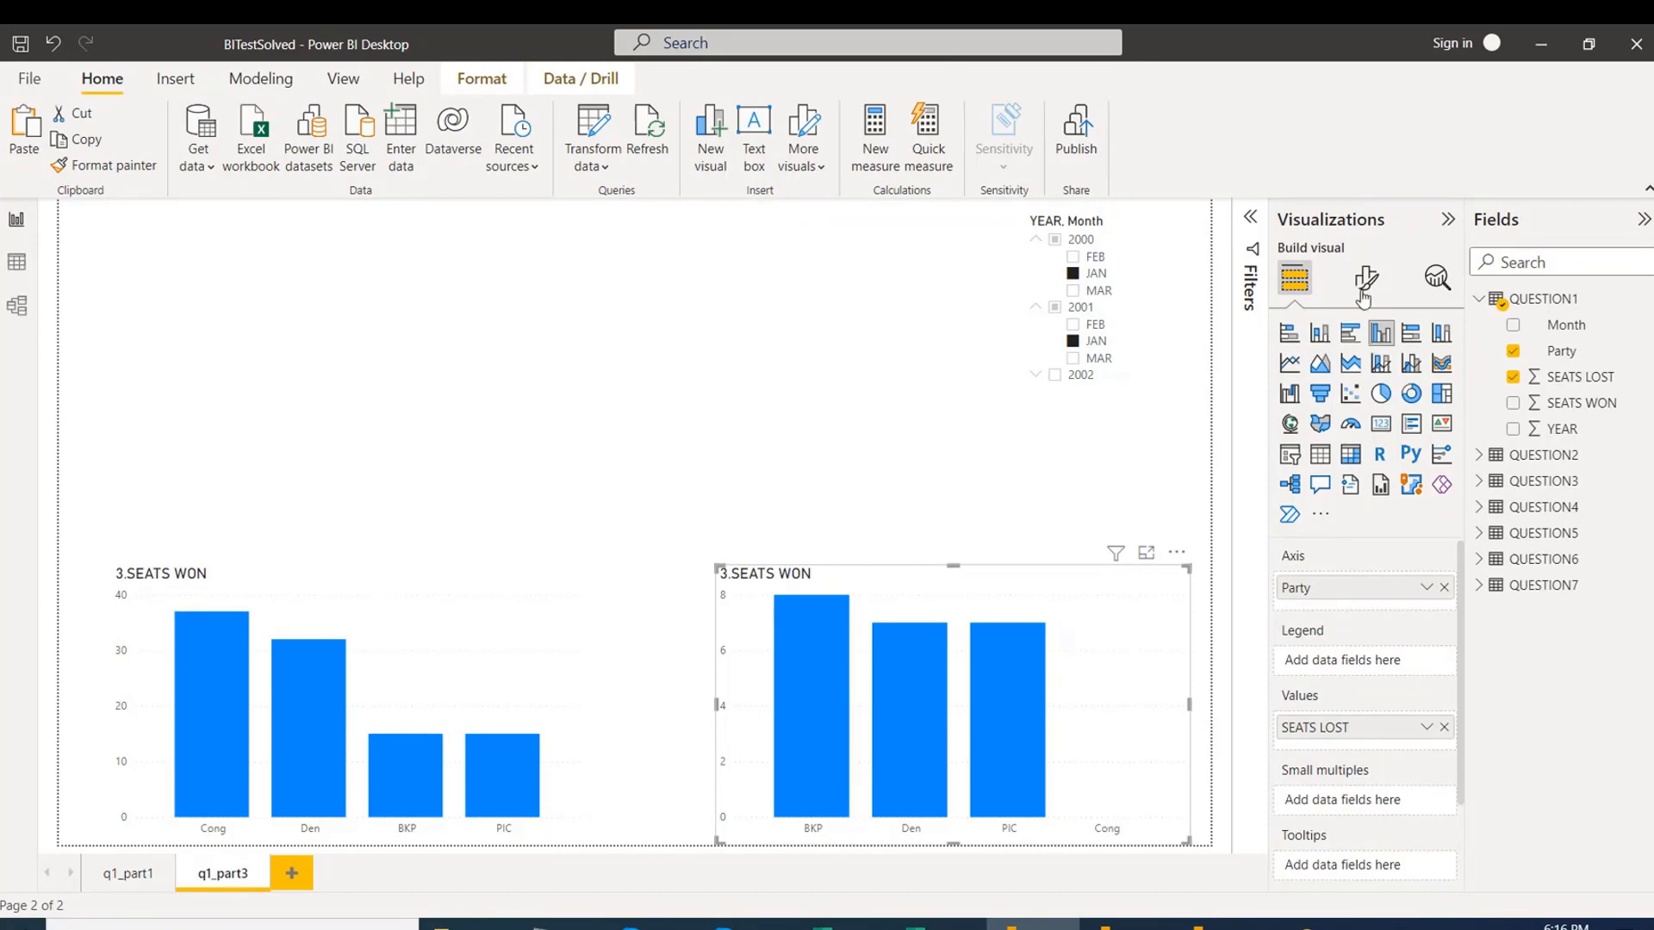
pyautogui.click(1365, 279)
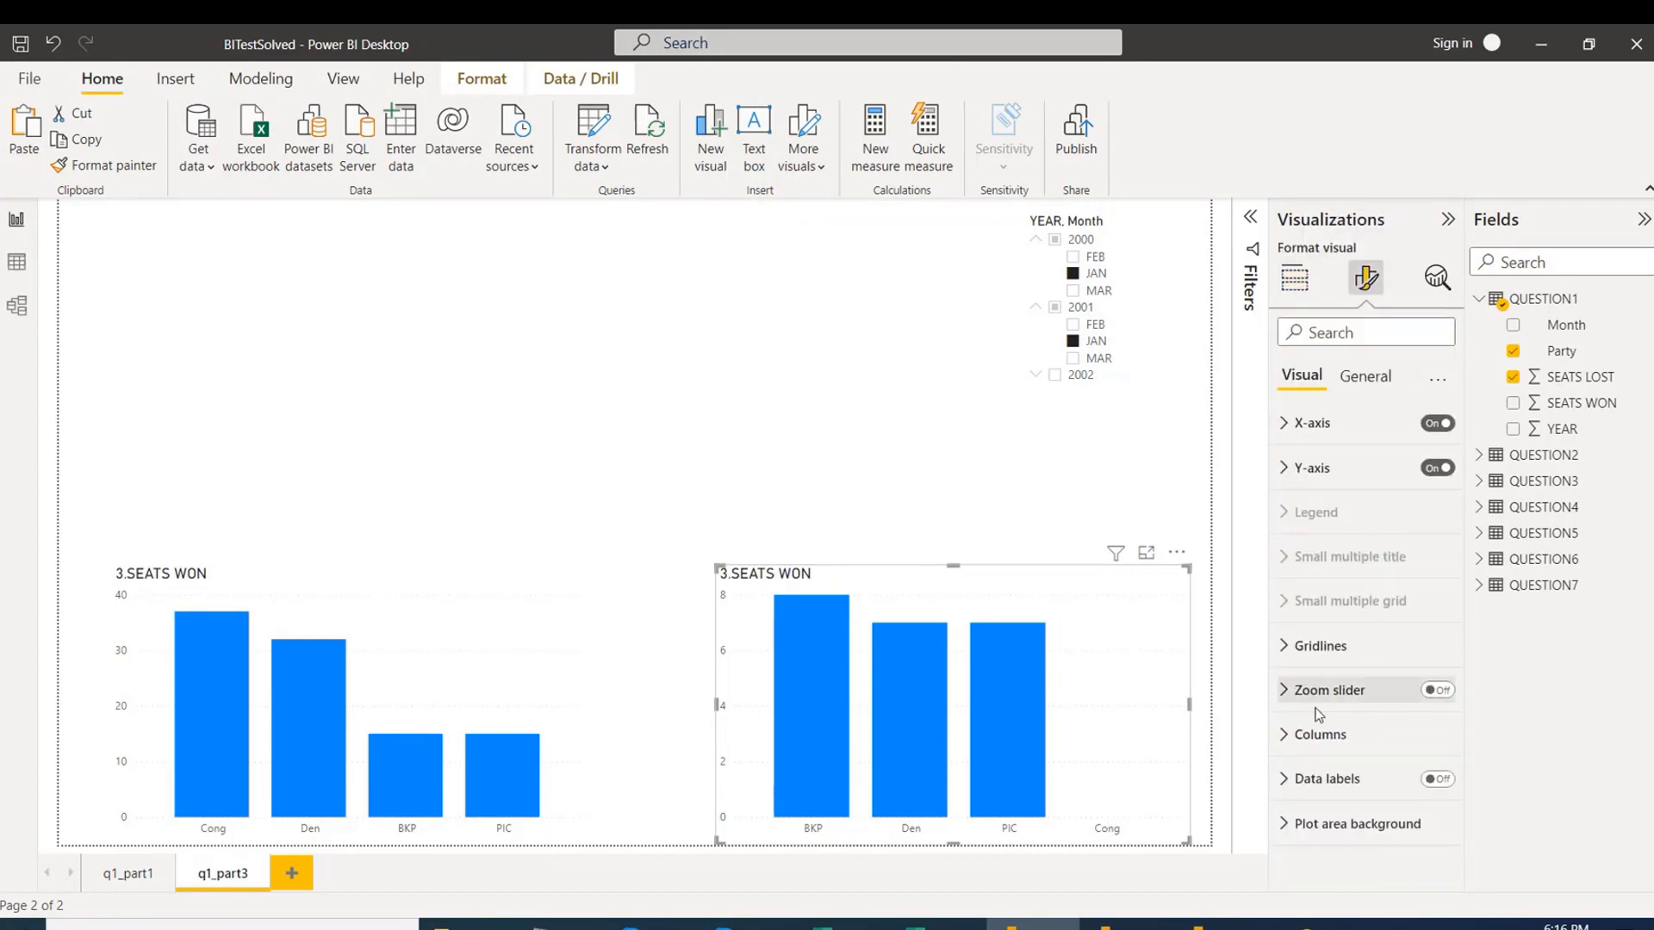
pyautogui.click(1364, 377)
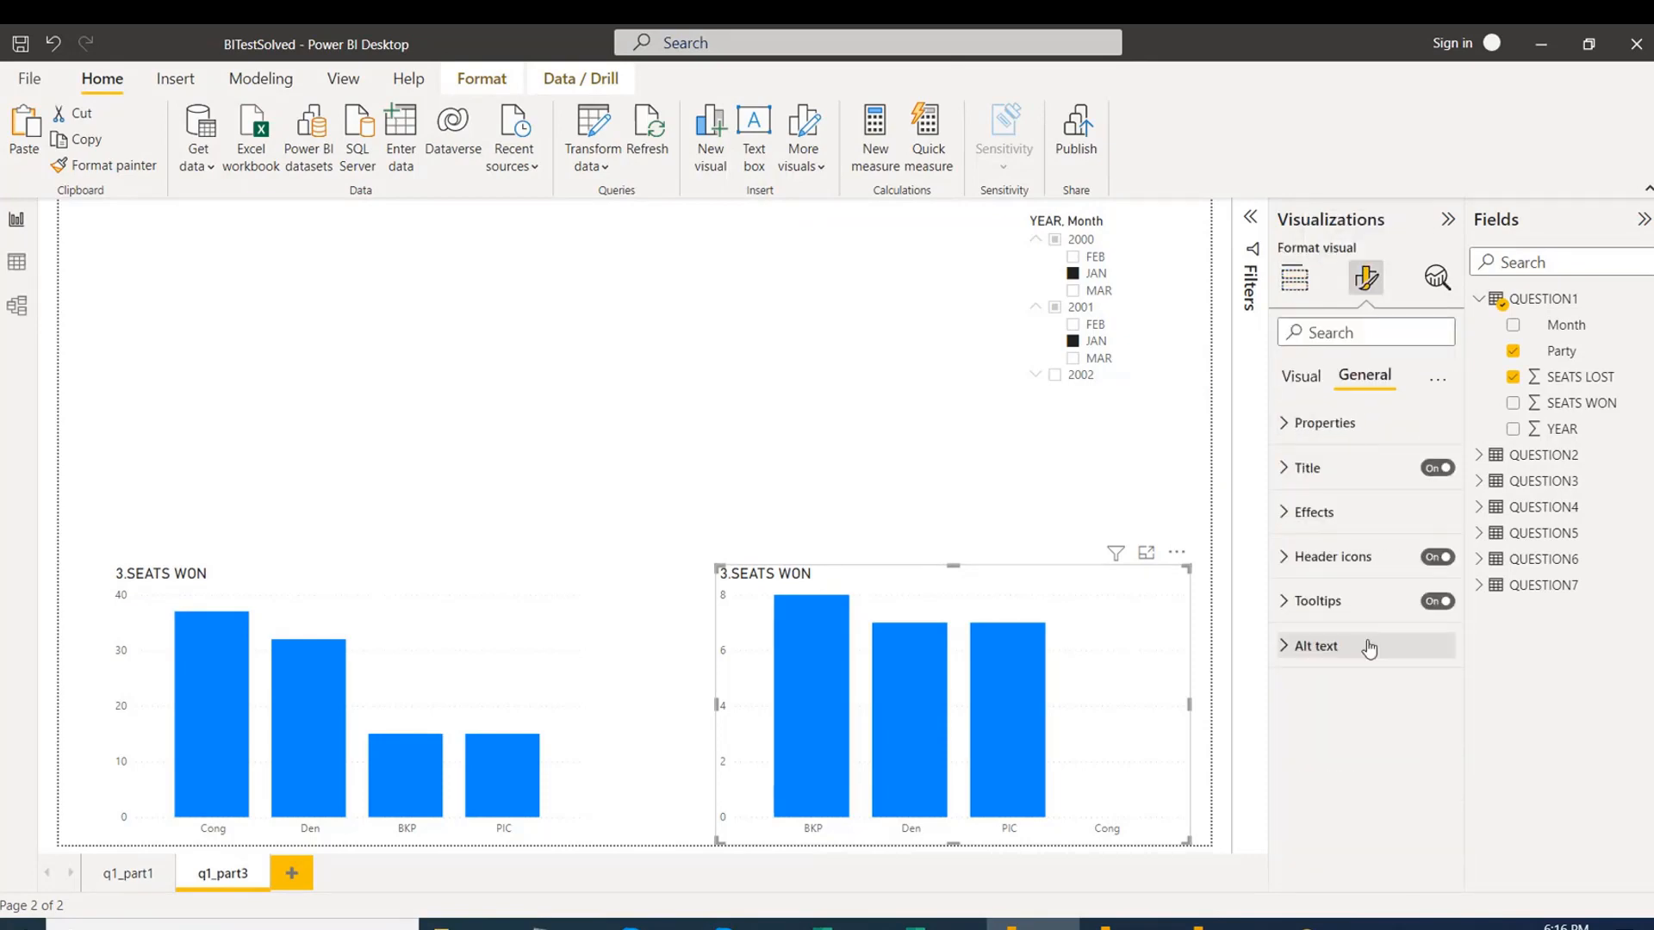
pyautogui.click(1300, 472)
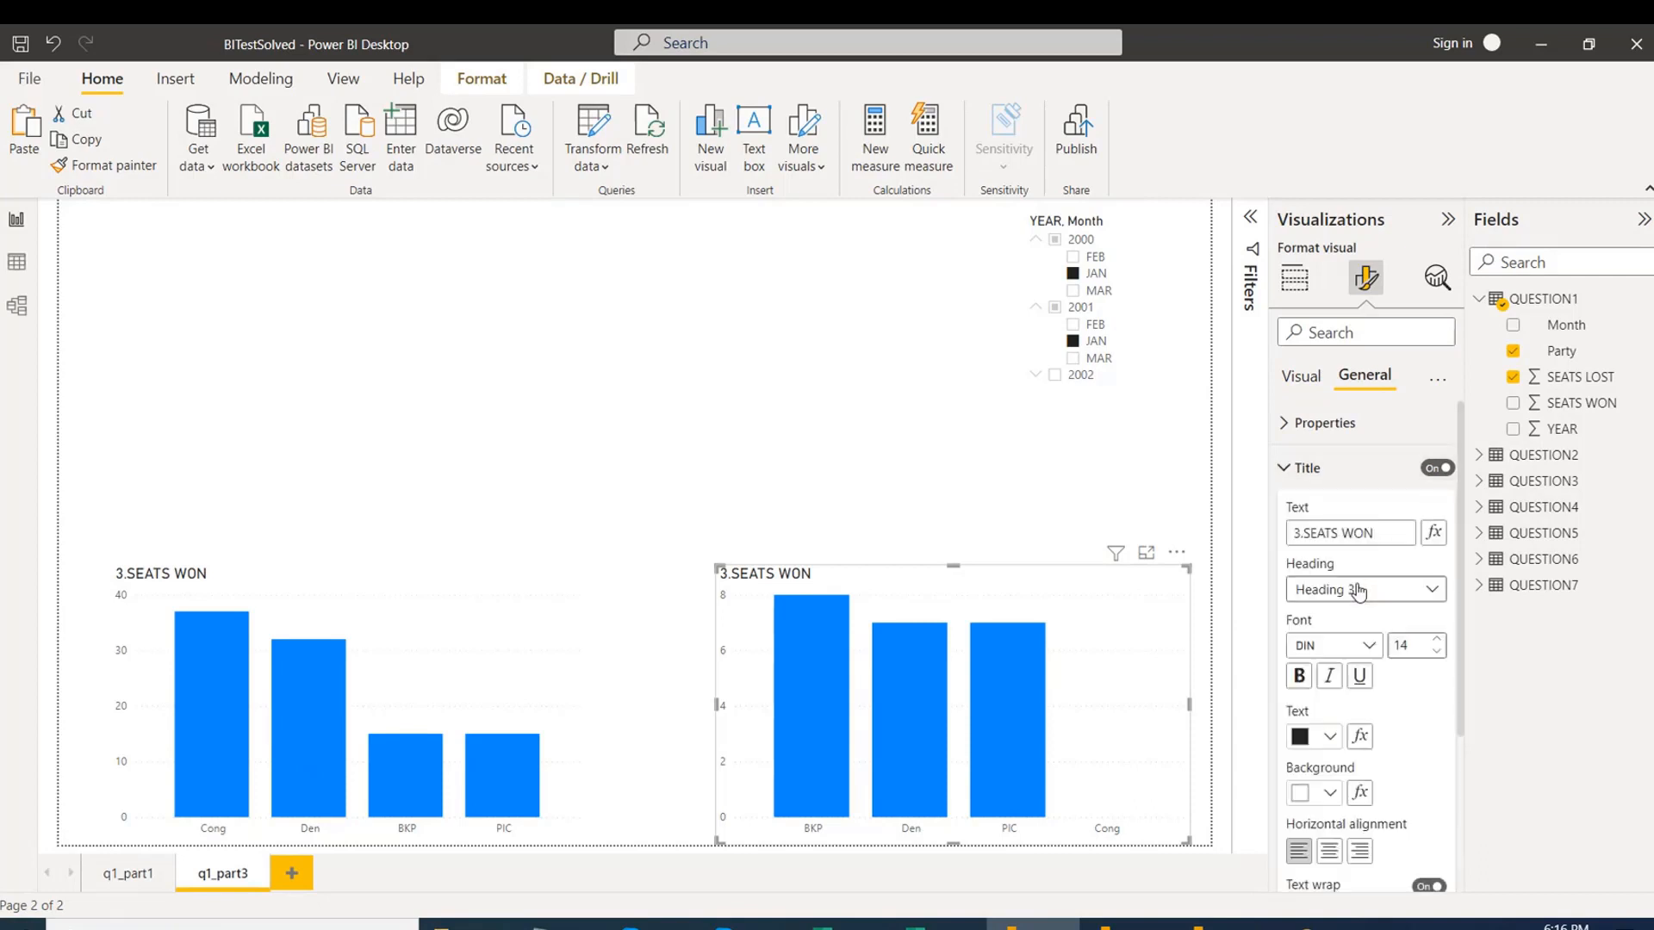
pyautogui.doubleClick(1363, 535)
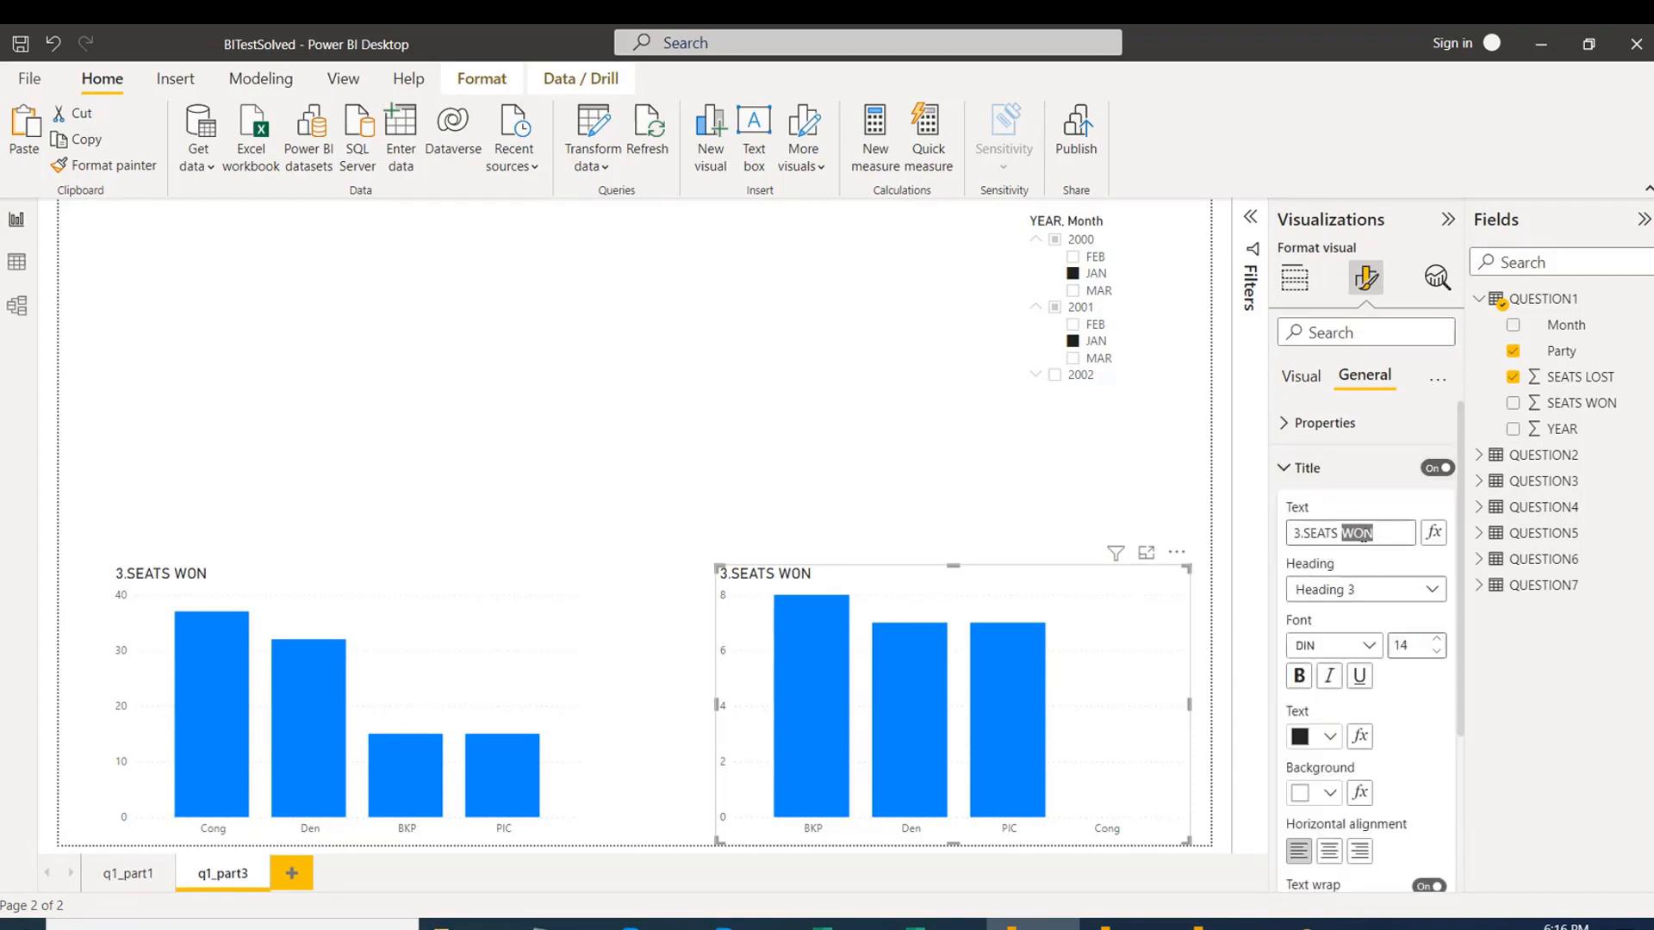
pyautogui.write('lo')
pyautogui.write('LOST')
pyautogui.click(777, 481)
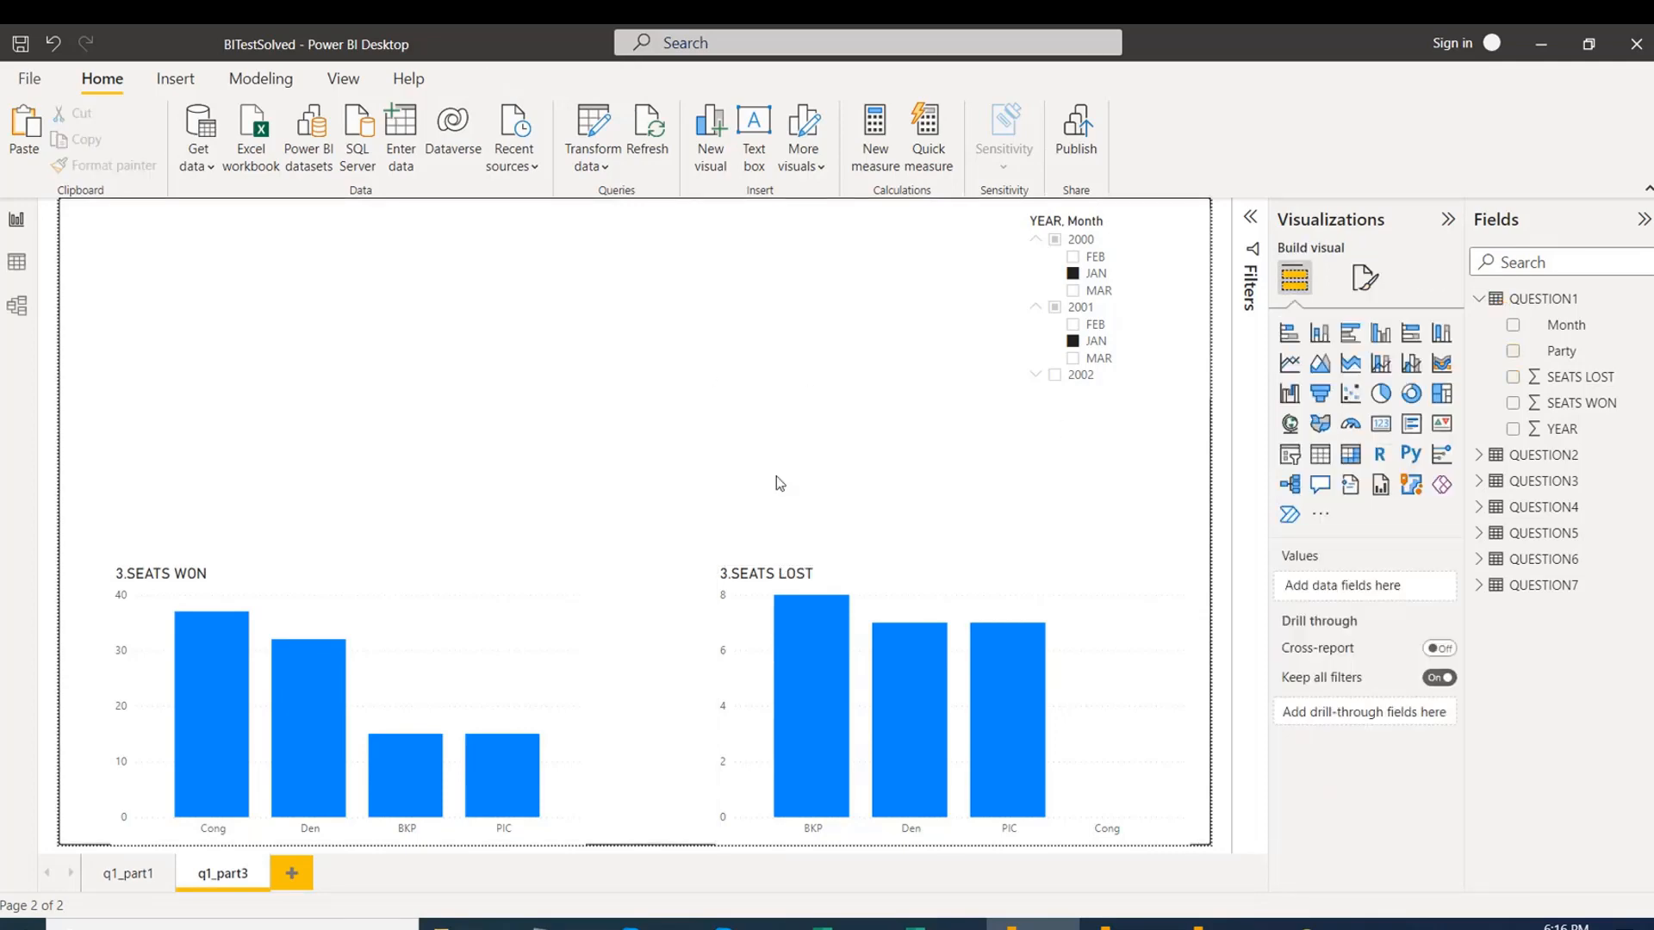
# Switch to the first student's BI Test2 report and review the Q1-3 page's charts, source table fields and feedback notes.
pyautogui.click(1105, 924)
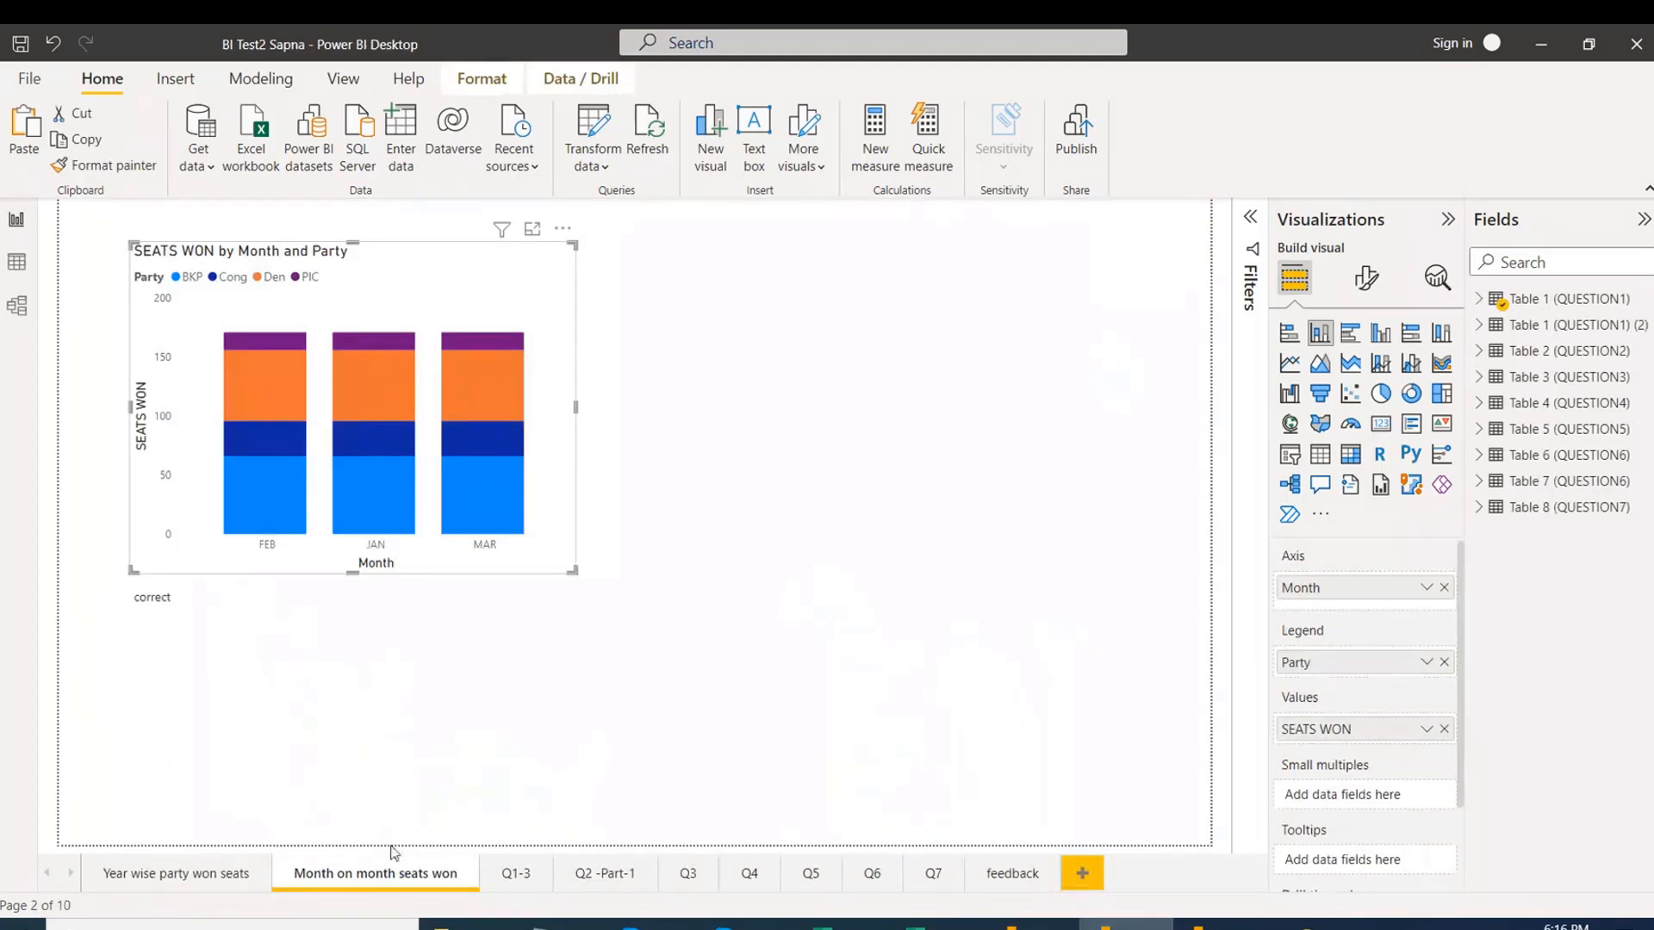
pyautogui.click(520, 875)
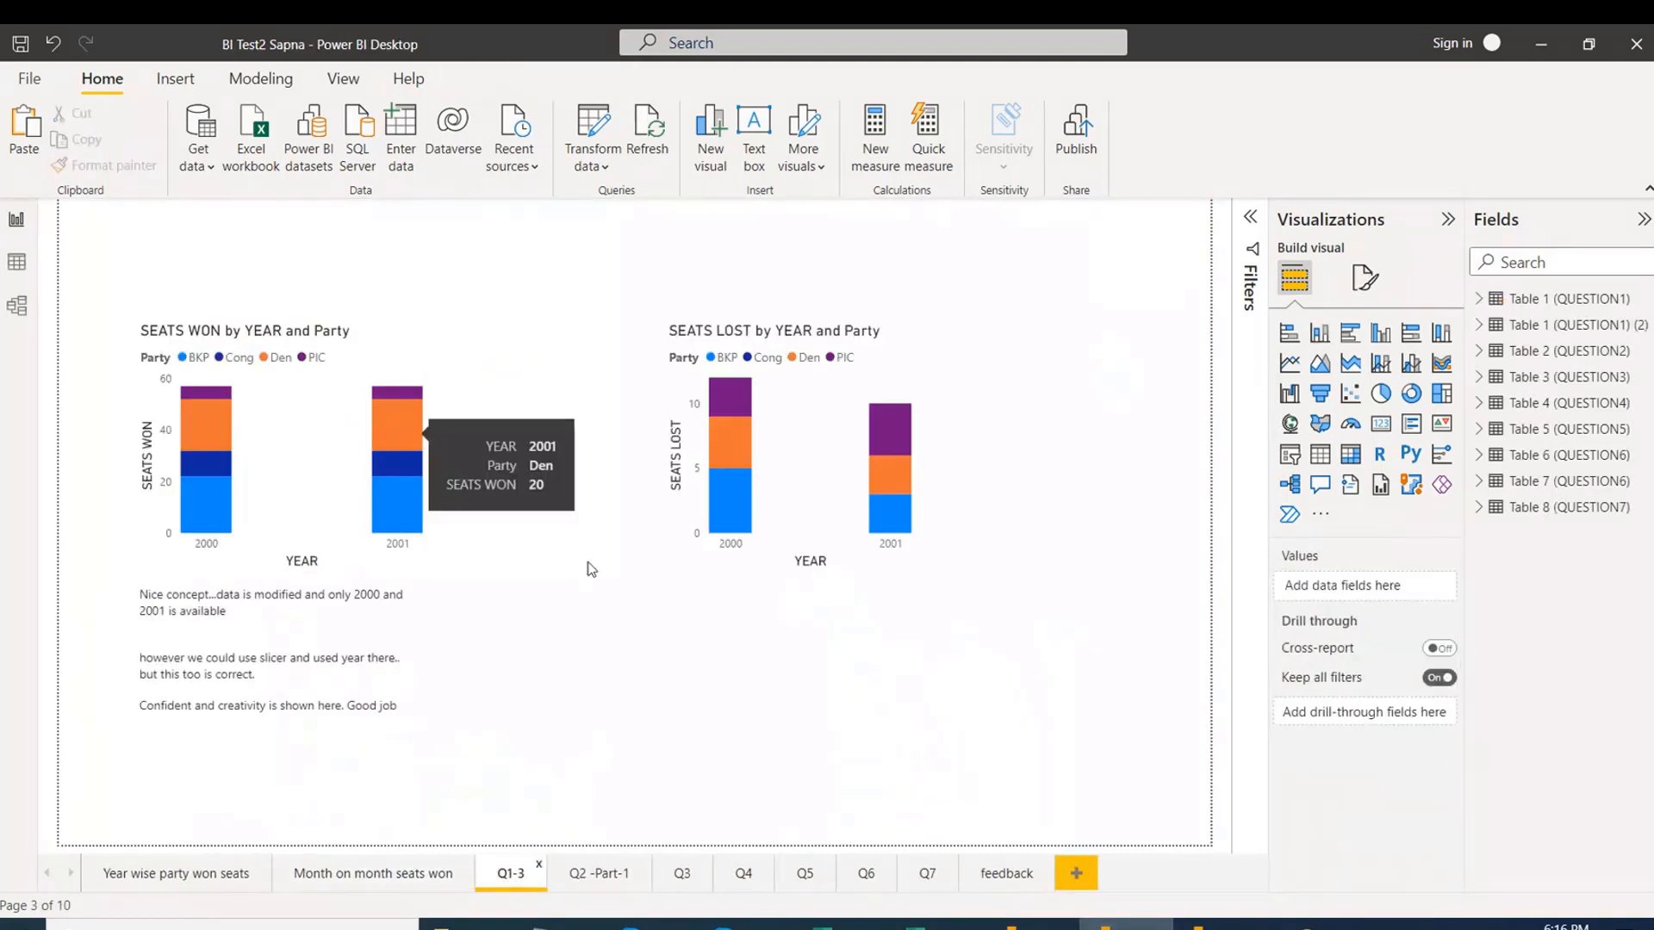
pyautogui.click(418, 345)
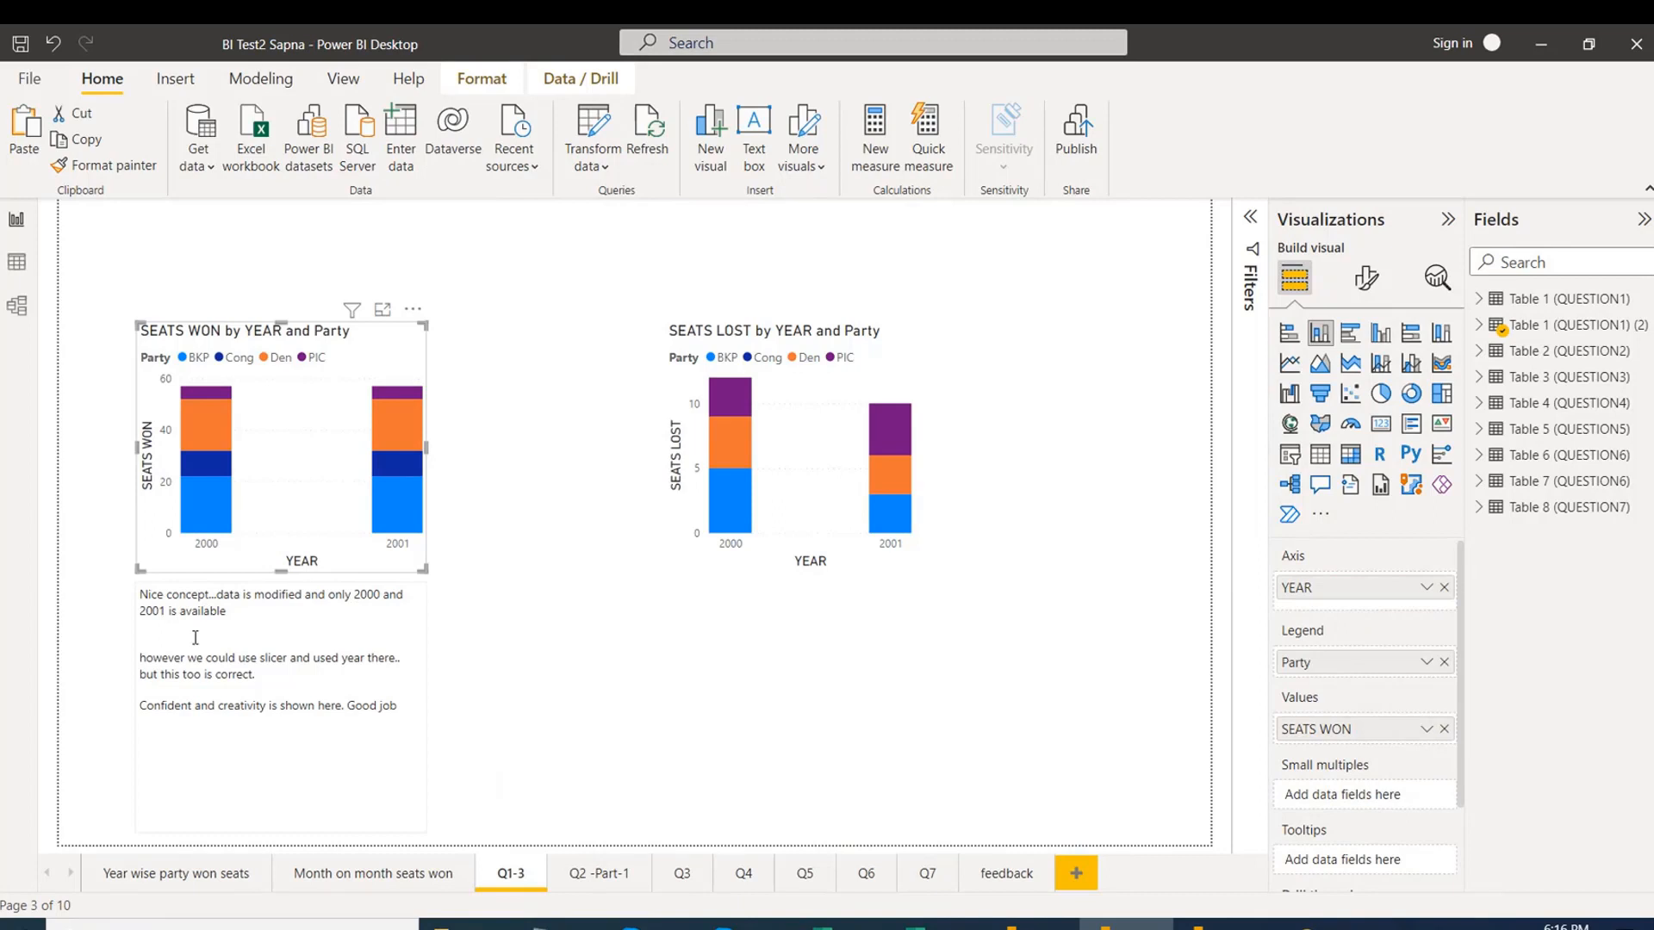
pyautogui.click(1481, 328)
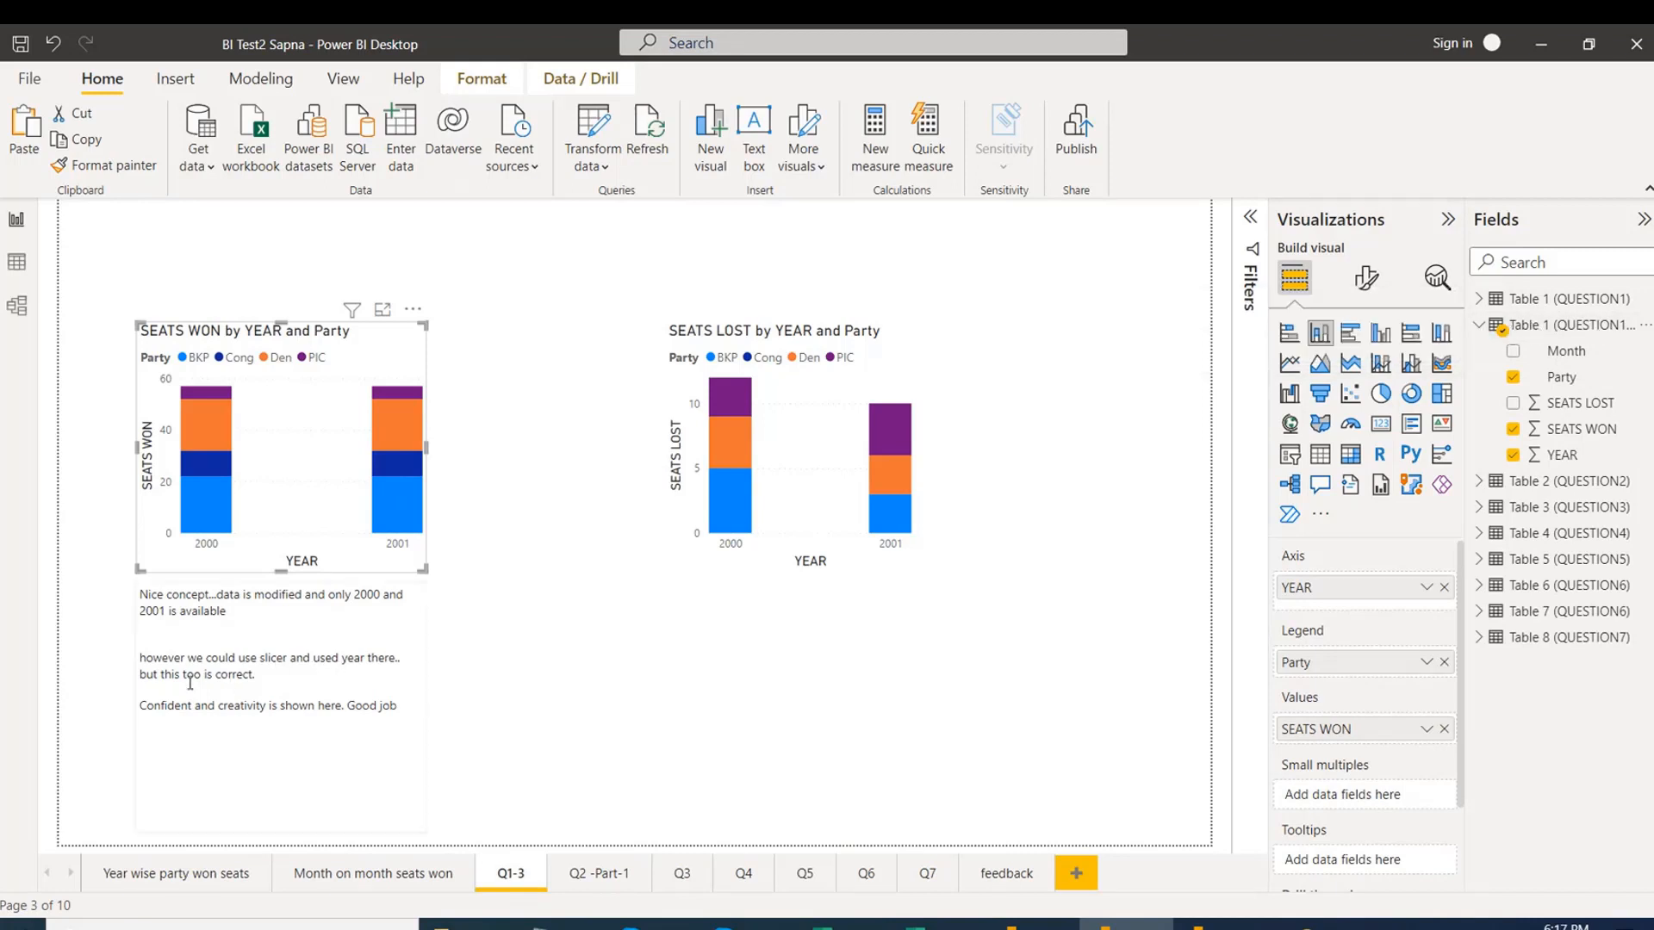
pyautogui.click(249, 731)
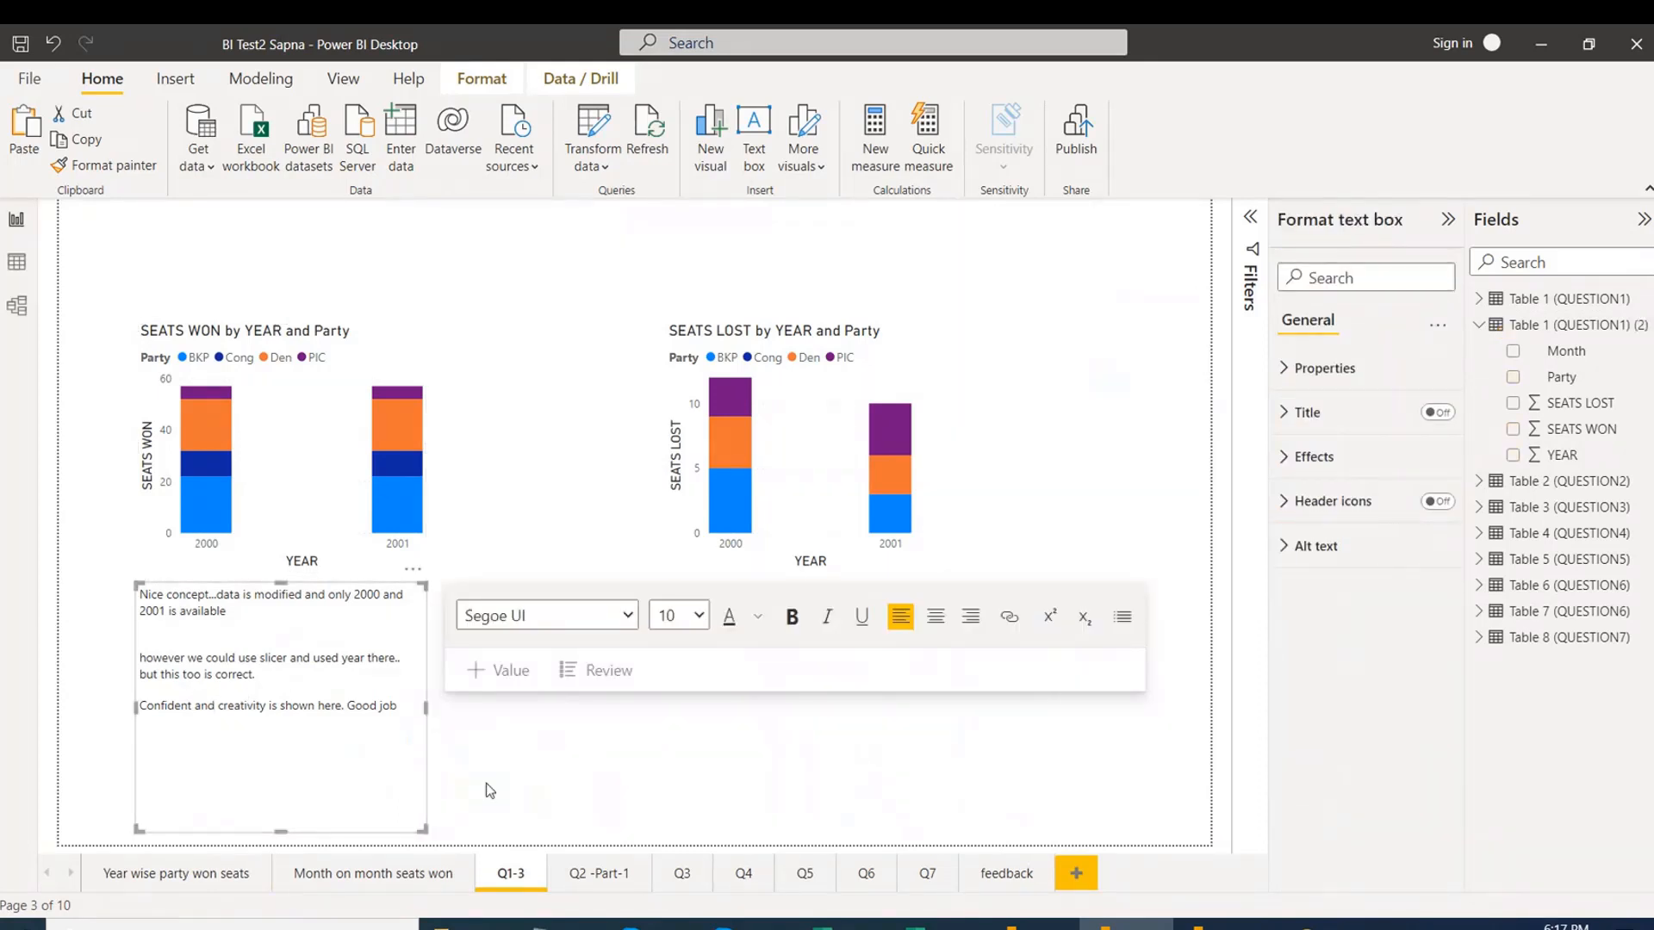
pyautogui.click(419, 321)
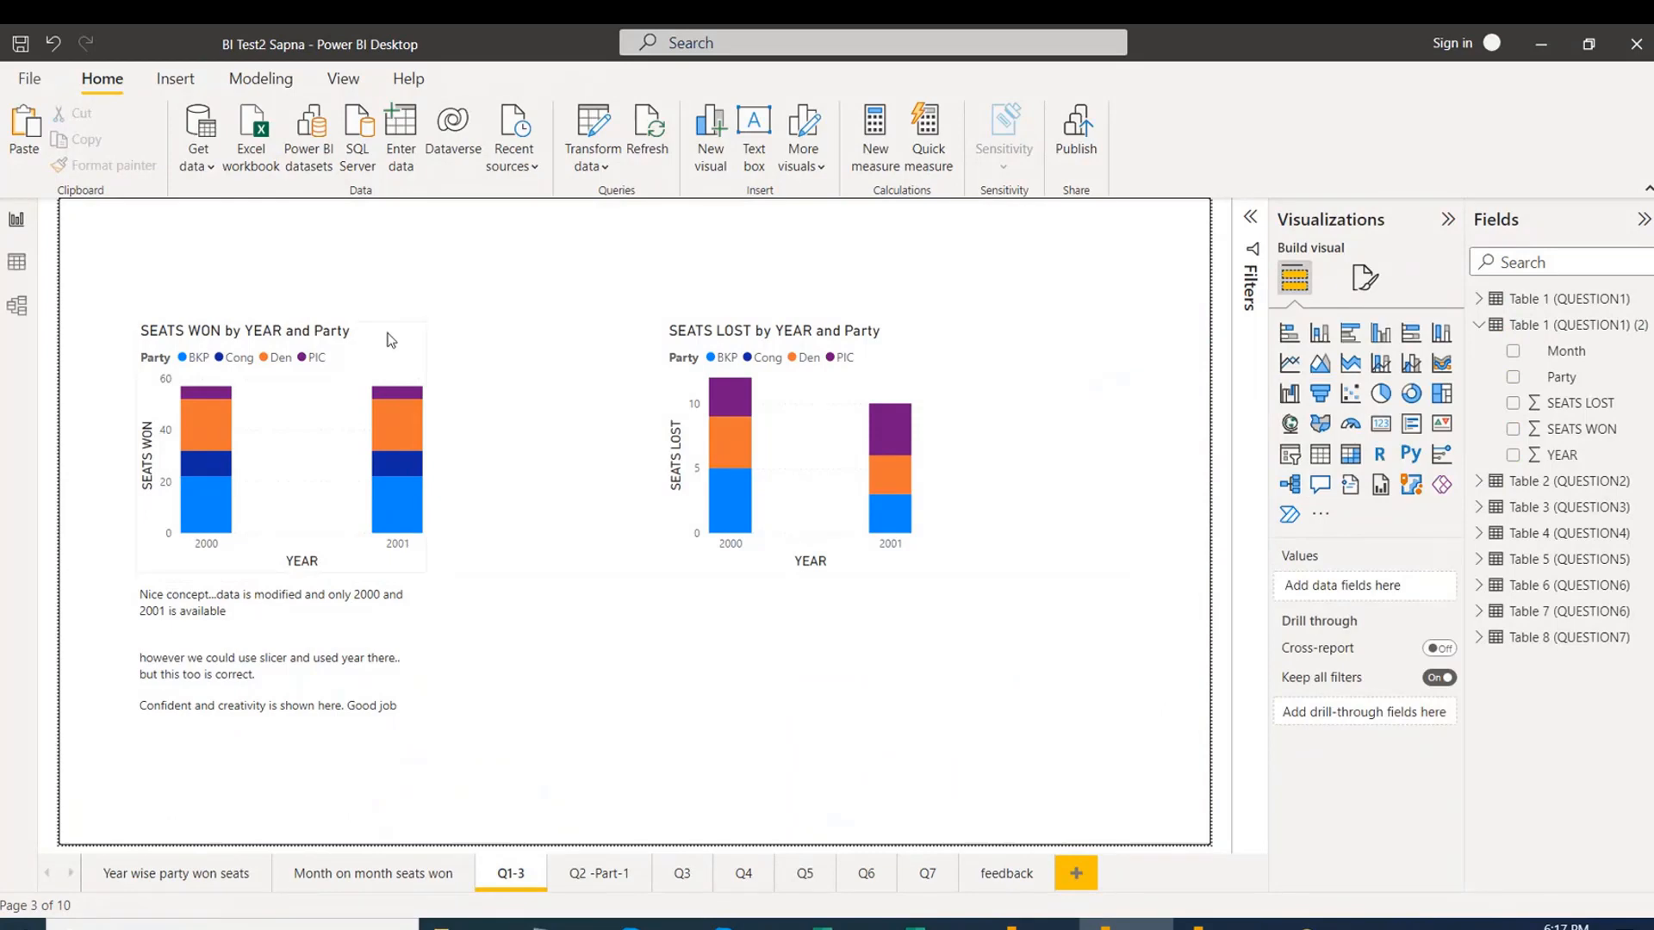
pyautogui.click(389, 338)
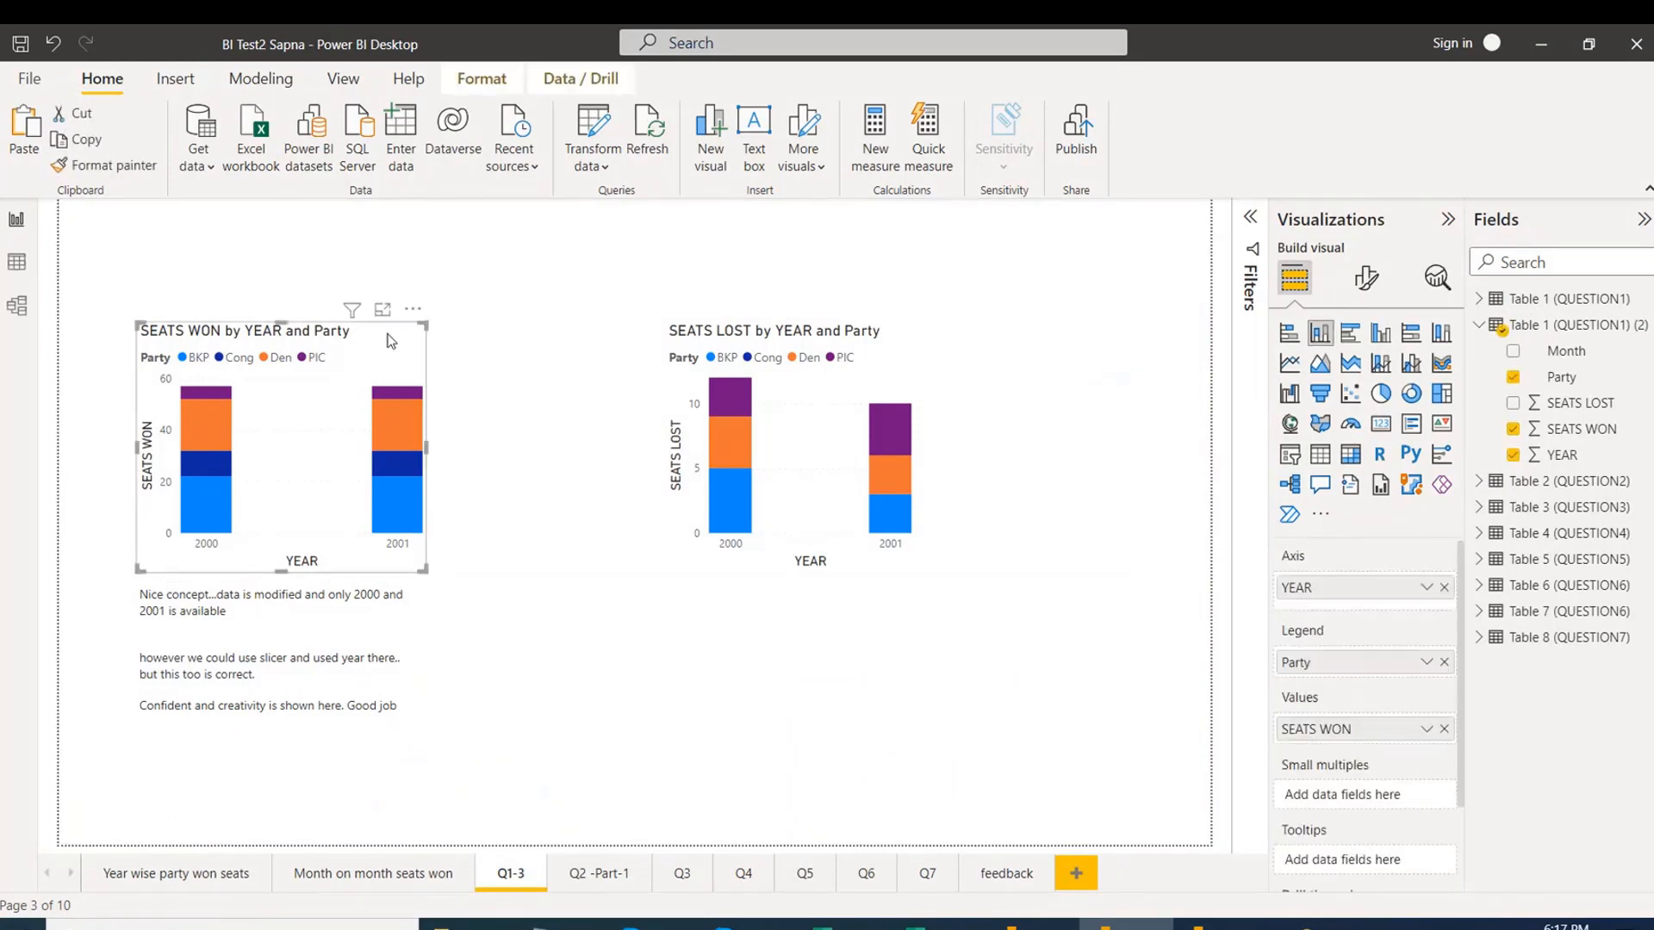
pyautogui.click(981, 342)
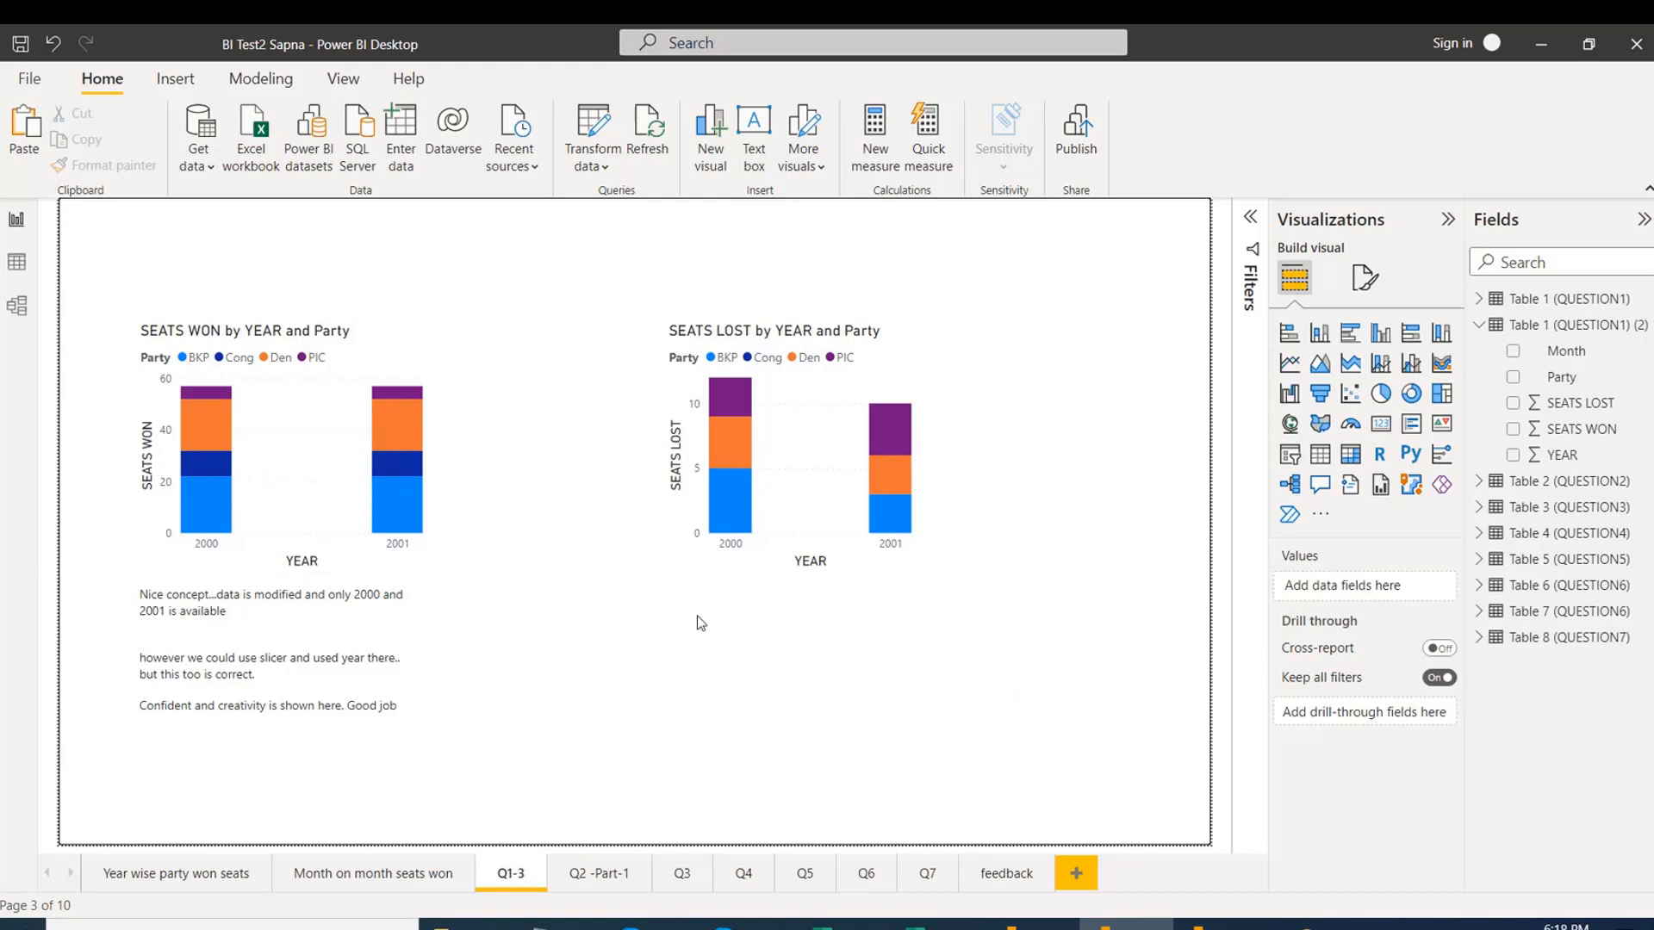
# Switch to the second student's BI Test2 report and examine the fields behind chart 3 on the Question 1 page.
pyautogui.click(1219, 924)
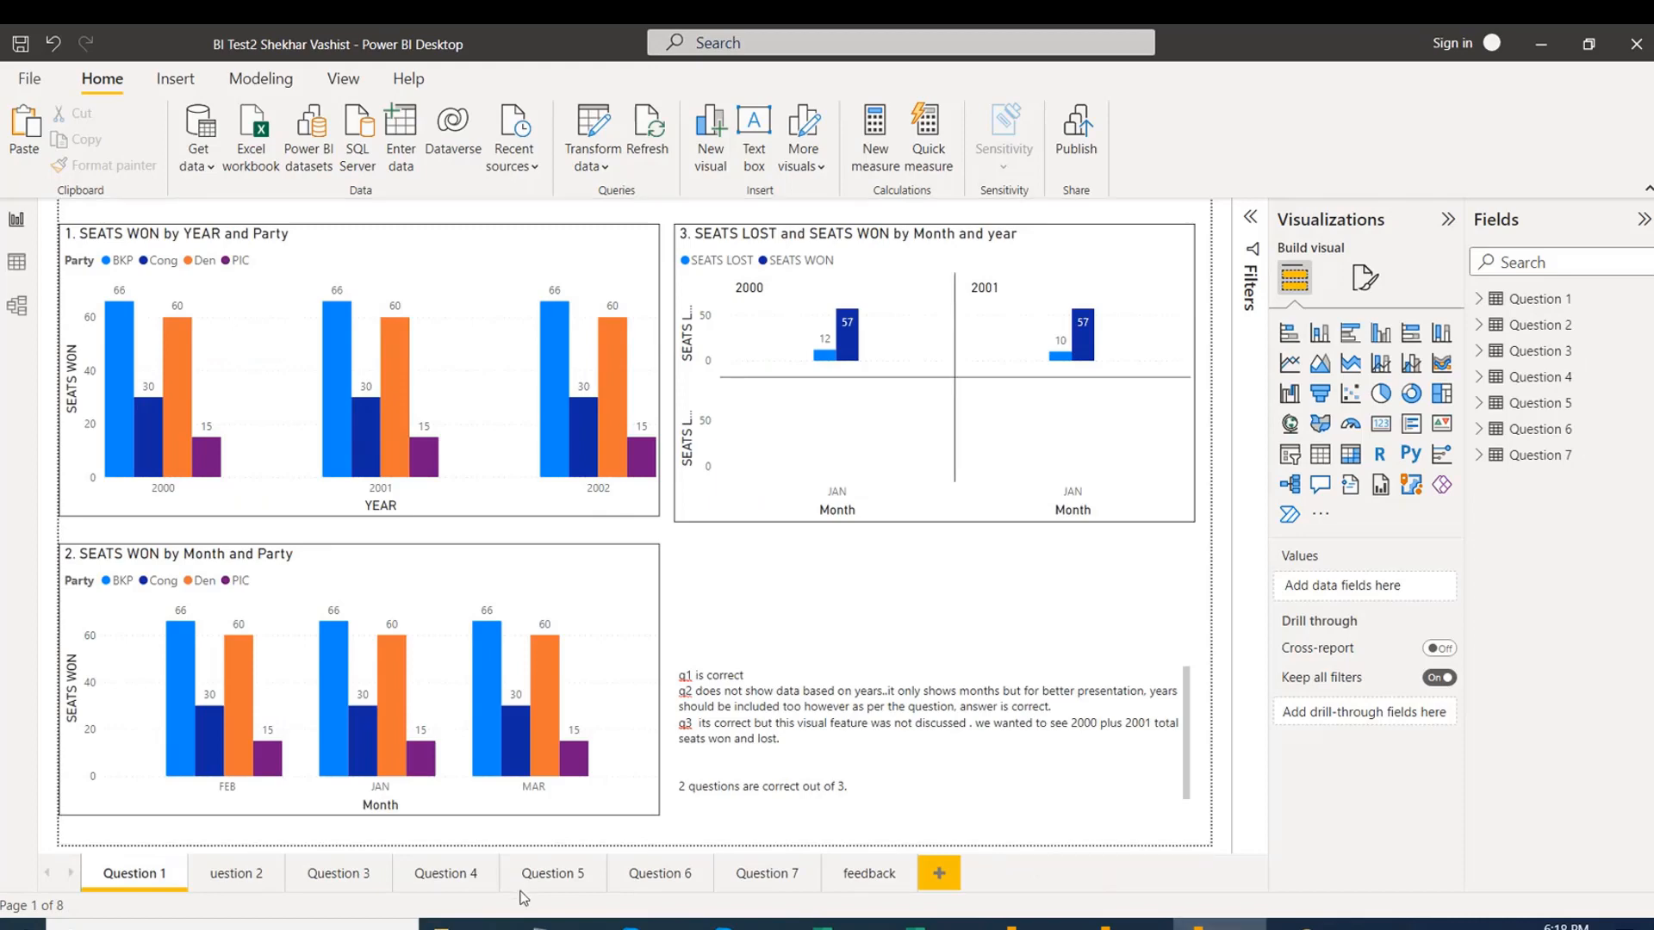
pyautogui.click(1073, 234)
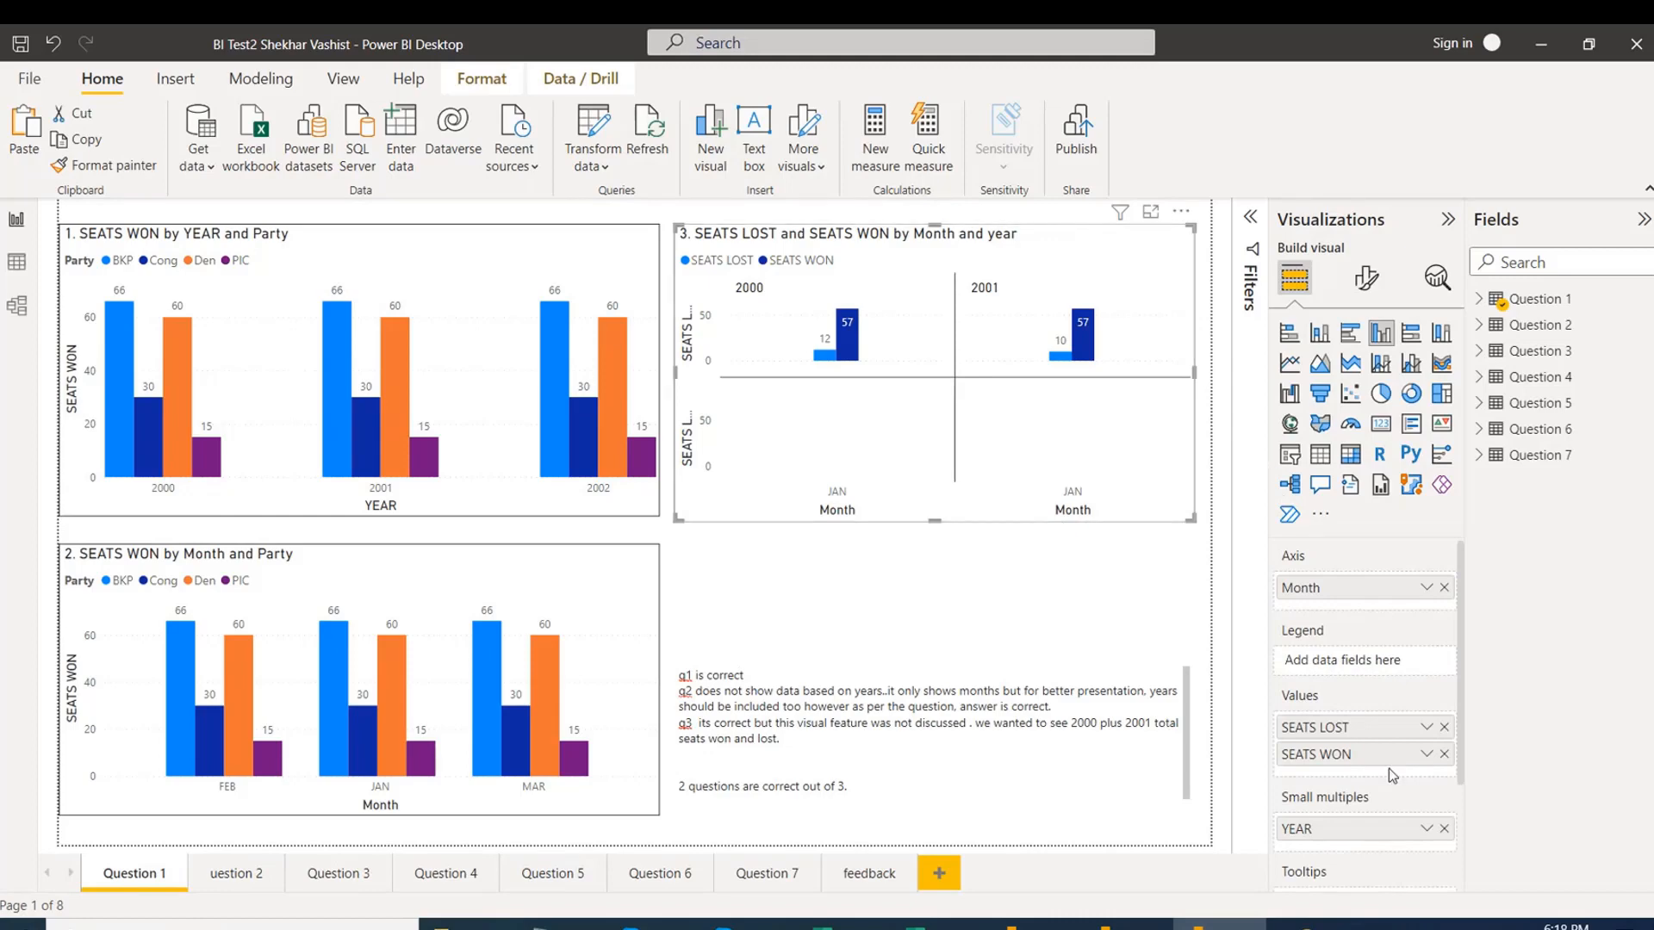
pyautogui.moveTo(1461, 691); pyautogui.dragTo(1466, 806)
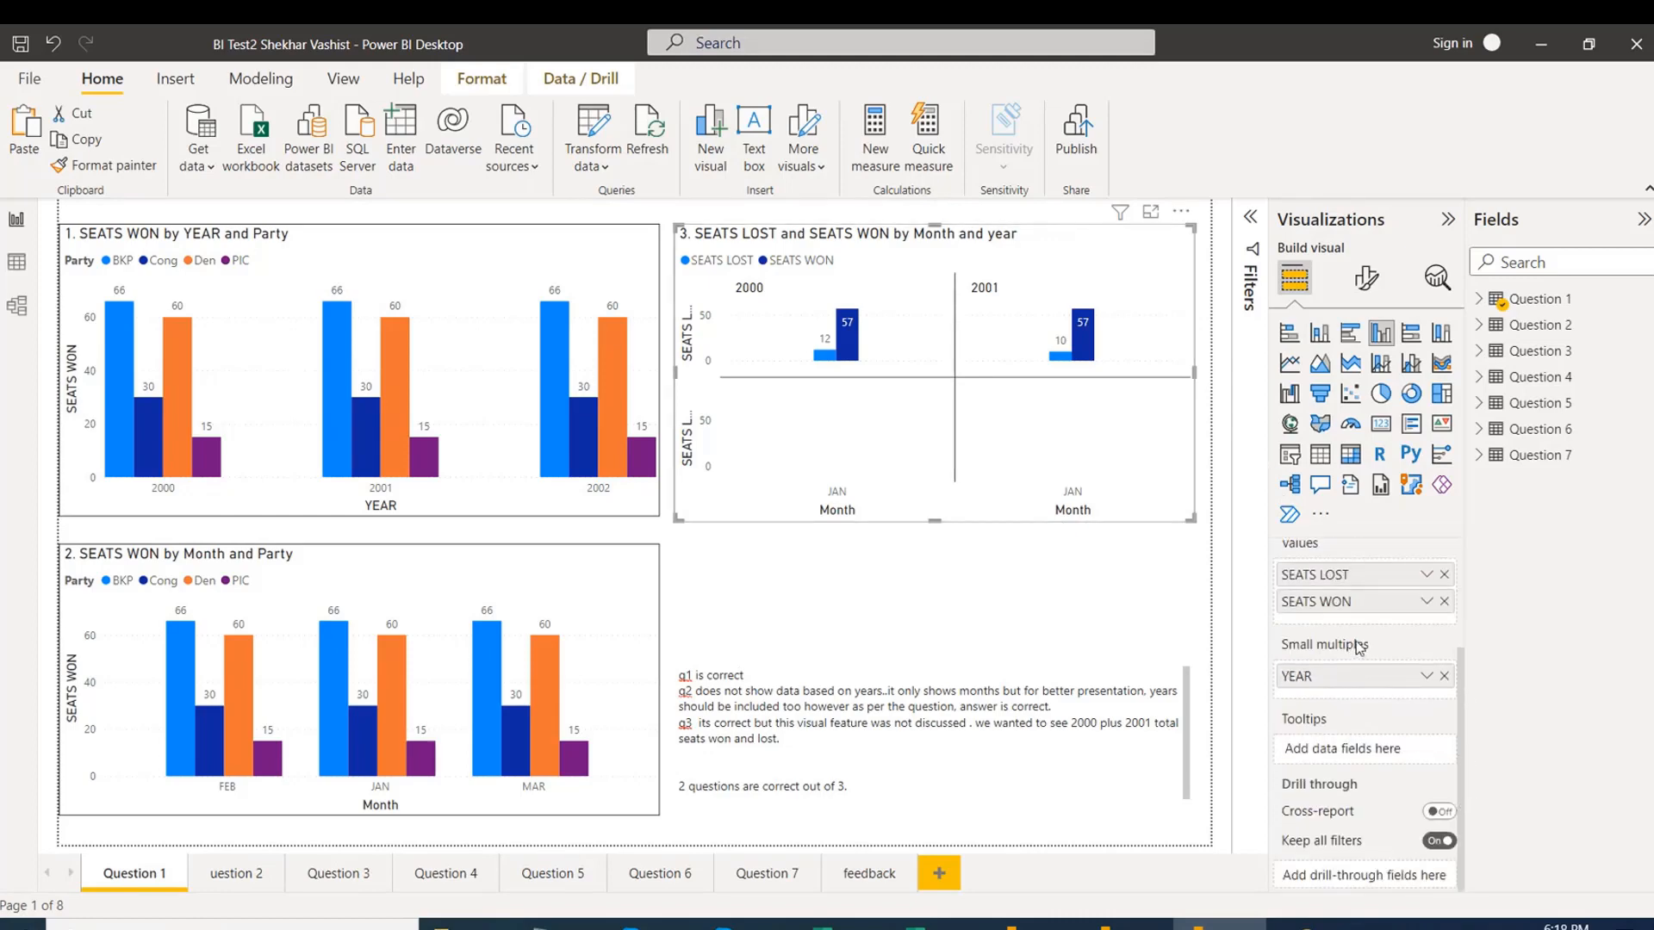
# Check chart 3's fields and visual filters and delete the 2000 plus 2001 totals remark from the q3 feedback note.
pyautogui.moveTo(1359, 647)
pyautogui.scroll(2, 1458, 676)
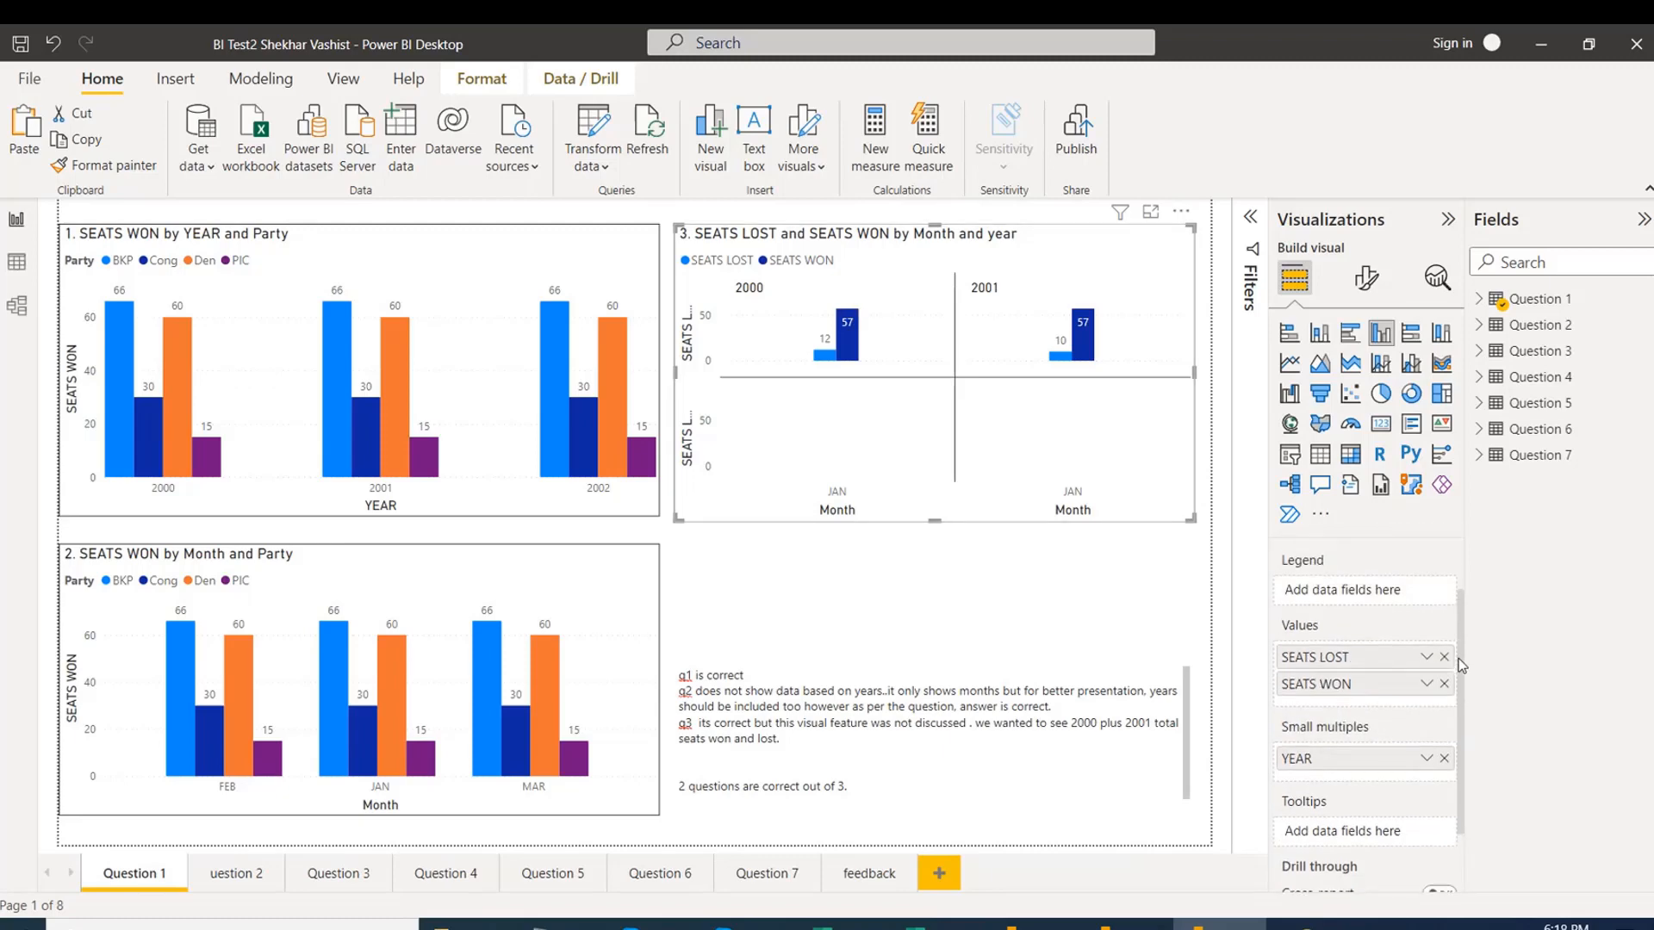
pyautogui.scroll(2, 1461, 748)
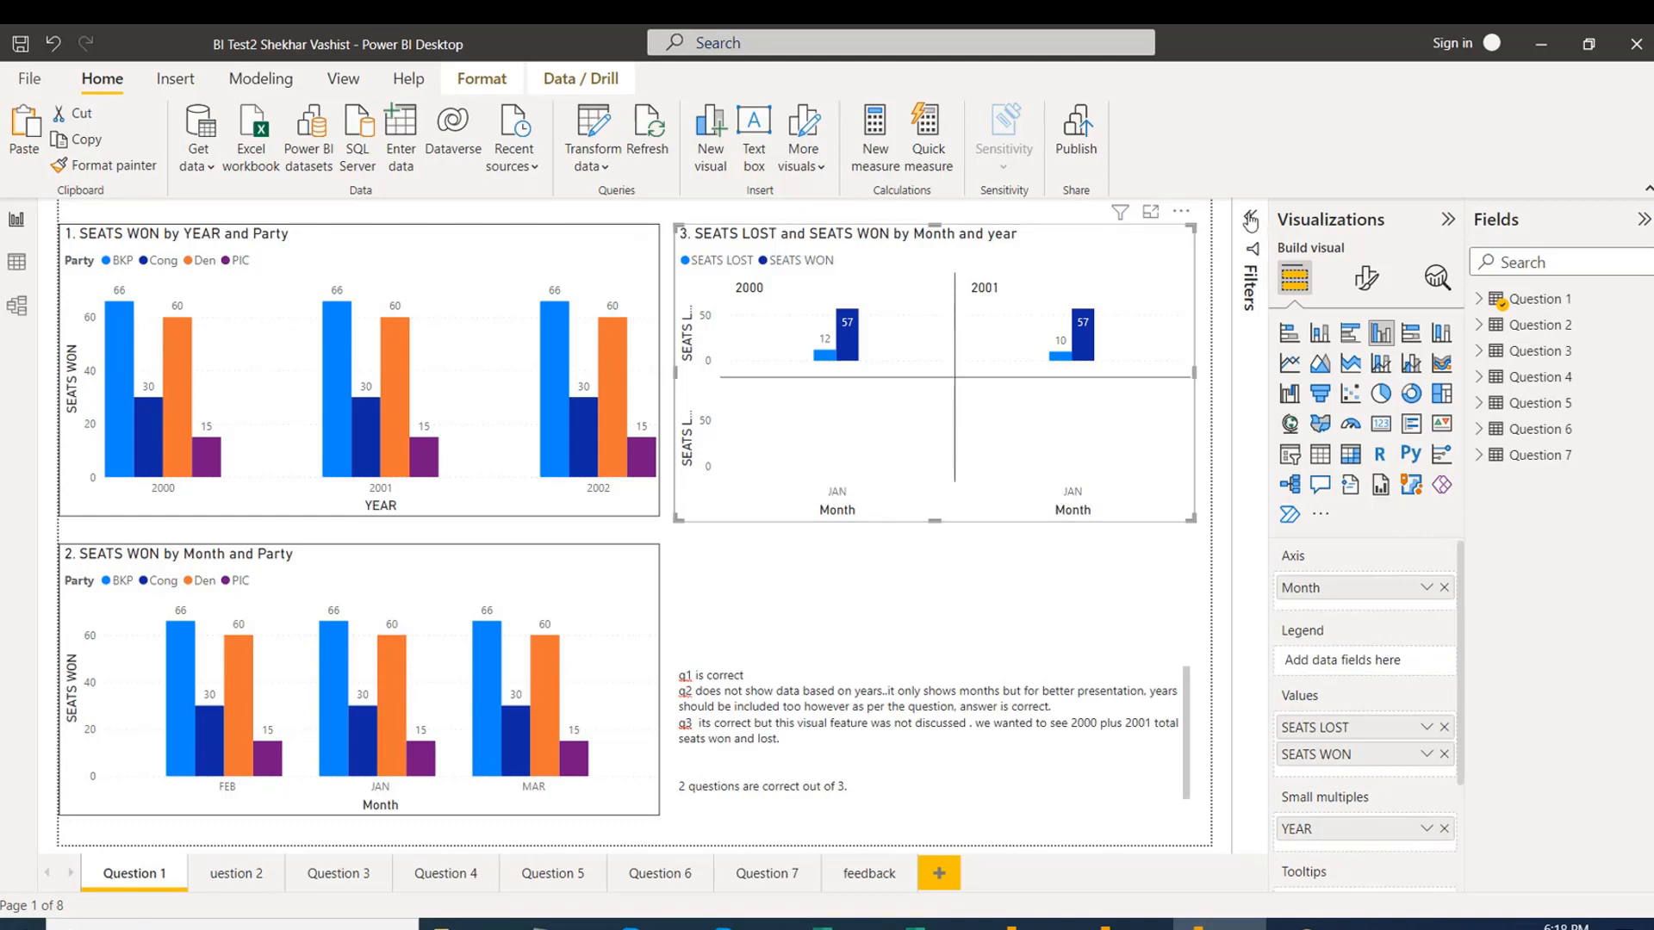
pyautogui.click(1251, 223)
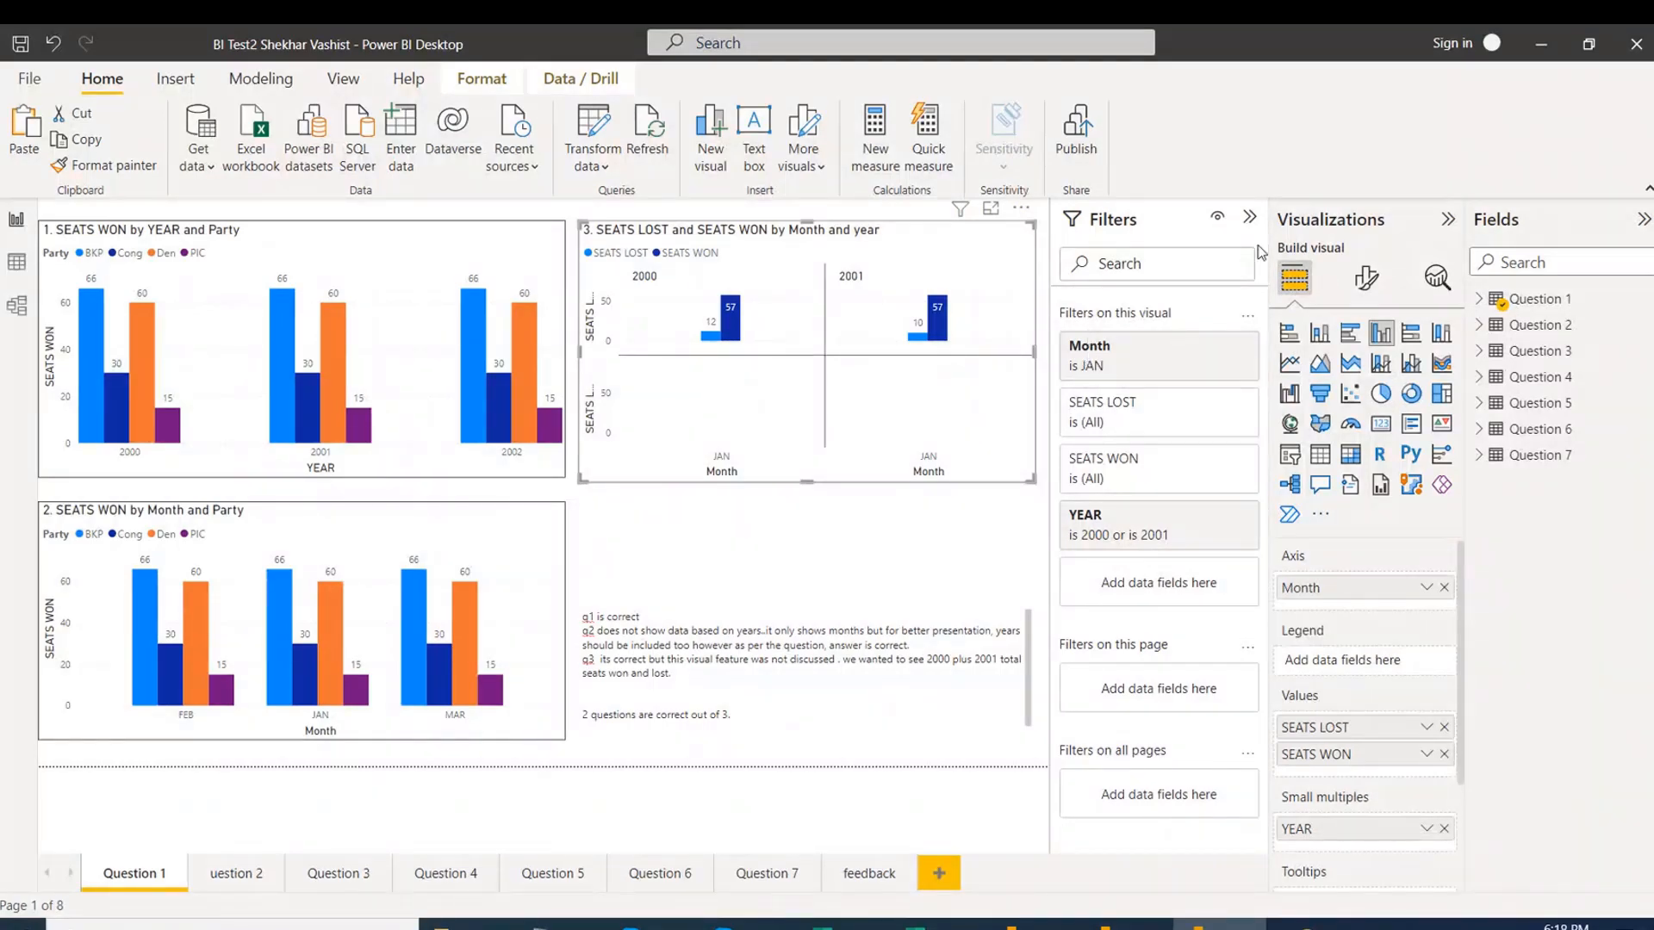
pyautogui.click(1248, 224)
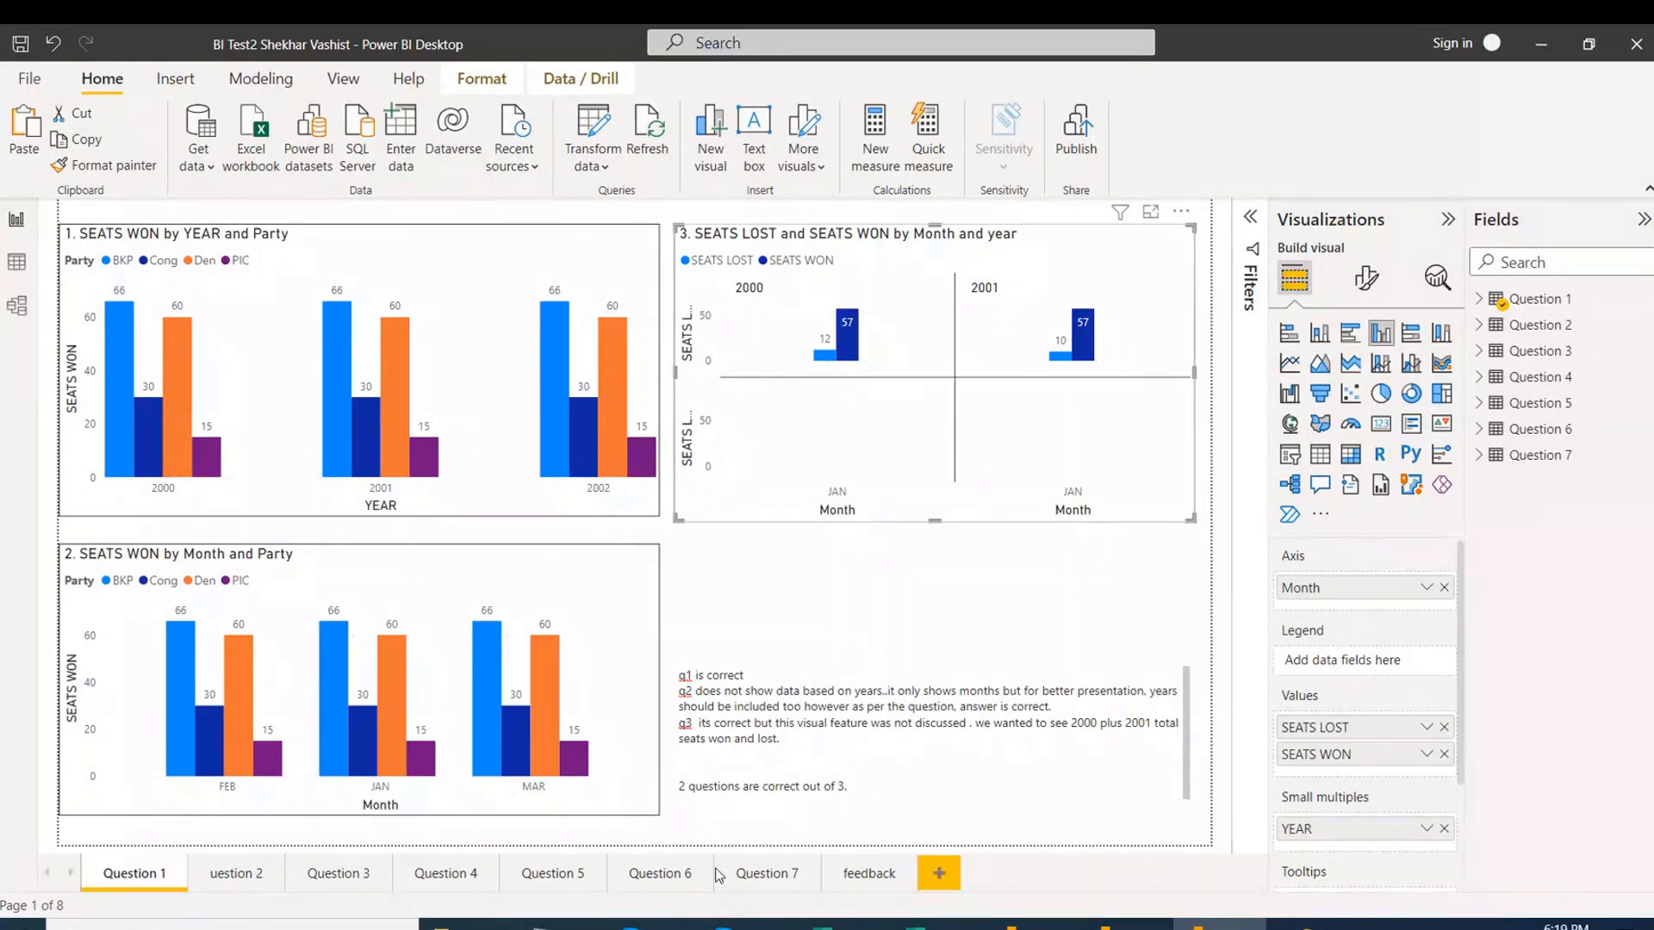
pyautogui.click(702, 788)
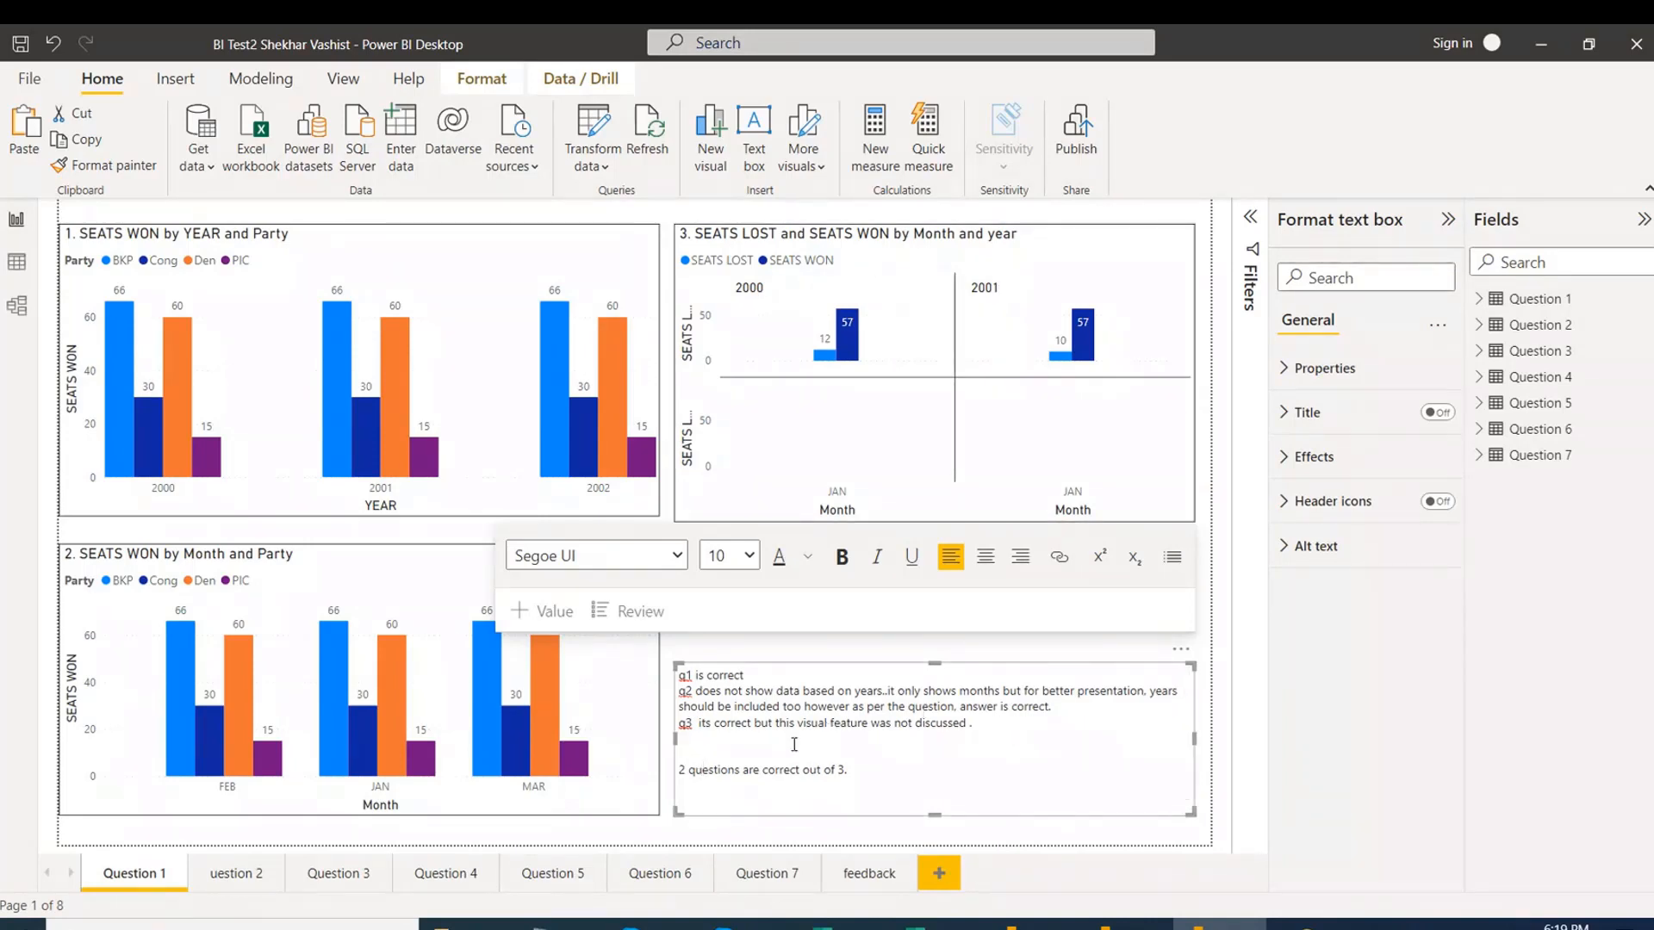
# Switch to the BI MockTest2.xlsx workbook in Excel and reread the three report tasks on the QUESTION1 sheet.
pyautogui.click(824, 926)
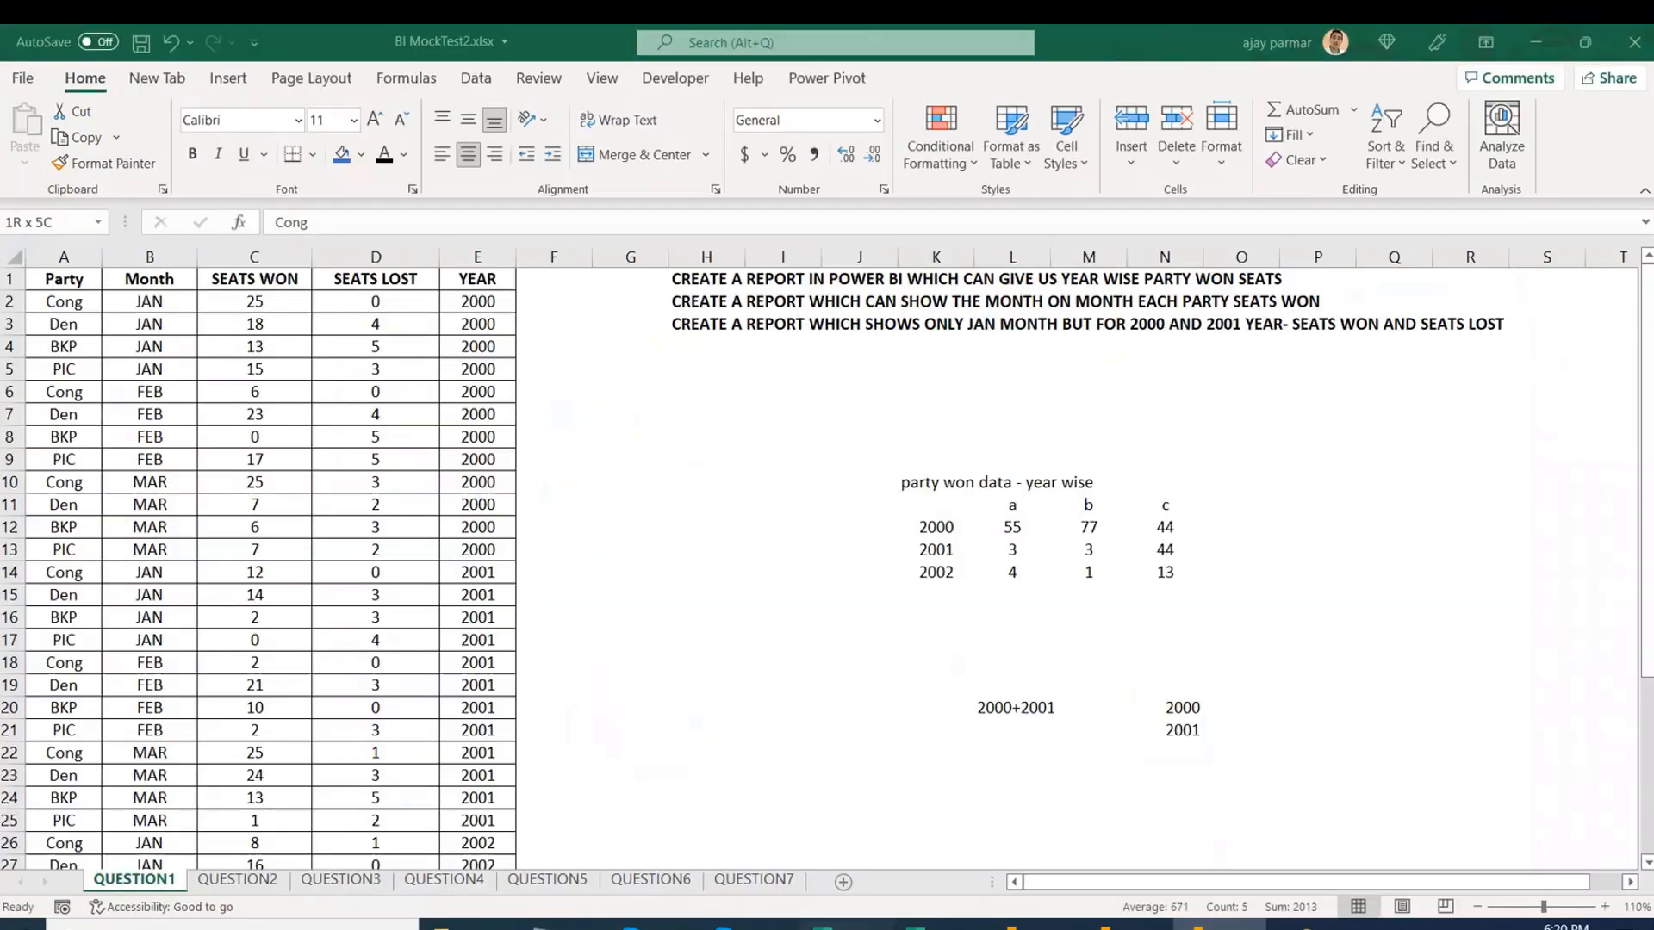
pyautogui.click(686, 544)
pyautogui.click(692, 302)
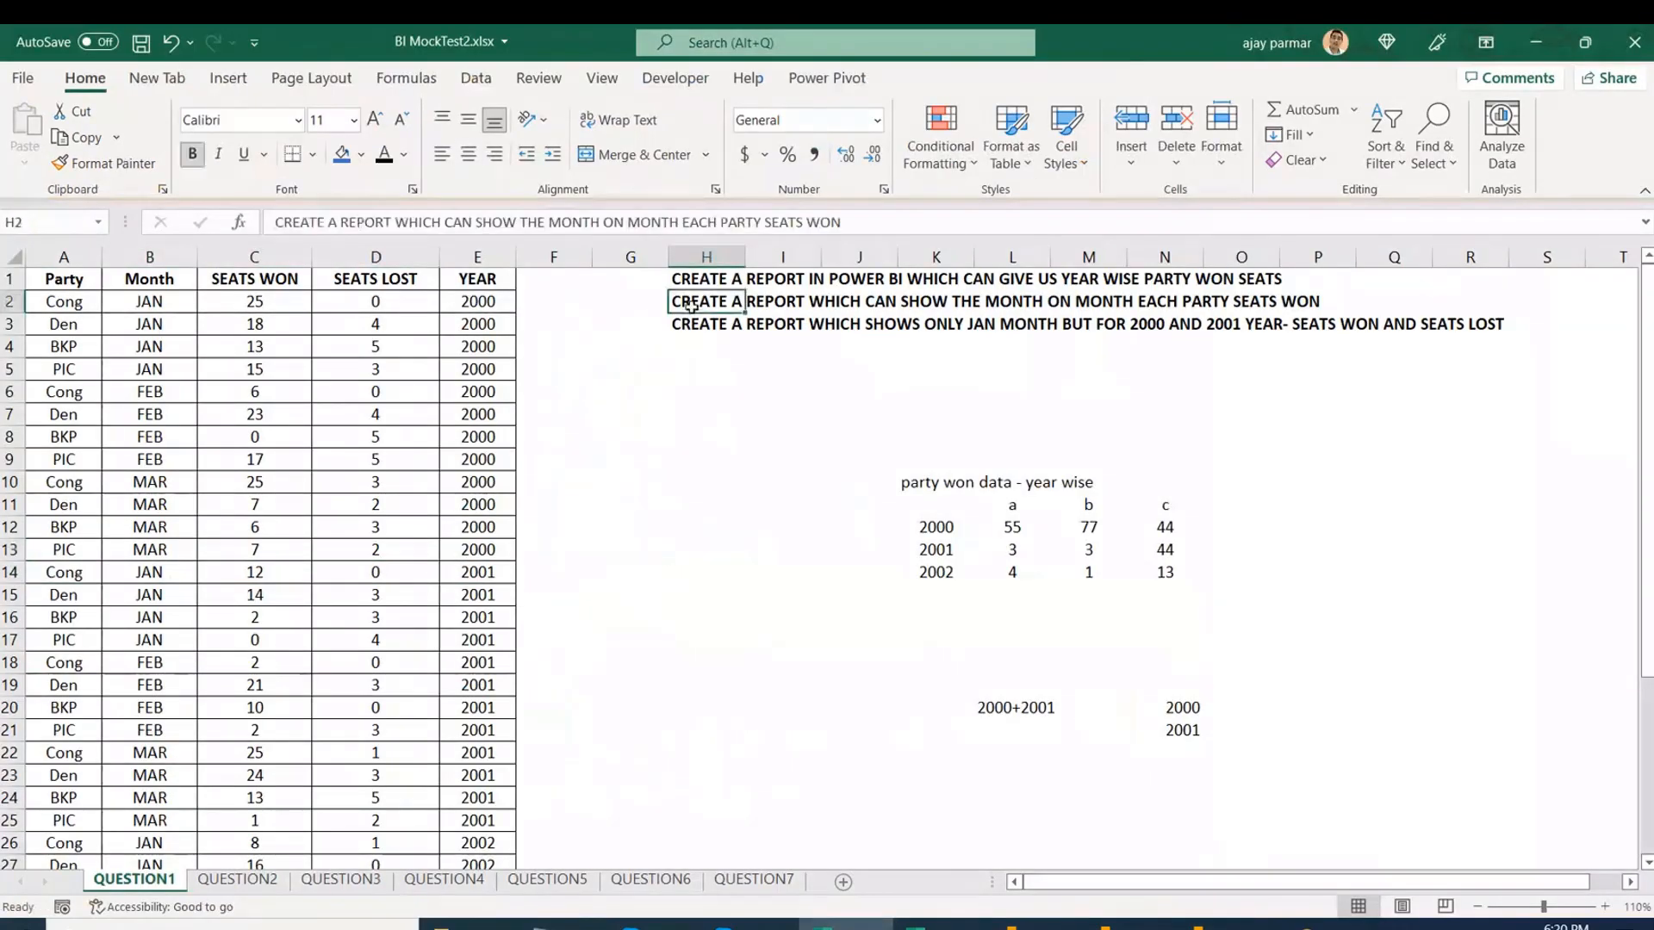
pyautogui.press('Up')
pyautogui.hotkey('shift', 'Down')
pyautogui.hotkey('shift', 'Down')
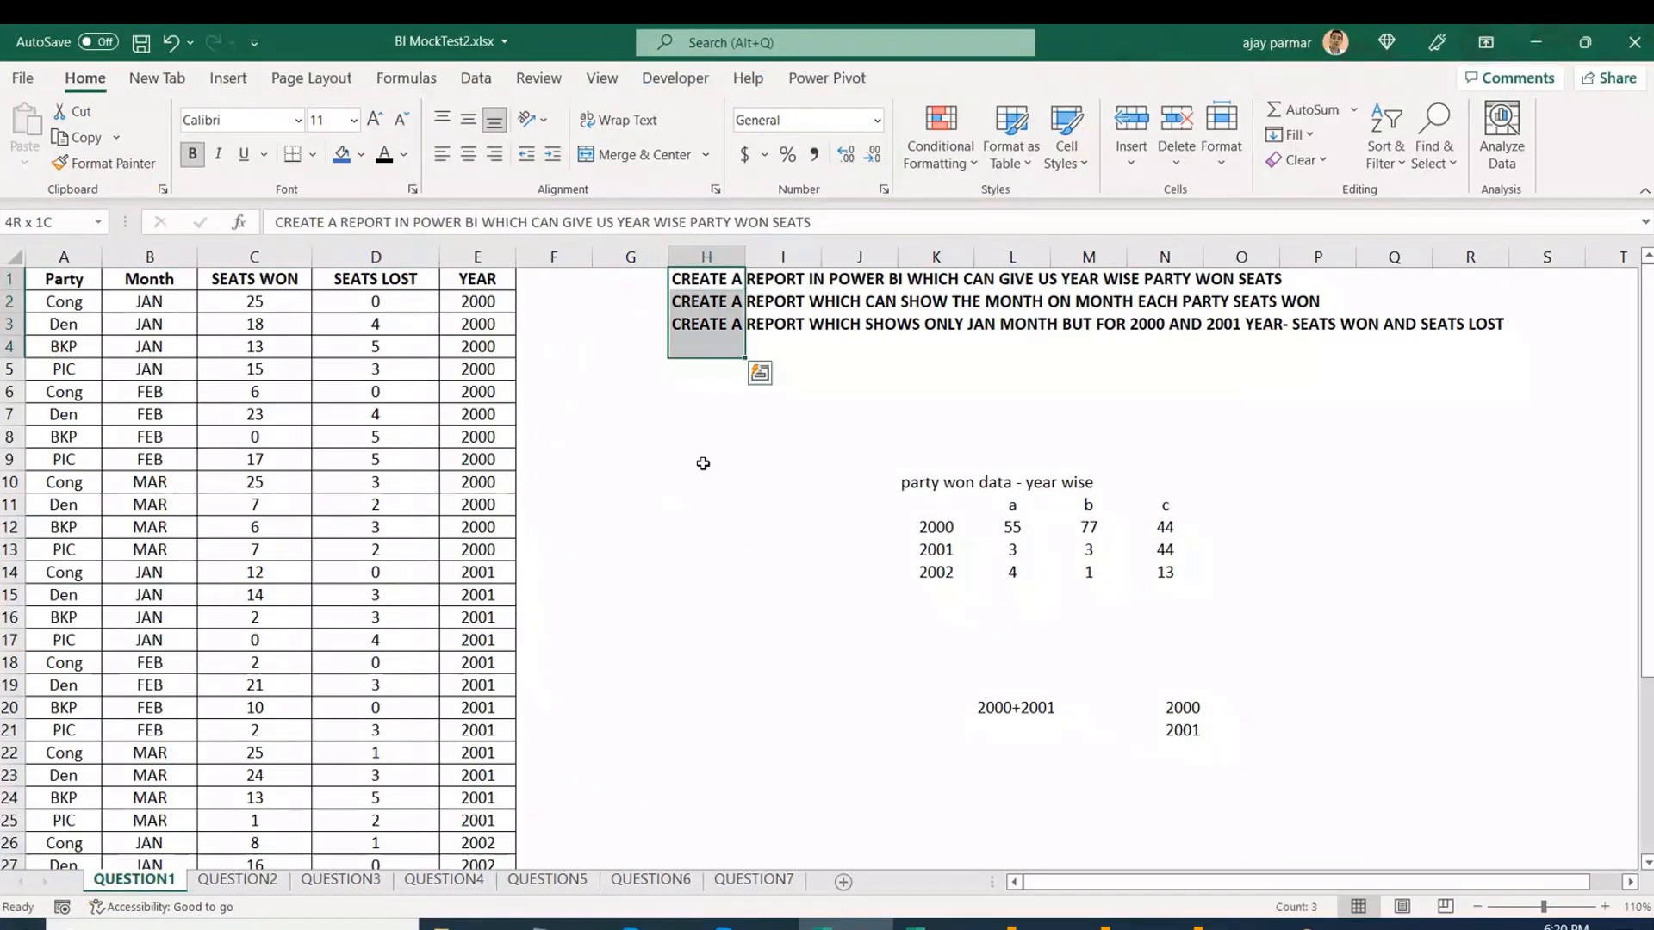
pyautogui.click(702, 459)
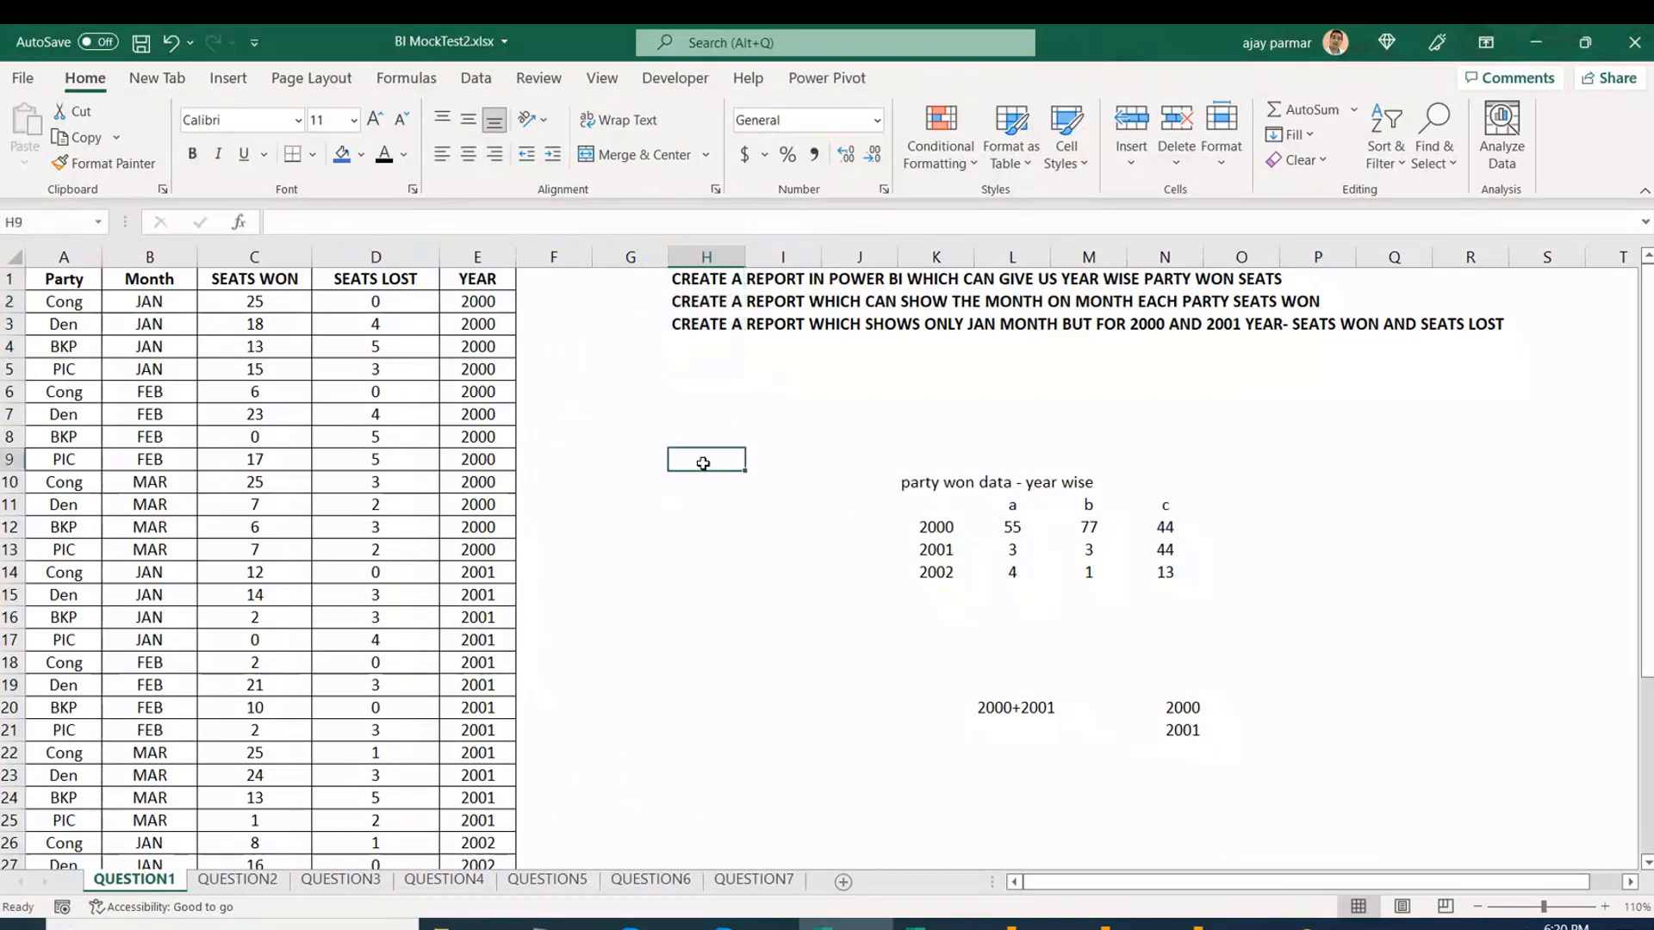
# Open the QUESTION2 sheet, read task q1 and highlight the VOTERS rows for HR, PB and RAJ.
pyautogui.click(246, 886)
pyautogui.click(778, 572)
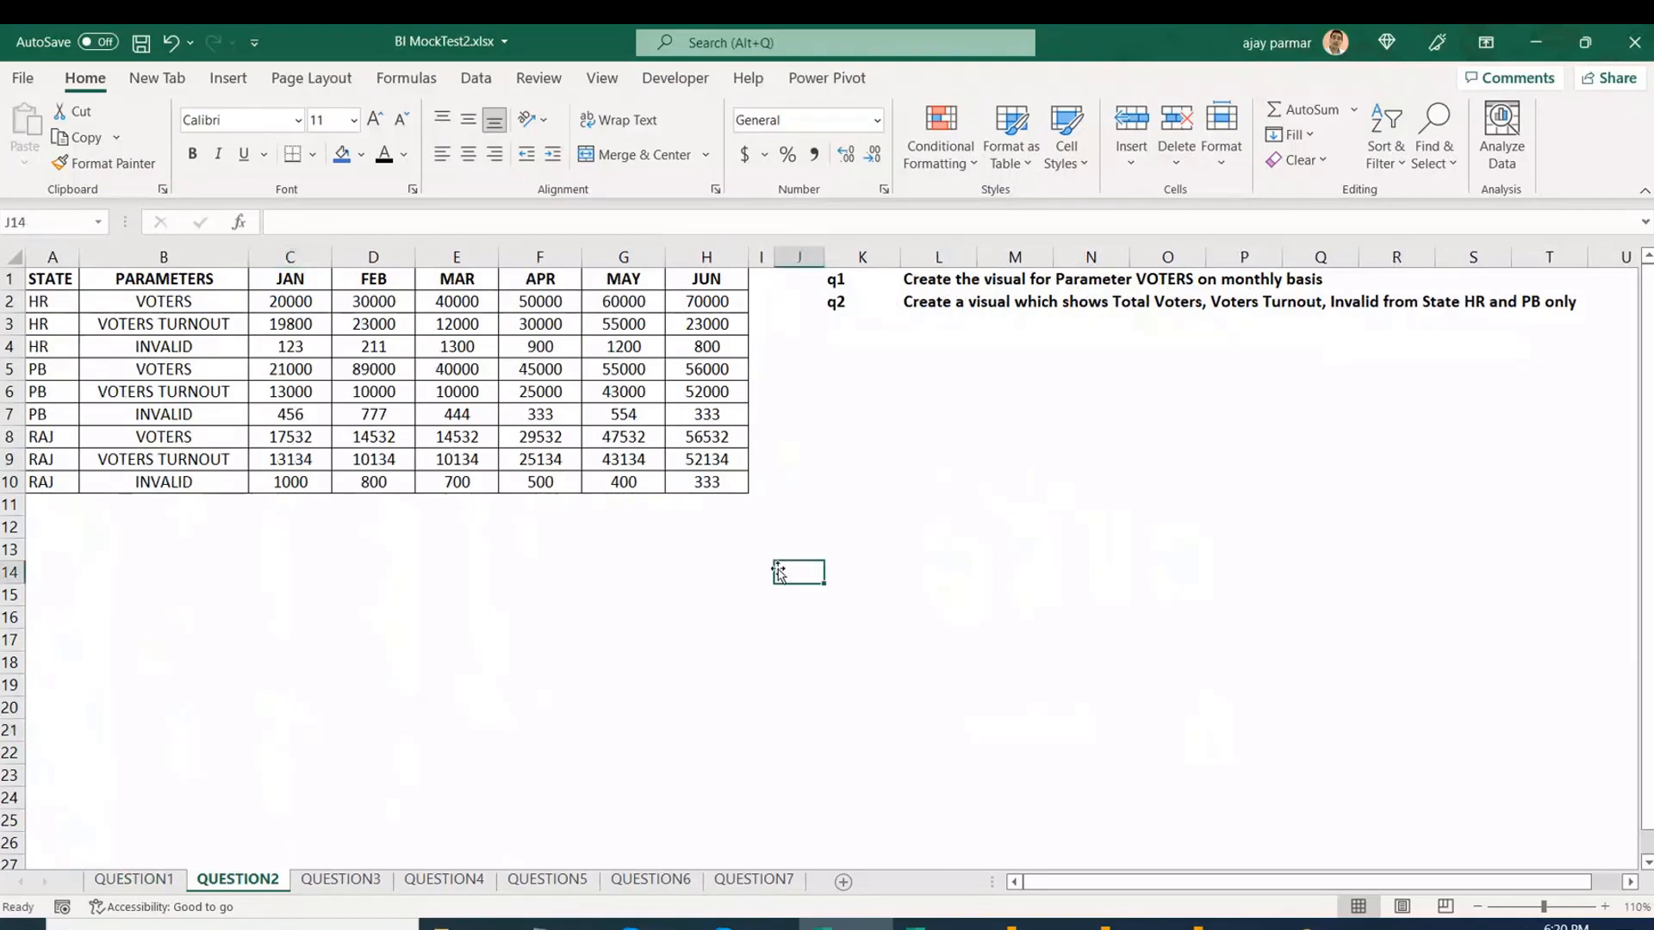
pyautogui.click(840, 283)
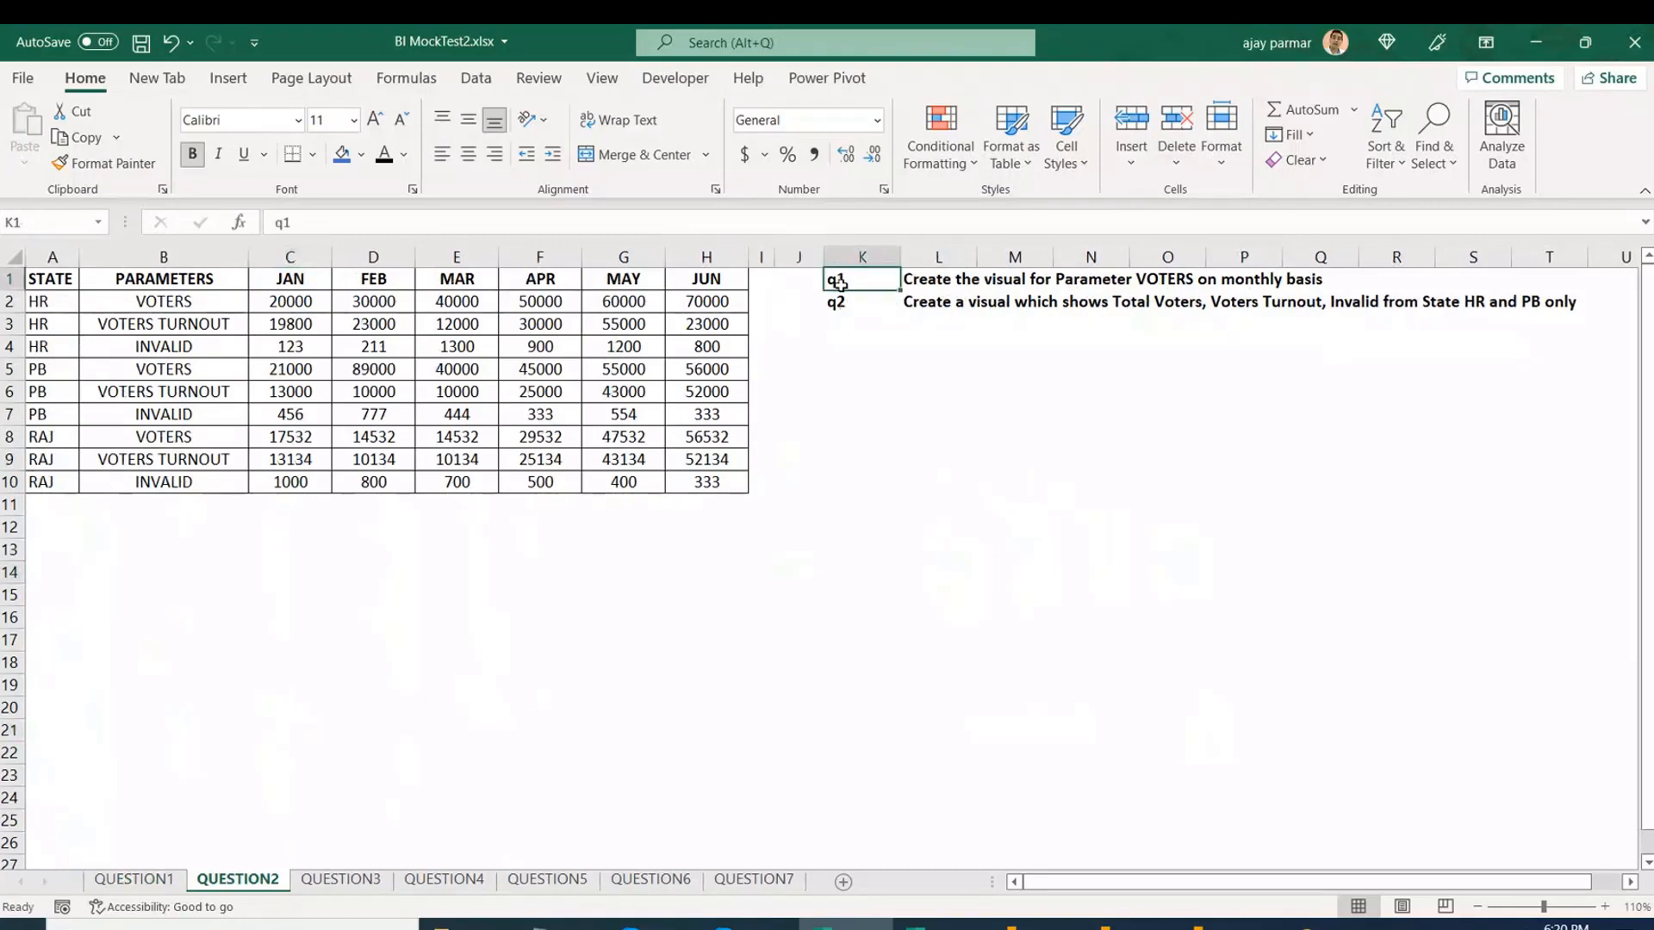
pyautogui.click(1135, 280)
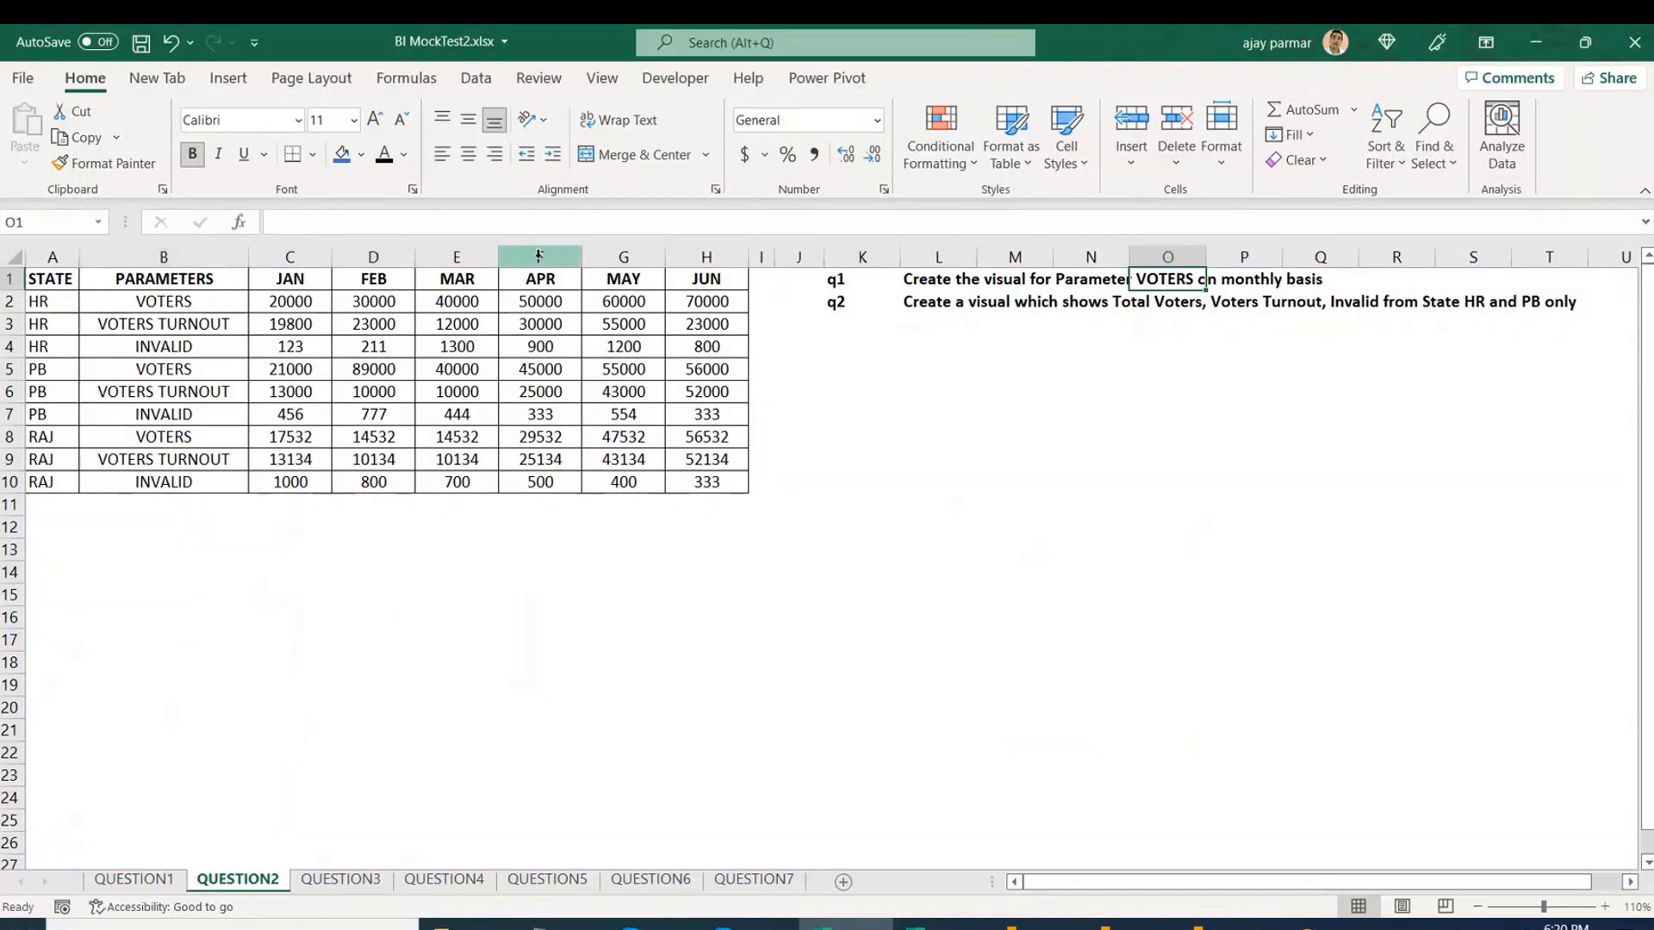
pyautogui.click(12, 302)
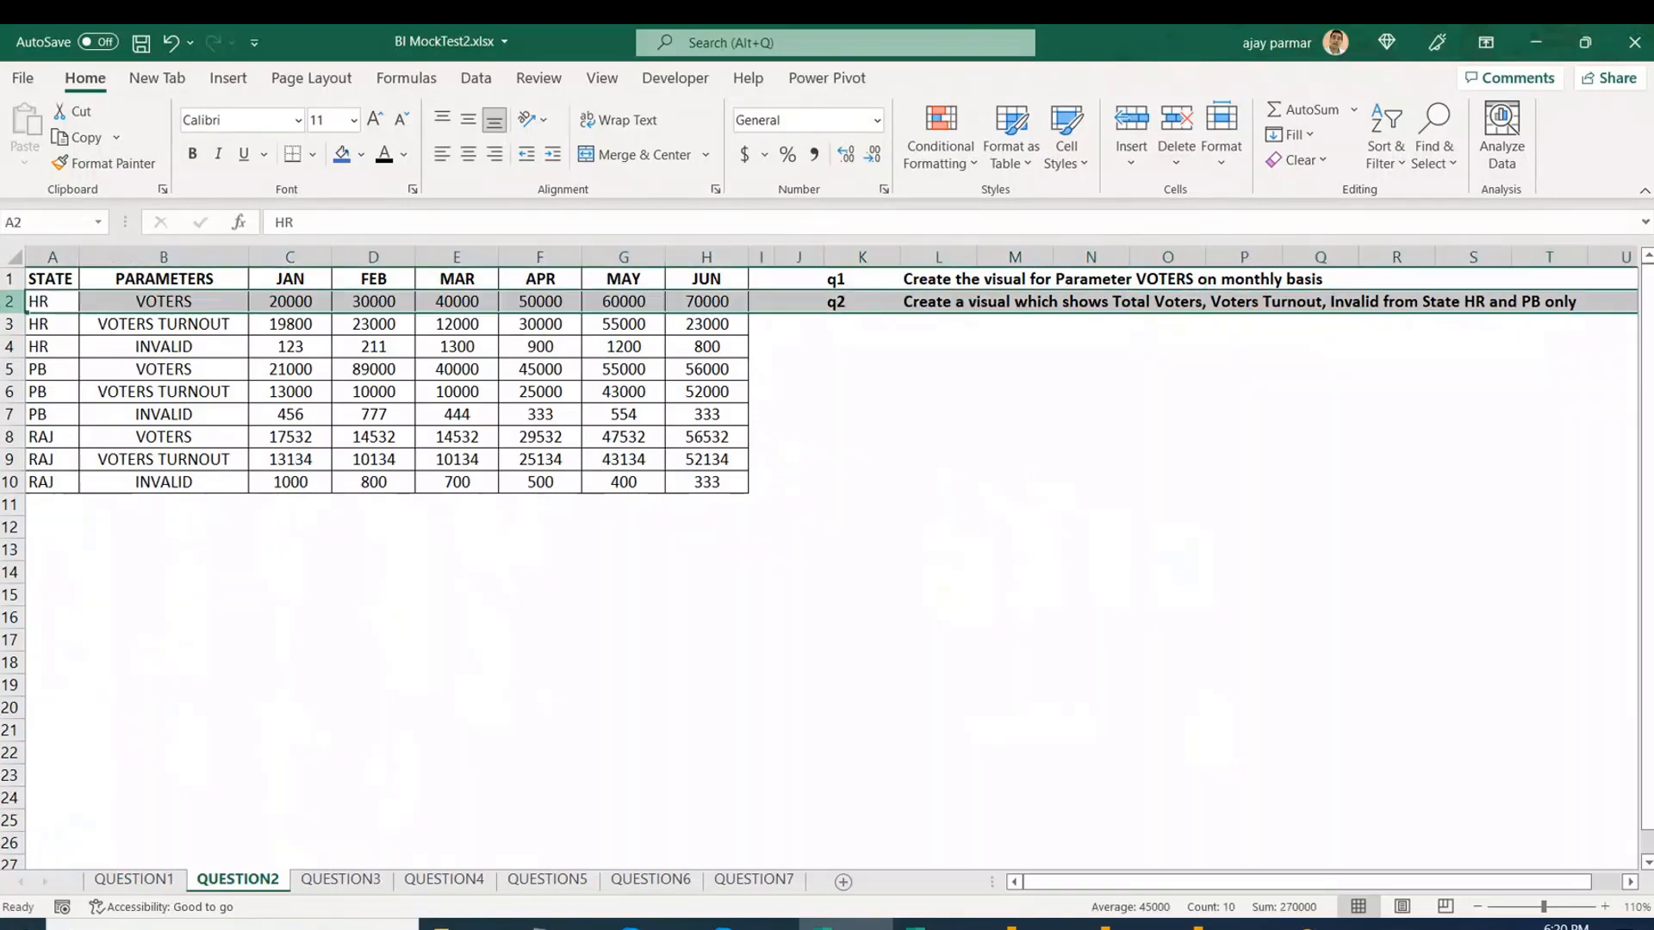
pyautogui.keyDown('ctrl'); pyautogui.click(11, 369); pyautogui.keyUp('ctrl')
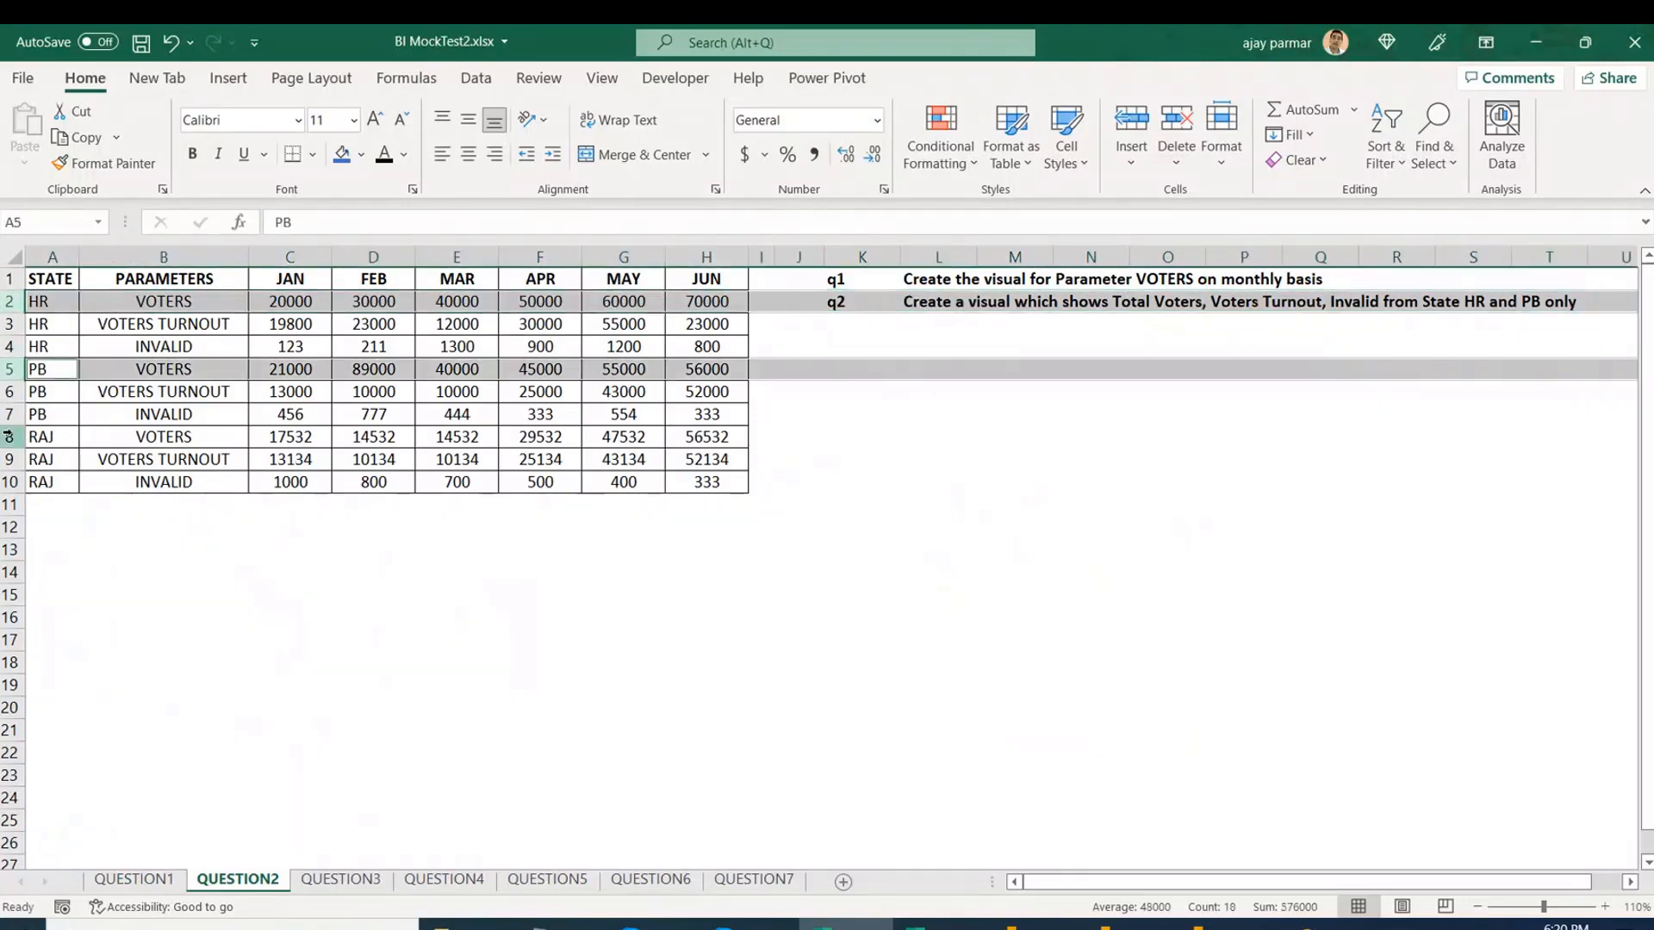
pyautogui.keyDown('ctrl'); pyautogui.click(8, 437); pyautogui.keyUp('ctrl')
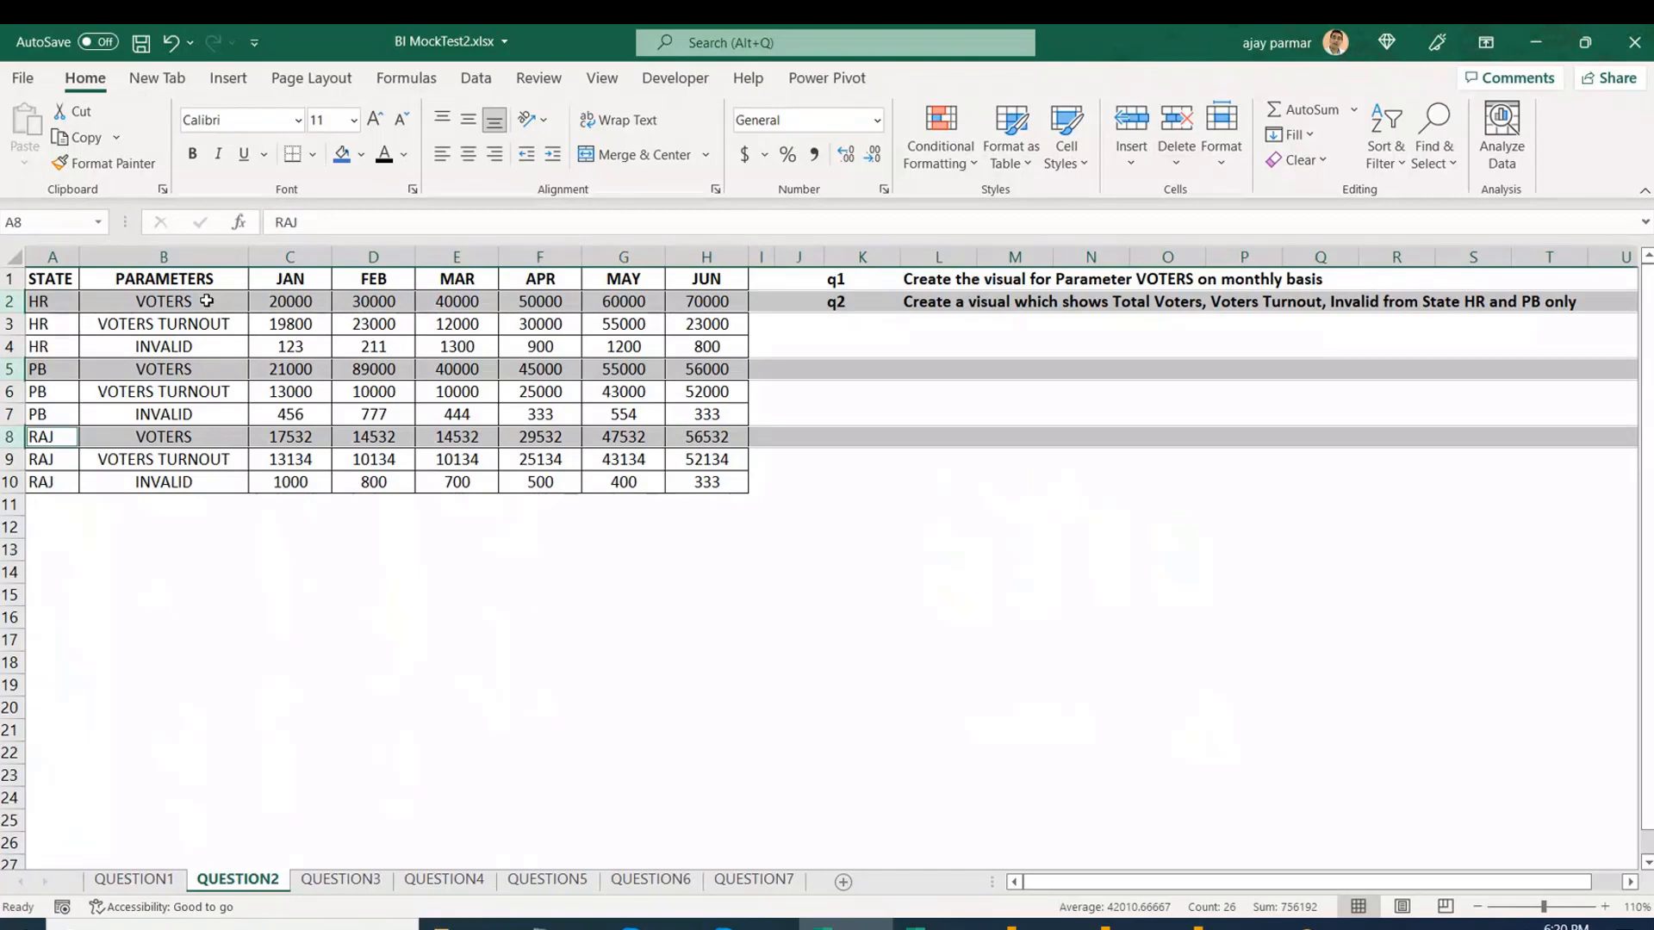
# Go through the VOTERS values across the states for JAN and FEB to examine what each monthly total should combine.
pyautogui.click(312, 279)
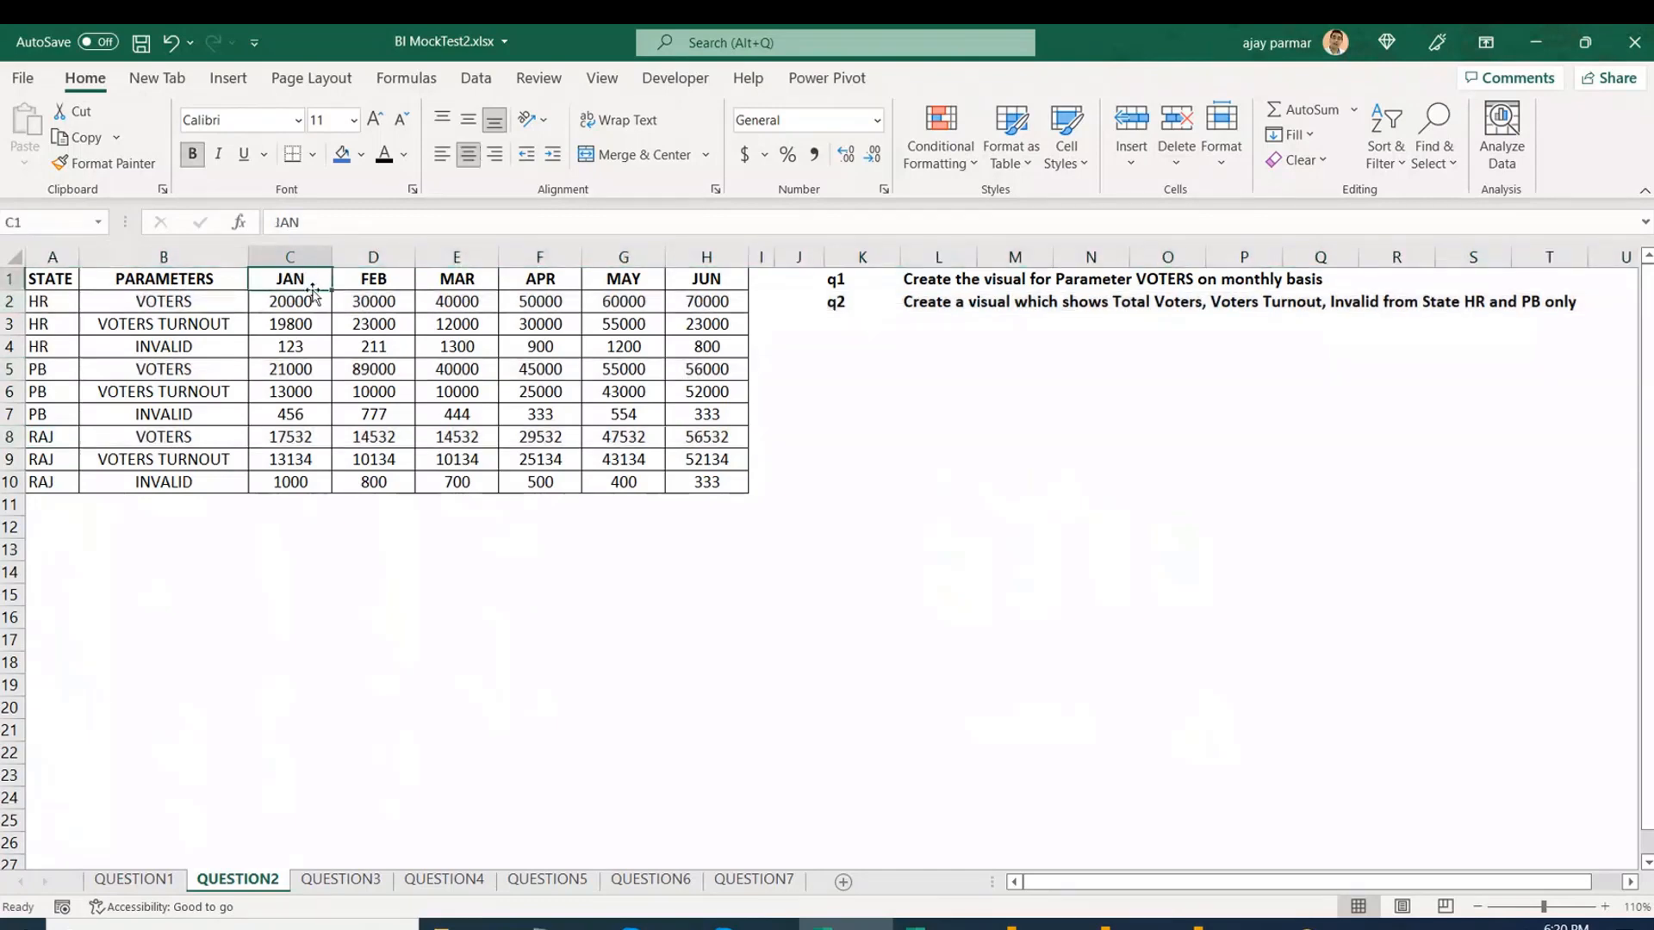
pyautogui.click(312, 298)
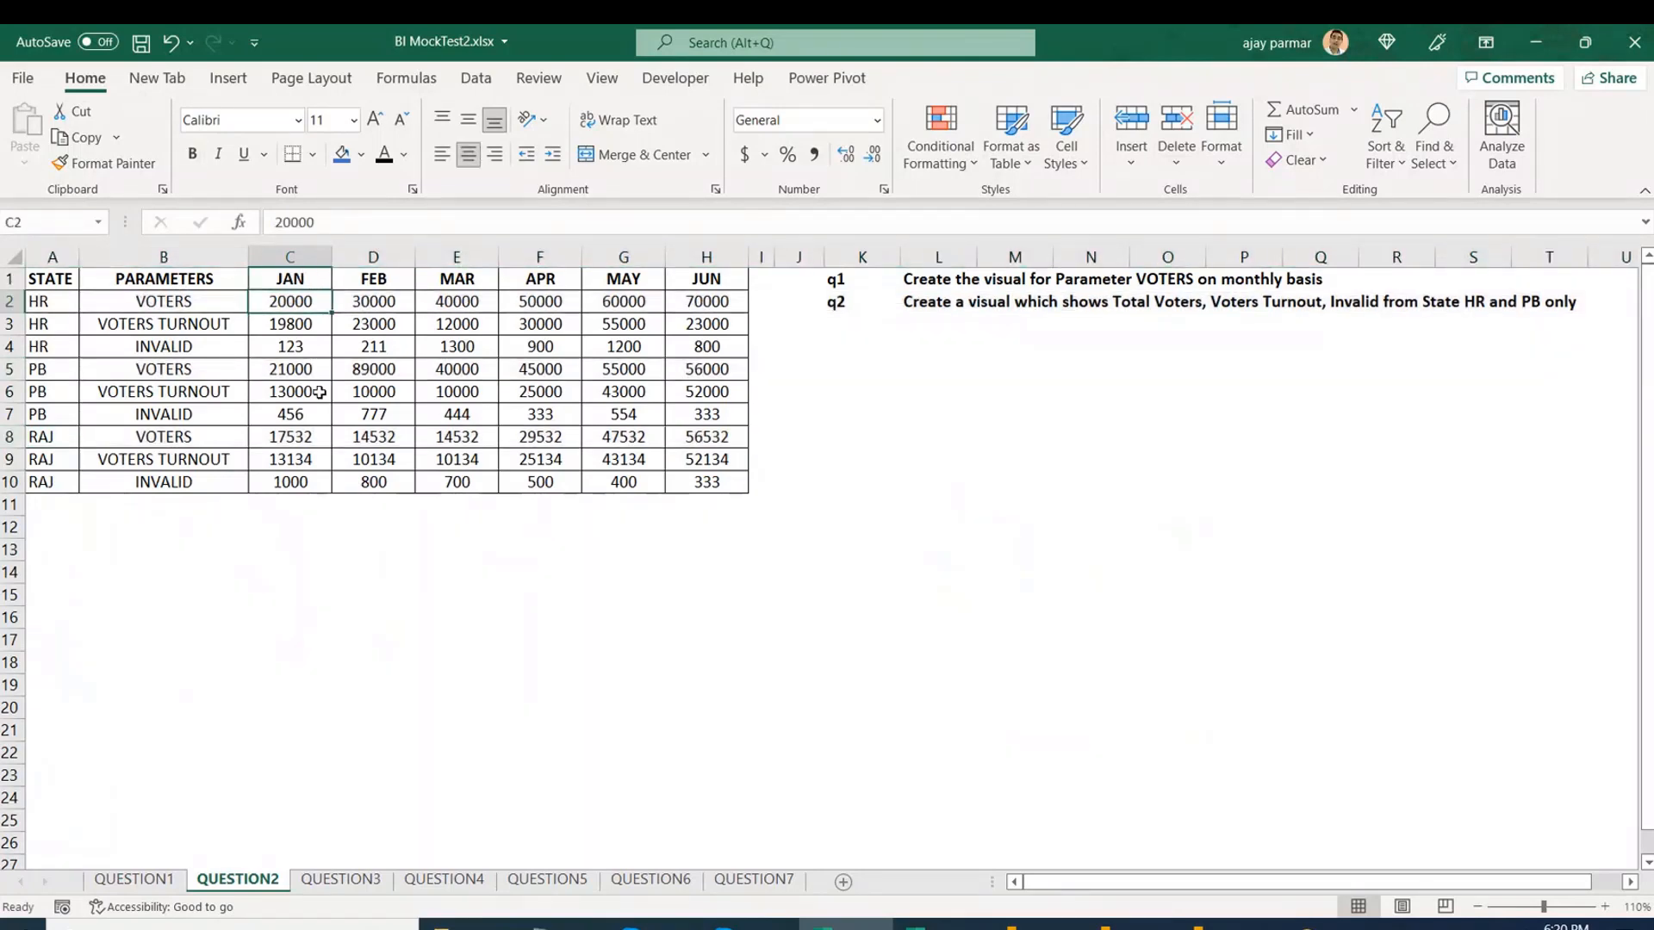
pyautogui.keyDown('ctrl'); pyautogui.click(303, 369); pyautogui.keyUp('ctrl')
pyautogui.keyDown('ctrl'); pyautogui.click(303, 437); pyautogui.keyUp('ctrl')
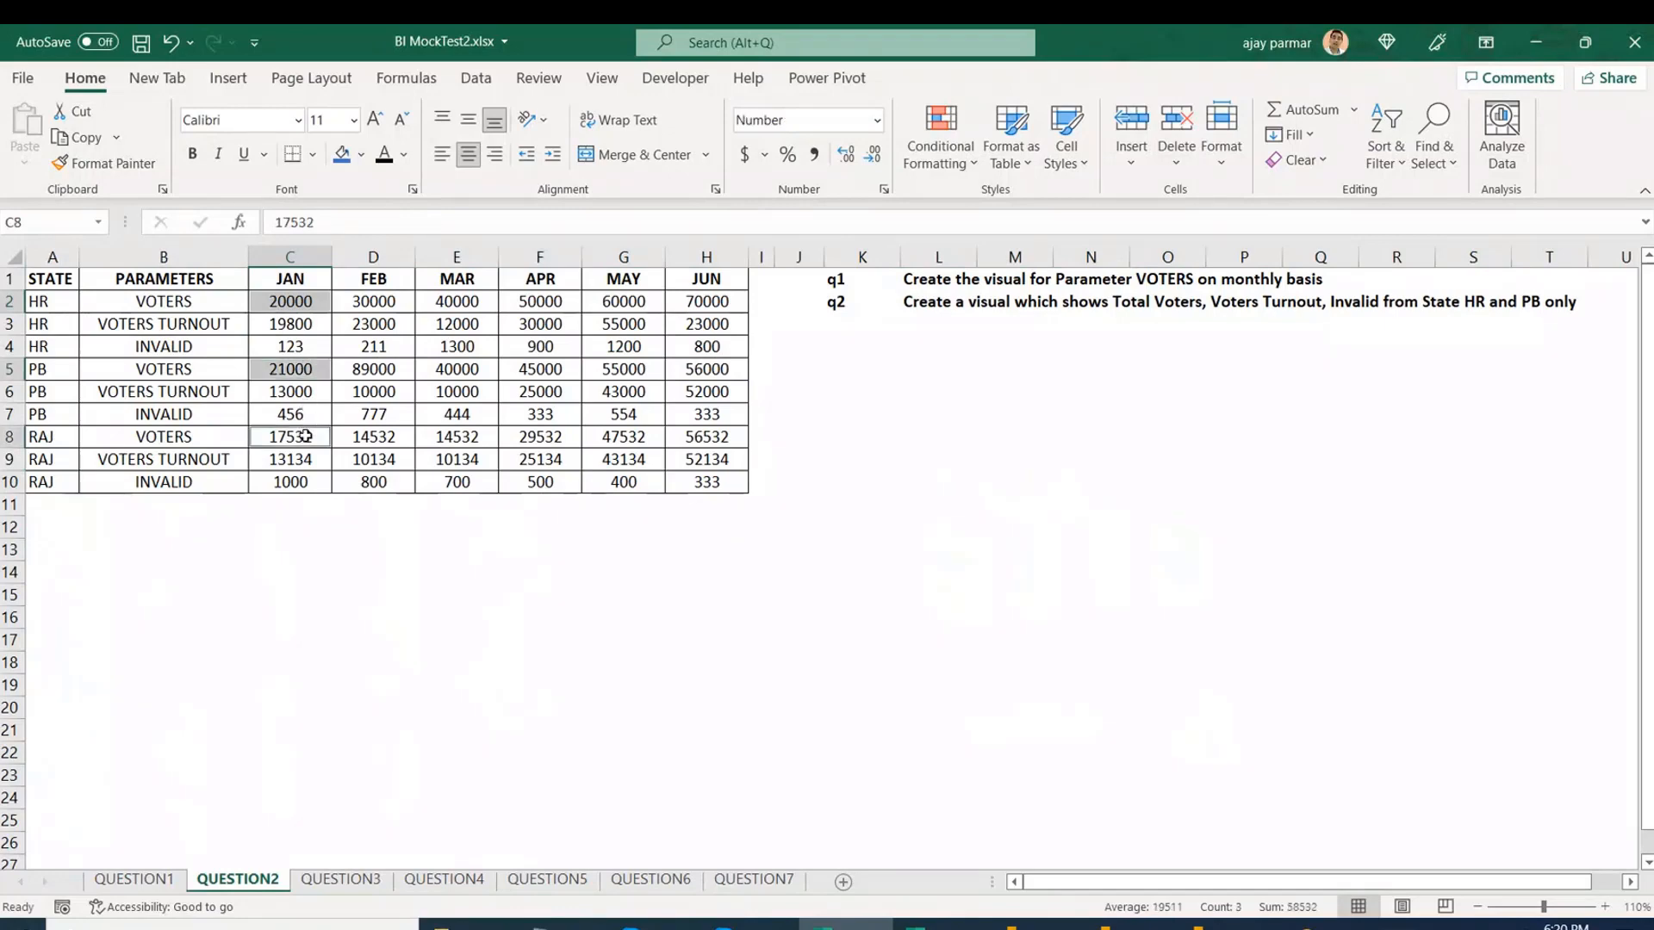
pyautogui.click(388, 298)
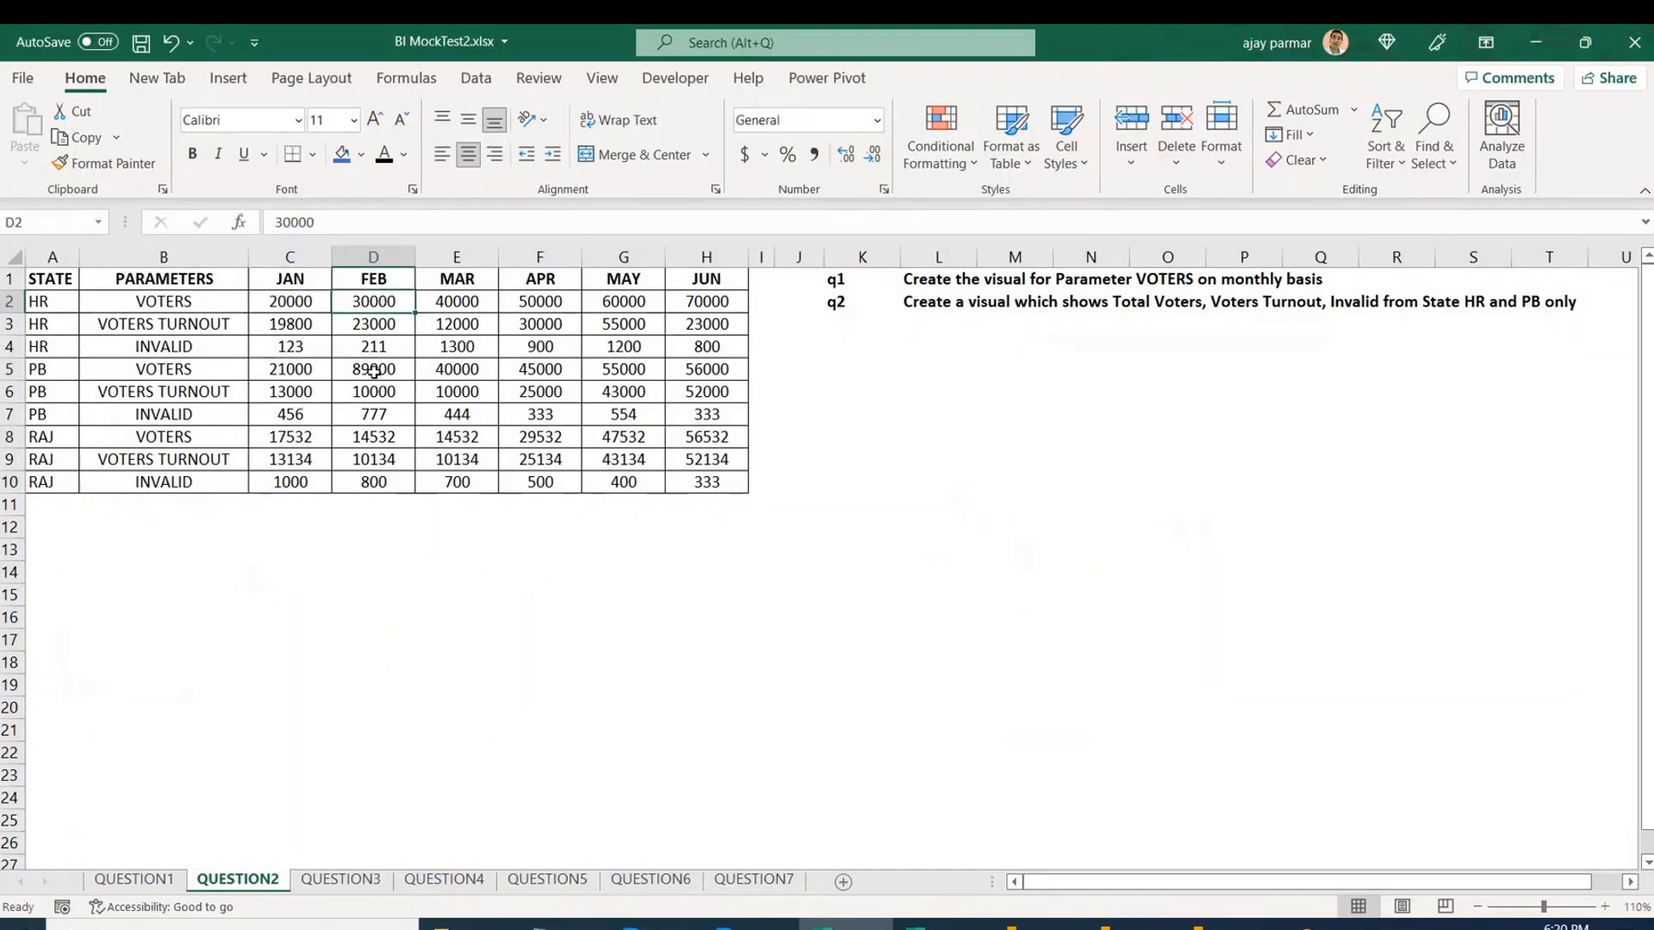
pyautogui.keyDown('ctrl'); pyautogui.click(373, 372); pyautogui.keyUp('ctrl')
pyautogui.keyDown('ctrl'); pyautogui.click(379, 417); pyautogui.keyUp('ctrl')
pyautogui.click(457, 594)
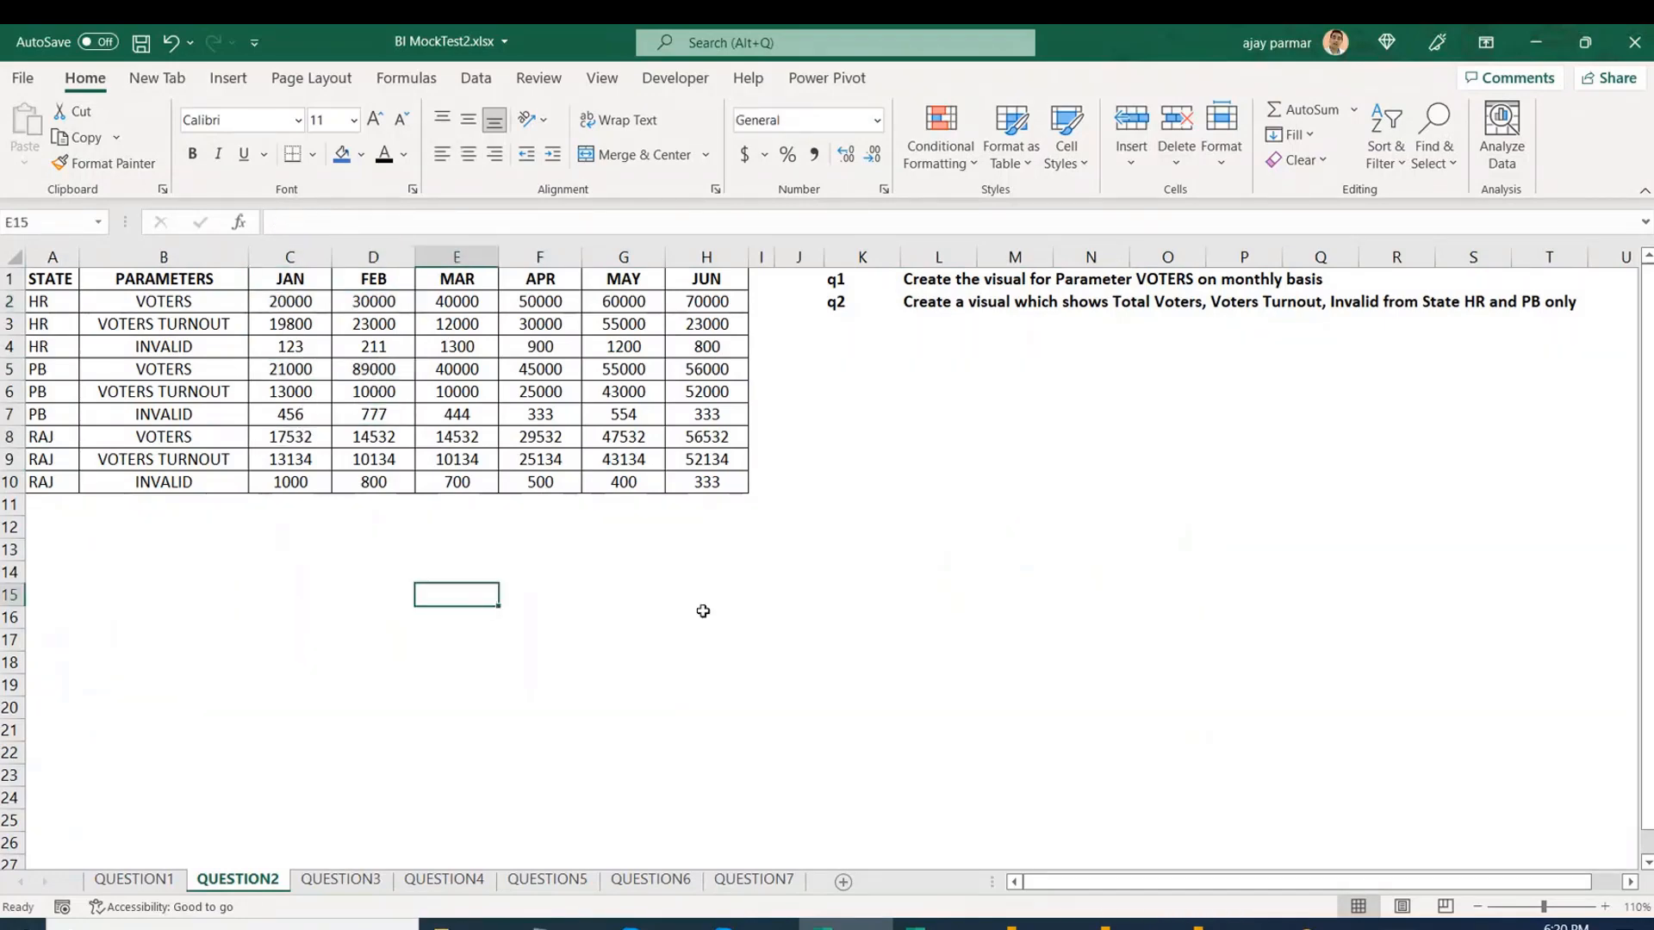
pyautogui.click(735, 612)
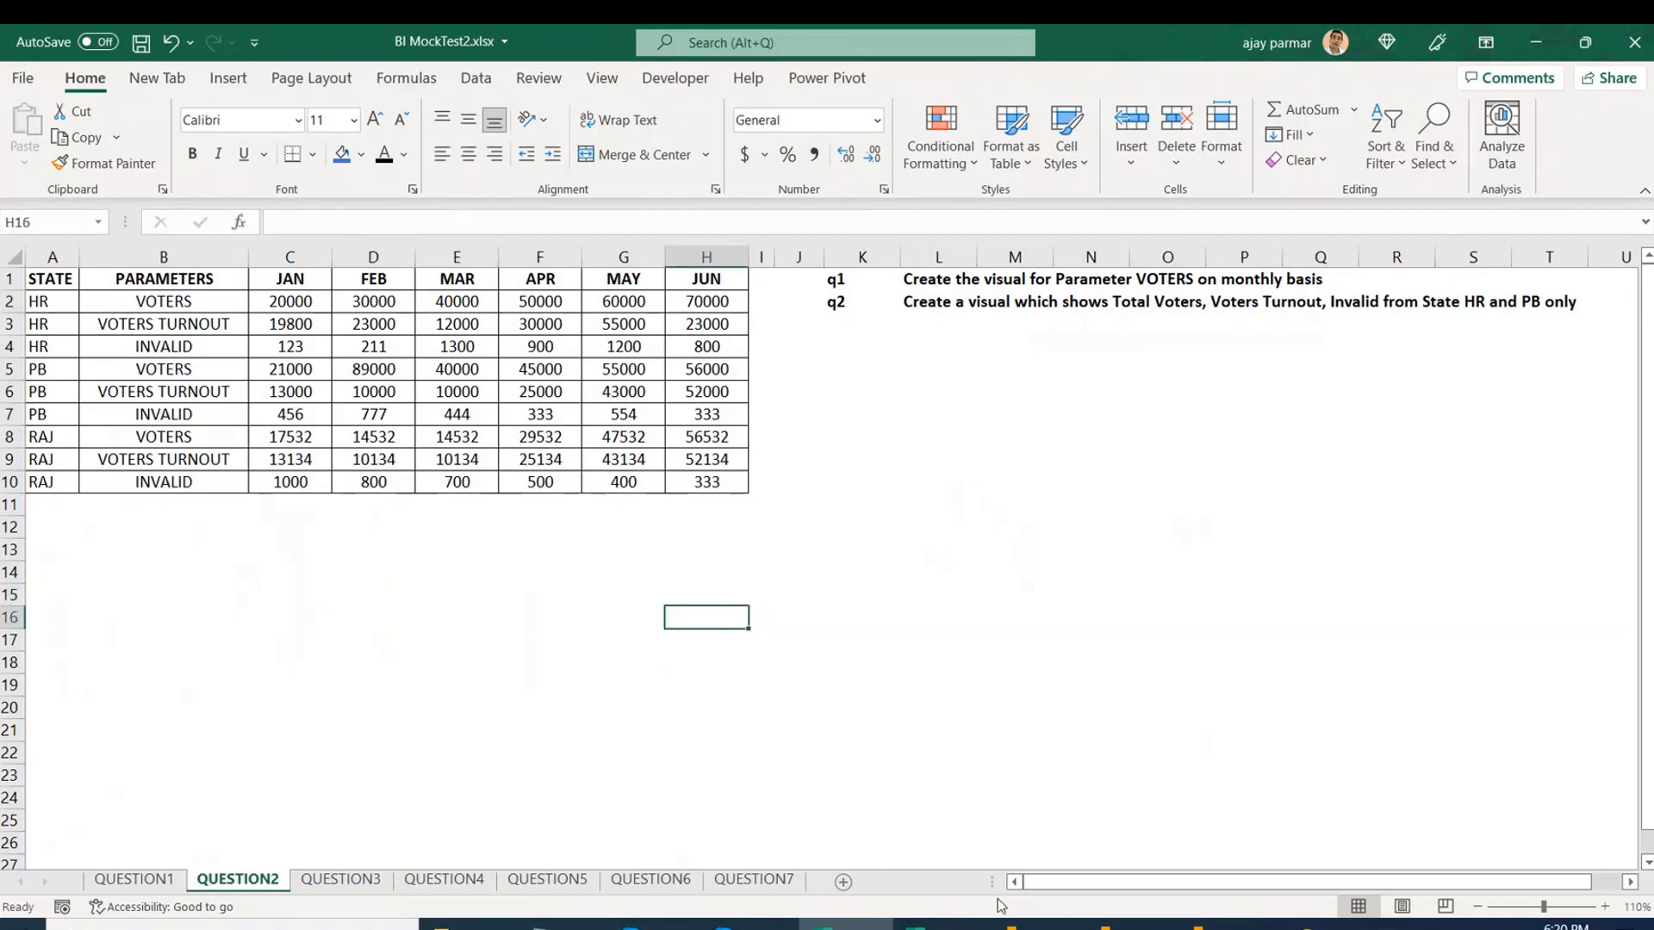
# Switch to the first student's BI Test2 report and move the Count of Voters by Month chart higher on the Q2 -Part-1 page.
pyautogui.click(1125, 924)
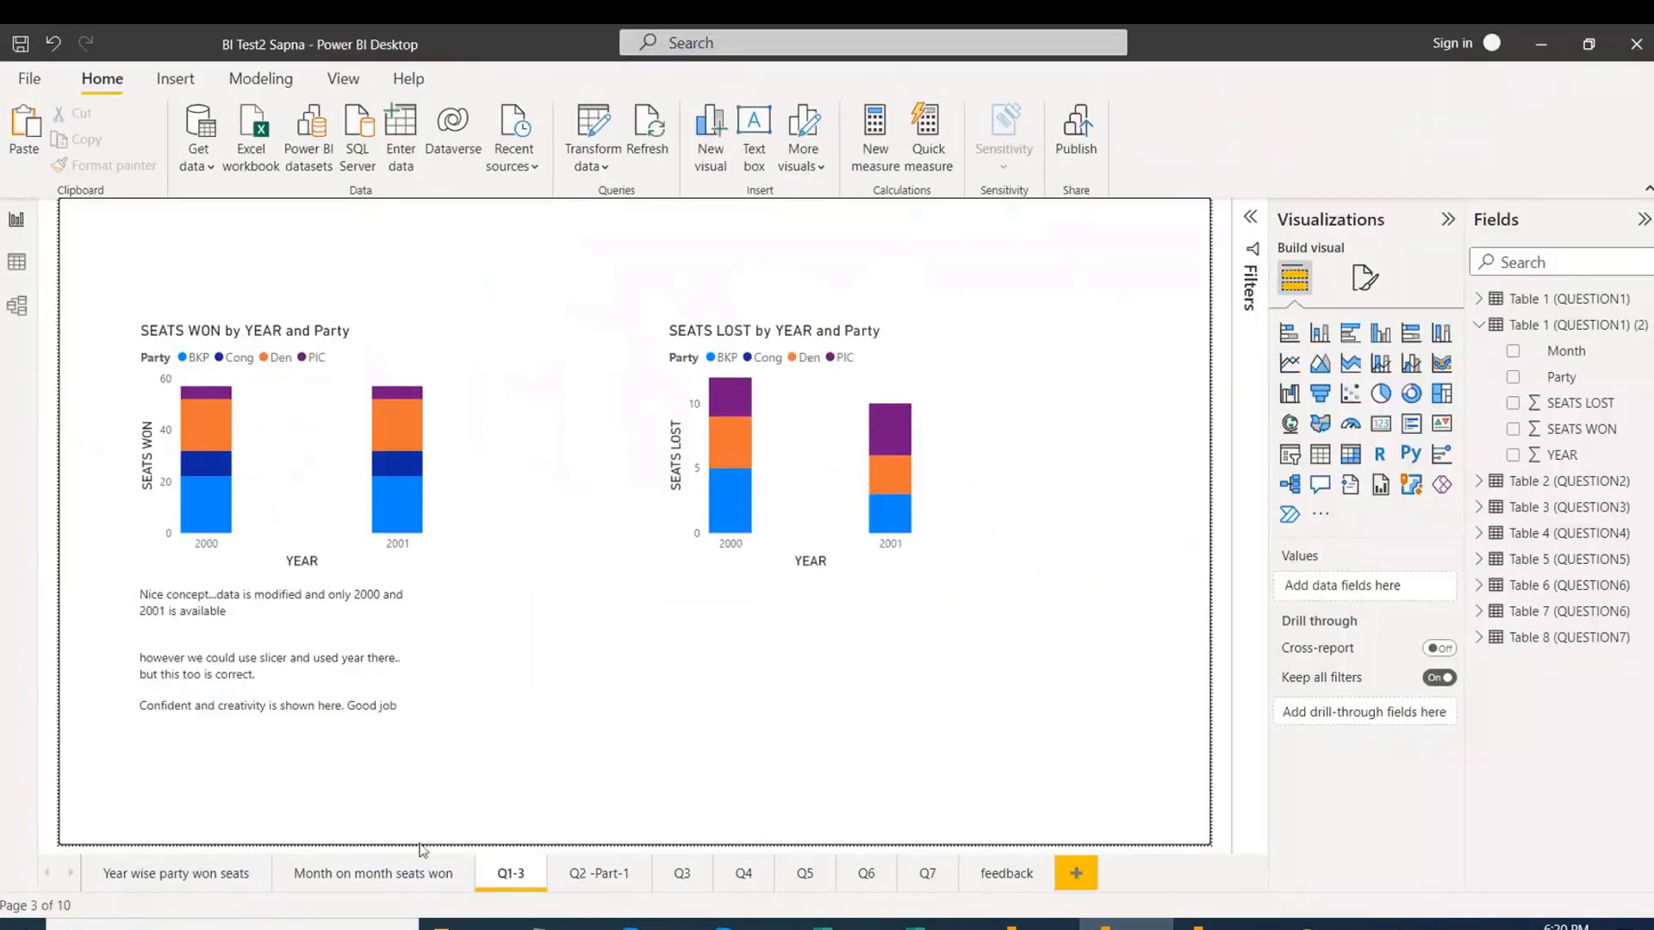
pyautogui.click(595, 878)
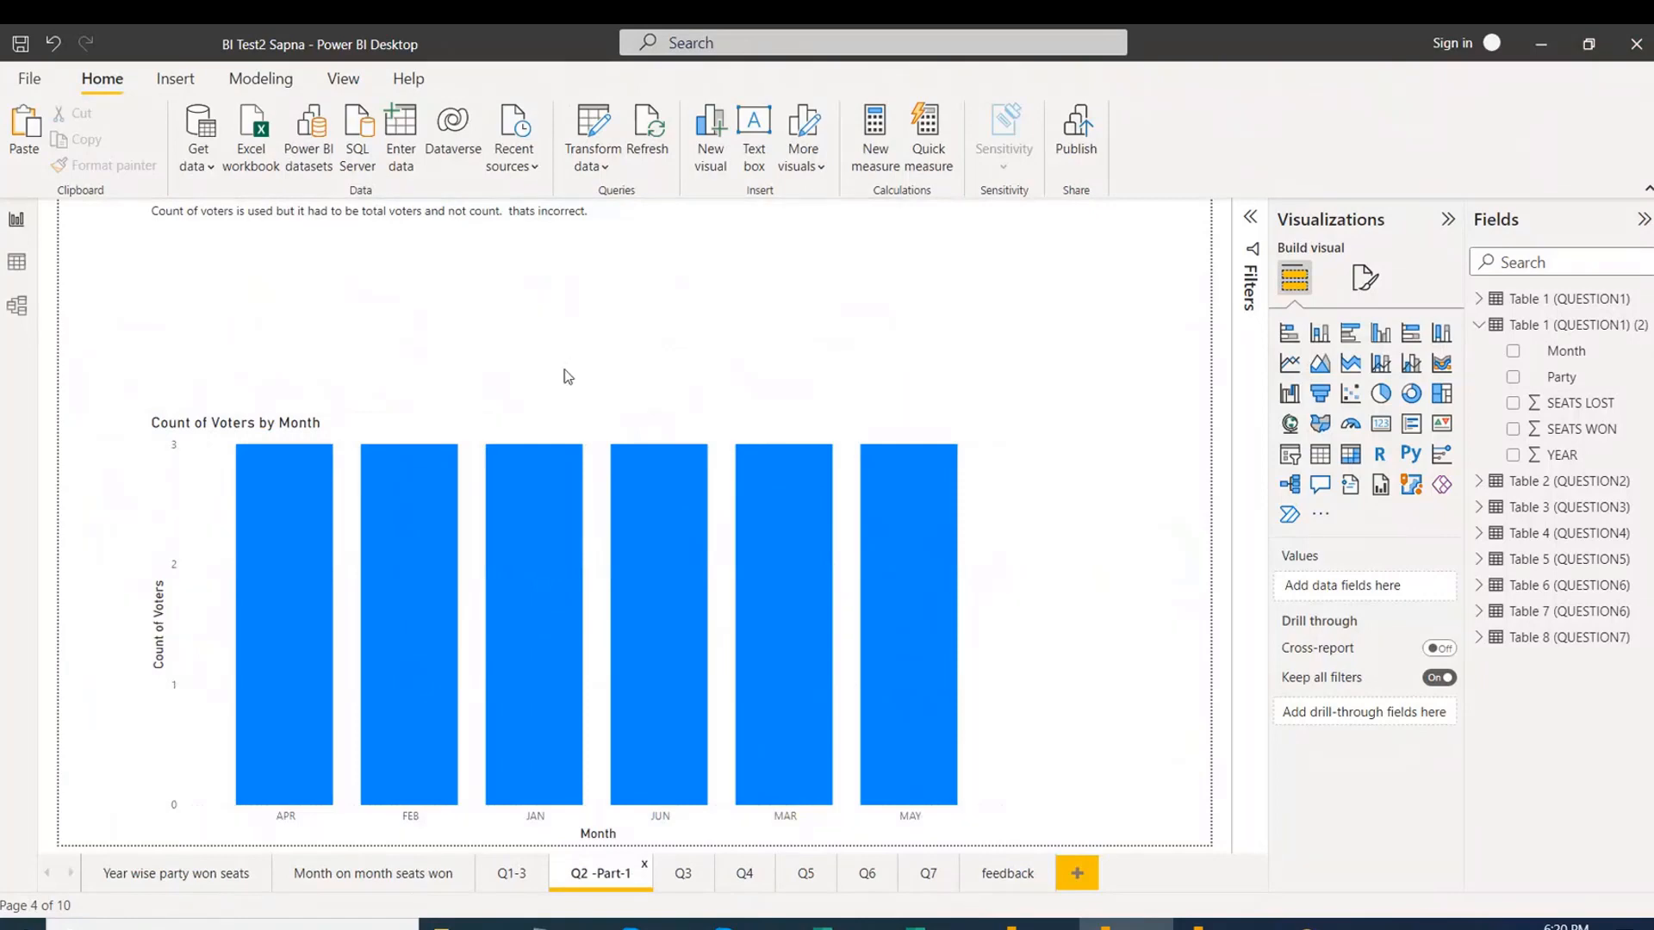
pyautogui.click(635, 430)
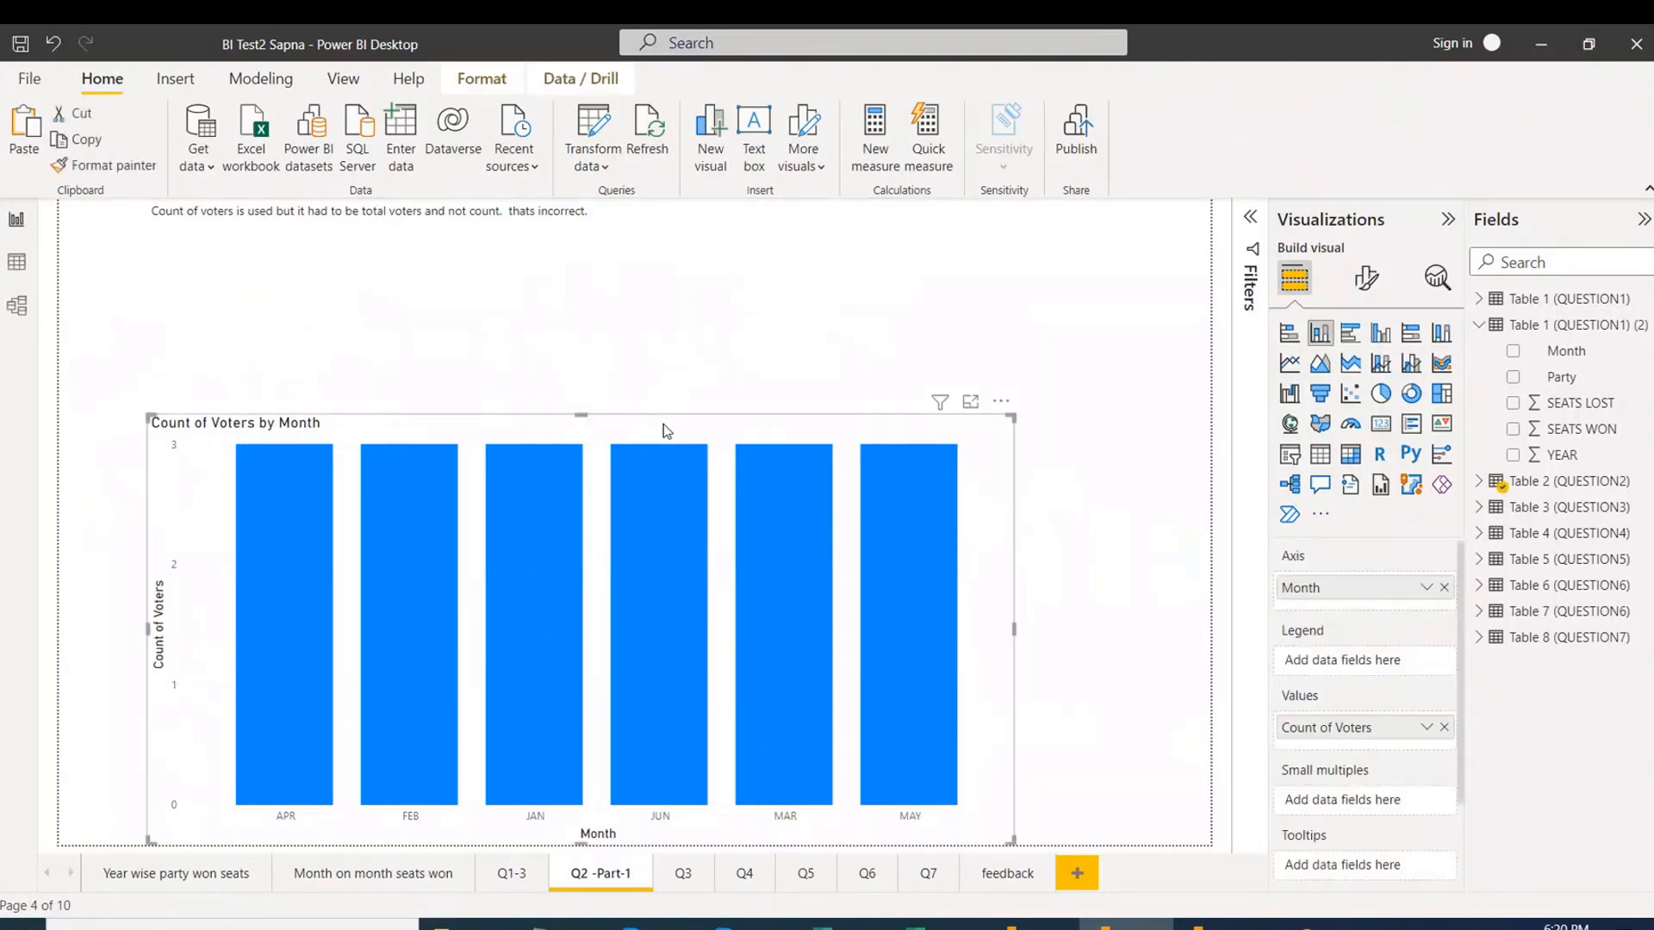
pyautogui.moveTo(663, 424); pyautogui.dragTo(626, 329)
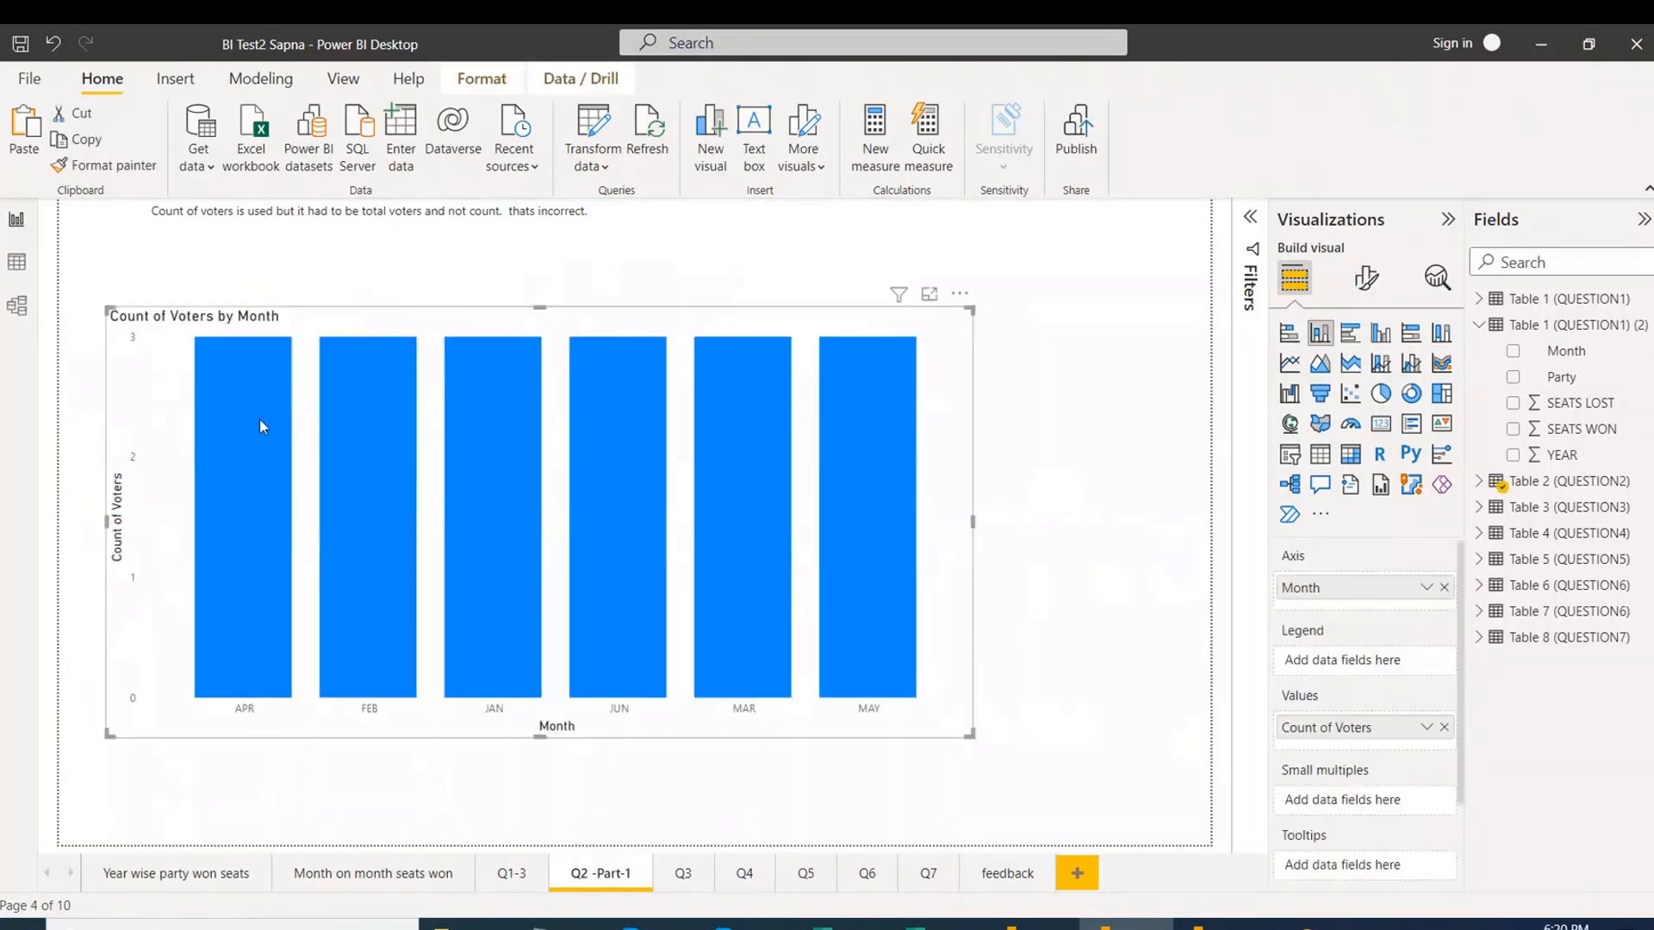
pyautogui.moveTo(379, 474)
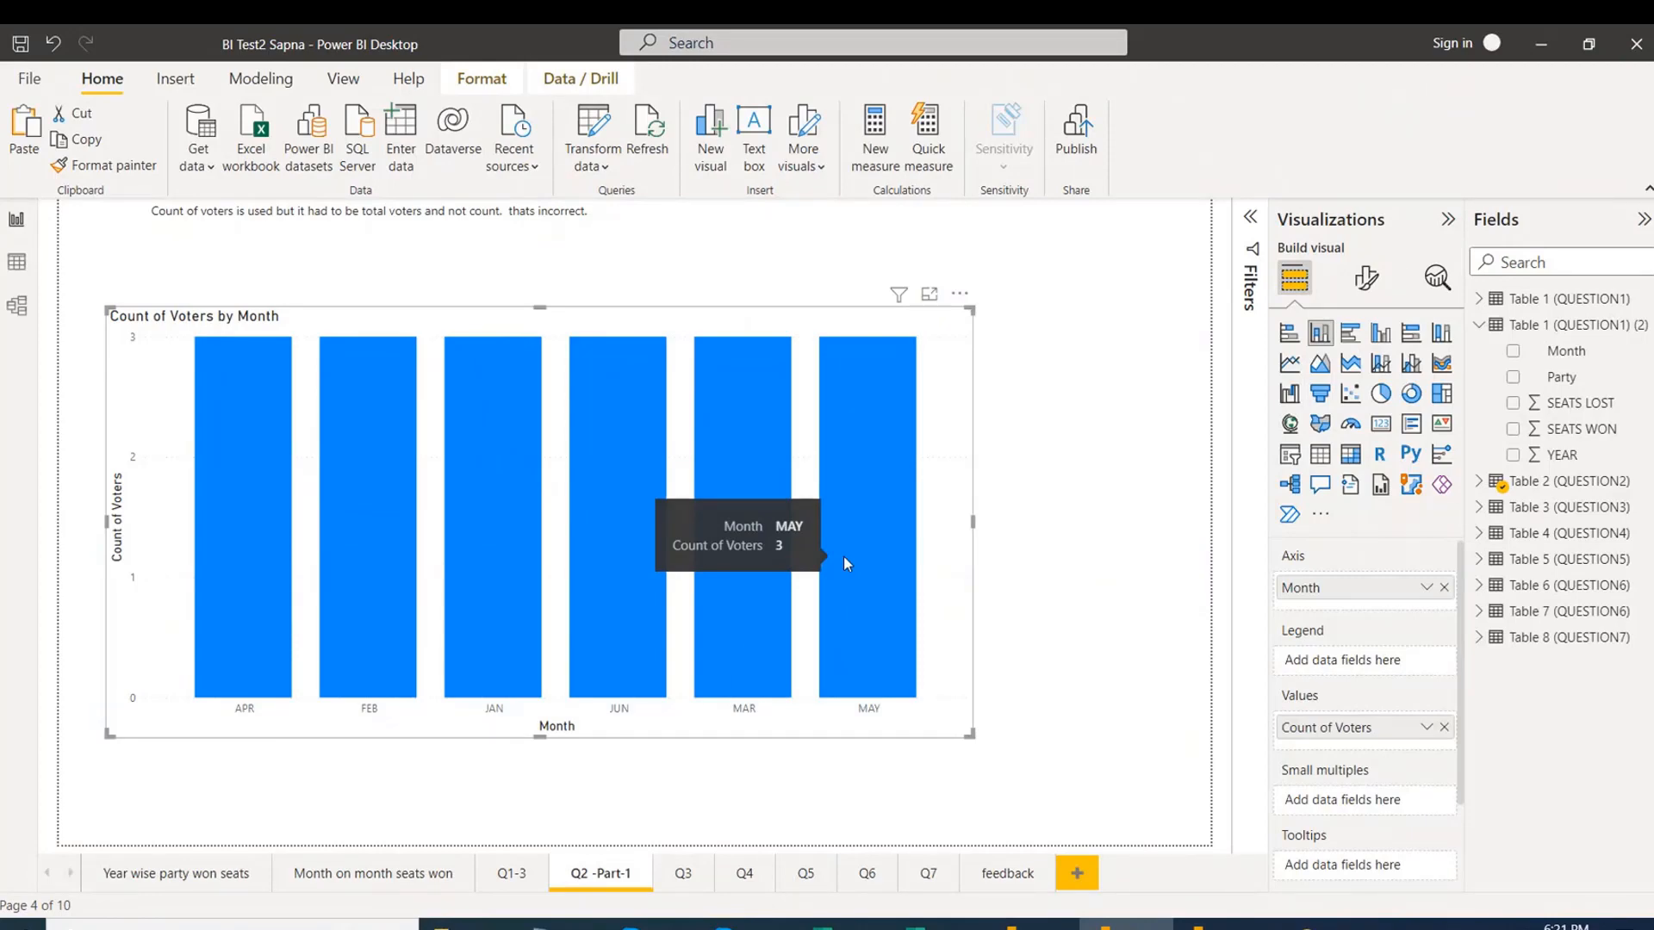
# Examine the Table 2 (QUESTION2) fields and the aggregation options available for the chart's Voters value.
pyautogui.click(1477, 326)
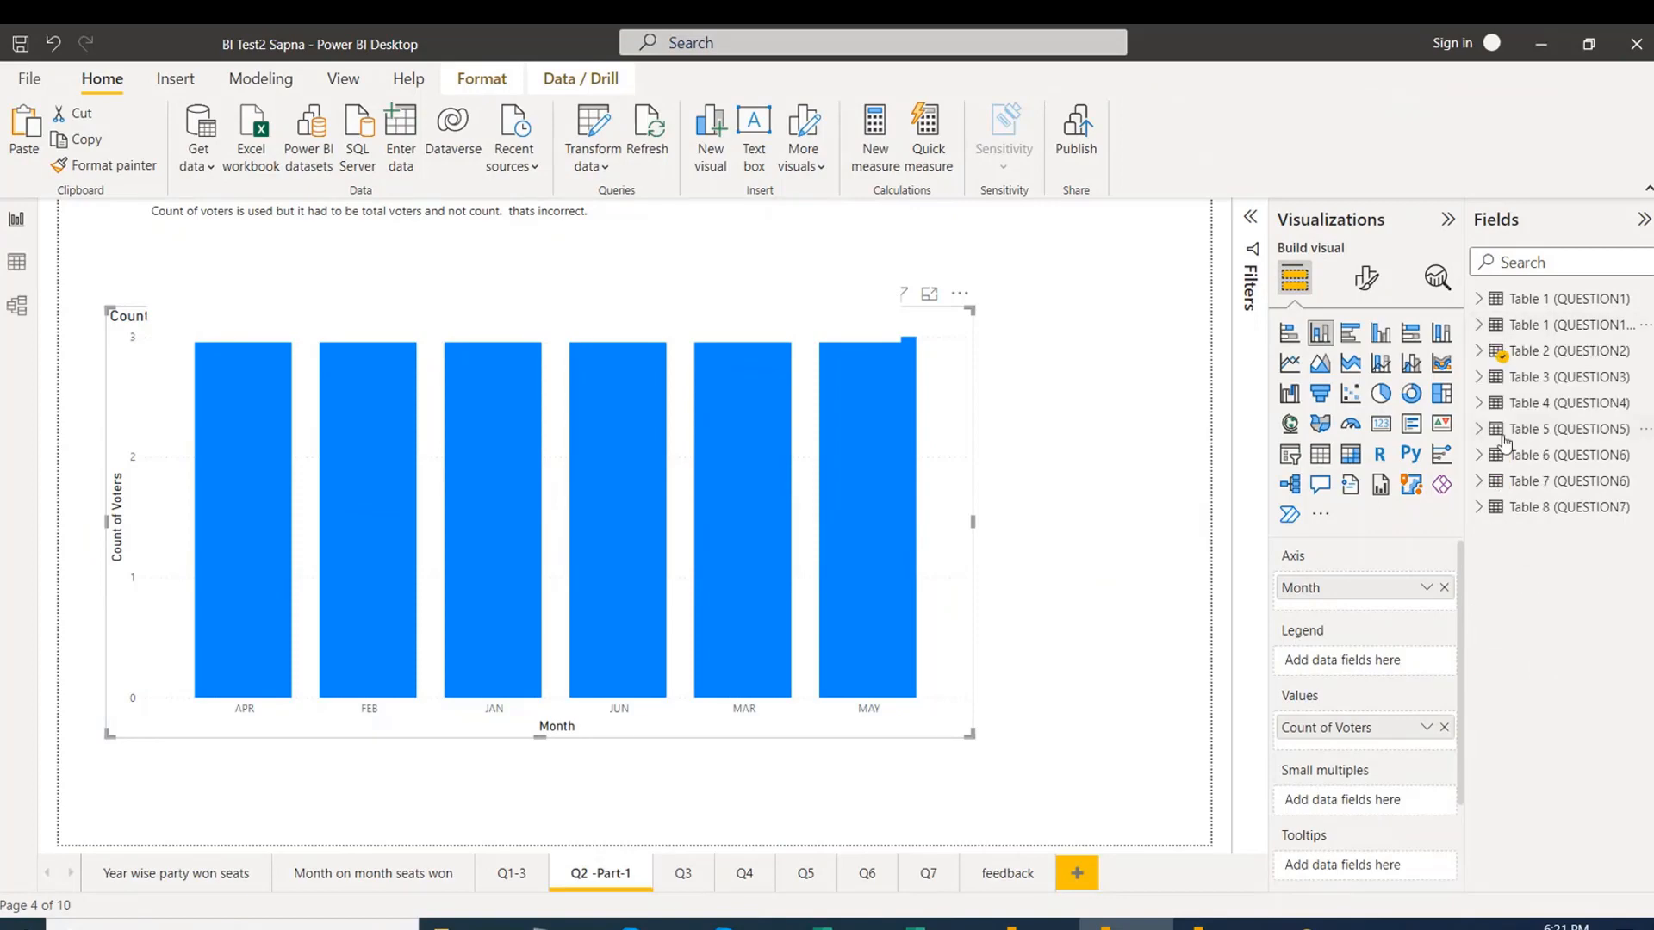
pyautogui.click(1479, 352)
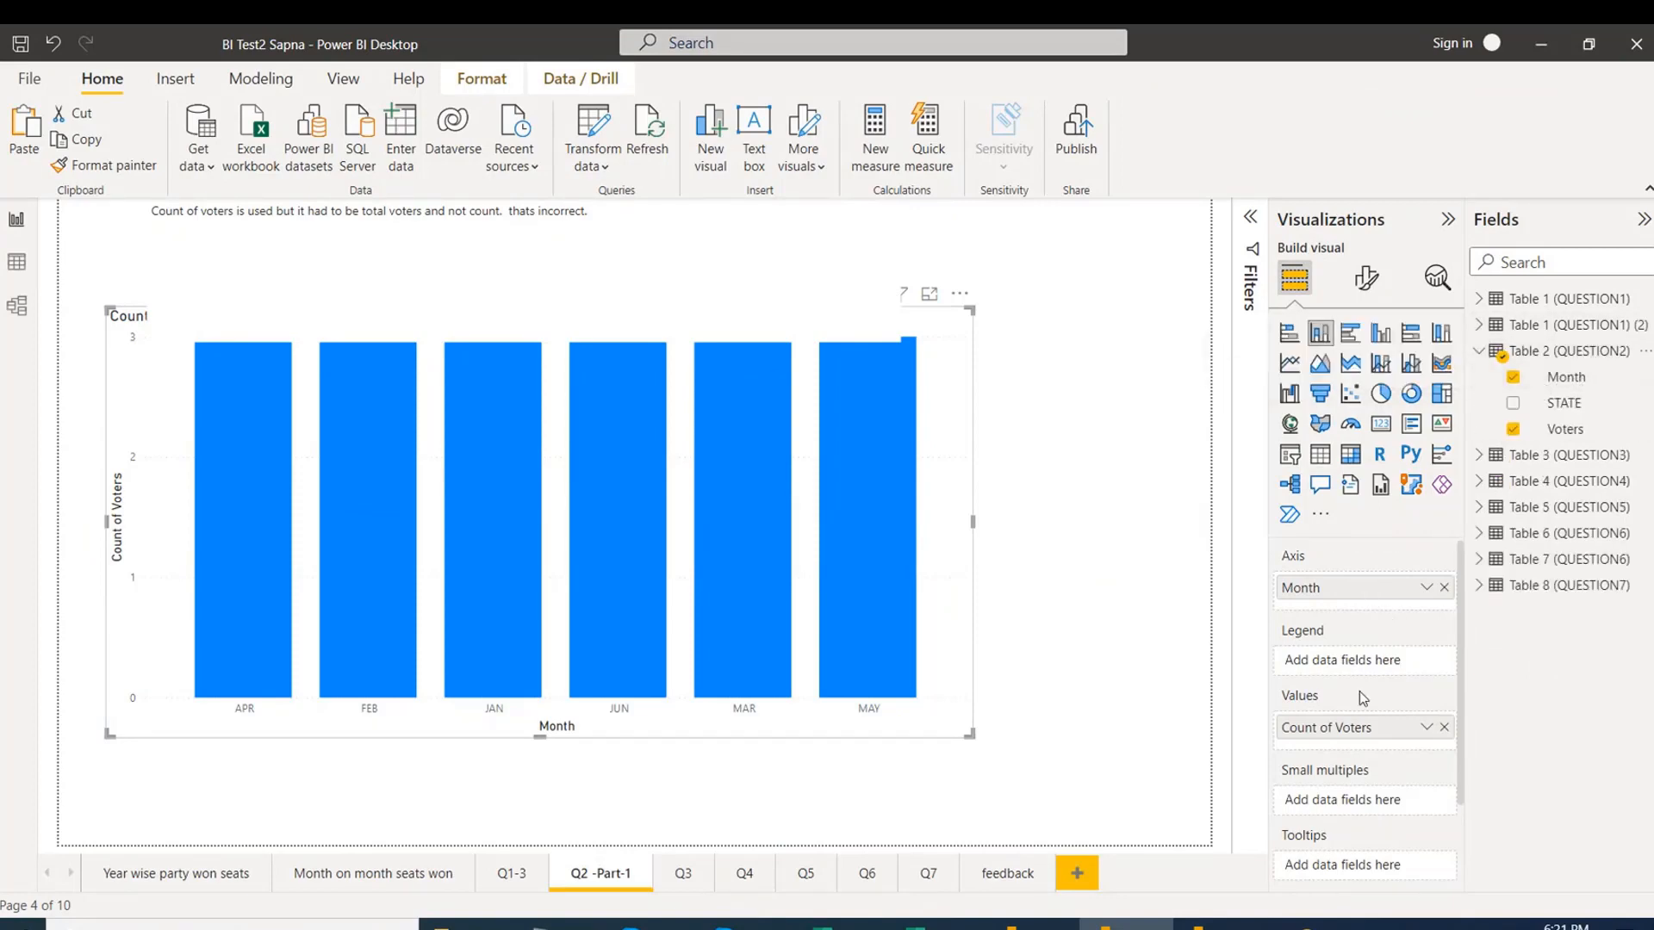
pyautogui.click(1426, 729)
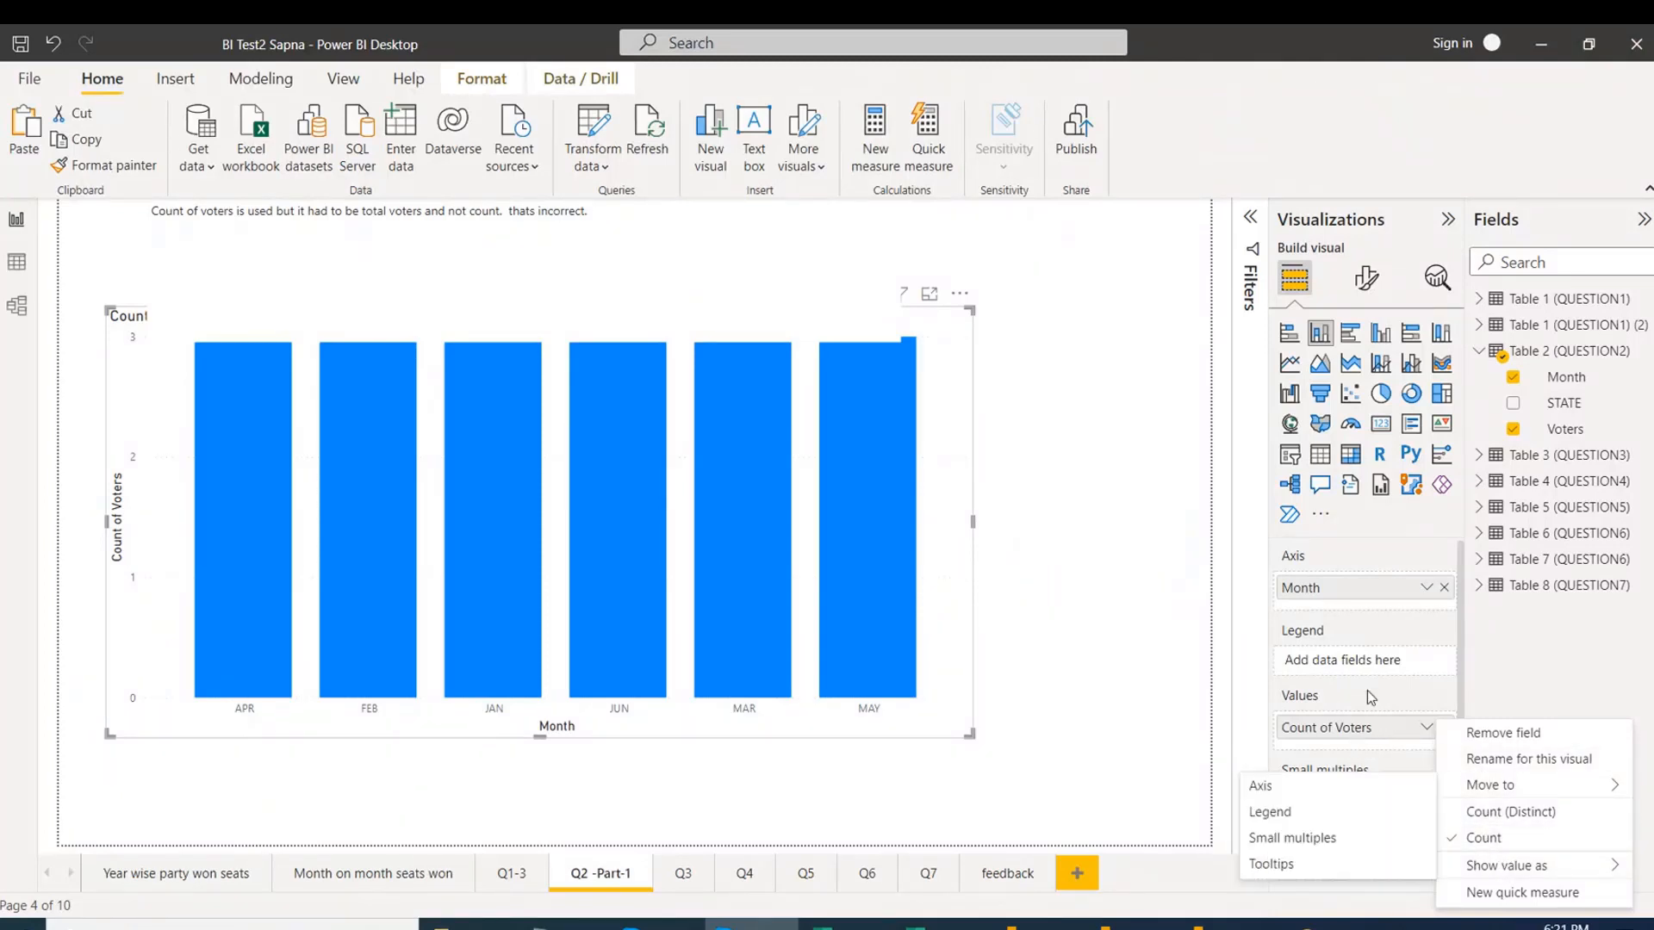
pyautogui.press('Escape')
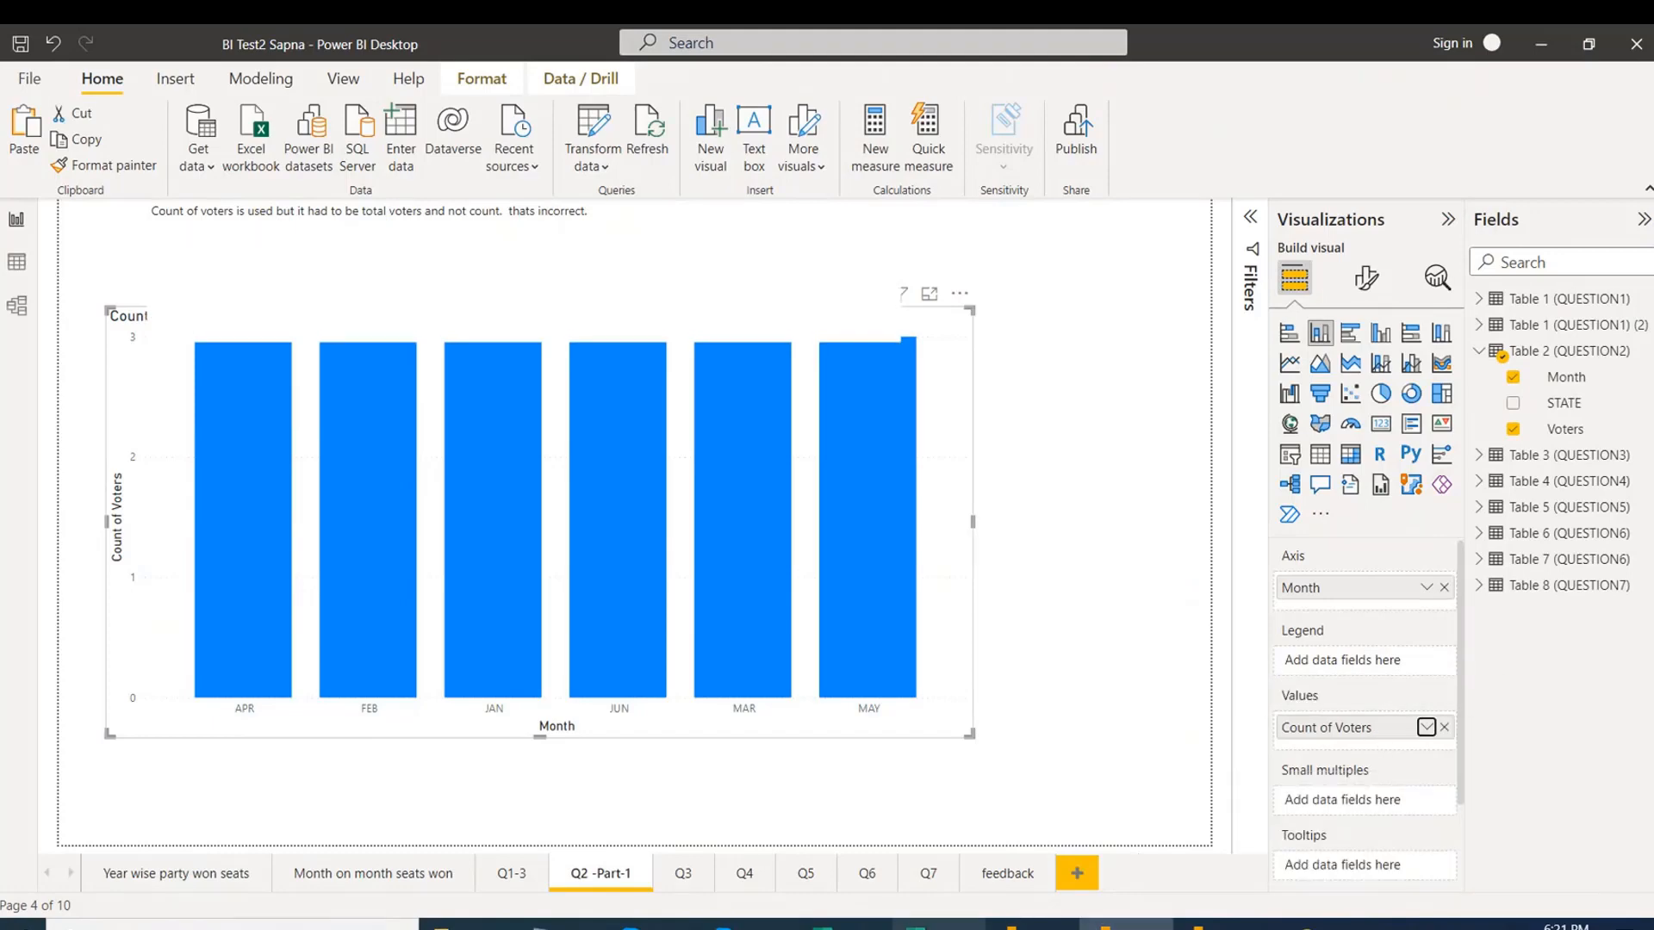
# Return to the QUESTION2 sheet in BI MockTest2.xlsx and select HR's VOTERS values from JAN to JUN.
pyautogui.moveTo(914, 926)
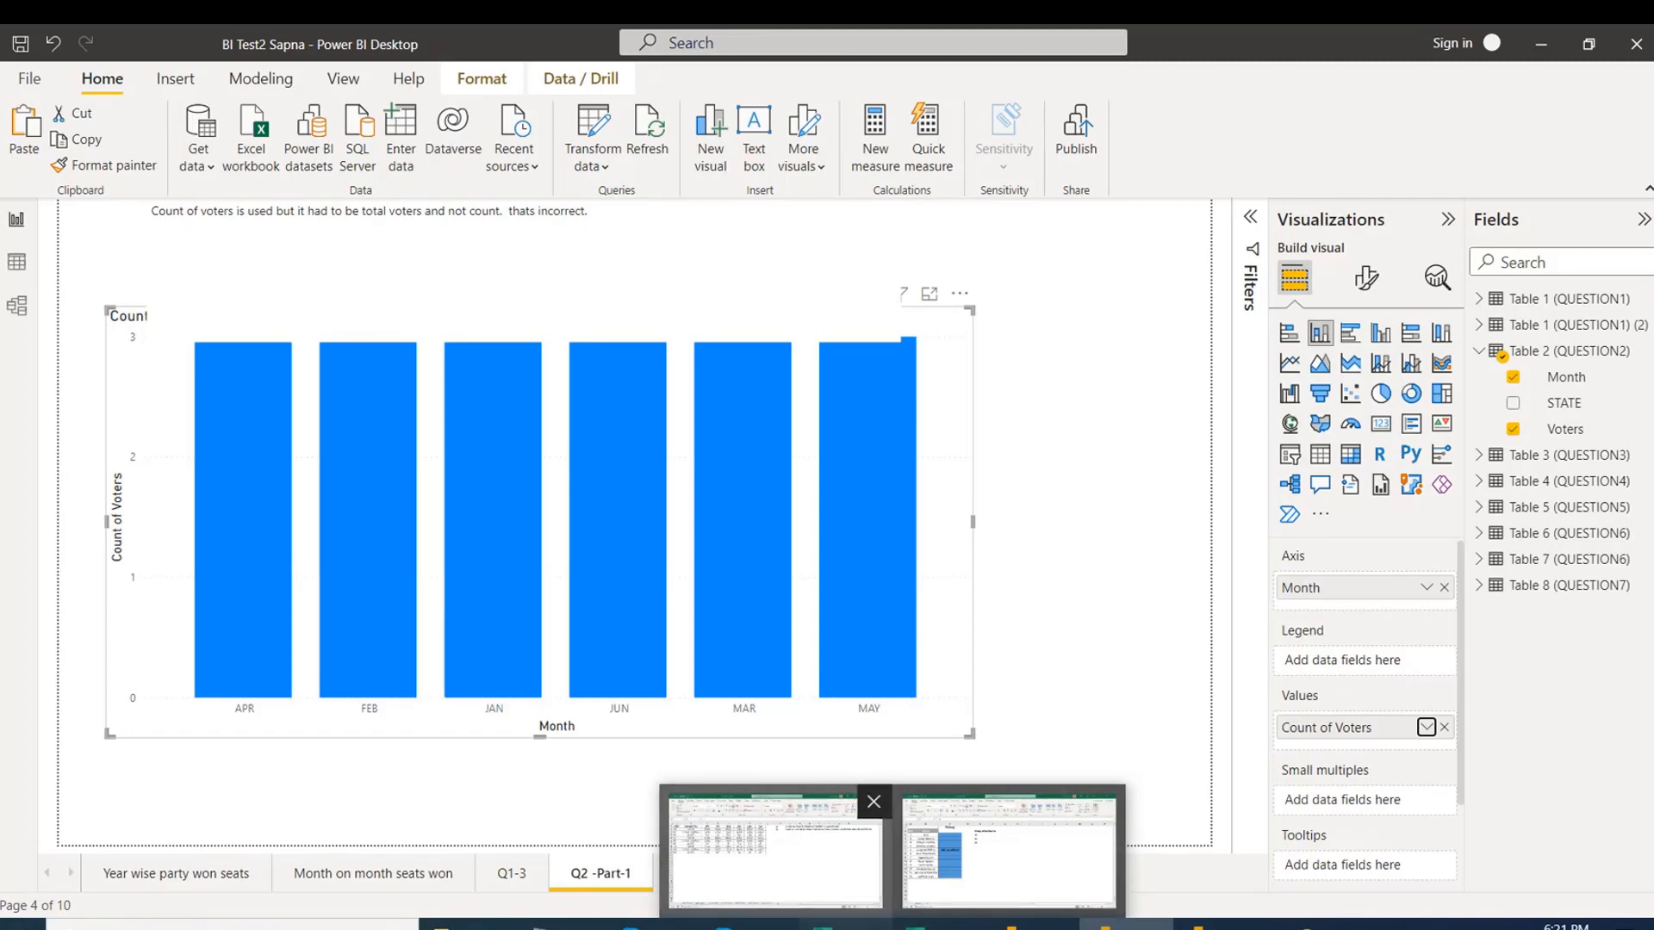
pyautogui.click(775, 853)
pyautogui.click(308, 301)
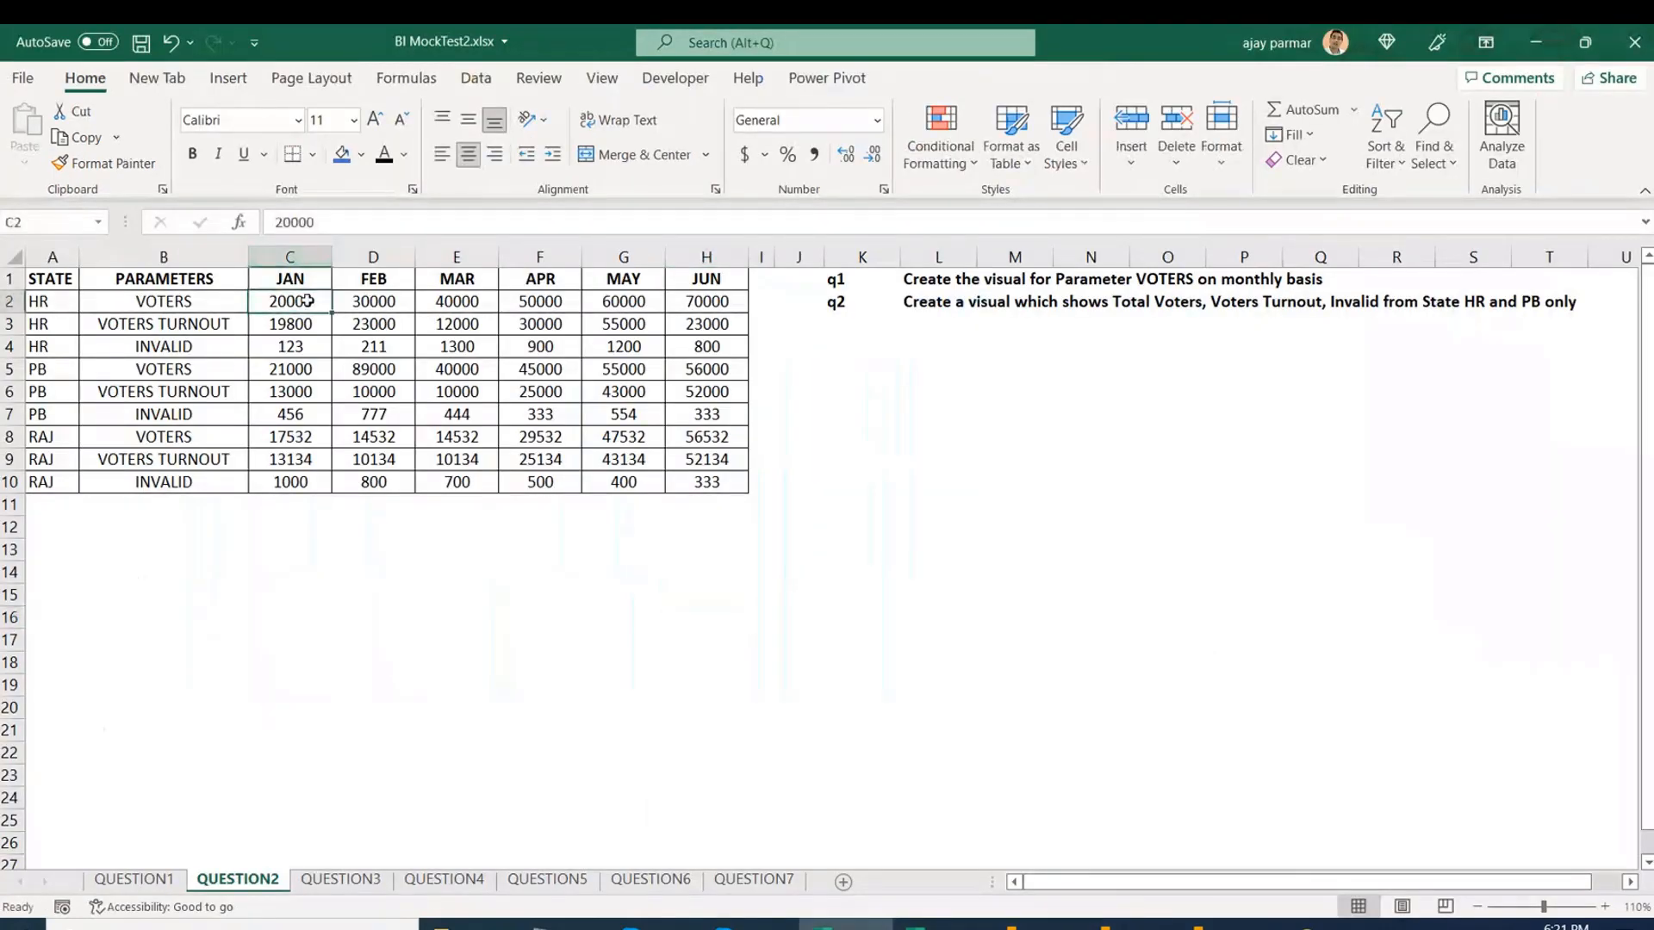
pyautogui.hotkey('shift', 'Right')
pyautogui.hotkey('shift', 'Right')
pyautogui.hotkey('shift', 'Right')
pyautogui.hotkey('shift', 'Right')
pyautogui.hotkey('shift', 'Right')
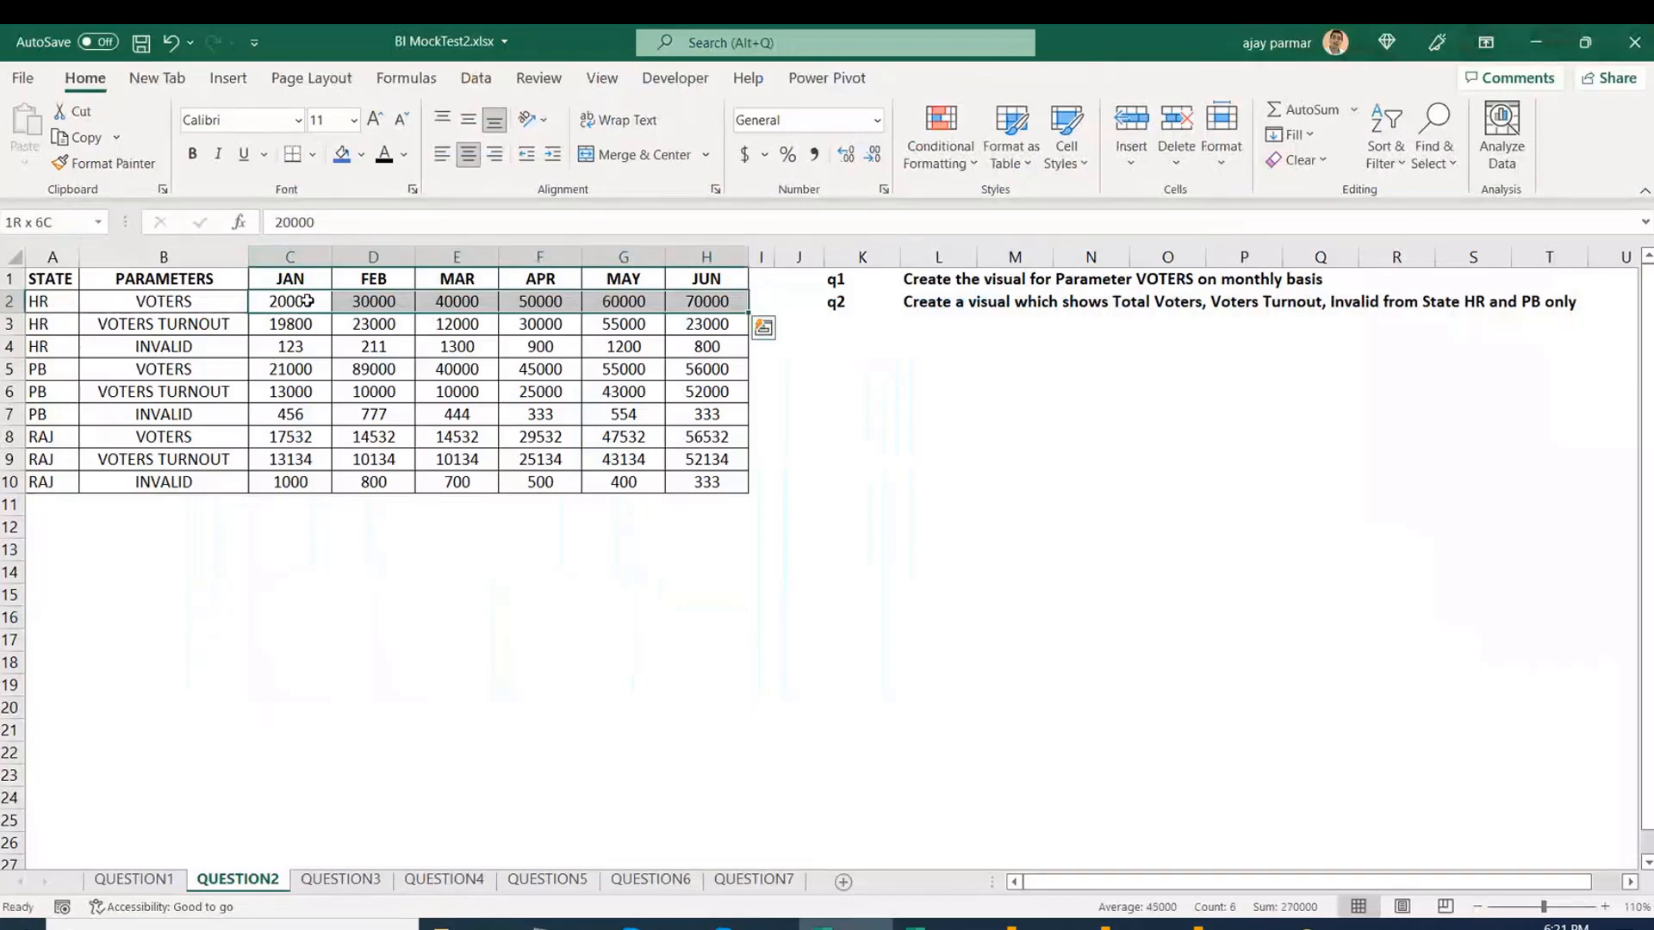
# Select PB's VOTERS values from JAN to JUN.
pyautogui.click(289, 365)
pyautogui.hotkey('shift', 'Right')
pyautogui.hotkey('shift', 'Right')
pyautogui.hotkey('shift', 'Right')
pyautogui.hotkey('shift', 'Right')
pyautogui.hotkey('shift', 'Right')
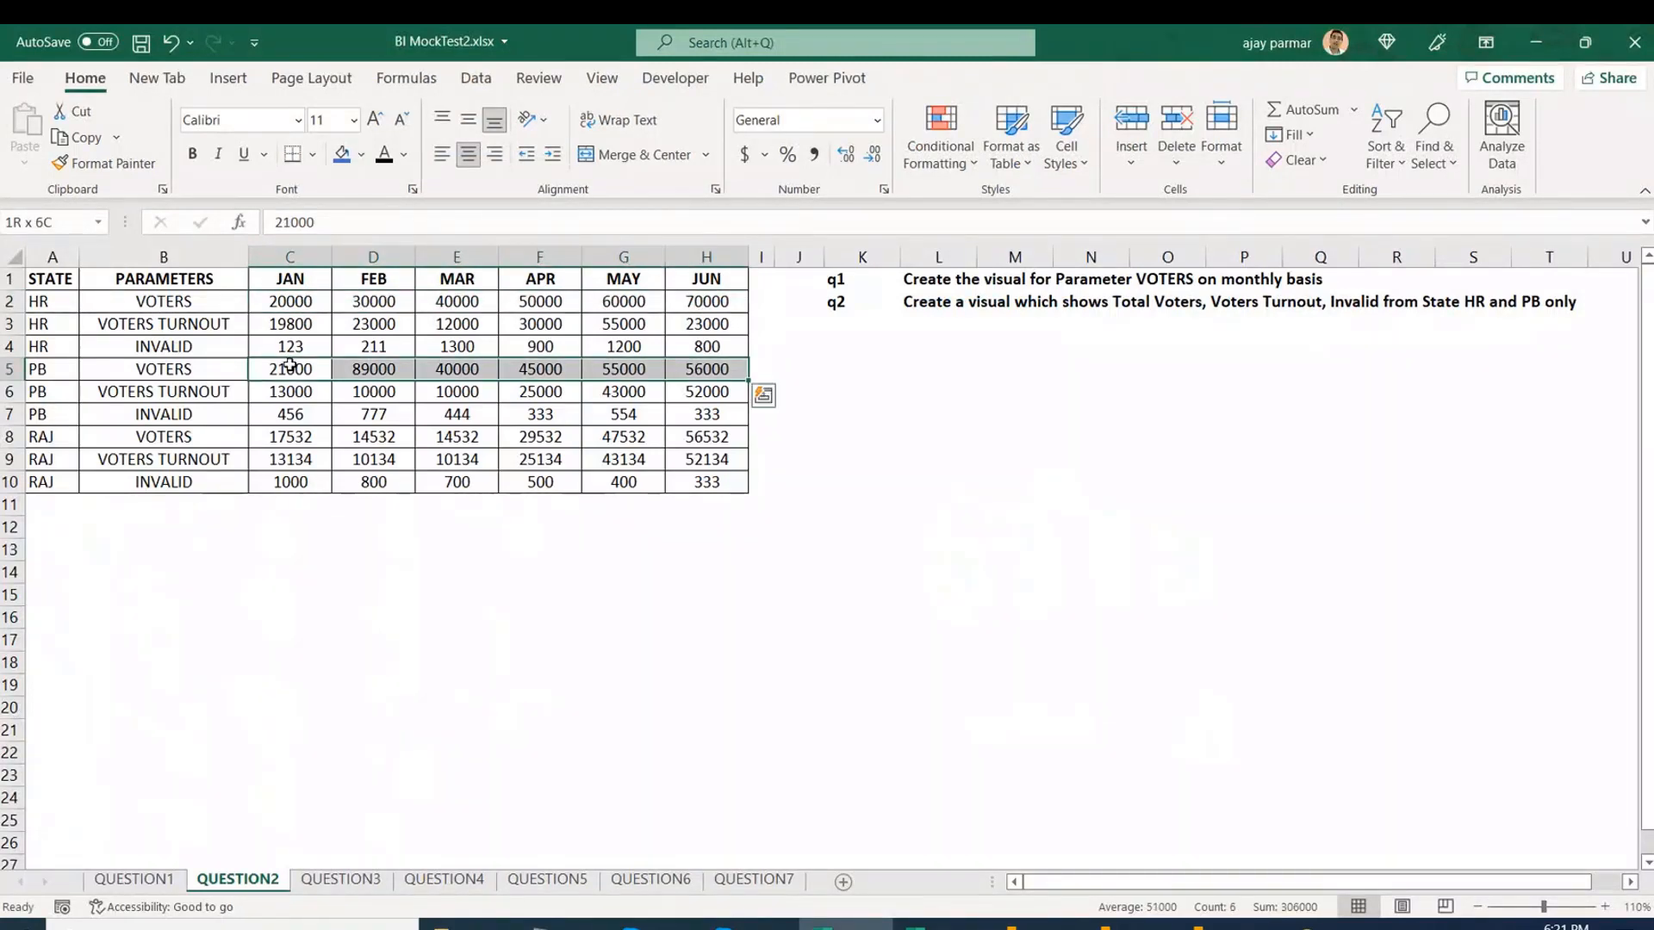
# Select RAJ's VOTERS values from JAN to JUN, and clear the selection when done.
pyautogui.click(297, 434)
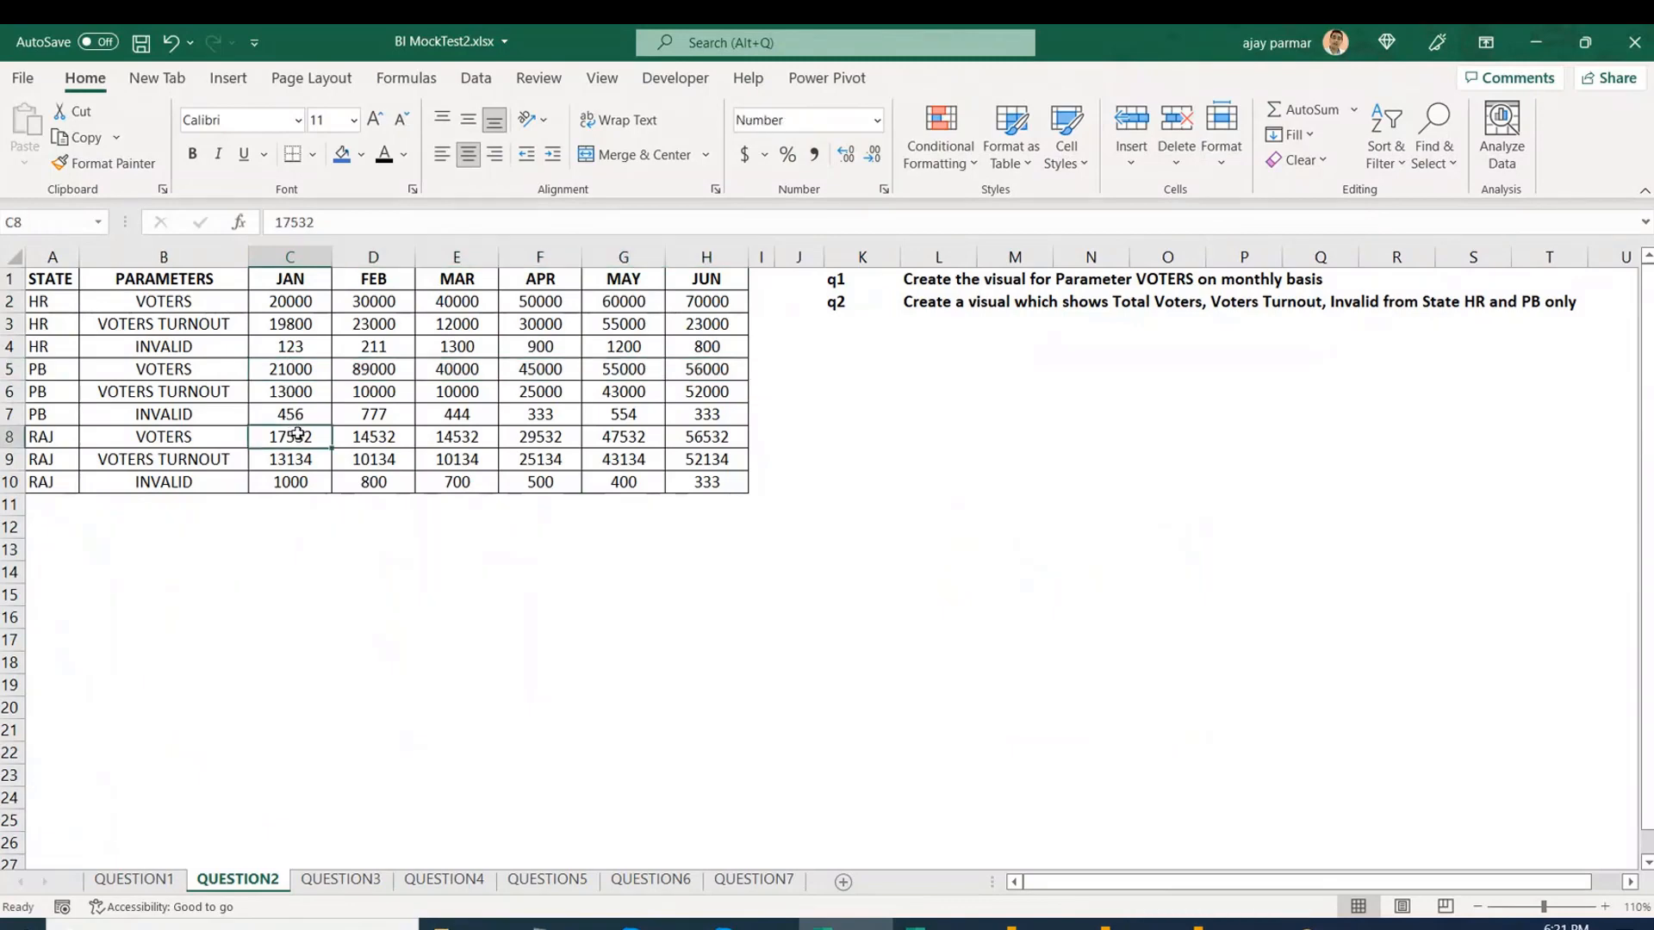
pyautogui.hotkey('shift', 'Right')
pyautogui.hotkey('shift', 'Right')
pyautogui.hotkey('shift', 'Right')
pyautogui.hotkey('shift', 'Right')
pyautogui.hotkey('shift', 'Right')
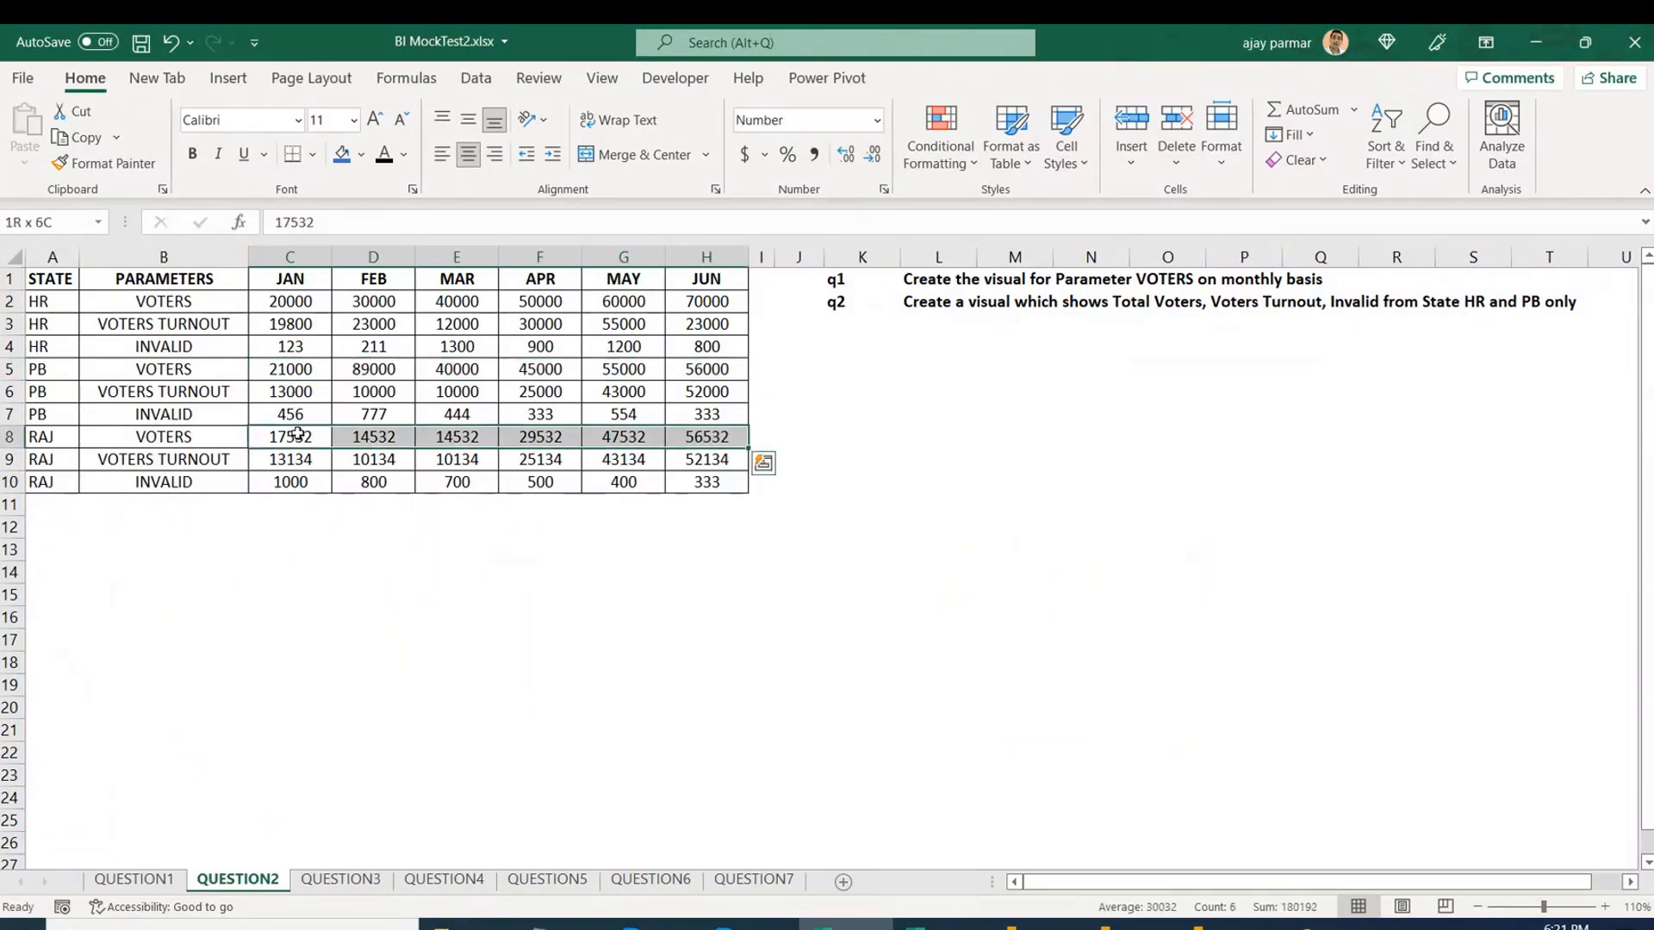
pyautogui.click(1029, 388)
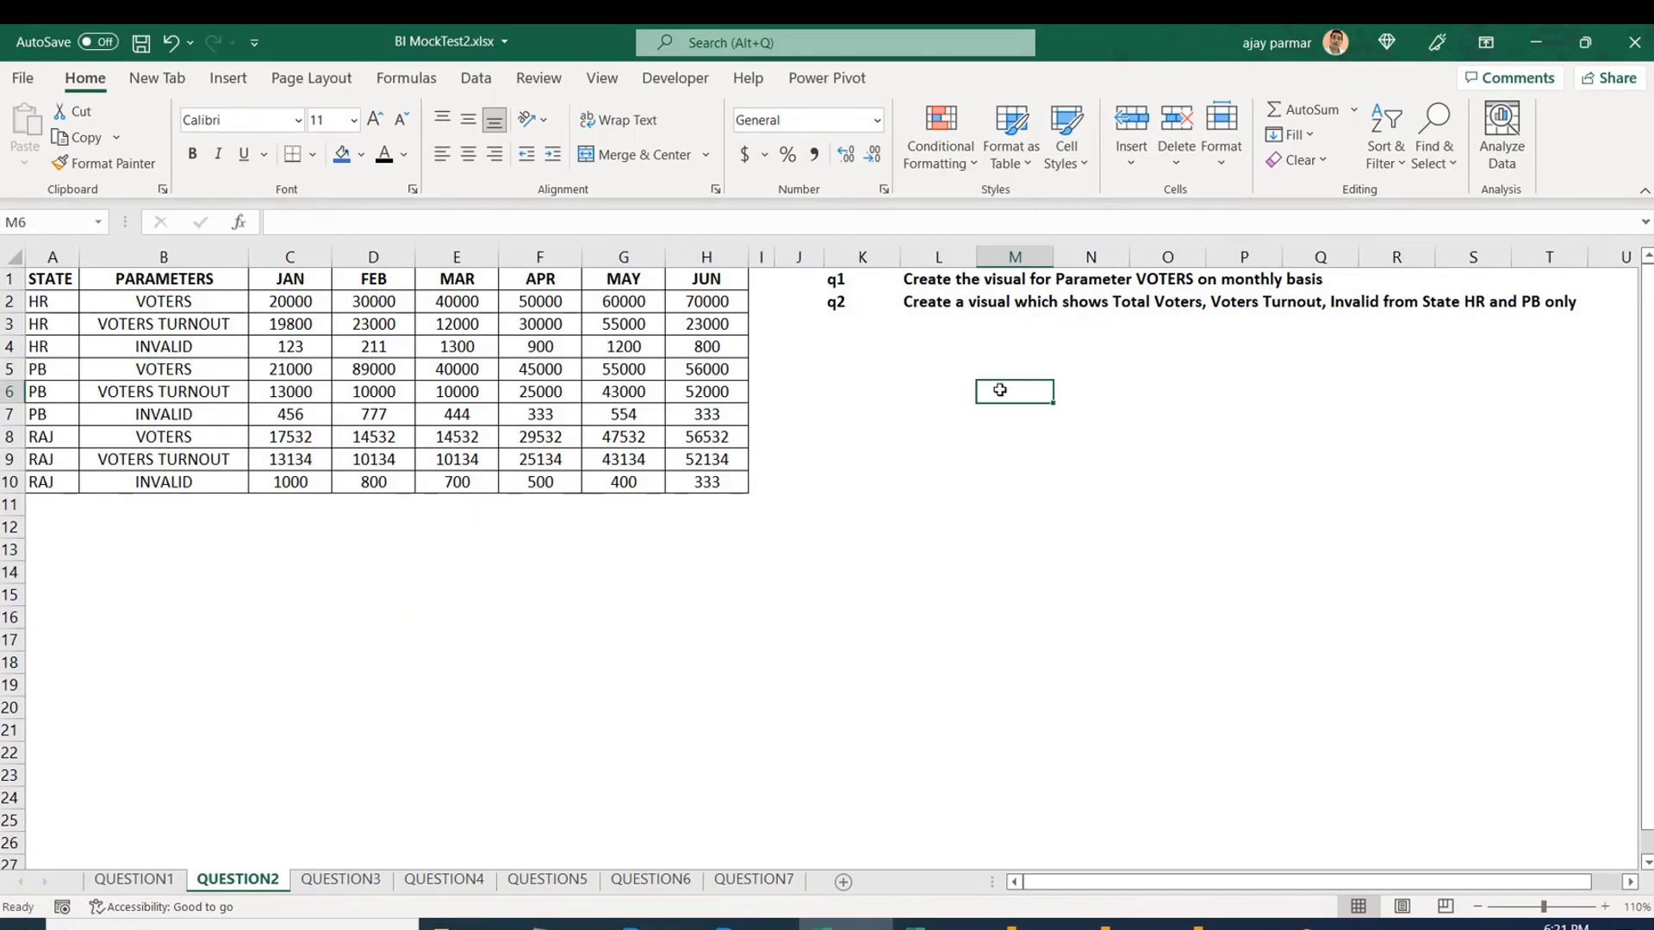
# Go through the JAN figures for HR, PB and RAJ to examine which state values belong in the month's VOTERS total.
pyautogui.click(293, 302)
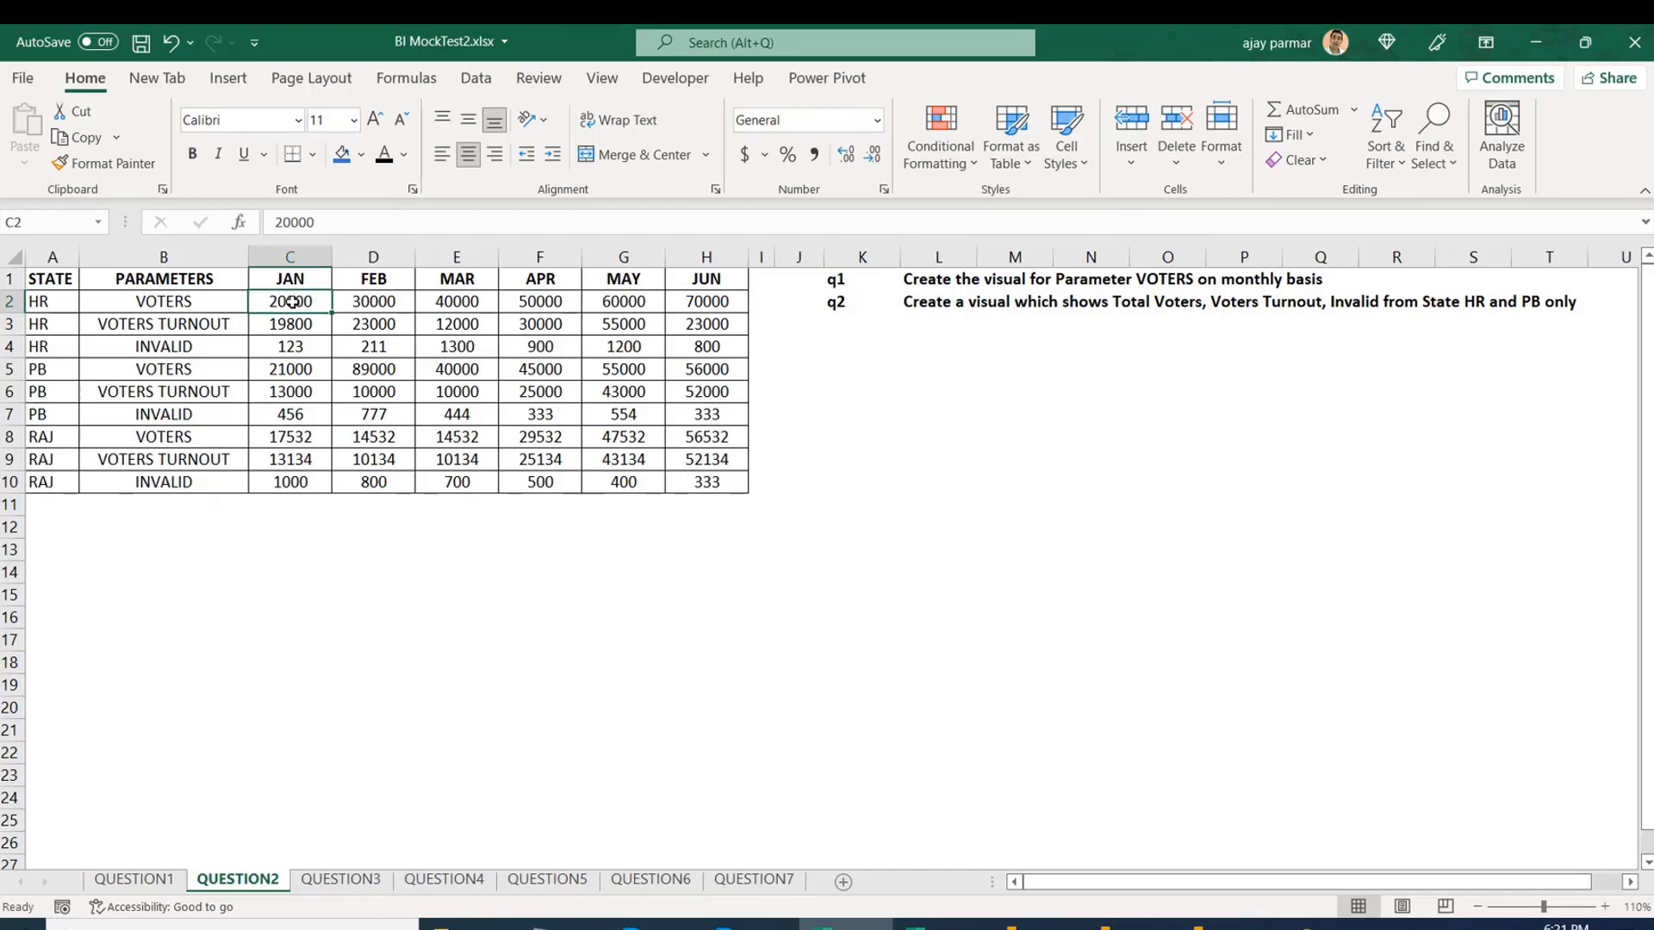
pyautogui.click(197, 300)
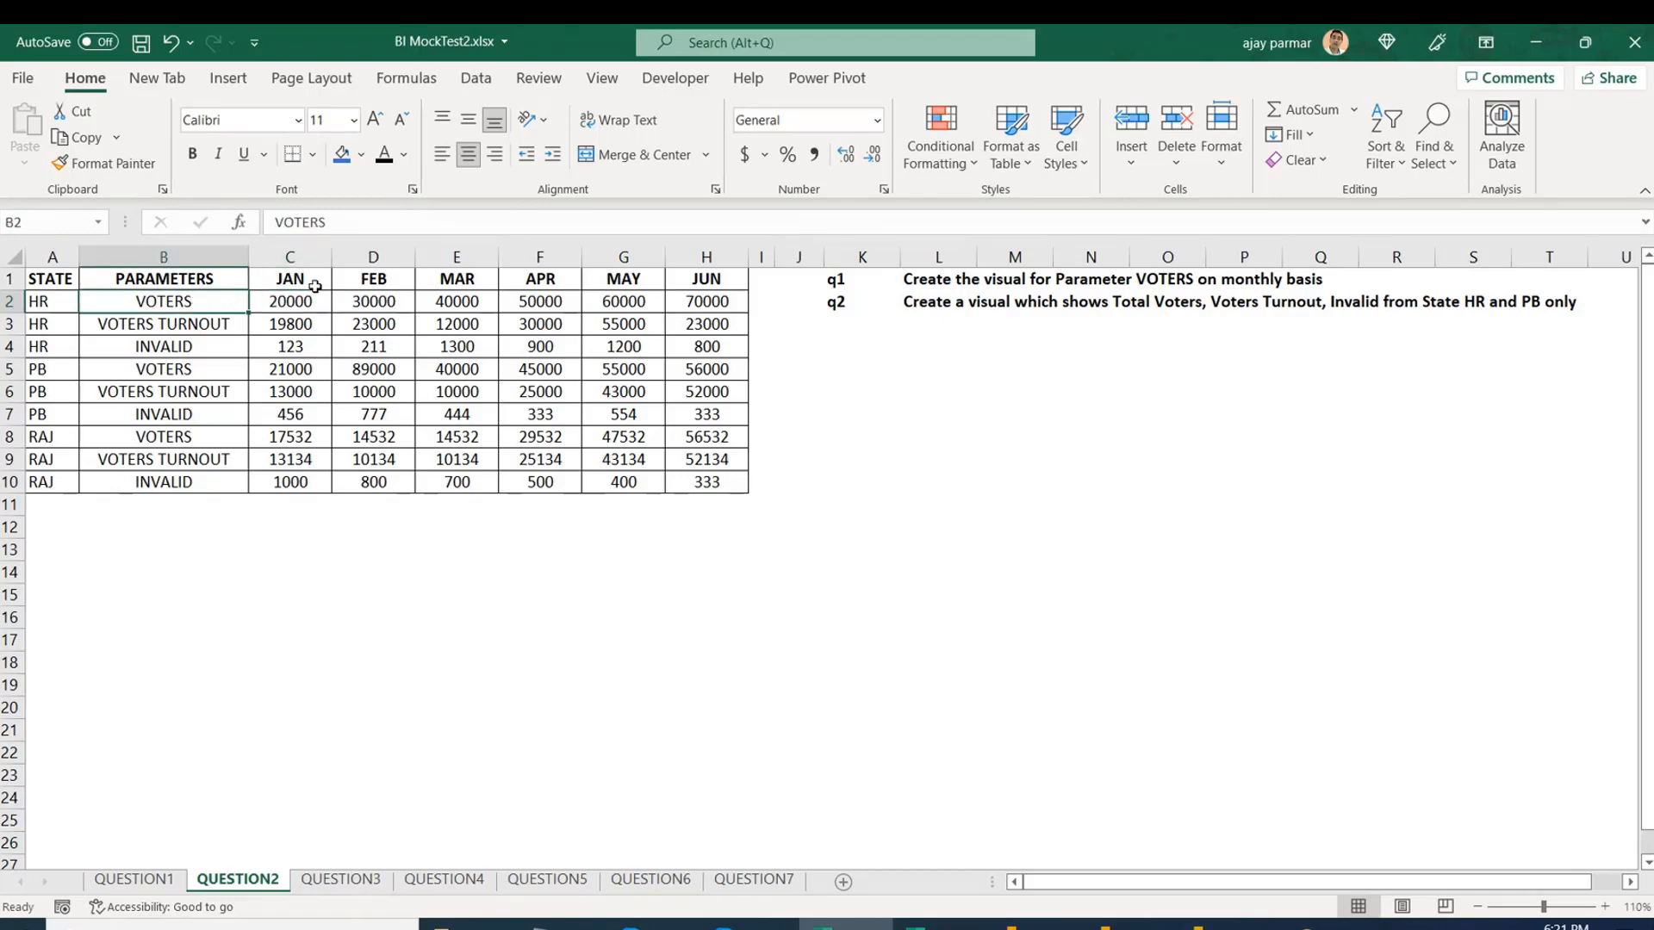
pyautogui.click(53, 309)
pyautogui.click(210, 299)
pyautogui.click(323, 299)
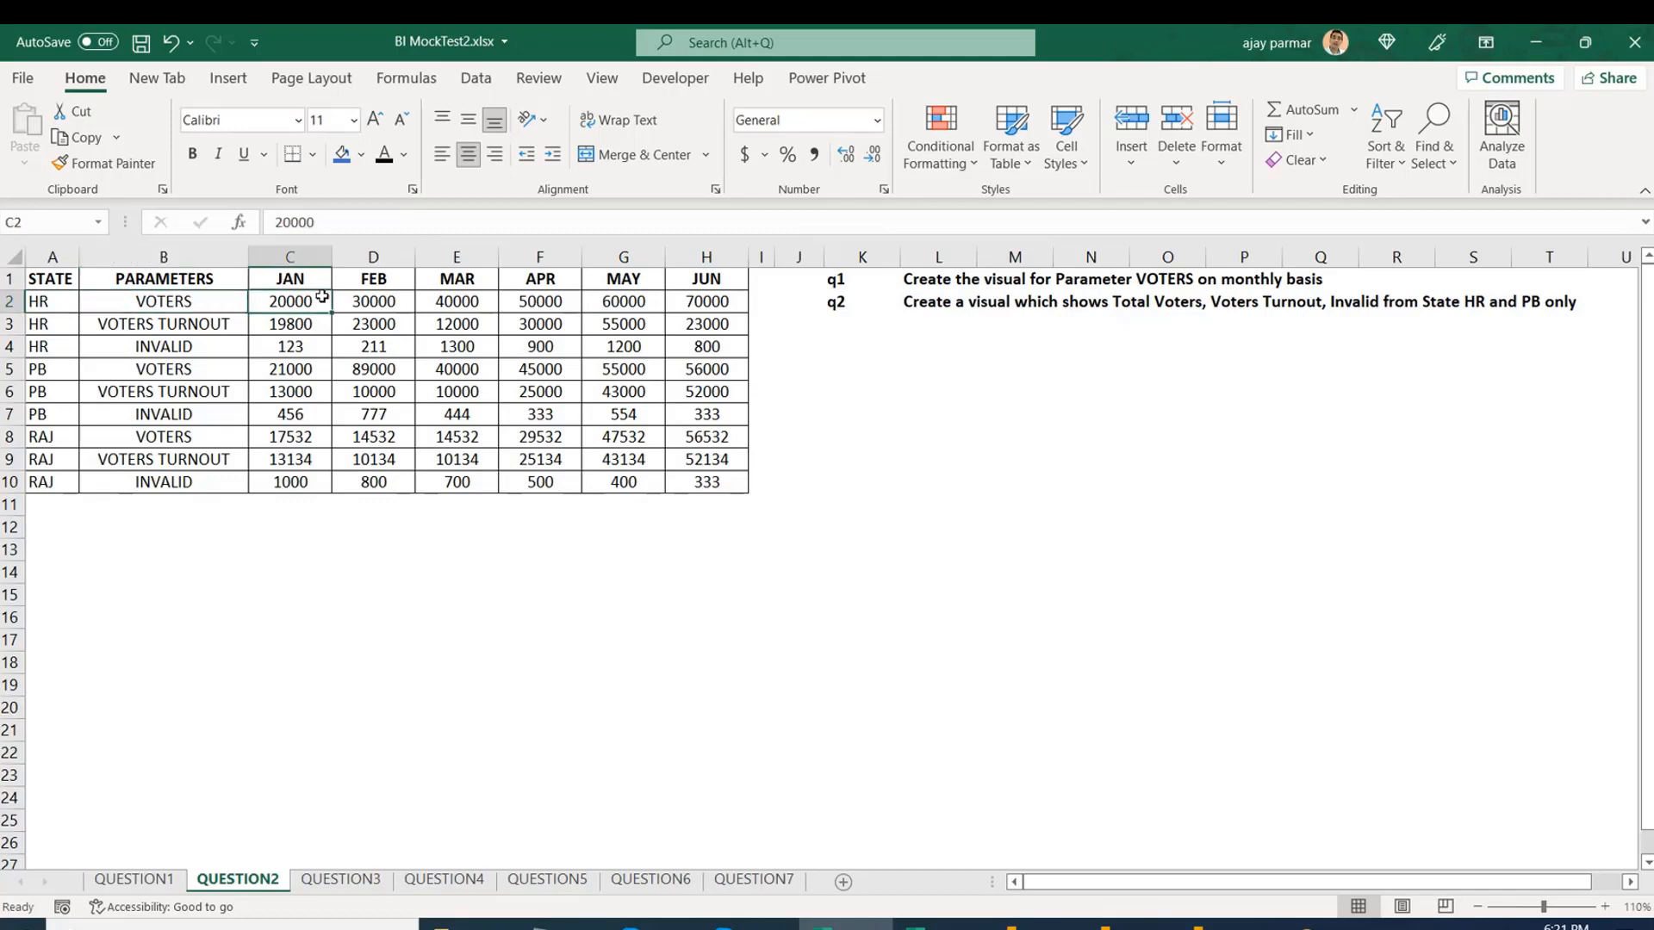
pyautogui.keyDown('ctrl'); pyautogui.click(317, 390); pyautogui.keyUp('ctrl')
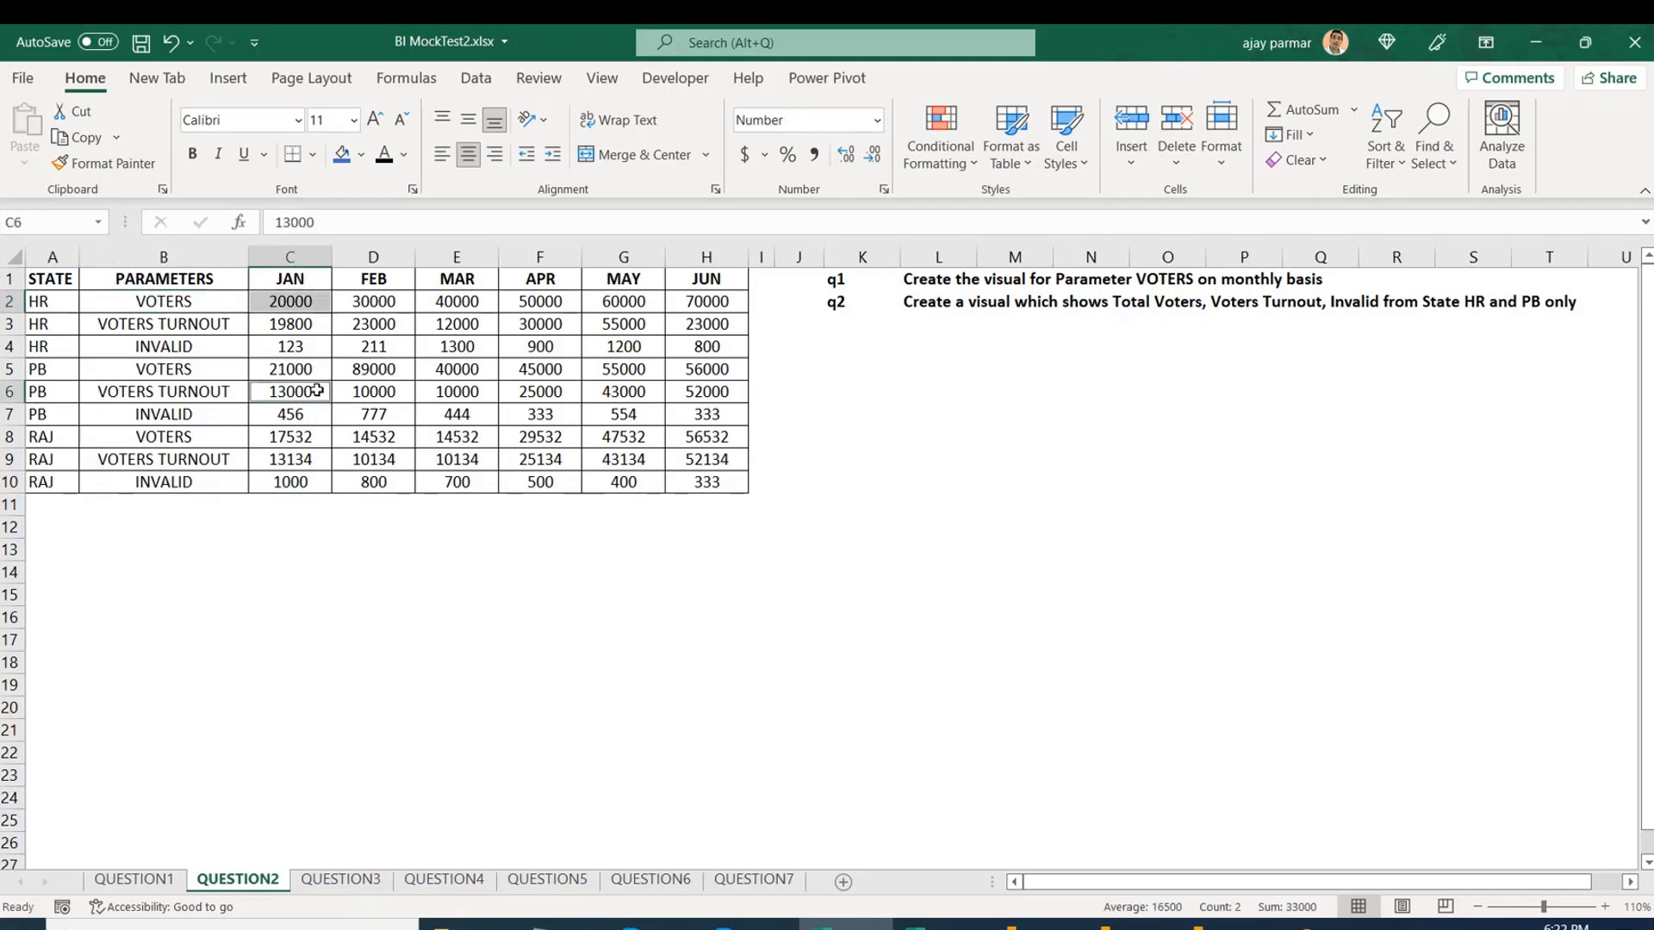
pyautogui.click(300, 431)
pyautogui.click(316, 499)
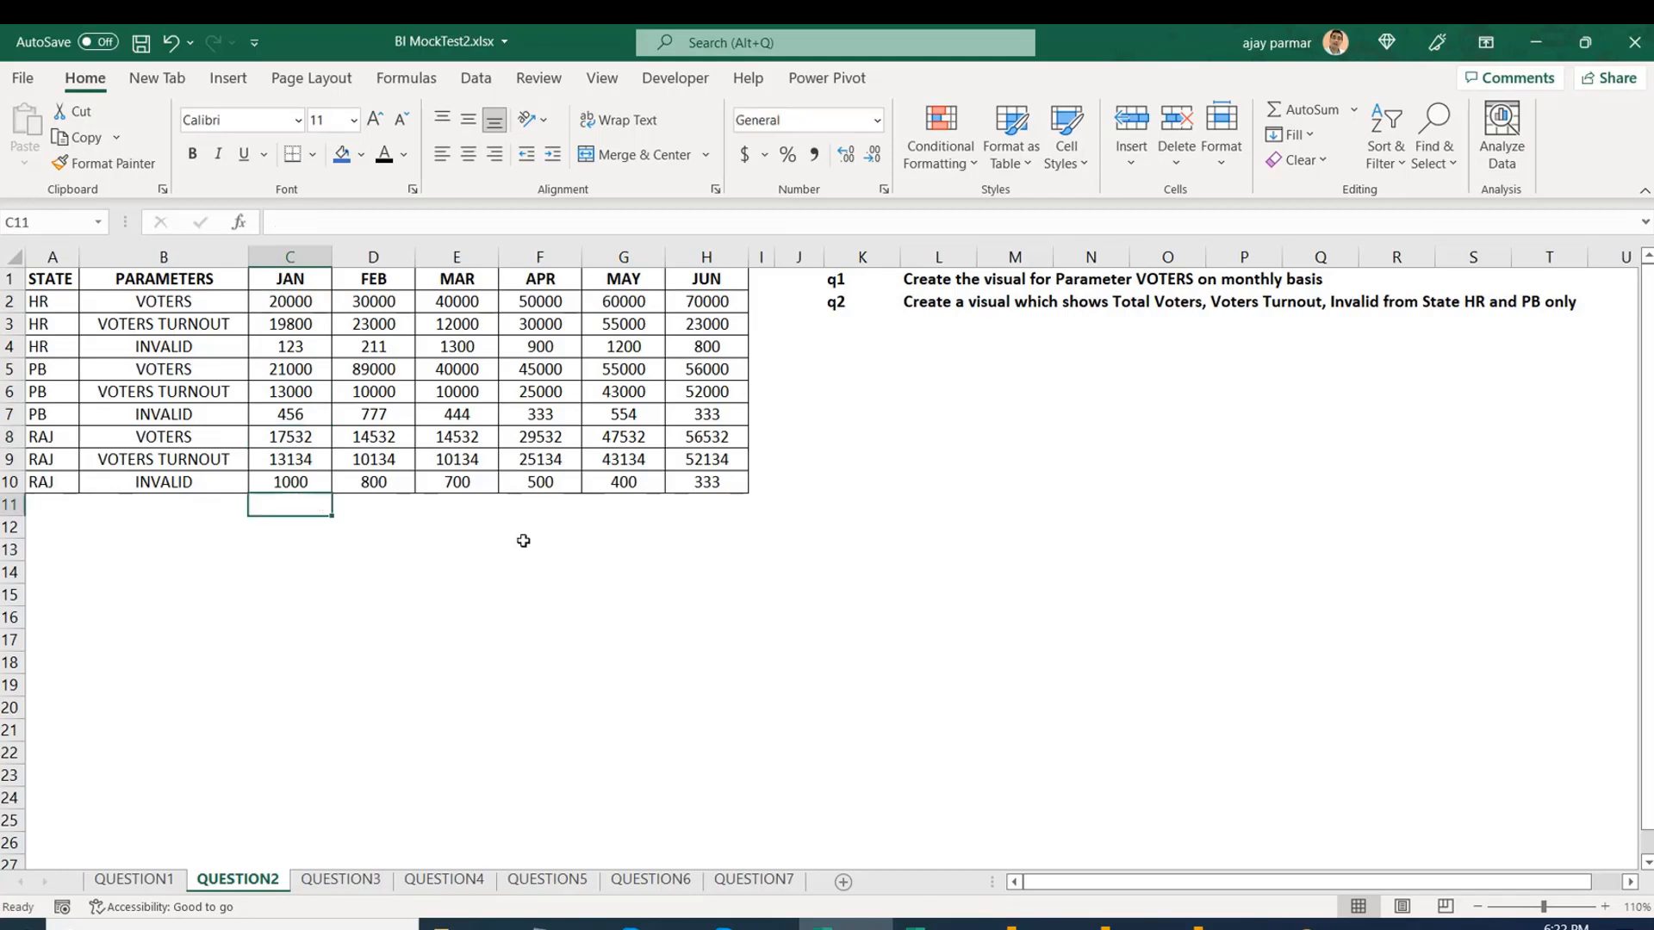
# Switch to the first student's BI Test2 report and review the feedback text above the Count of Voters chart on Q2 -Part-1.
pyautogui.moveTo(1125, 926)
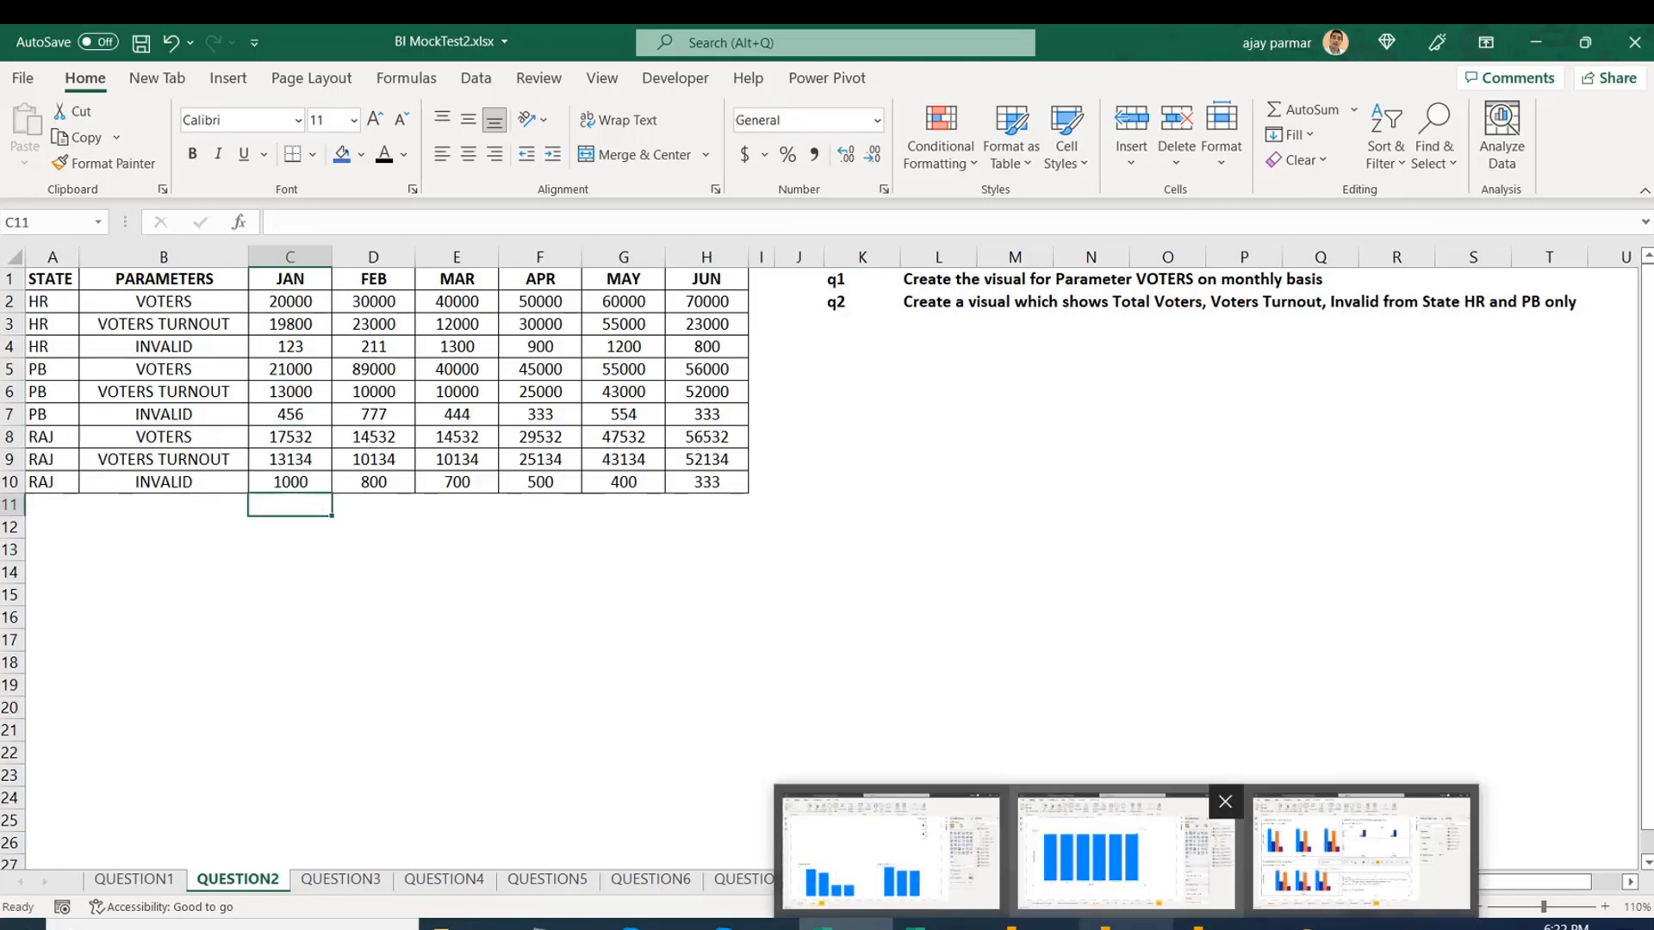
pyautogui.click(1378, 814)
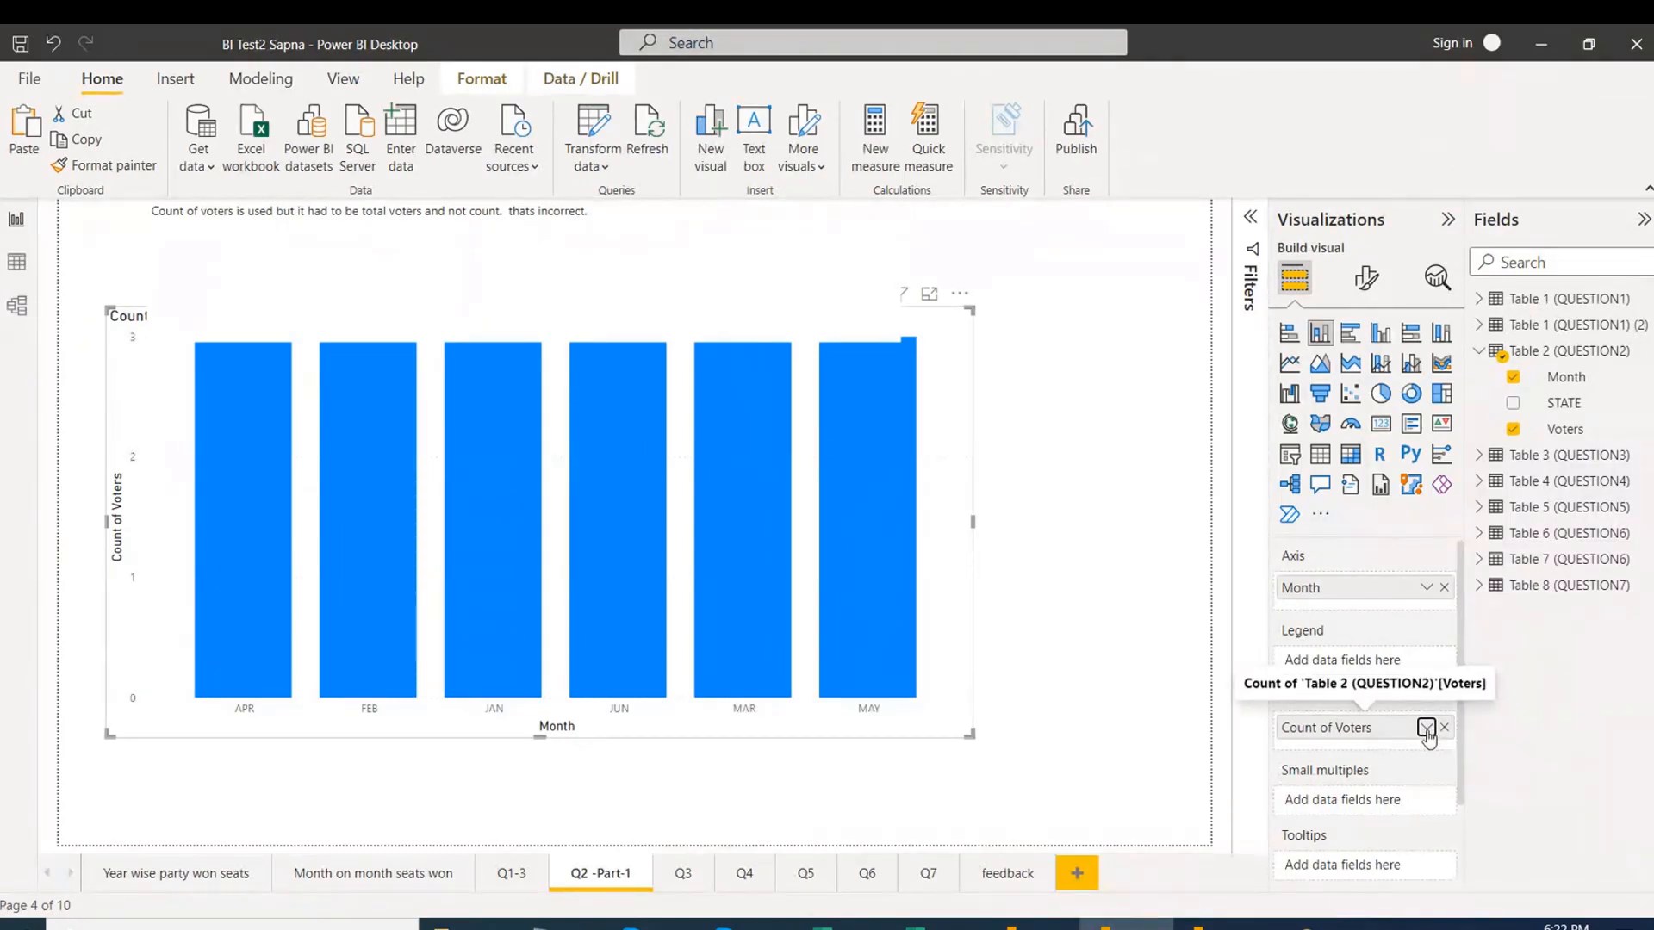
pyautogui.click(1010, 503)
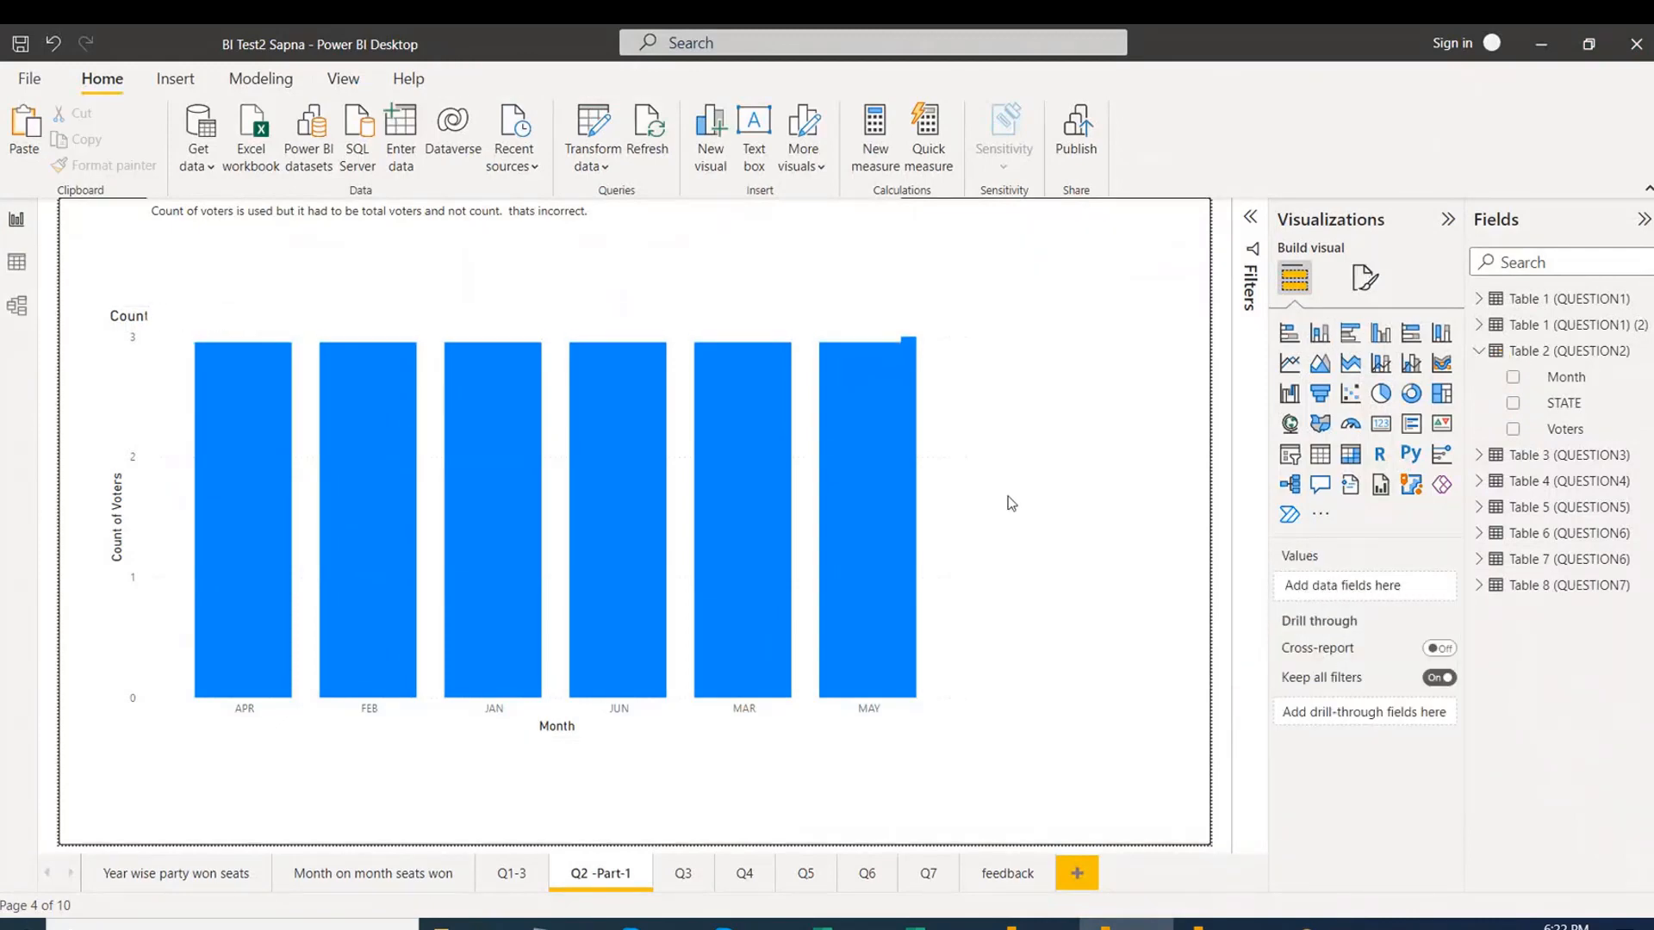
pyautogui.click(757, 306)
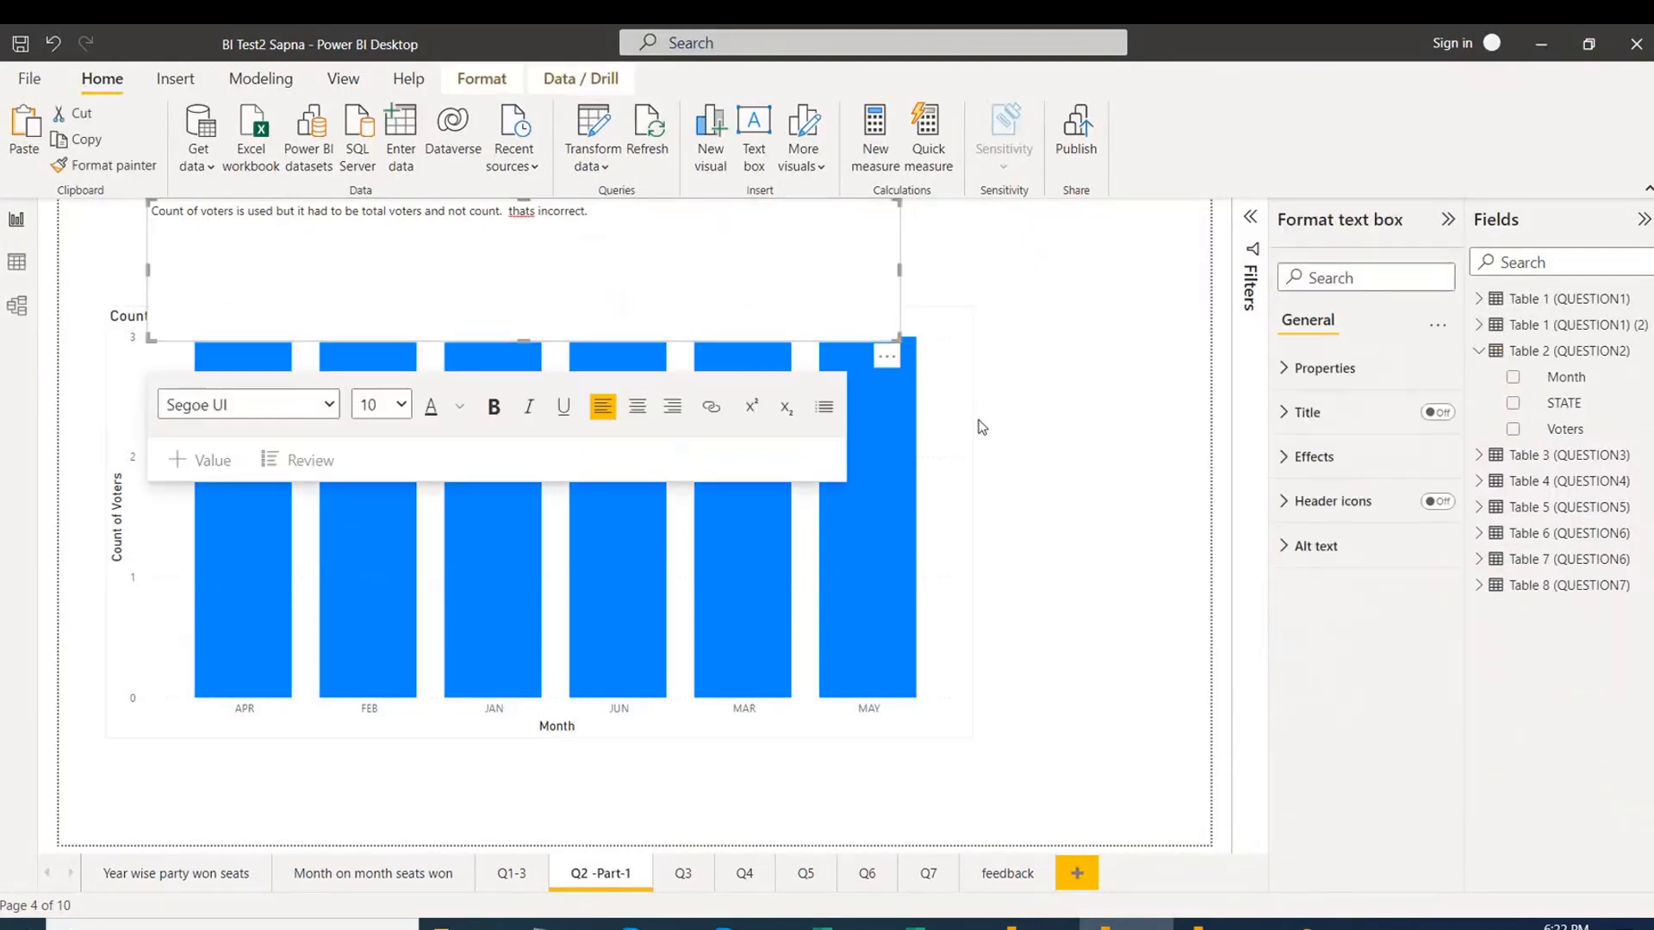
pyautogui.click(1001, 432)
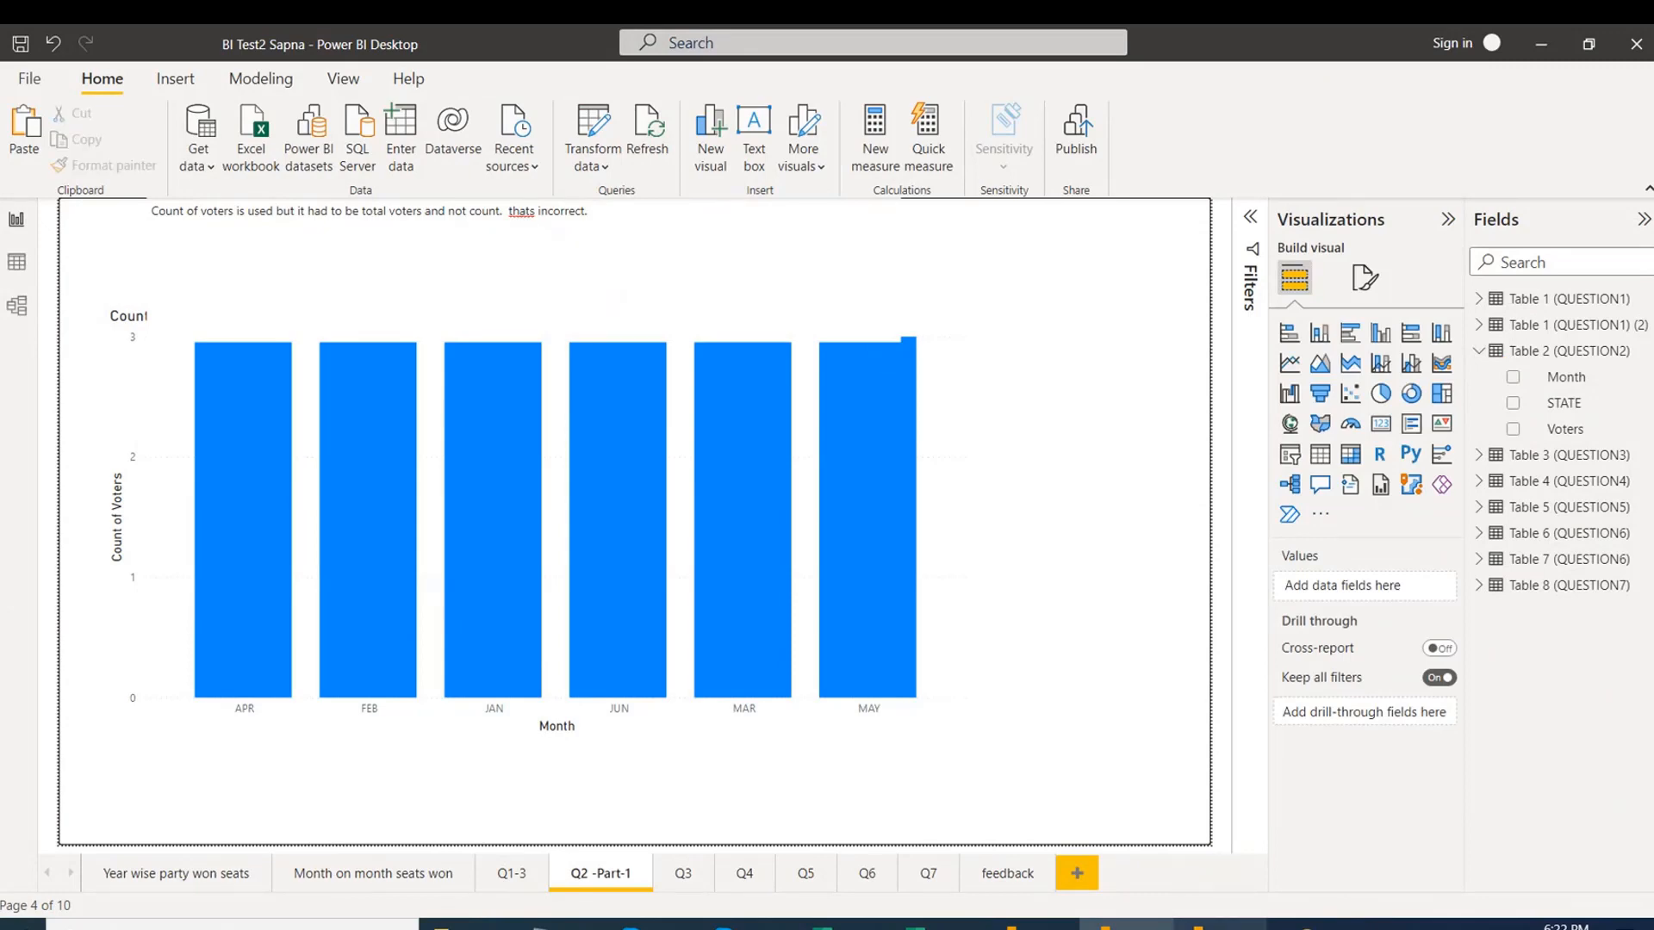
# Switch to the other student's BI Test2 report and shift the Value by Month and PARAMETERS chart slightly left on its second question page.
pyautogui.click(1219, 926)
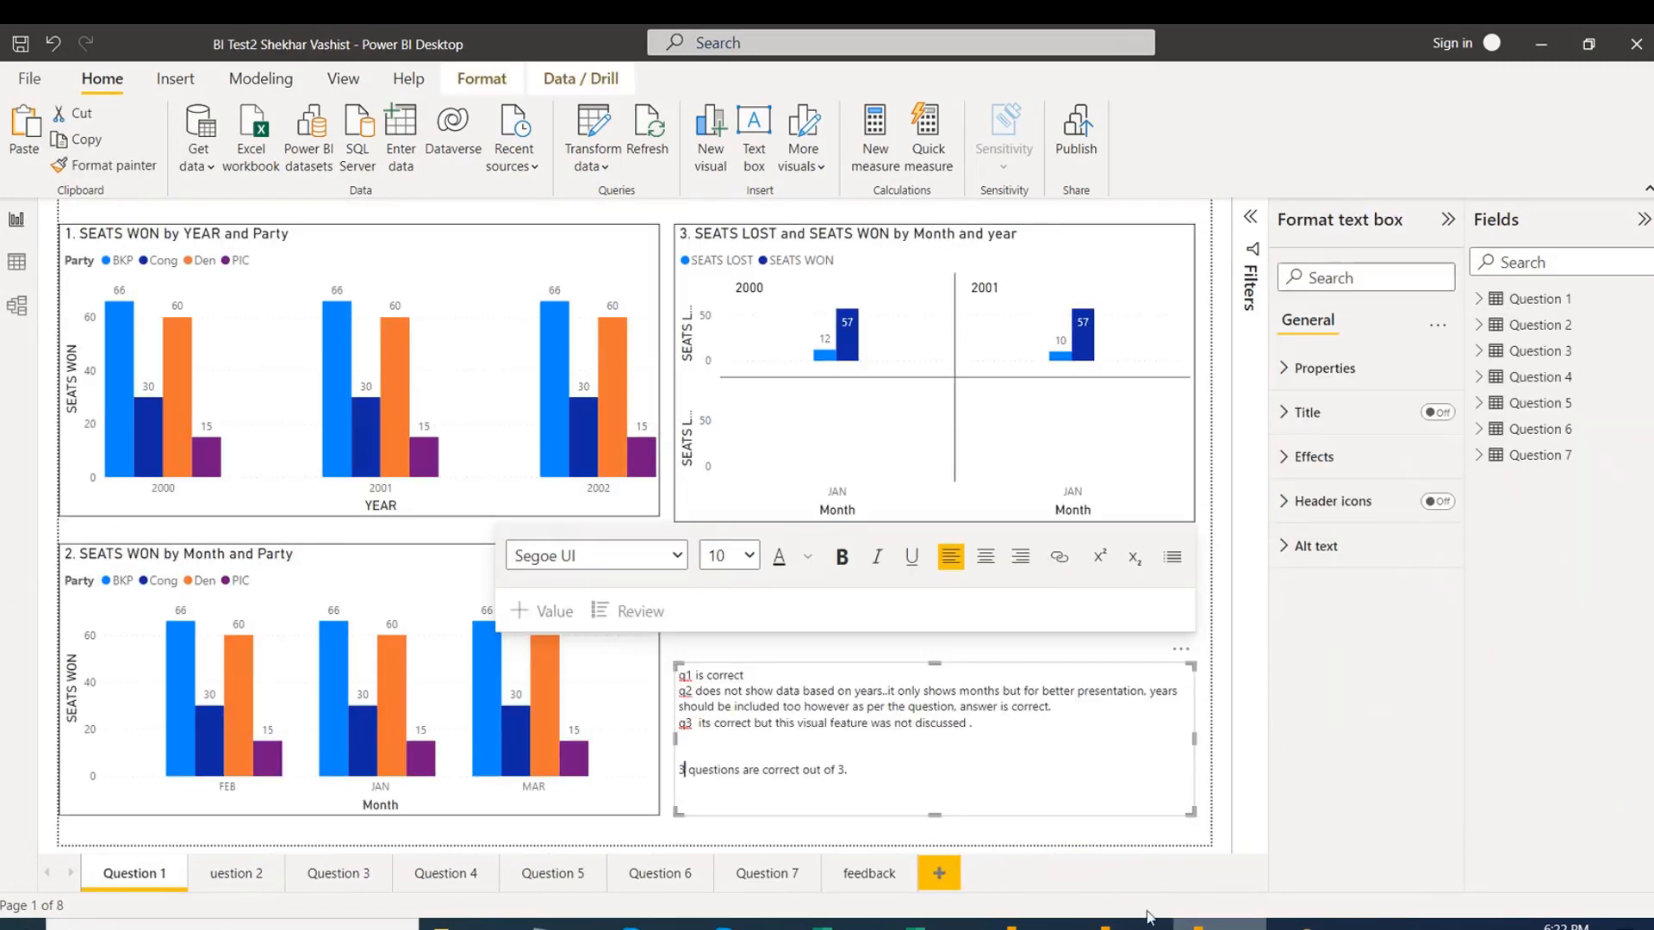
pyautogui.click(248, 876)
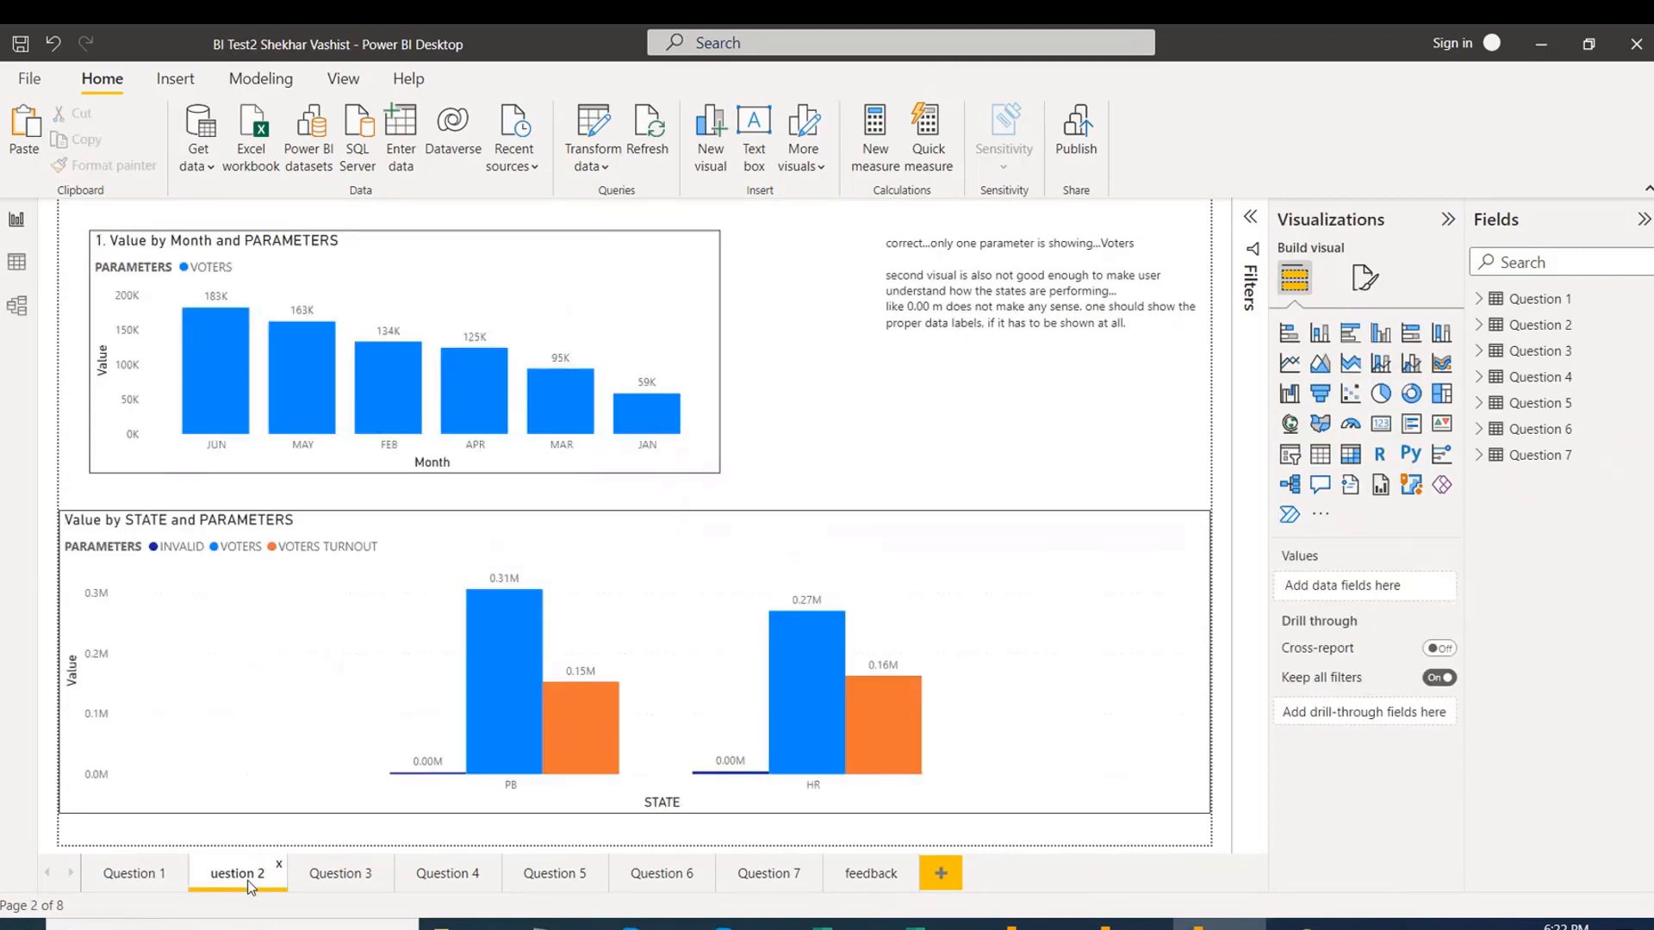
pyautogui.click(511, 246)
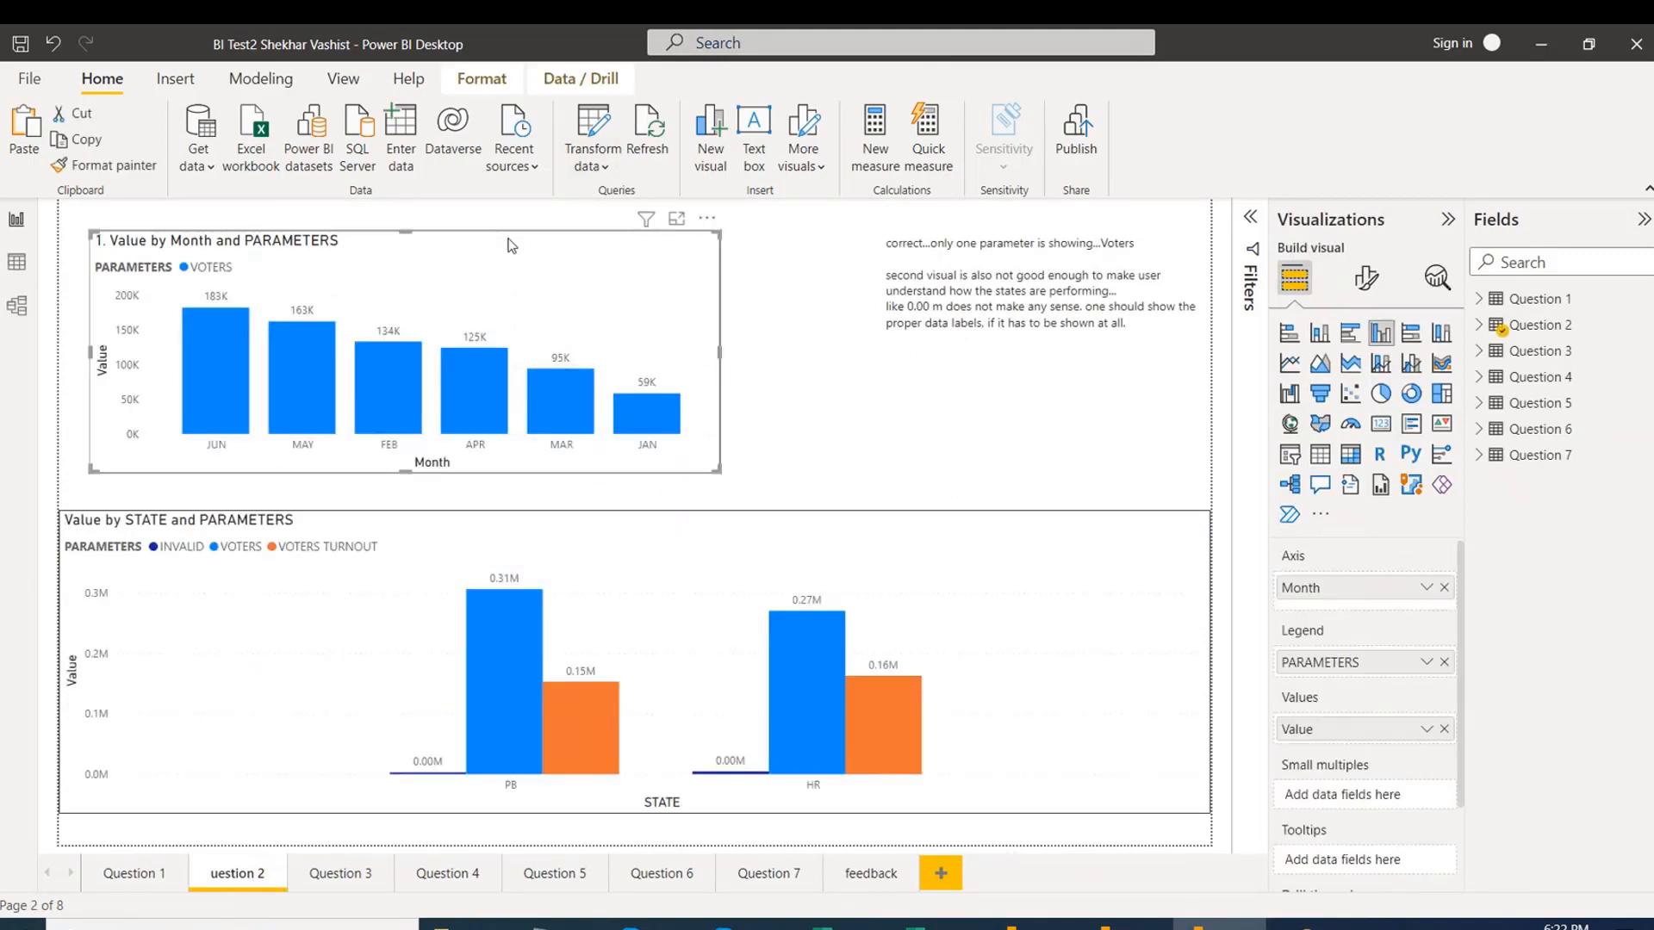
pyautogui.moveTo(575, 240)
pyautogui.mouseDown()
pyautogui.moveTo(550, 248)
pyautogui.moveTo(560, 228)
pyautogui.moveTo(565, 244)
pyautogui.mouseUp()
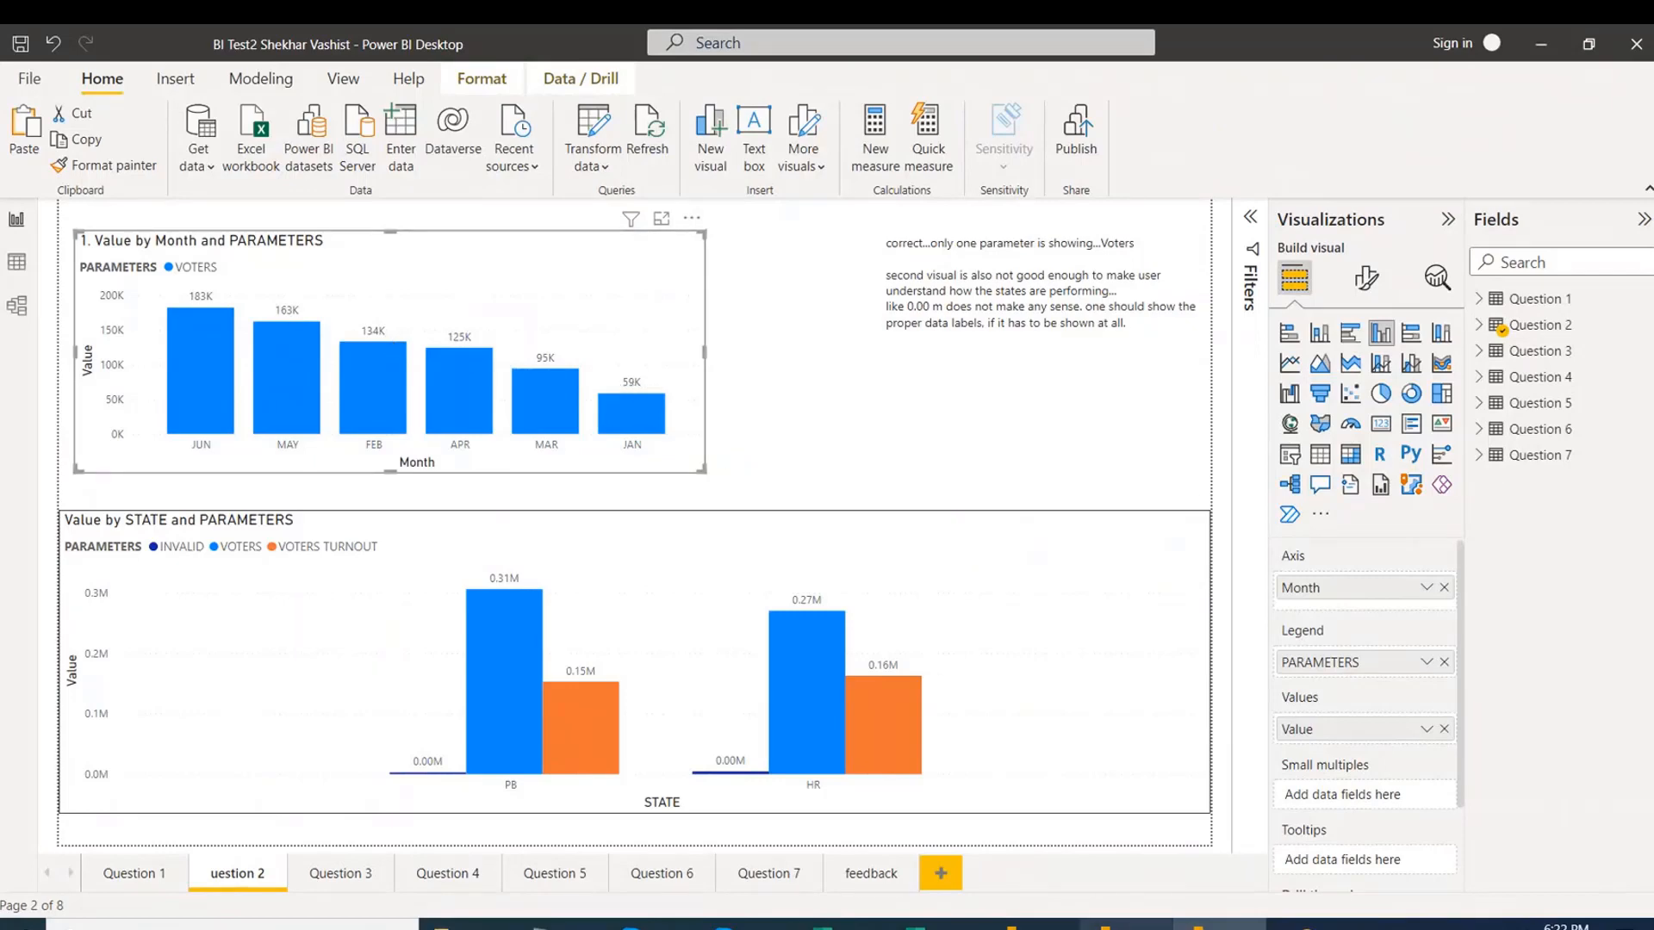
# Return to the QUESTION2 sheet in BI MockTest2.xlsx and select the JAN VOTERS values of HR, PB and RAJ together.
pyautogui.click(937, 925)
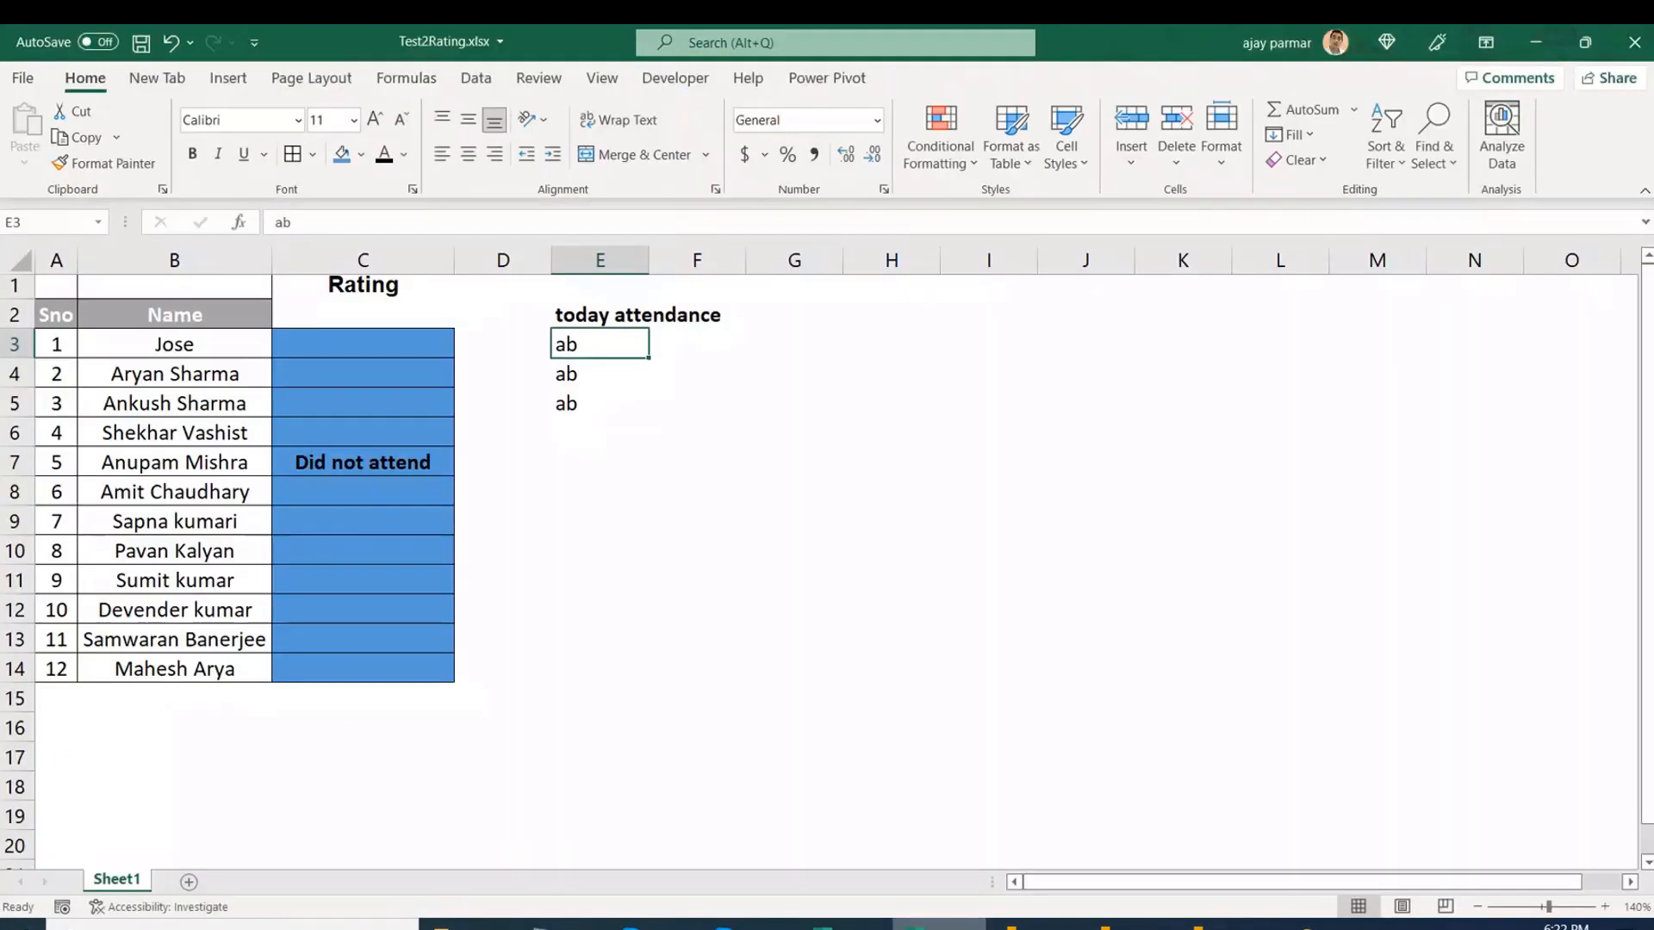
pyautogui.click(846, 925)
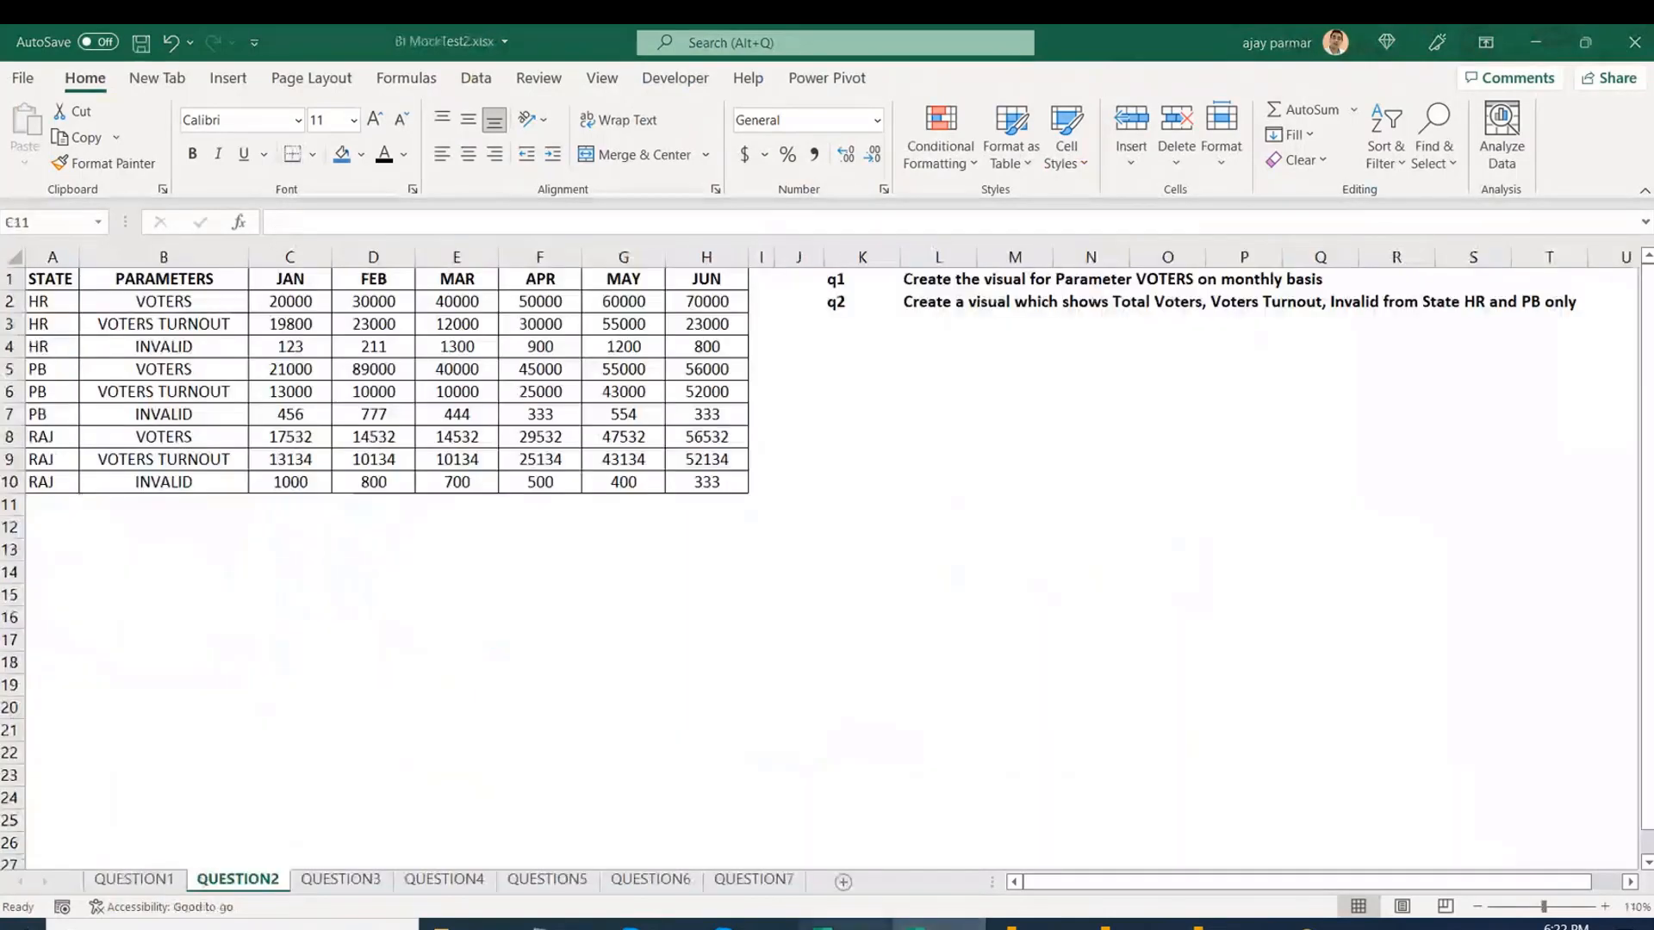
pyautogui.click(303, 308)
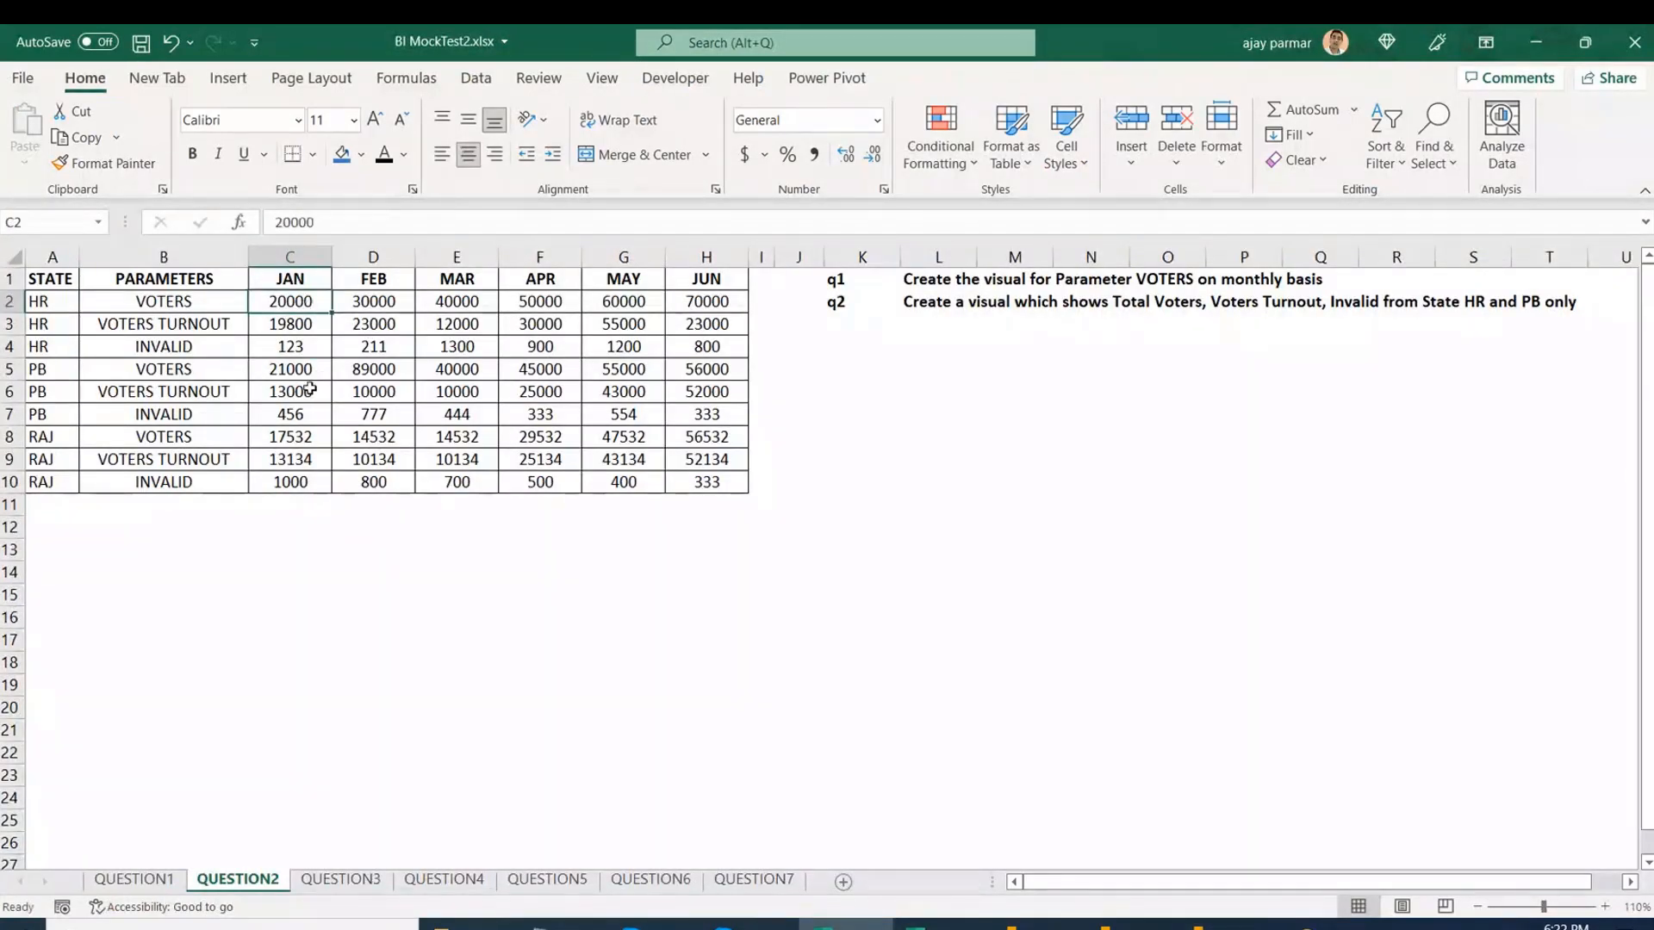
pyautogui.keyDown('ctrl'); pyautogui.click(310, 387); pyautogui.keyUp('ctrl')
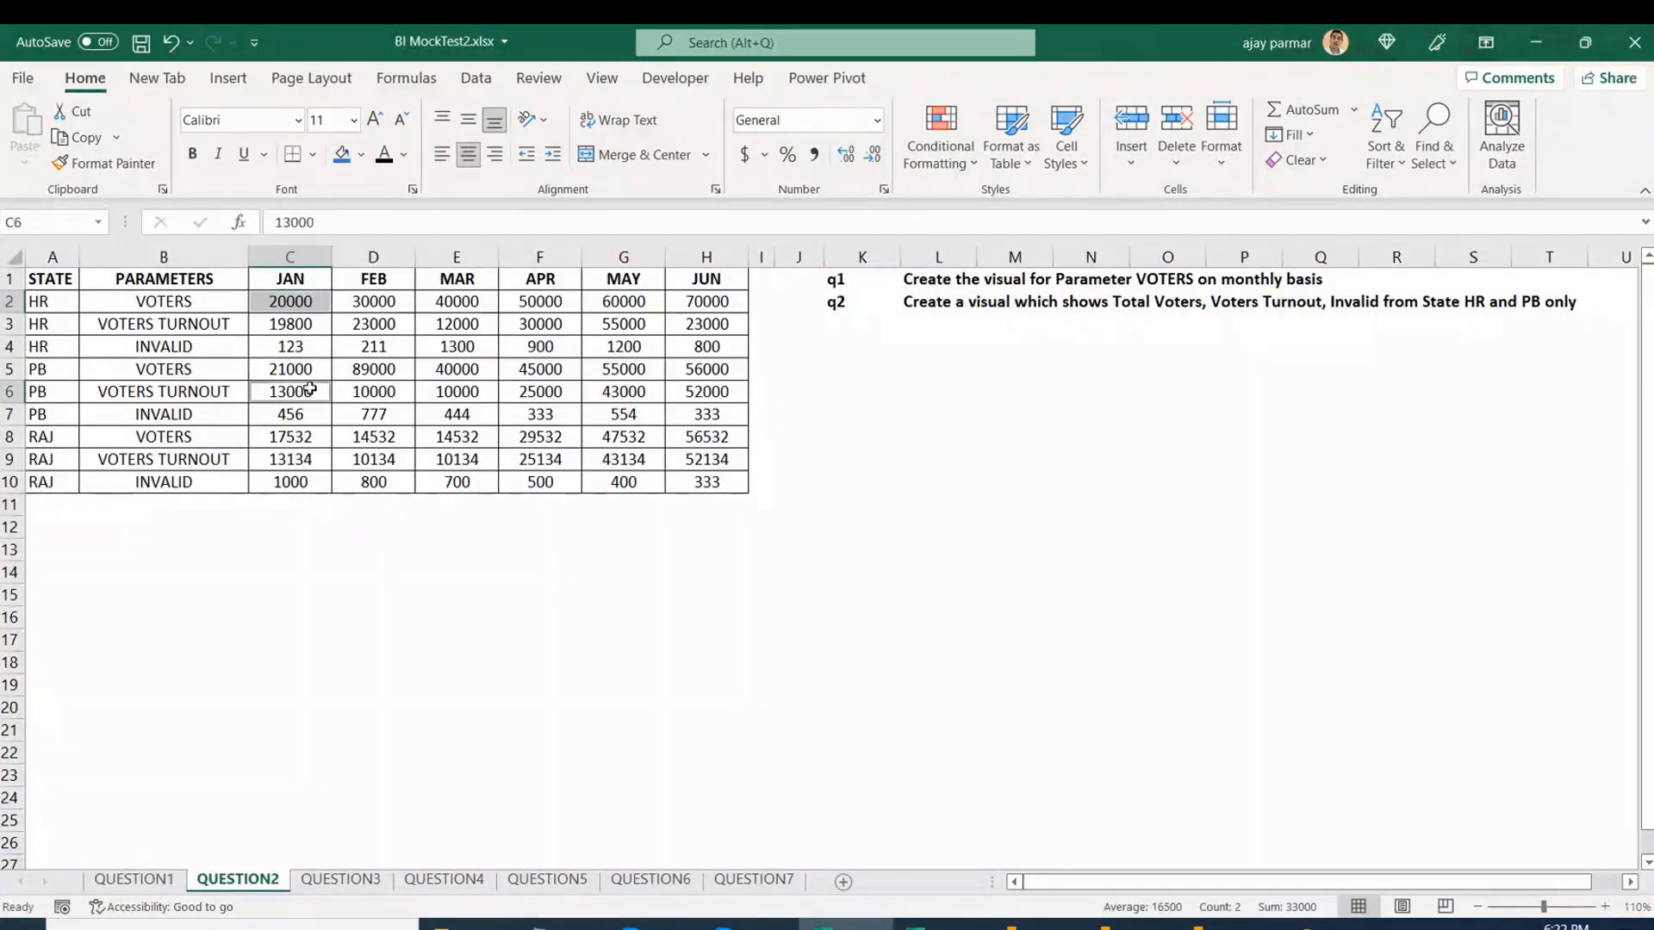
pyautogui.click(292, 301)
pyautogui.keyDown('ctrl'); pyautogui.click(297, 375); pyautogui.keyUp('ctrl')
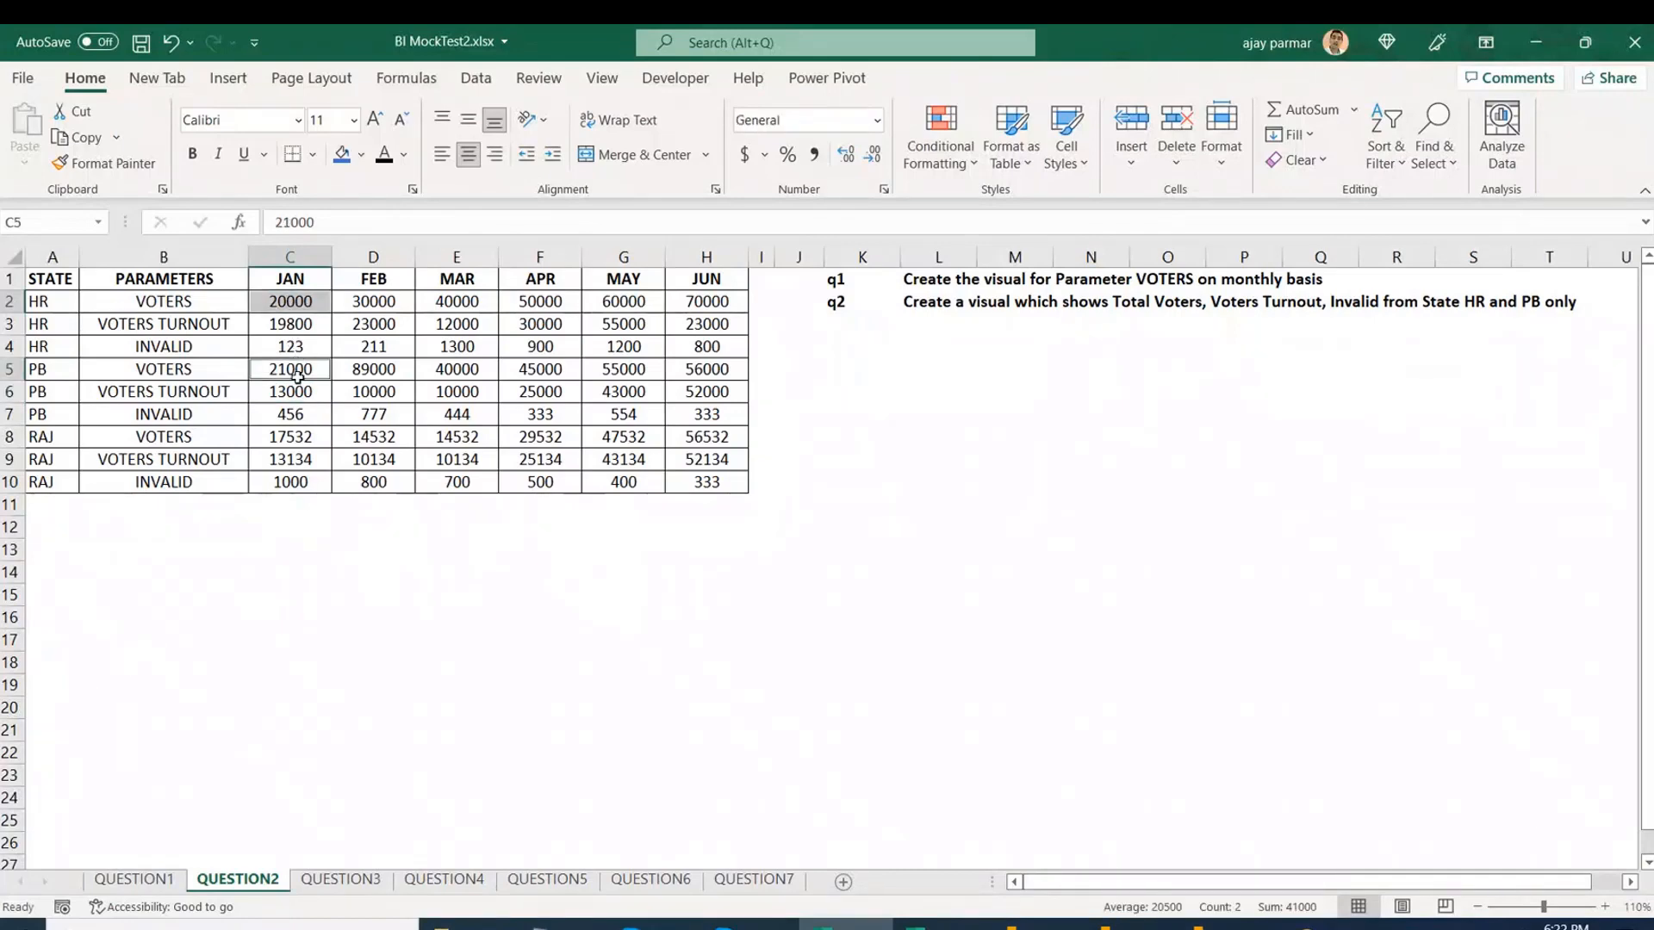
pyautogui.keyDown('ctrl'); pyautogui.click(299, 437); pyautogui.keyUp('ctrl')
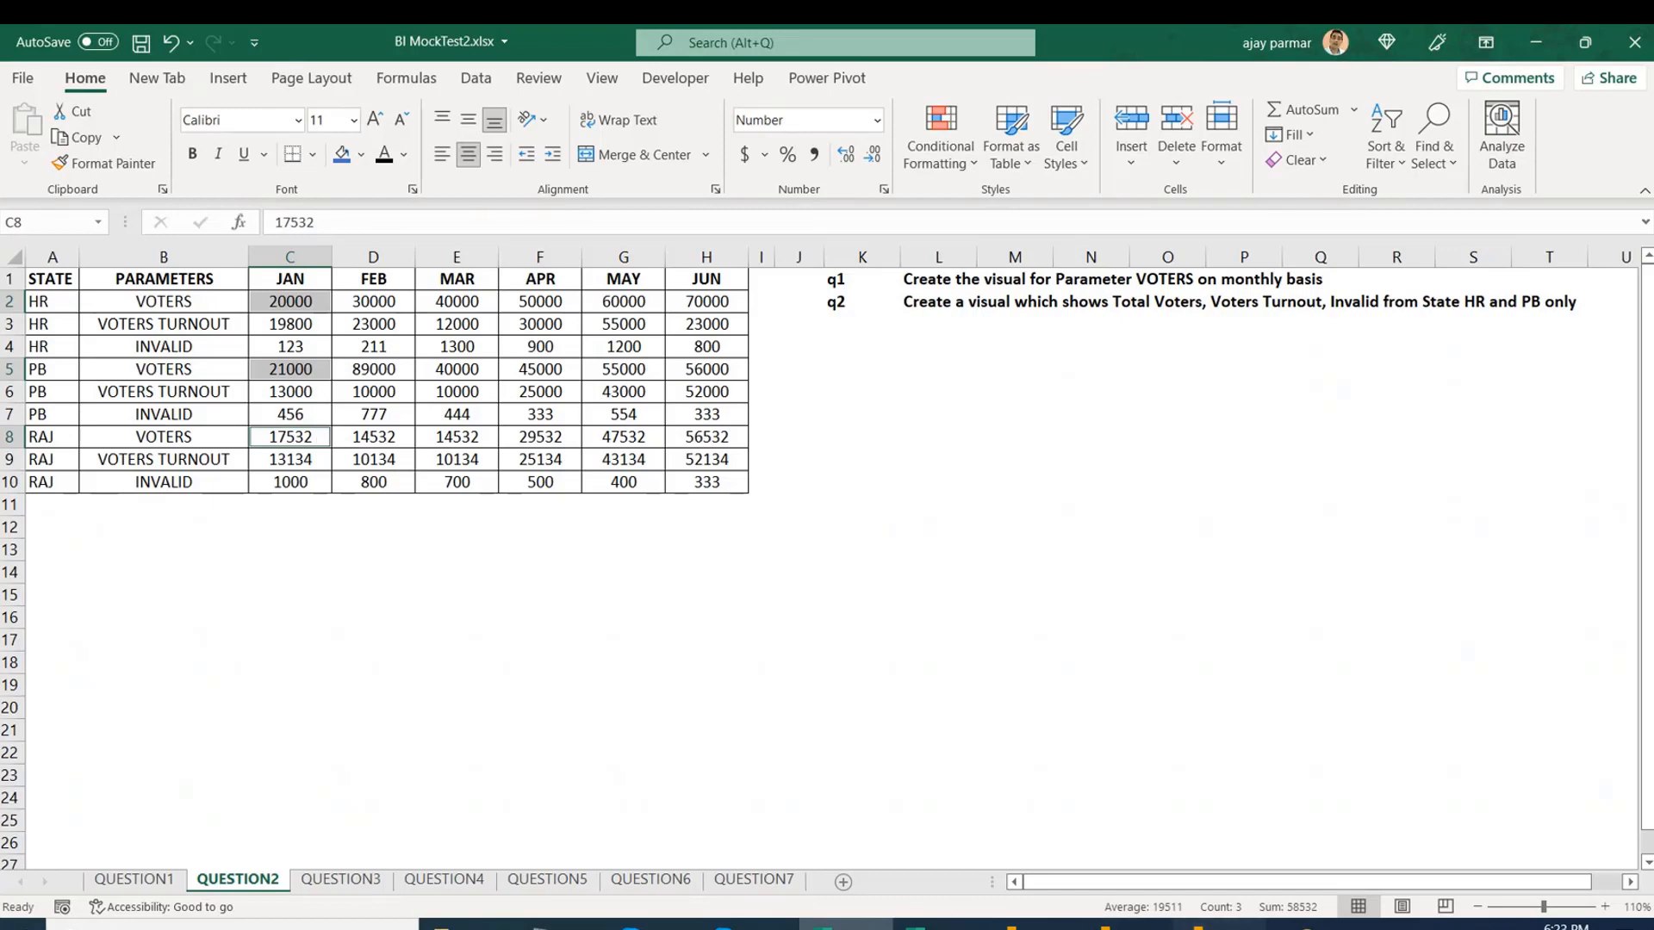
# Switch back to the student's Power BI report and set the monthly chart's data label display units to show full, unabbreviated numbers.
pyautogui.hotkey('alt', 'Tab')
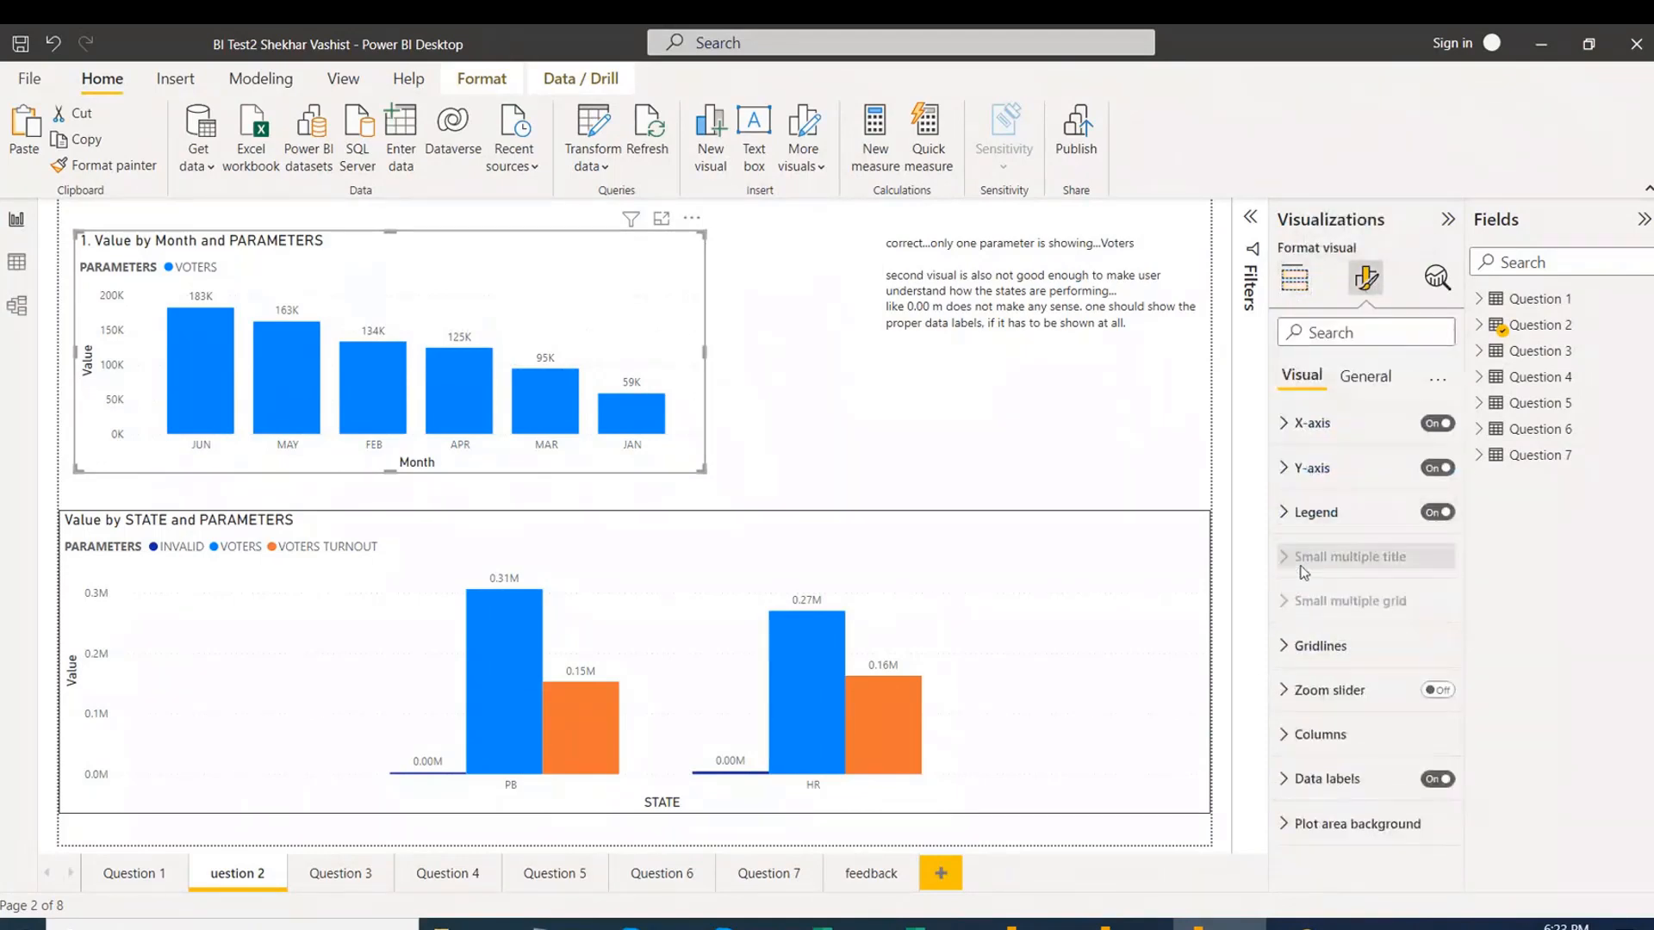
pyautogui.click(1293, 785)
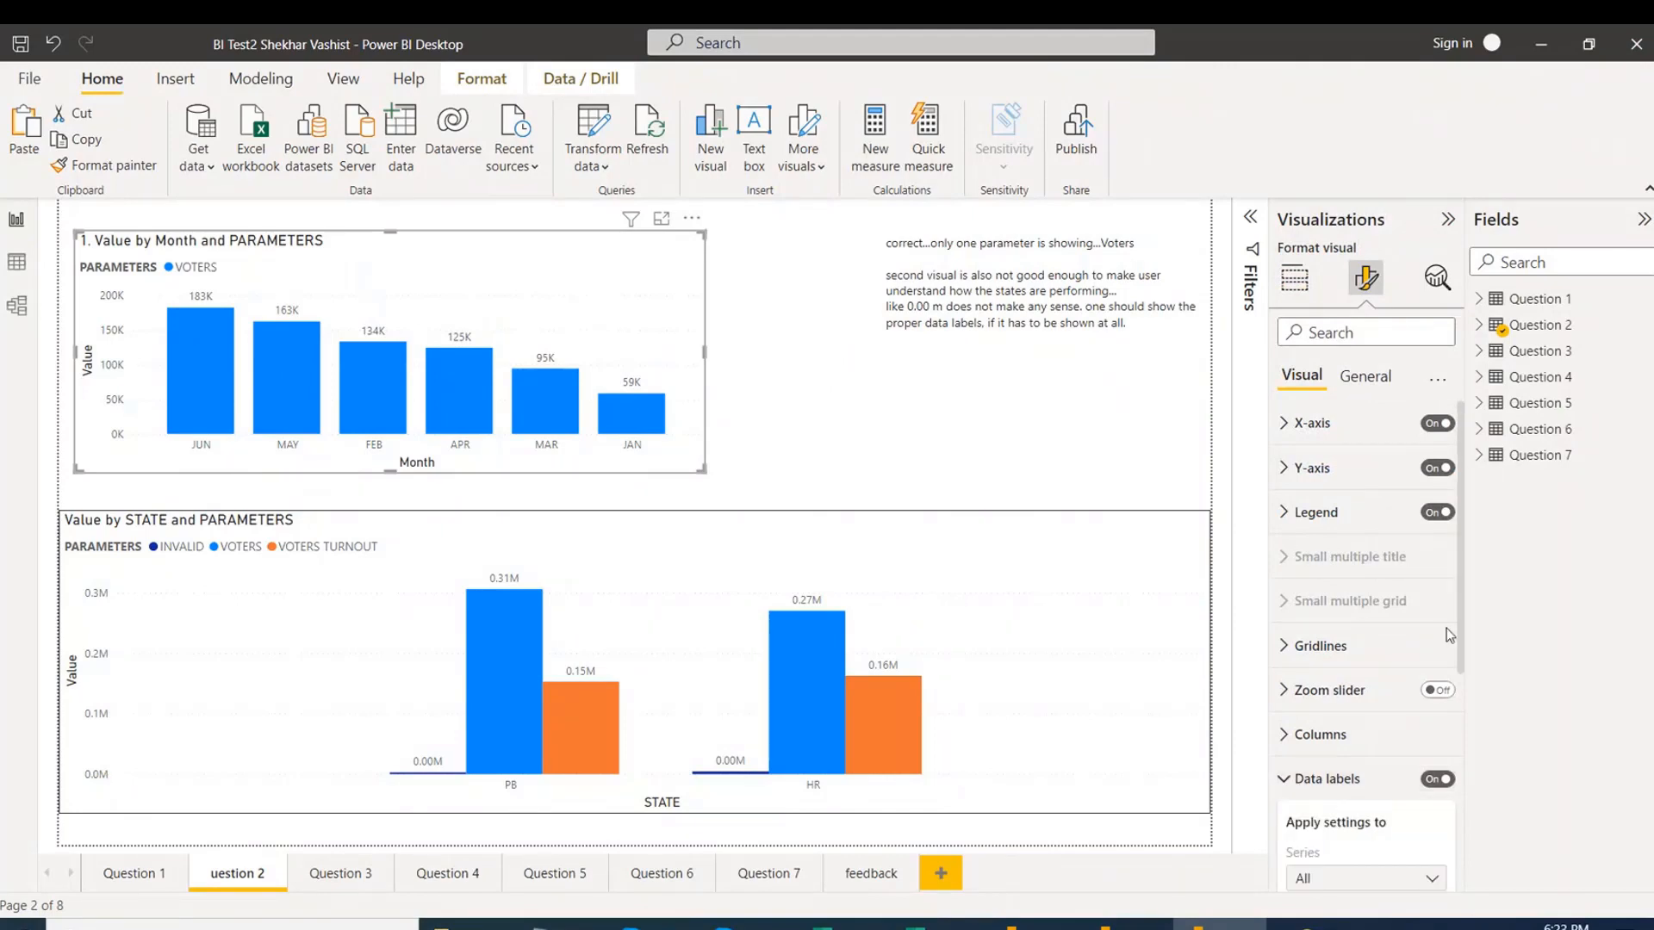
pyautogui.moveTo(1463, 632); pyautogui.dragTo(1472, 800)
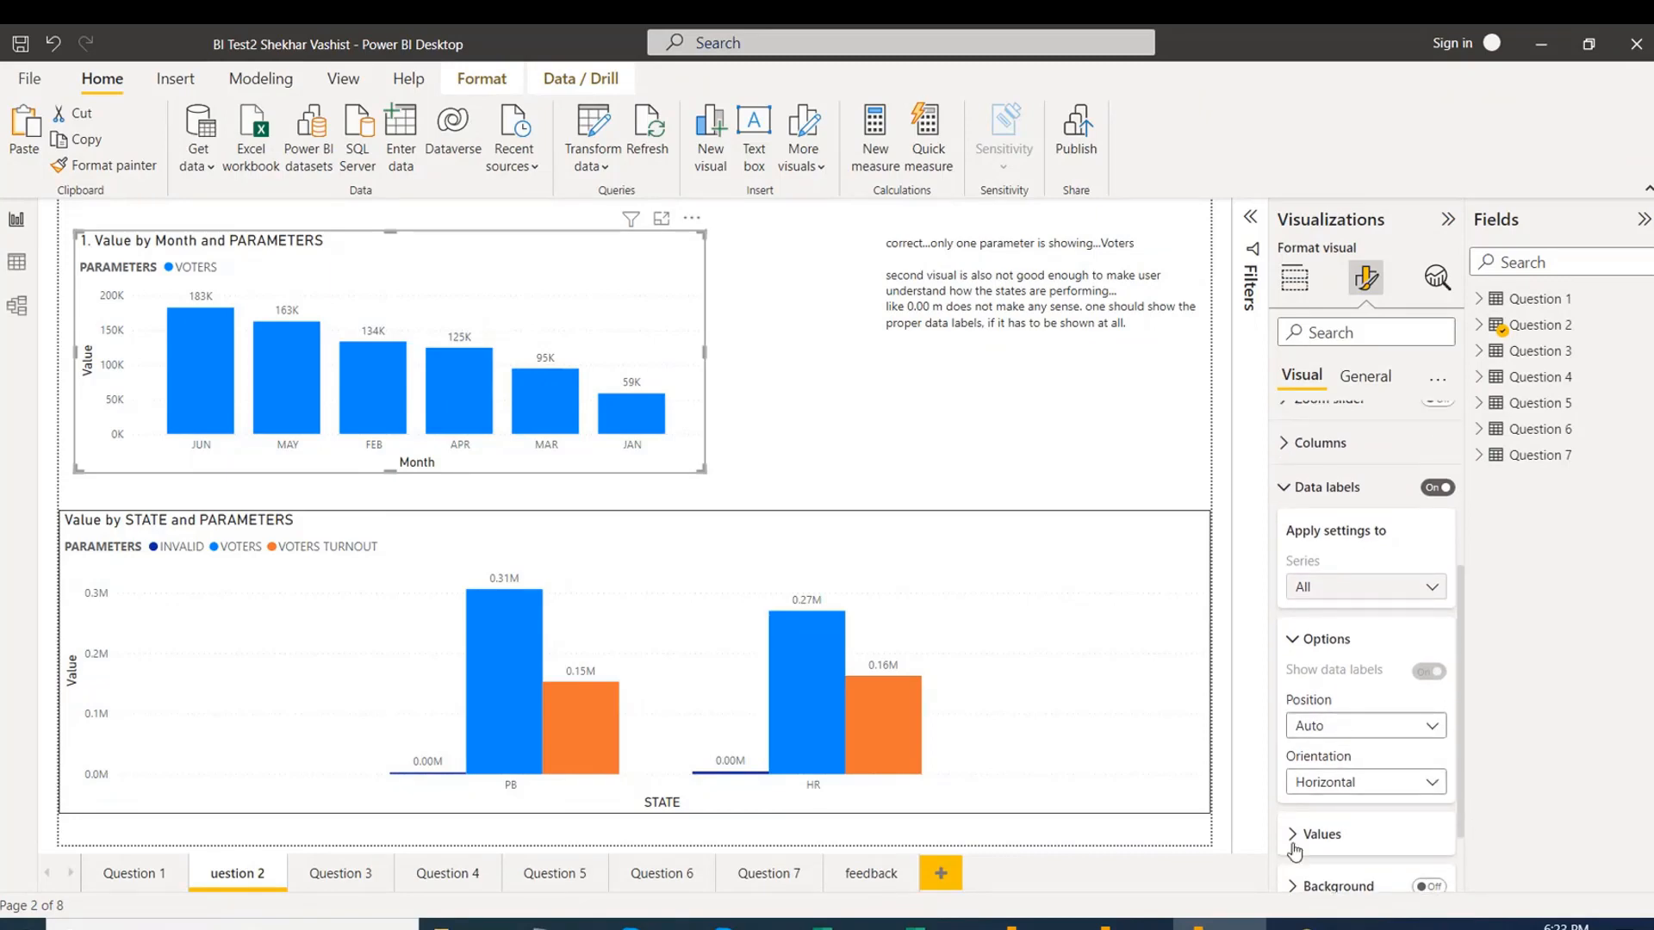
pyautogui.click(1395, 814)
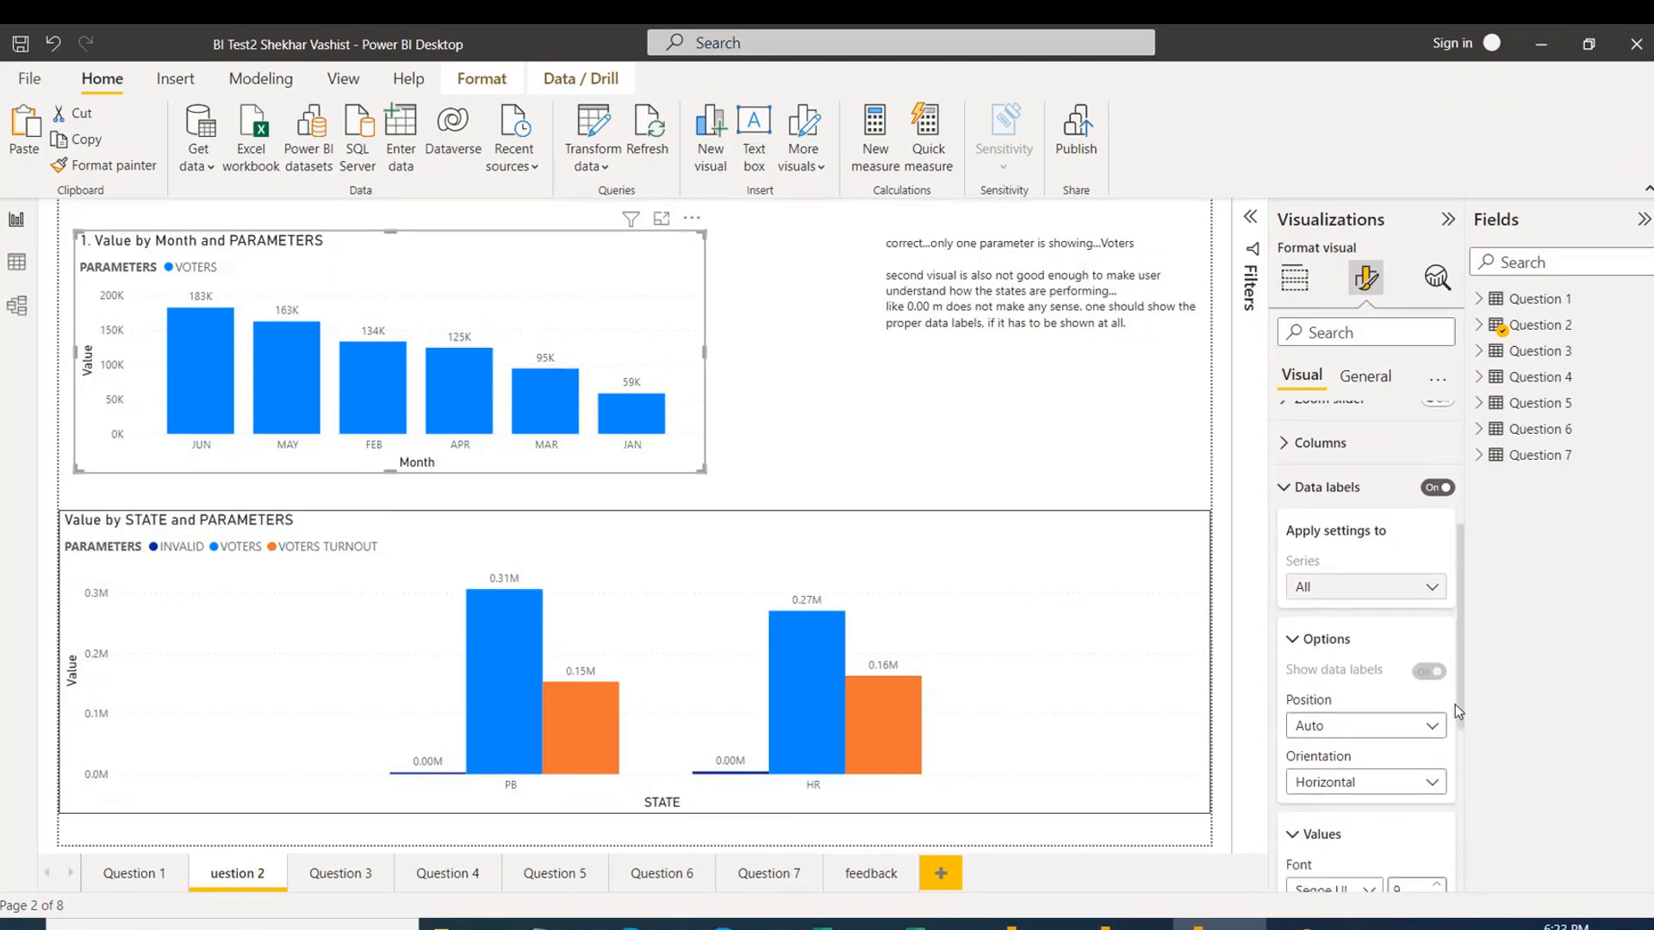
pyautogui.scroll(-5, 1468, 783)
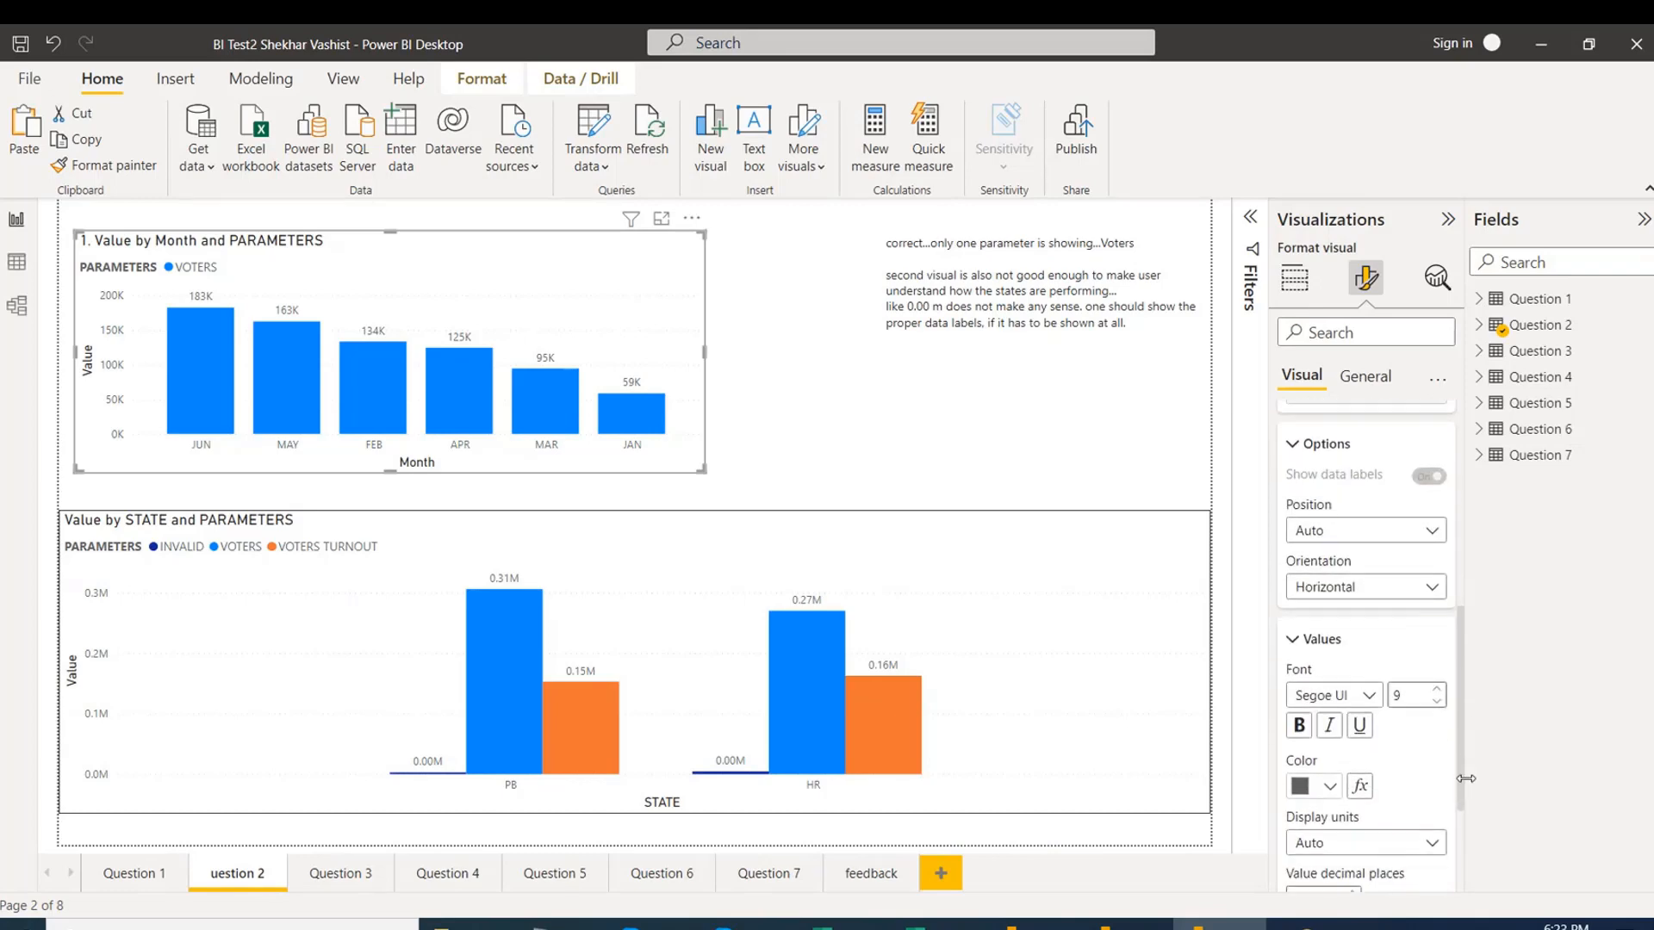
pyautogui.scroll(-2, 1465, 799)
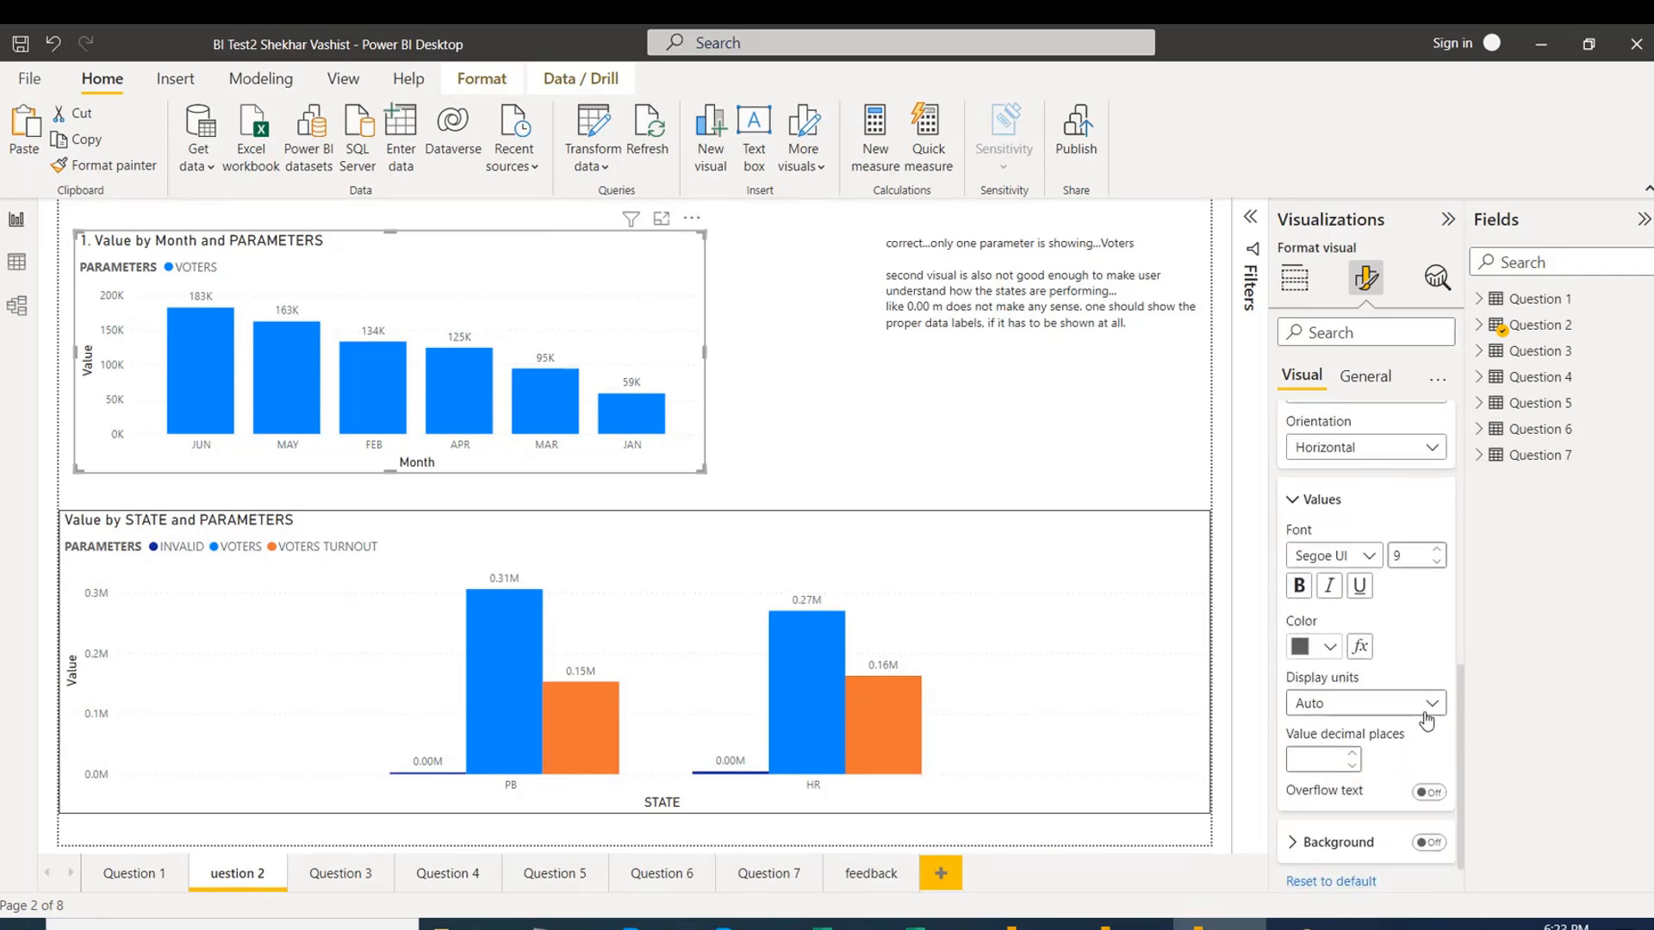
pyautogui.click(1428, 711)
pyautogui.click(1346, 758)
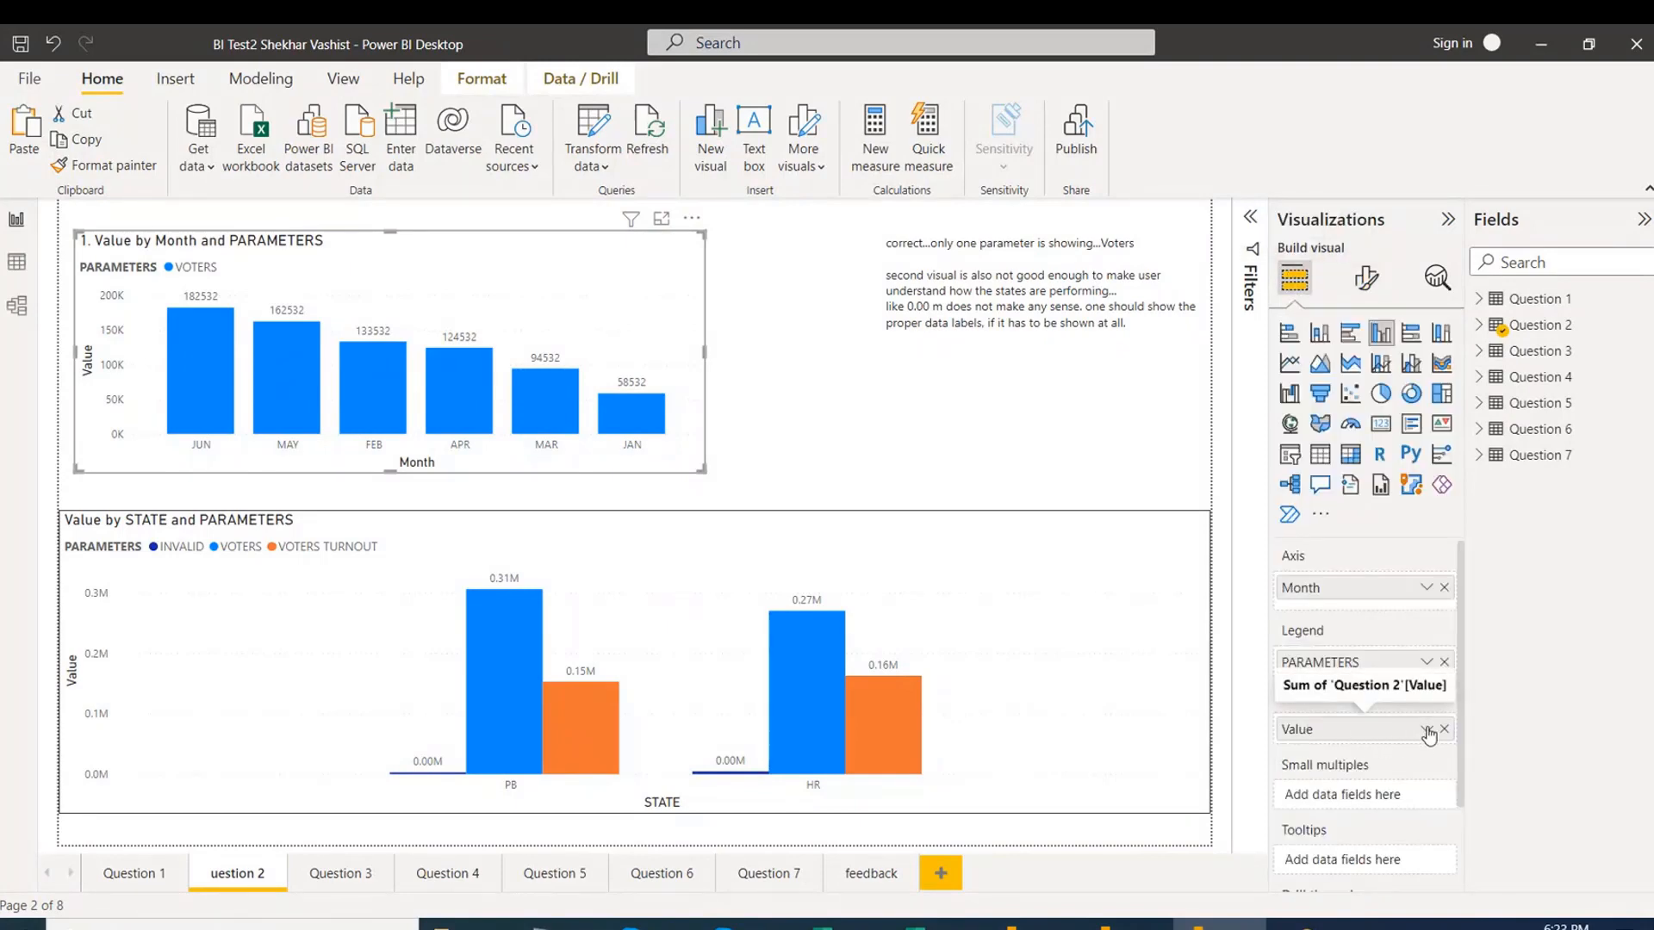
# Examine the aggregation options for the monthly chart's Value and the fields of the Question 2 table.
pyautogui.click(1426, 731)
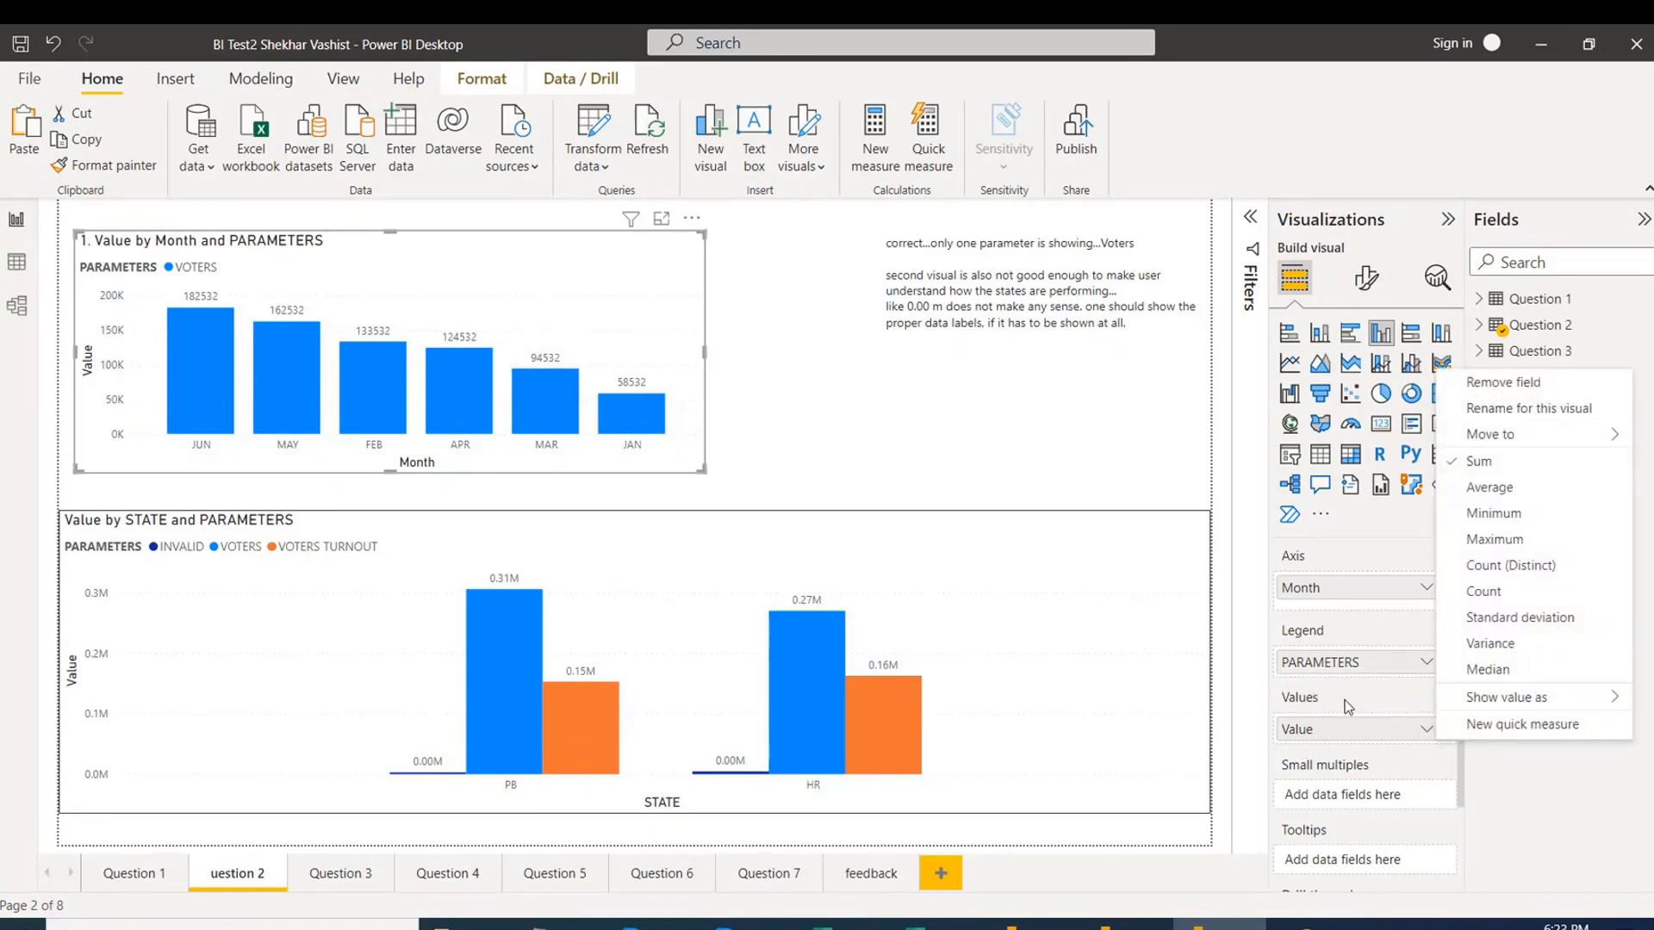
pyautogui.press('Escape')
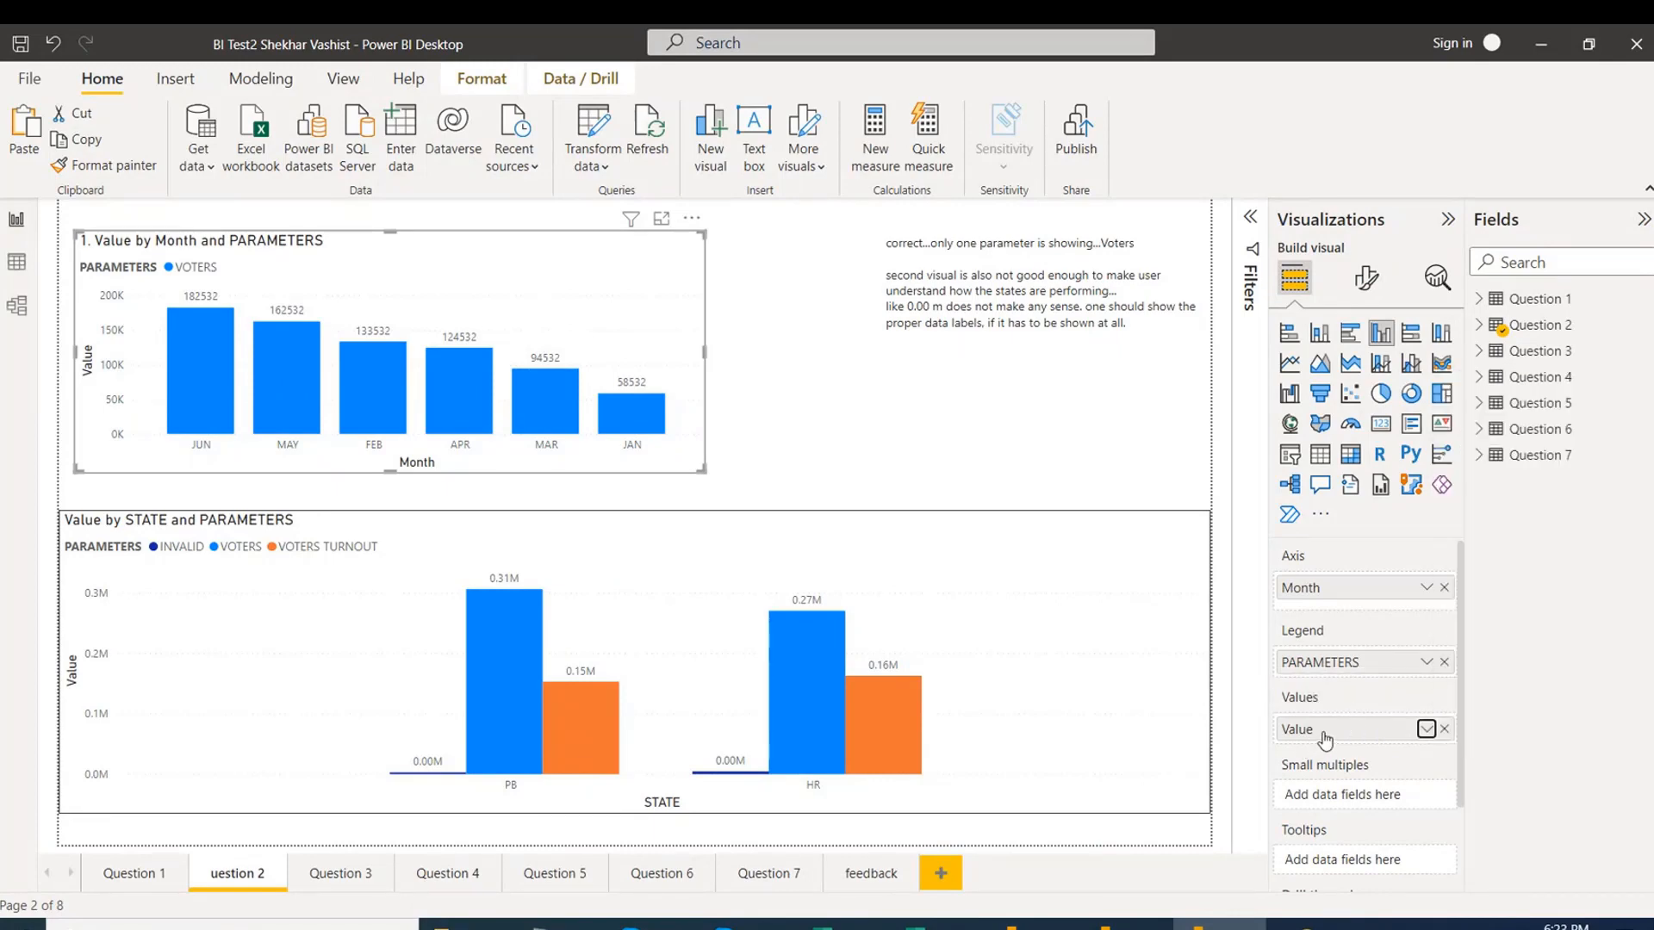
pyautogui.click(1478, 324)
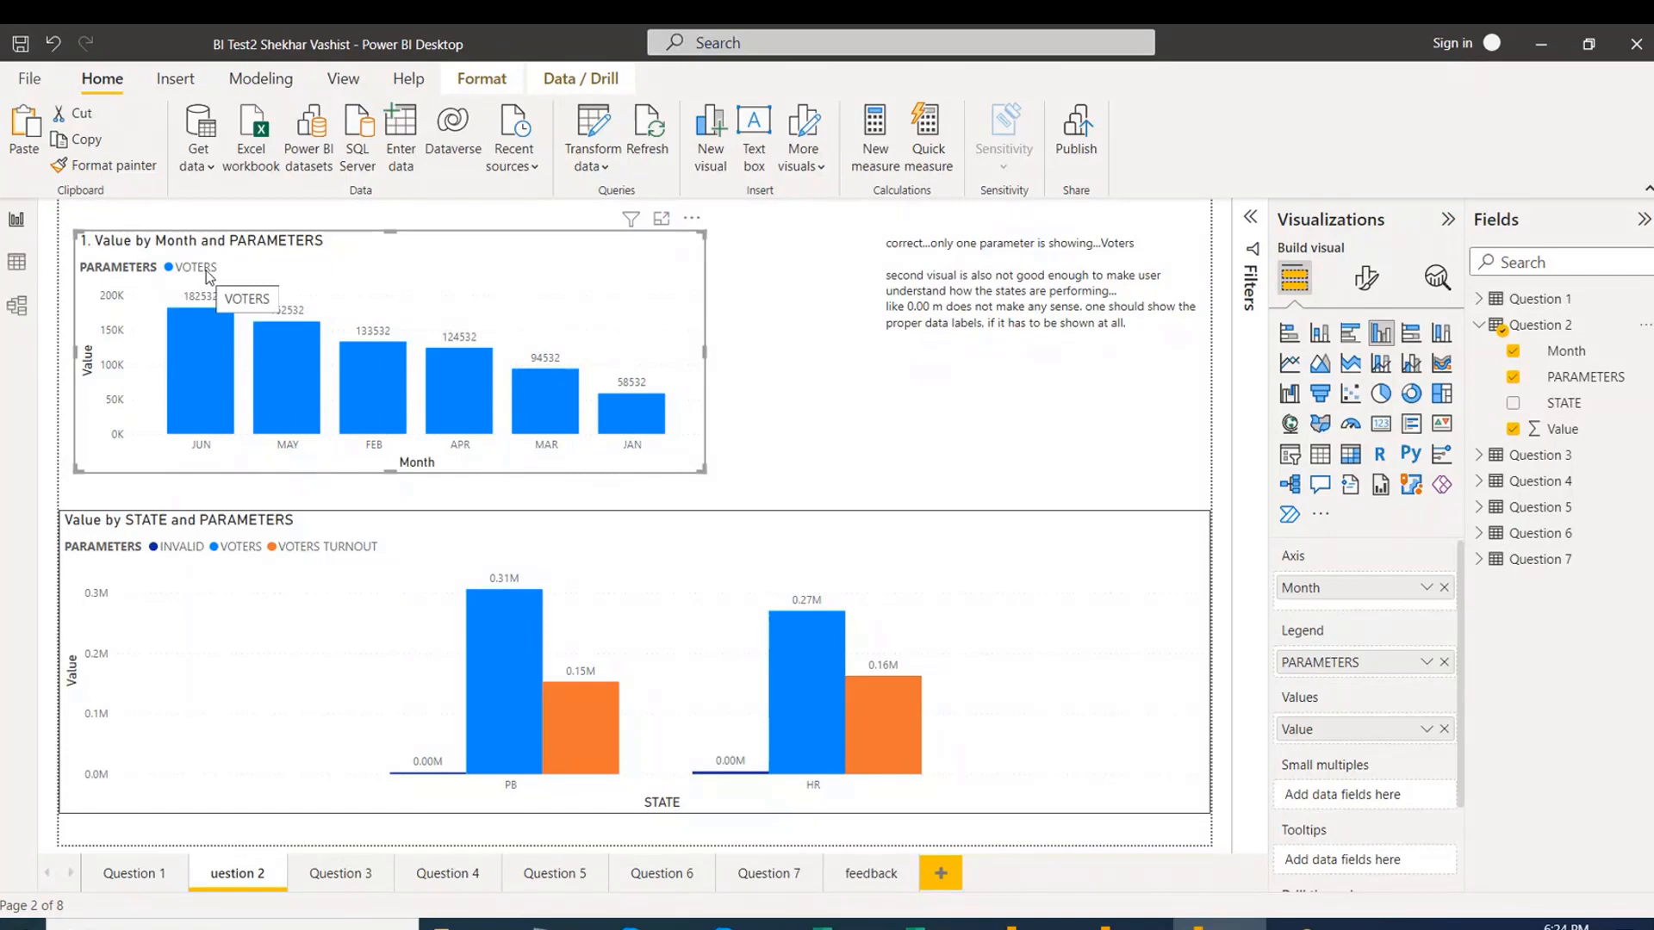
# Show the rows of the Question 2 table in the data view and expand its list of fields.
pyautogui.click(16, 270)
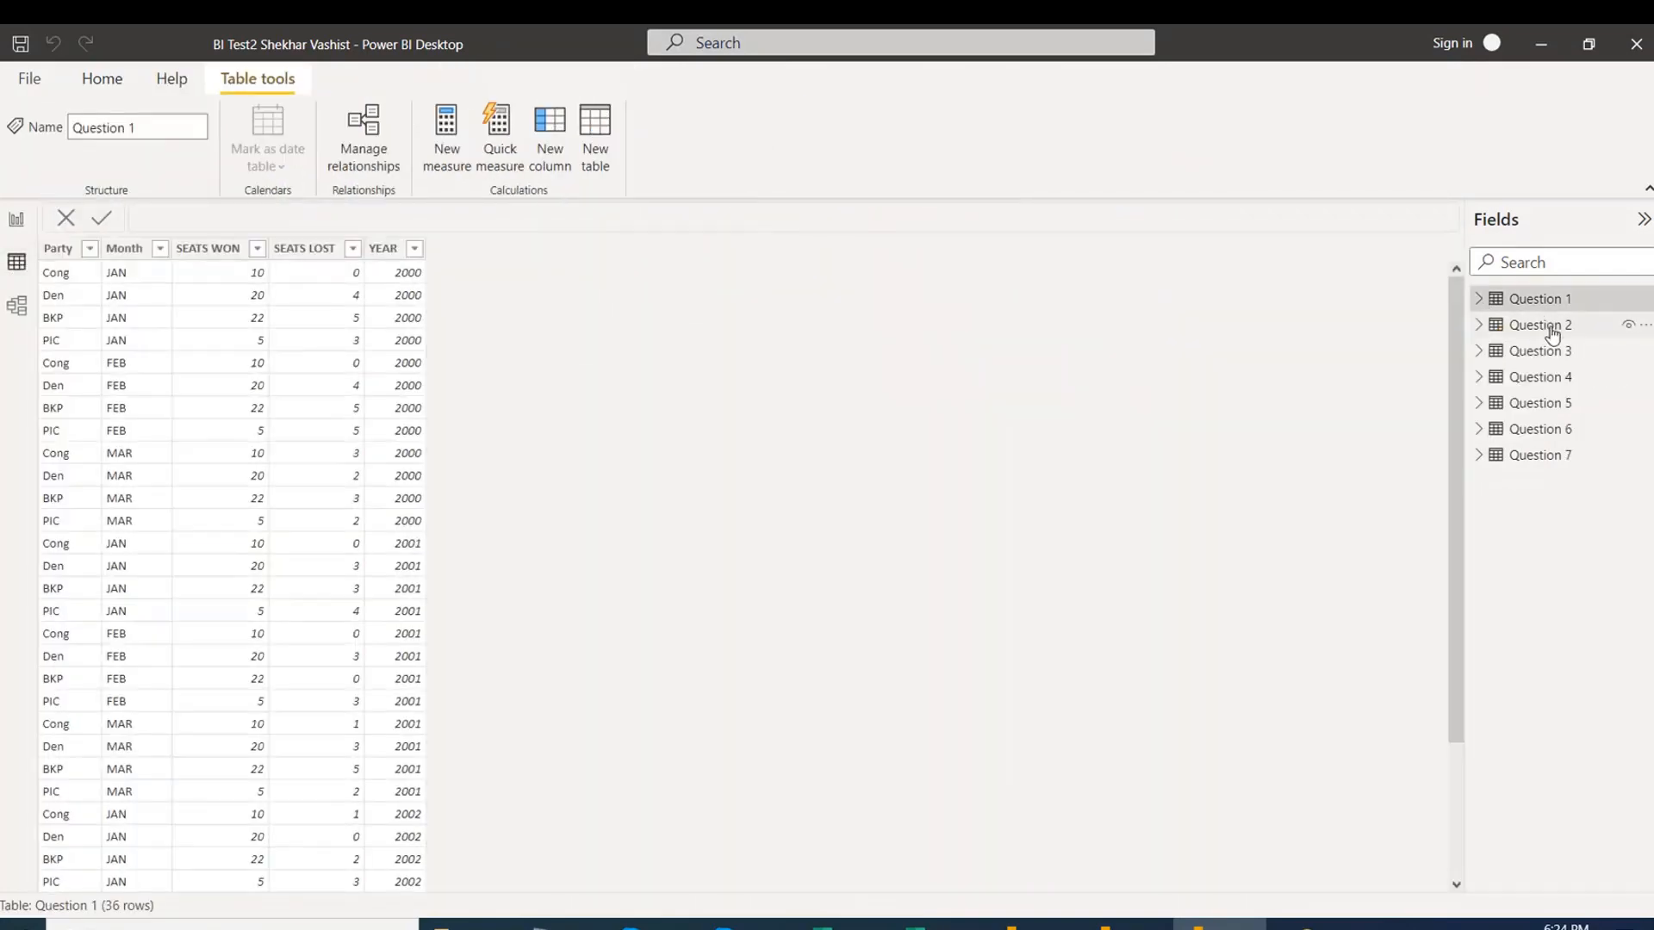
pyautogui.click(1550, 325)
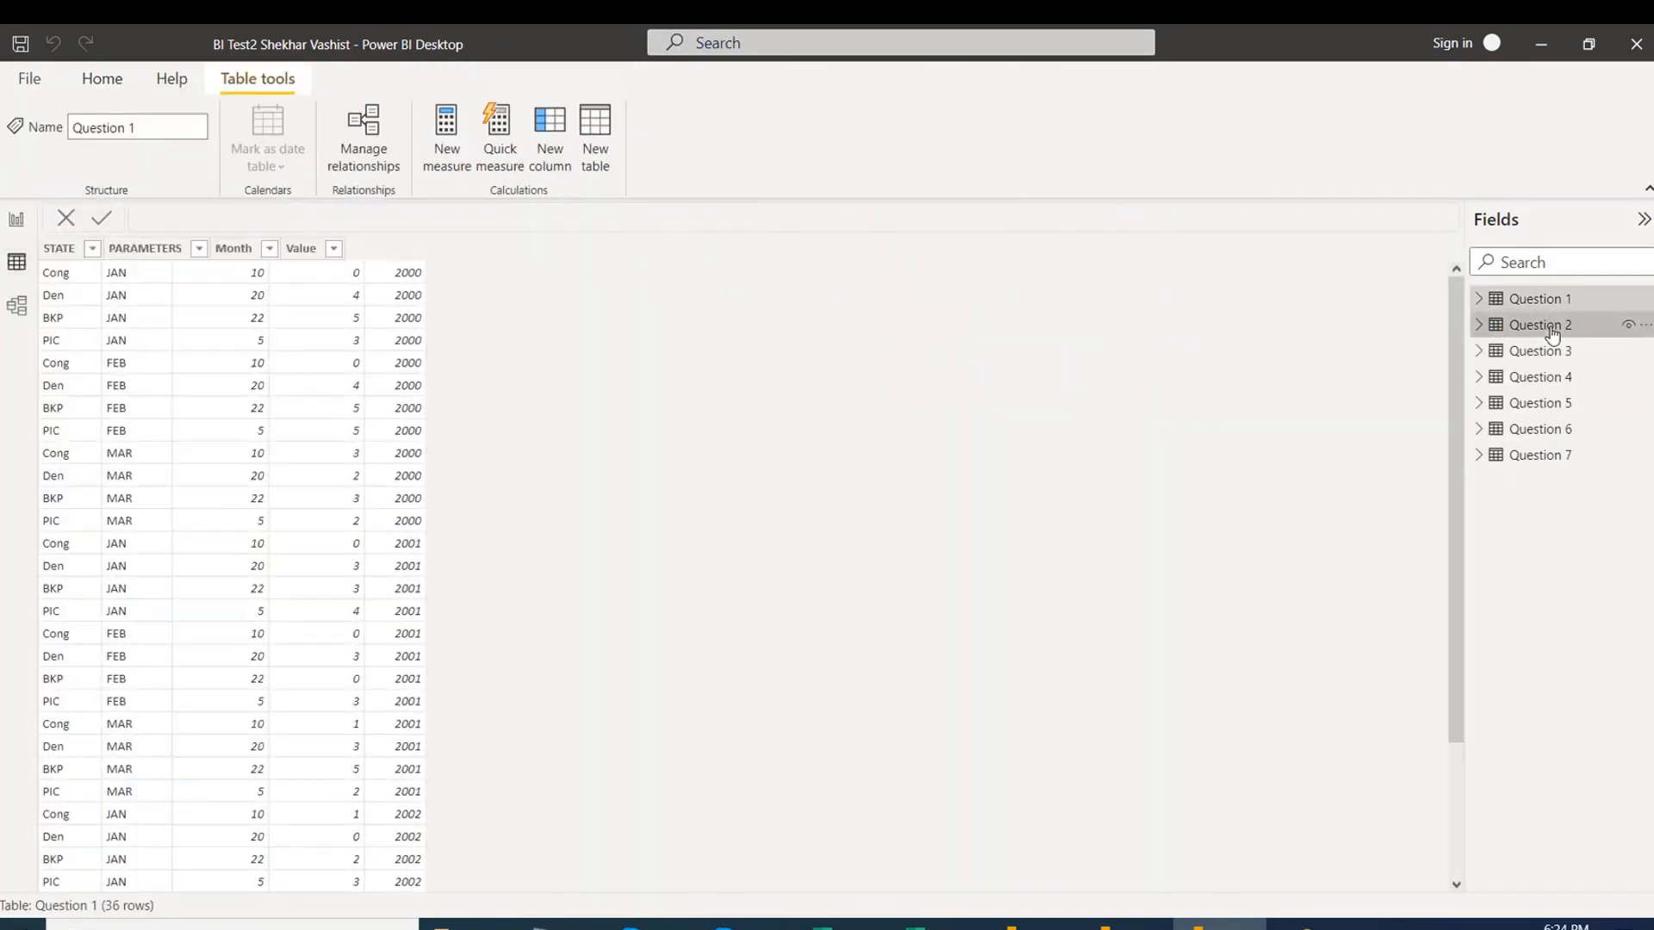
pyautogui.click(1480, 327)
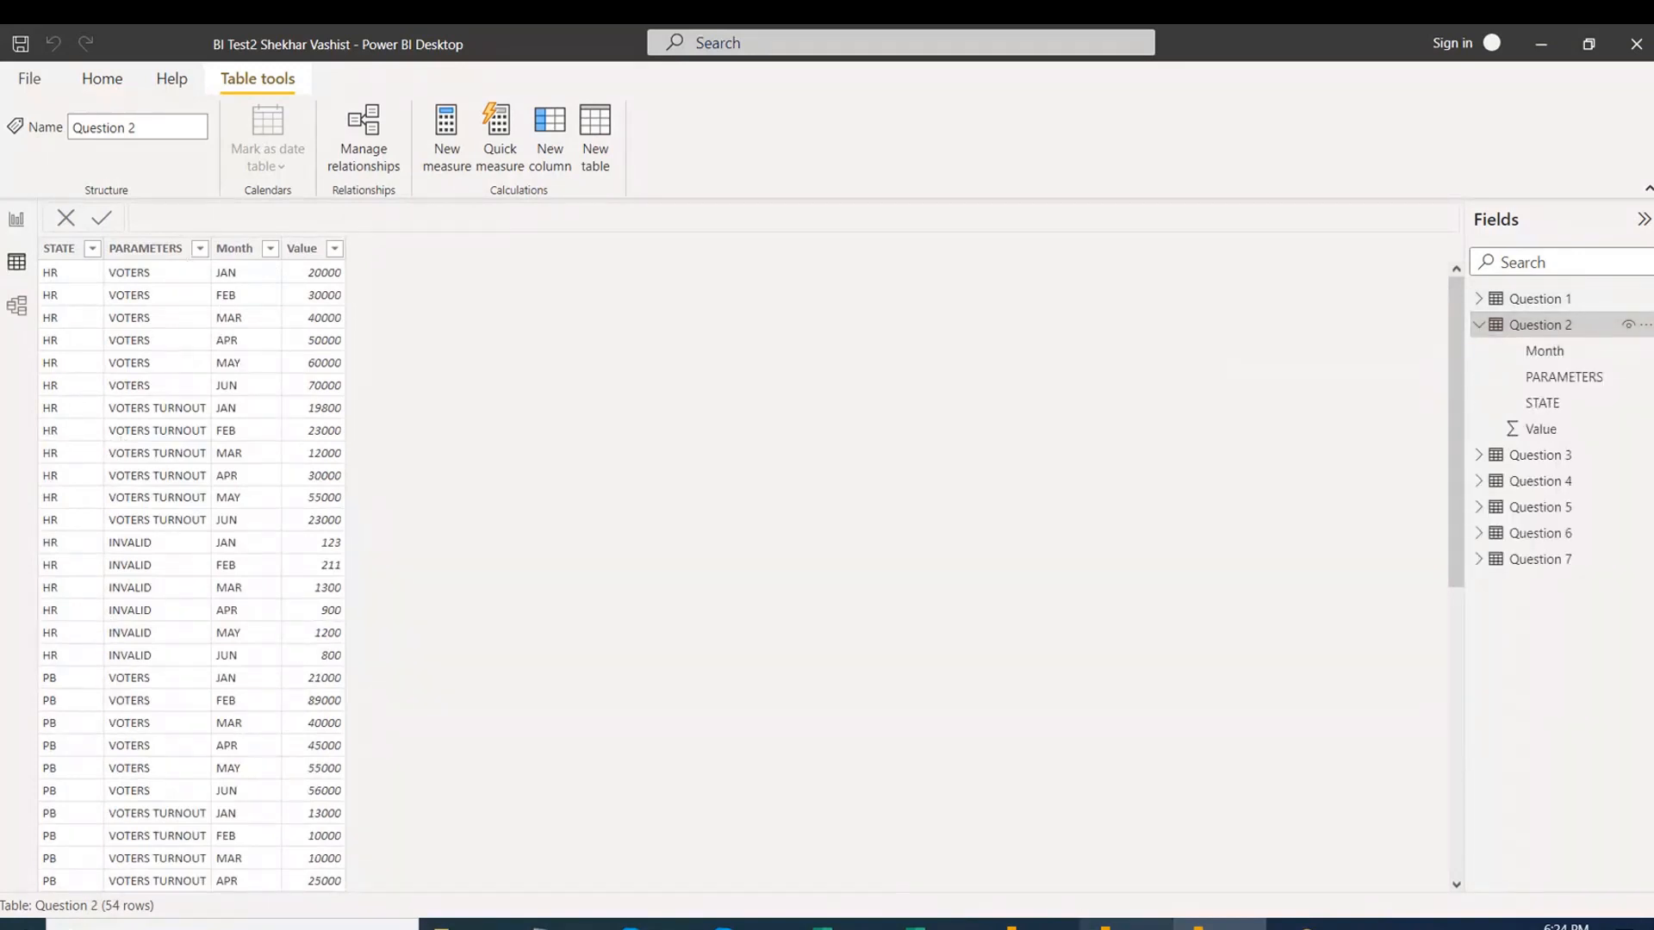
# Switch to the other student's BI Test2 report, show its Table 2 (QUESTION2) rows, and compare them with the first report's Question 2 table.
pyautogui.click(1104, 923)
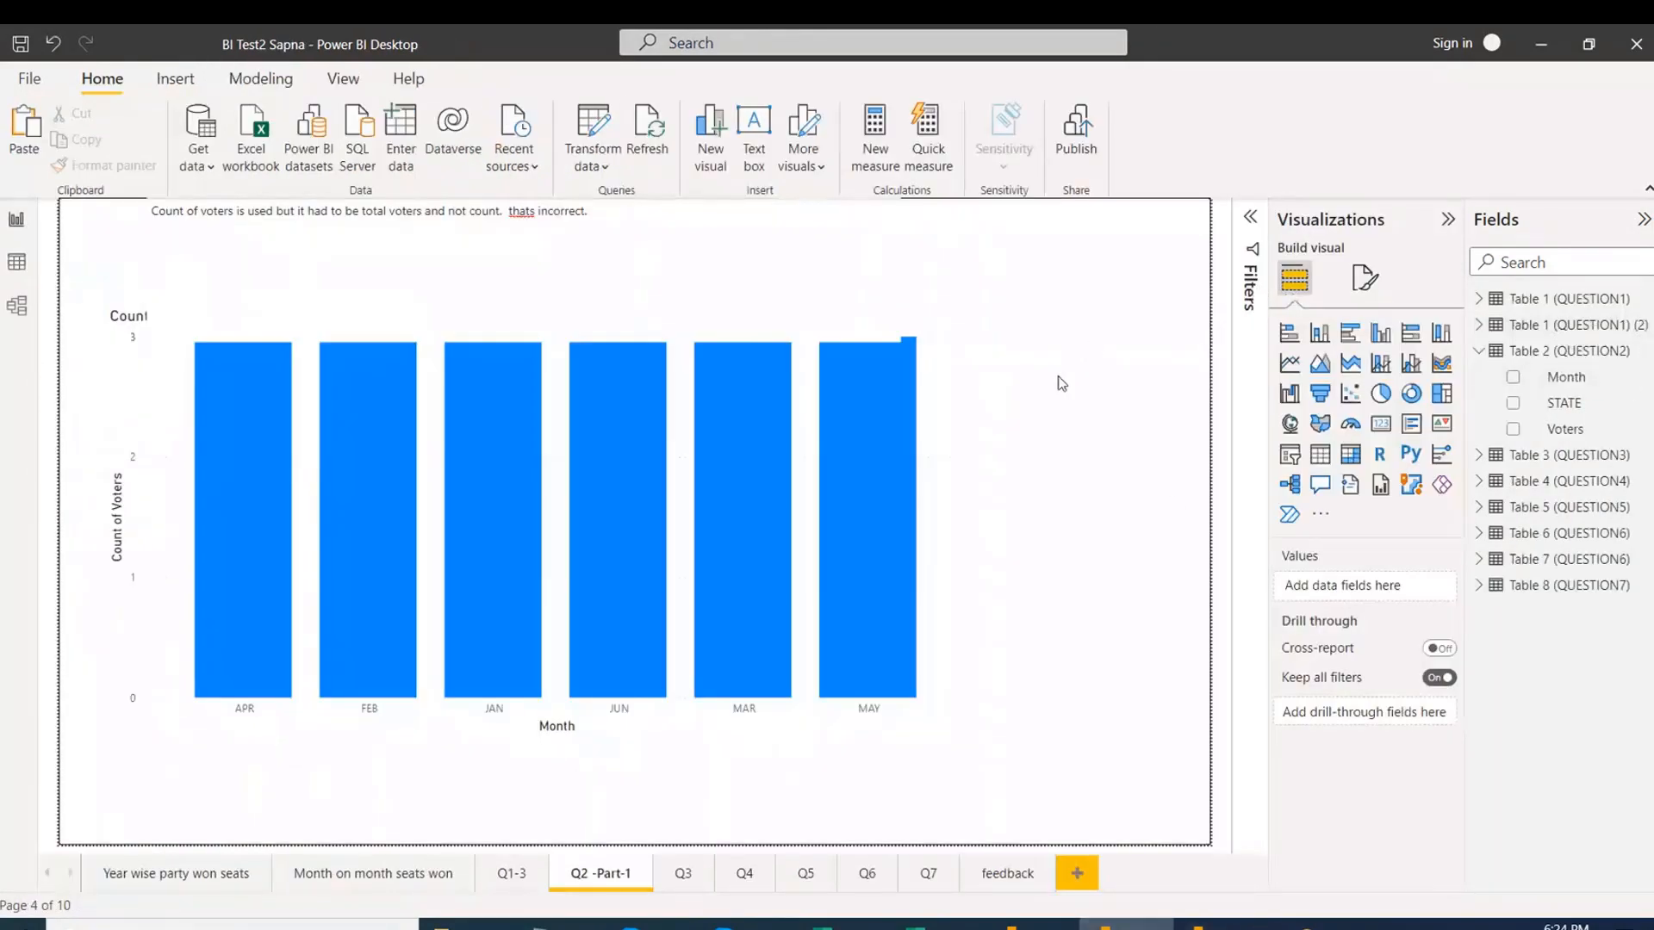
pyautogui.click(19, 269)
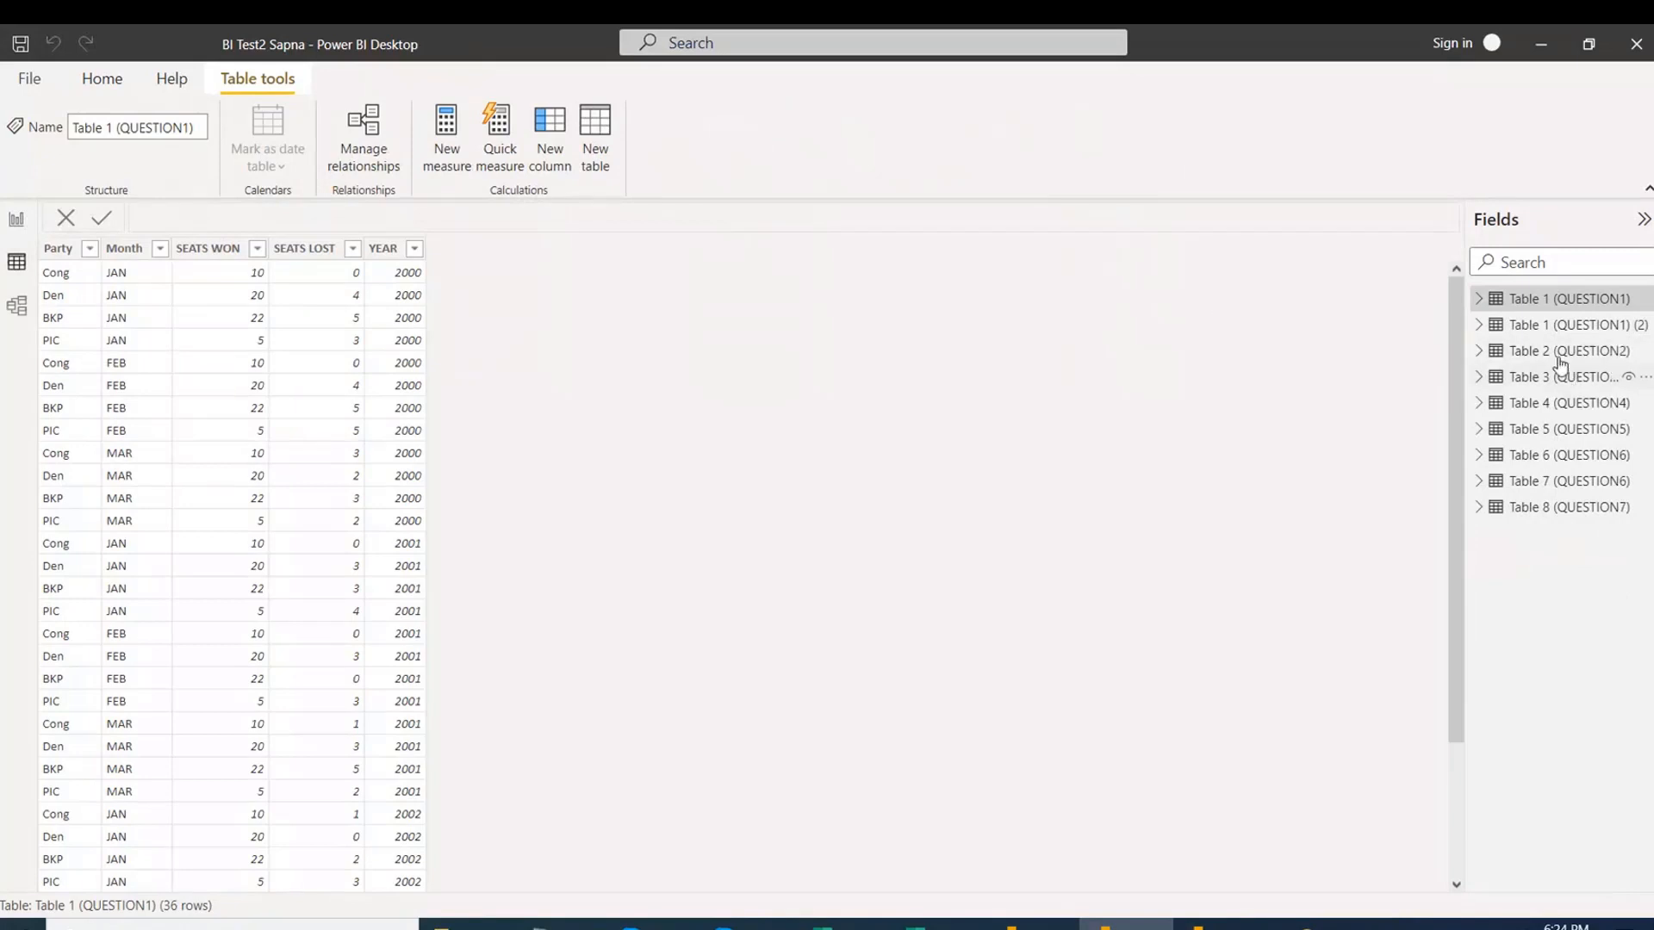
pyautogui.click(1559, 353)
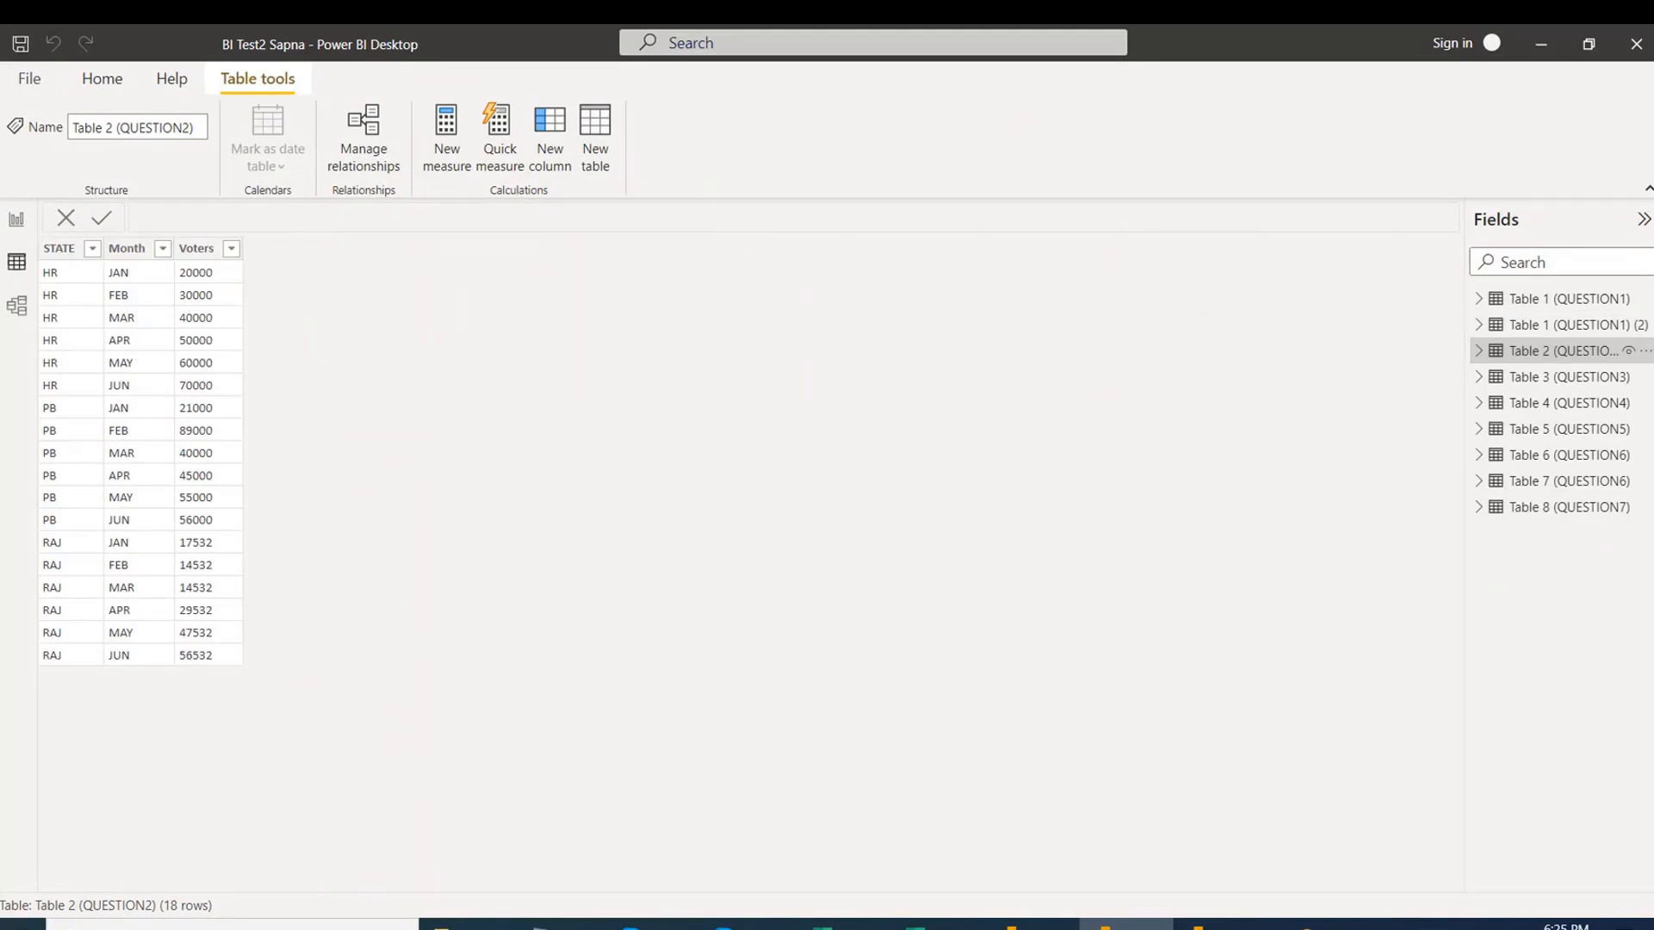
pyautogui.click(1200, 927)
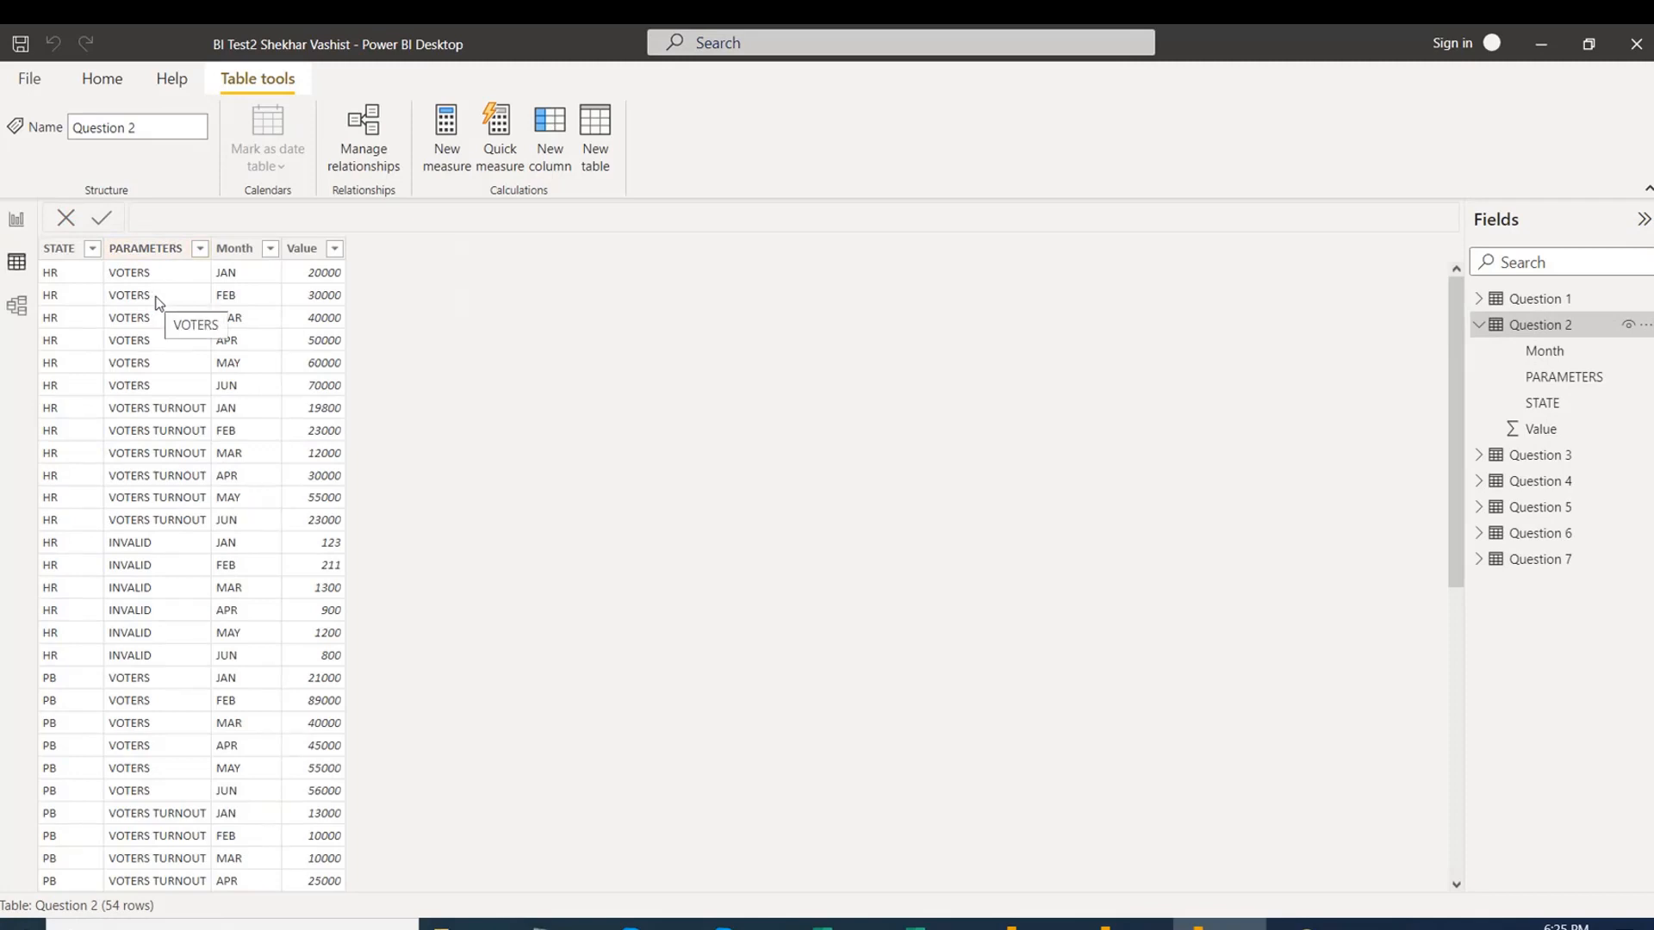
pyautogui.click(1125, 925)
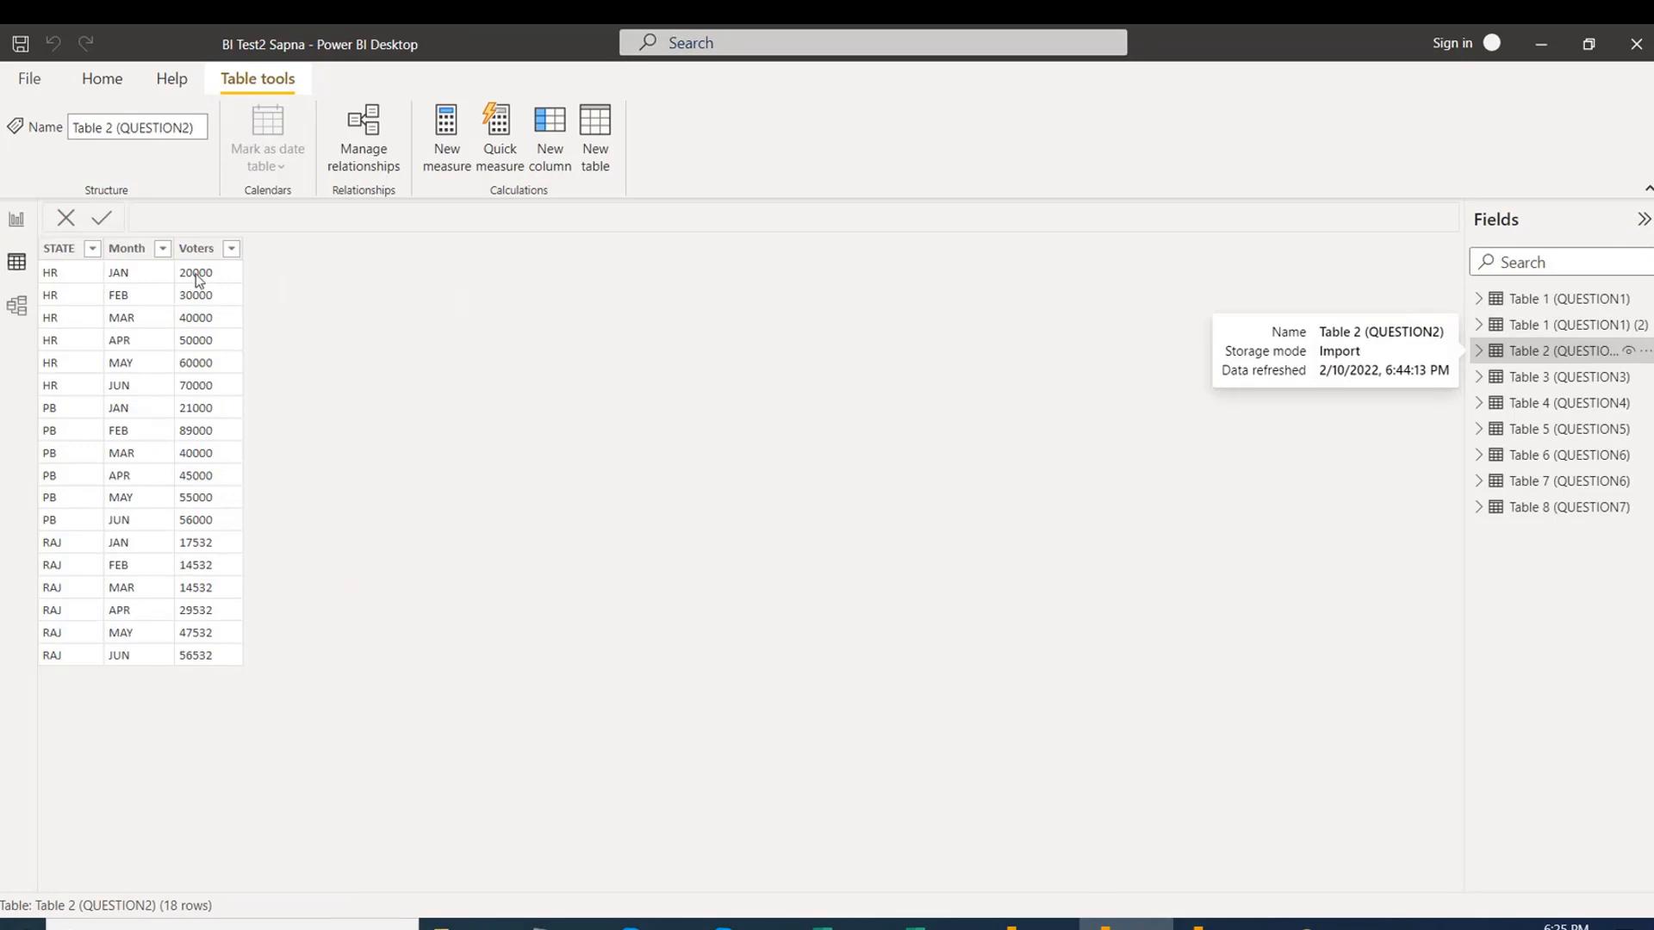
# Examine the aggregation options for Voters in the Q2 -Part-1 monthly chart against the Voters column of Table 2 (QUESTION2).
pyautogui.click(17, 220)
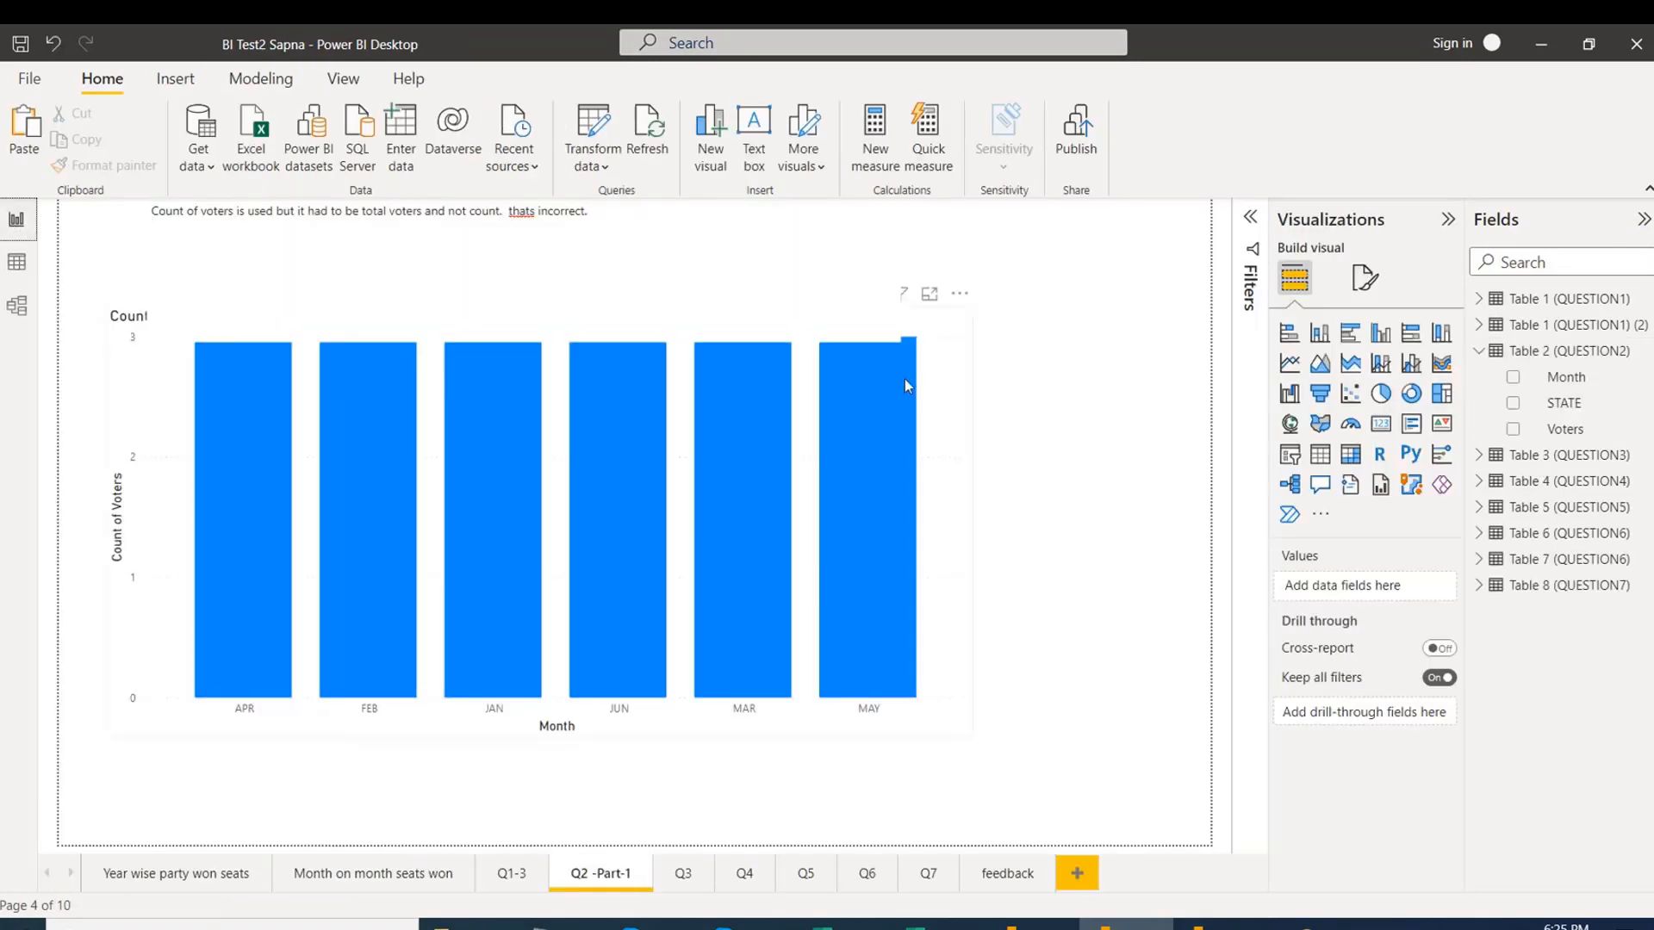
pyautogui.click(958, 404)
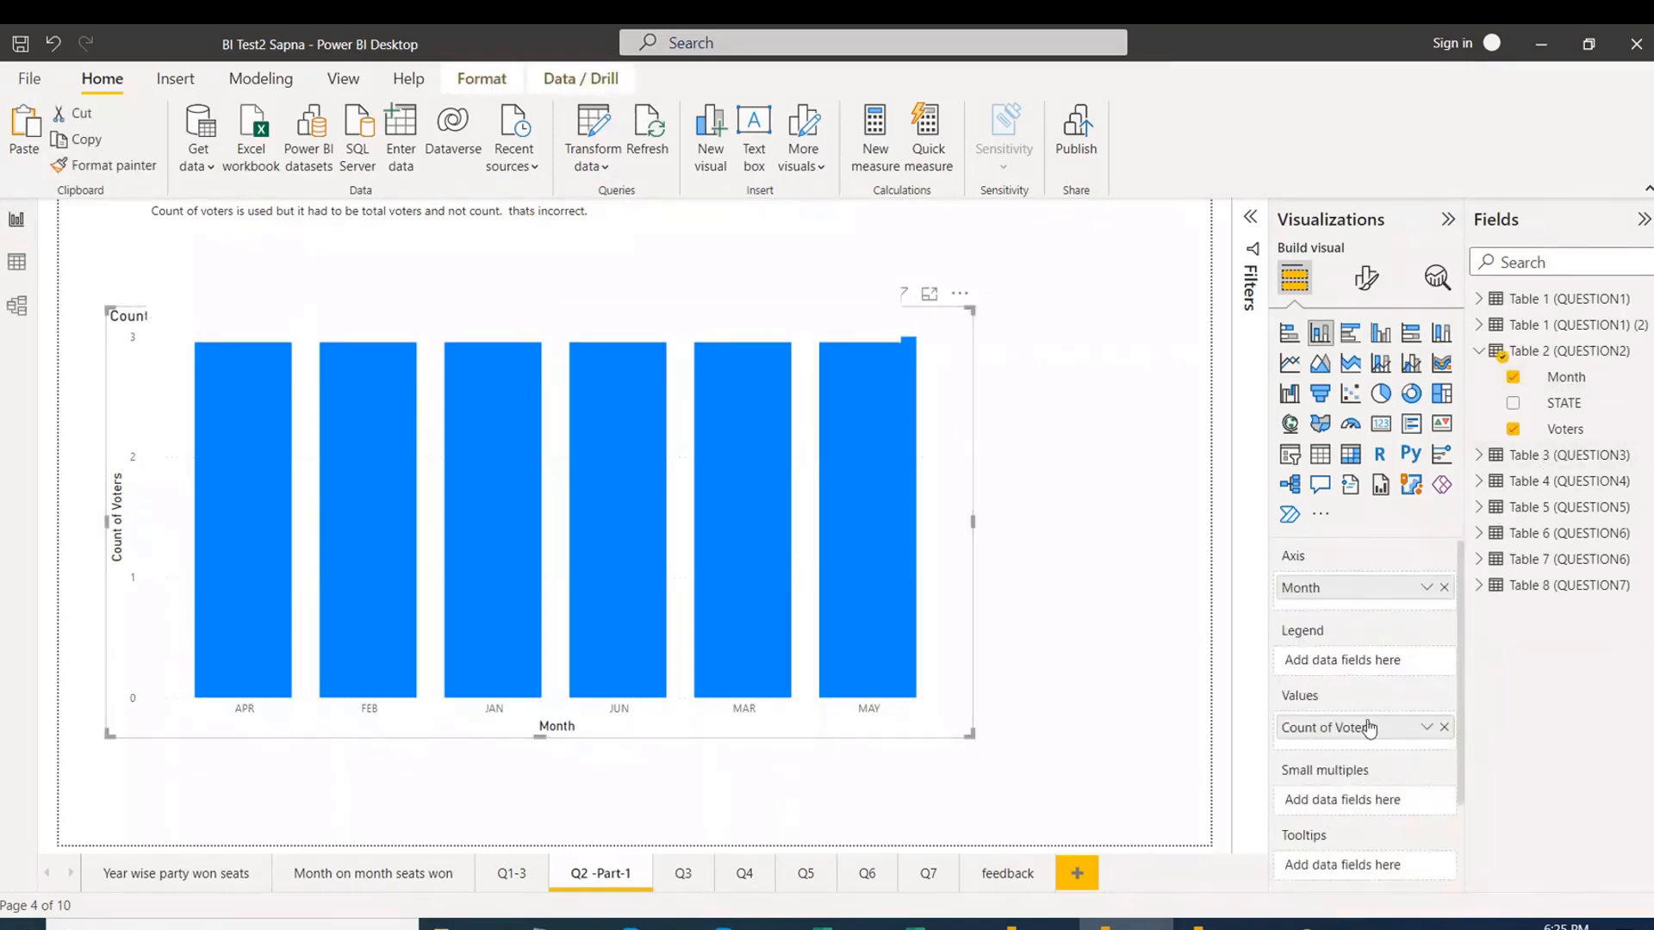
pyautogui.click(16, 272)
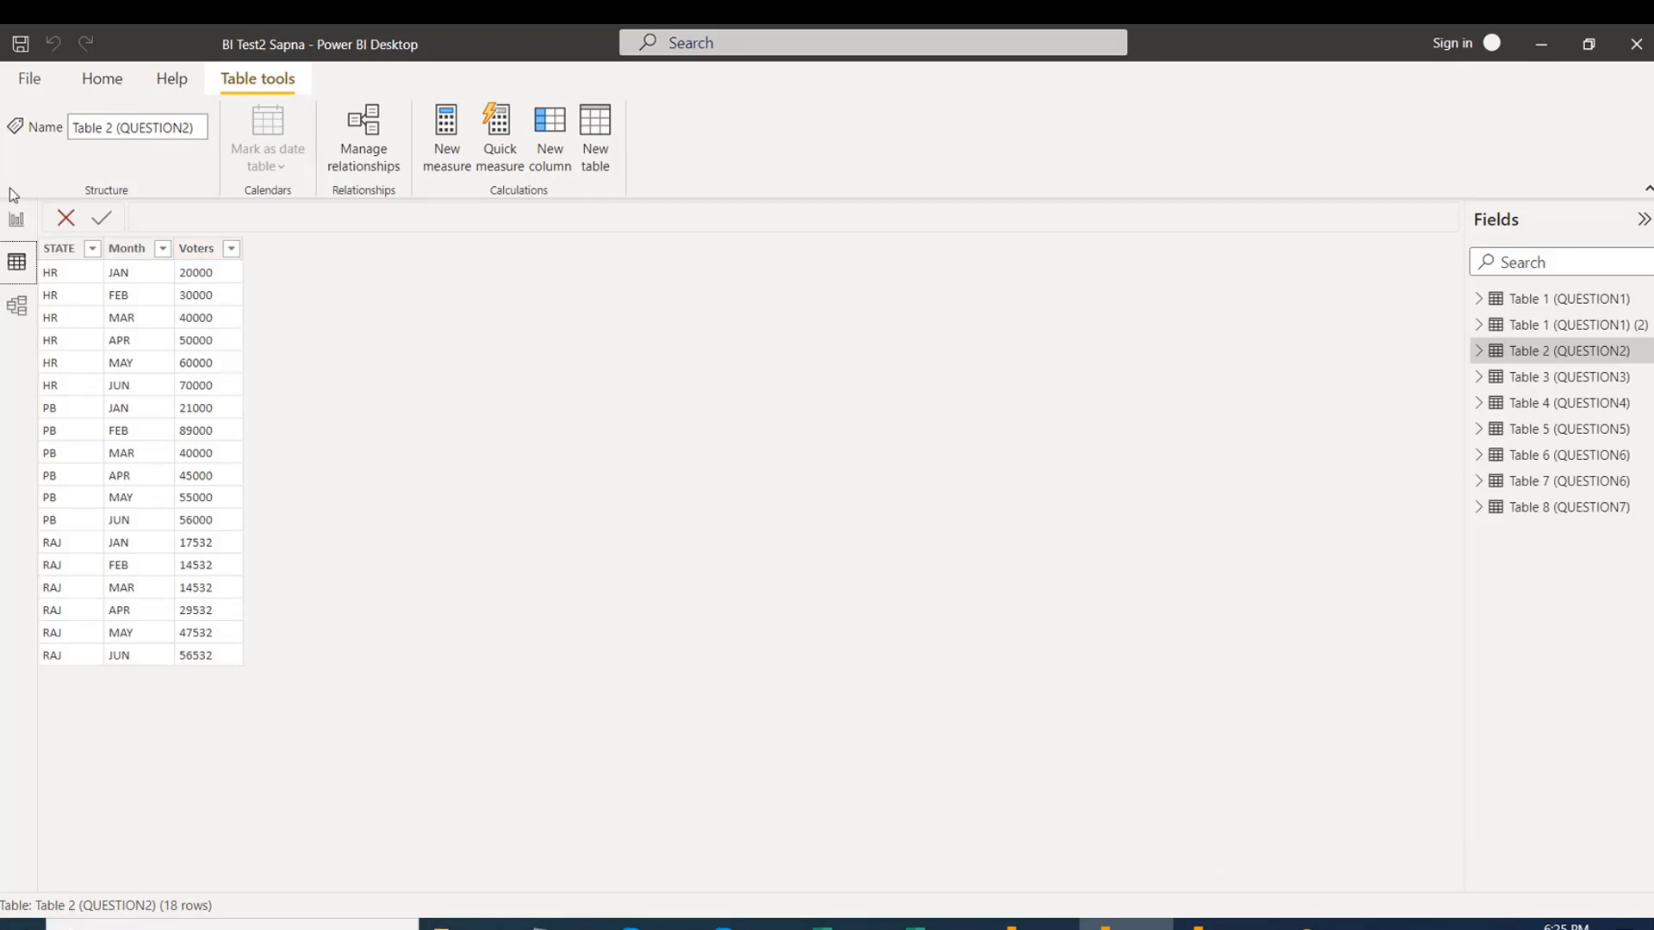
pyautogui.click(16, 219)
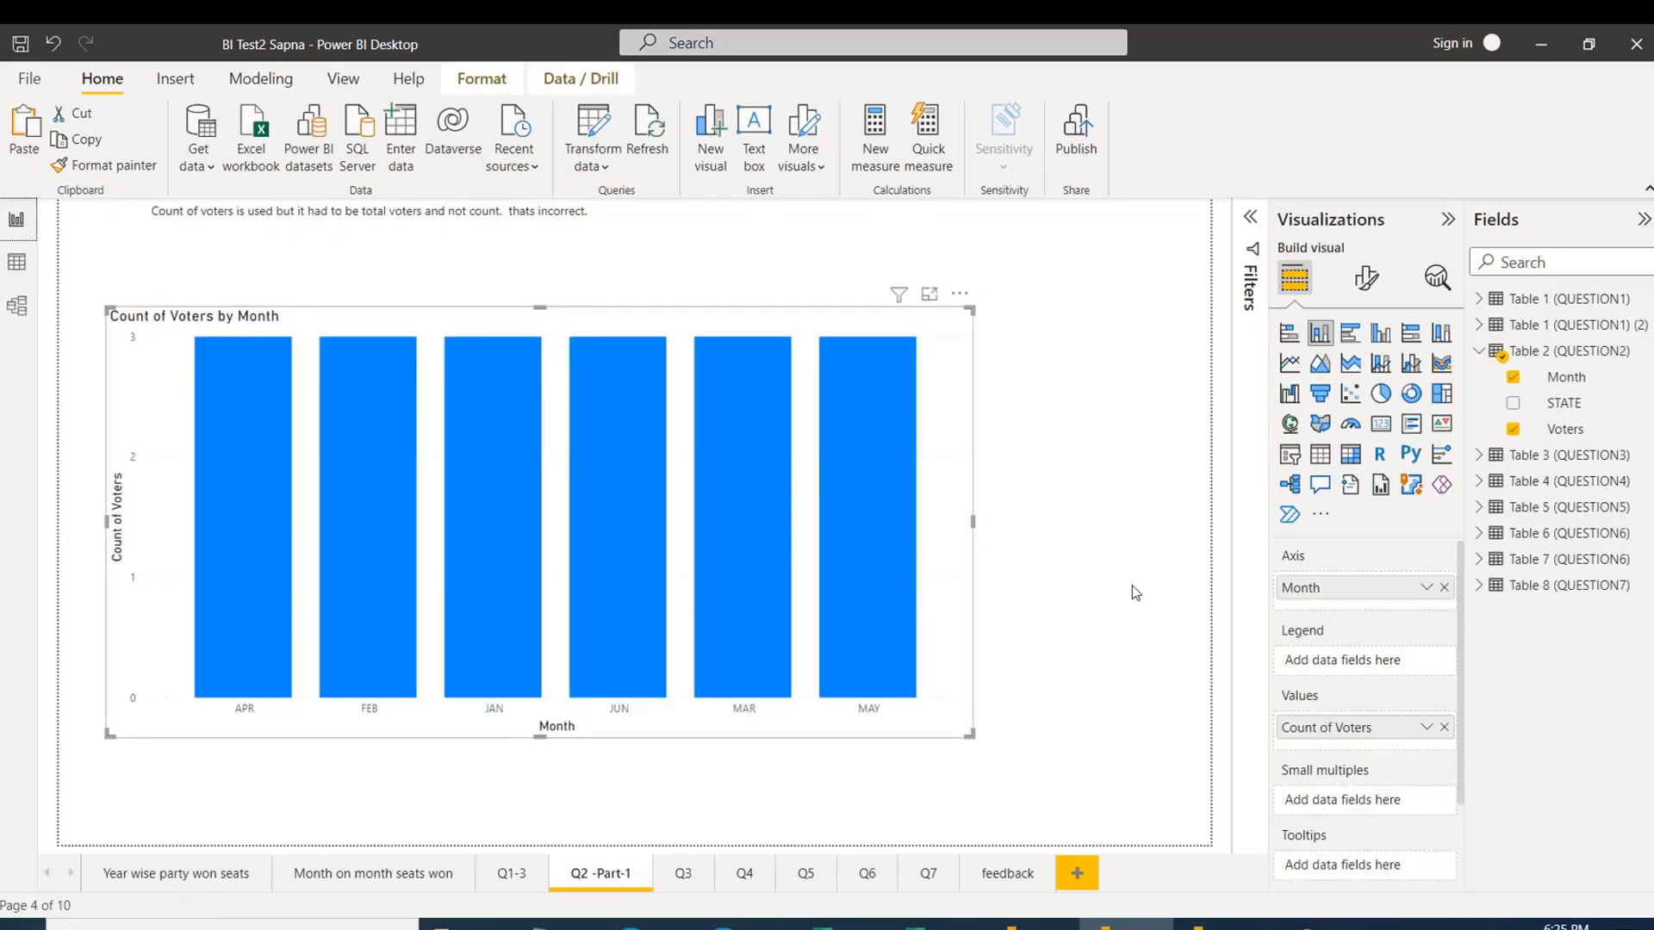
pyautogui.click(1427, 728)
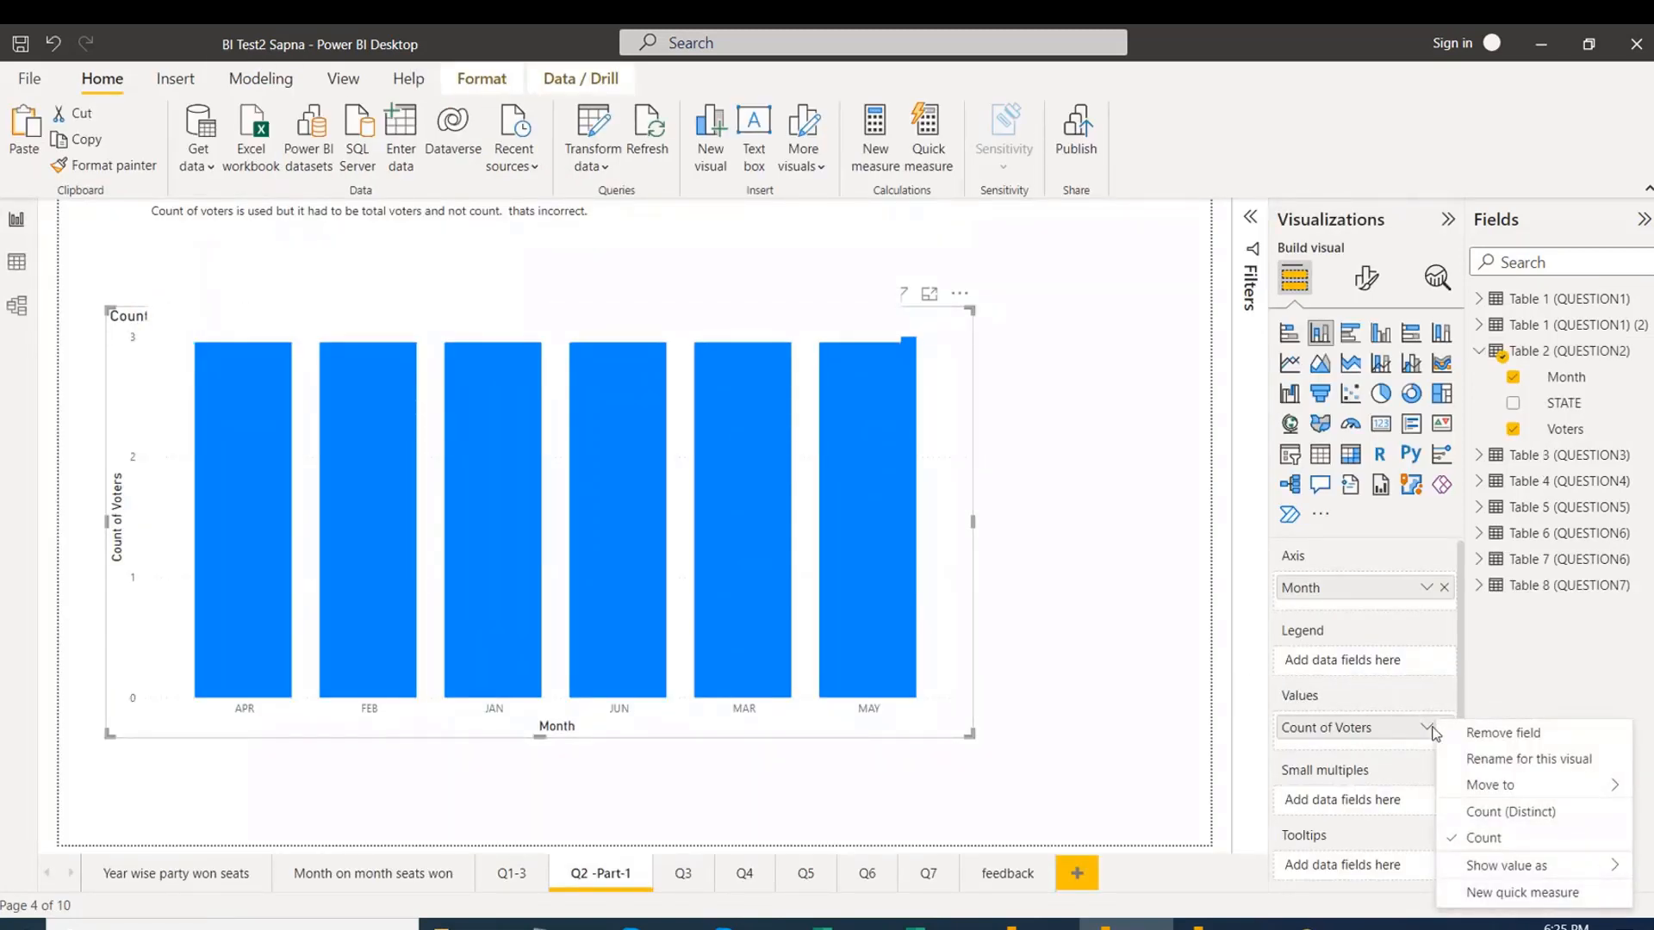
pyautogui.click(16, 262)
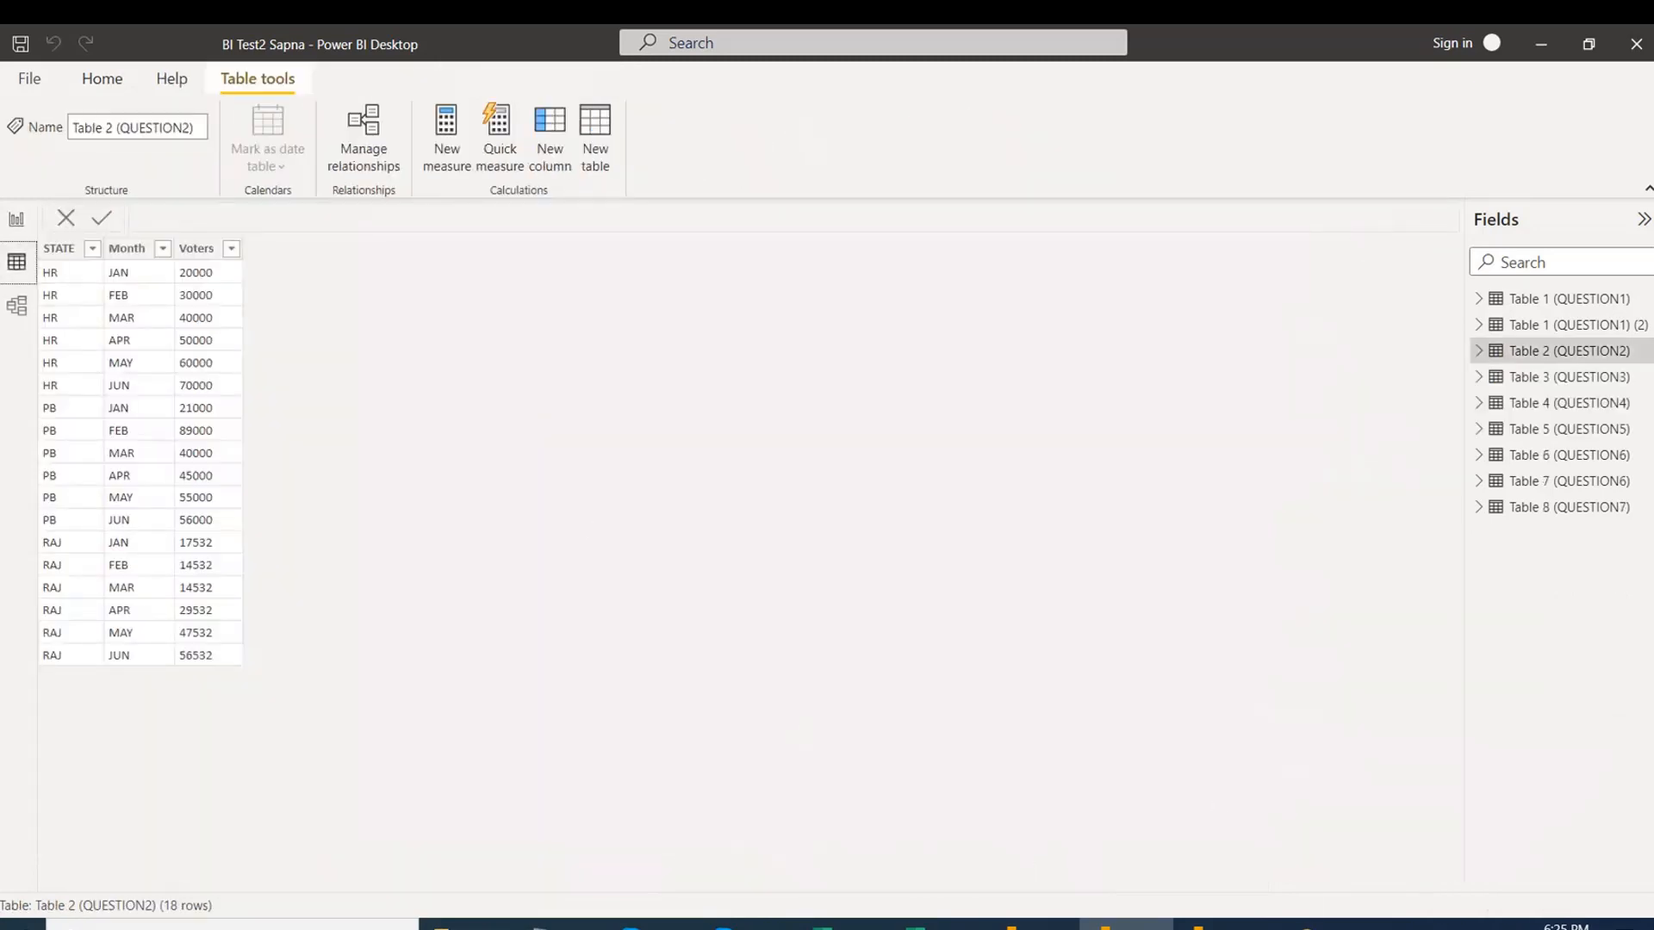
# Switch to the report containing the PARAMETERS column, open its queries in the Power Query Editor, and show the Question 3 query.
pyautogui.click(1216, 925)
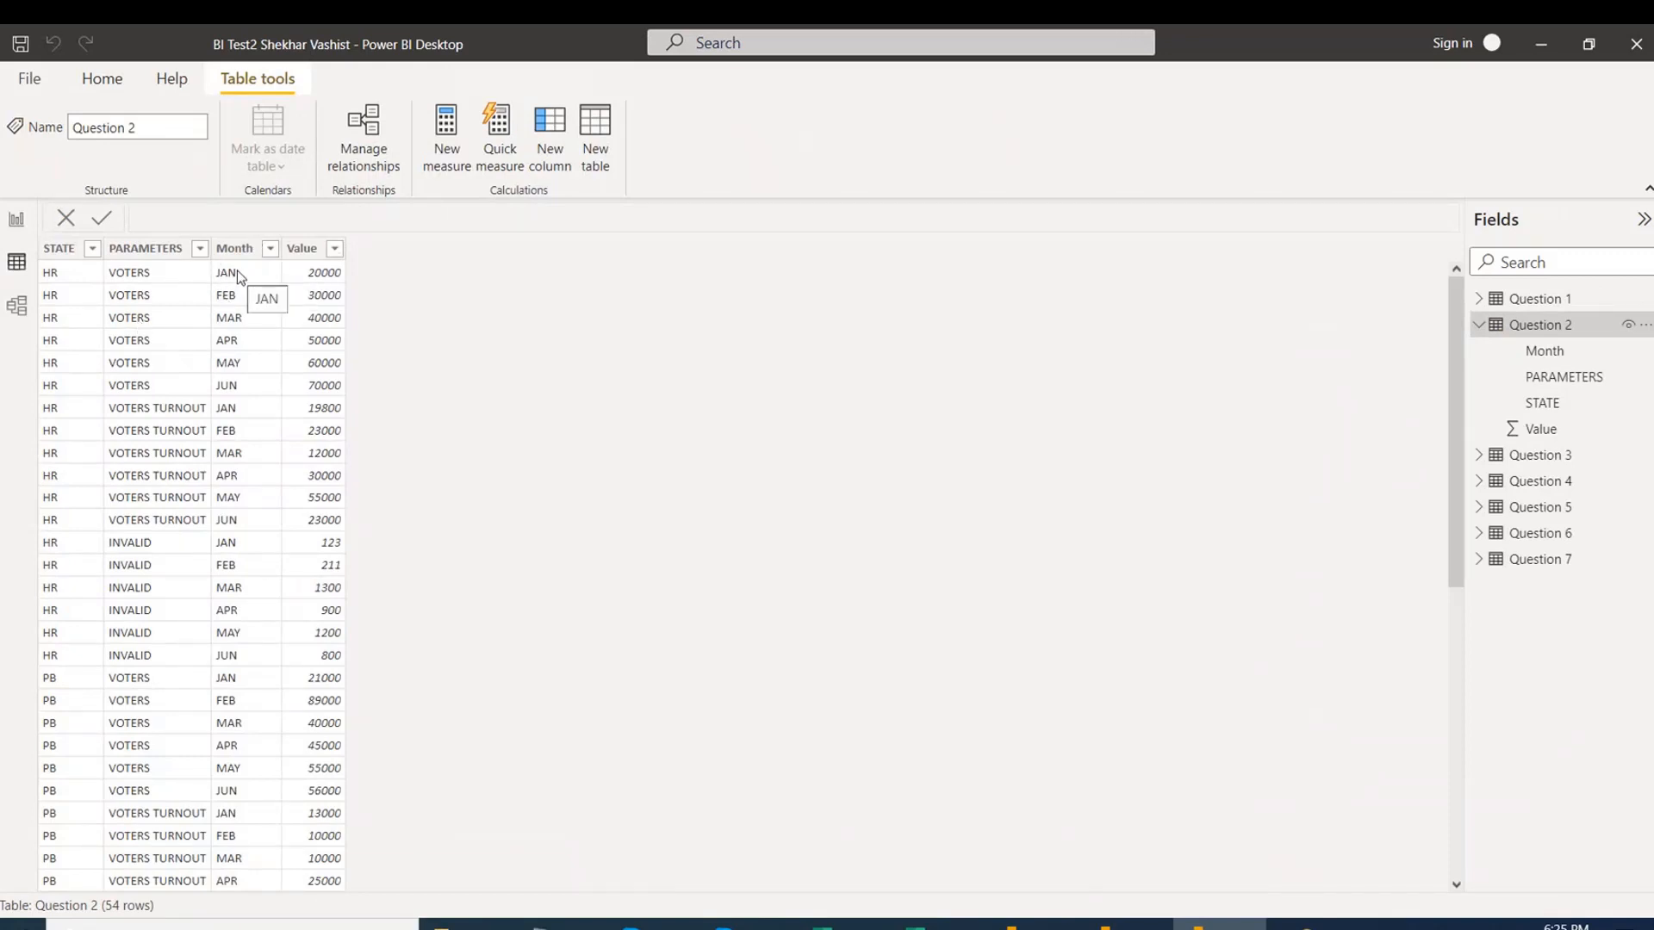
pyautogui.click(115, 83)
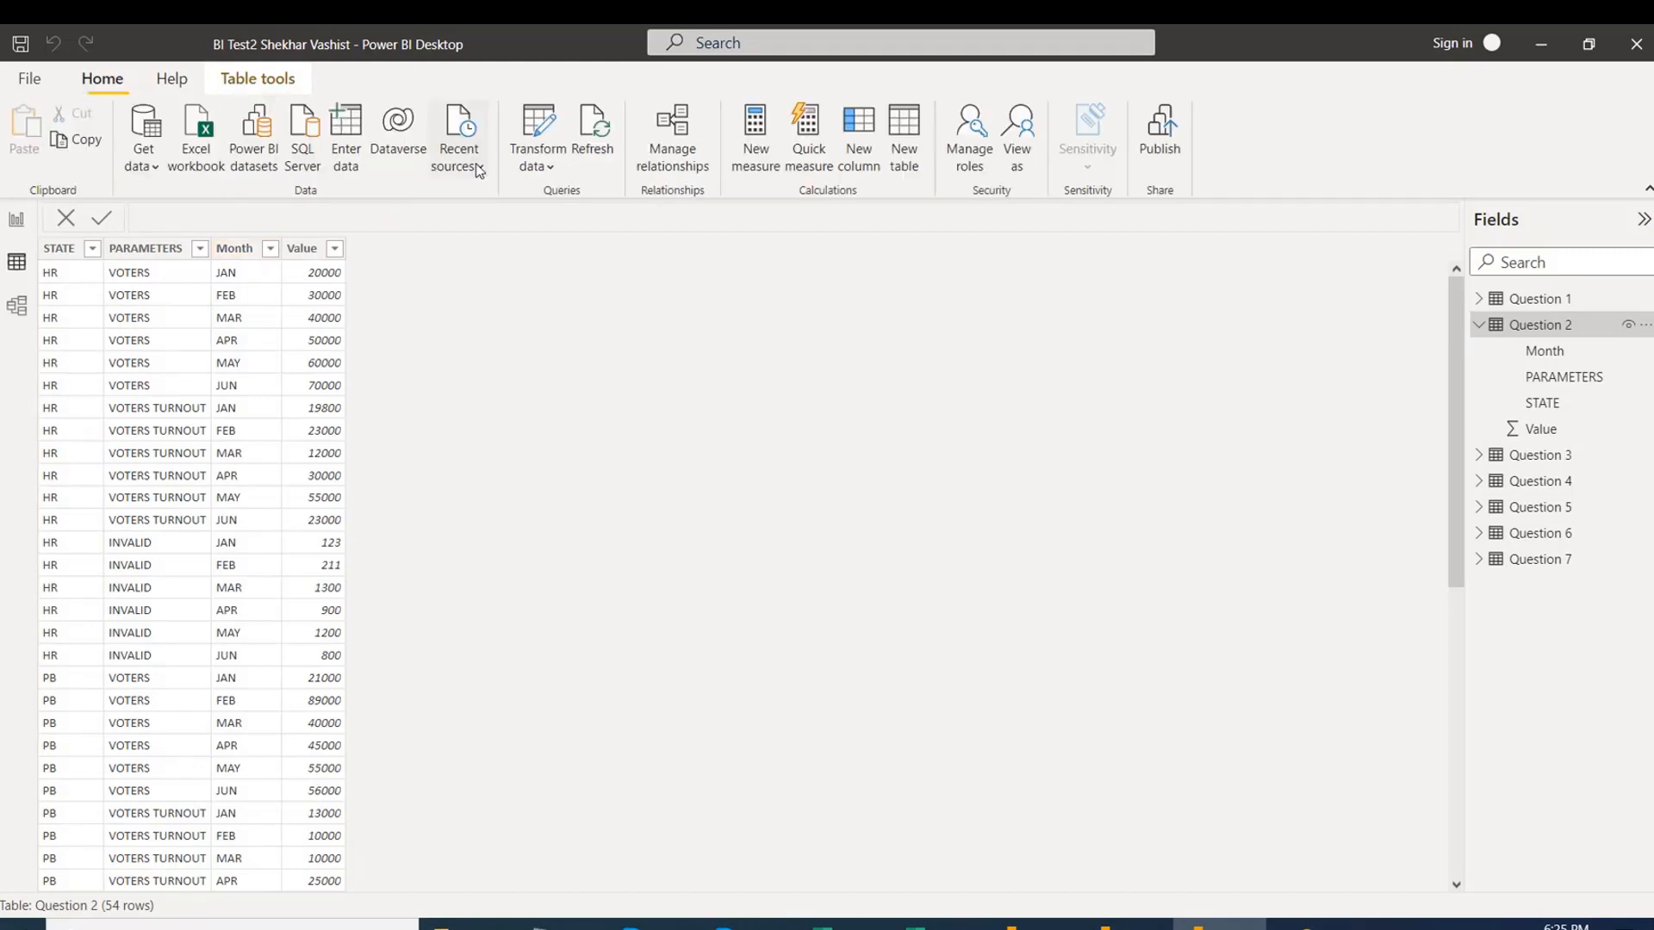
pyautogui.click(550, 175)
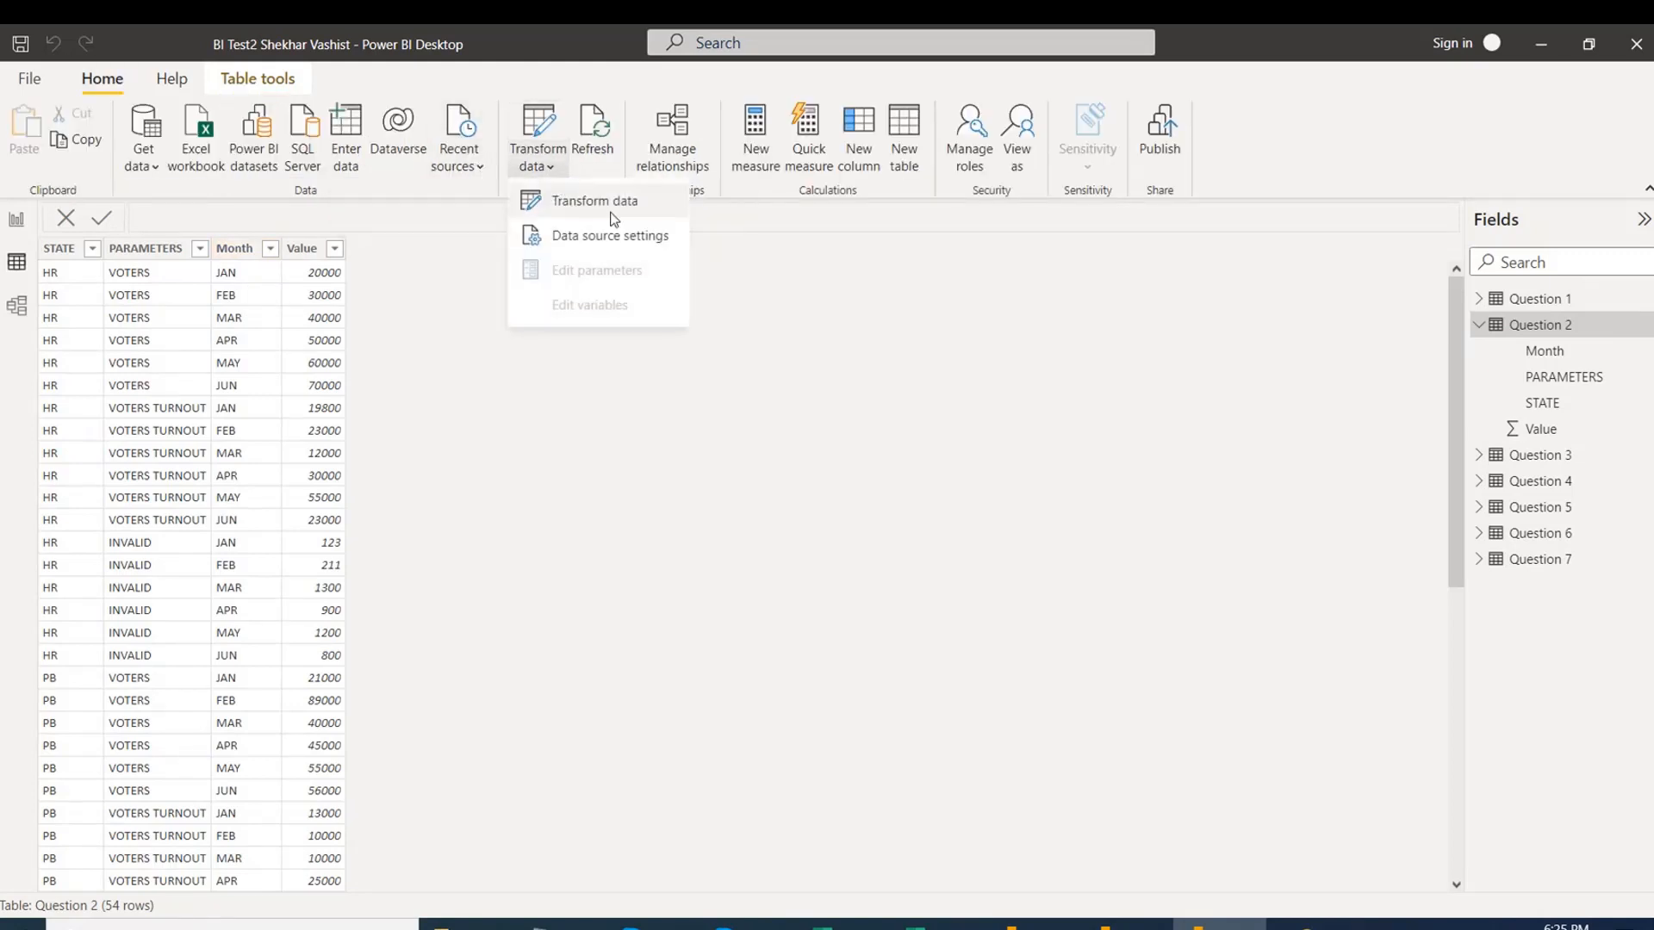
pyautogui.click(614, 214)
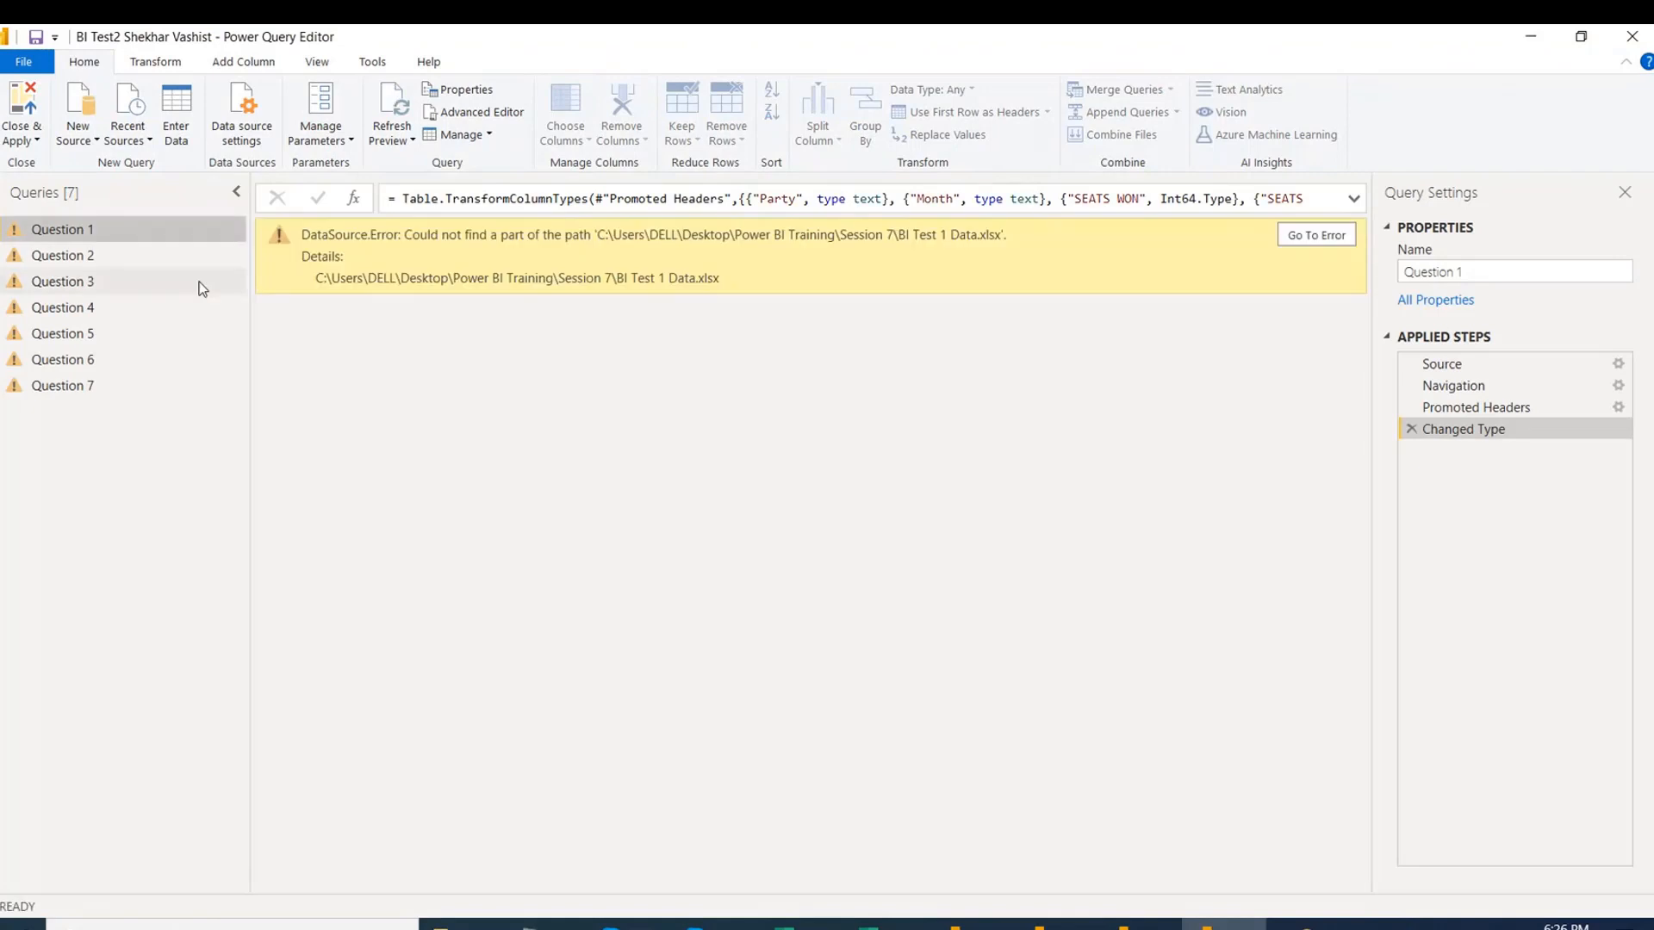
pyautogui.click(106, 275)
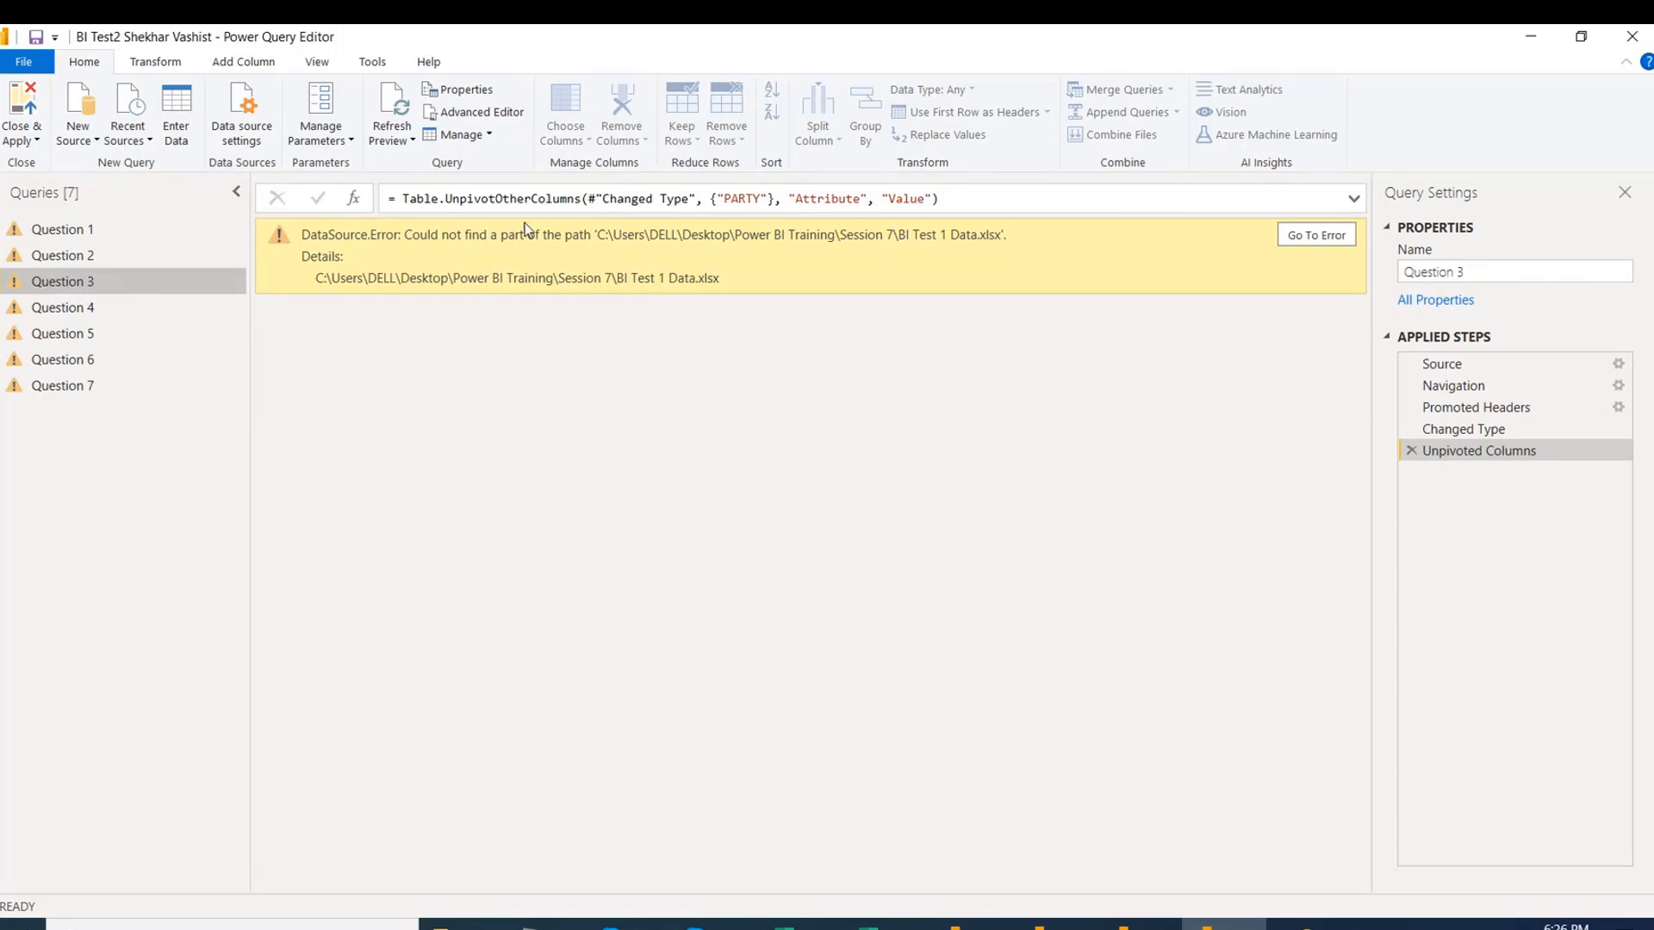
# Close the Power Query Editor and switch back to the other student's report showing Table 2 (QUESTION2).
pyautogui.click(38, 141)
pyautogui.click(44, 164)
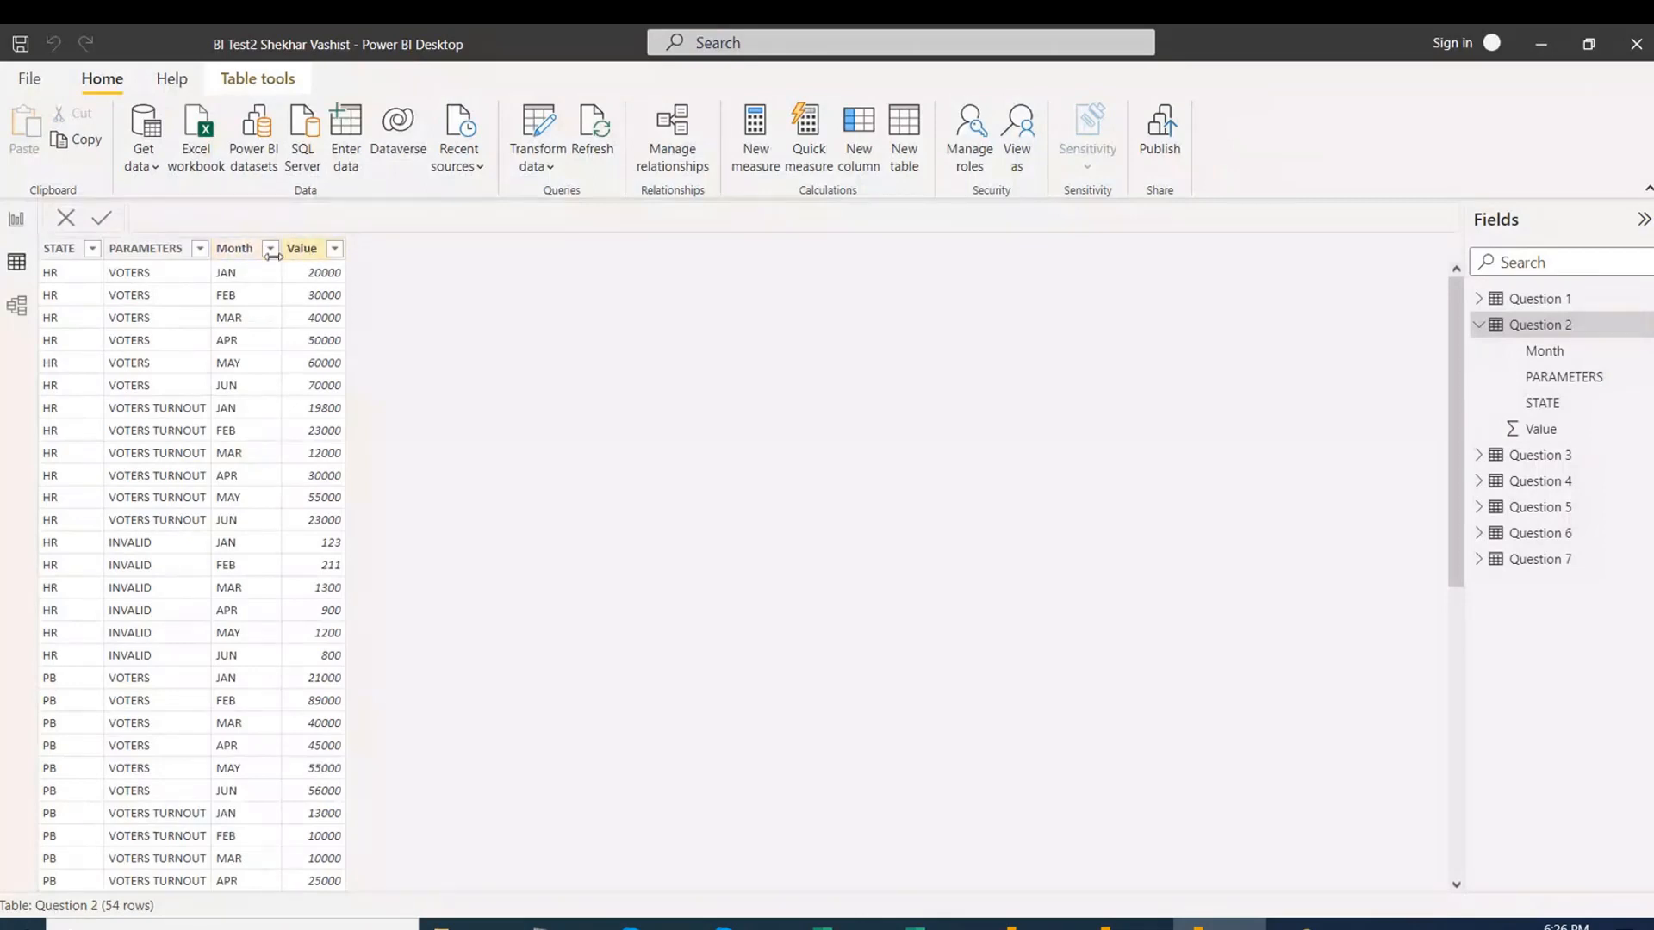
pyautogui.moveTo(1125, 923)
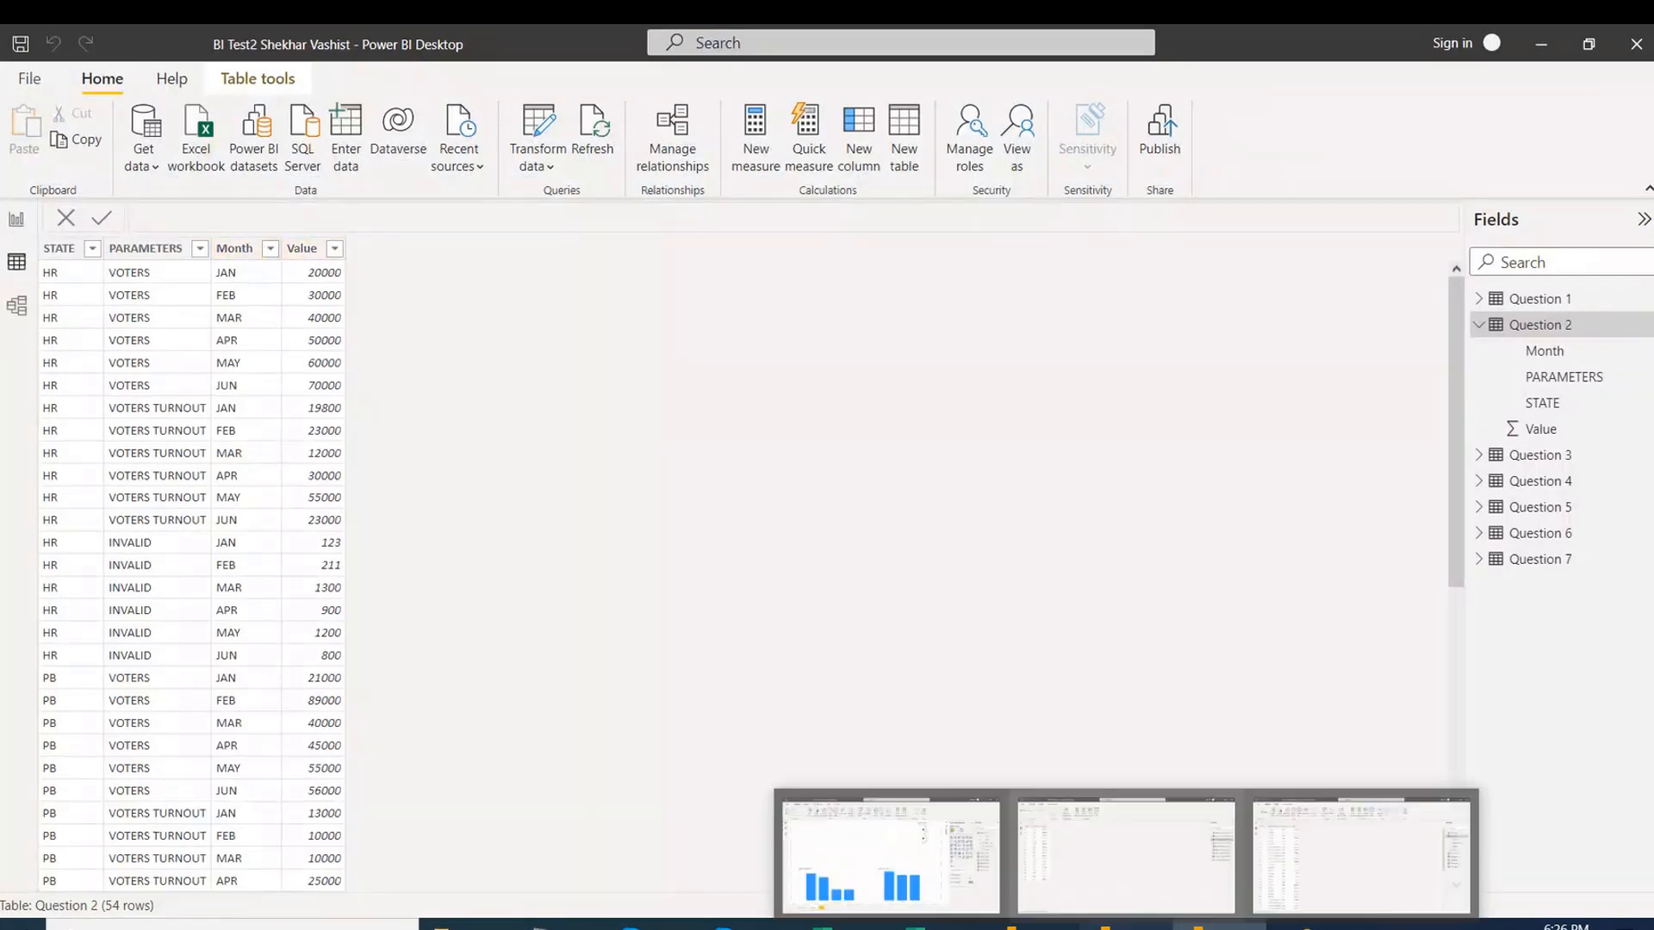
pyautogui.click(1137, 853)
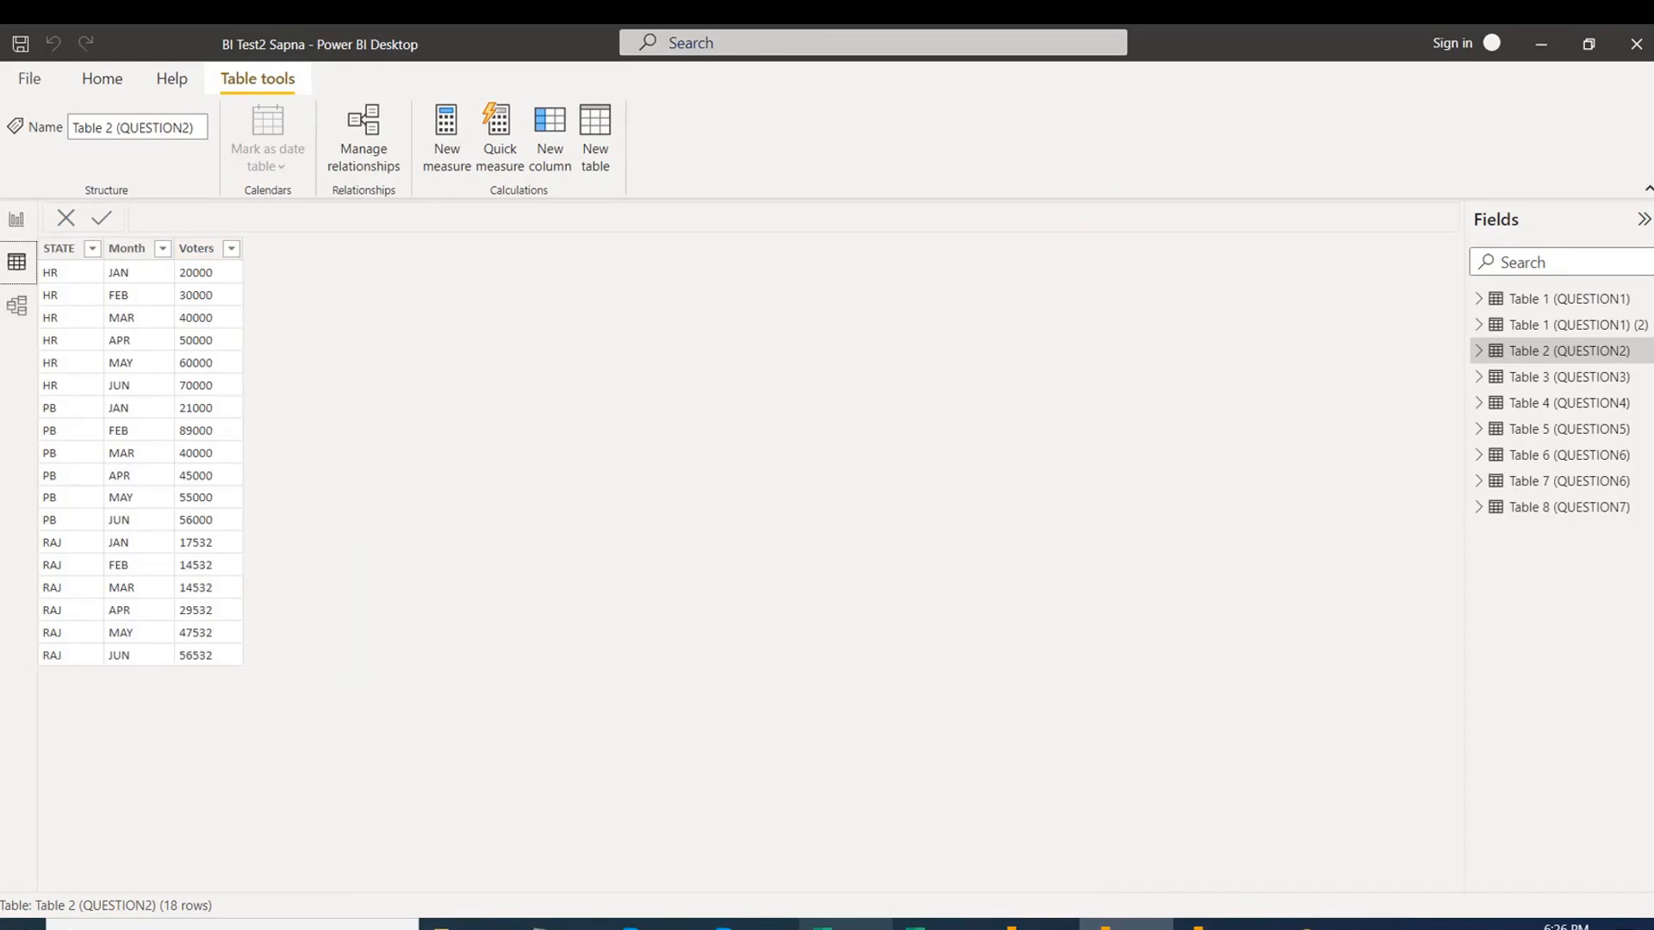
# Switch to the BI MockTest2.xlsx workbook in Excel and examine the JAN to JUN headers and HR voters figures on QUESTION2.
pyautogui.click(823, 926)
pyautogui.click(134, 274)
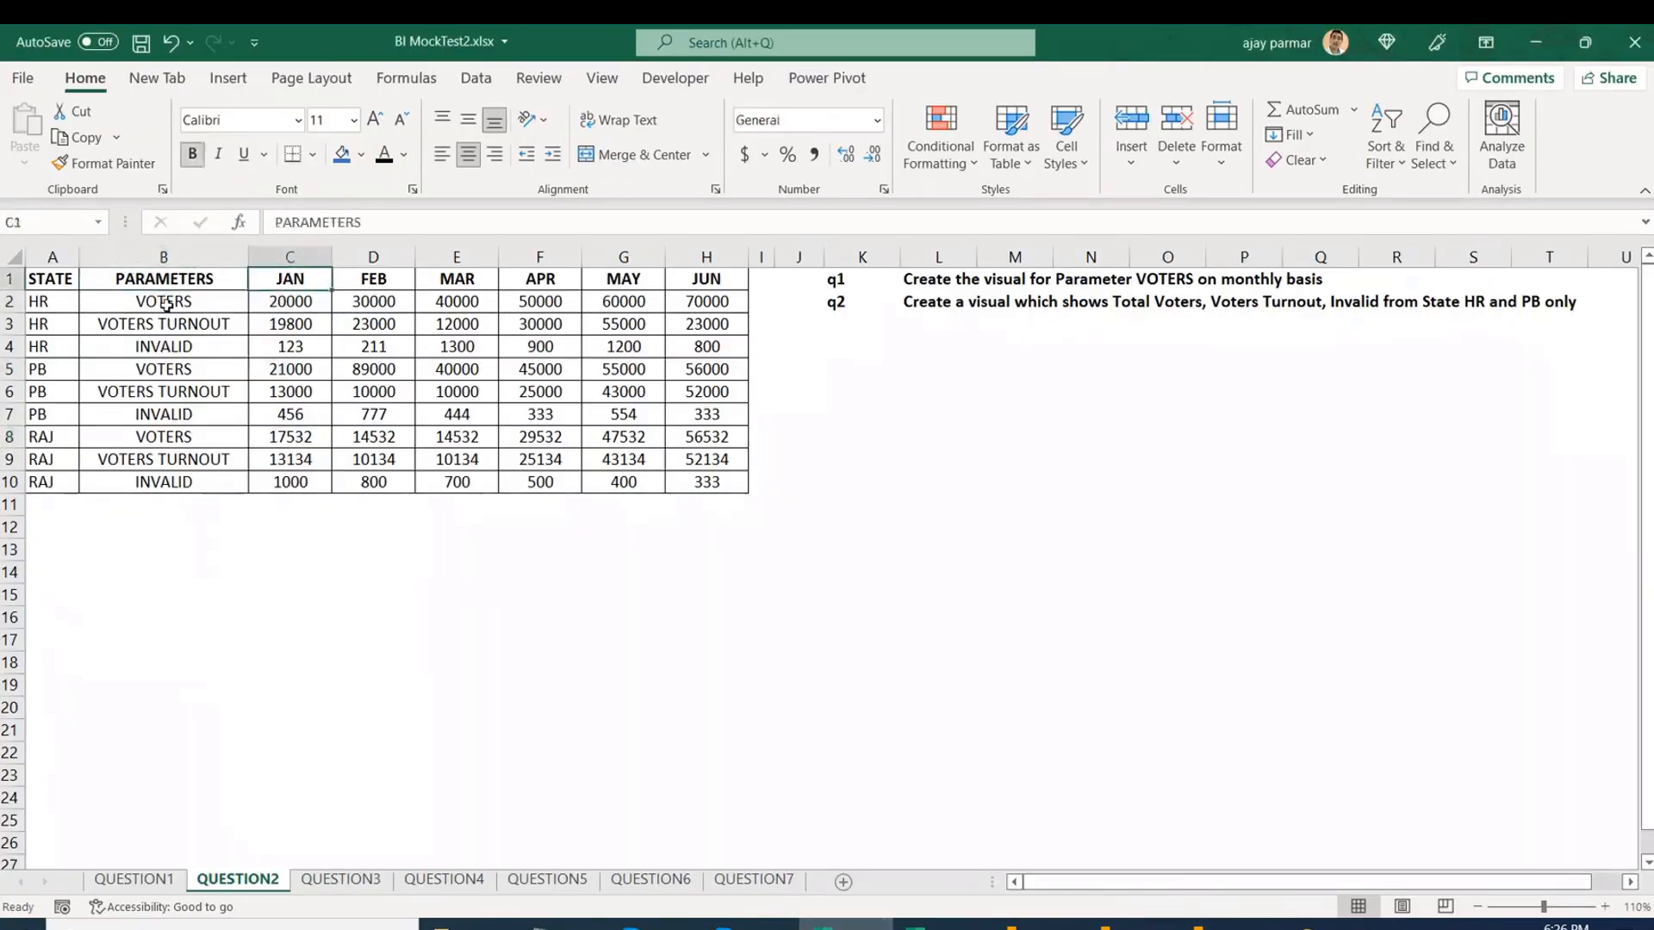
pyautogui.hotkey('shift', 'Right')
pyautogui.hotkey('shift', 'Right')
pyautogui.hotkey('shift', 'Right')
pyautogui.hotkey('shift', 'Right')
pyautogui.hotkey('shift', 'Right')
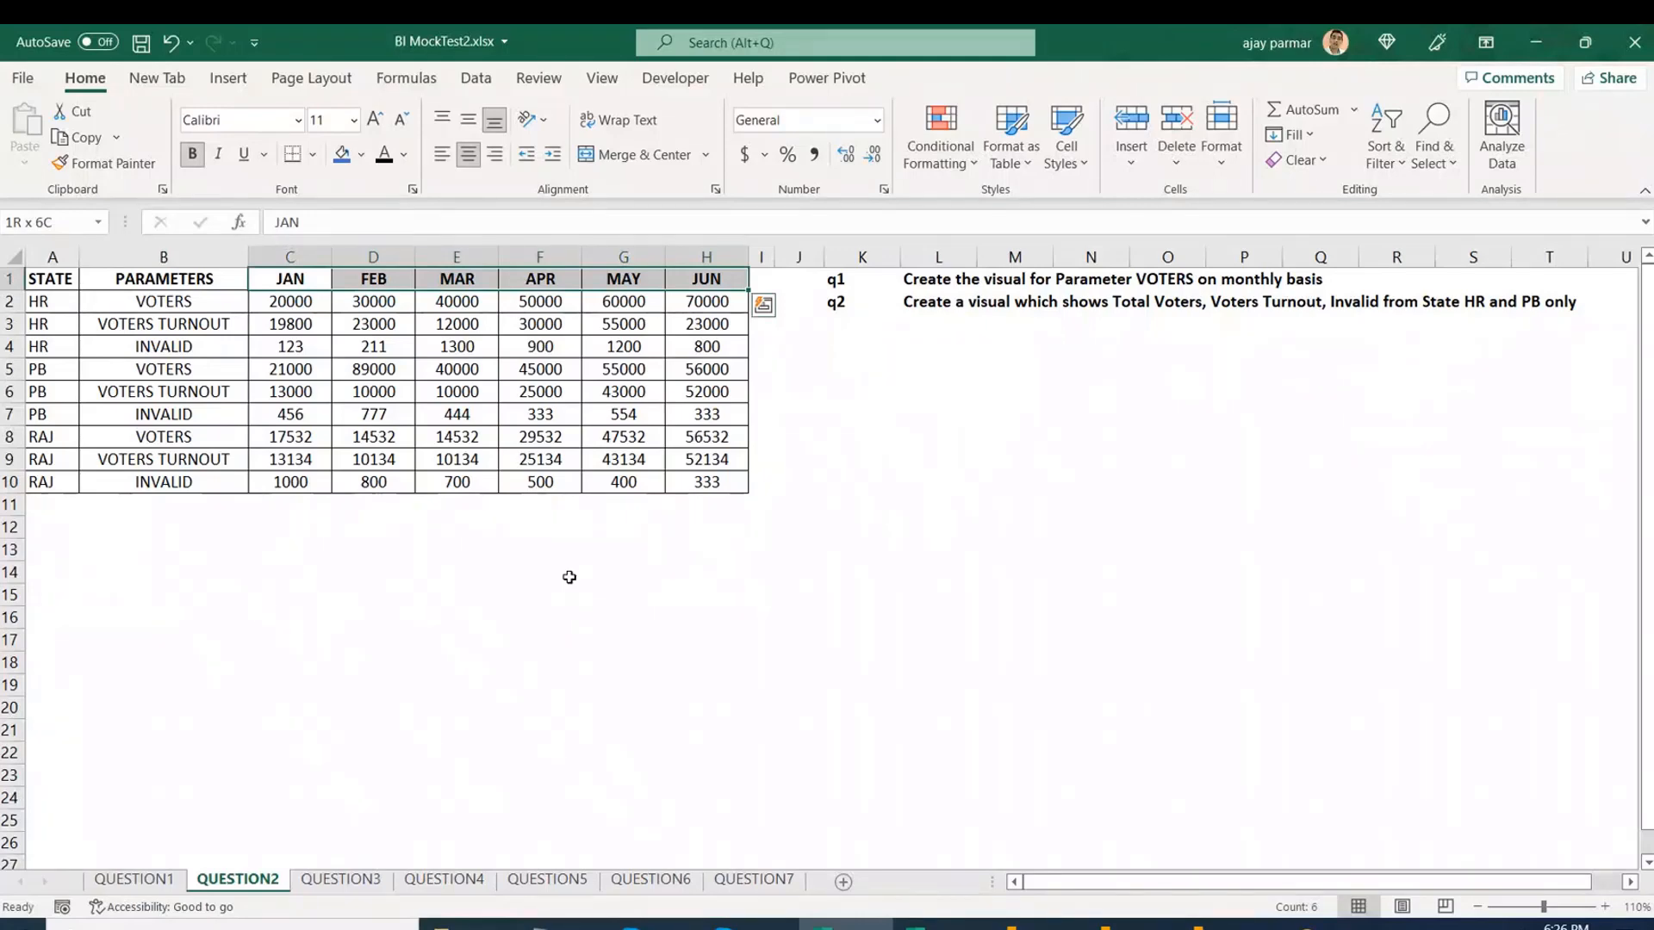
pyautogui.moveTo(569, 577); pyautogui.dragTo(578, 775)
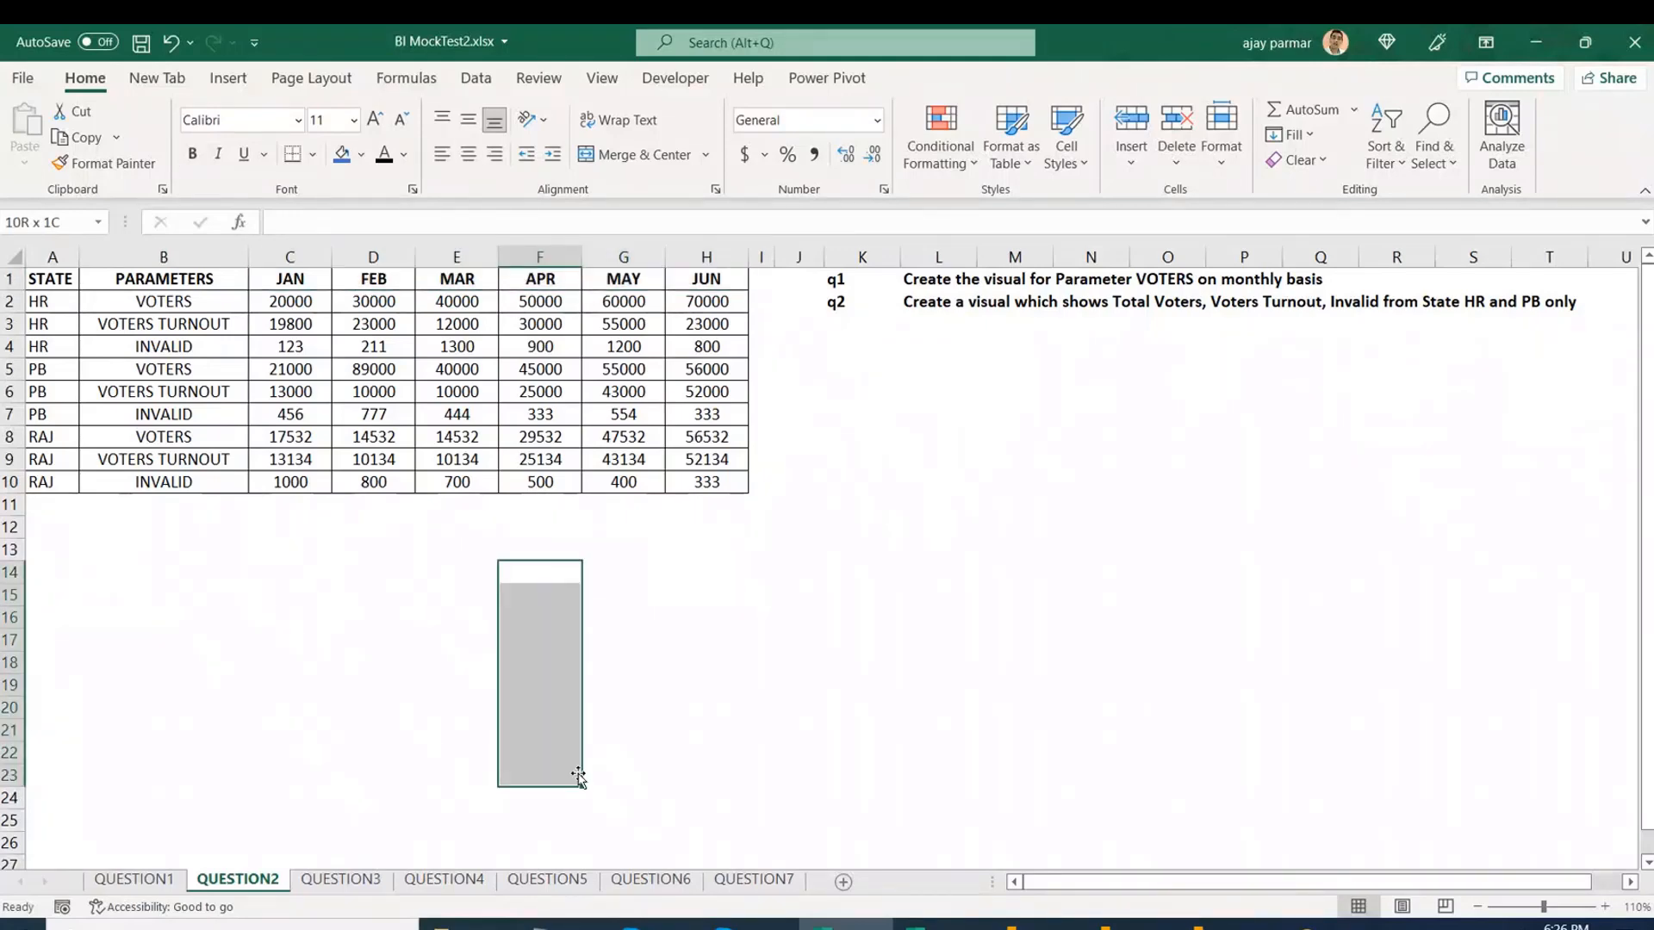
pyautogui.click(300, 310)
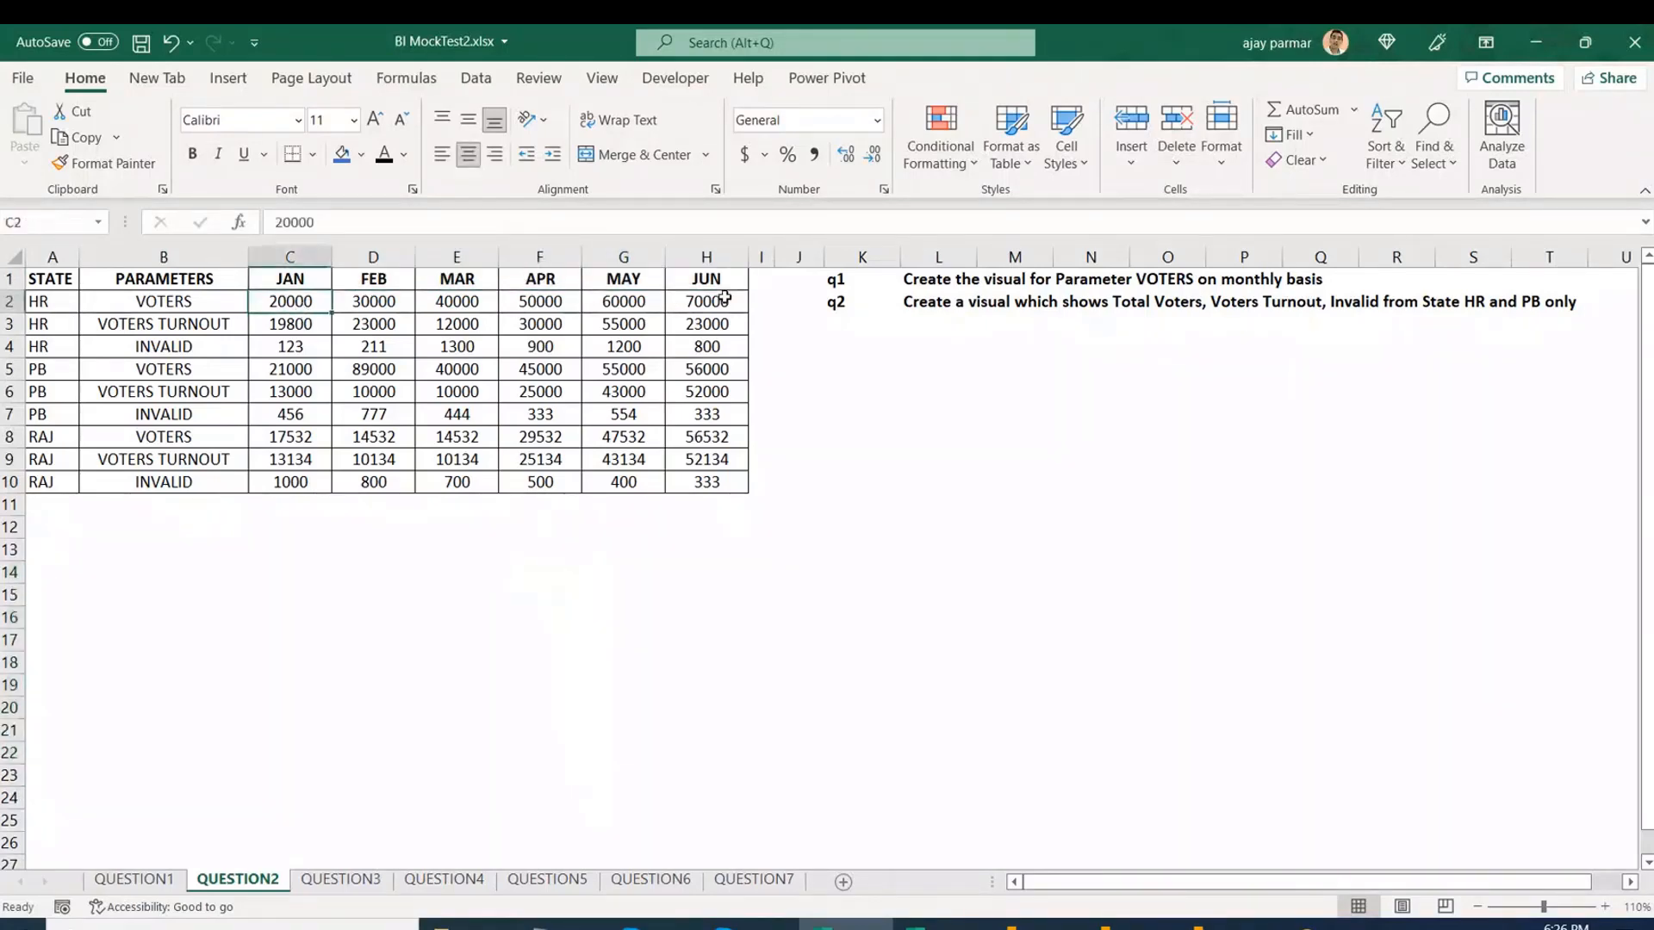
pyautogui.keyDown('shift'); pyautogui.click(725, 298); pyautogui.keyUp('shift')
pyautogui.click(733, 643)
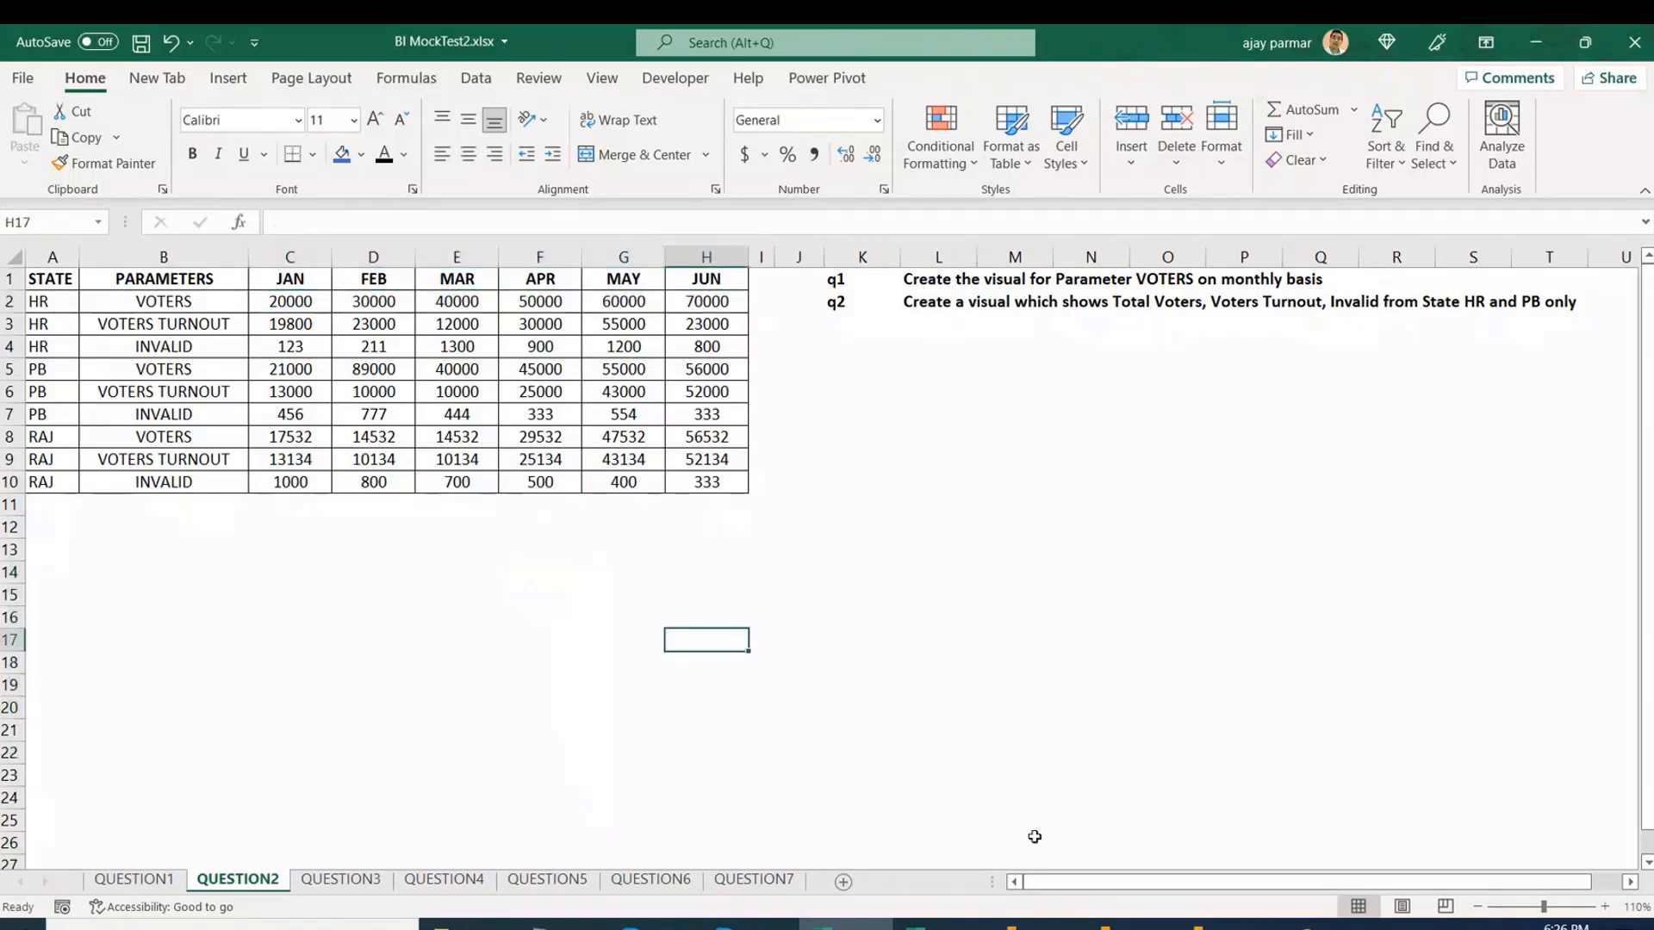
# Switch to the other BI Test2 report in Power BI, inspect the Question 2 table's Value column, and view its report page.
pyautogui.click(1220, 925)
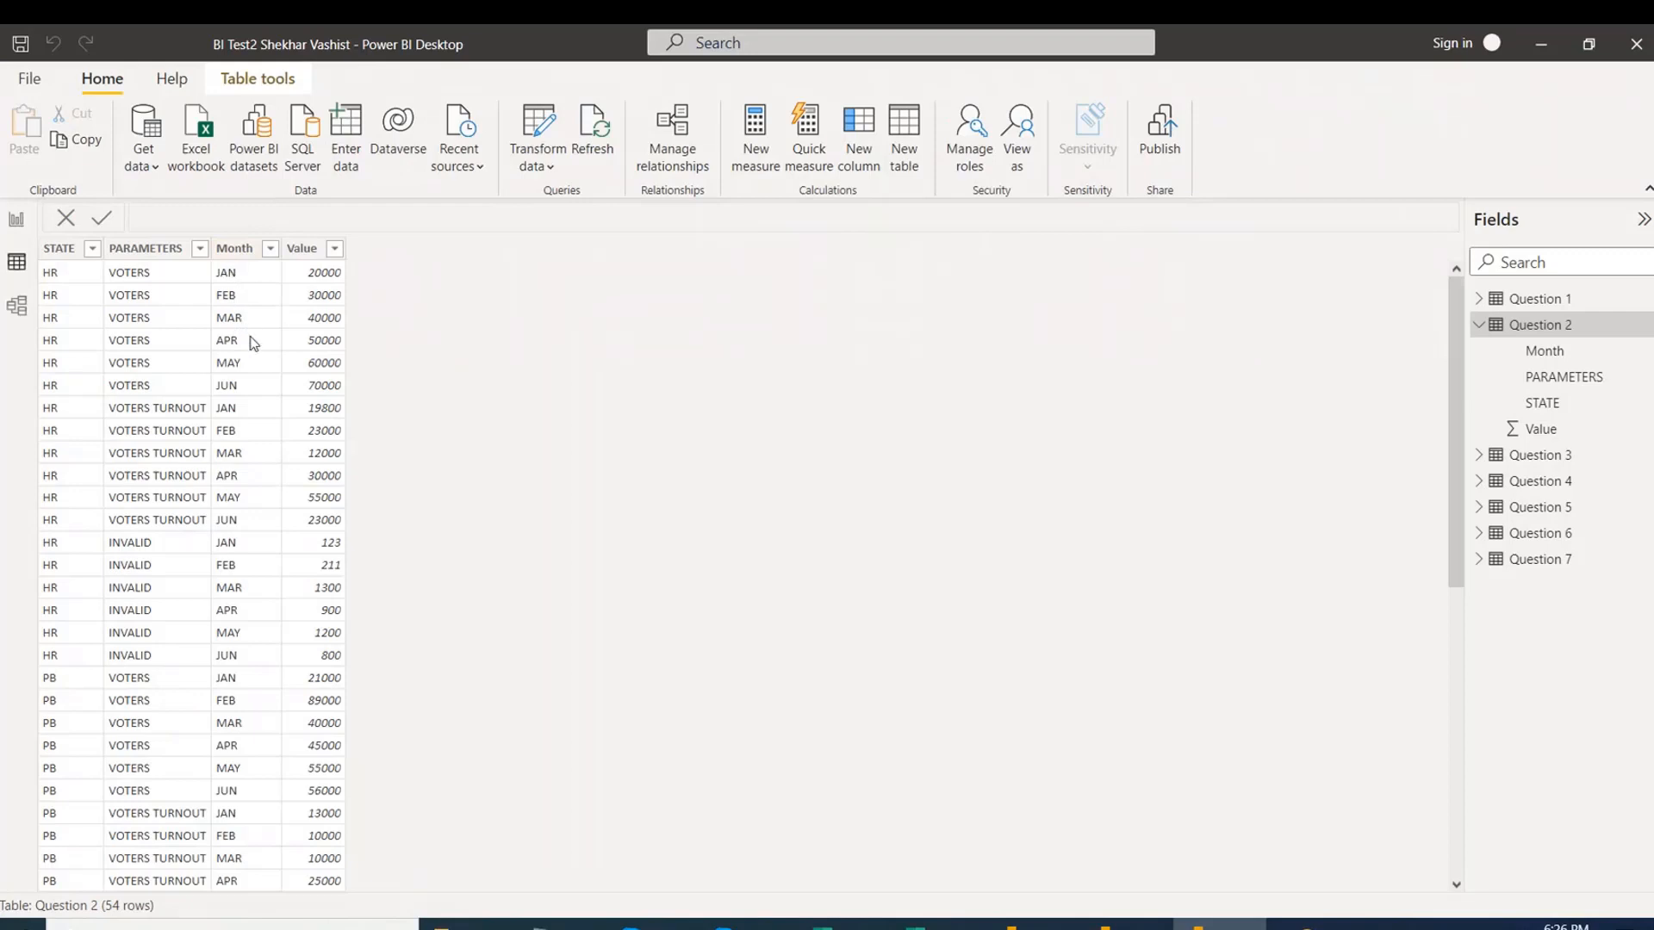
pyautogui.click(307, 252)
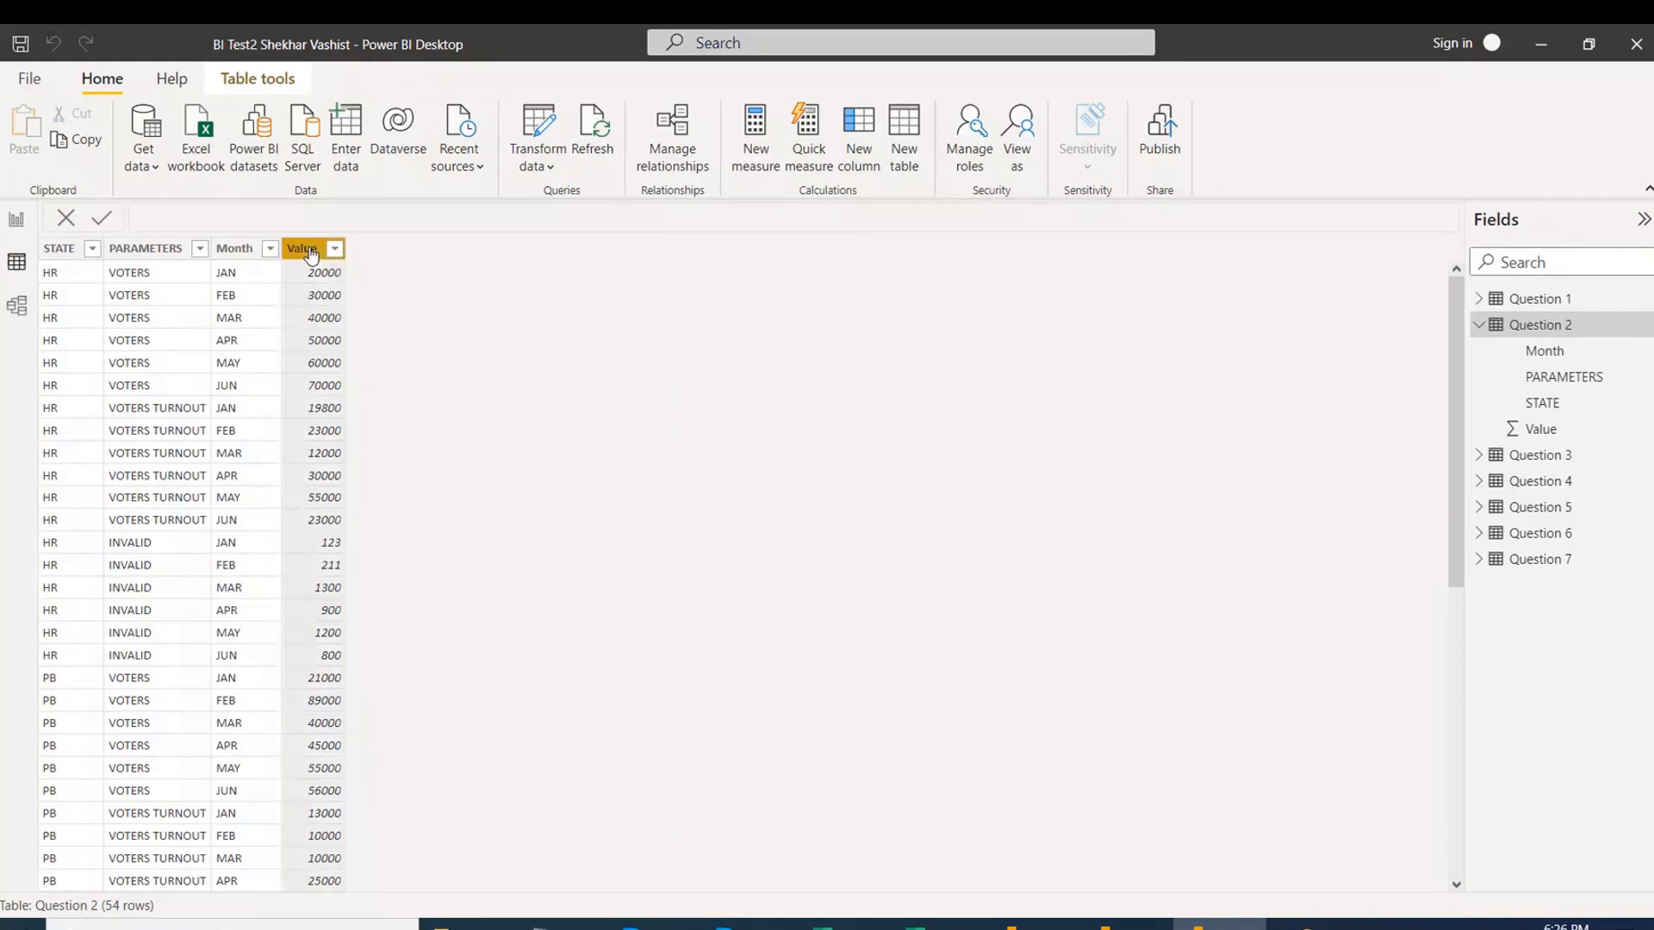
pyautogui.doubleClick(307, 250)
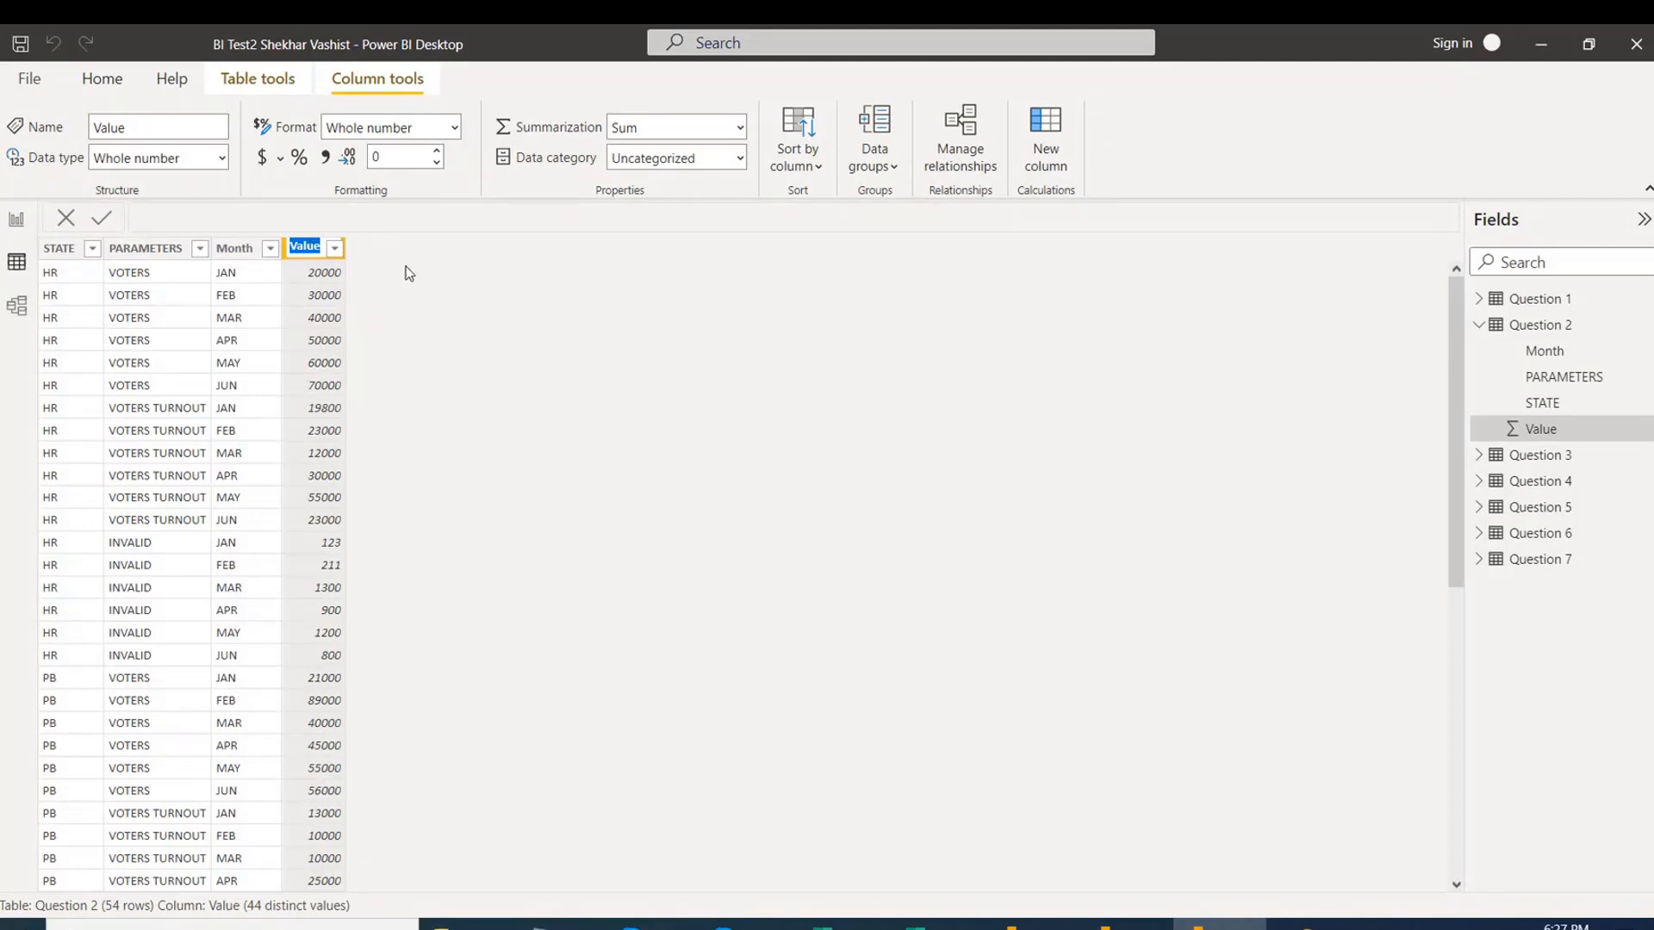
pyautogui.press('Return')
pyautogui.click(18, 222)
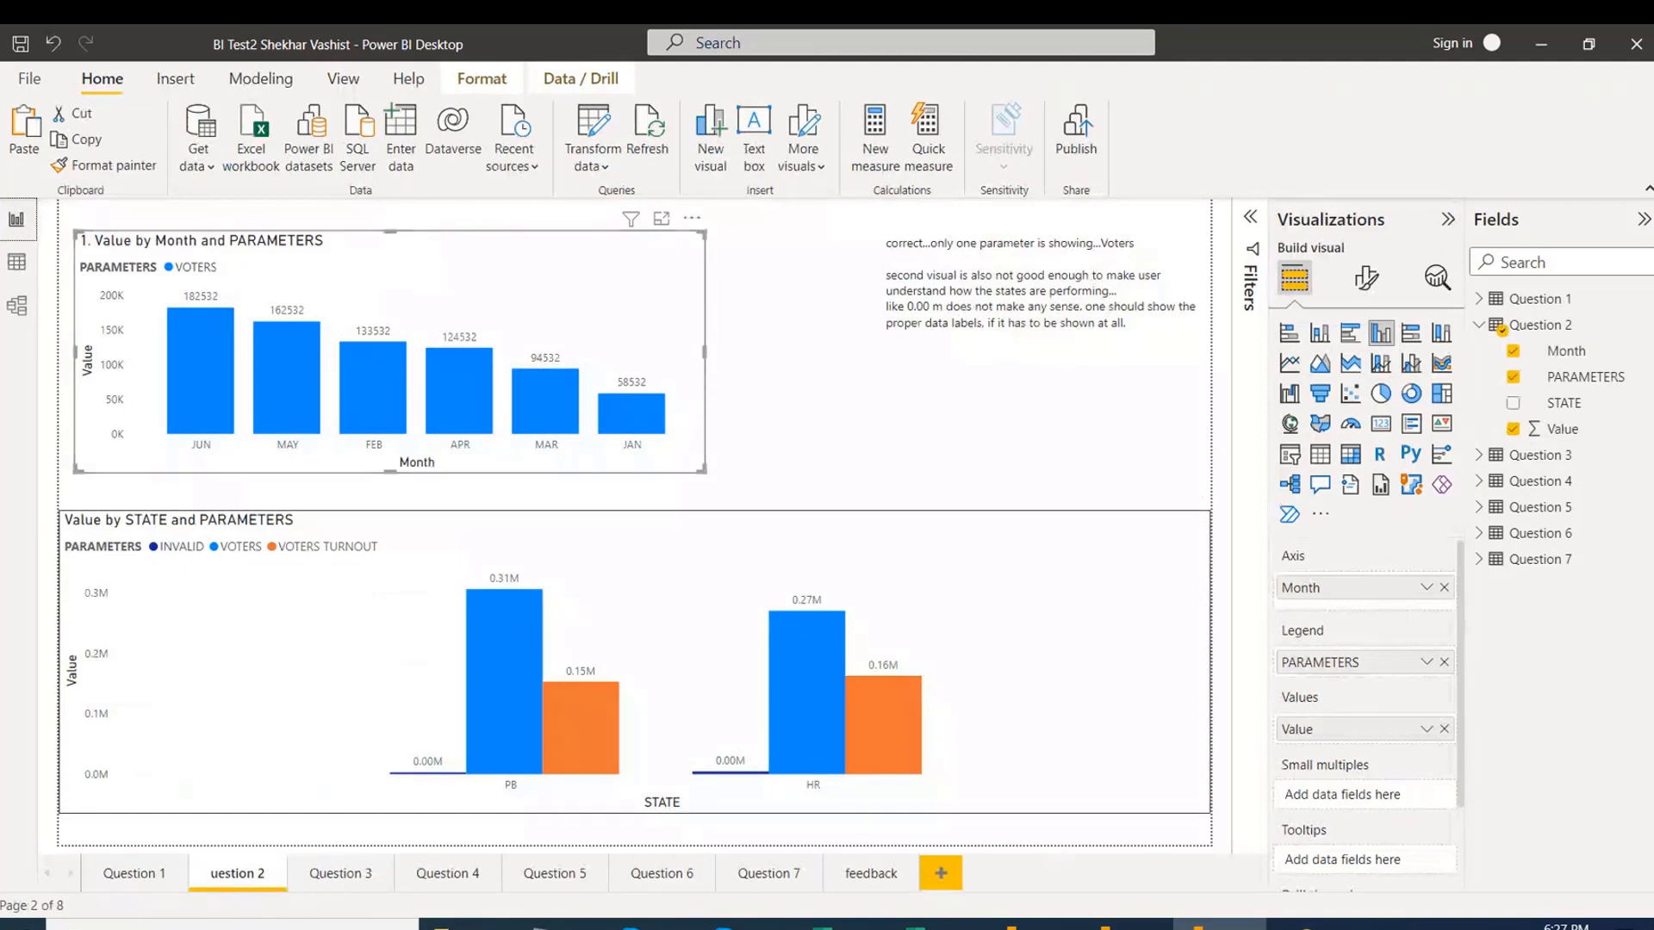
# Switch back to the first BI Test2 report and set the Voters column of Table 2 (QUESTION2) to the Whole number data type.
pyautogui.click(1124, 923)
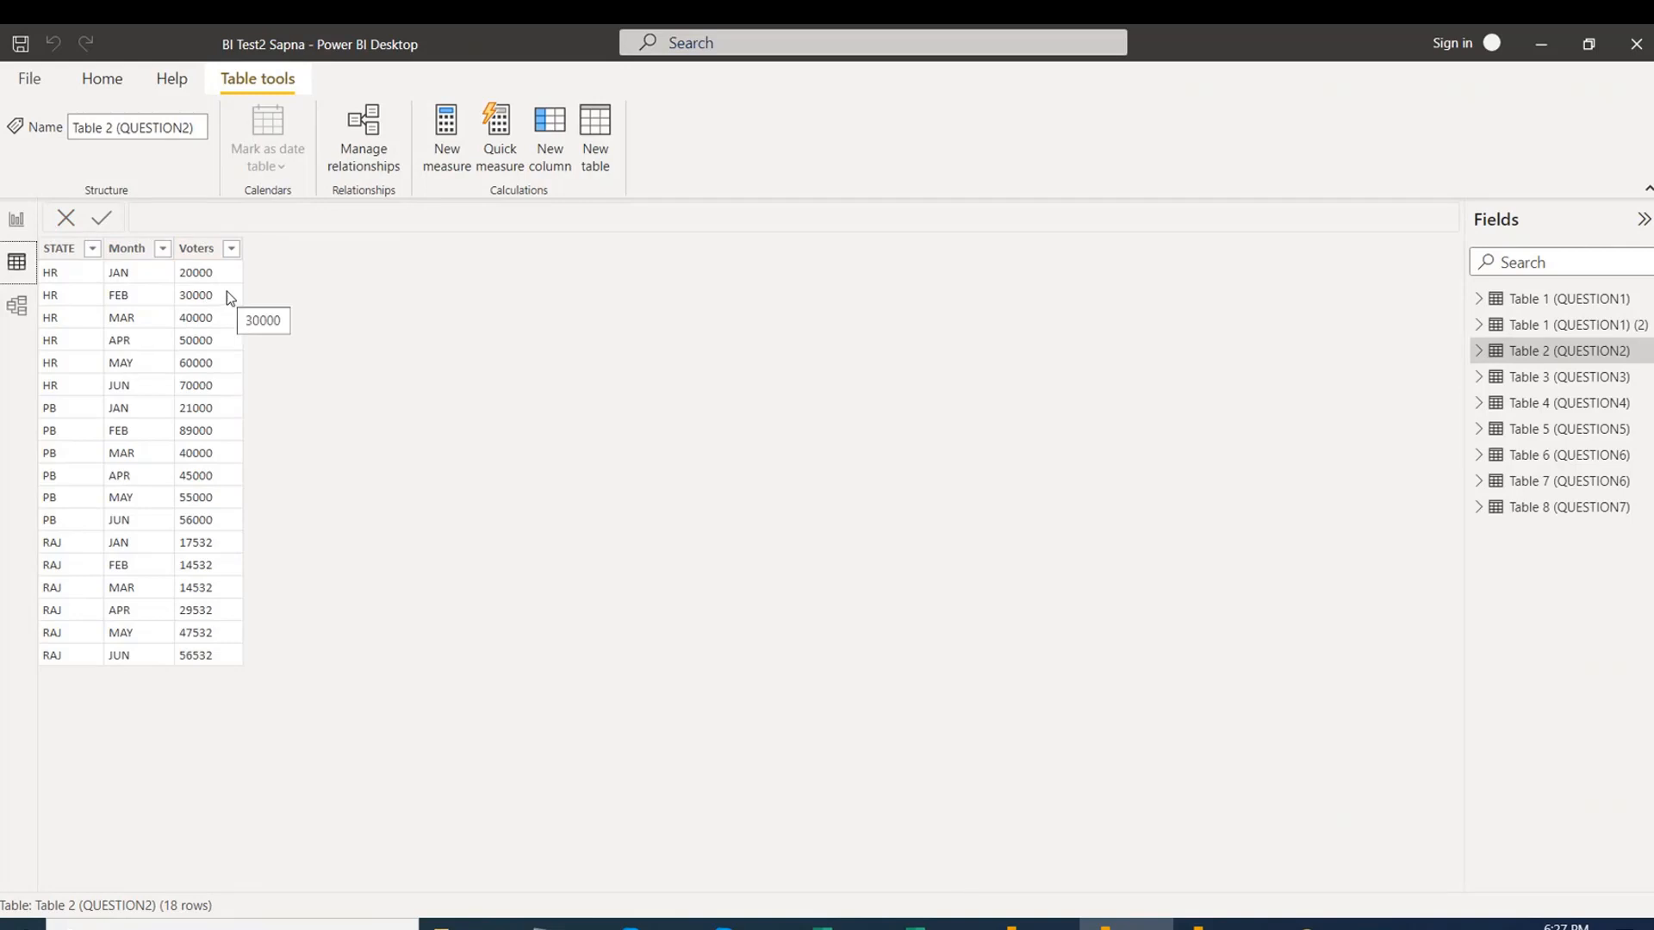
pyautogui.click(200, 254)
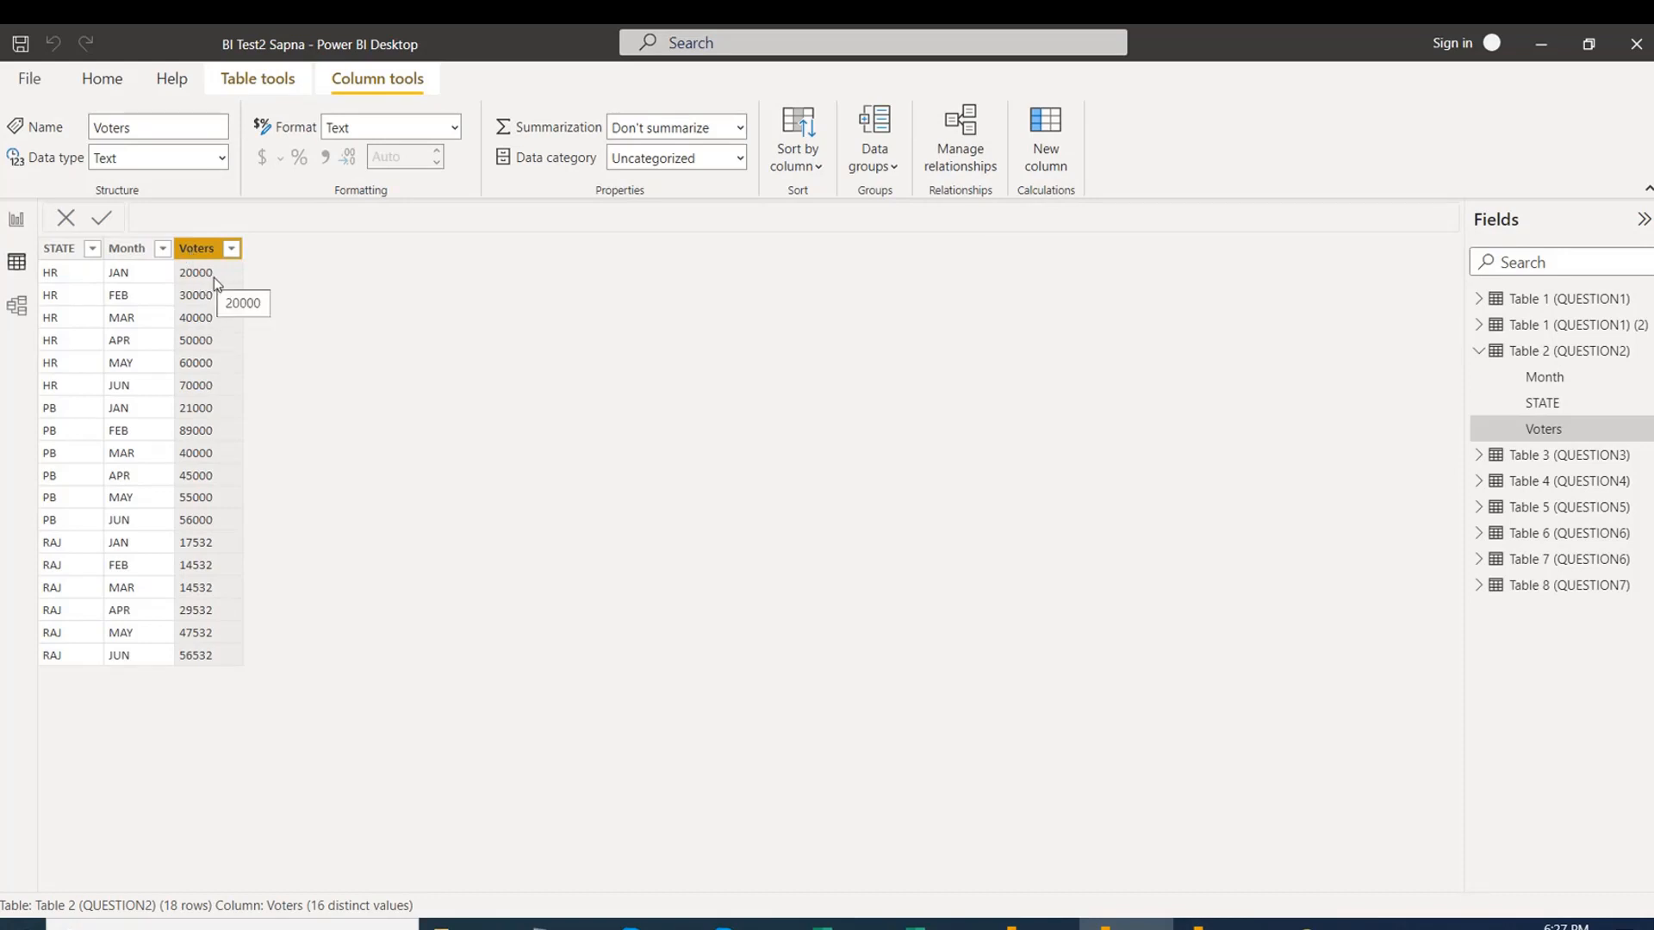
pyautogui.click(221, 163)
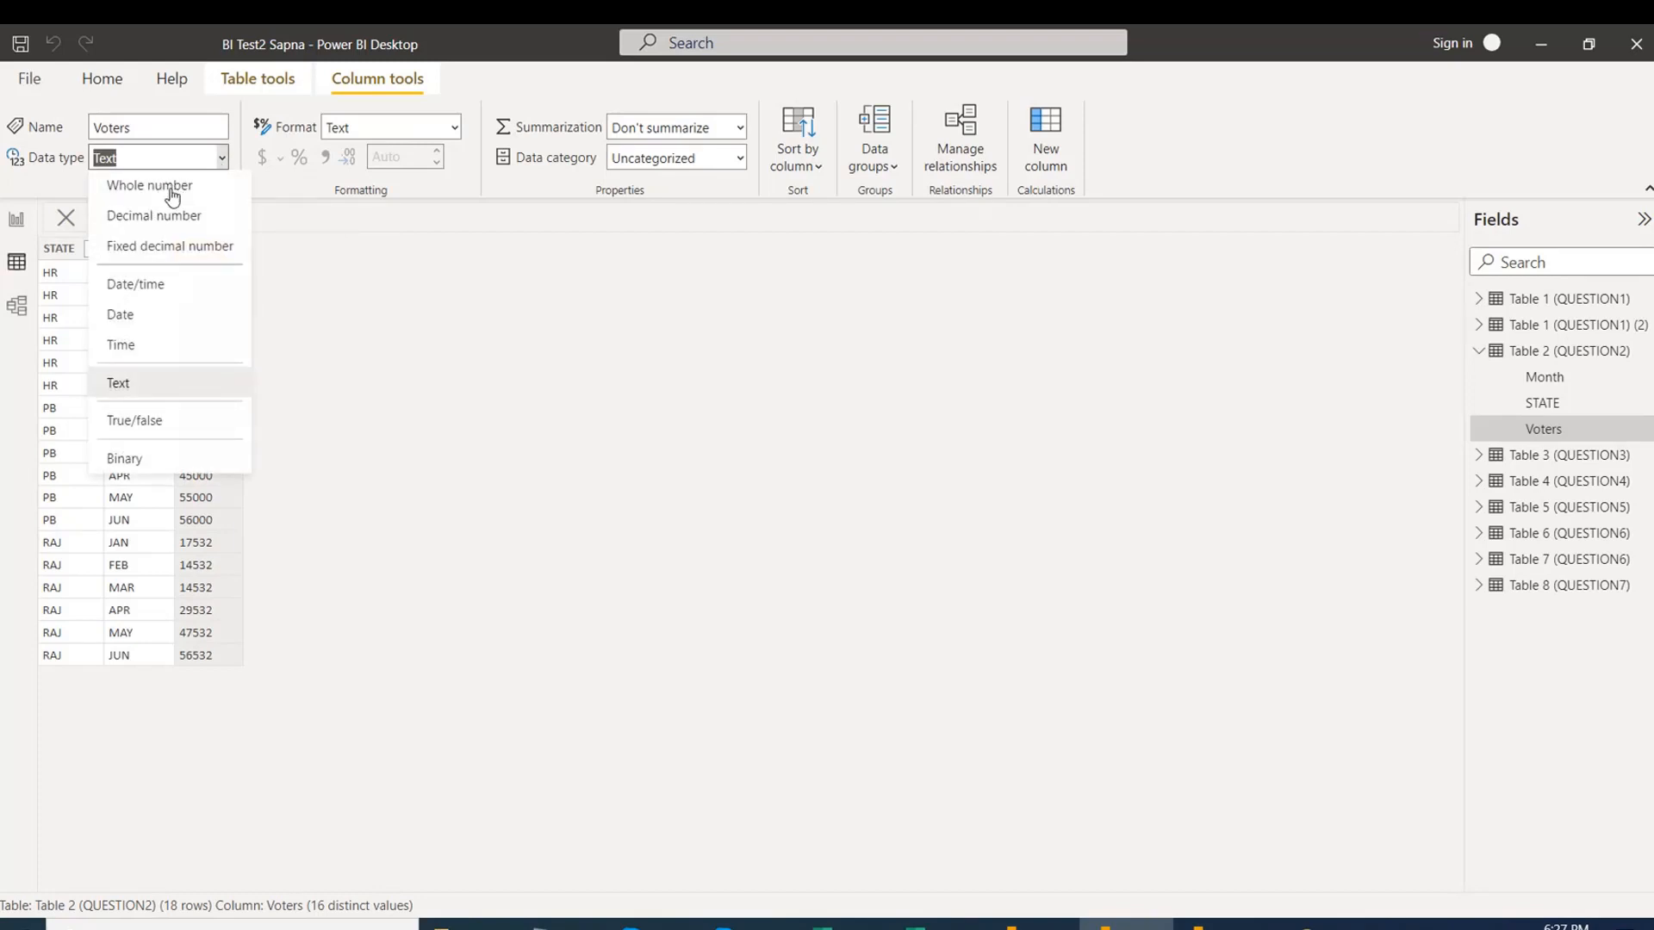
pyautogui.click(171, 191)
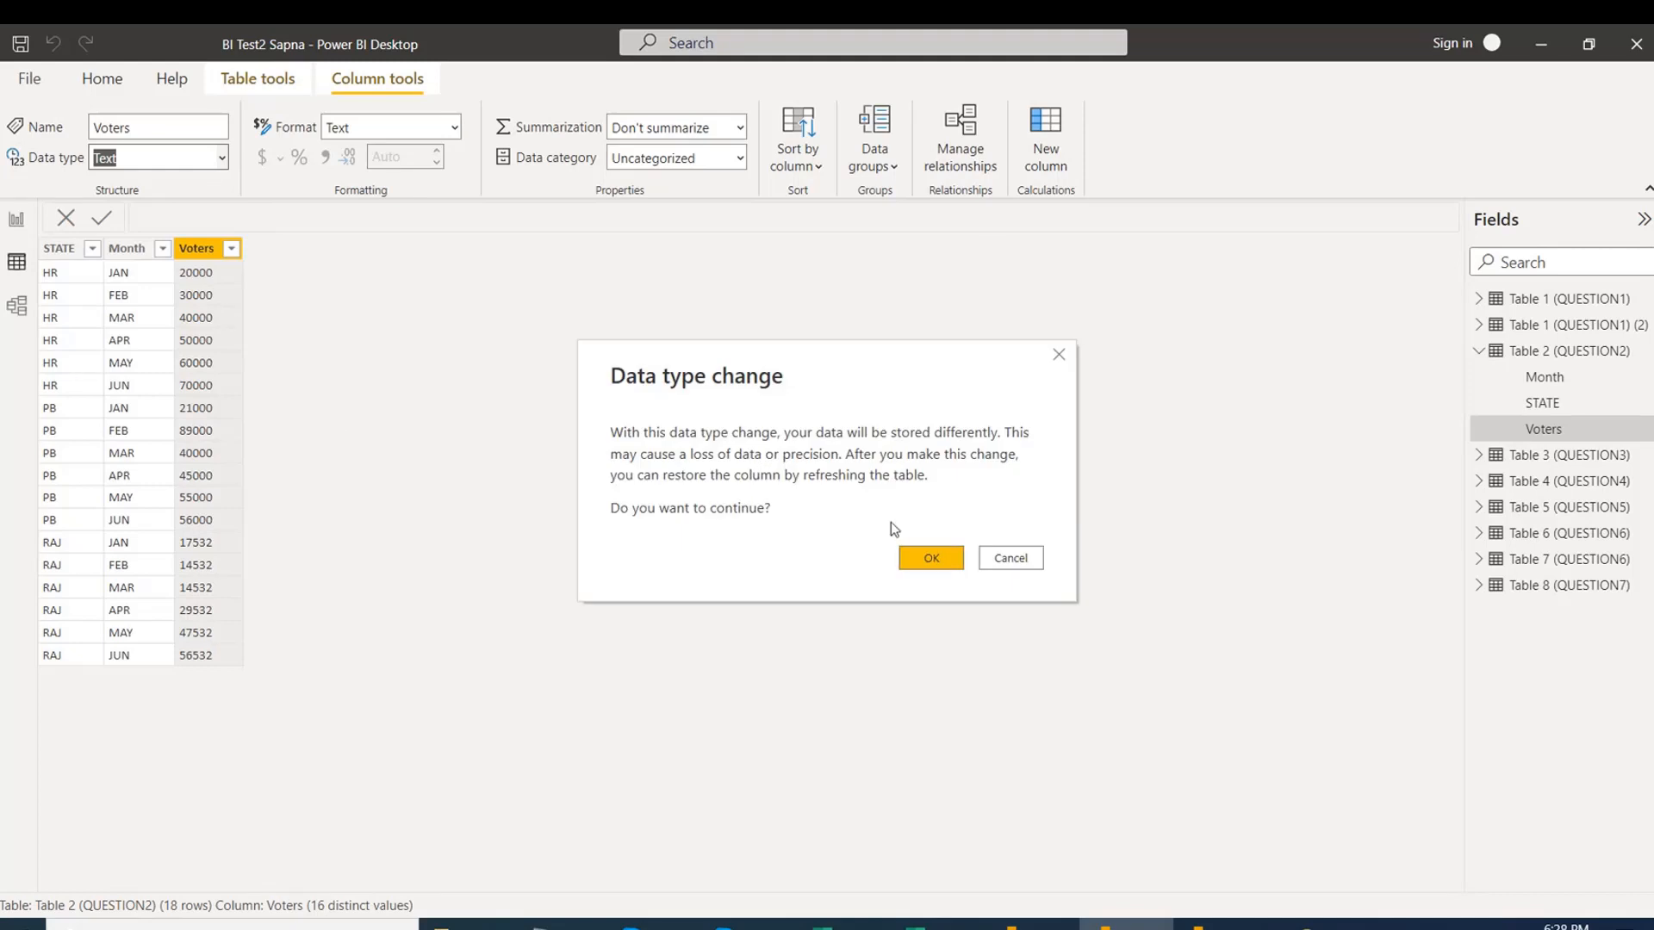
pyautogui.click(937, 569)
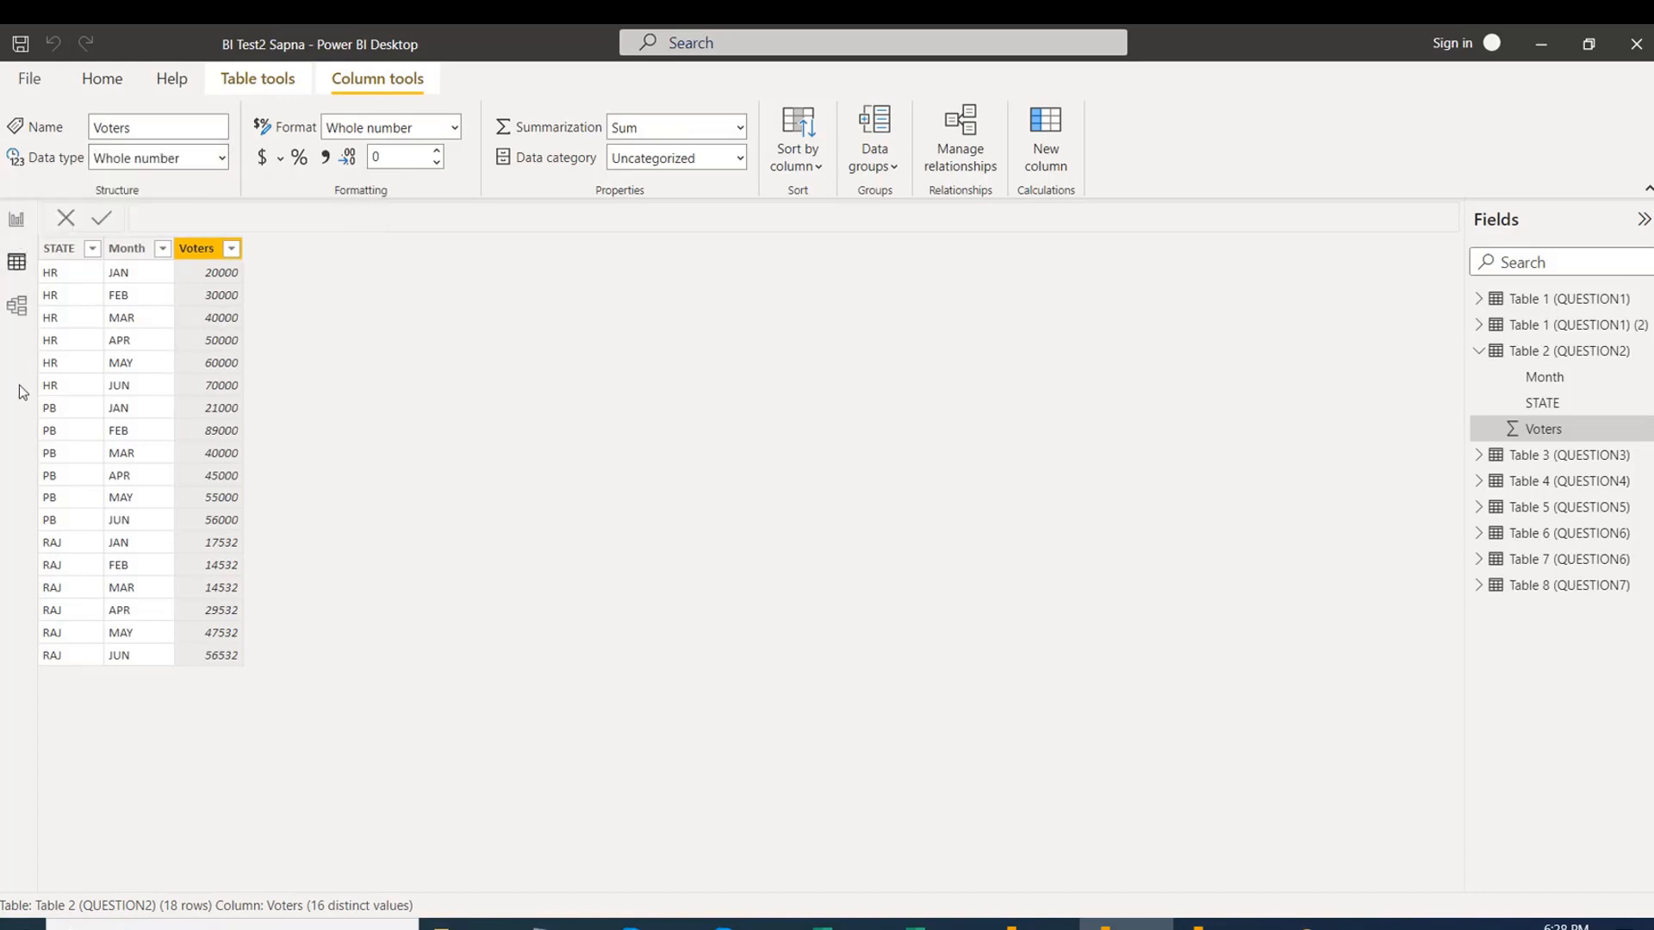
# On the Q2 -Part-1 page, try Sum as the chart's Voters aggregation and set it back to Count.
pyautogui.click(17, 226)
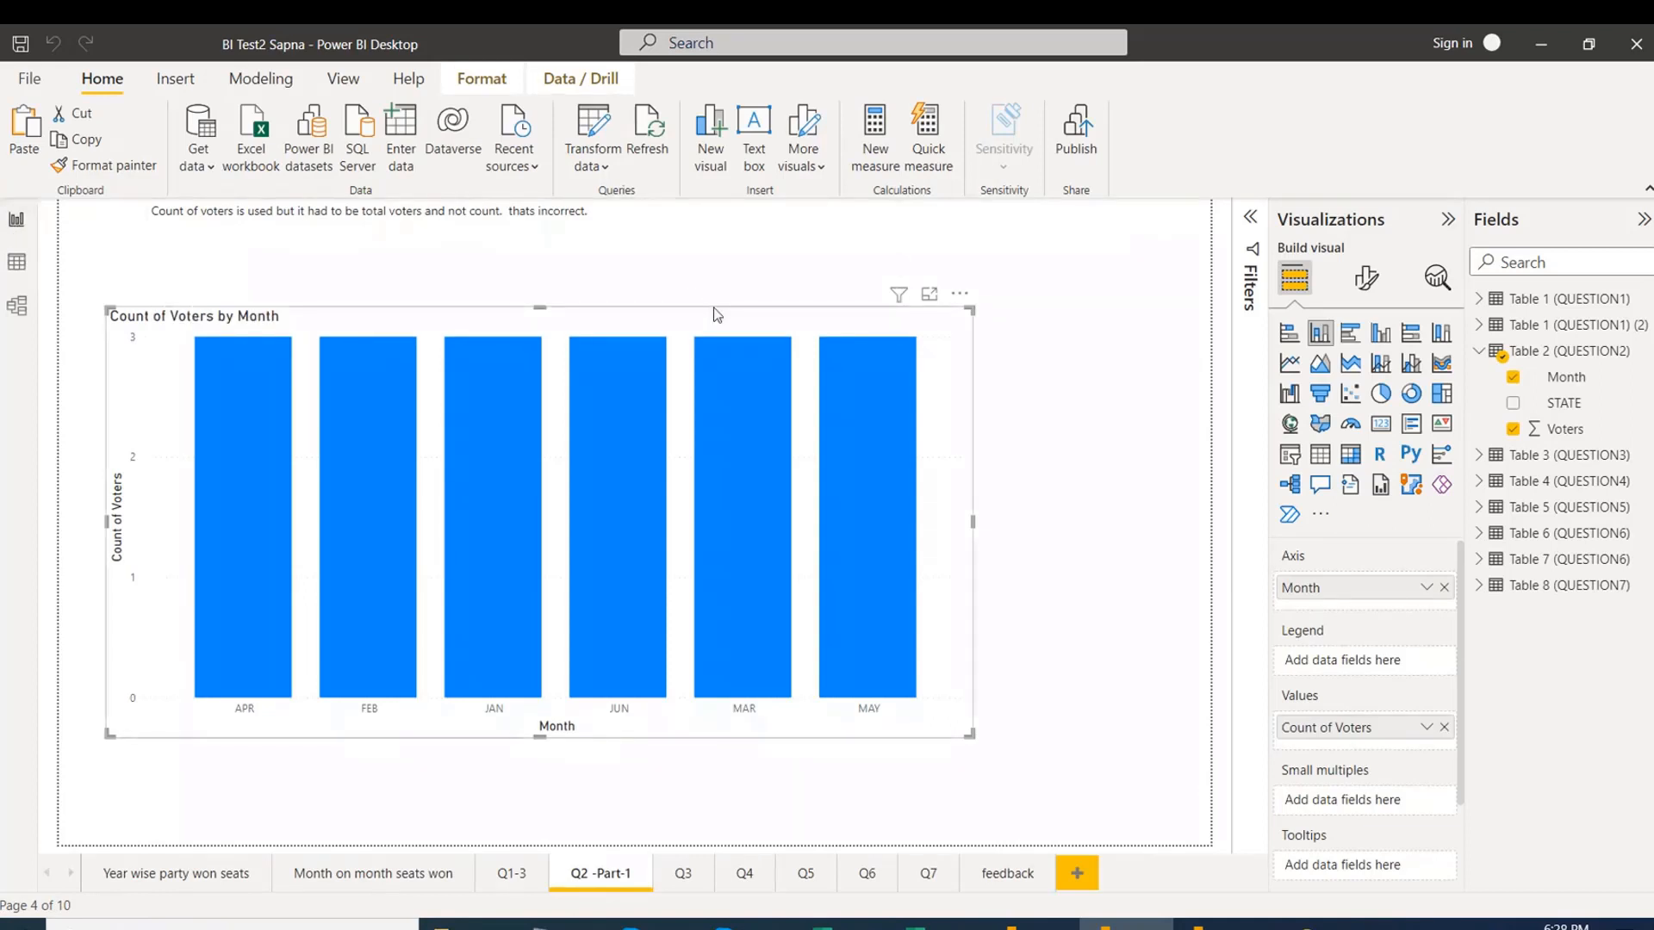
pyautogui.click(1425, 729)
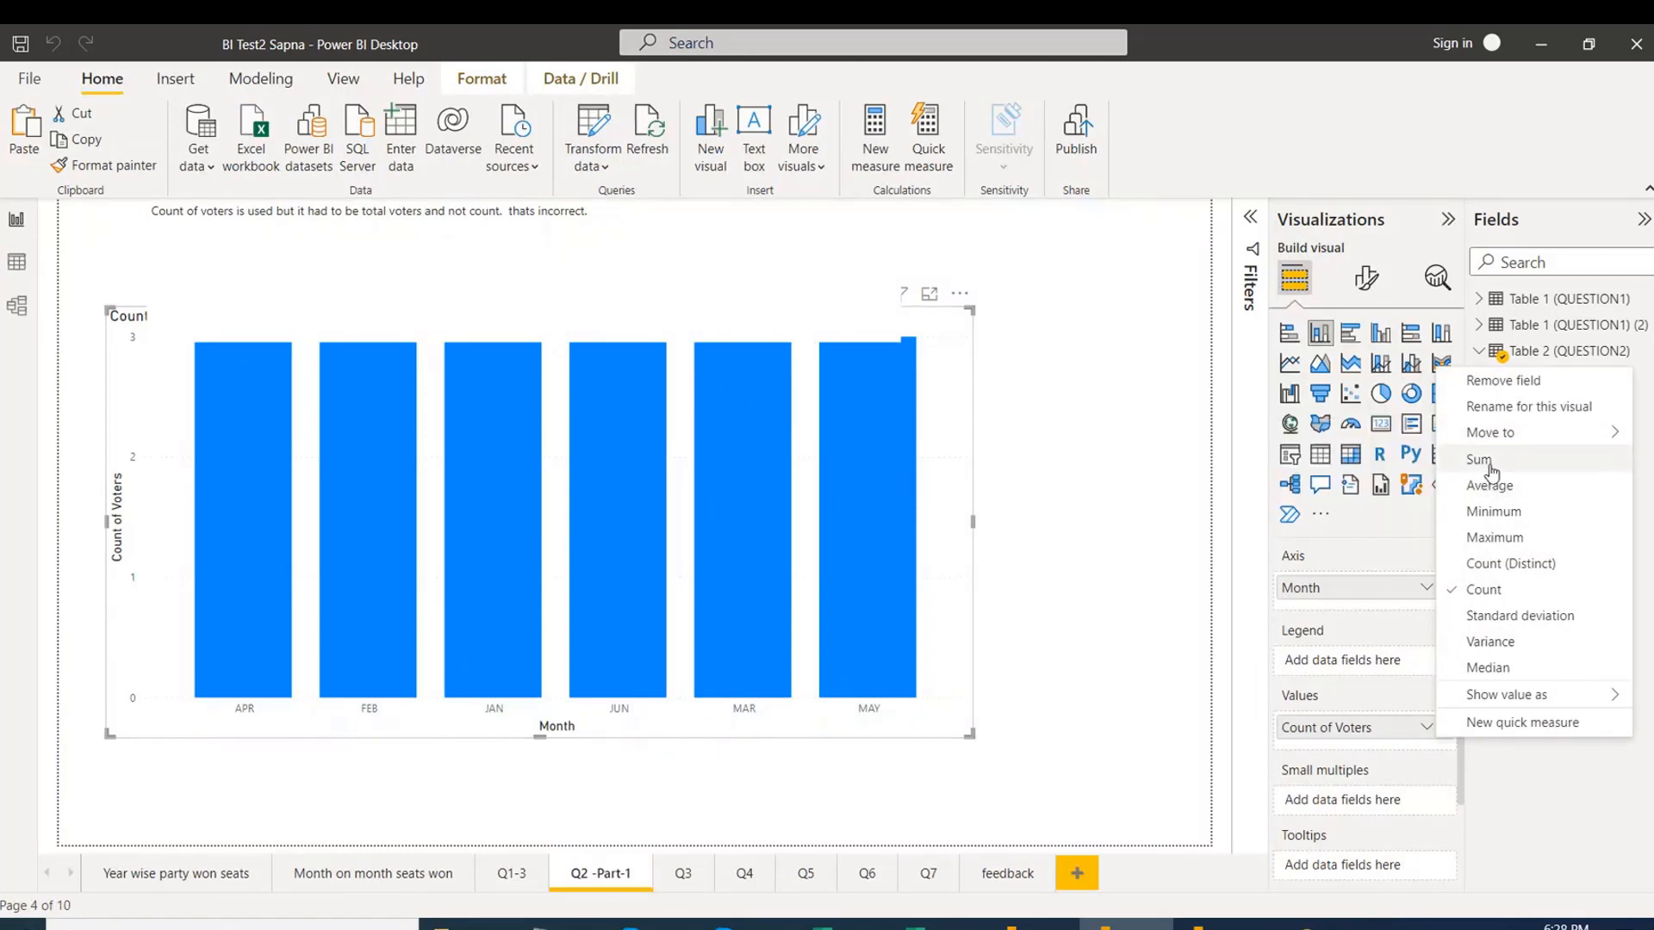
pyautogui.click(1479, 460)
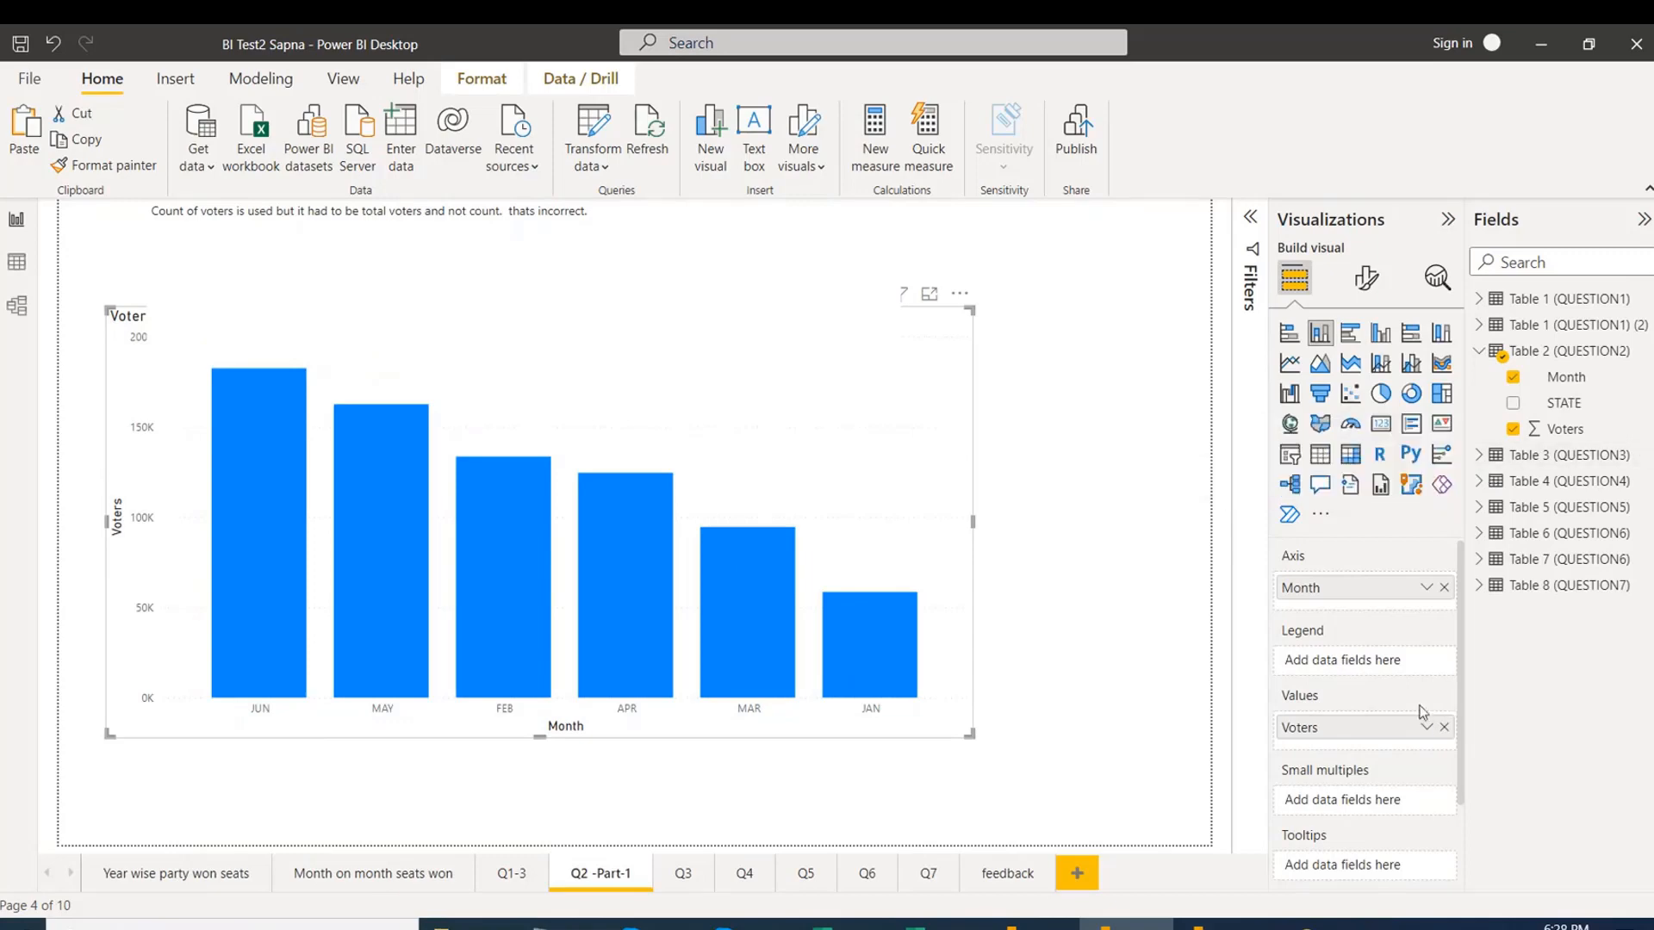
pyautogui.click(1427, 730)
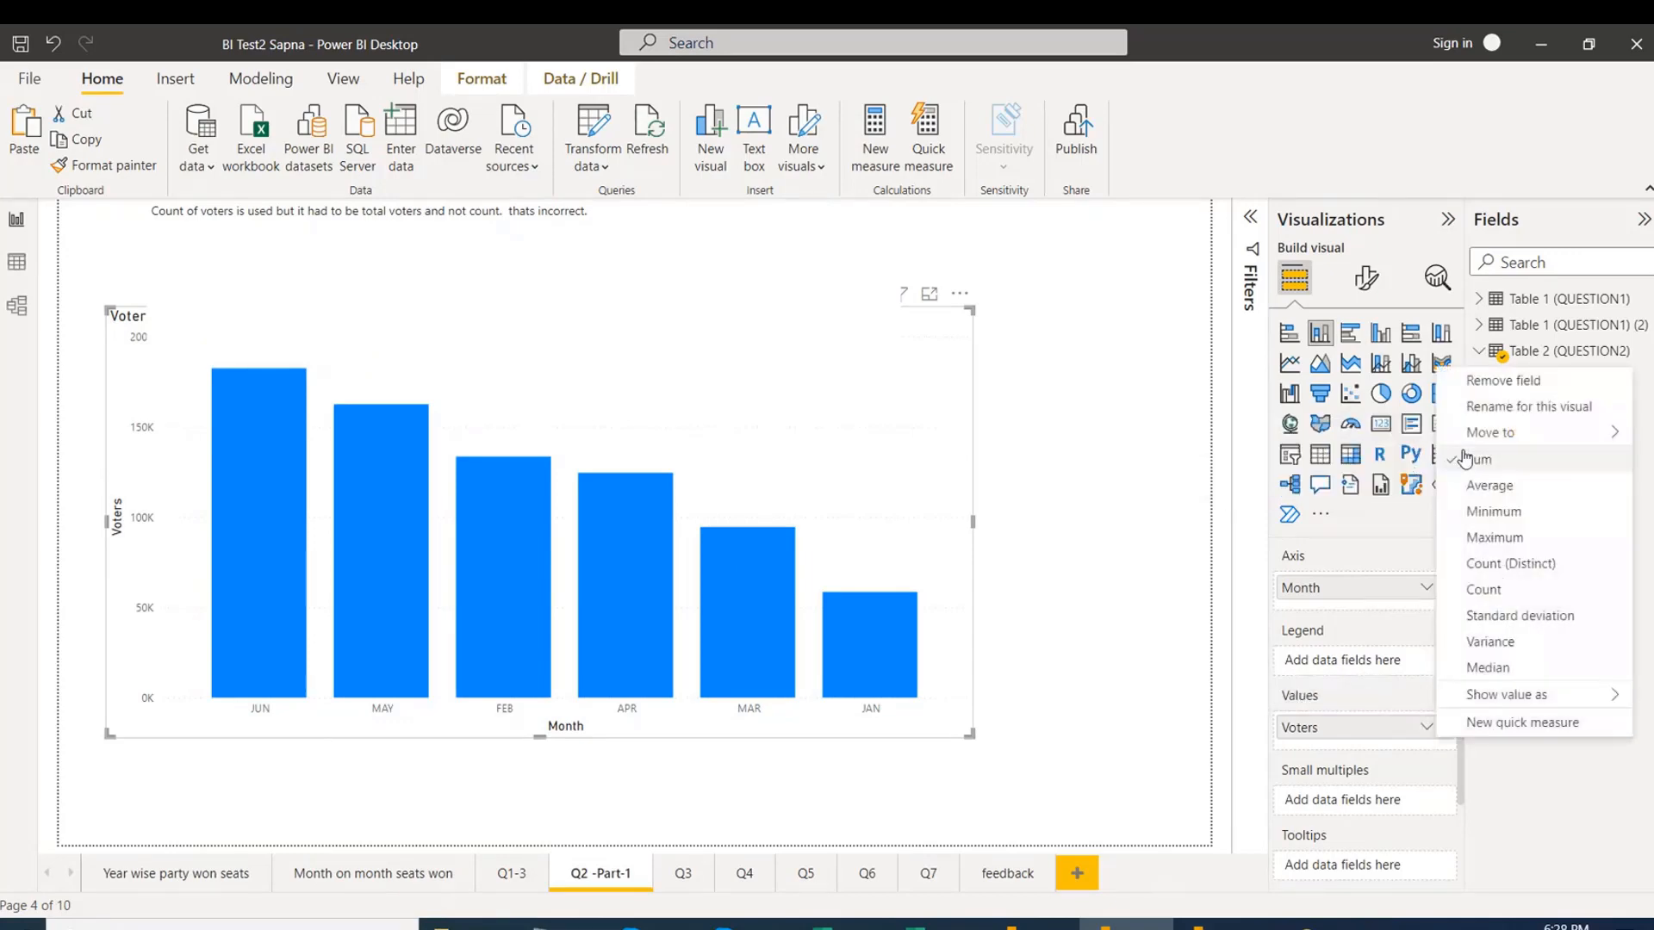
pyautogui.click(1503, 591)
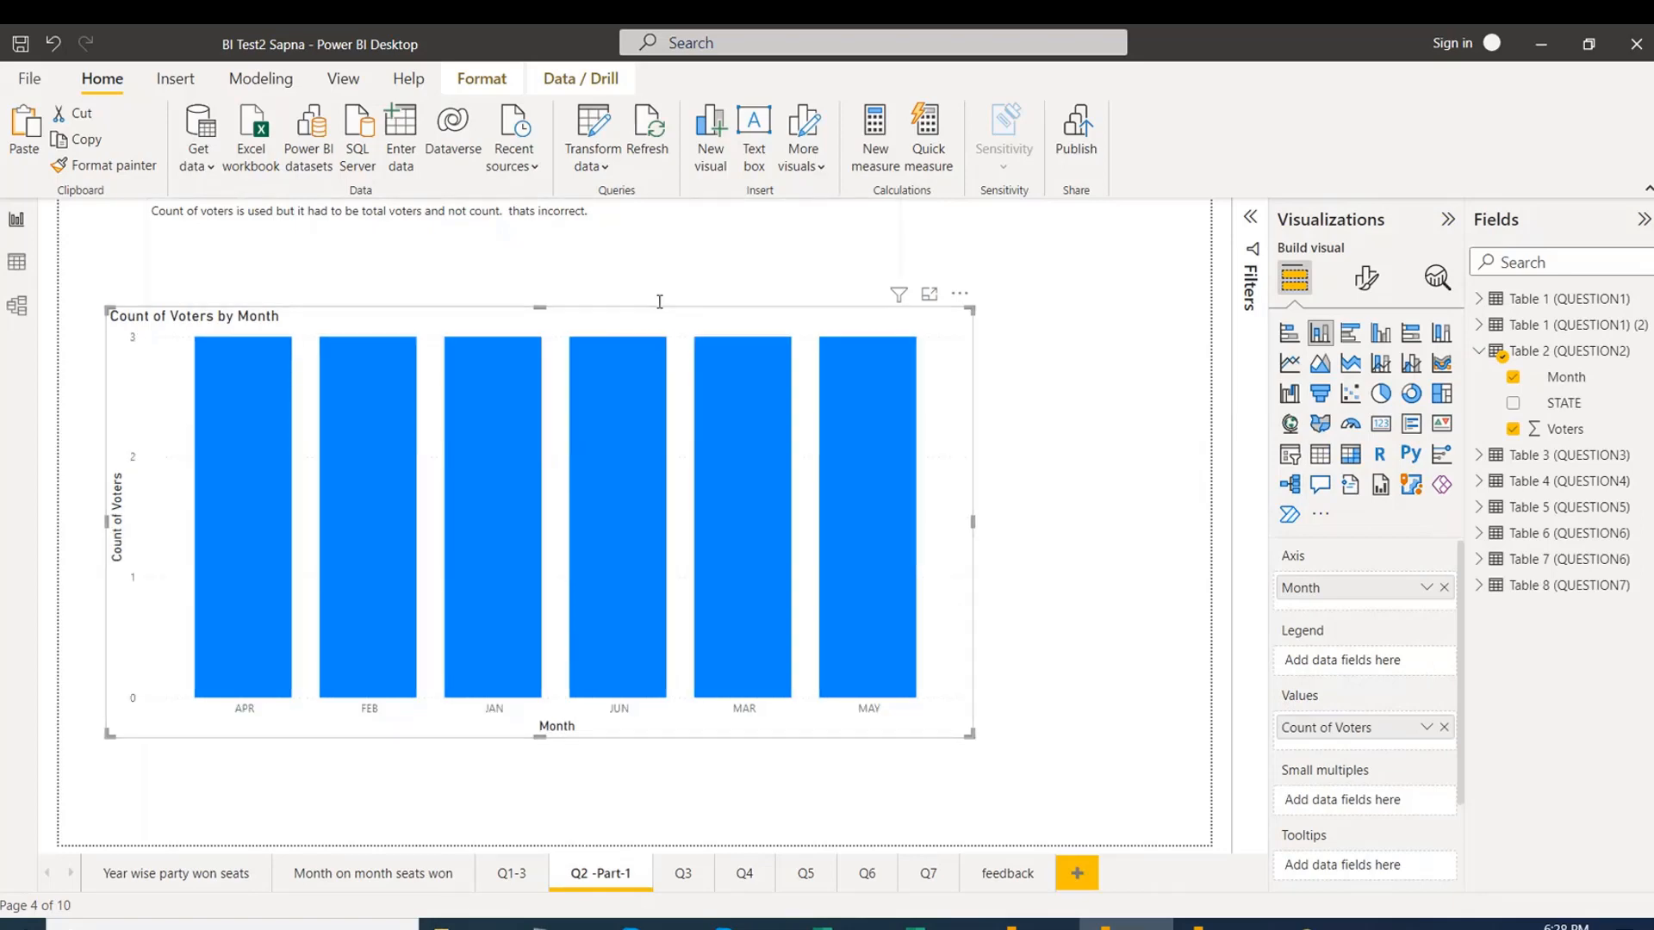
# Compare the voters chart and its feedback note with the other report's Value by Month and PARAMETERS chart.
pyautogui.click(660, 301)
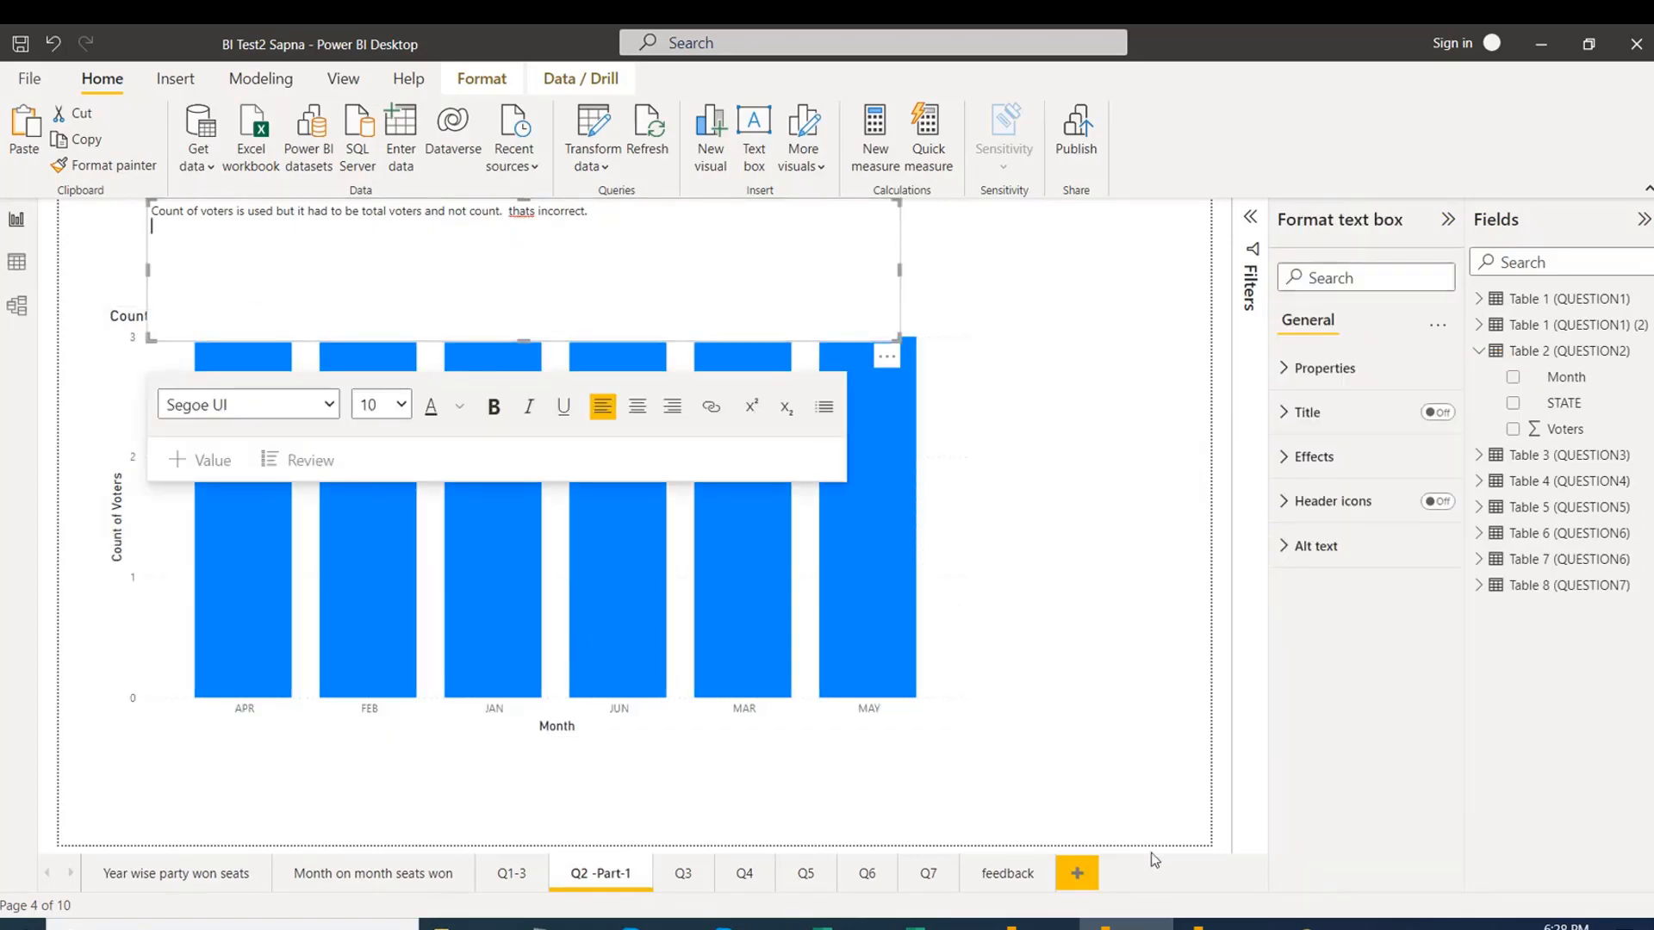
pyautogui.click(1219, 927)
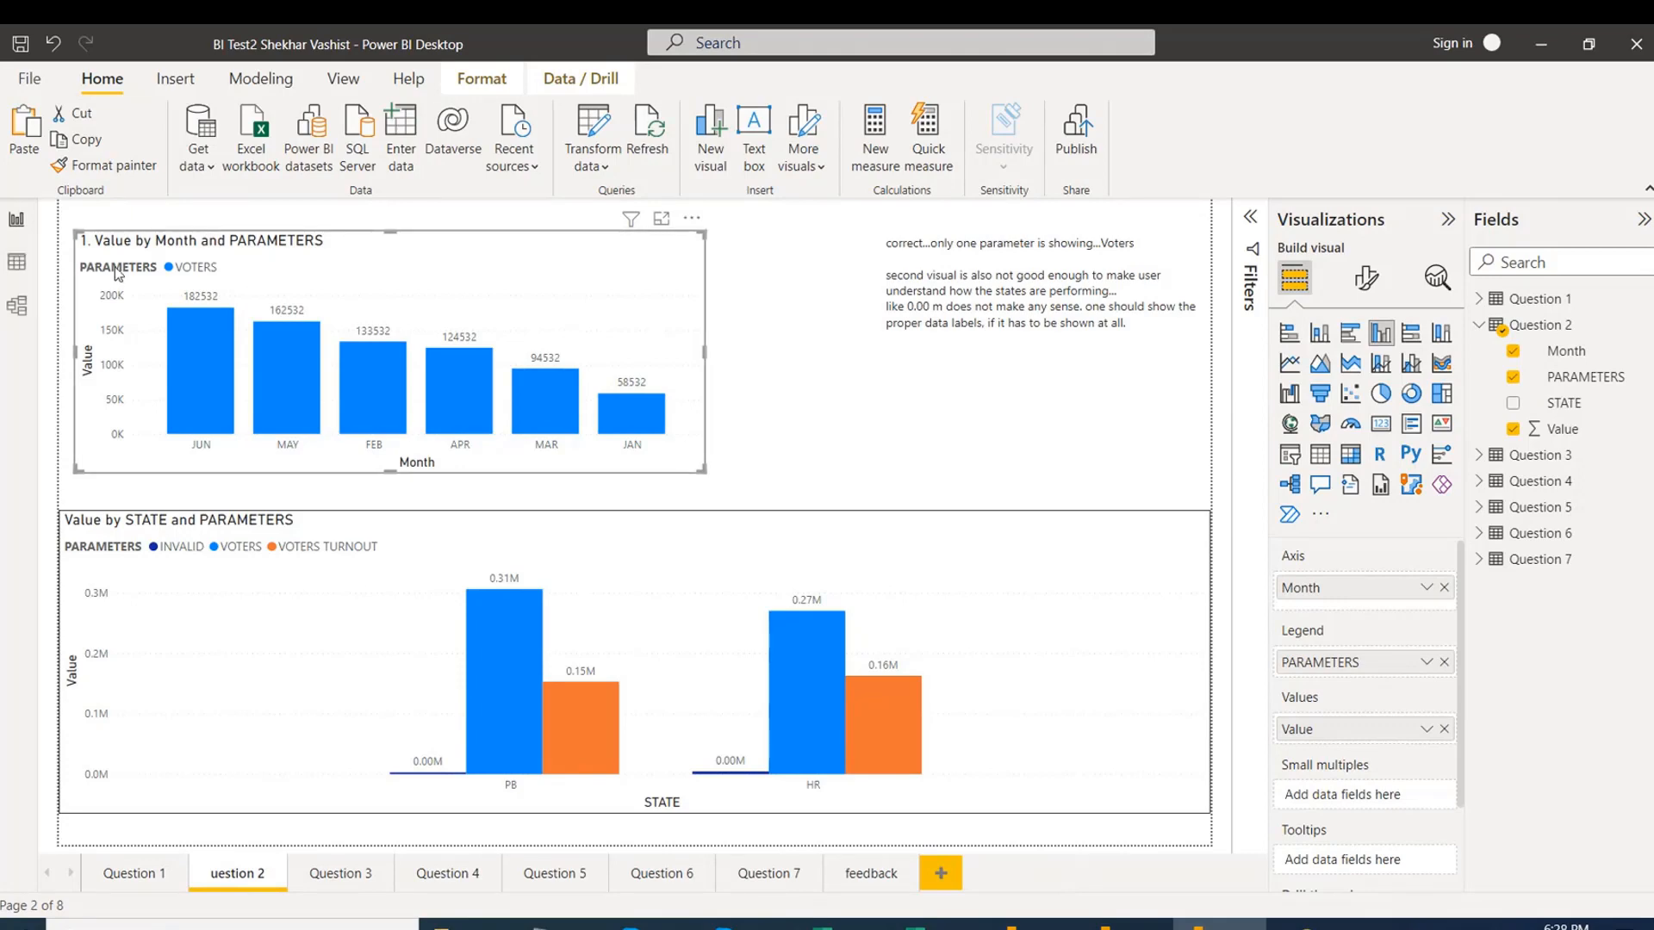
pyautogui.click(1124, 925)
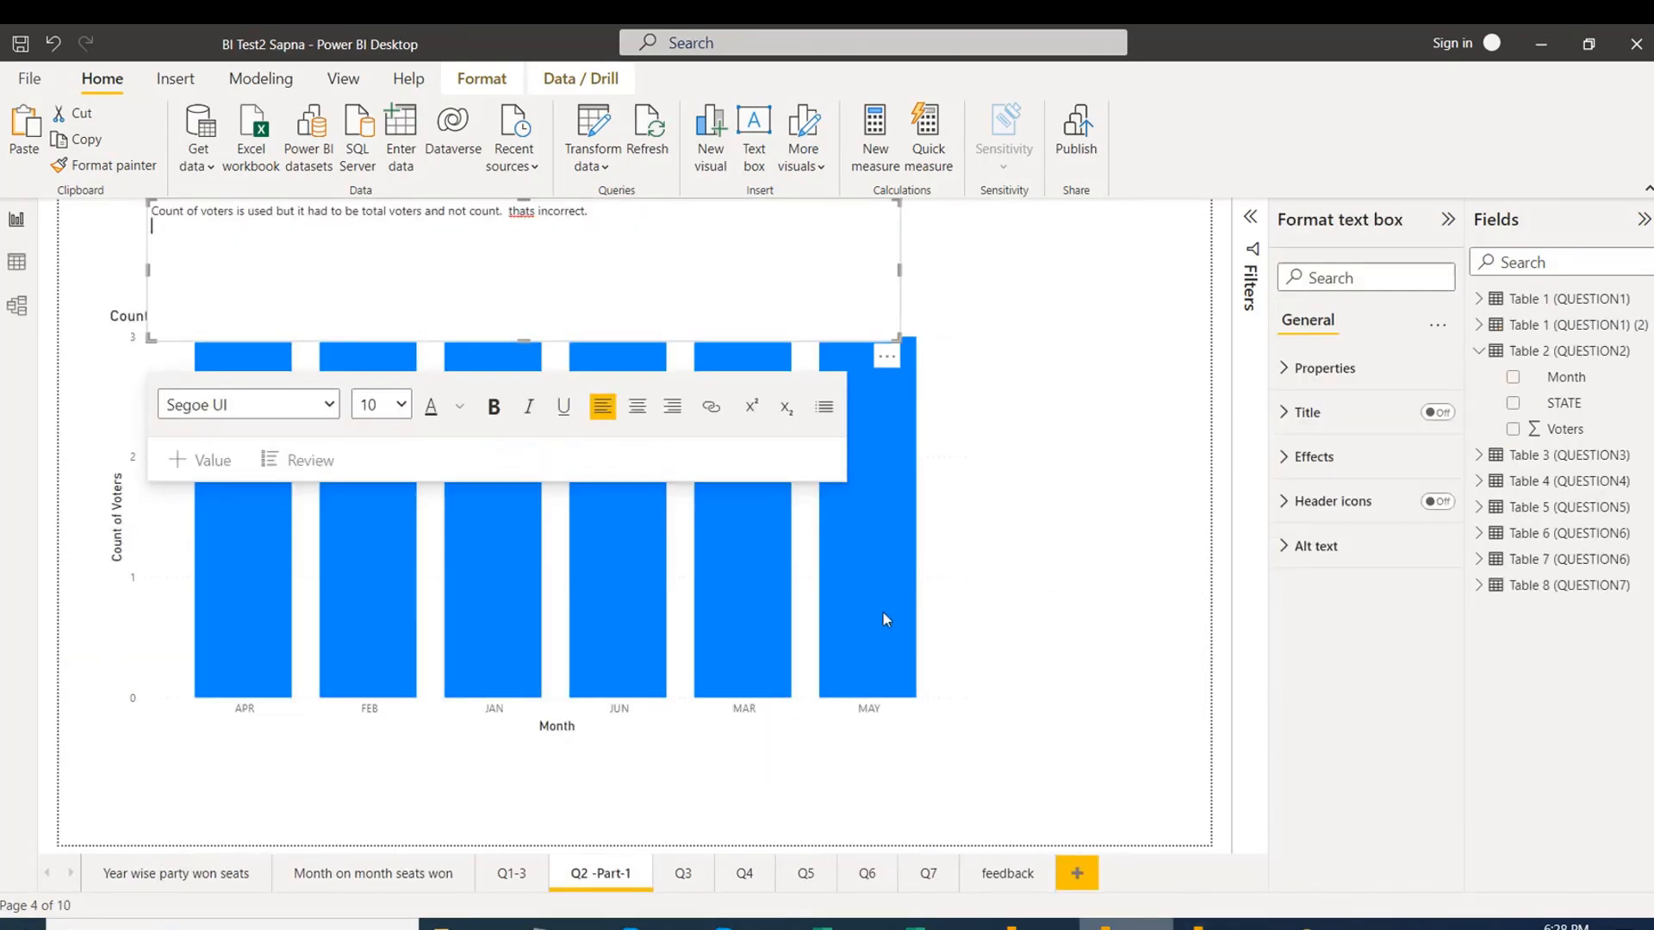
# Move the Count of Voters by Month chart slightly down and to the left, and narrow it from its right edge.
pyautogui.click(907, 389)
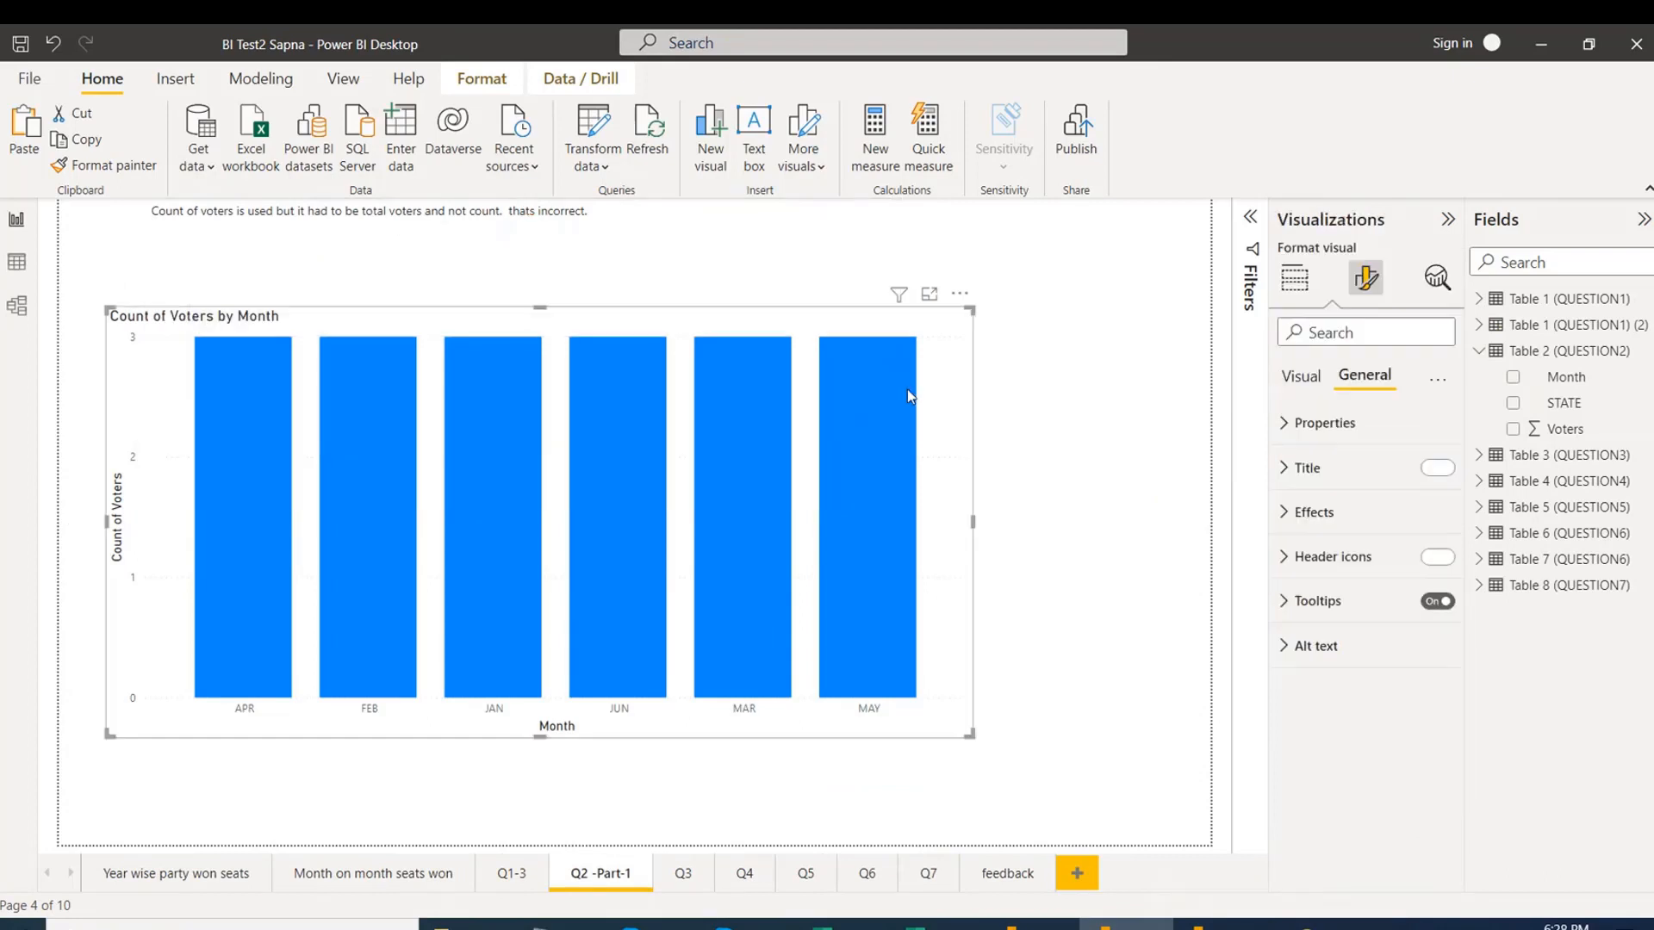
pyautogui.moveTo(798, 307); pyautogui.dragTo(778, 328)
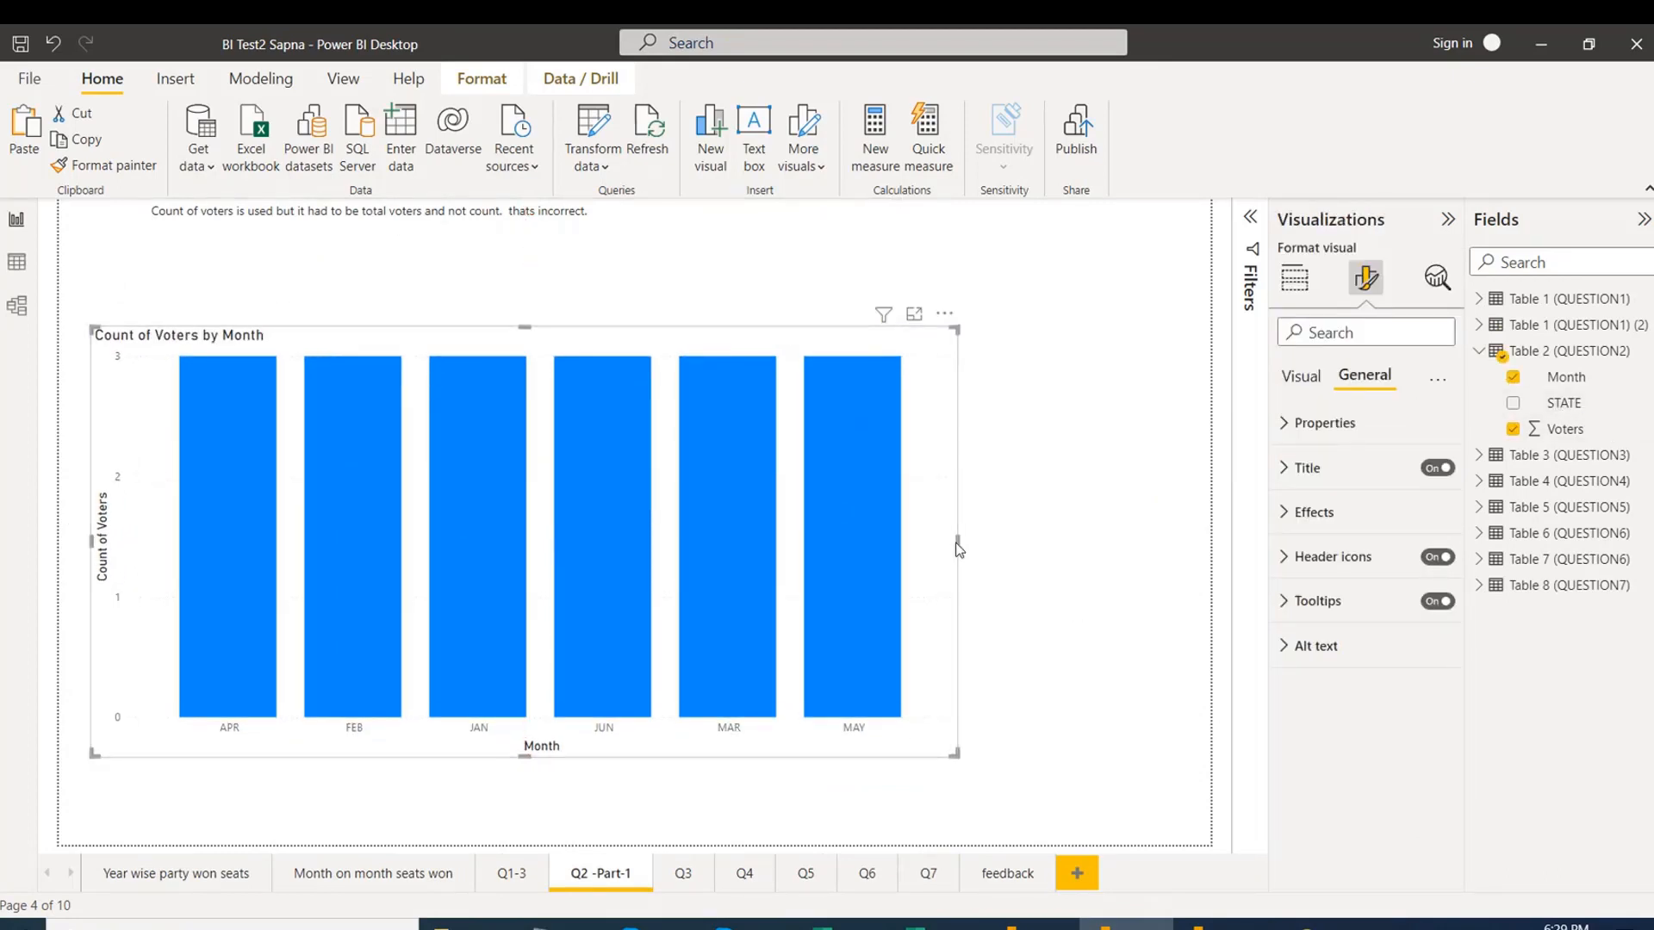
pyautogui.moveTo(797, 566); pyautogui.dragTo(635, 572)
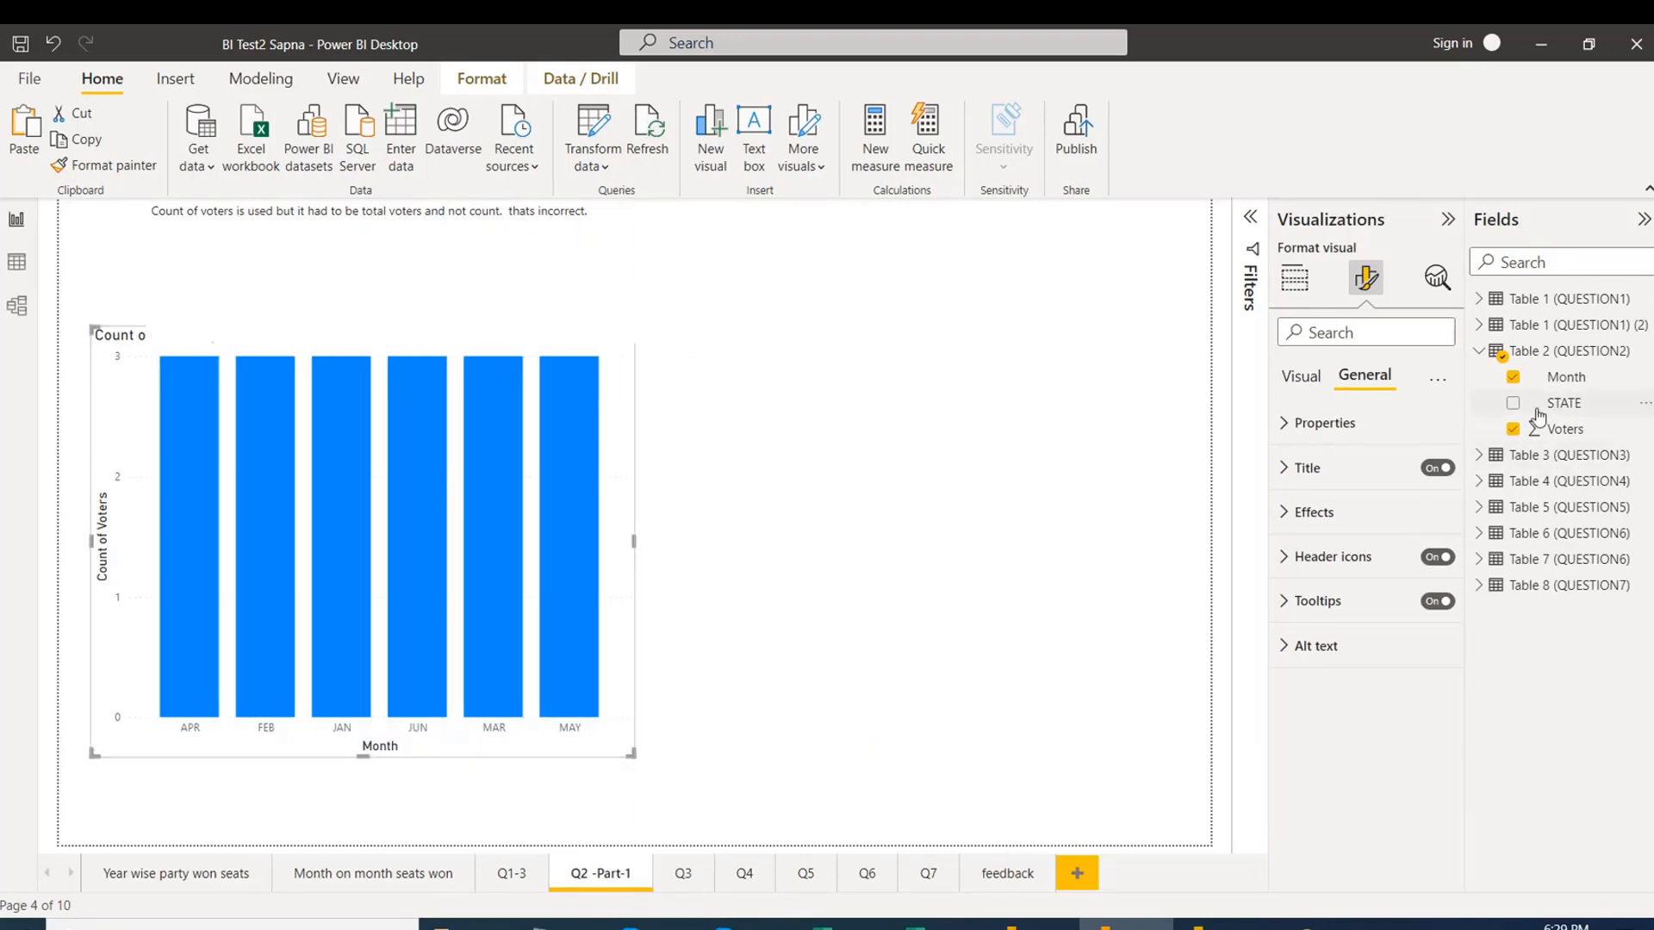
pyautogui.click(1095, 436)
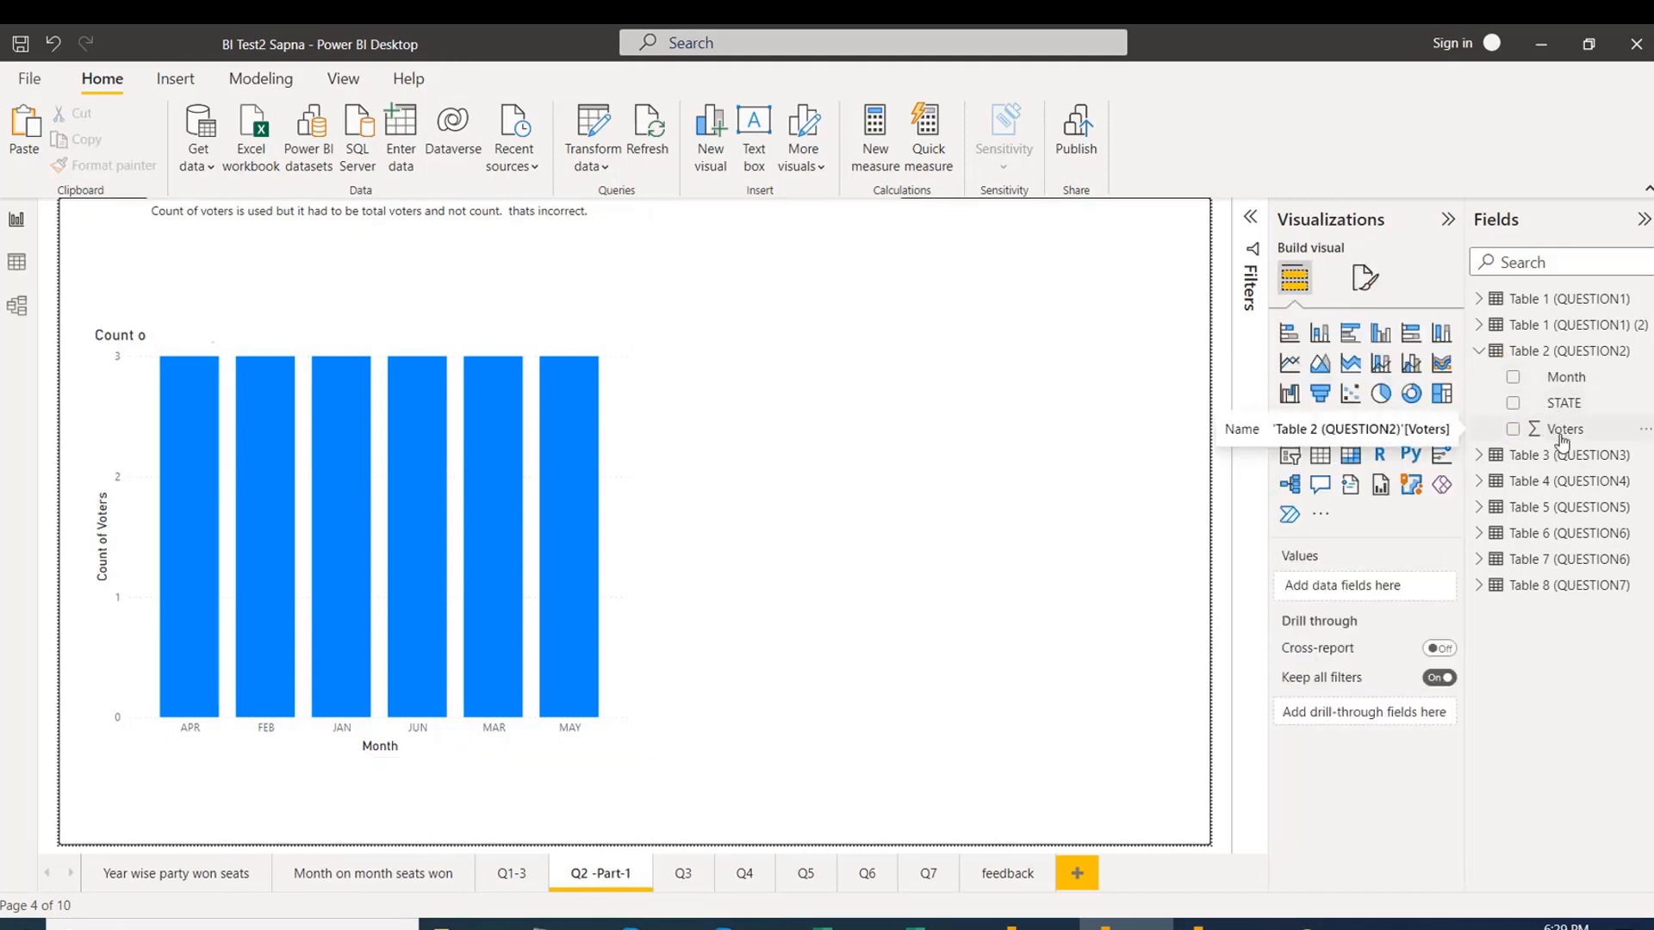
# Compare the data tables behind both reports' Question 2 visuals, and return to the second report's chart page.
pyautogui.click(17, 263)
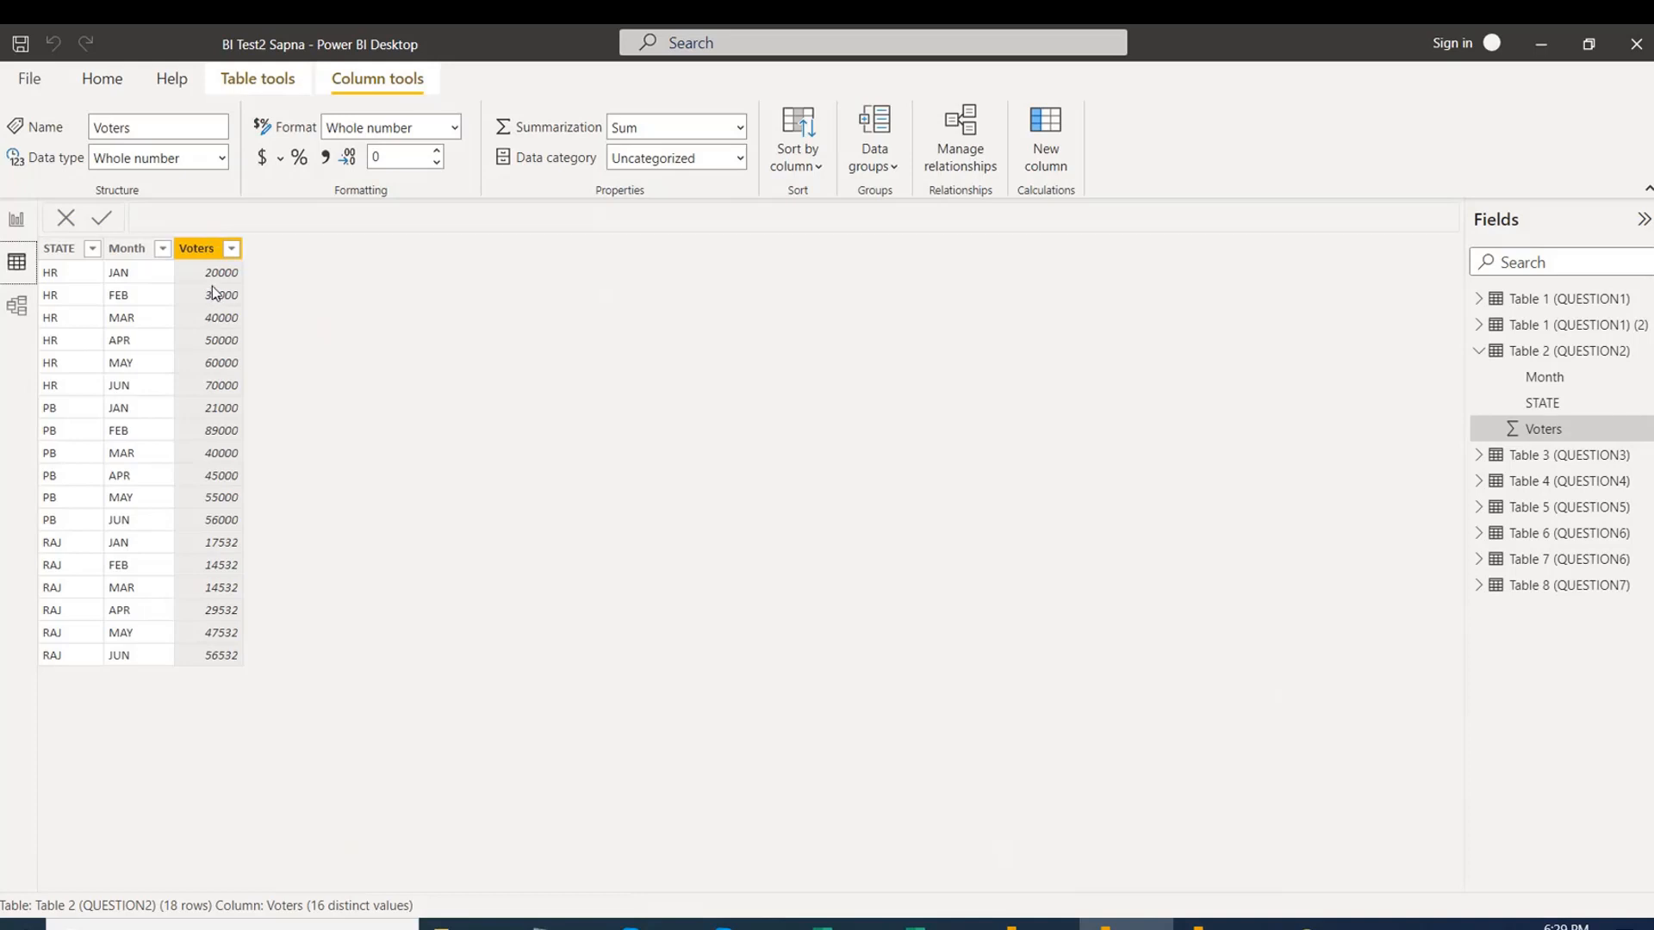
pyautogui.hotkey('alt', 'Tab')
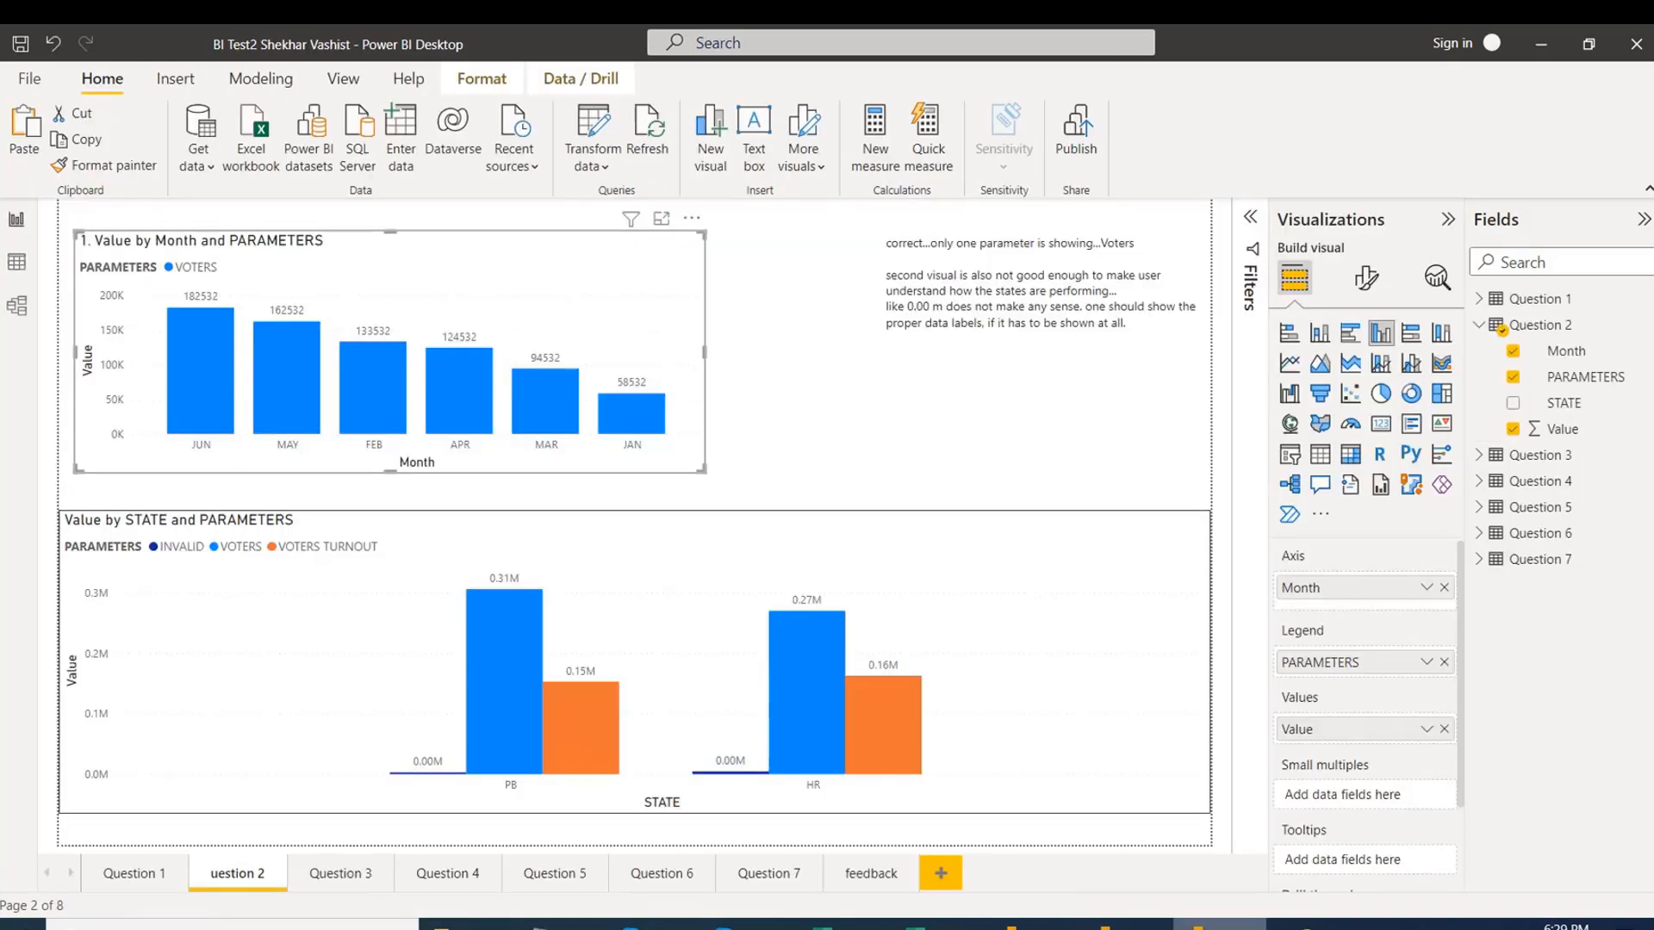
pyautogui.click(16, 265)
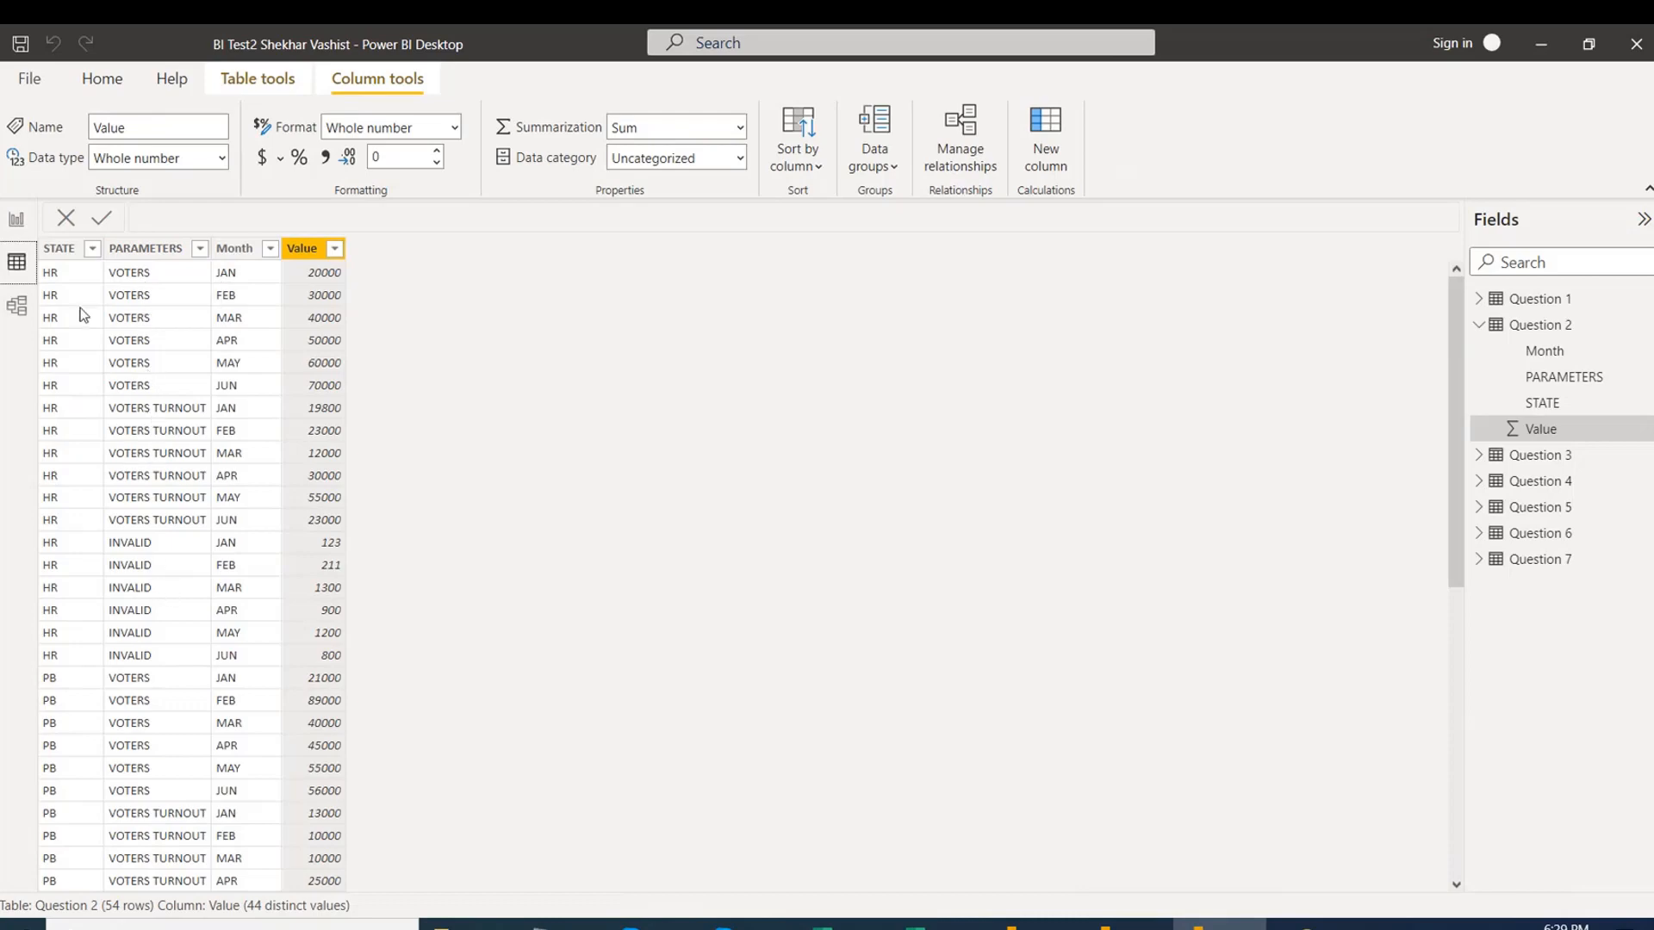
pyautogui.click(16, 219)
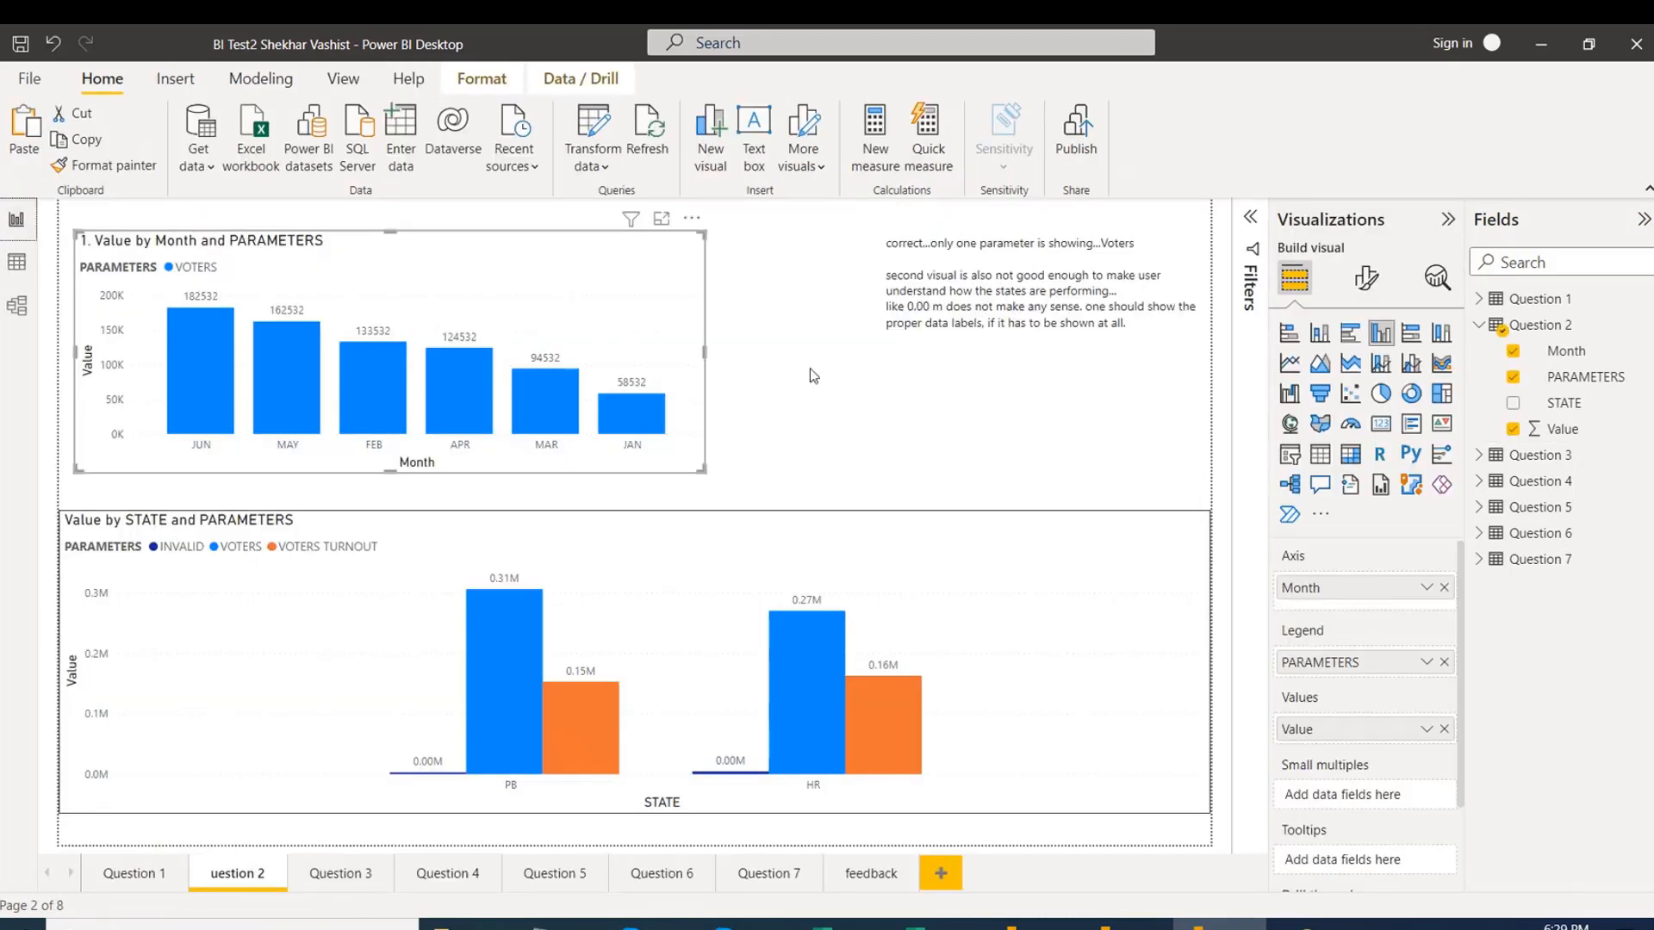
# Add a PARAMETERS slicer filtered to VOTERS beside the monthly chart, and narrow it from its left edge.
pyautogui.click(1290, 453)
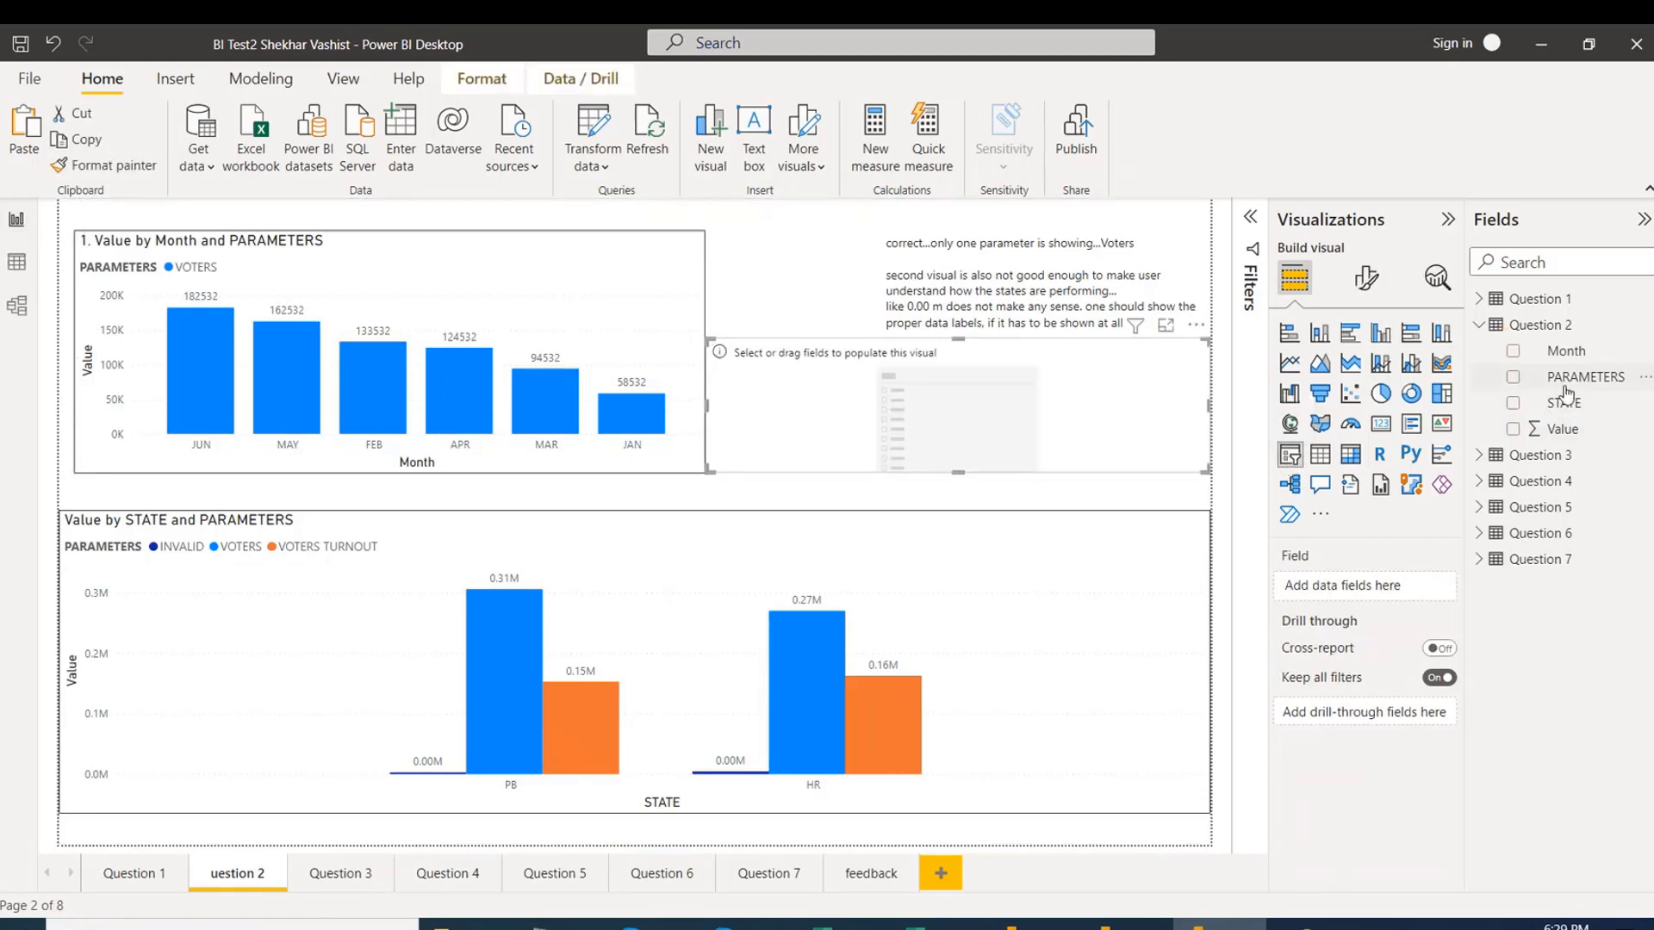
pyautogui.moveTo(1588, 385); pyautogui.dragTo(1366, 585)
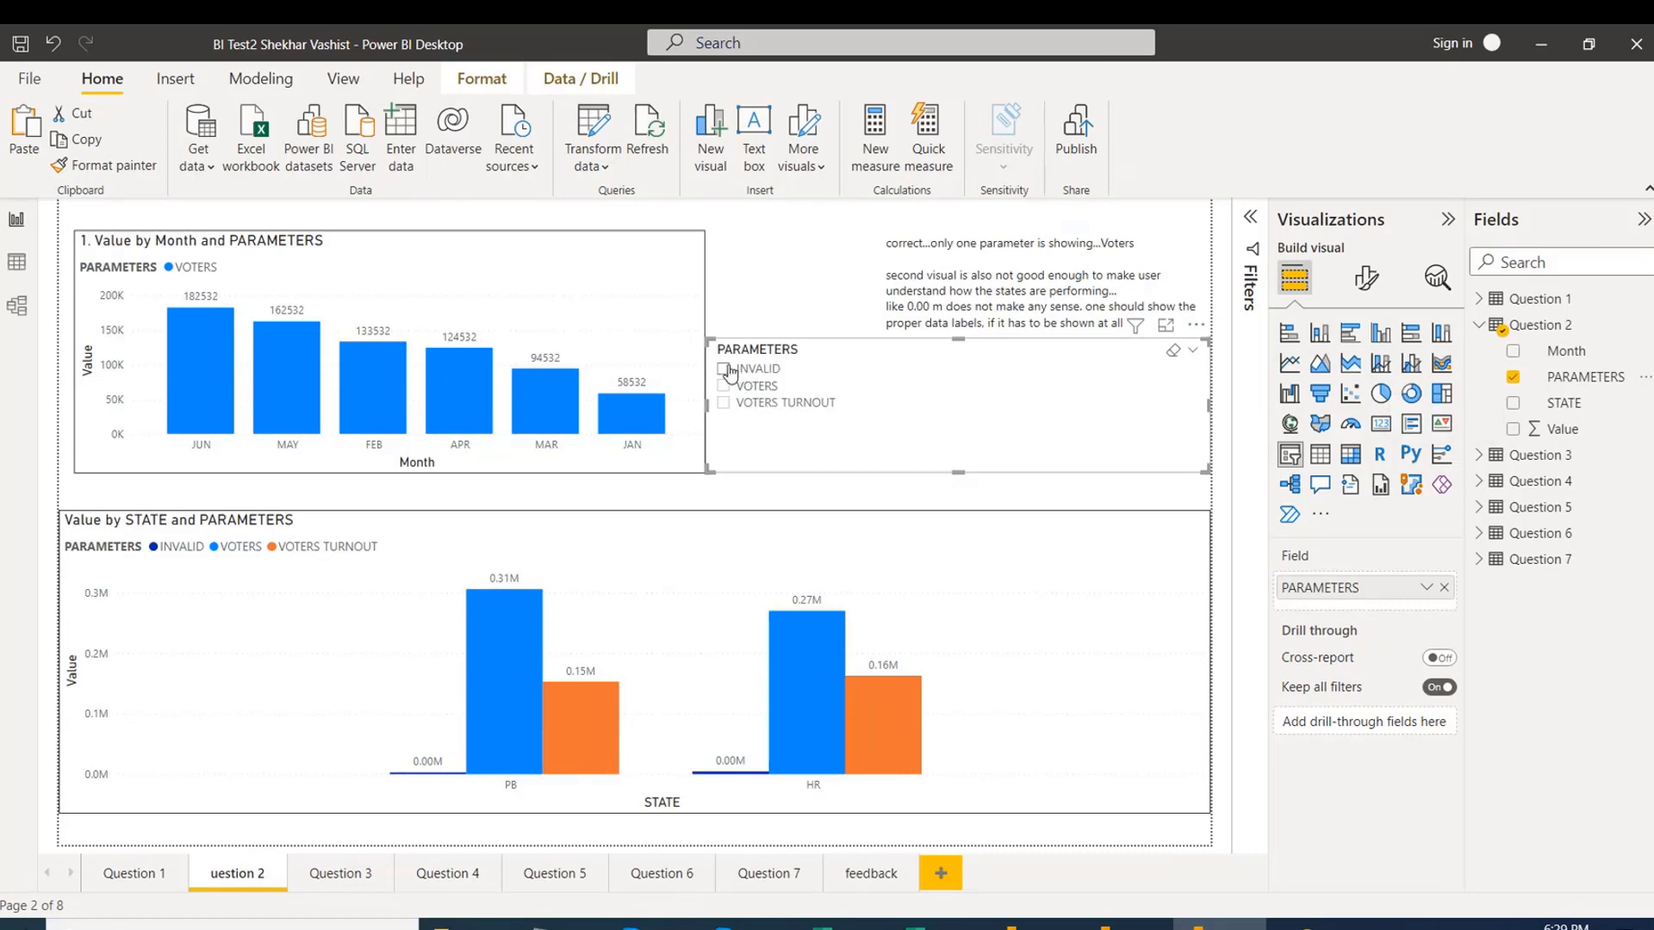
pyautogui.click(724, 370)
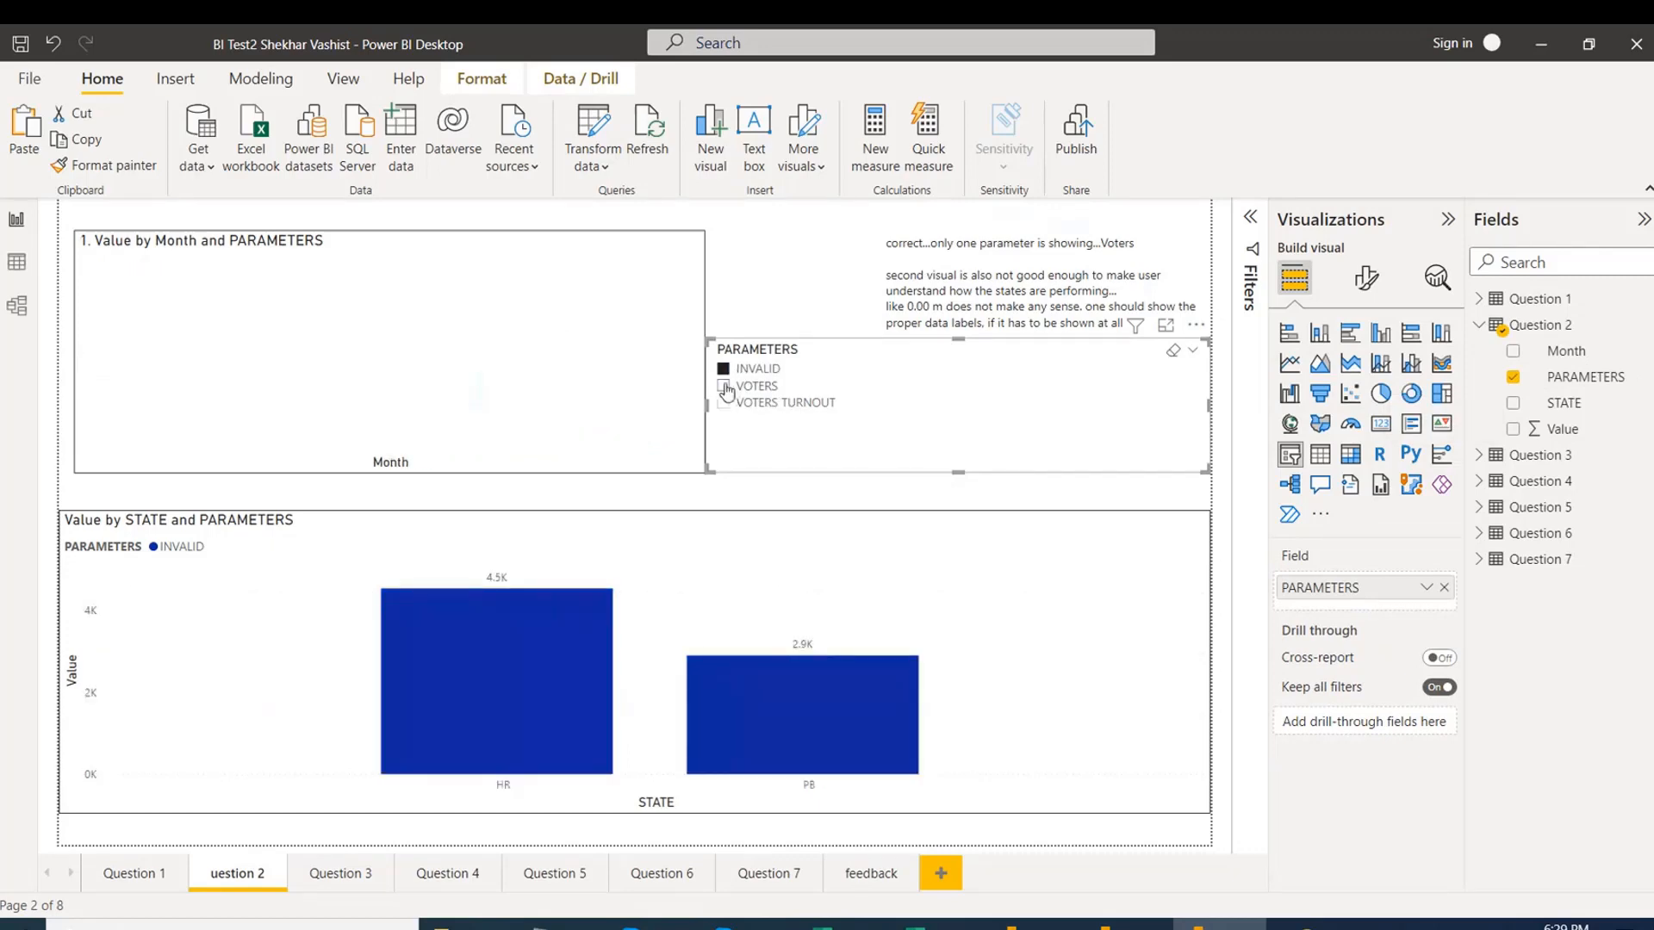
pyautogui.click(724, 387)
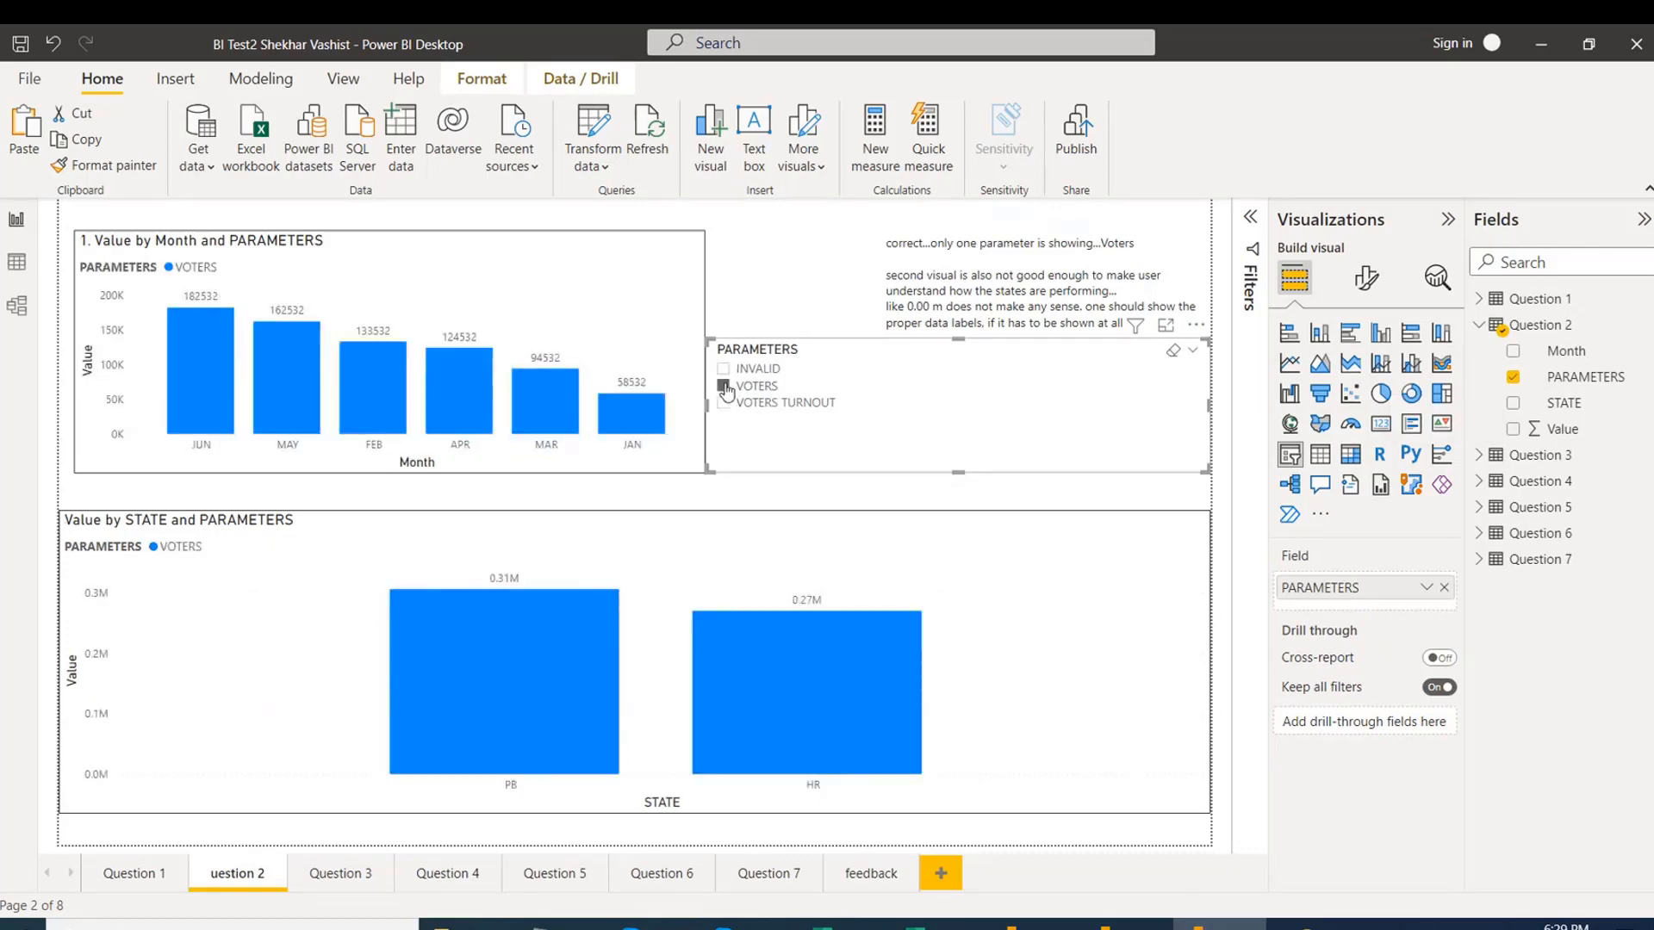
pyautogui.moveTo(709, 405); pyautogui.dragTo(815, 401)
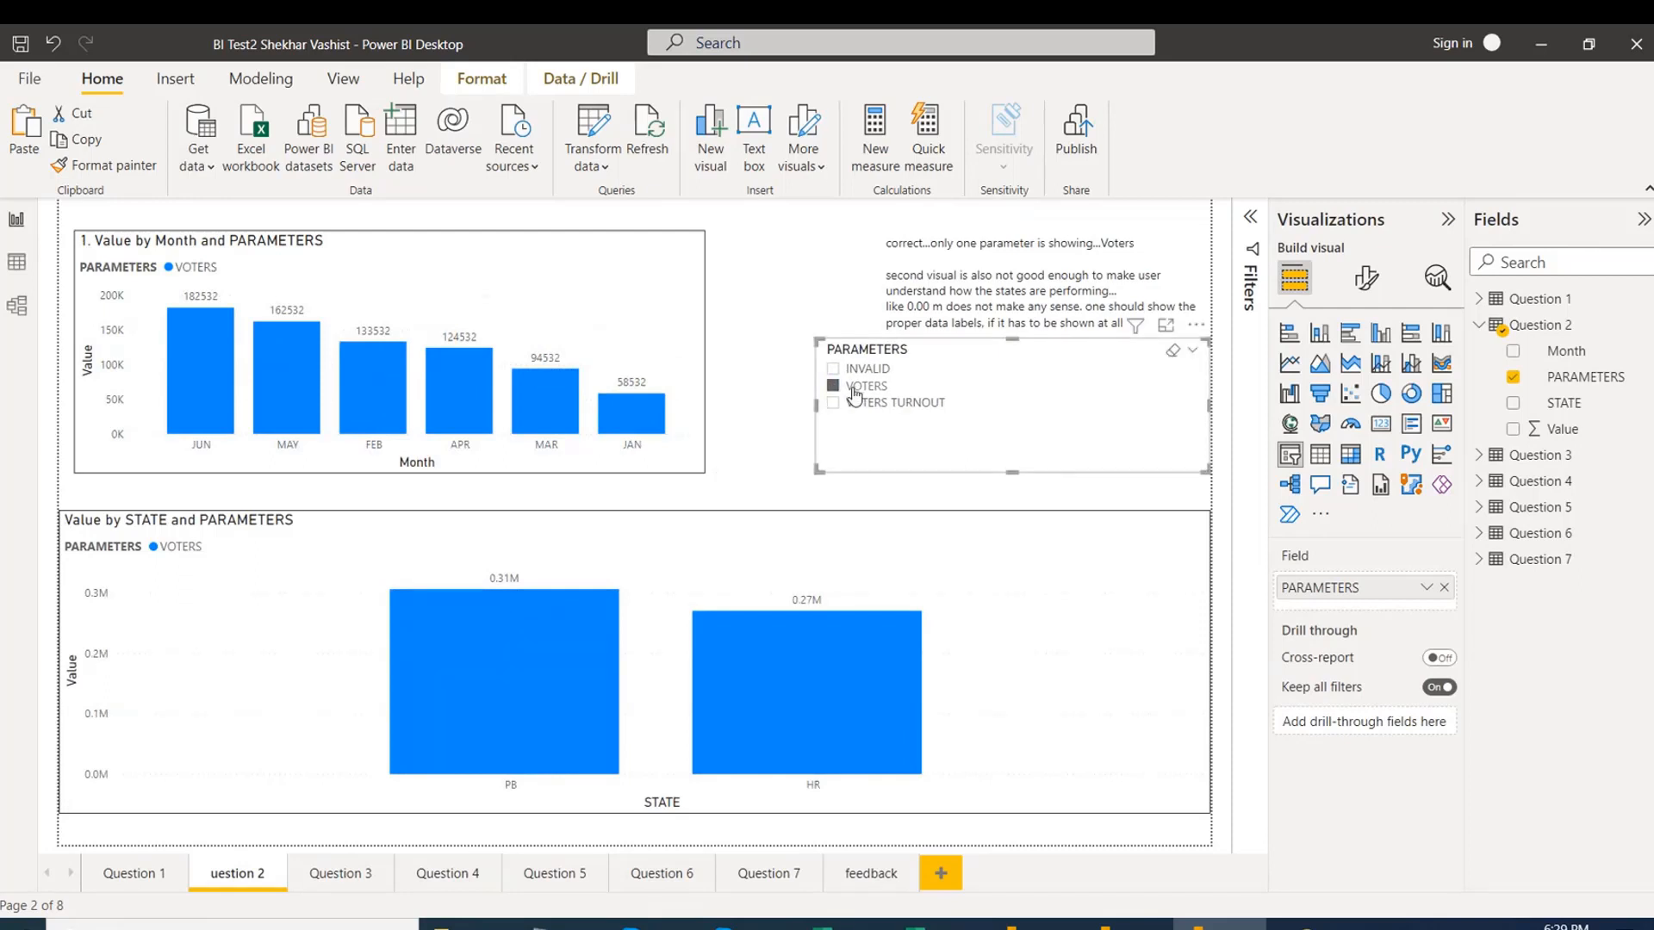
# Filter the PARAMETERS slicer to VOTERS TURNOUT, and remove the slicer from the Question 2 page.
pyautogui.click(840, 405)
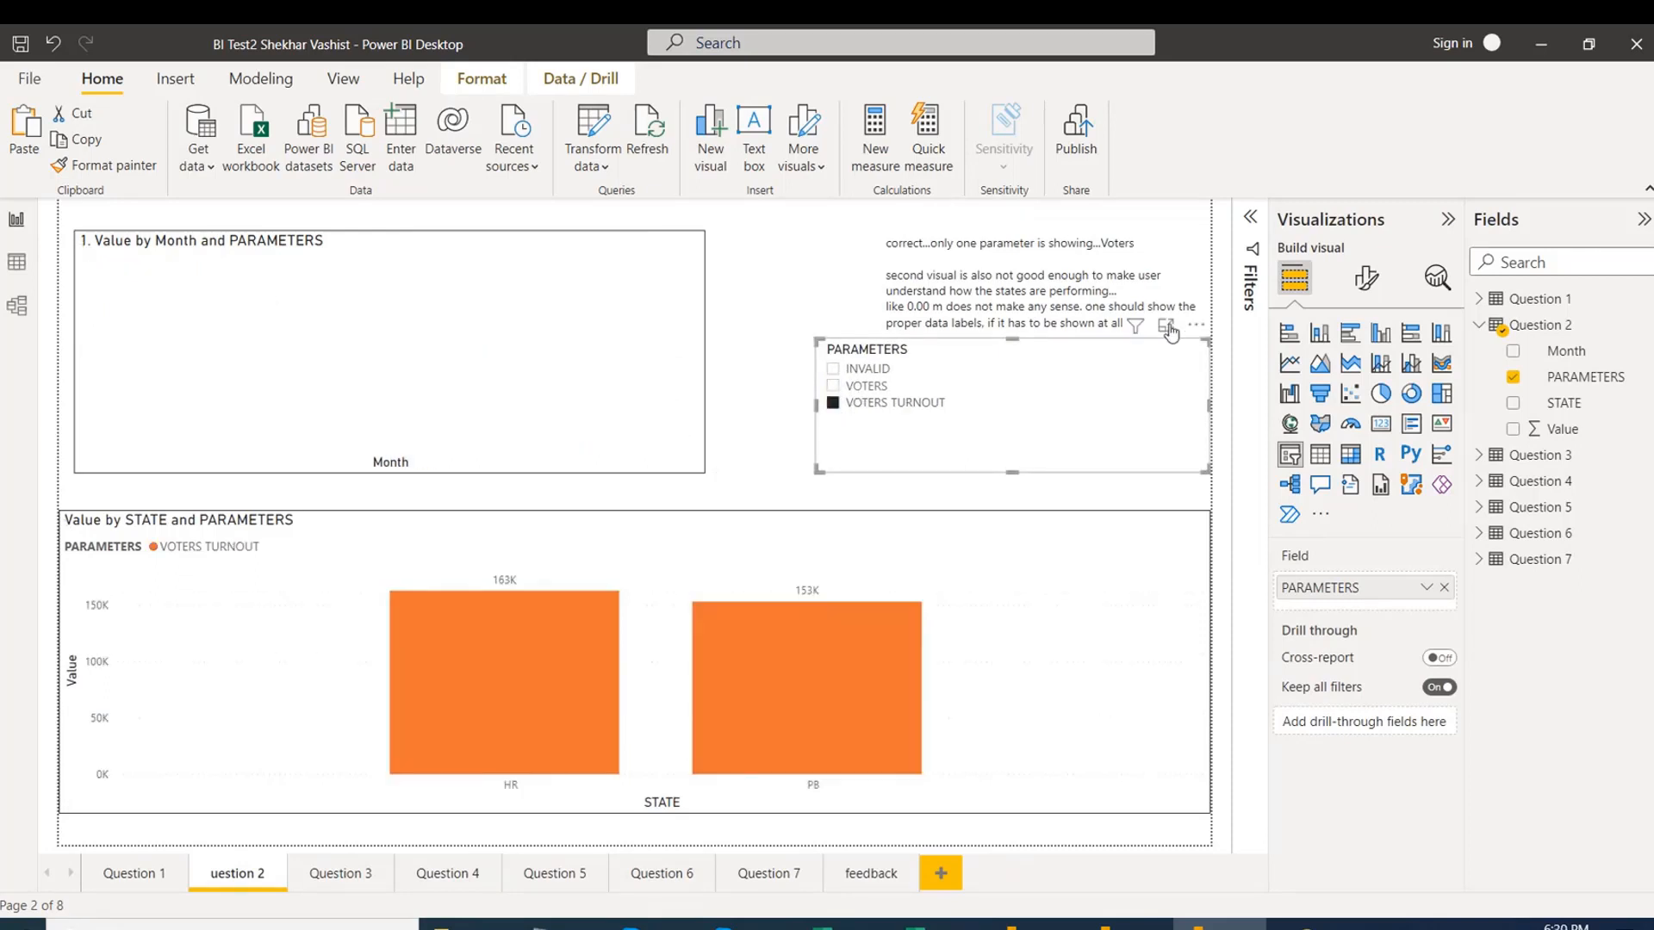
pyautogui.click(1196, 327)
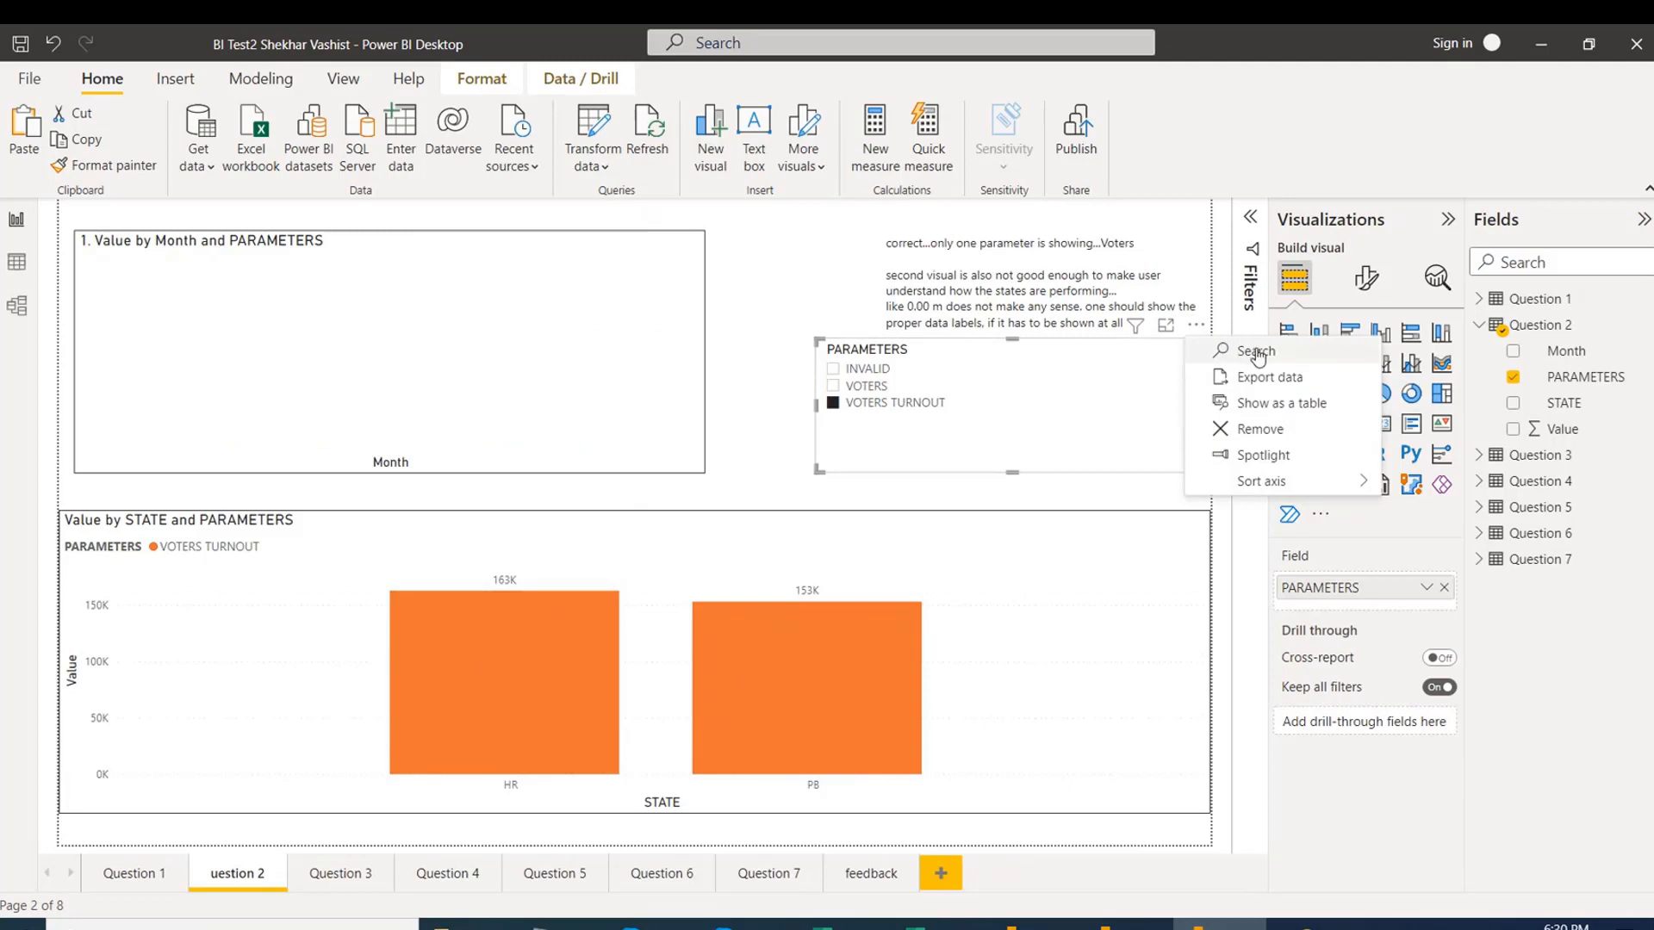
pyautogui.click(1260, 429)
# Switch to the other mock-test report and return from its data table to the Q2 -Part-1 chart page.
pyautogui.moveTo(1206, 923)
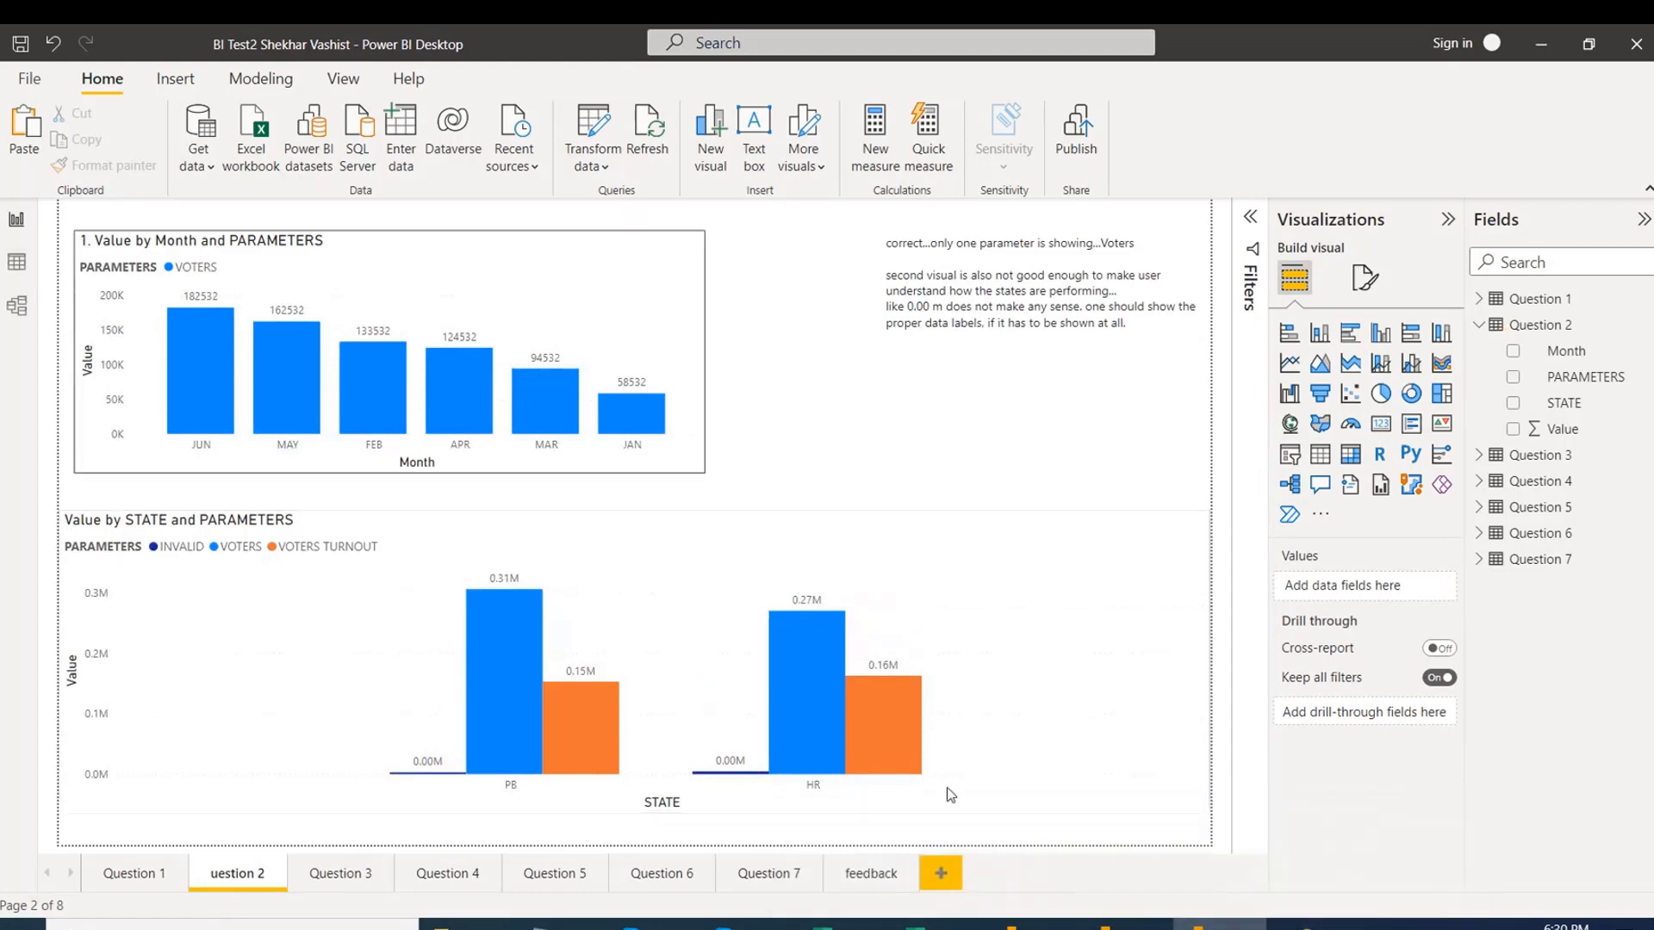
pyautogui.click(1111, 923)
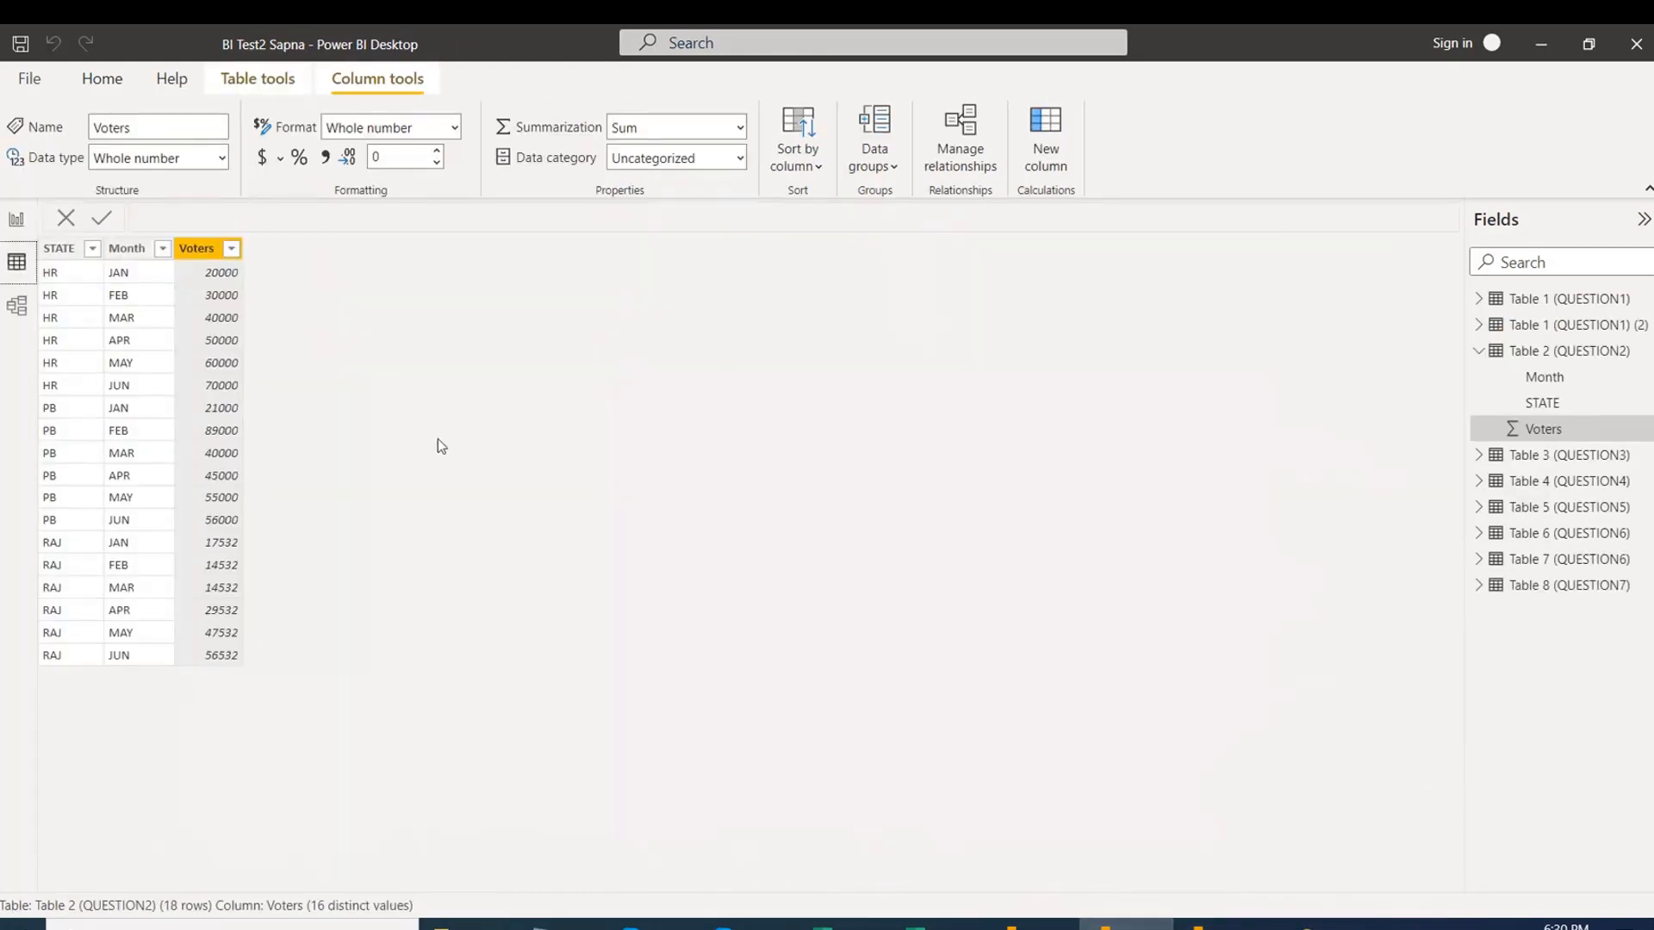
pyautogui.click(17, 221)
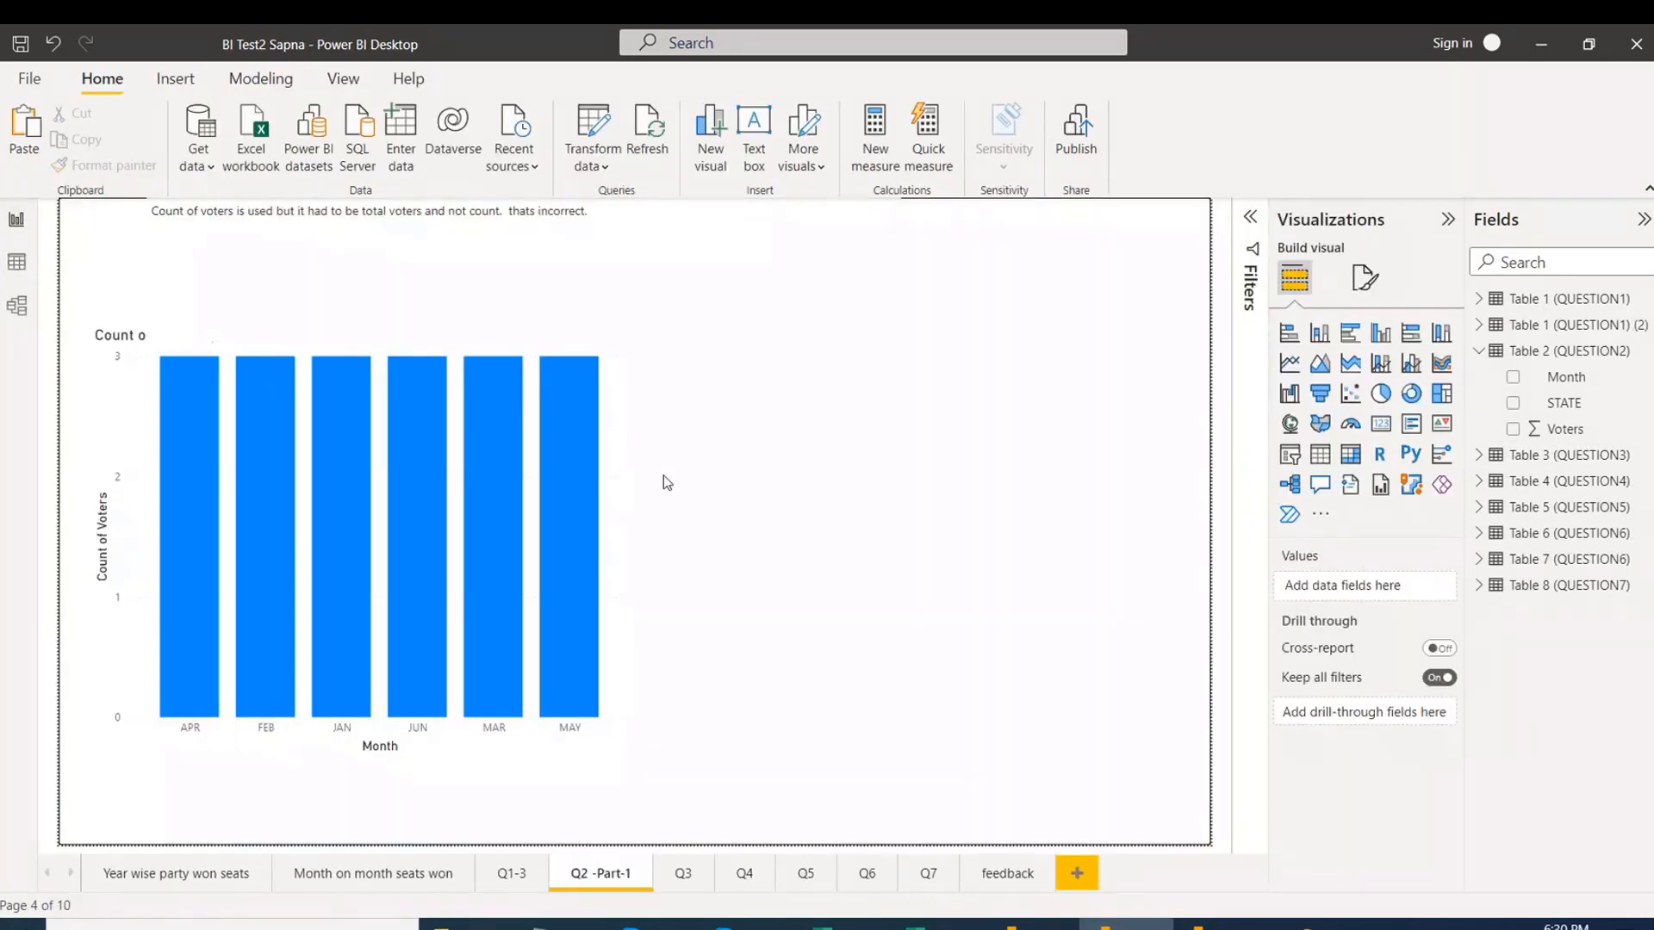
# Try a slicer on the Voters field beside the Count of Voters chart, and remove it.
pyautogui.click(1290, 455)
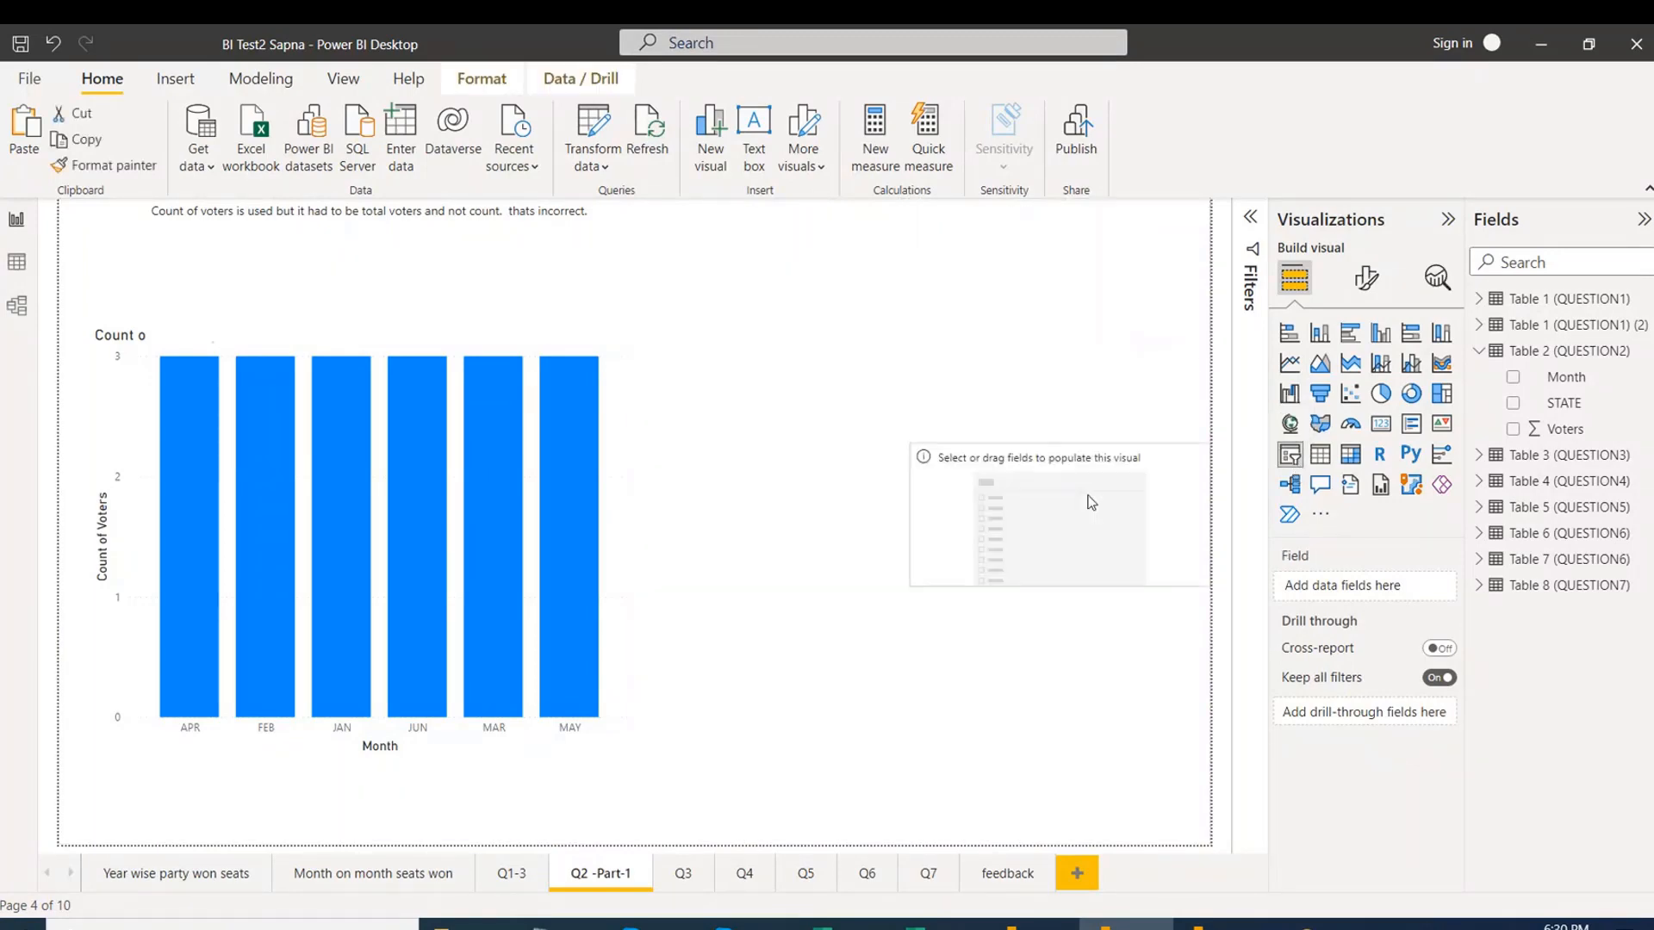
pyautogui.moveTo(1561, 428); pyautogui.dragTo(1348, 593)
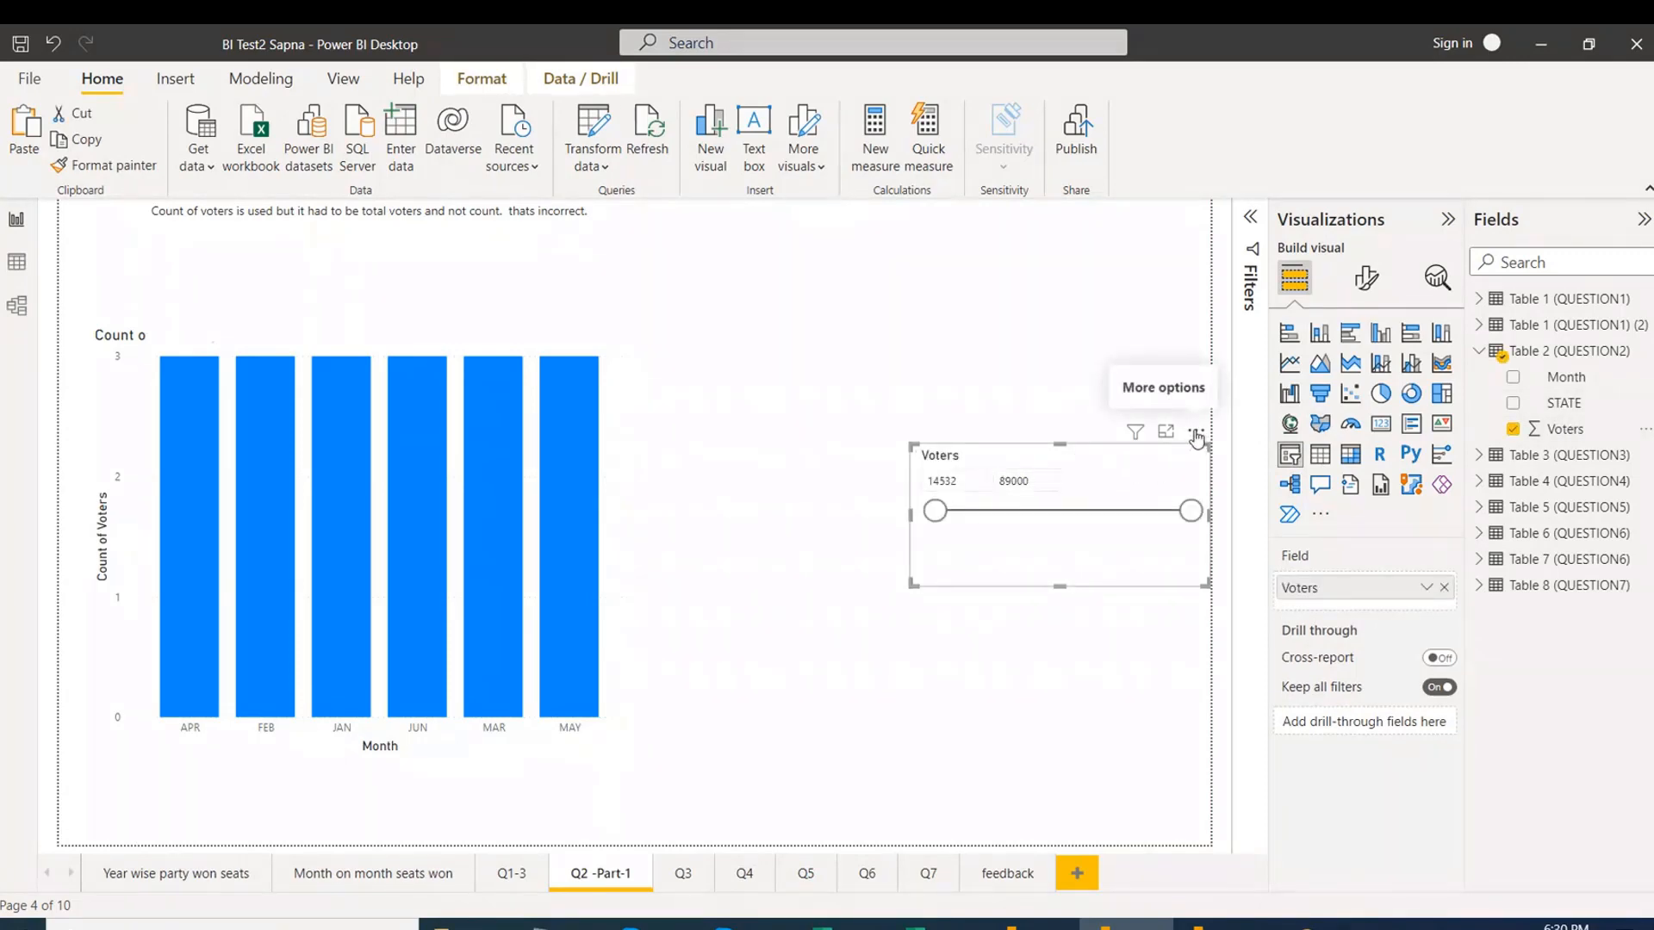
pyautogui.click(1195, 433)
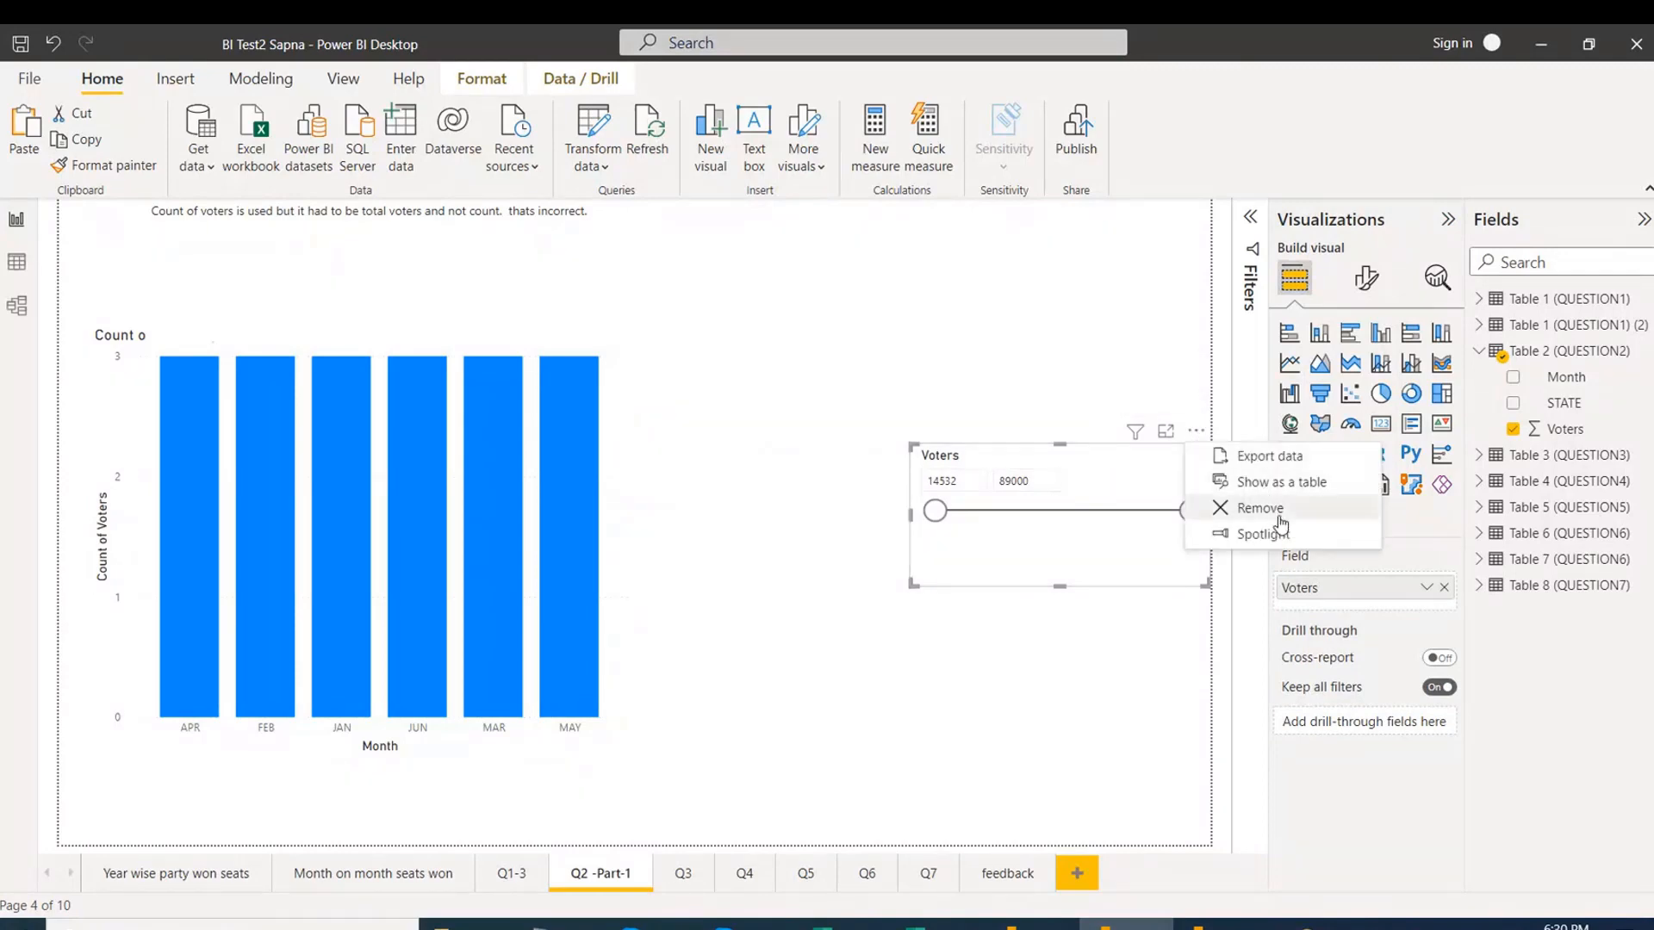
pyautogui.click(1275, 512)
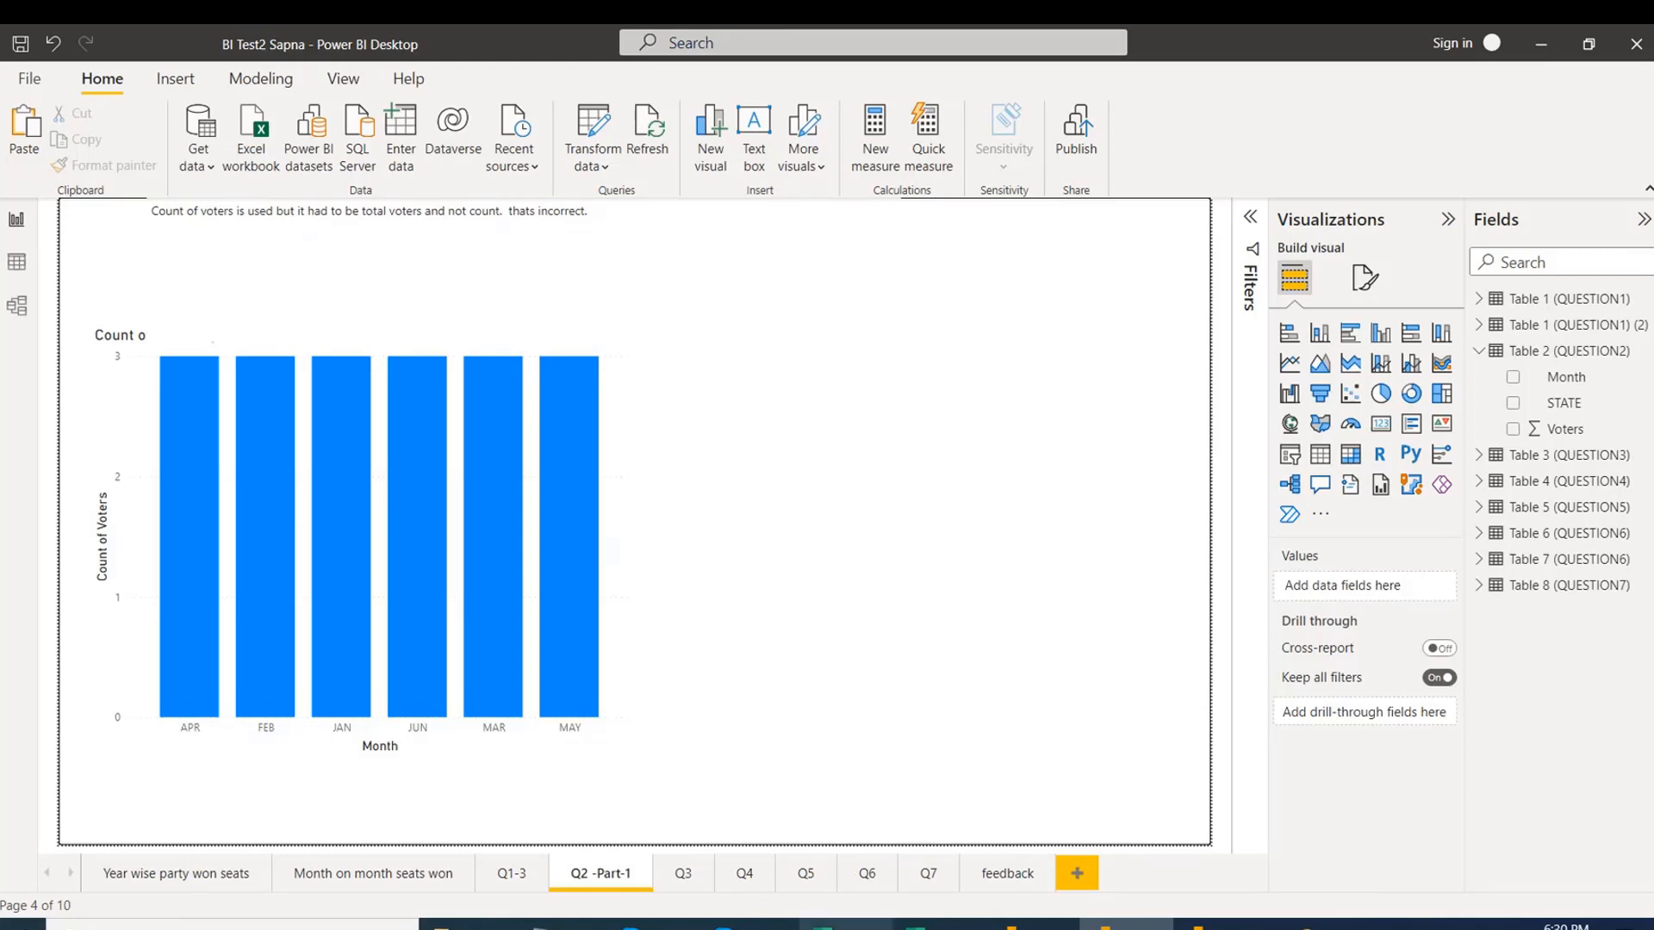
# Switch to the BI MockTest2.xlsx workbook in Excel and read the q1 and q2 tasks on the QUESTION2 sheet.
pyautogui.click(823, 925)
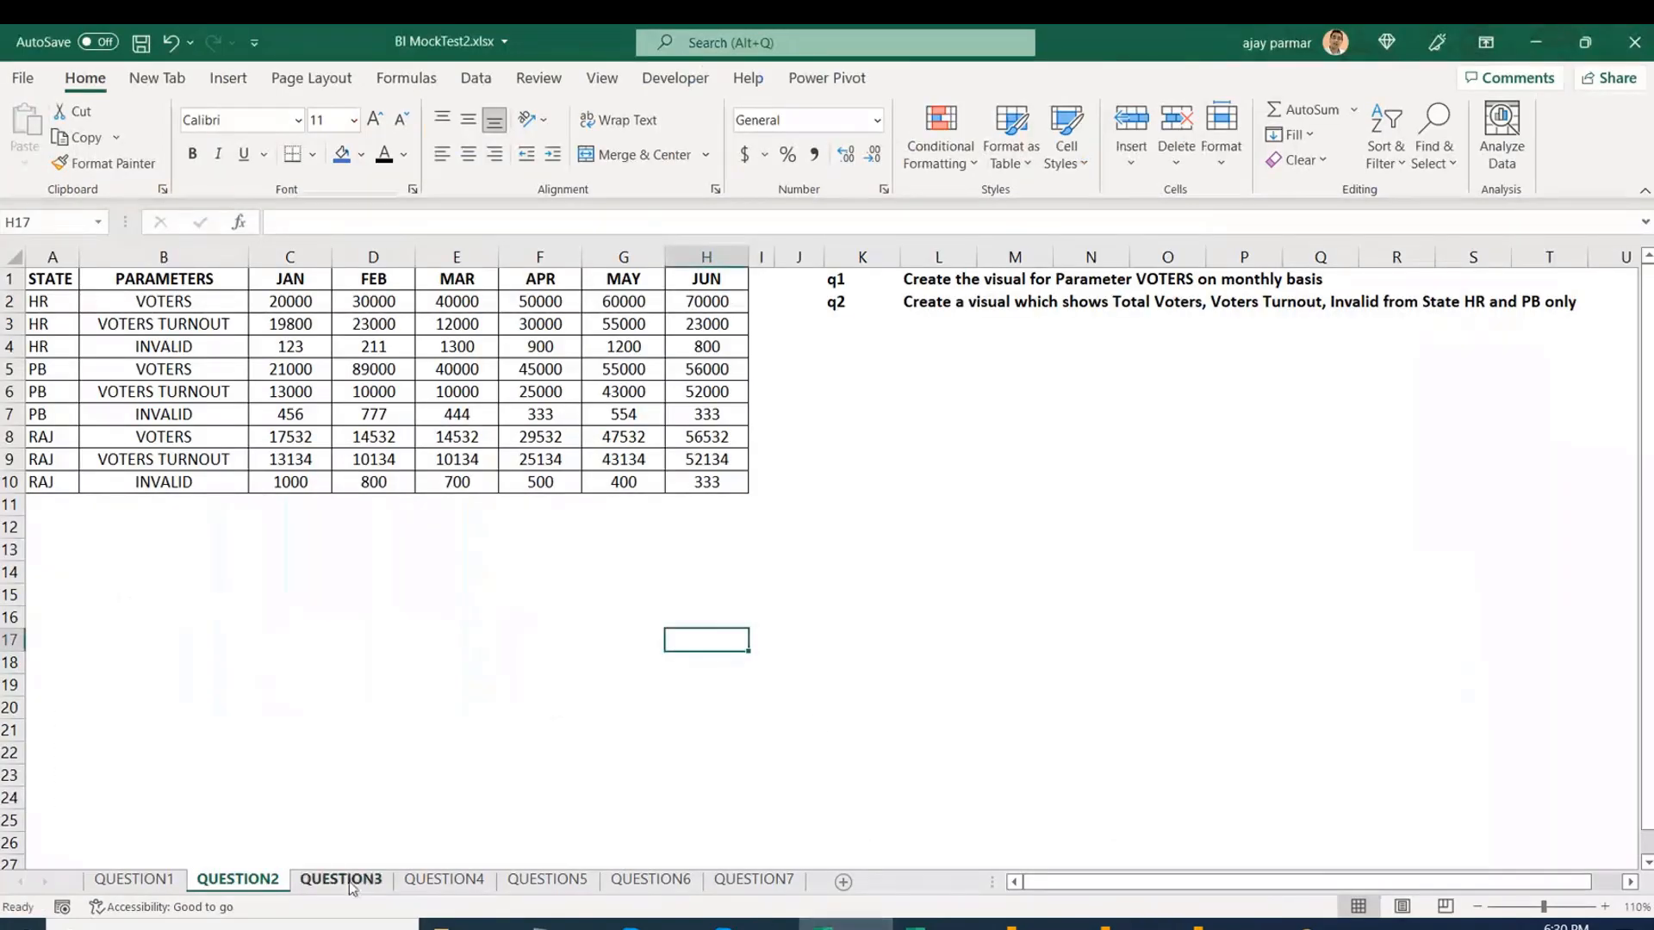
pyautogui.click(926, 308)
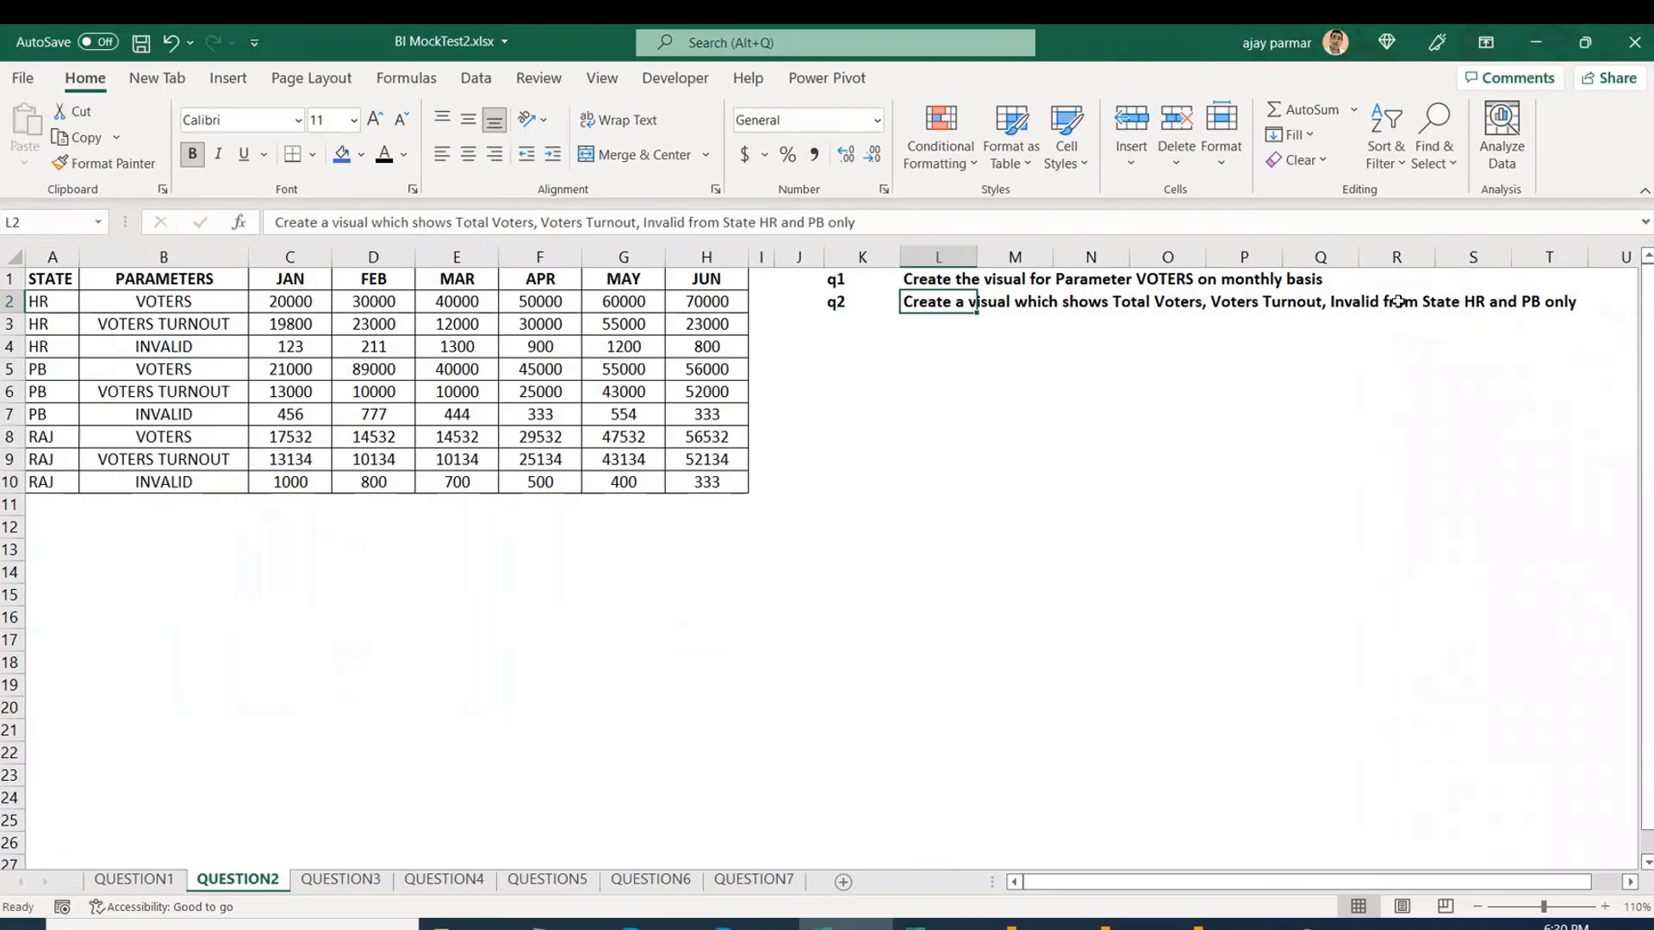
pyautogui.click(1026, 385)
pyautogui.click(974, 467)
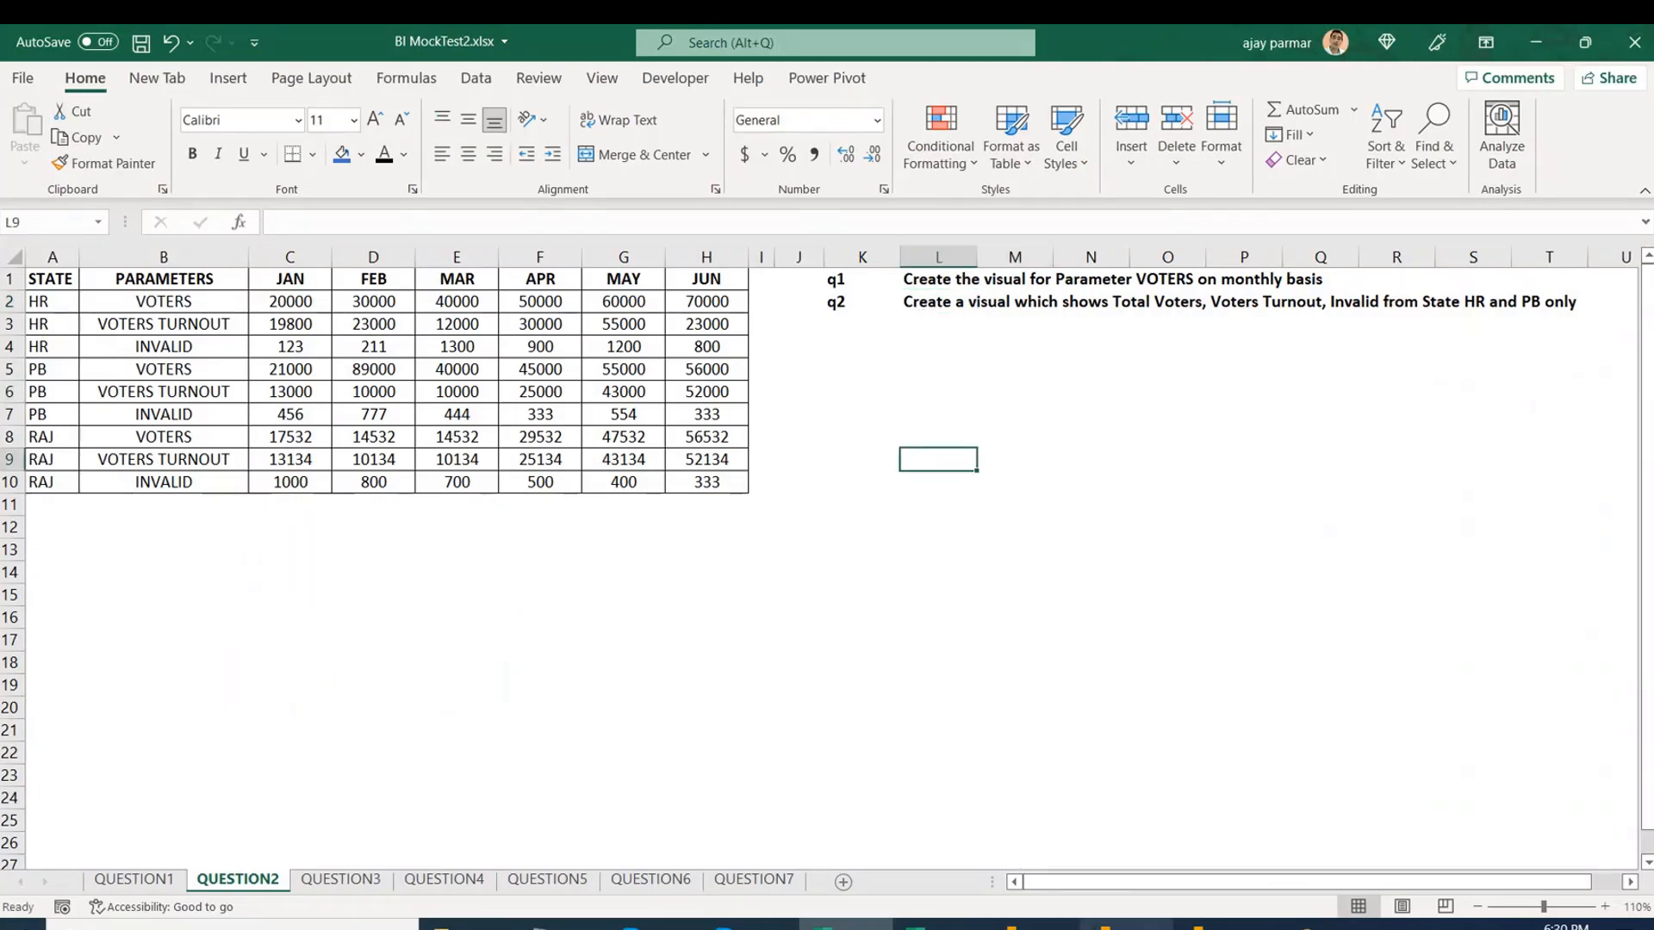
# Switch to the BITestSolved report in Power BI, add a new page and name it Q2_1.
pyautogui.click(1105, 926)
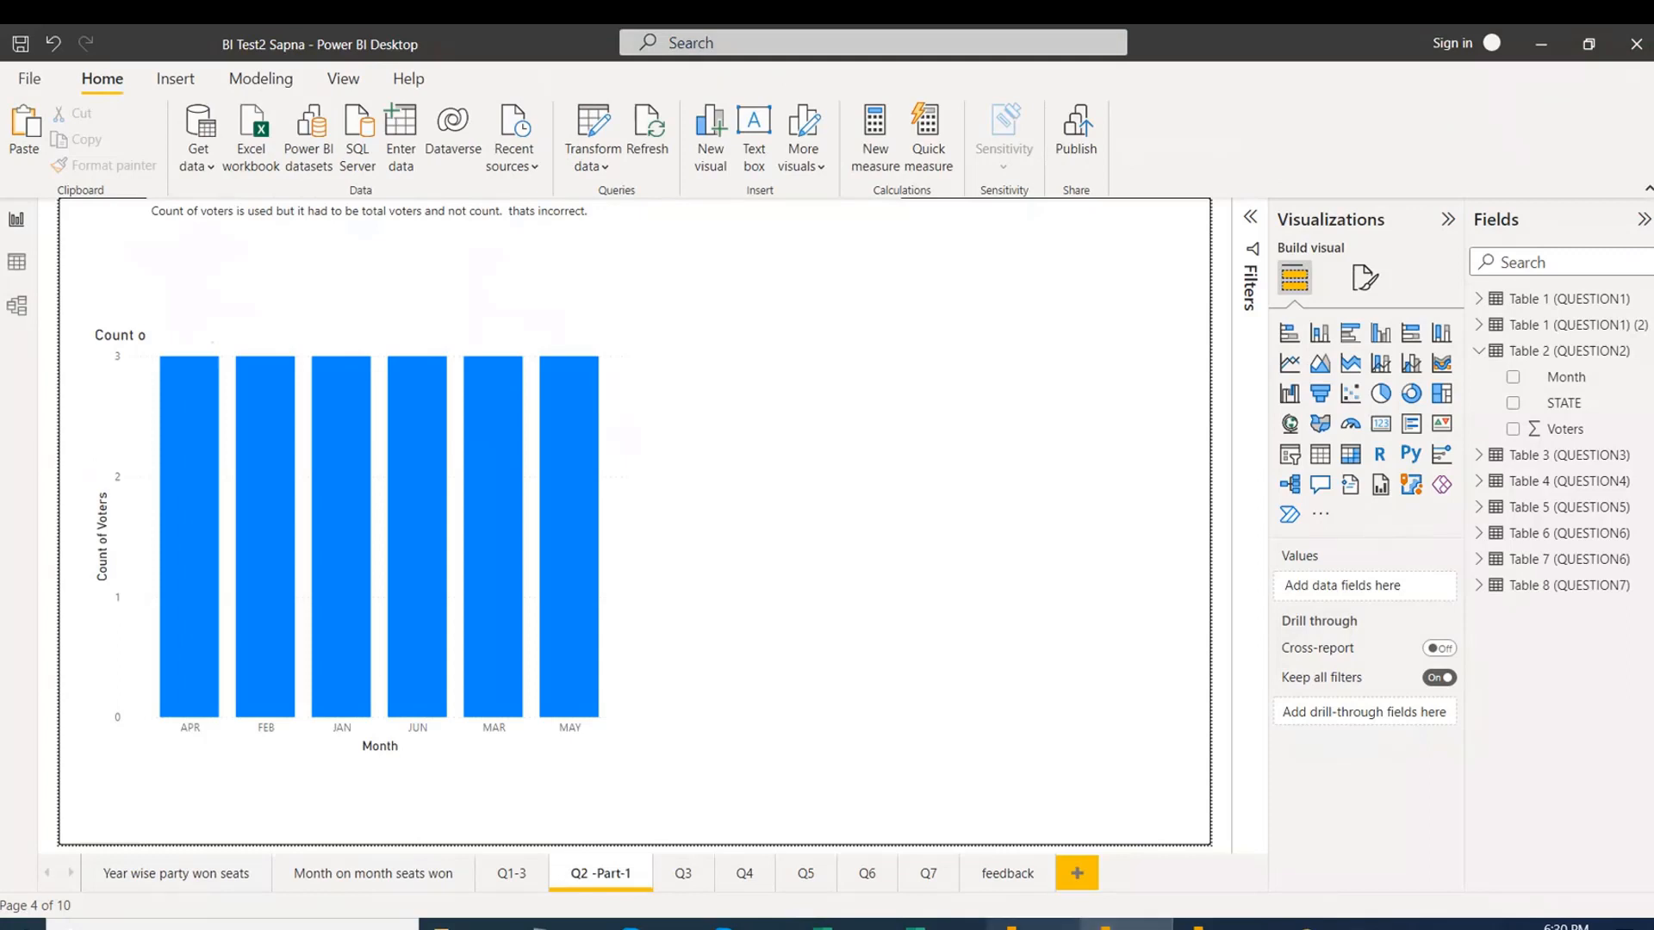
pyautogui.click(1031, 926)
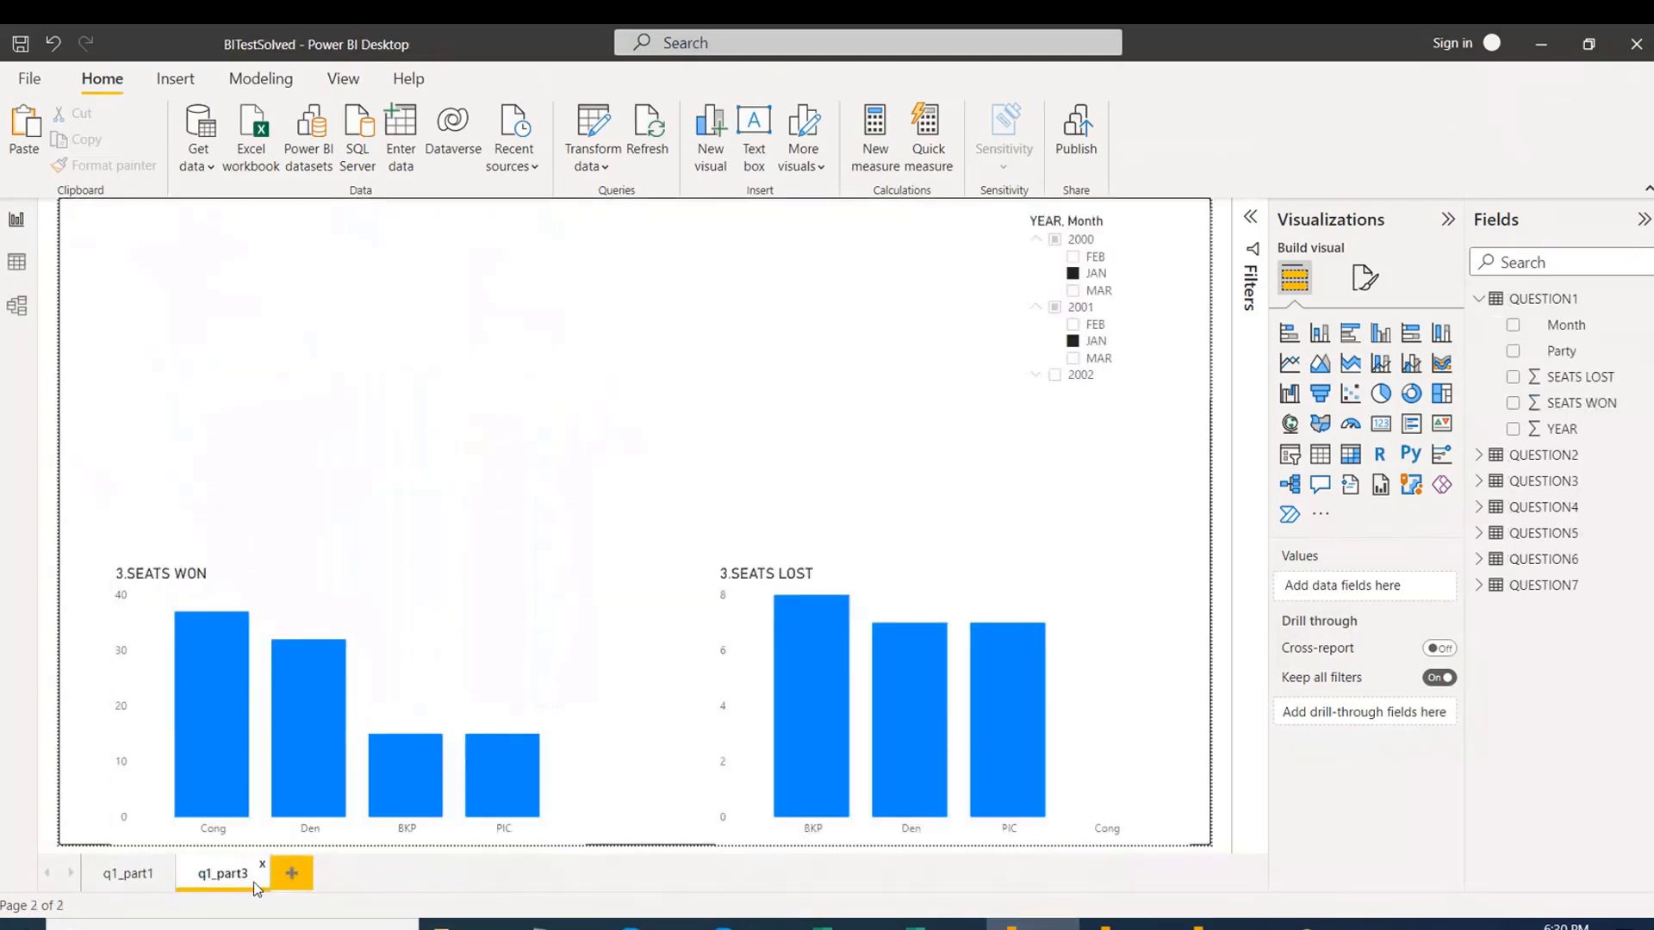
pyautogui.click(294, 876)
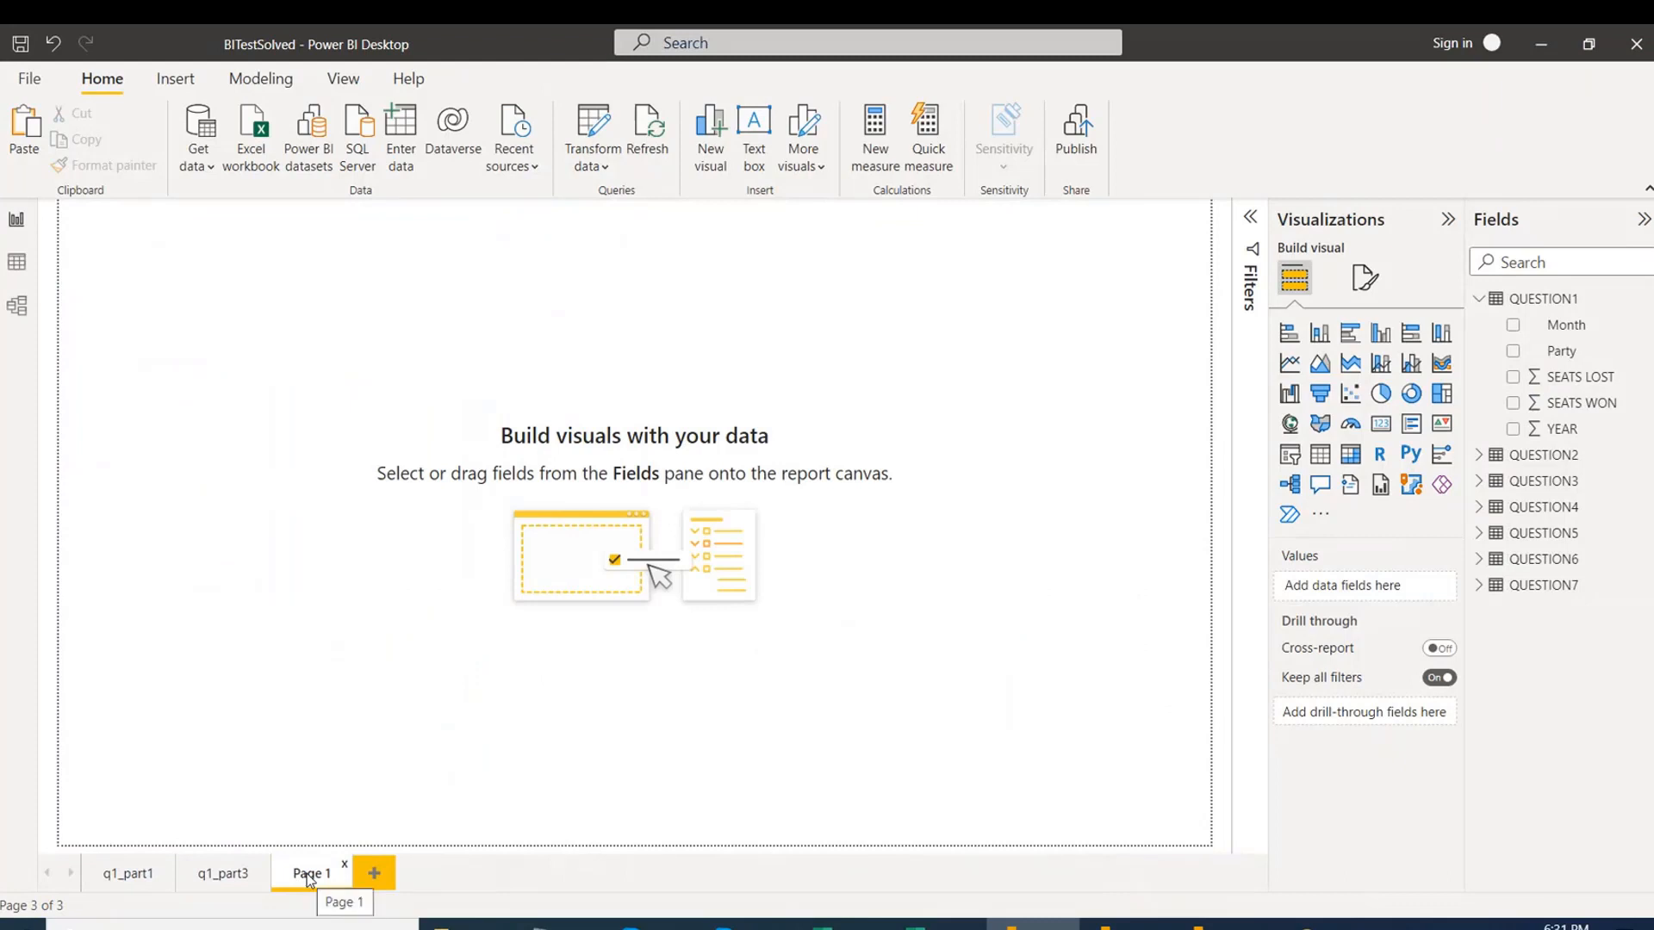
pyautogui.doubleClick(308, 874)
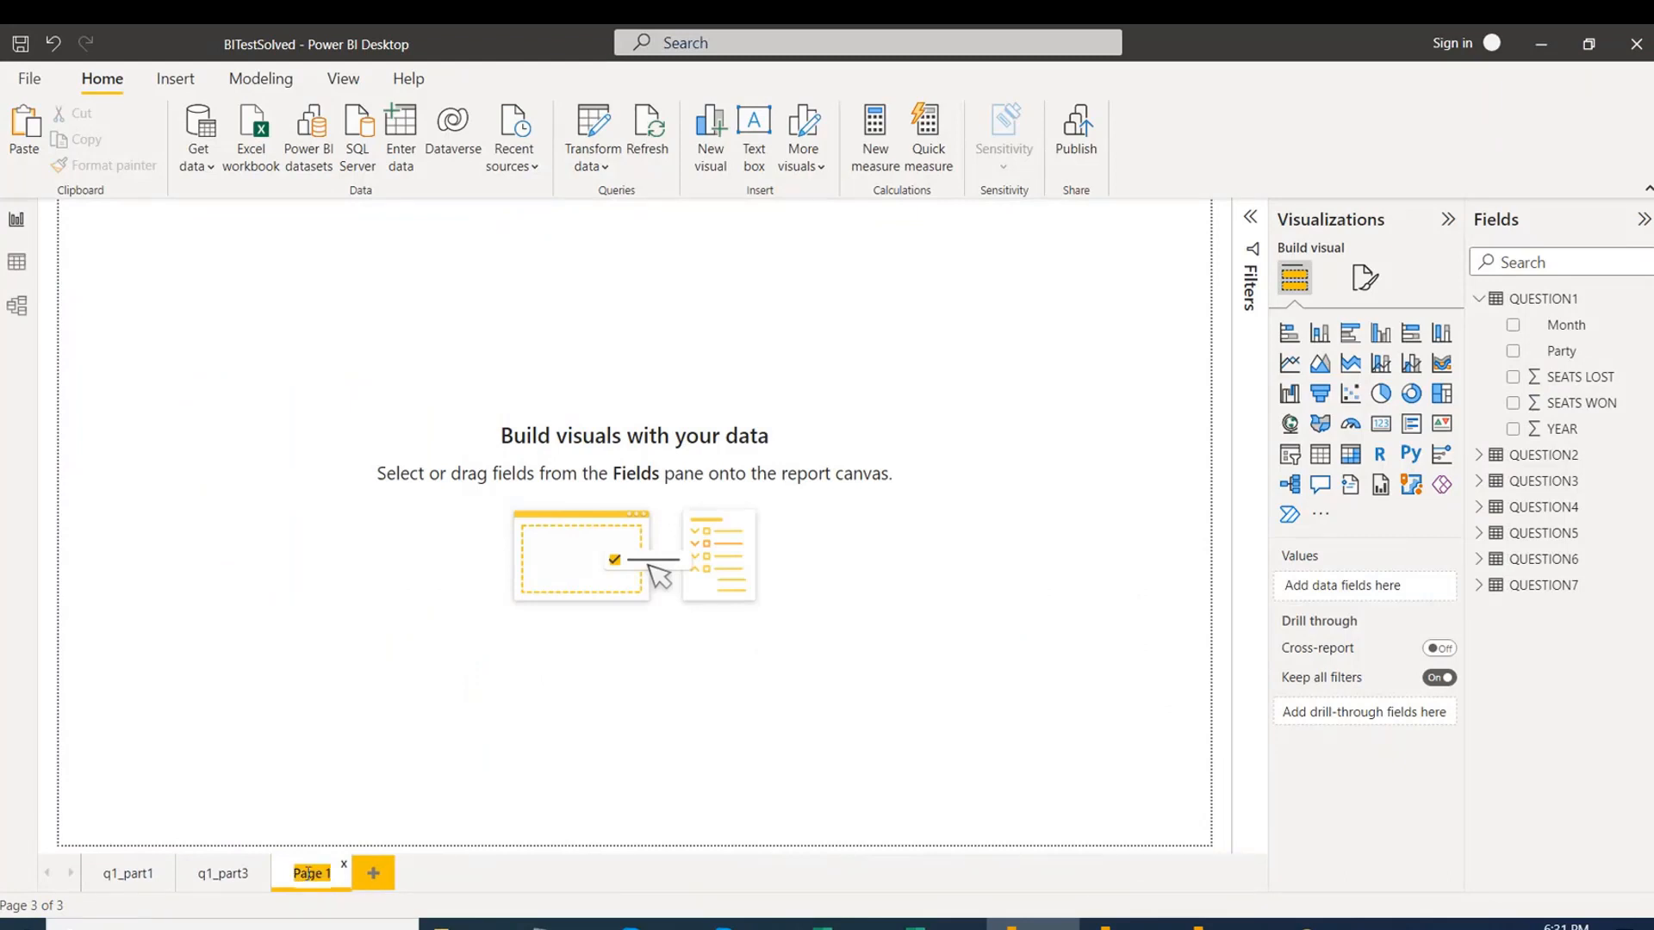
pyautogui.write('Q2')
pyautogui.press('Return')
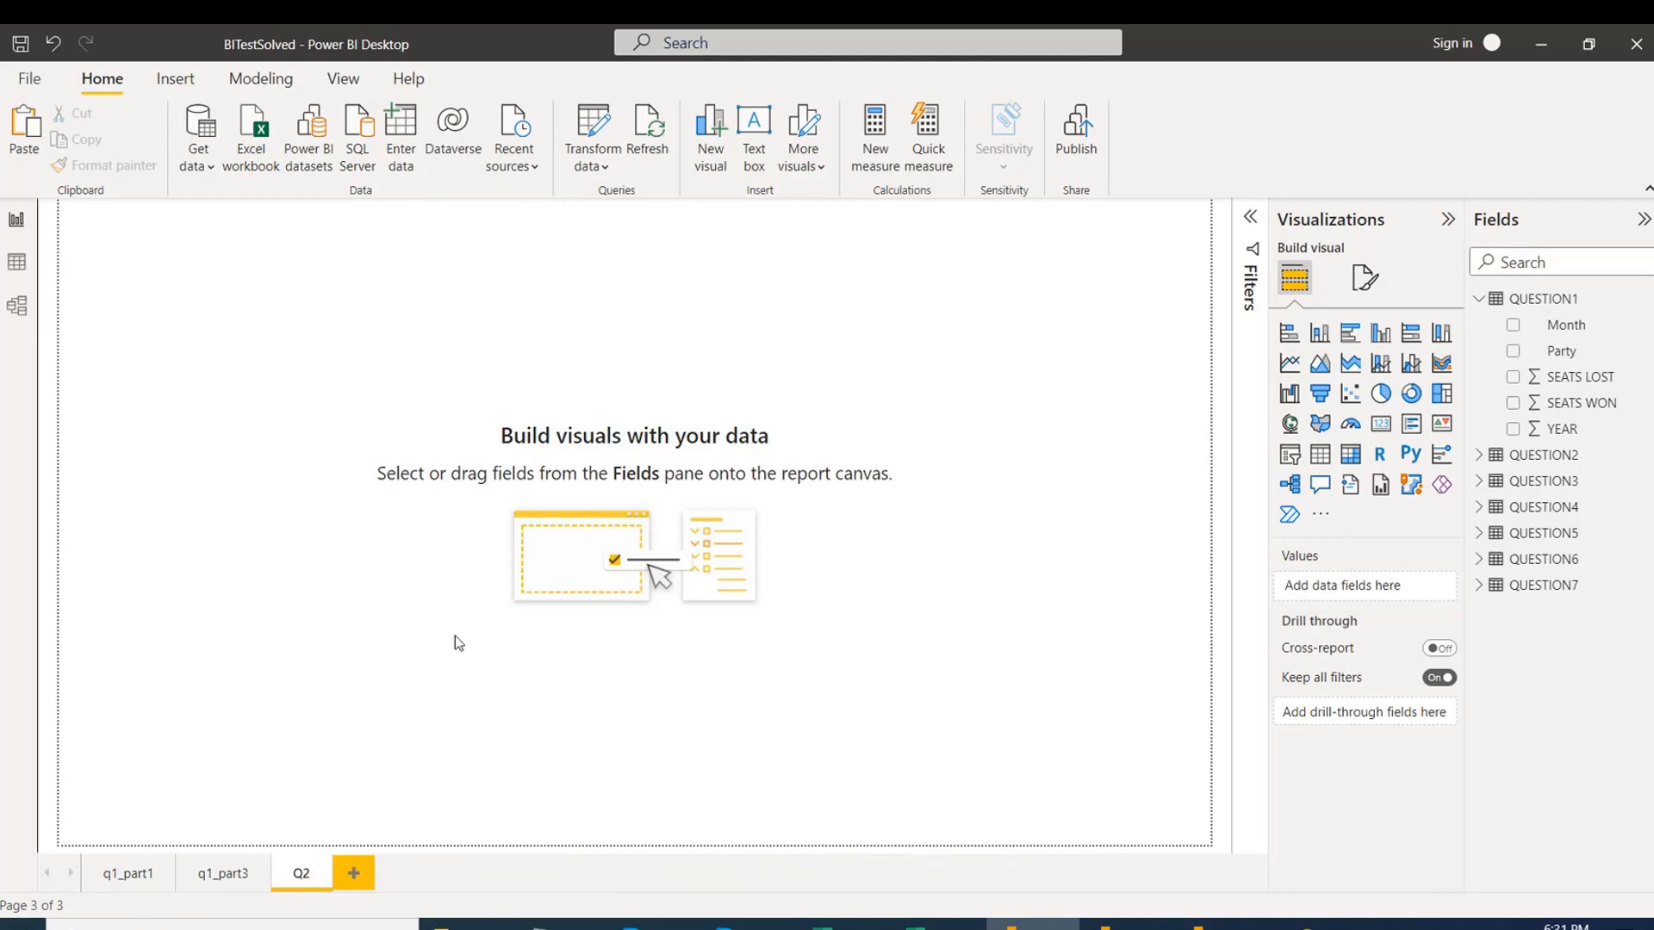
pyautogui.doubleClick(311, 877)
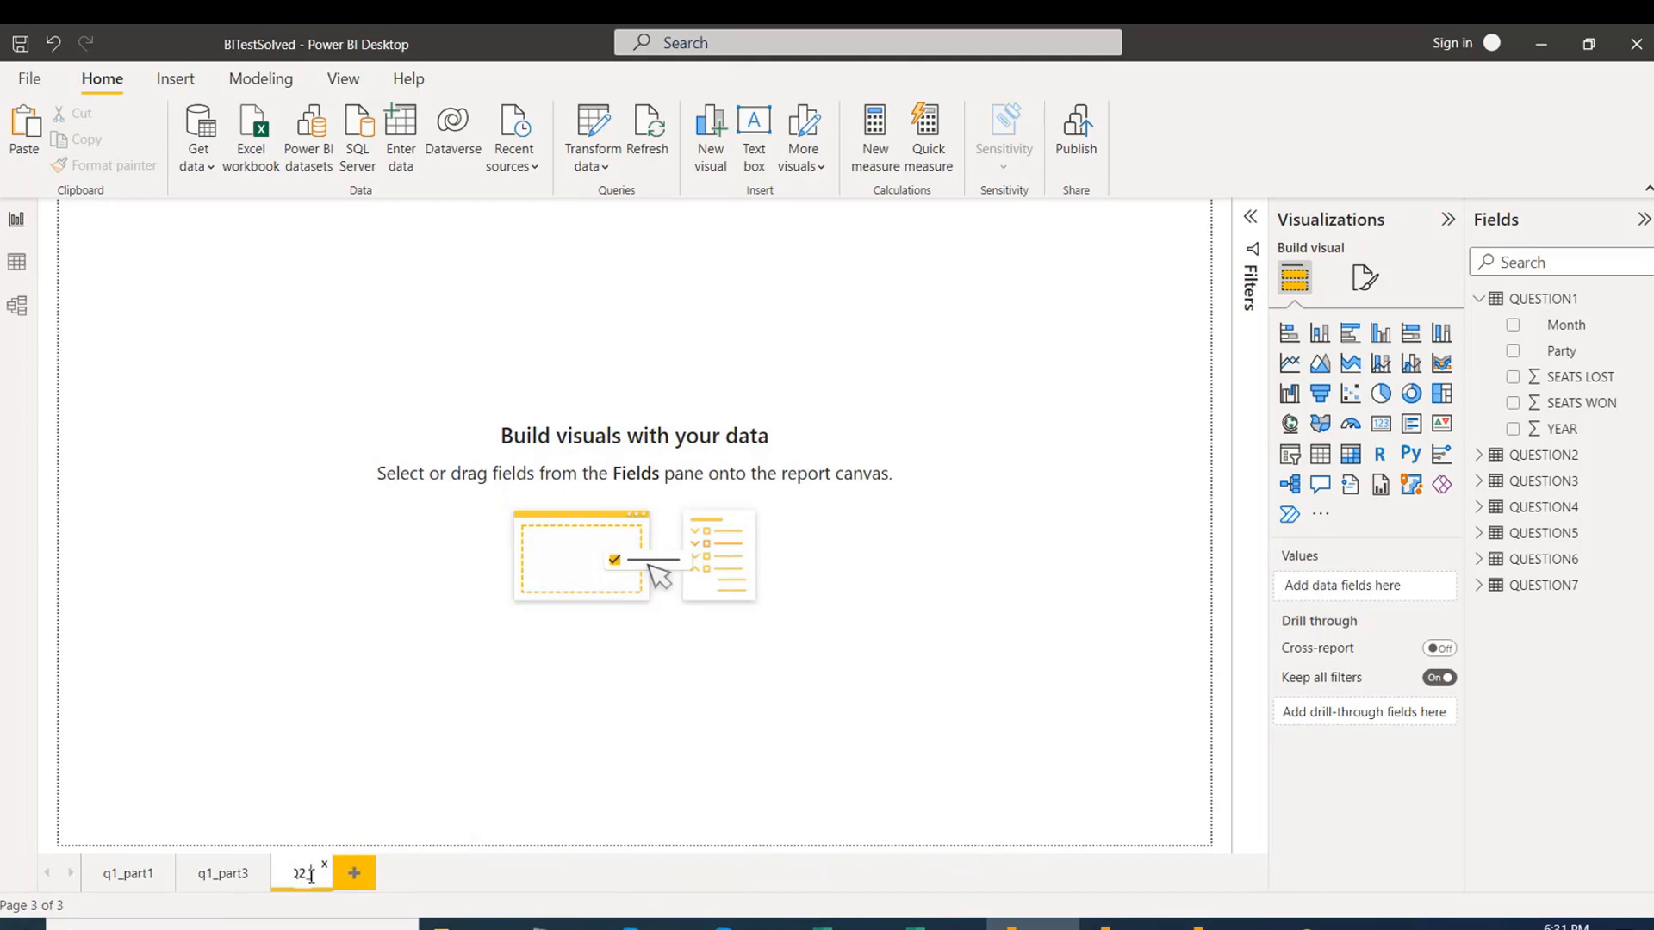
pyautogui.write('_1')
pyautogui.click(301, 346)
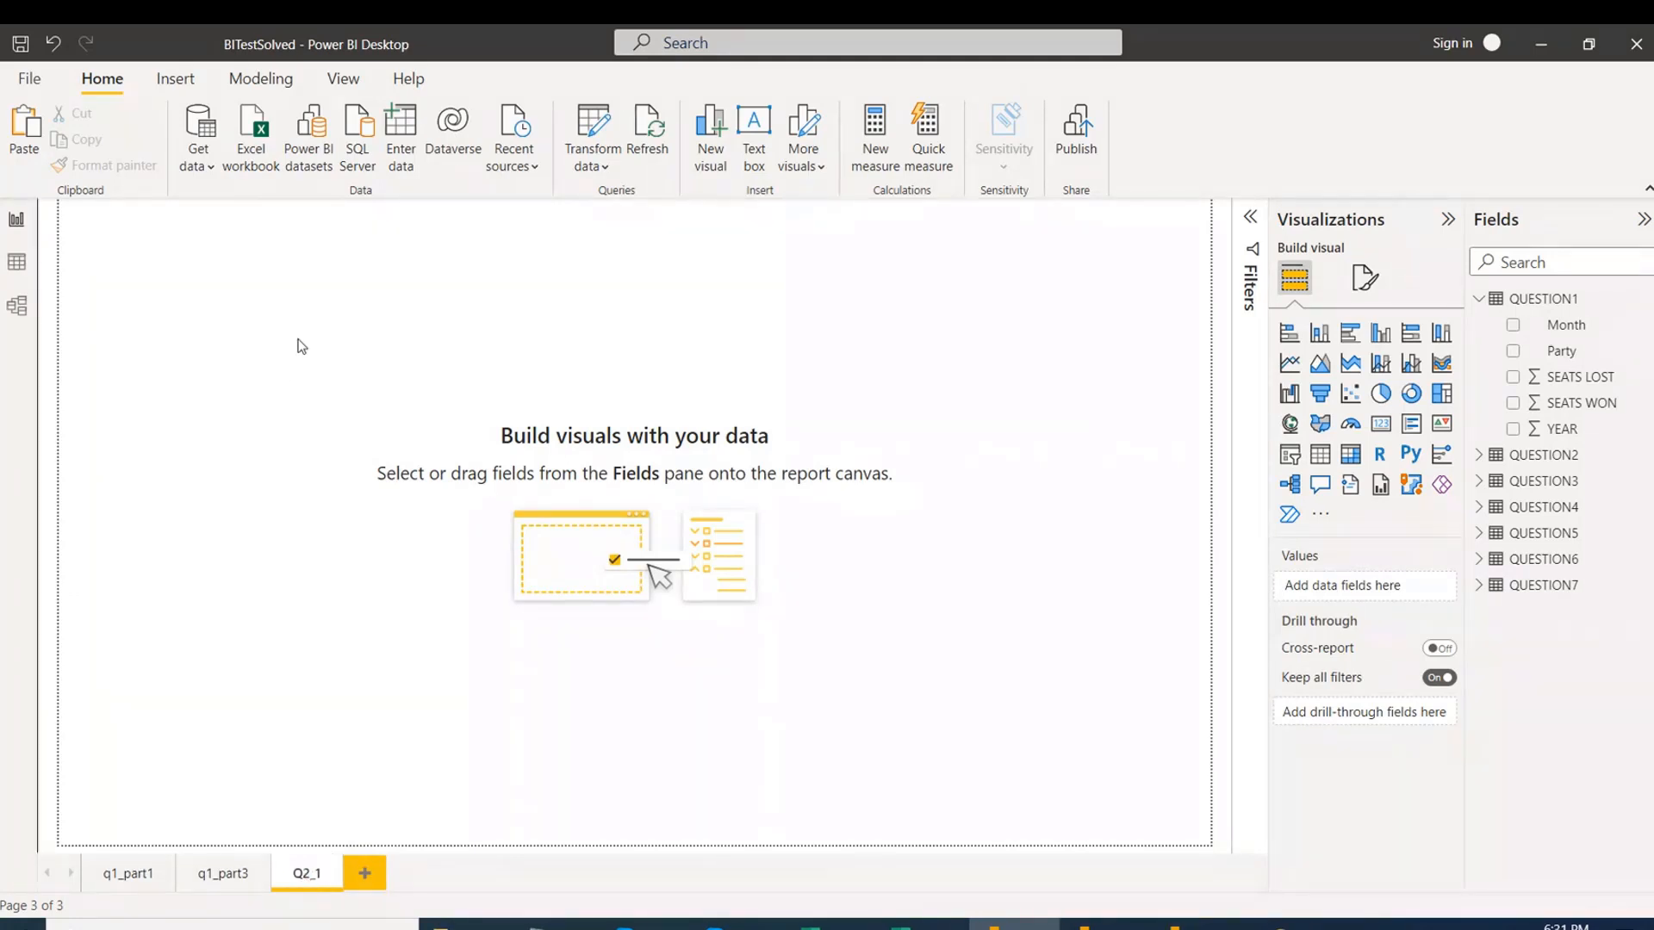
# Examine the QUESTION2 table's fields and data rows, and return to the Q2_1 page.
pyautogui.click(1479, 456)
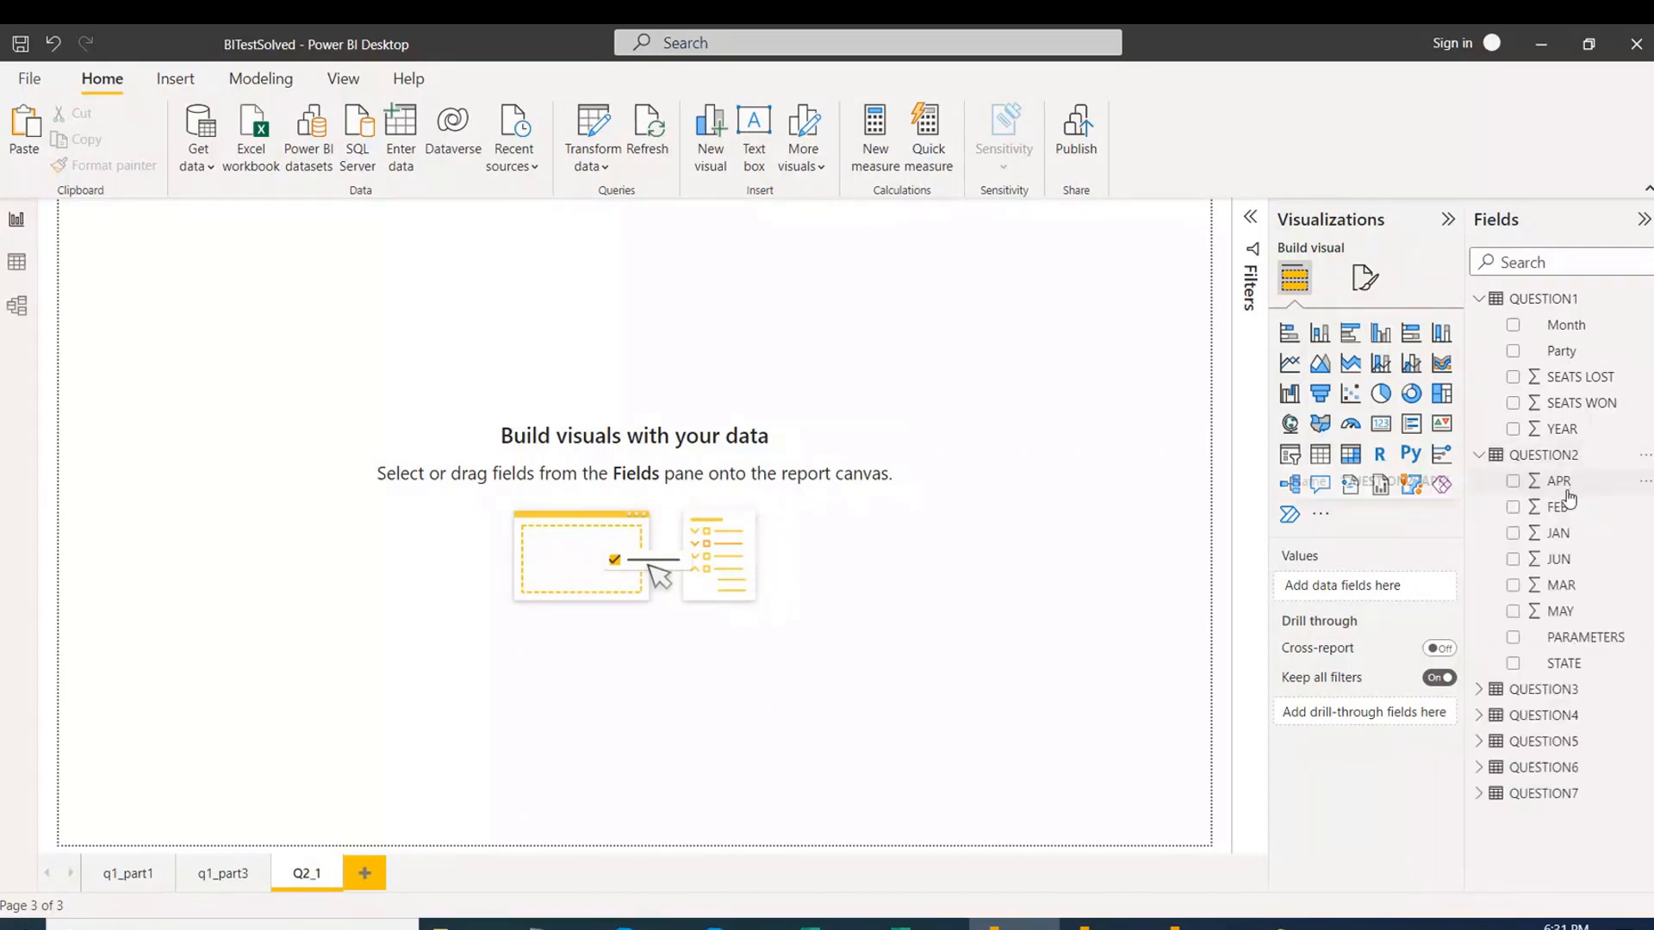
pyautogui.click(17, 264)
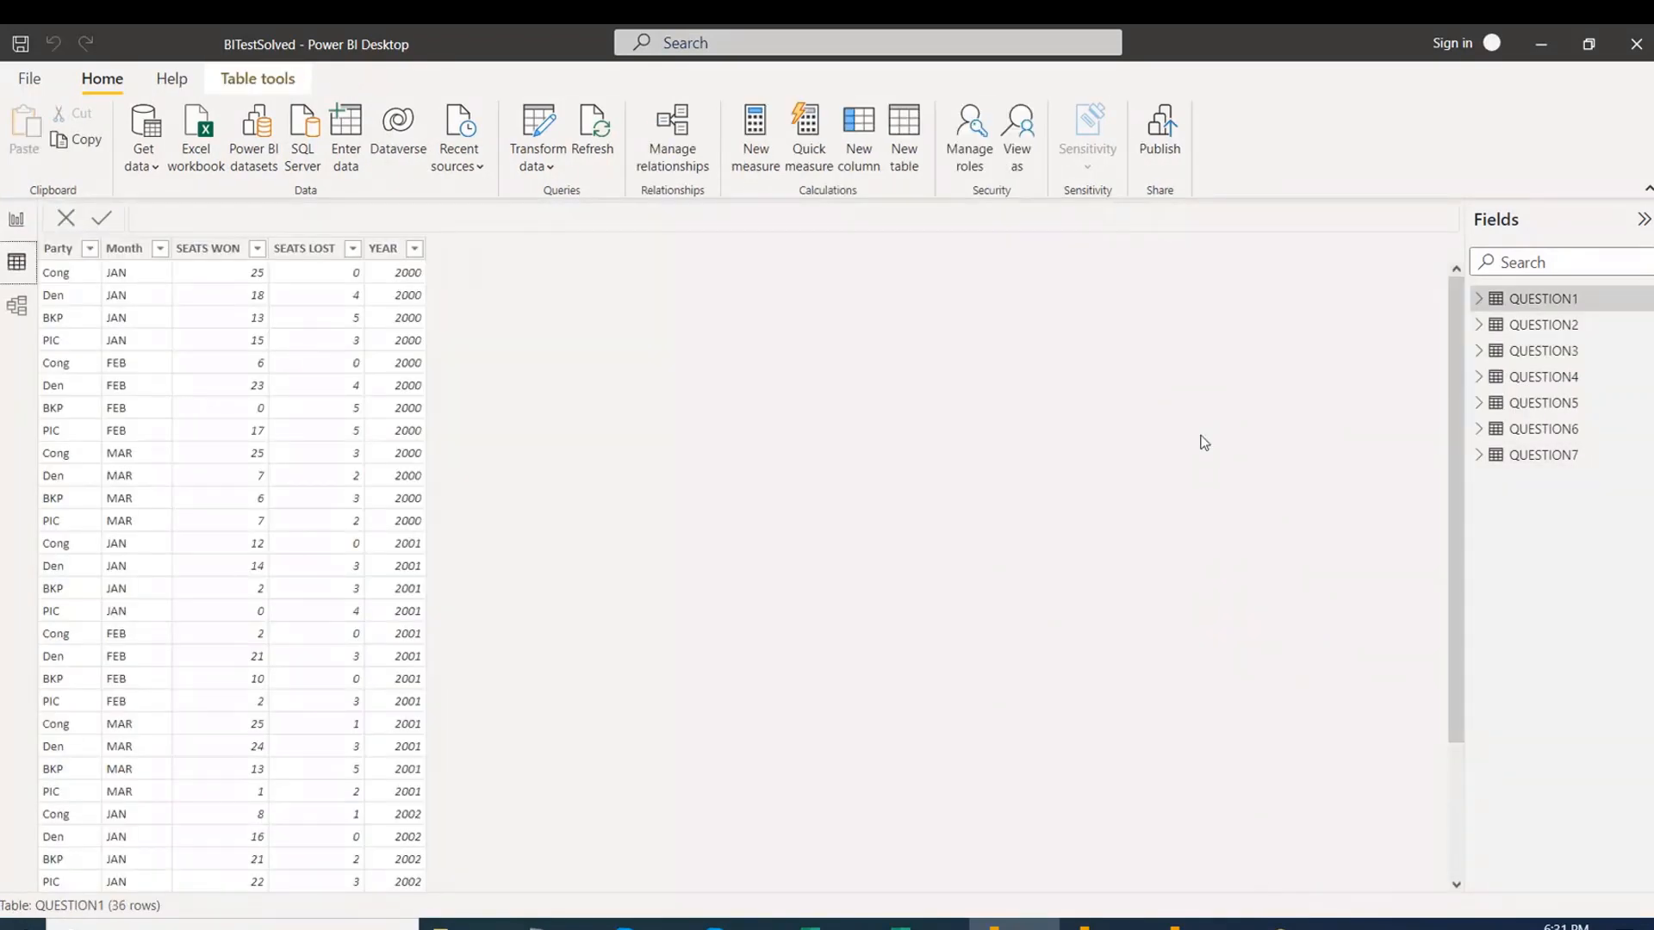
pyautogui.click(1576, 325)
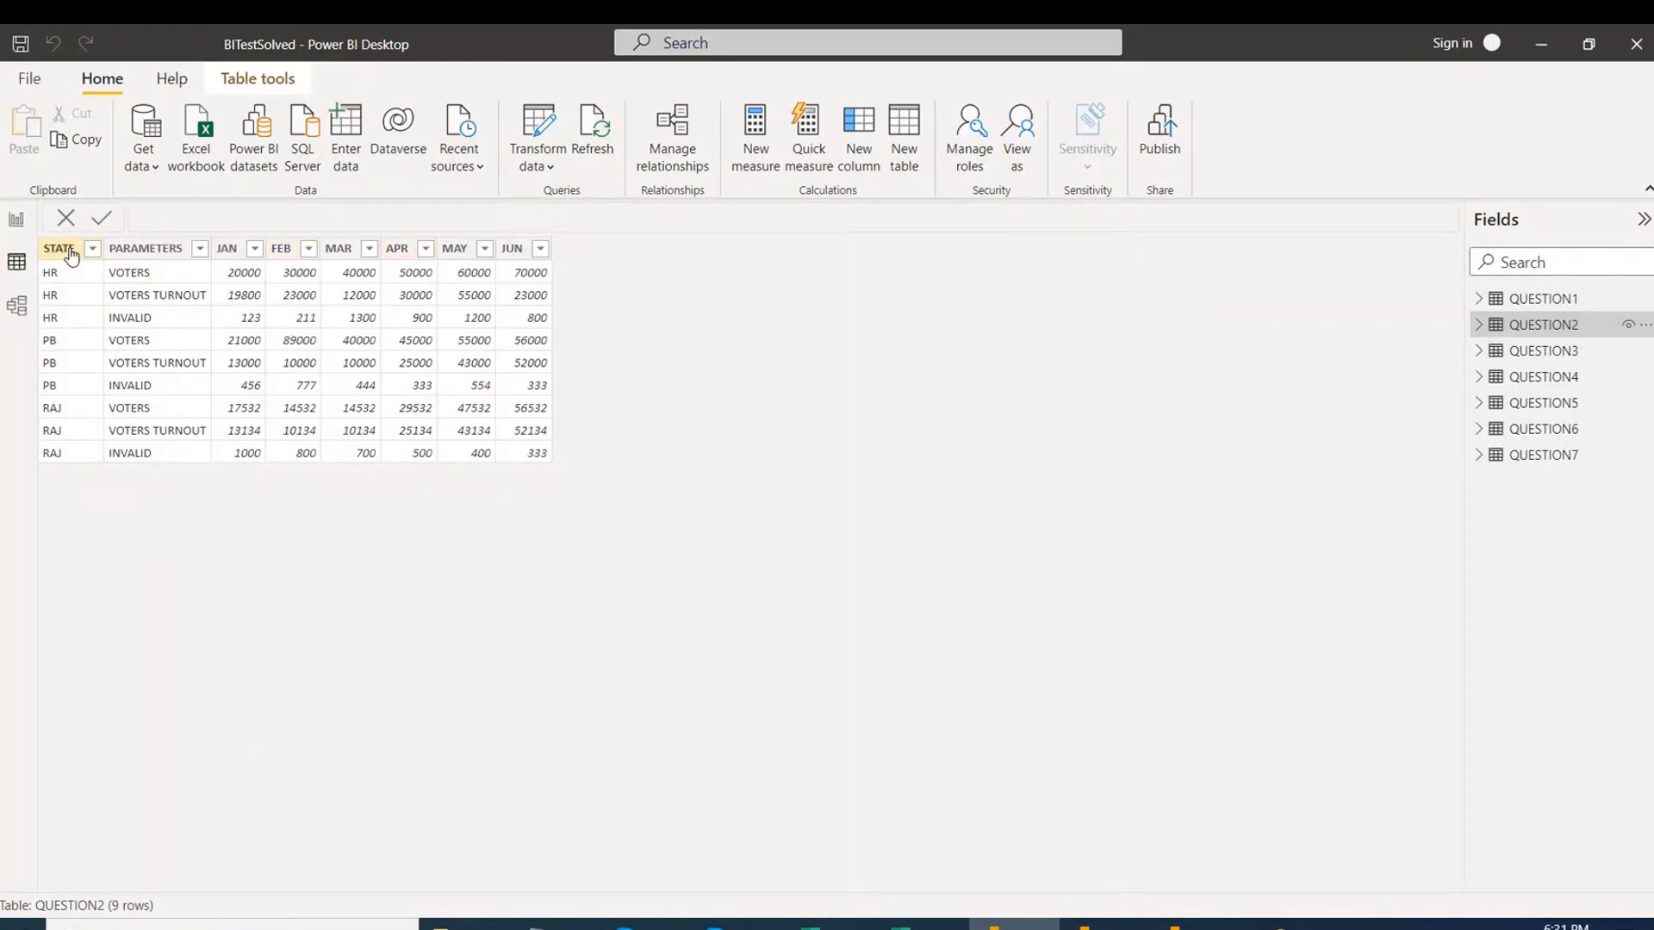
pyautogui.click(16, 220)
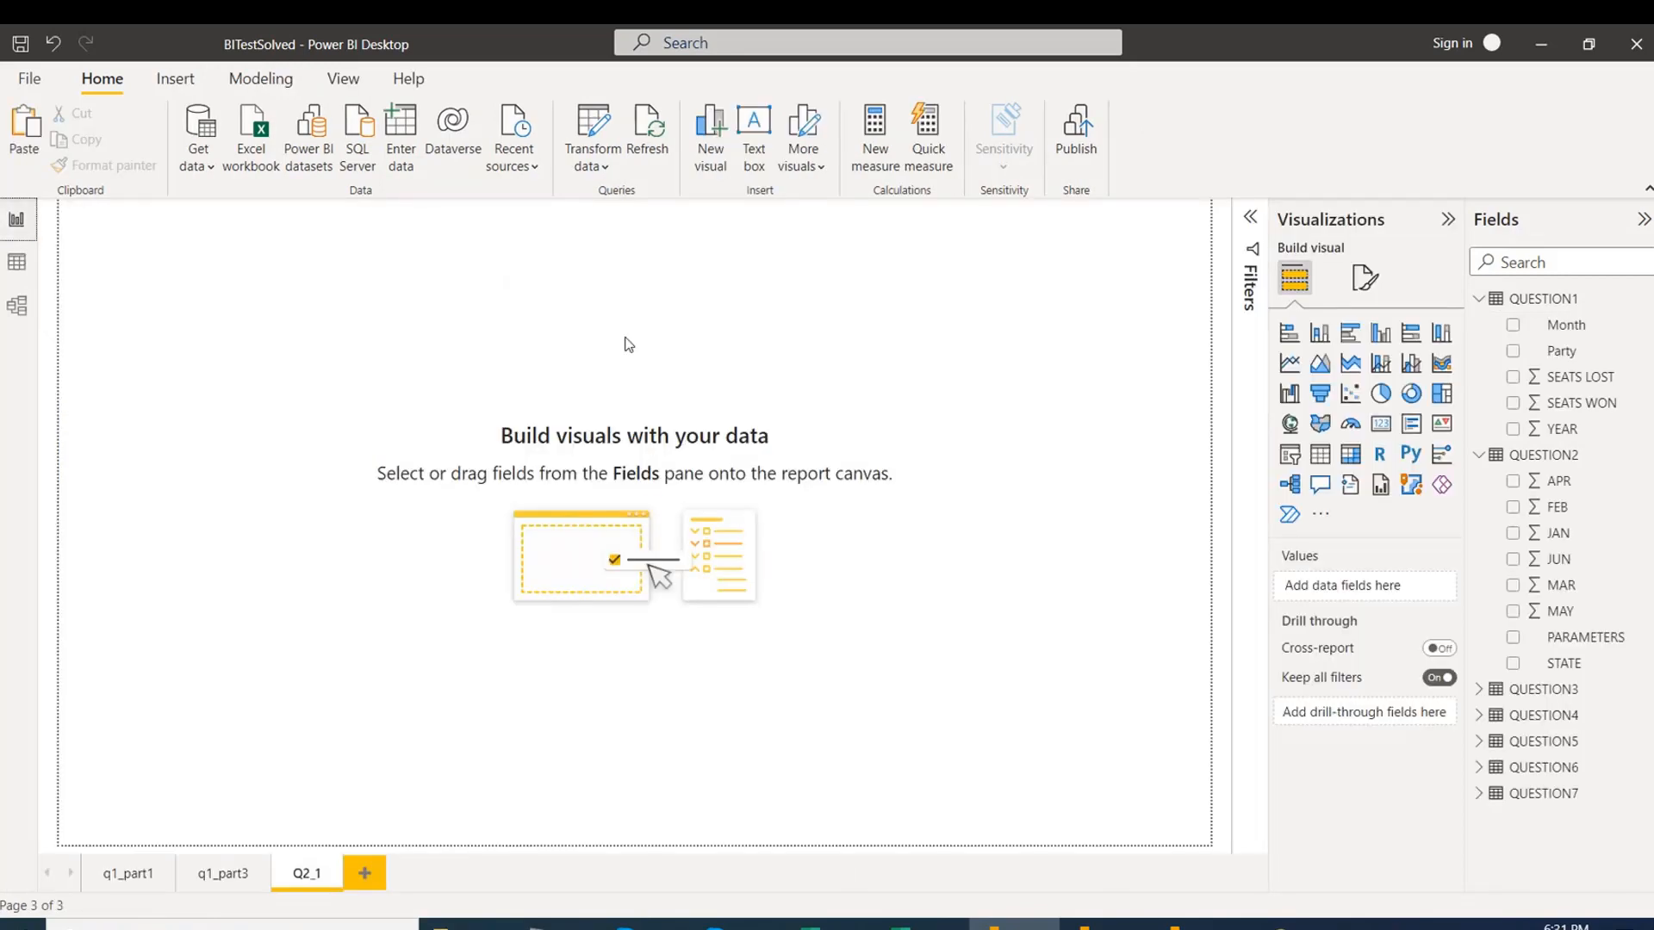
# Add a clustered column chart in the upper middle of the Q2_1 page, with QUESTION2's PARAMETERS field as its axis.
pyautogui.click(1384, 342)
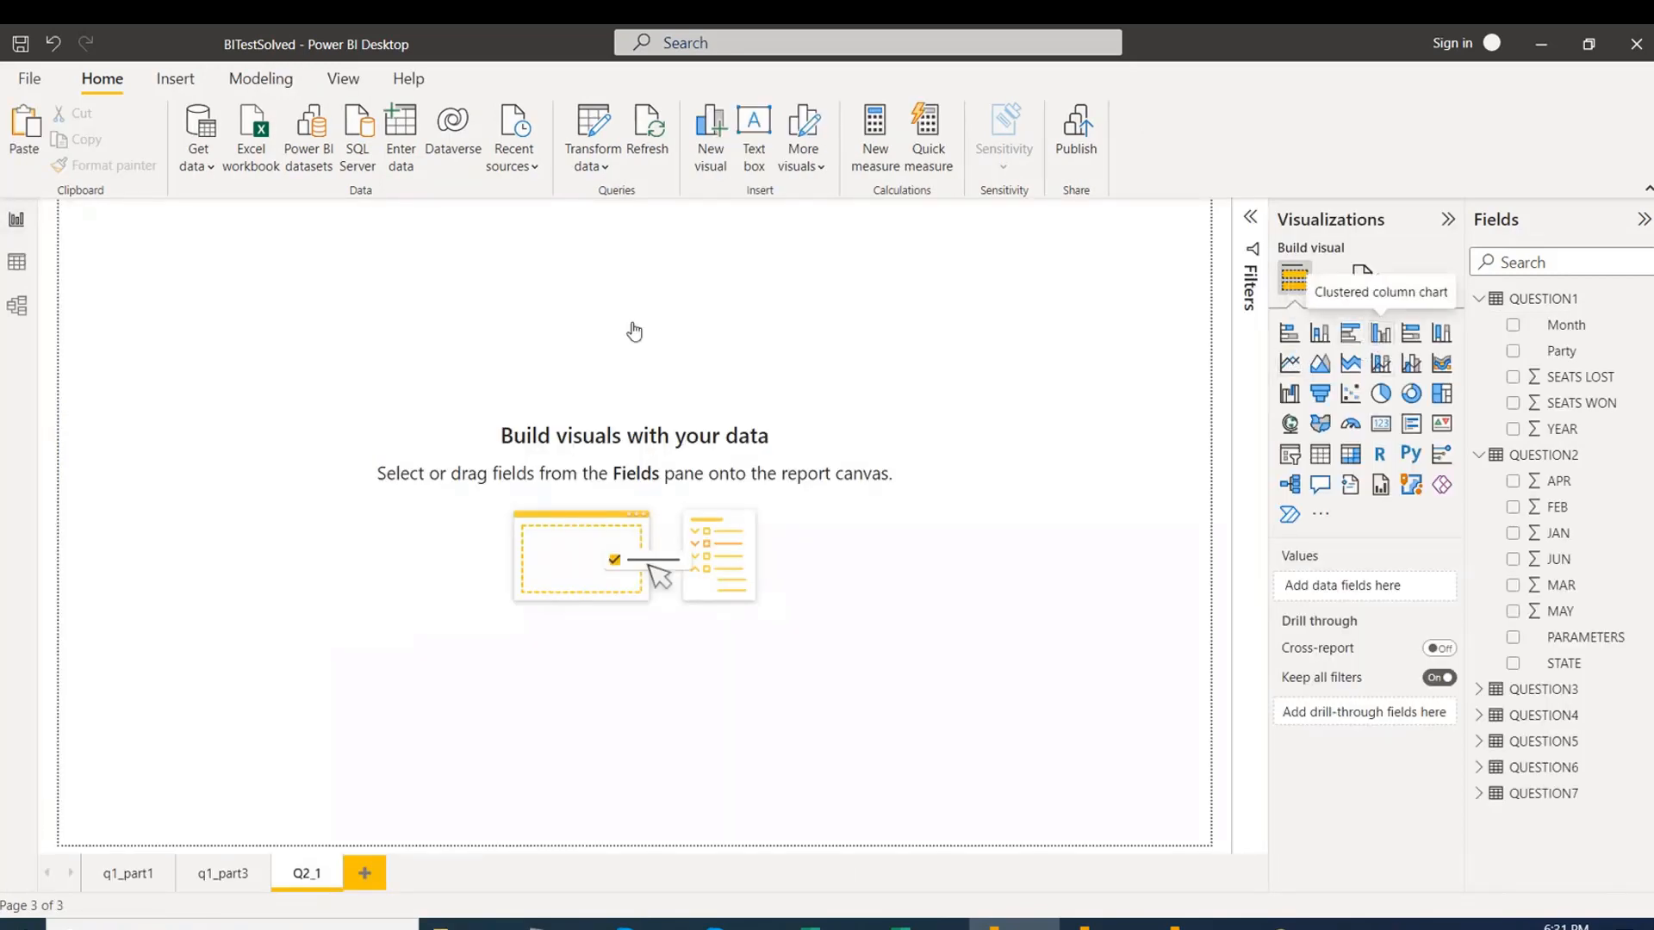
pyautogui.moveTo(194, 248); pyautogui.dragTo(547, 301)
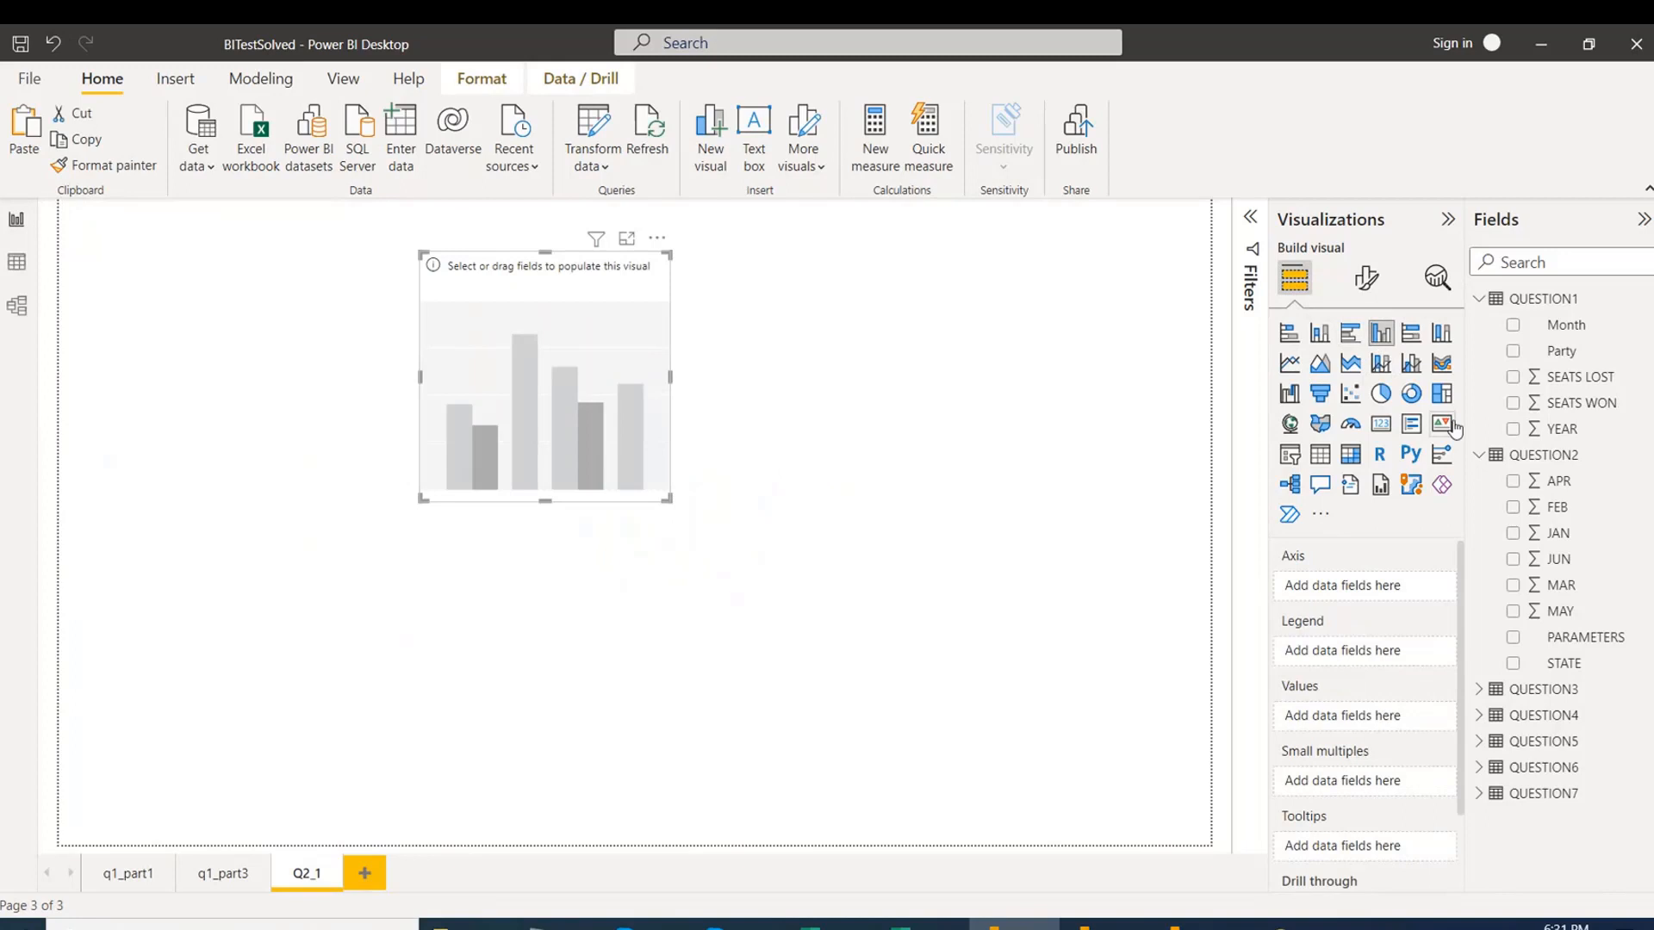
pyautogui.click(1480, 300)
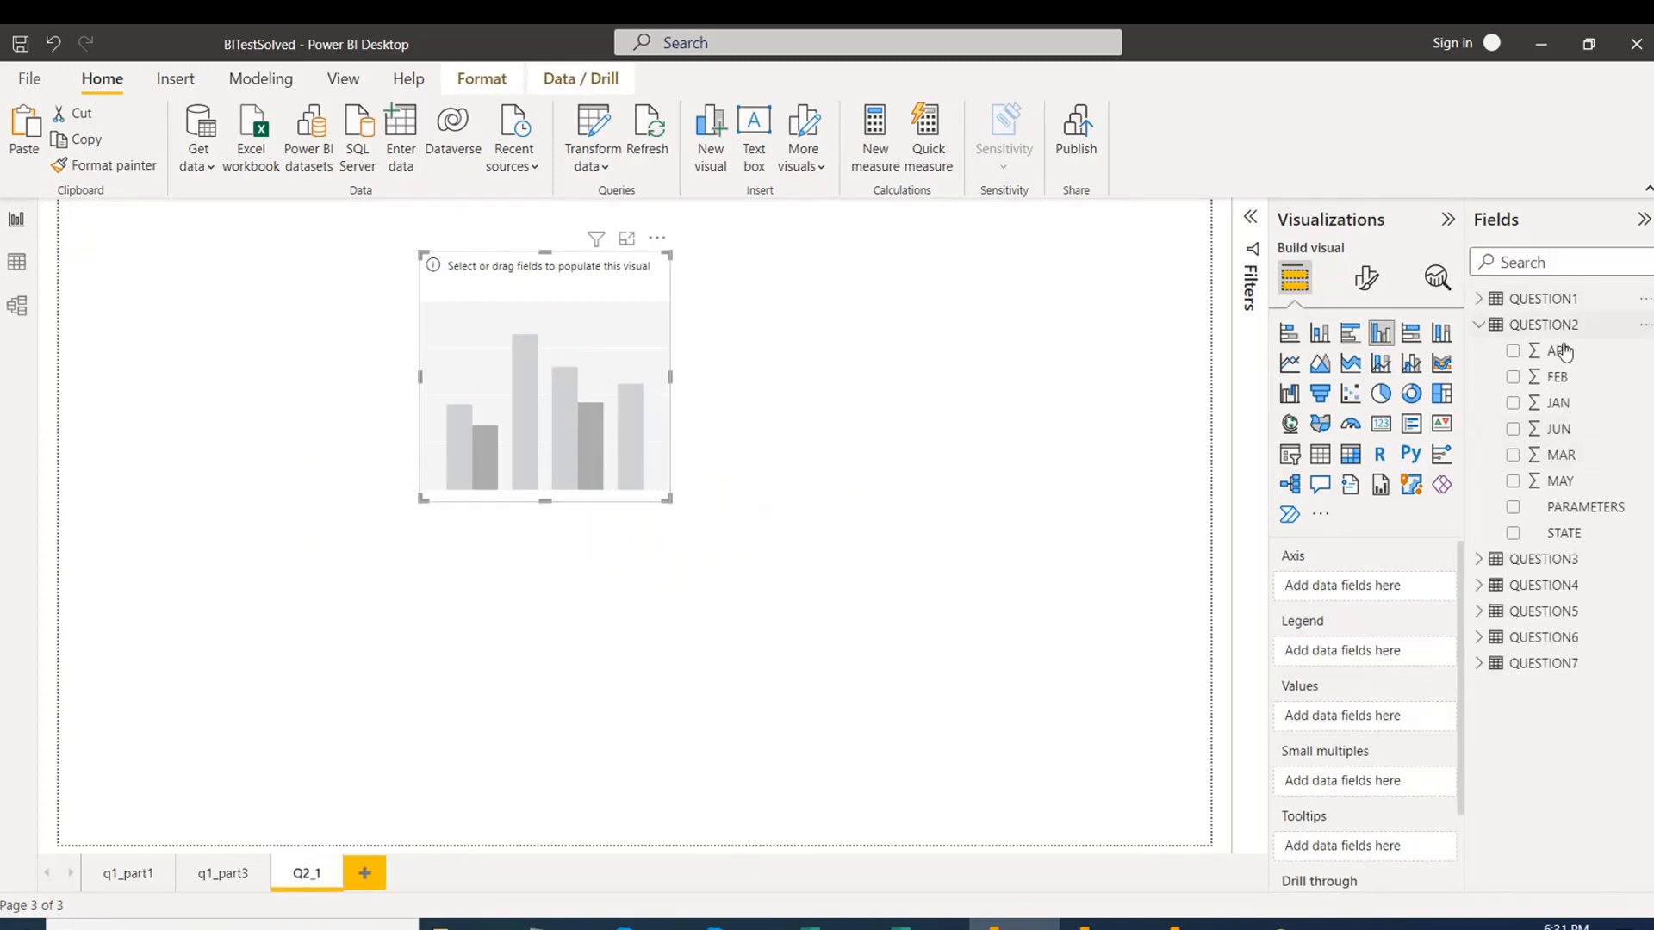
pyautogui.moveTo(1588, 515); pyautogui.dragTo(1352, 594)
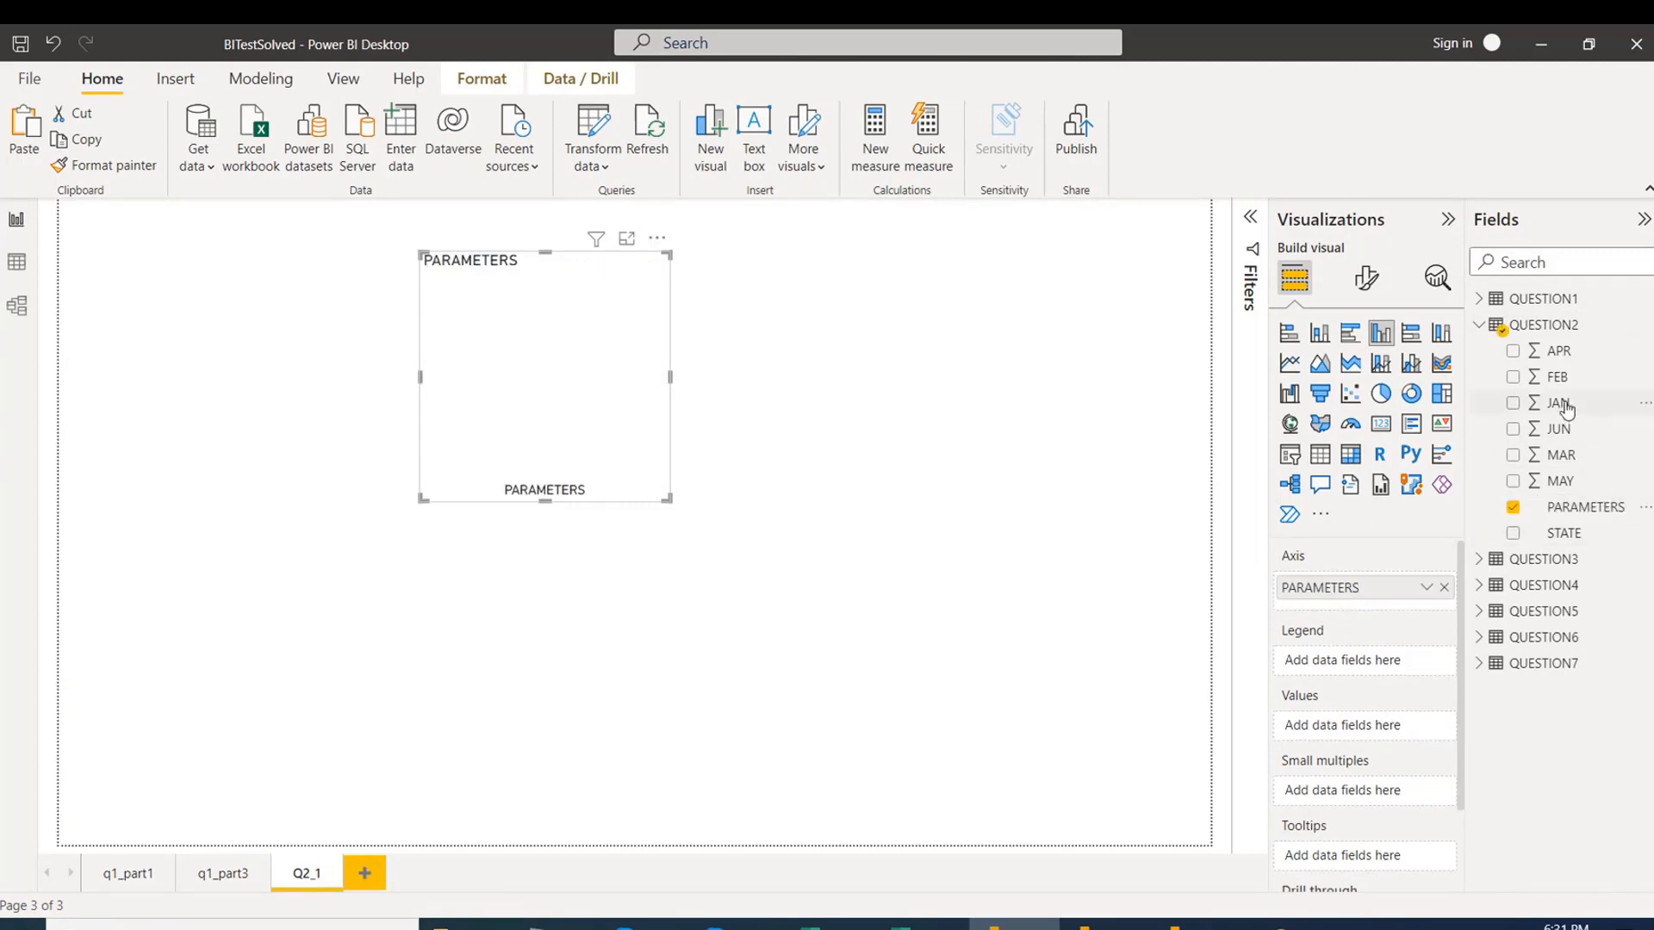
# Add the QUESTION2 month fields APR, FEB, JAN, JUN, MAY and MAR as the chart's values.
pyautogui.click(1512, 350)
pyautogui.click(1514, 378)
pyautogui.click(1512, 403)
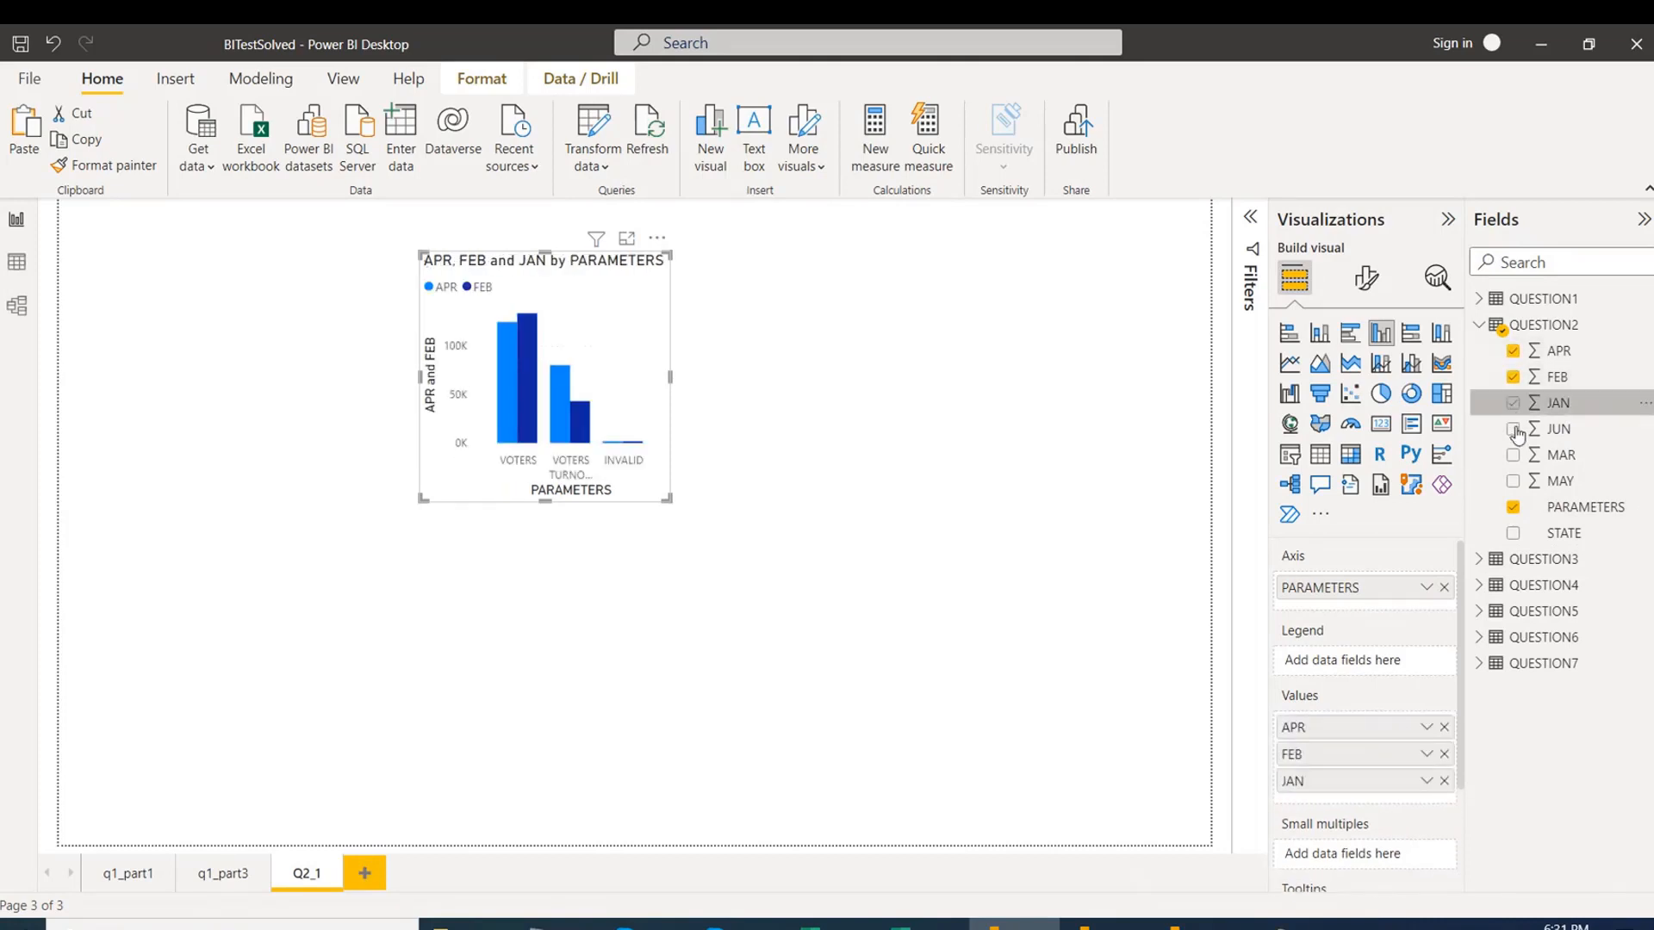
pyautogui.click(1514, 429)
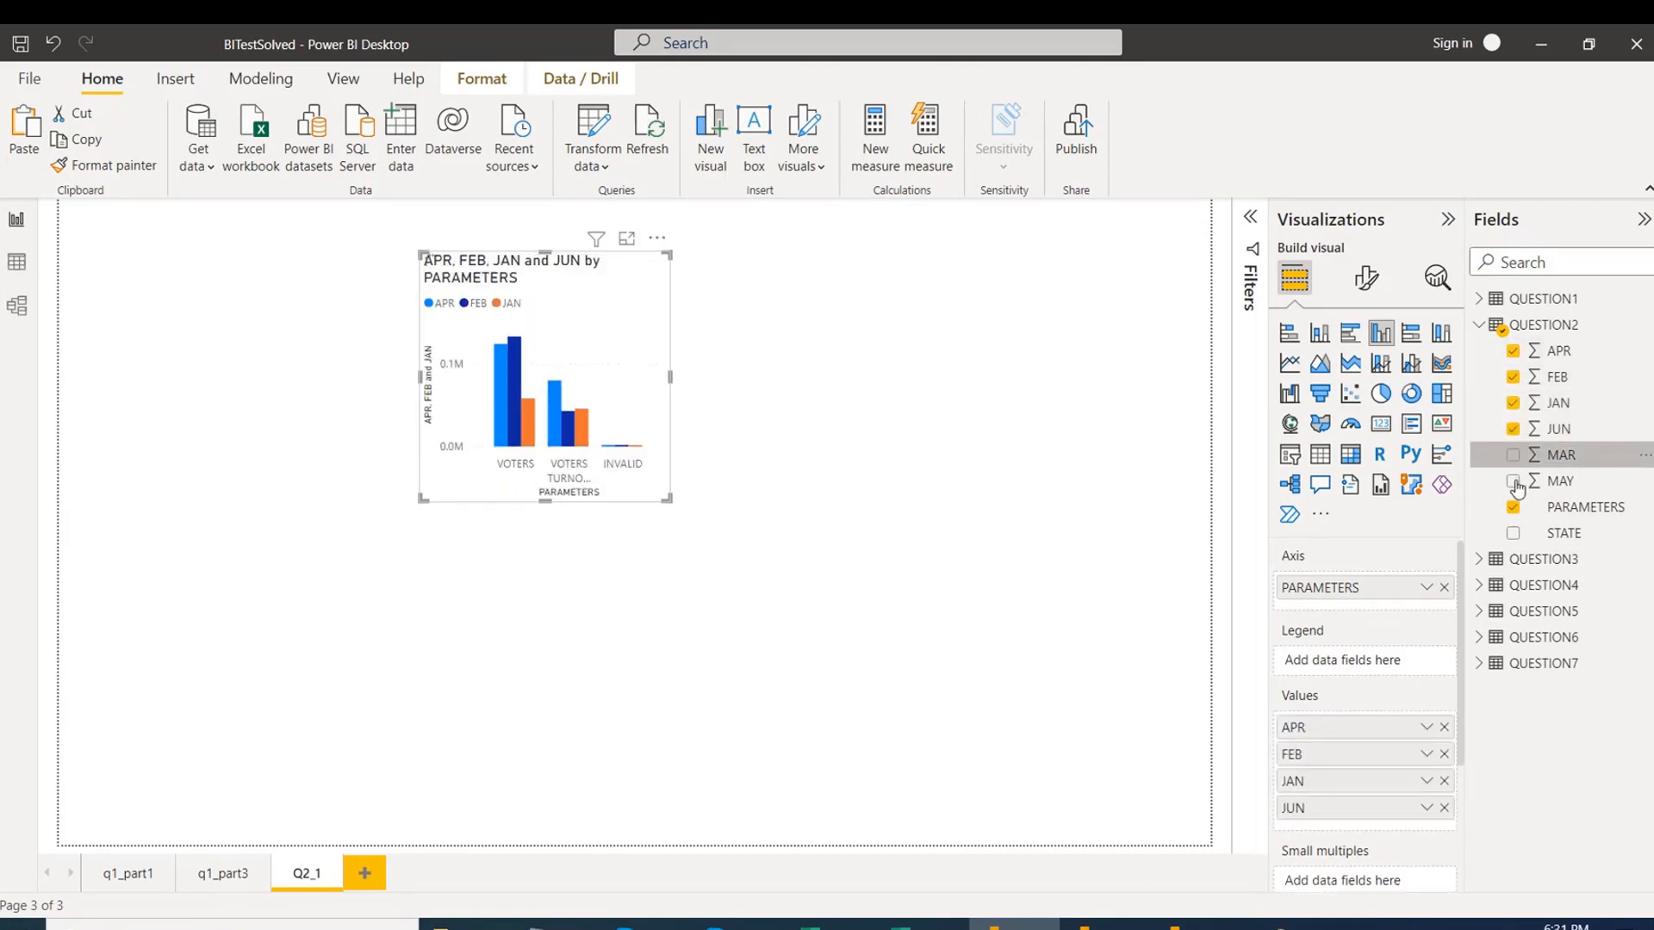
pyautogui.click(1514, 480)
pyautogui.click(1515, 456)
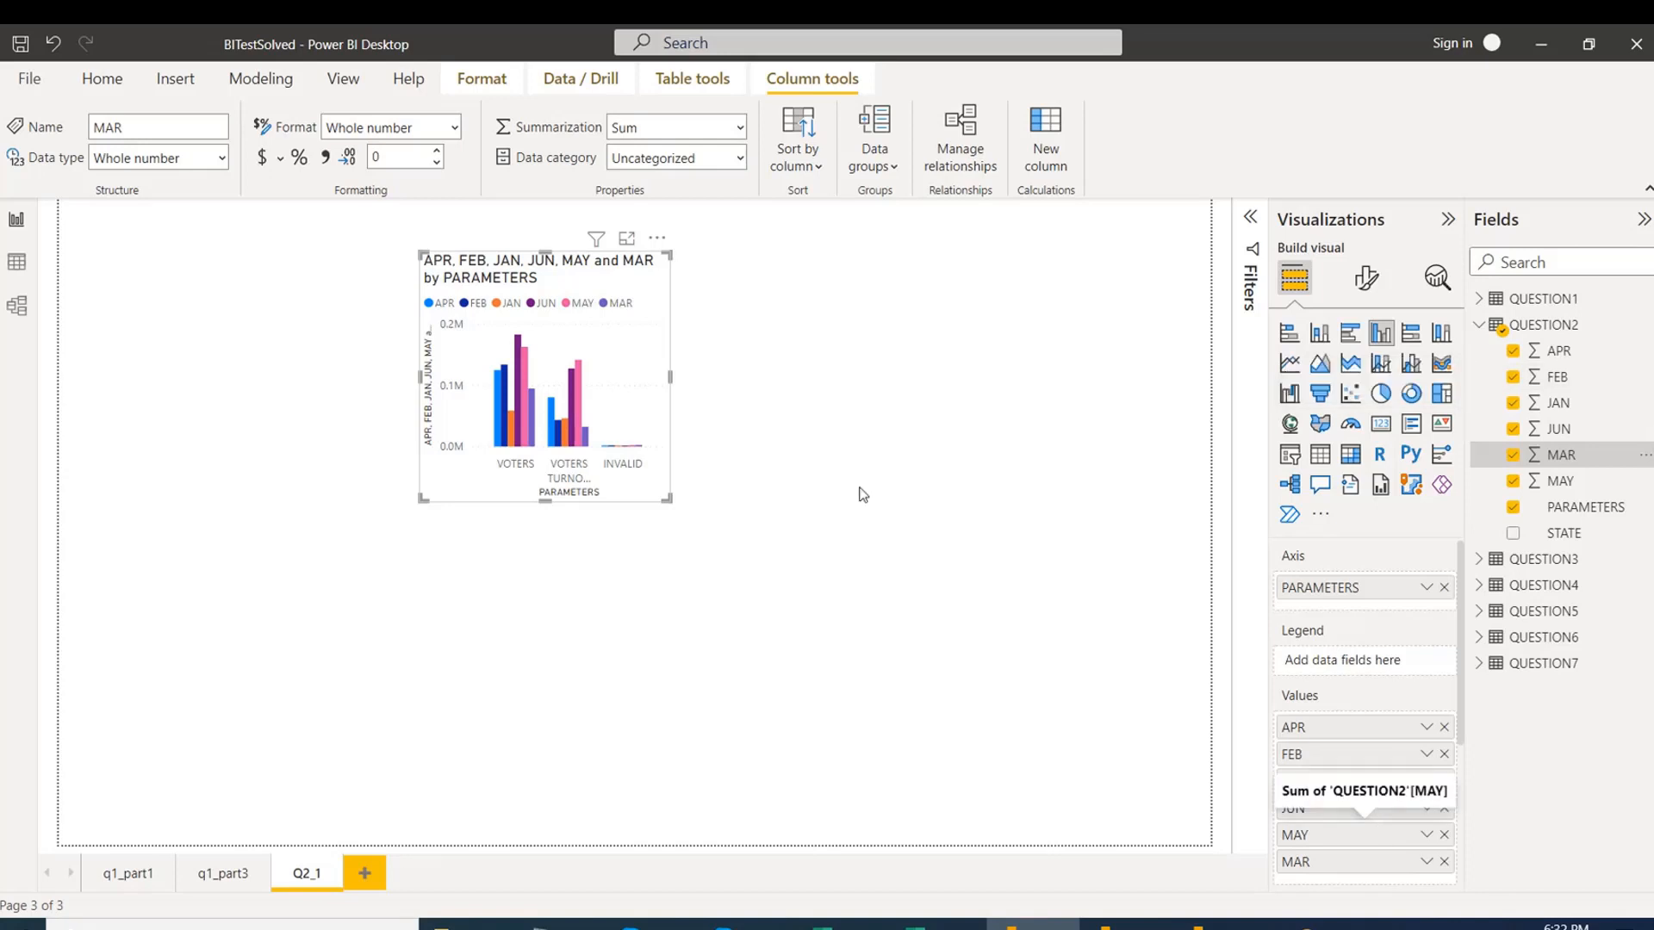
# Widen the monthly column chart from its right edge, move it to the upper left of the page, and deselect it.
pyautogui.moveTo(670, 379); pyautogui.dragTo(1108, 391)
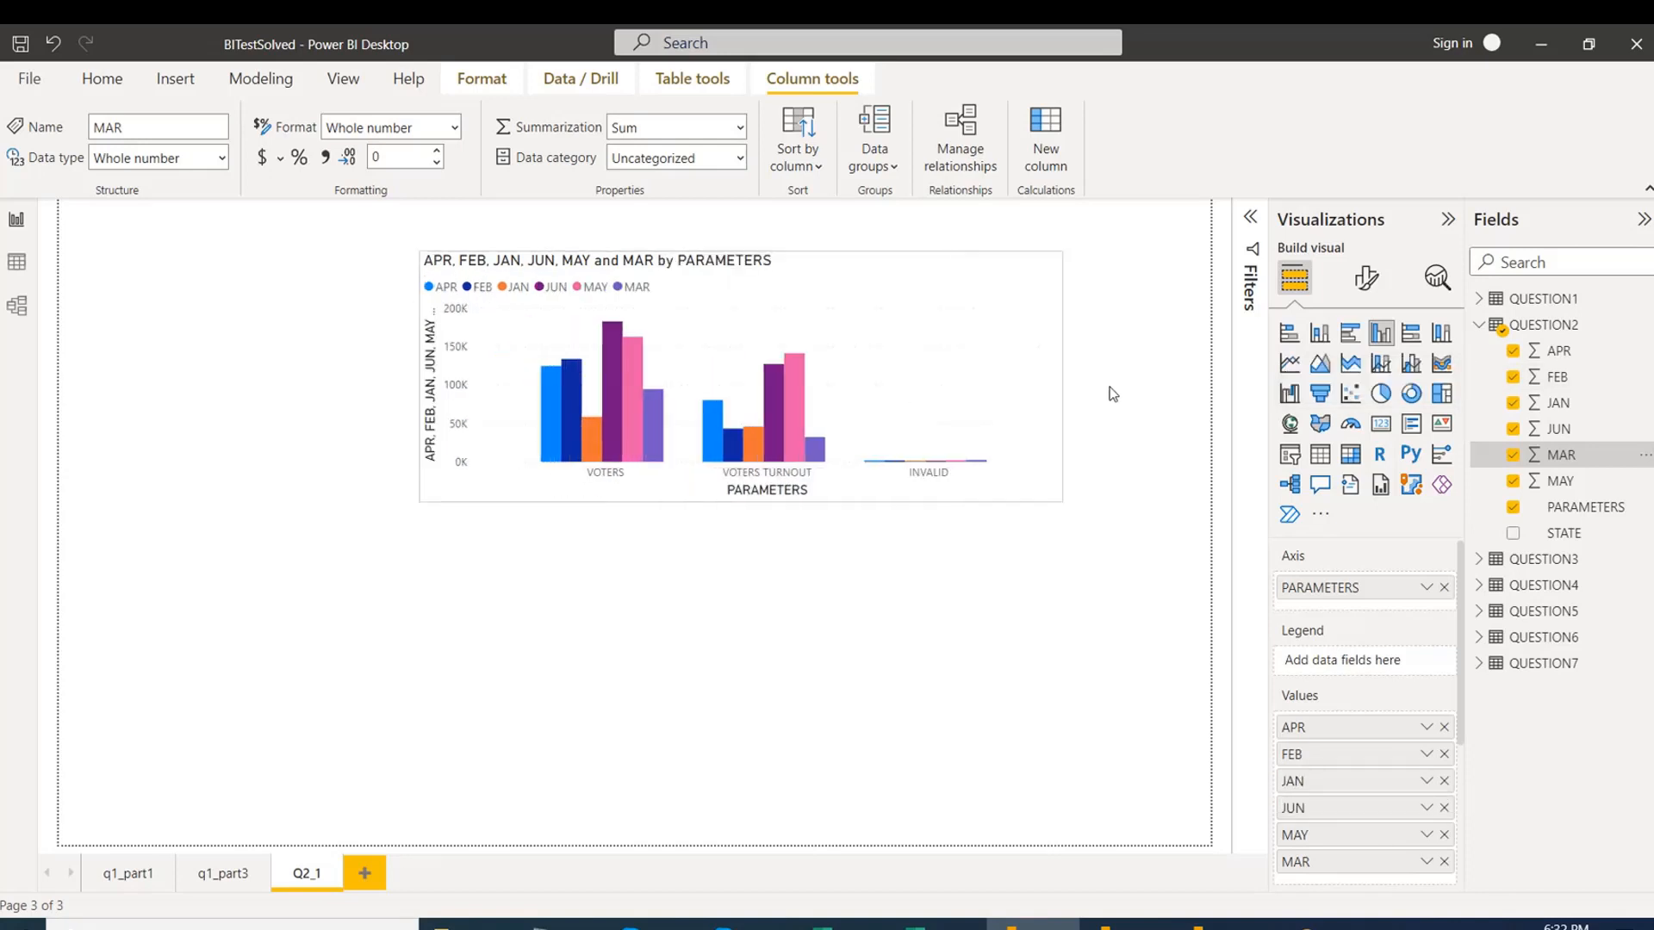
pyautogui.moveTo(1009, 338); pyautogui.dragTo(704, 366)
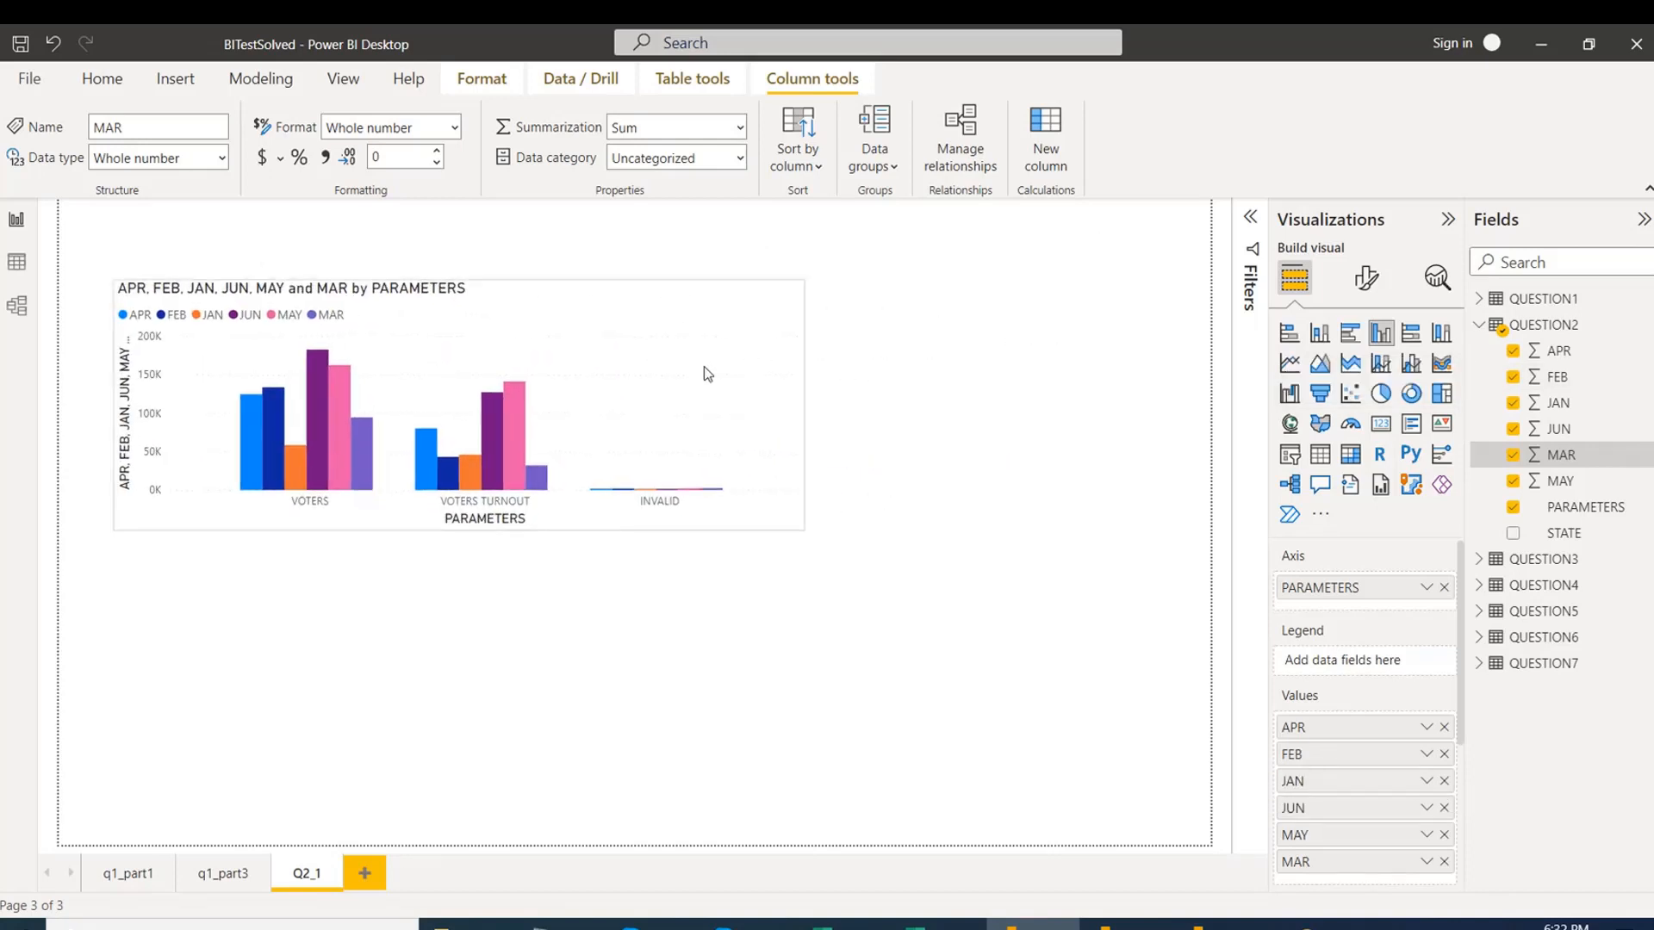
pyautogui.click(1124, 353)
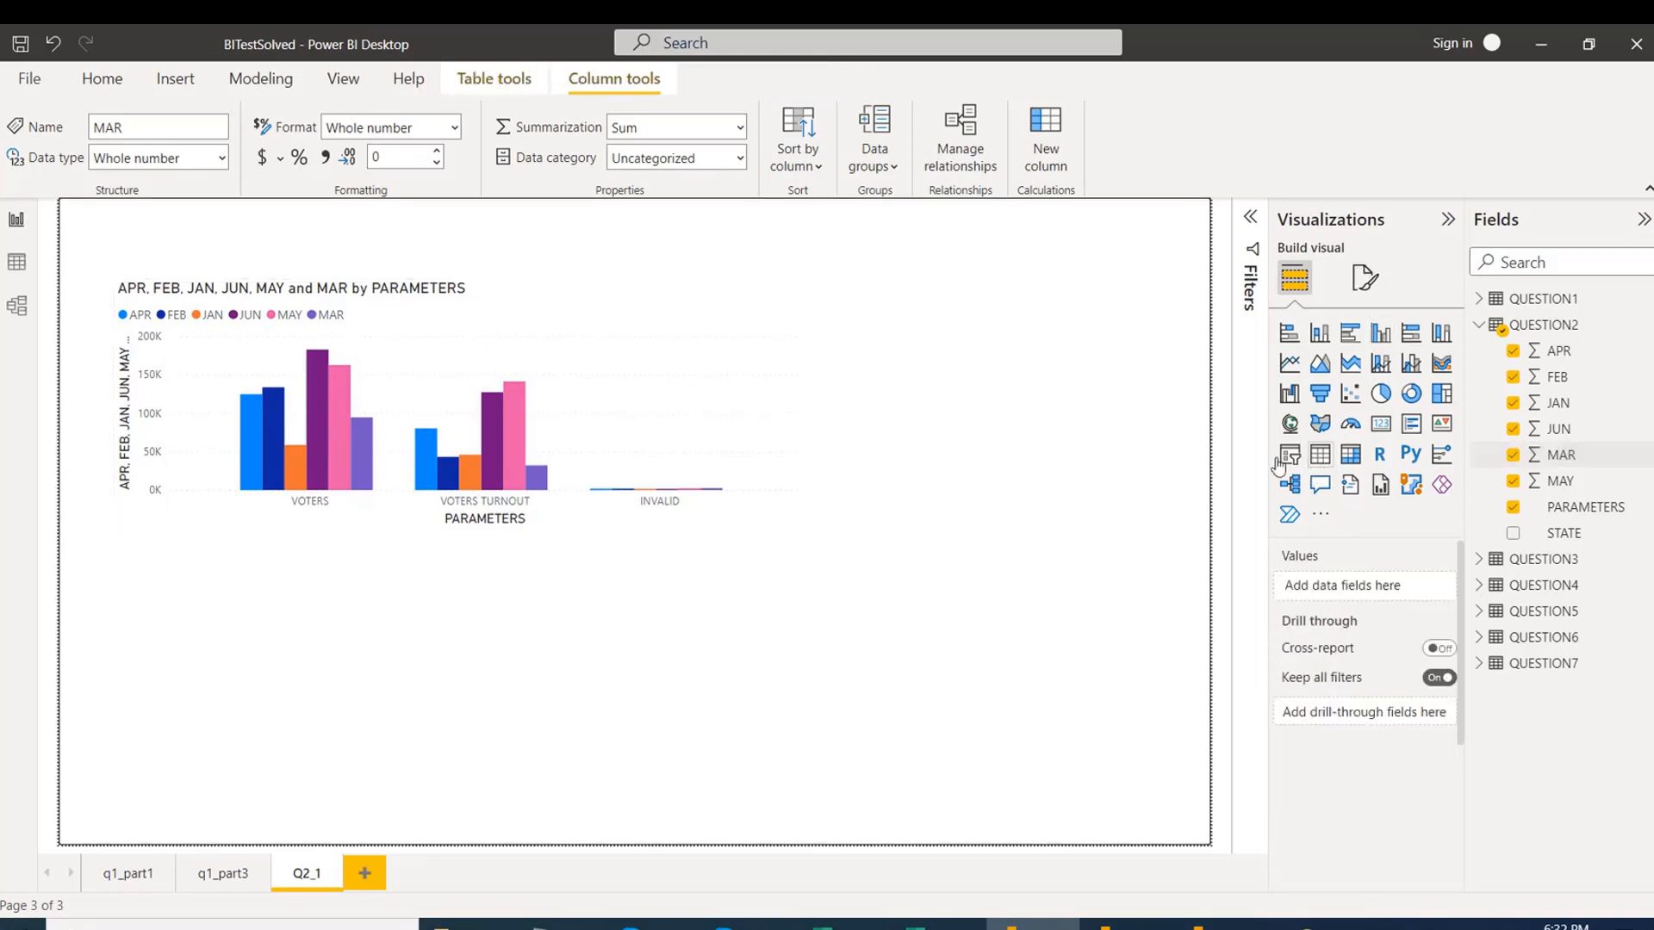
pyautogui.click(312, 508)
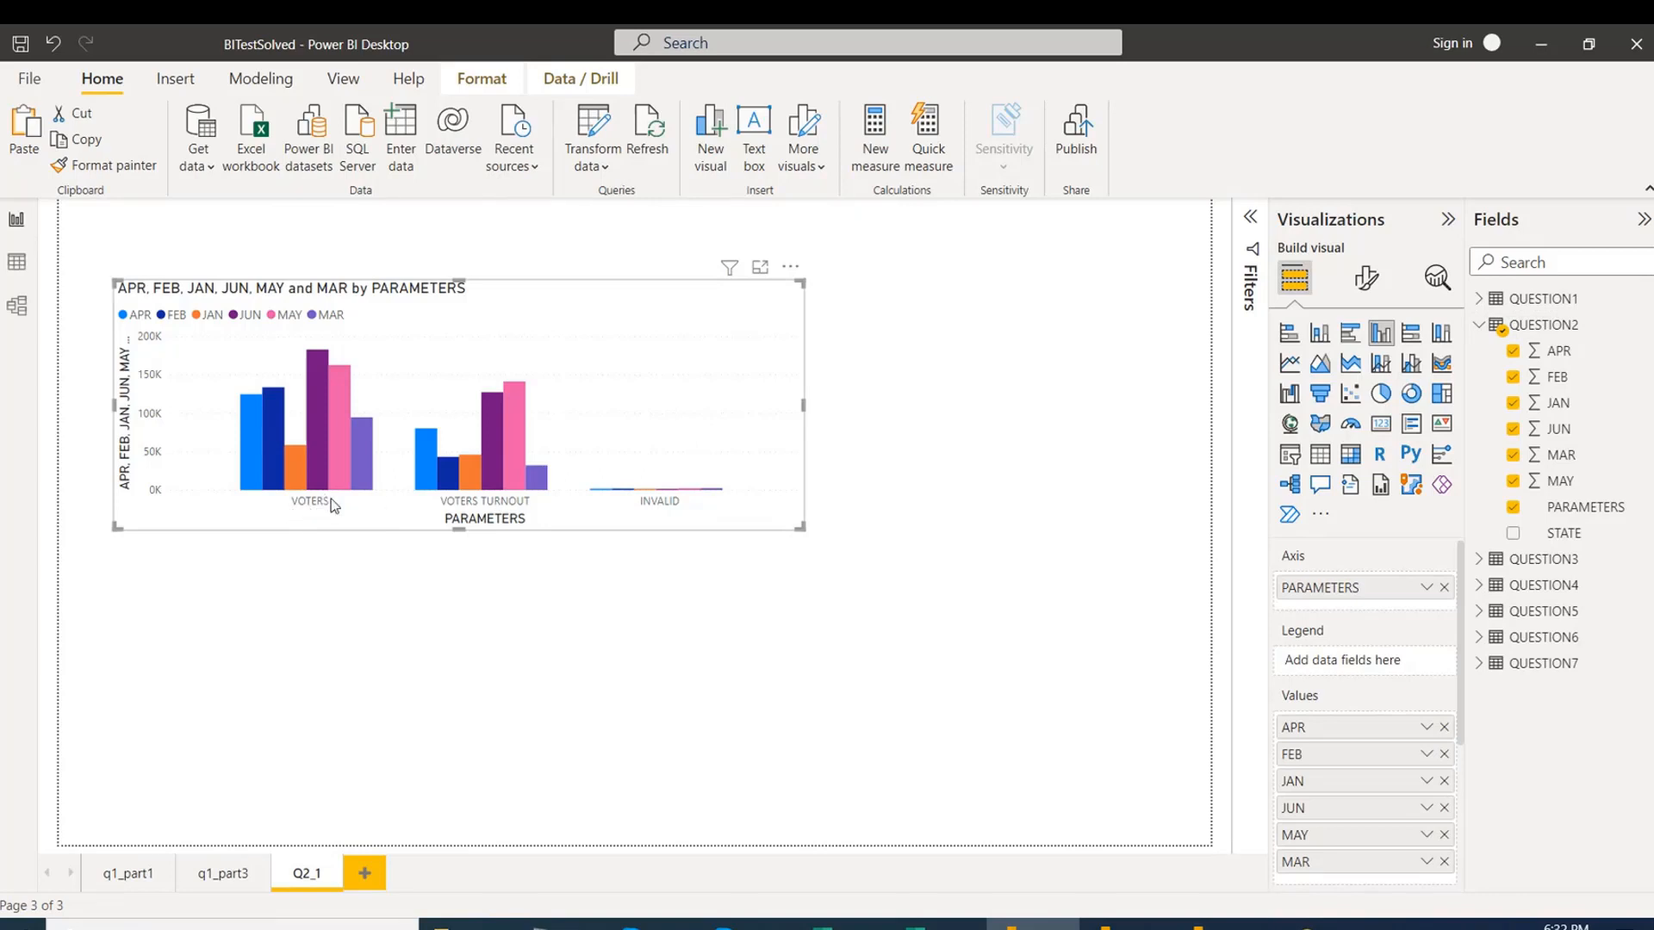
pyautogui.click(1063, 353)
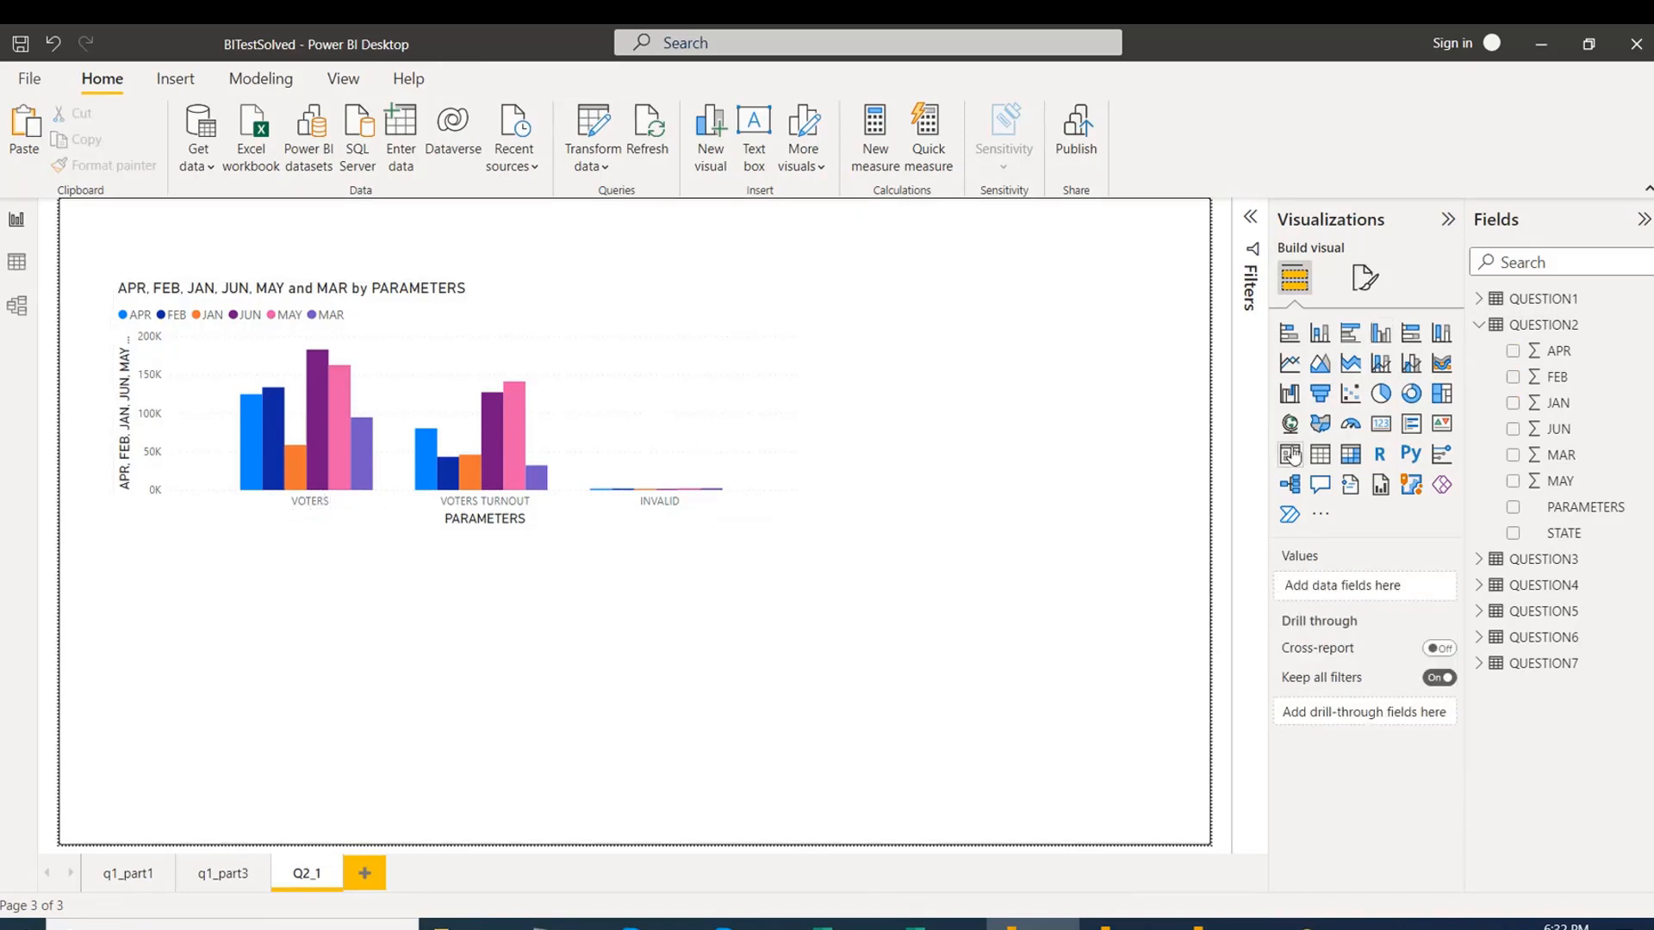
# Add a slicer on QUESTION2's PARAMETERS field below the monthly chart and filter the page to VOTERS.
pyautogui.click(1292, 455)
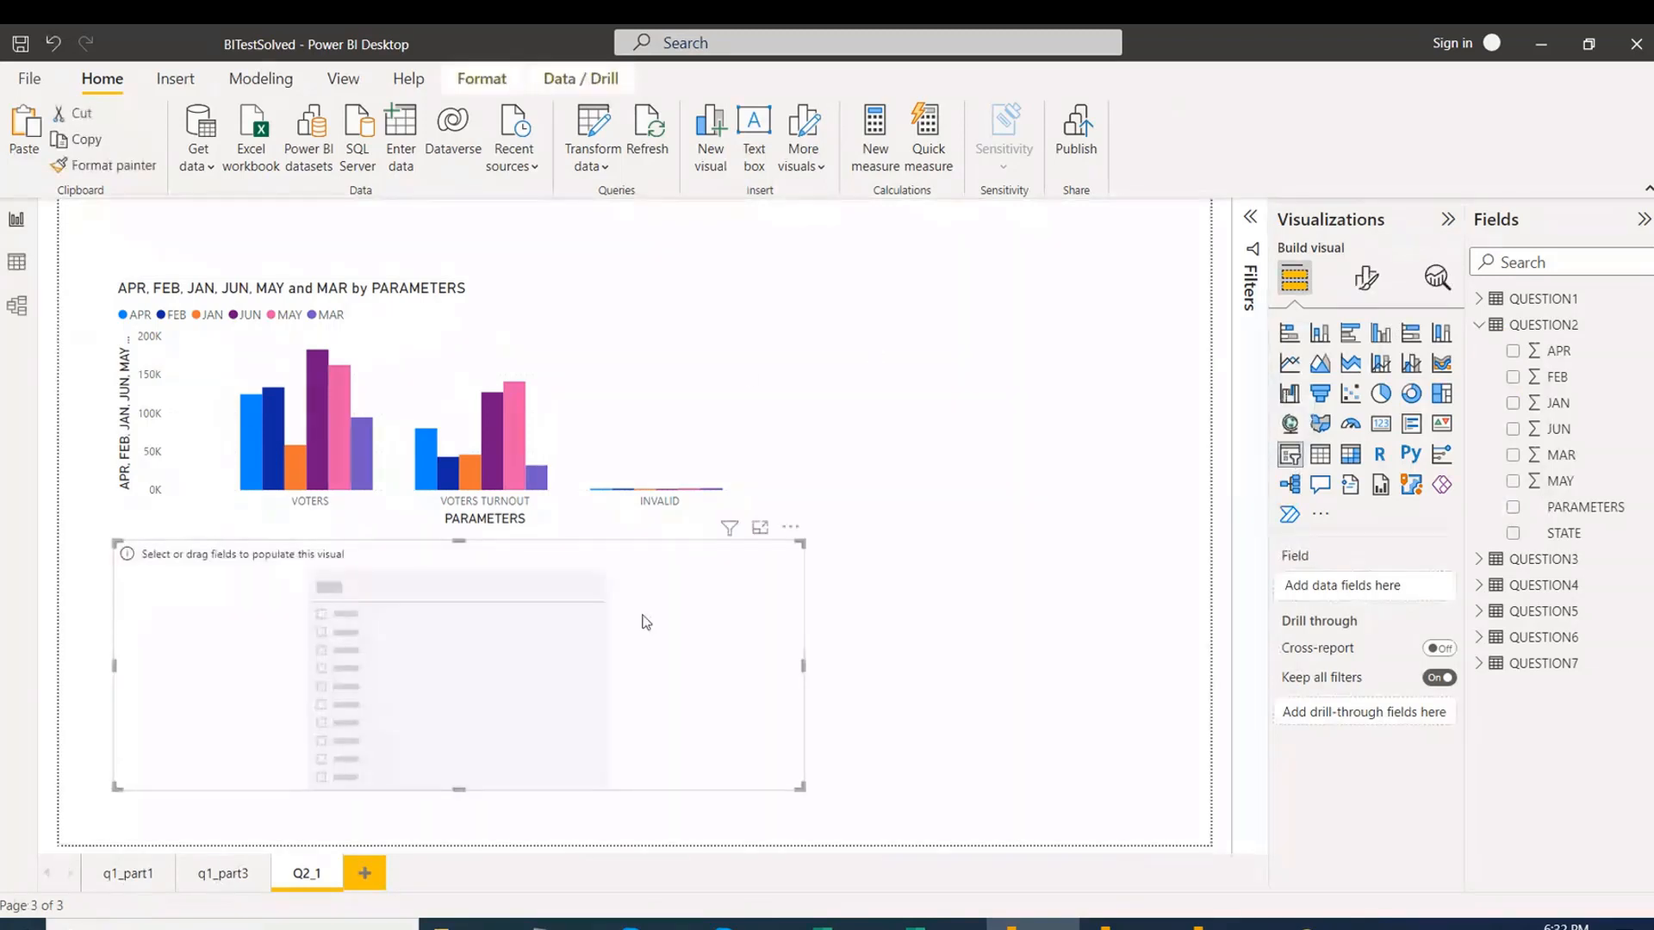
pyautogui.moveTo(646, 620); pyautogui.dragTo(990, 654)
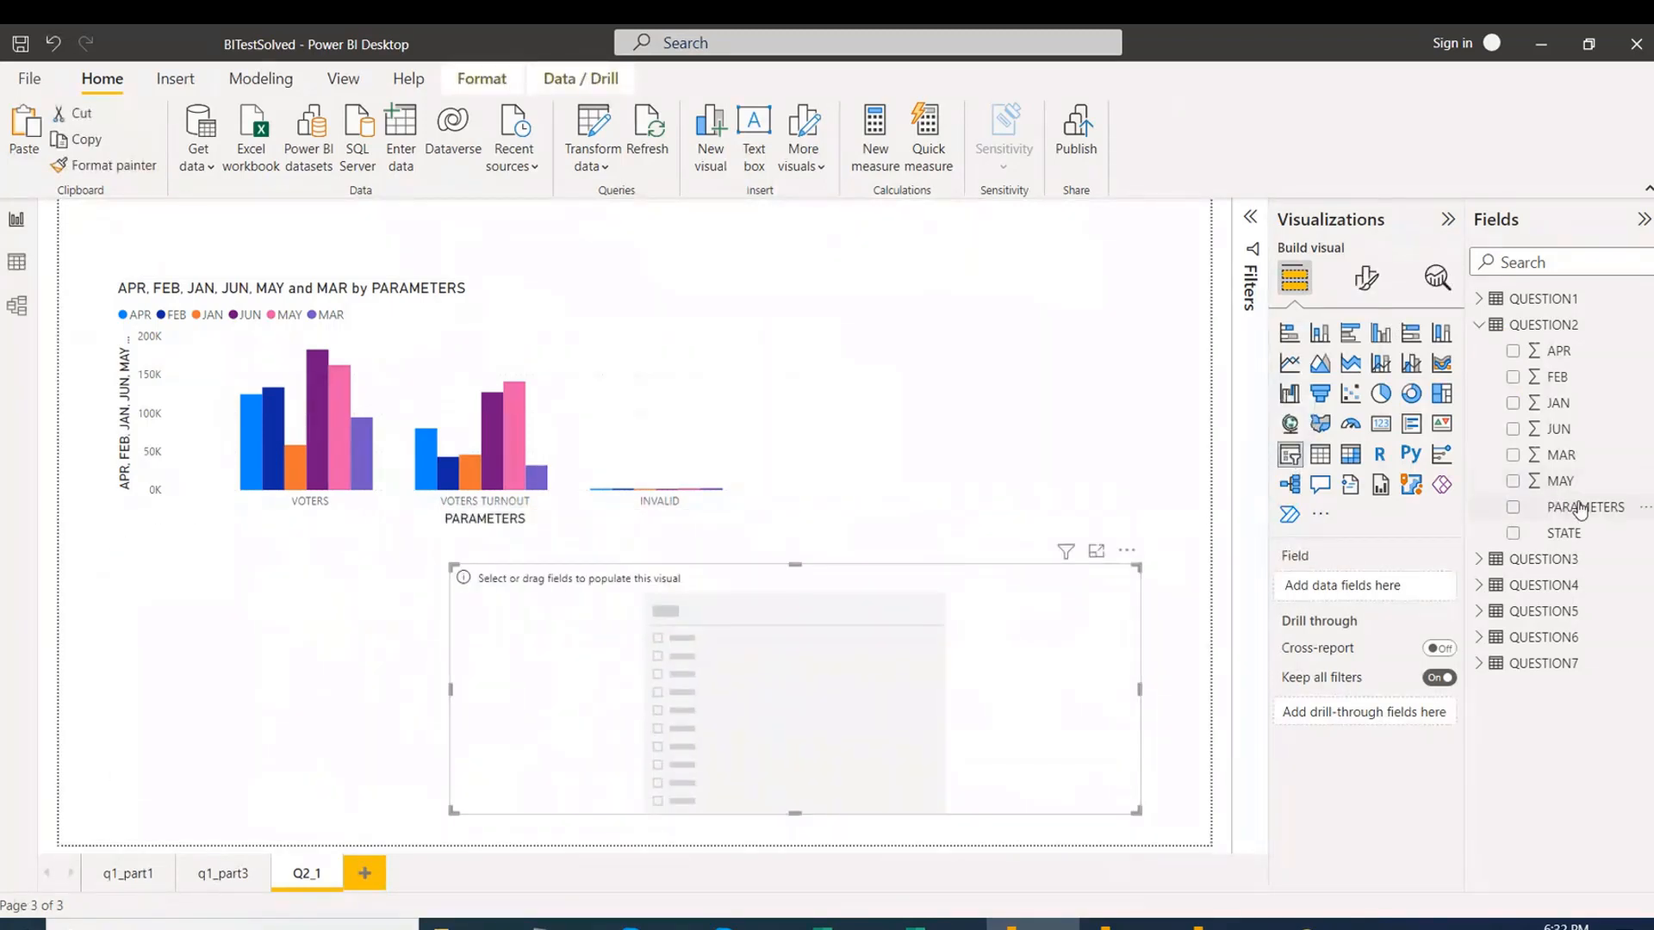
pyautogui.moveTo(1576, 507); pyautogui.dragTo(1346, 593)
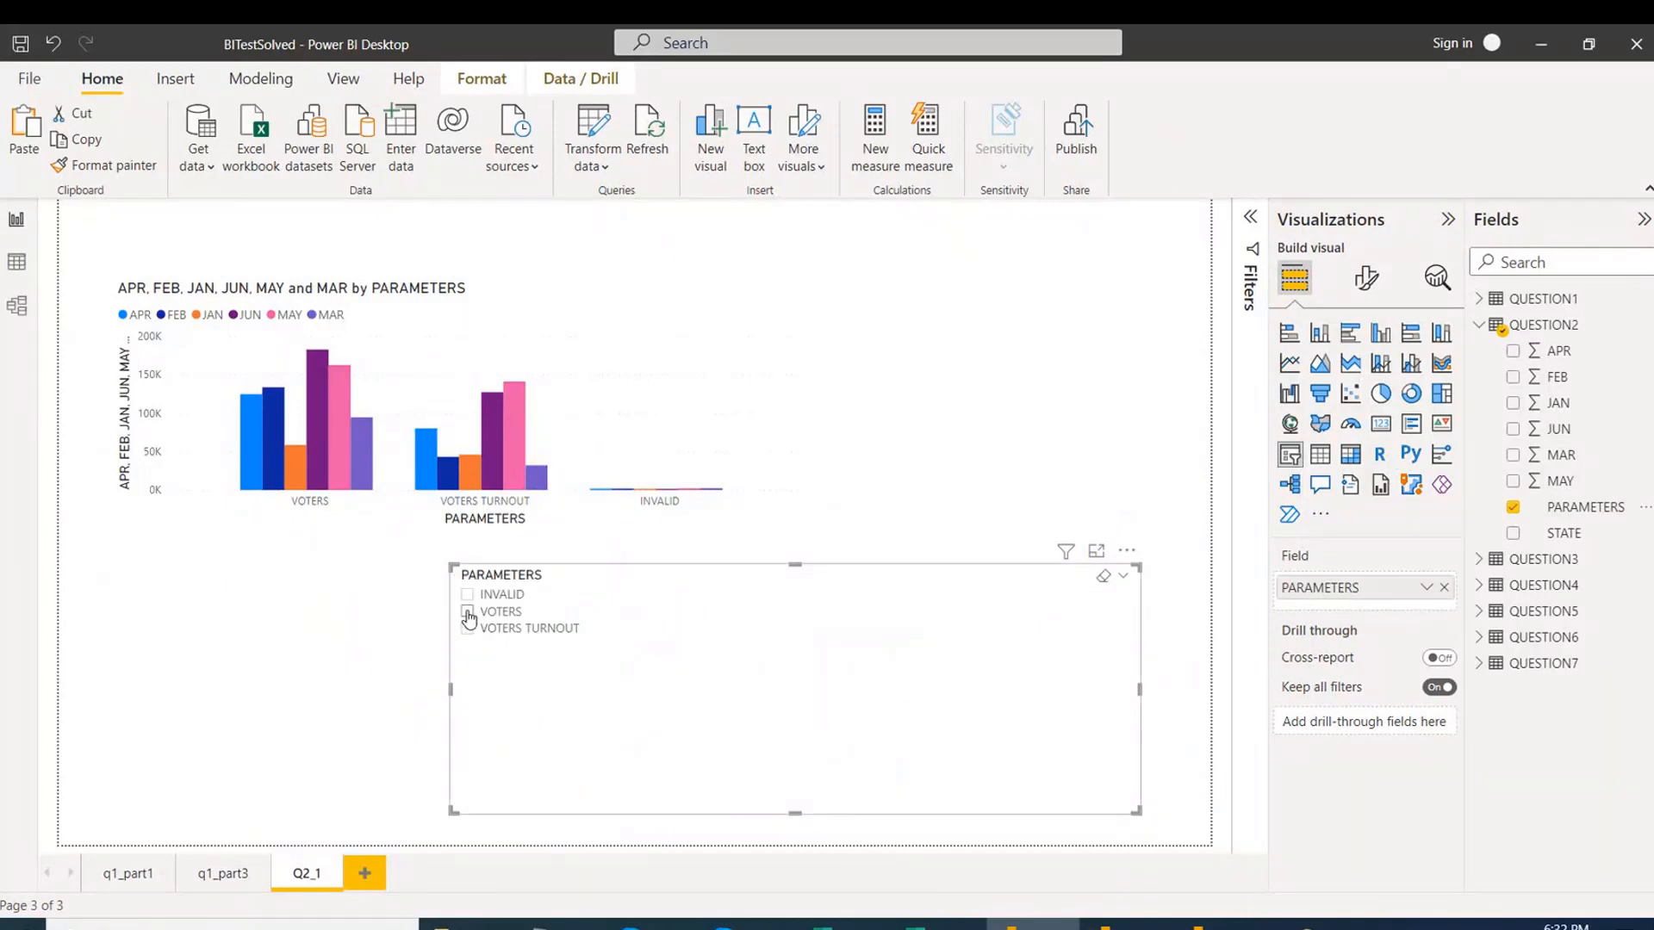
pyautogui.click(468, 613)
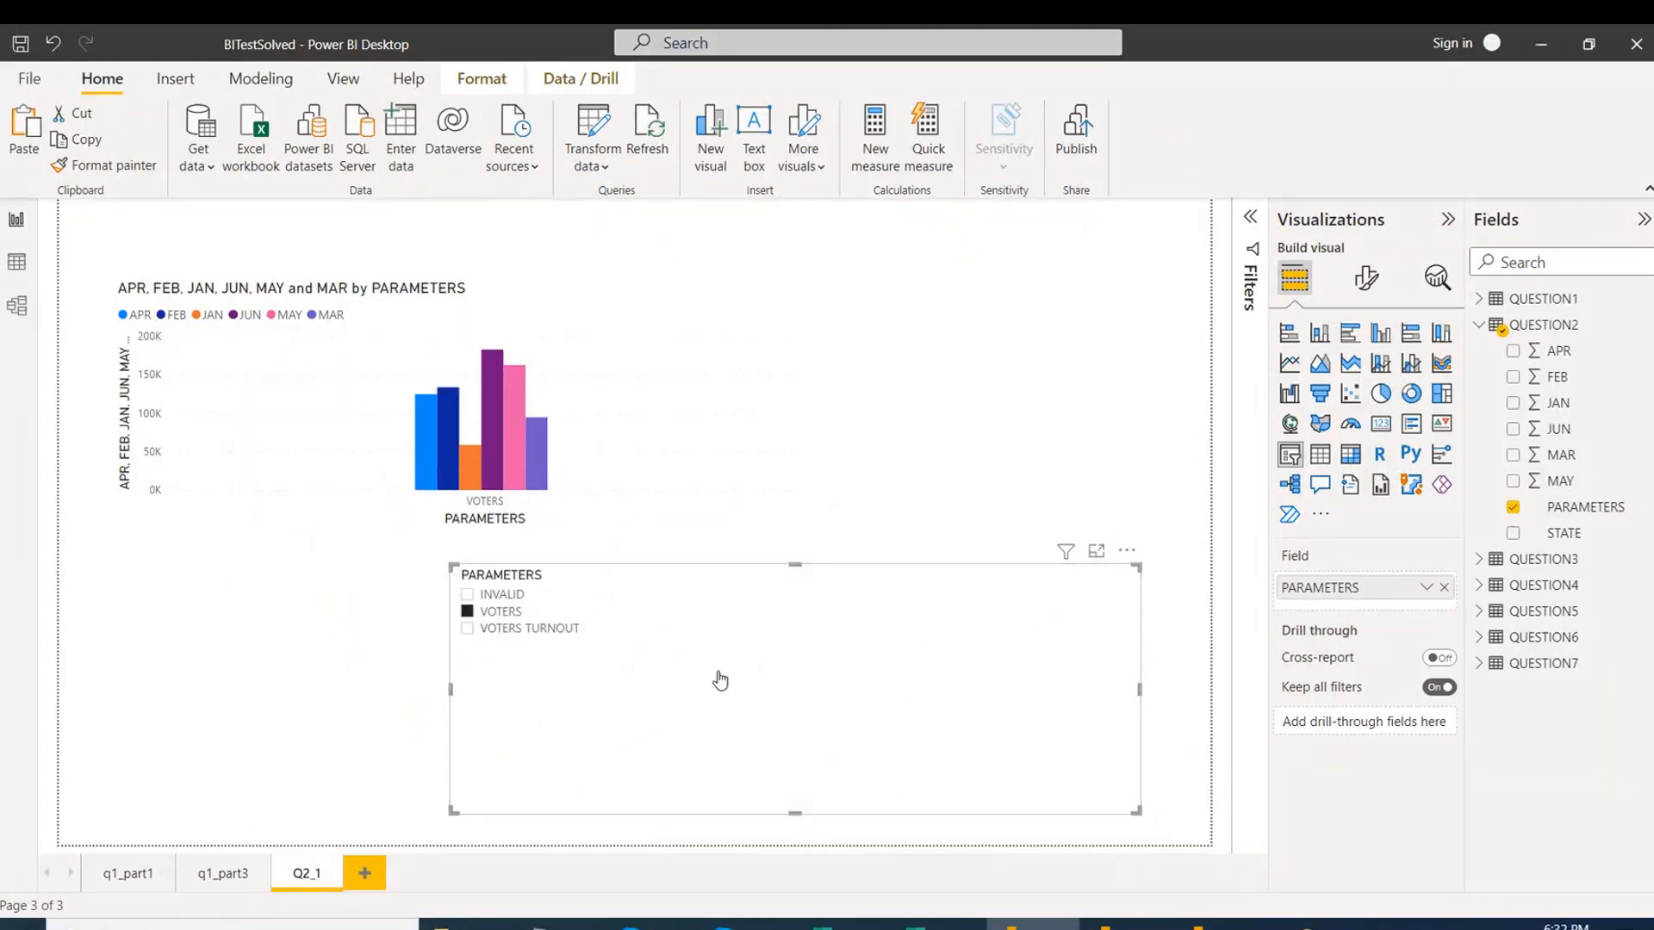
# Shrink the PARAMETERS slicer and place it at the page's upper right, and move the monthly chart slightly toward the upper-left corner.
pyautogui.moveTo(720, 680); pyautogui.dragTo(991, 689)
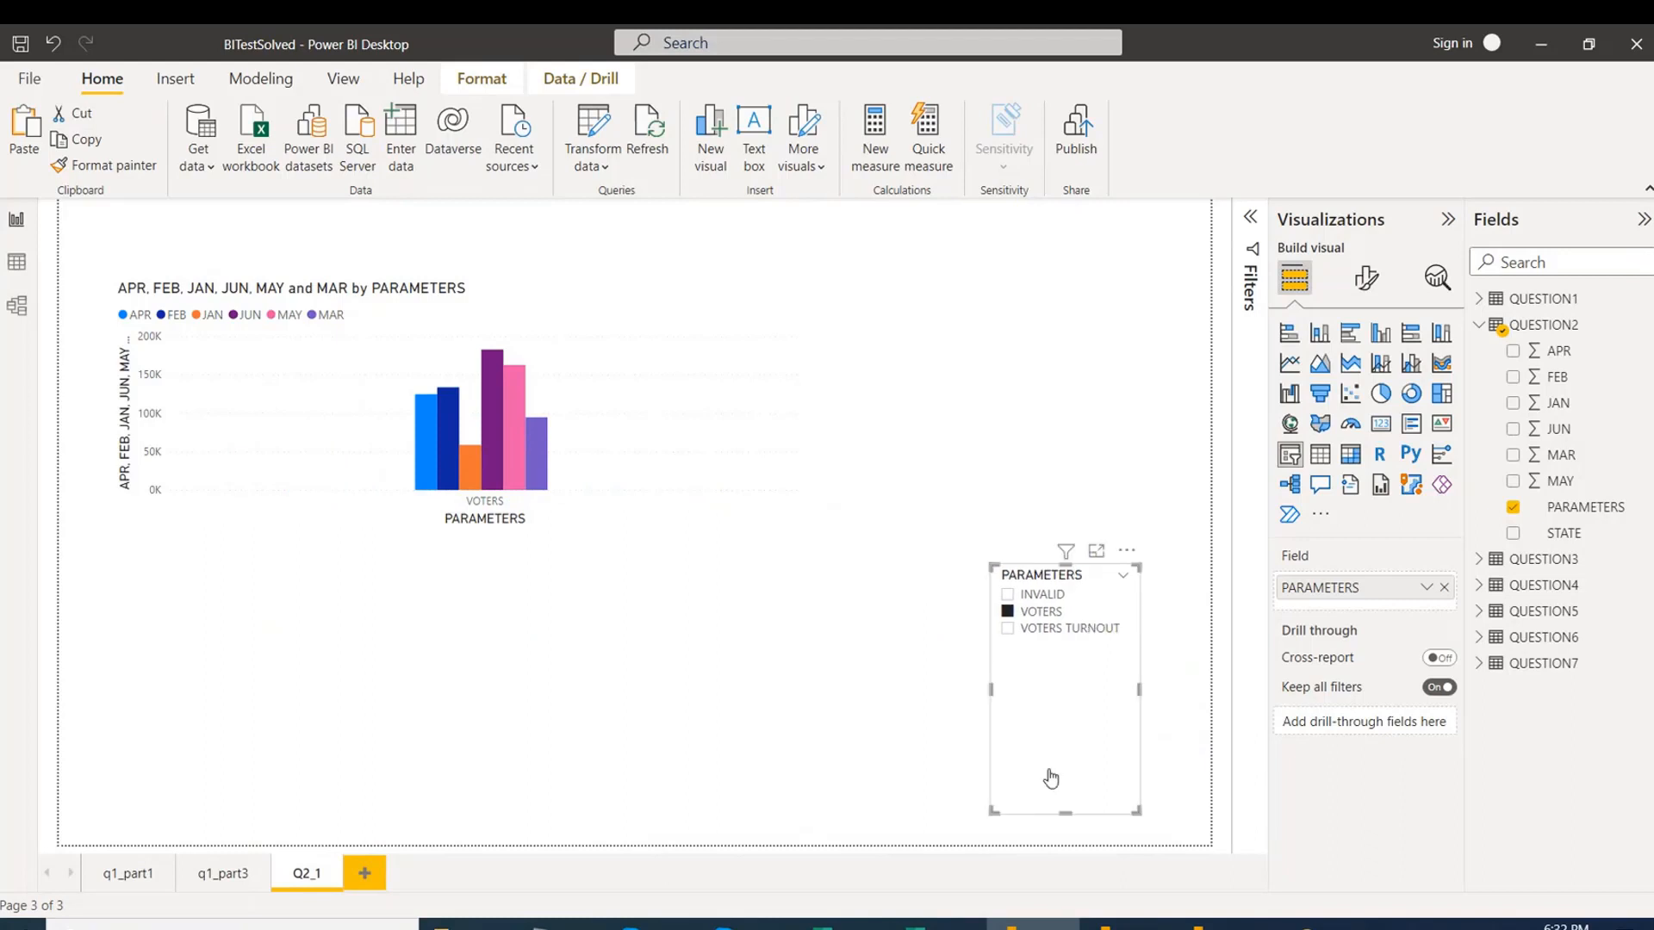
pyautogui.moveTo(1066, 810); pyautogui.dragTo(1105, 405)
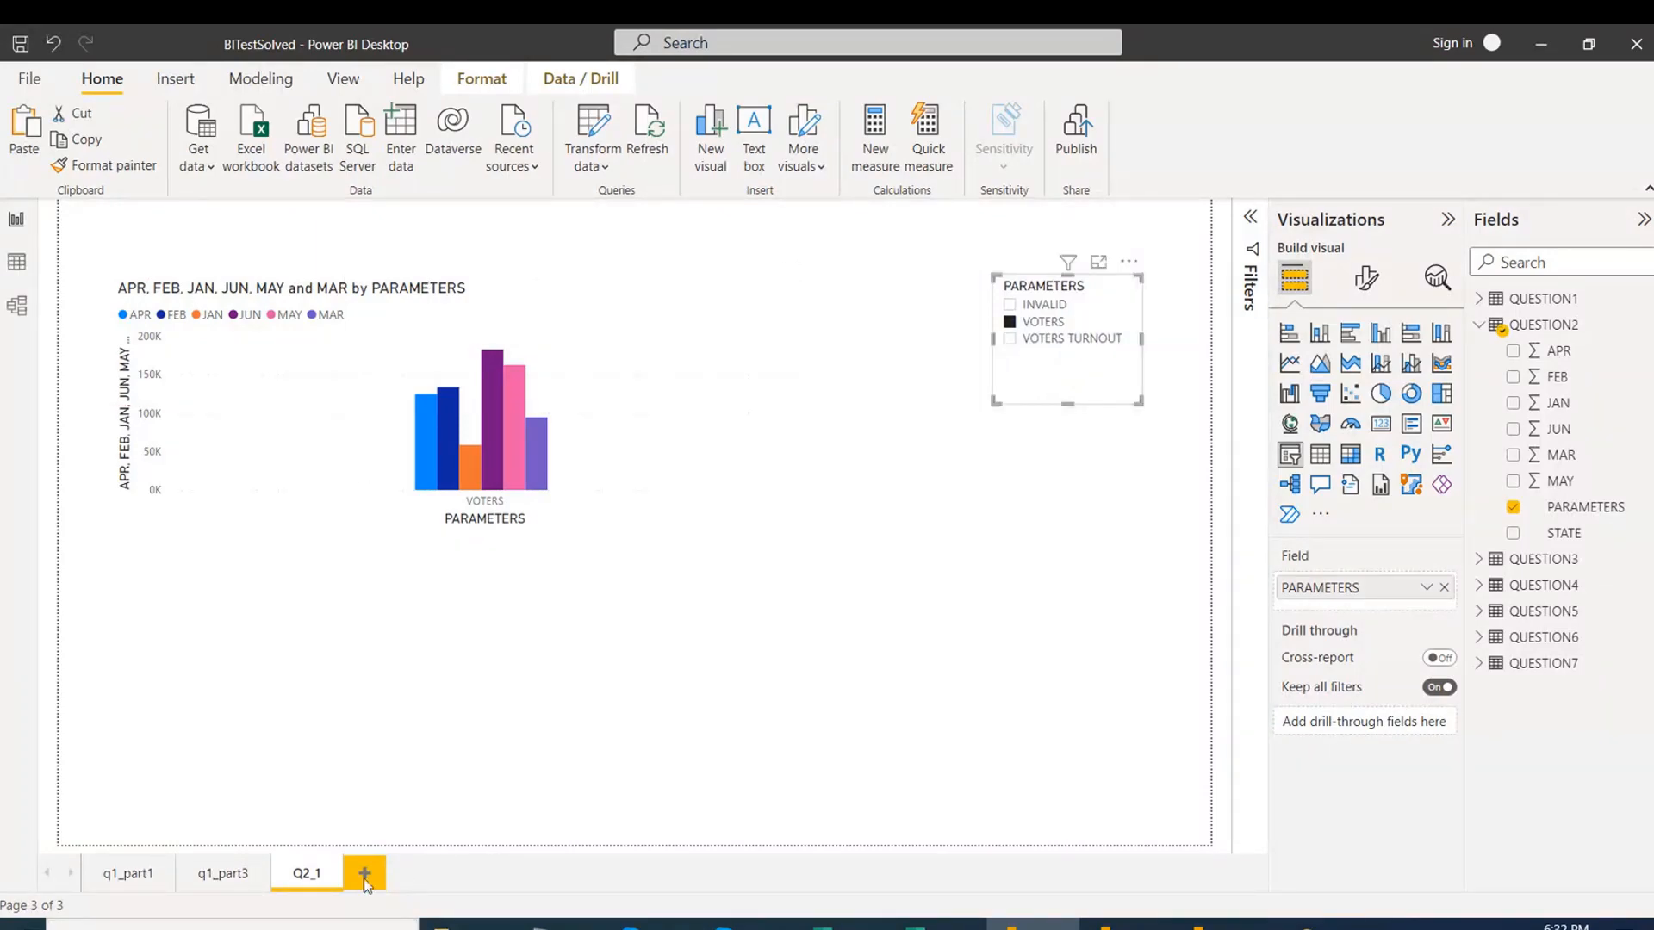
pyautogui.moveTo(664, 317); pyautogui.dragTo(635, 297)
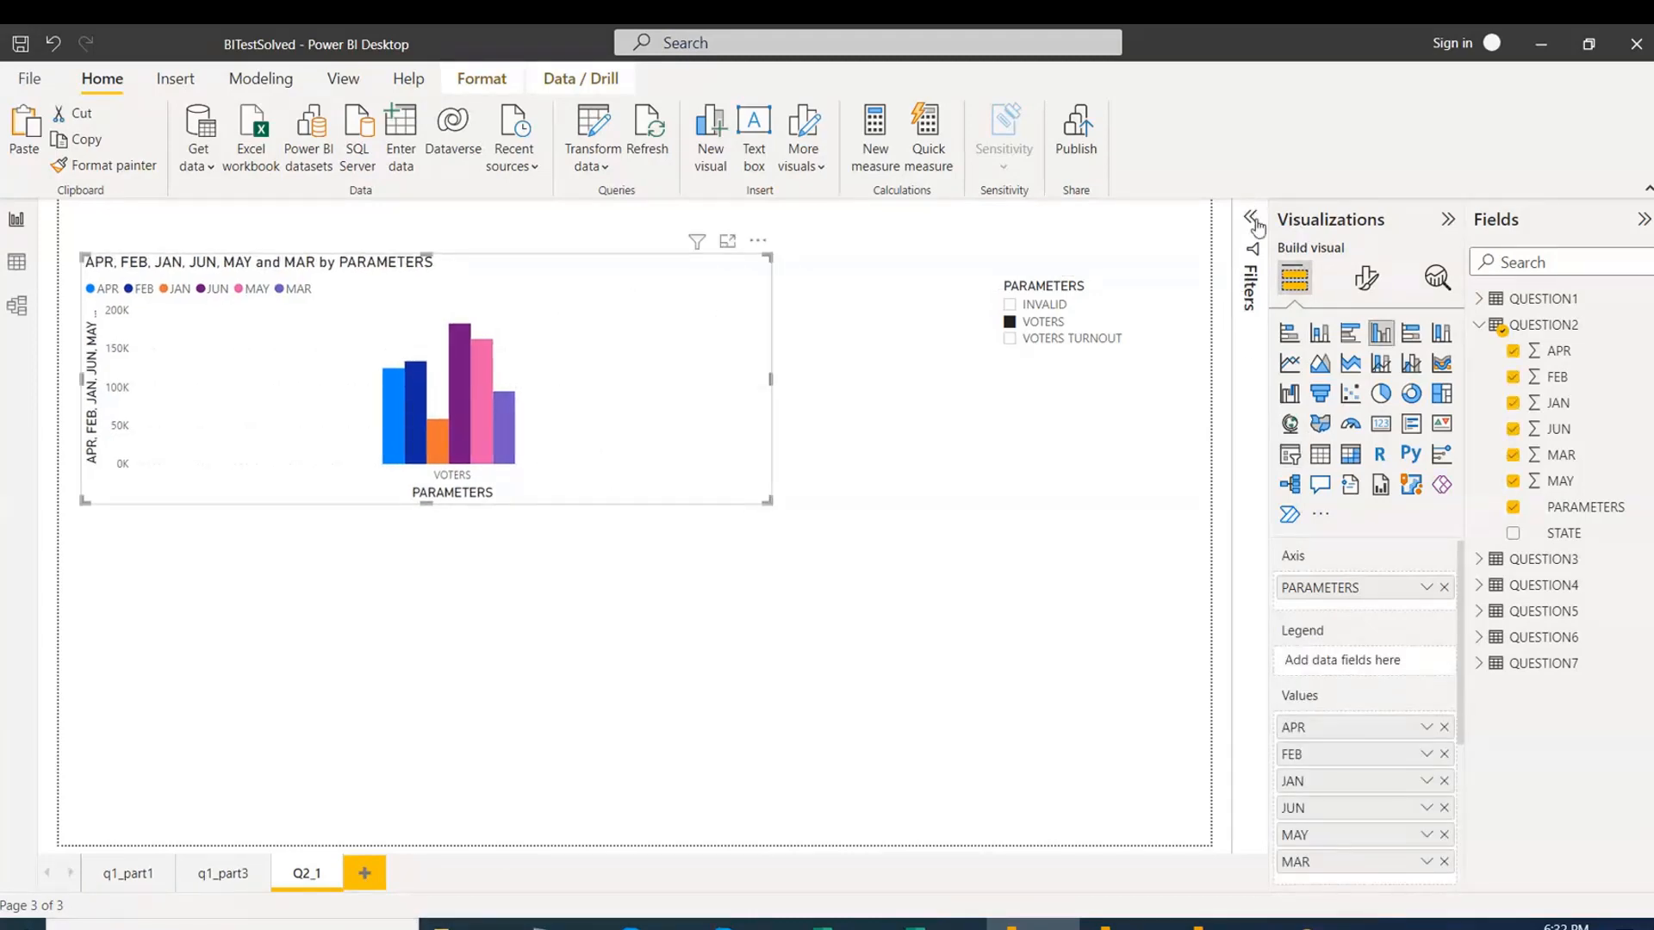
pyautogui.click(784, 722)
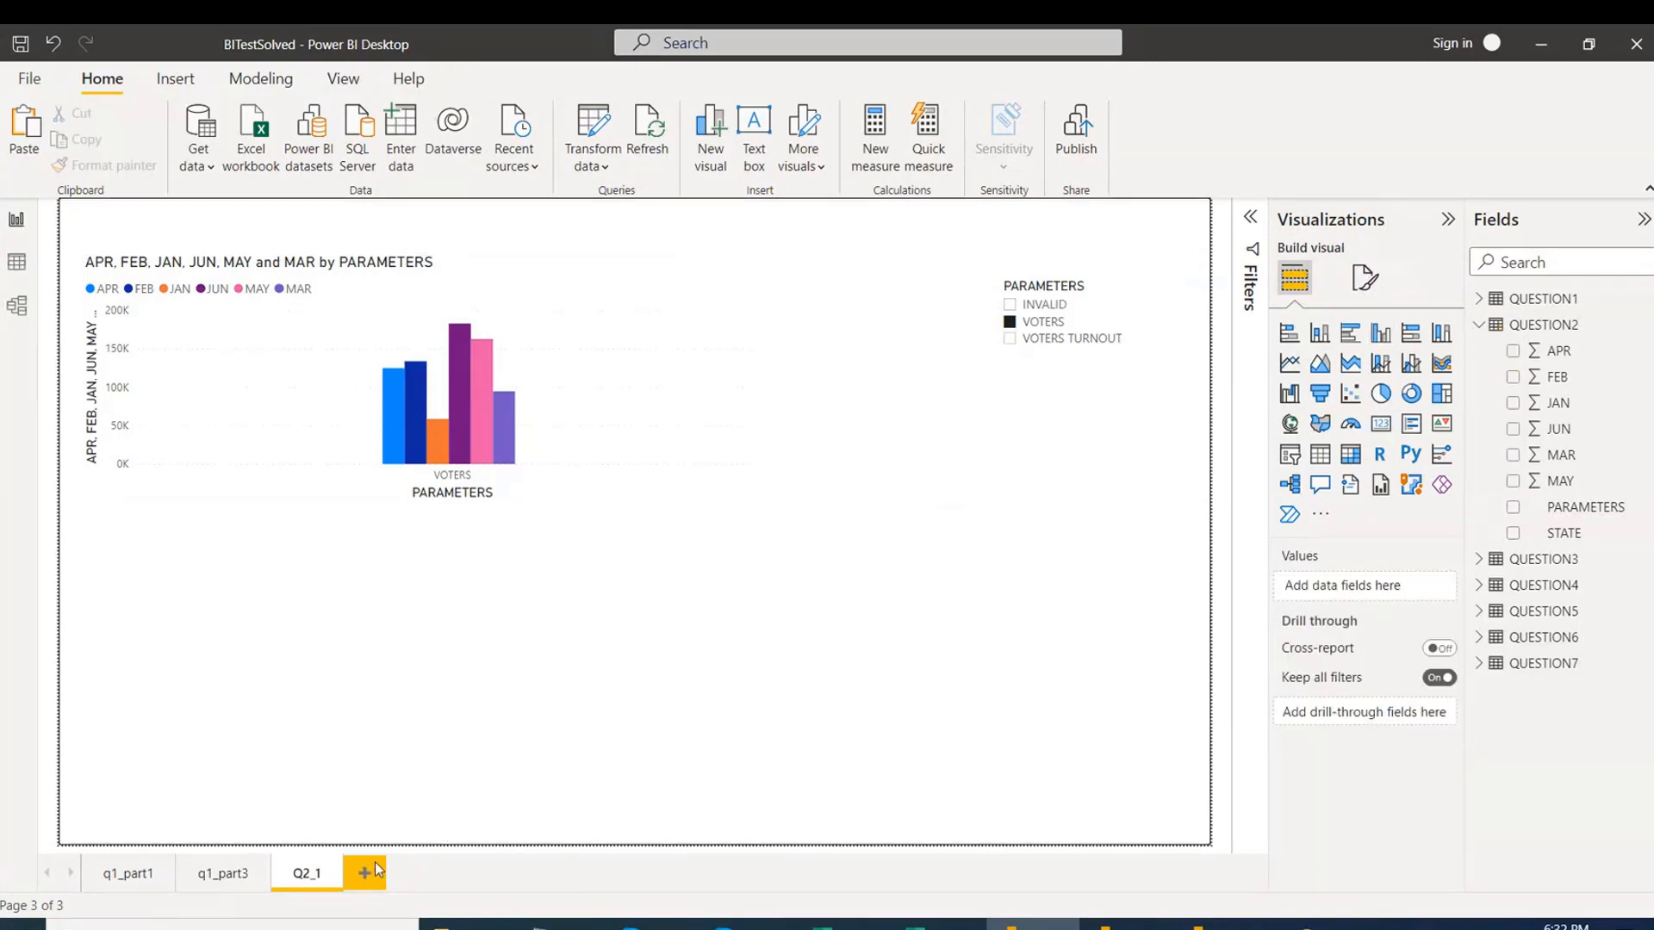
# Add a new report page and name it Q2_2.
pyautogui.click(369, 875)
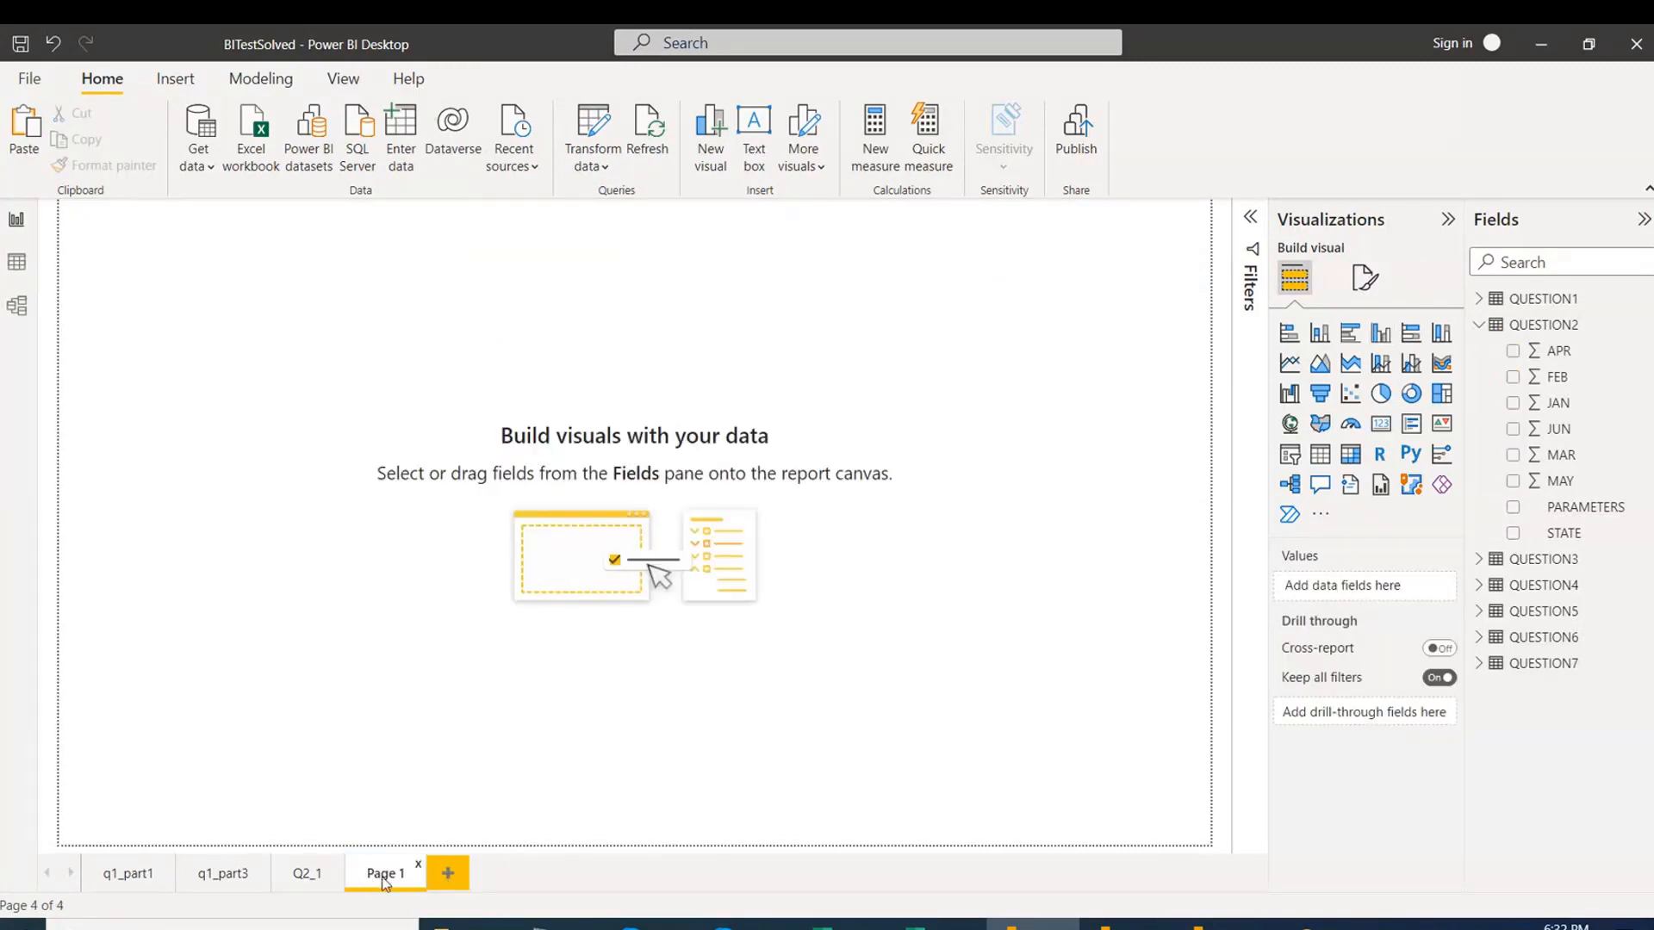
pyautogui.doubleClick(383, 875)
pyautogui.write('2_2')
pyautogui.press('Return')
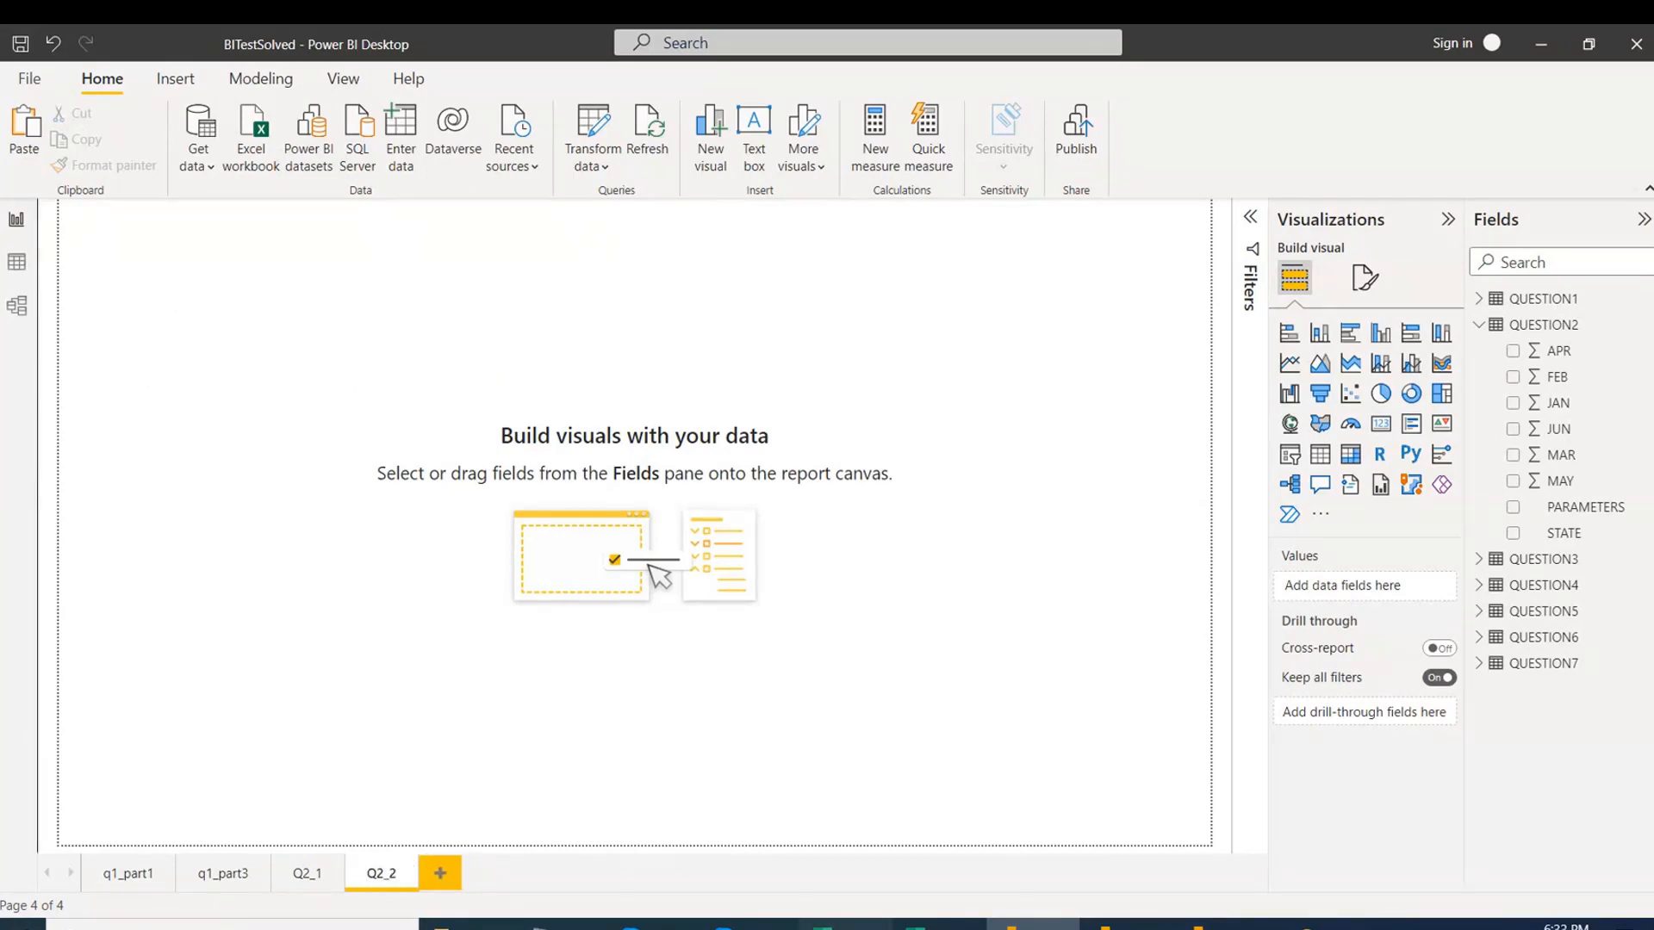
# Read q2 on the QUESTION2 sheet of BI MockTest2.xlsx in Excel, and check how the mock-test reports in Power BI answer it.
pyautogui.click(844, 925)
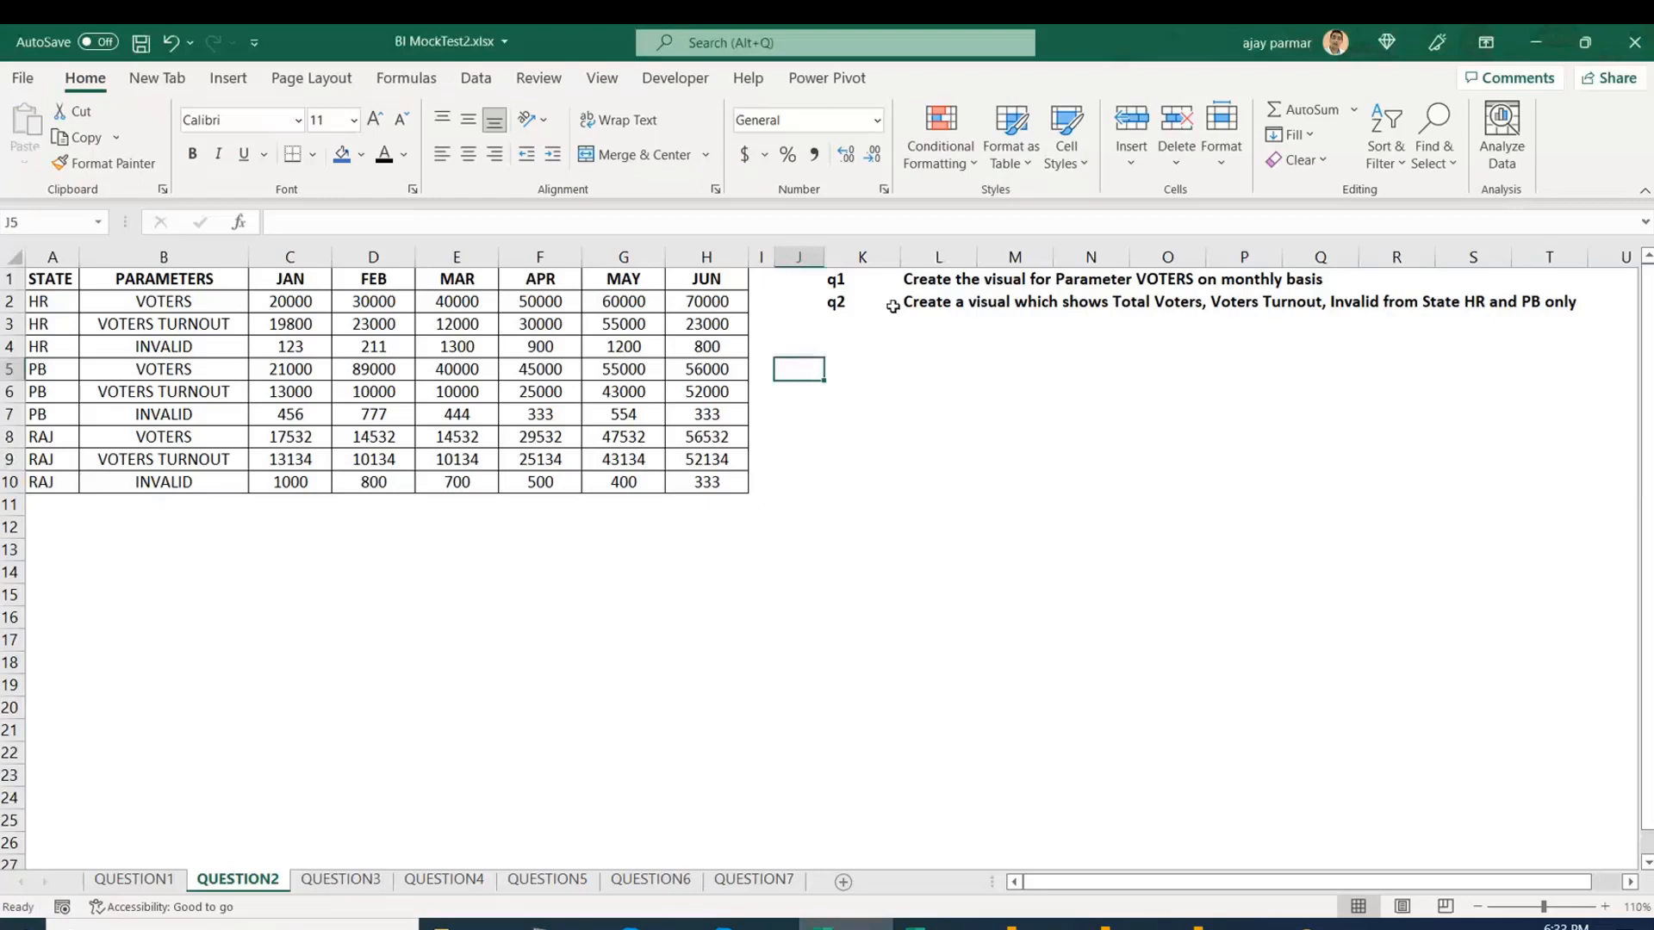
pyautogui.click(924, 301)
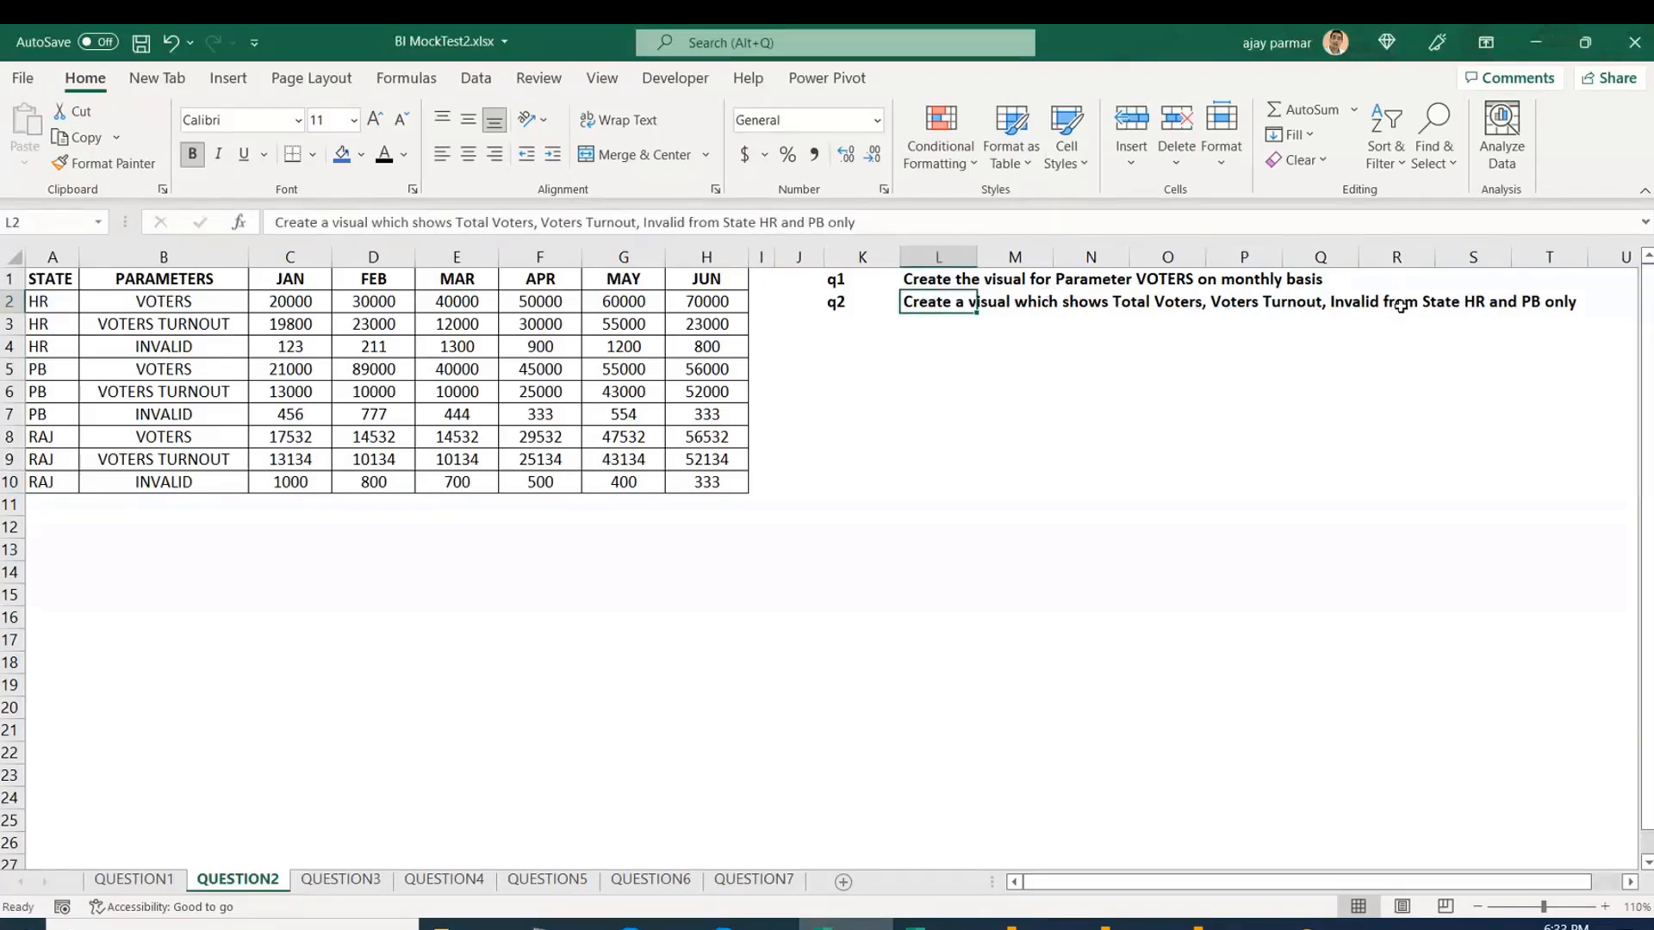
pyautogui.click(1111, 925)
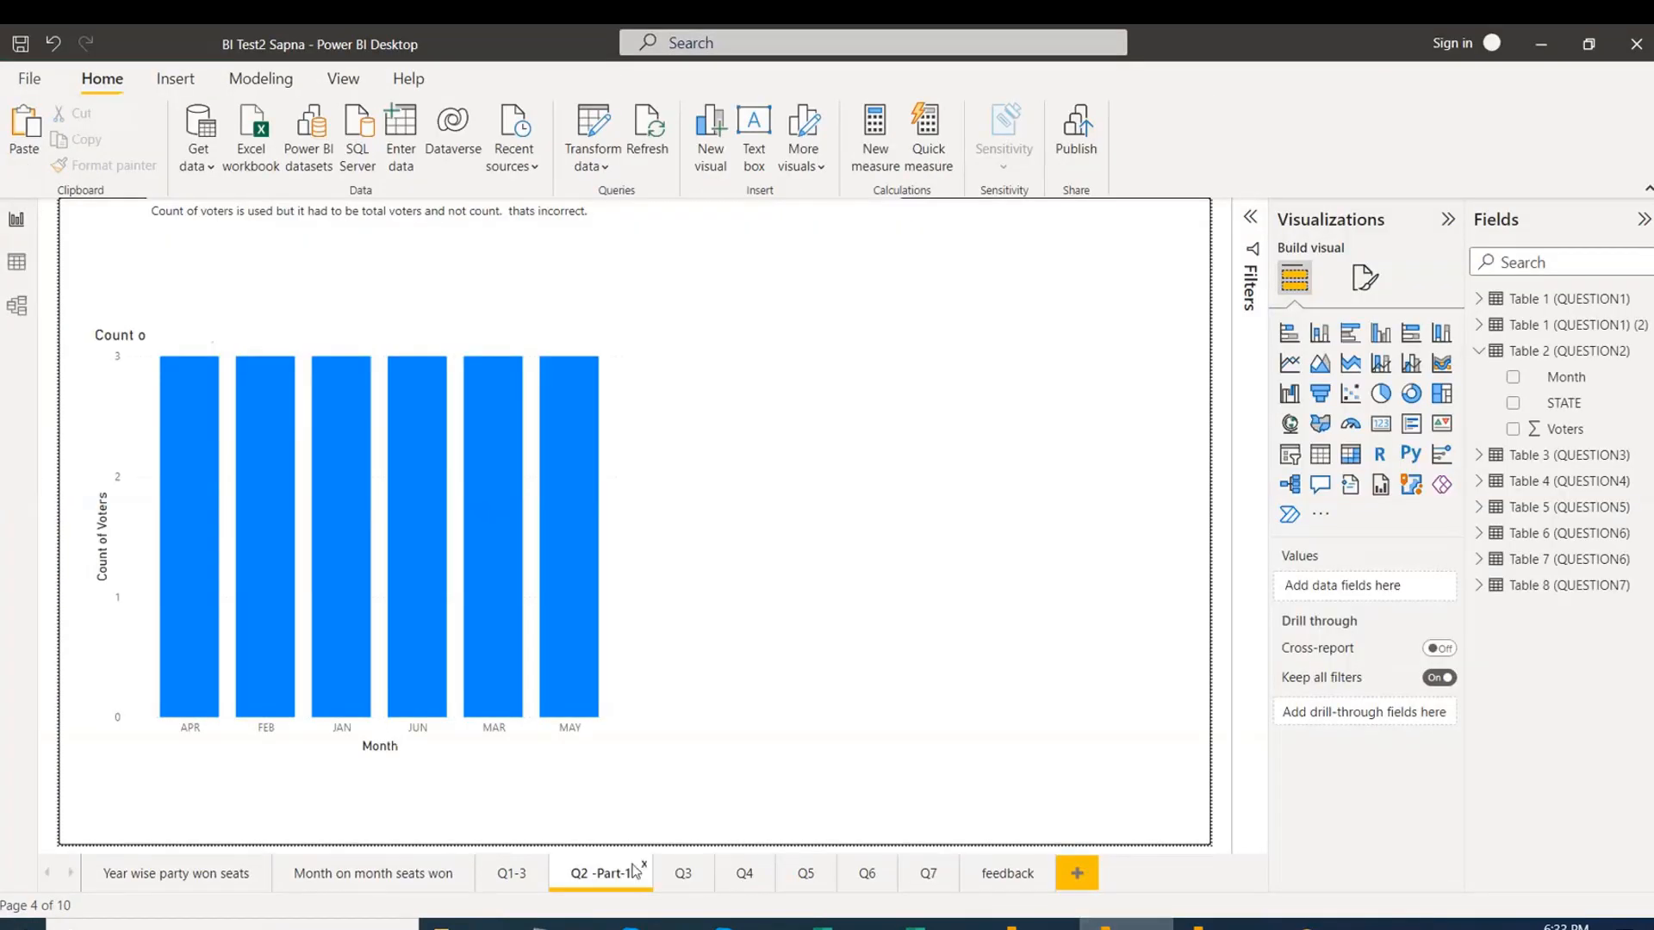
pyautogui.click(685, 877)
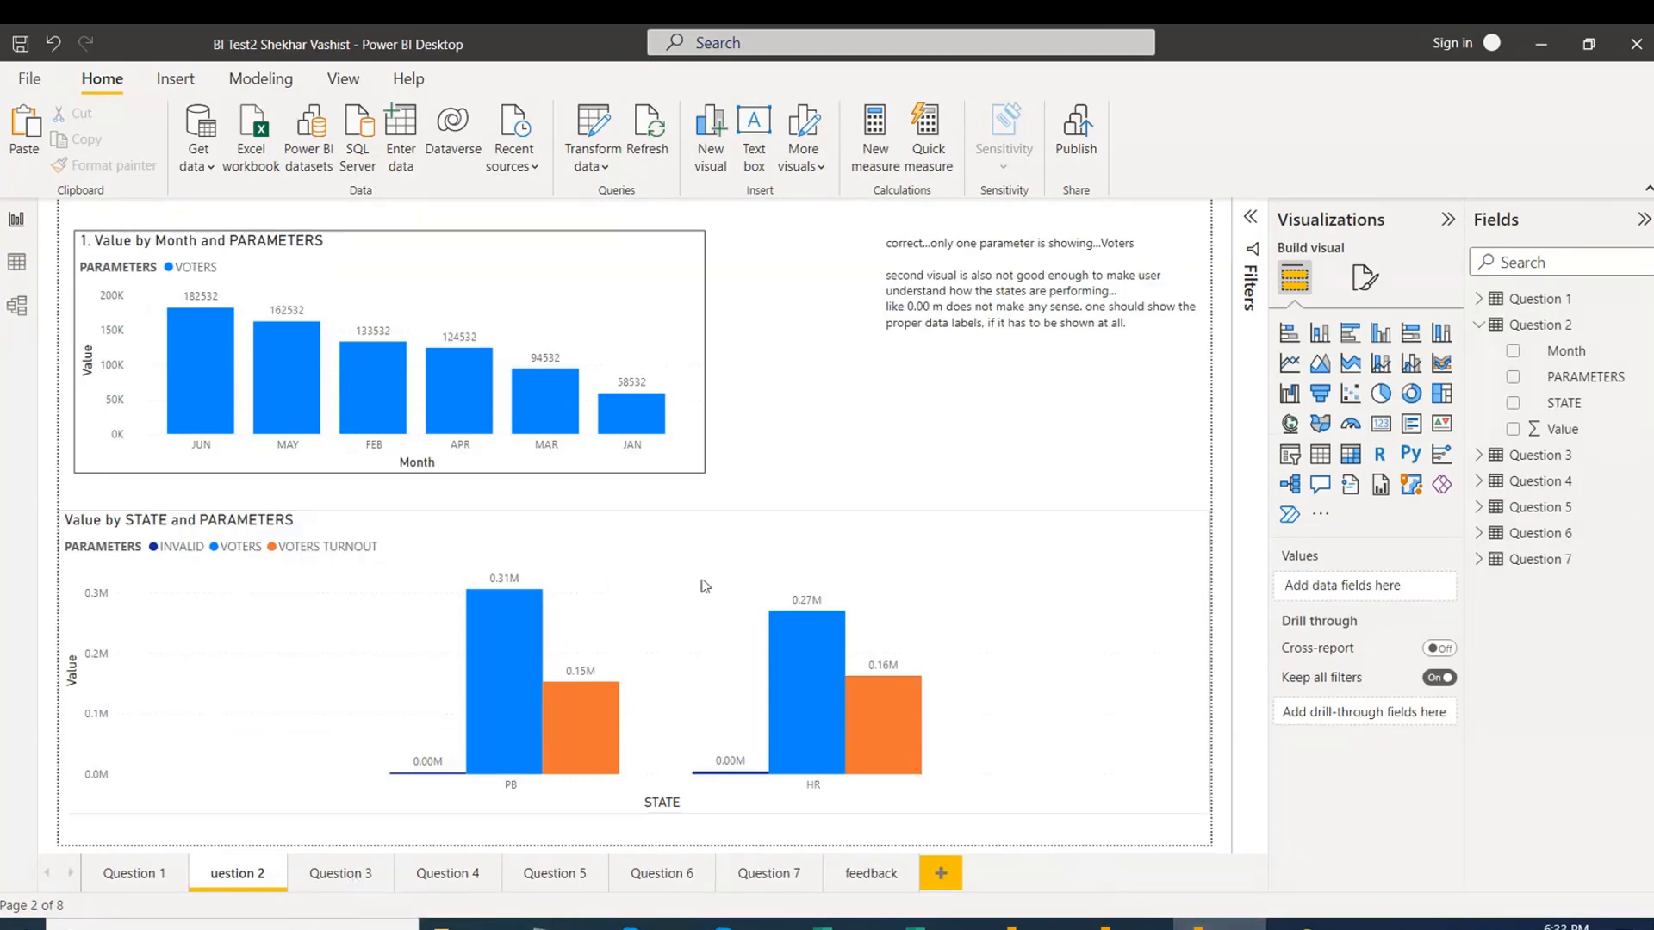
# Examine the field assignments of the Value by STATE and PARAMETERS chart and the Question 2 table's data rows.
pyautogui.click(794, 519)
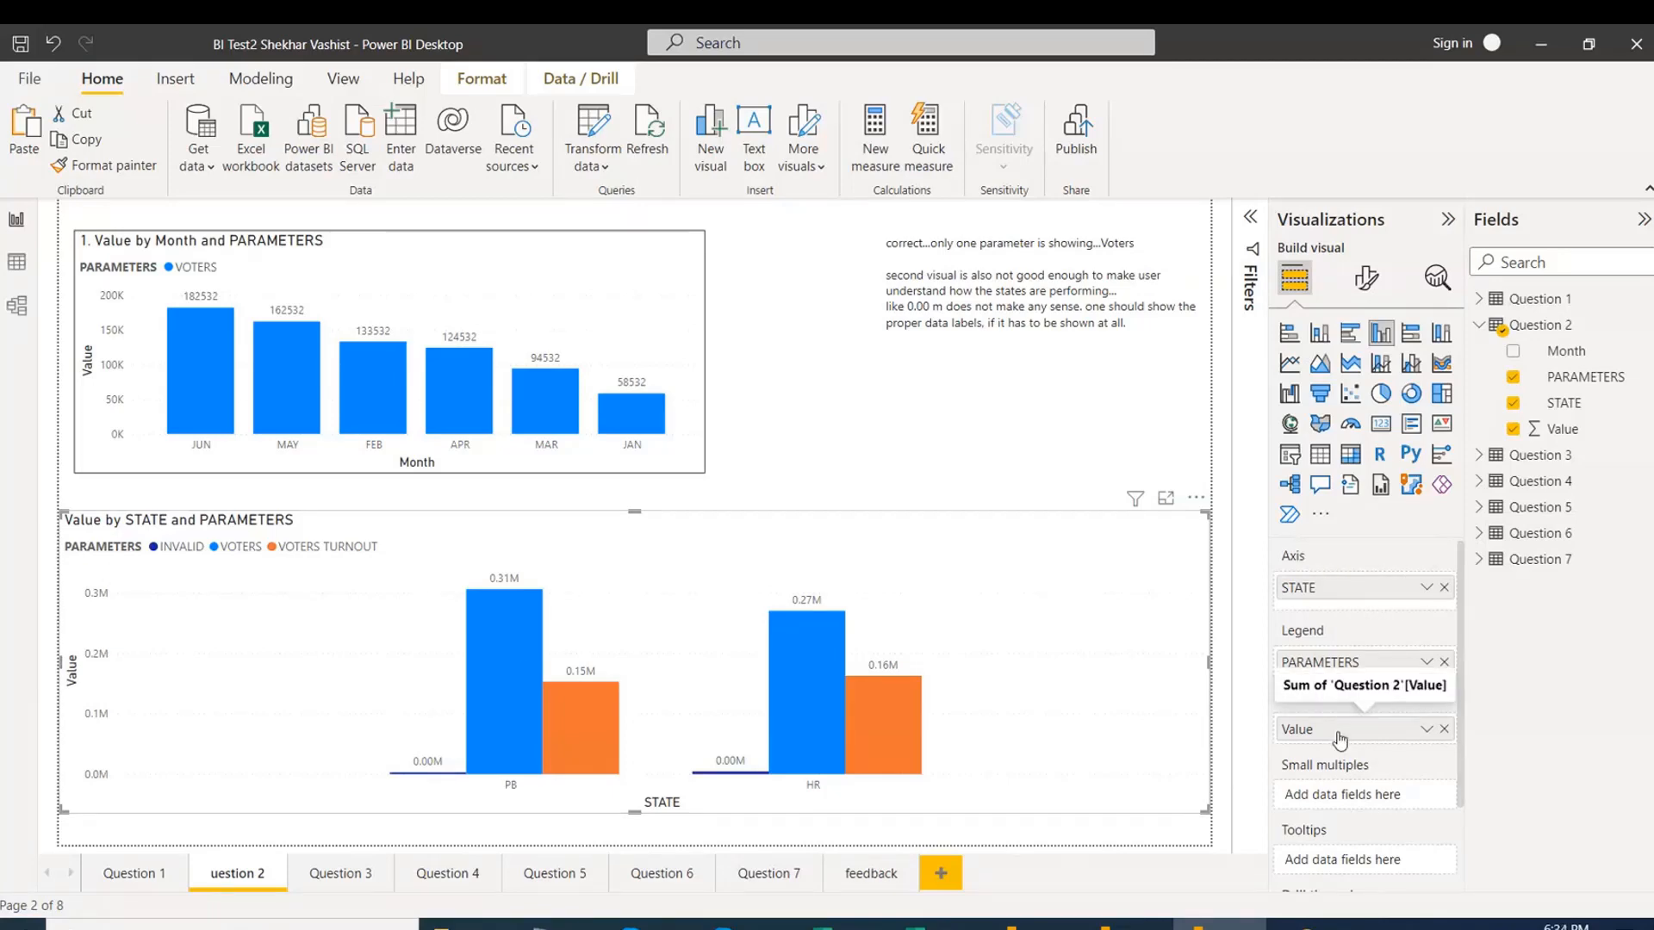
pyautogui.click(16, 263)
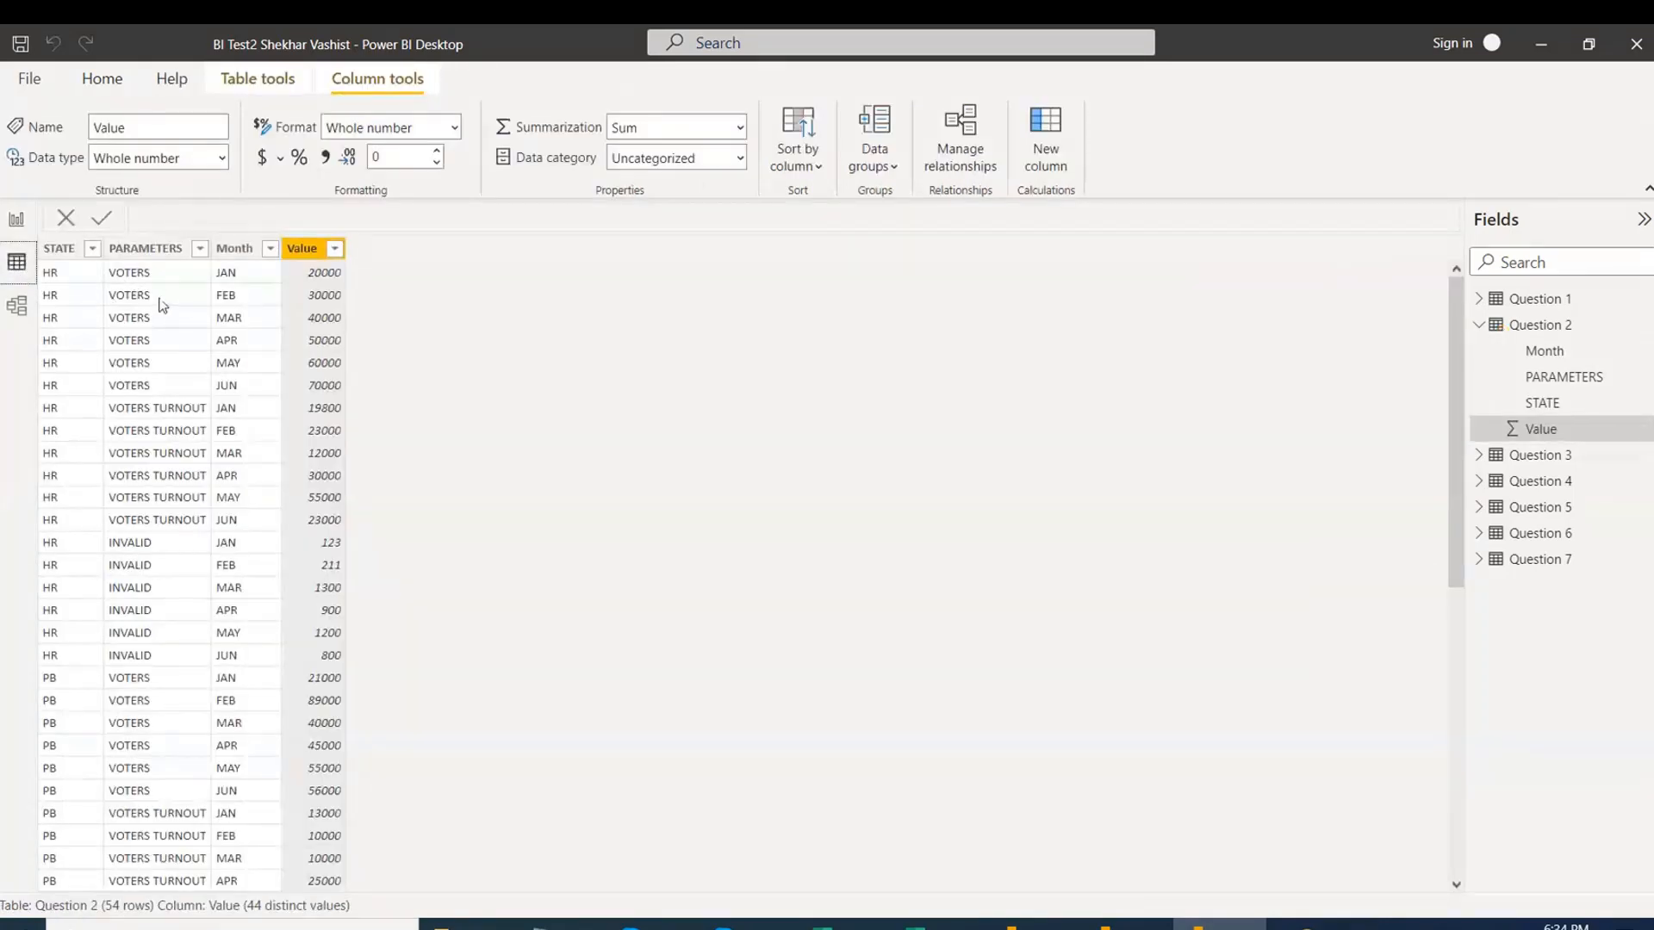
pyautogui.click(16, 222)
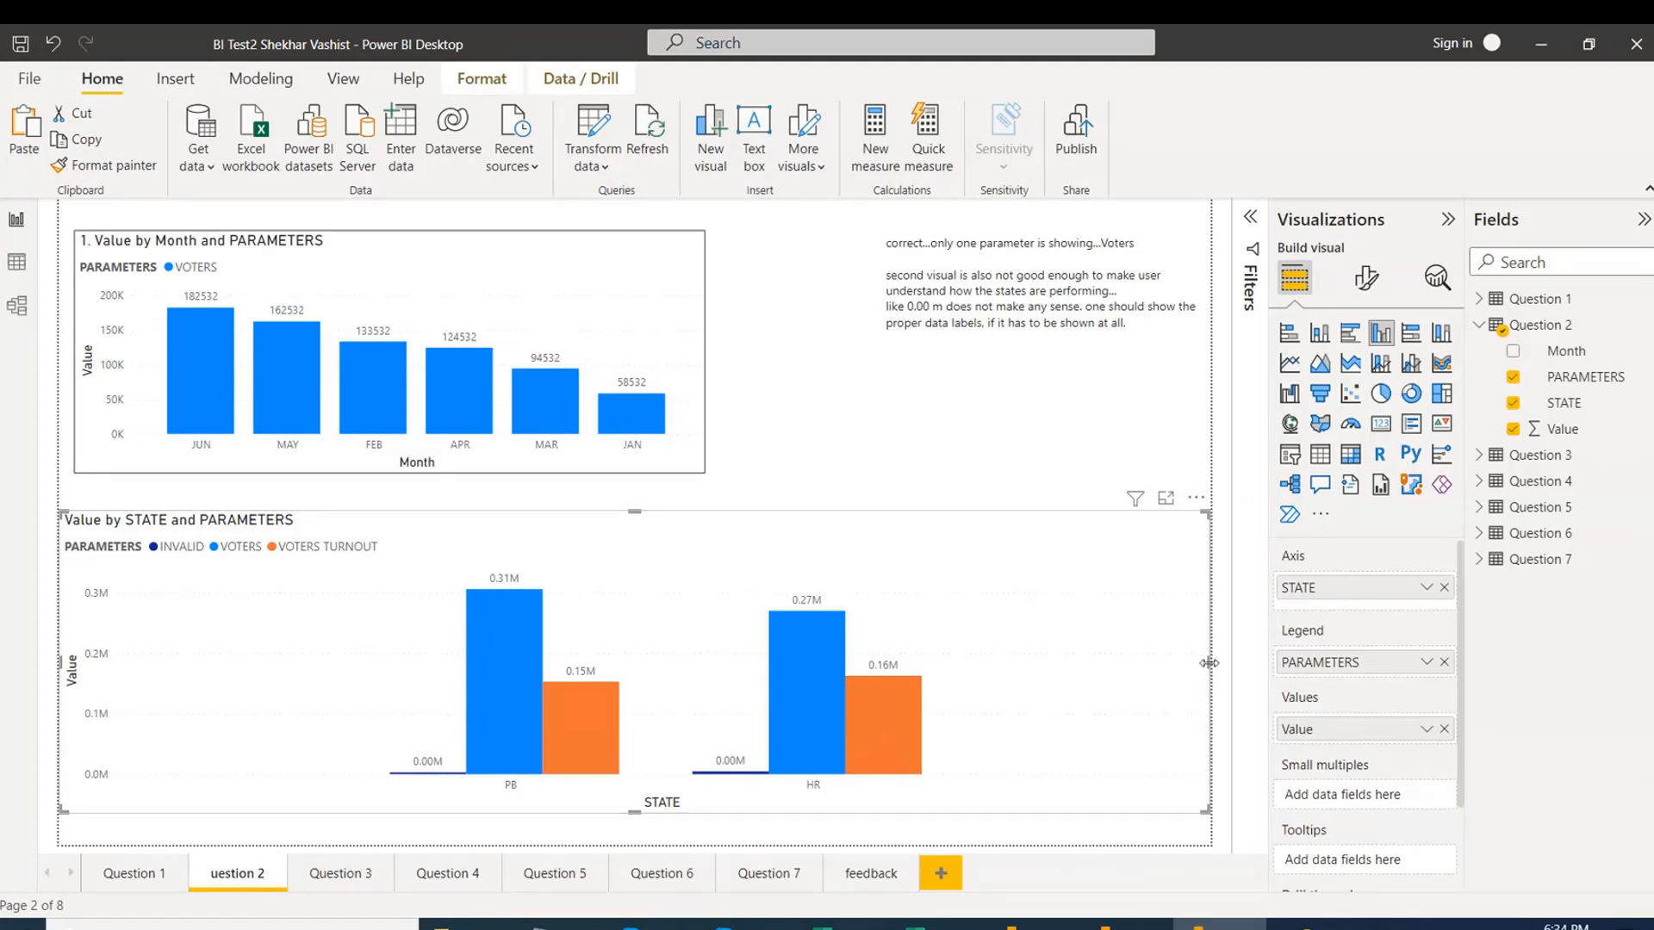
# Narrow the Value by STATE and PARAMETERS chart from its right edge and set its data labels' display units to None.
pyautogui.moveTo(1135, 669); pyautogui.dragTo(1131, 667)
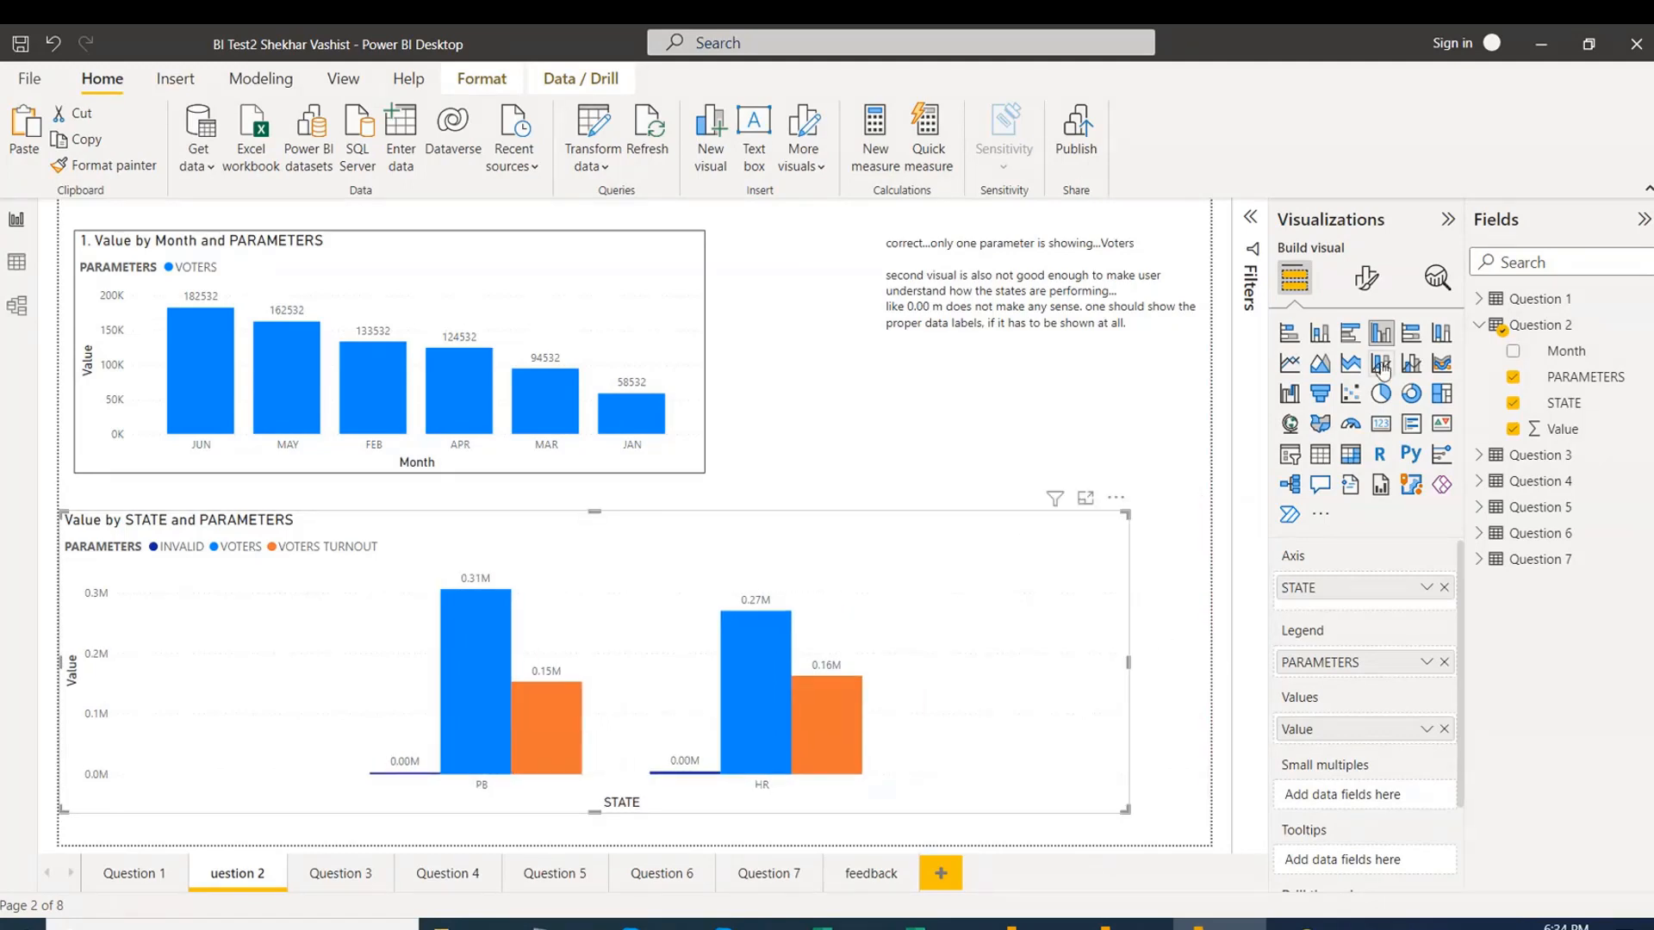
pyautogui.click(1367, 281)
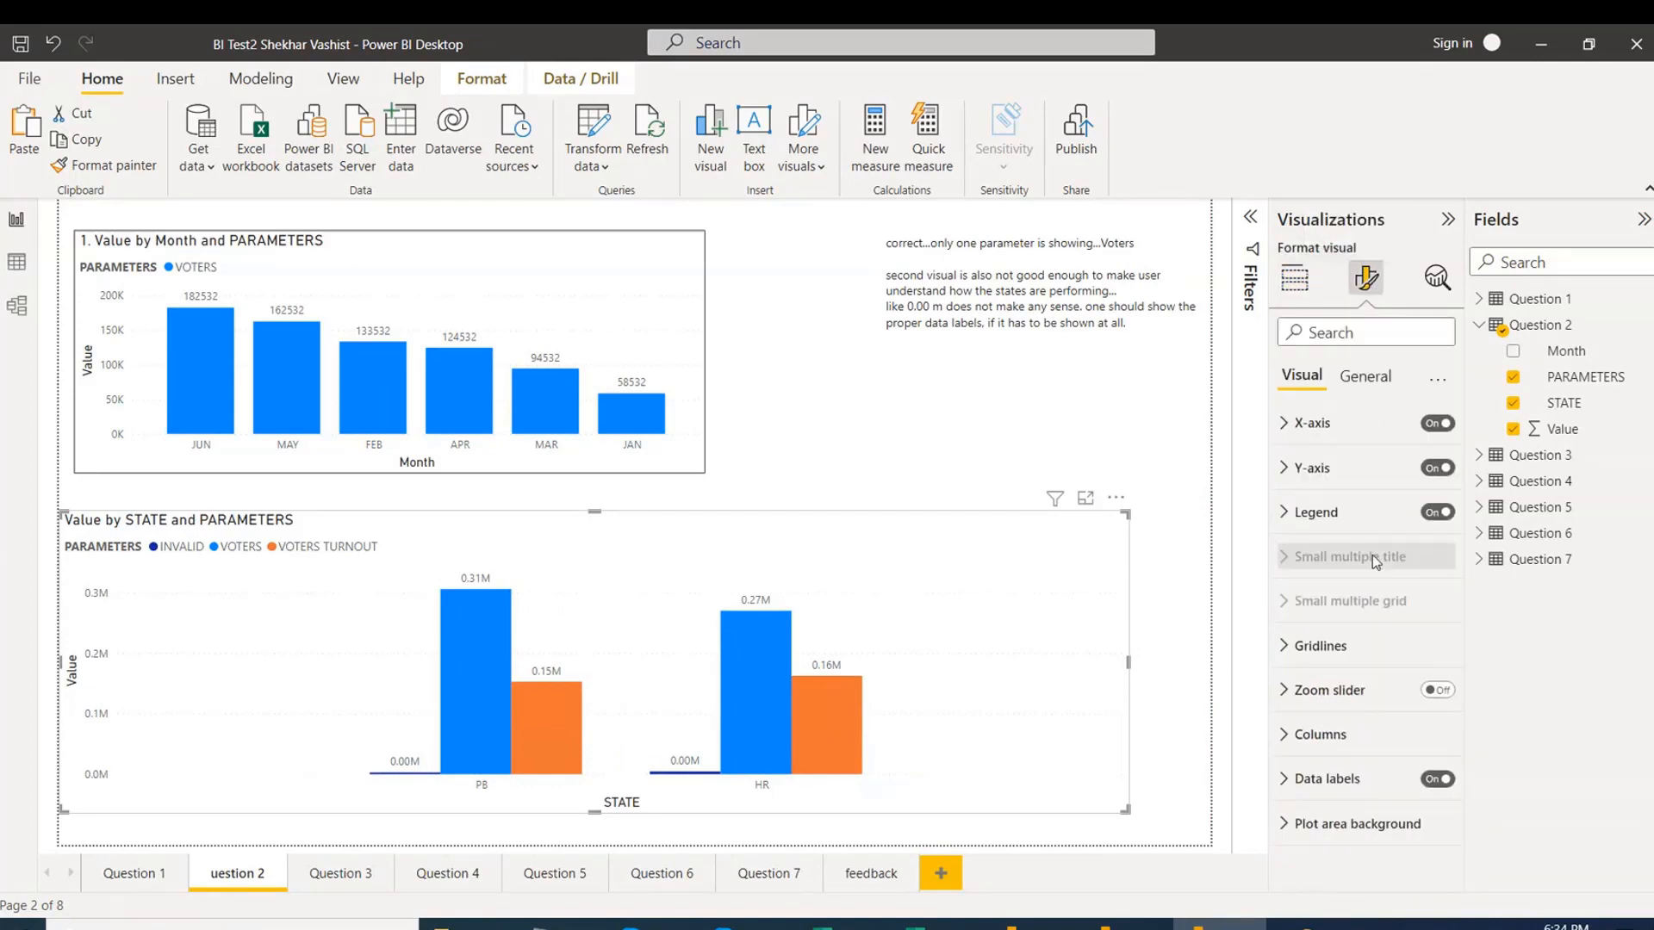
pyautogui.click(1368, 379)
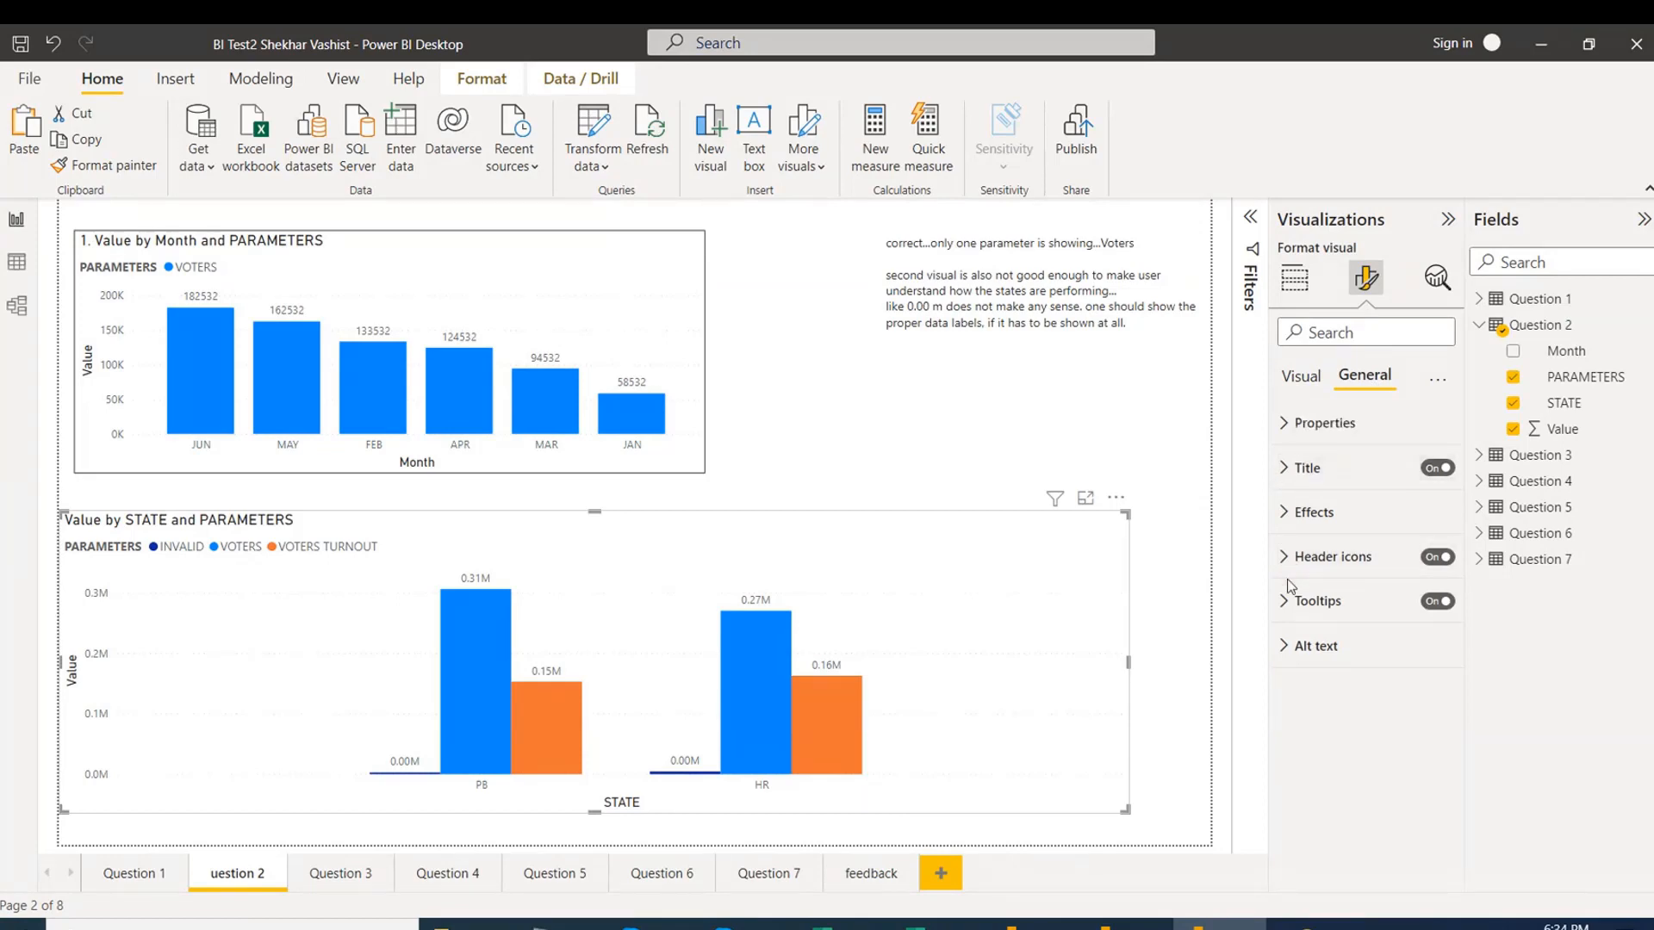
pyautogui.click(1285, 526)
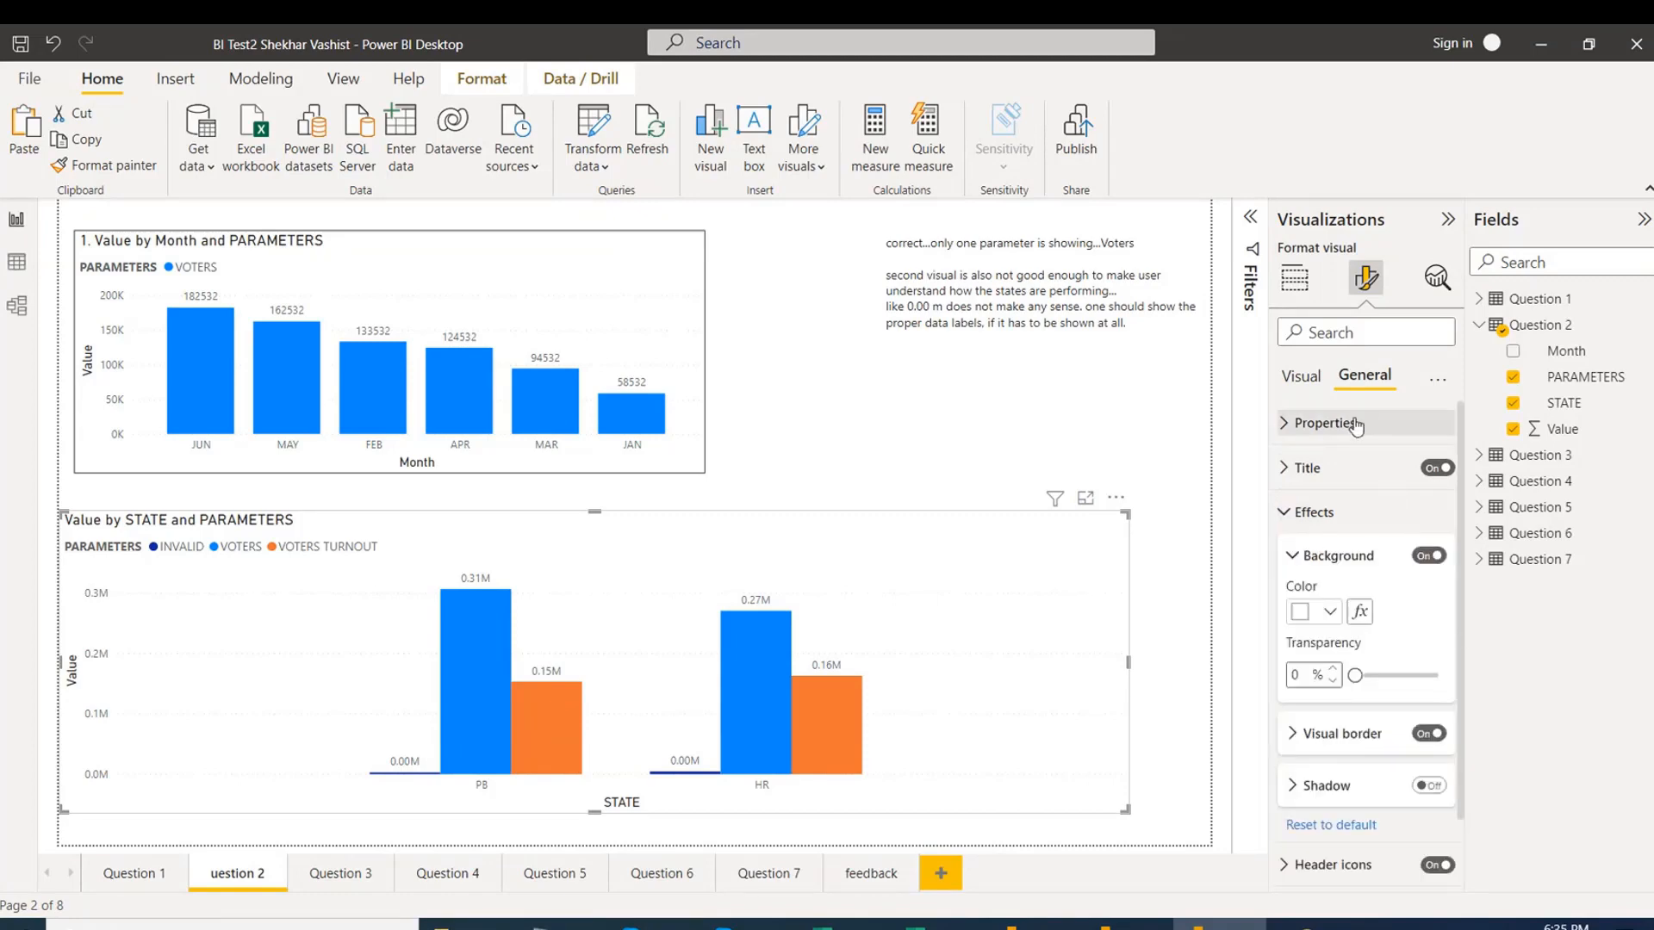
pyautogui.click(1300, 384)
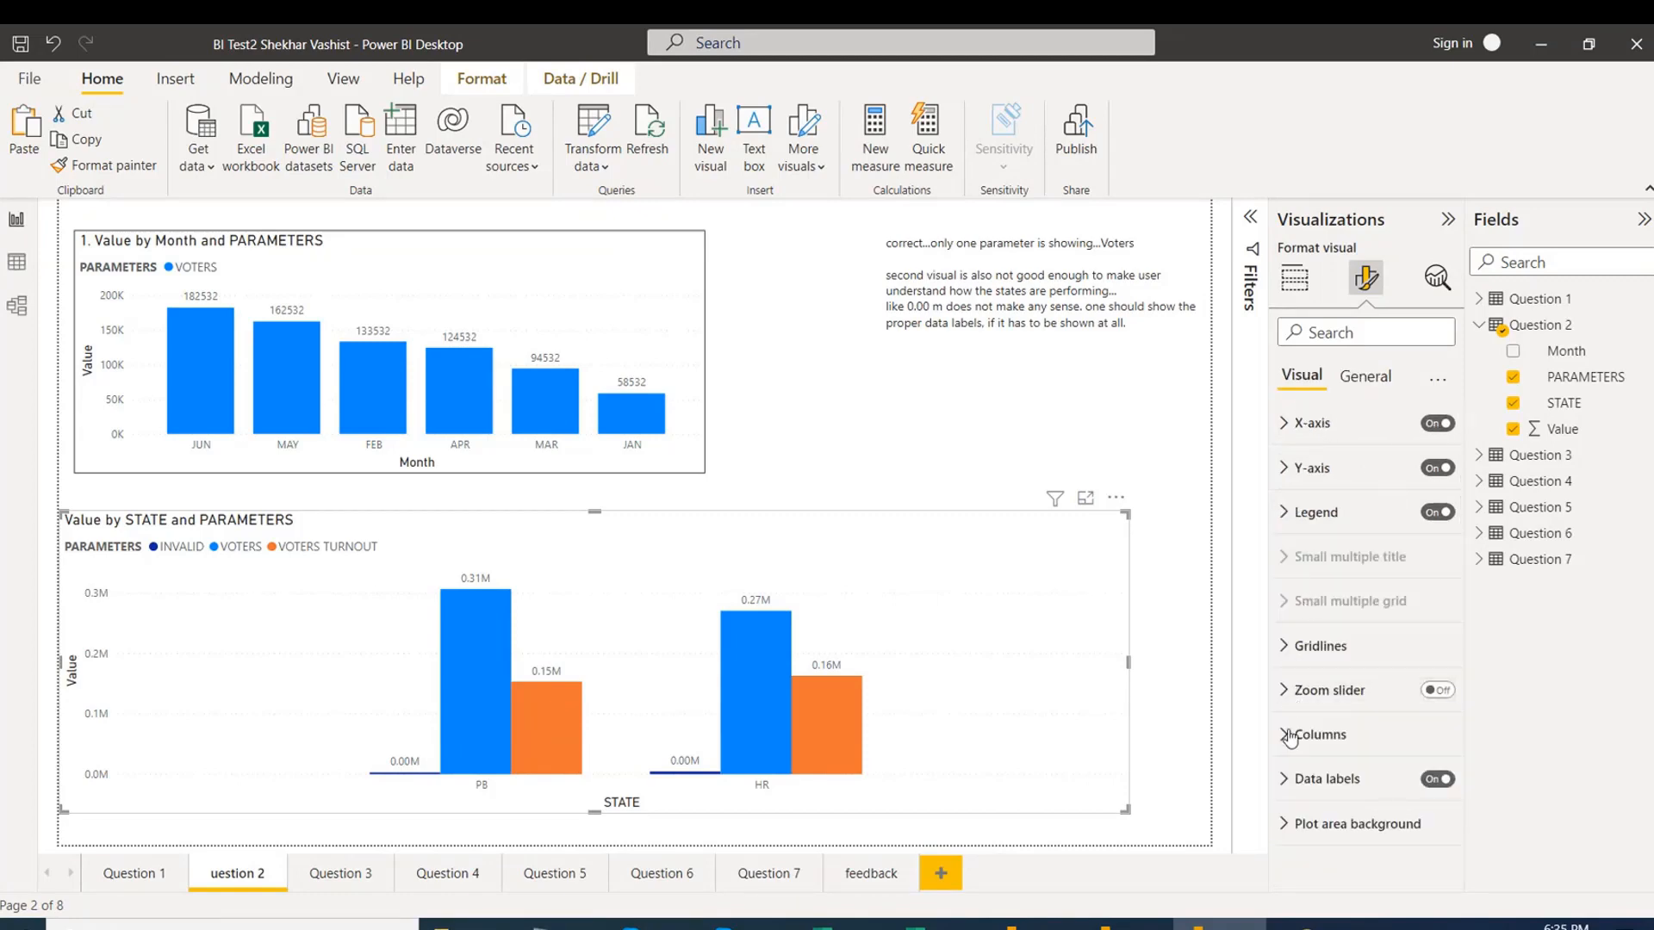
pyautogui.click(1285, 782)
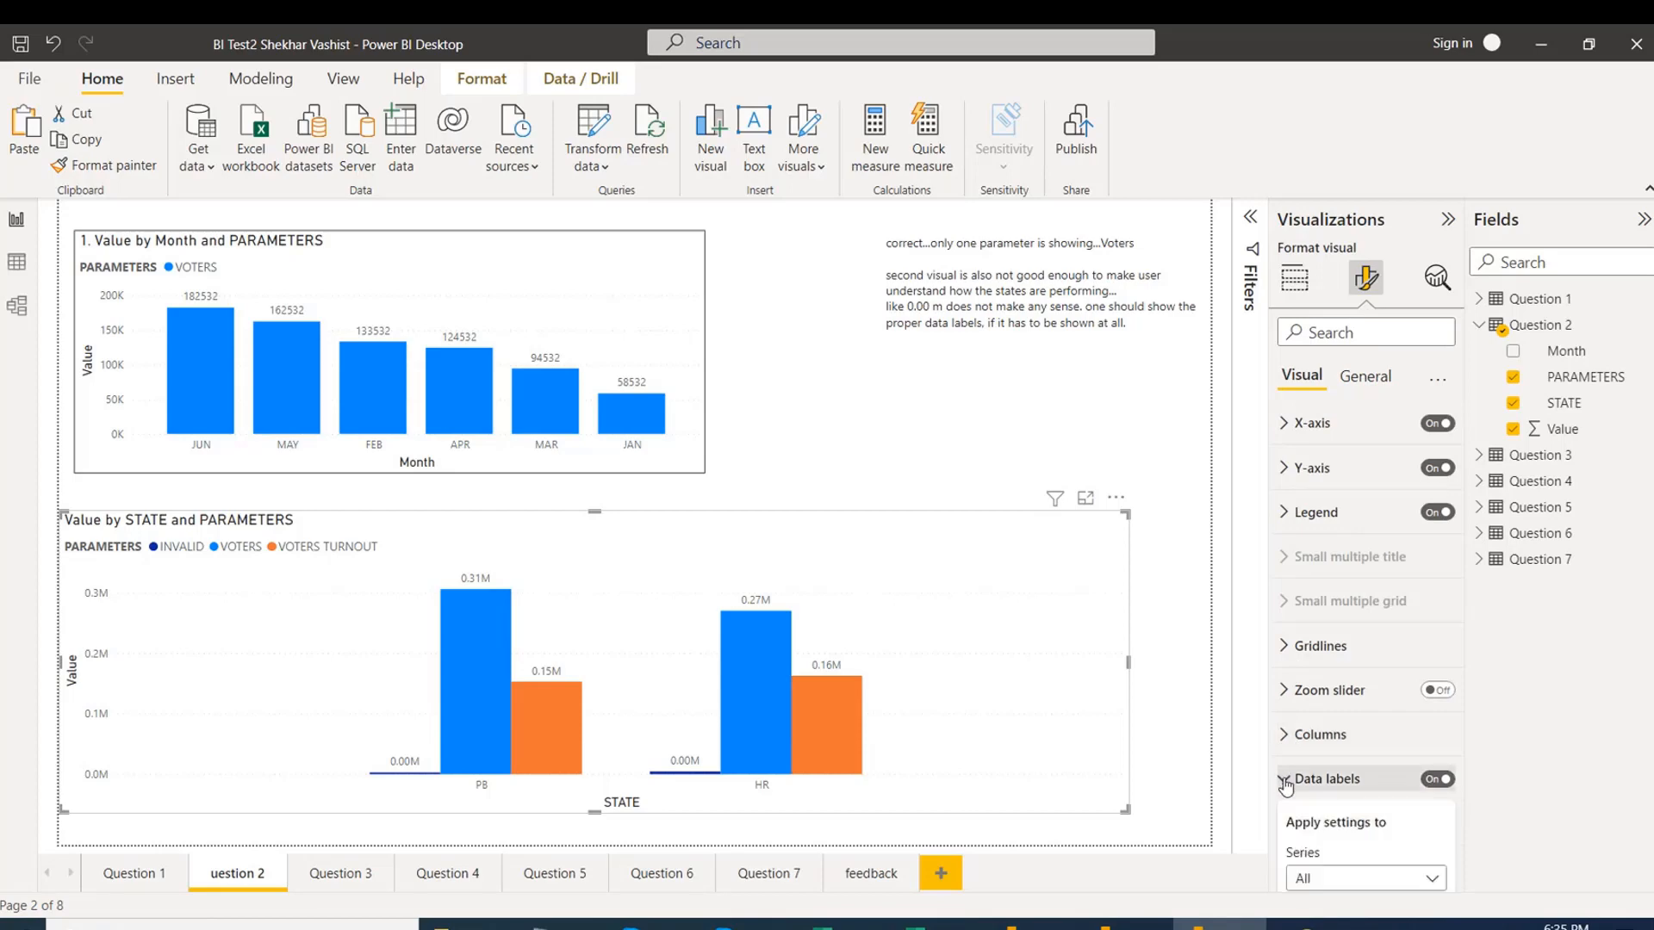
pyautogui.scroll(-3, 1462, 599)
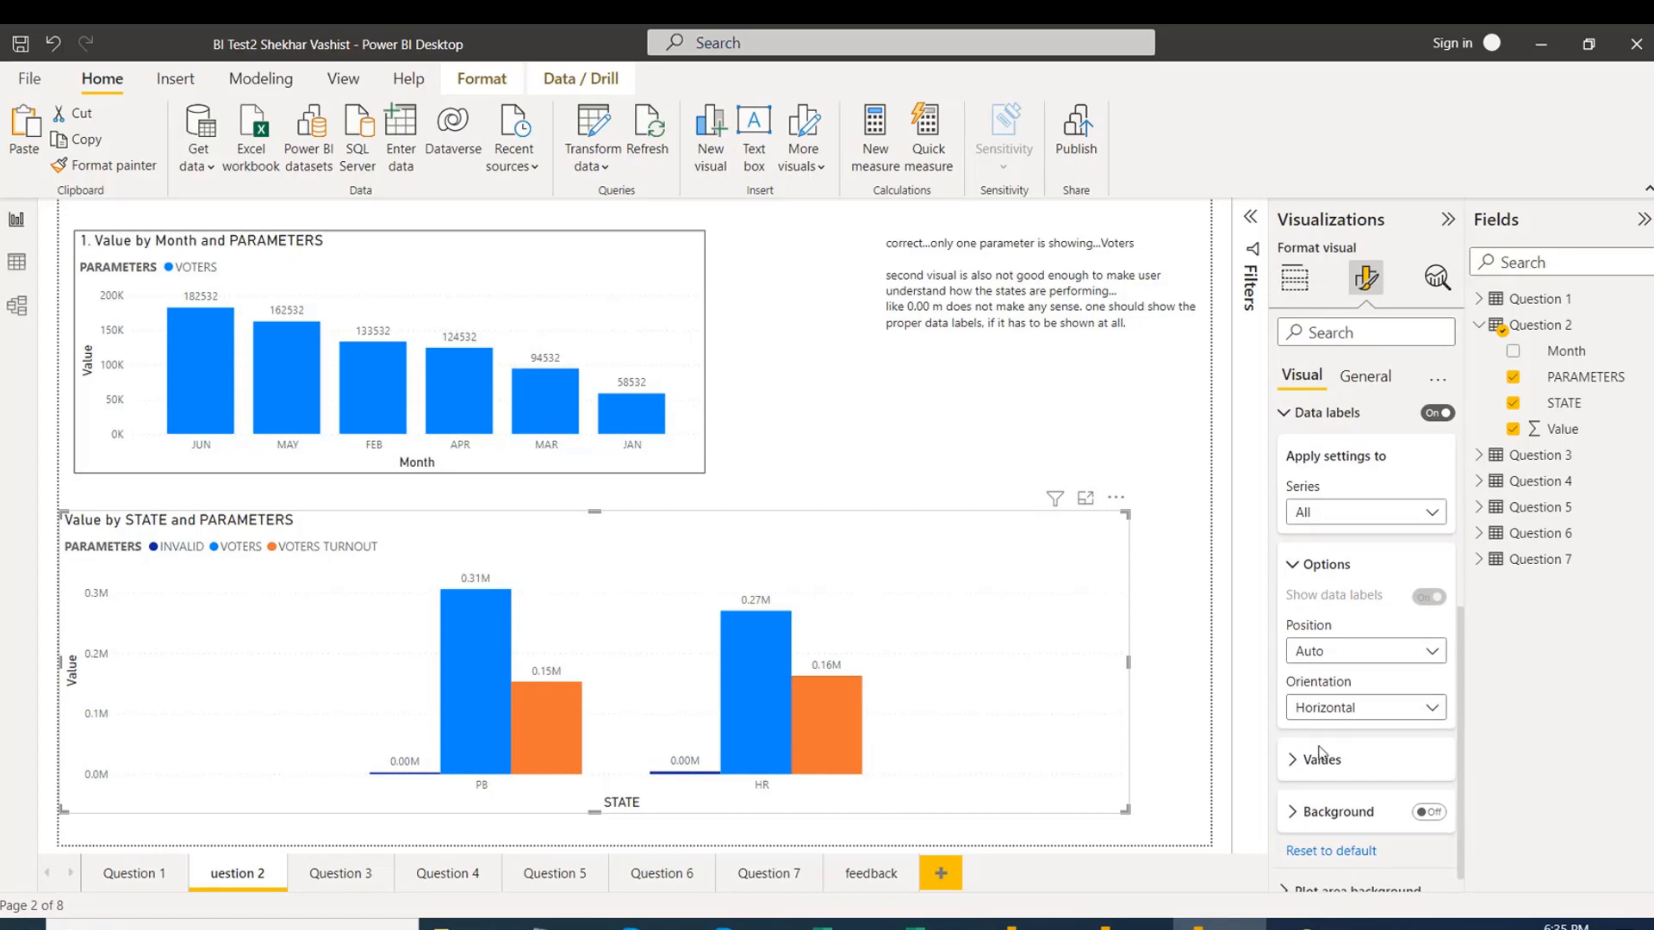
pyautogui.click(1293, 762)
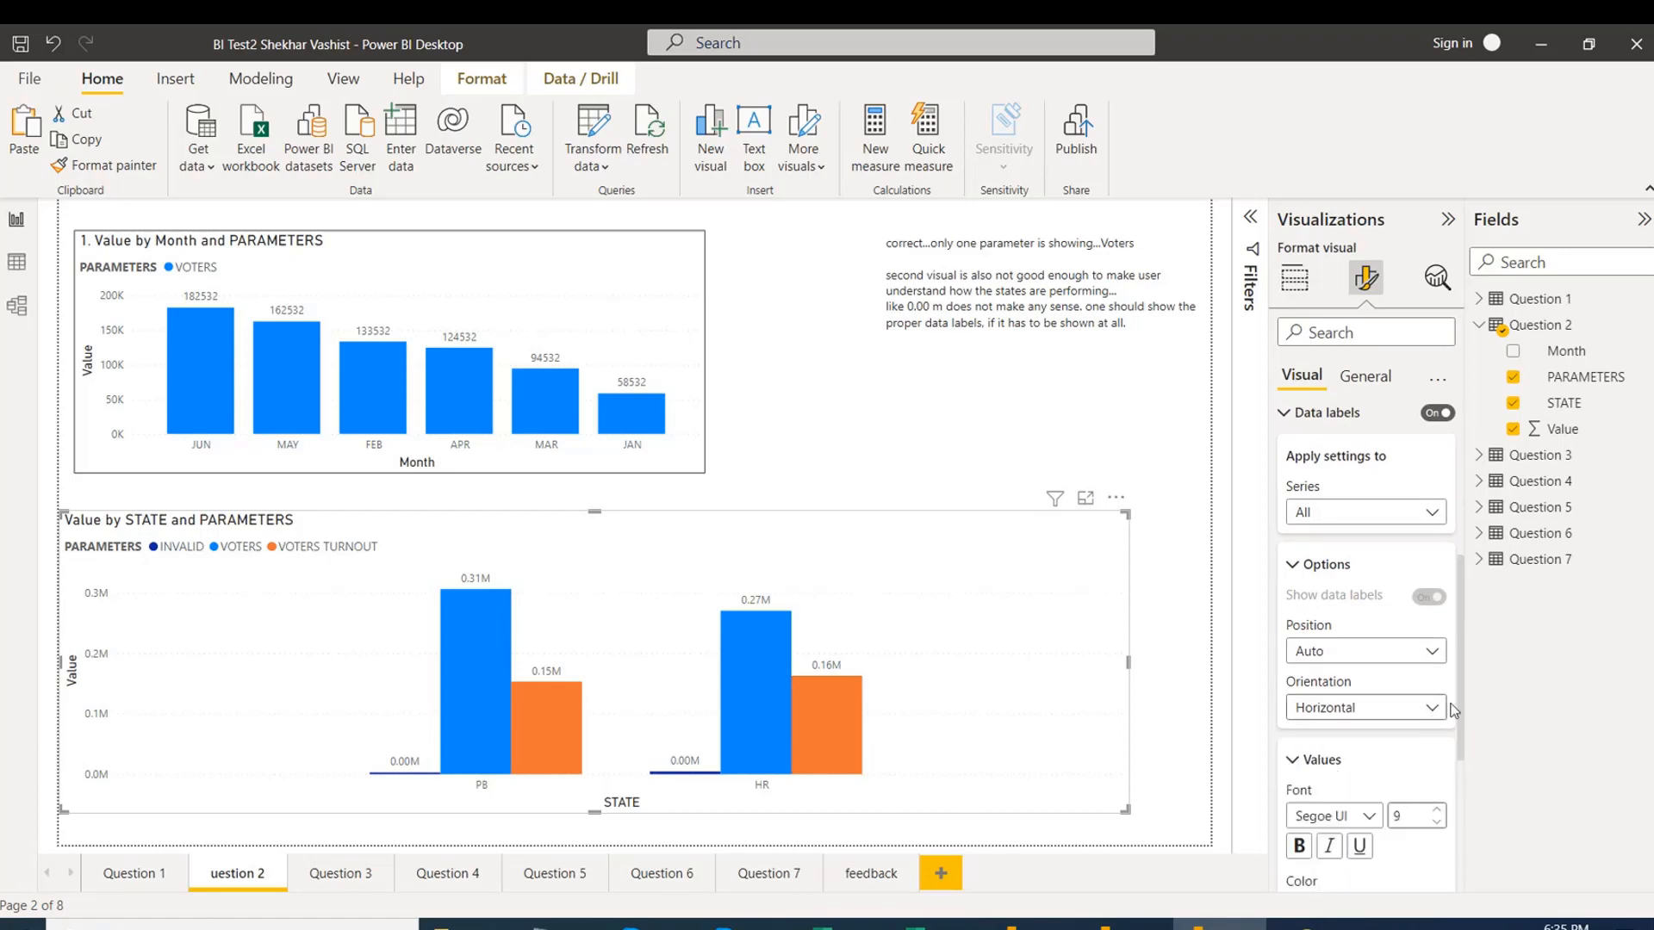
pyautogui.scroll(-3, 1463, 710)
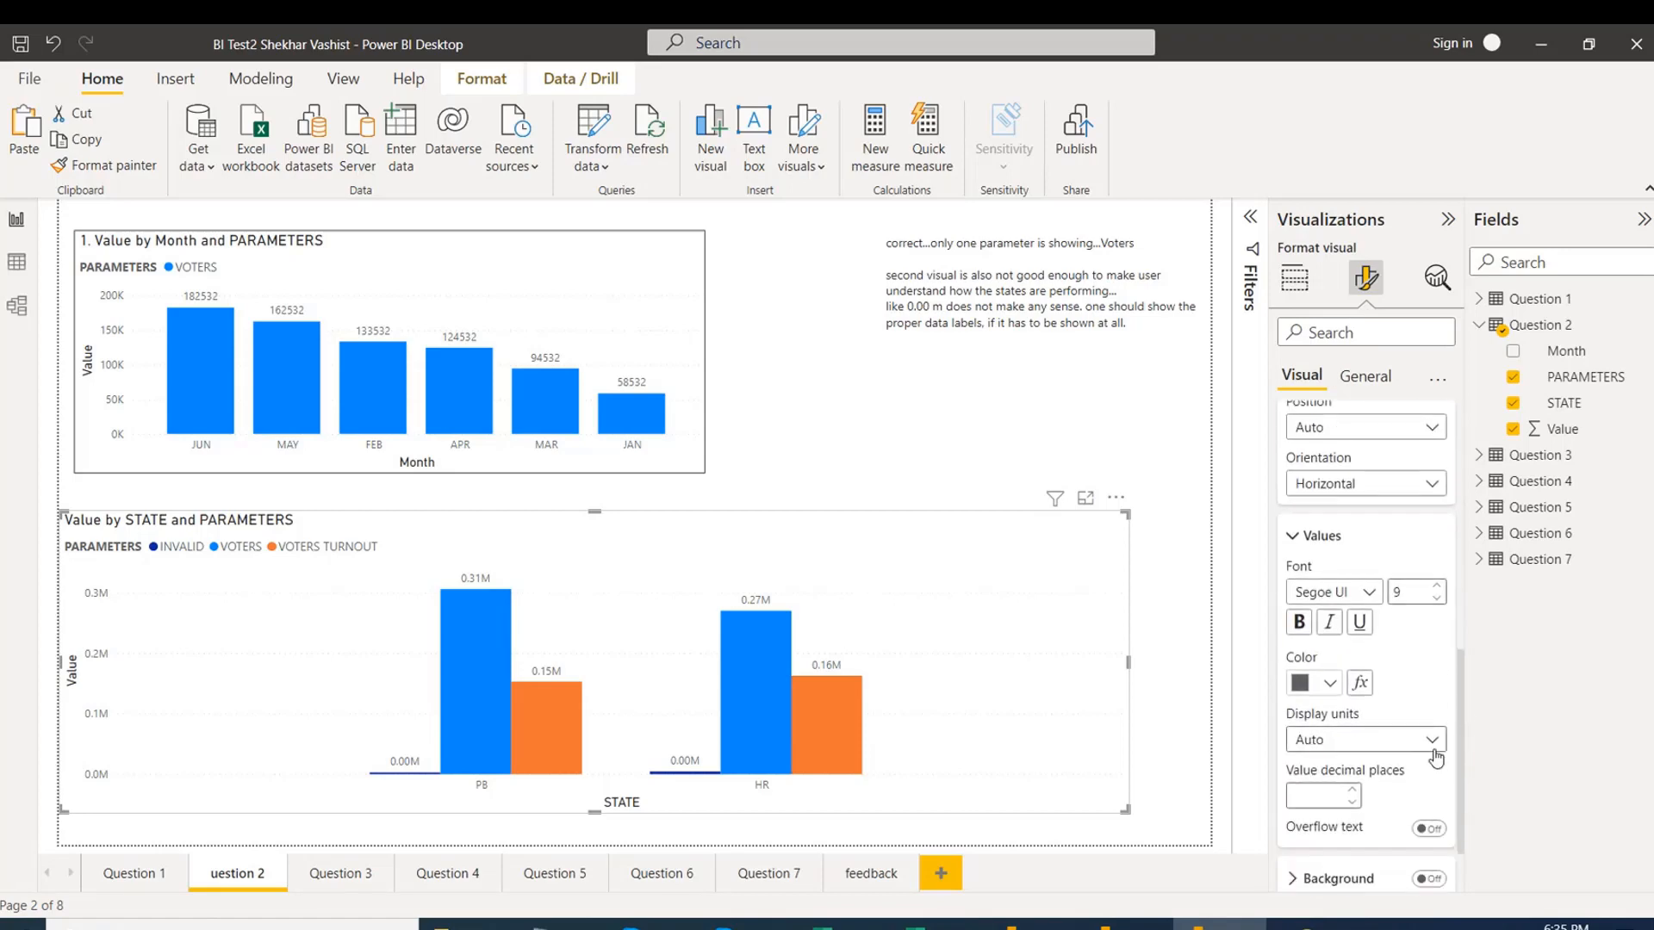
pyautogui.click(1430, 740)
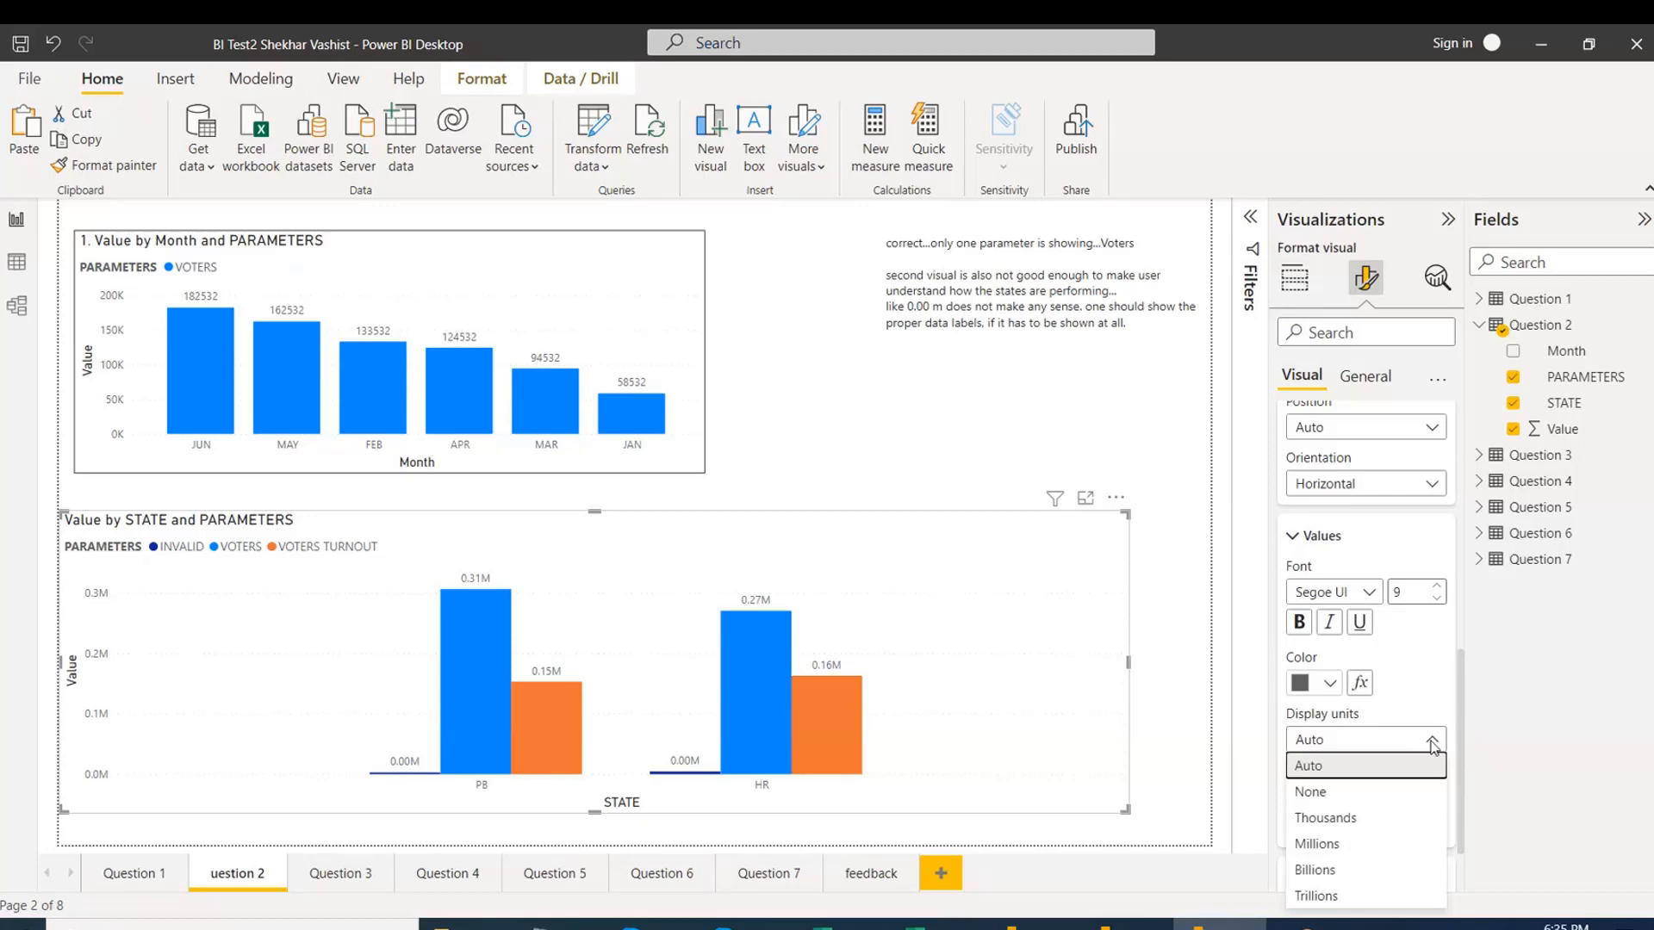
pyautogui.click(1326, 792)
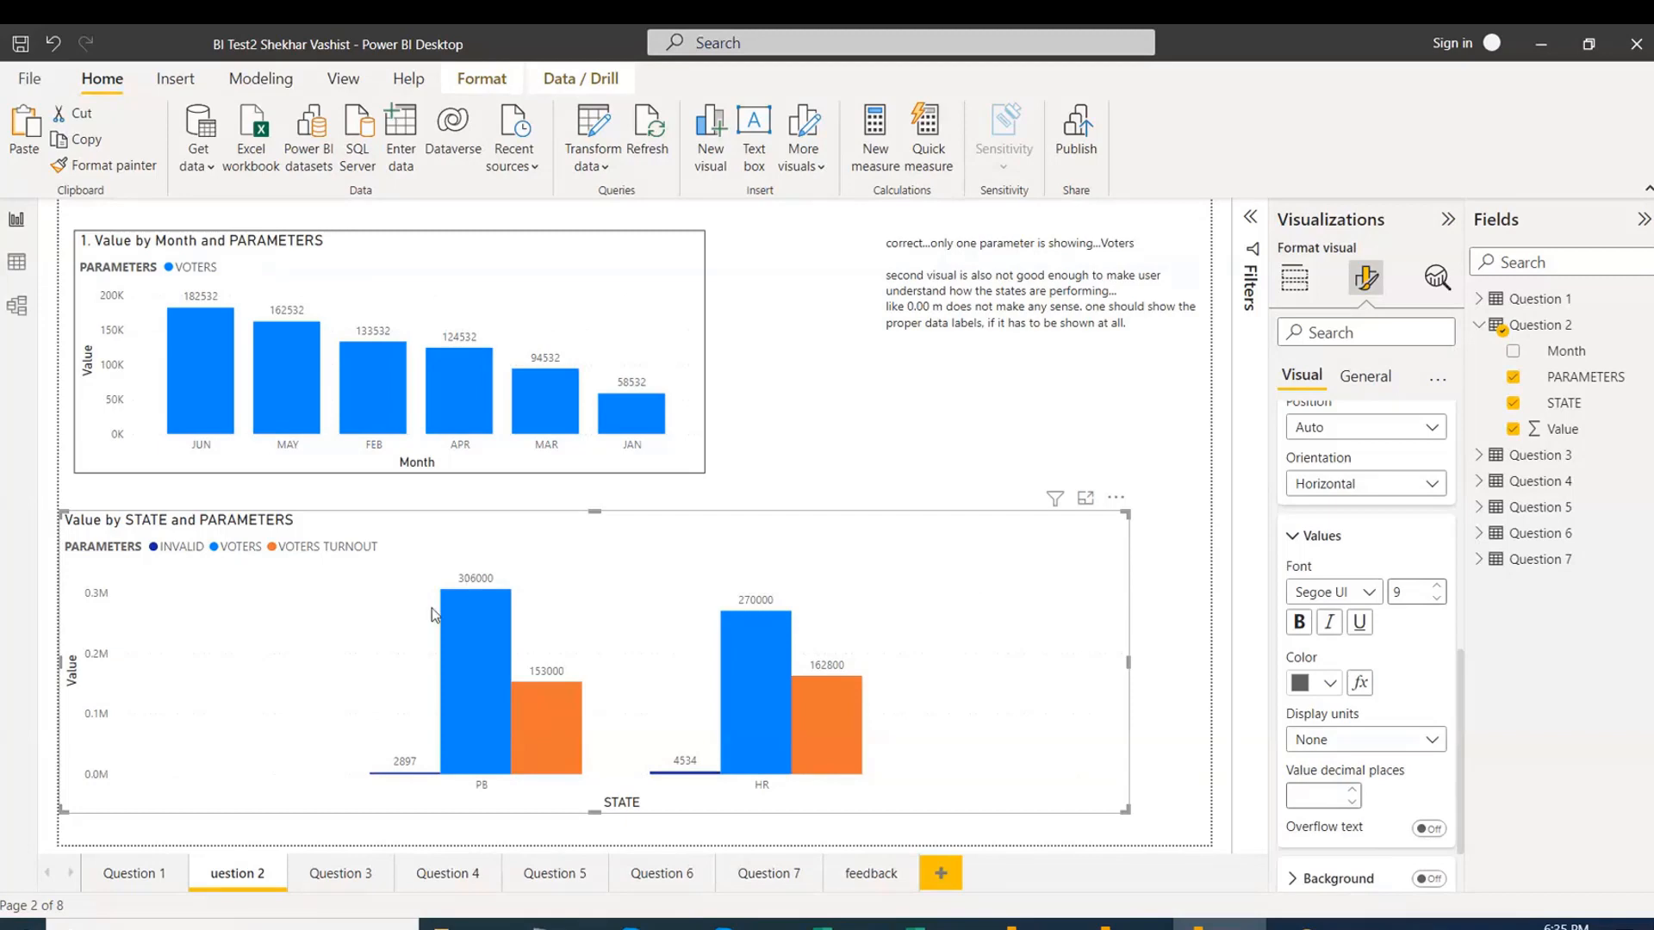
# Set the state chart's data label display units to Thousands and review the chart's field assignments.
pyautogui.click(1430, 742)
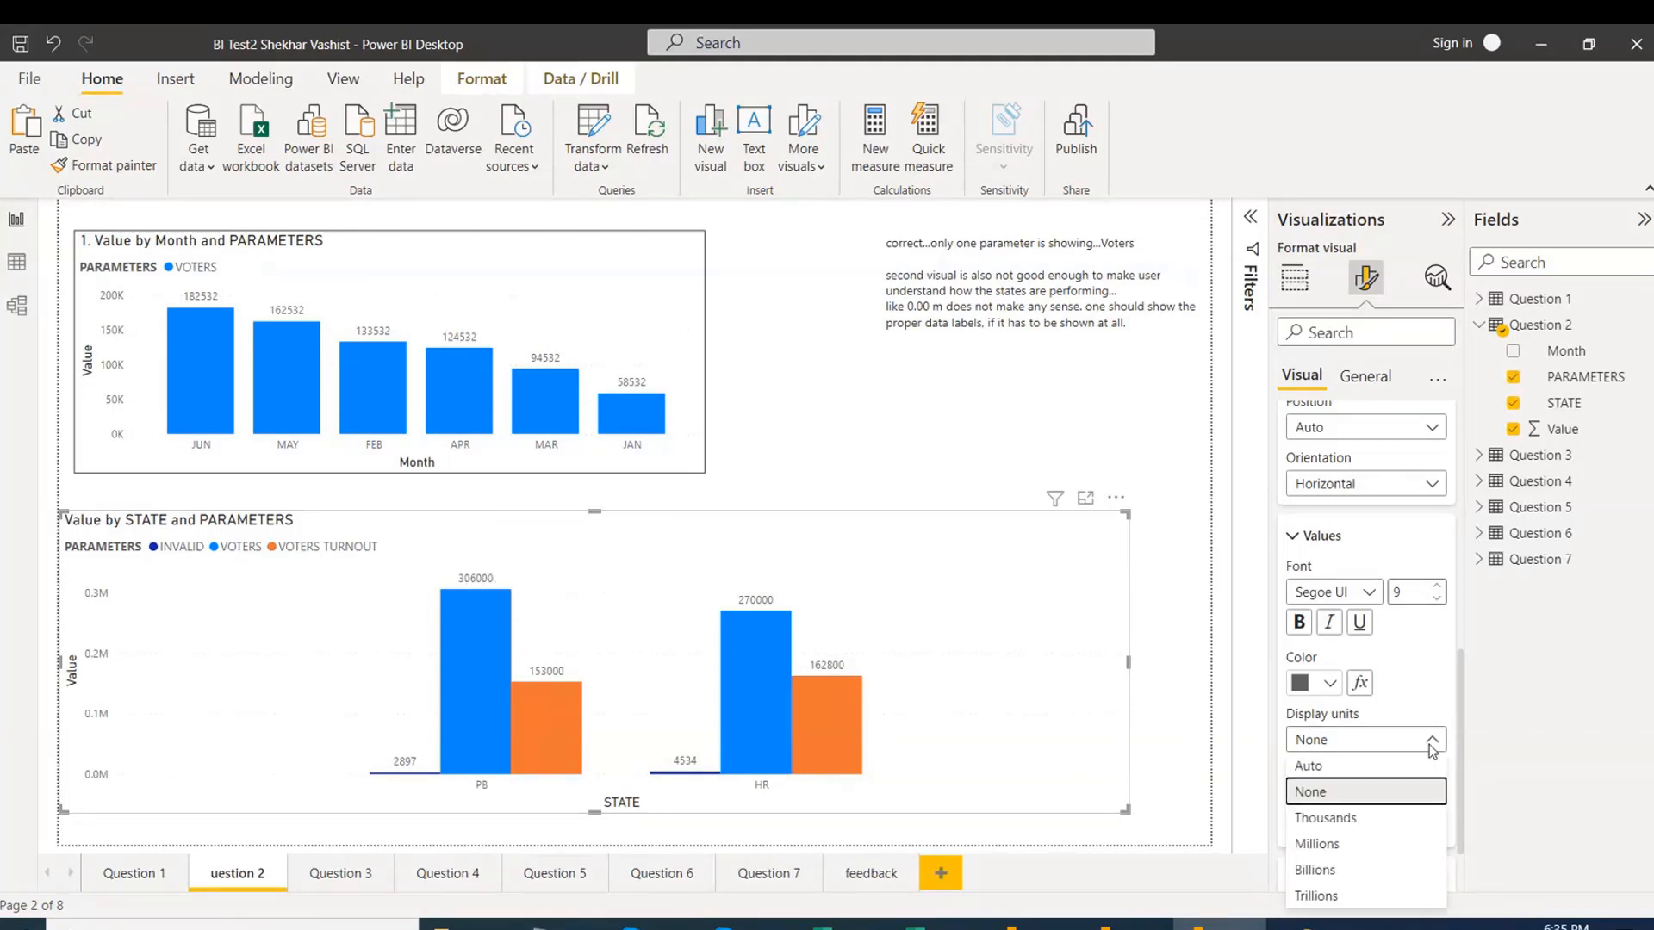
pyautogui.click(1345, 819)
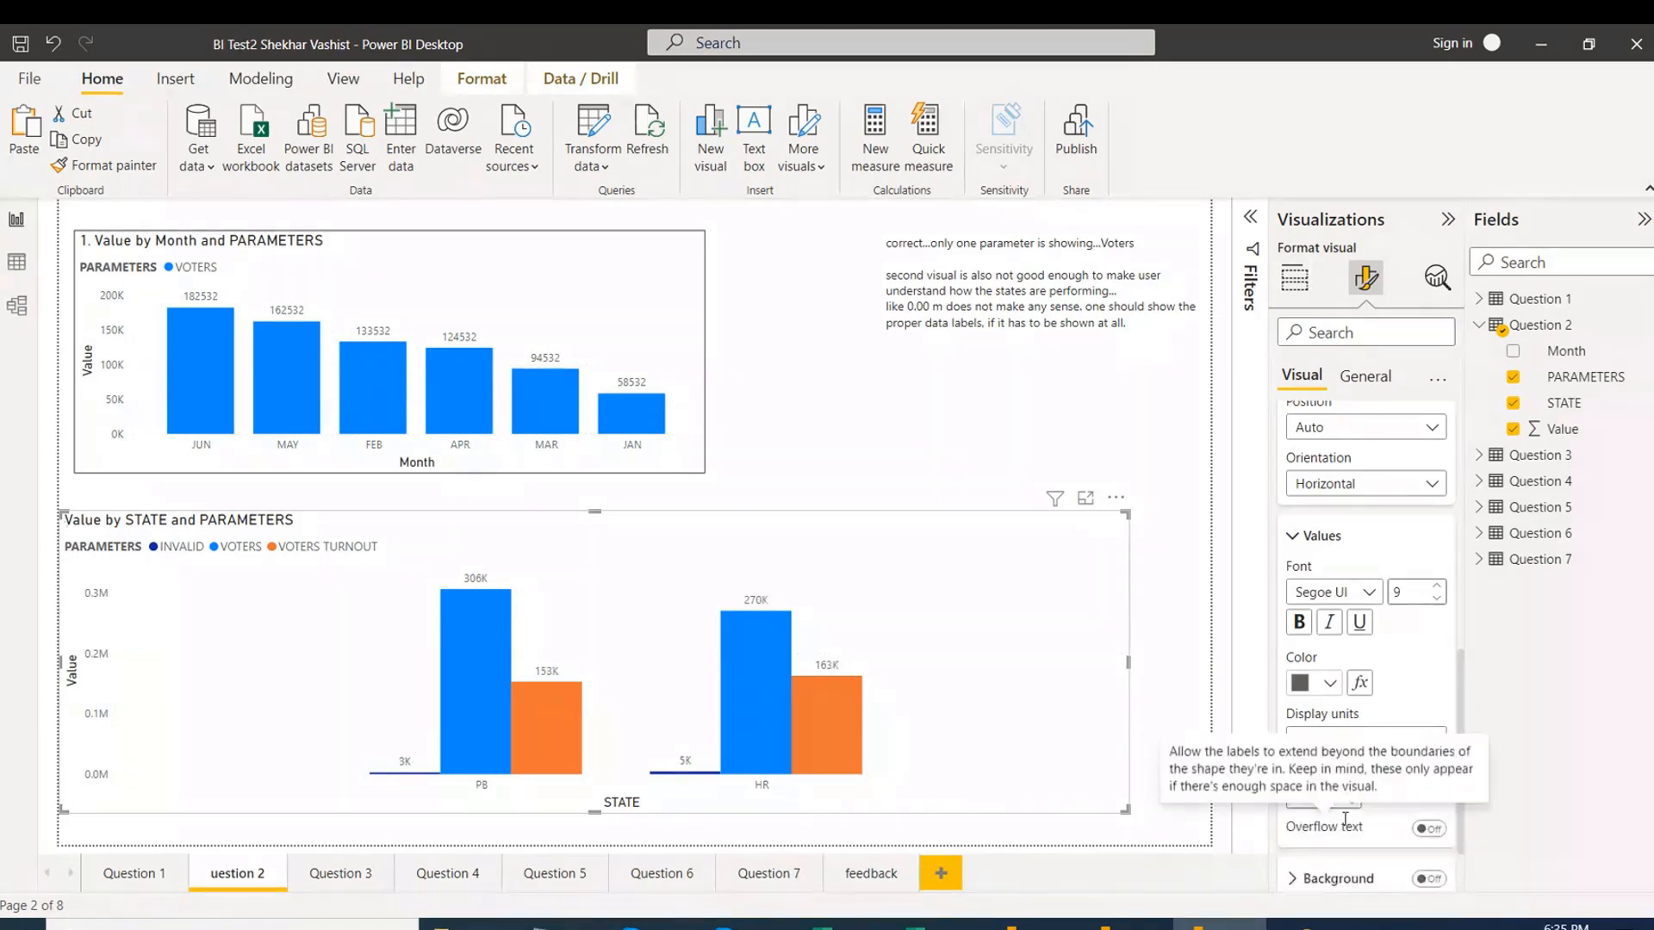
pyautogui.click(944, 408)
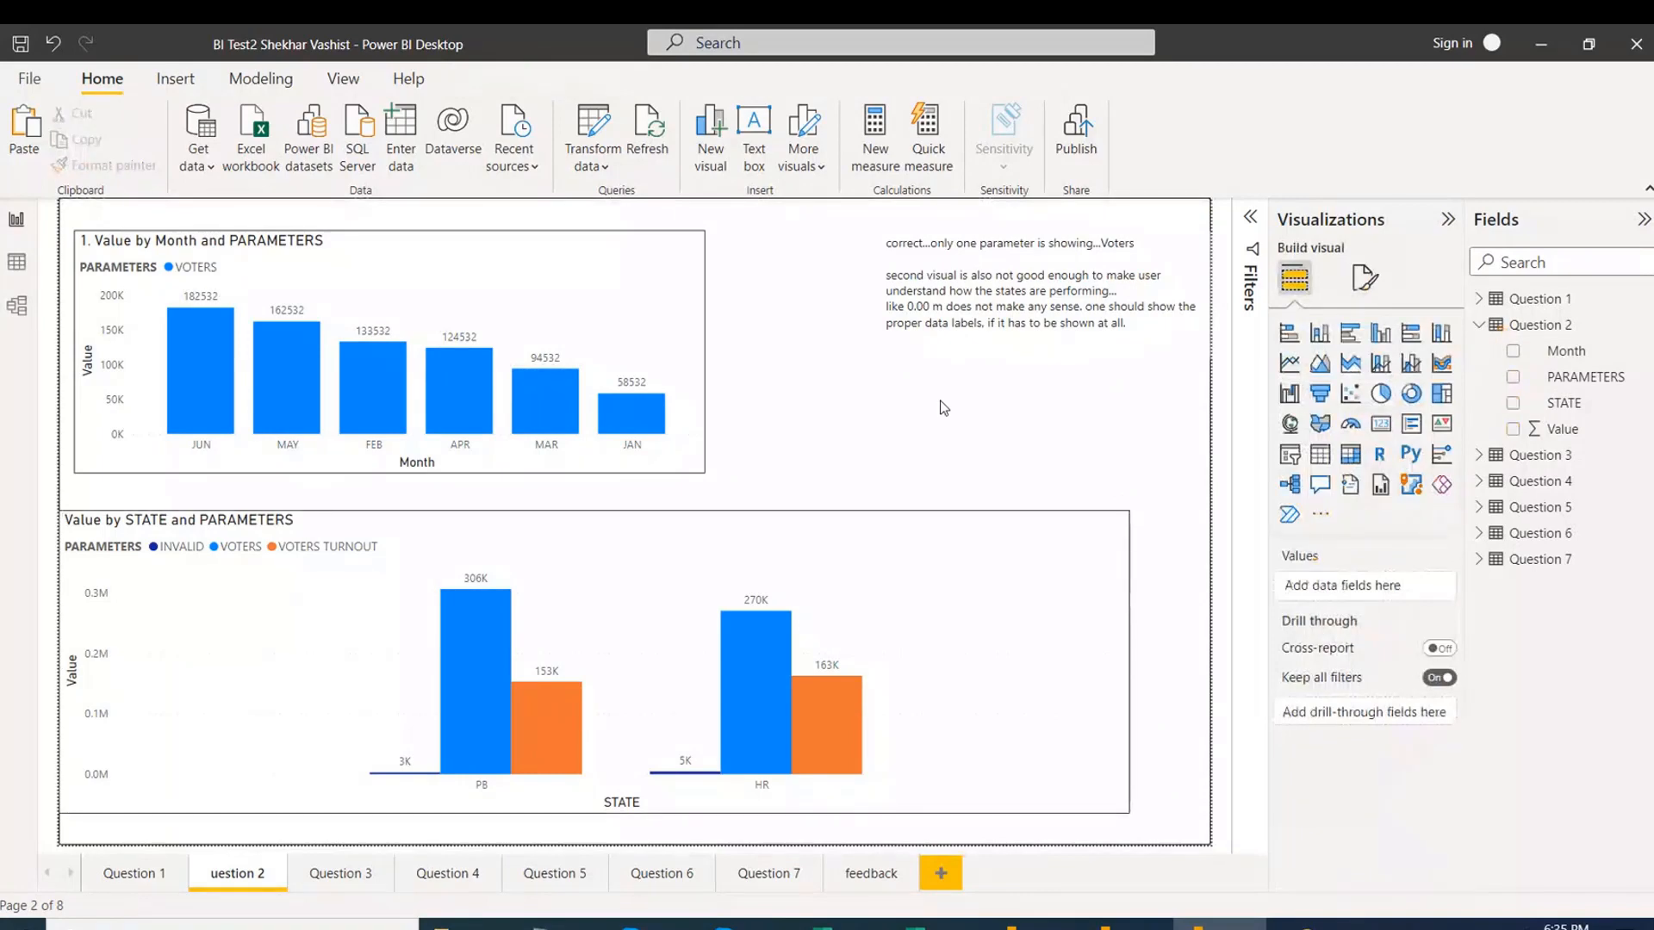
pyautogui.click(767, 523)
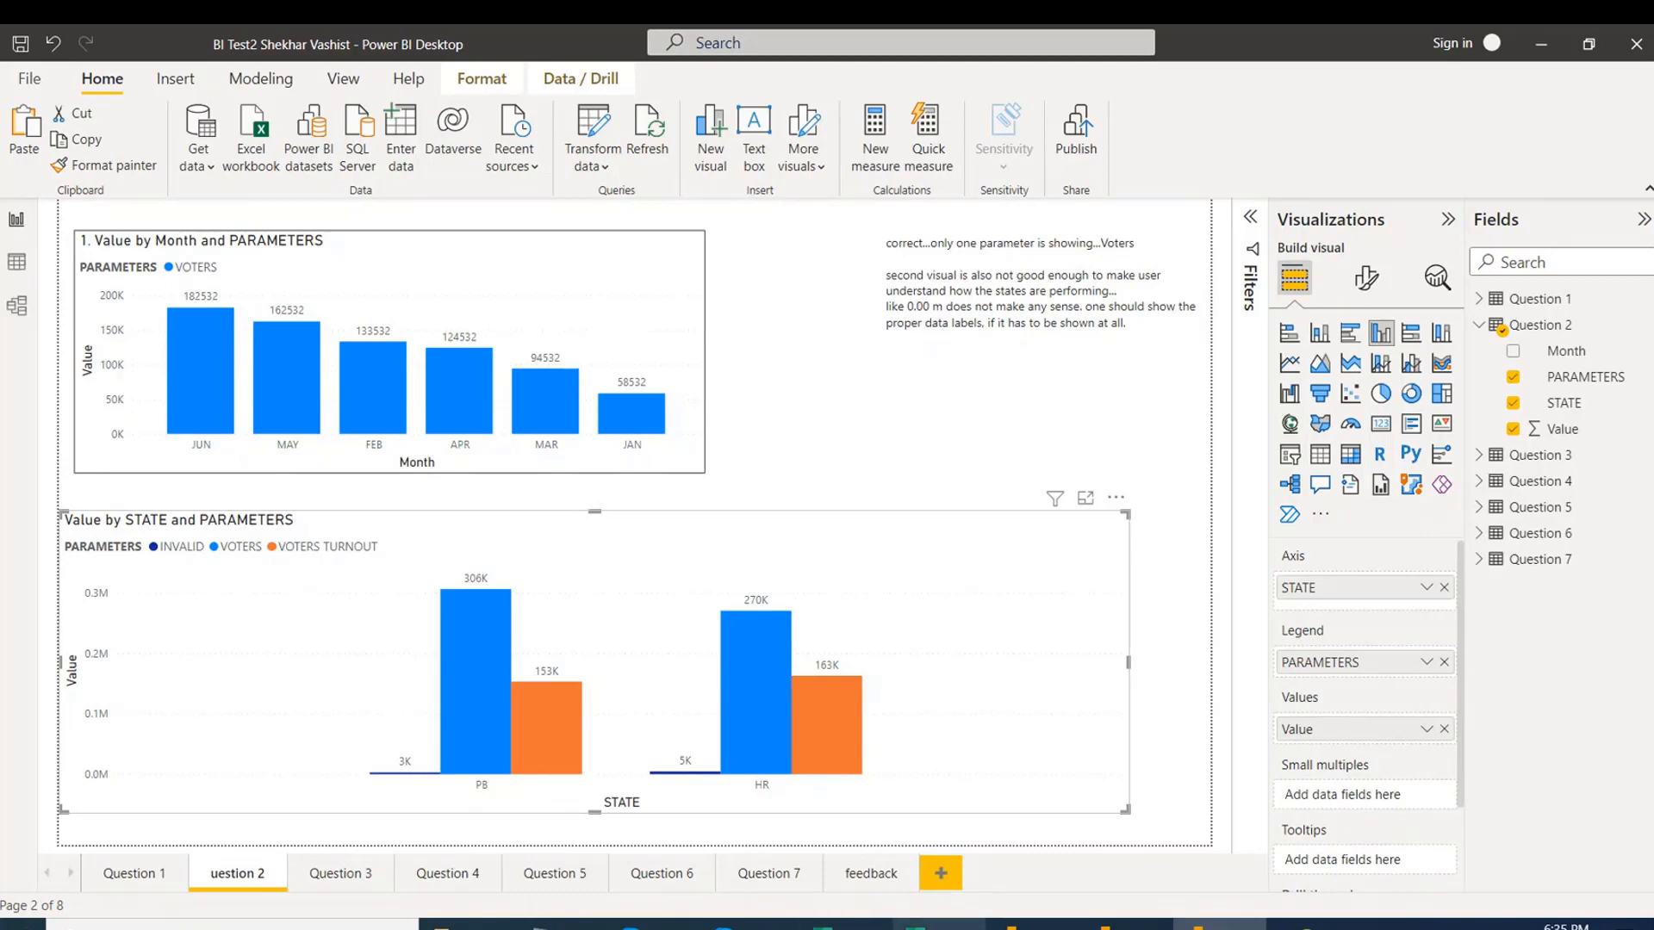
# Switch to the BITestSolved report and place an empty clustered column chart near the middle of page Q2_2.
pyautogui.click(1034, 924)
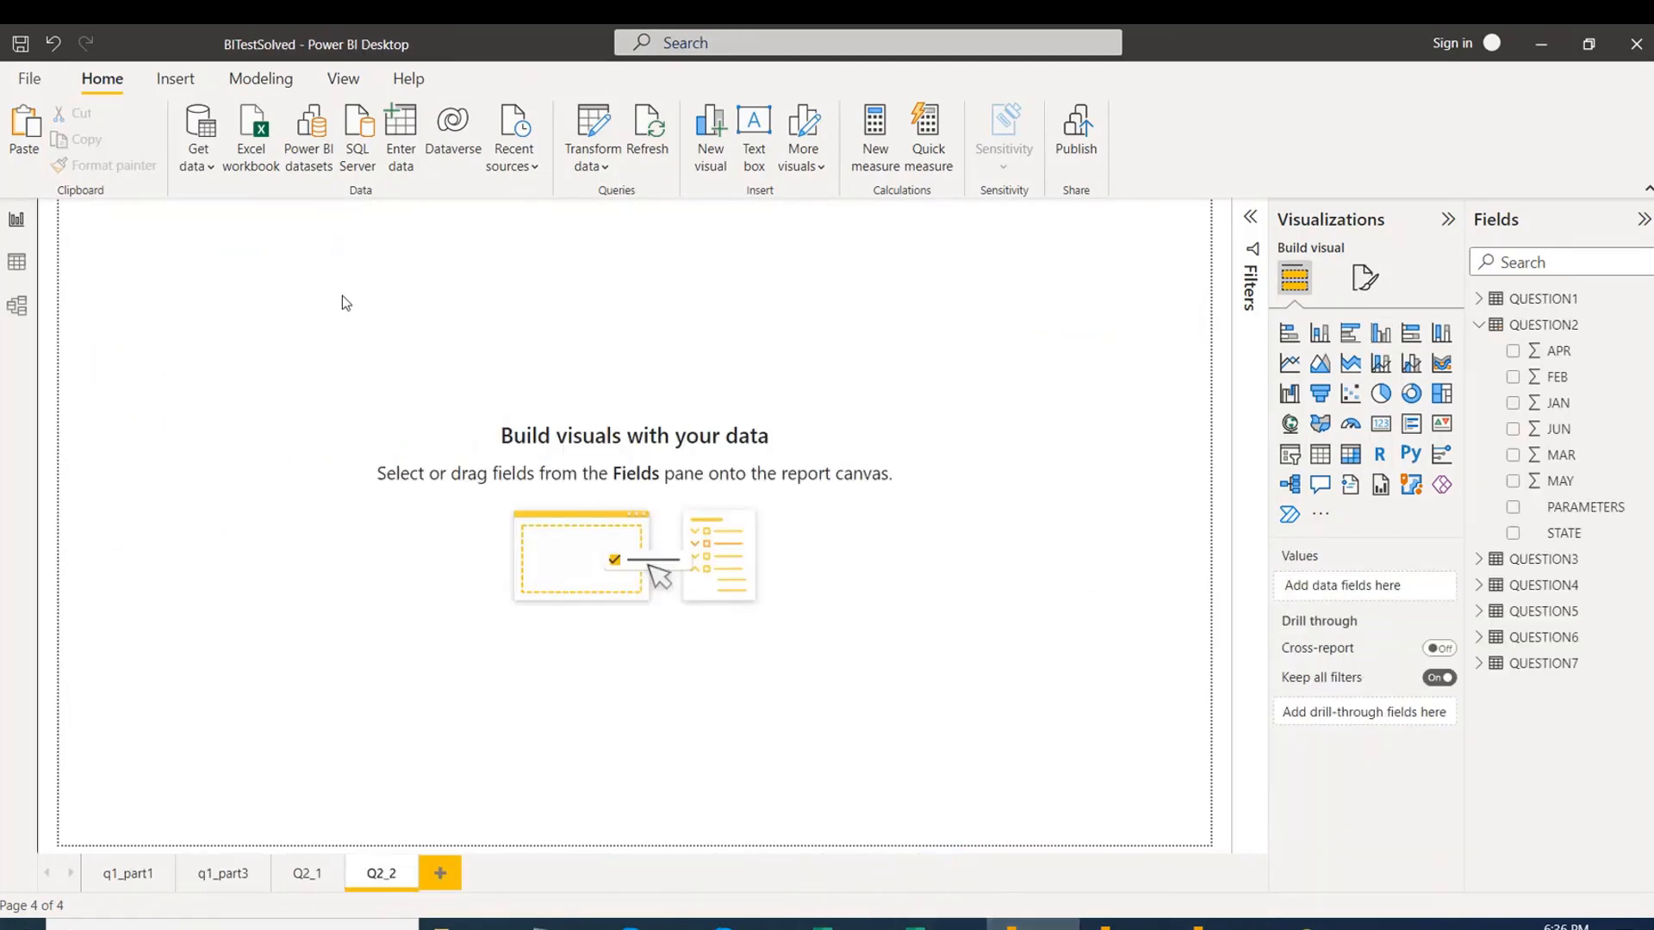
pyautogui.click(1381, 334)
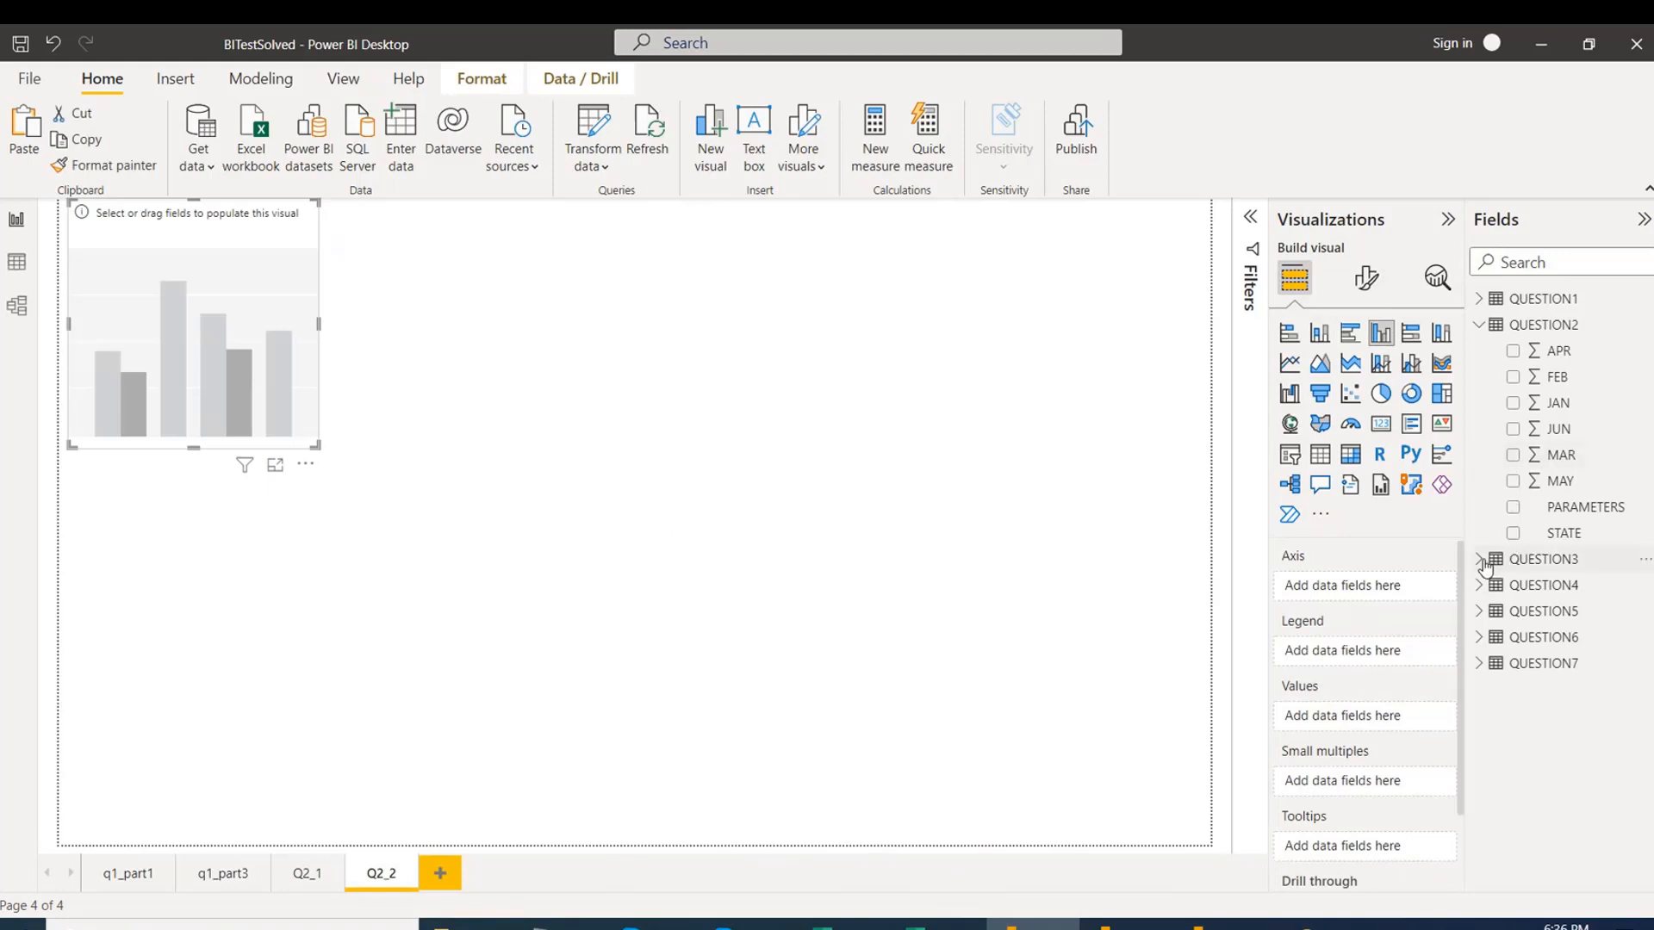
pyautogui.click(1480, 560)
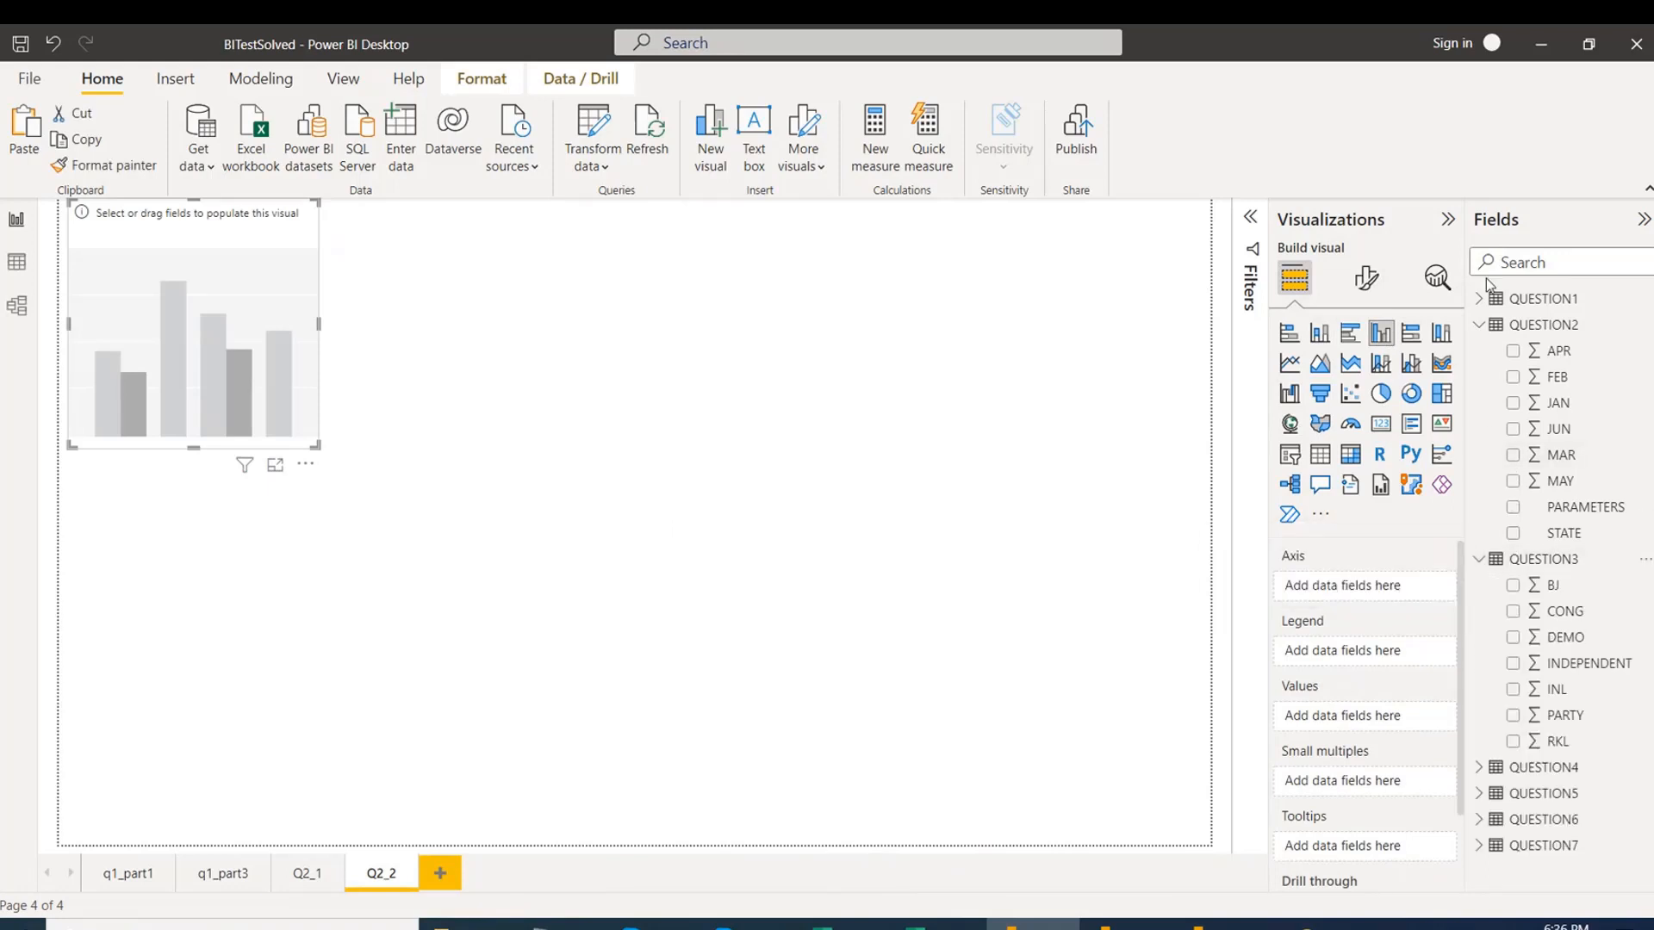
pyautogui.click(1480, 327)
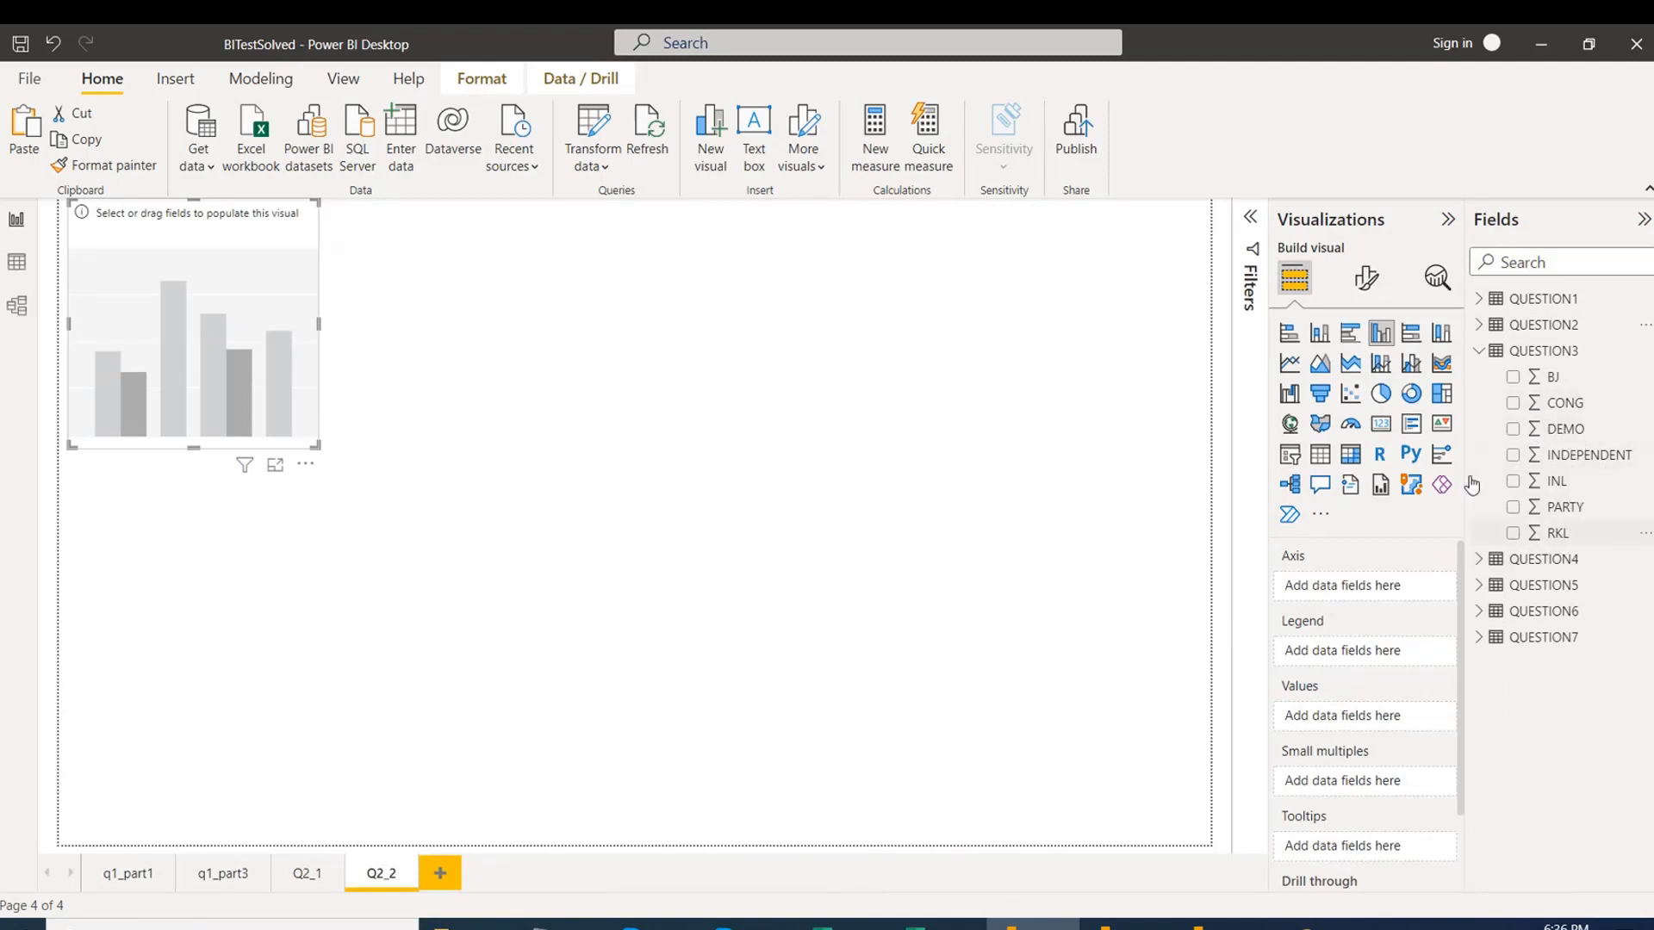
pyautogui.moveTo(288, 223); pyautogui.dragTo(692, 312)
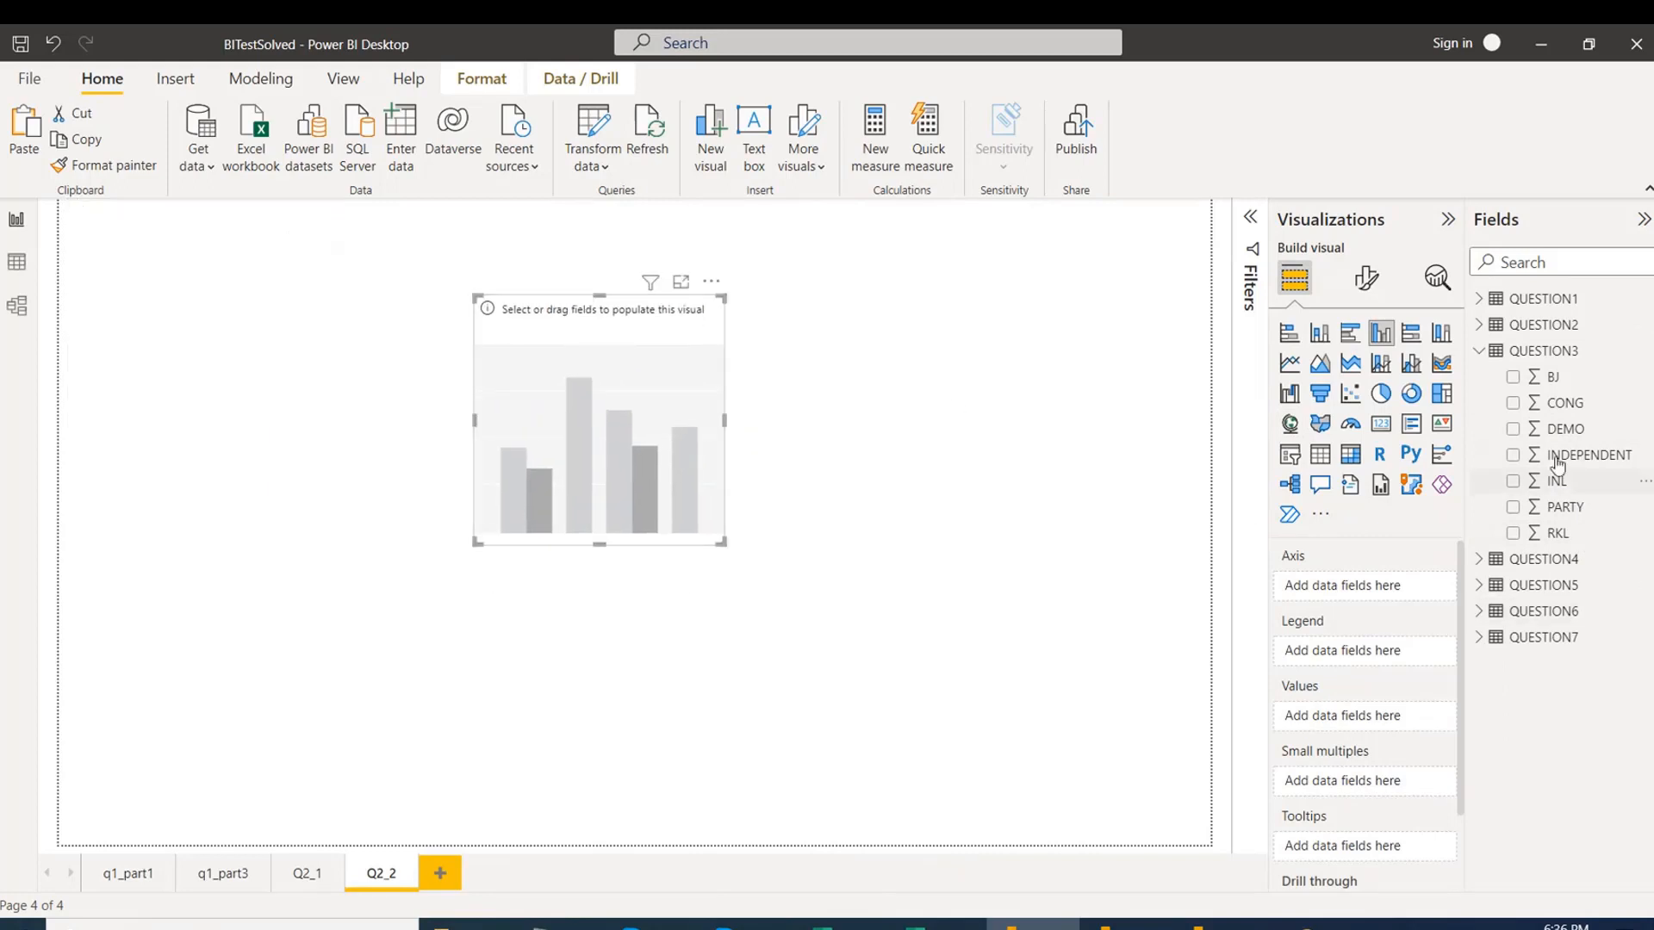
# Examine the data rows of the QUESTION2 and QUESTION3 tables, and return to the report page.
pyautogui.click(16, 262)
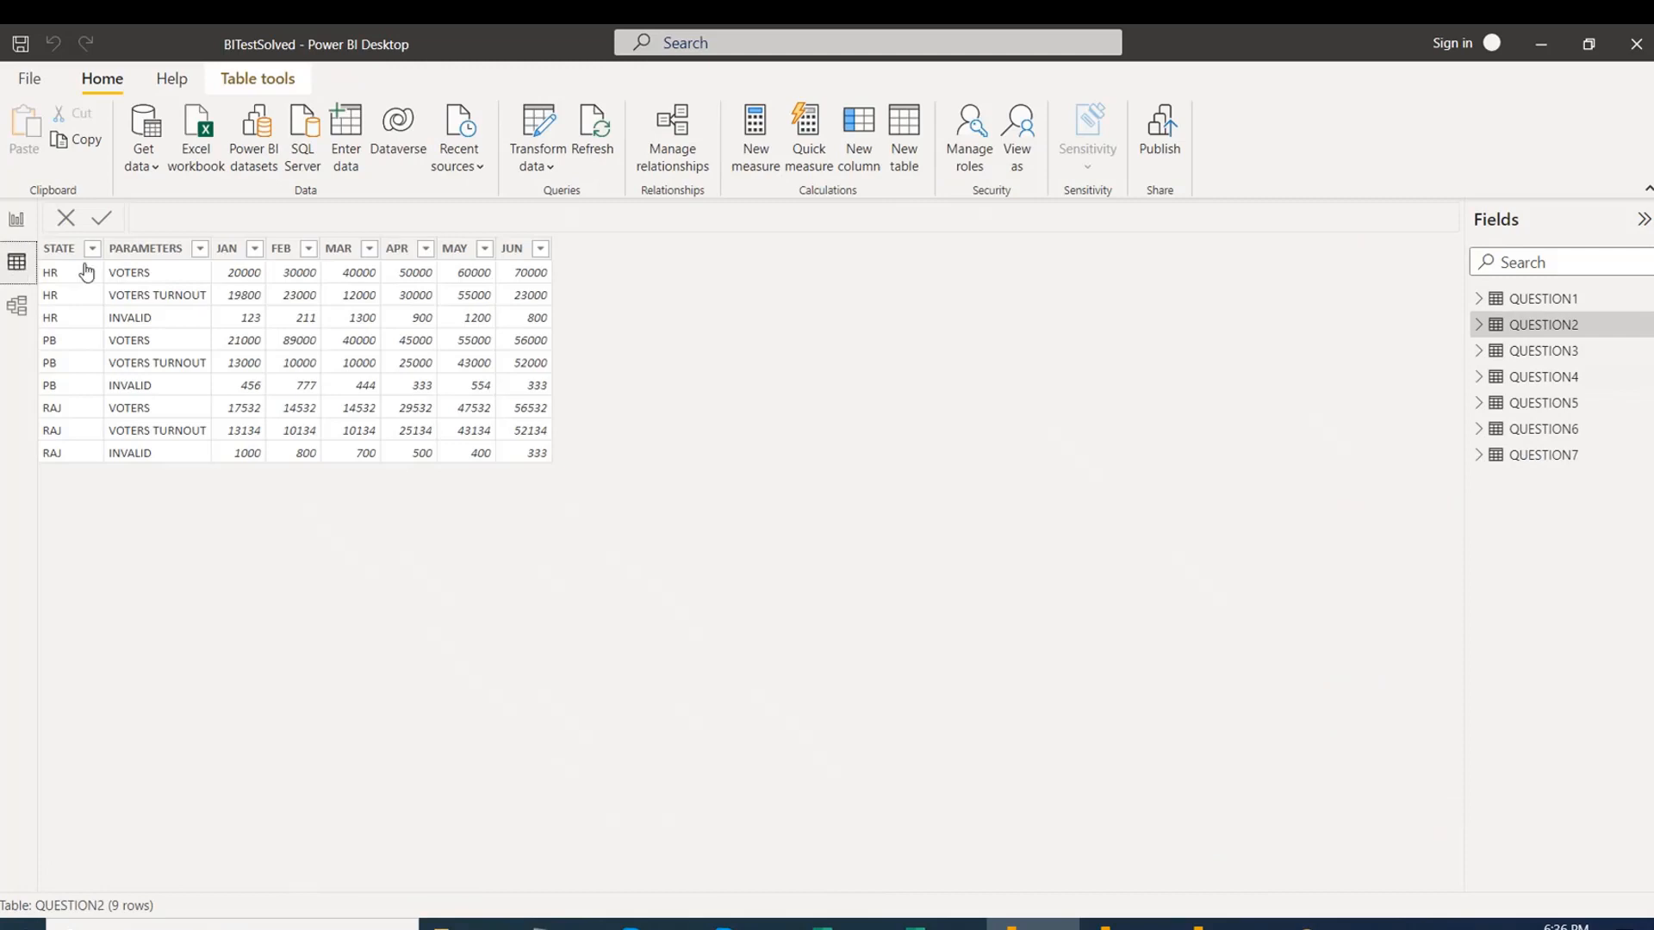
pyautogui.click(1564, 352)
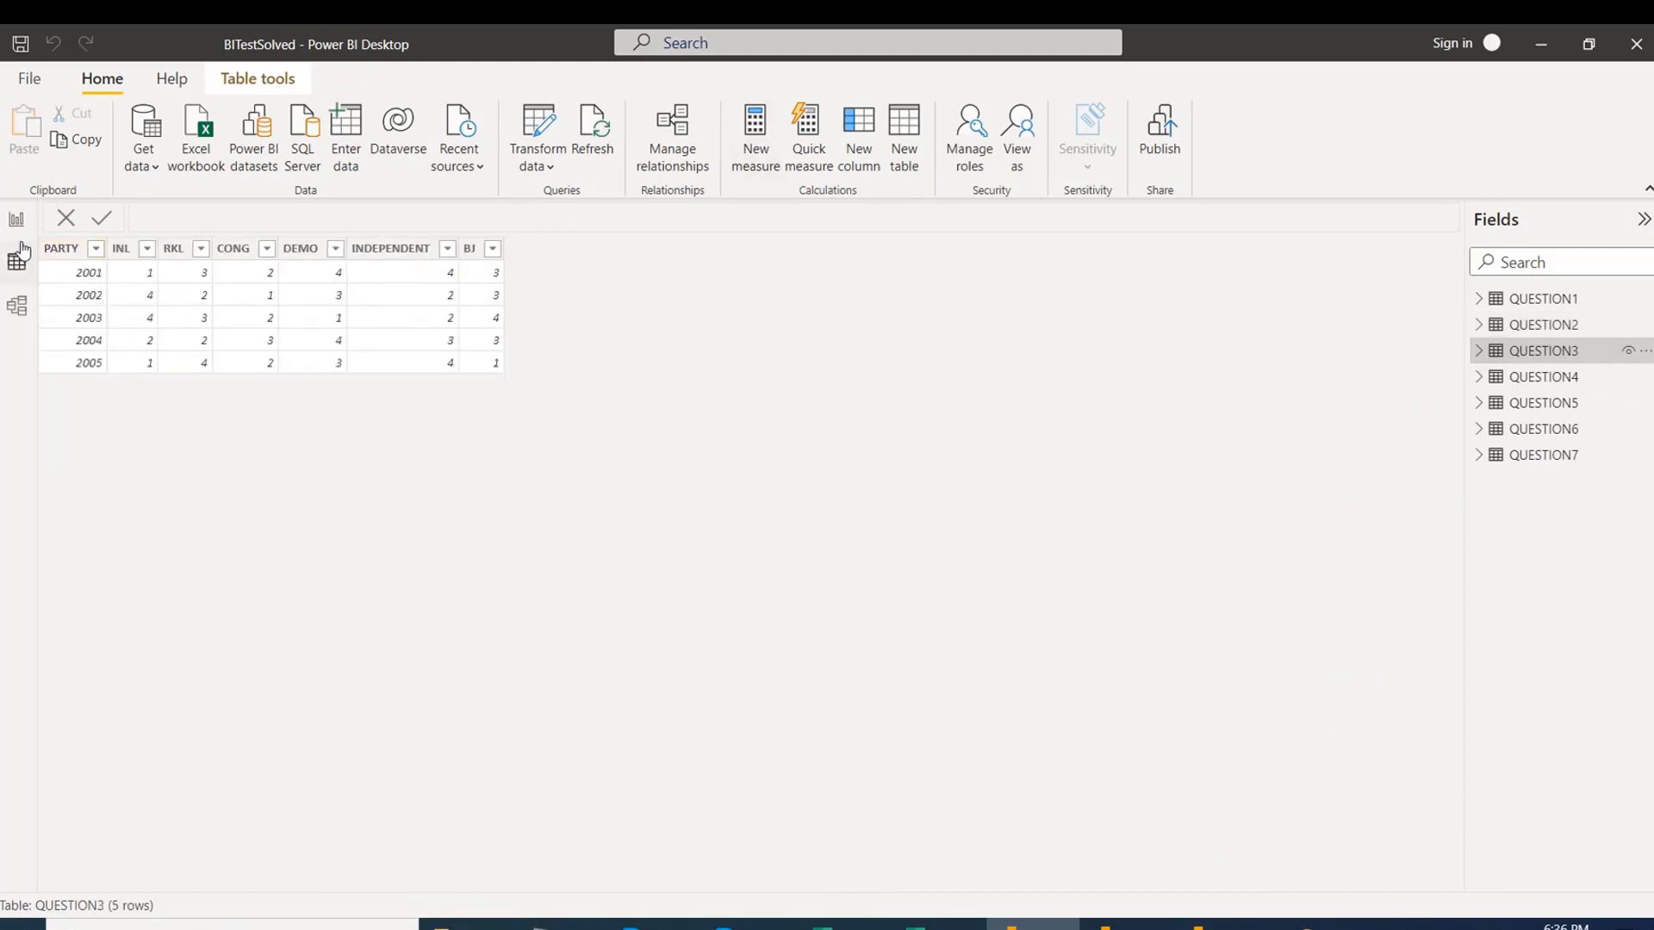
pyautogui.click(1552, 328)
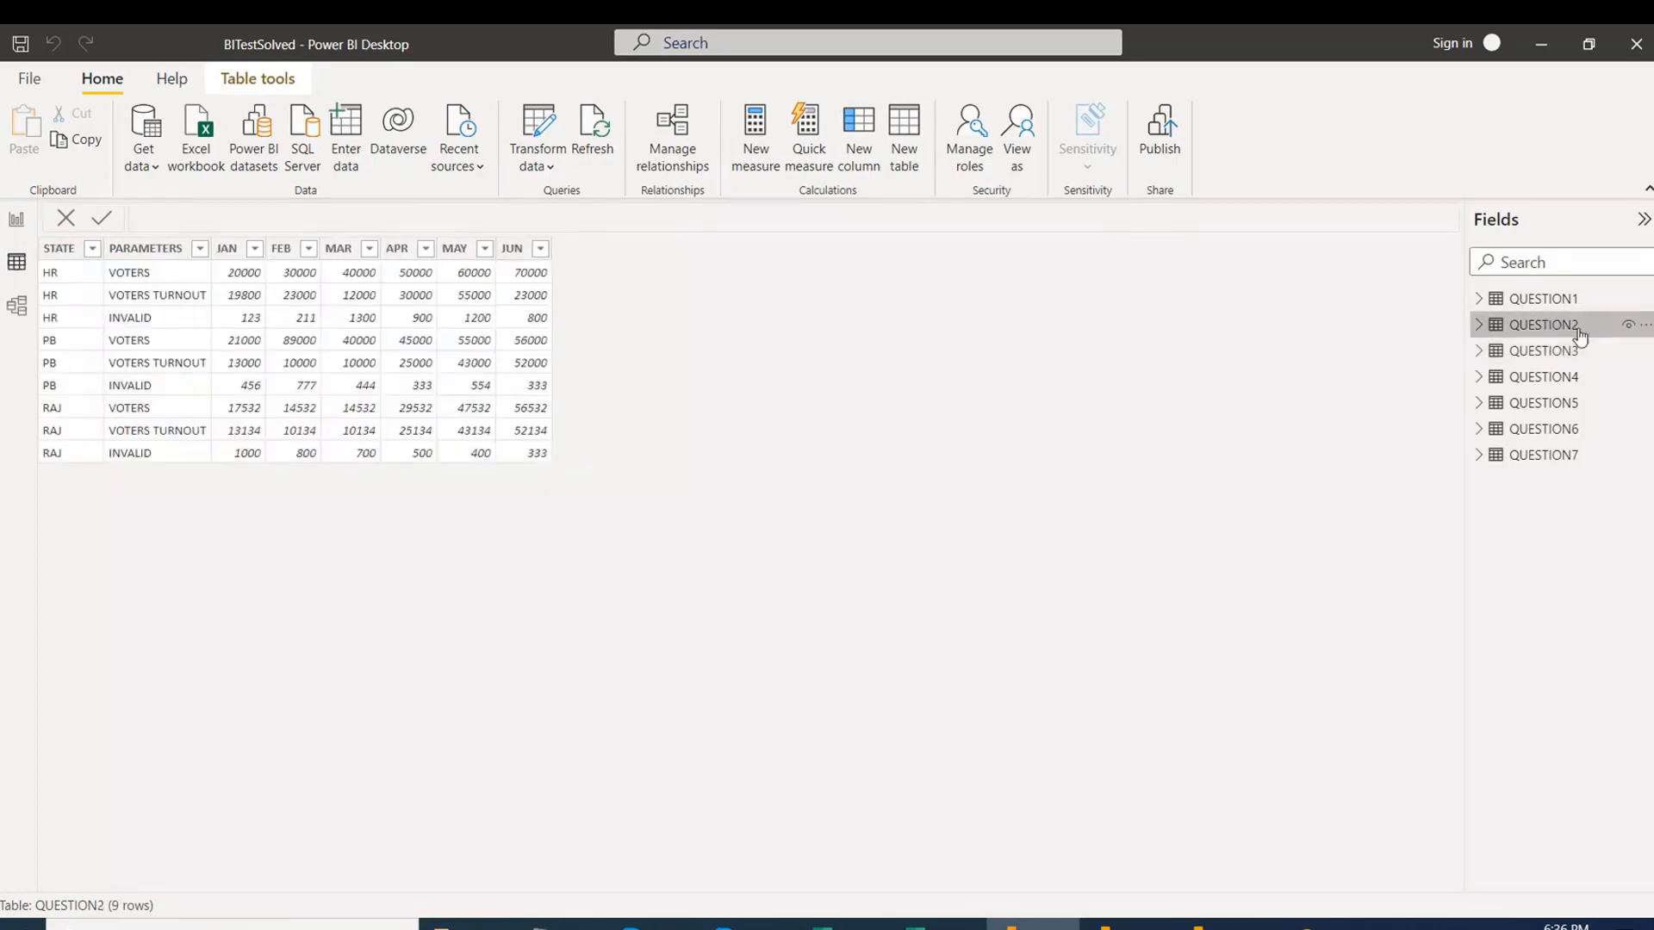
pyautogui.click(16, 220)
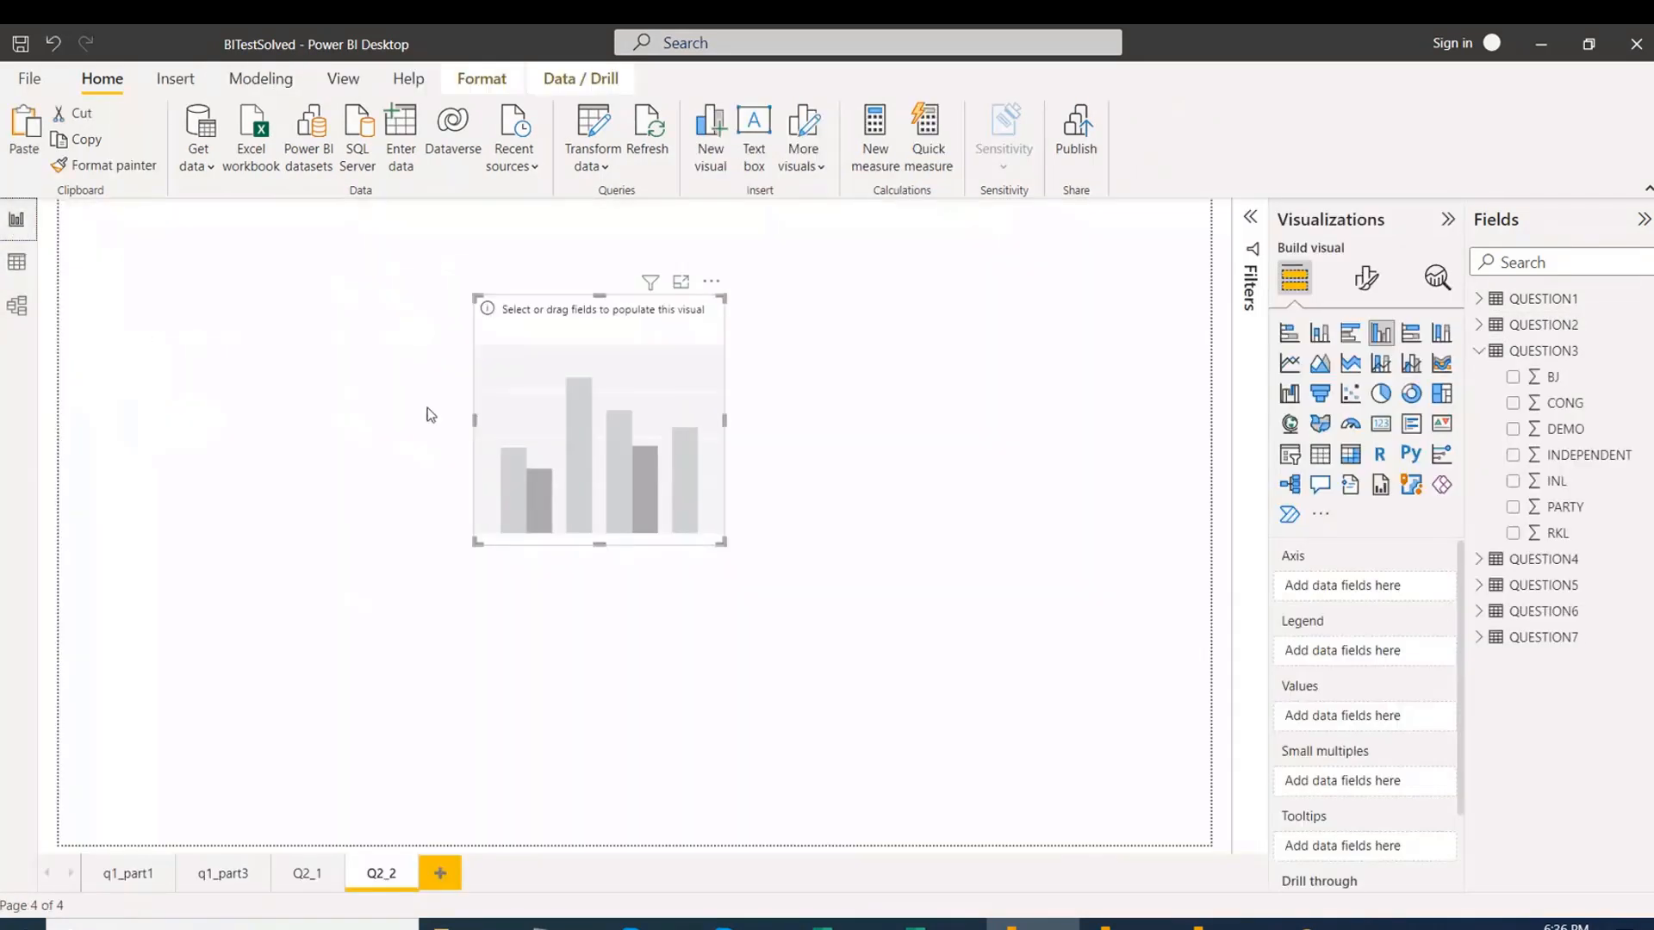
# Put QUESTION2's PARAMETERS on the chart's axis and STATE in its legend, and include the MAY, MAR, JUN and JAN fields.
pyautogui.click(1479, 351)
pyautogui.click(1479, 324)
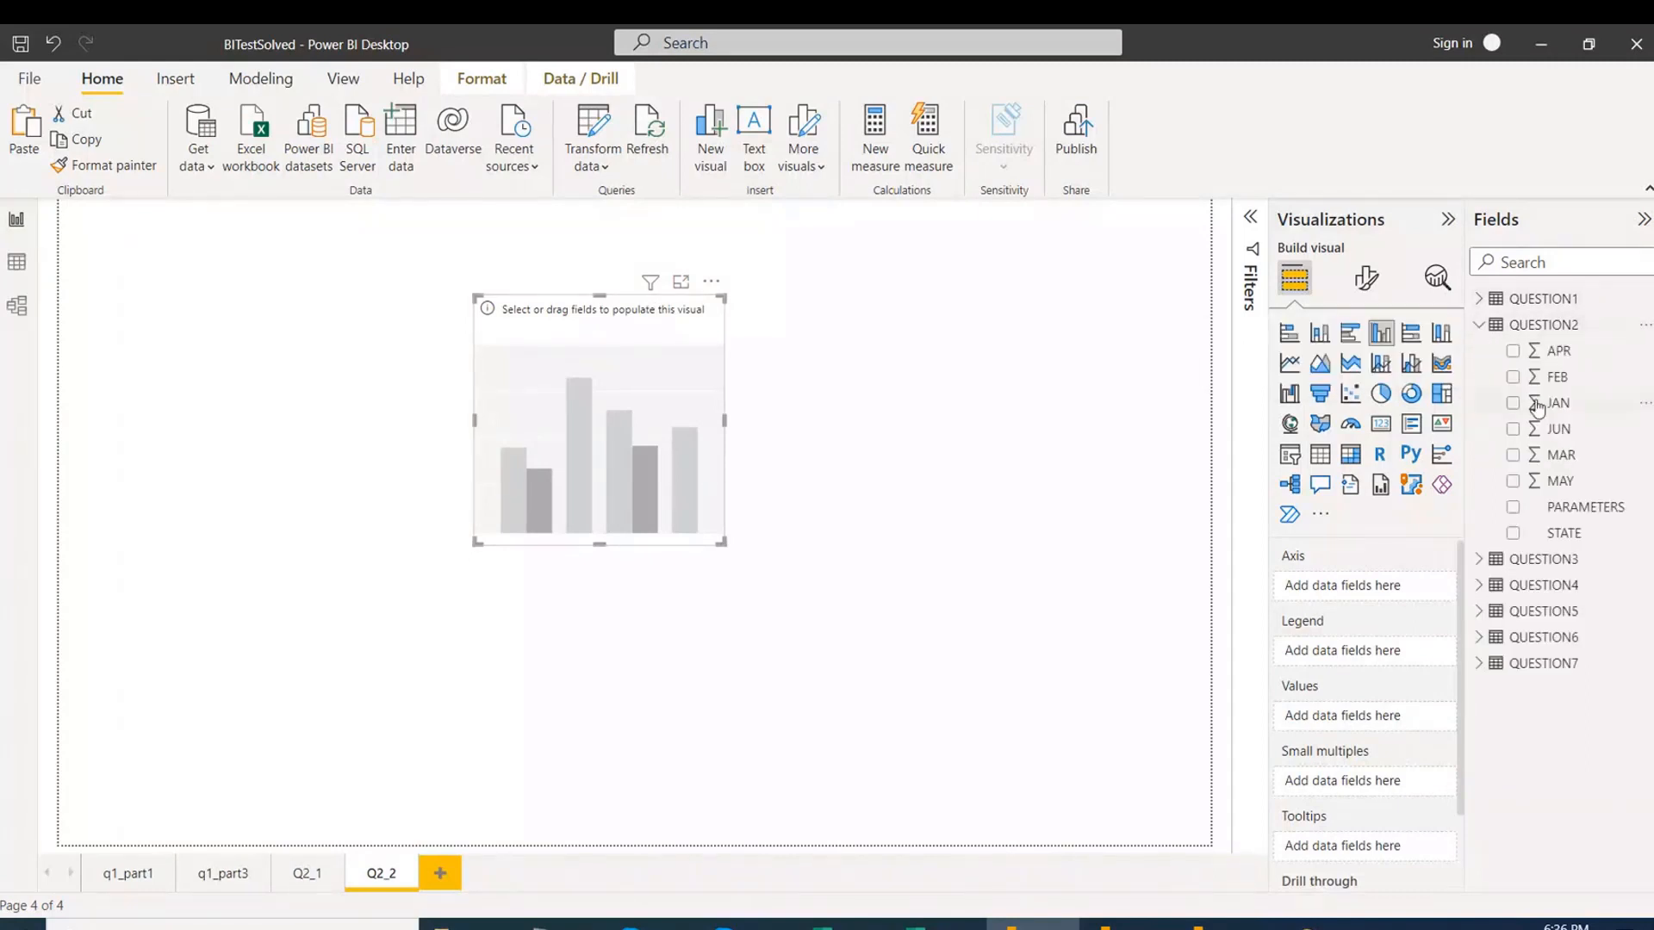
pyautogui.moveTo(1568, 508); pyautogui.dragTo(1368, 587)
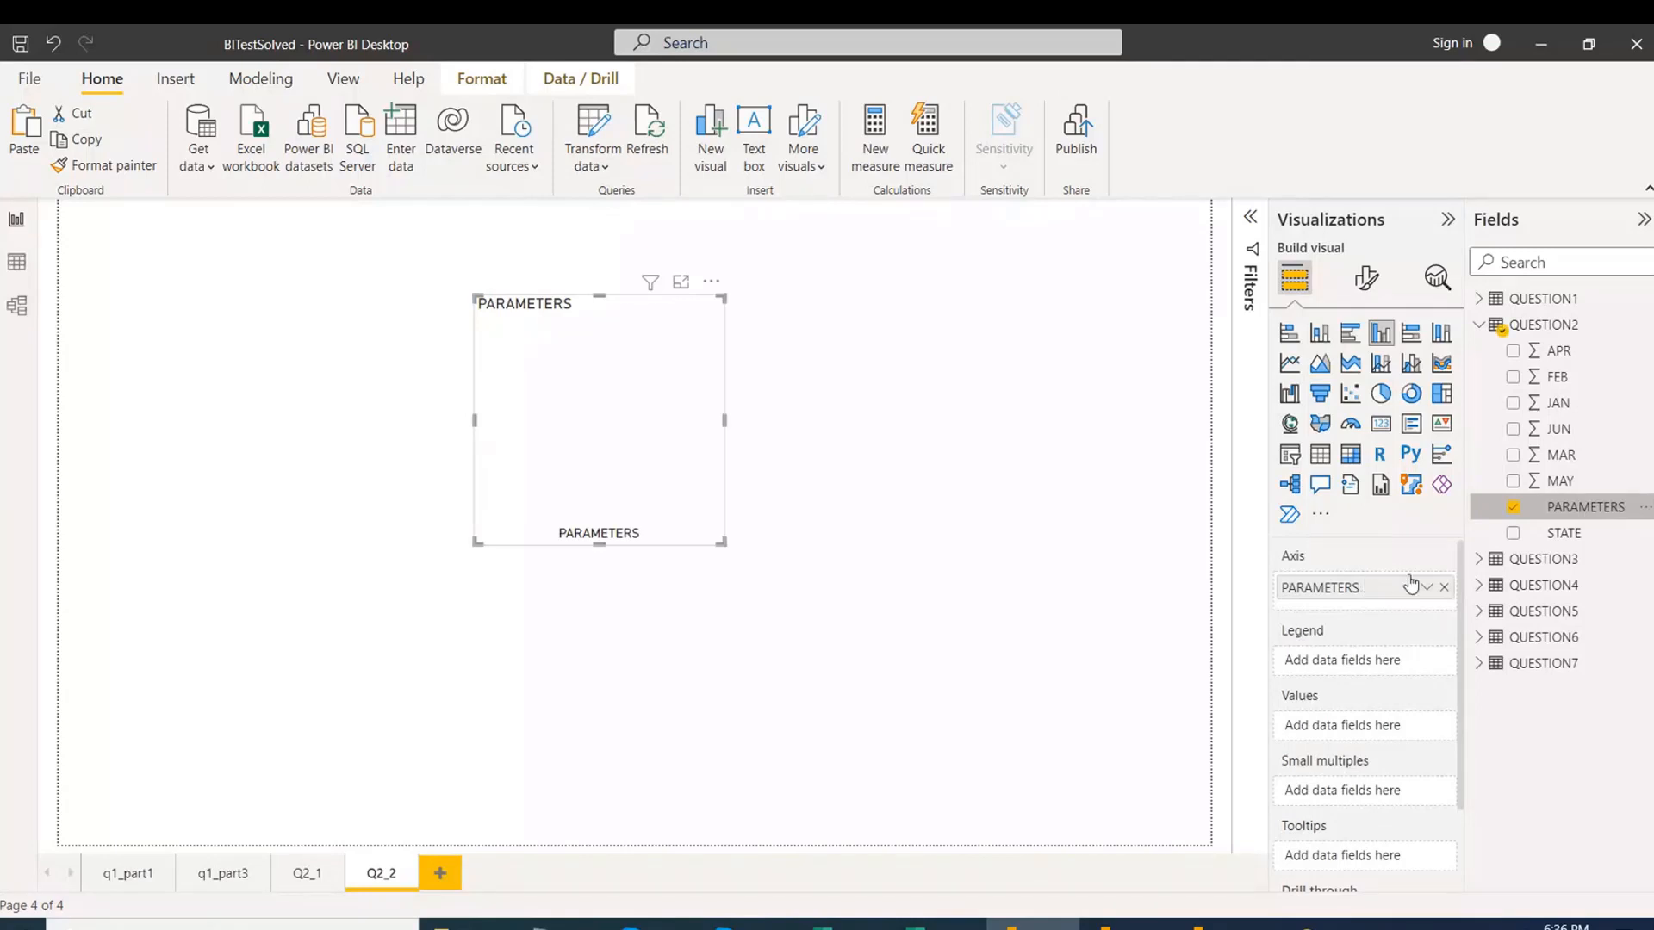
pyautogui.moveTo(1346, 659); pyautogui.dragTo(1346, 659)
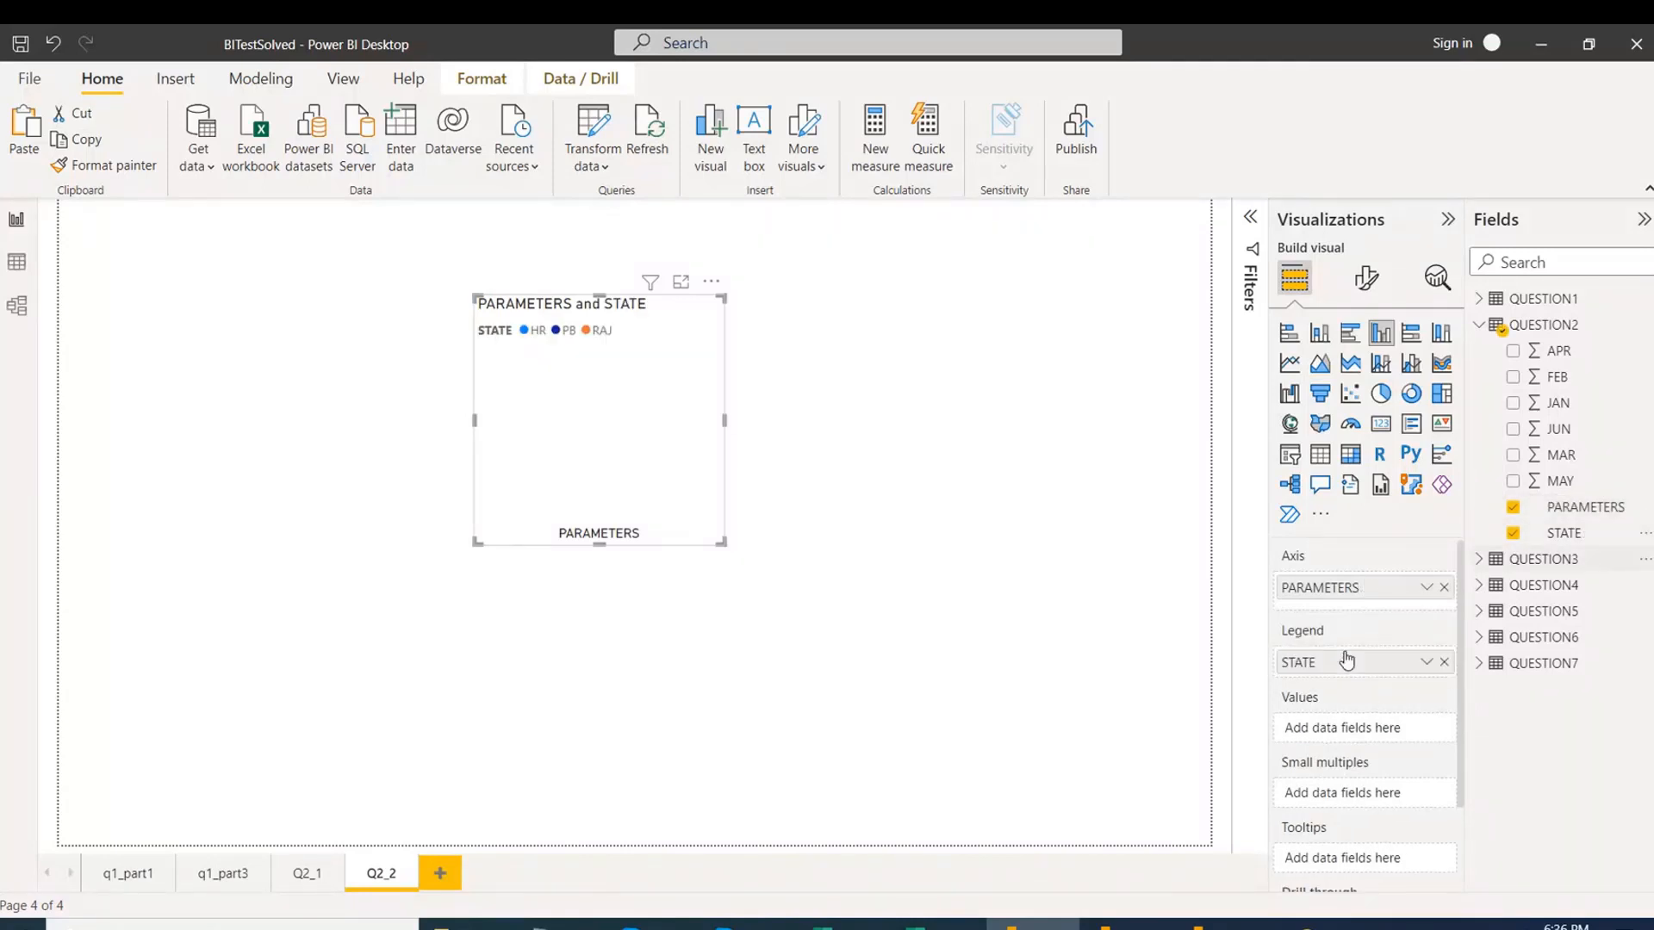
pyautogui.click(1514, 482)
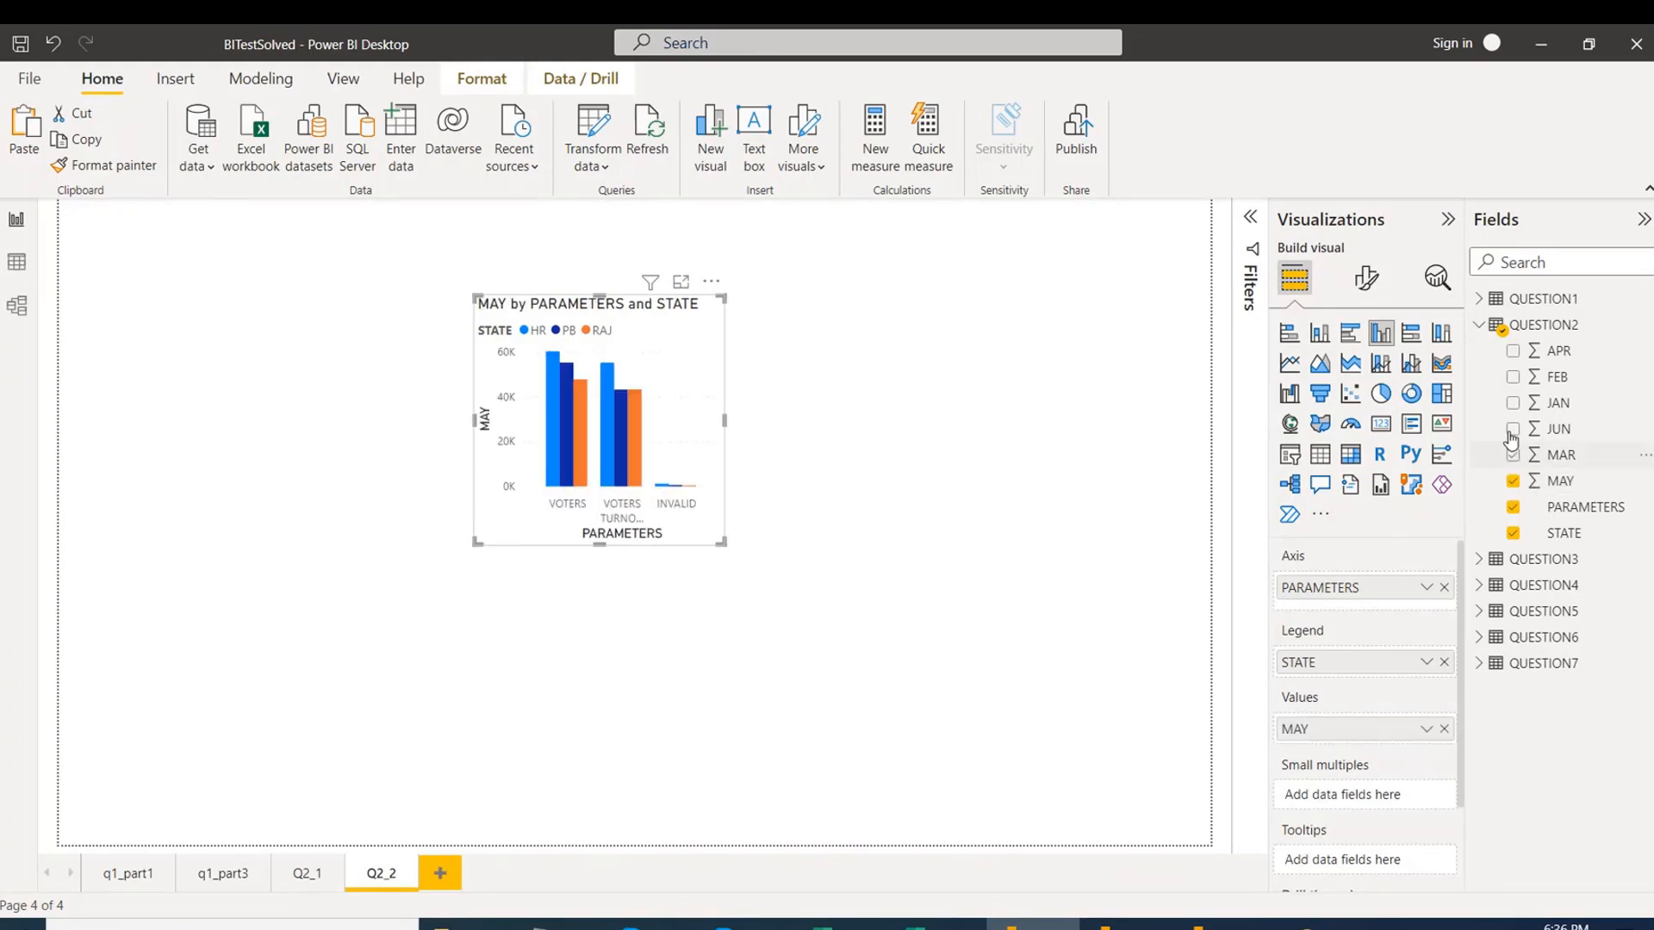
pyautogui.click(1513, 455)
pyautogui.click(1513, 429)
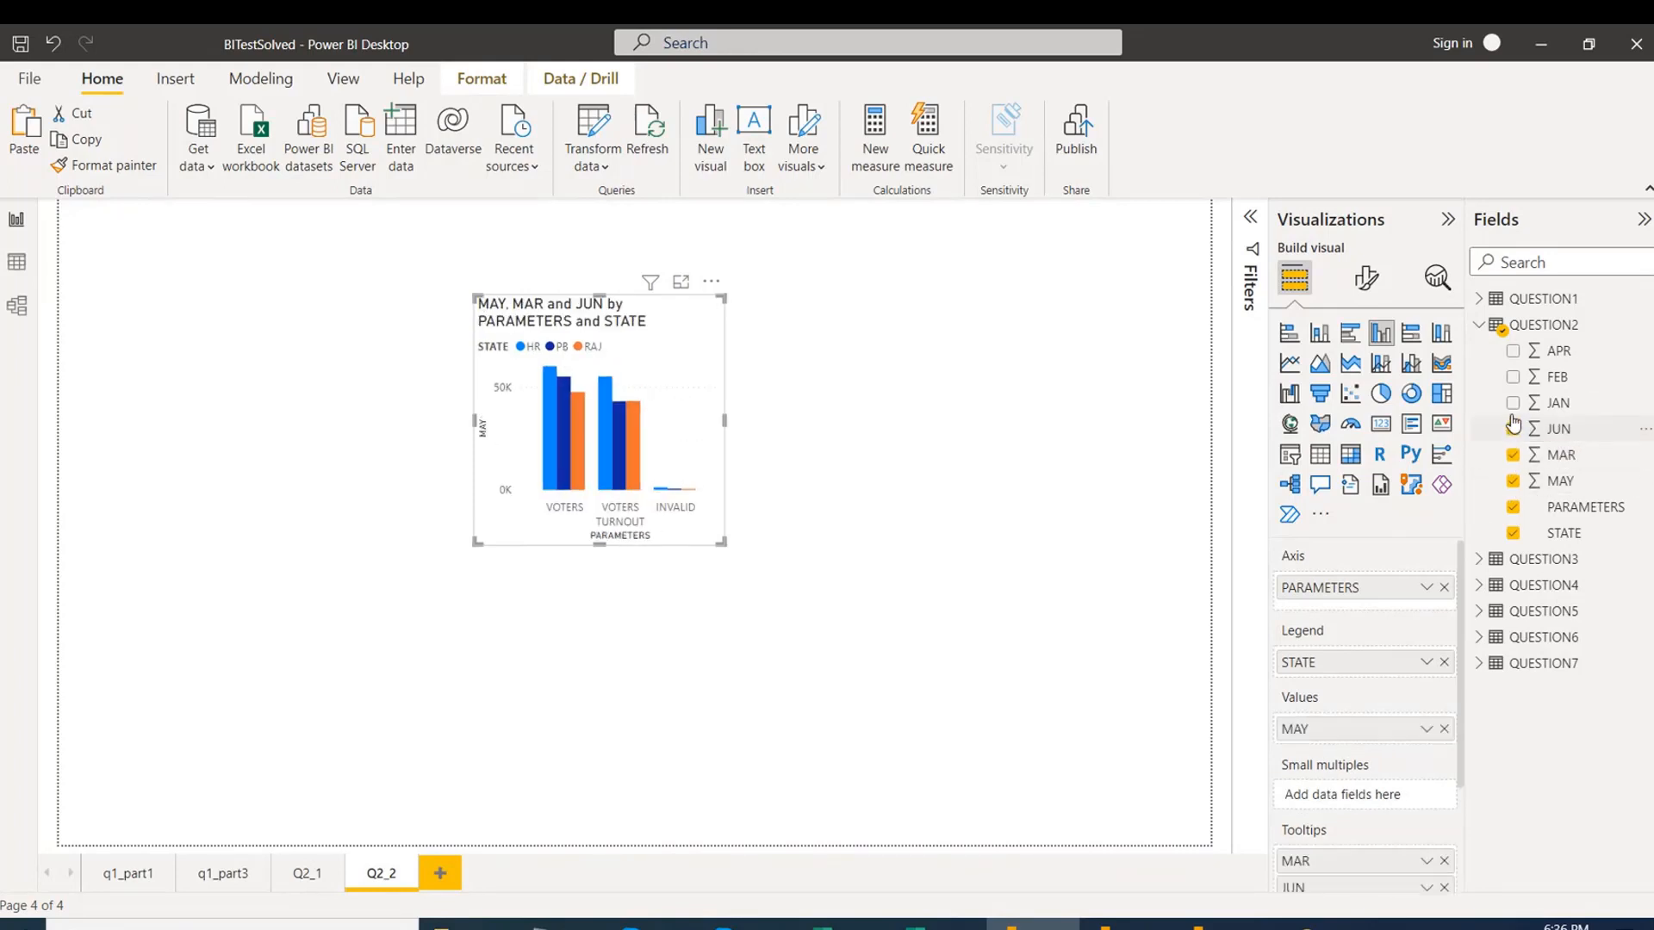
pyautogui.click(1513, 404)
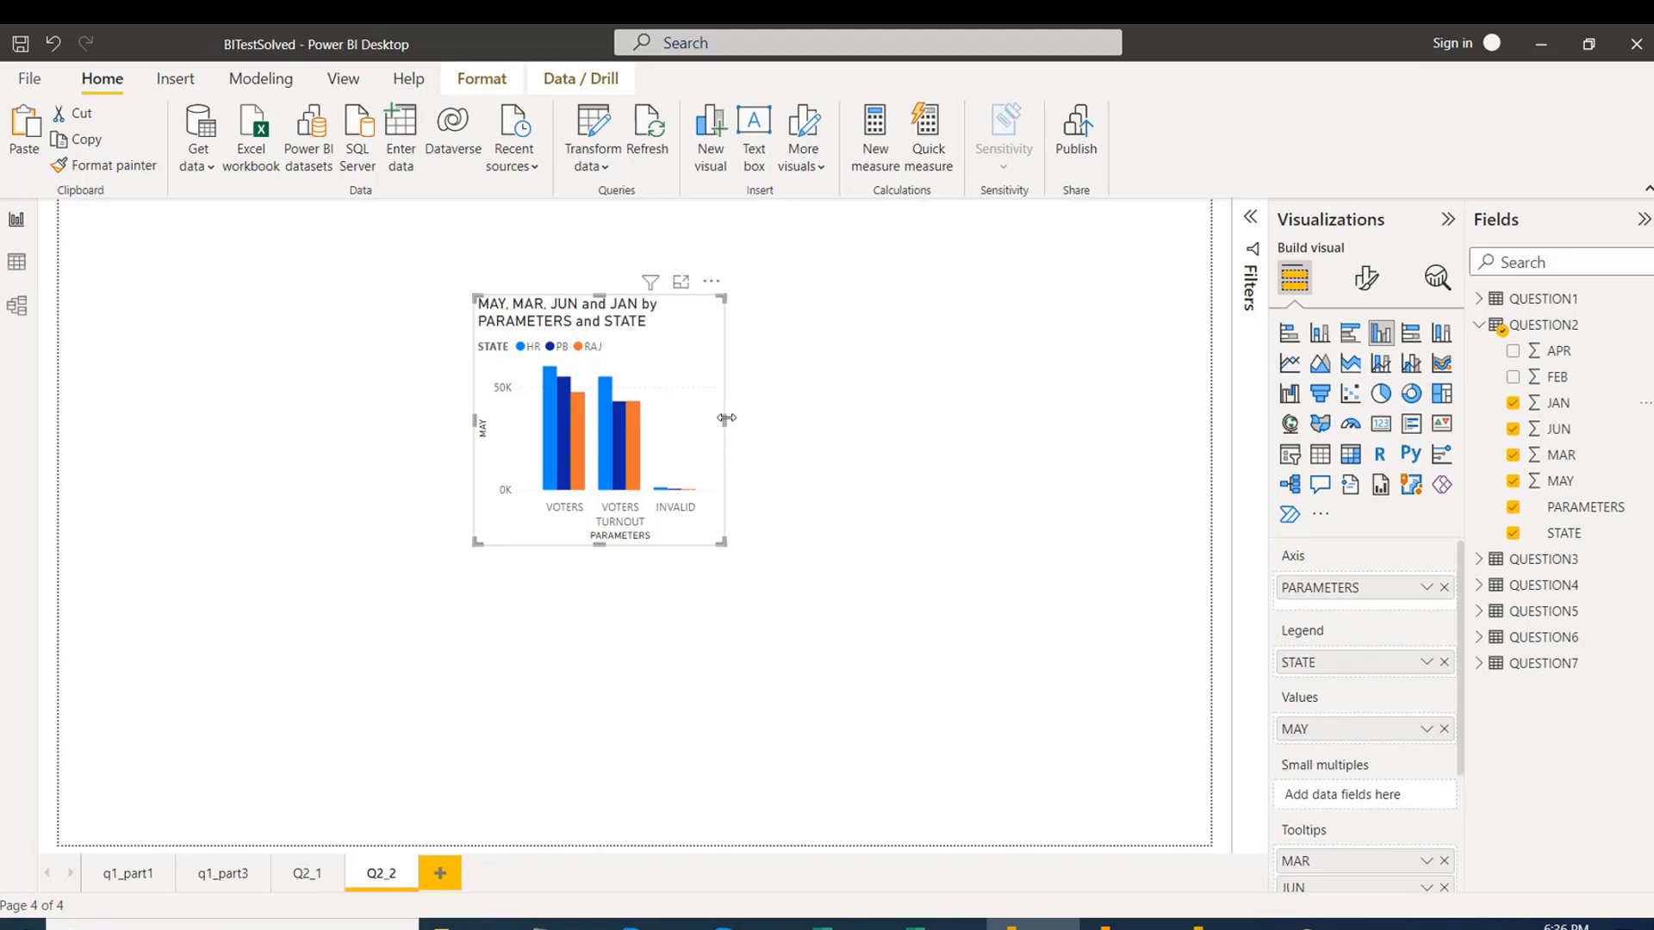
# Widen the column chart, reread q2 in BI MockTest2.xlsx, and move the chart toward the page's left edge.
pyautogui.moveTo(726, 417); pyautogui.dragTo(1151, 423)
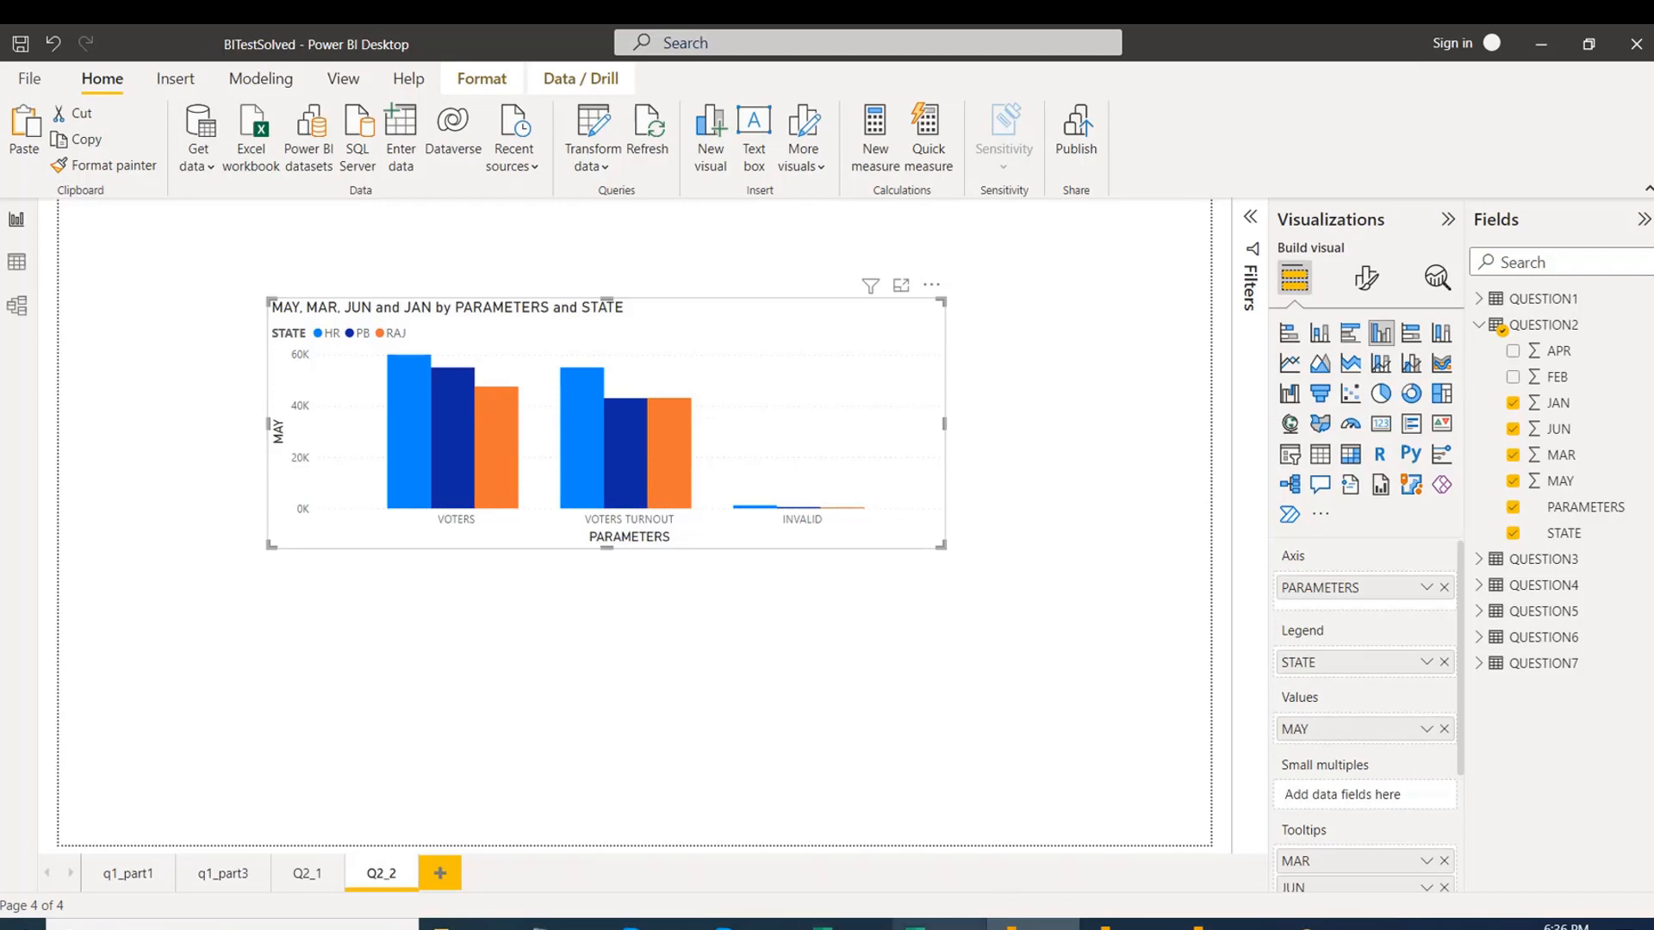
pyautogui.click(825, 925)
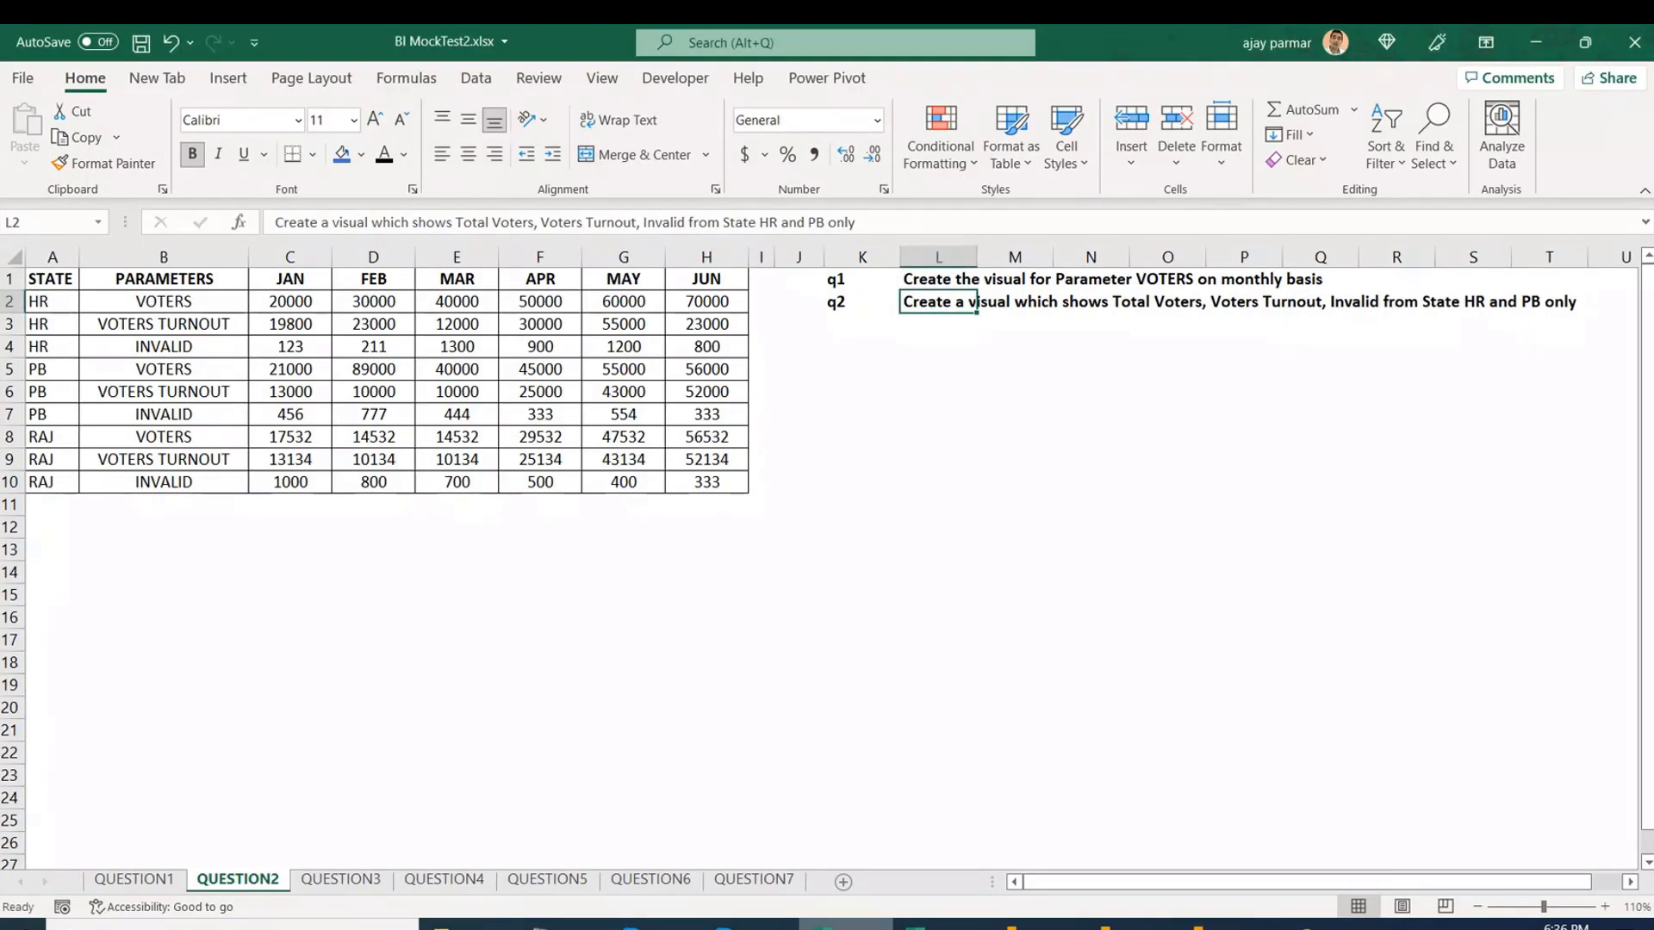
pyautogui.hotkey('alt', 'Tab')
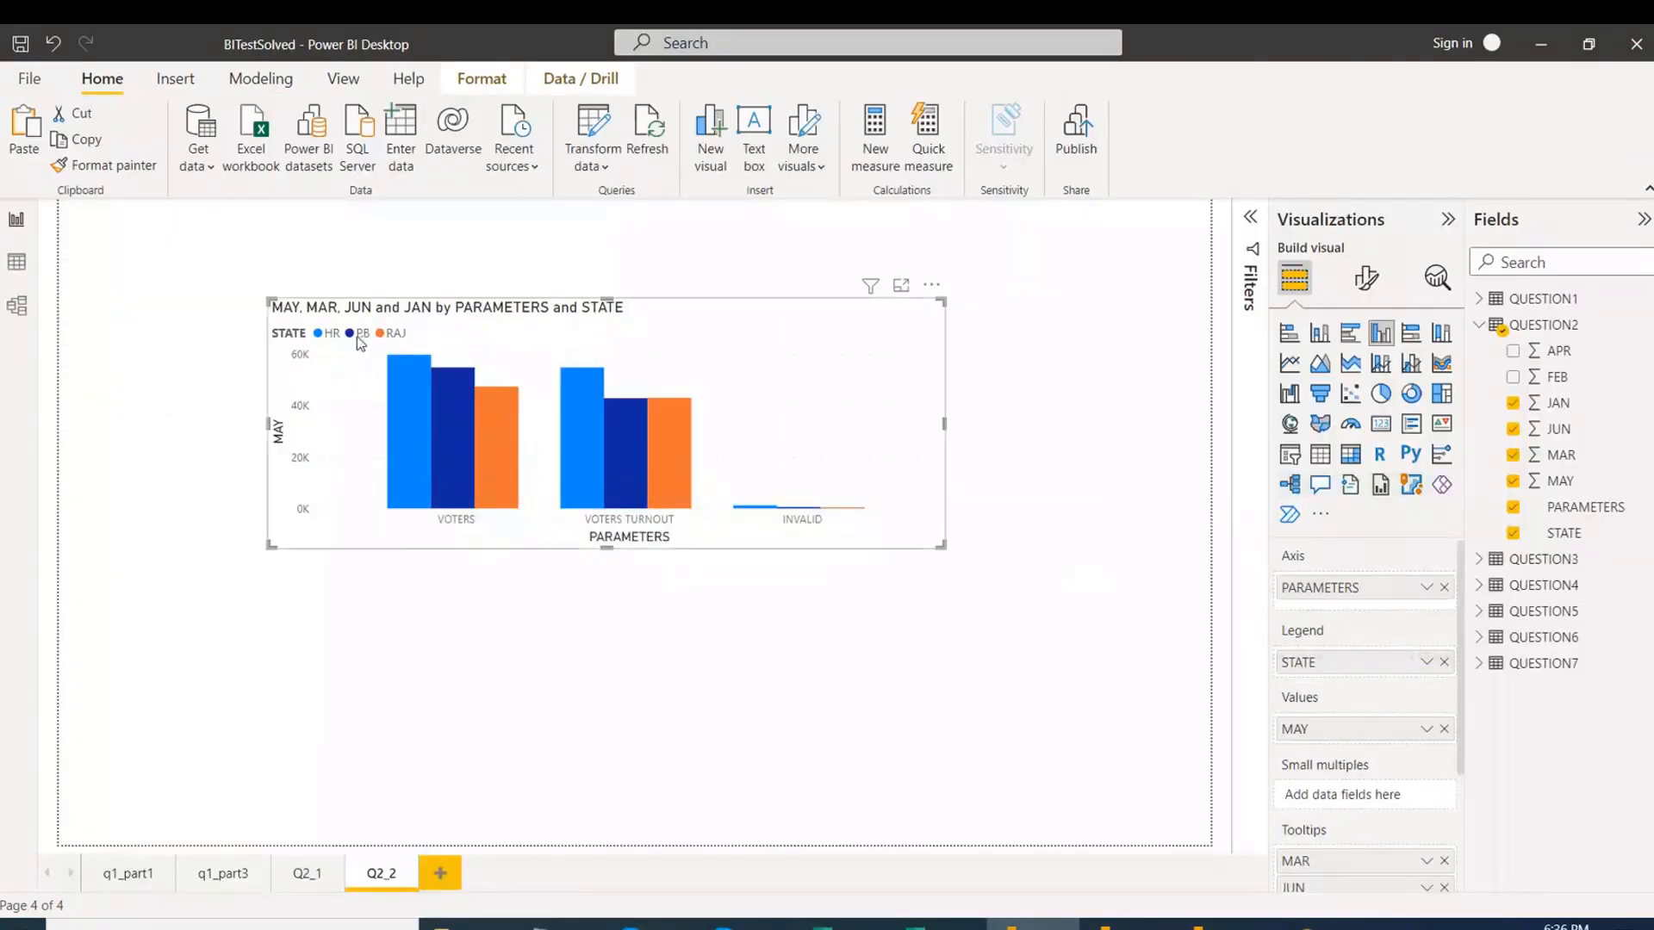
pyautogui.moveTo(753, 325); pyautogui.dragTo(598, 323)
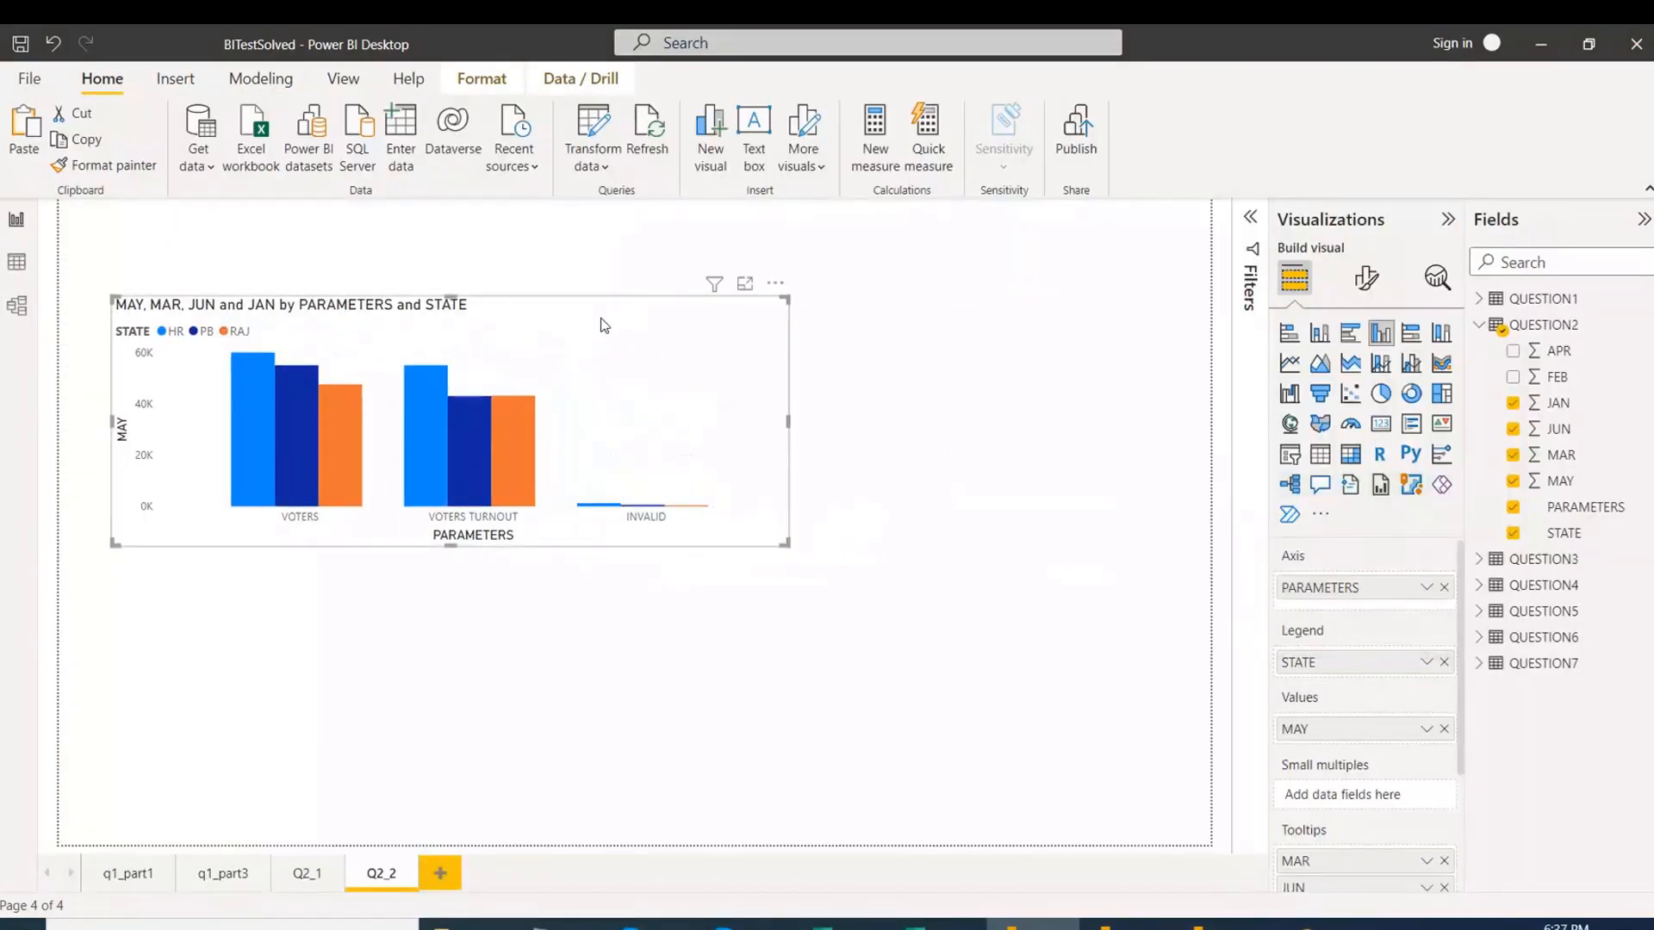
# Remove STATE from the column chart's legend and add a STATE slicer below the chart.
pyautogui.click(1444, 661)
pyautogui.click(1251, 413)
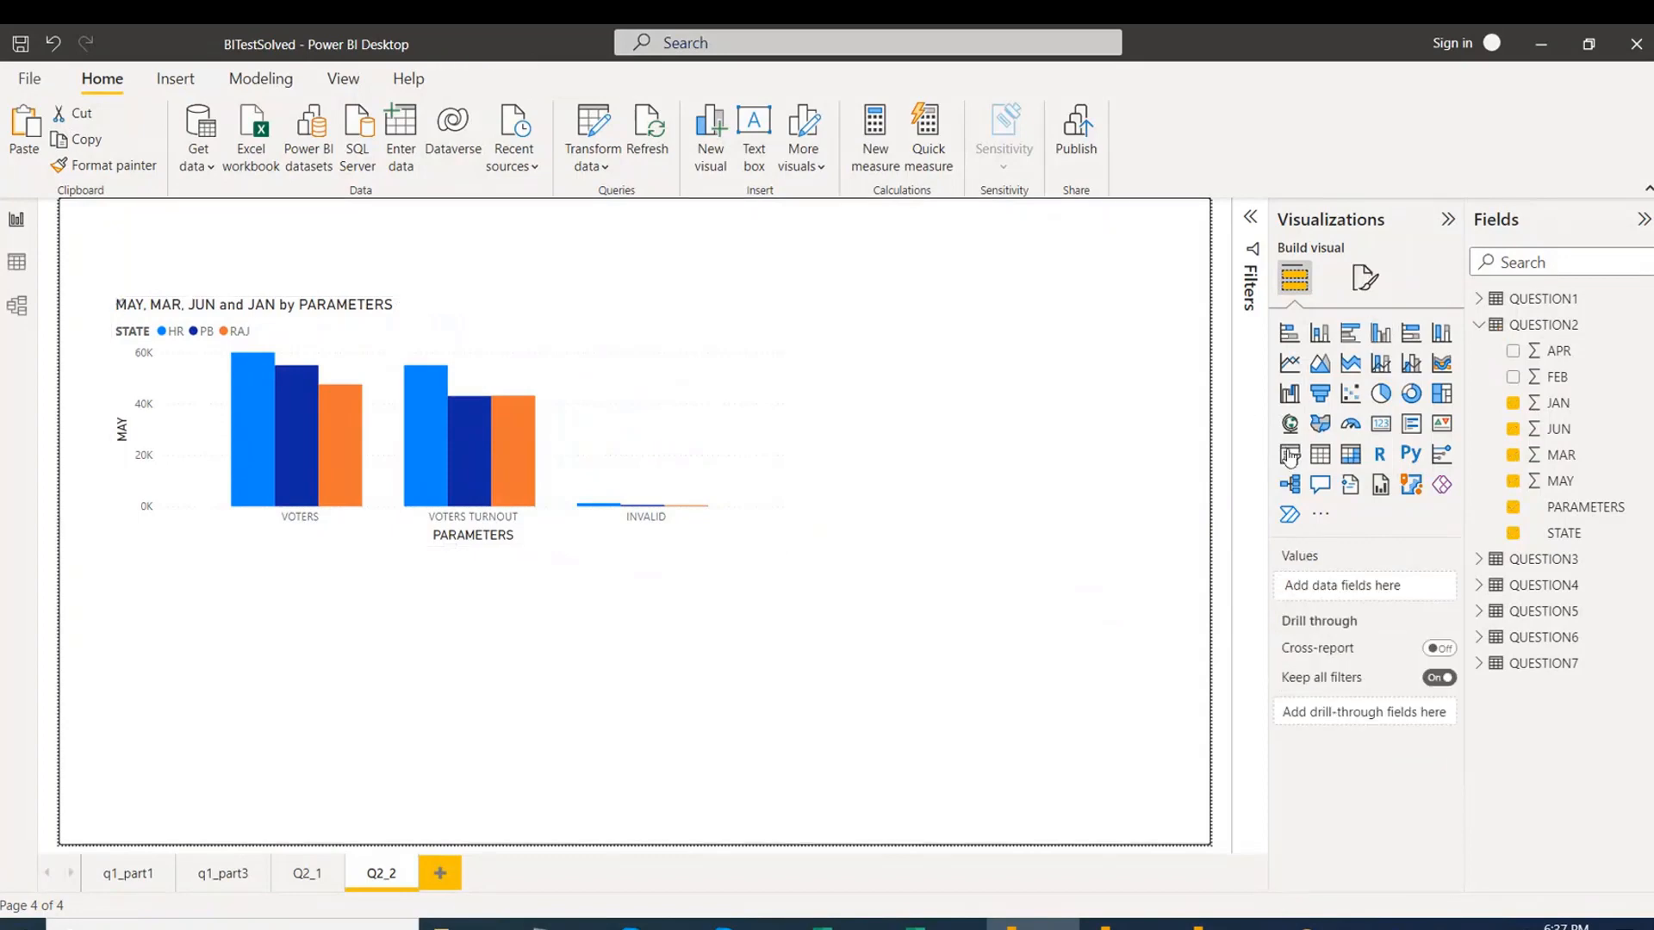
pyautogui.click(1290, 456)
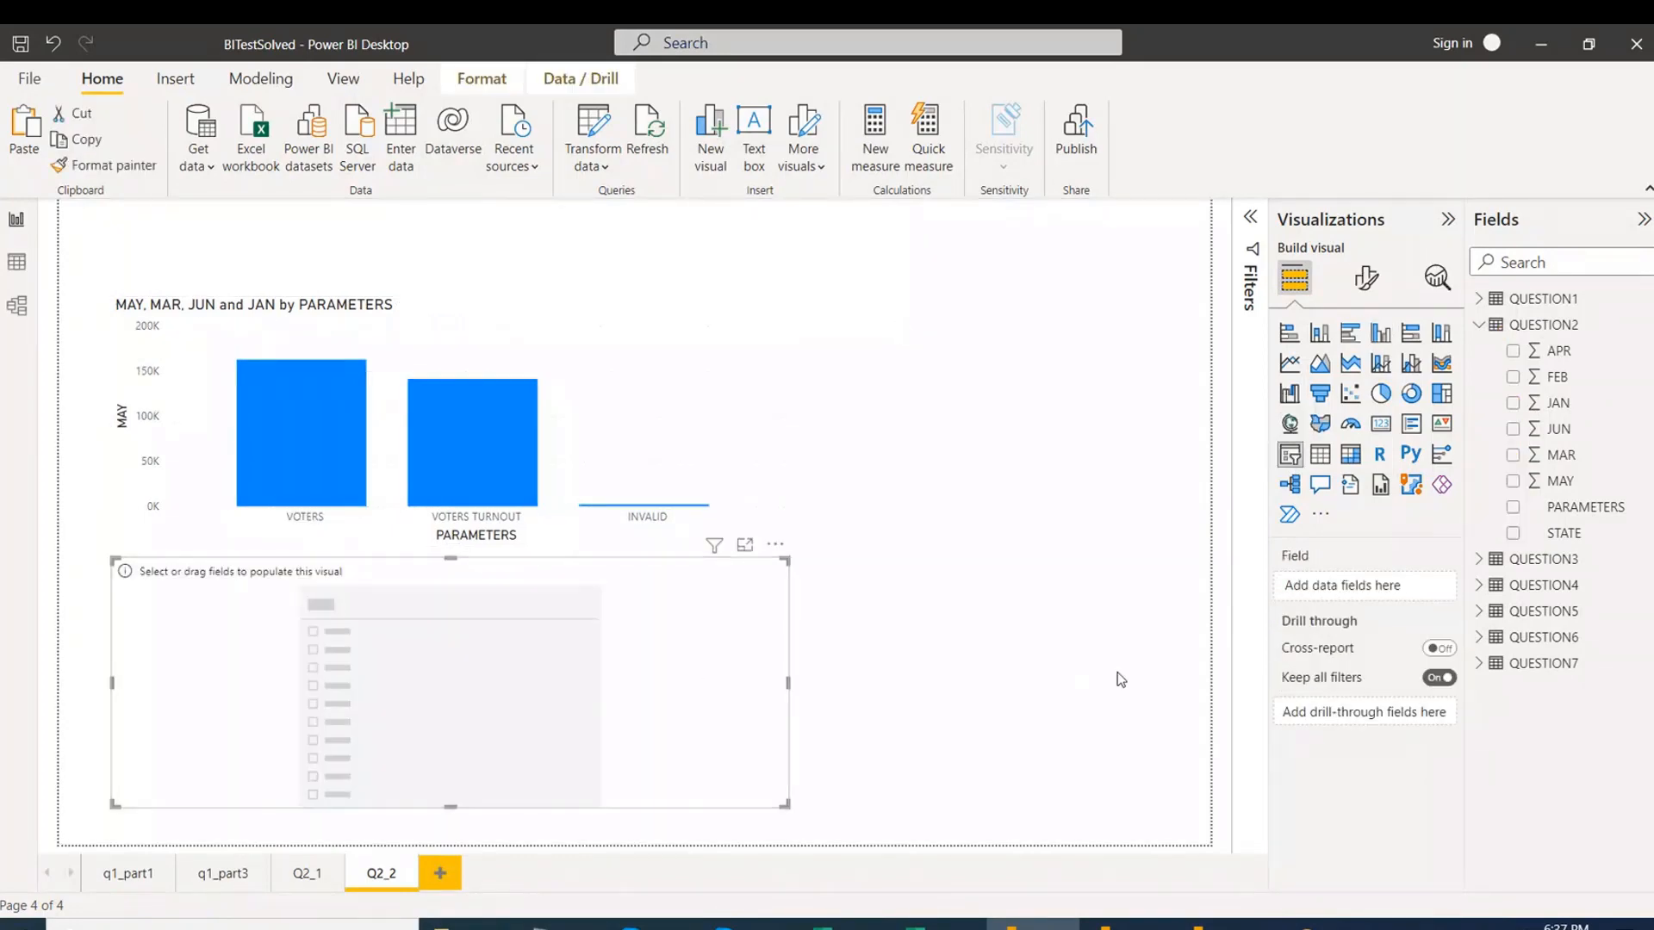
pyautogui.moveTo(1584, 527); pyautogui.dragTo(1340, 593)
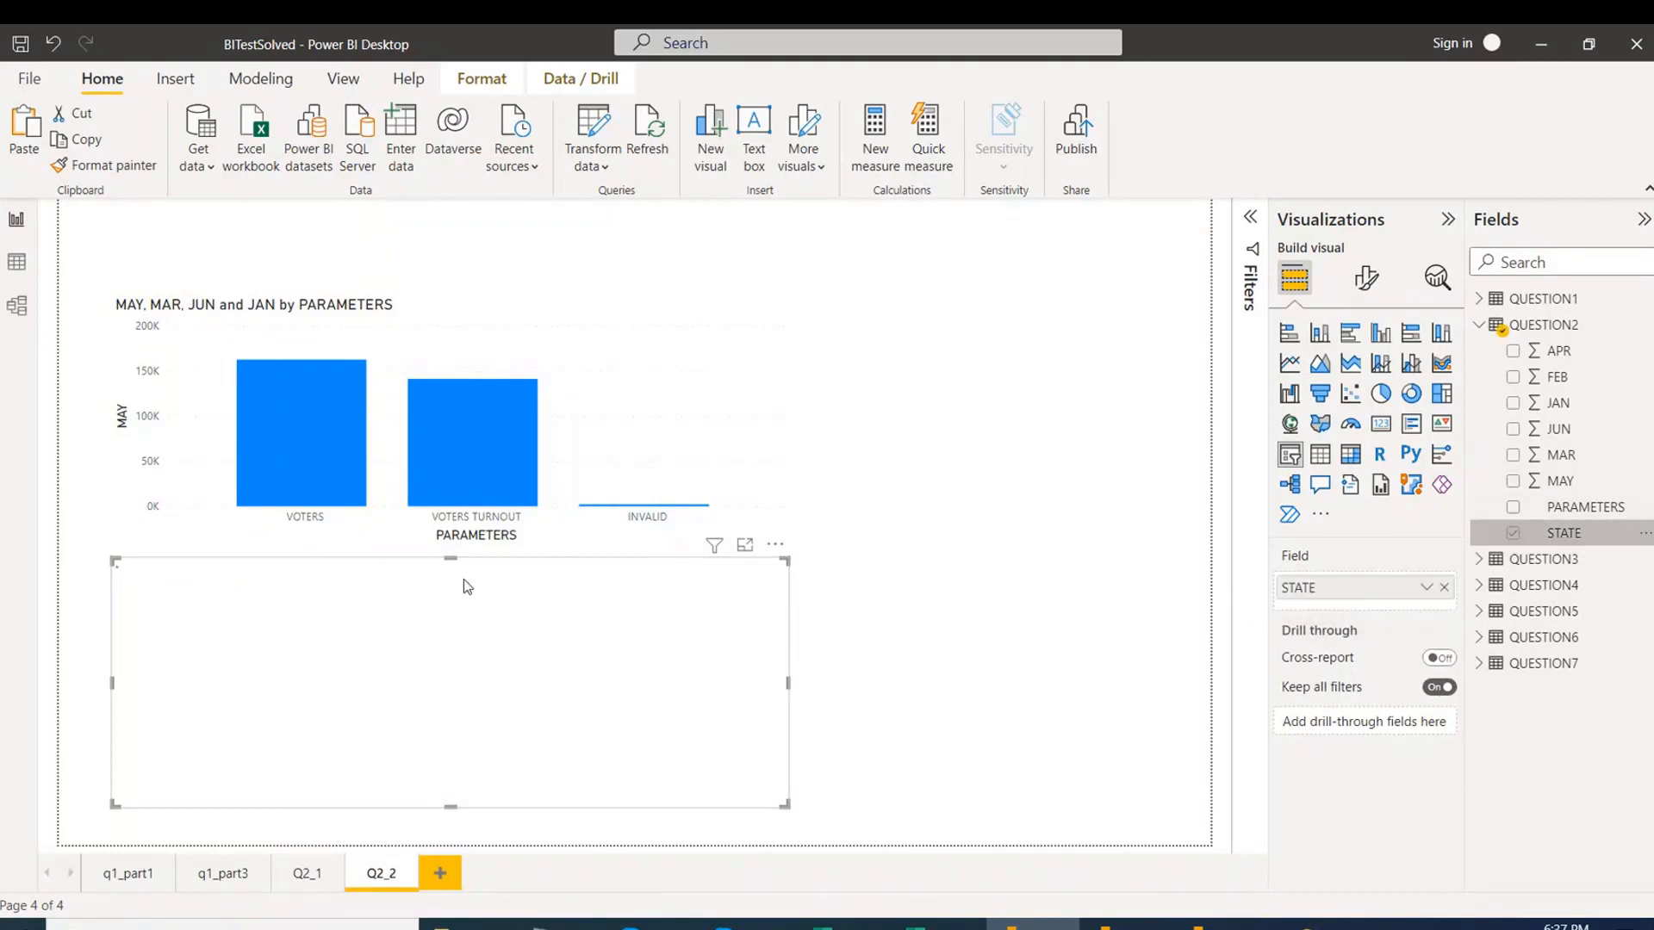
# Select both HR and PB in the STATE slicer and shorten the slicer from its top edge.
pyautogui.click(129, 589)
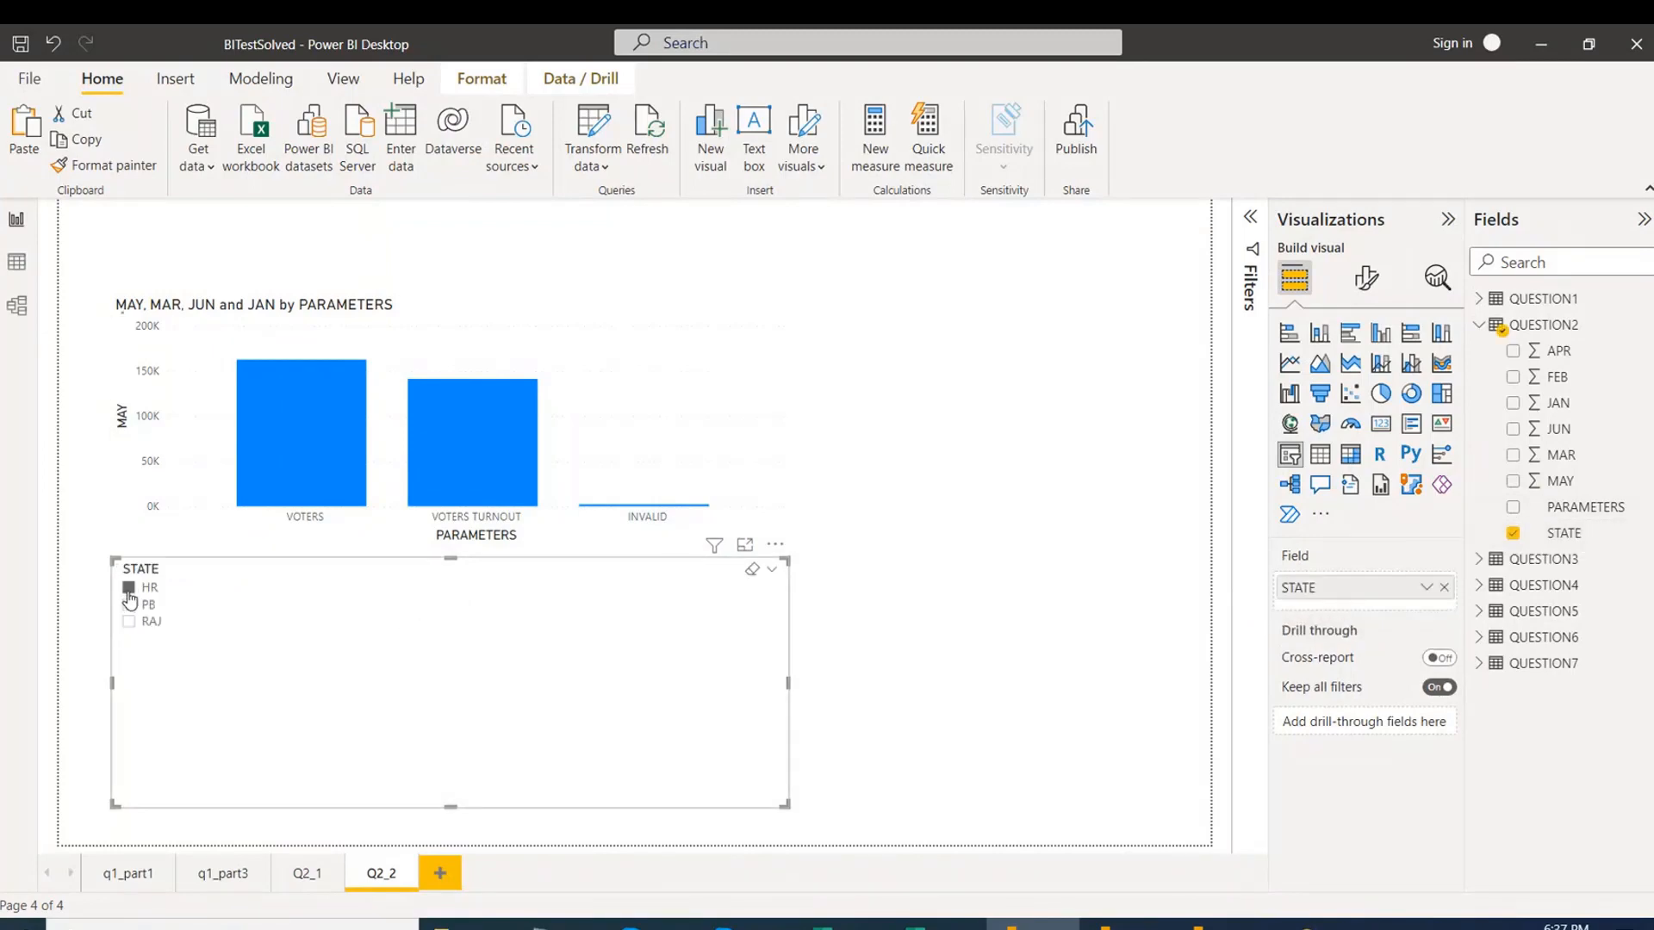
pyautogui.click(129, 604)
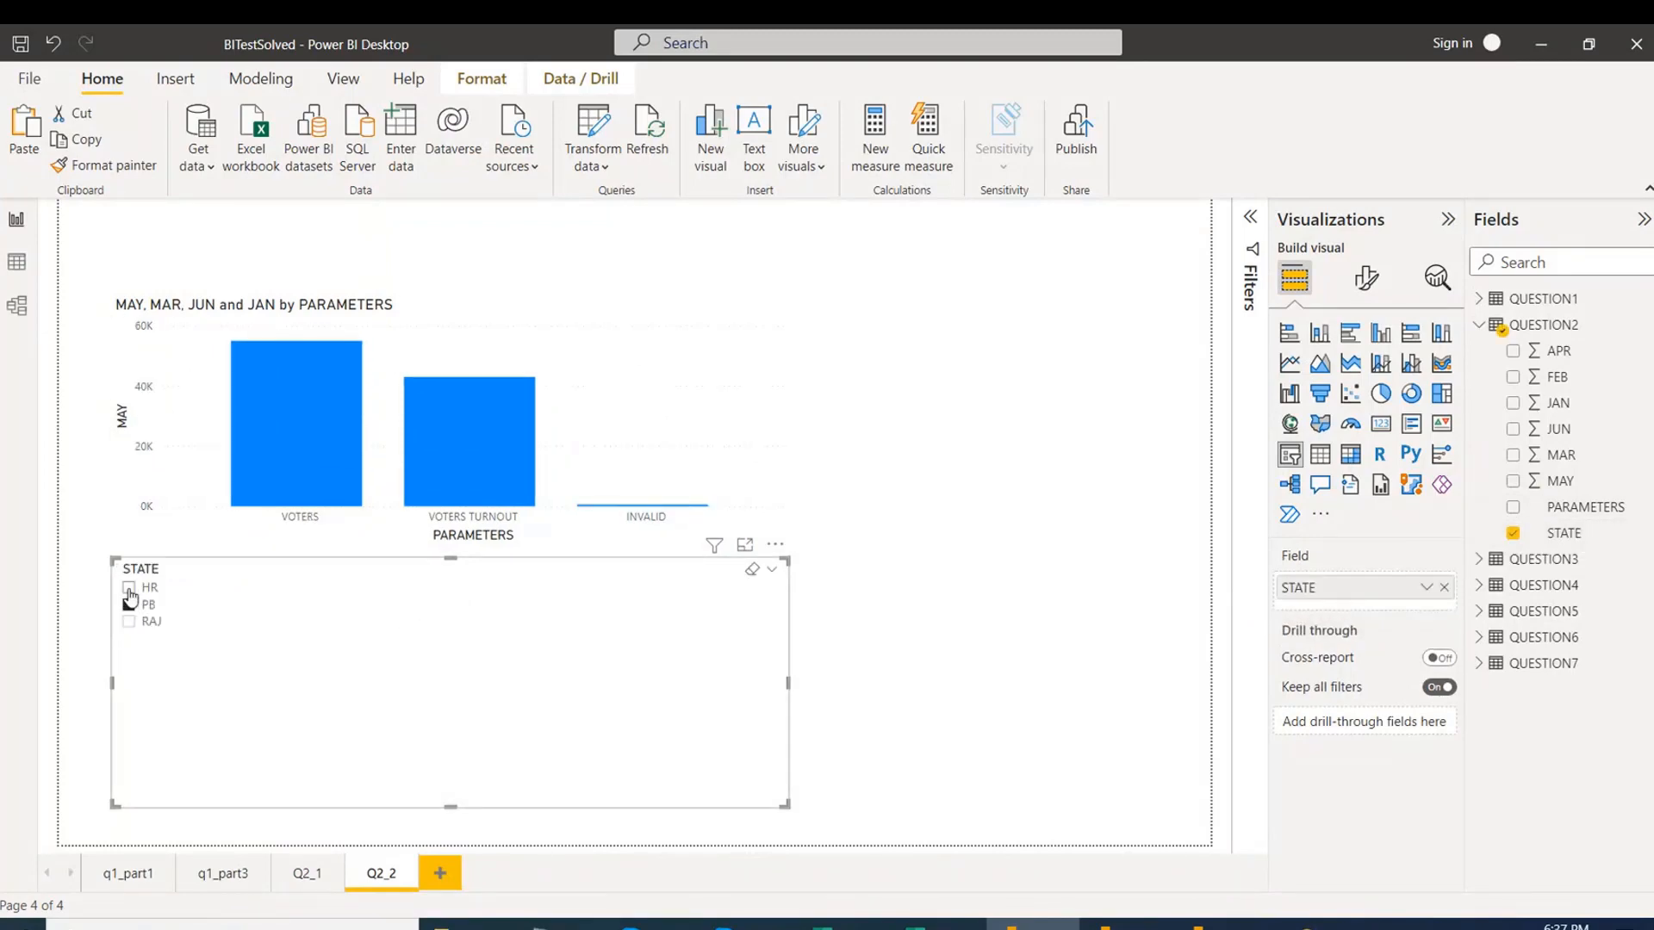
pyautogui.keyDown('ctrl'); pyautogui.click(129, 588); pyautogui.keyUp('ctrl')
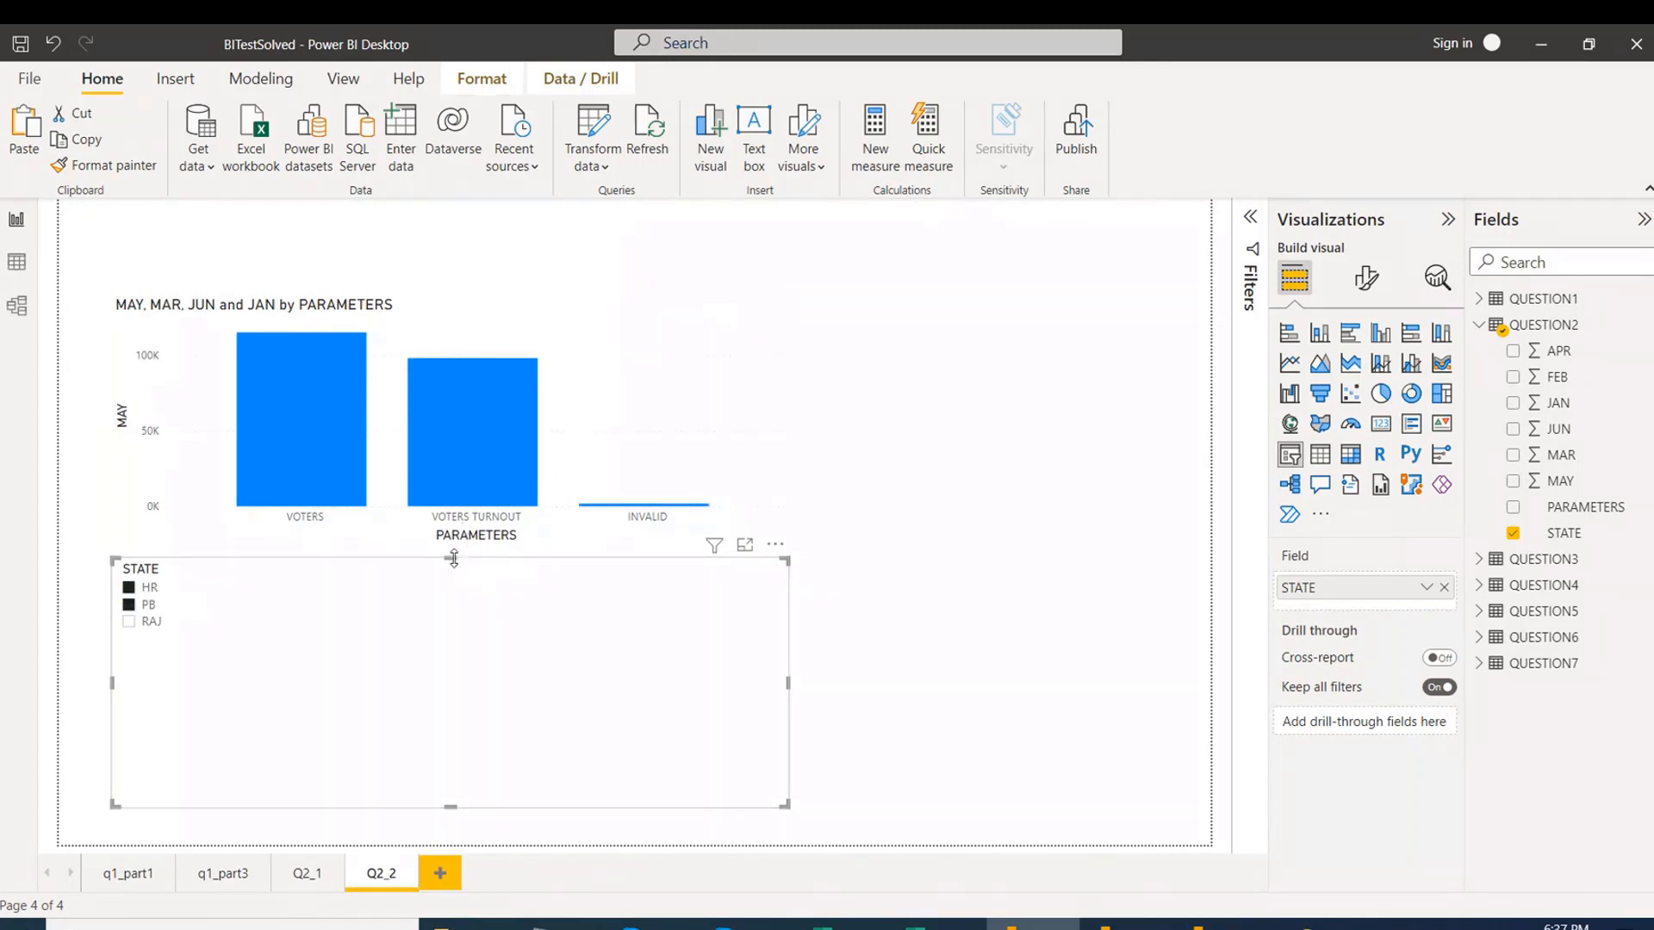
pyautogui.moveTo(448, 561); pyautogui.dragTo(465, 661)
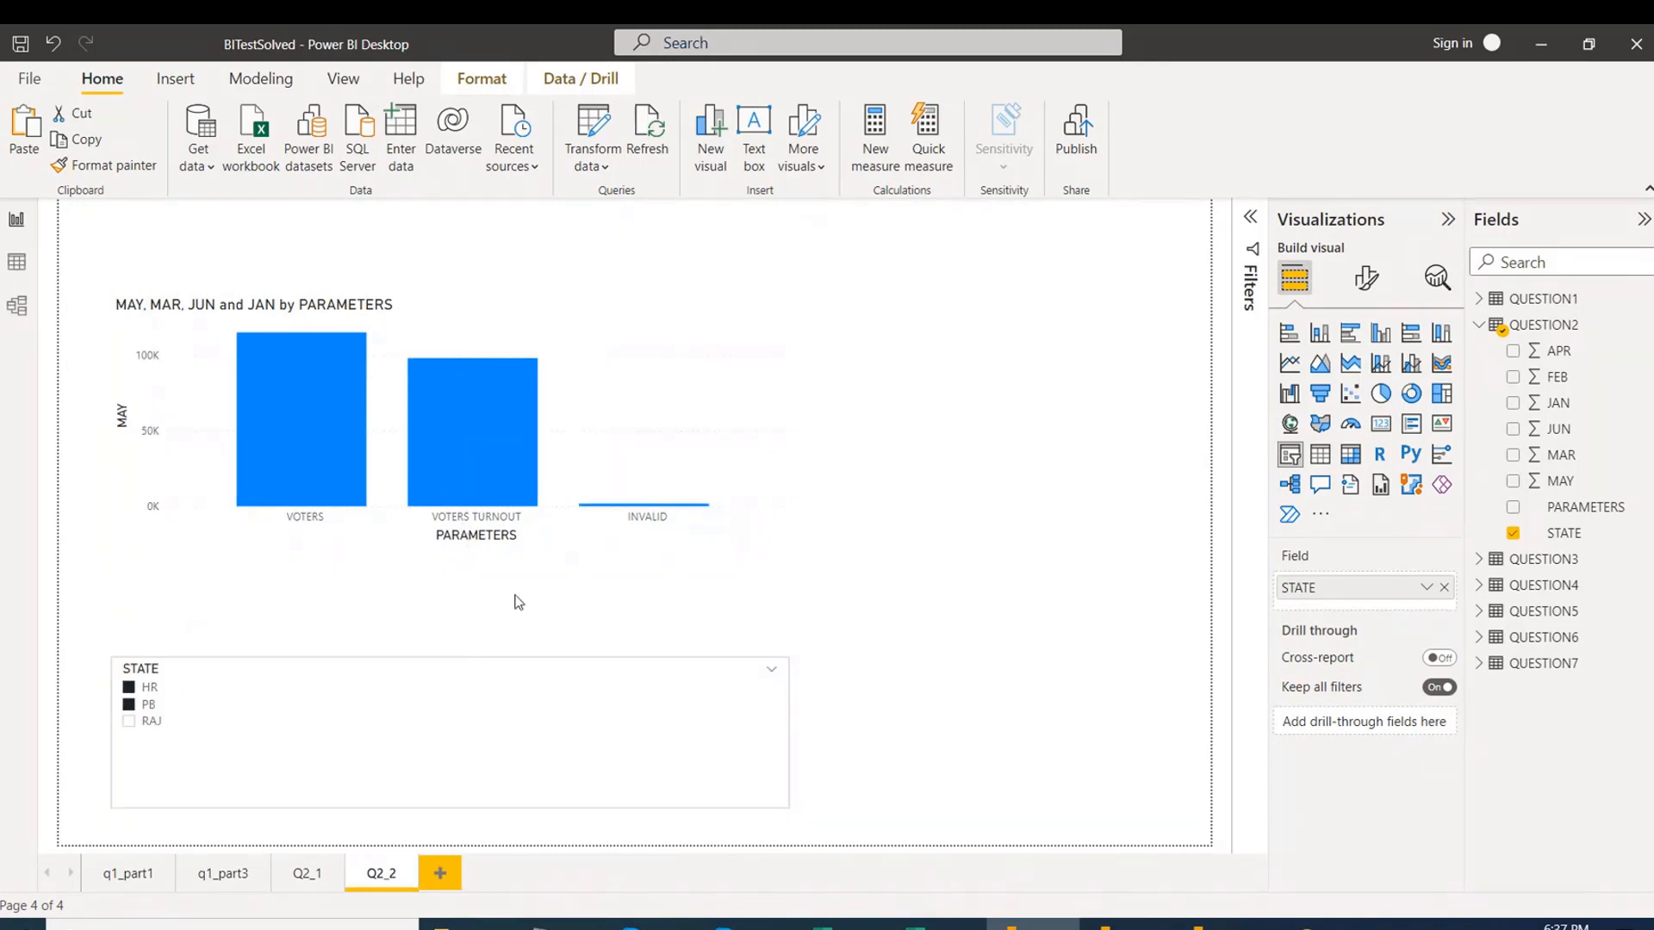
# Add the FEB and APR fields to the column chart's values.
pyautogui.click(705, 320)
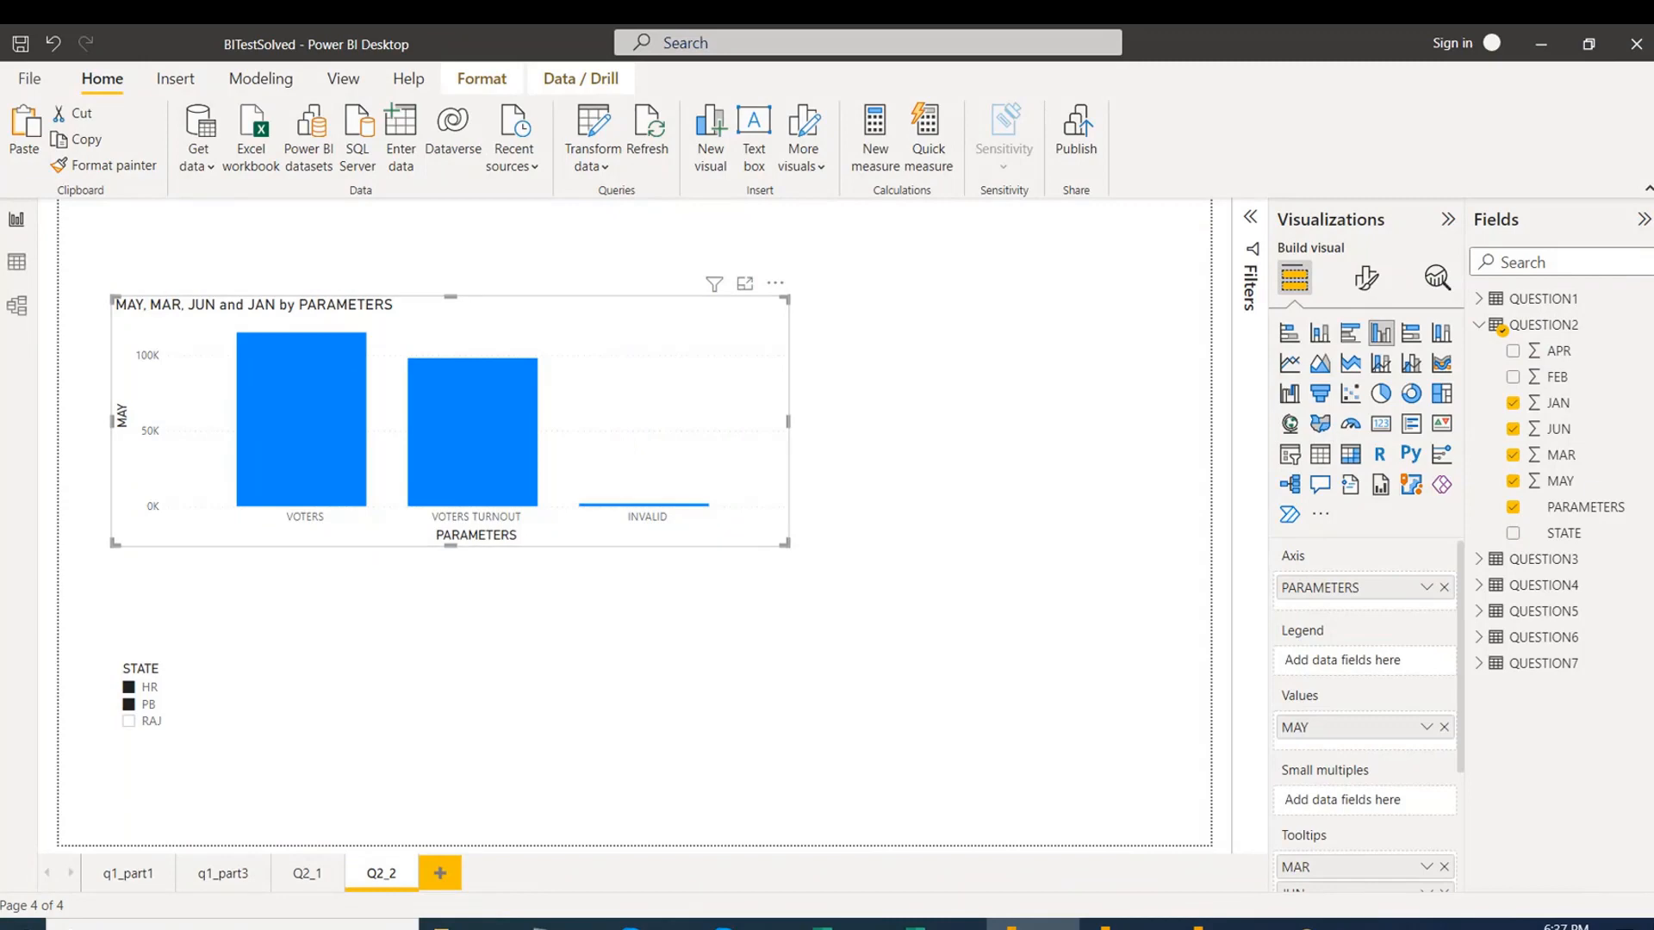
pyautogui.click(1511, 377)
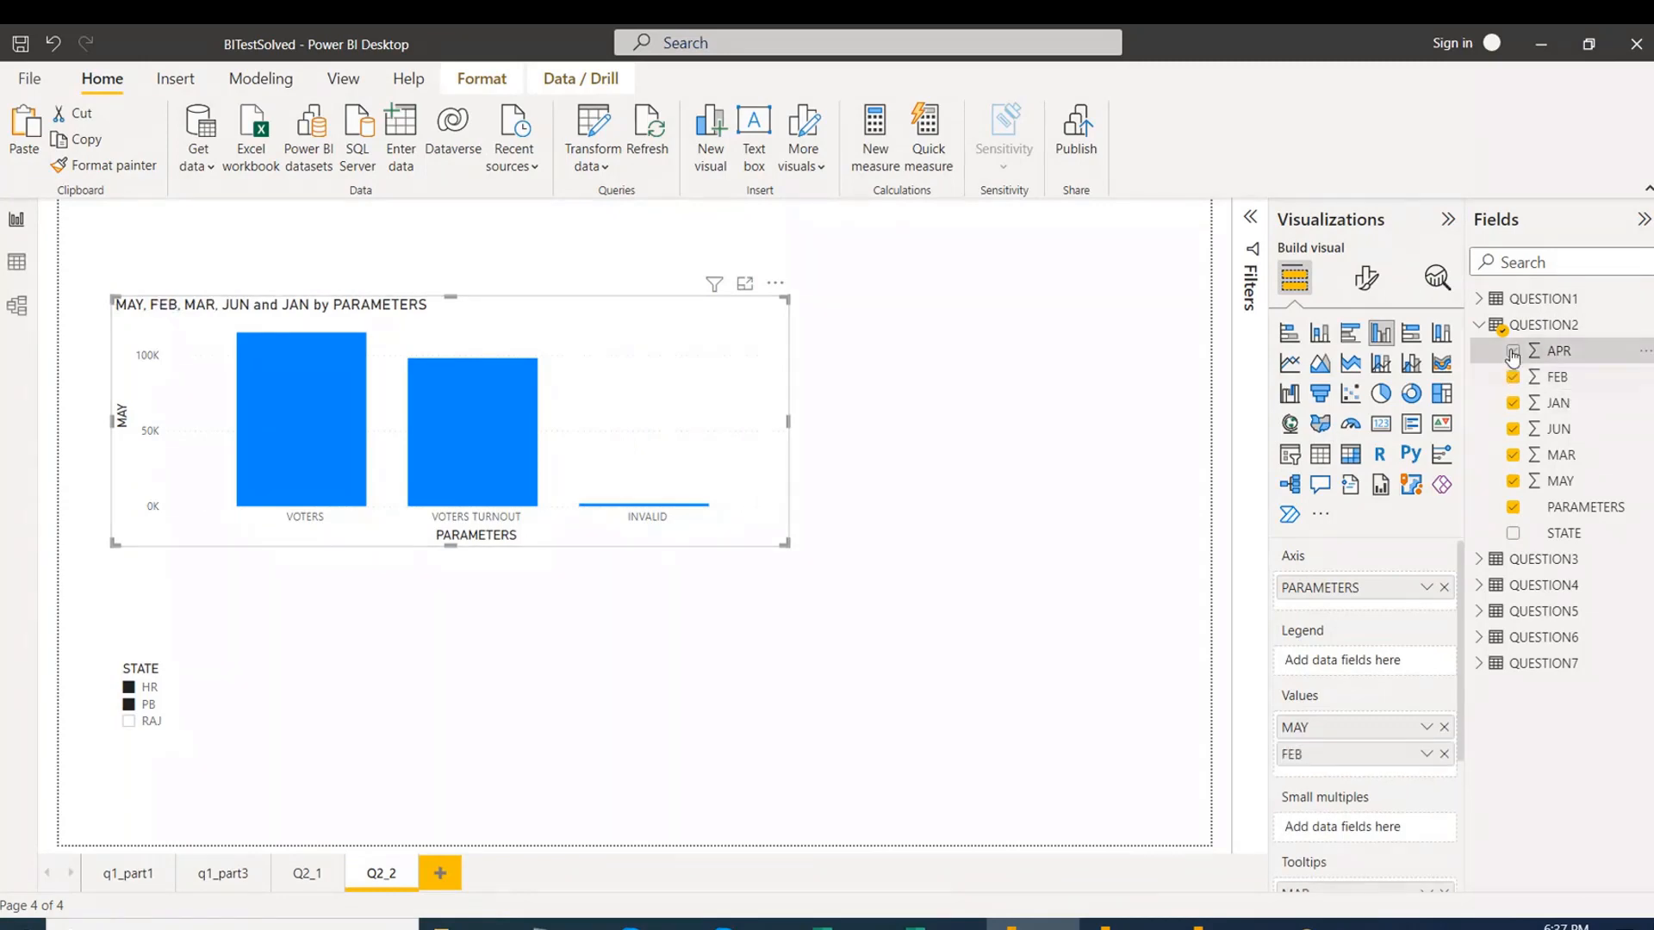
pyautogui.click(1512, 351)
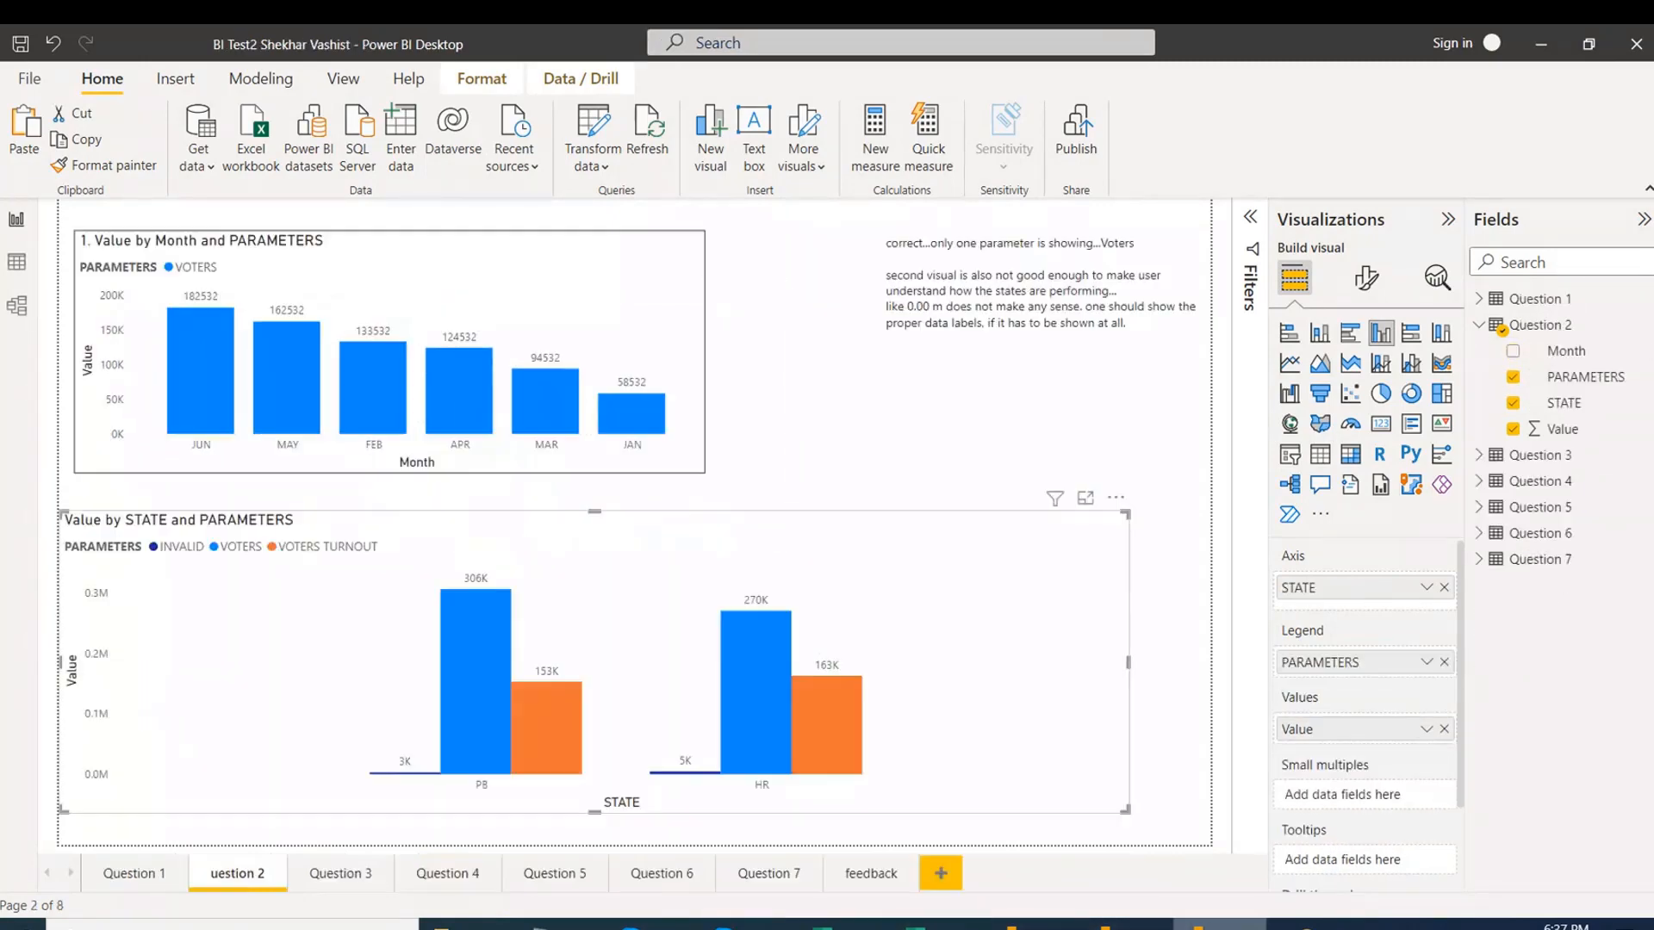
# Inspect the filters on the mock-test report's Value by STATE and PARAMETERS chart, and reread q2 in BI MockTest2.xlsx.
pyautogui.click(1220, 924)
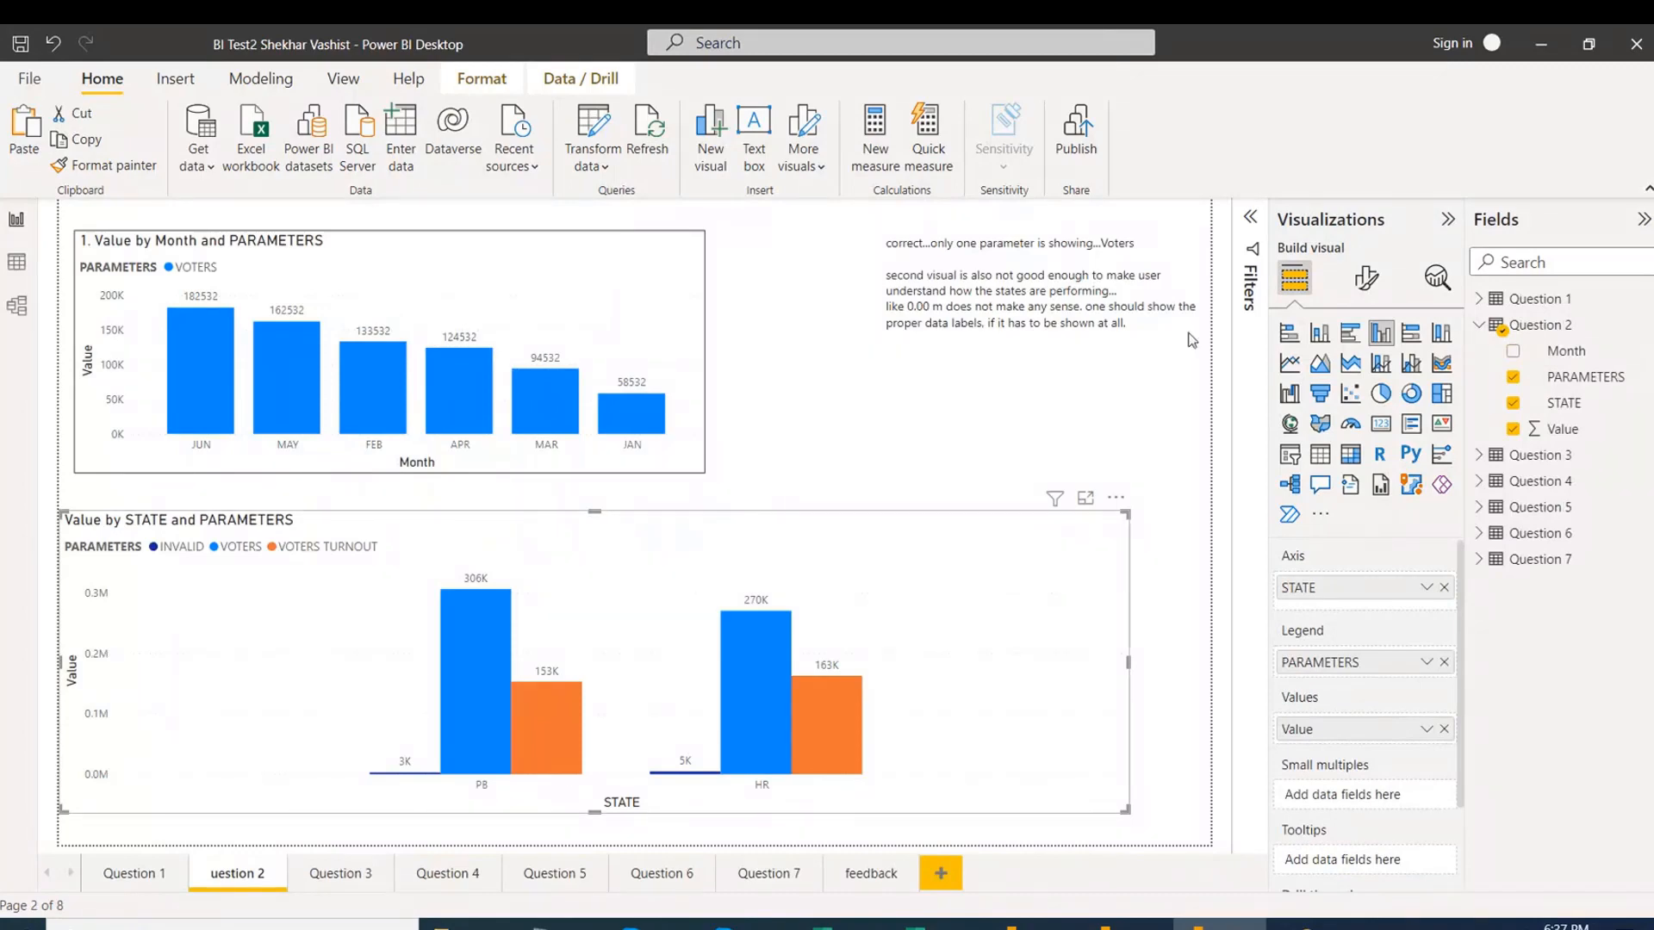
pyautogui.click(1250, 220)
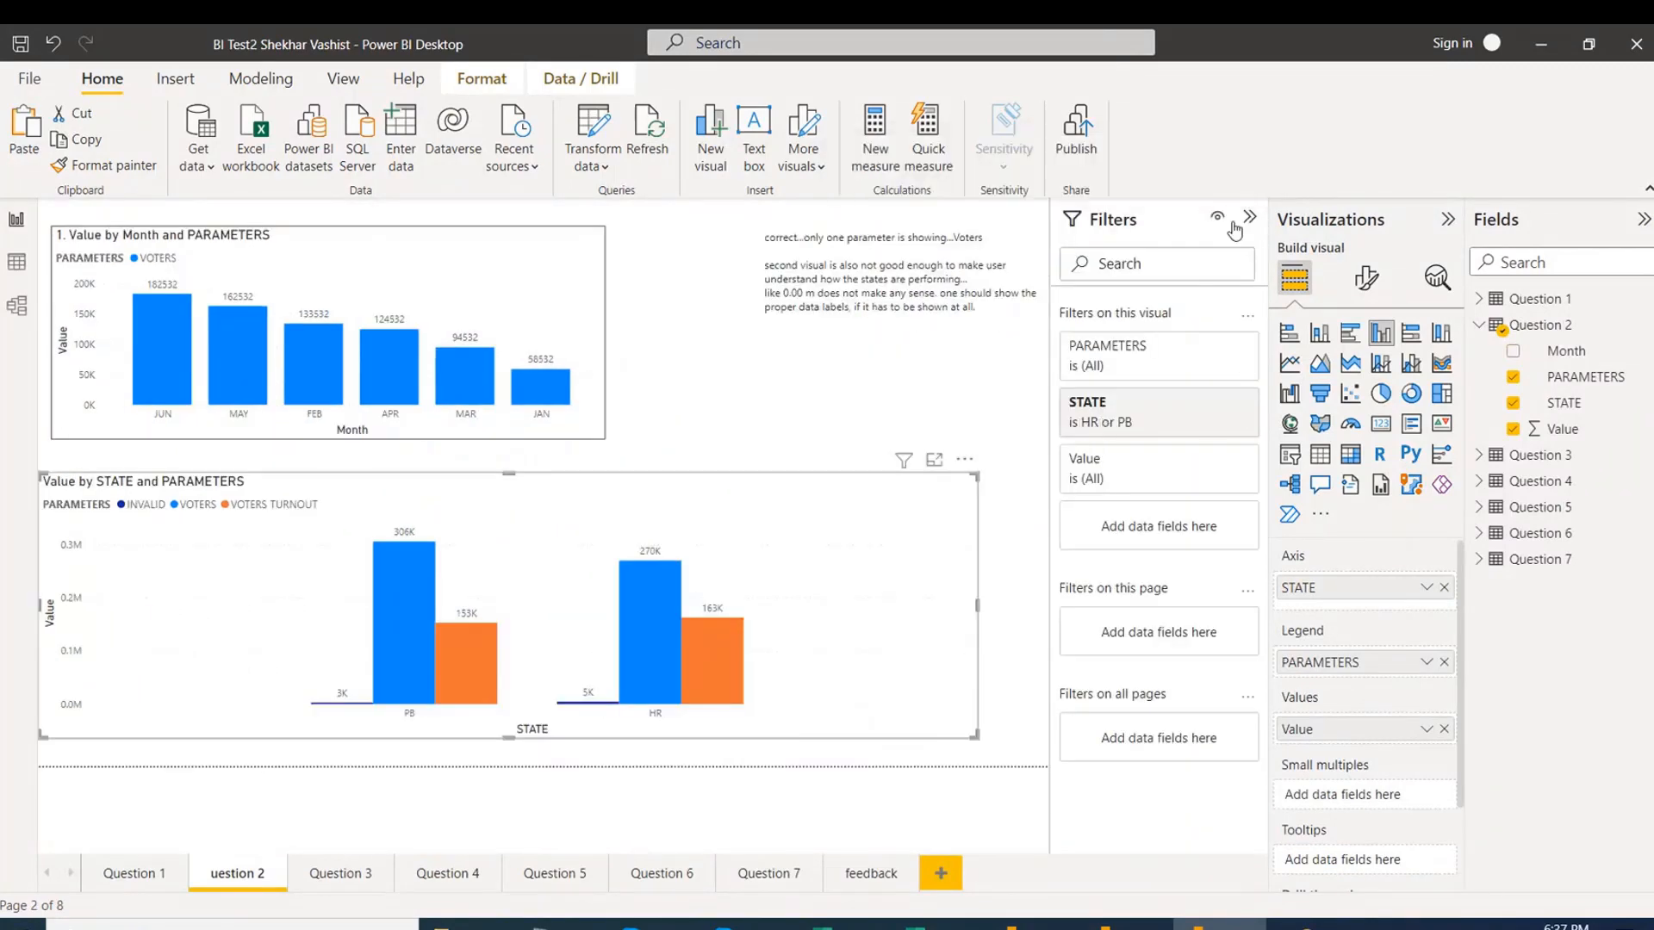
pyautogui.click(1250, 218)
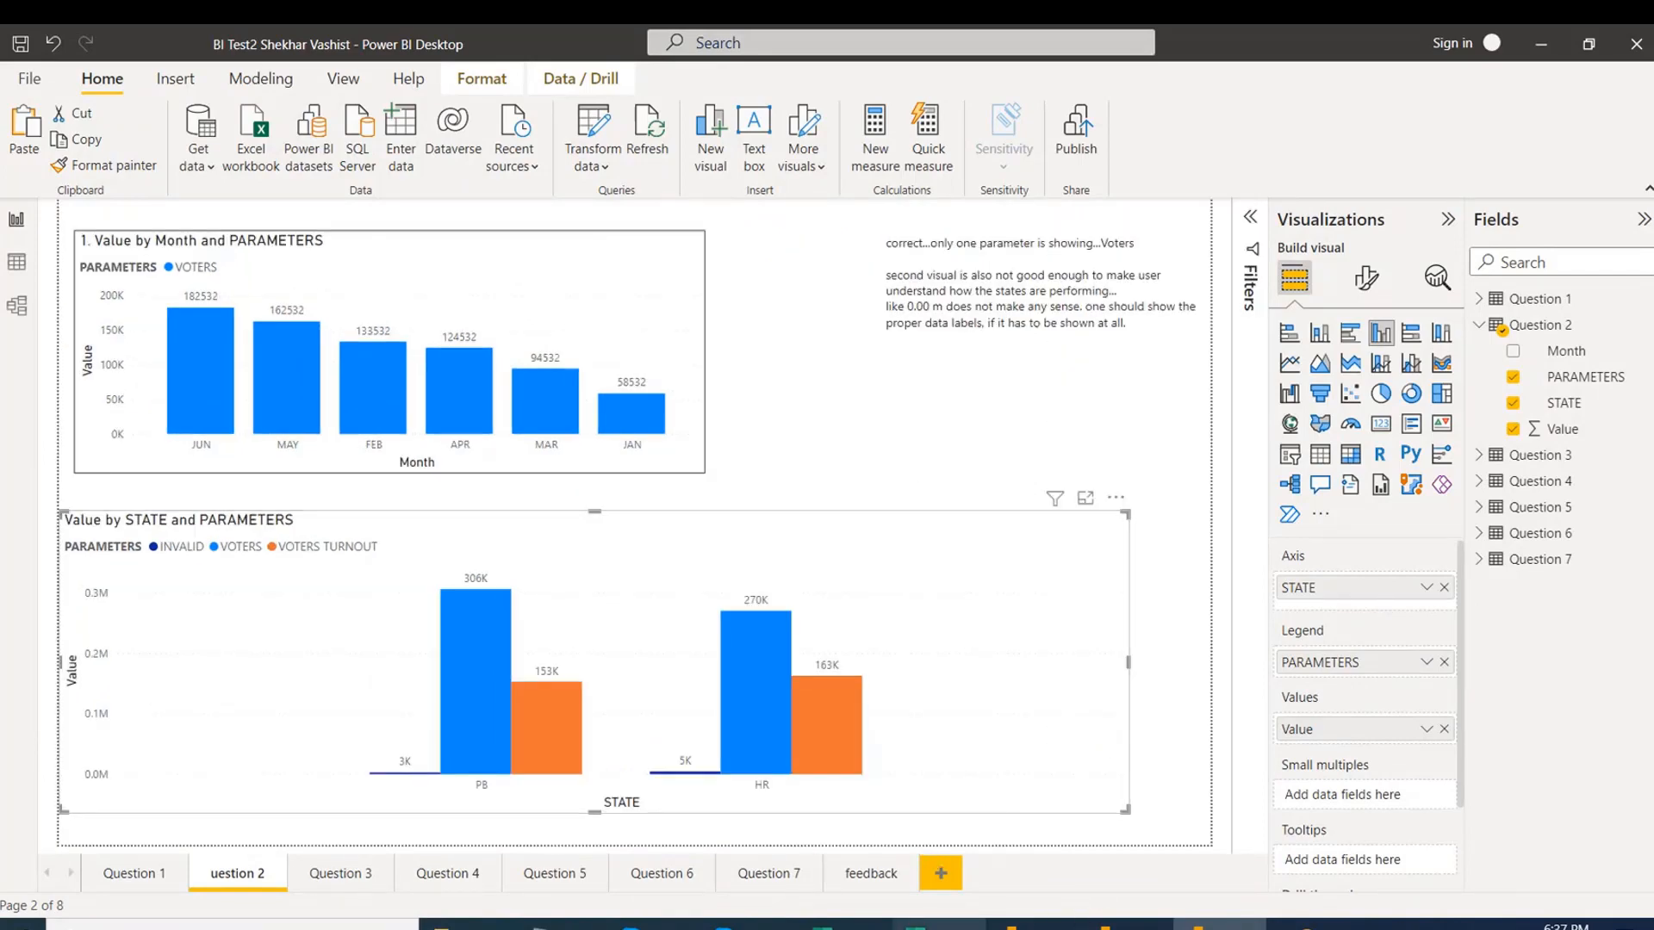
pyautogui.hotkey('alt', 'Tab')
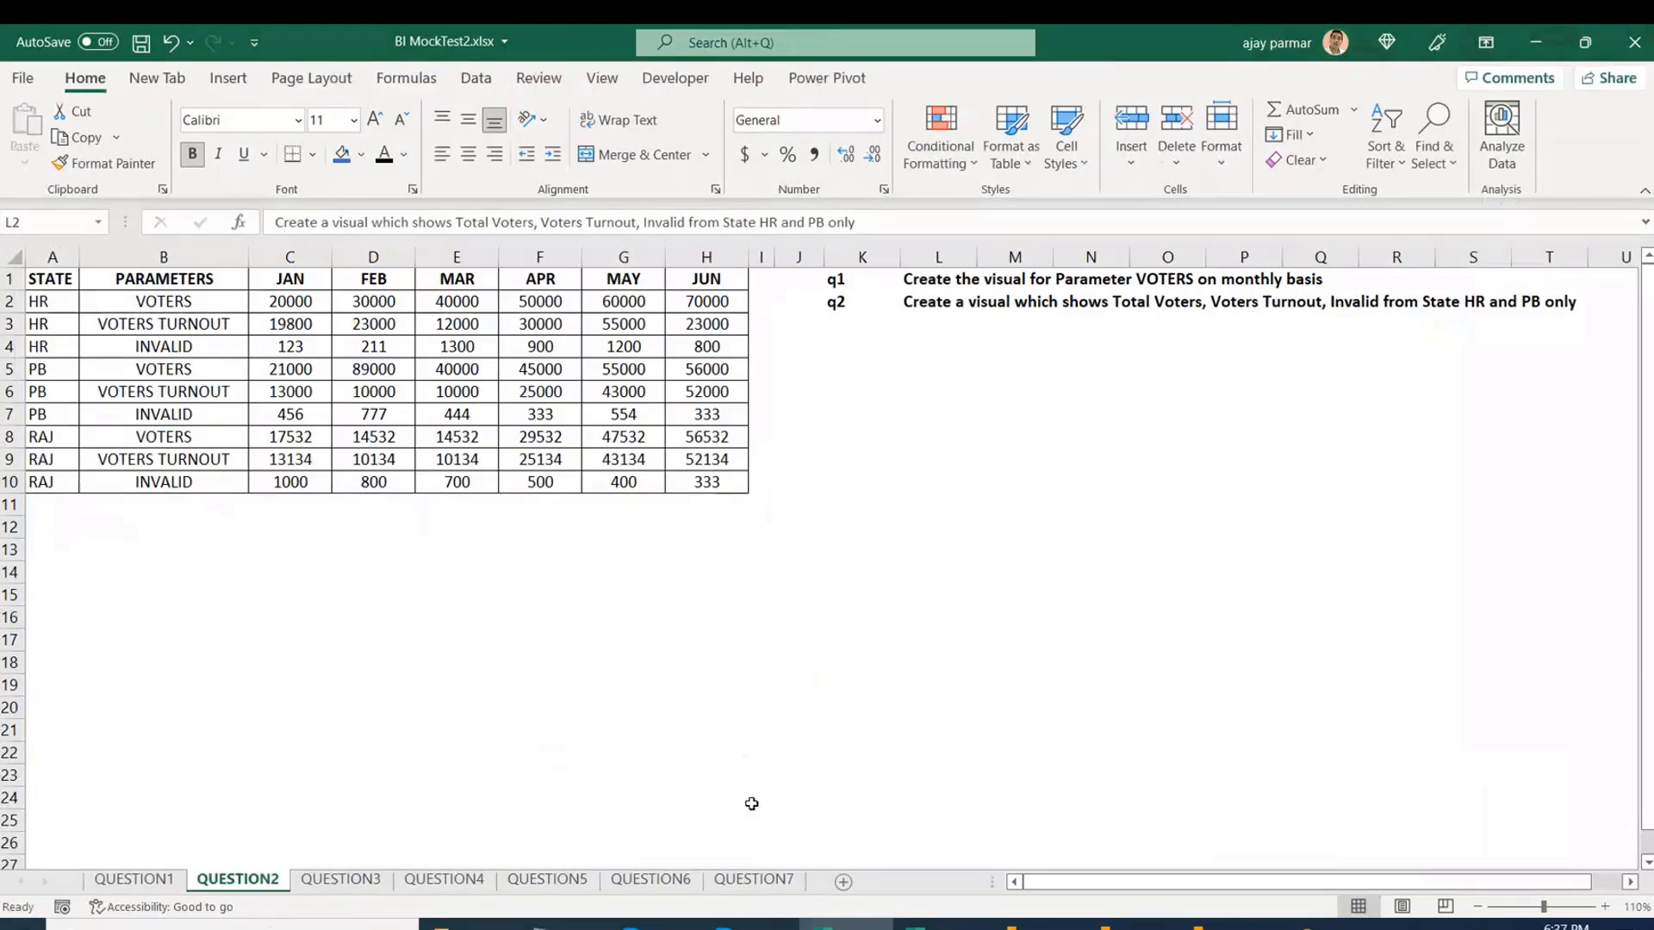
# Switch to BITestSolved in Power BI Desktop and add a new report page named q3.
pyautogui.hotkey('alt', 'Tab')
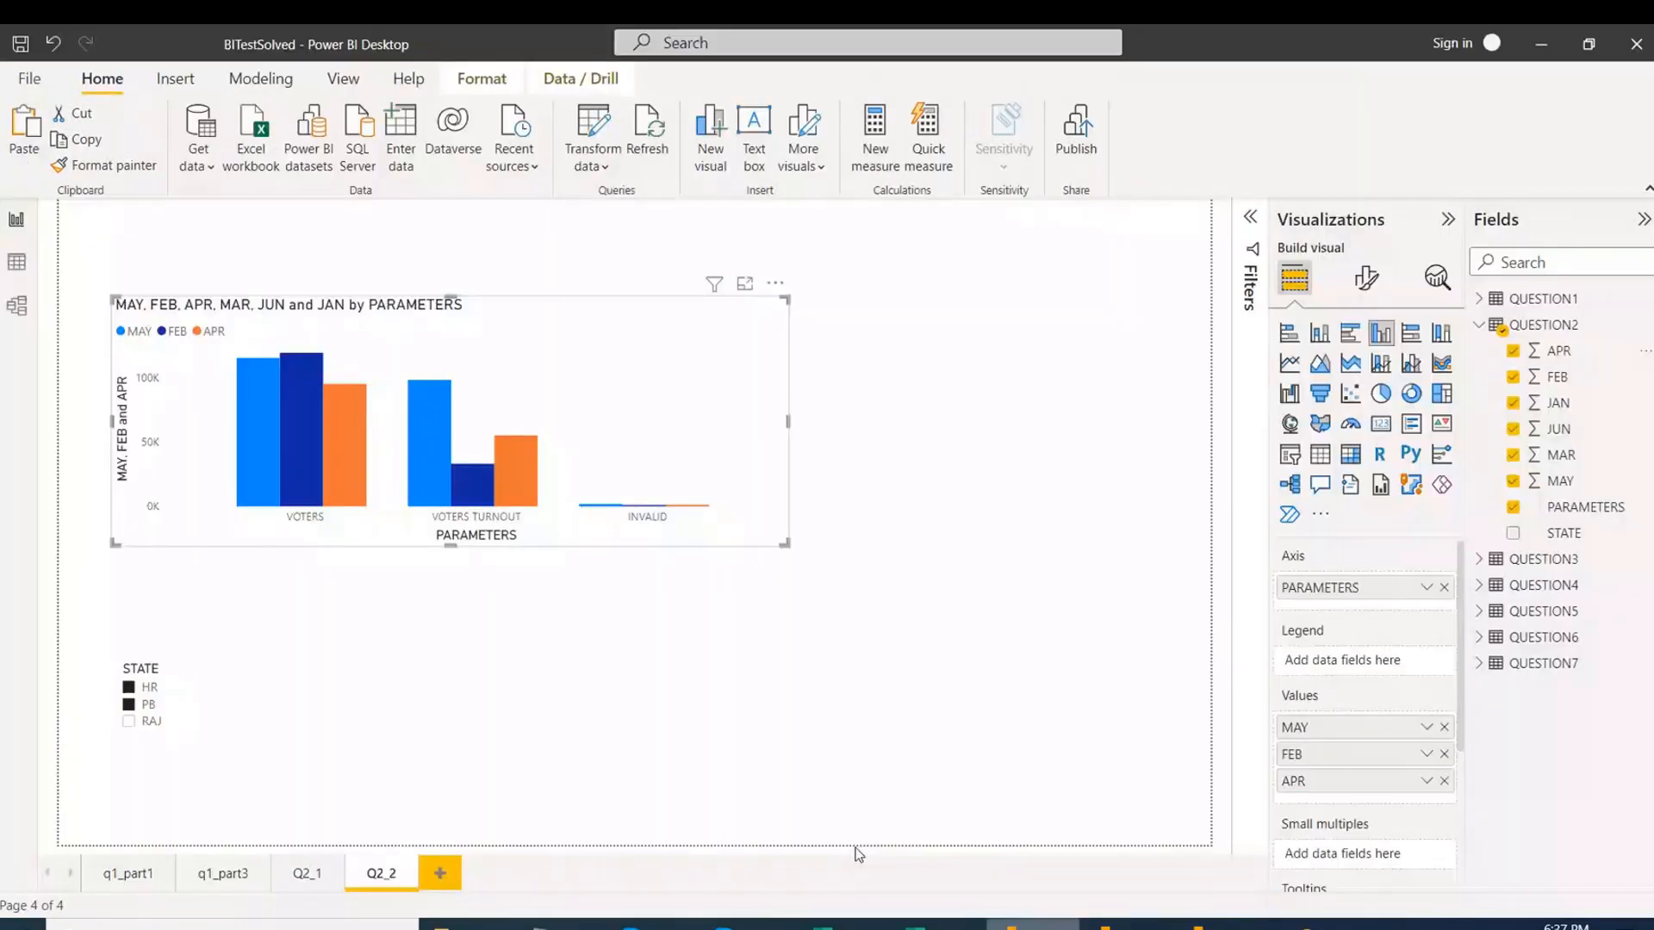
pyautogui.click(441, 873)
pyautogui.doubleClick(452, 874)
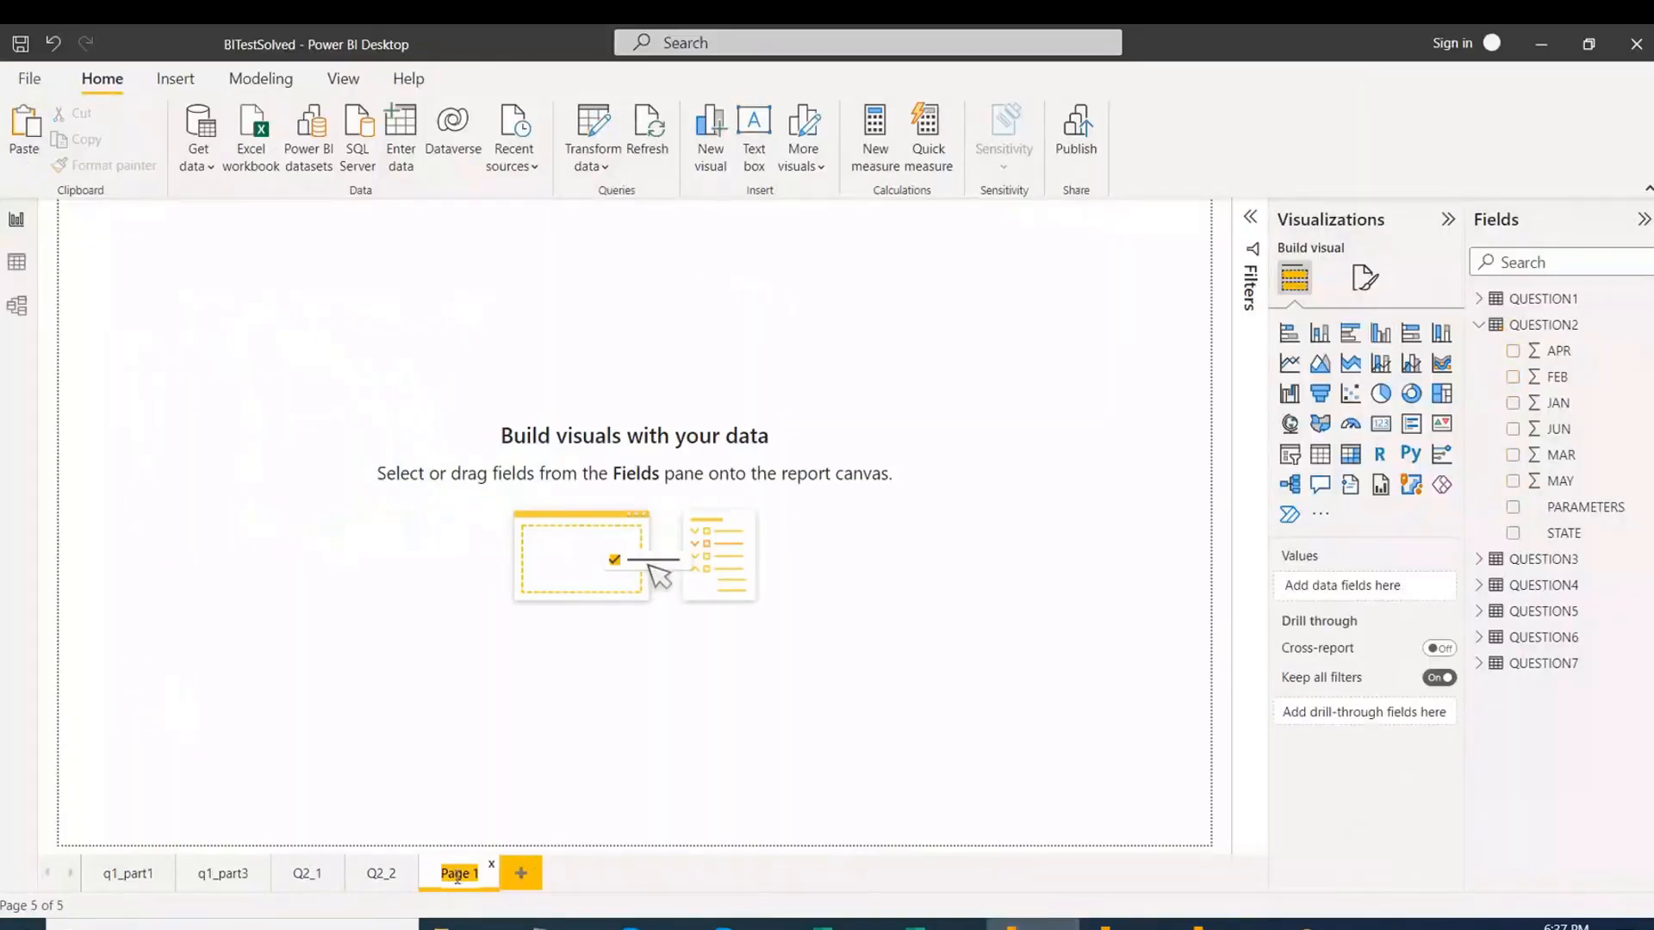
pyautogui.write('Q')
pyautogui.click(242, 412)
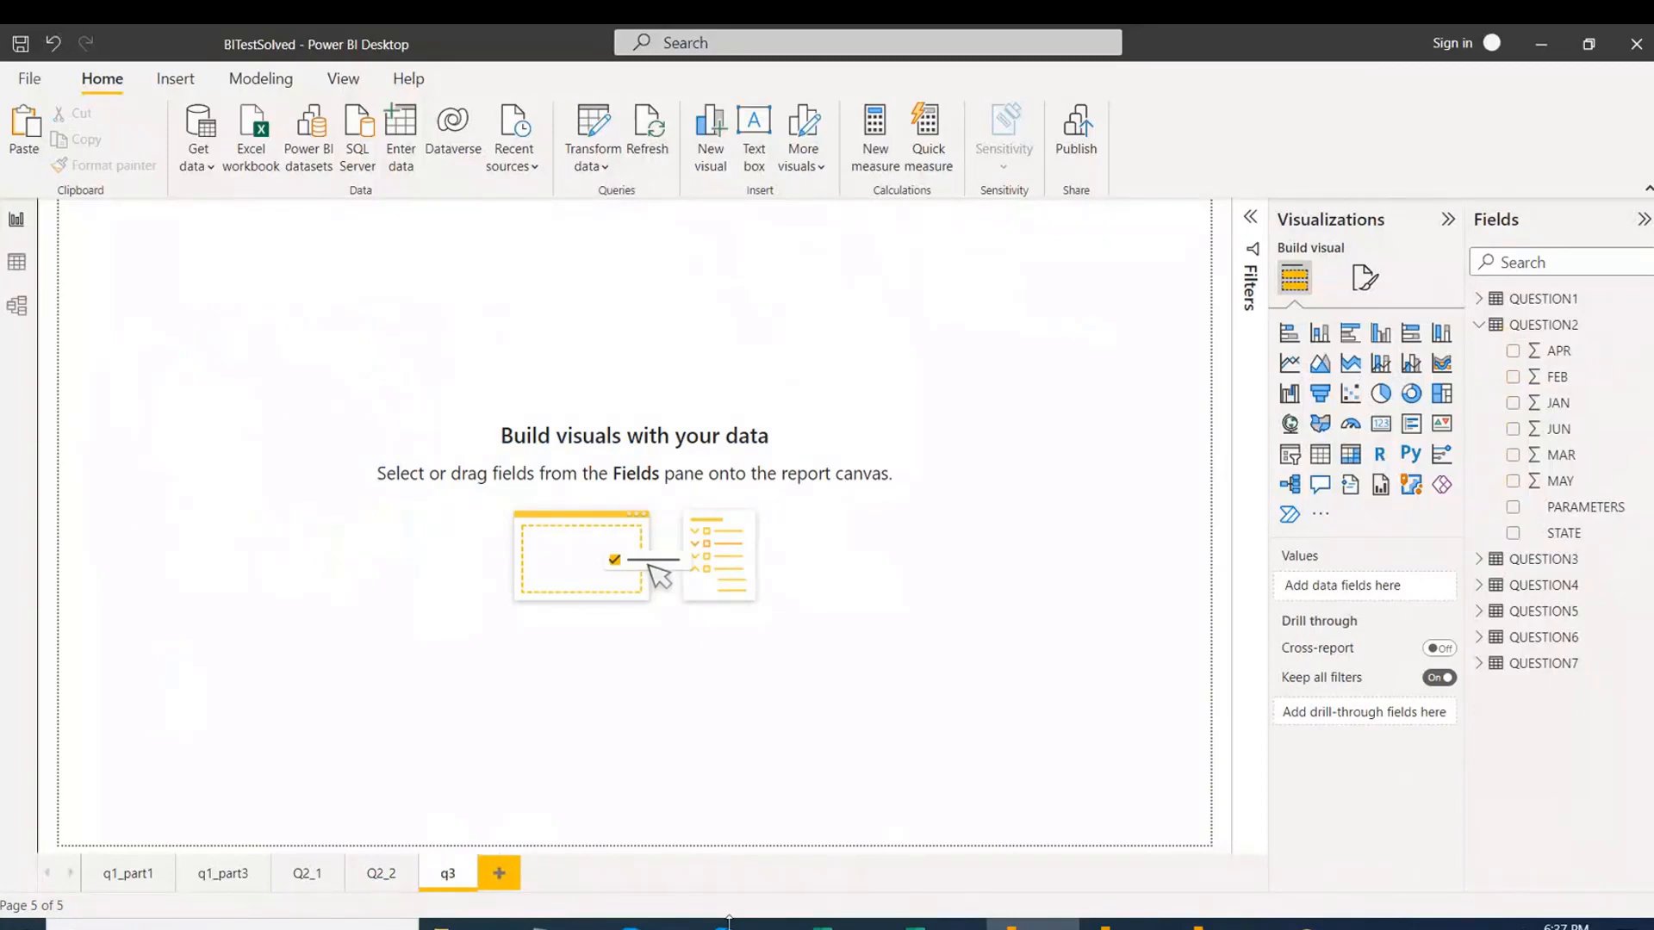
# Switch to BI MockTest2.xlsx in Excel and read the visualization task and party data on the QUESTION3 sheet.
pyautogui.hotkey('alt', 'Tab')
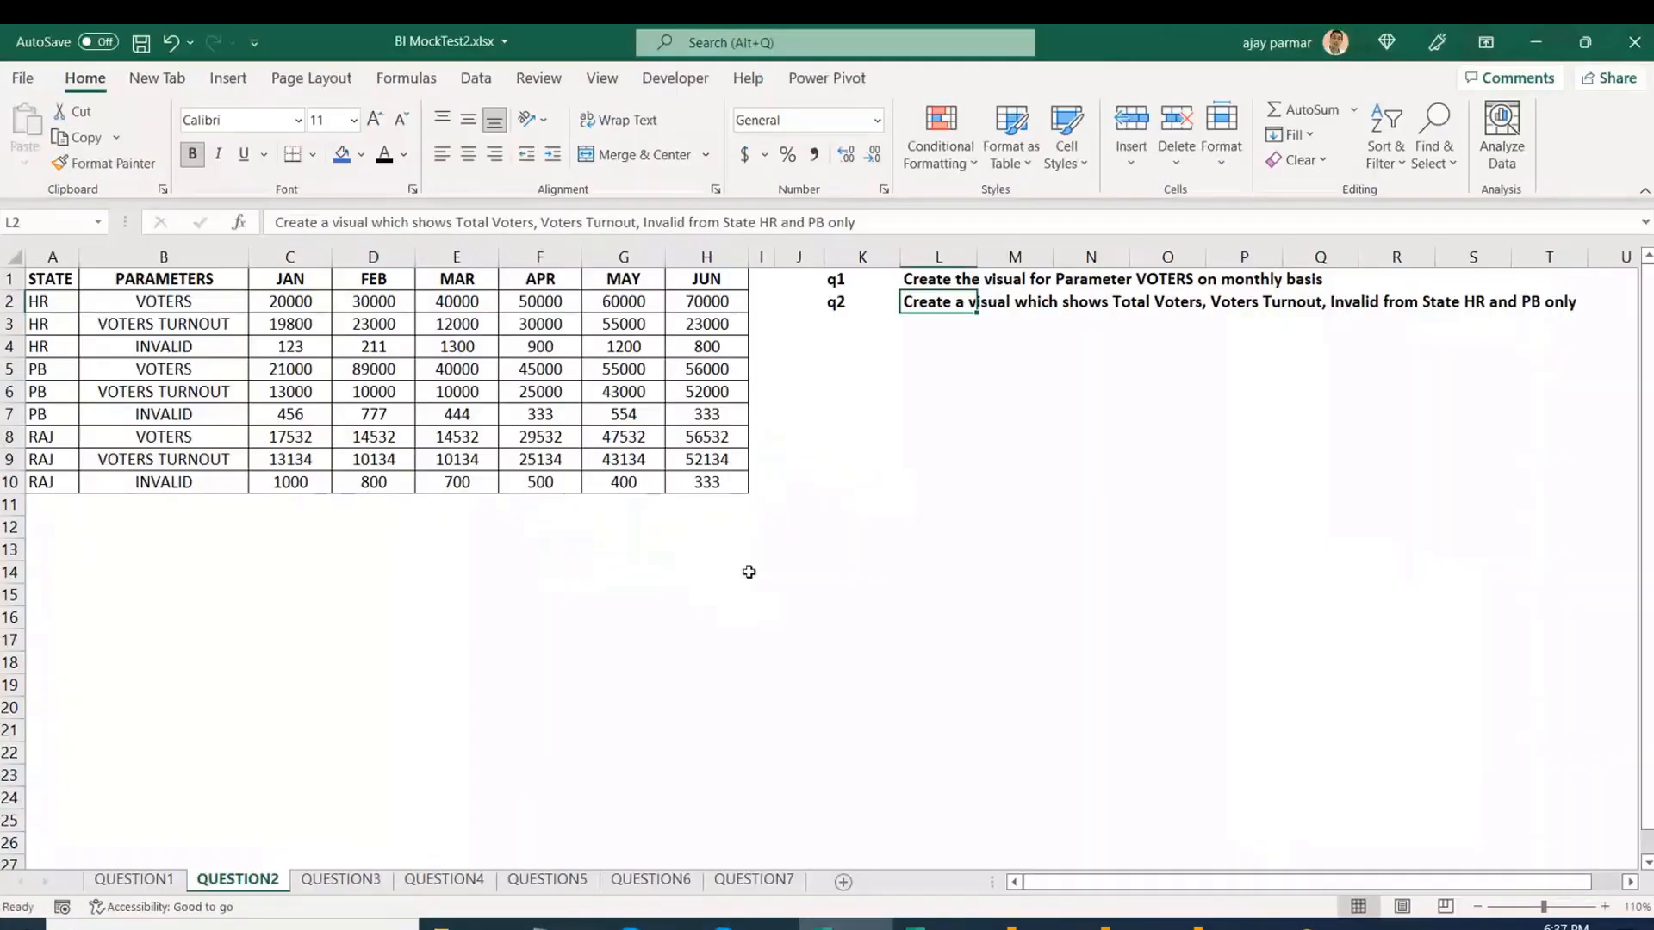
pyautogui.click(341, 880)
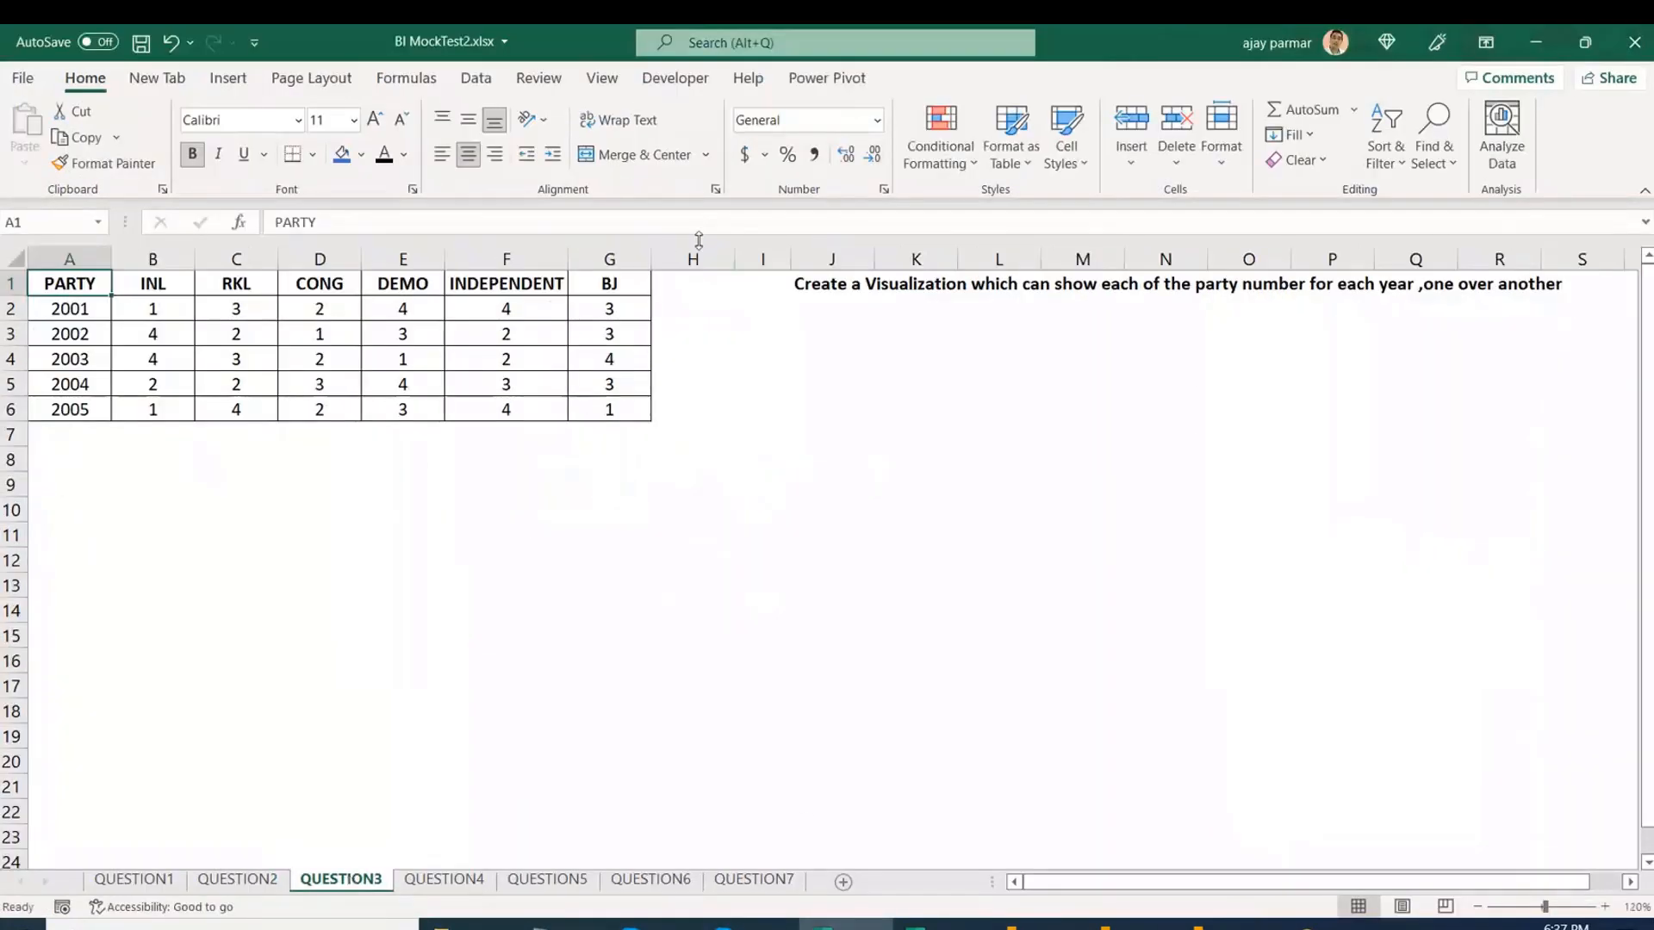
pyautogui.click(840, 283)
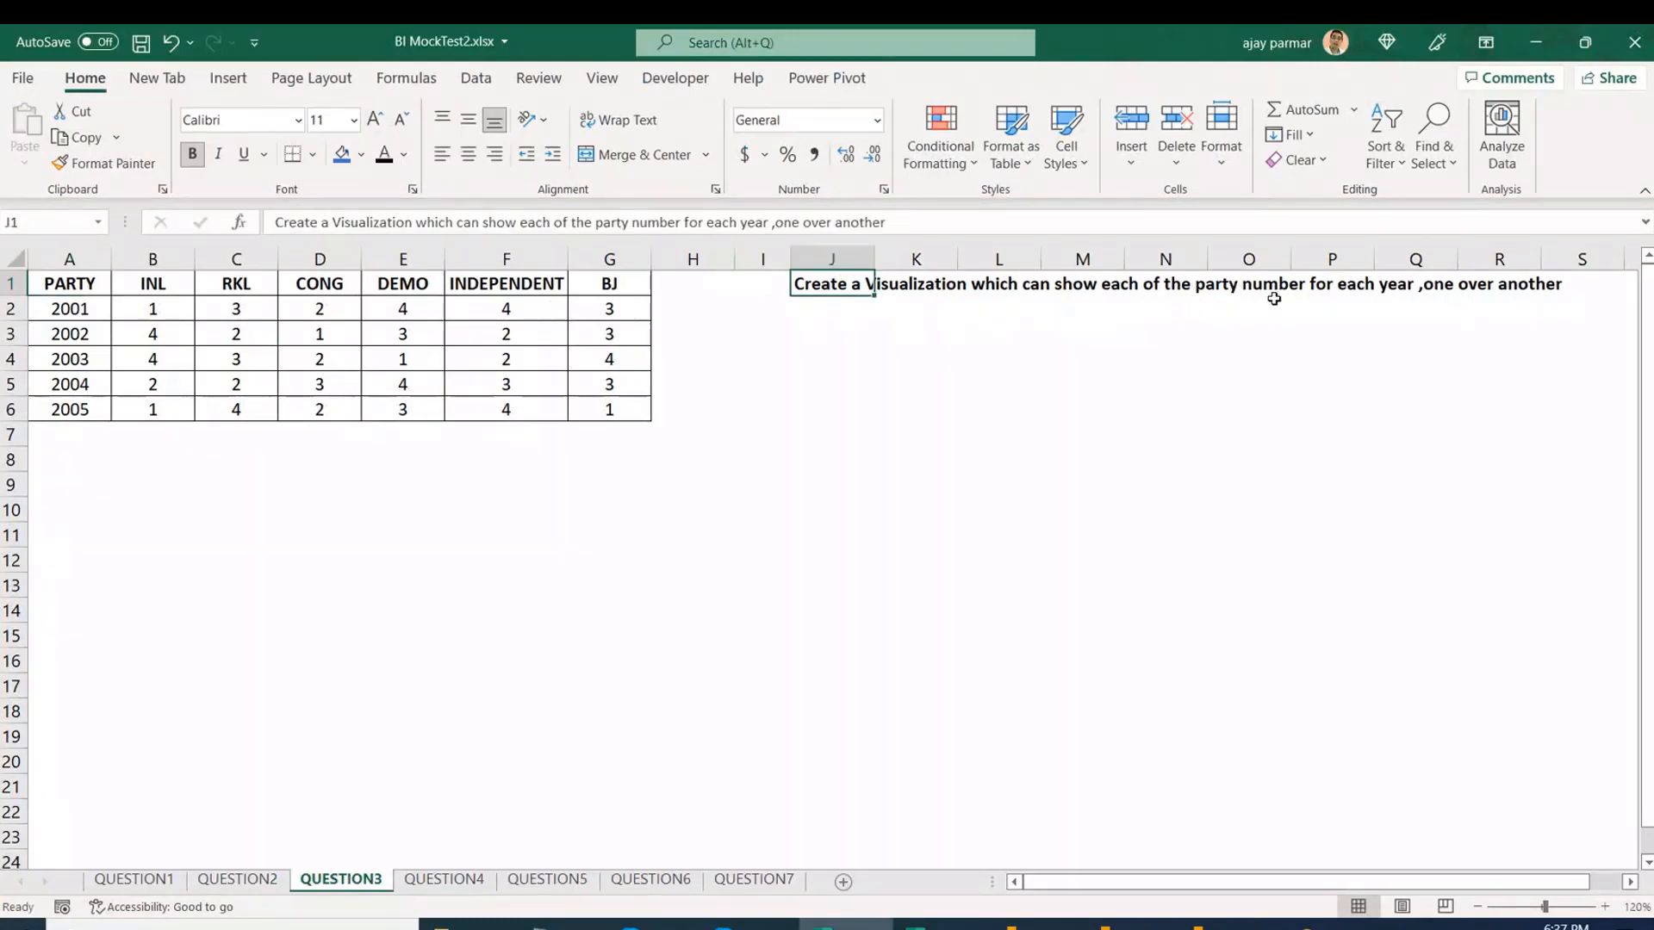
pyautogui.click(1114, 501)
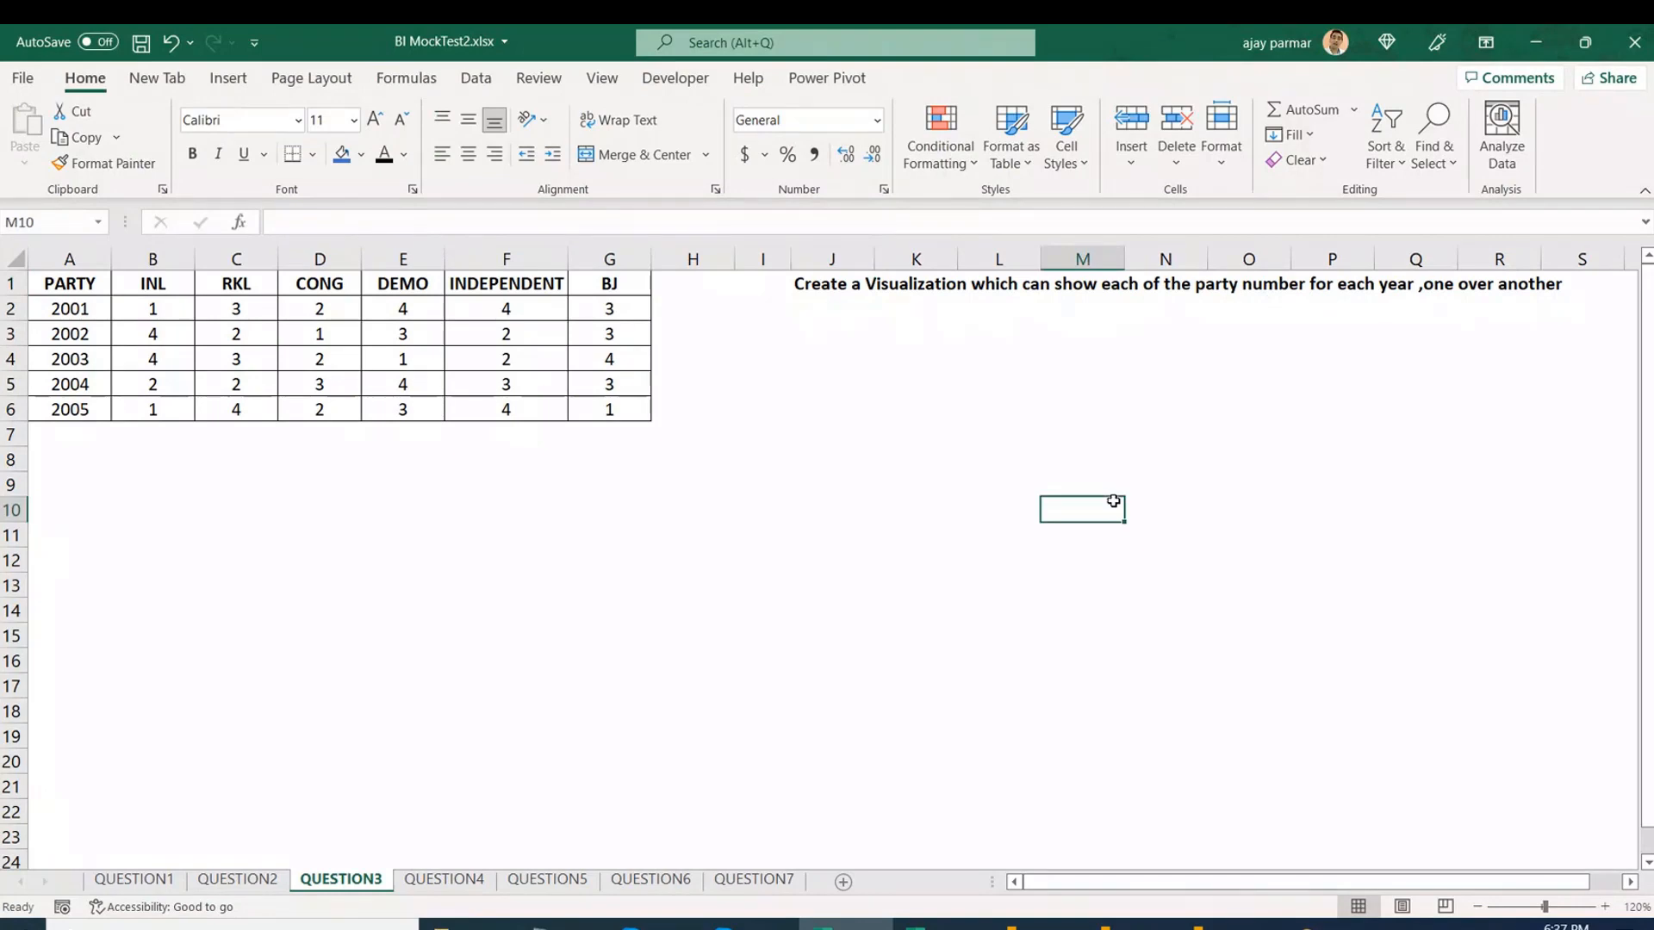
pyautogui.click(907, 284)
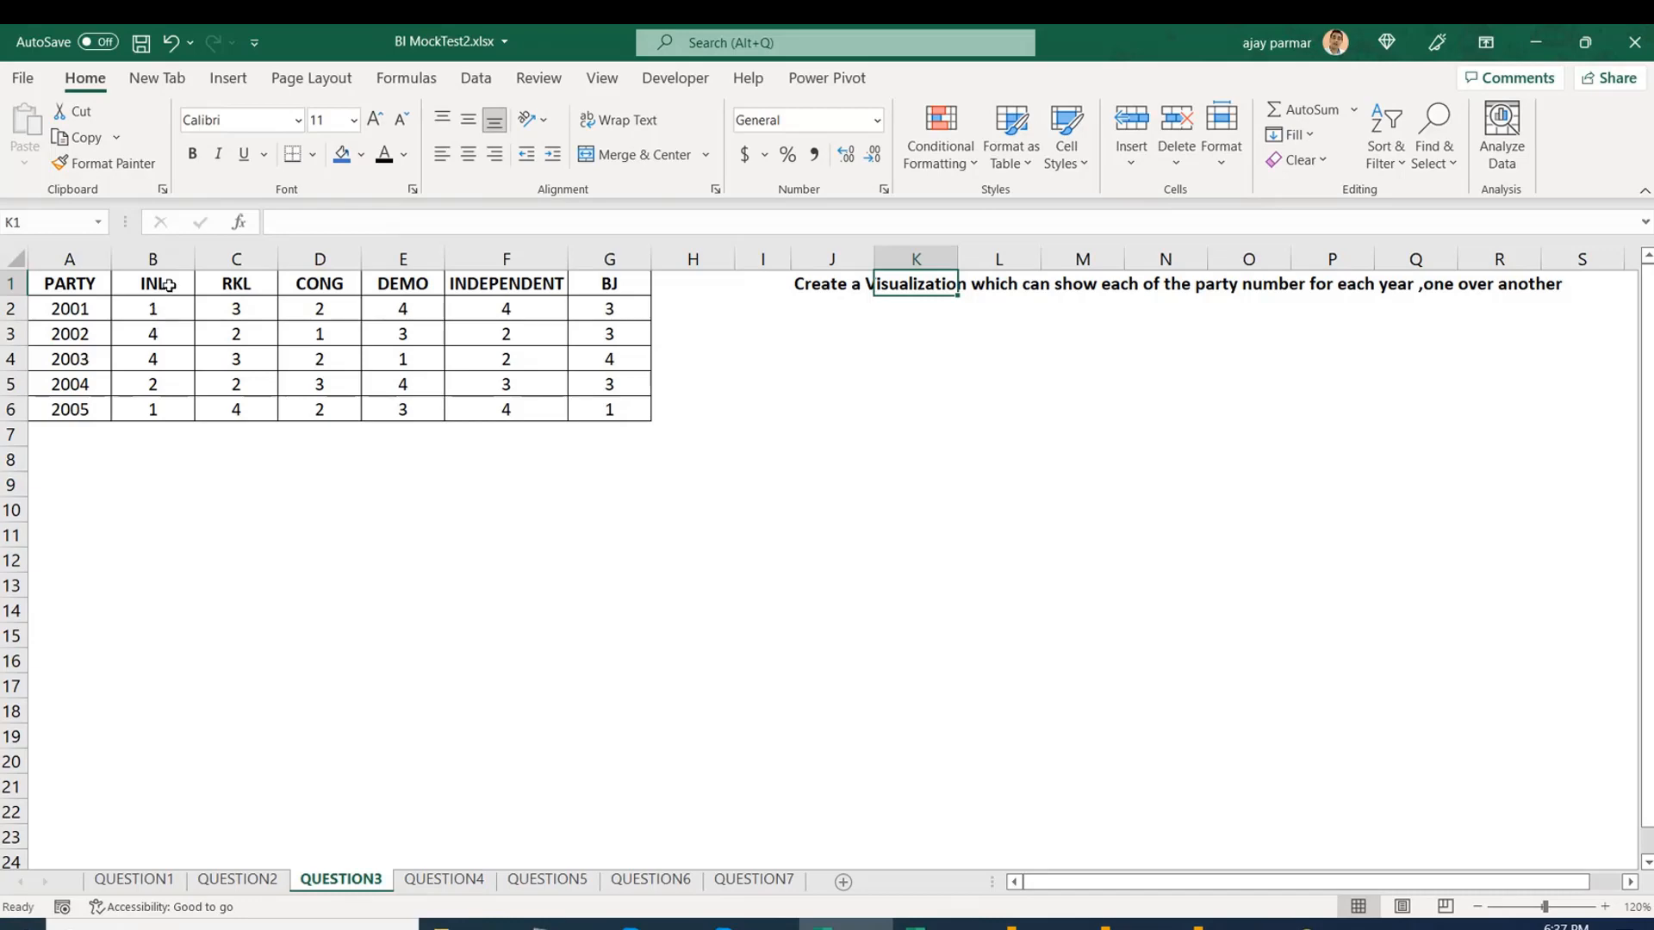
# Switch to the first mock-test report in Power BI Desktop and examine the party segments of the Q3 page's stacked bar chart.
pyautogui.click(1125, 925)
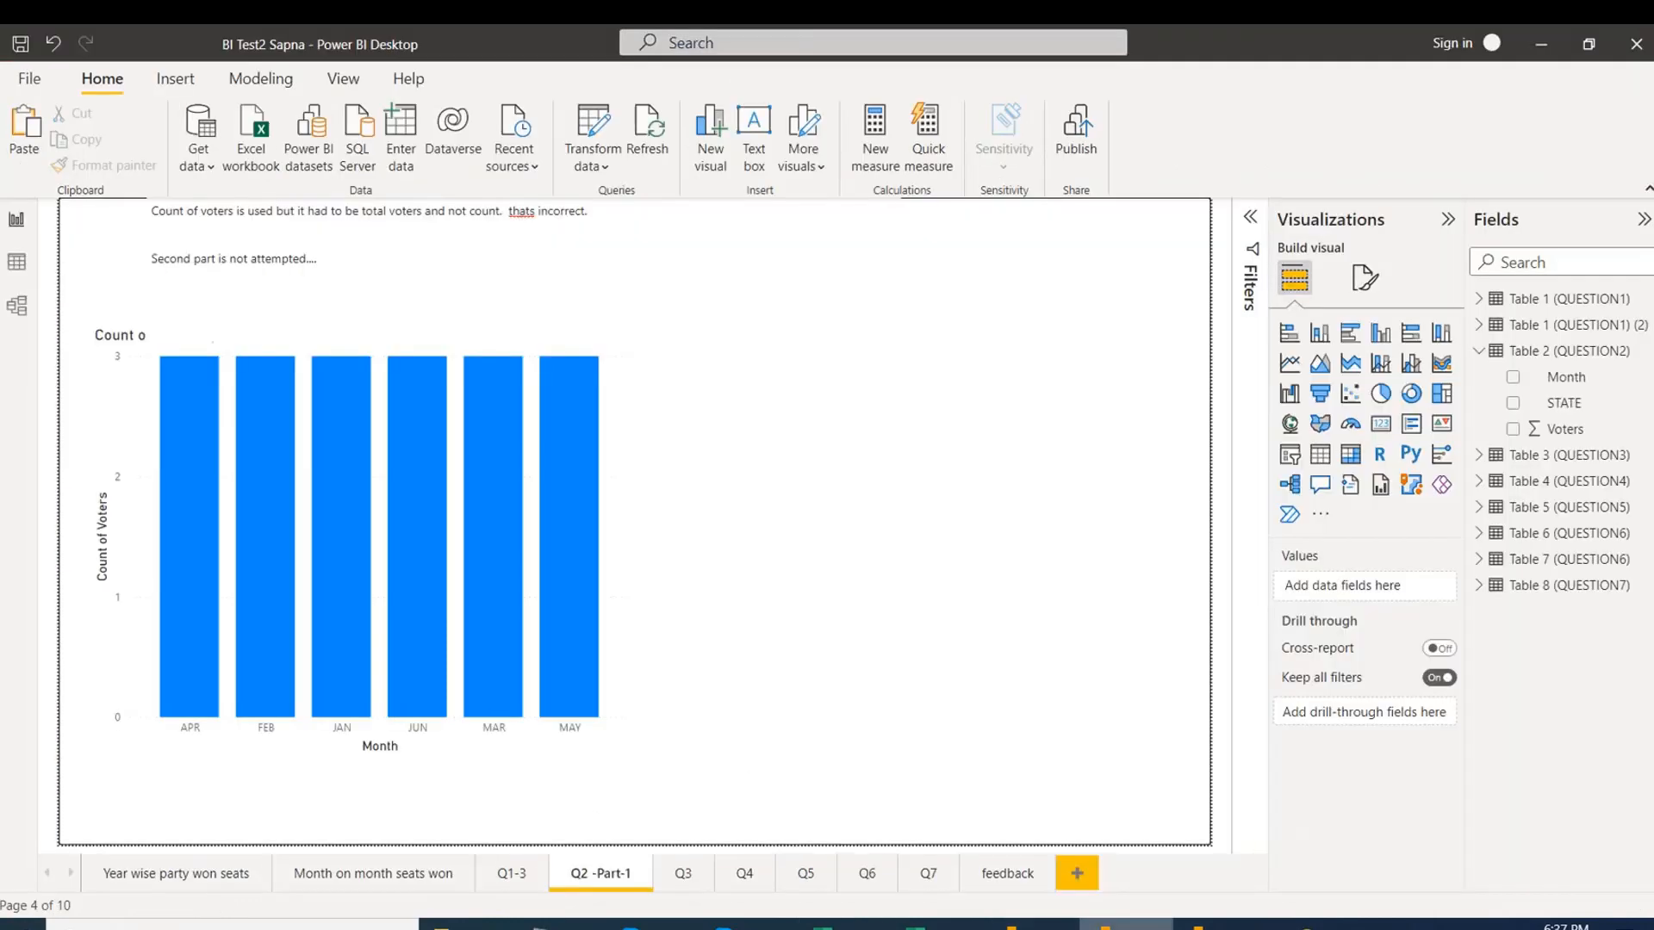
pyautogui.click(685, 875)
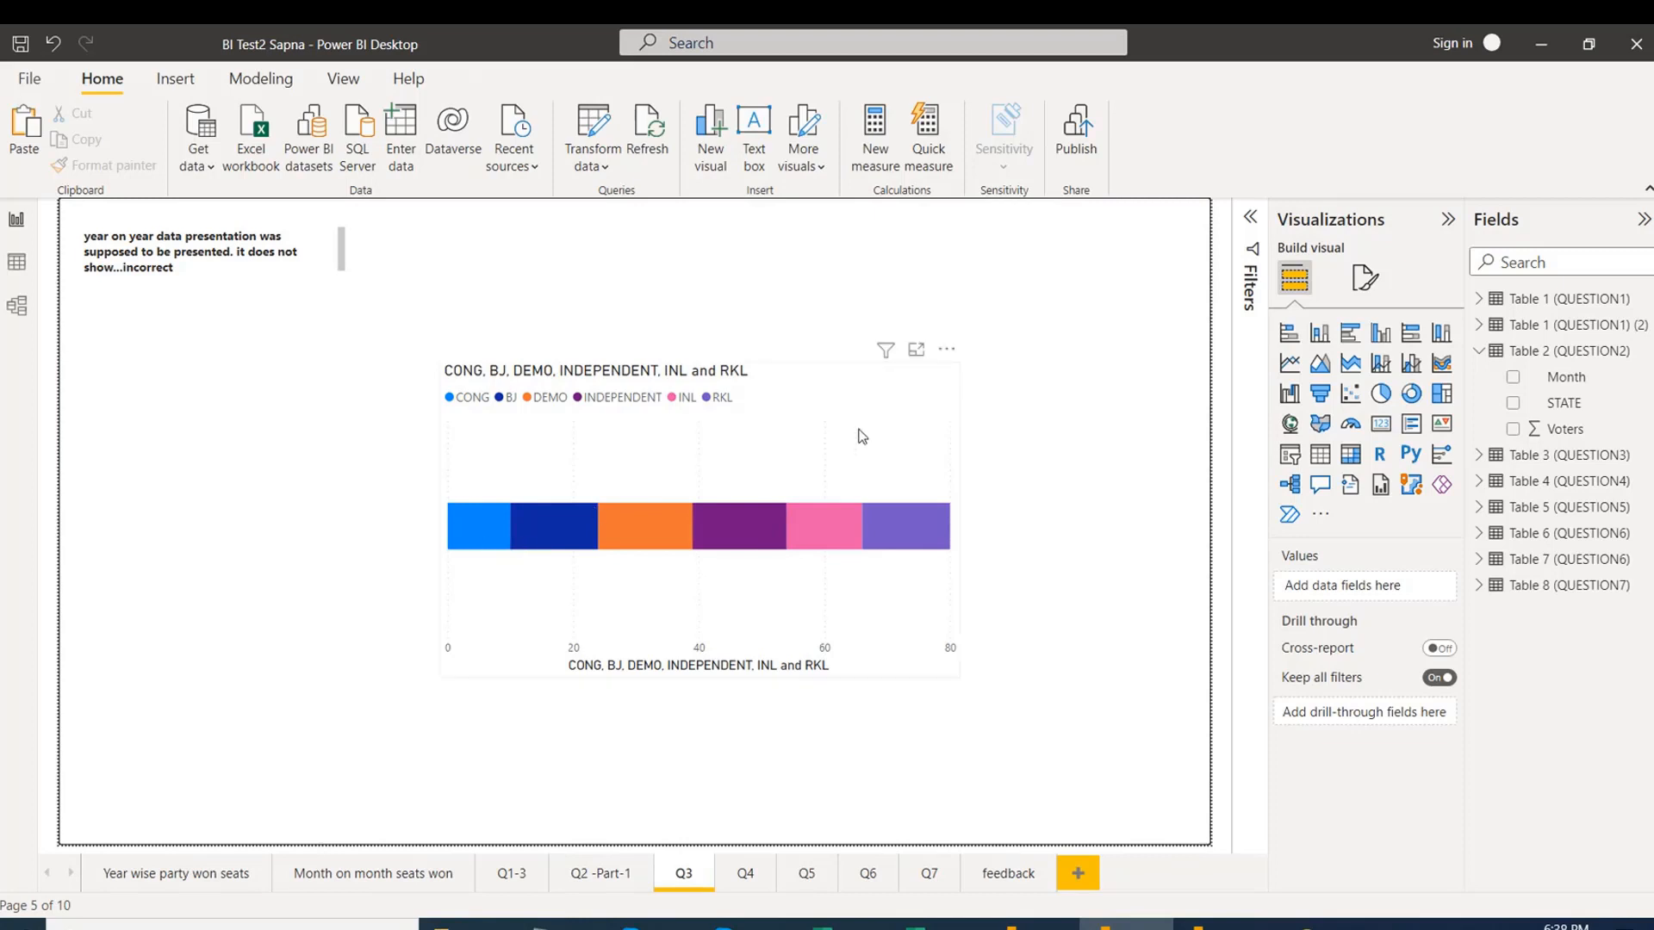
pyautogui.click(913, 397)
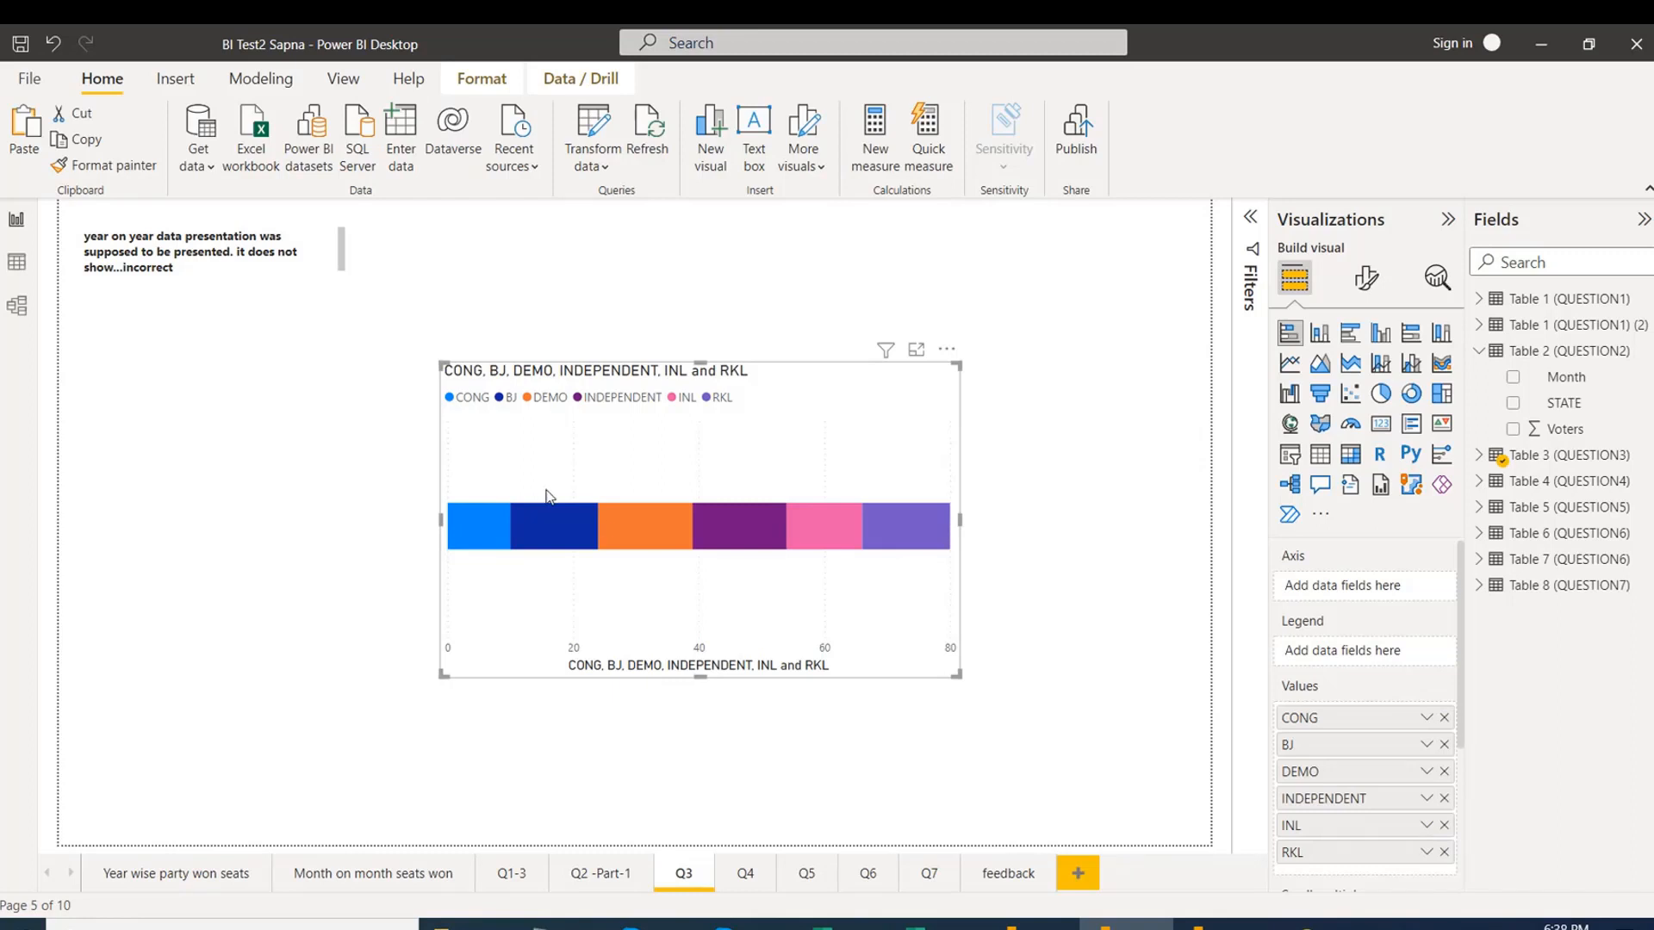
pyautogui.moveTo(473, 543)
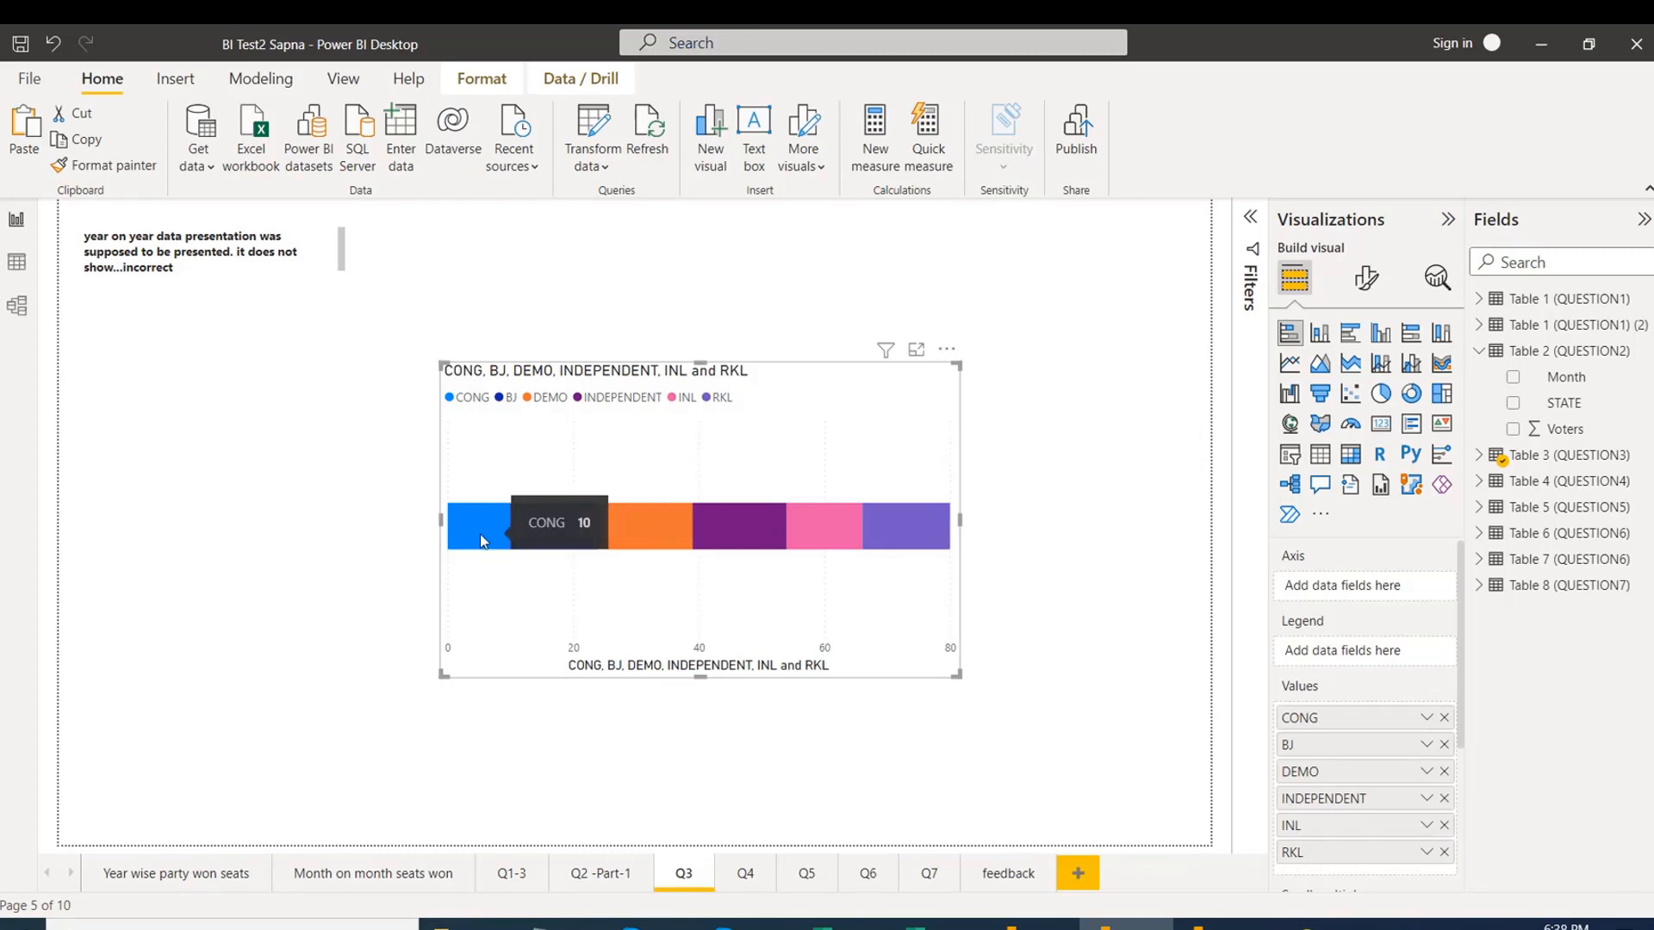
pyautogui.moveTo(561, 540)
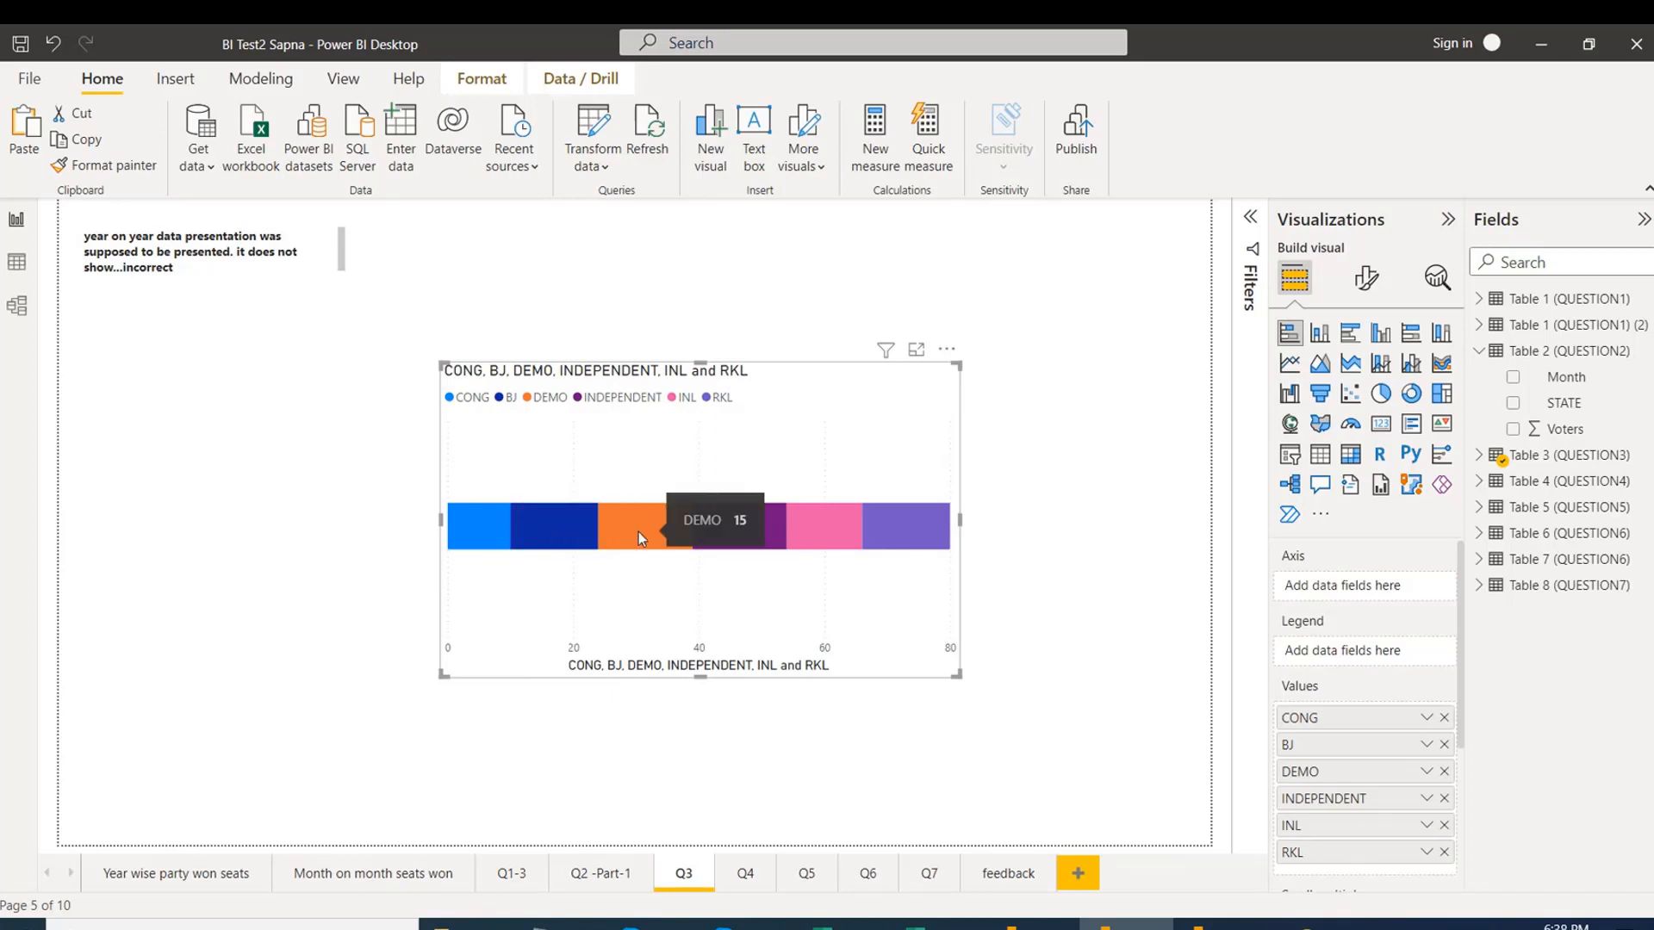
pyautogui.moveTo(702, 539)
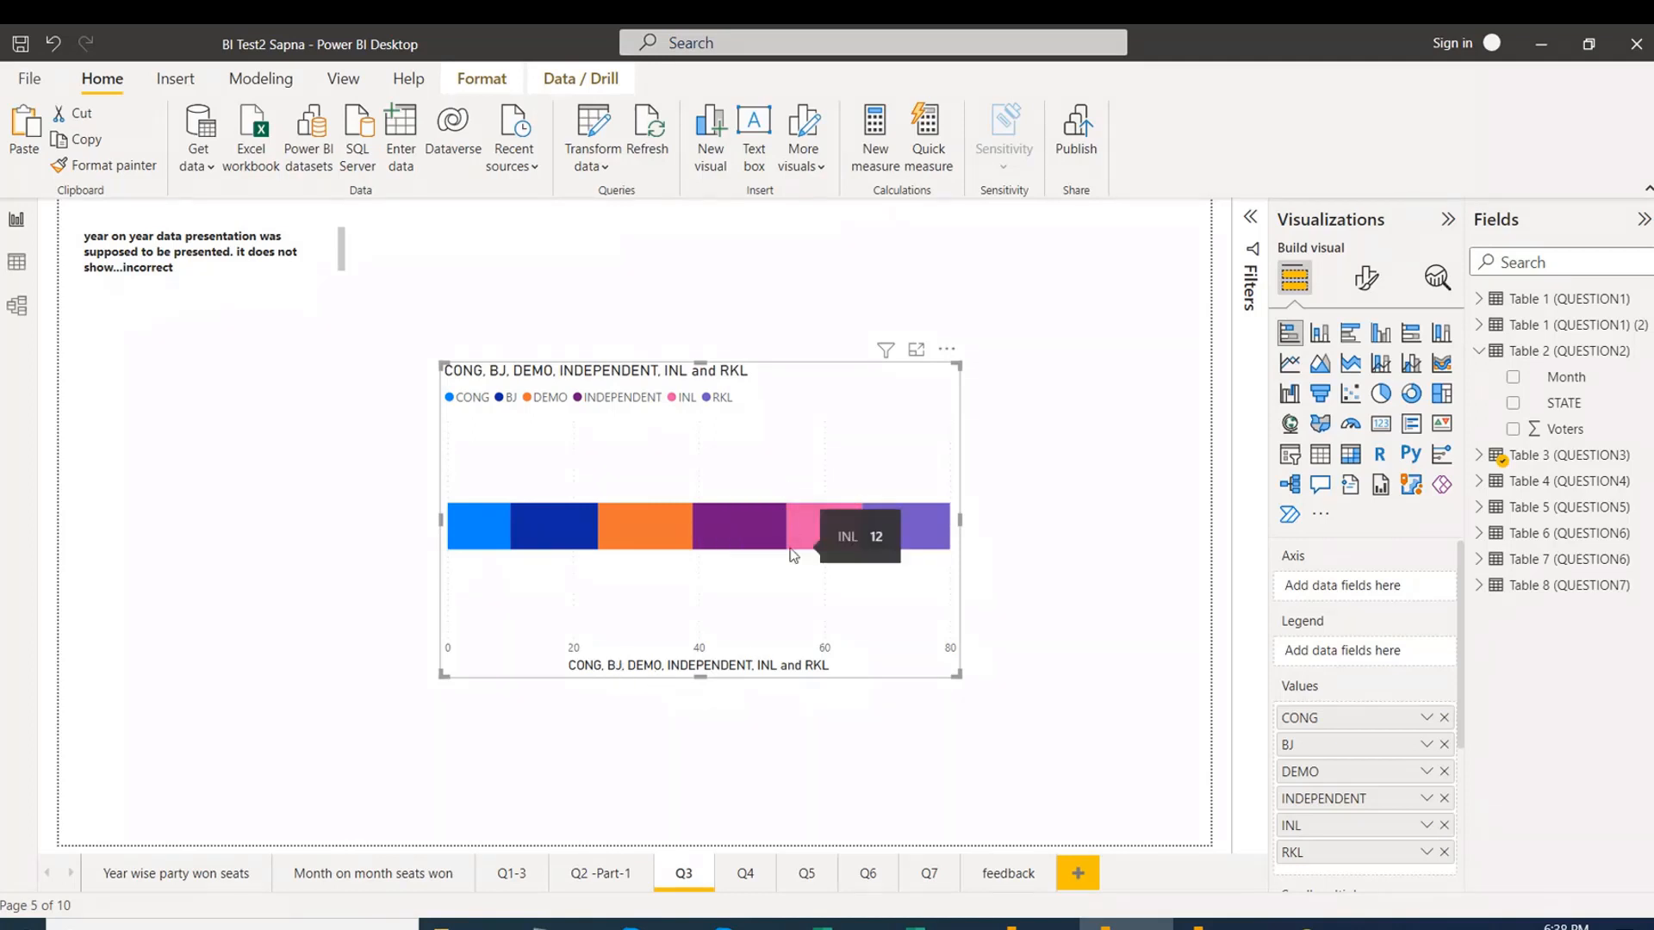
pyautogui.moveTo(753, 555)
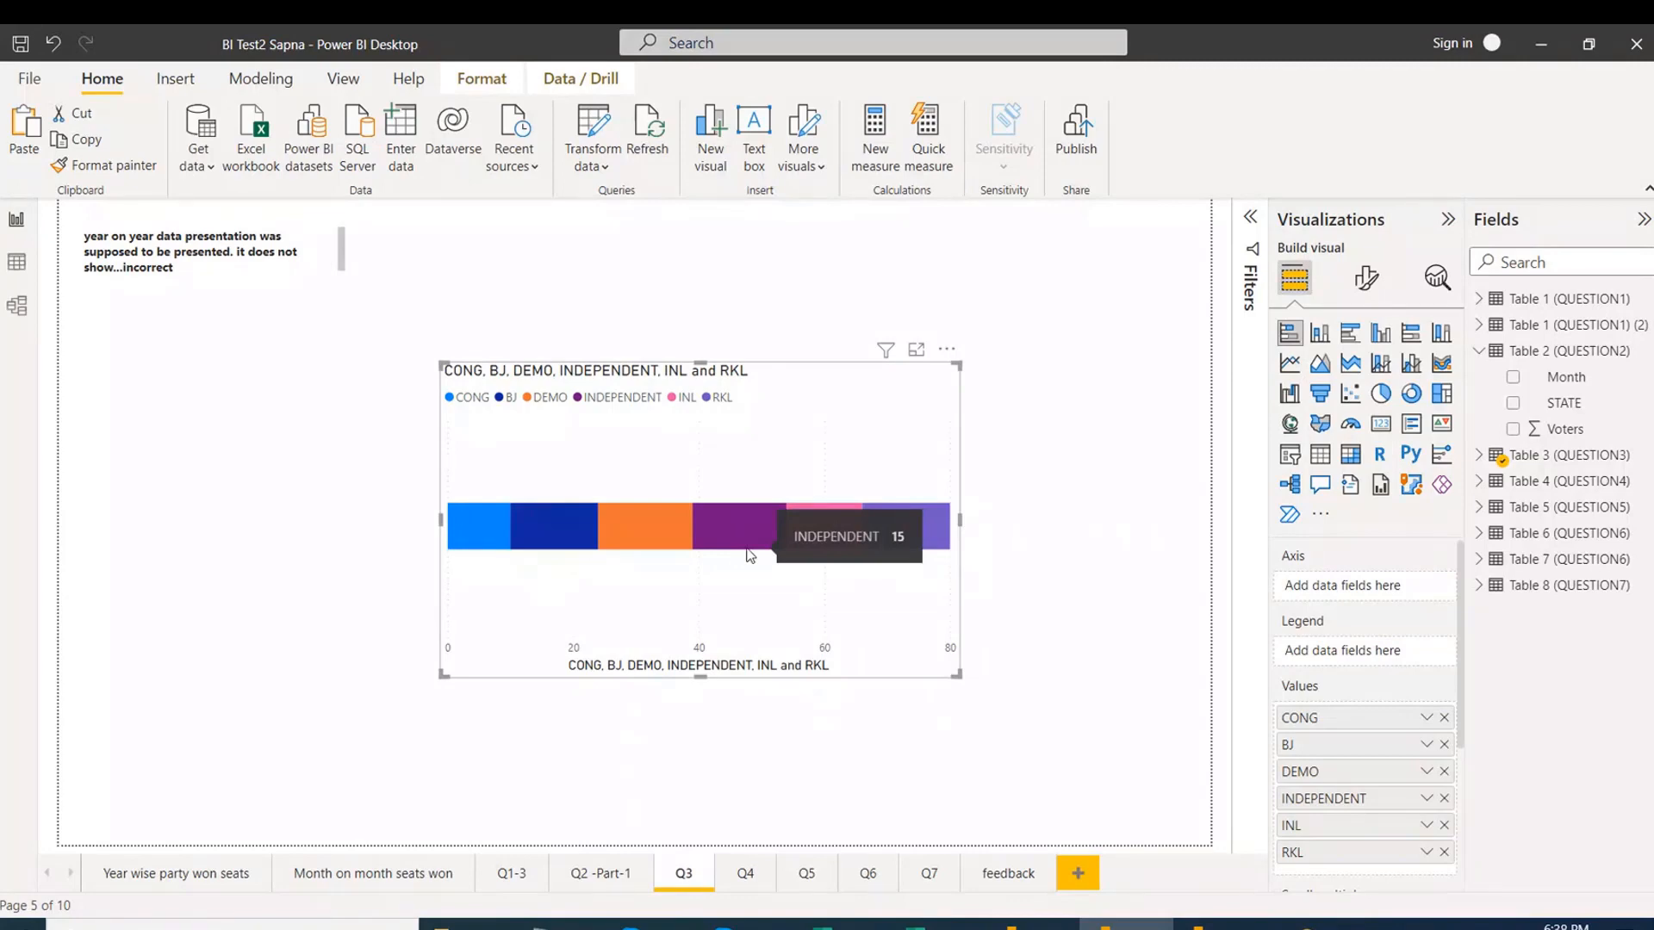
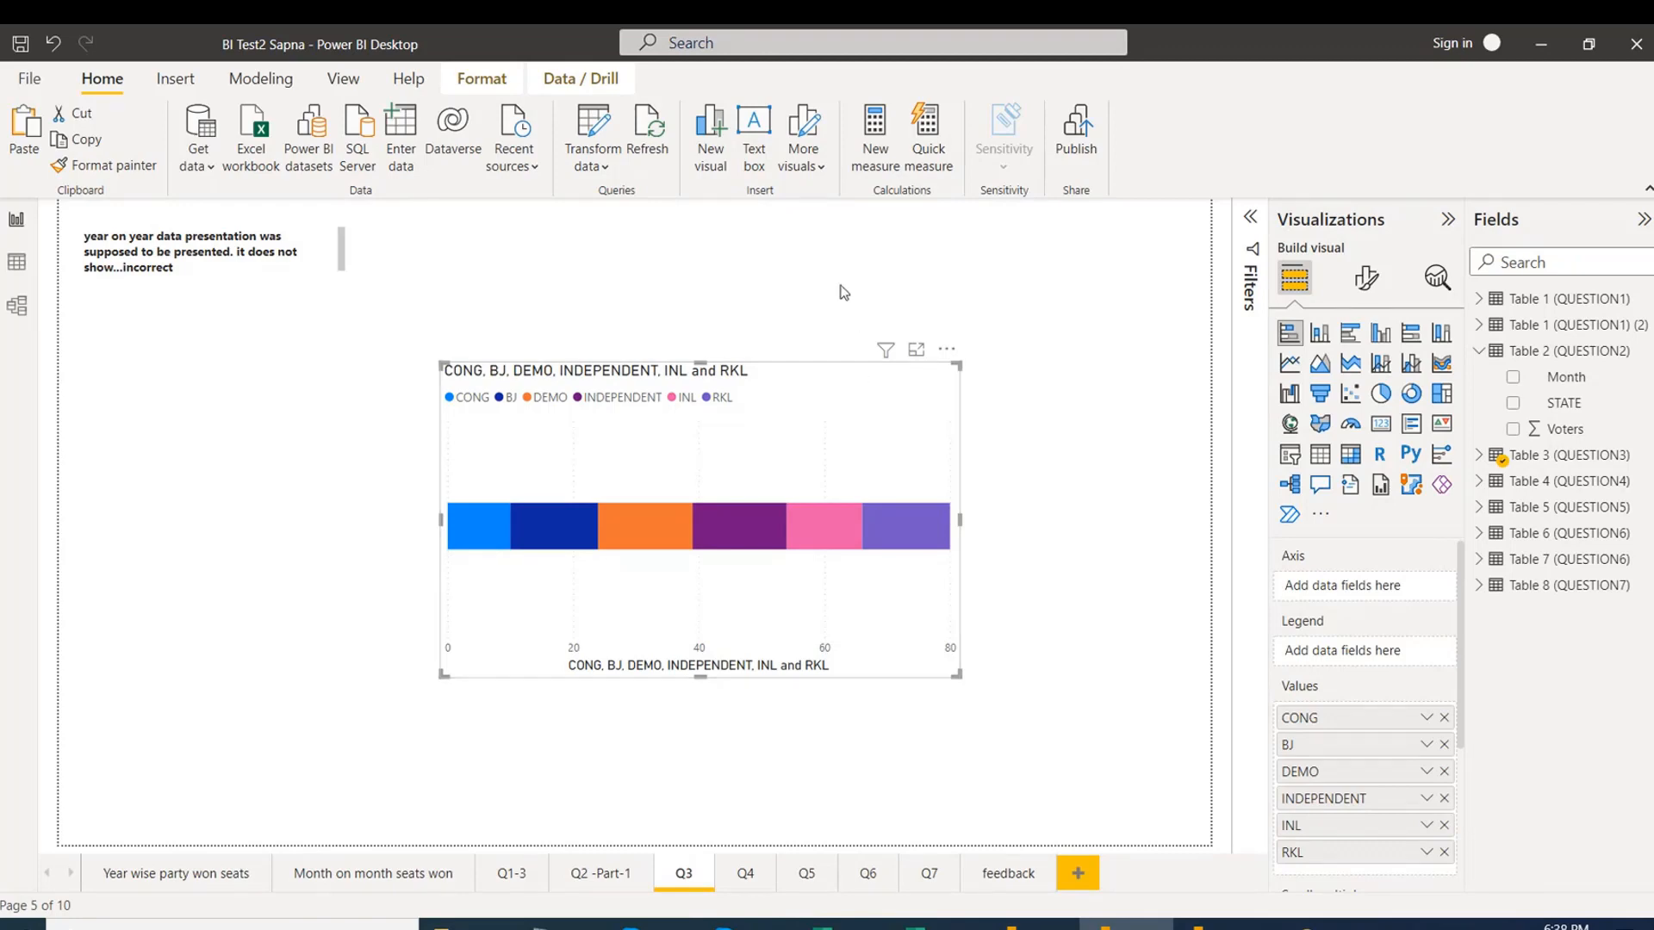
pyautogui.click(841, 287)
pyautogui.click(845, 386)
pyautogui.click(1089, 408)
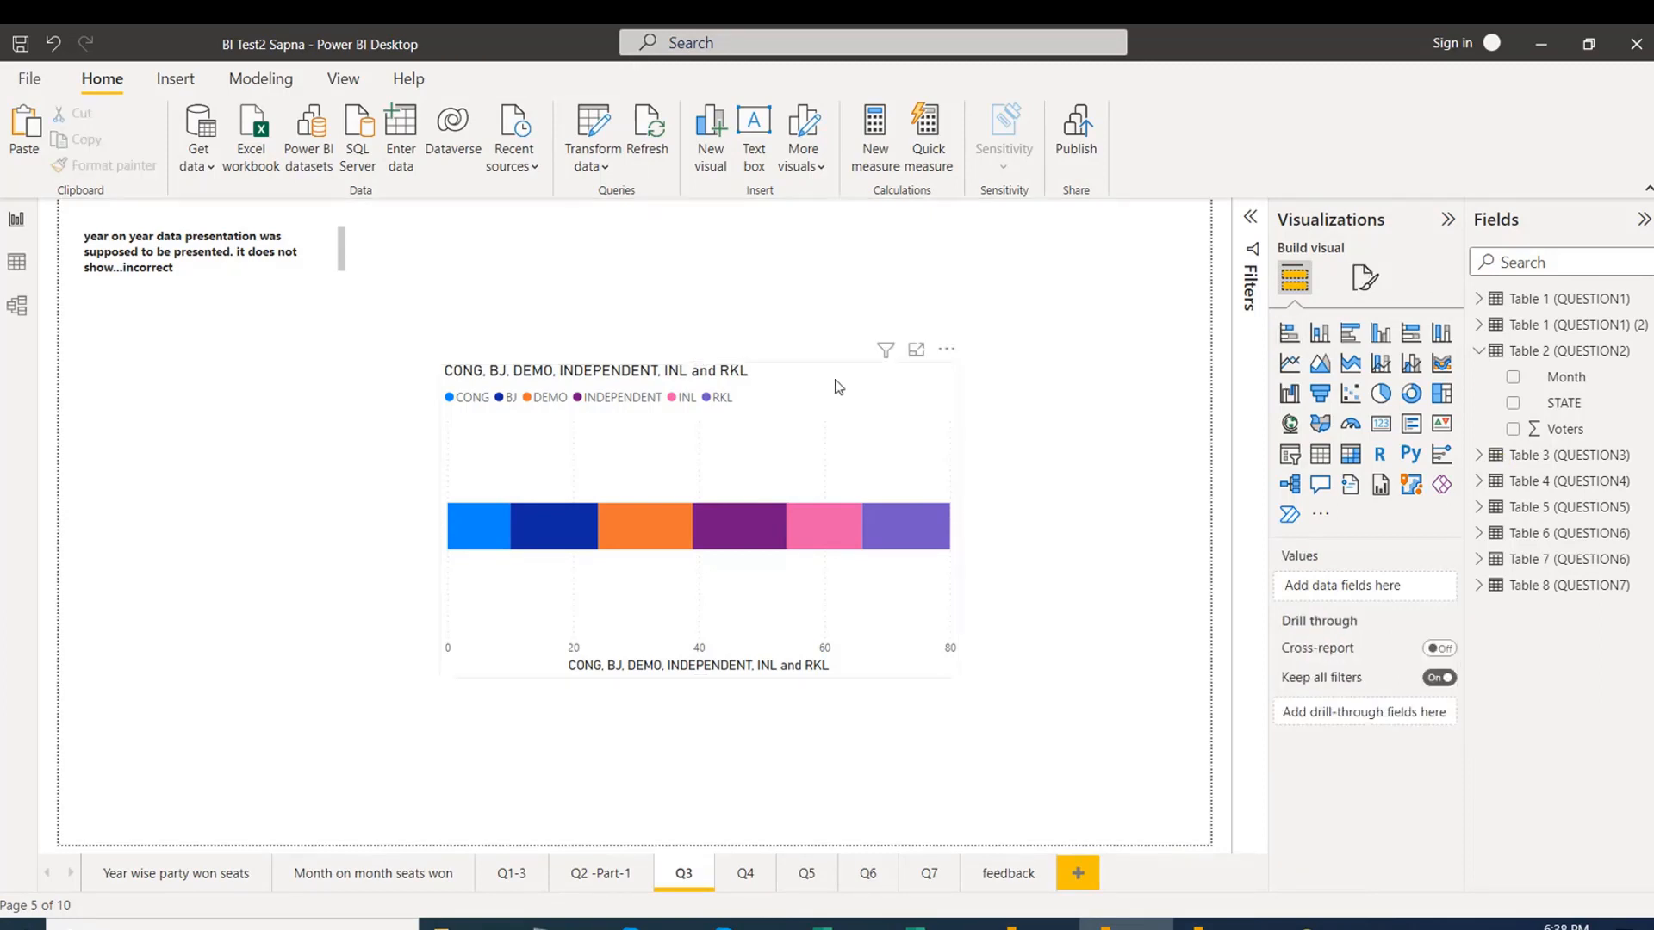
pyautogui.click(839, 386)
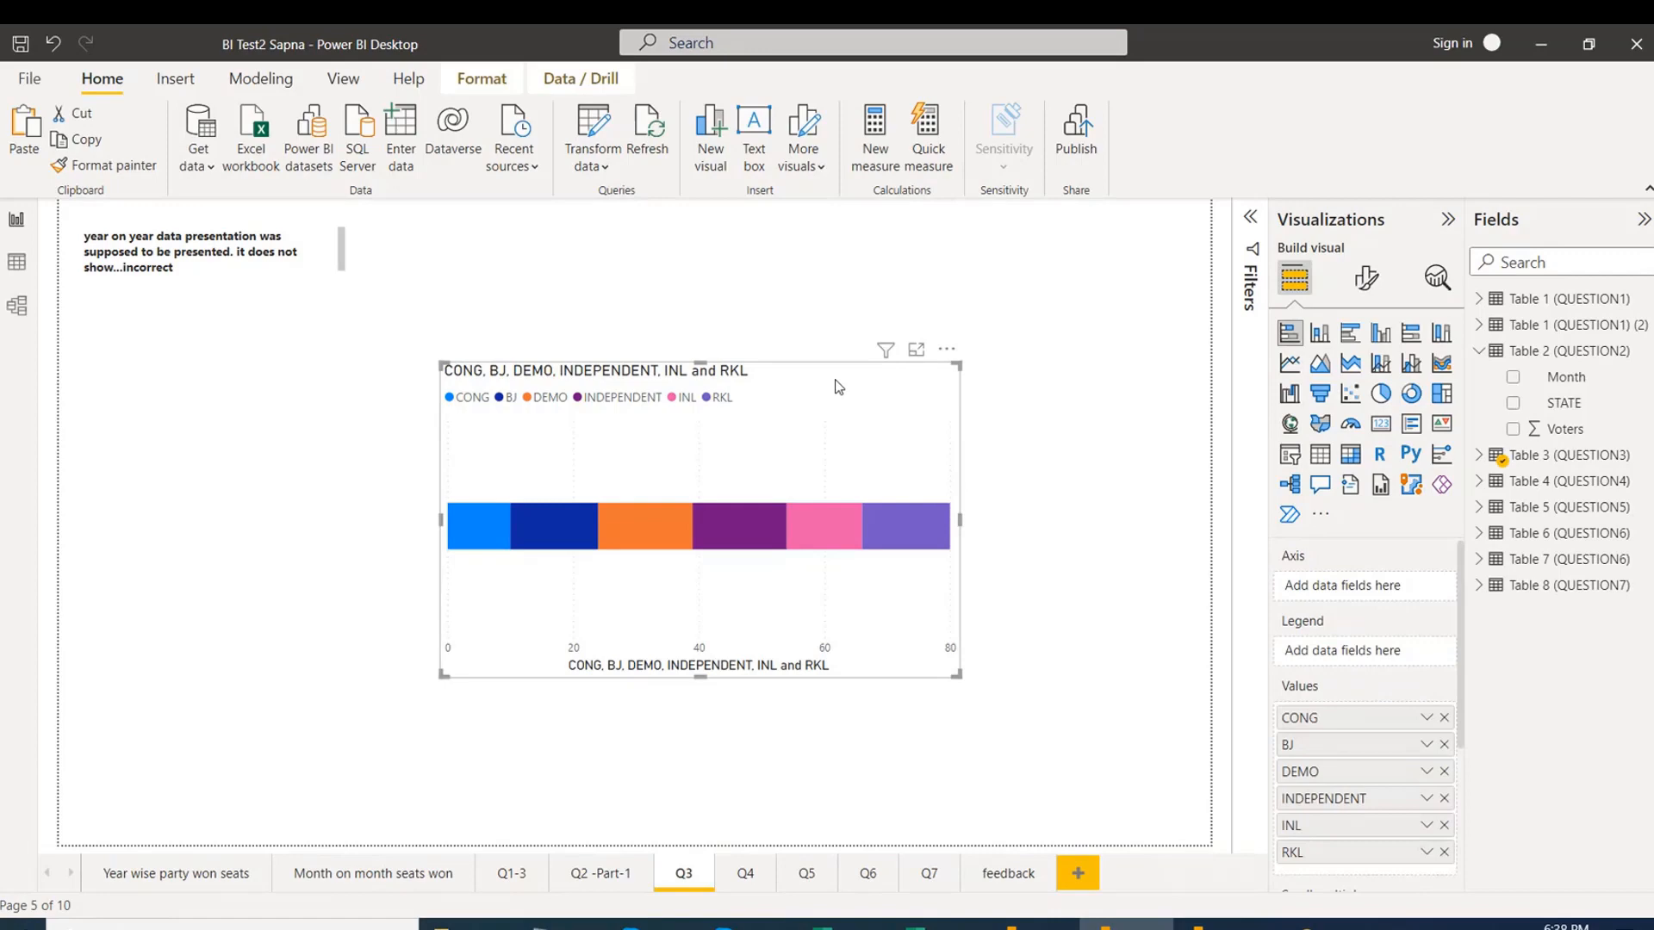
pyautogui.click(1091, 422)
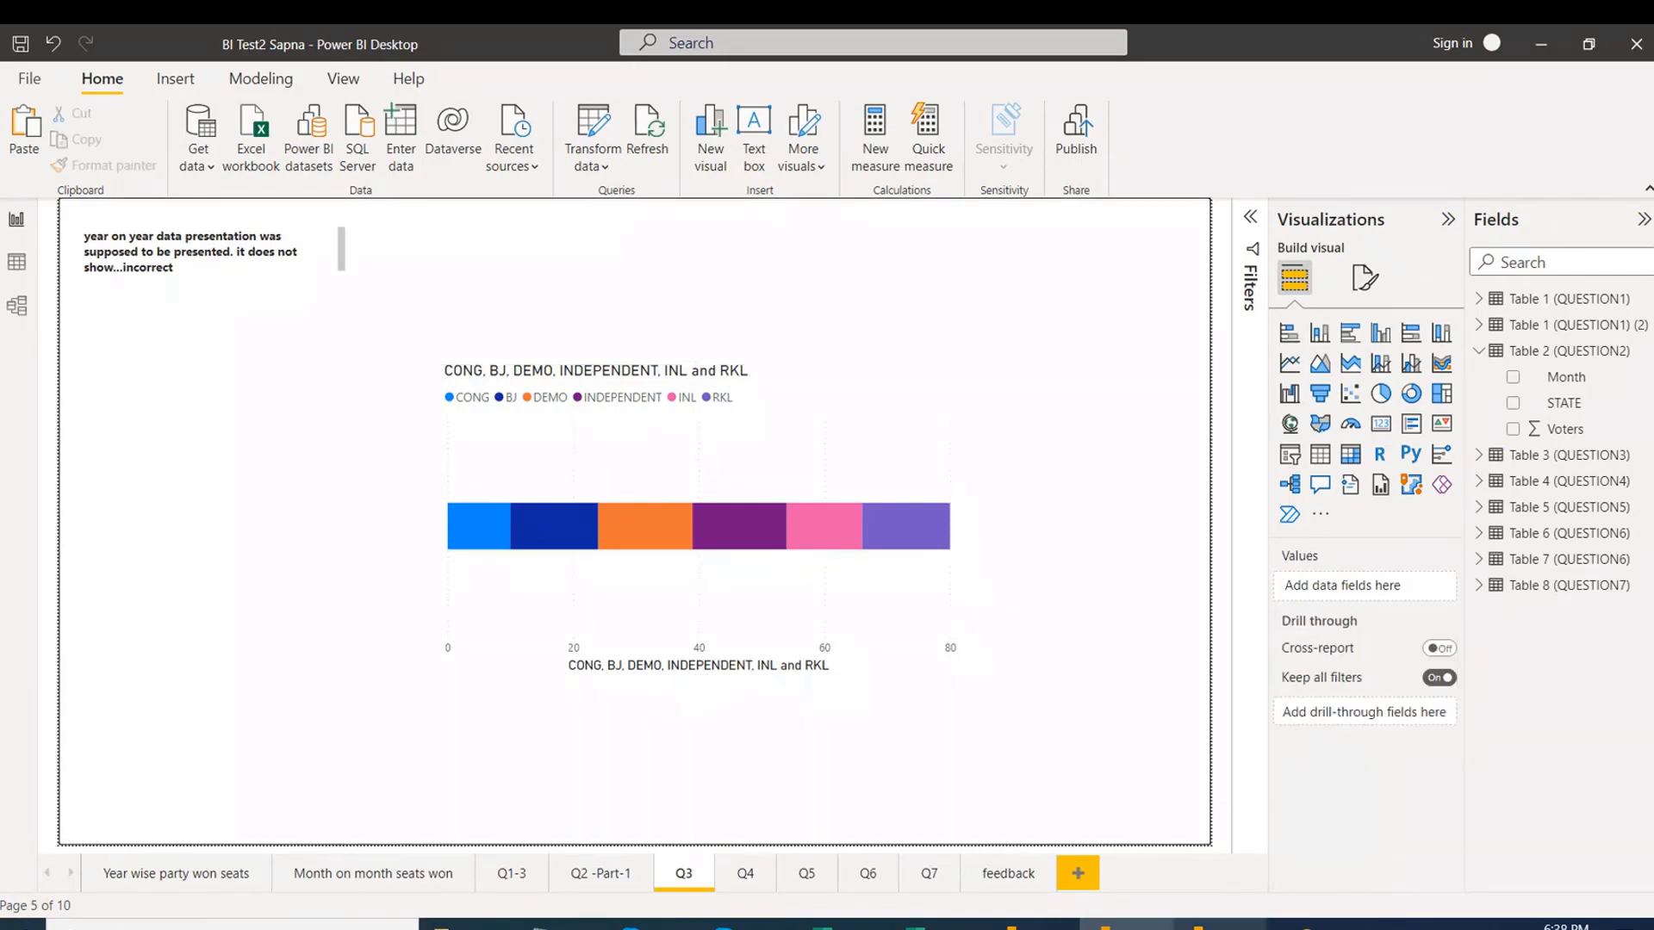
pyautogui.moveTo(1126, 925)
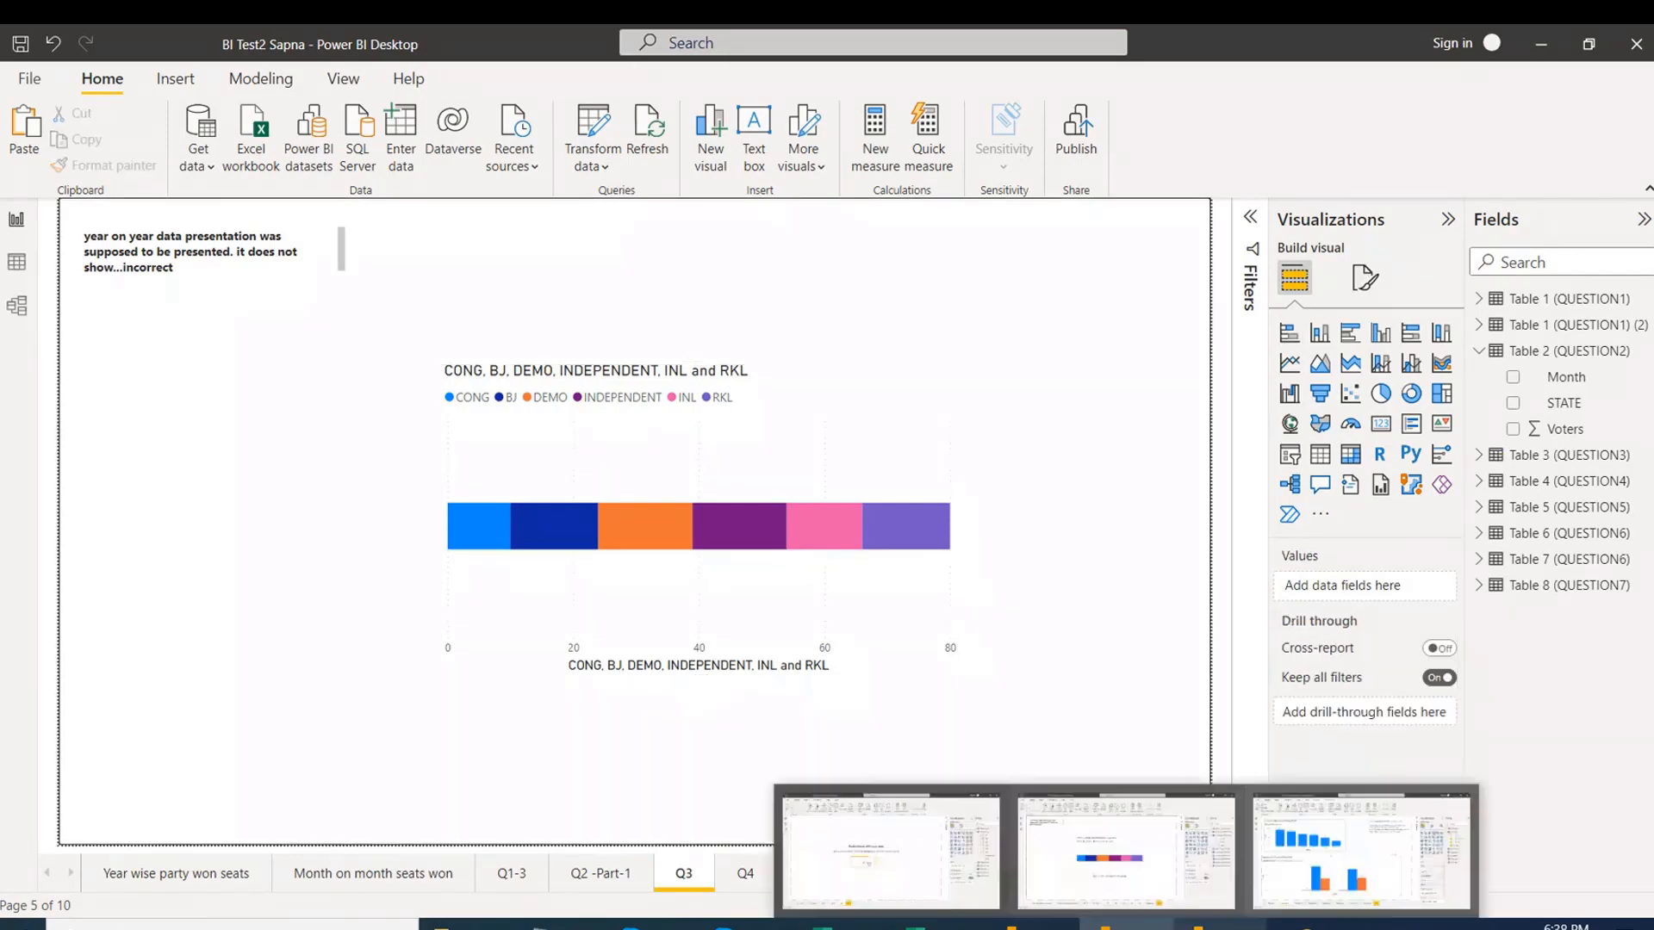
pyautogui.click(789, 410)
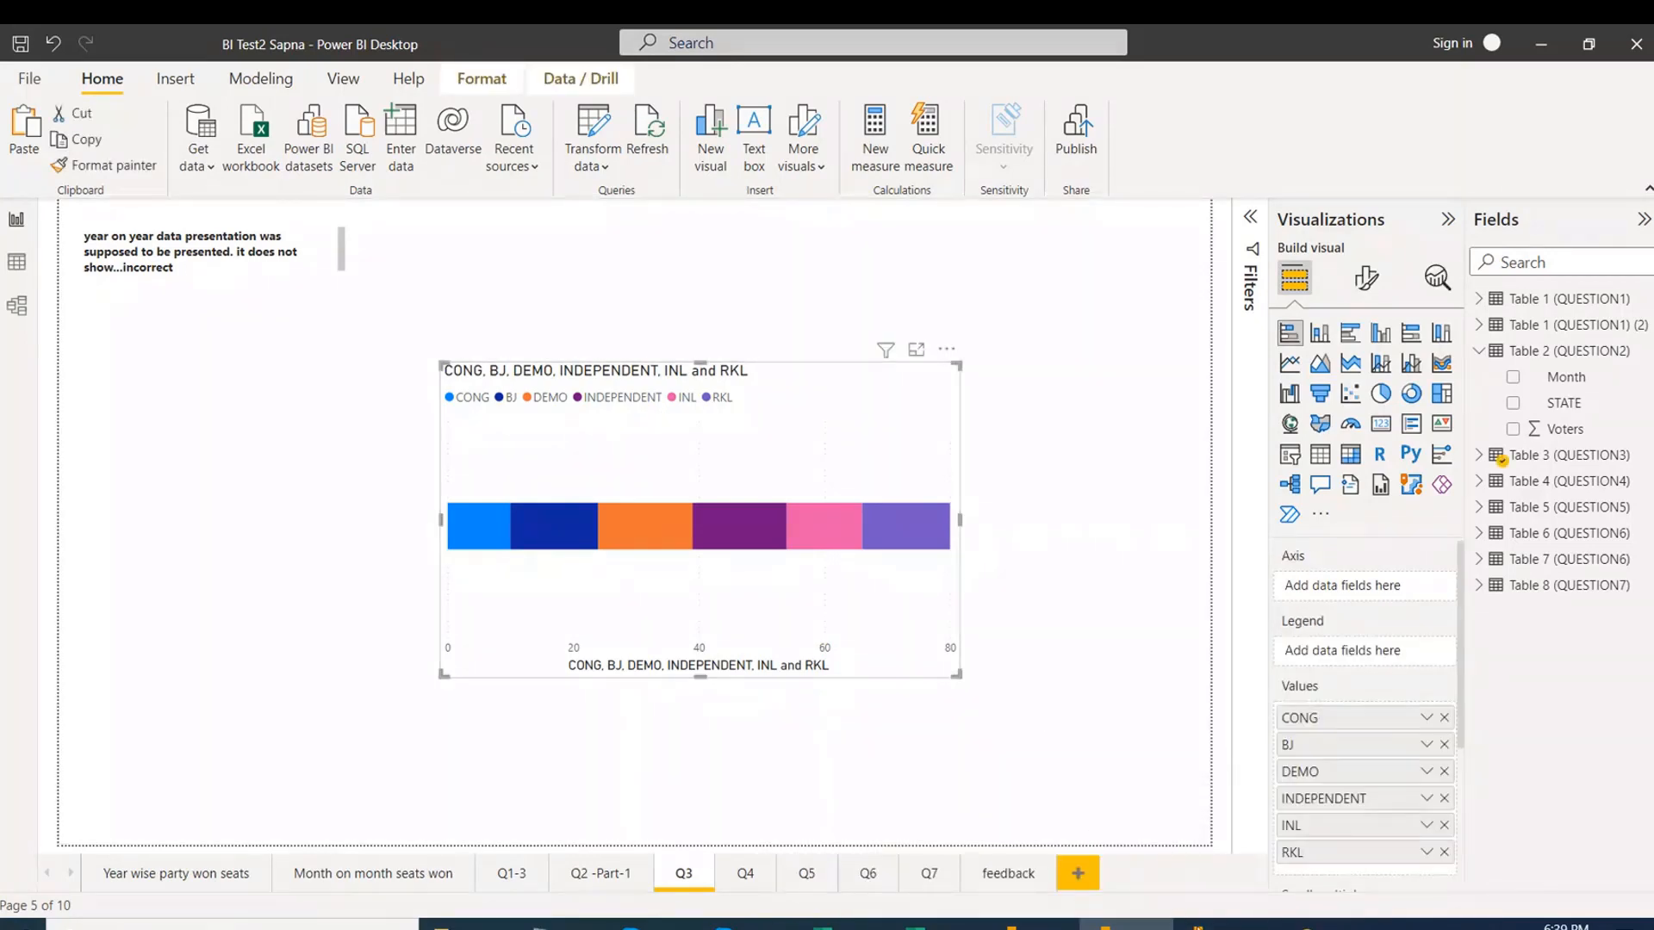
# Switch to the second mock-test report and move the Value by Attribute and PARTY chart upward on the Question 3 page.
pyautogui.click(1218, 925)
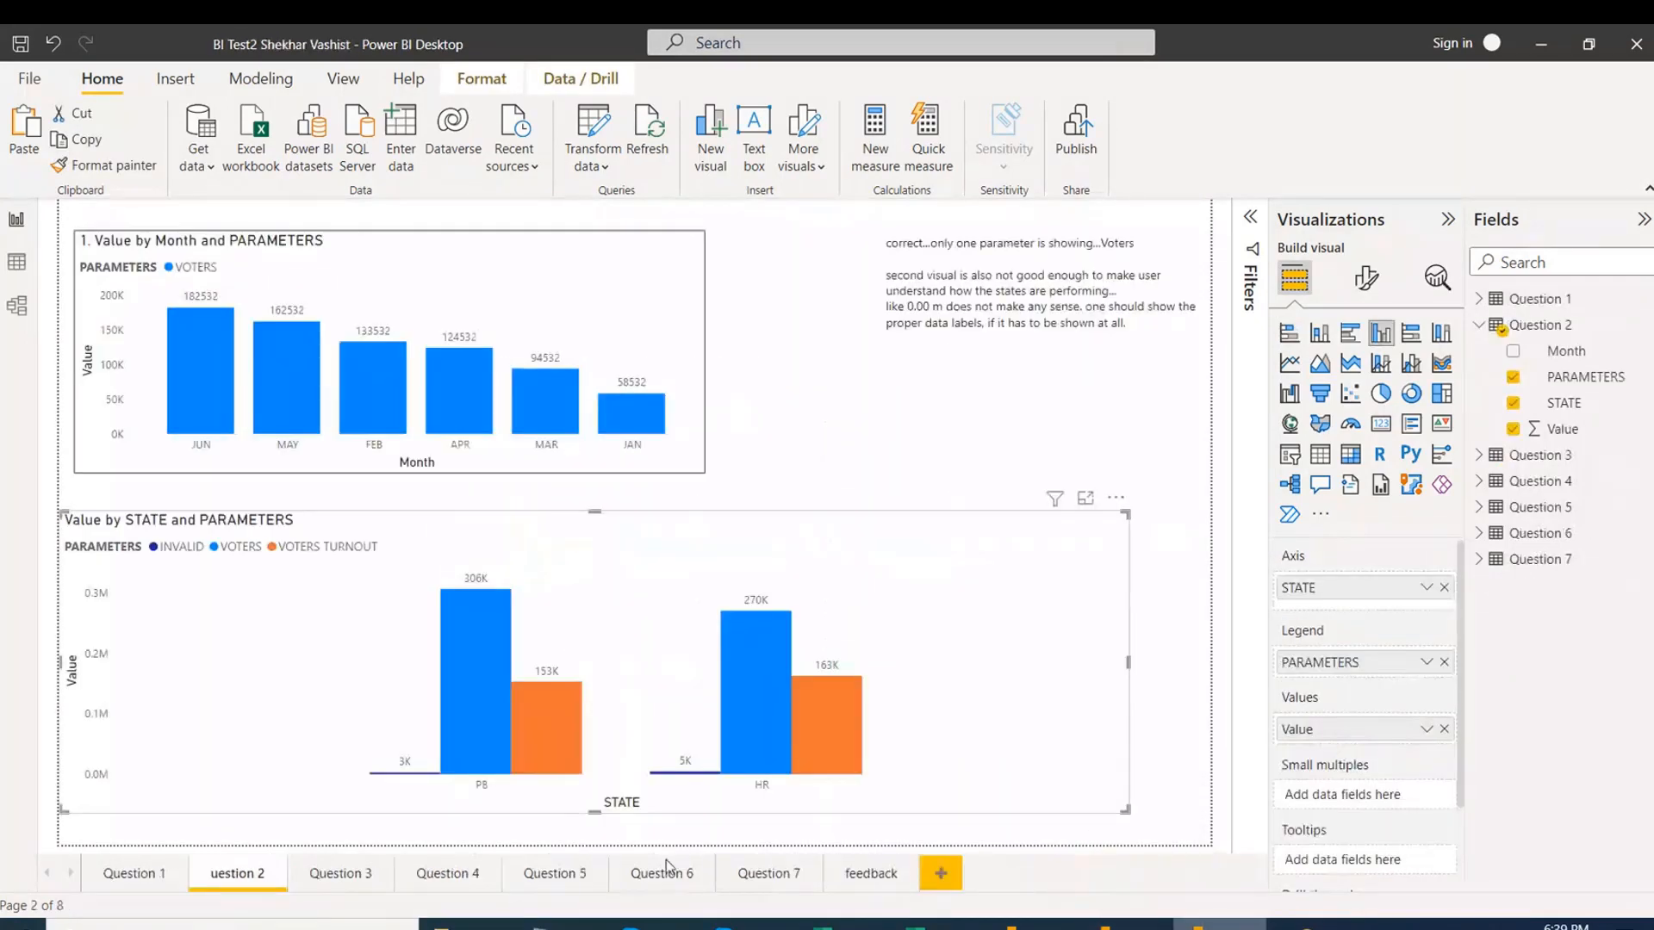
pyautogui.click(342, 876)
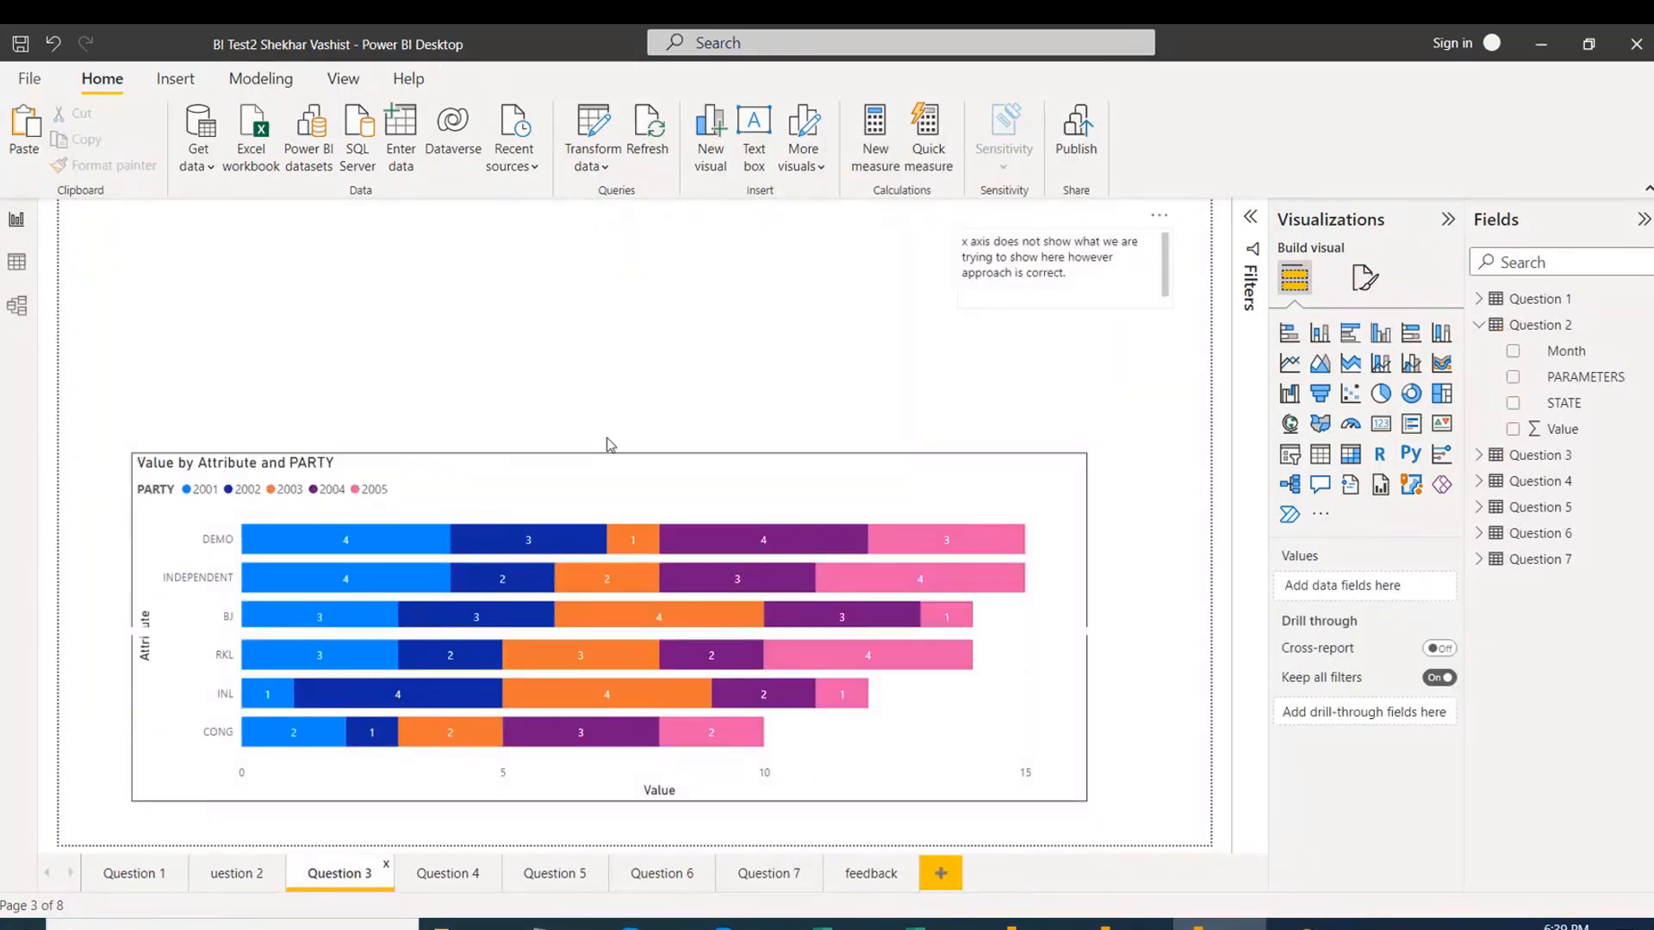
pyautogui.moveTo(664, 463); pyautogui.dragTo(665, 354)
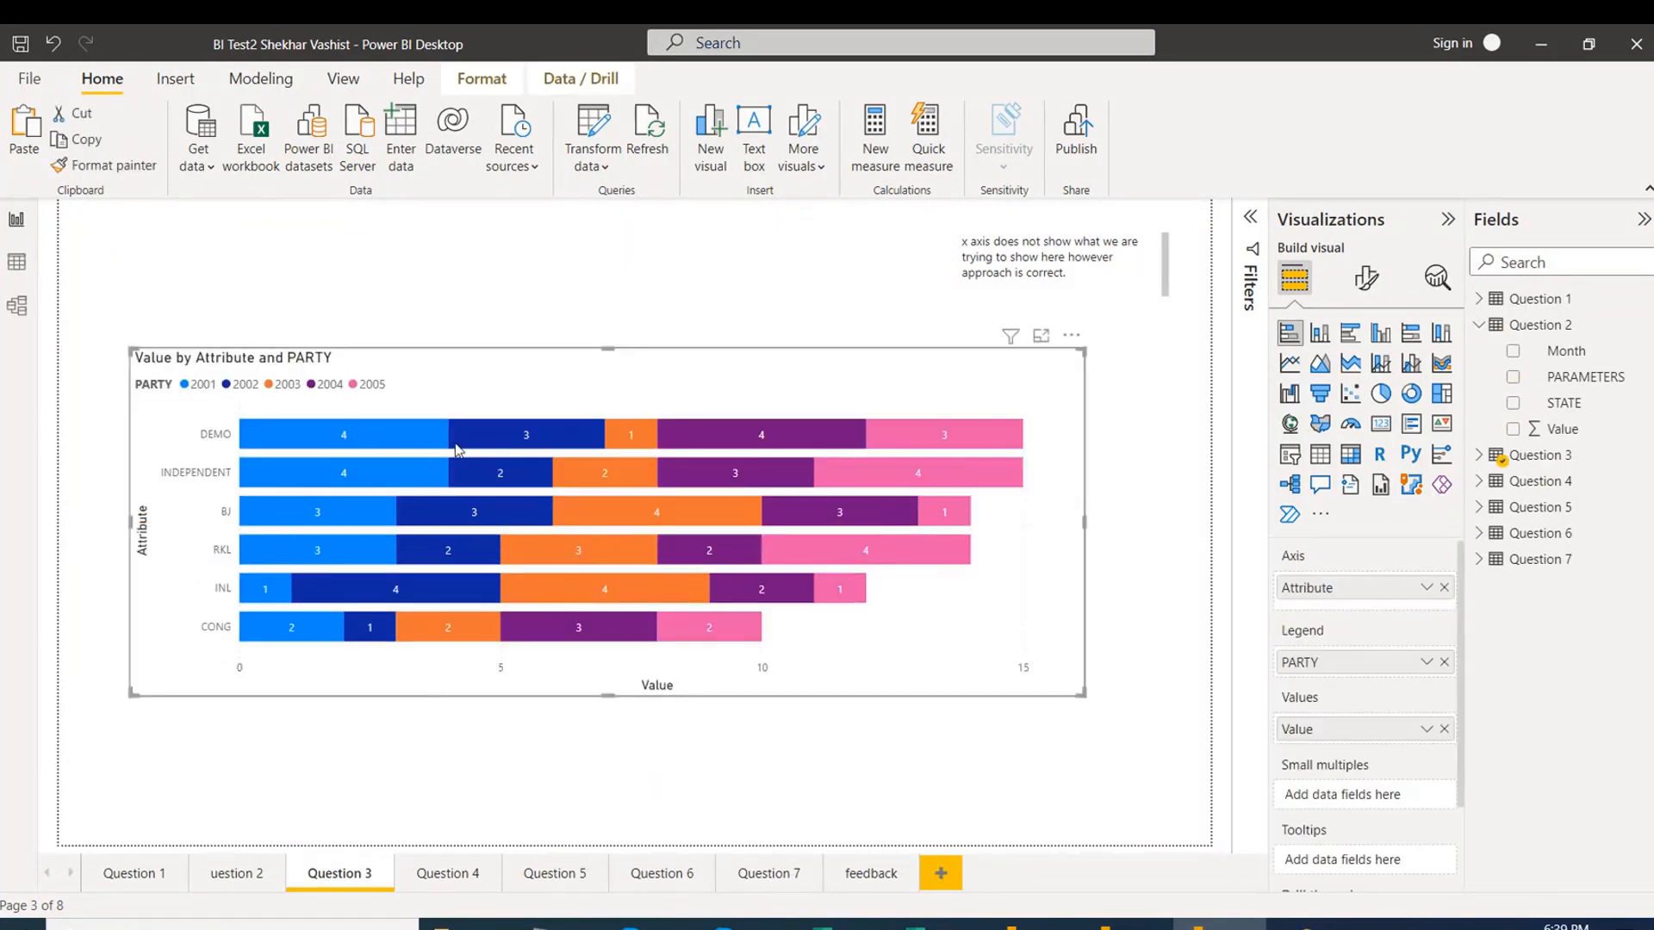
pyautogui.moveTo(455, 450)
pyautogui.moveTo(665, 355); pyautogui.dragTo(666, 386)
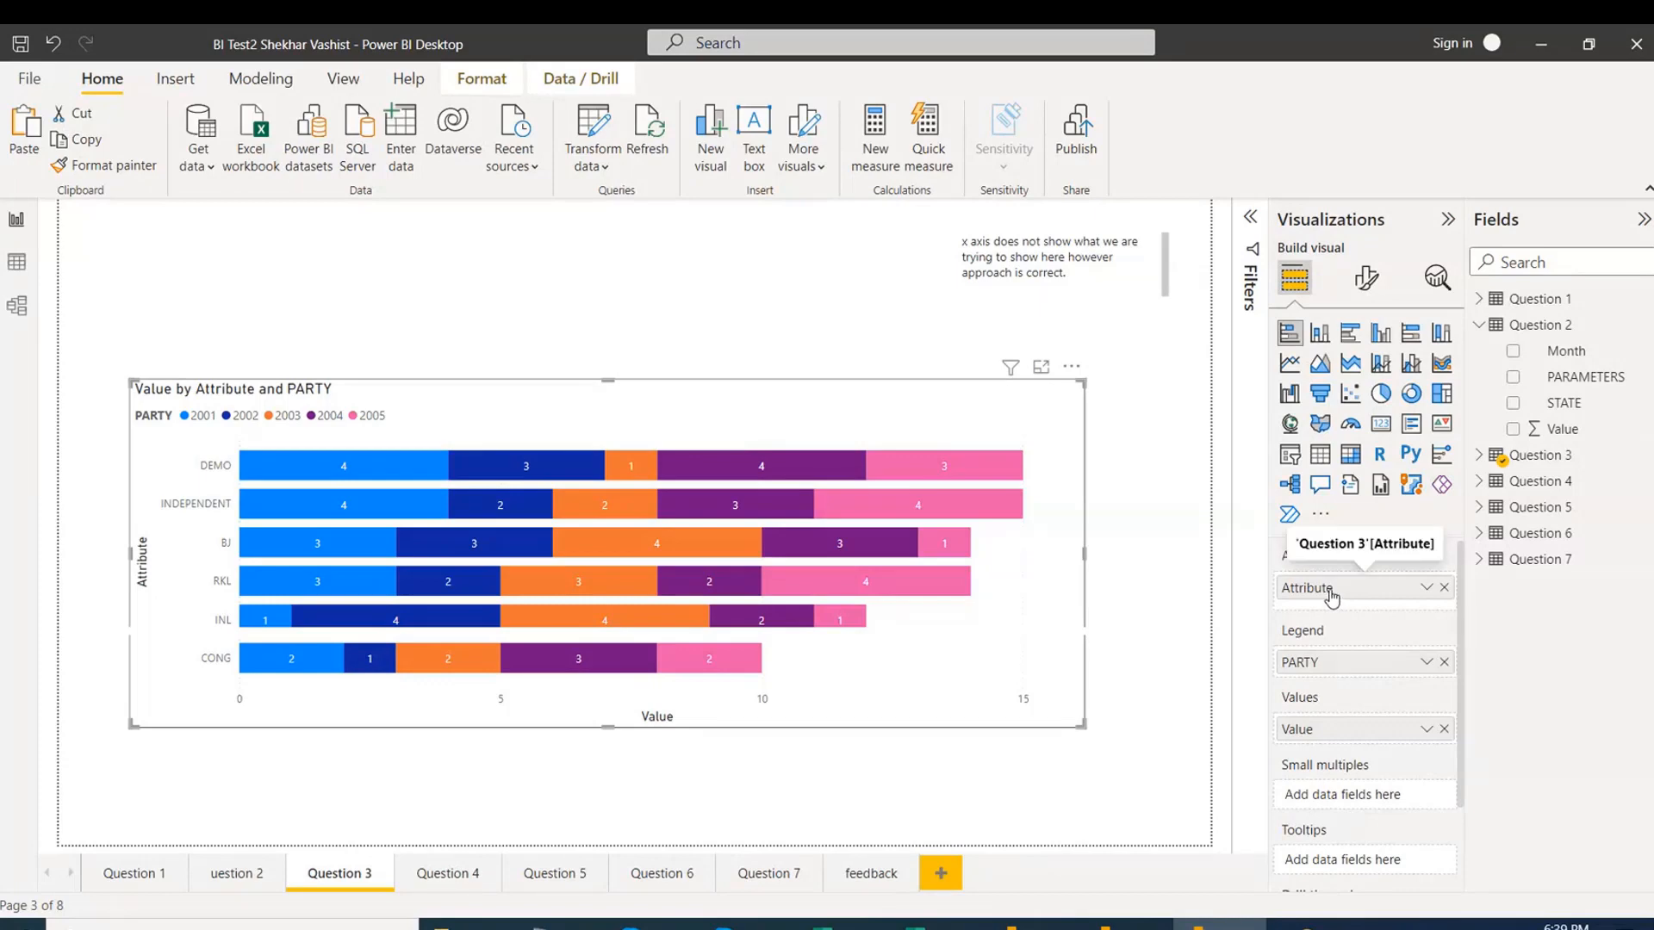
# Examine the Question 3 table's PARTY, Attribute and Value columns in the second report's data, checking them against its chart.
pyautogui.click(17, 265)
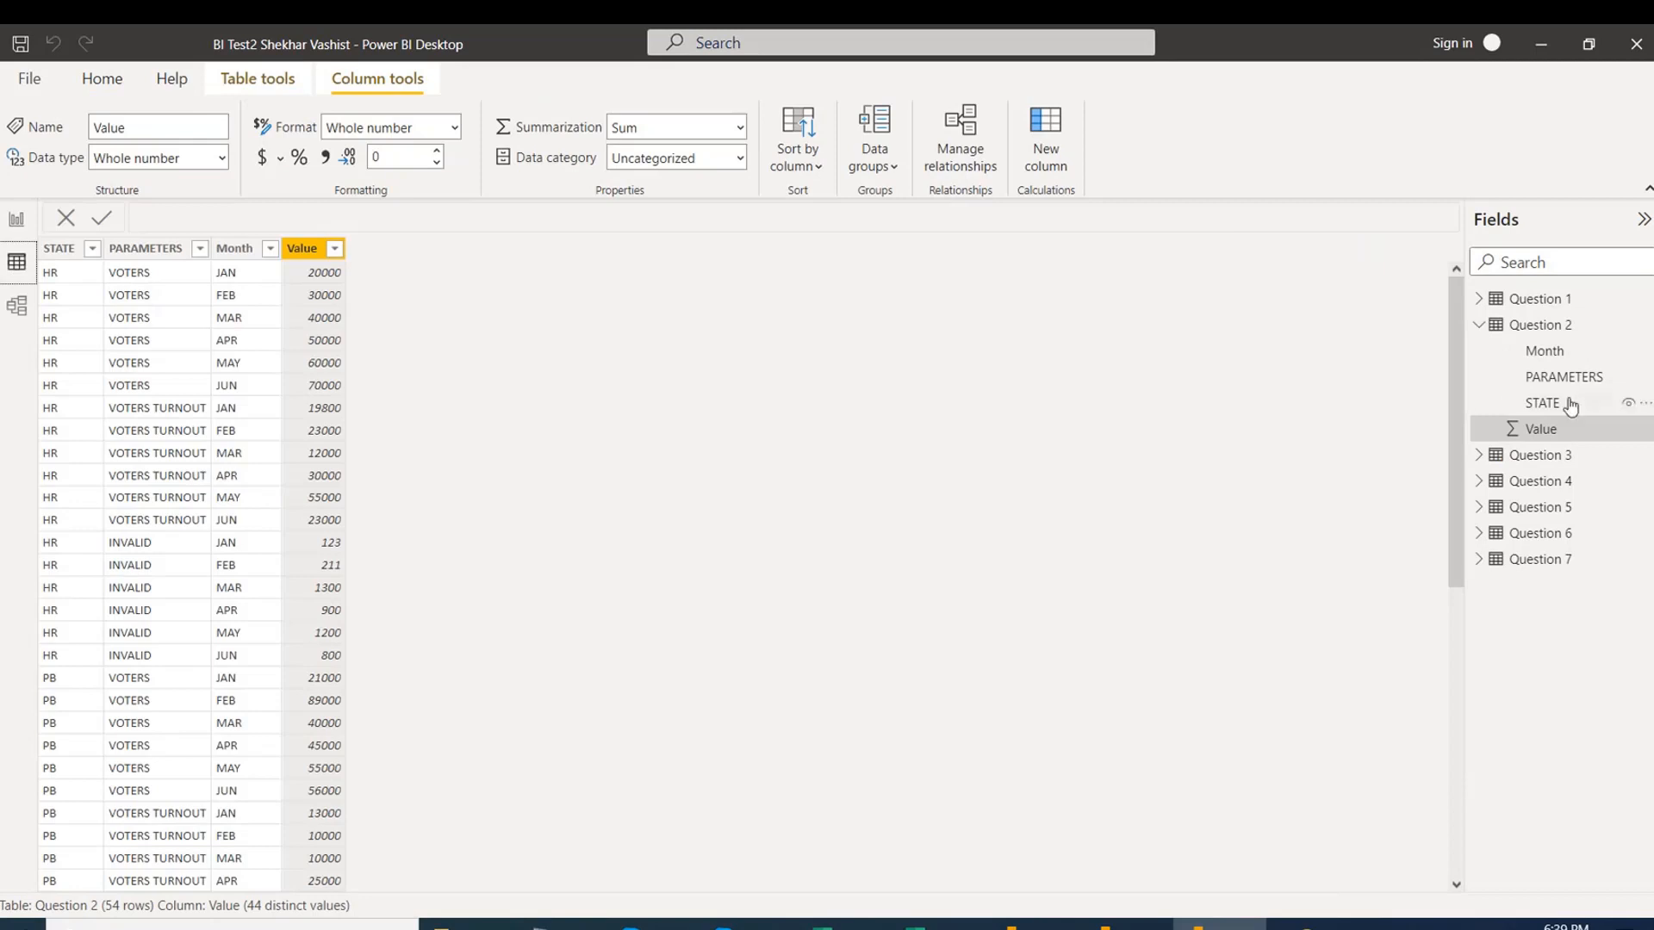
pyautogui.click(1479, 325)
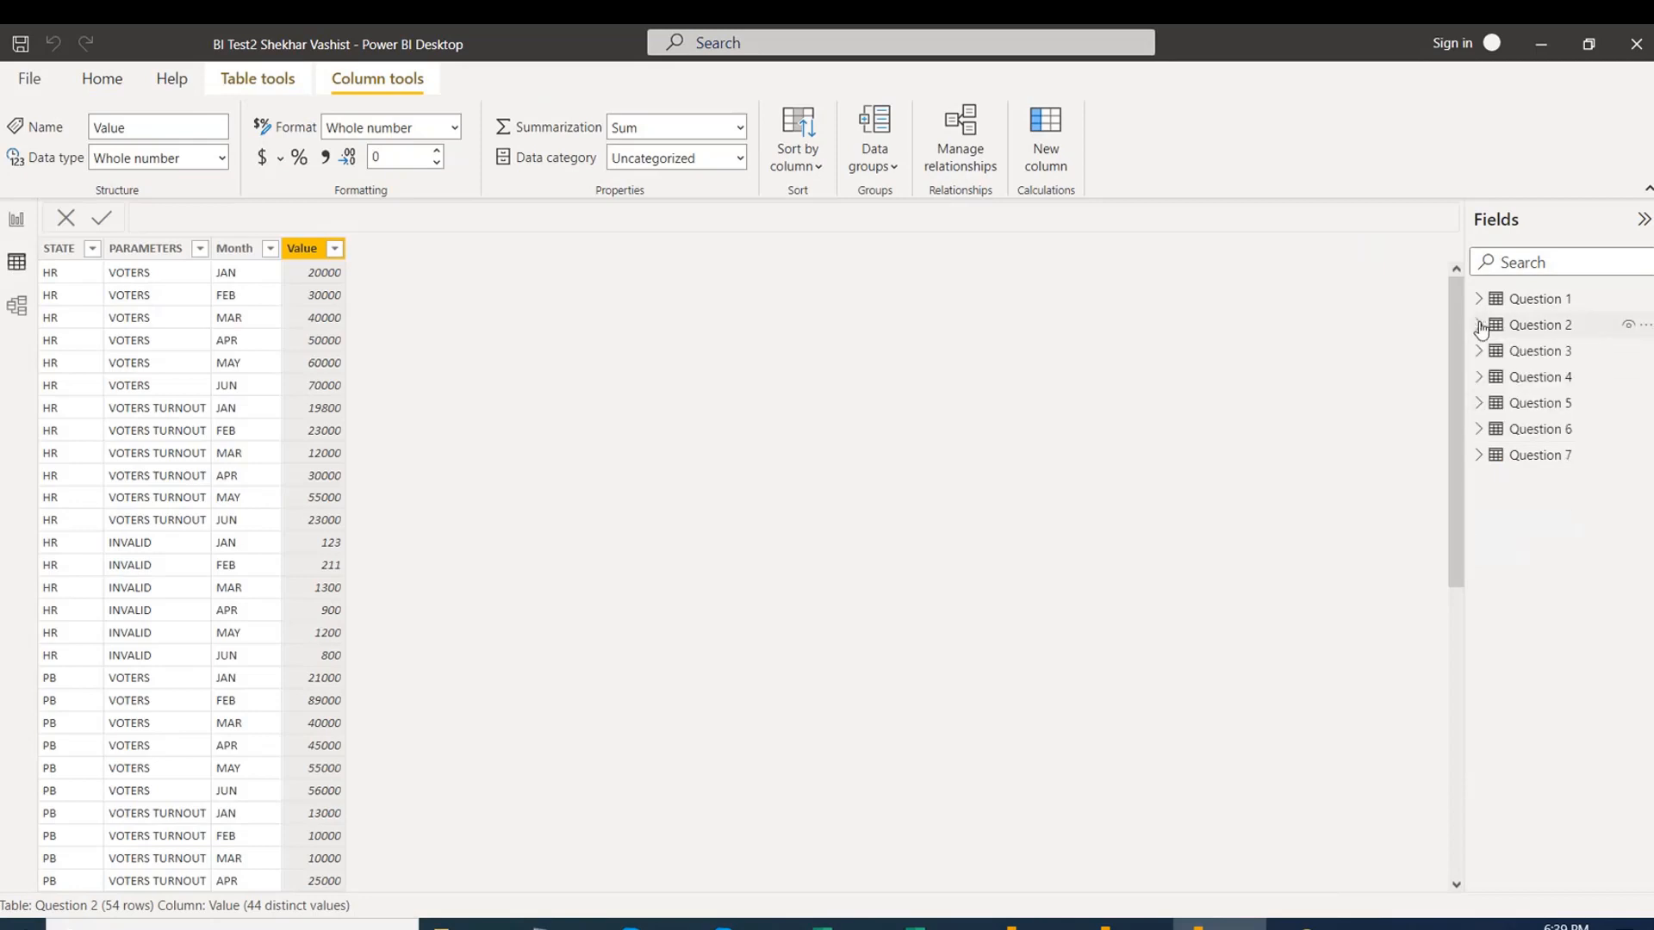
pyautogui.click(1548, 355)
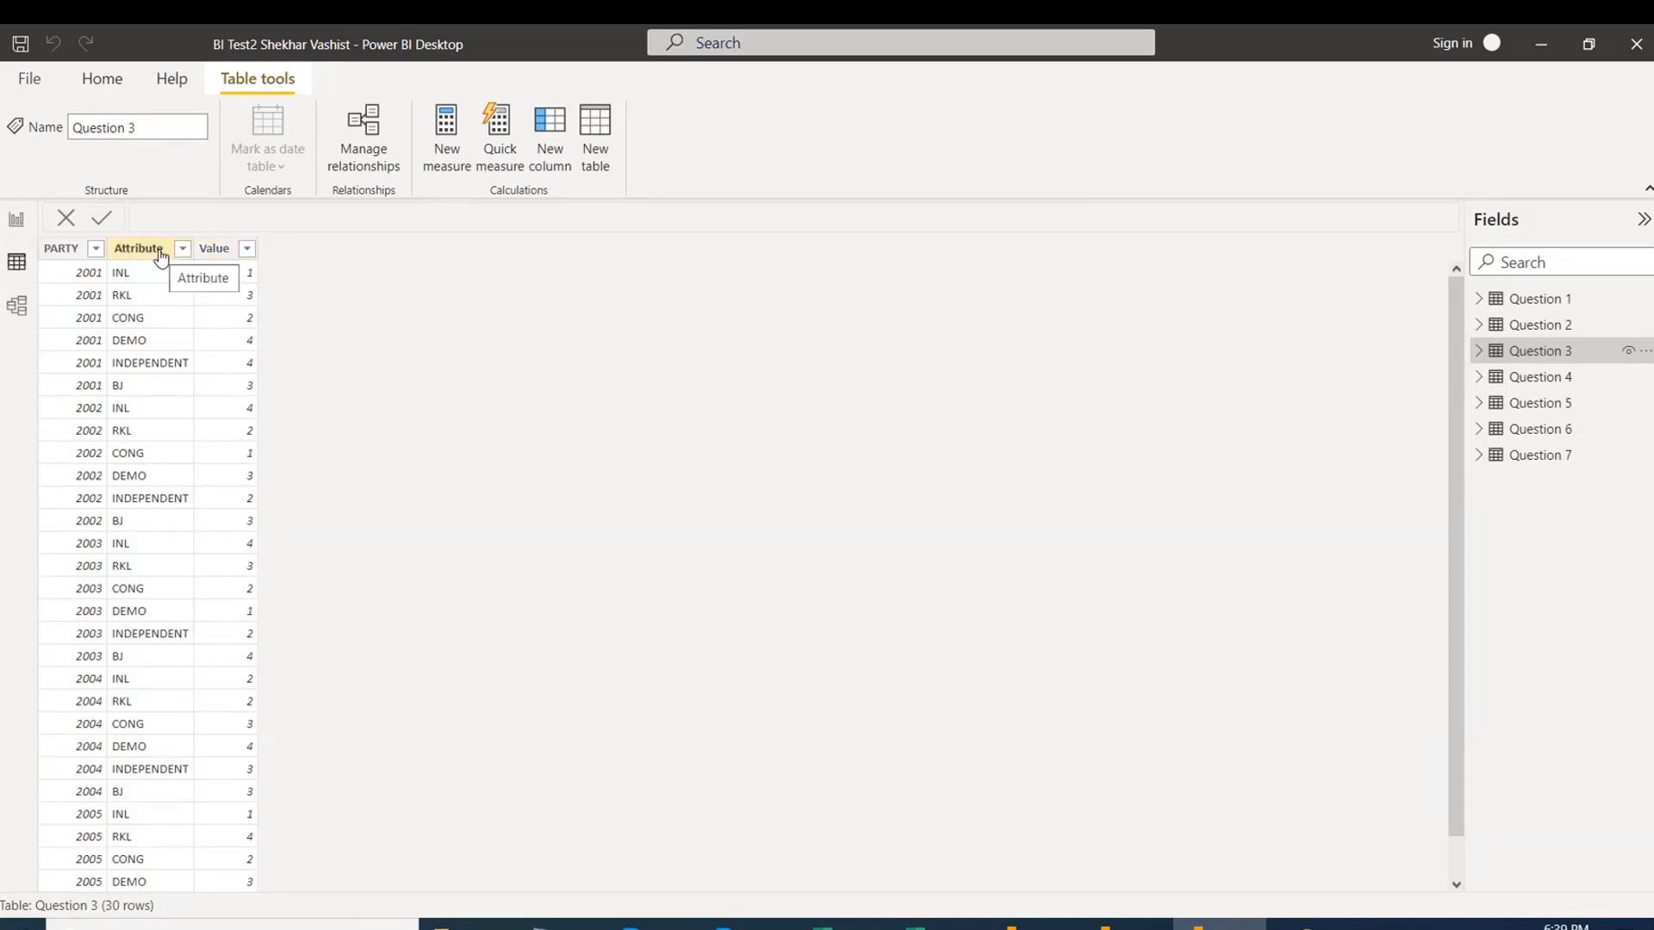
pyautogui.click(16, 219)
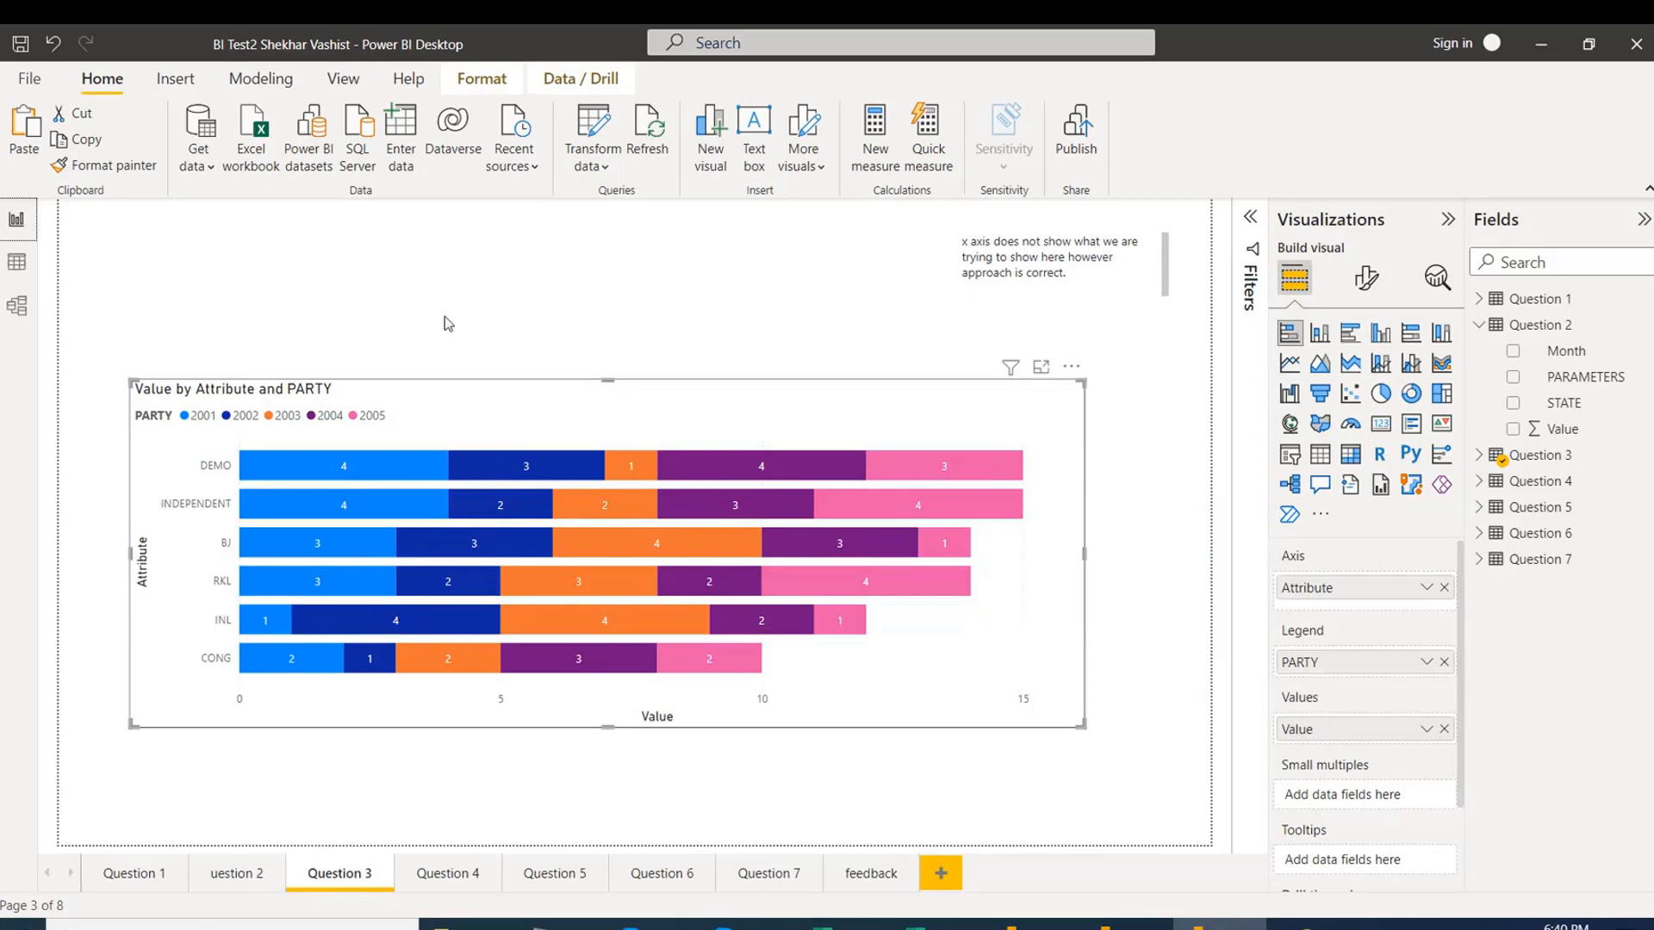
pyautogui.click(17, 267)
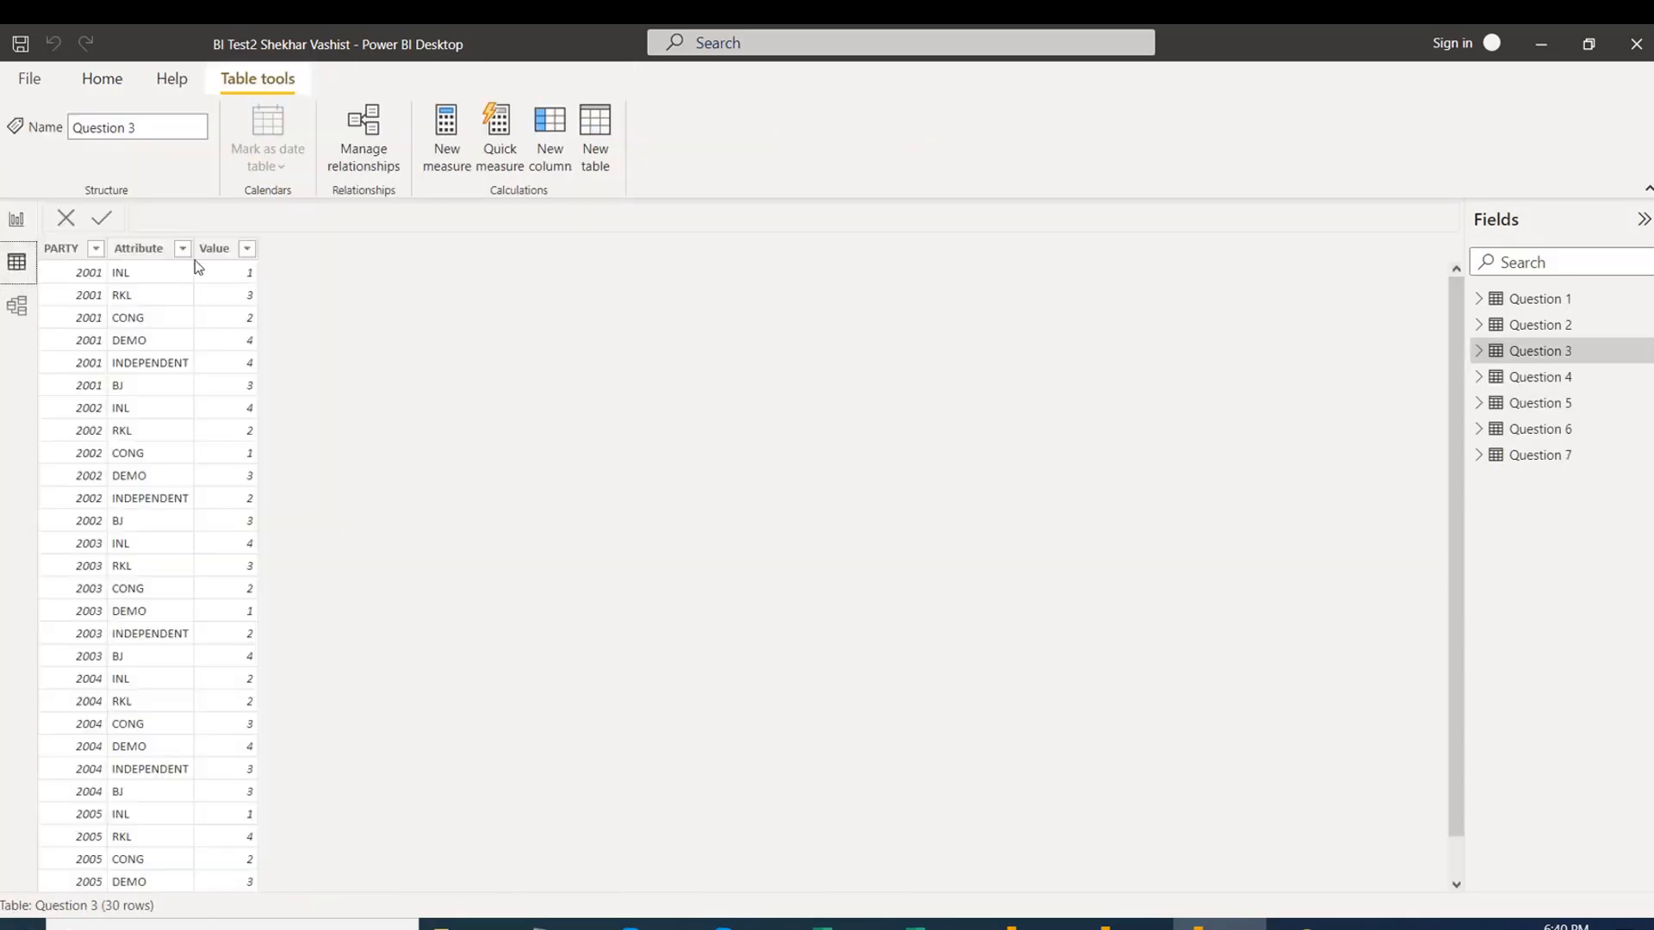
# Compare the original party columns on the QUESTION3 sheet of BI MockTest2.xlsx with the report's unpivoted Question 3 table.
pyautogui.hotkey('alt', 'Tab')
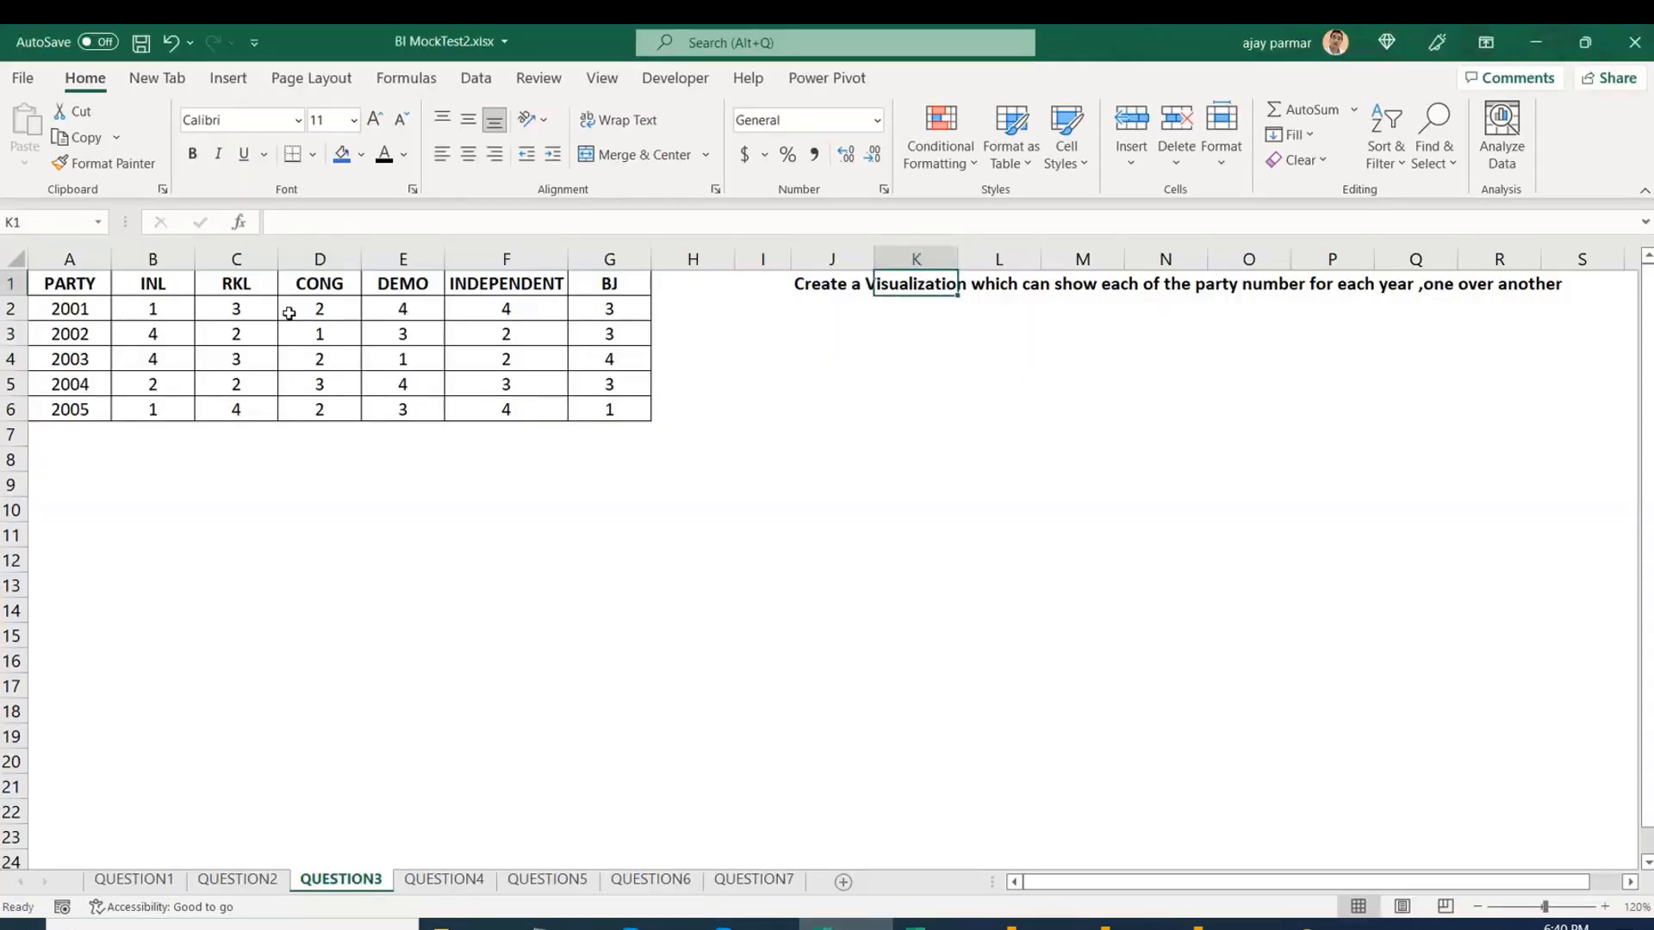
pyautogui.moveTo(822, 924)
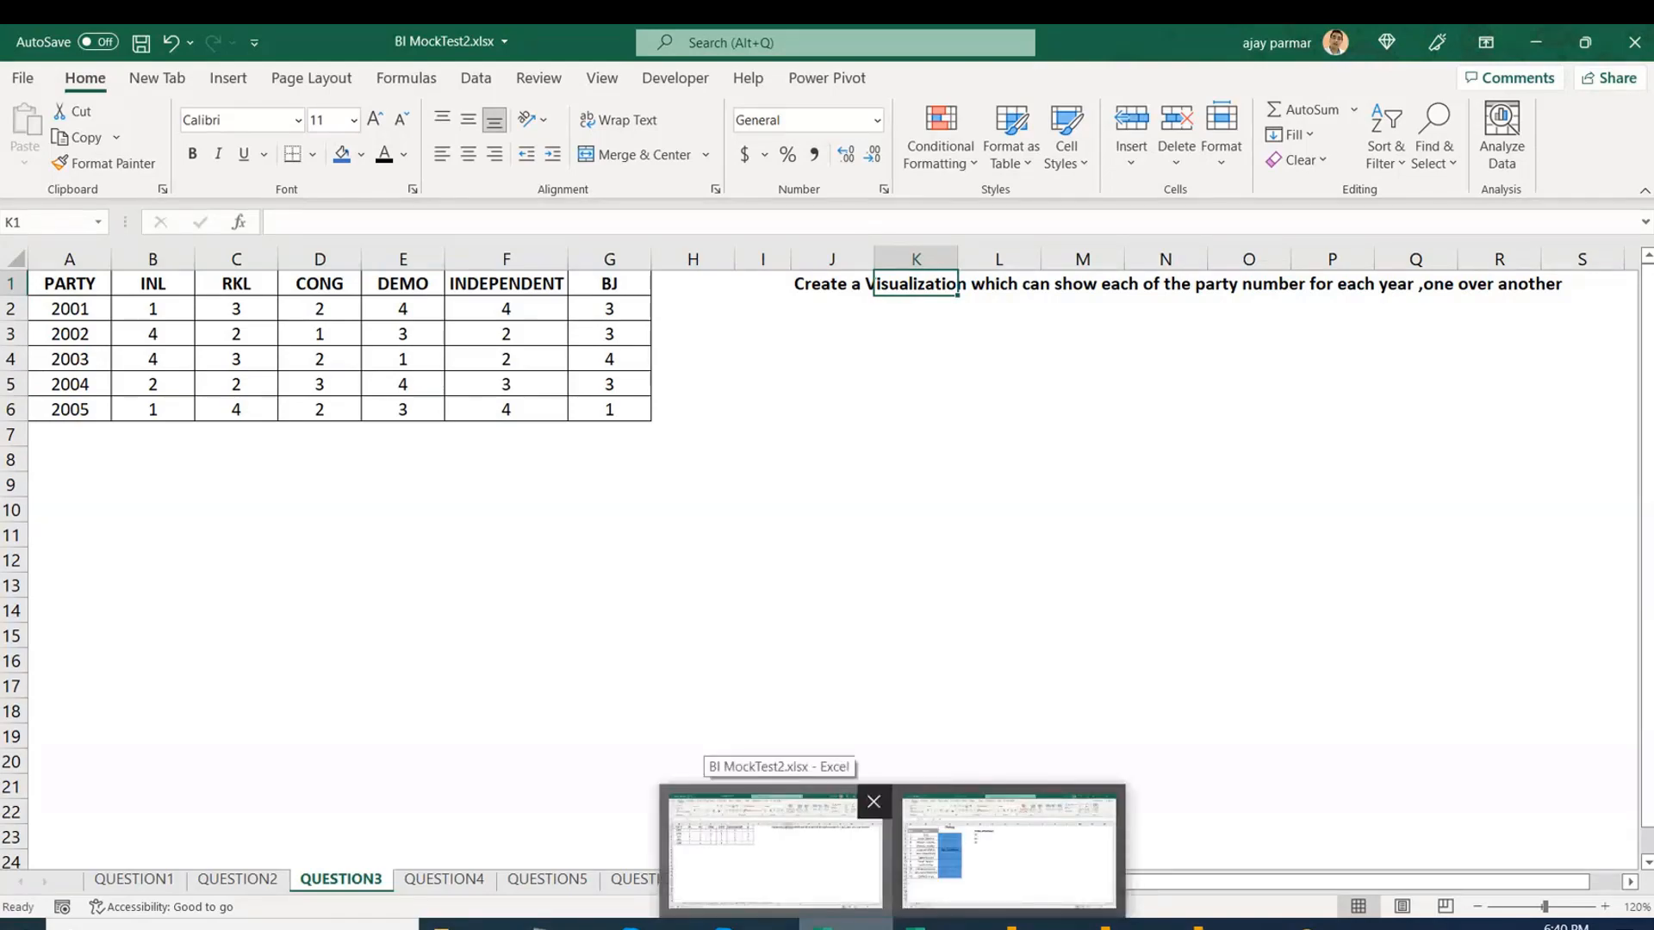
pyautogui.hotkey('alt', 'Tab')
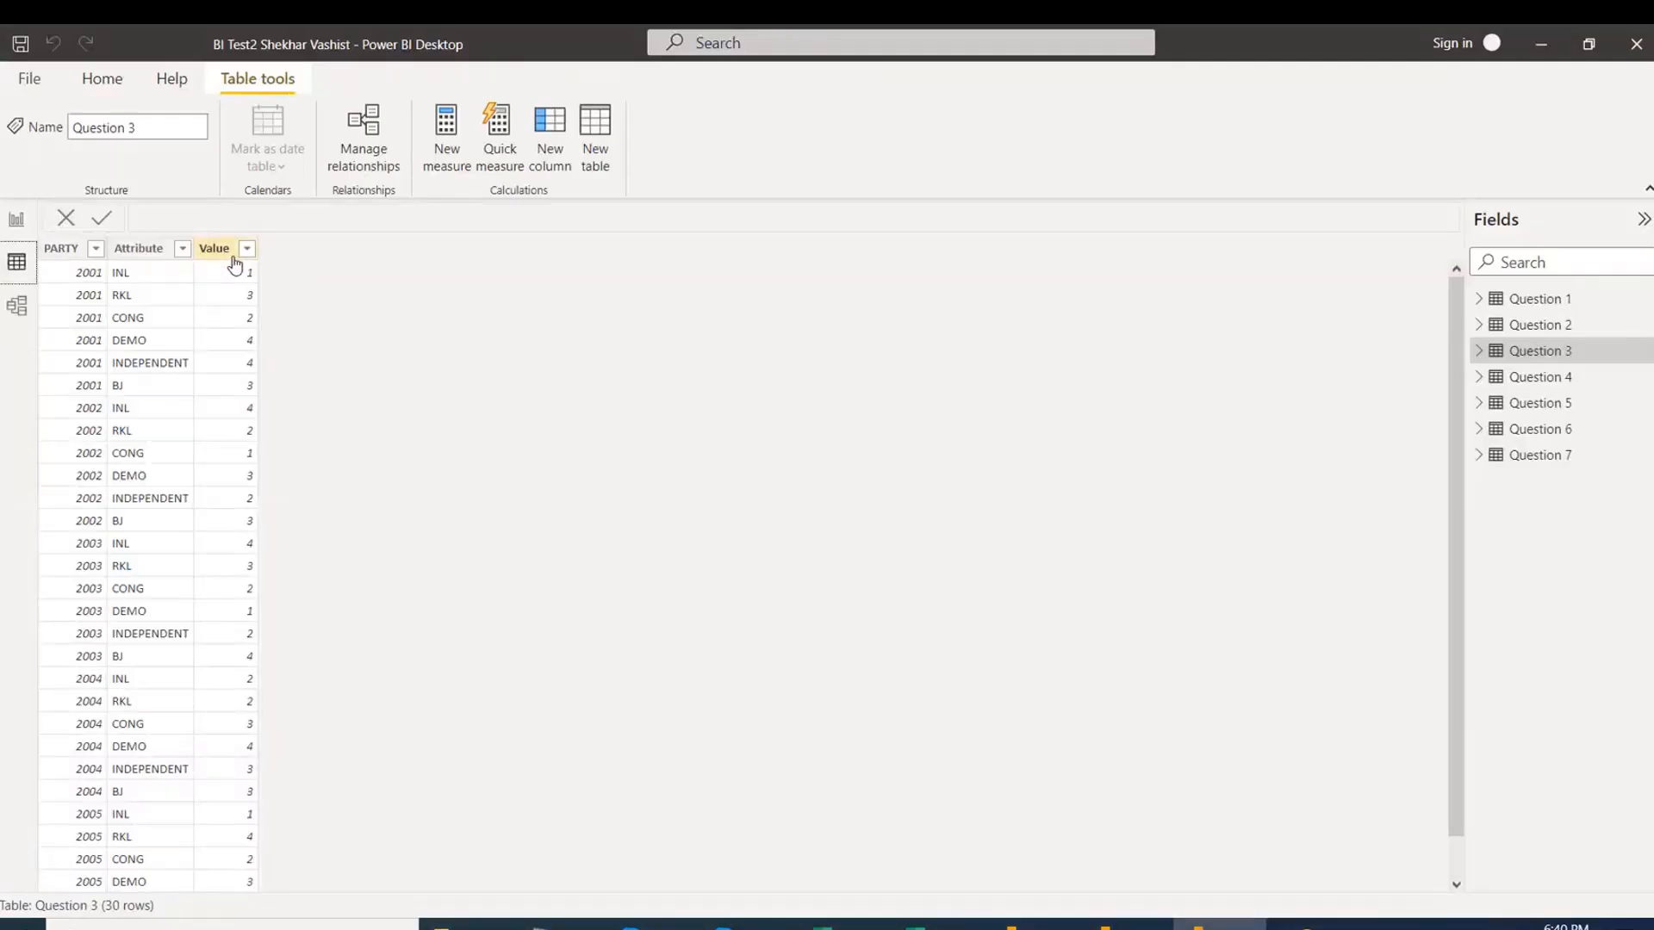
pyautogui.click(818, 922)
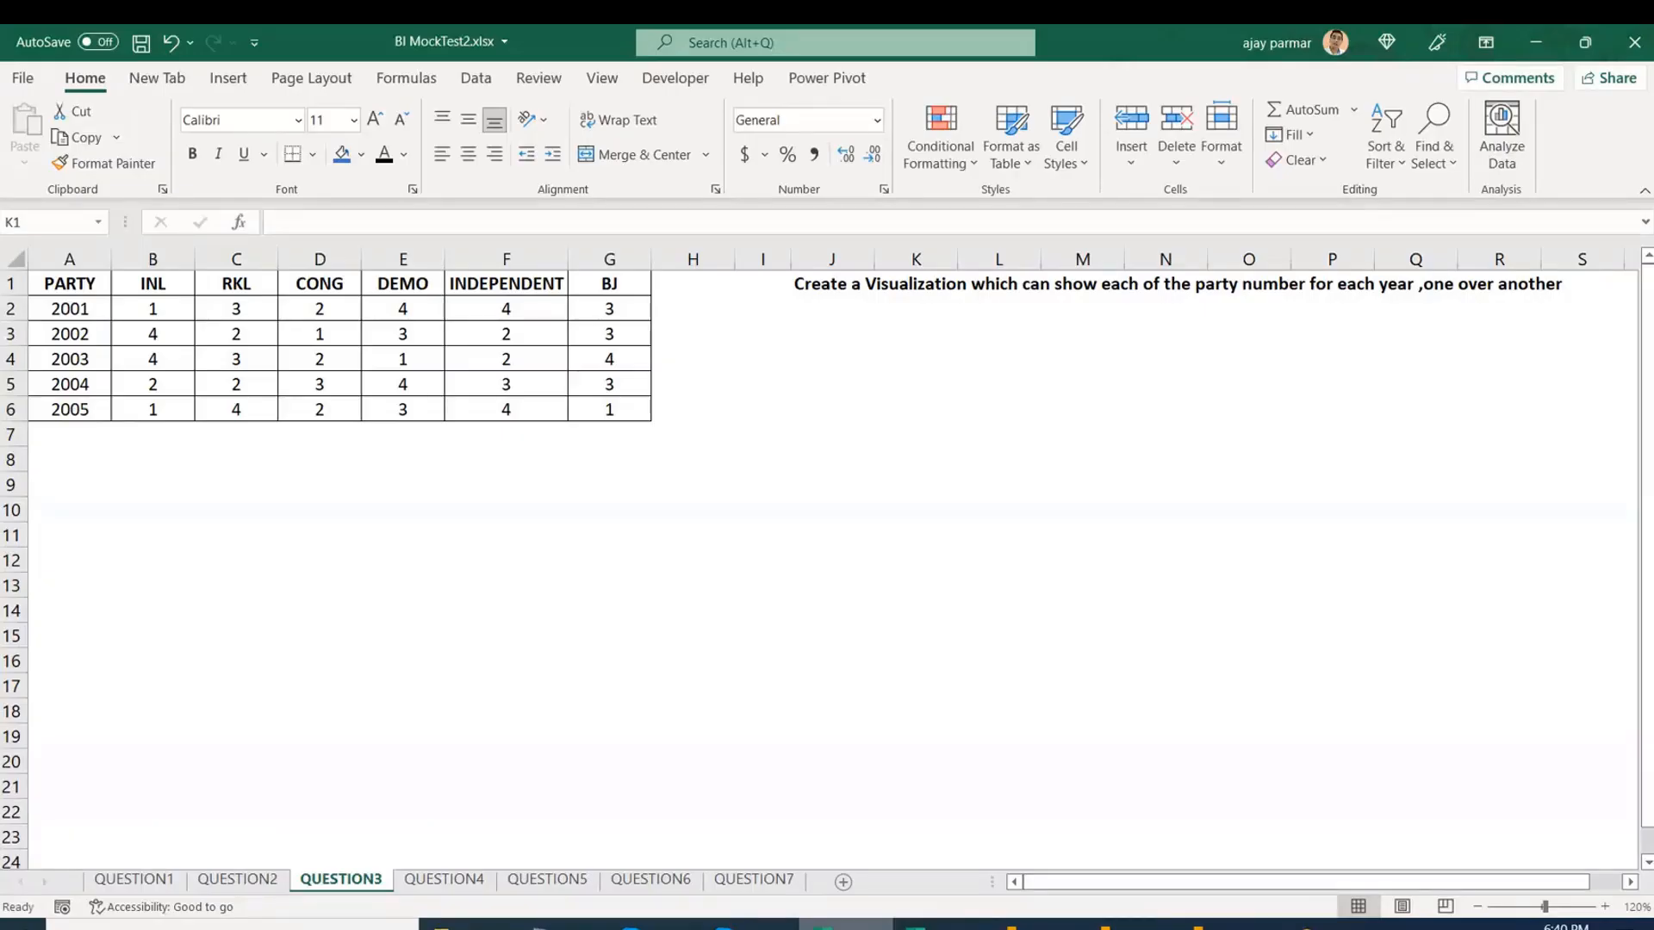
pyautogui.hotkey('alt', 'Tab')
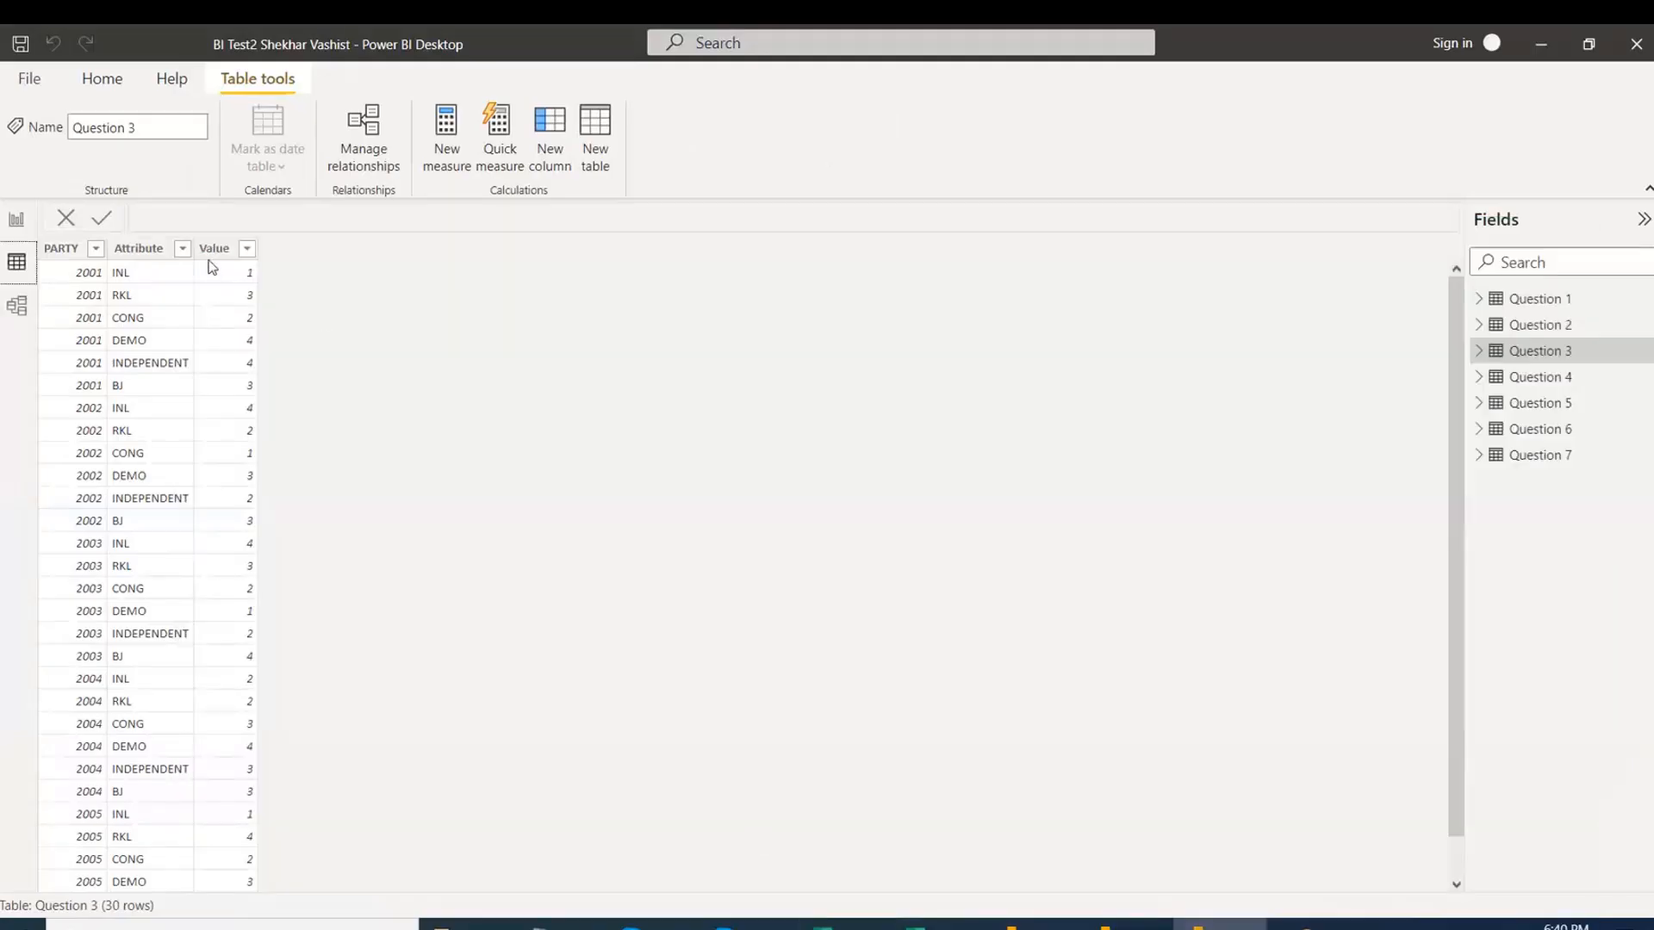
# Compare the second report's Value by Attribute and PARTY chart with the rows of its Question 3 table.
pyautogui.click(16, 220)
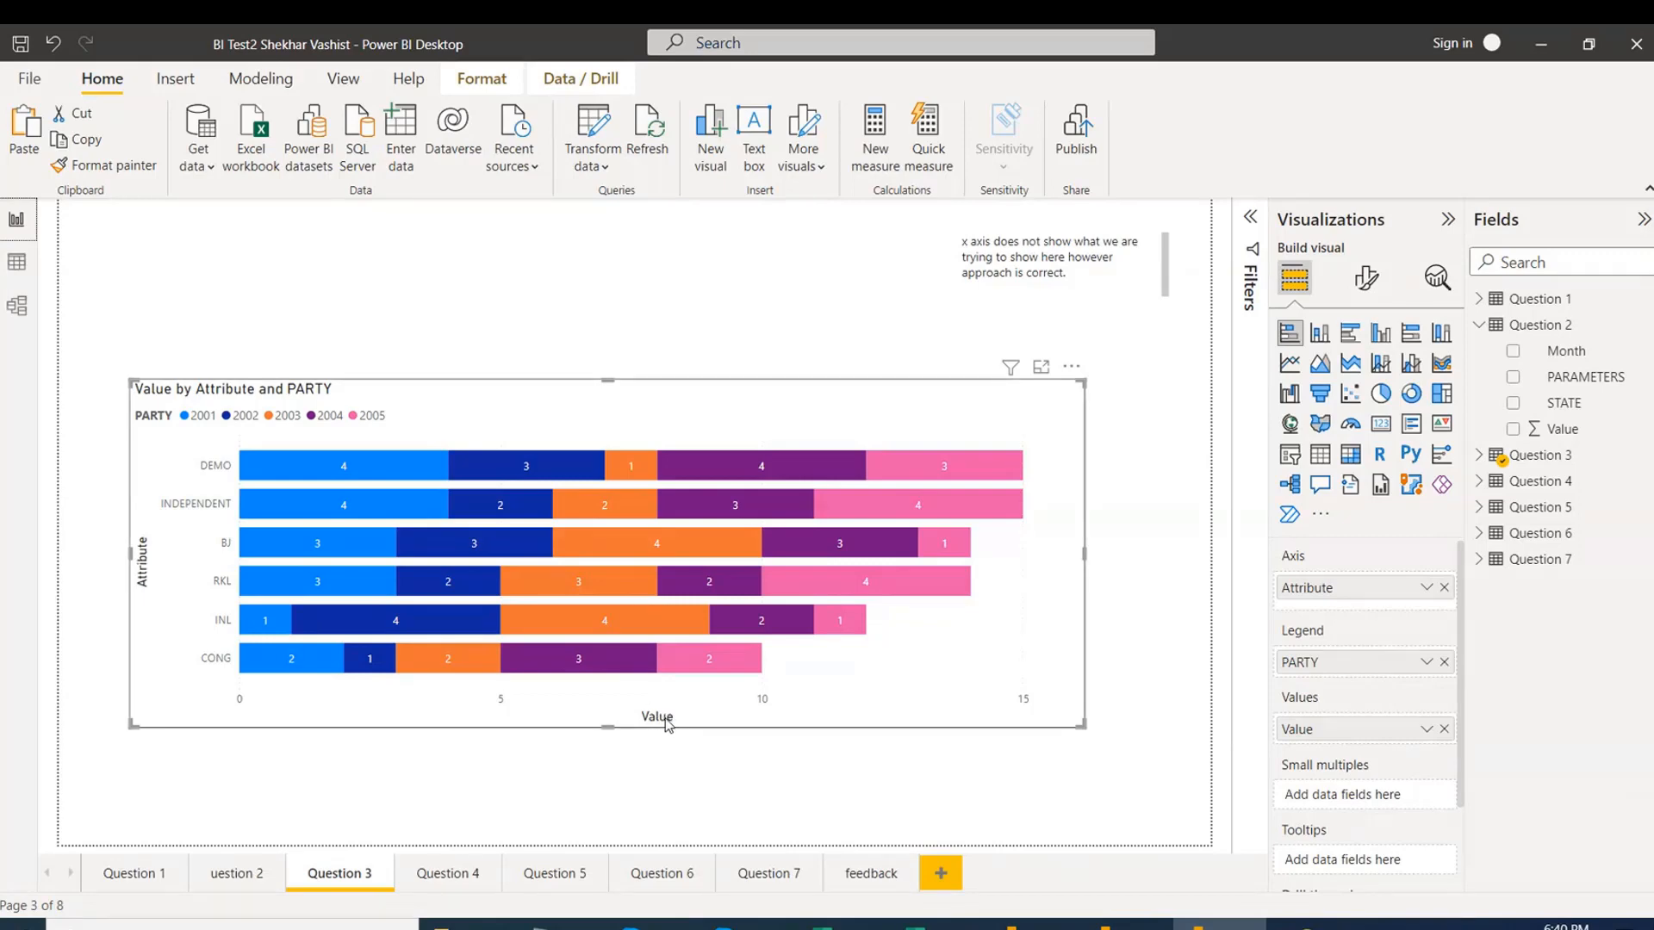
pyautogui.click(23, 276)
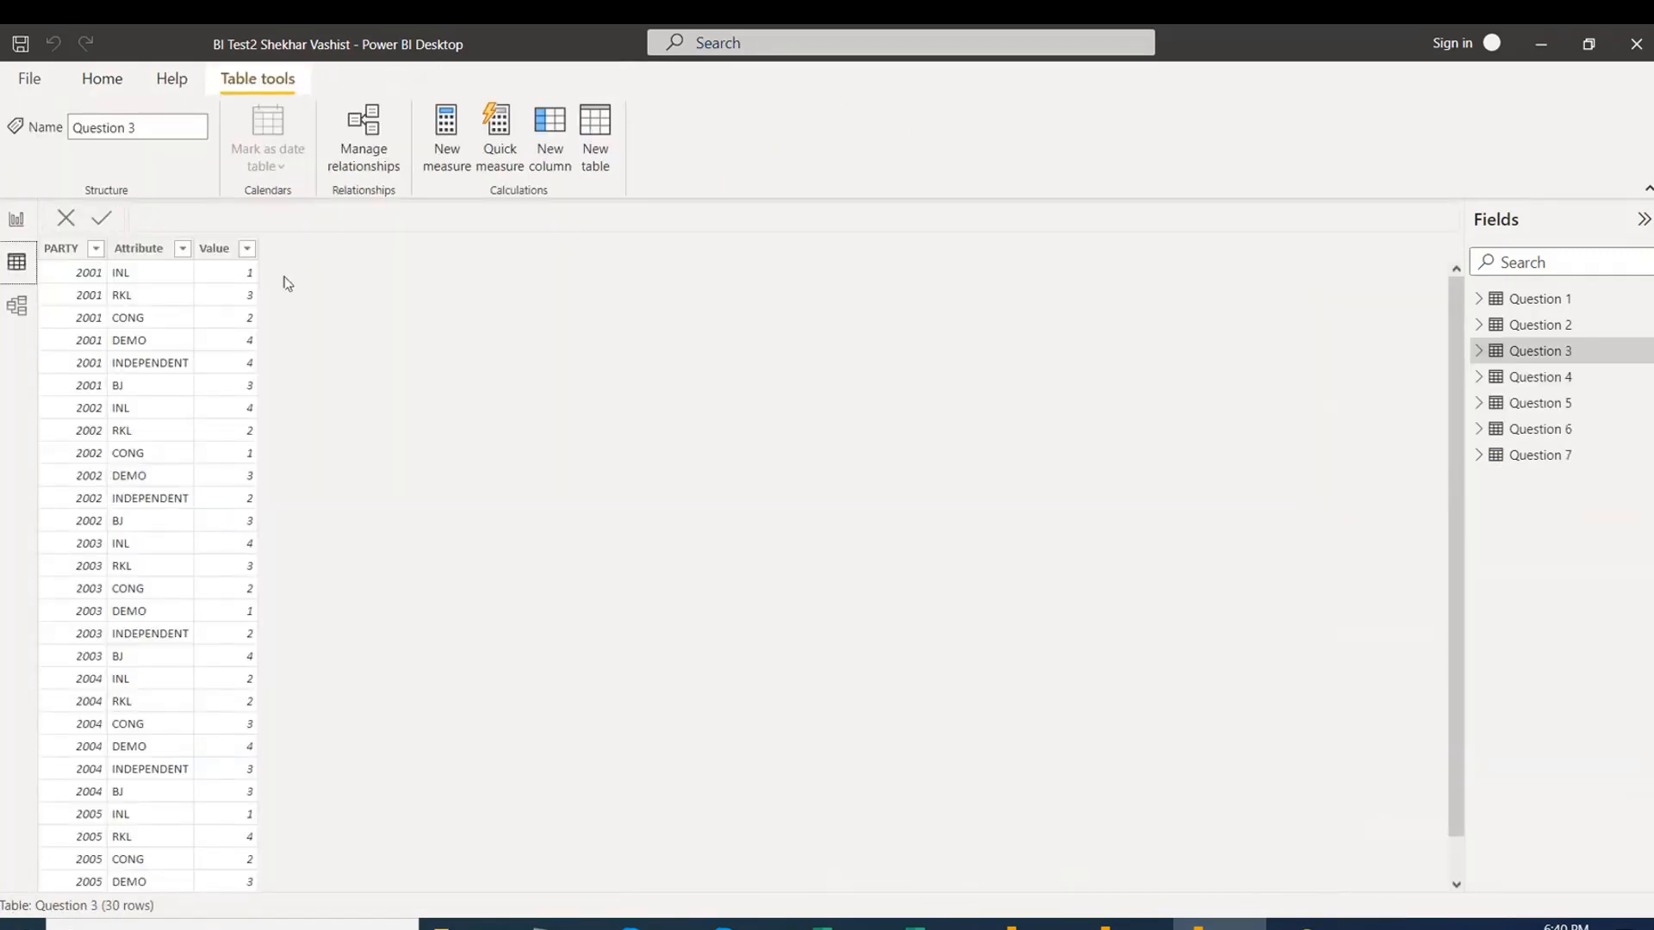
pyautogui.click(18, 222)
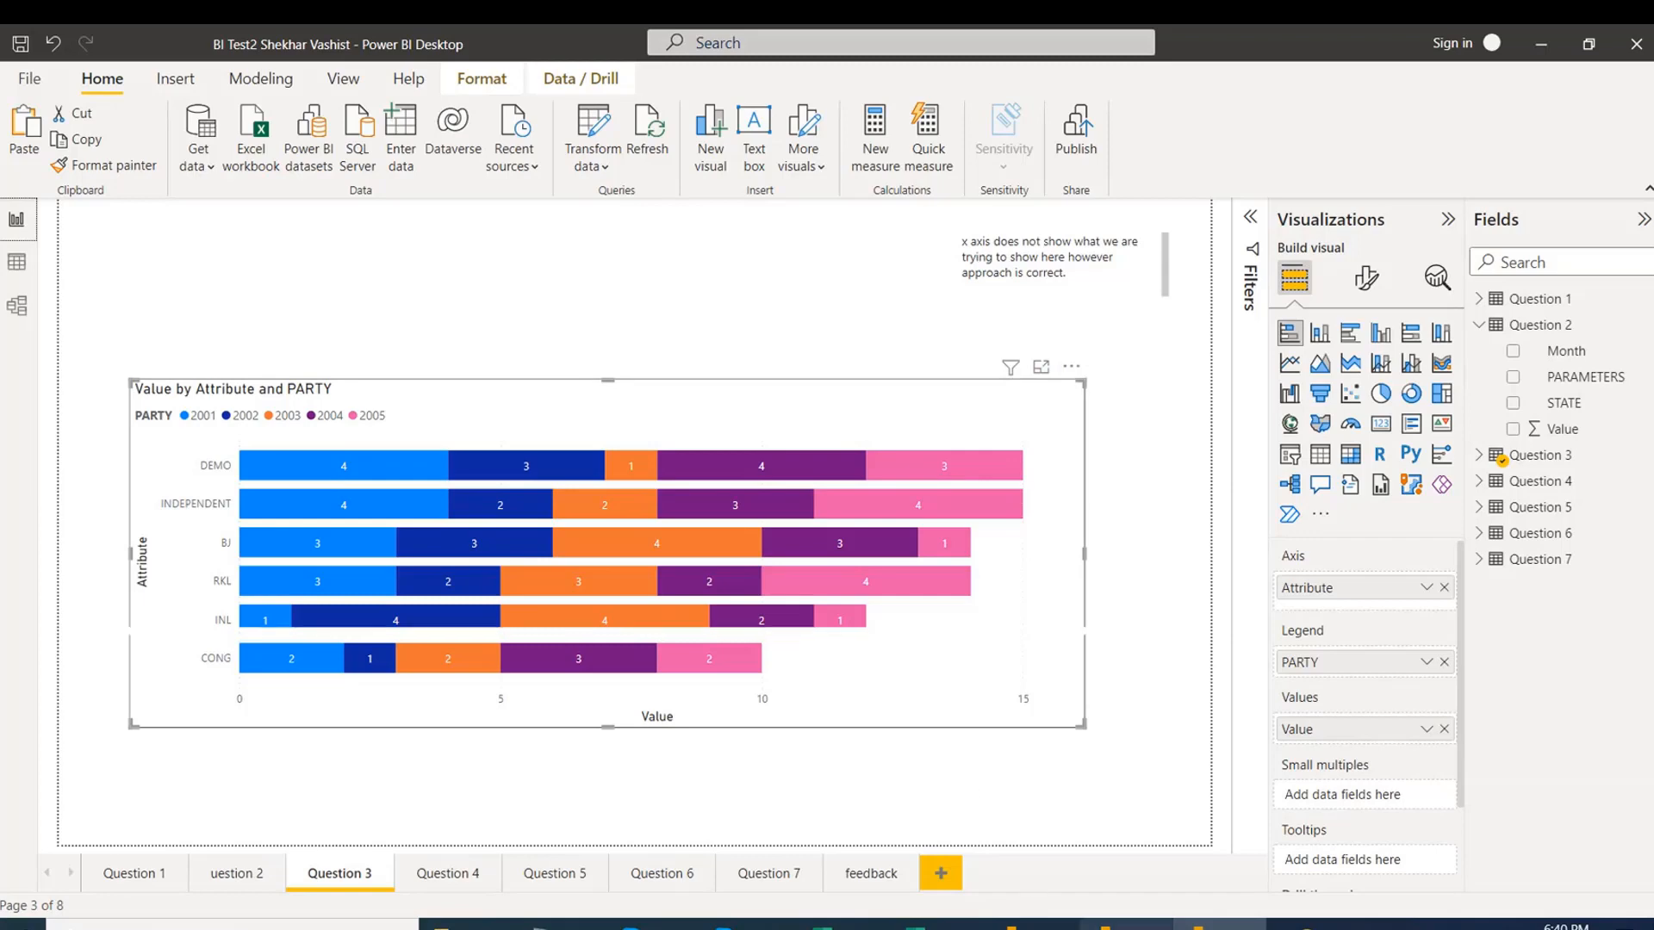
pyautogui.moveTo(1218, 923)
pyautogui.click(1125, 853)
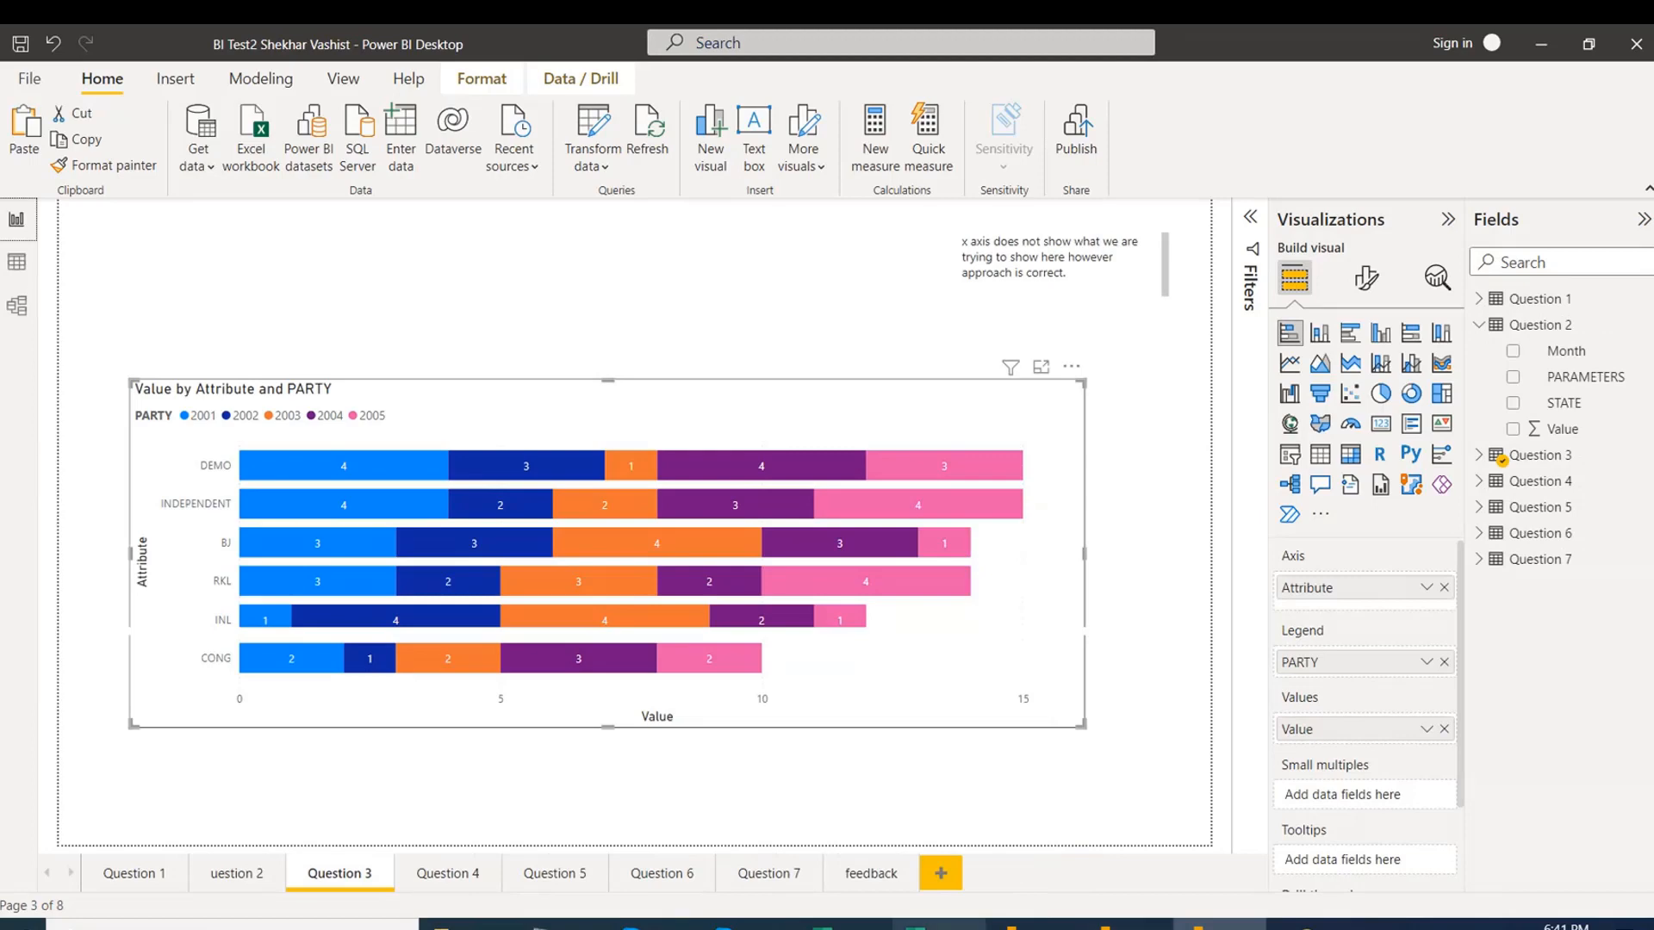
# Switch to the BITestSolved report and place an empty stacked bar chart near the middle of page q3.
pyautogui.click(845, 923)
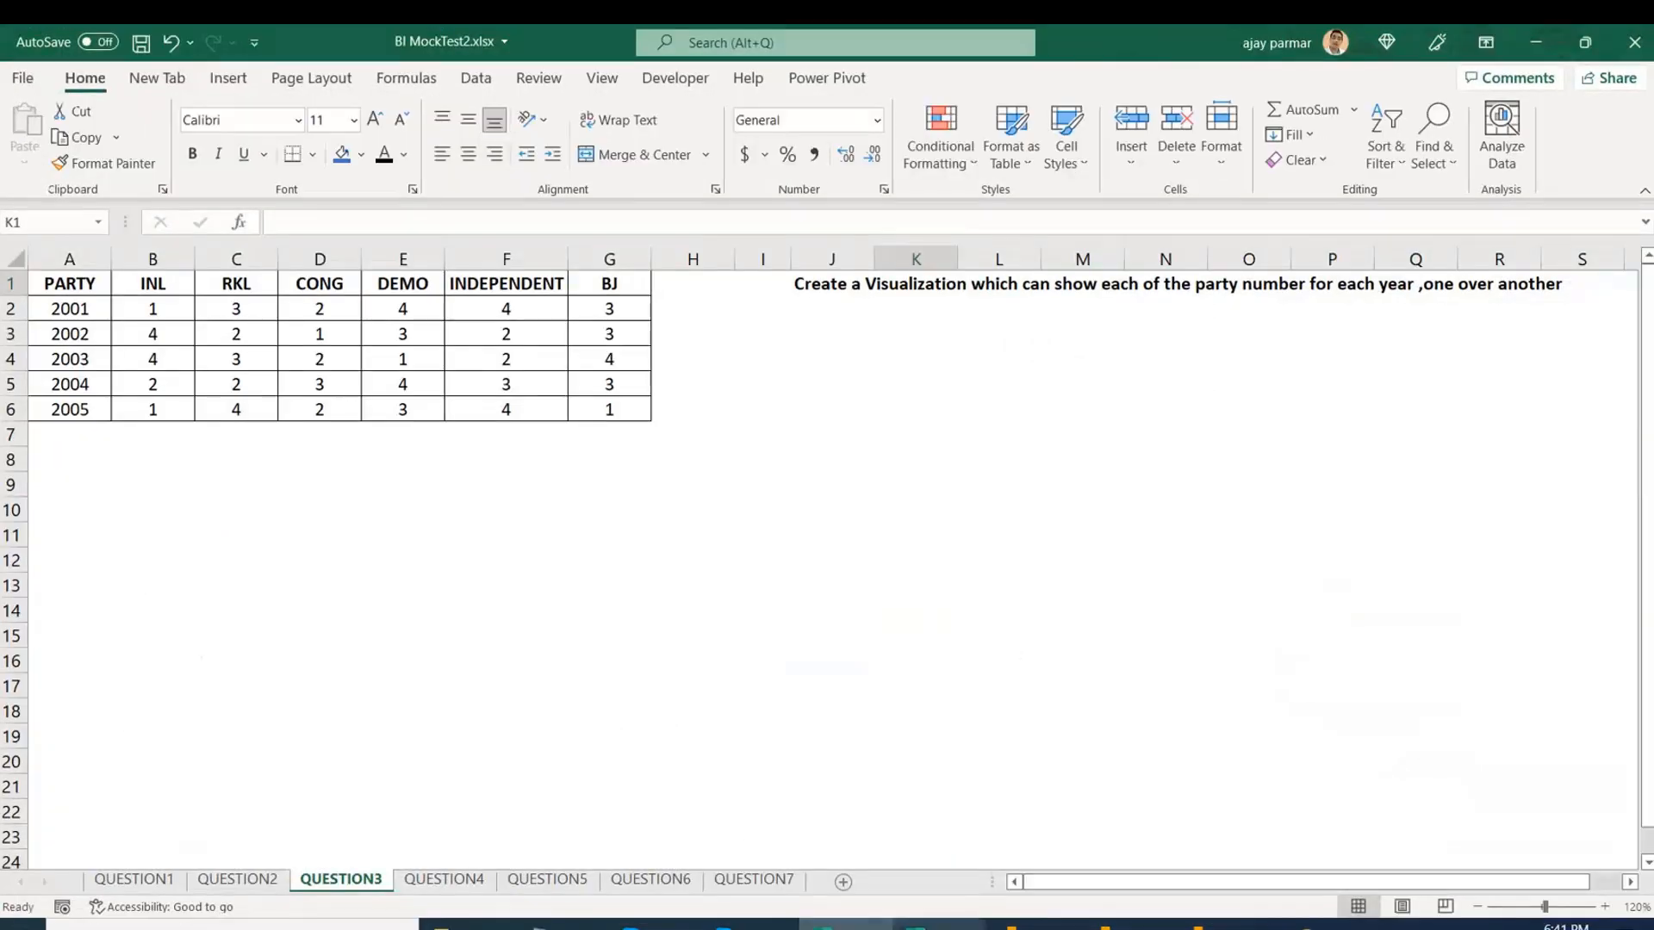
pyautogui.click(921, 923)
pyautogui.click(1031, 924)
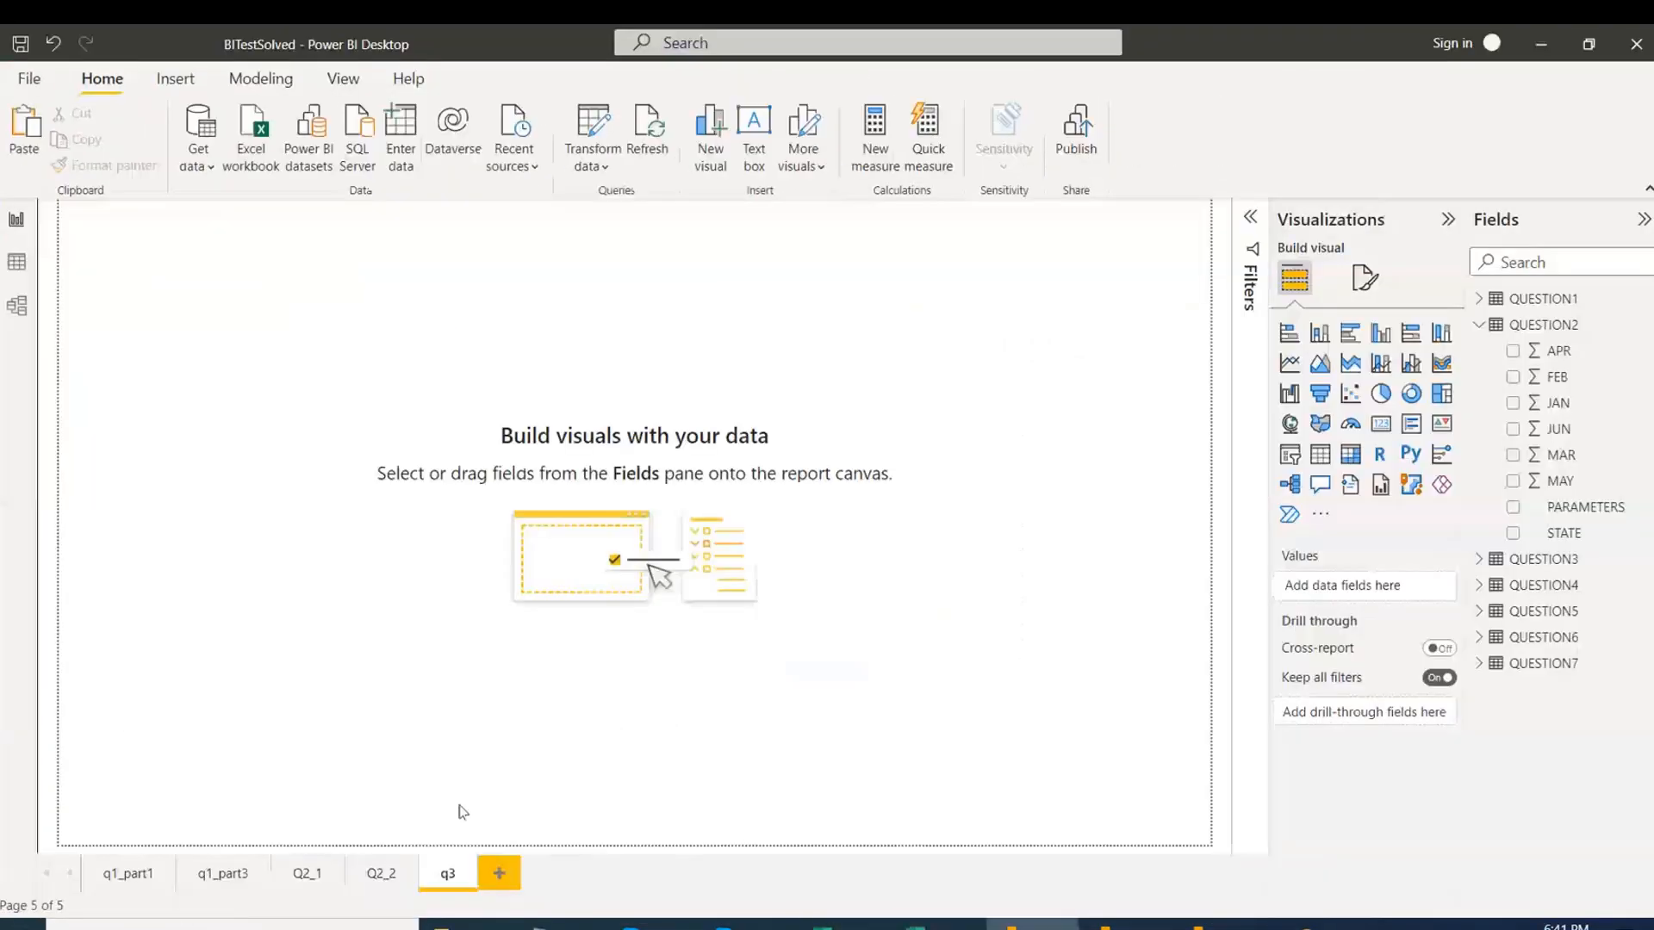
pyautogui.click(1289, 338)
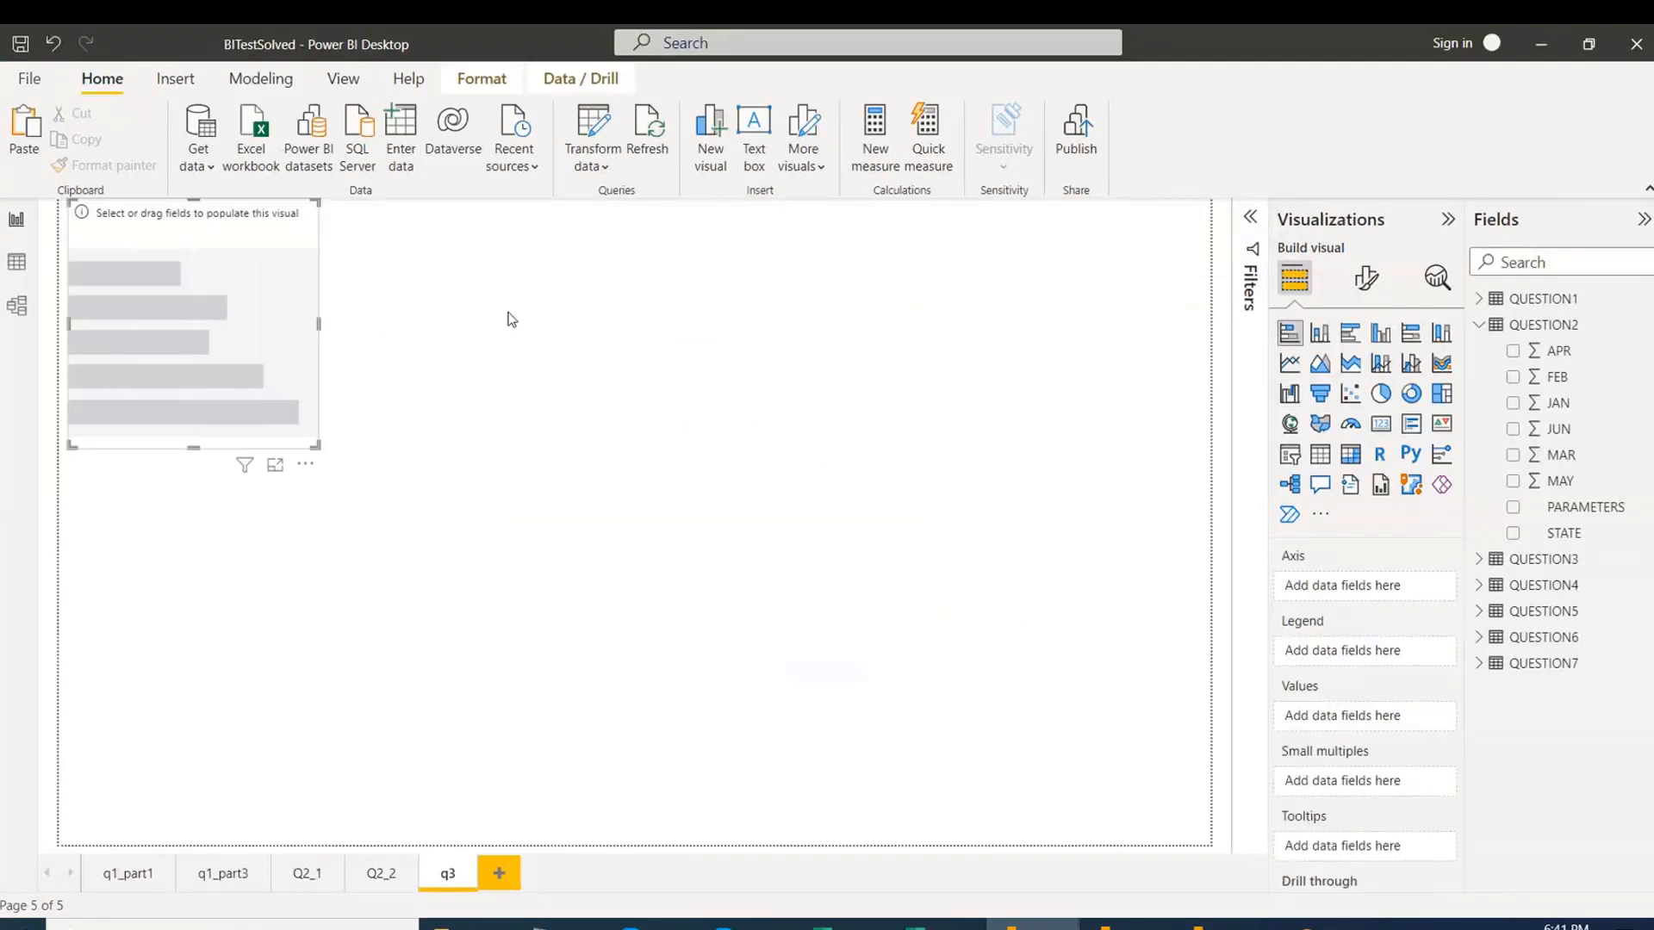
pyautogui.moveTo(315, 298); pyautogui.dragTo(610, 461)
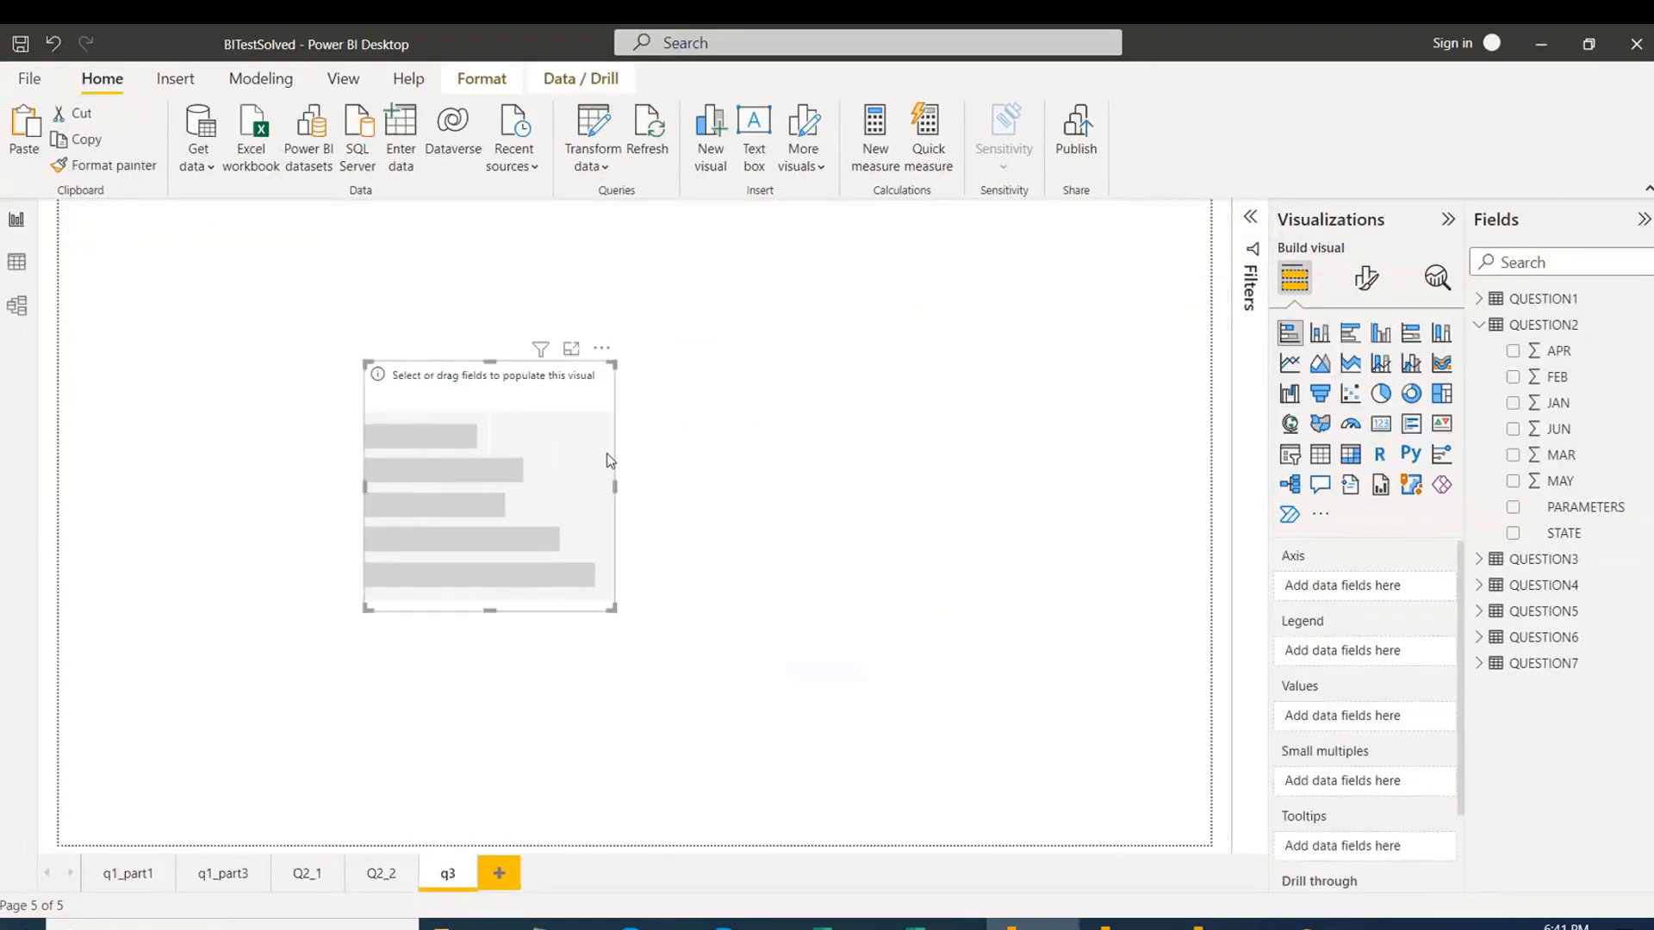
# Chart QUESTION3 with PARTY on the axis and BJ, DEMO, INDEPENDENT, RKL, INL and CONG as values.
pyautogui.click(1479, 325)
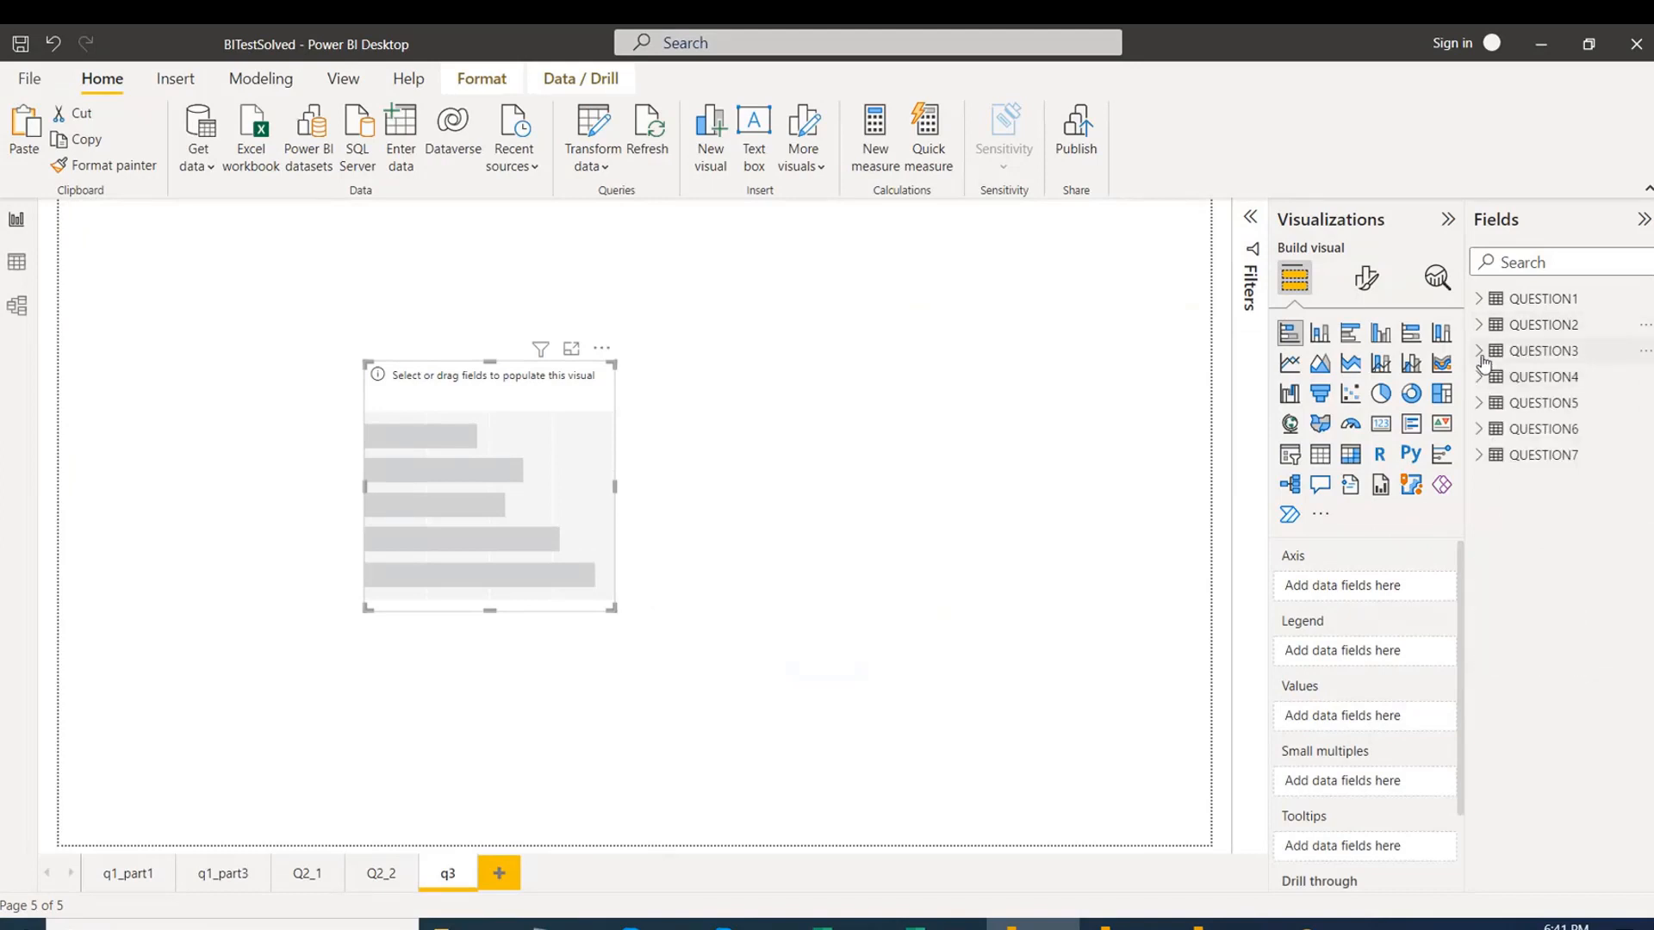
pyautogui.click(1479, 351)
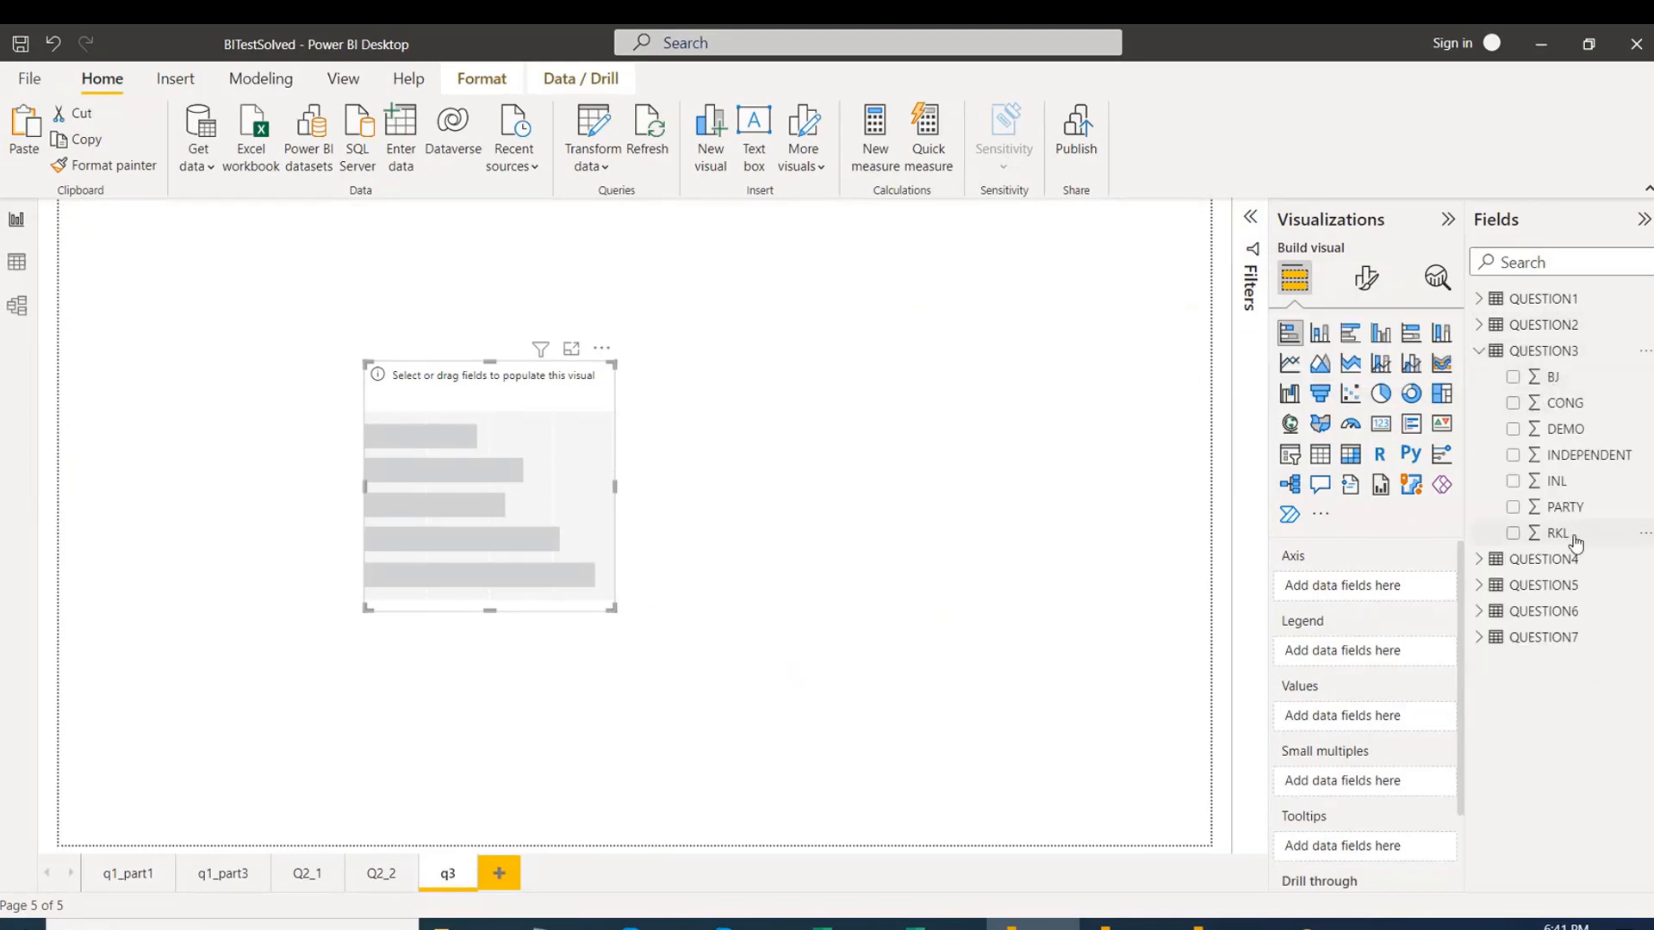
pyautogui.moveTo(1569, 514); pyautogui.dragTo(1369, 595)
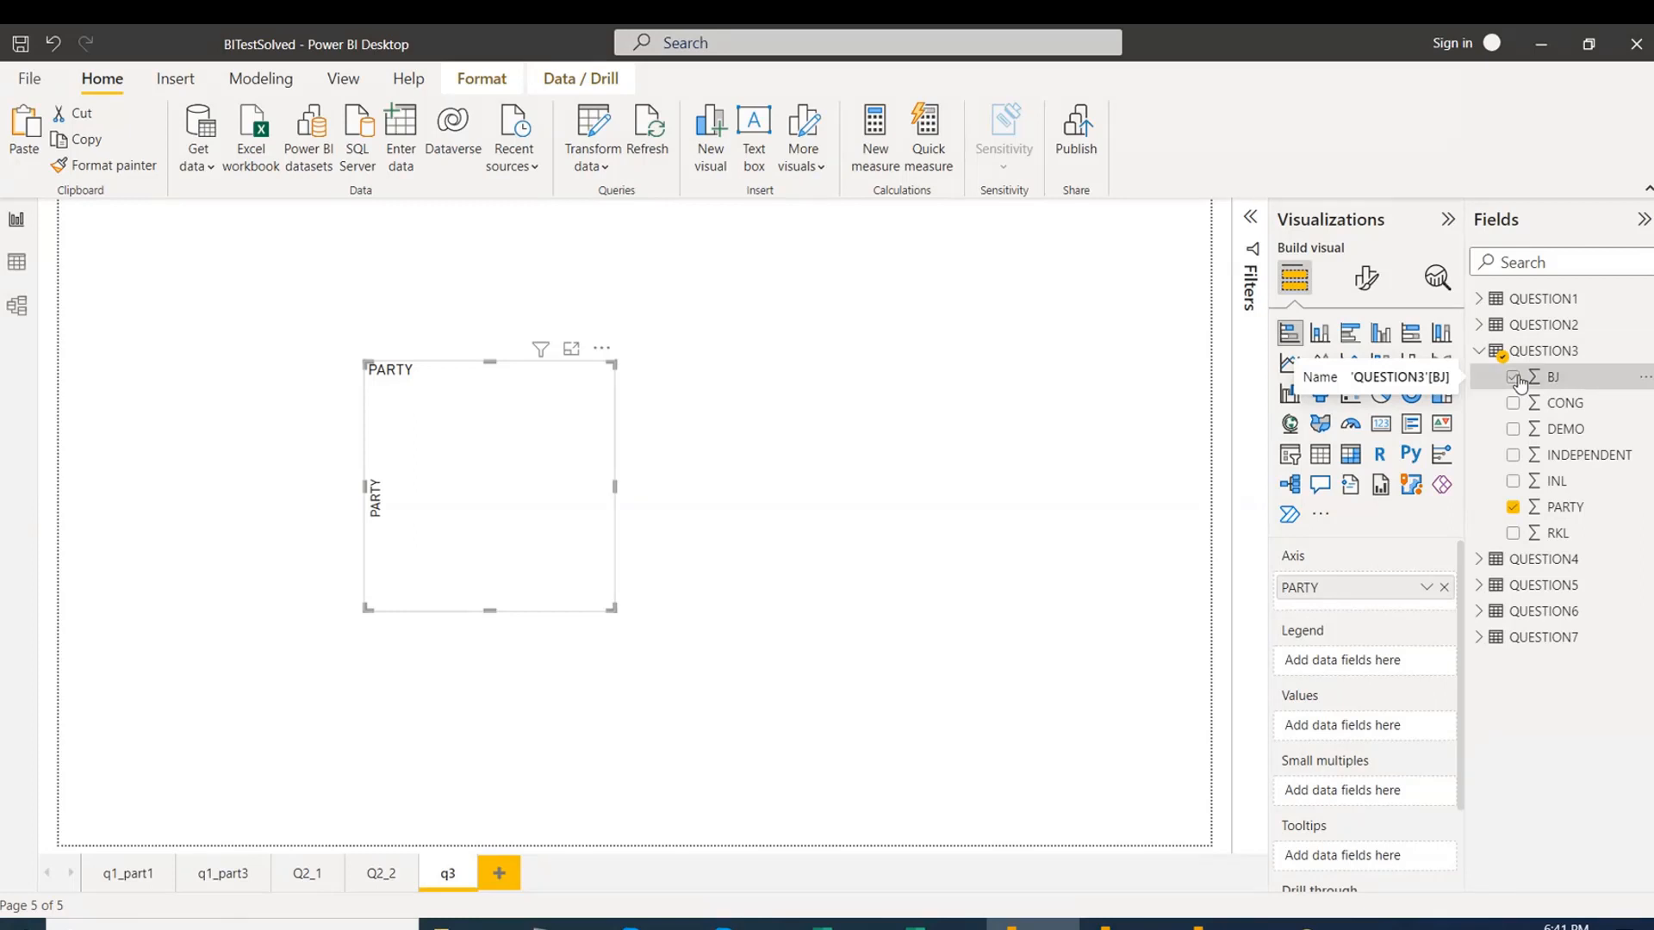
pyautogui.click(1514, 379)
pyautogui.click(1514, 429)
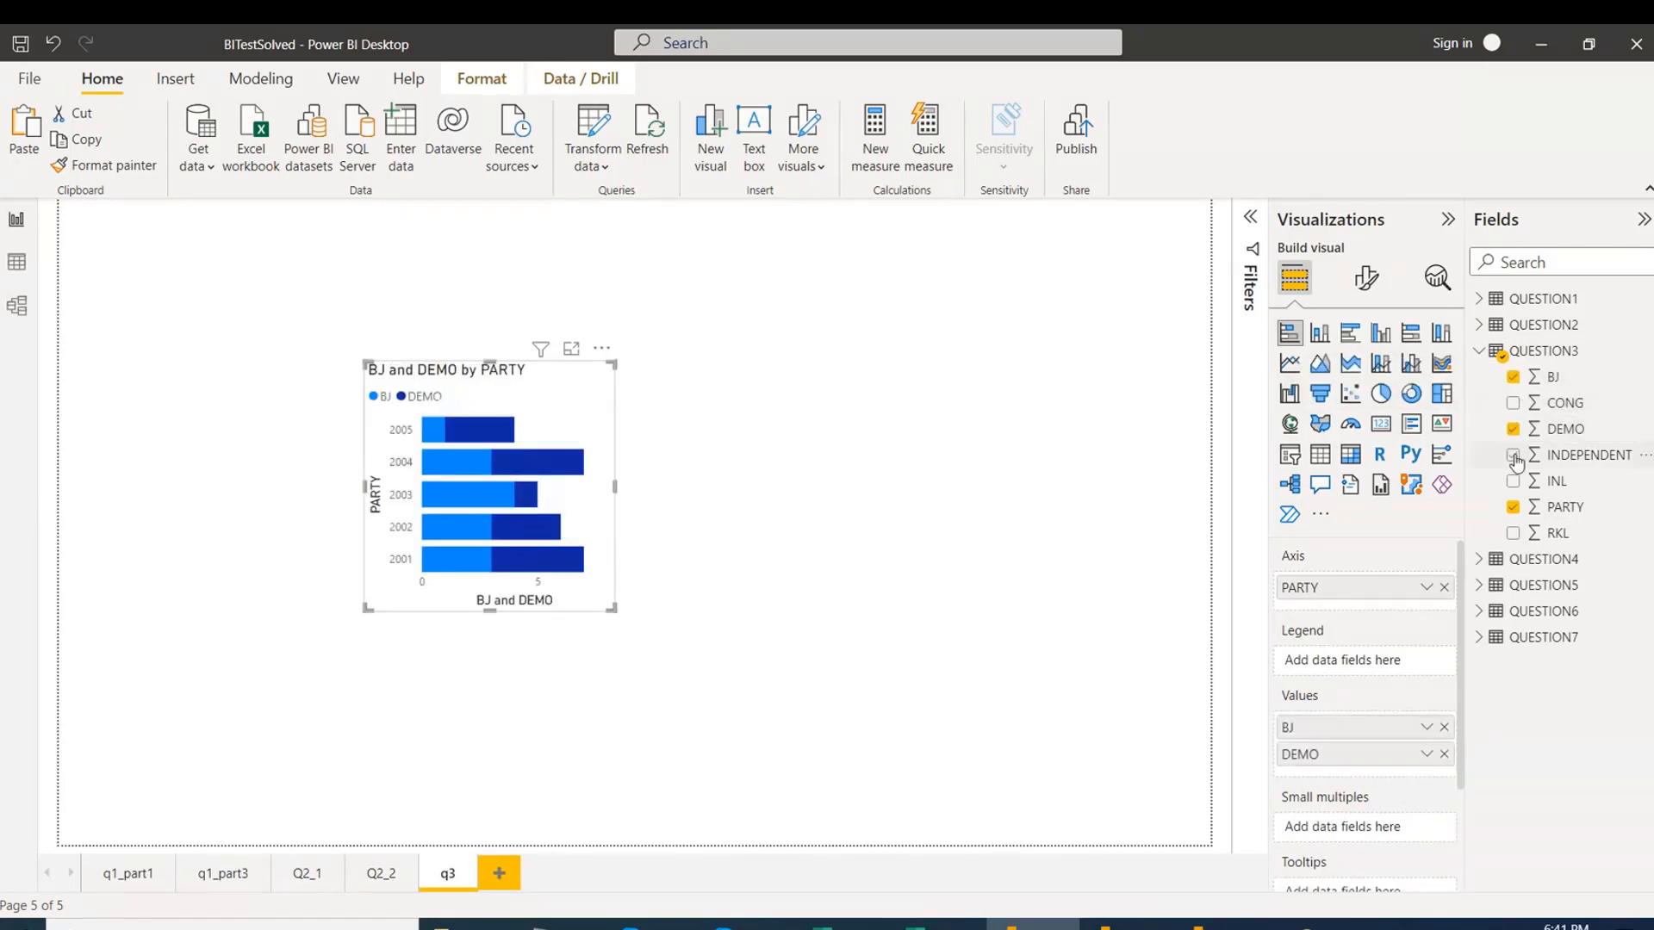
pyautogui.click(1514, 455)
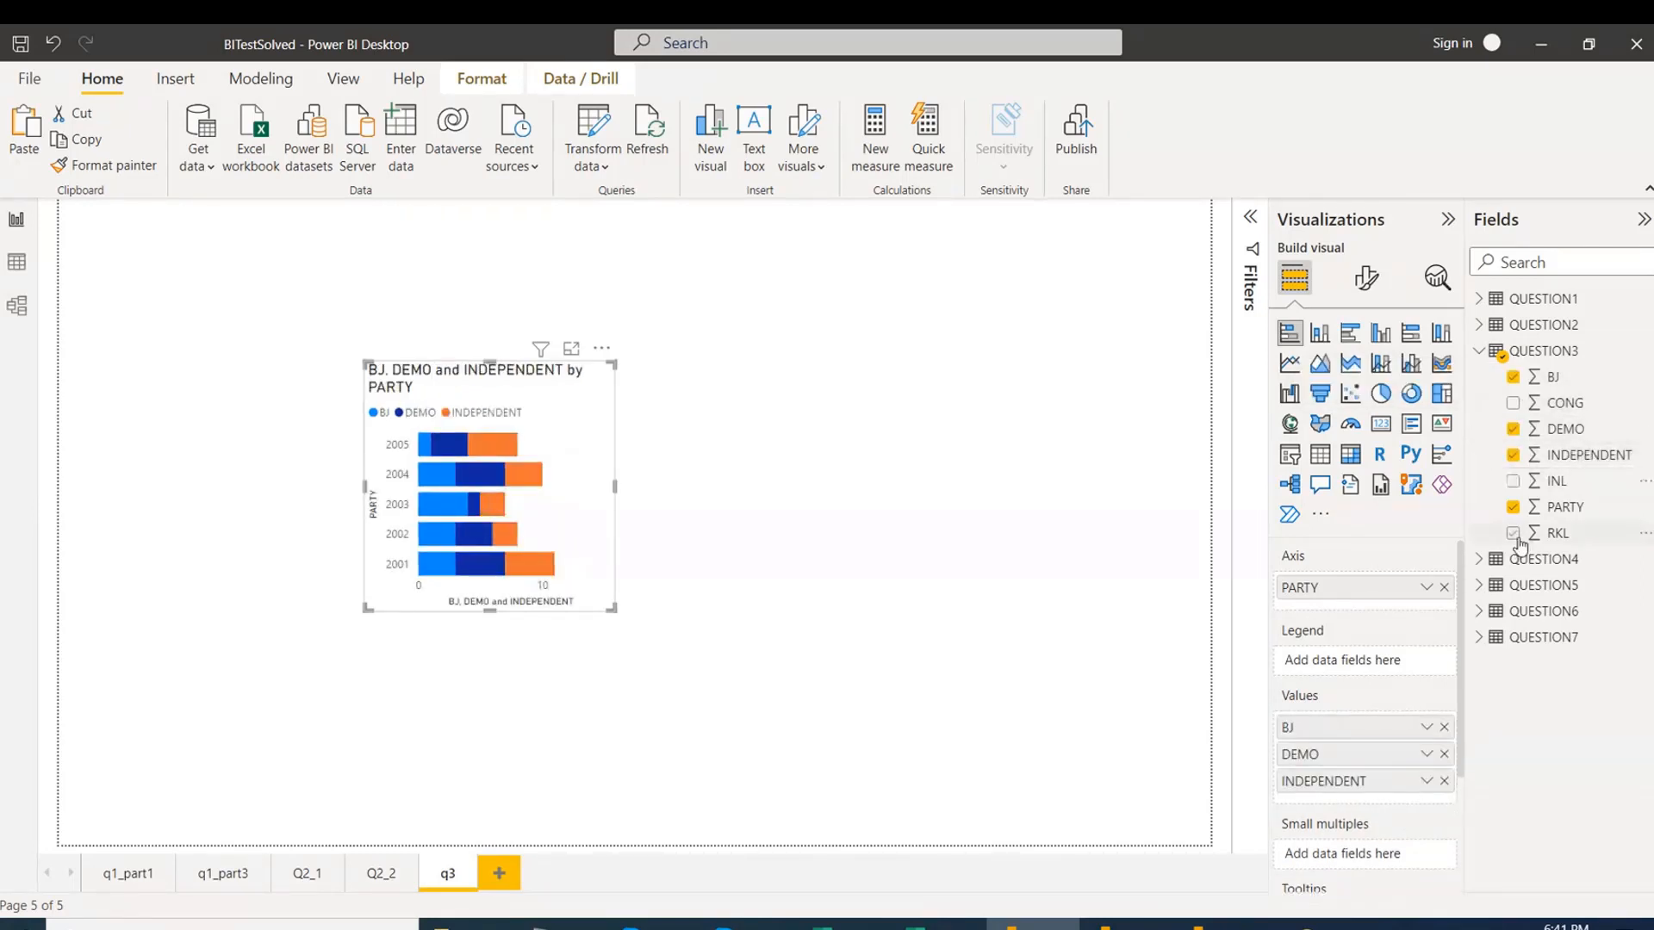
pyautogui.click(1515, 534)
pyautogui.click(1514, 482)
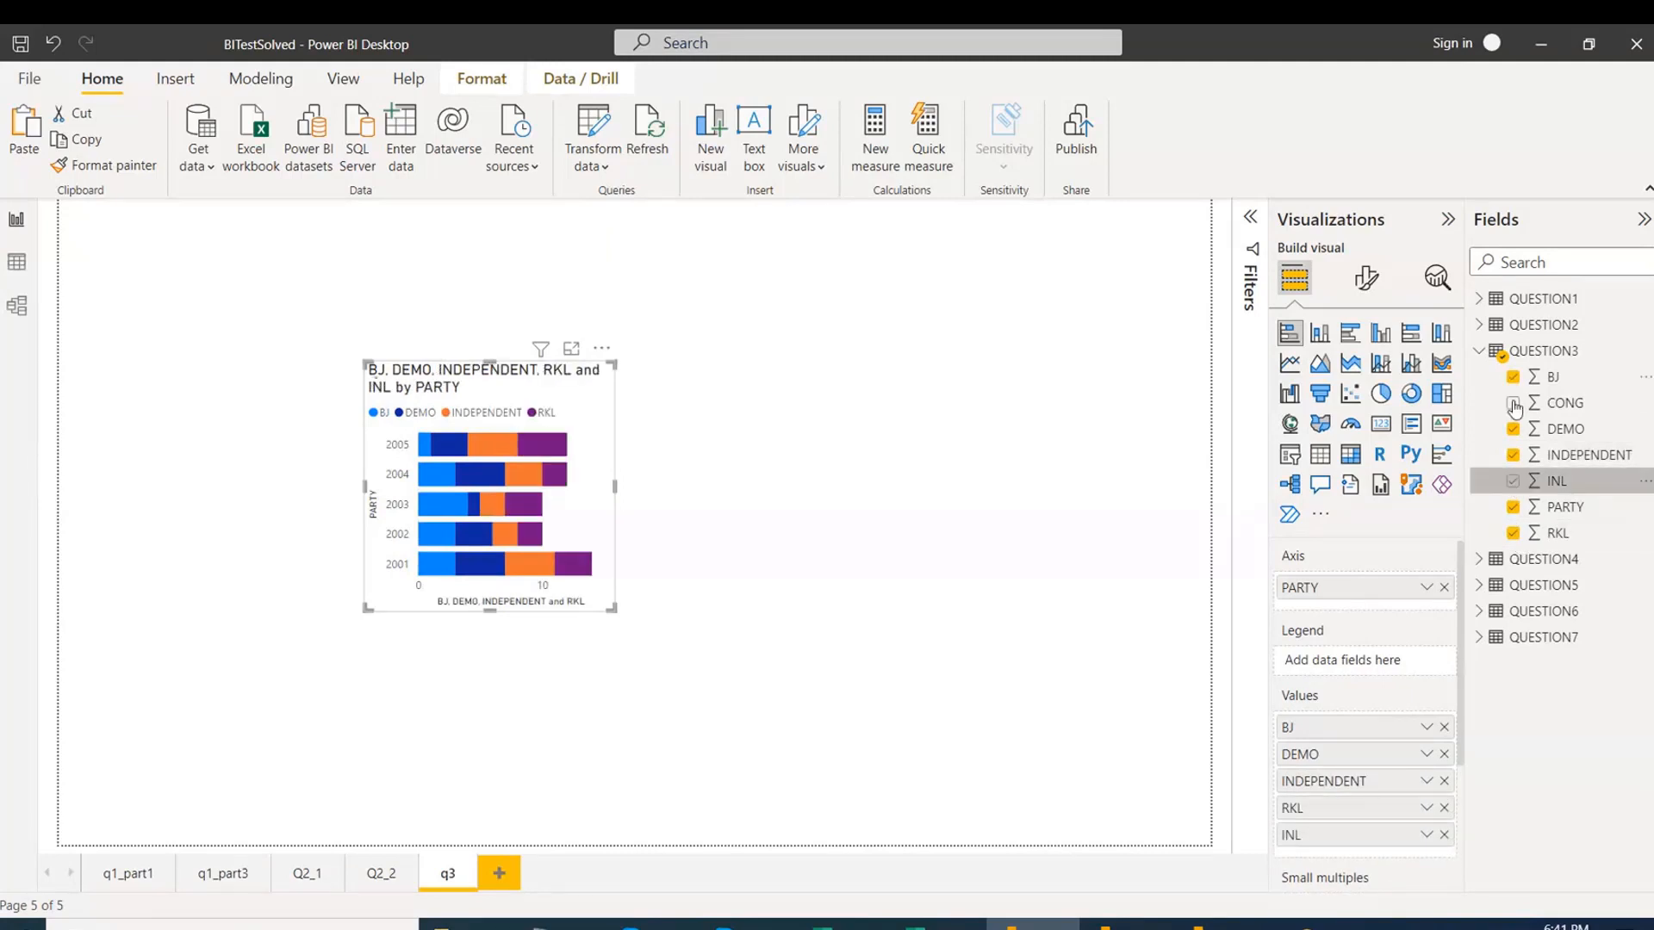
pyautogui.click(1513, 403)
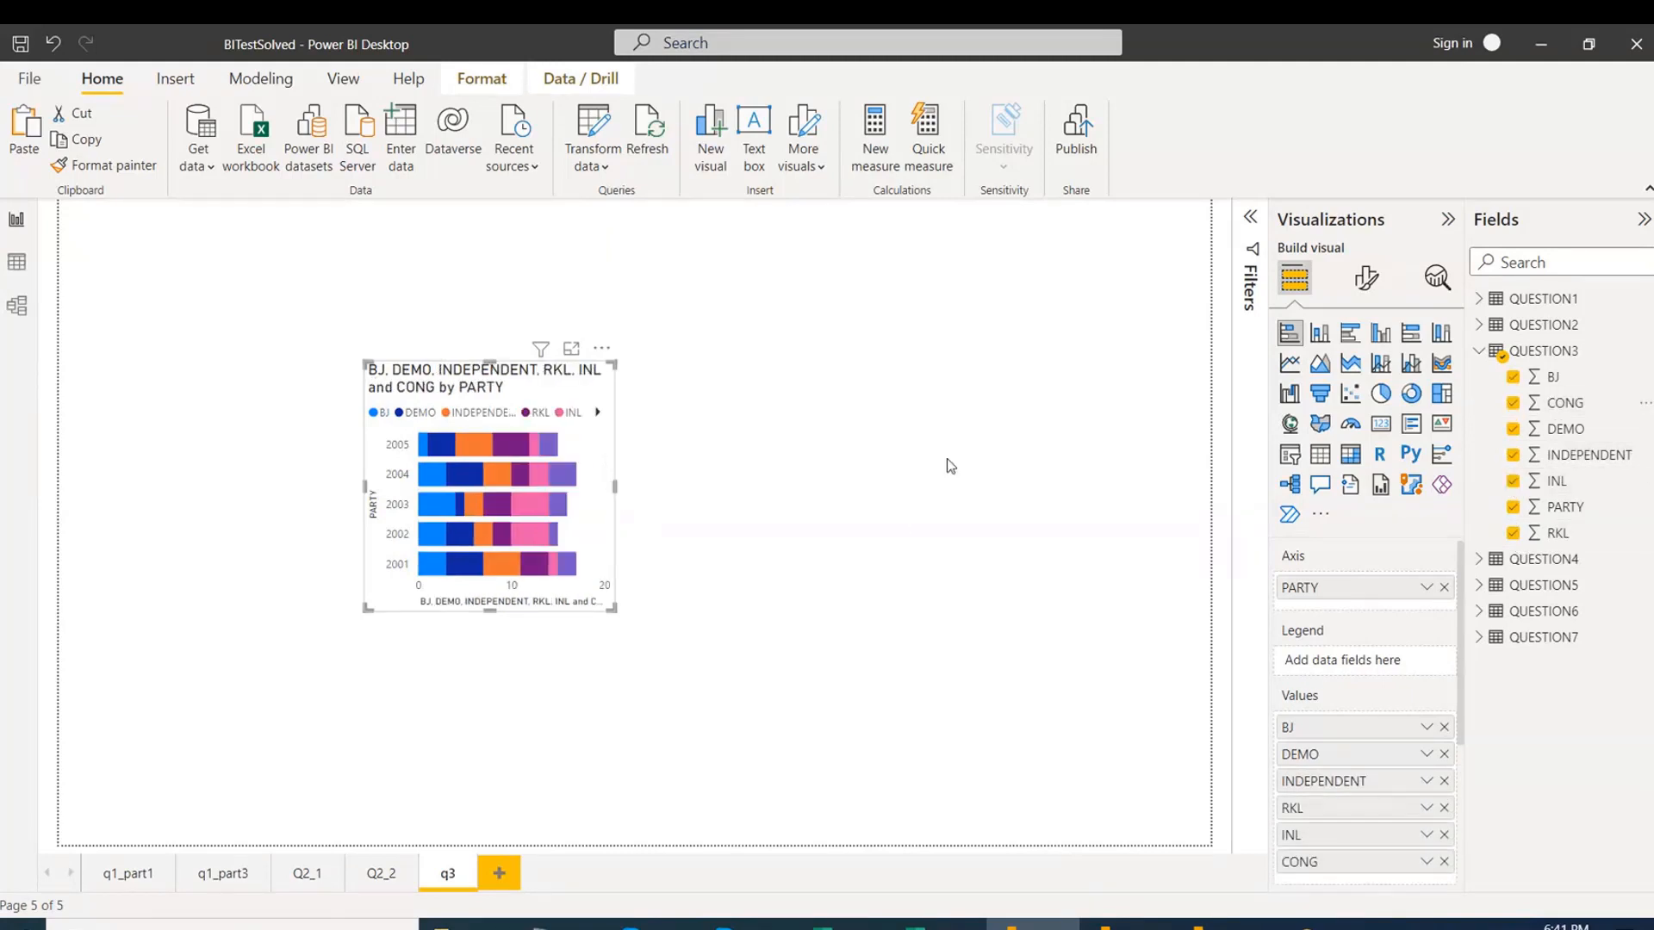
# Enlarge the q3 stacked bar chart in width and height and position it near the page's left edge.
pyautogui.moveTo(615, 487); pyautogui.dragTo(1082, 487)
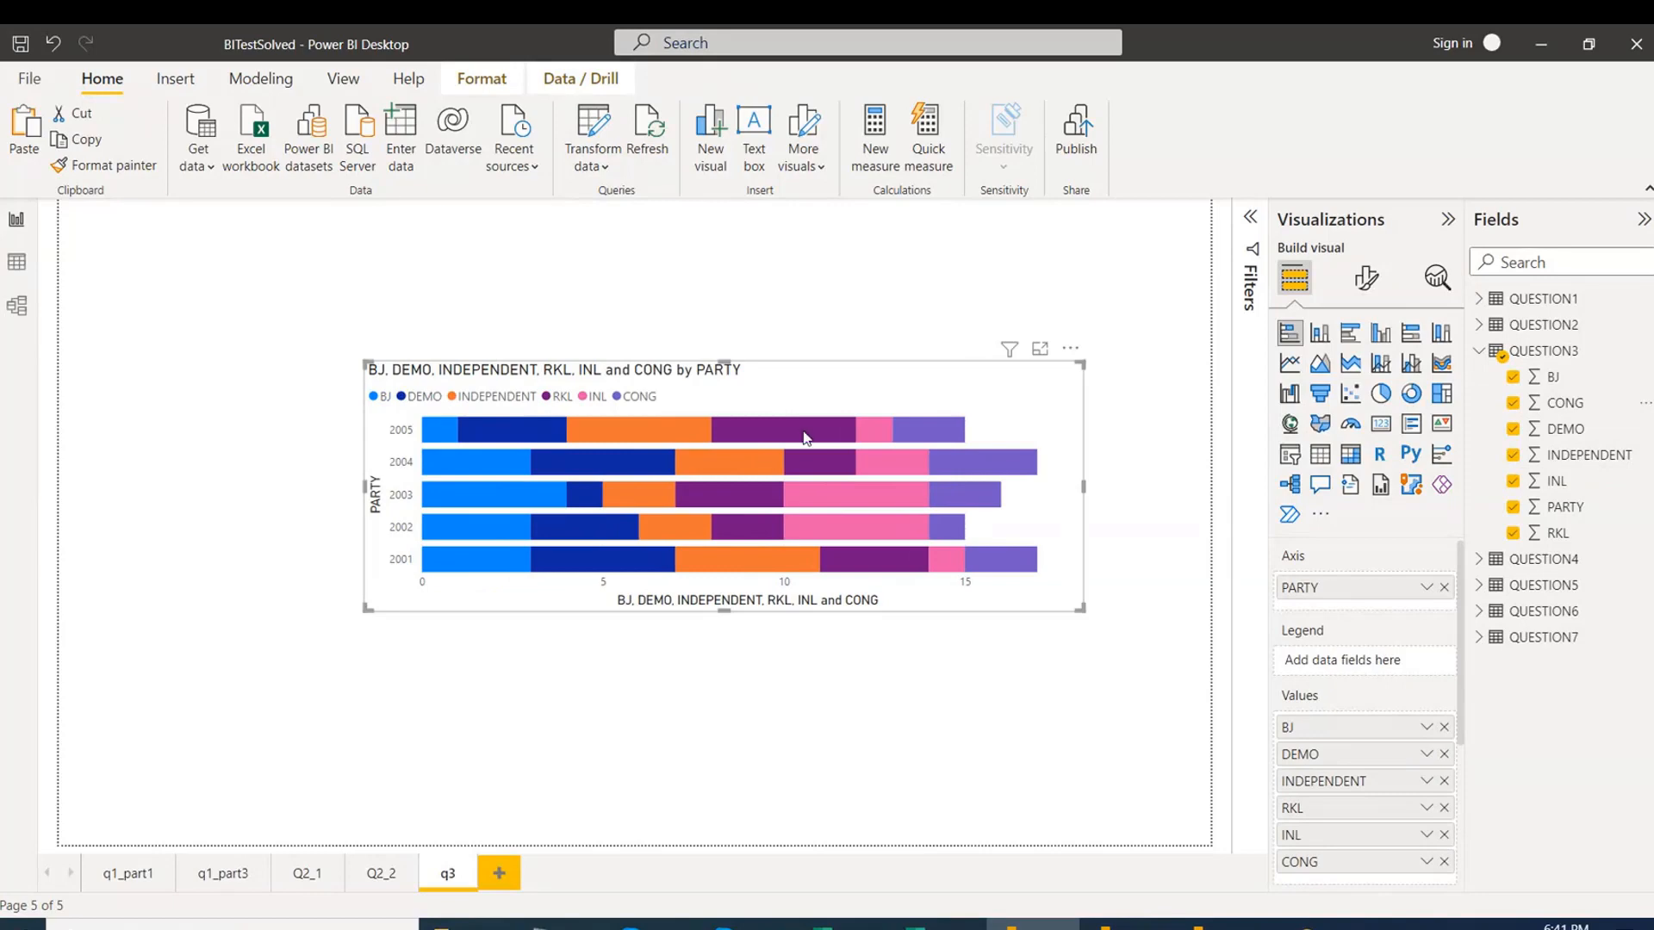
pyautogui.moveTo(806, 438); pyautogui.dragTo(523, 455)
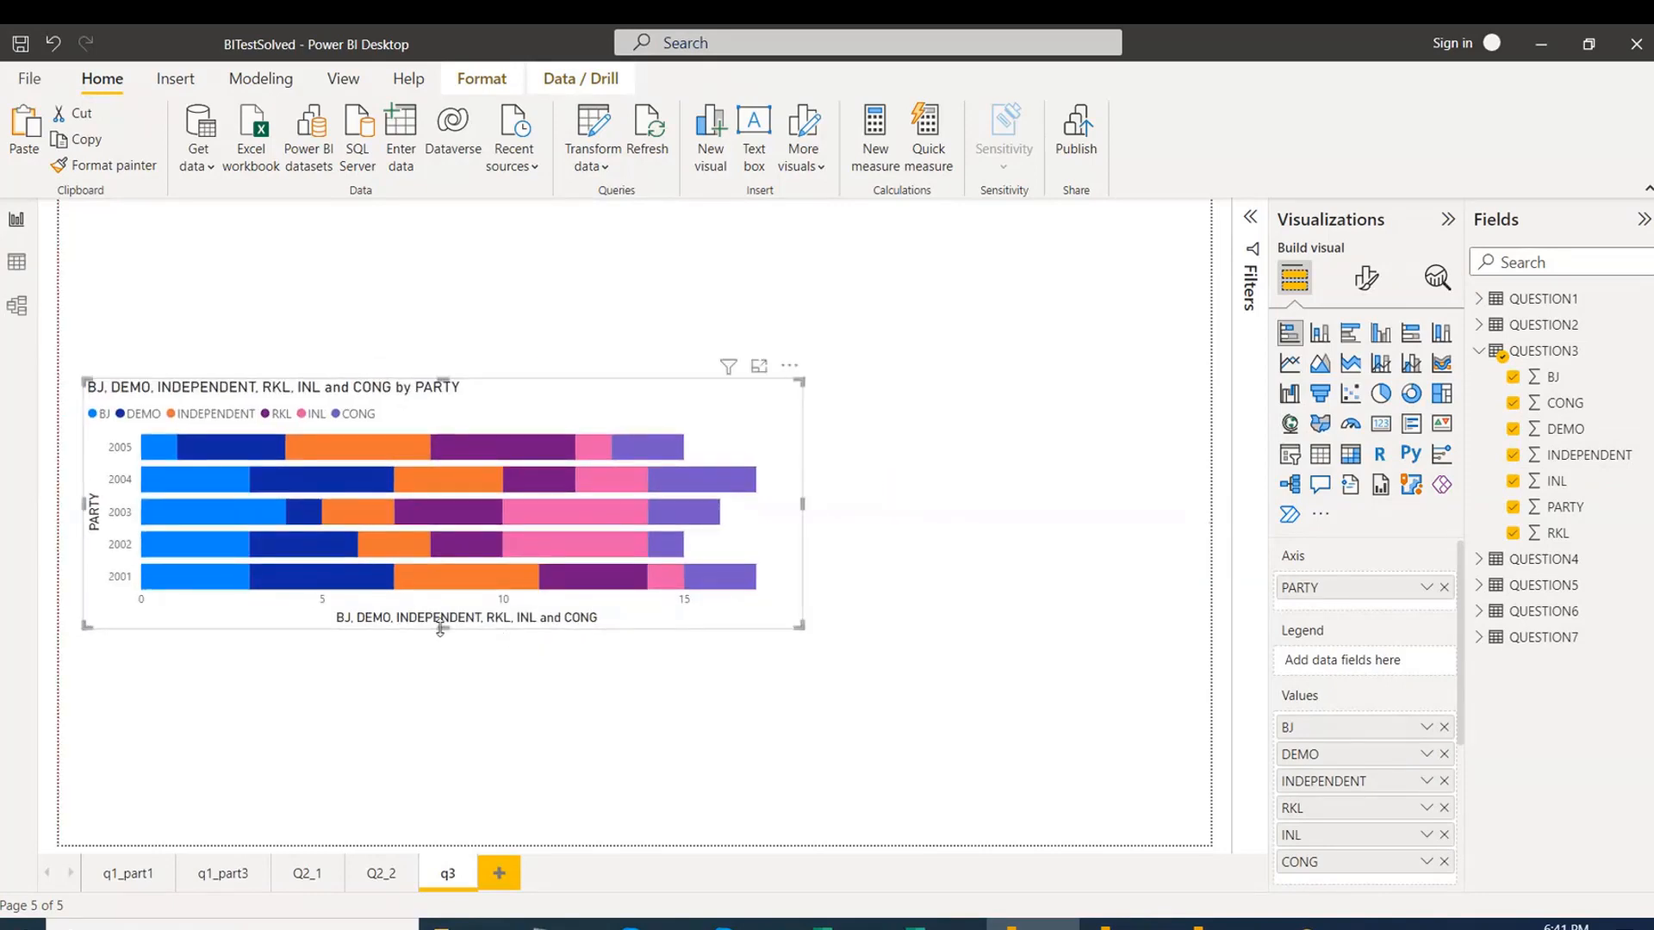
pyautogui.moveTo(441, 629); pyautogui.dragTo(448, 712)
pyautogui.moveTo(739, 387)
pyautogui.mouseDown()
pyautogui.moveTo(767, 388)
pyautogui.moveTo(724, 379)
pyautogui.mouseUp()
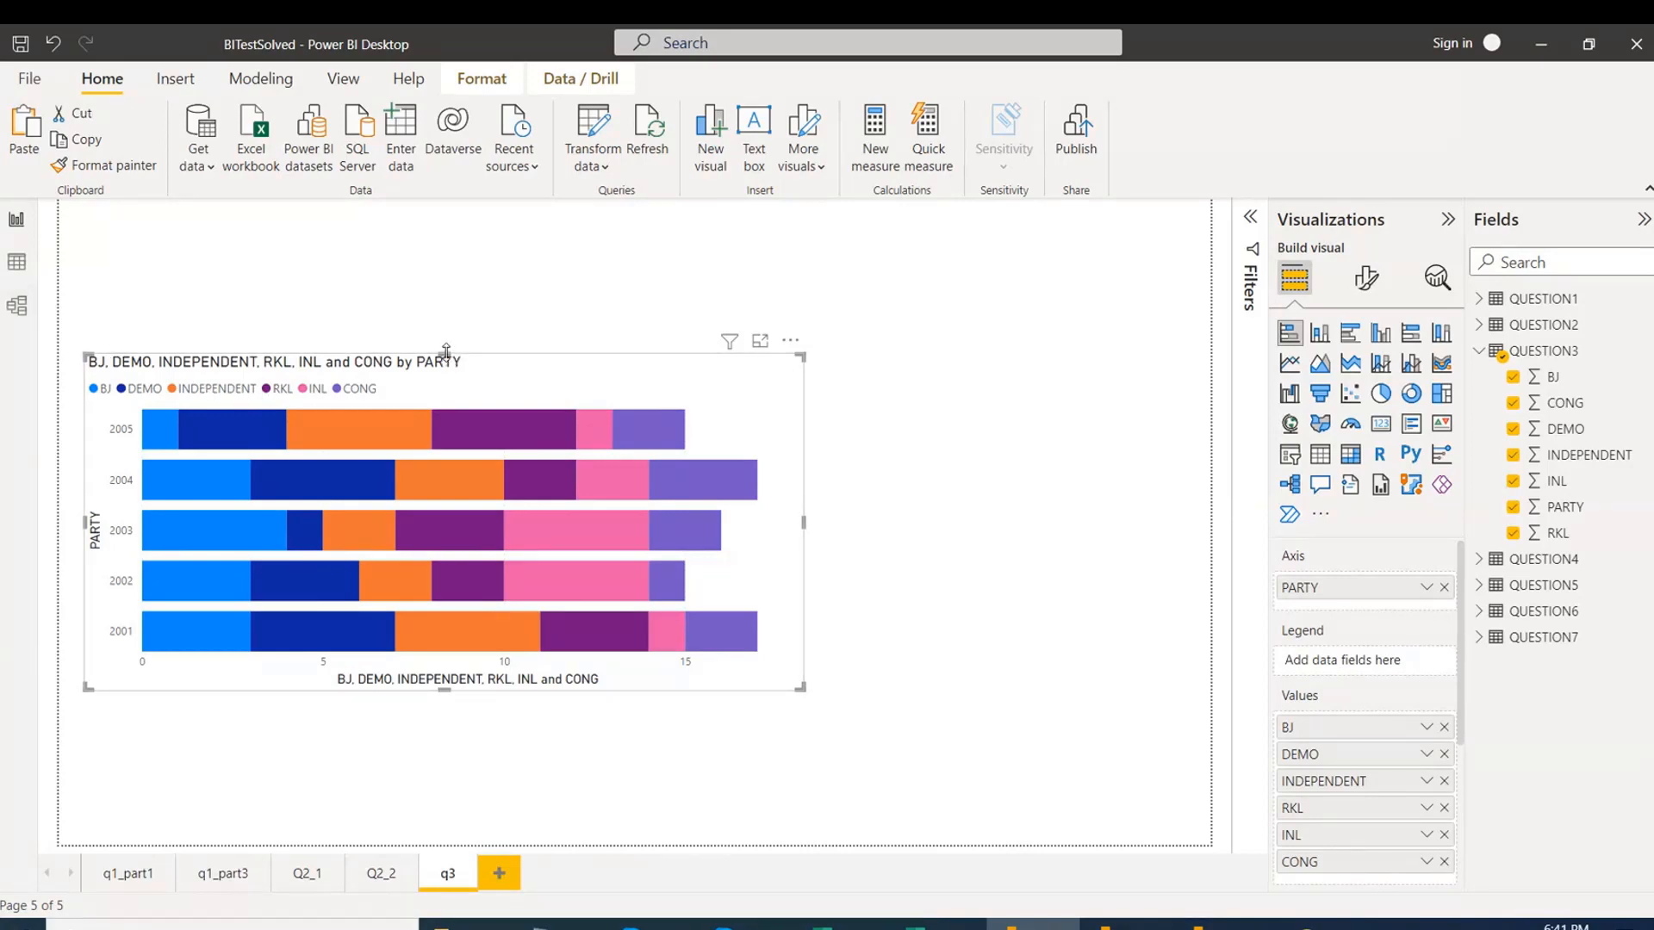
pyautogui.moveTo(446, 352); pyautogui.dragTo(443, 292)
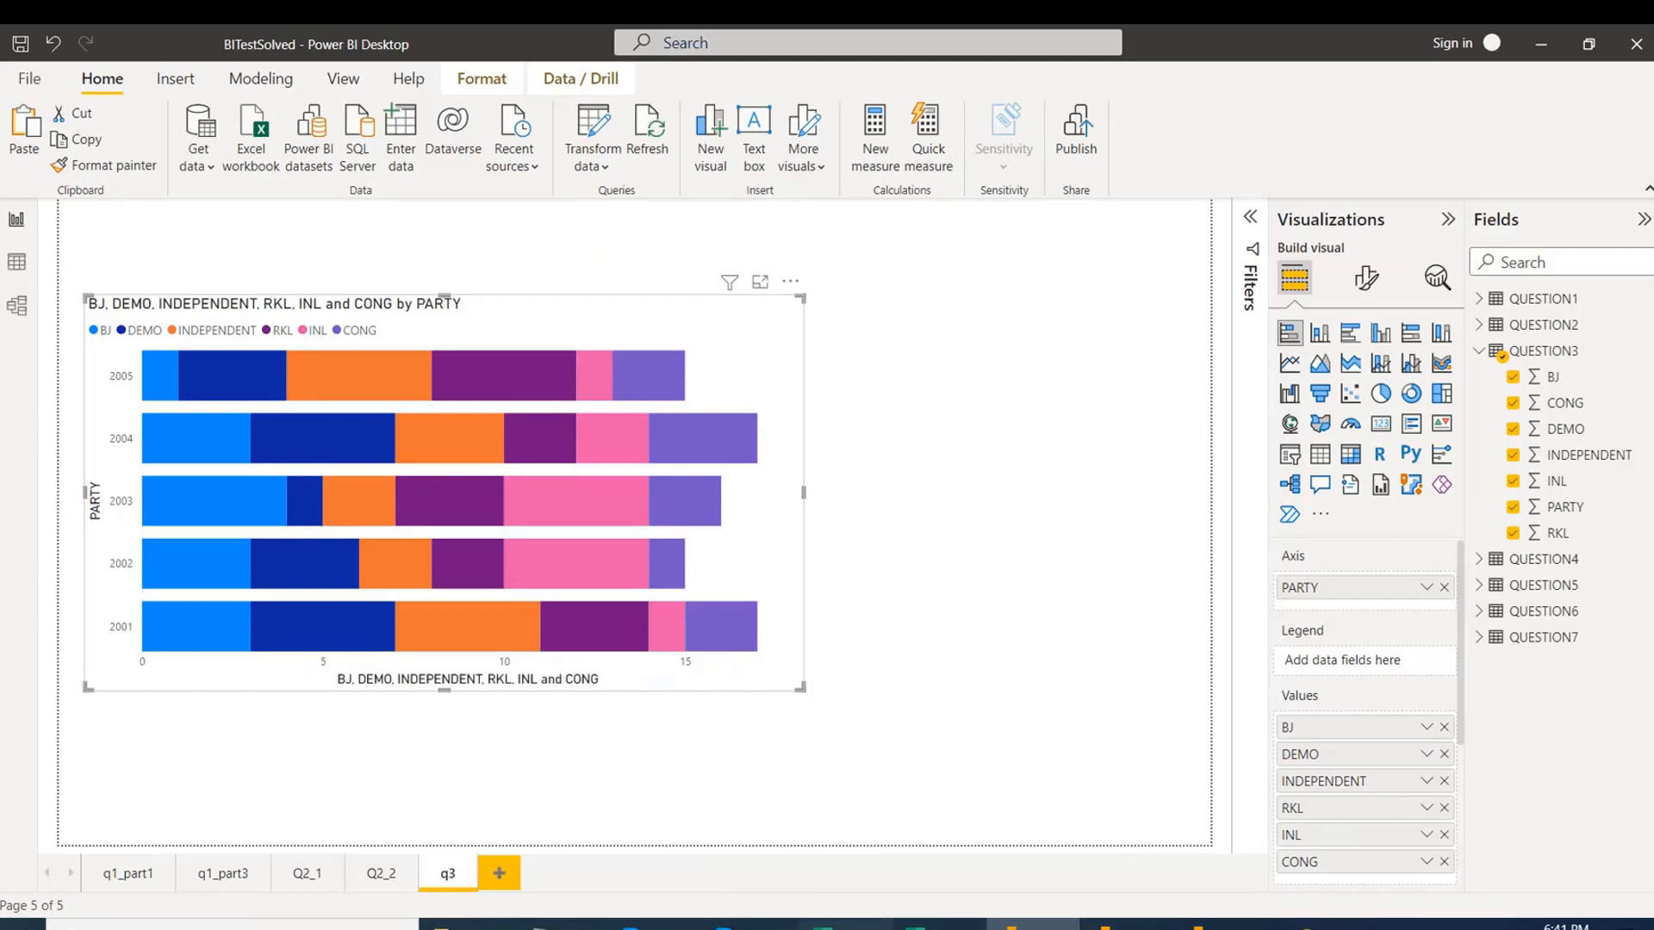
# Switch to BI MockTest2.xlsx and read the data-cleaning task and the RO column on the QUESTION4 sheet.
pyautogui.click(846, 924)
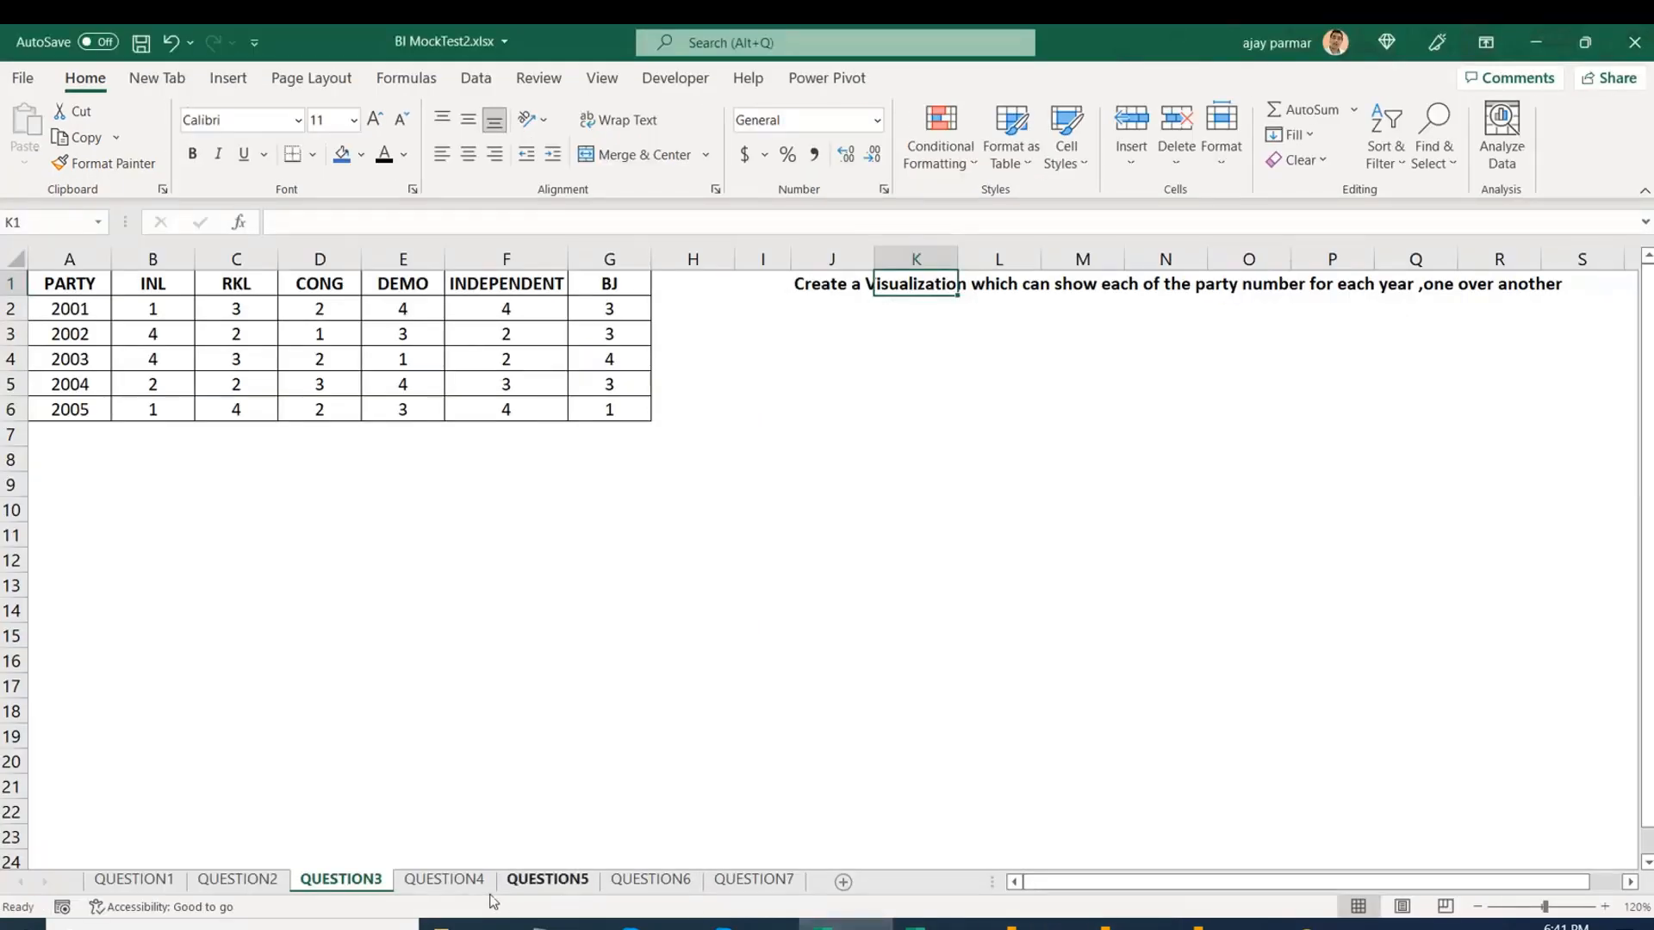
pyautogui.click(444, 879)
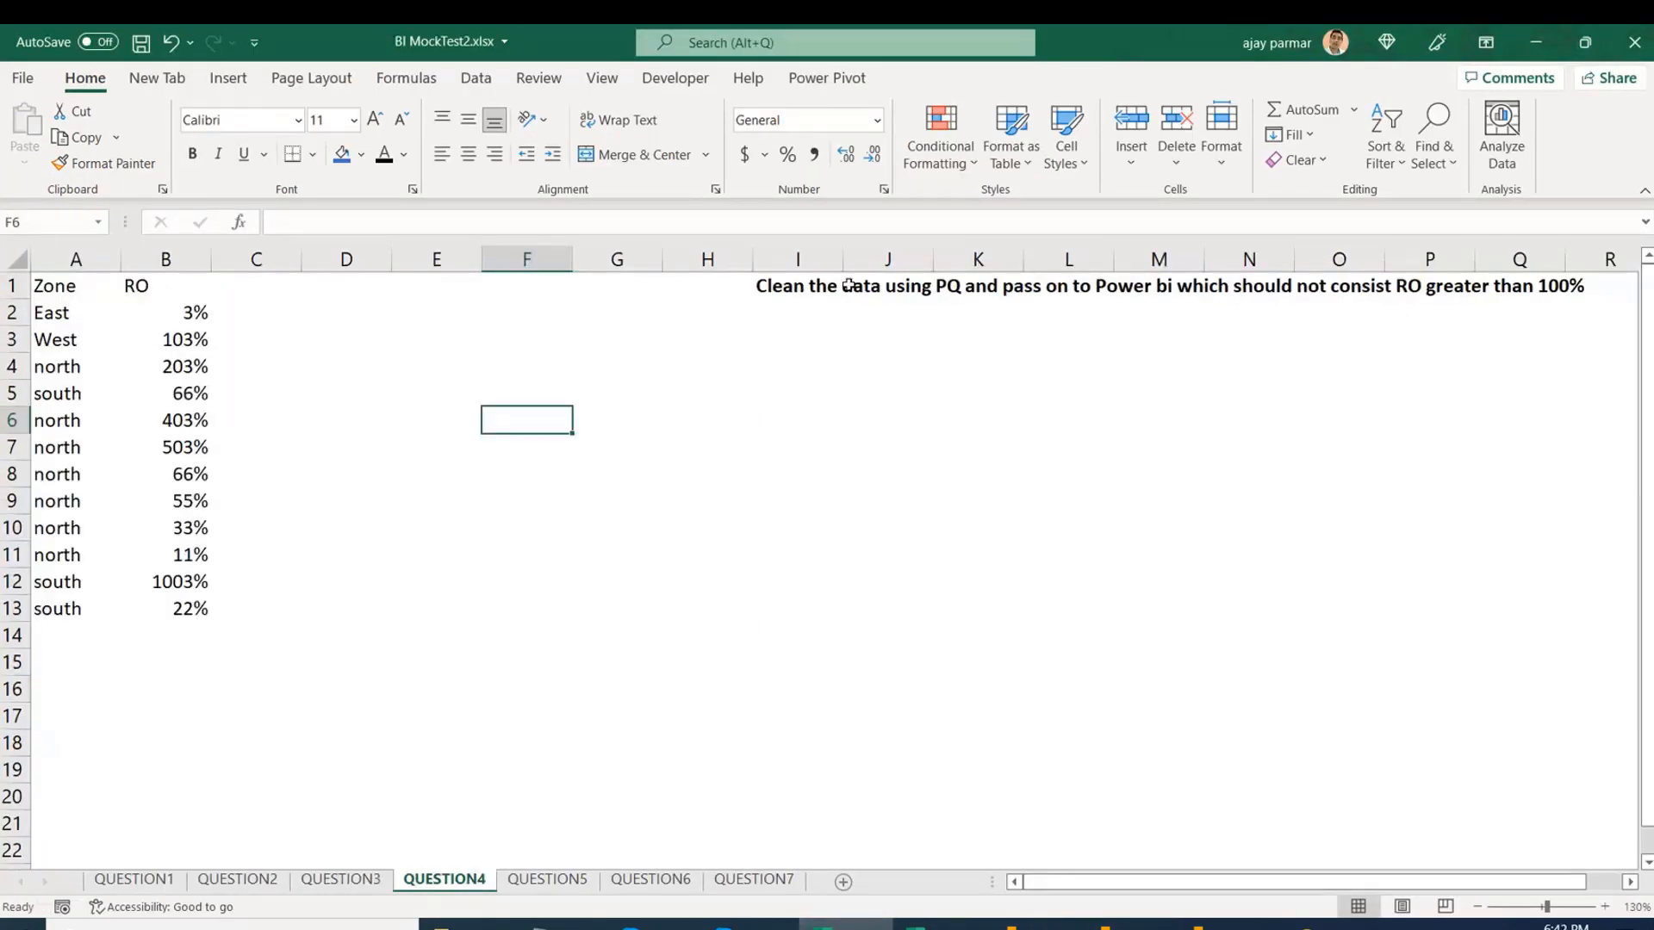
pyautogui.click(820, 288)
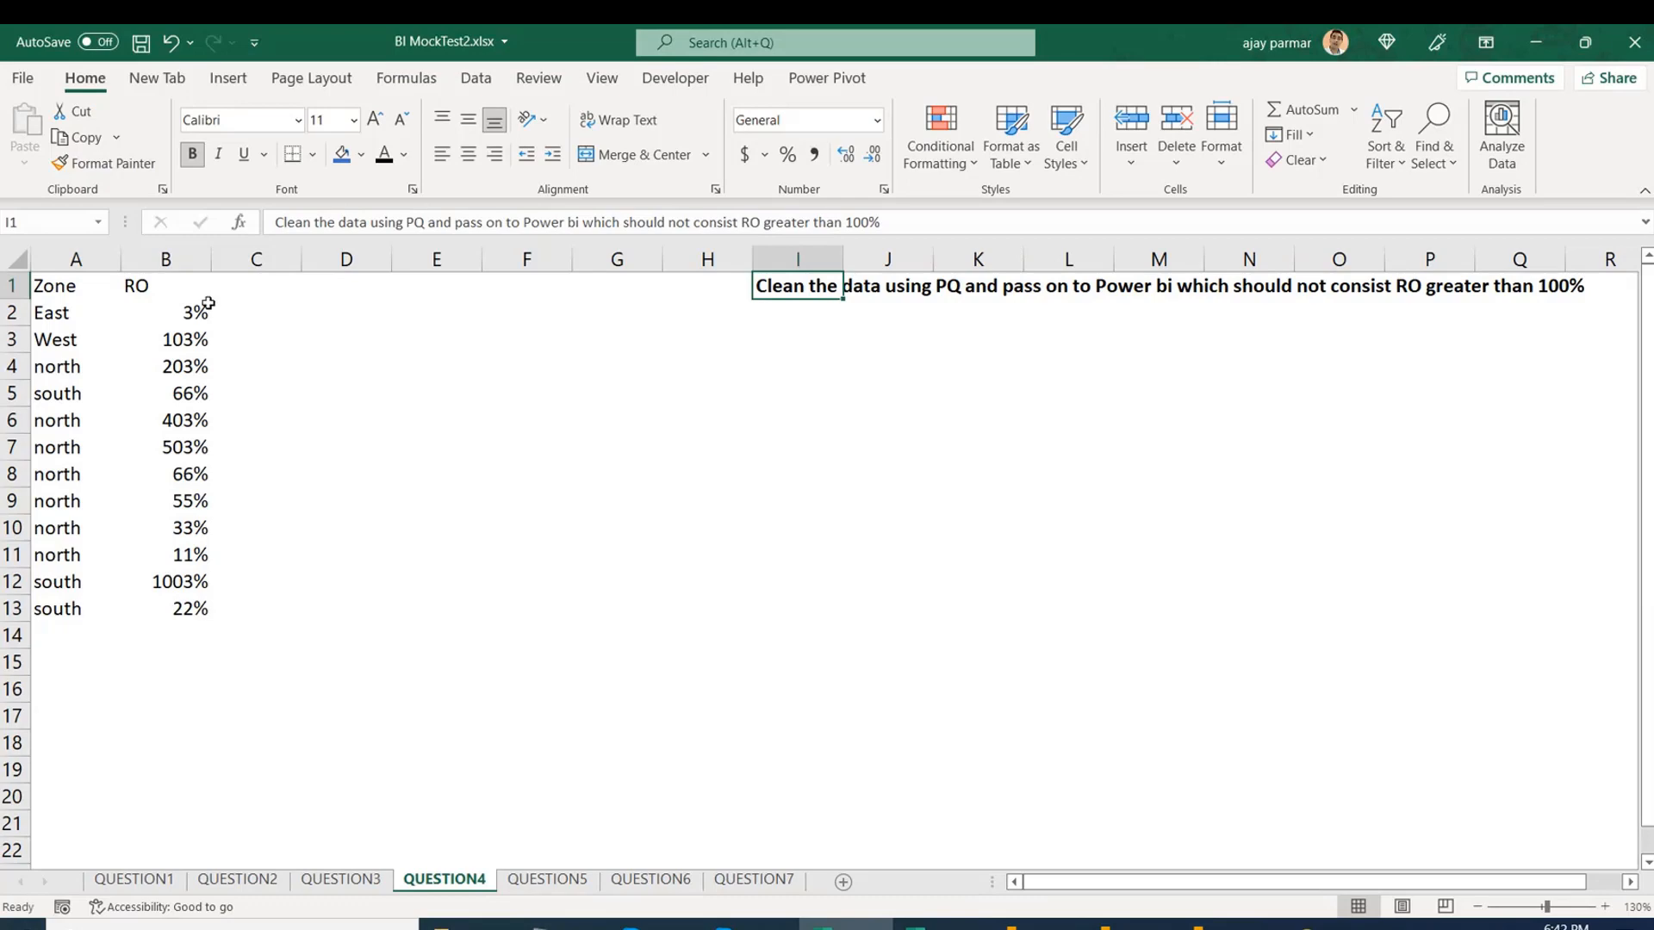
pyautogui.click(175, 291)
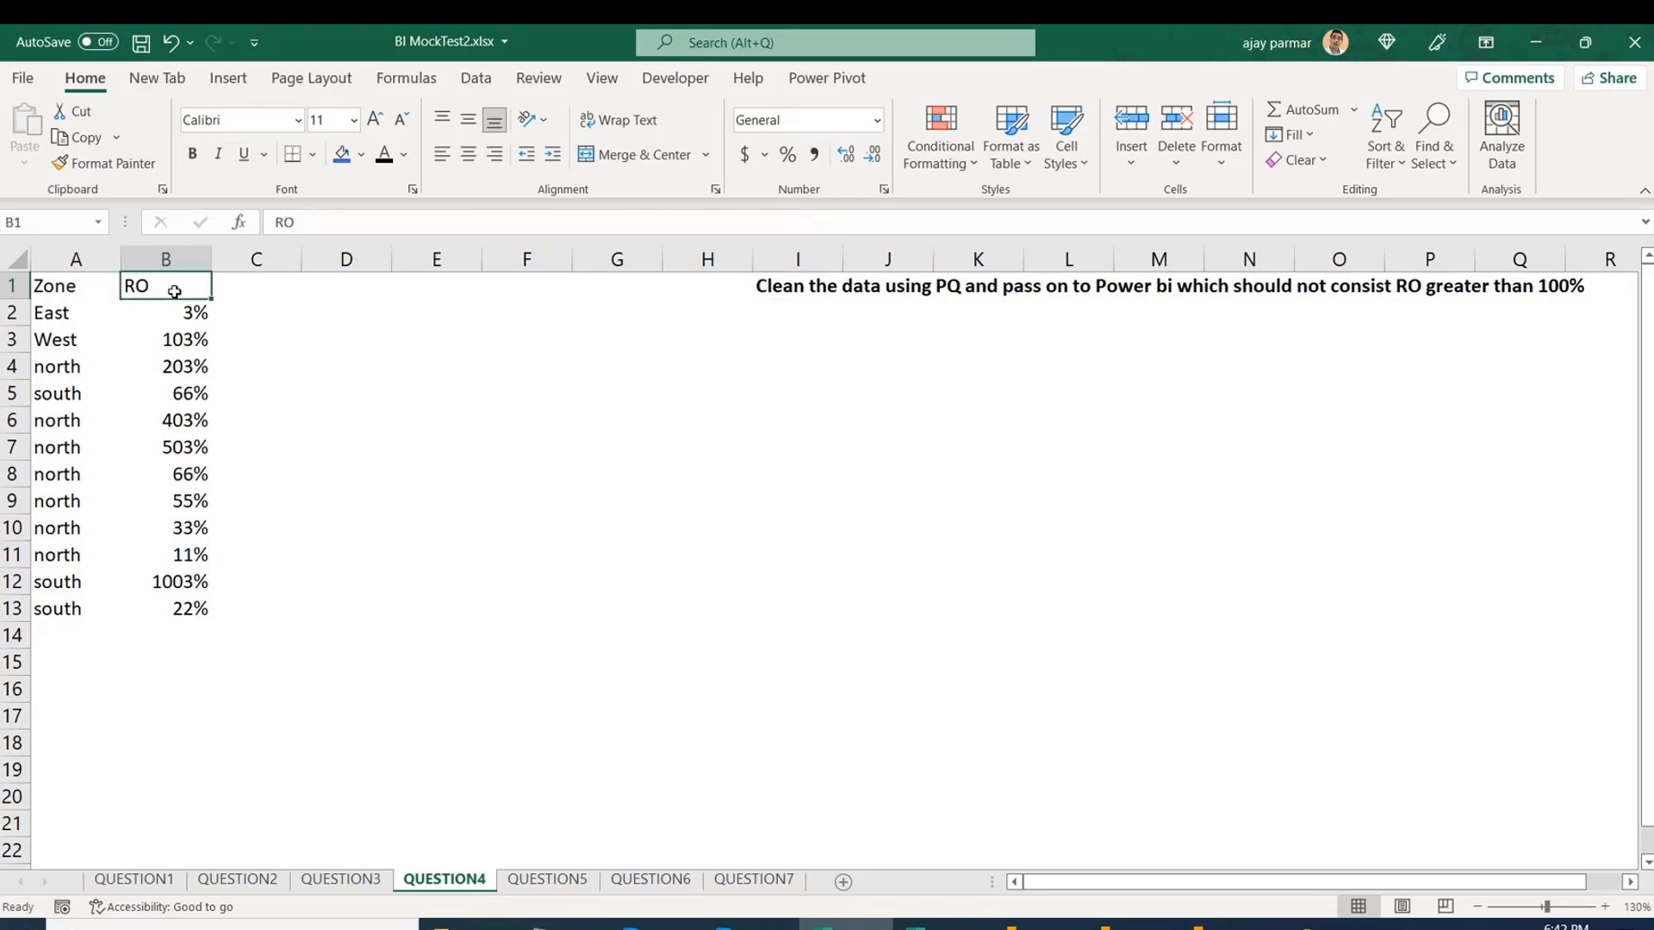
# Centre the Zone and RO data in A1:B13 of the QUESTION4 sheet horizontally.
pyautogui.click(71, 295)
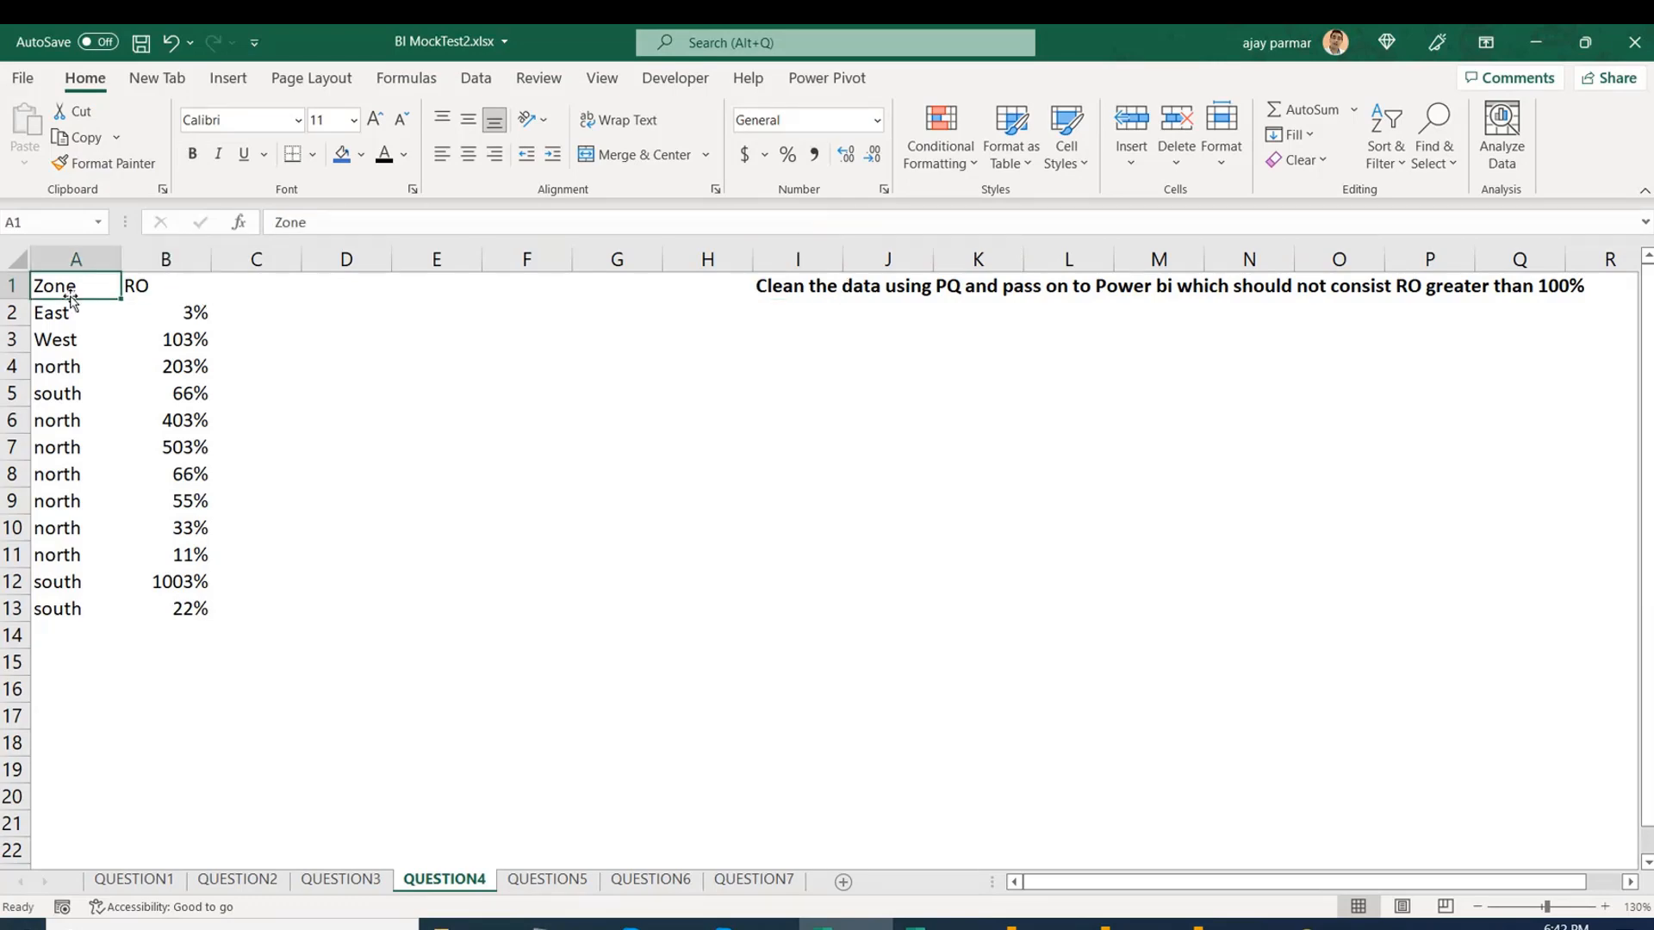
pyautogui.keyDown('shift'); pyautogui.click(205, 609); pyautogui.keyUp('shift')
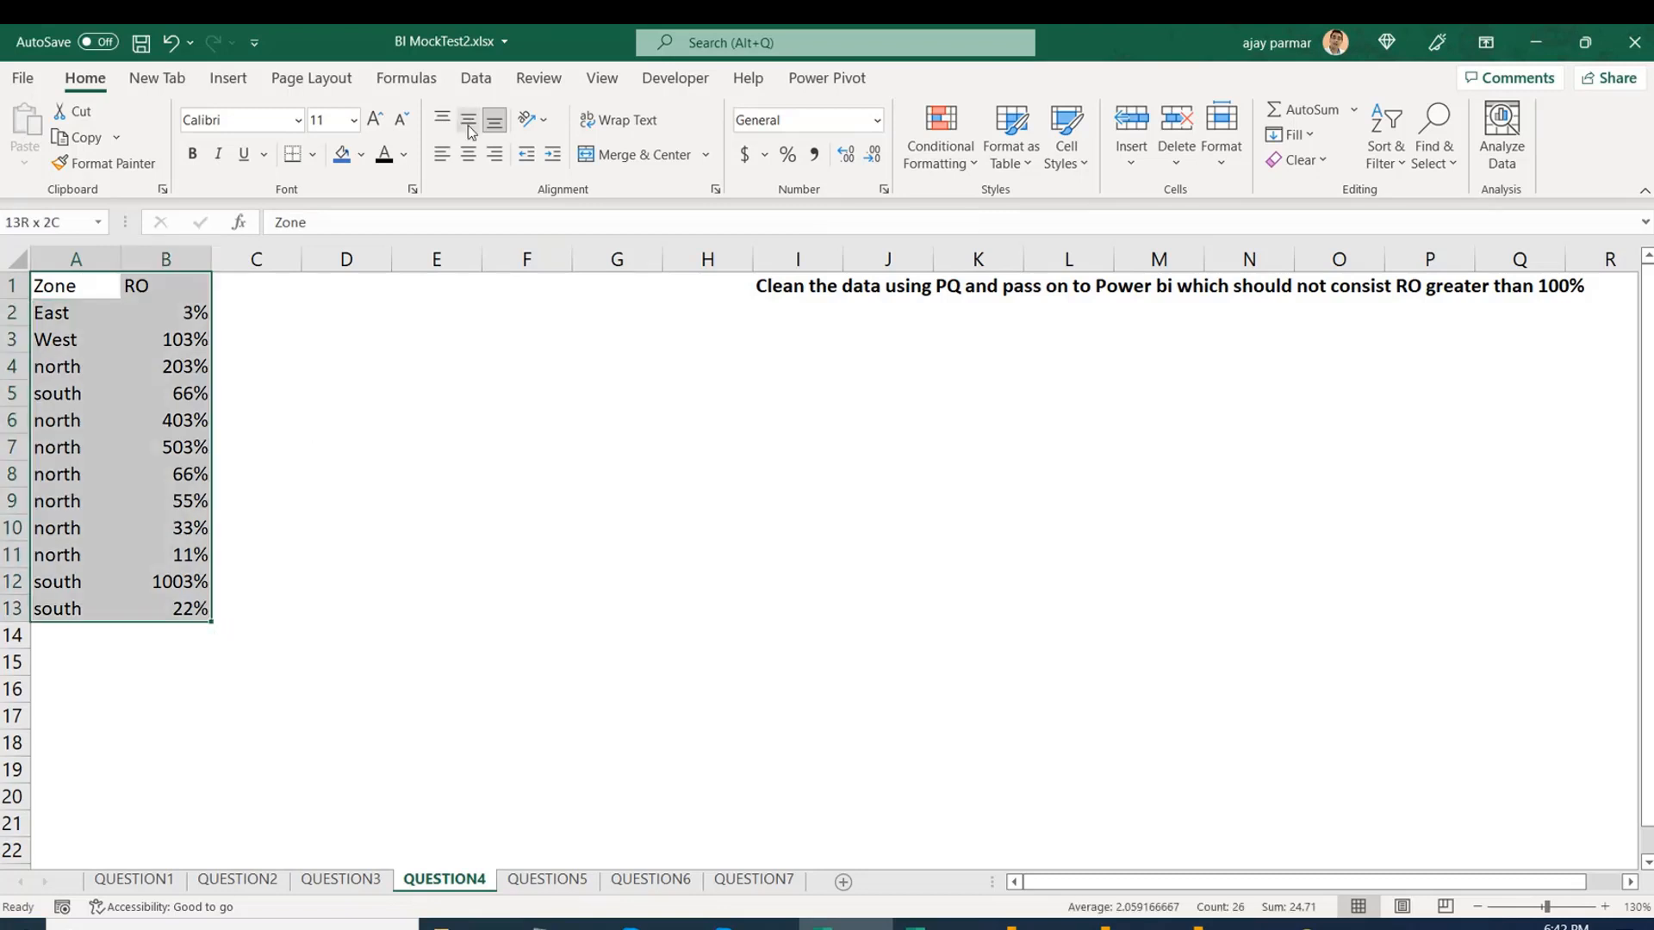
pyautogui.click(466, 155)
# Examine the Zone and RO values in the first rows of QUESTION4 against the 100% limit.
pyautogui.click(93, 293)
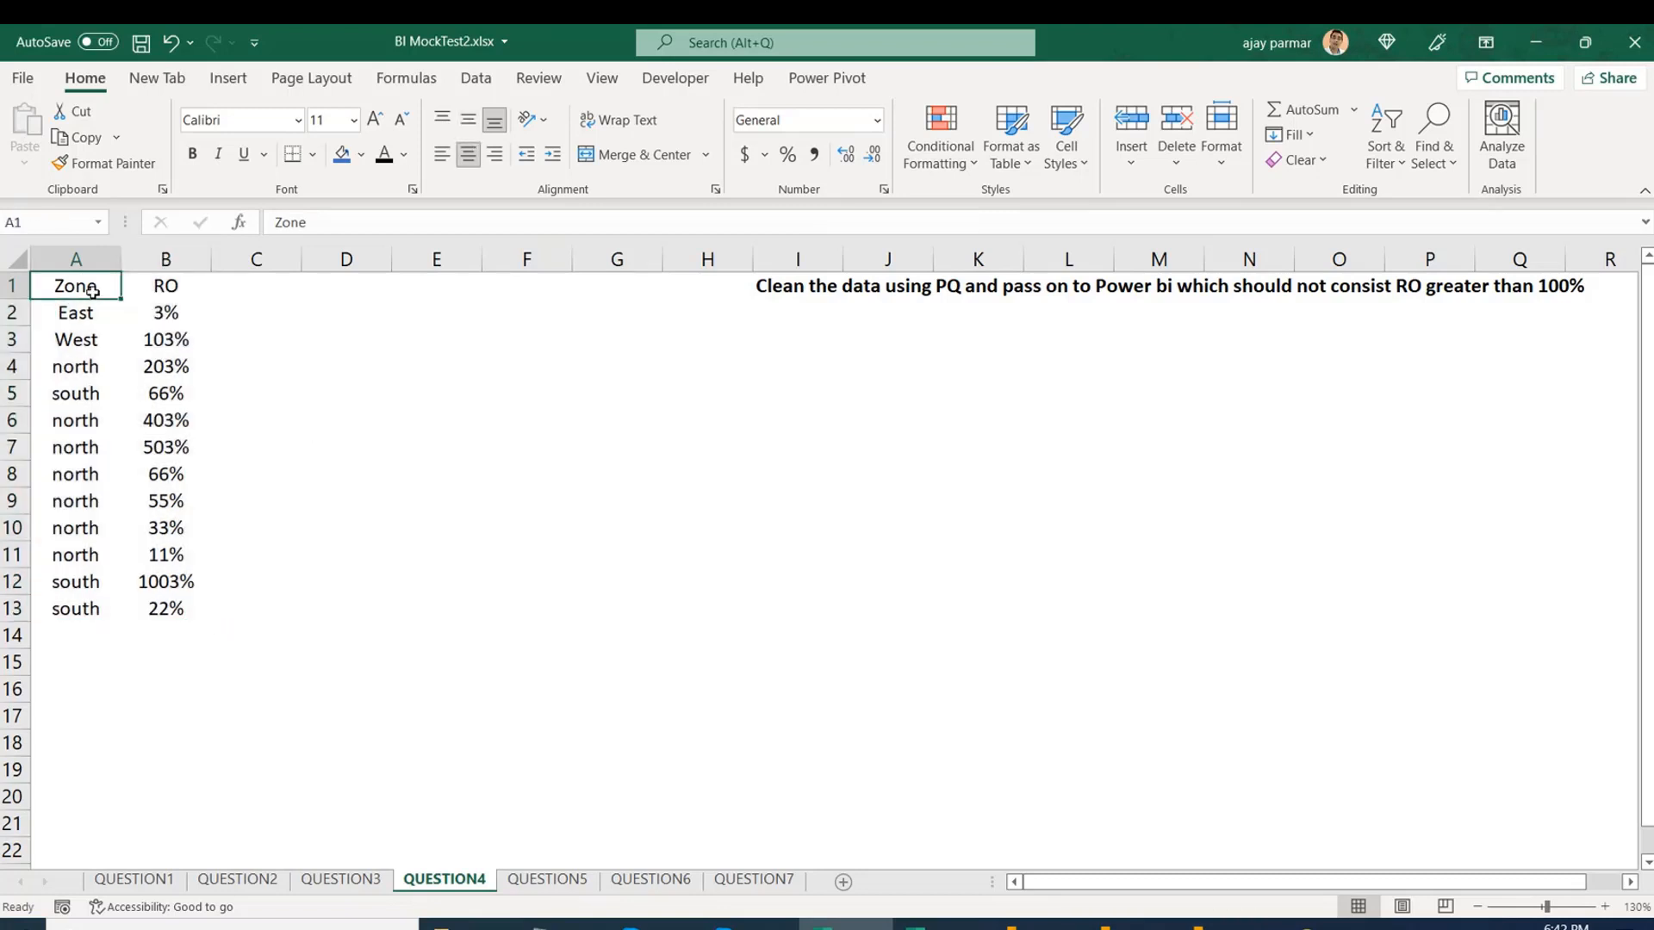
pyautogui.click(160, 313)
pyautogui.click(93, 358)
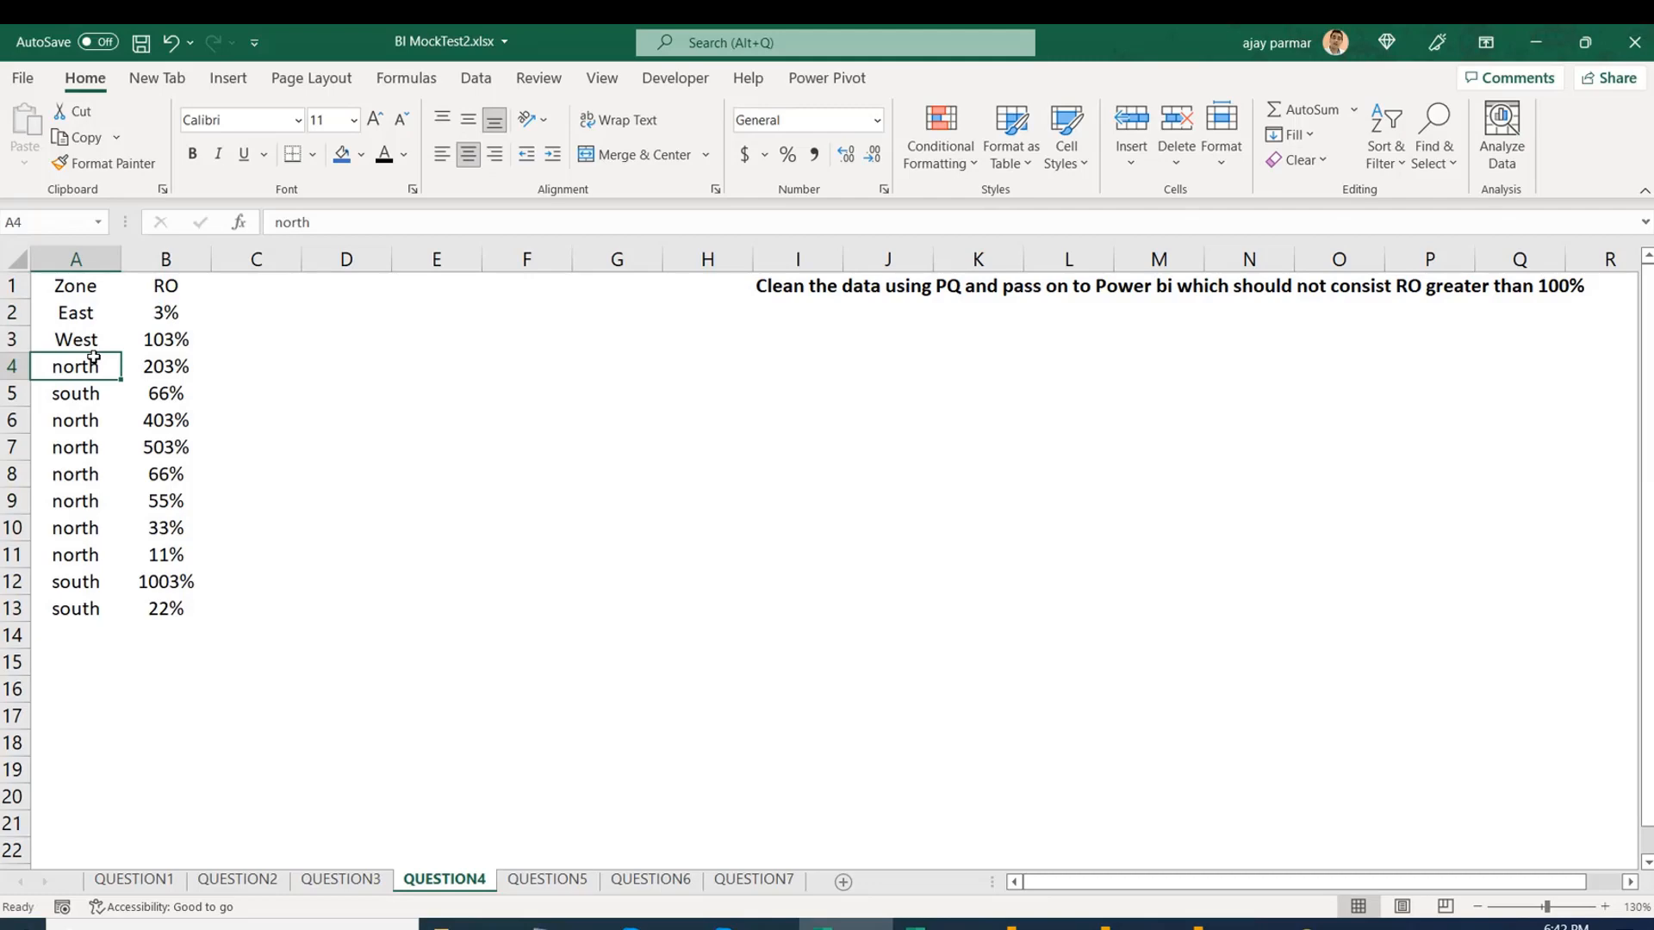
pyautogui.click(87, 321)
pyautogui.click(143, 337)
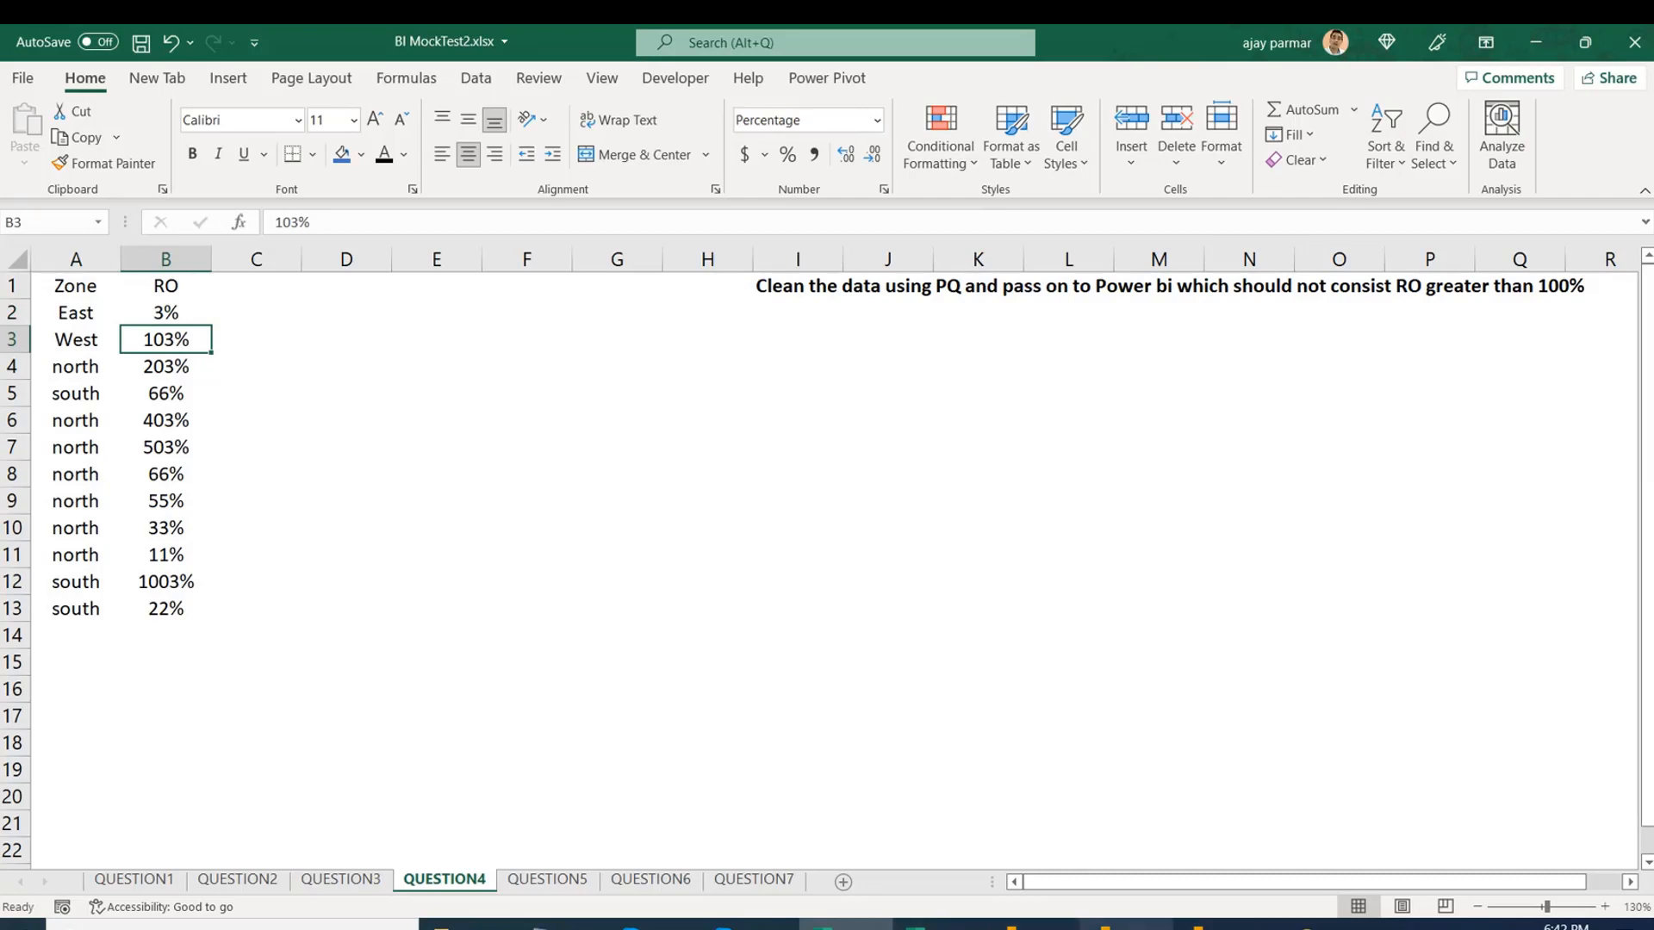
# Switch to the first mock-test report and examine the Q4 page's RO by Zone chart and the Table 4 (QUESTION4) data.
pyautogui.click(1125, 925)
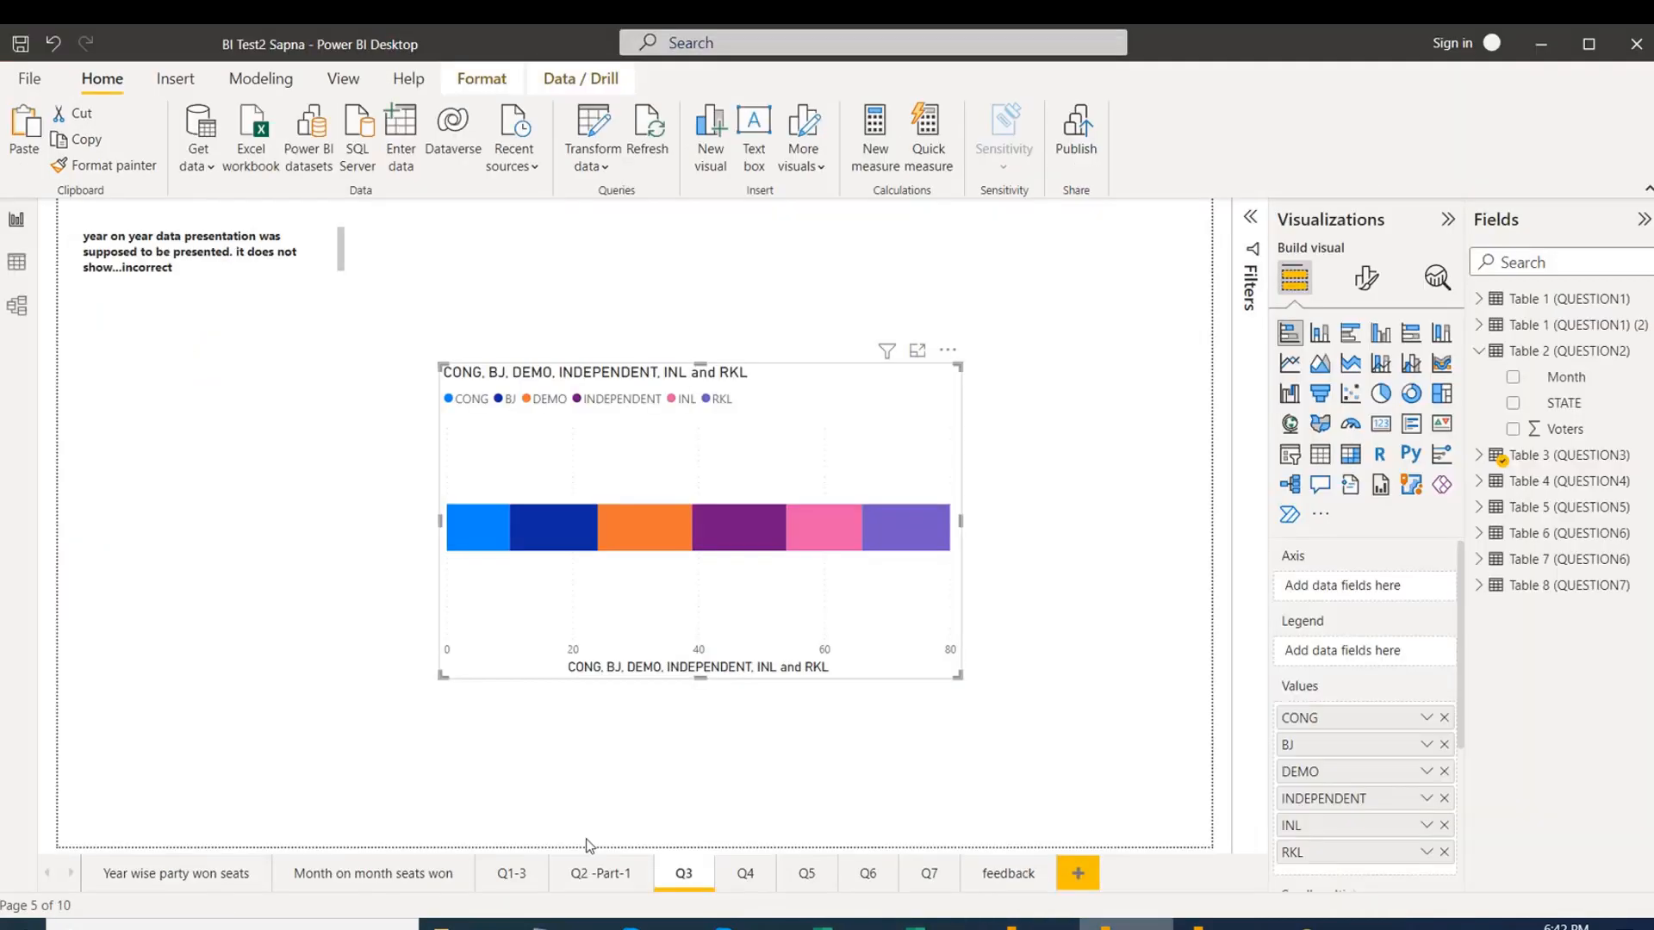
pyautogui.click(745, 874)
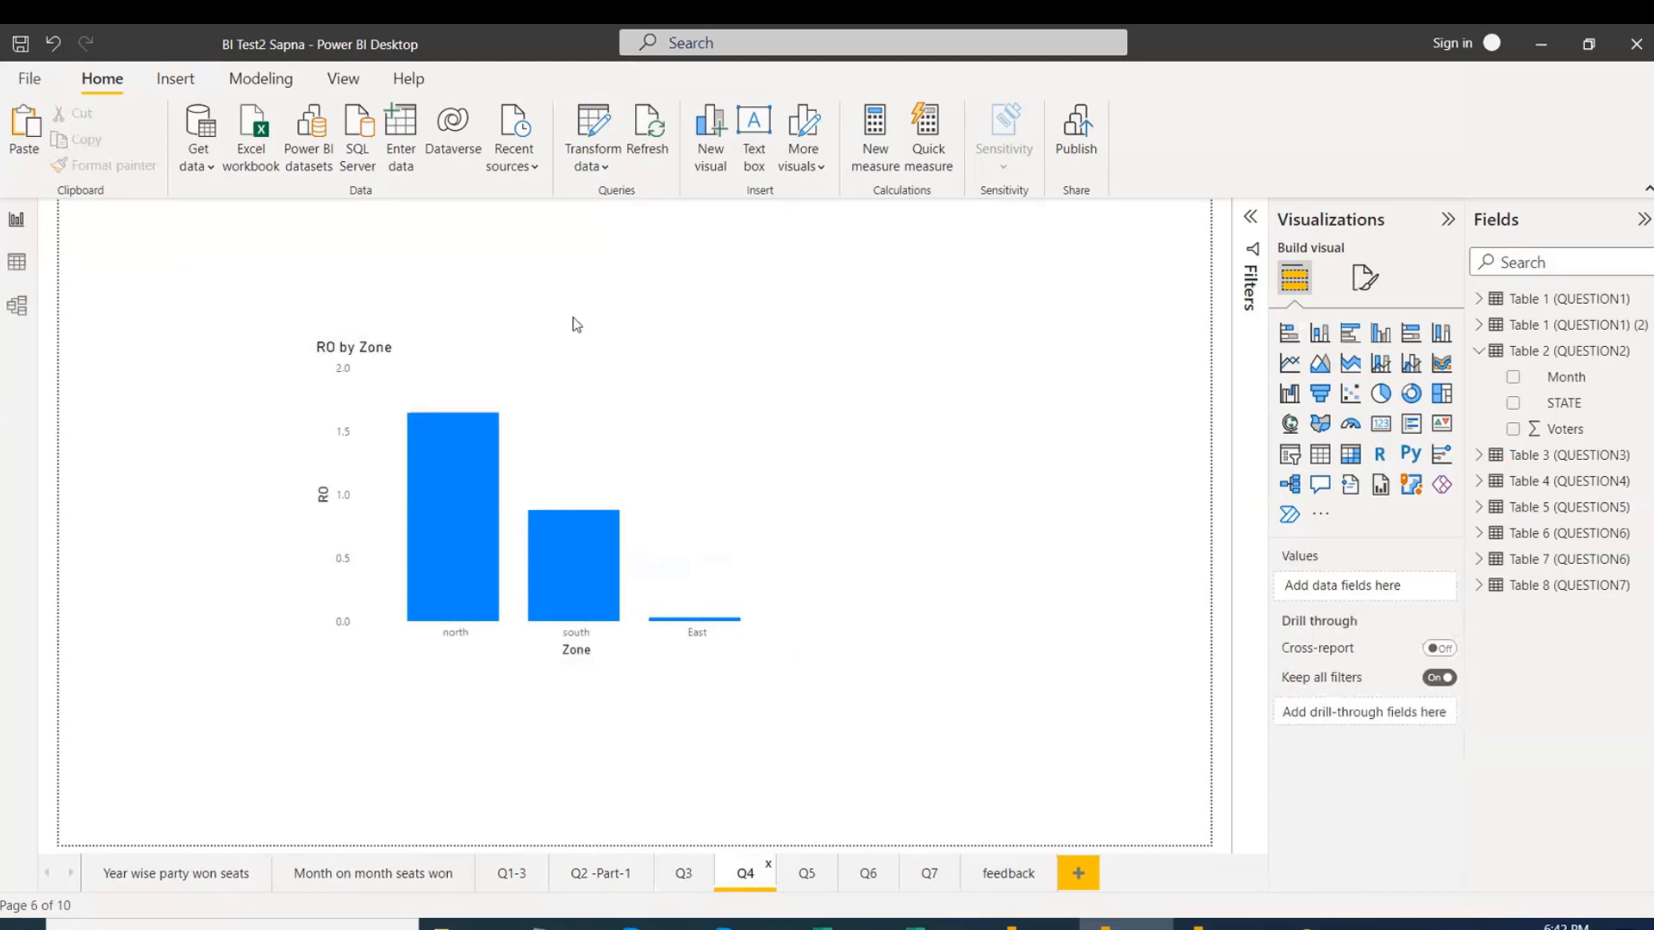
pyautogui.click(16, 262)
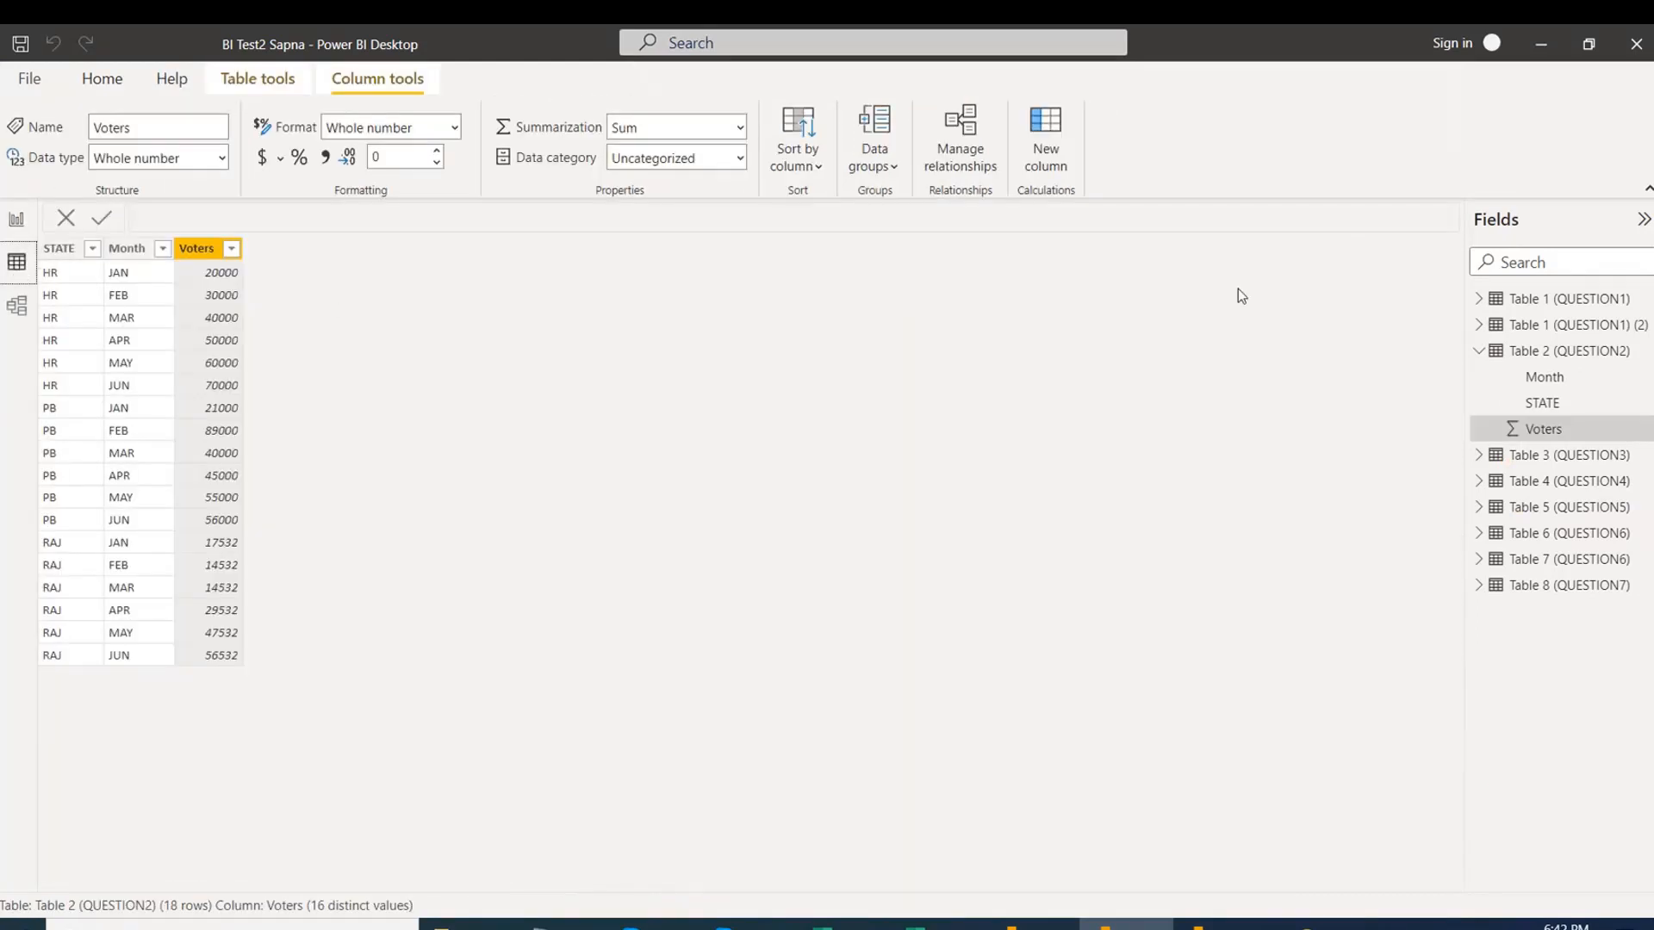
pyautogui.click(1576, 457)
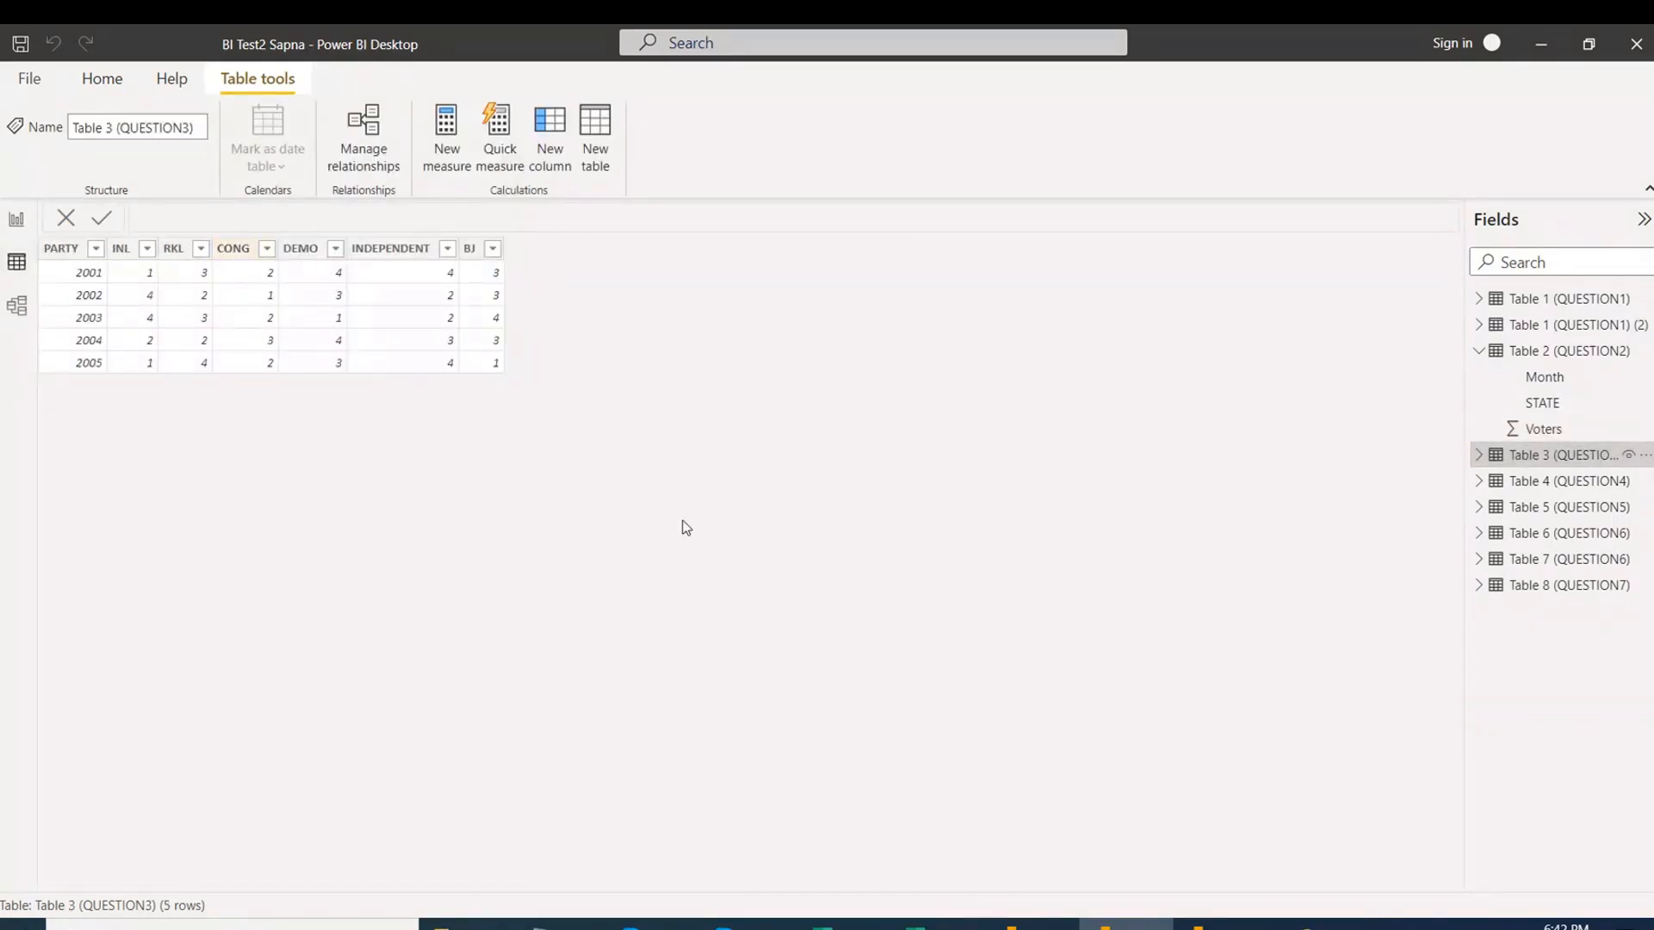
pyautogui.click(1568, 480)
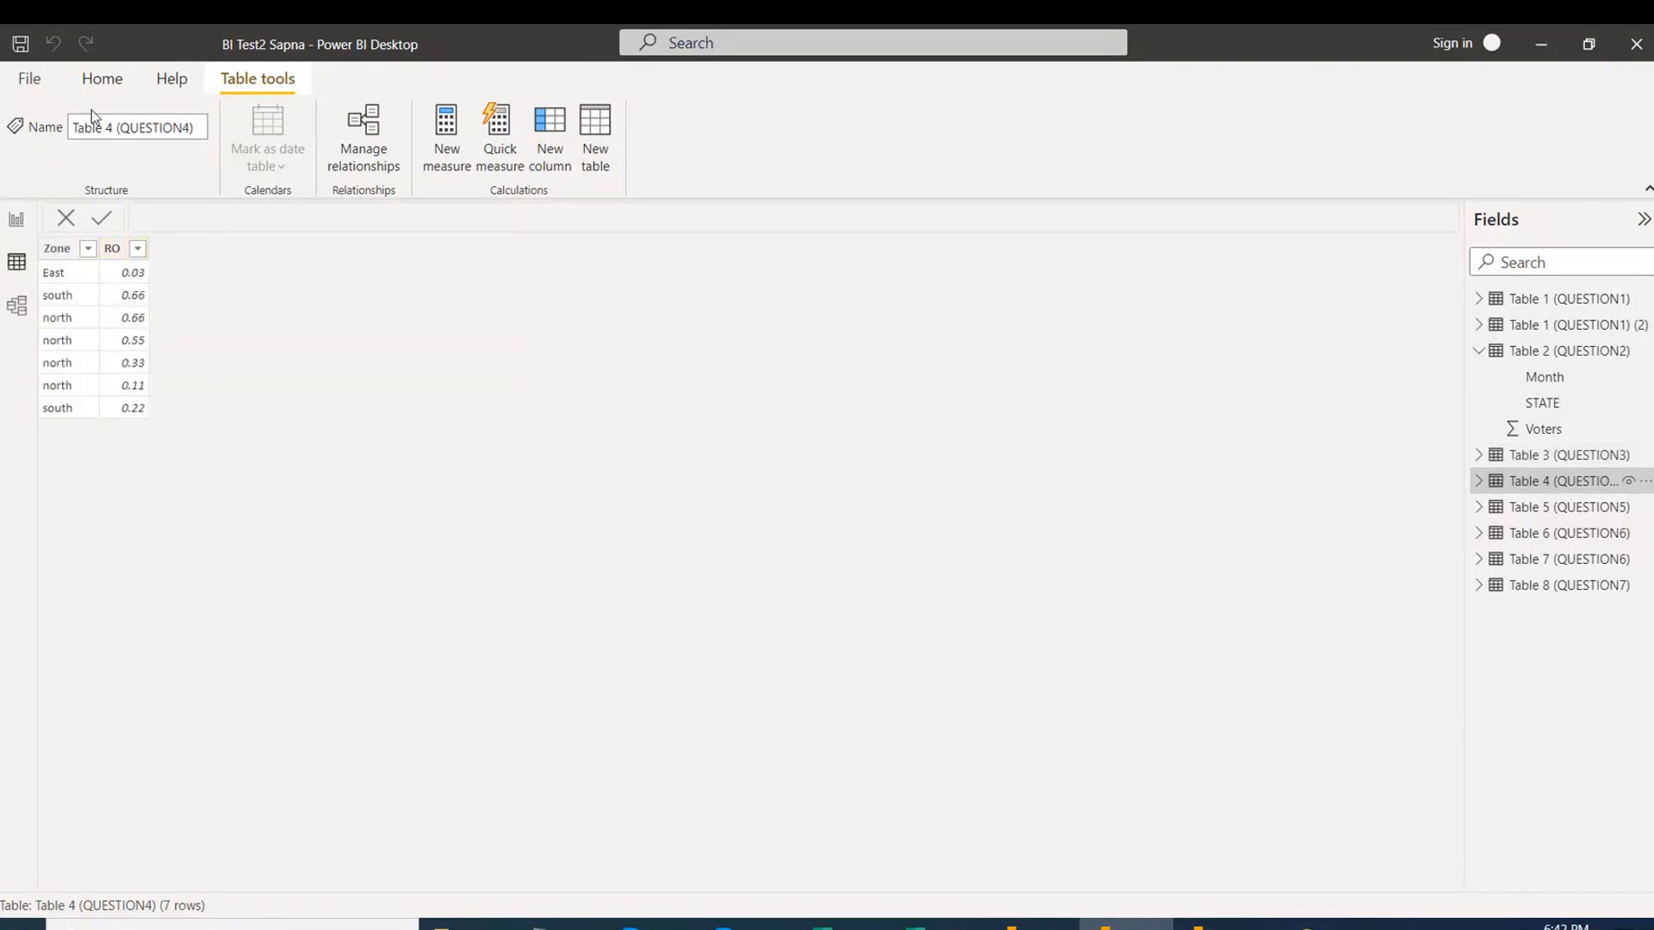
# Open the first report's queries in the Power Query Editor.
pyautogui.click(107, 86)
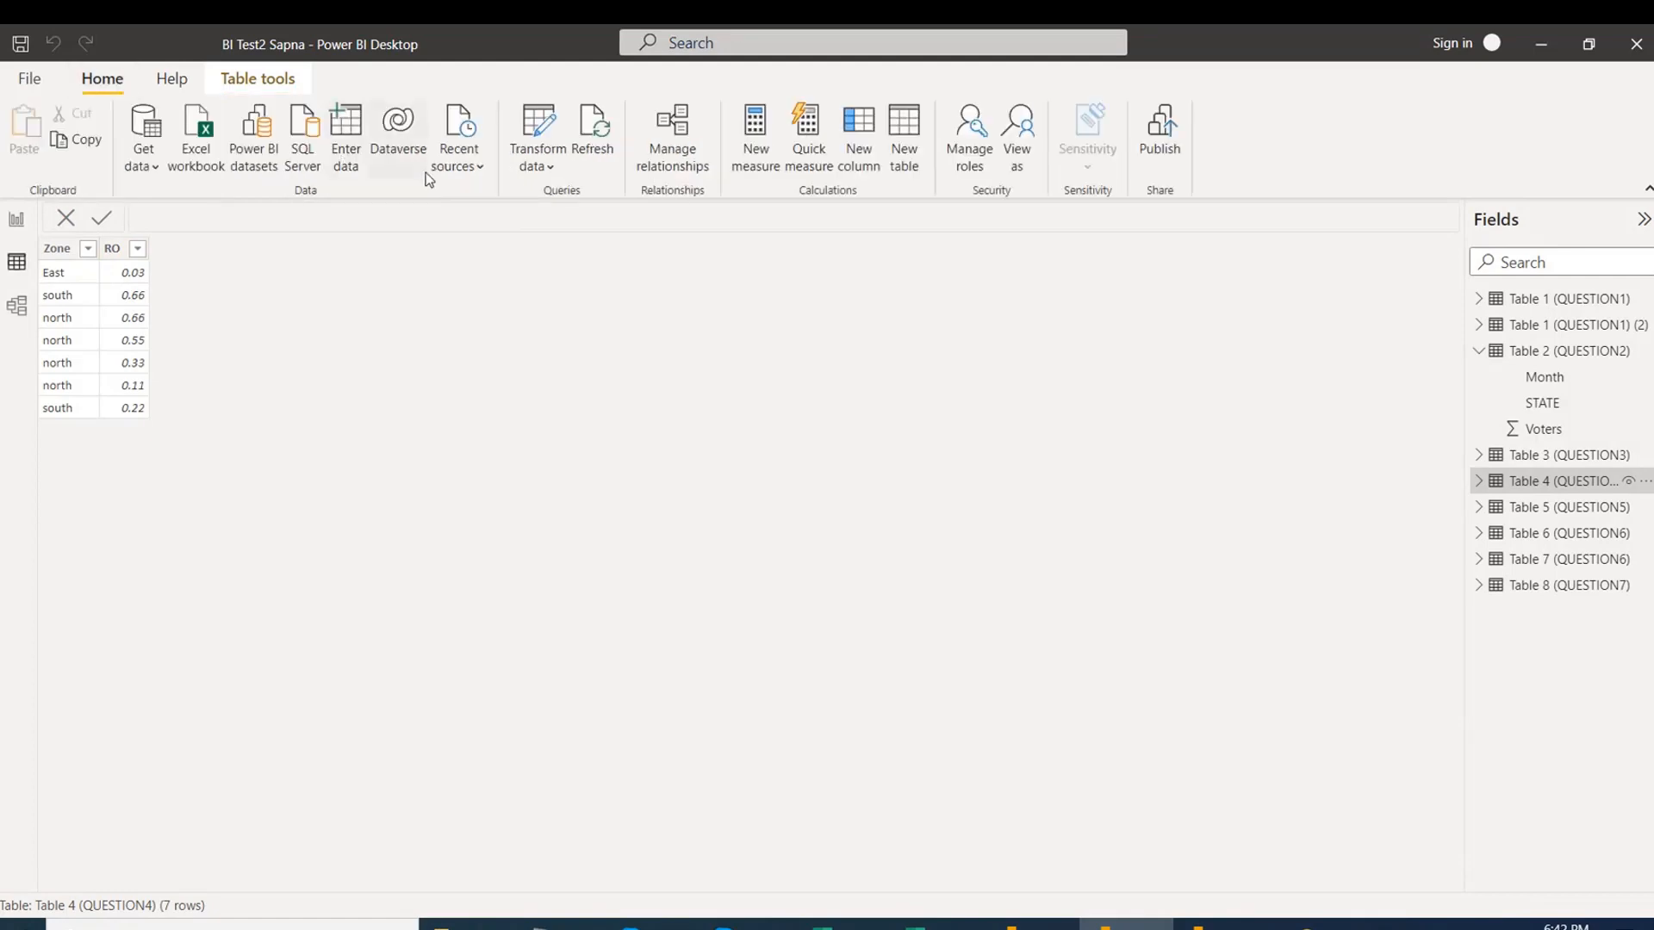
pyautogui.click(543, 174)
pyautogui.click(614, 206)
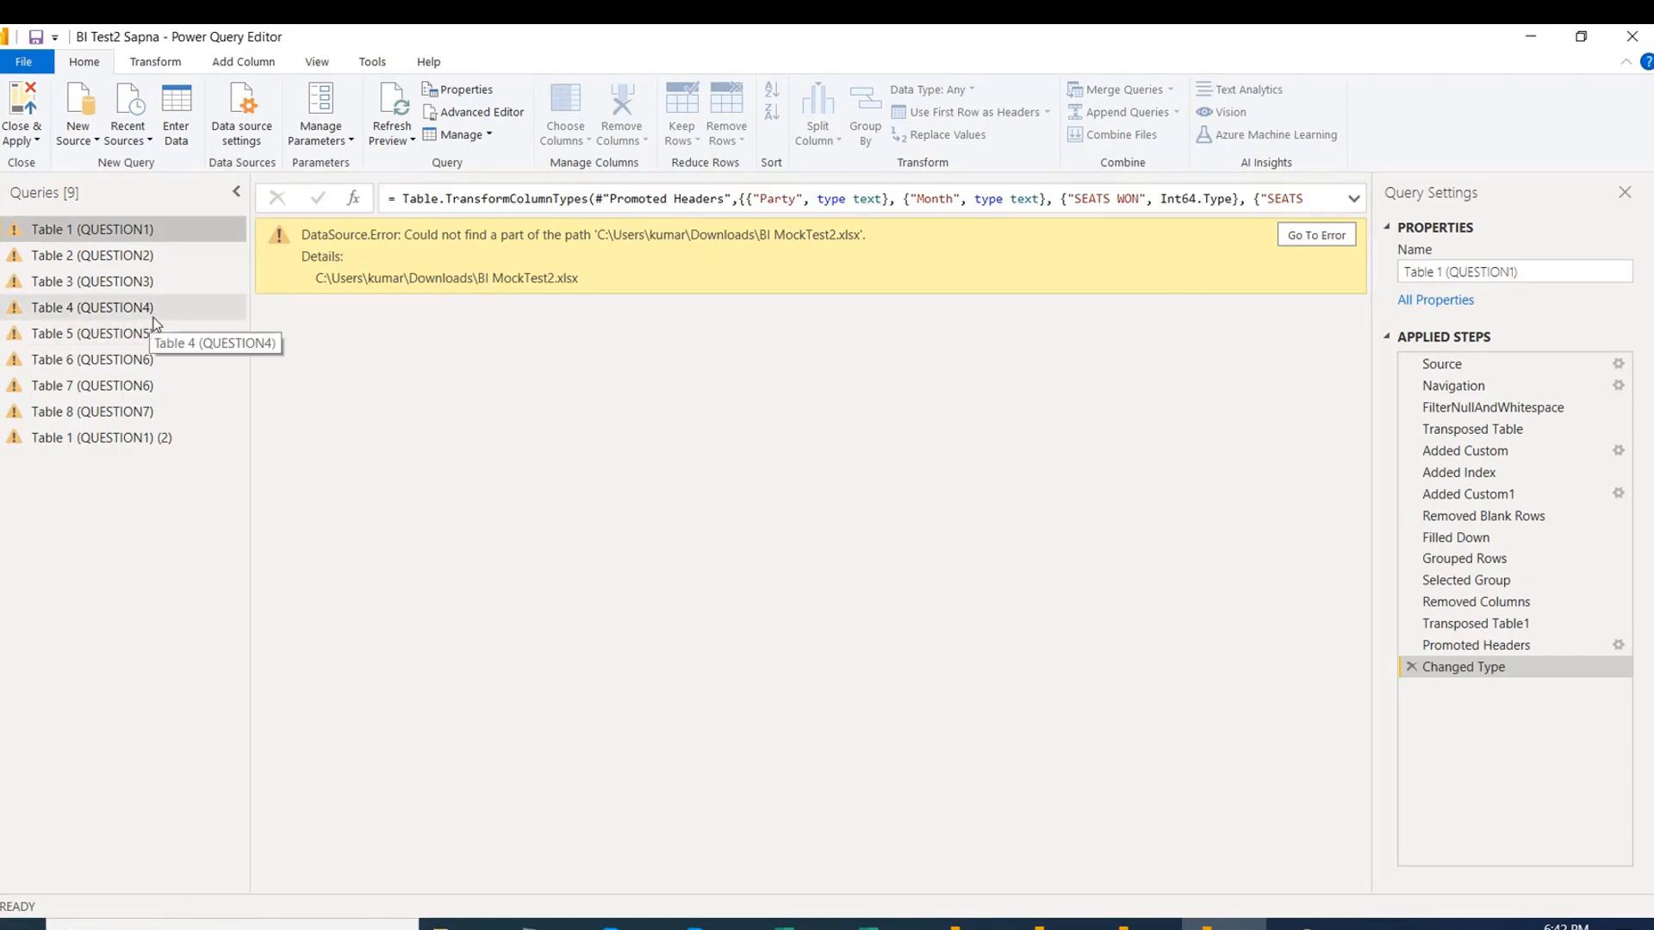
# Examine the RO filter formula in the Table 4 (QUESTION4) query against the QUESTION4 sheet, and close the query editor without applying changes.
pyautogui.click(152, 310)
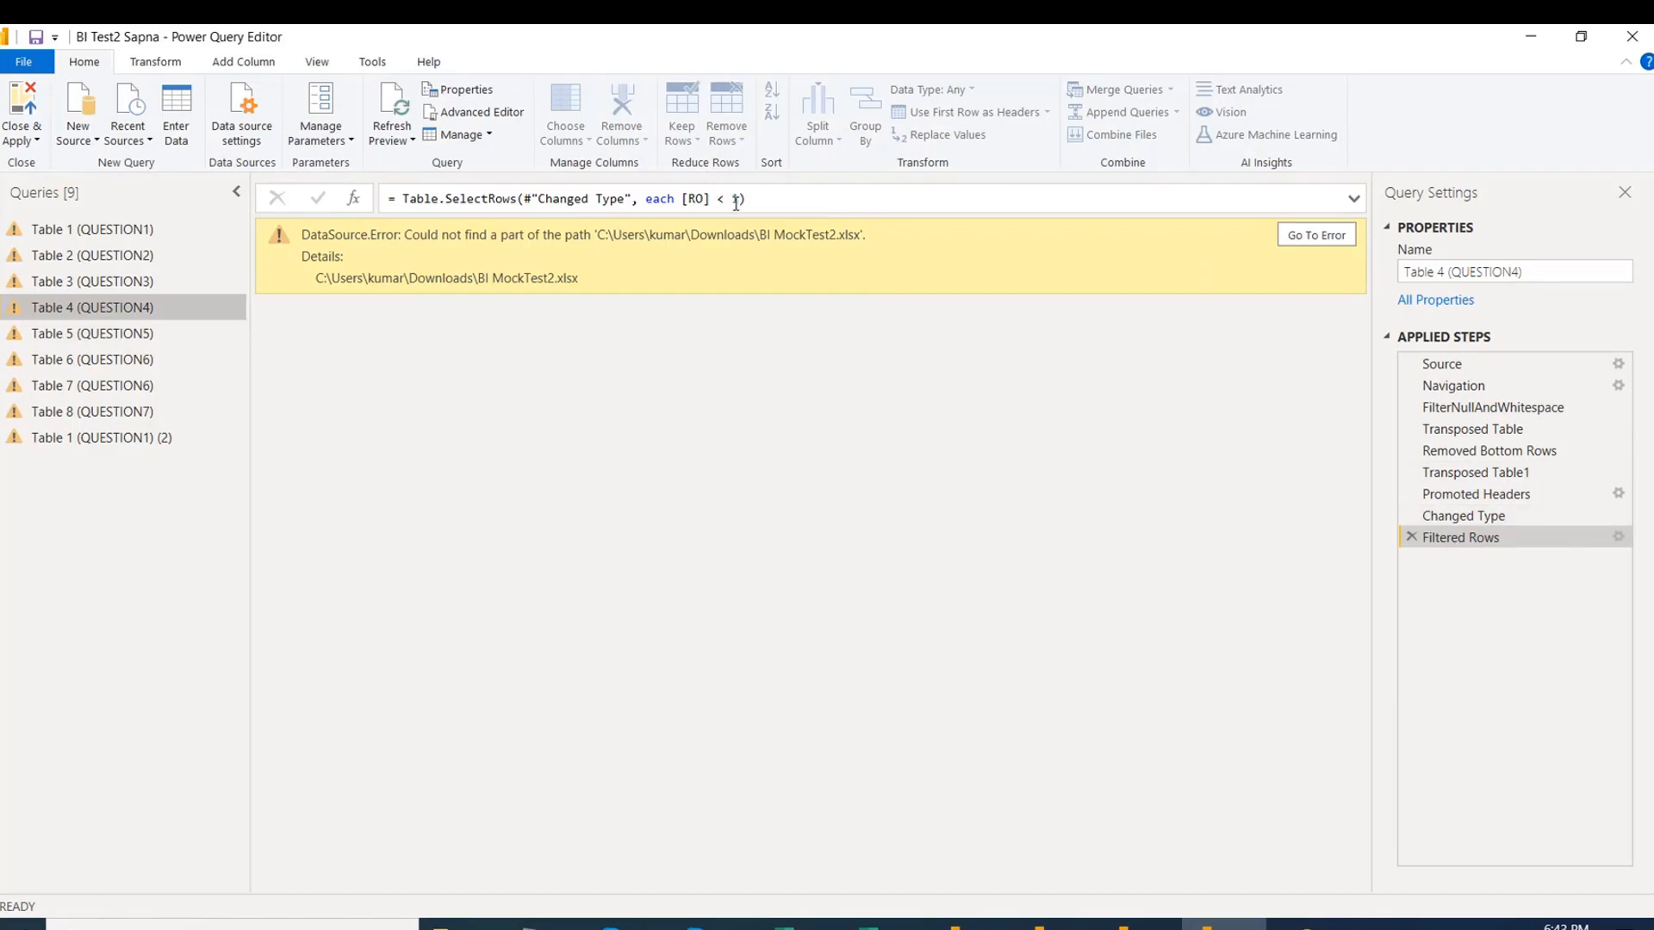
pyautogui.click(785, 925)
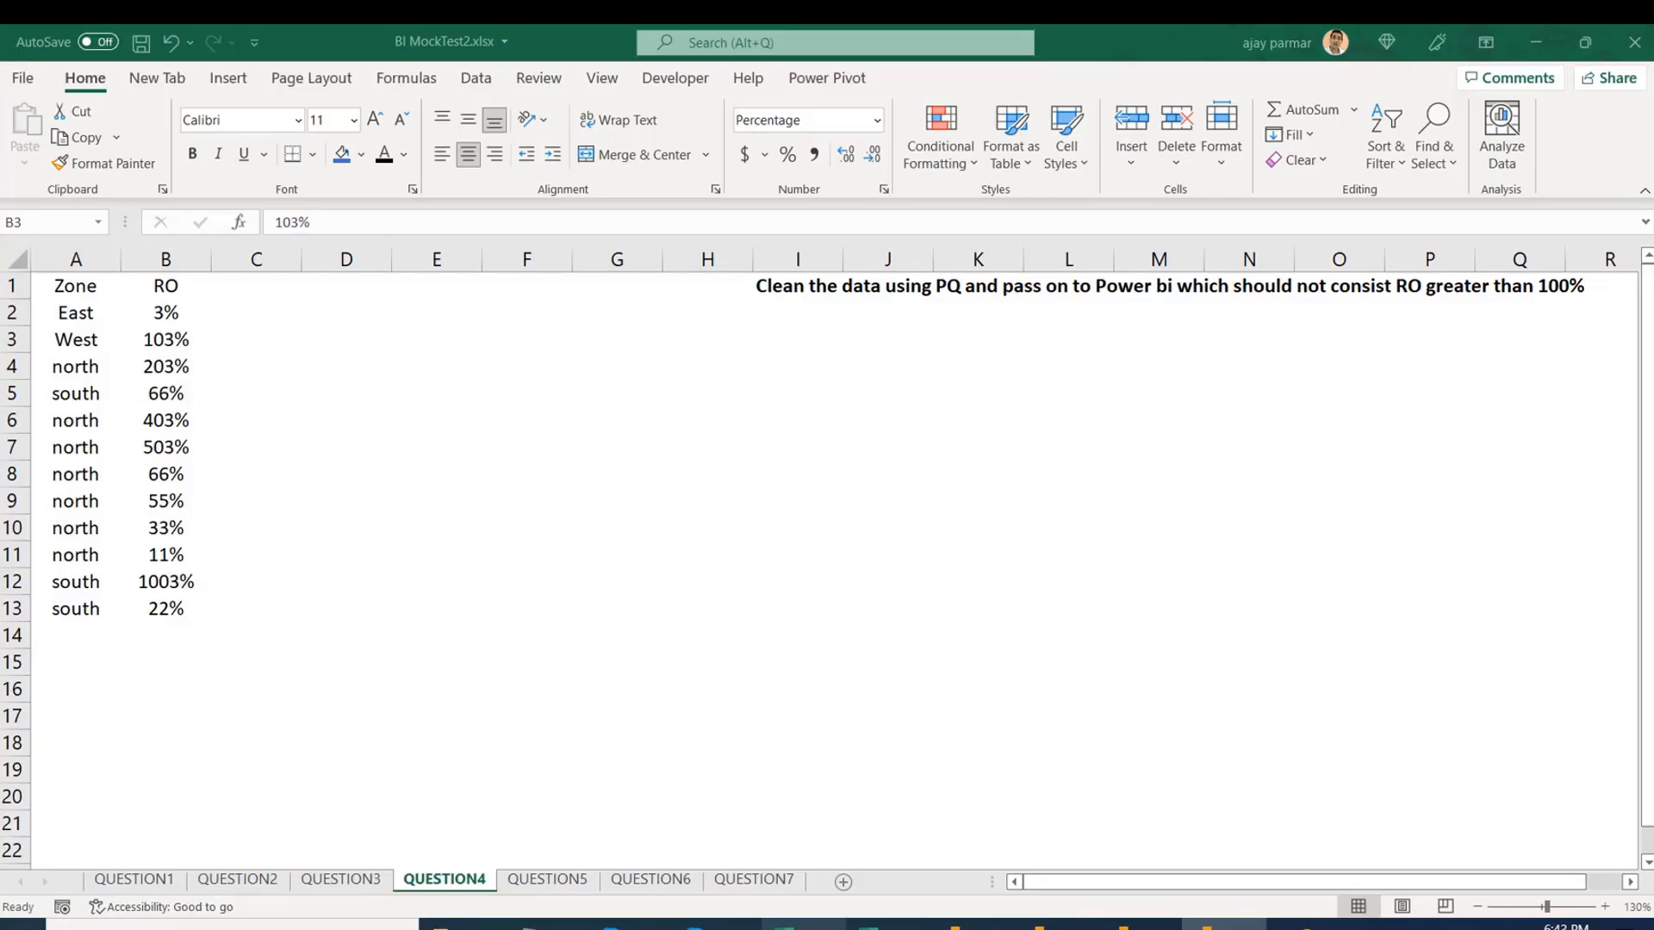
pyautogui.click(786, 925)
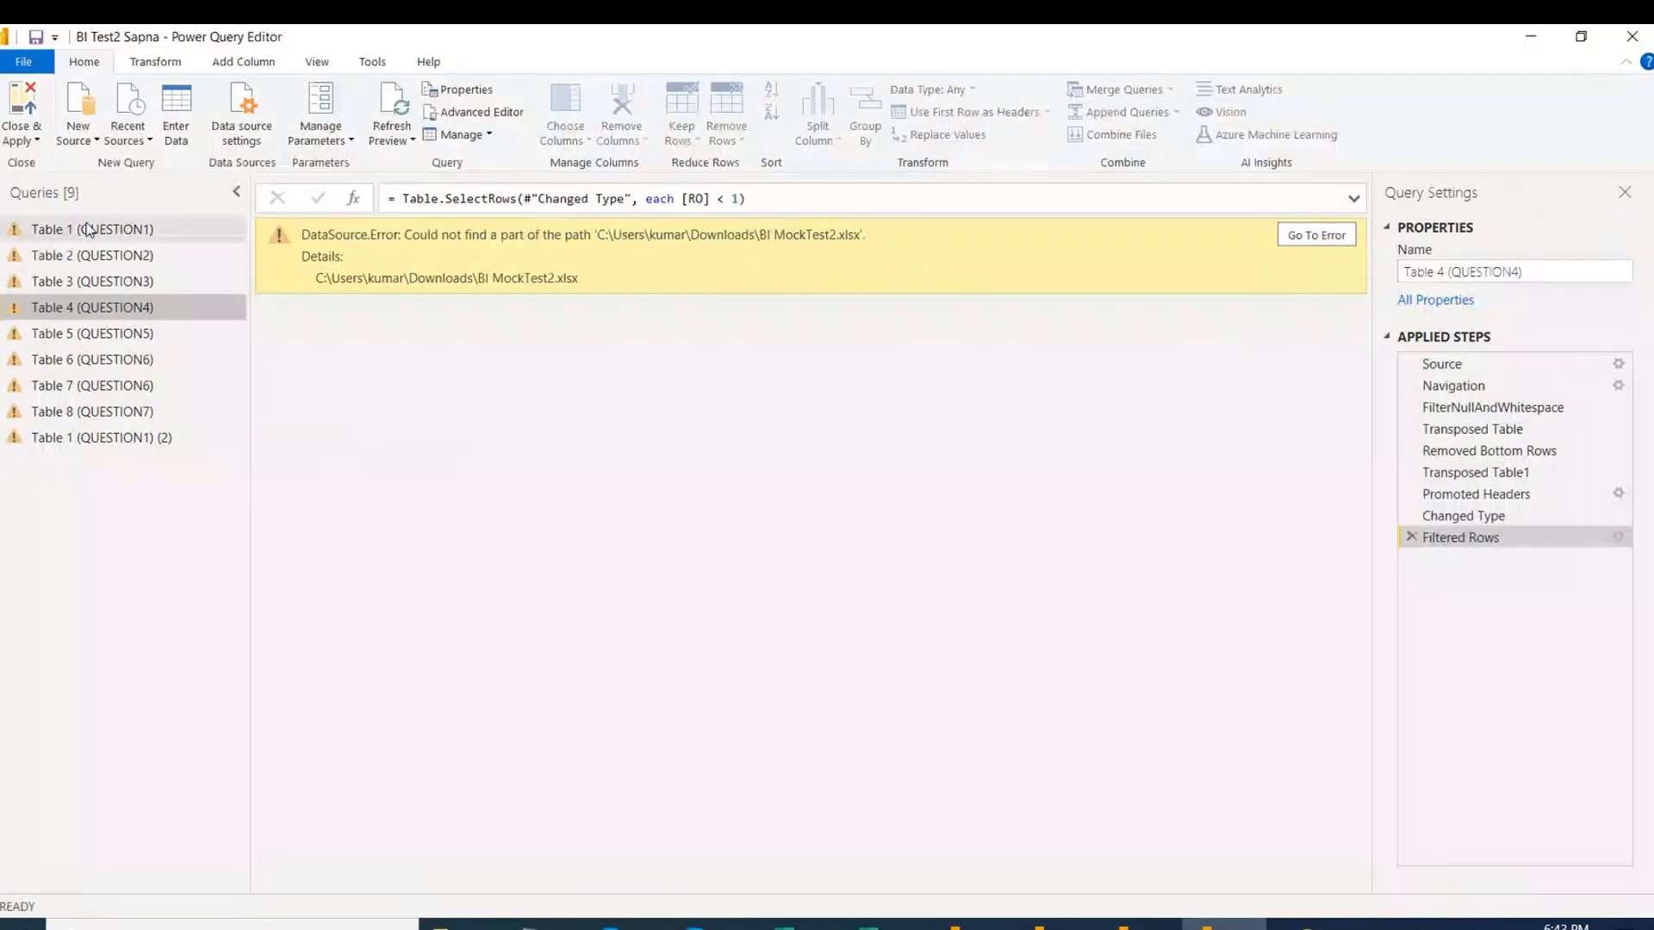
pyautogui.click(24, 139)
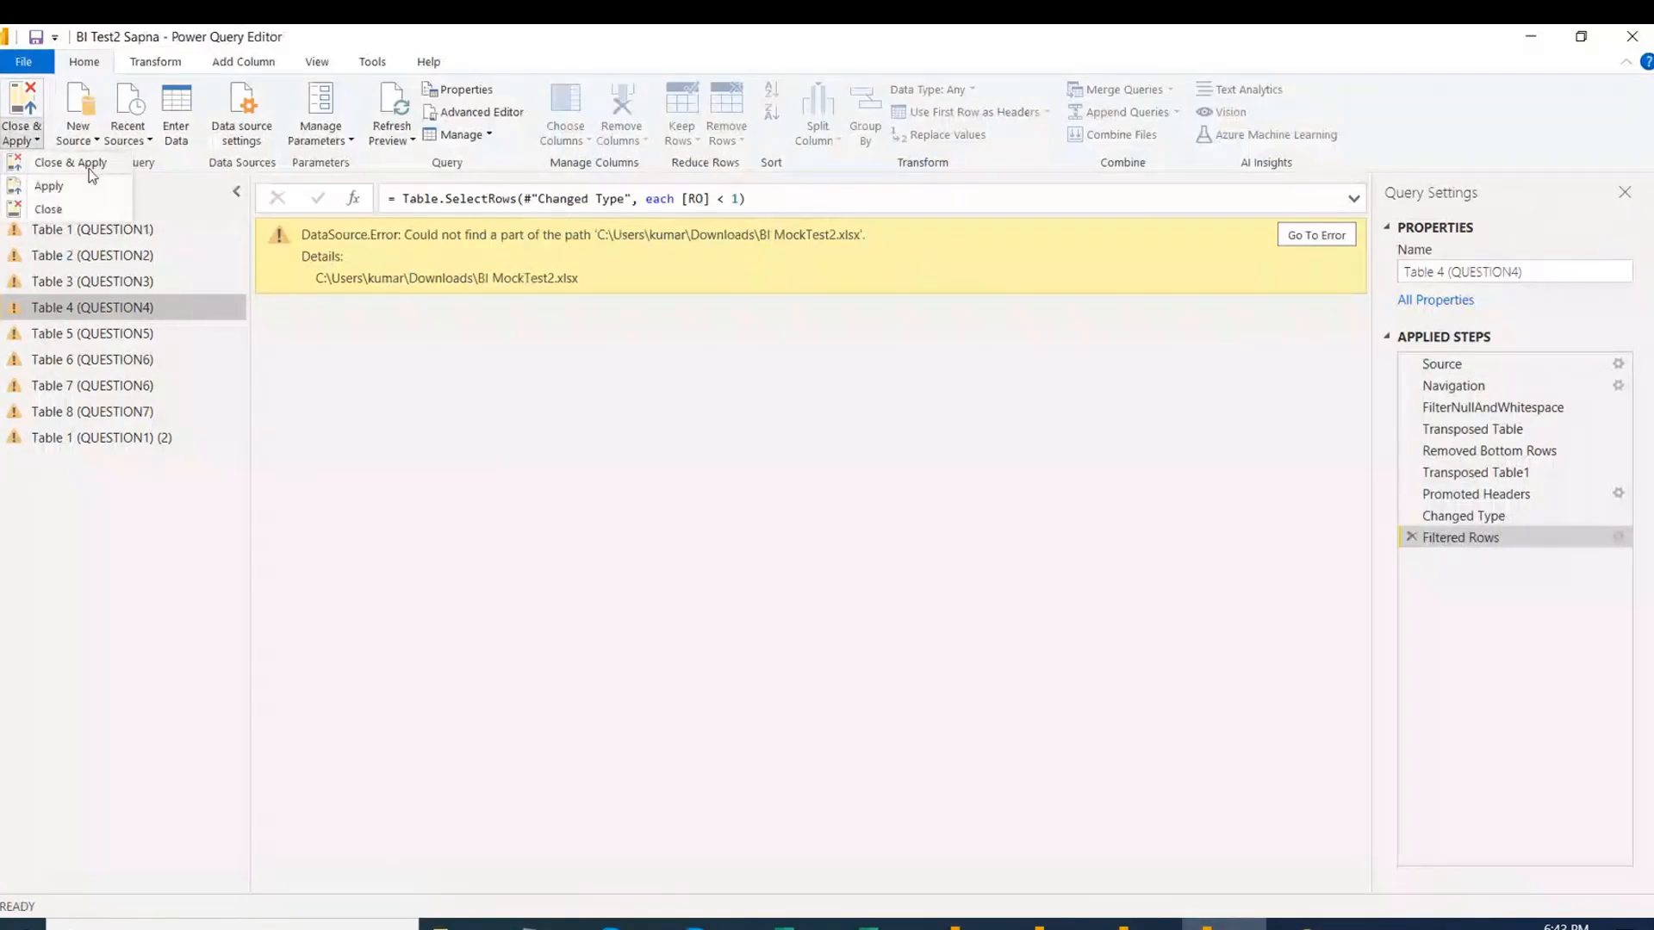
pyautogui.click(48, 210)
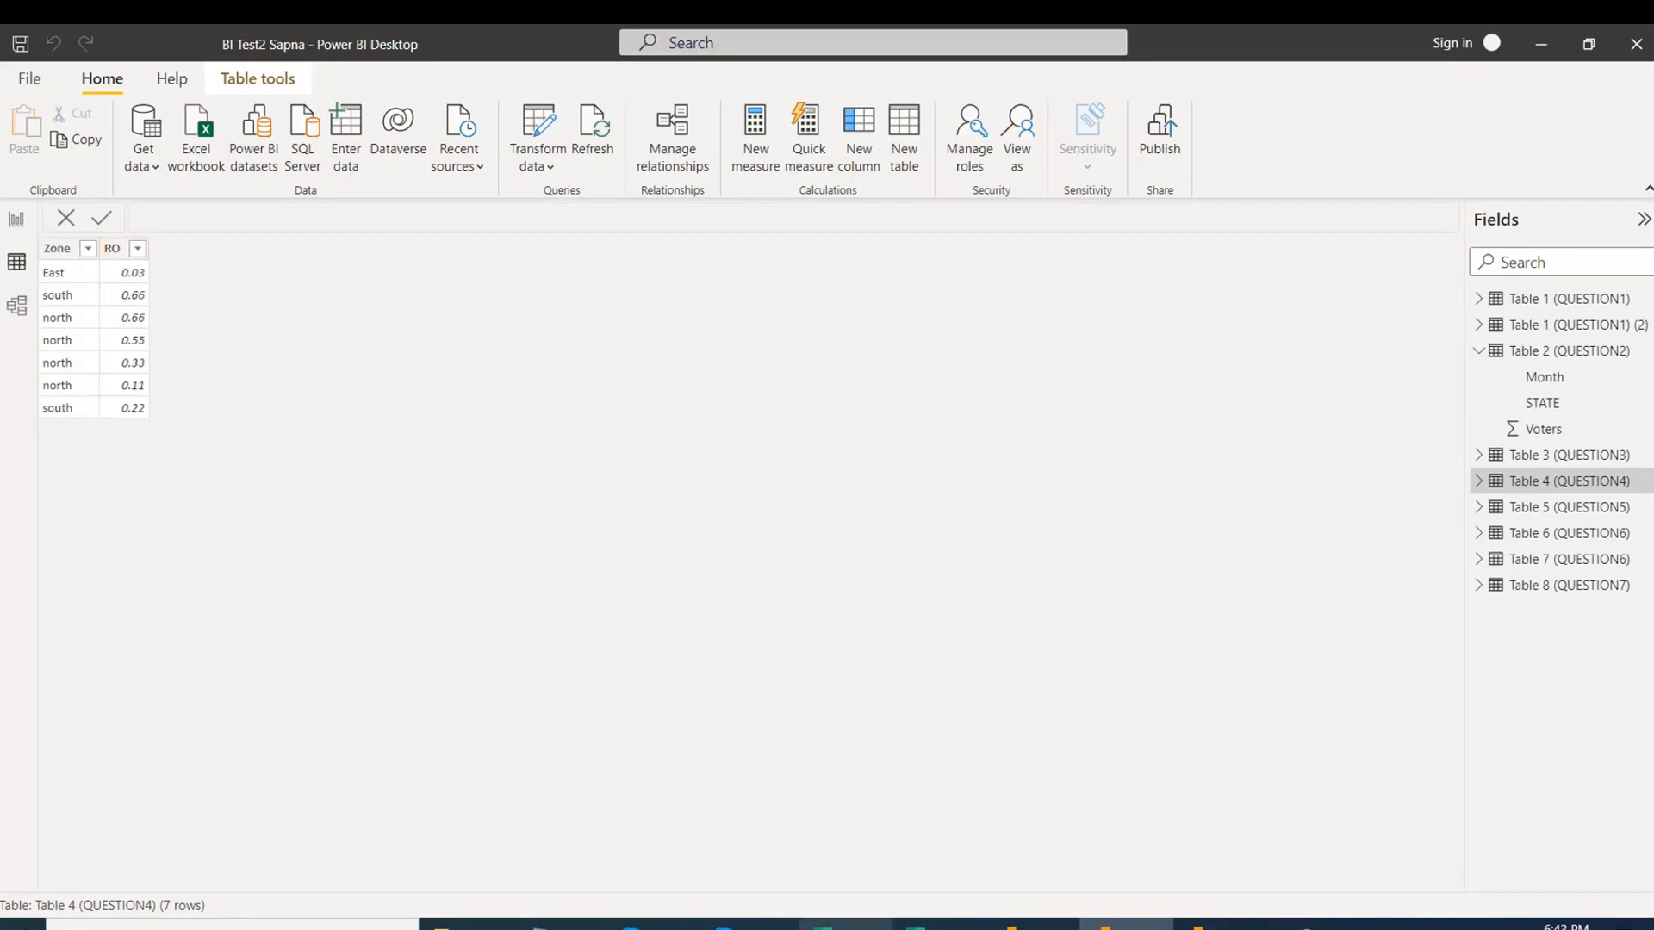
# Format the RO column of Table 4 (QUESTION4) as Percentage, keeping its decimal number data type.
pyautogui.click(823, 925)
pyautogui.hotkey('alt', 'Tab')
pyautogui.click(126, 246)
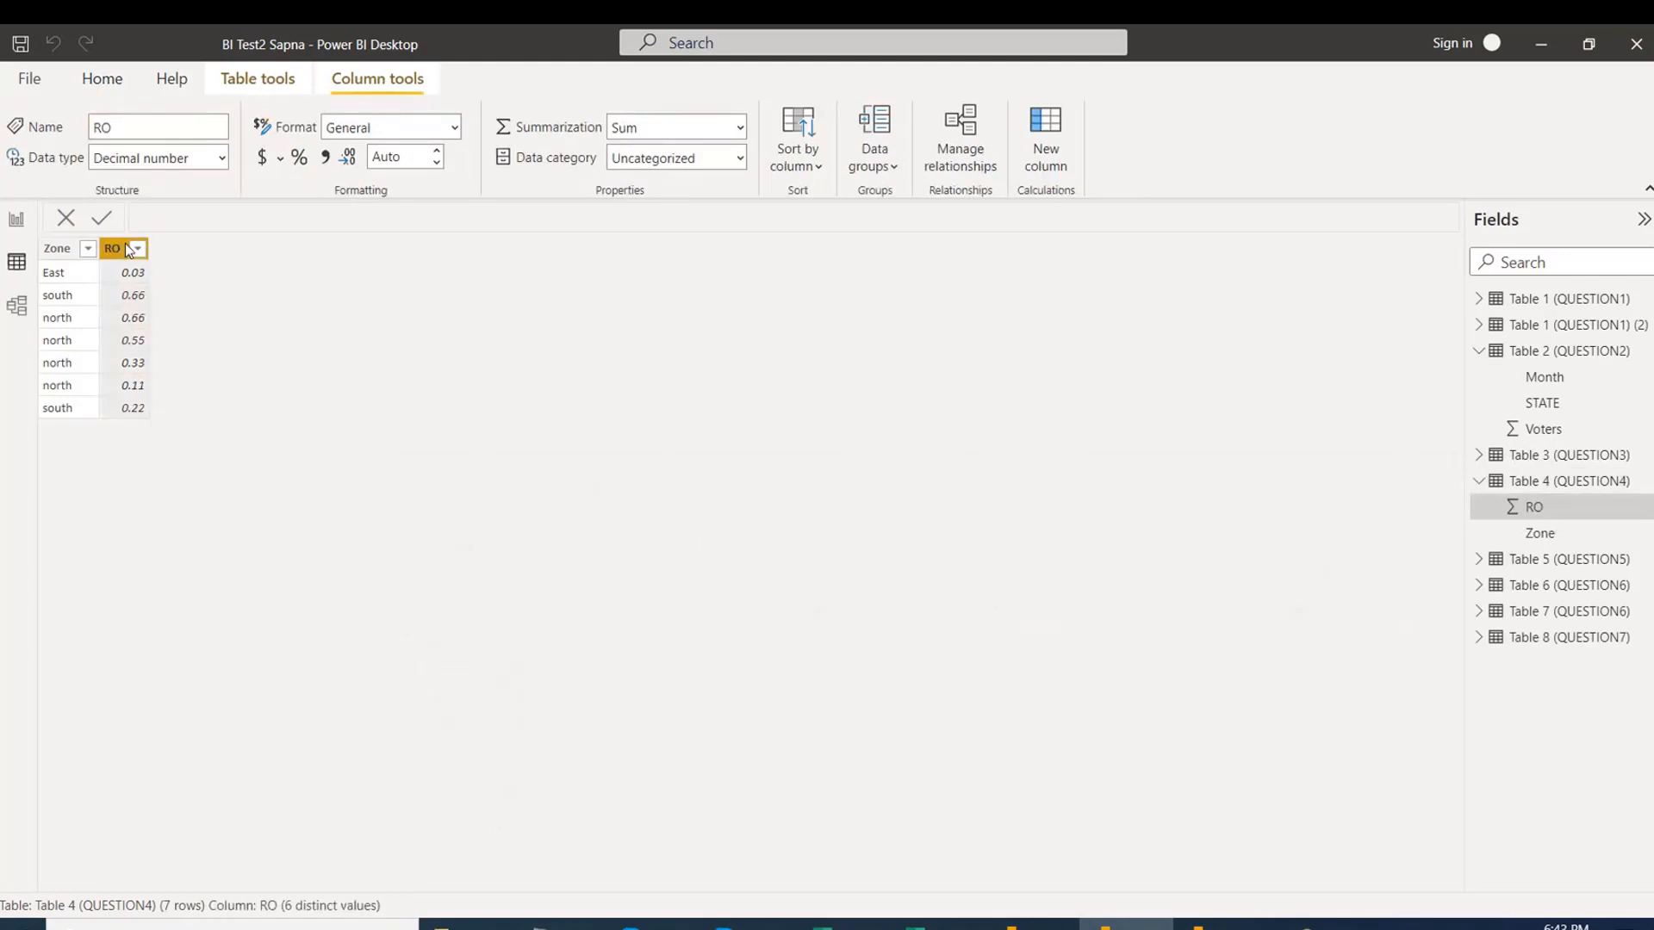
pyautogui.click(221, 162)
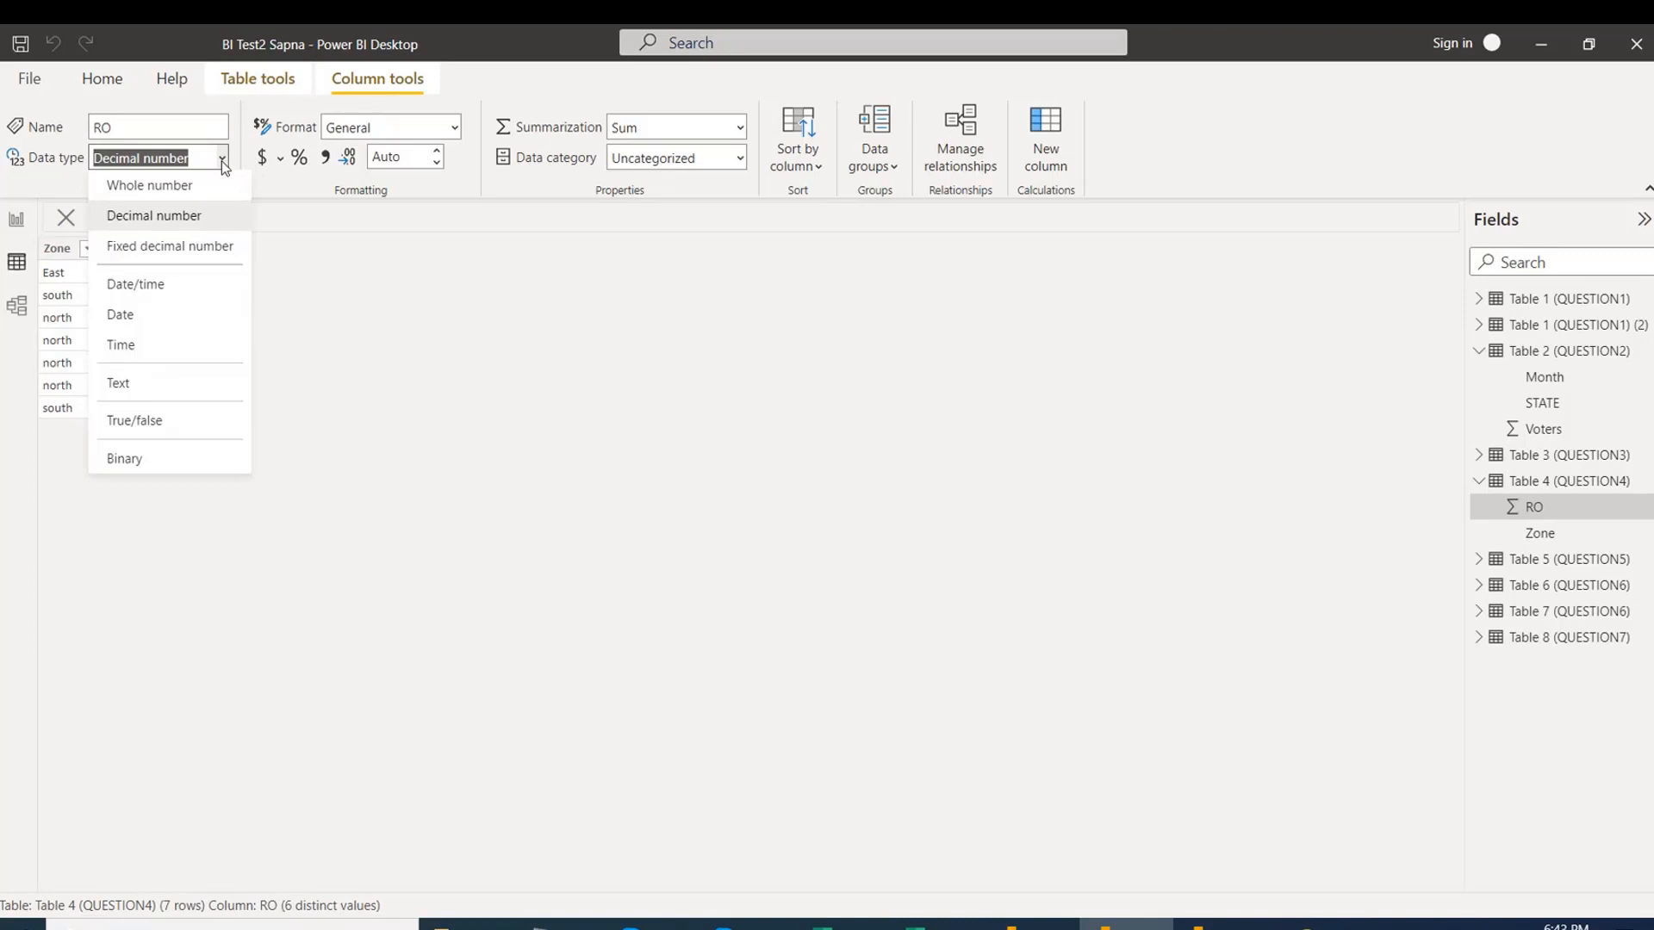
pyautogui.click(455, 127)
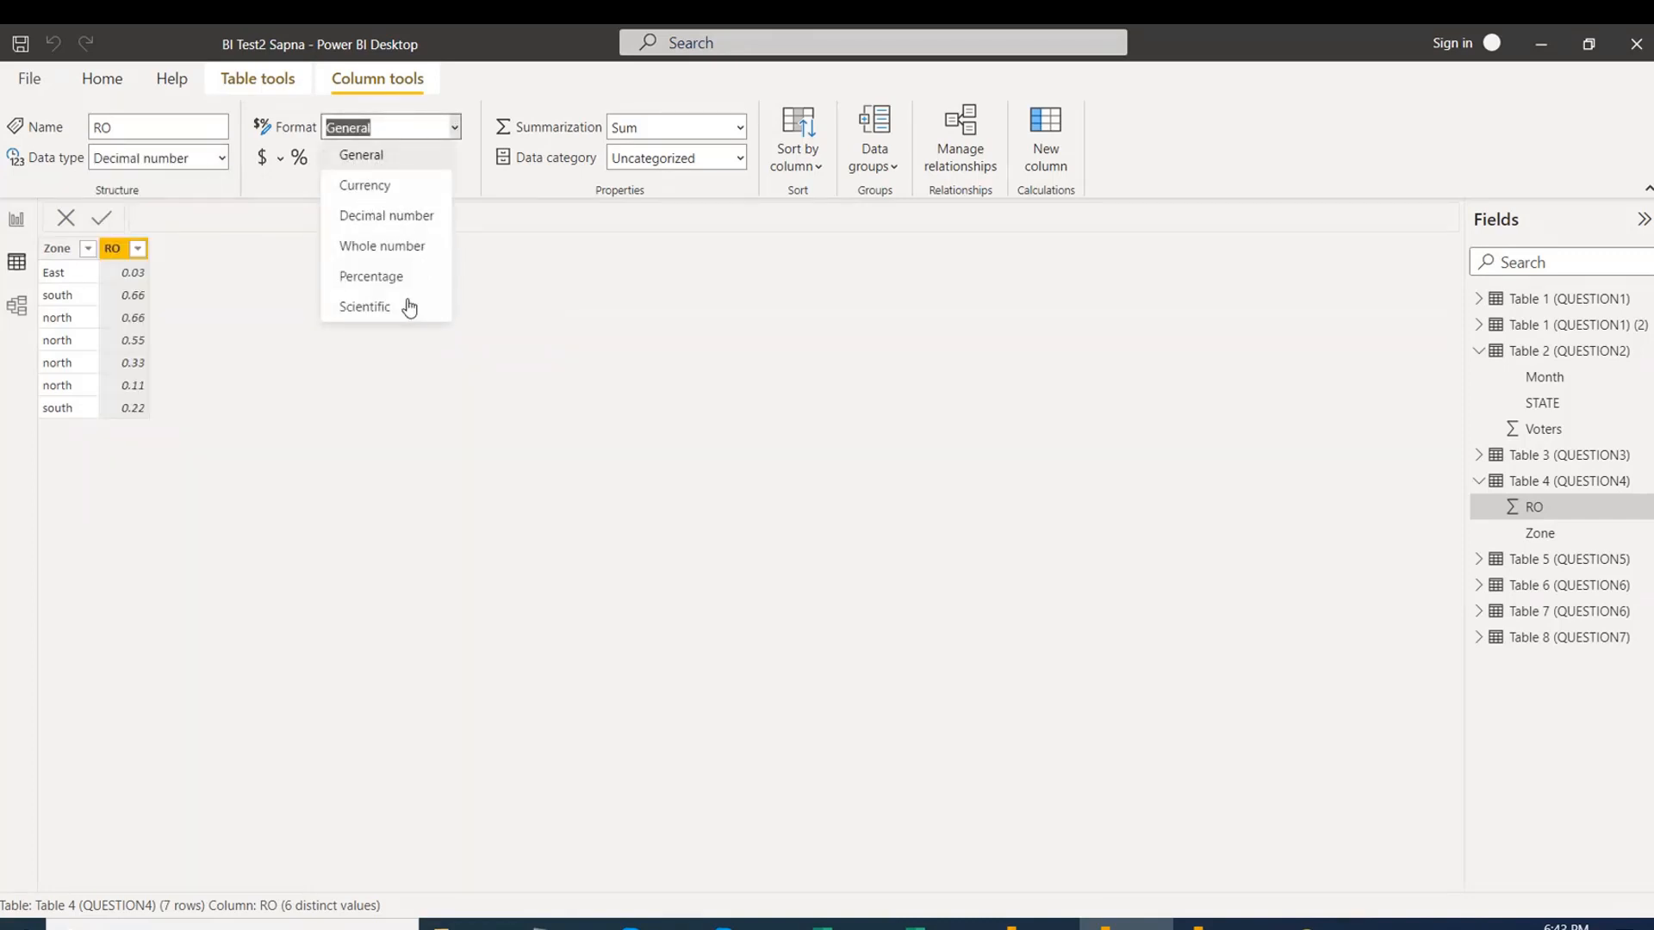
pyautogui.click(392, 279)
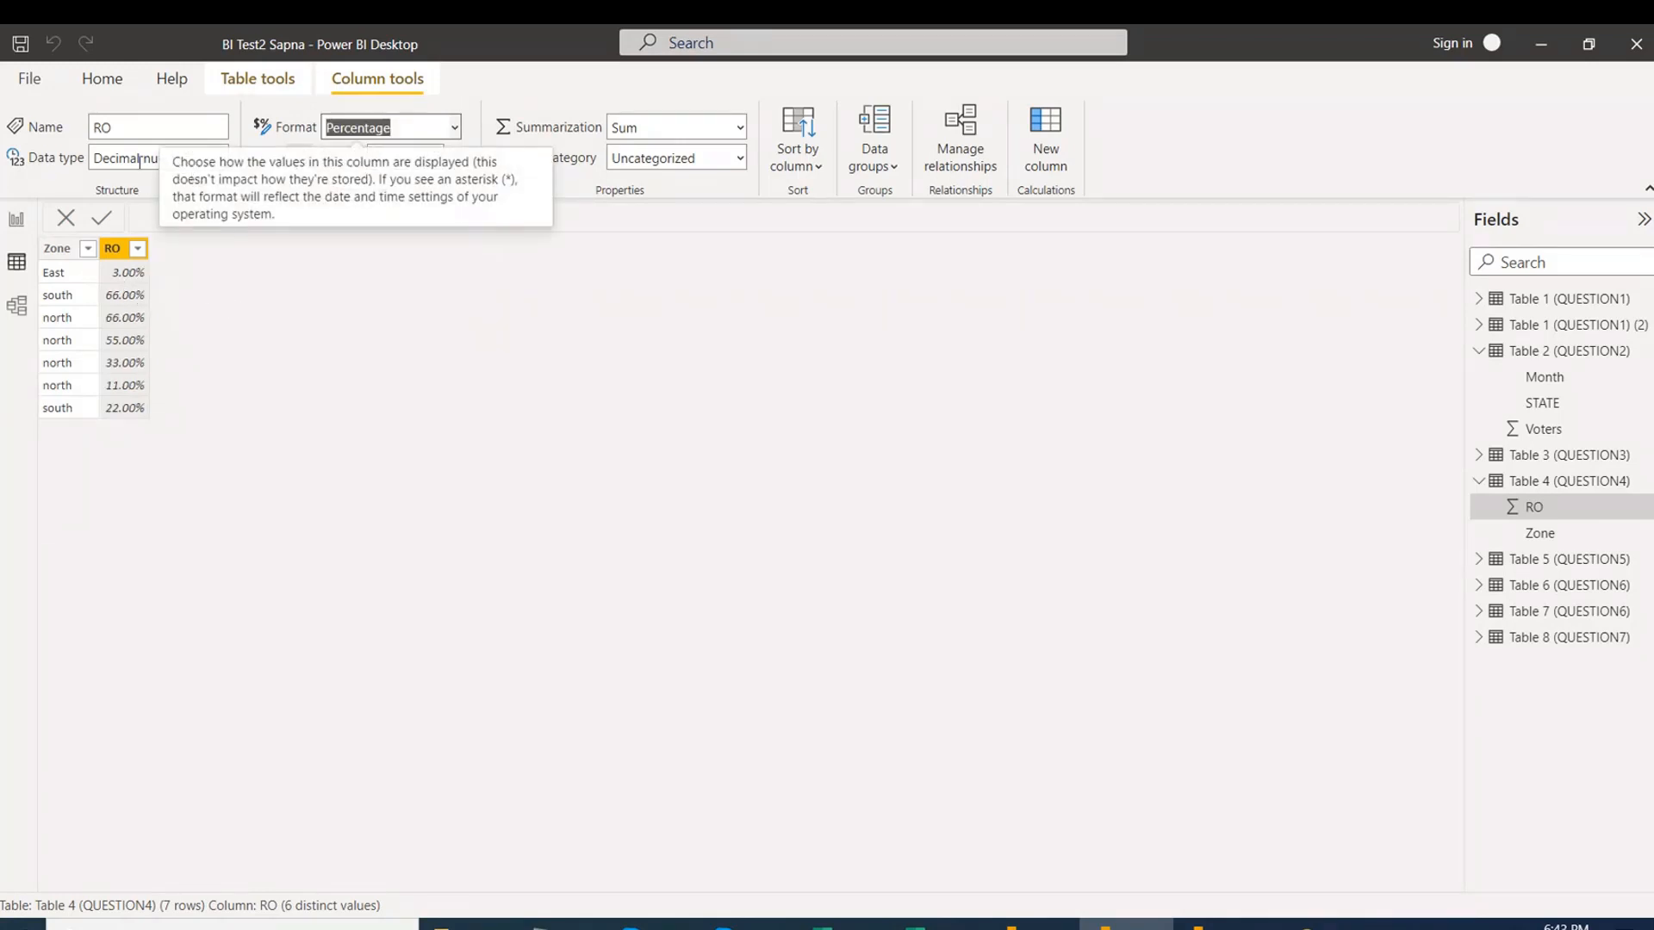
pyautogui.click(222, 159)
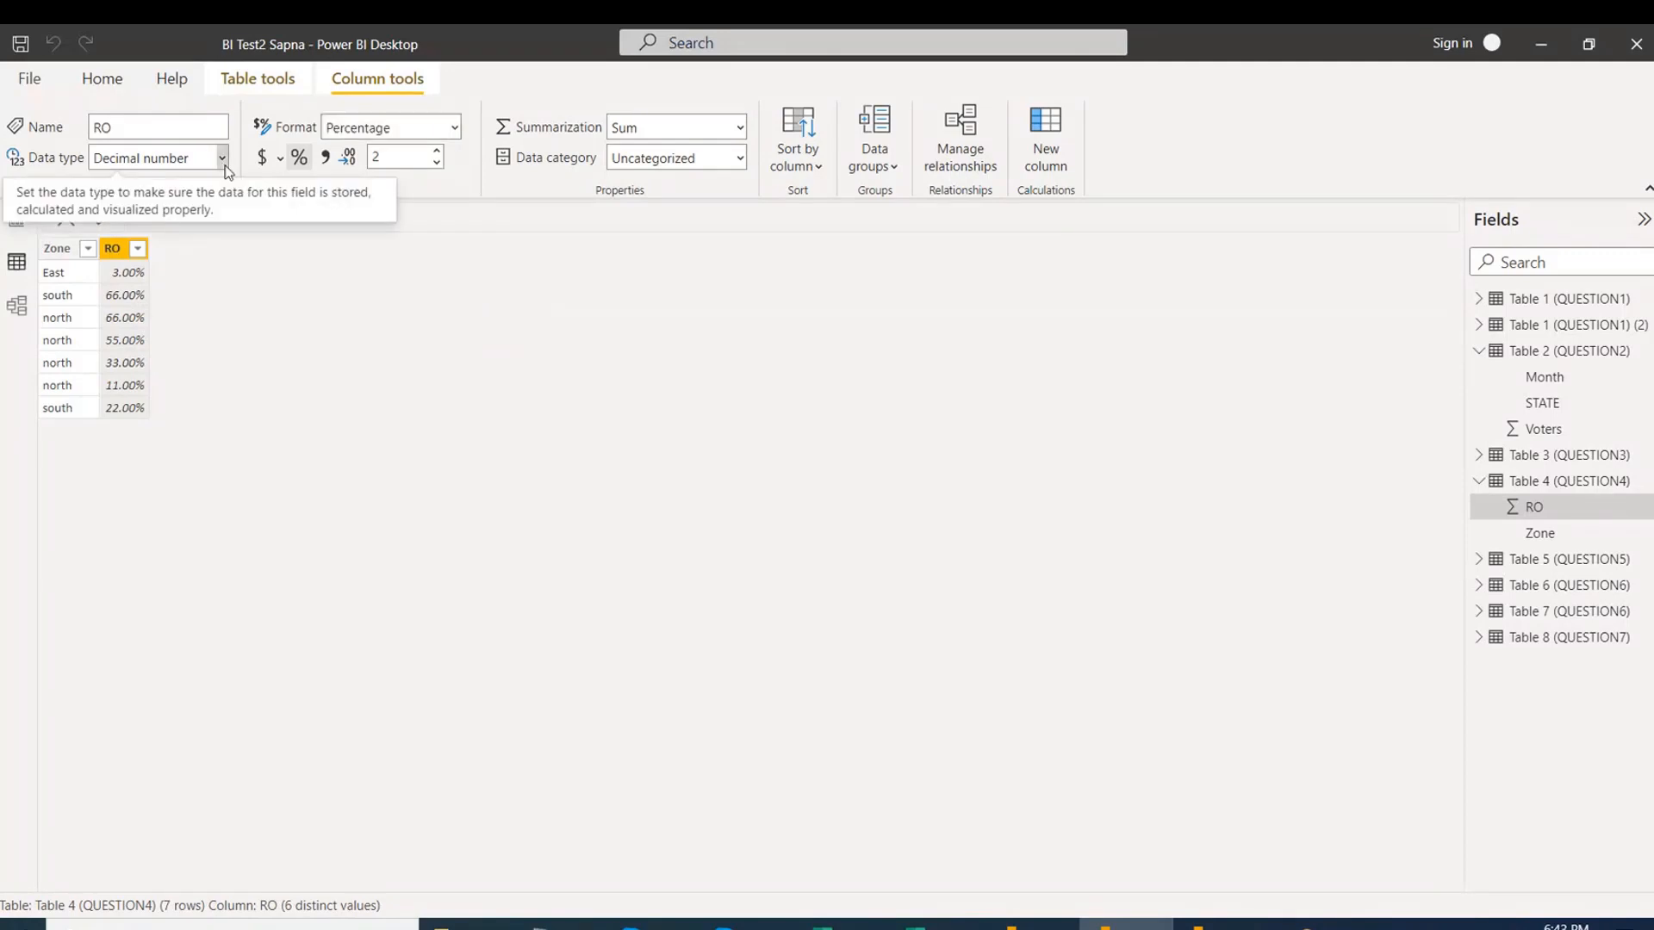
pyautogui.click(416, 374)
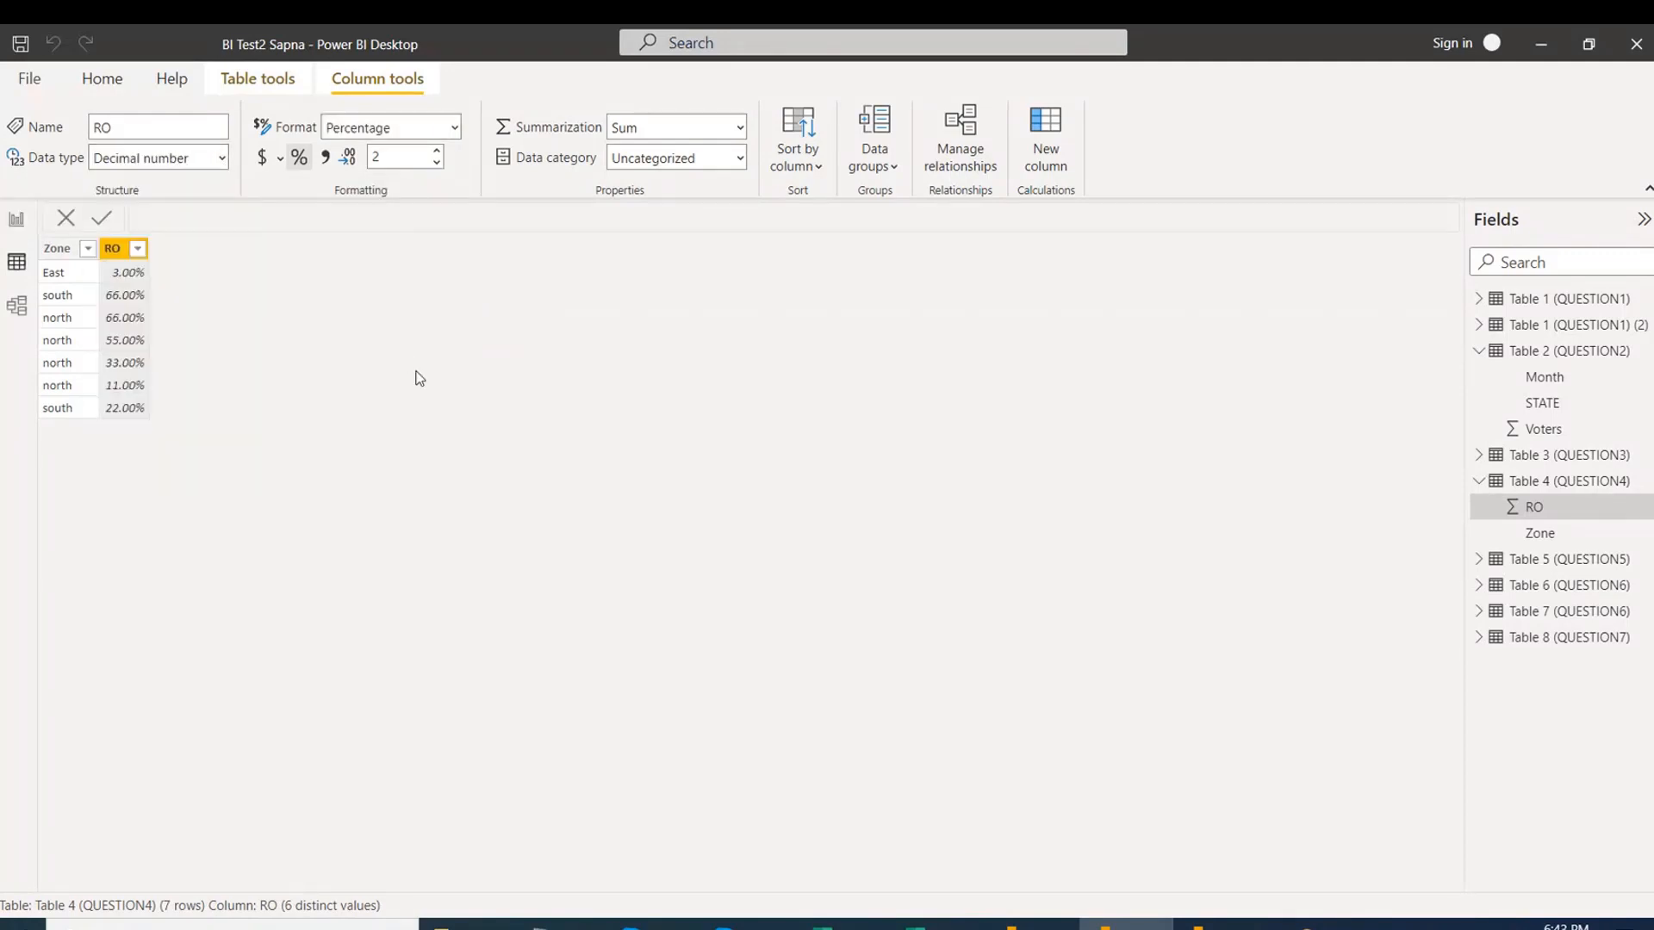
# Add a text box reading "its correct" above the RO by Zone chart on the Q4 page and reduce its height to fit.
pyautogui.click(17, 222)
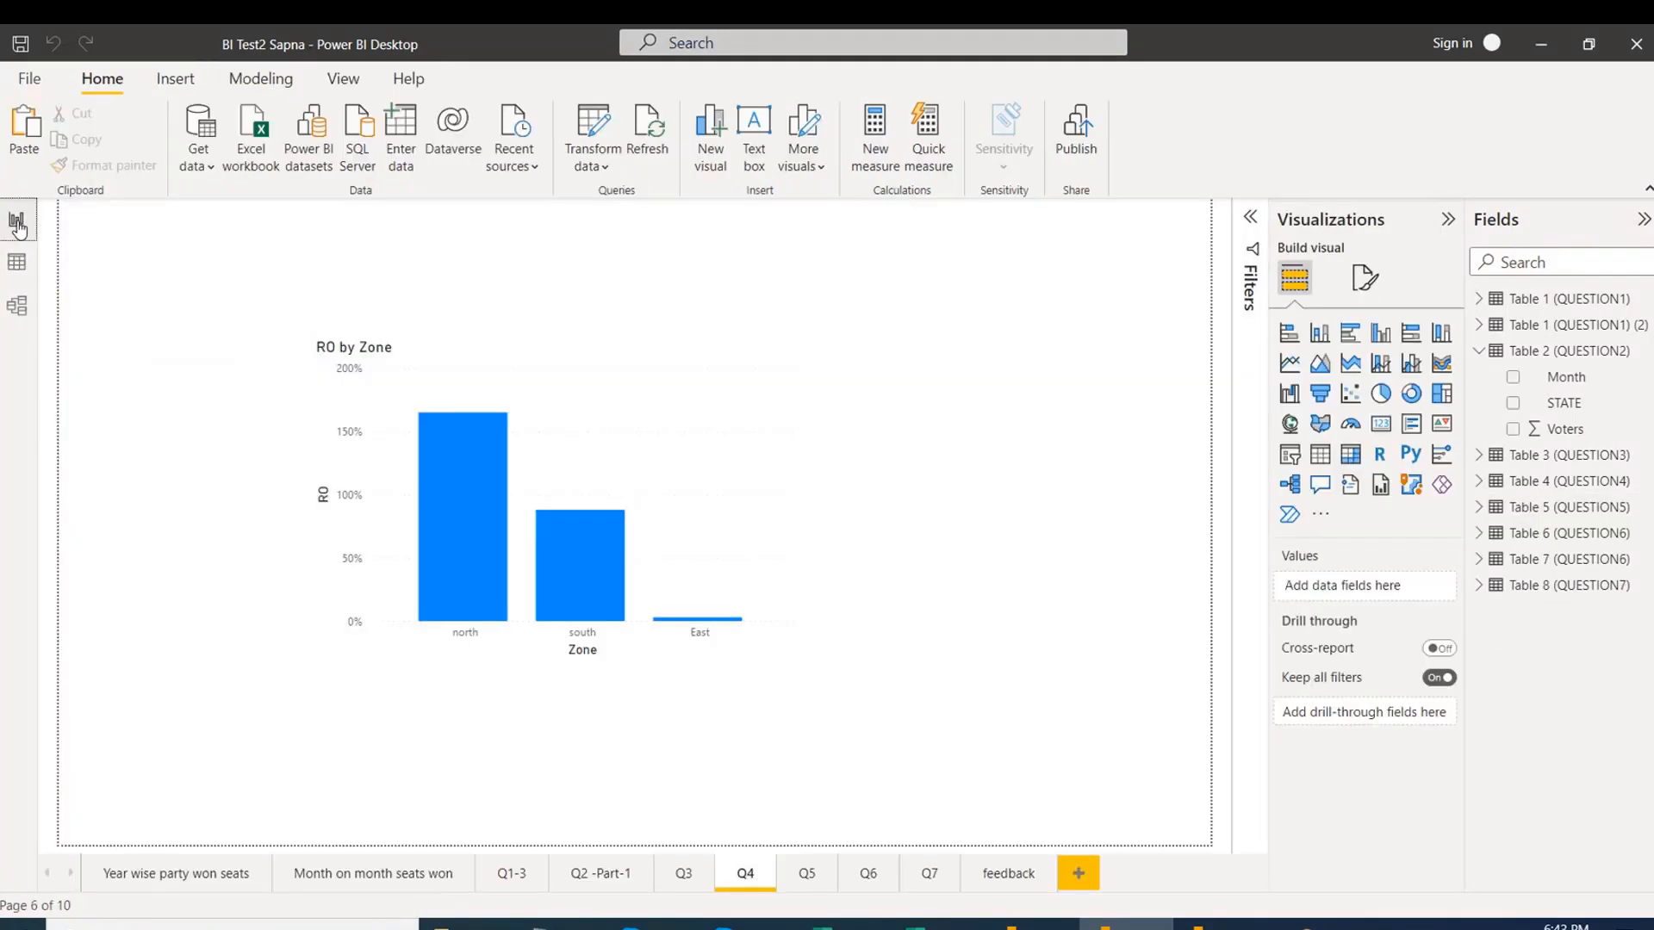
pyautogui.click(714, 365)
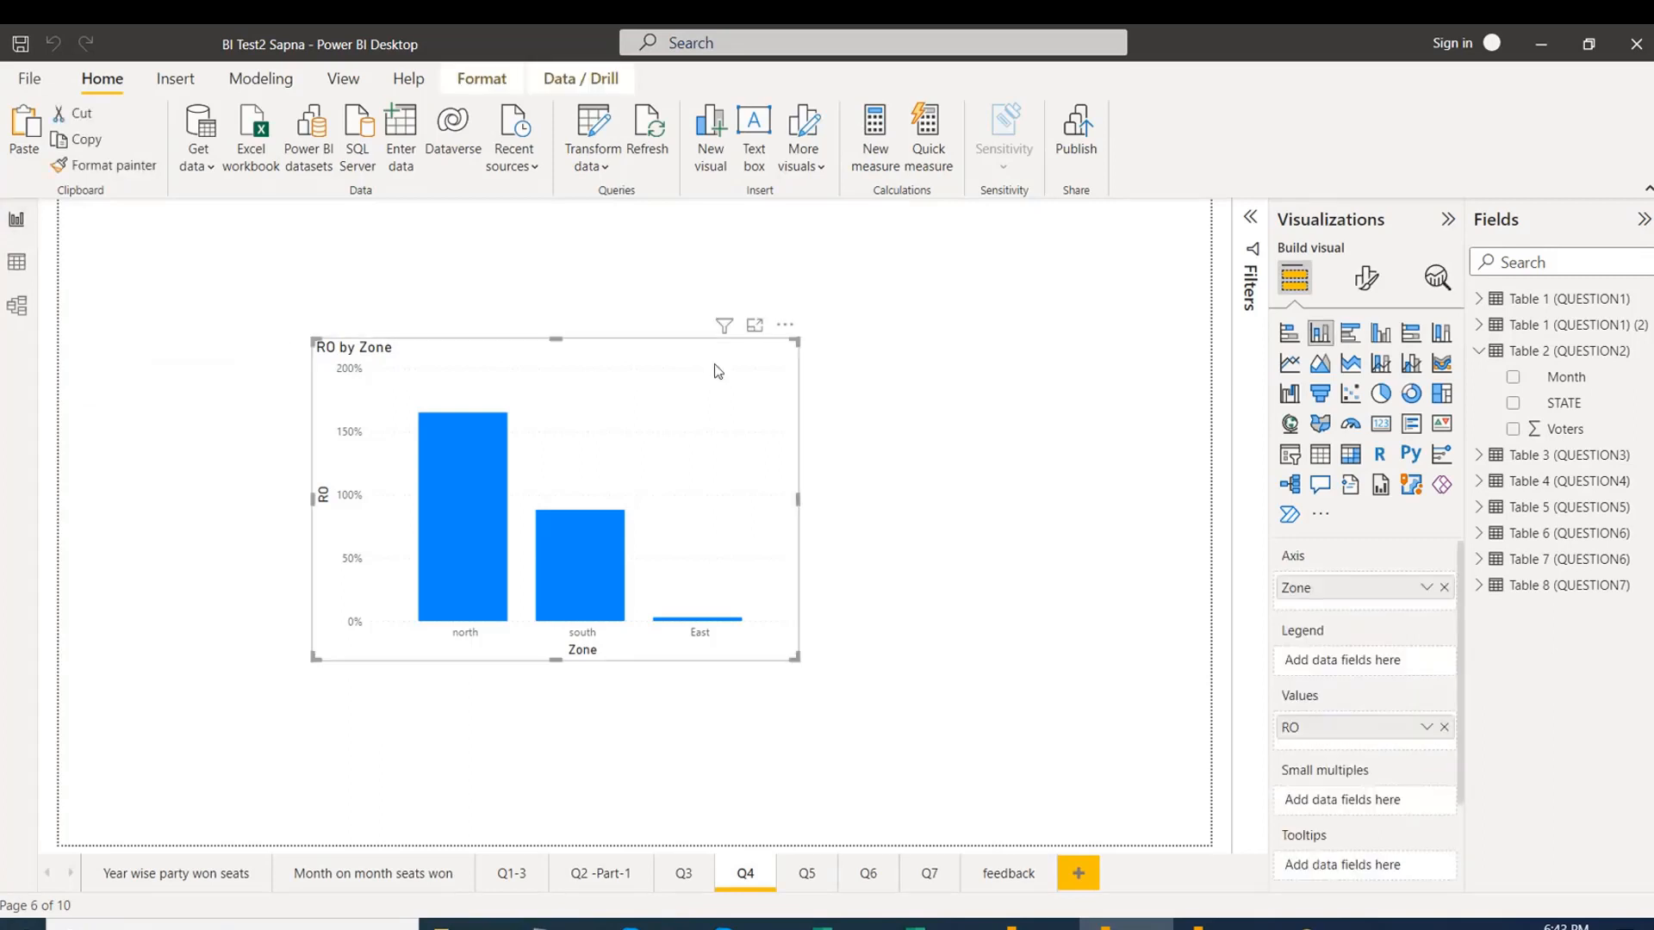
pyautogui.click(993, 304)
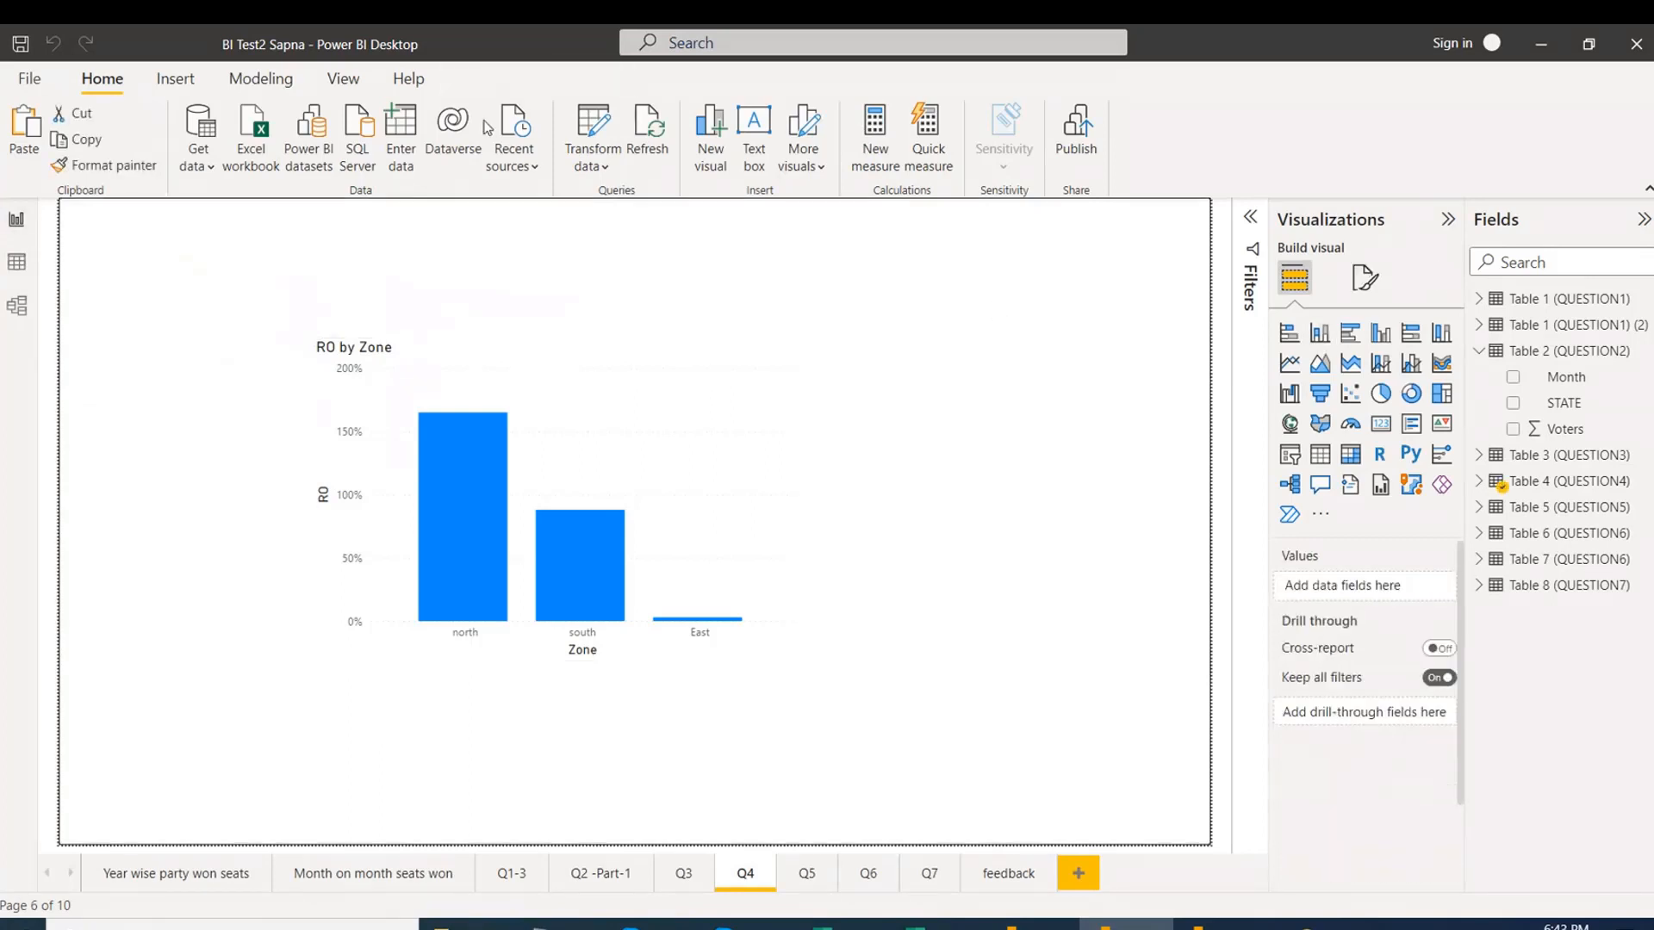
pyautogui.click(175, 78)
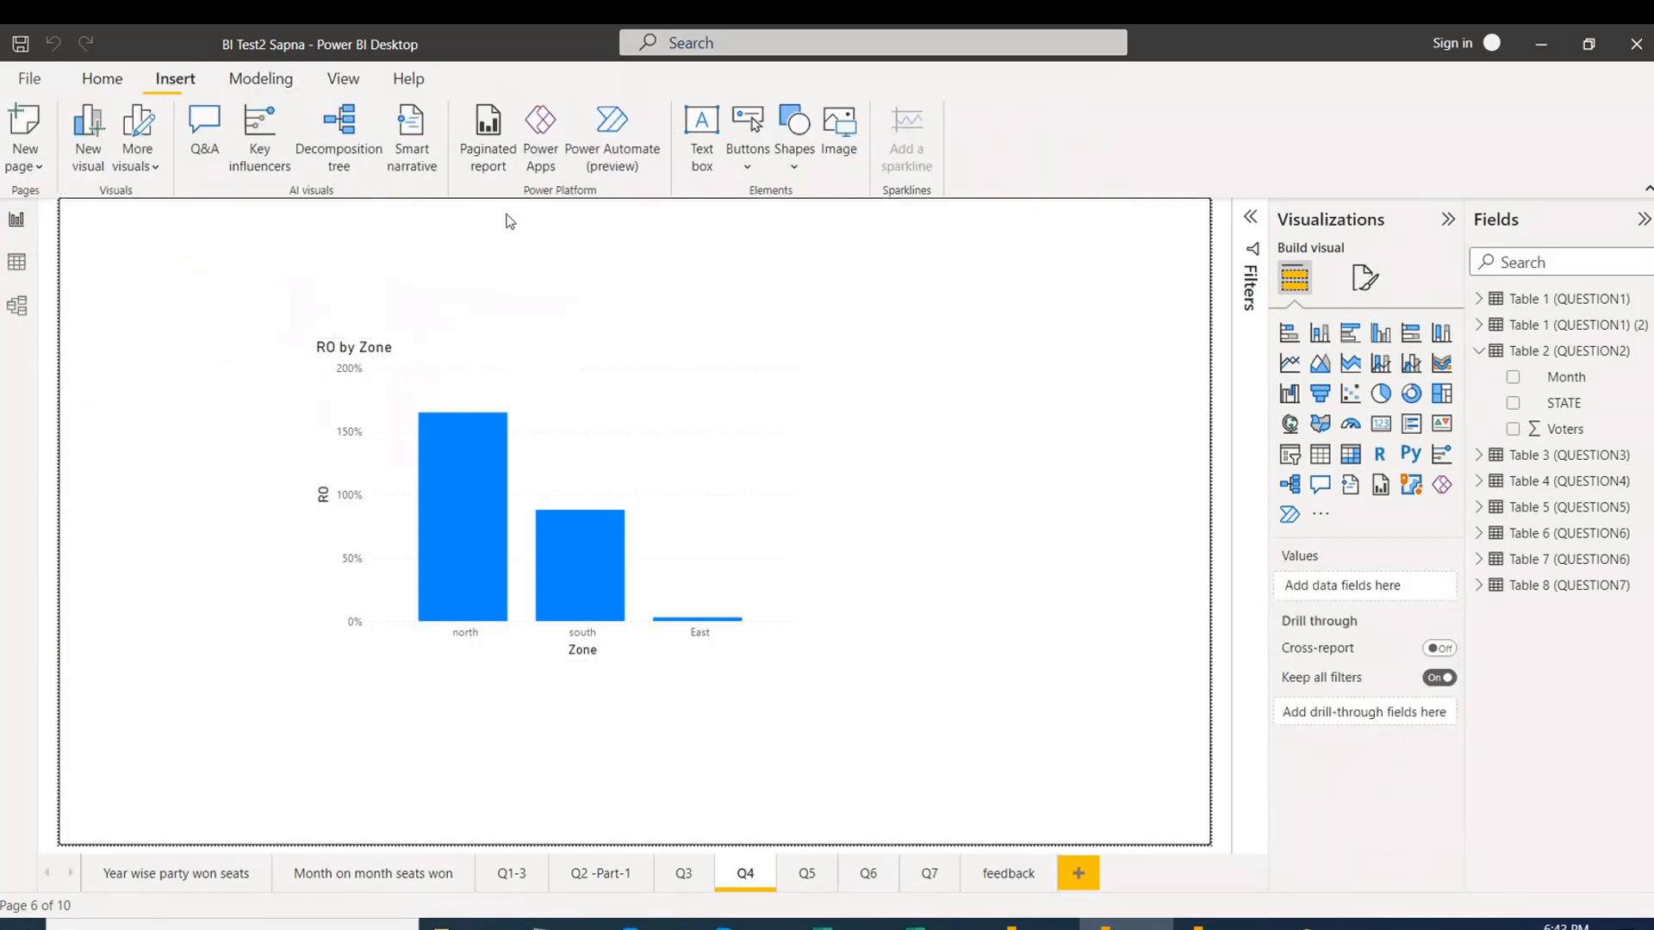
pyautogui.click(698, 160)
pyautogui.click(294, 241)
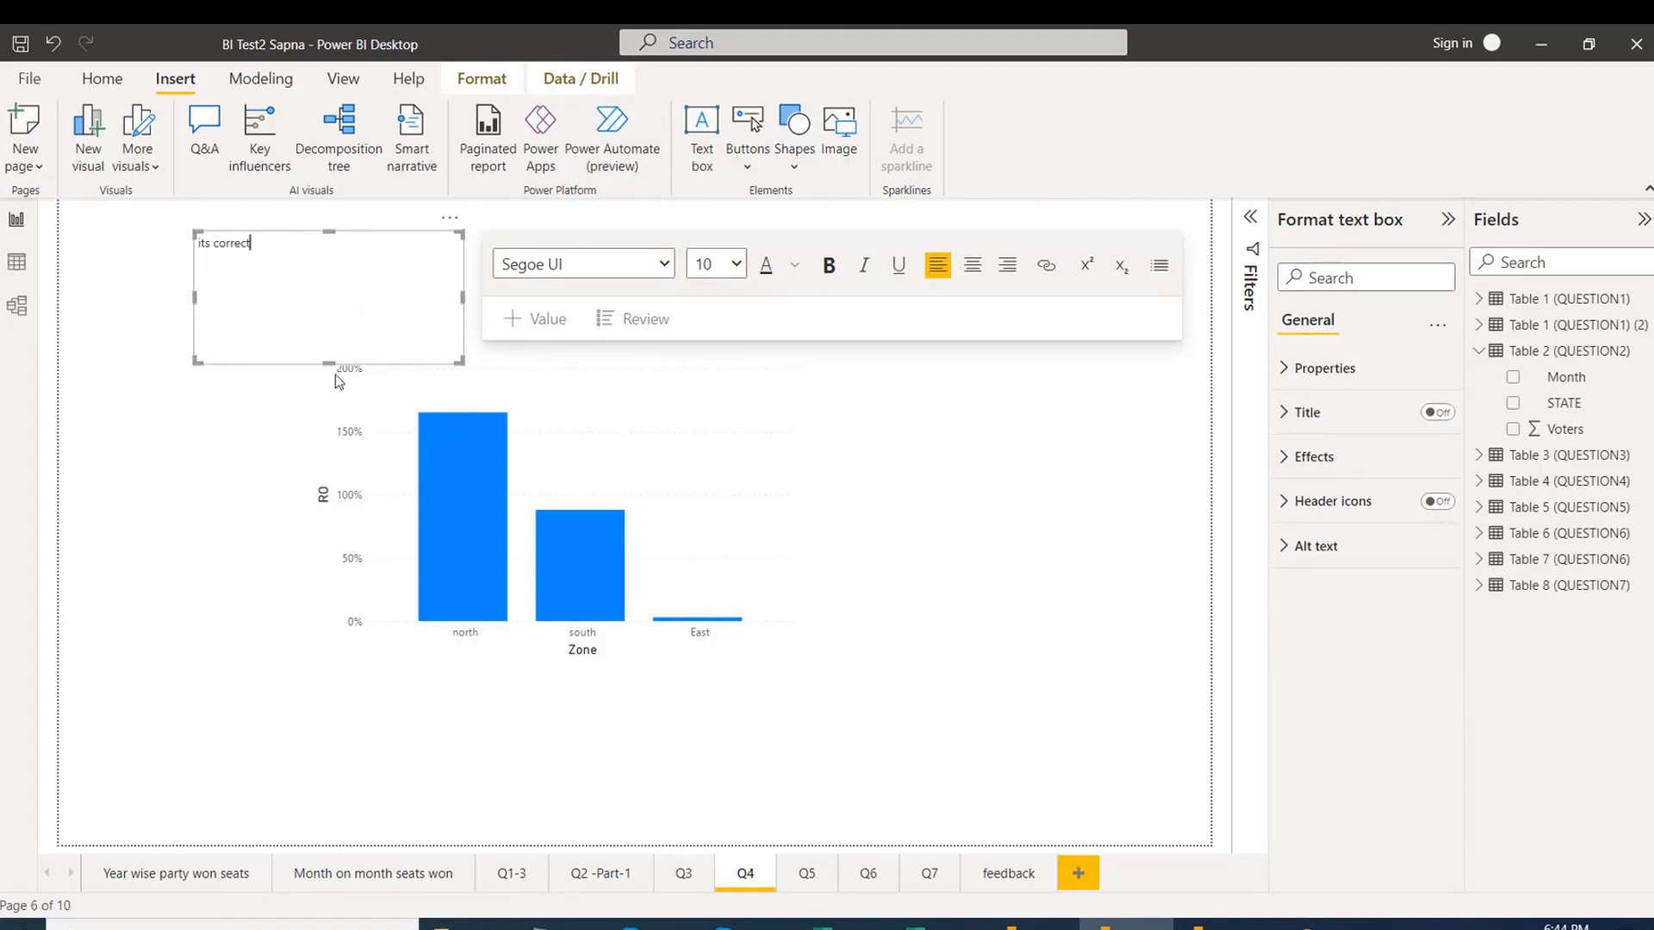
pyautogui.moveTo(328, 303); pyautogui.dragTo(326, 271)
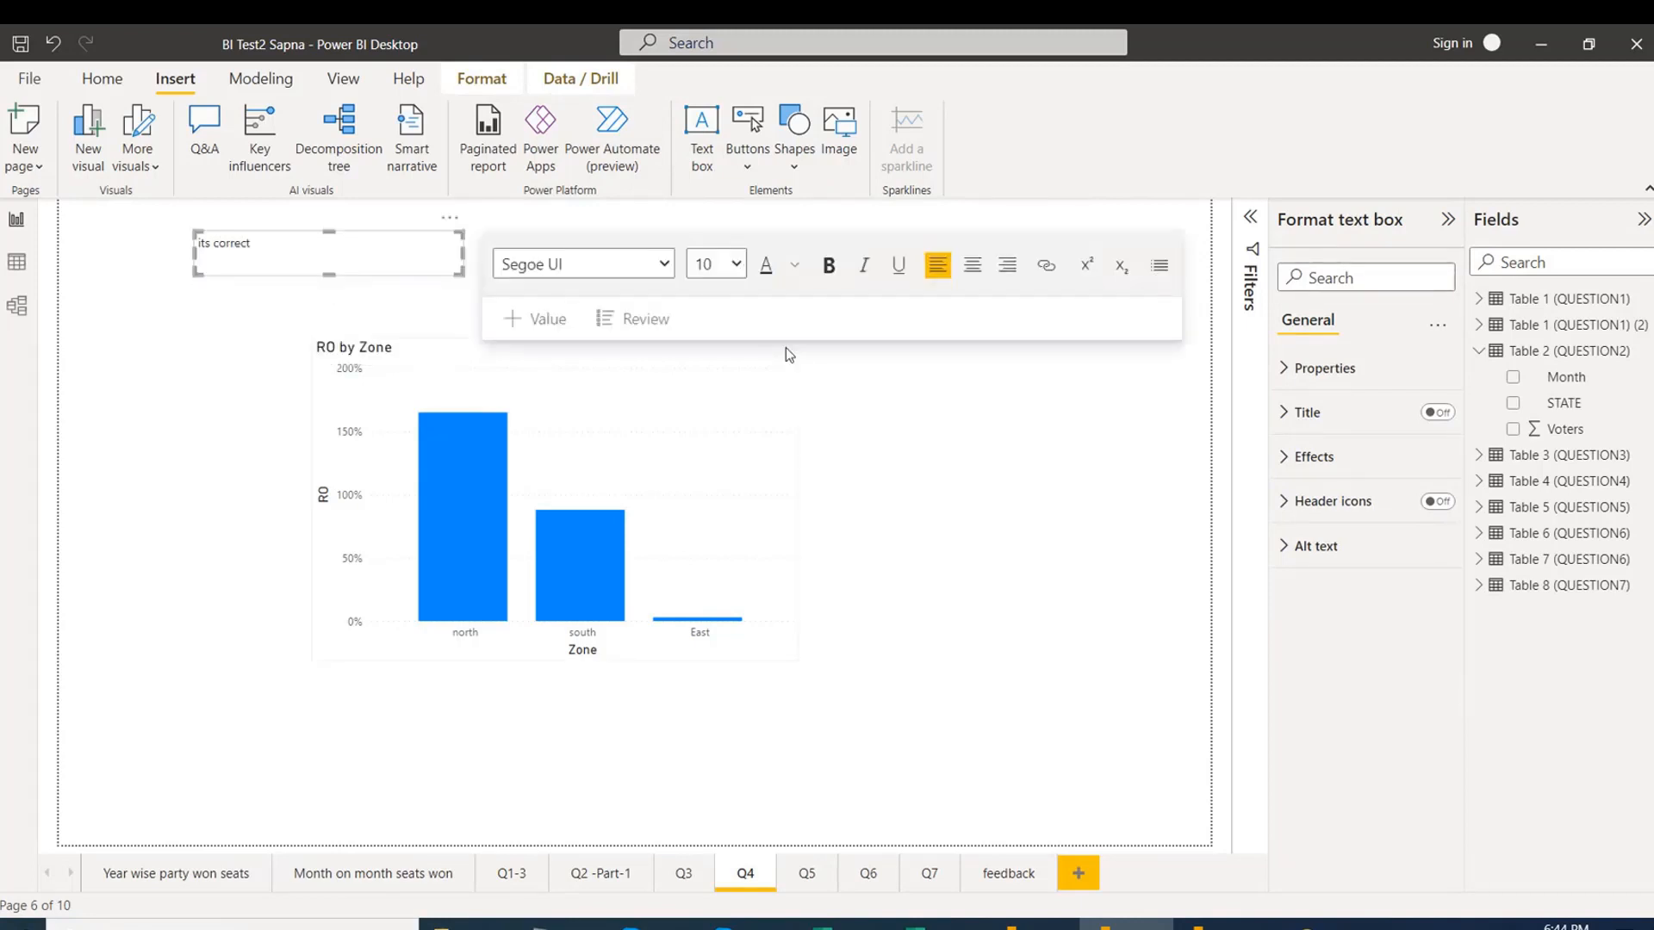
pyautogui.click(783, 353)
# Switch to the second mock-test report and examine the Question 4 page's RO by Zone chart and the Question 4 table data.
pyautogui.click(1220, 925)
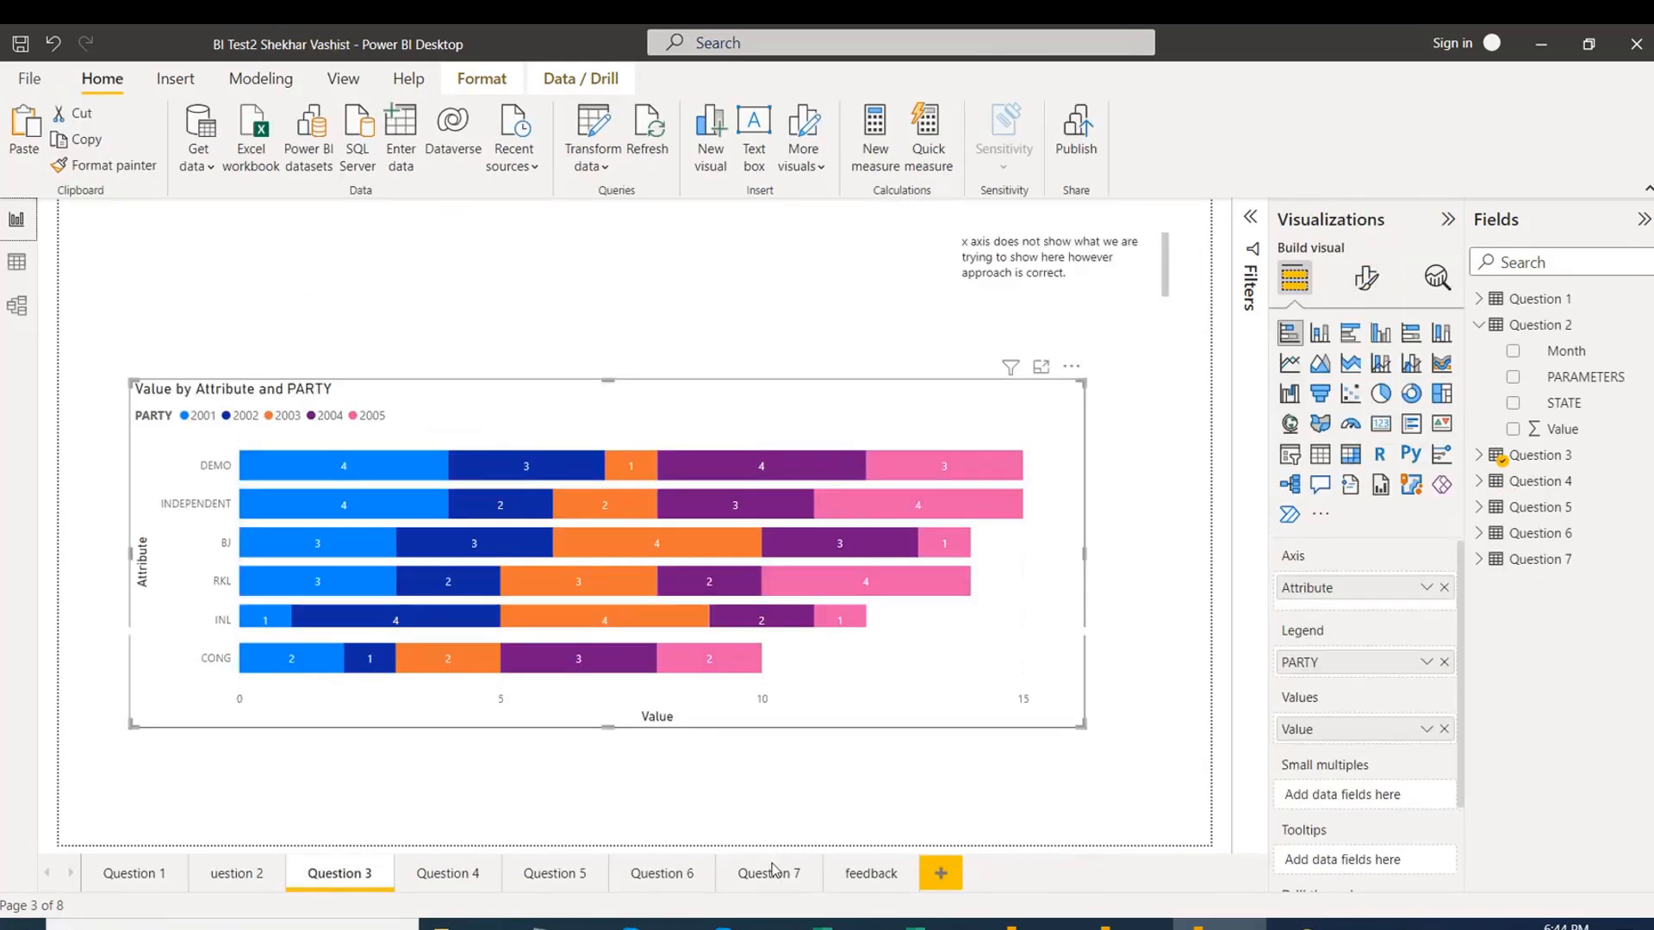
pyautogui.click(455, 887)
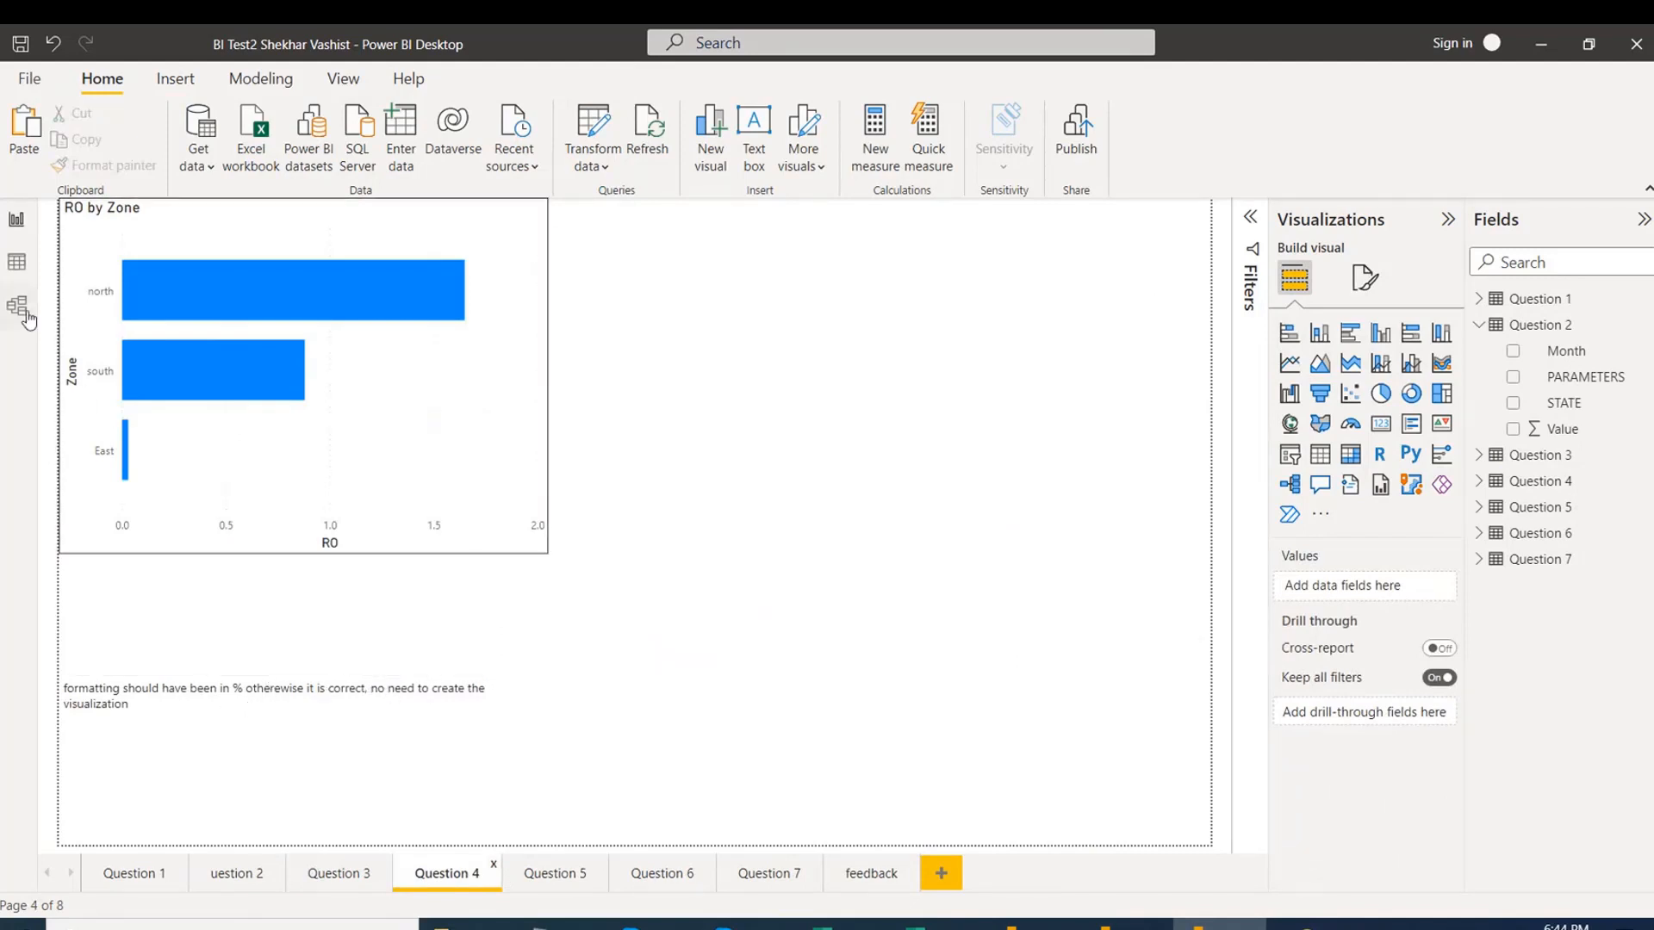
pyautogui.click(17, 263)
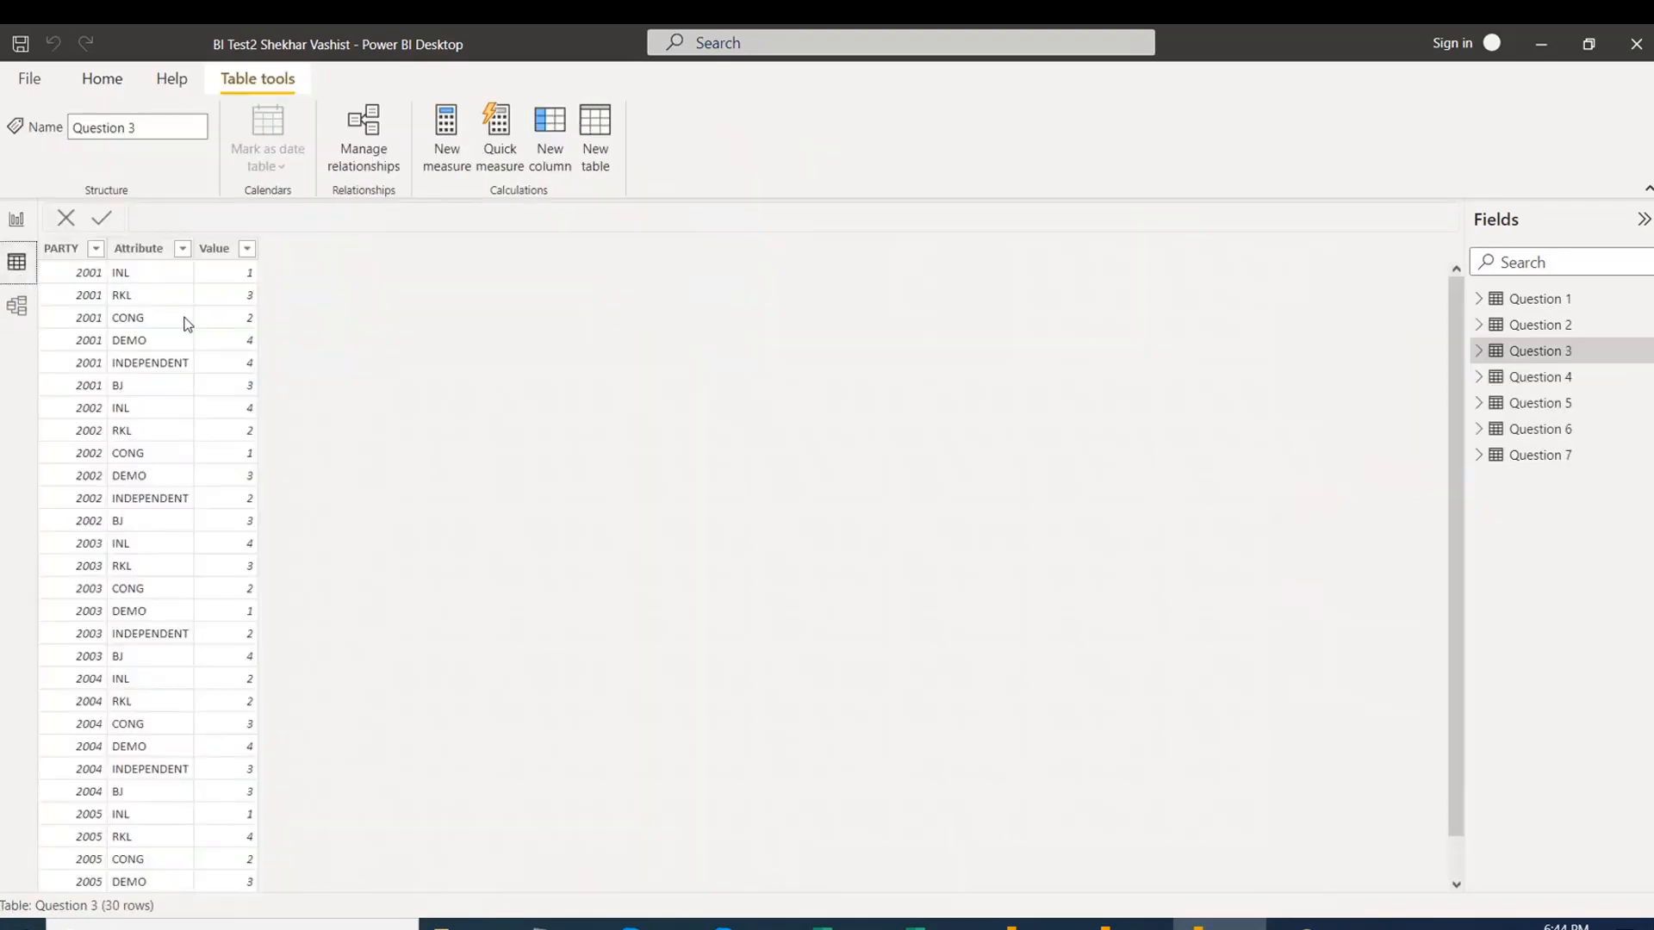
pyautogui.click(1548, 381)
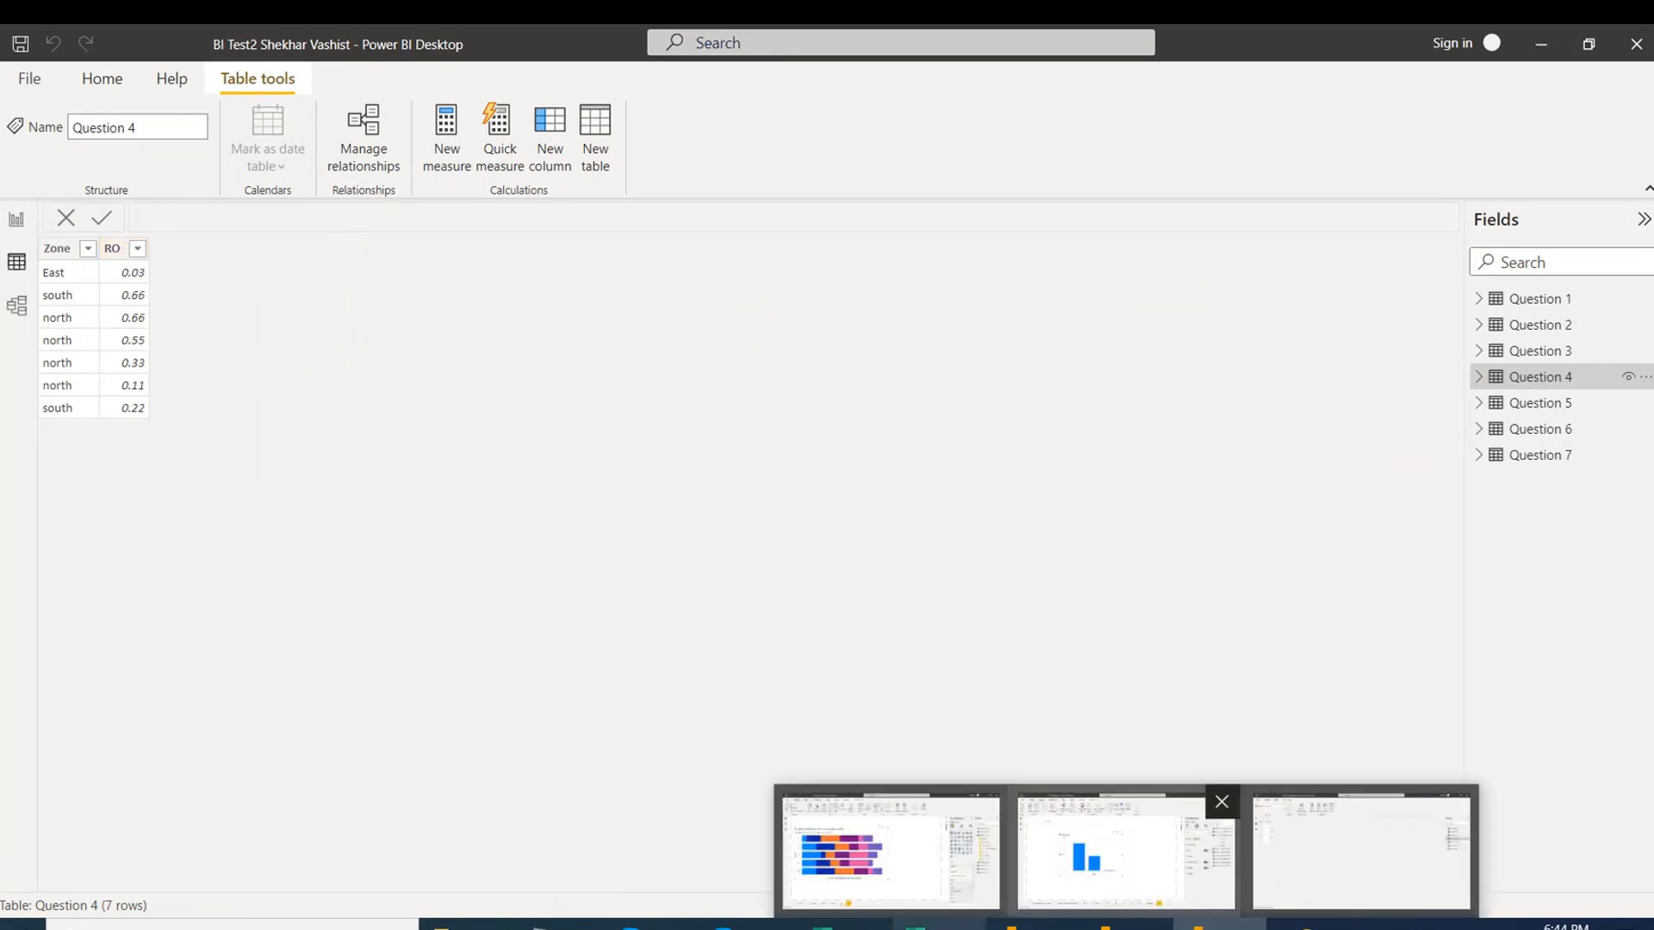
# Switch to the BI MockTest2.xlsx workbook and review the Zone and RO data on the QUESTION4 sheet.
pyautogui.moveTo(915, 926)
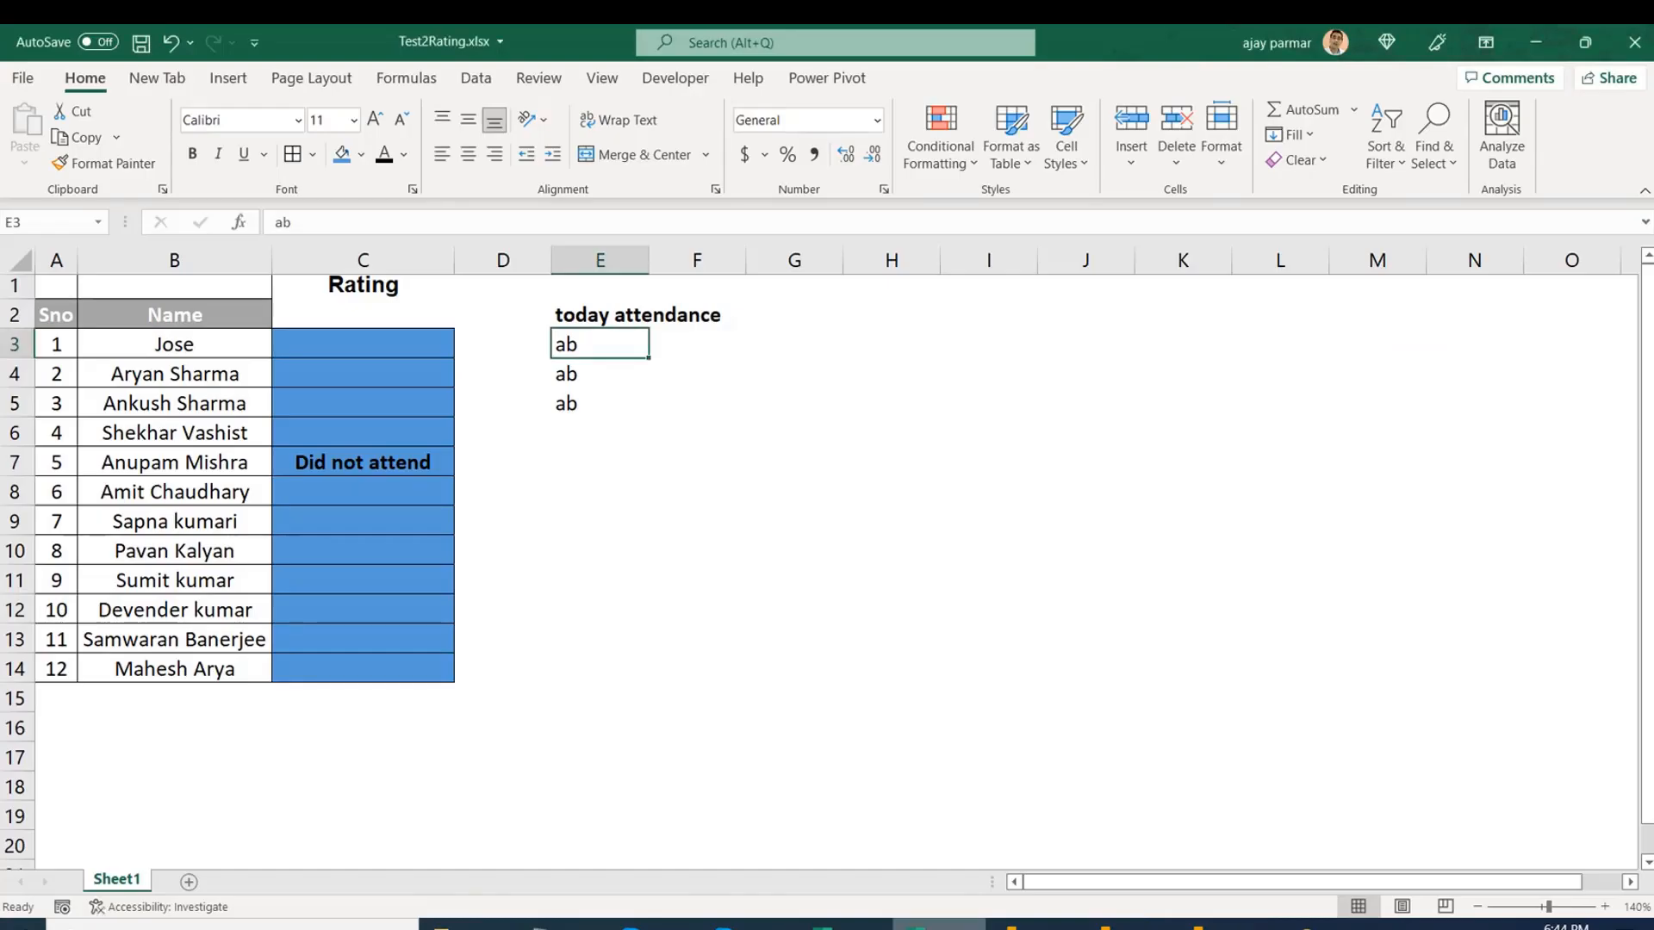
pyautogui.click(775, 848)
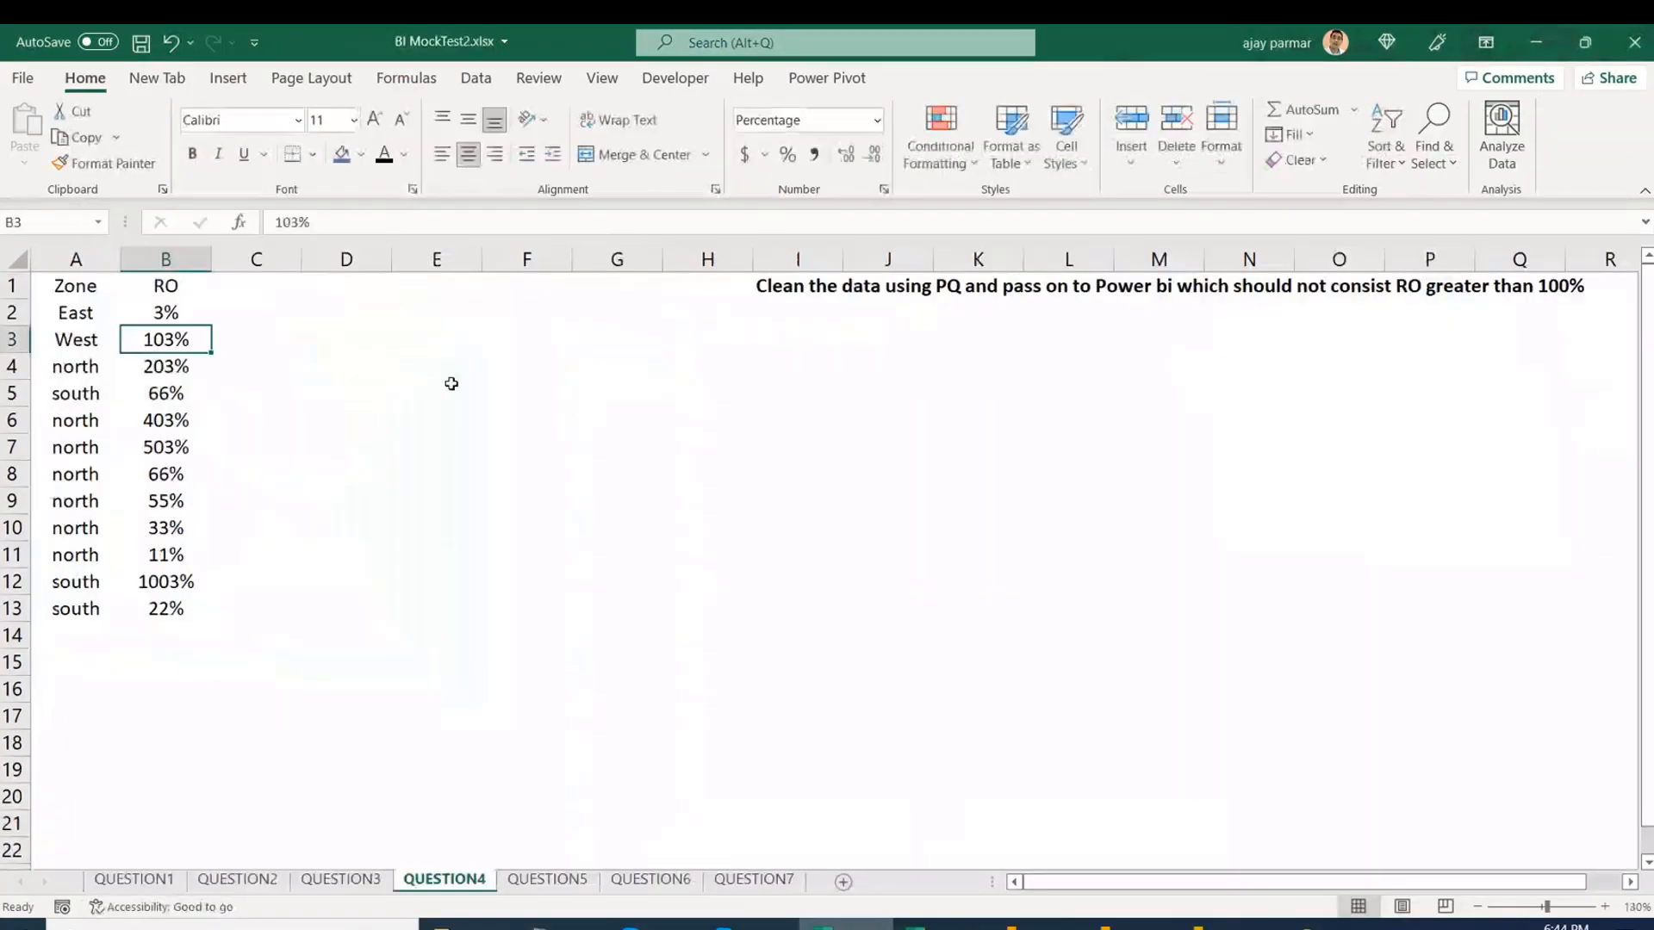
pyautogui.click(71, 287)
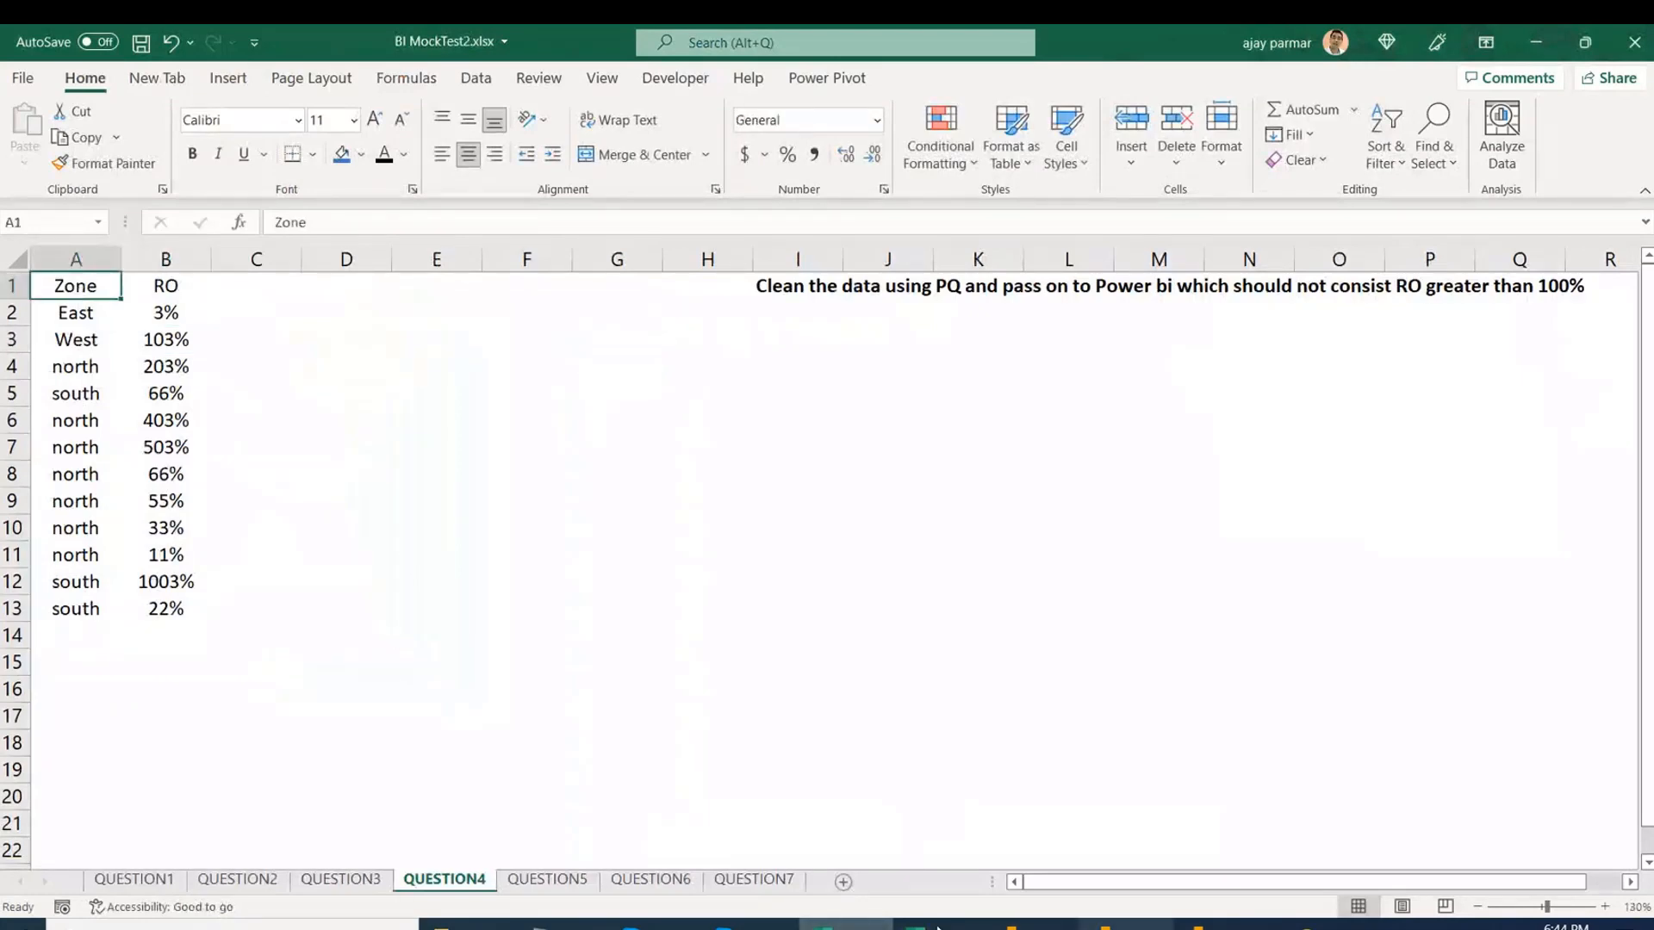
# Switch to the BITestSolved report and add a new page named q4.
pyautogui.hotkey('alt', 'Tab')
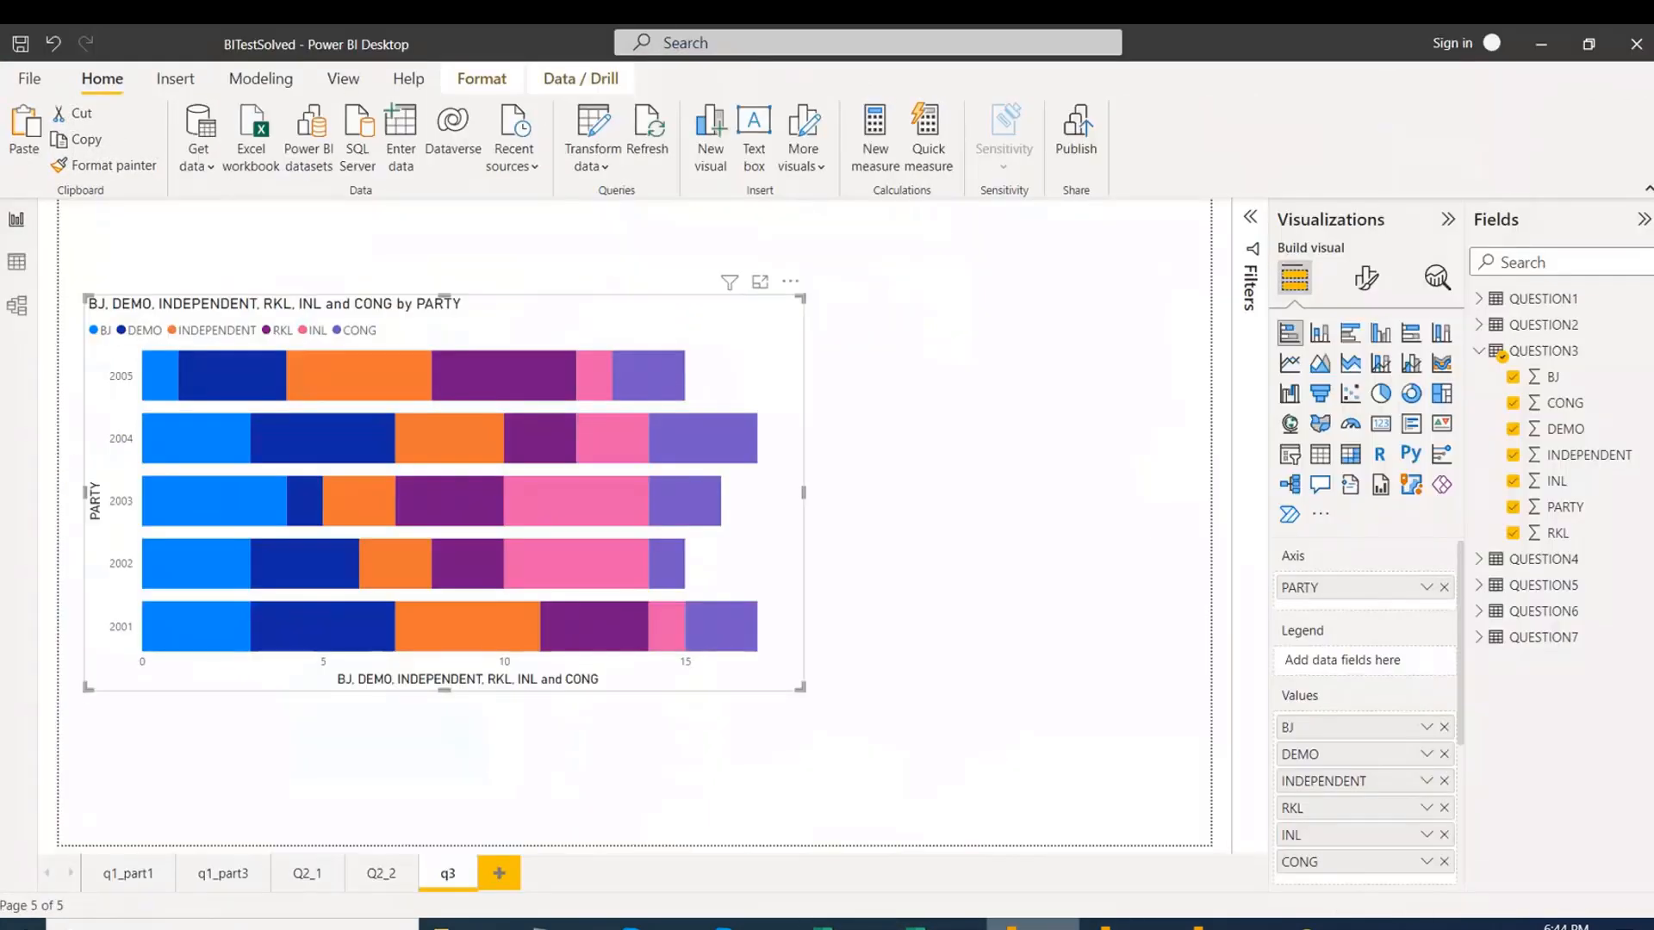
pyautogui.click(497, 877)
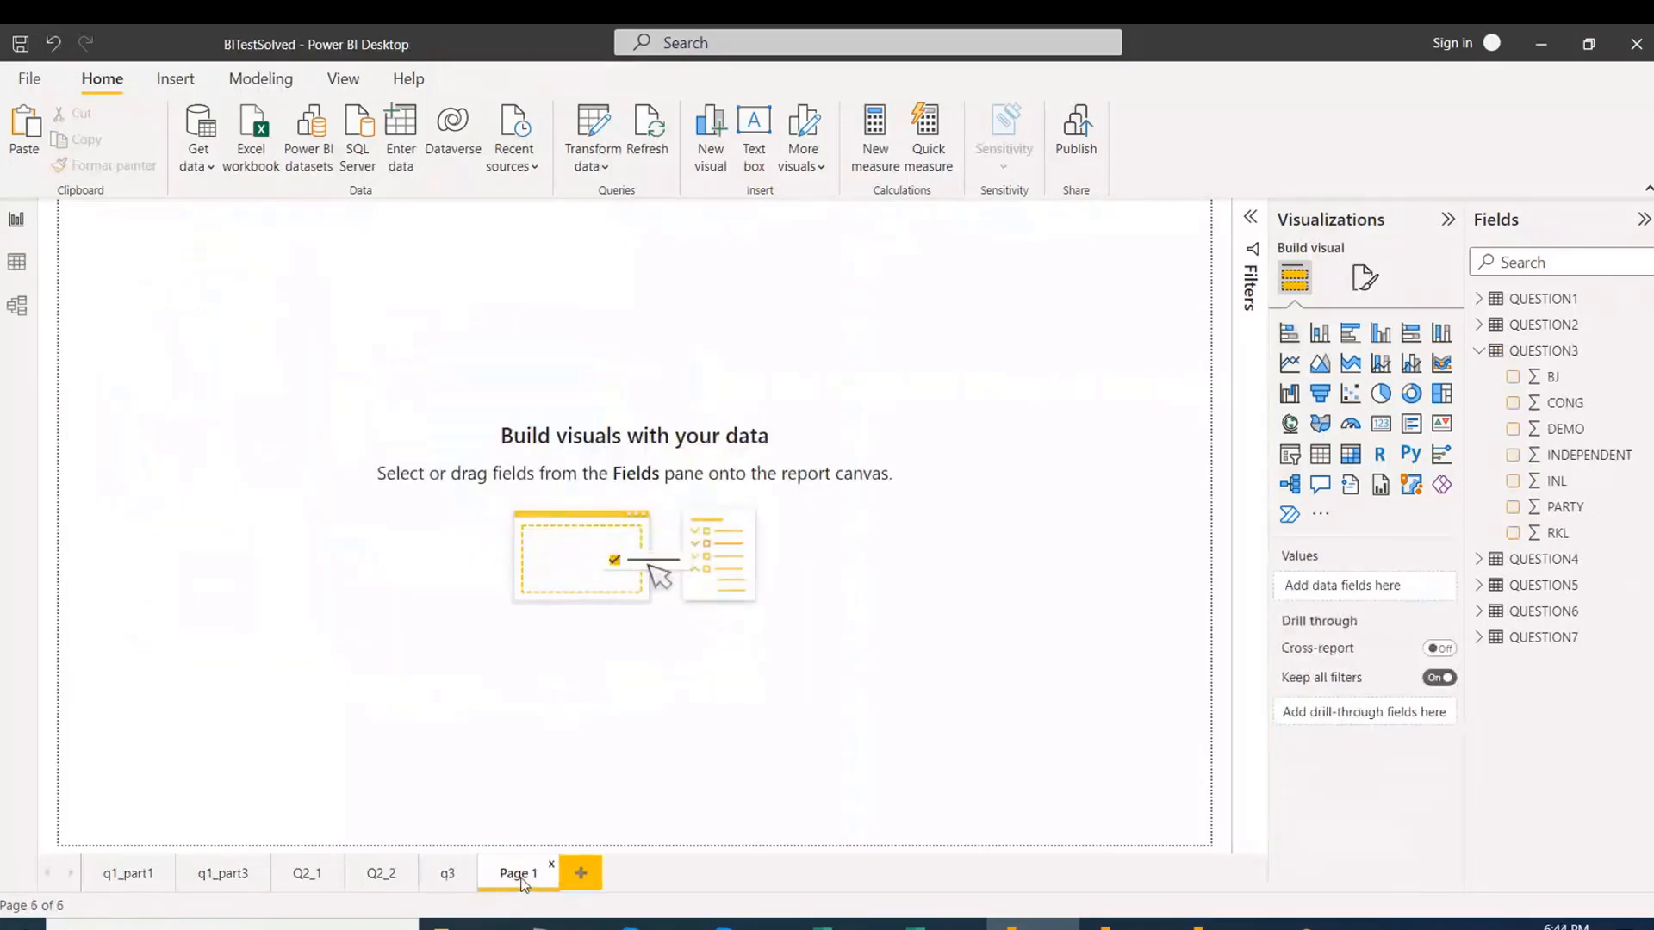
pyautogui.doubleClick(521, 881)
pyautogui.write('q4')
pyautogui.press('Return')
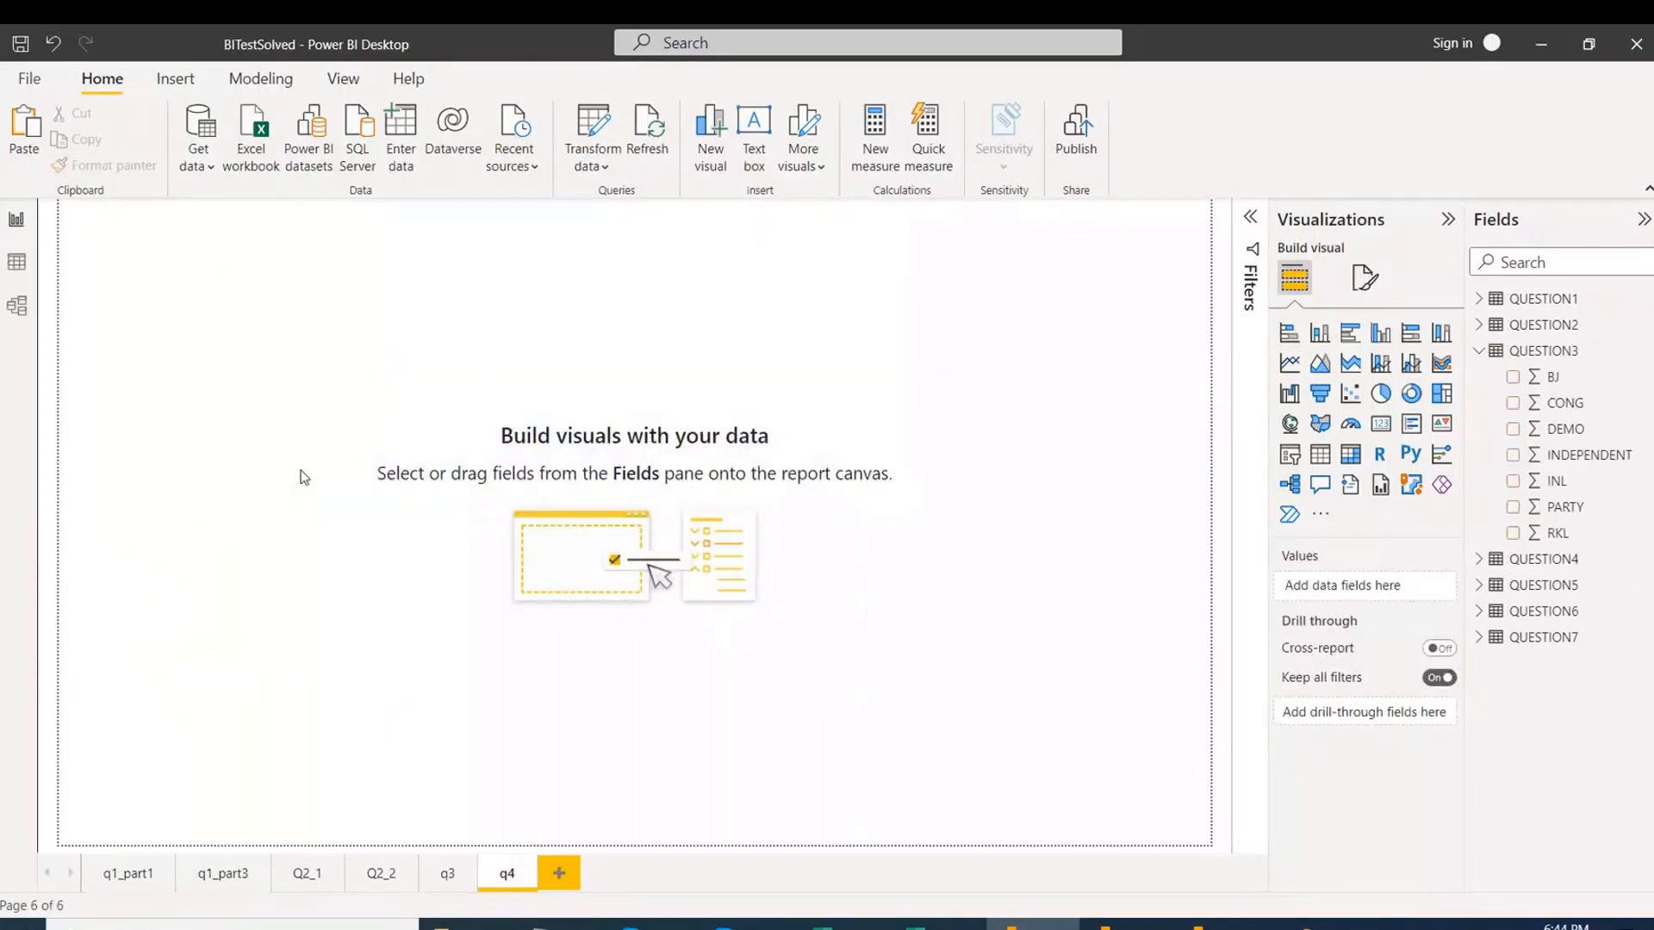
# View the QUESTION4 table's data and open the QUESTION4 query in the Power Query Editor.
pyautogui.click(17, 262)
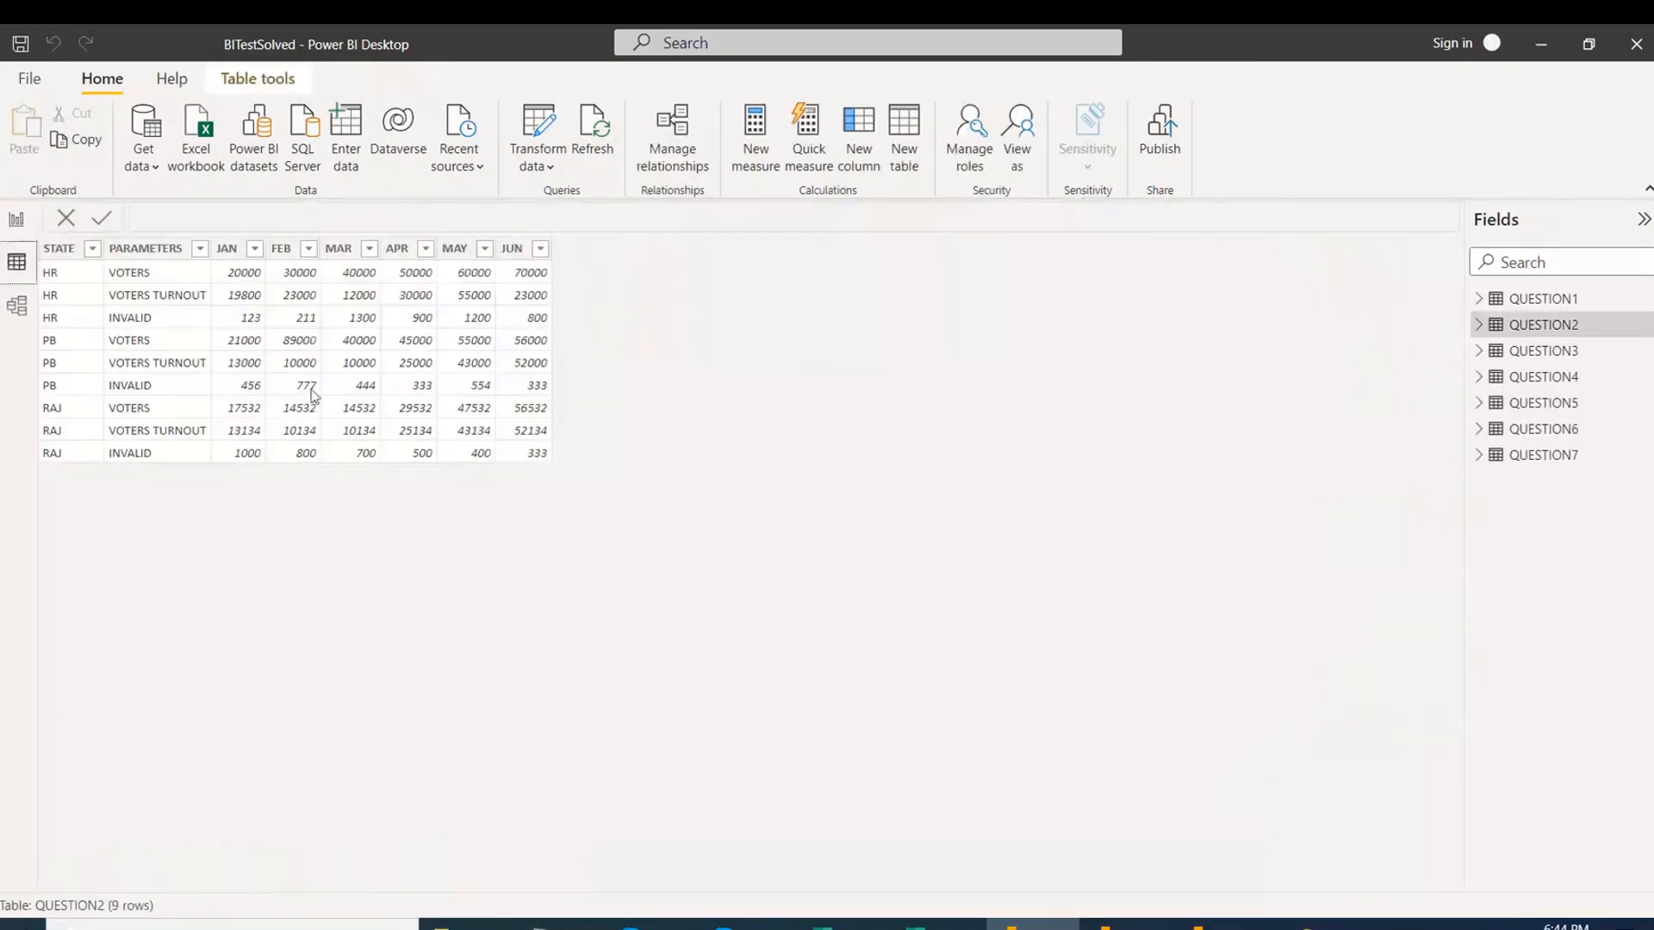
pyautogui.click(1560, 388)
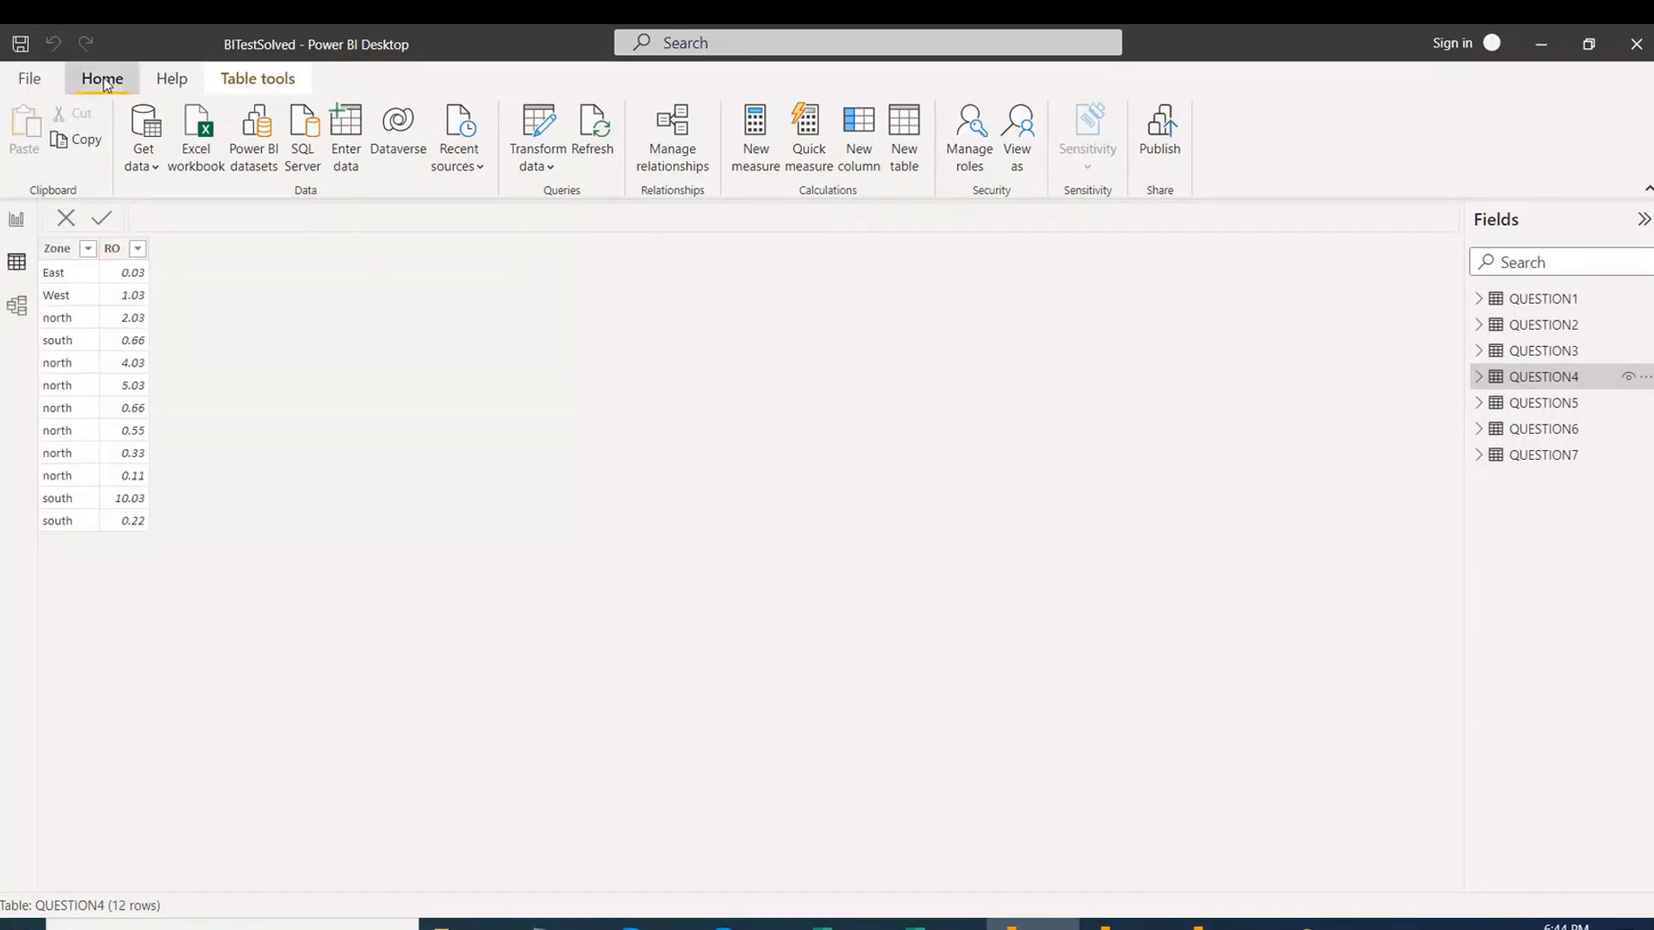
pyautogui.click(546, 167)
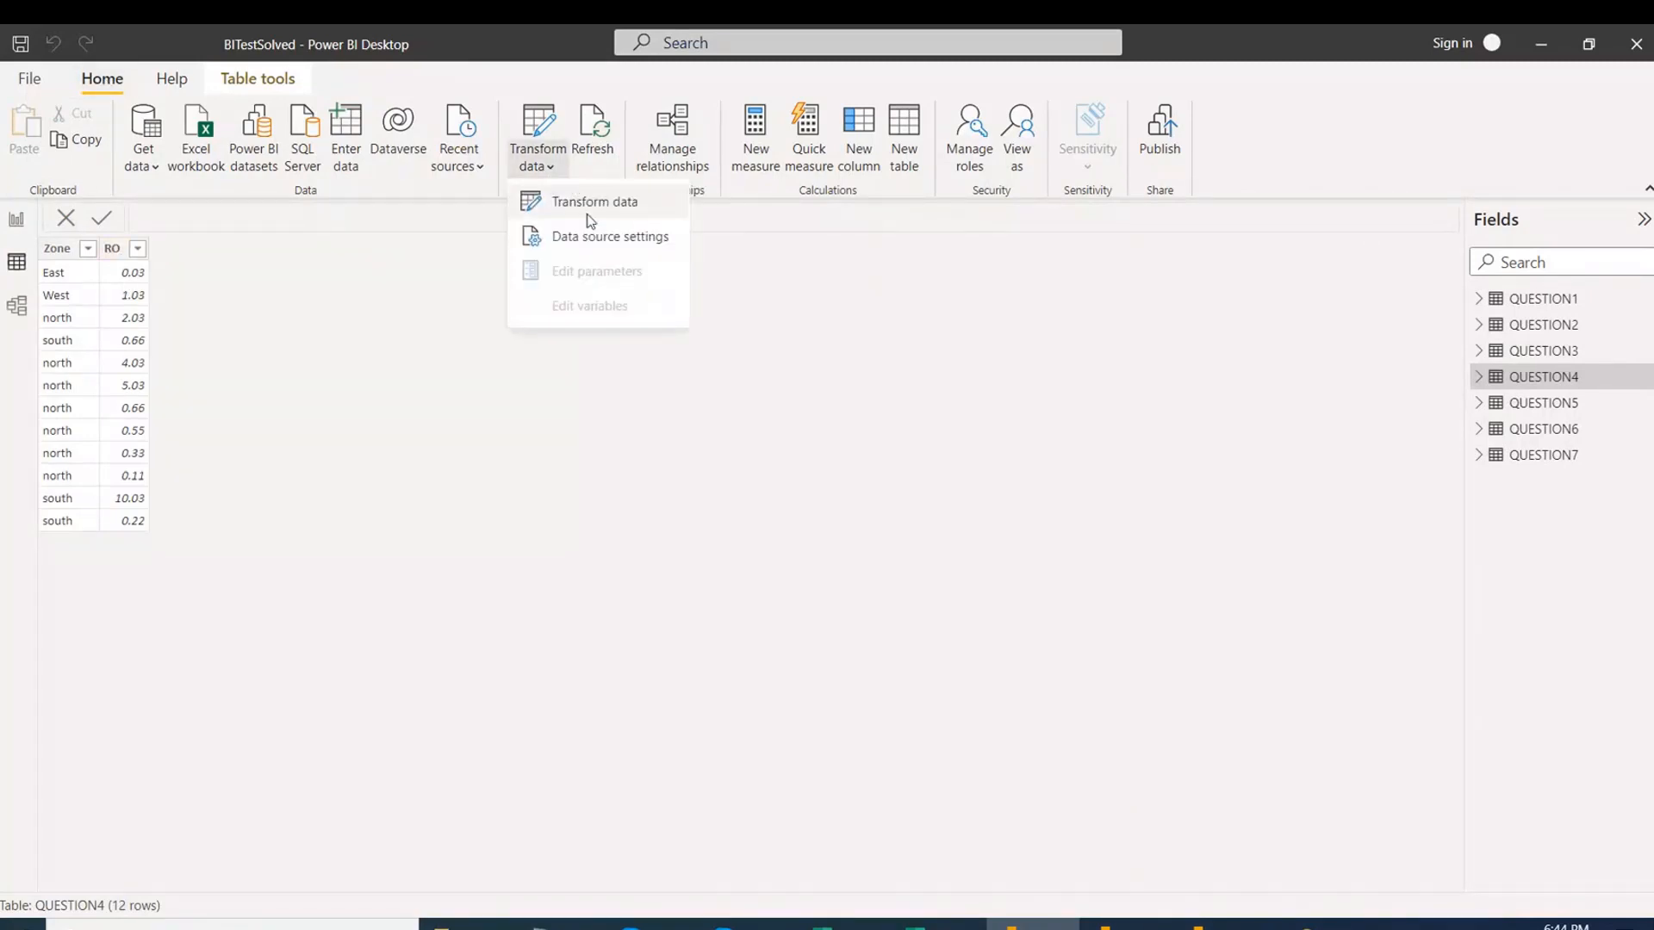
pyautogui.click(612, 208)
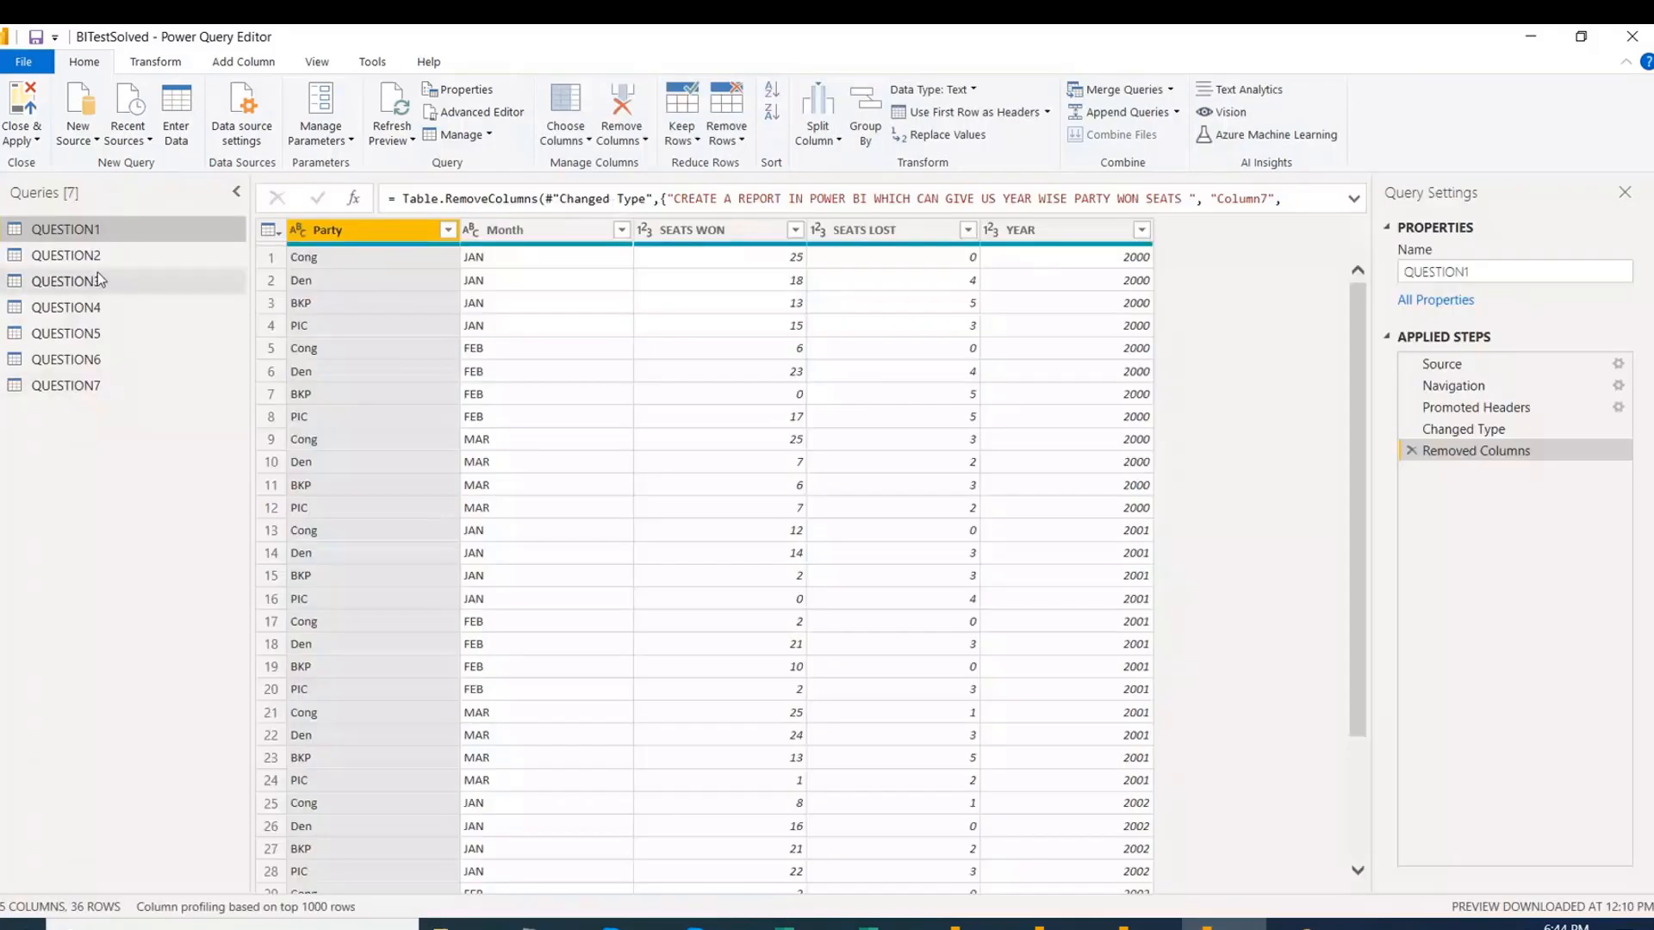
pyautogui.click(112, 306)
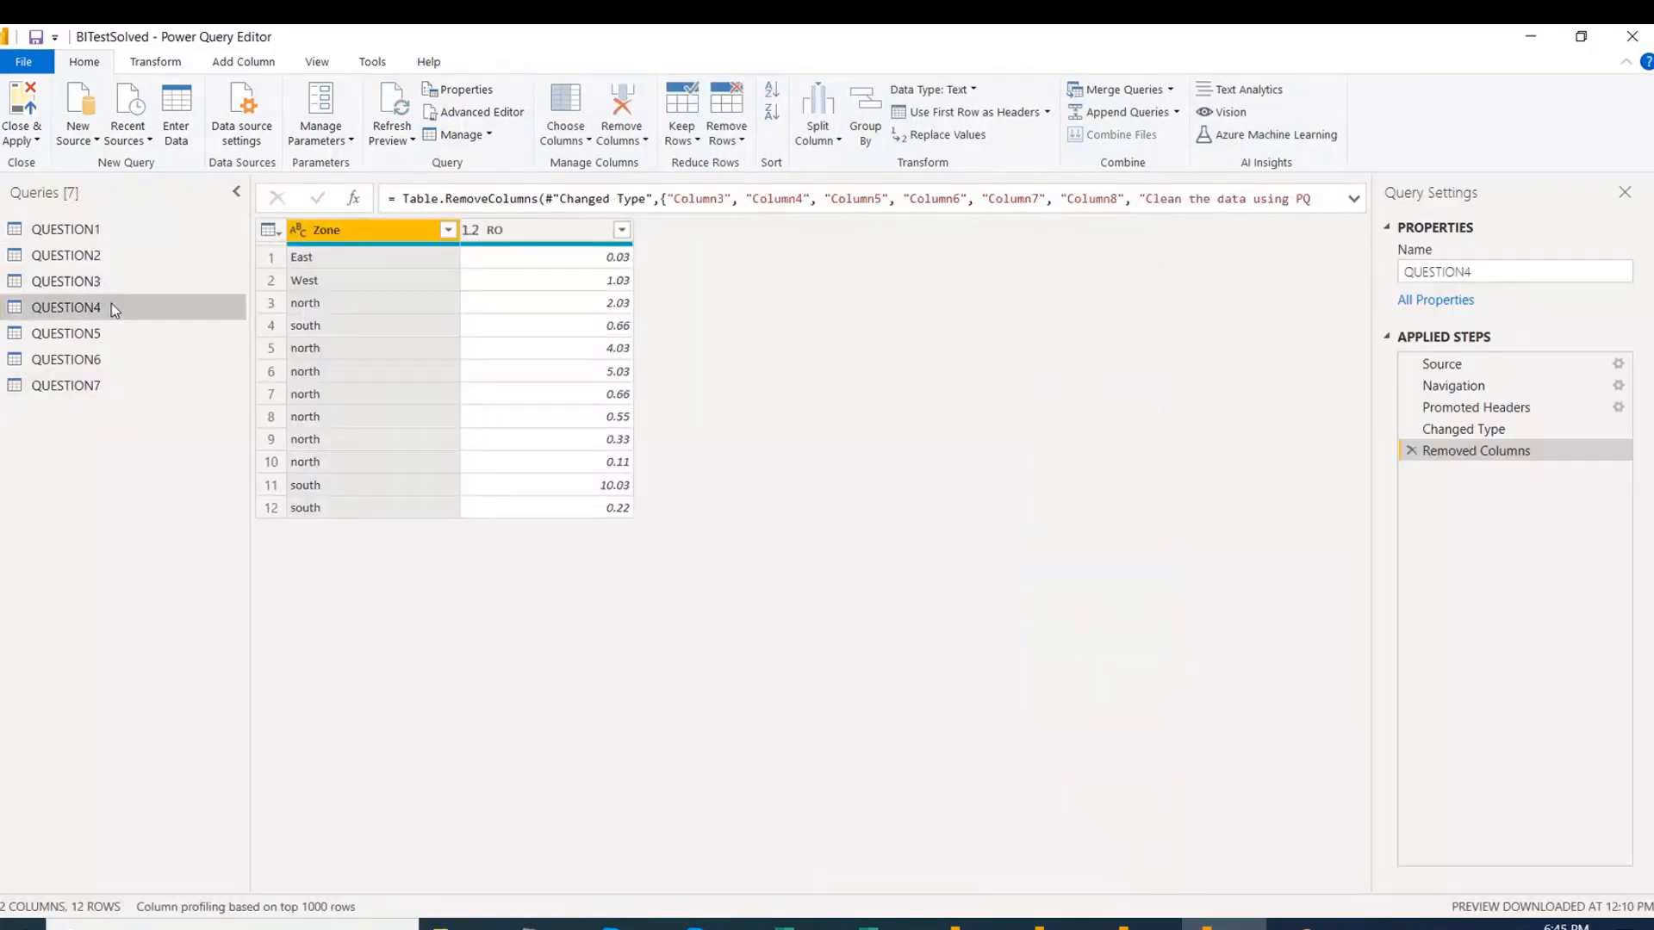
# Filter QUESTION4's RO column to keep rows less than 1.0 and change the column's data type to Percentage.
pyautogui.click(621, 230)
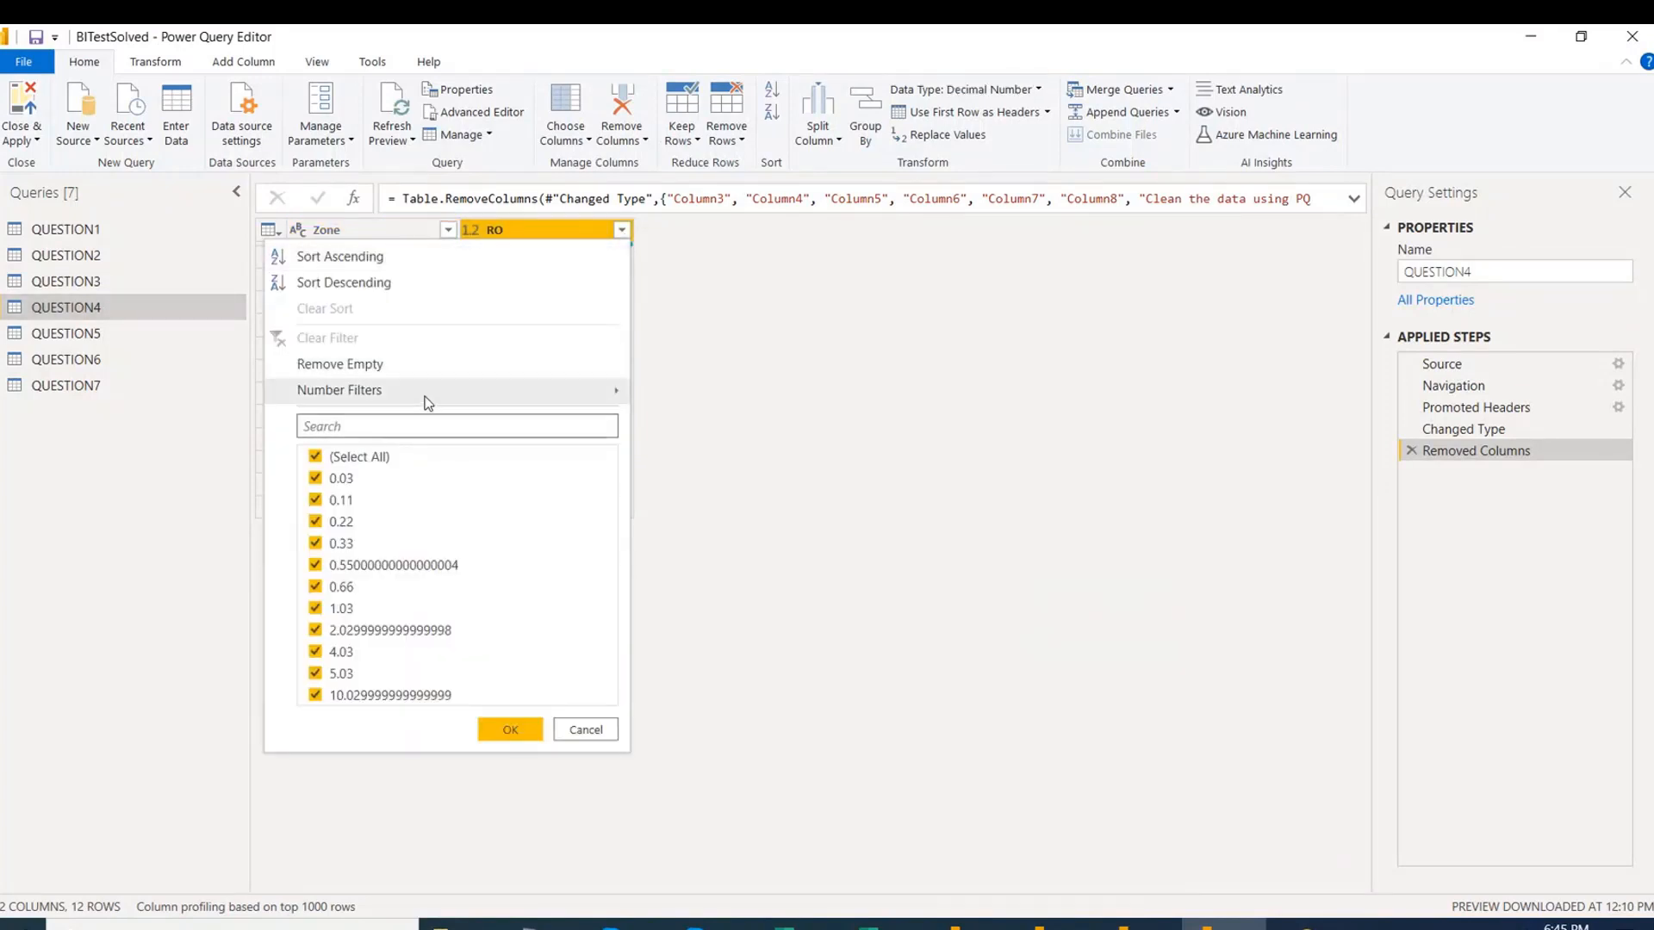
pyautogui.moveTo(426, 401)
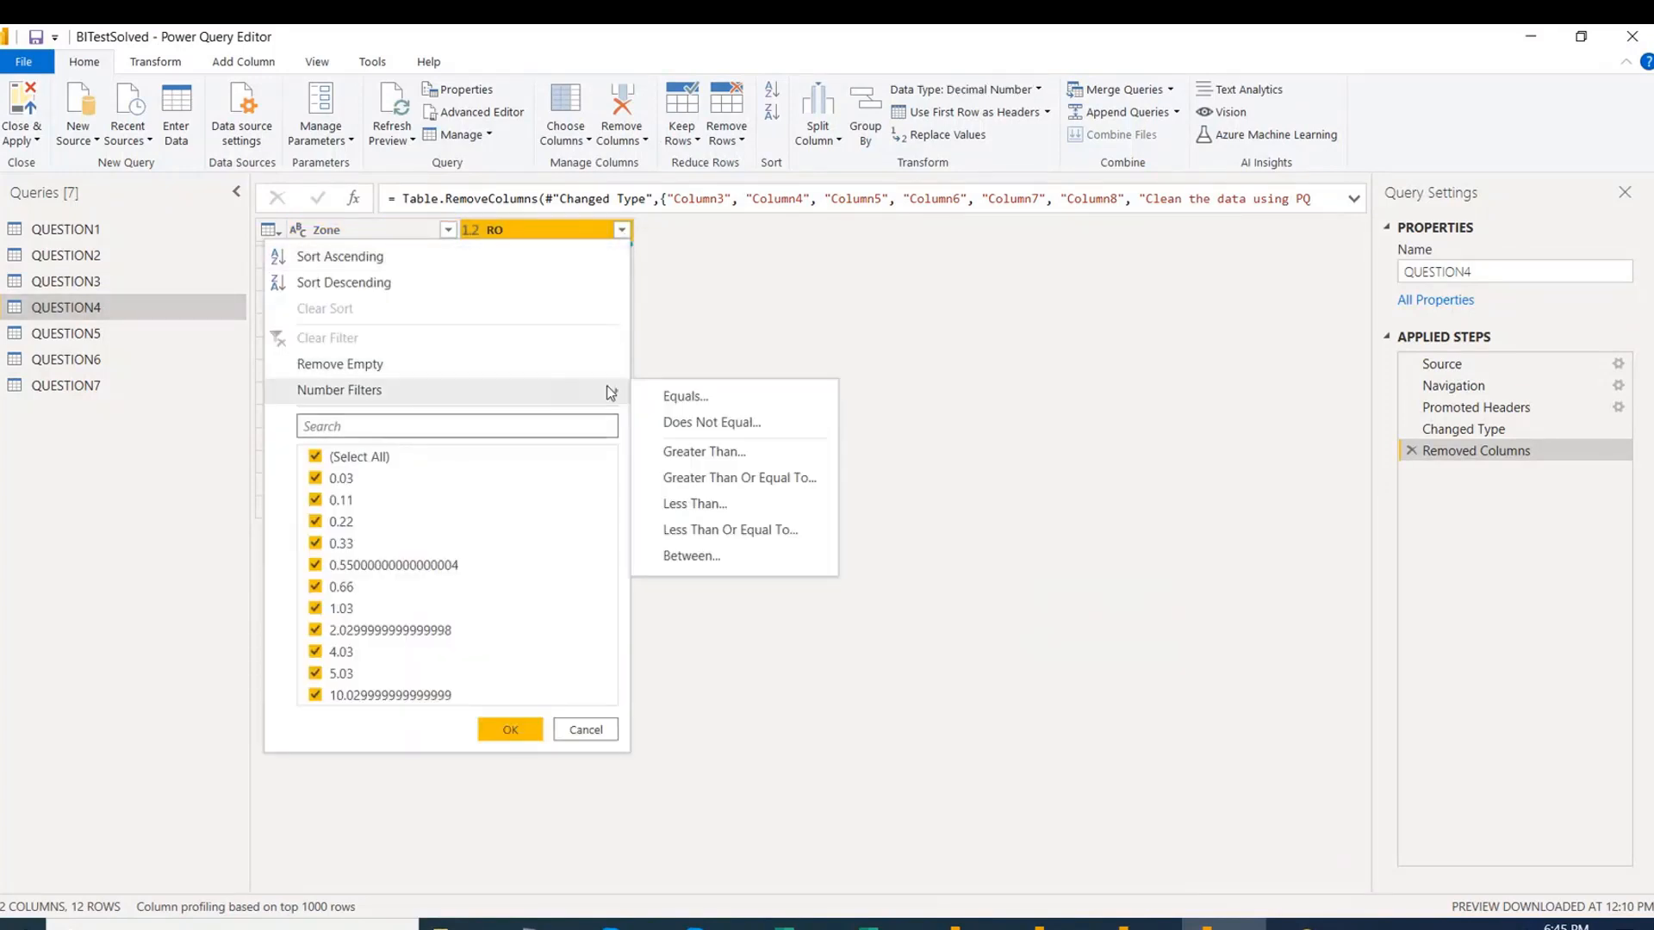
pyautogui.click(741, 506)
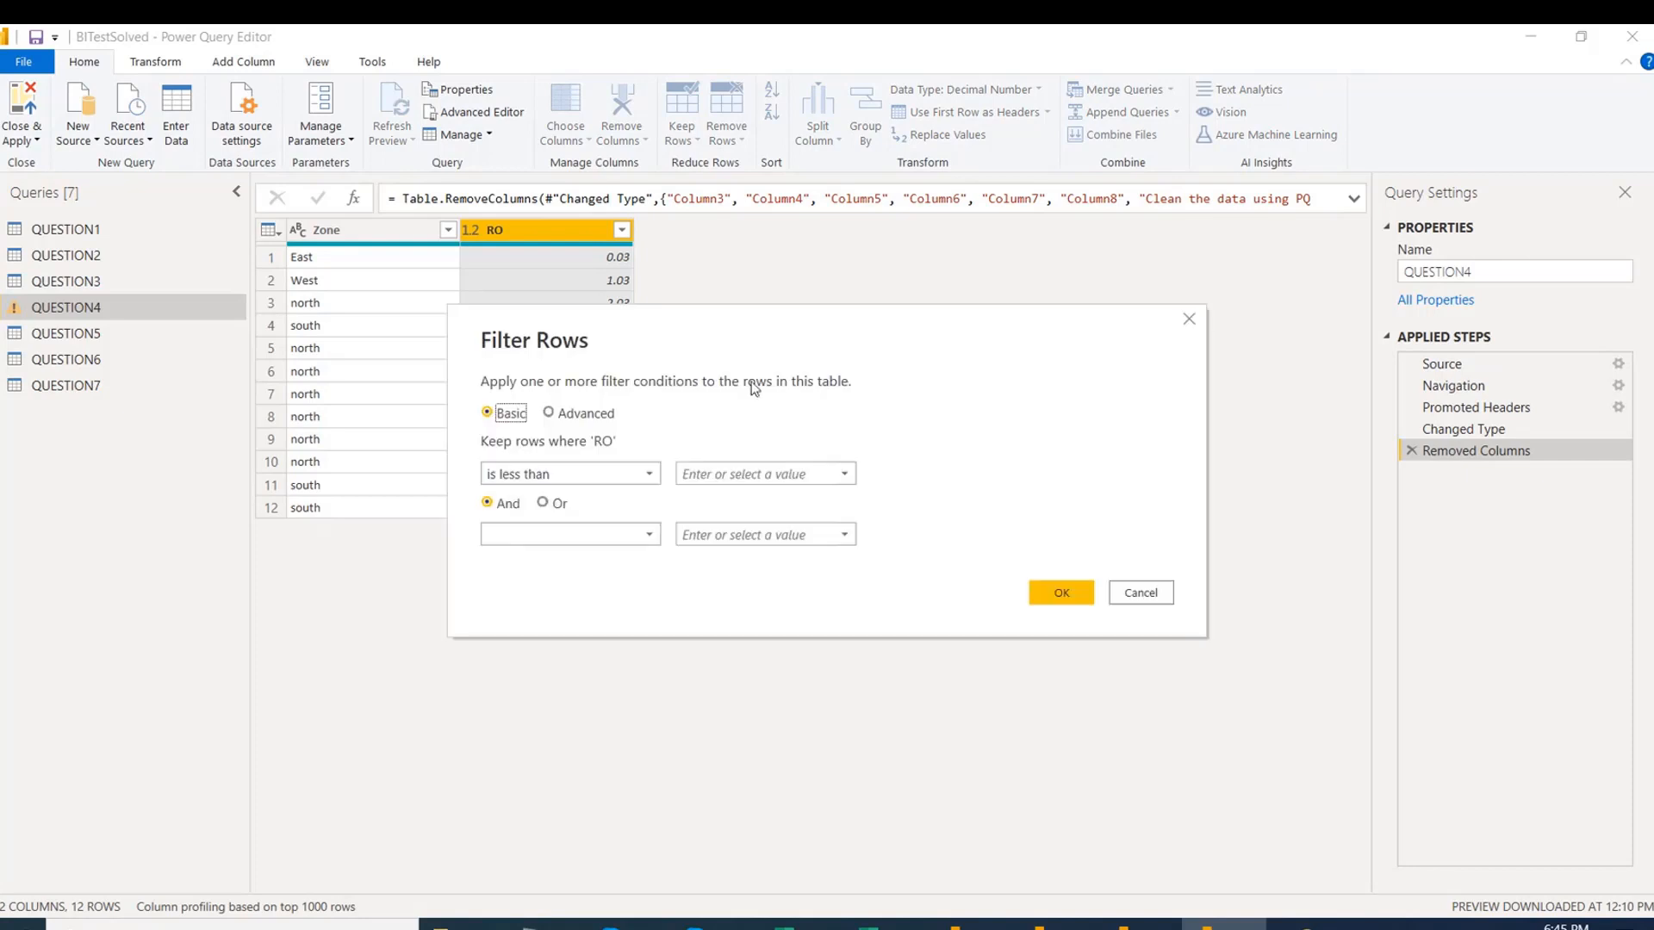
pyautogui.click(708, 476)
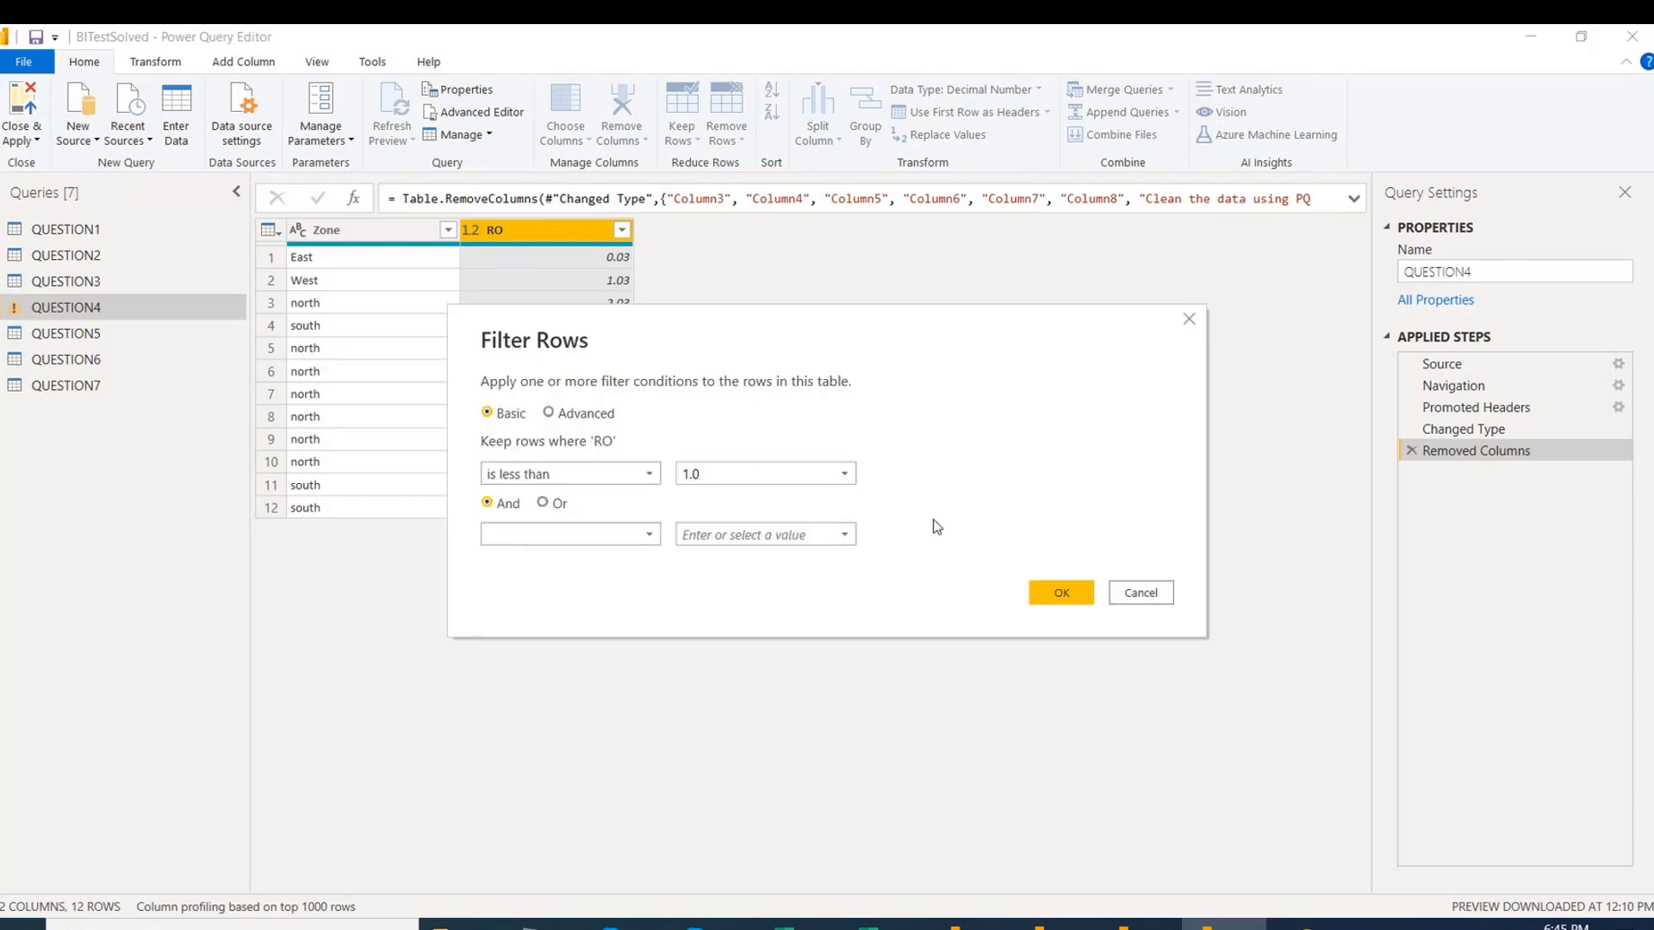
pyautogui.click(1062, 593)
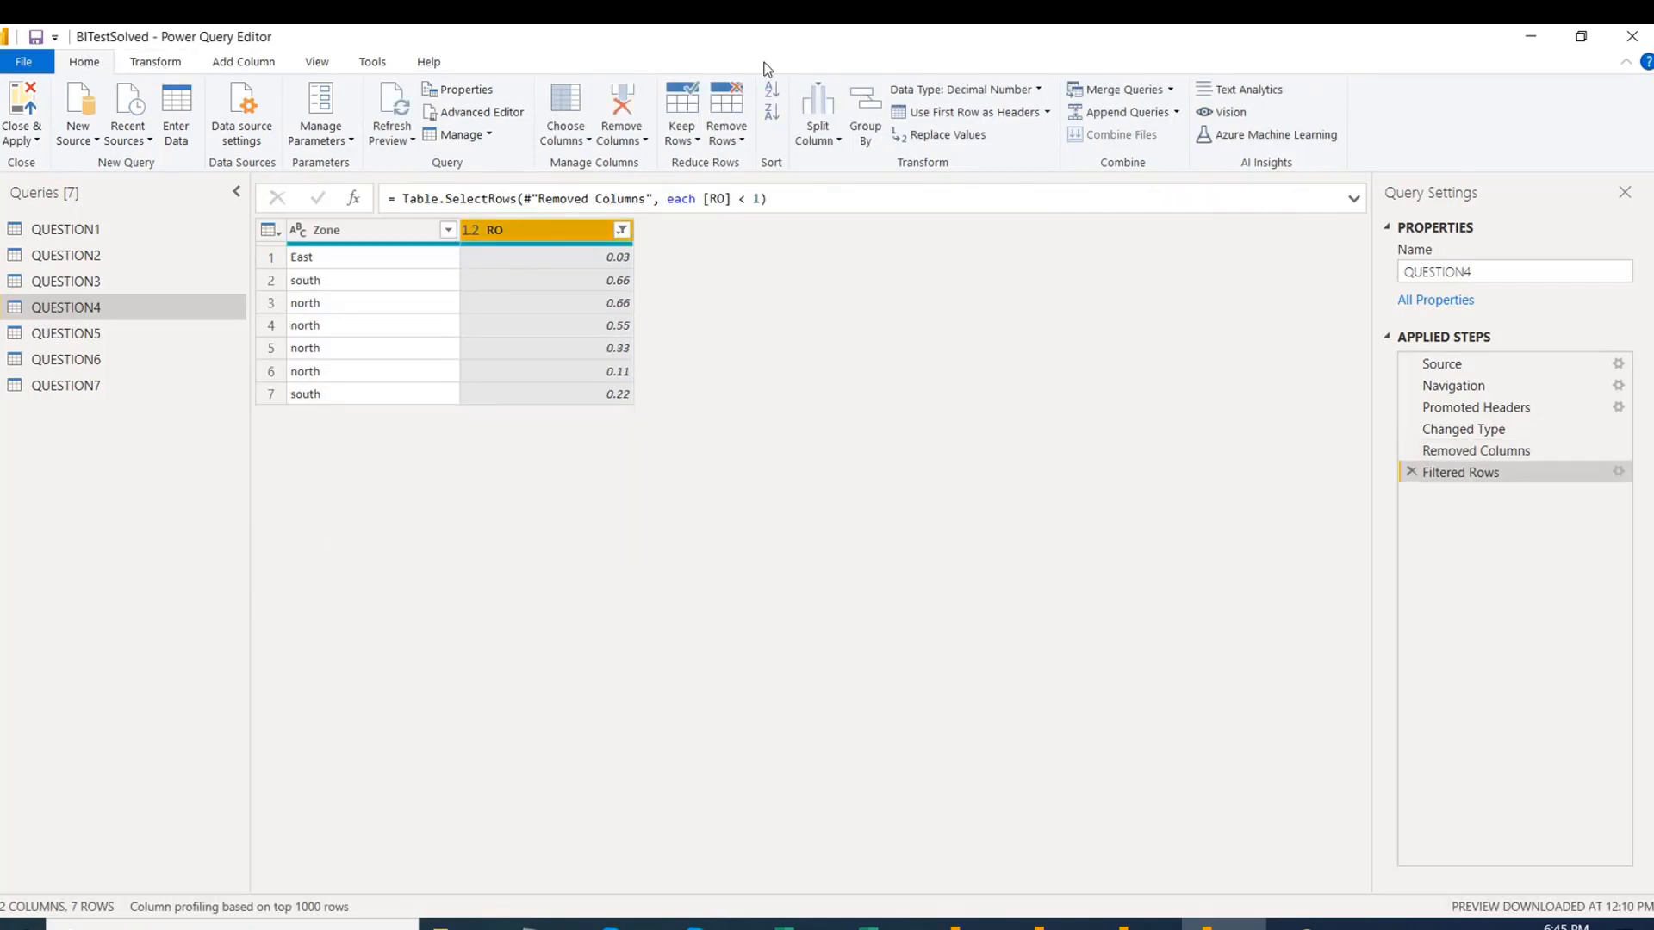
pyautogui.click(1041, 88)
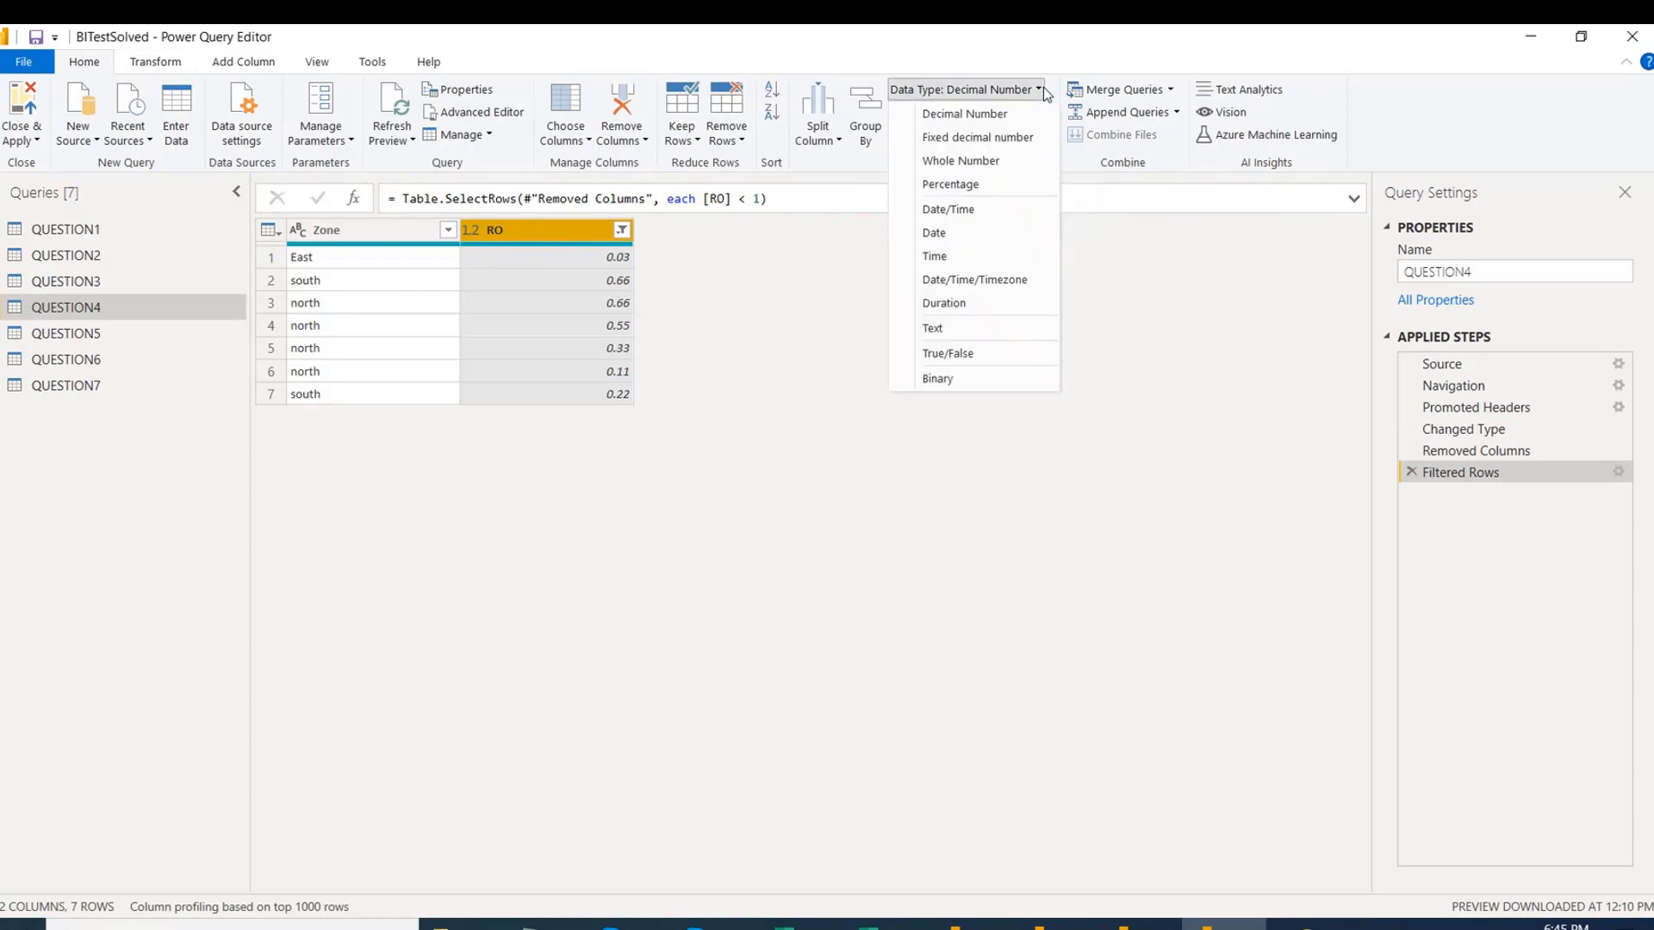
pyautogui.click(967, 193)
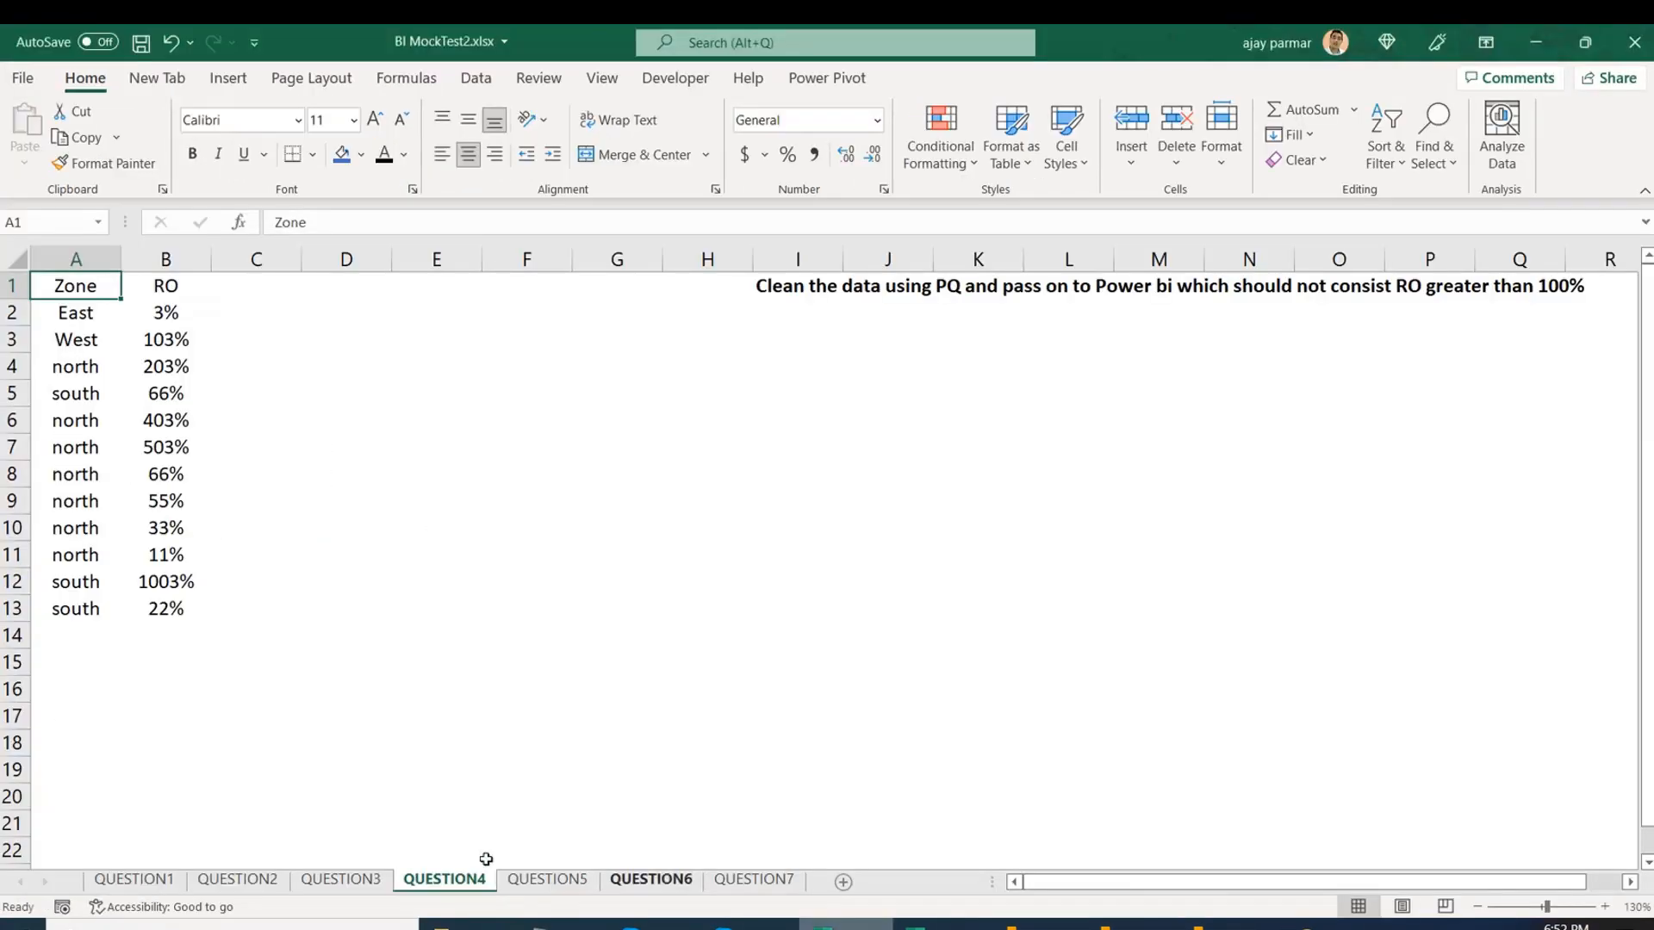
# Review the QUESTION5 sheet in BI MockTest2.xlsx, checking the HDR1 to HDR3 row and the title row beneath it.
pyautogui.click(546, 879)
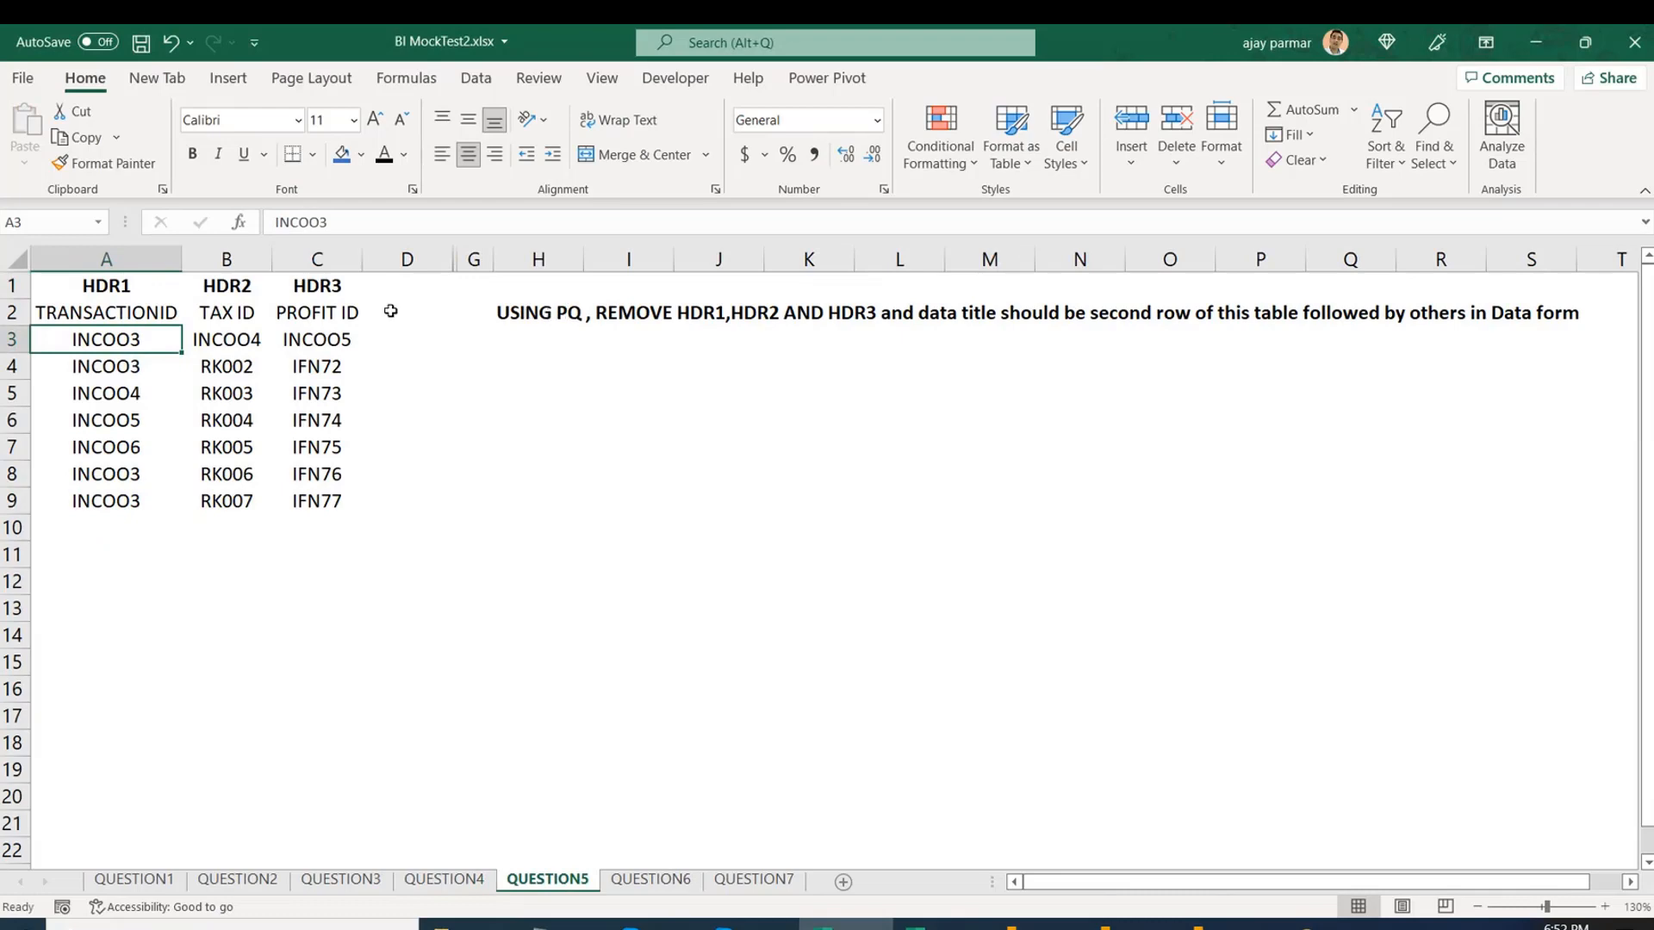
pyautogui.click(131, 285)
pyautogui.hotkey('ctrl', 'shift', 'Right')
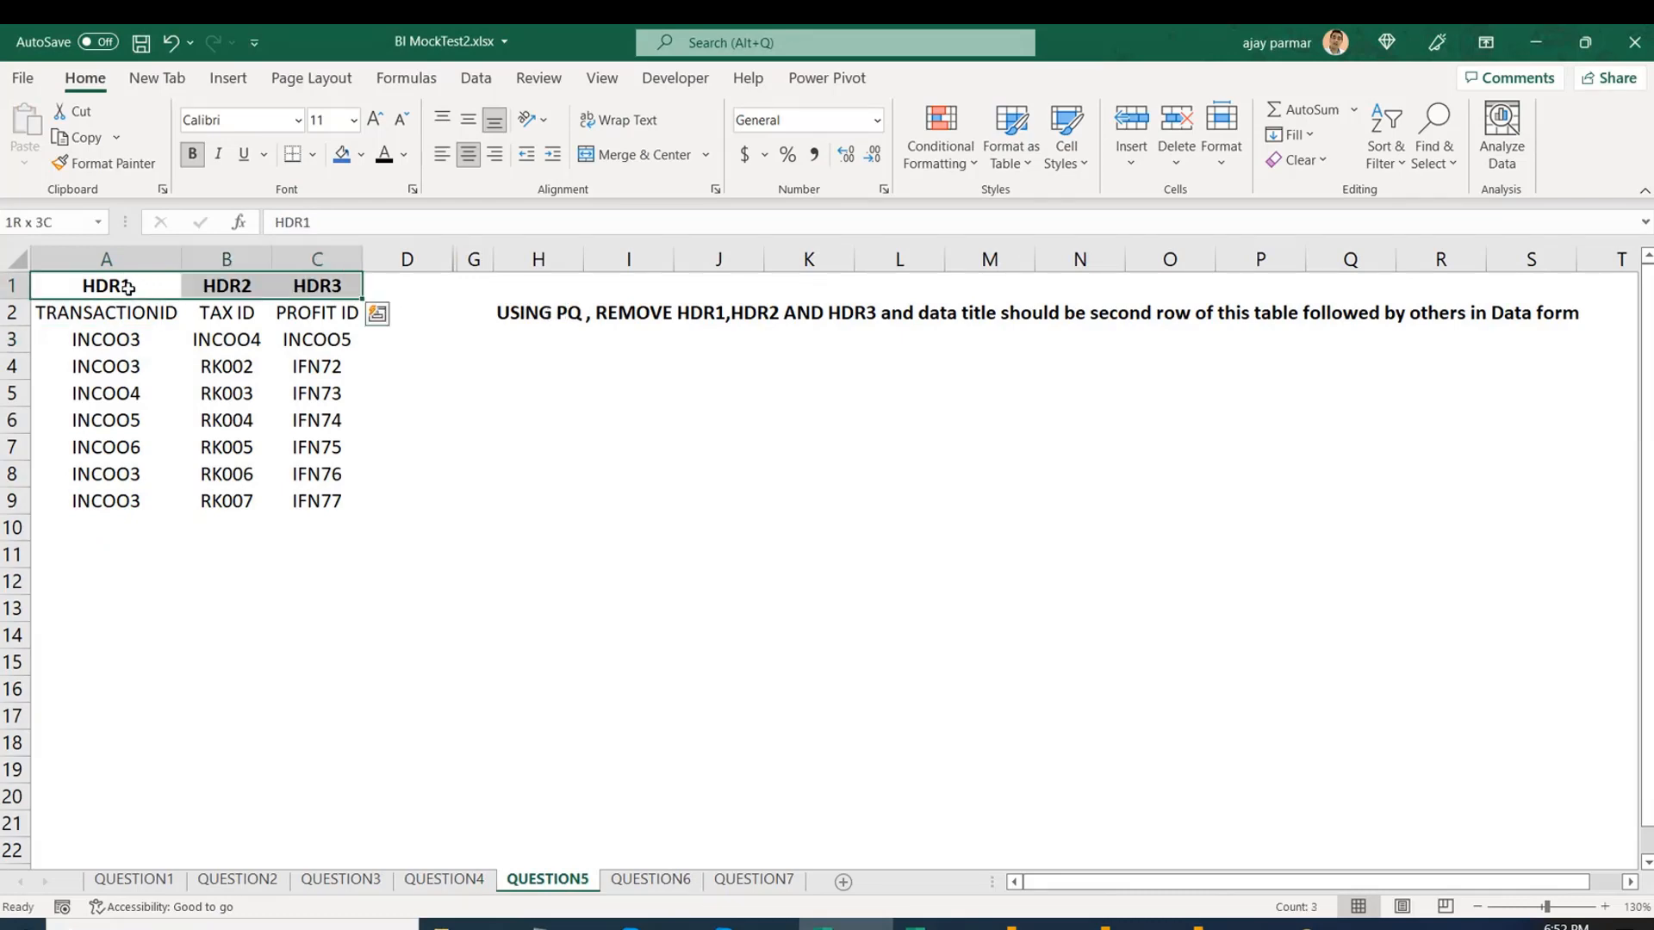
pyautogui.click(121, 308)
pyautogui.hotkey('ctrl', 'shift', 'Right')
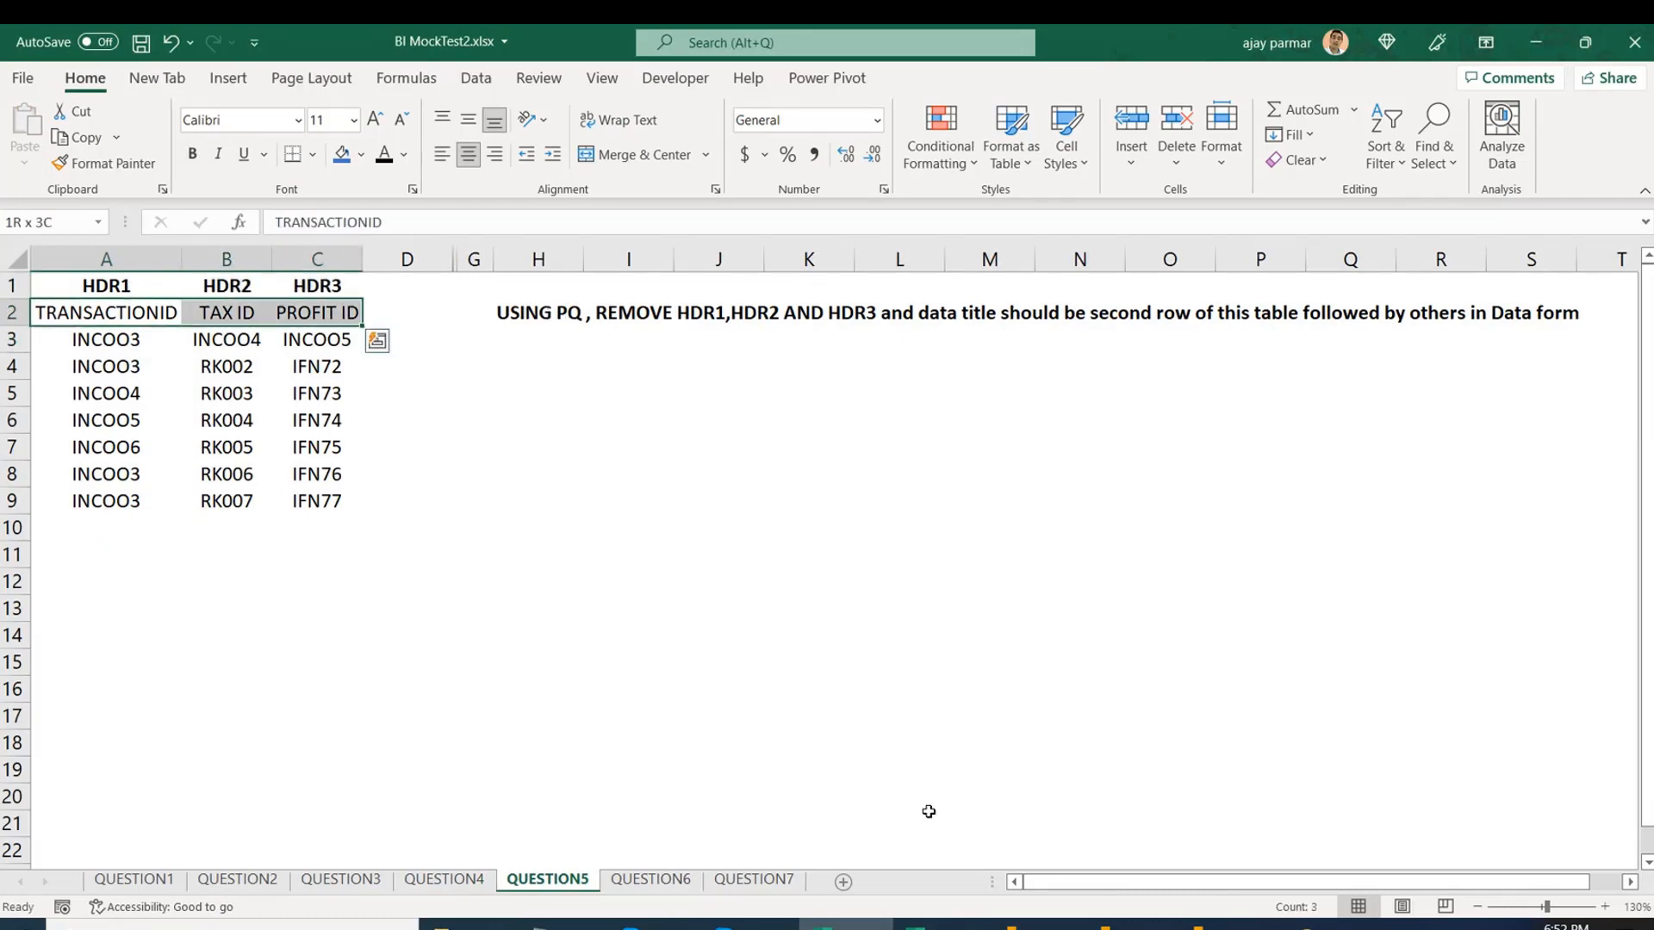
# Switch to the first mock-test report and examine its Q5 page and the Table 5 (QUESTION5) data.
pyautogui.click(1120, 923)
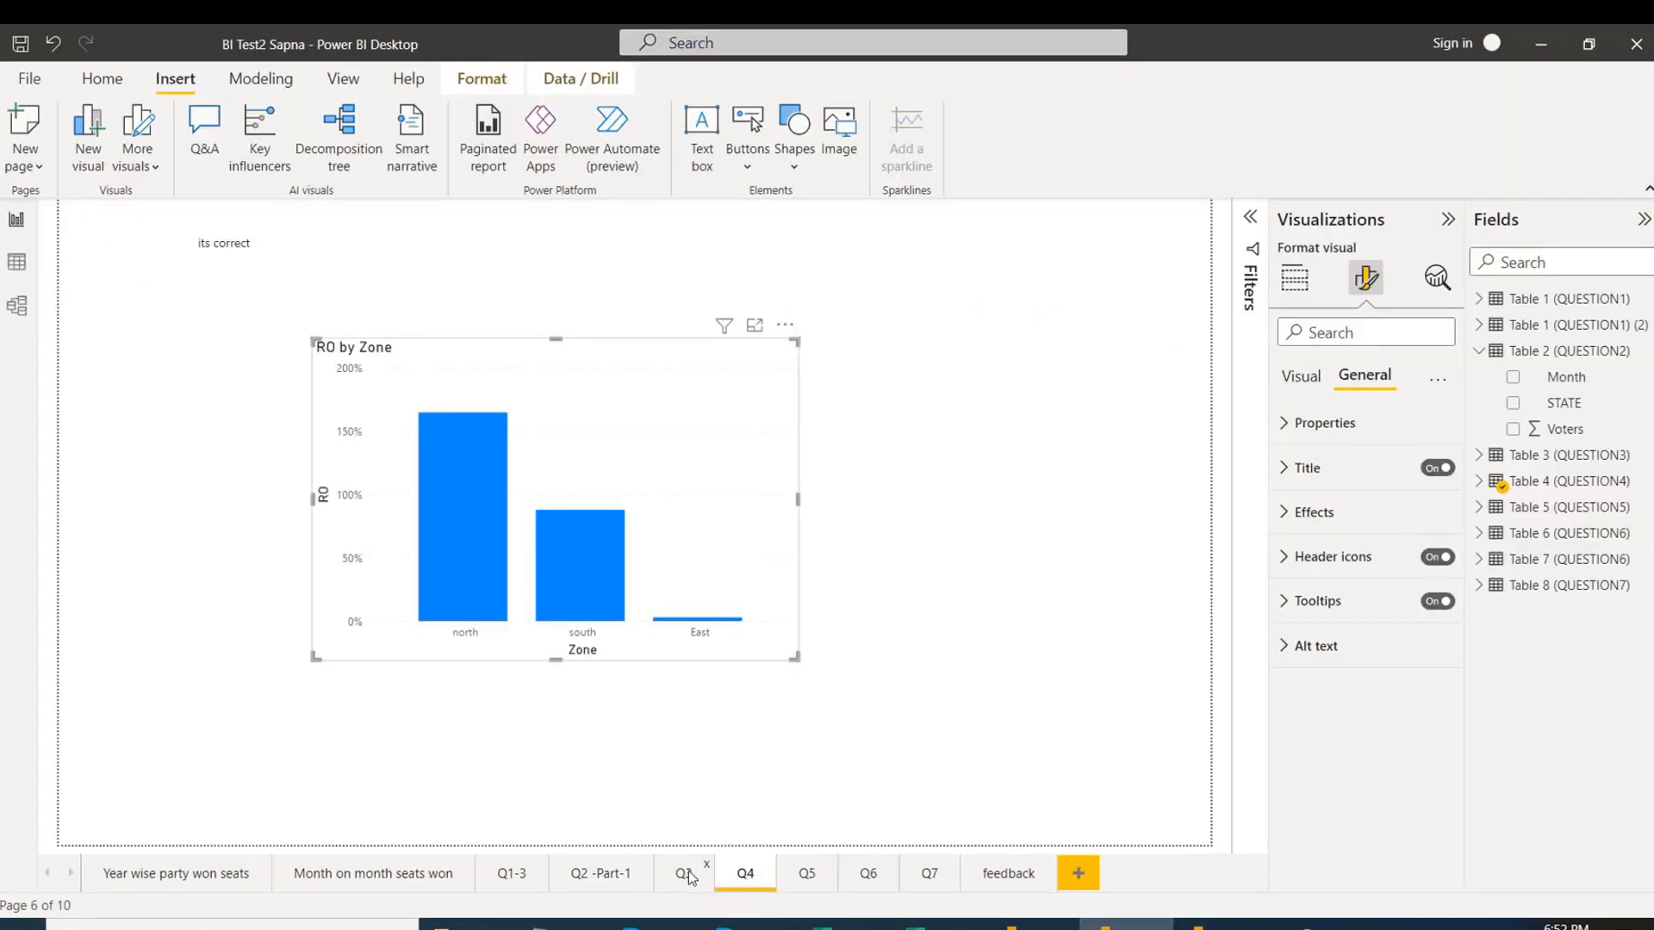
pyautogui.click(806, 873)
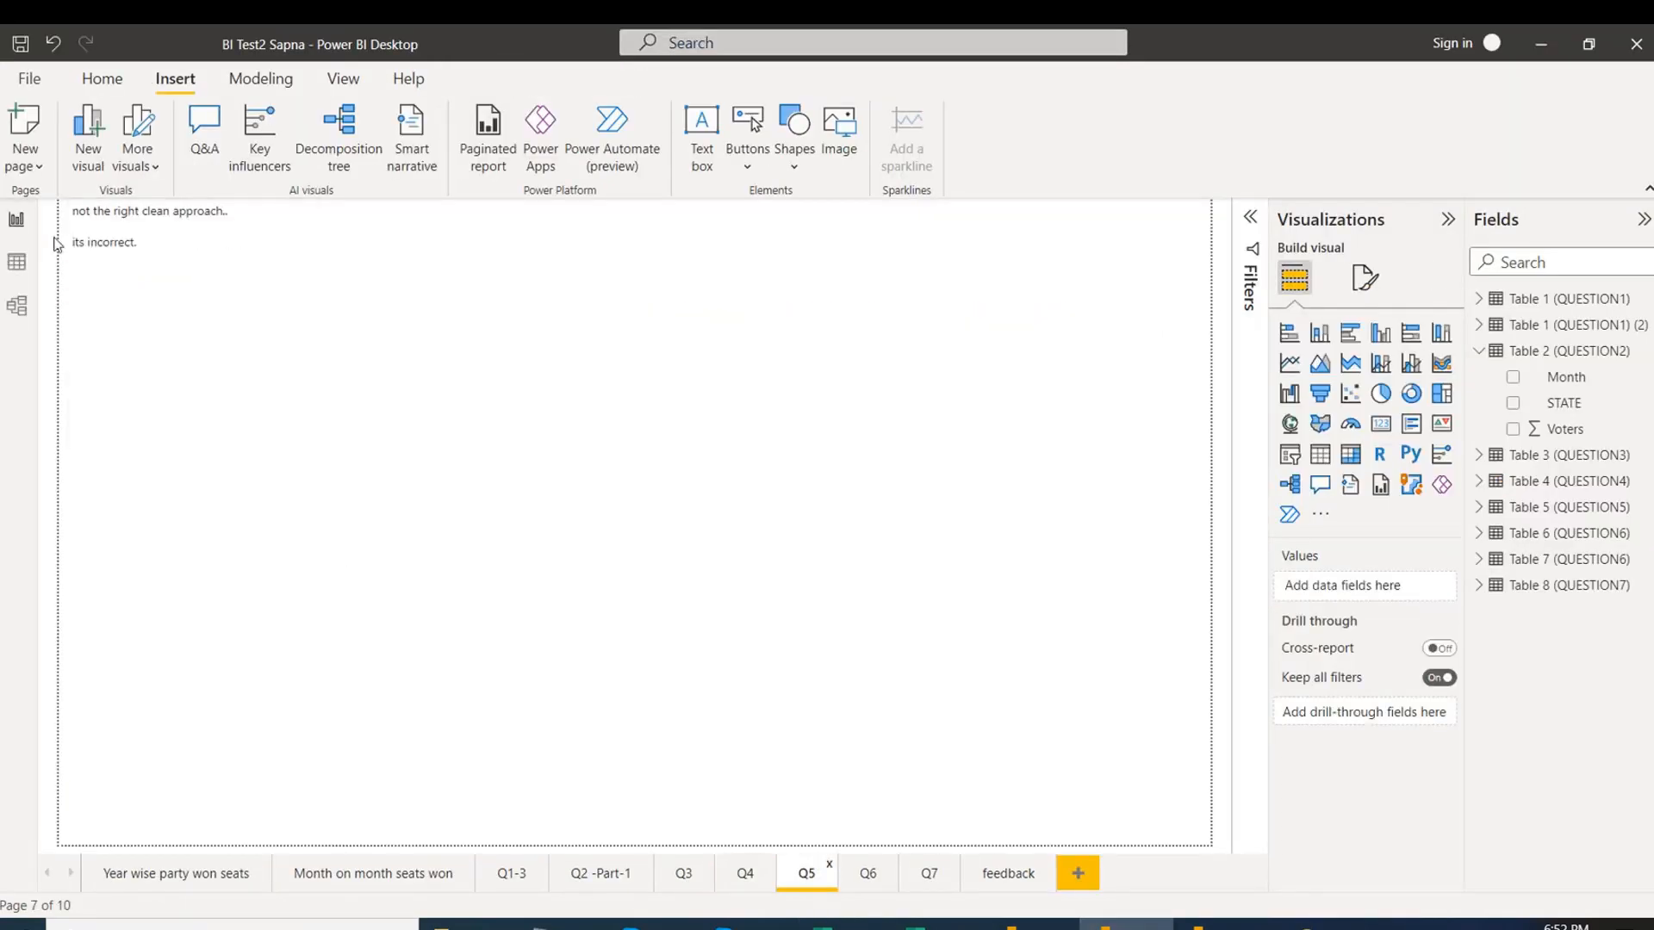
pyautogui.click(16, 262)
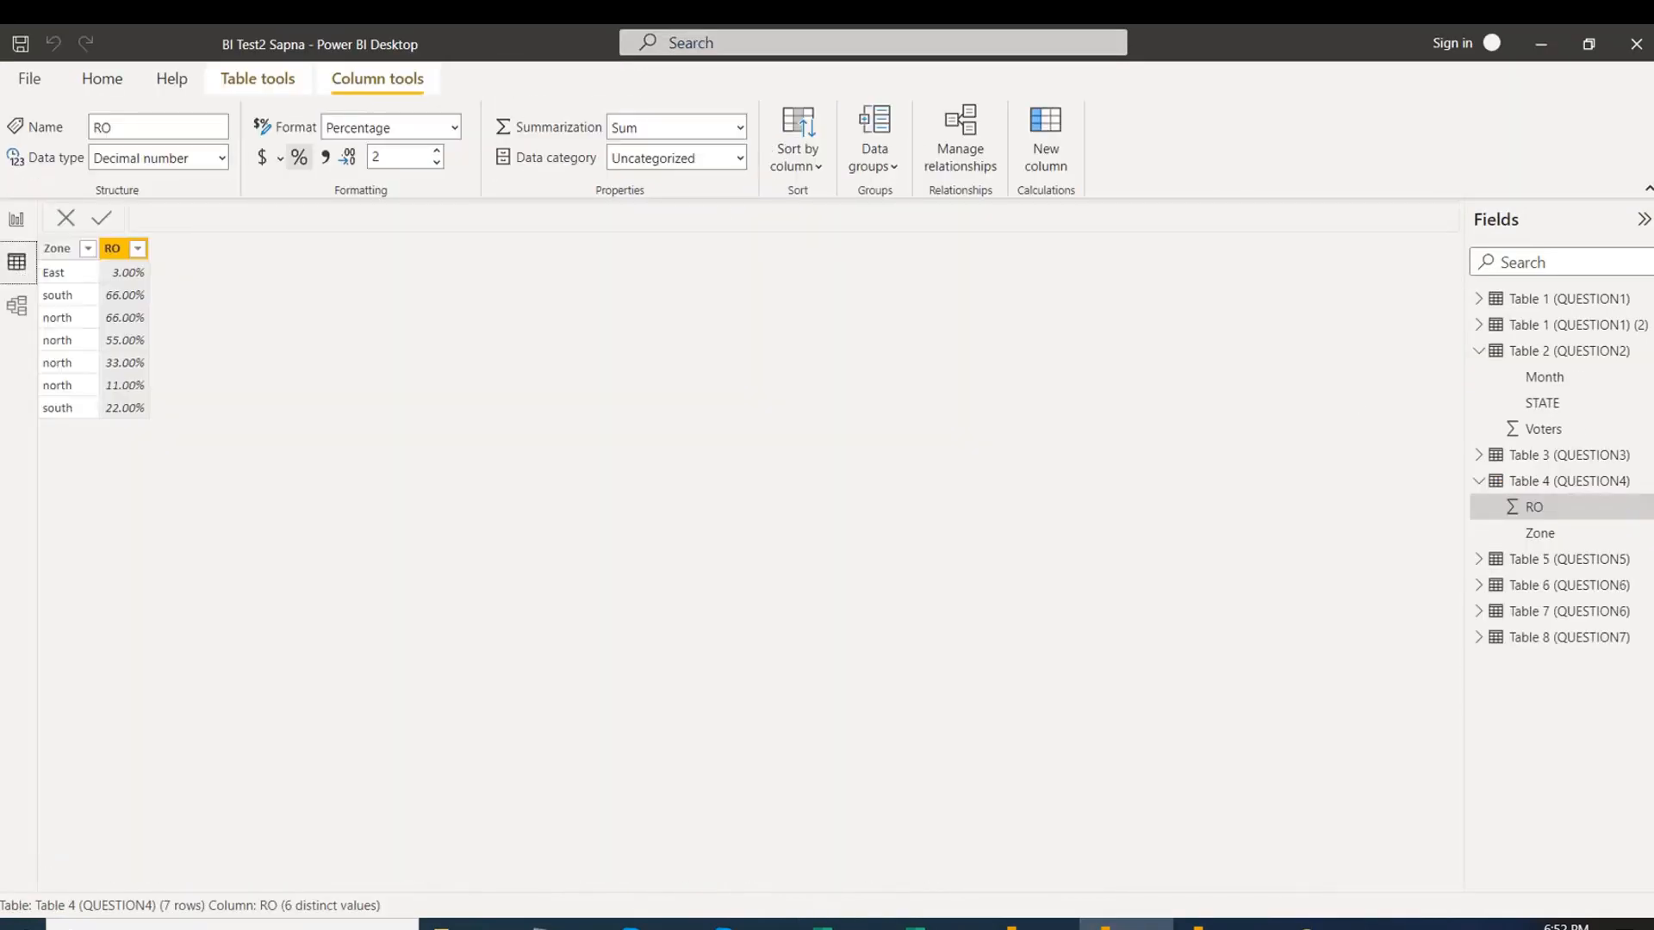
pyautogui.click(1479, 351)
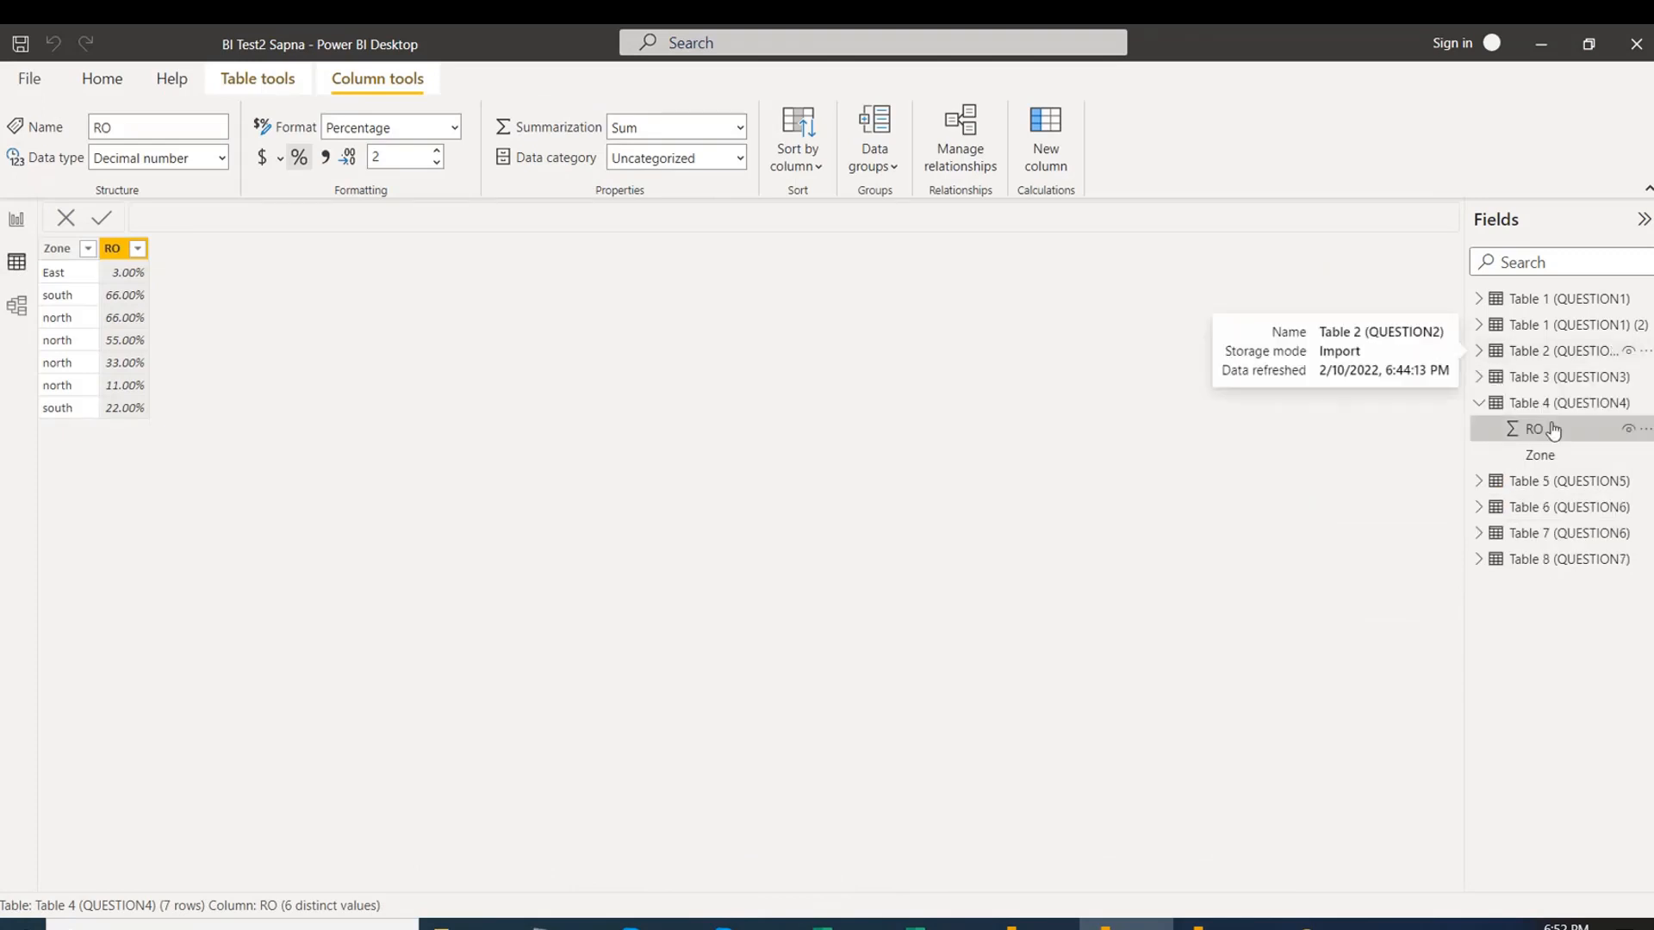
pyautogui.click(1479, 402)
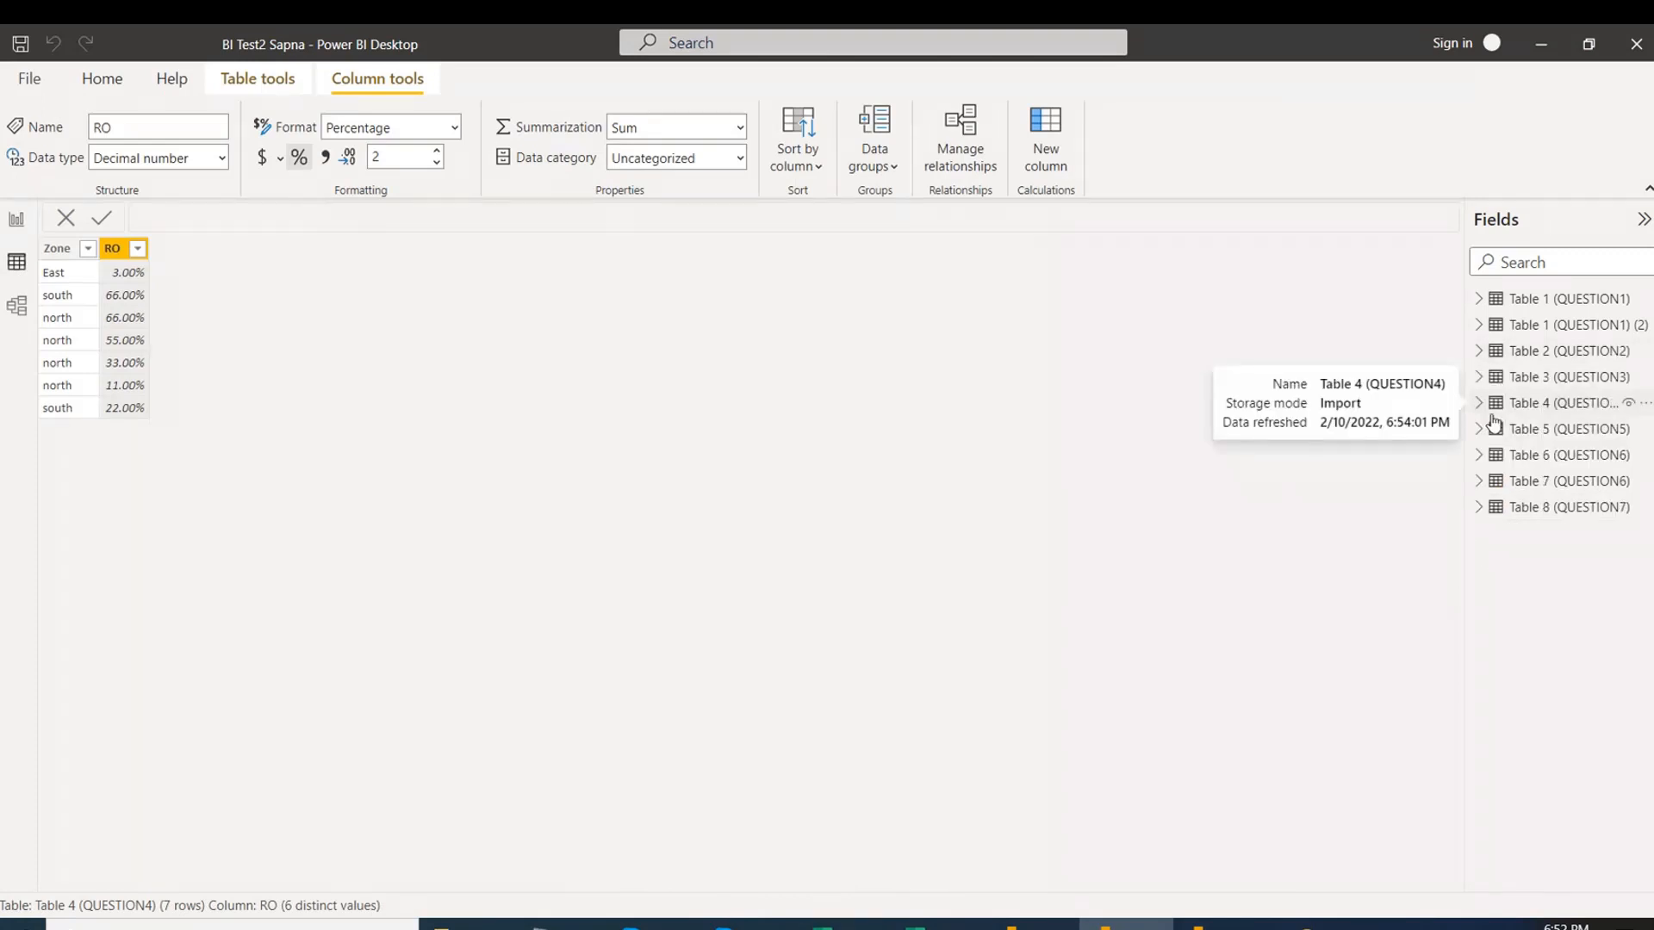
pyautogui.click(1561, 429)
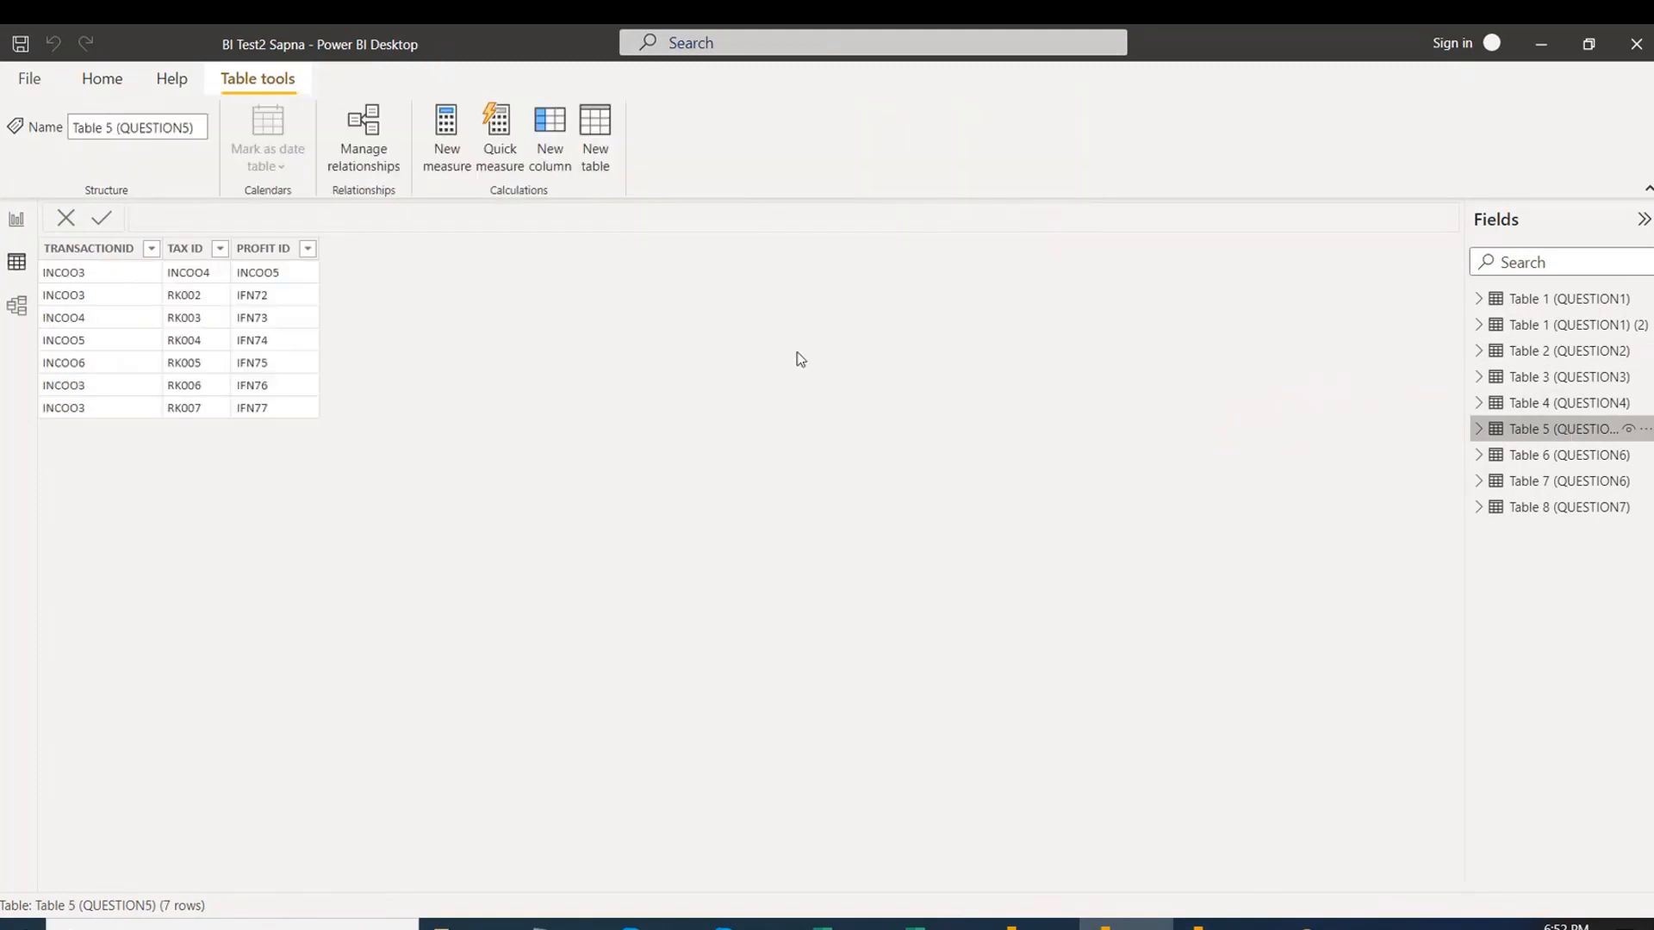
# Inspect the applied steps of the Table 5 (QUESTION5) query in the Power Query Editor, then close the editor.
pyautogui.click(98, 80)
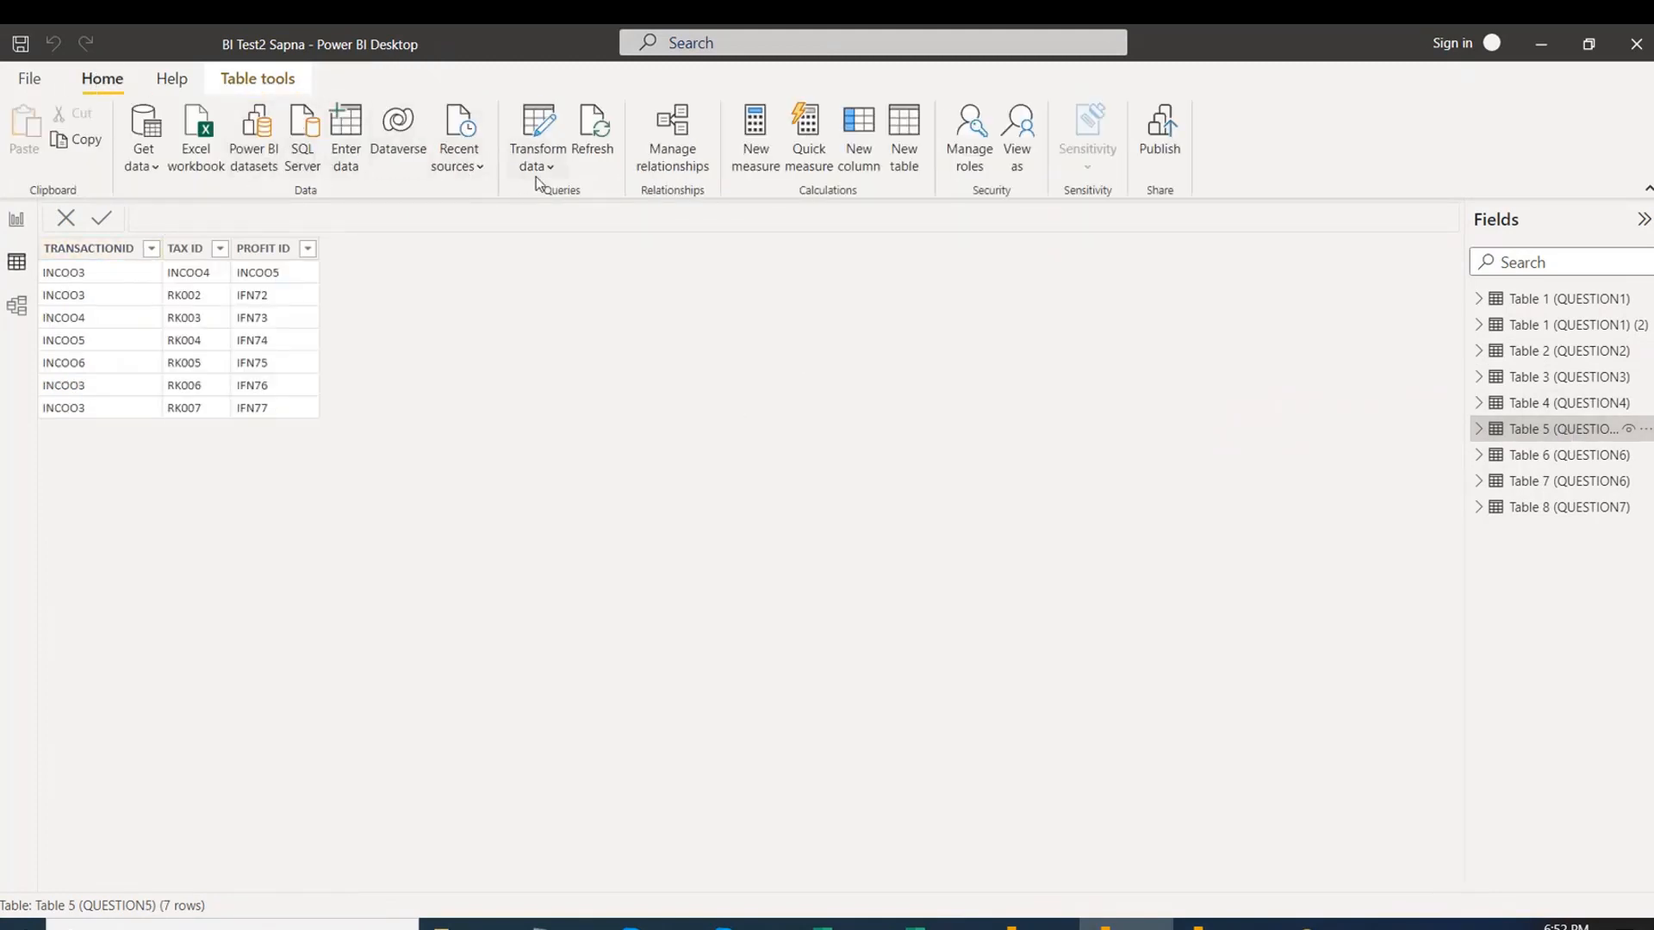
pyautogui.click(539, 166)
pyautogui.click(588, 202)
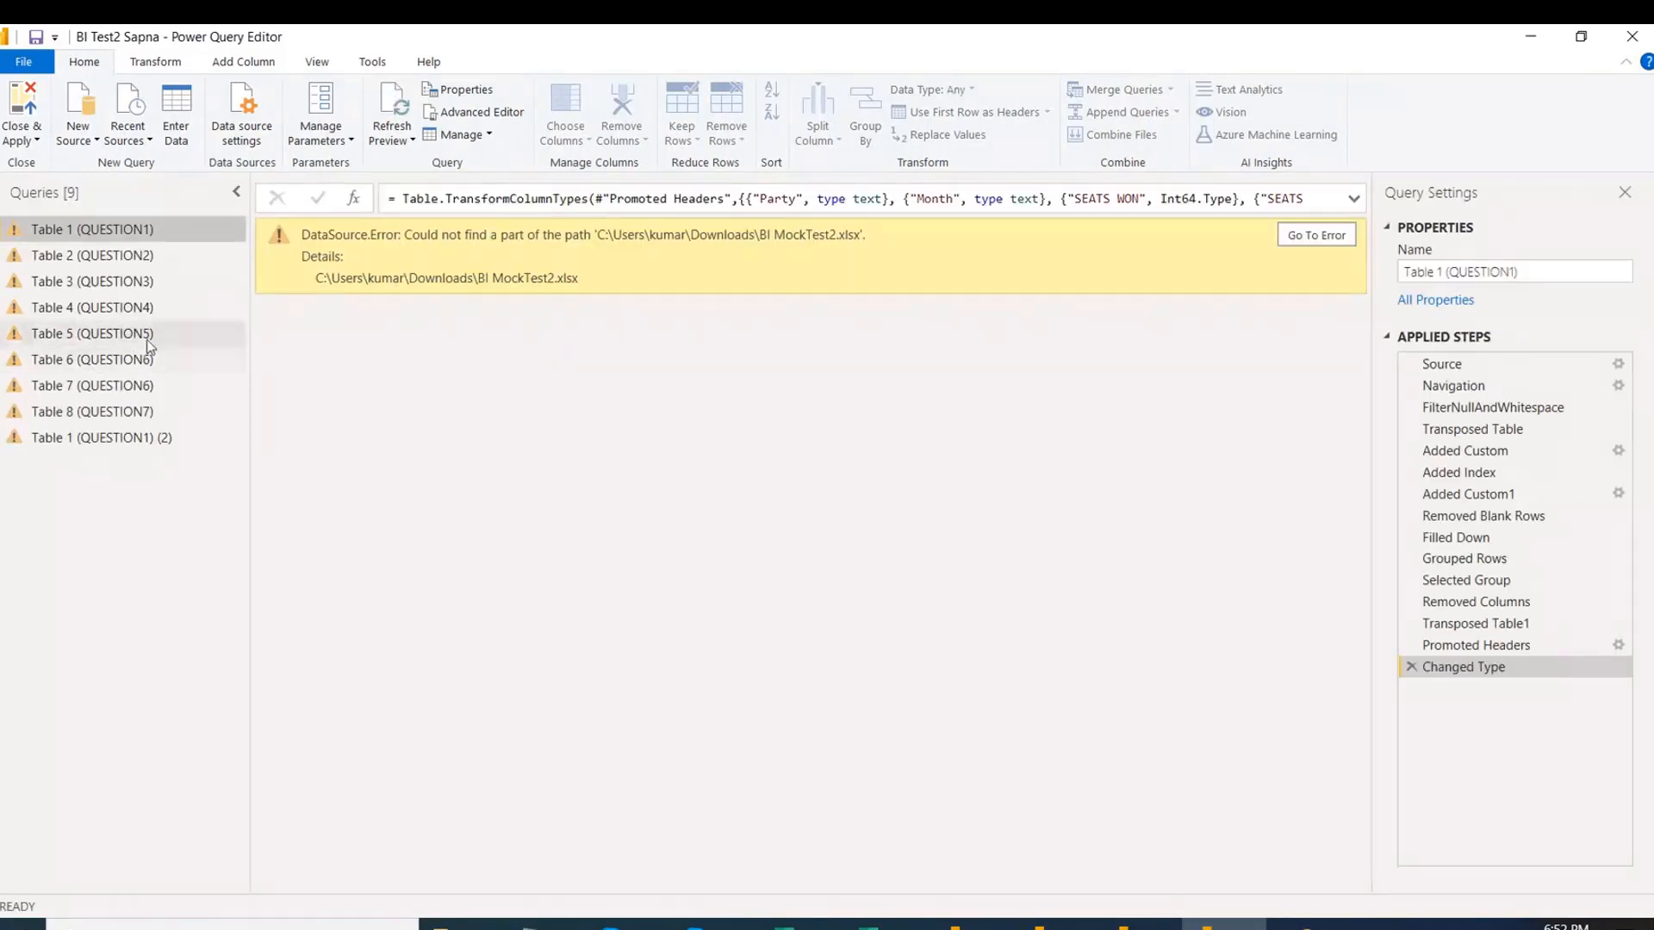
pyautogui.click(154, 333)
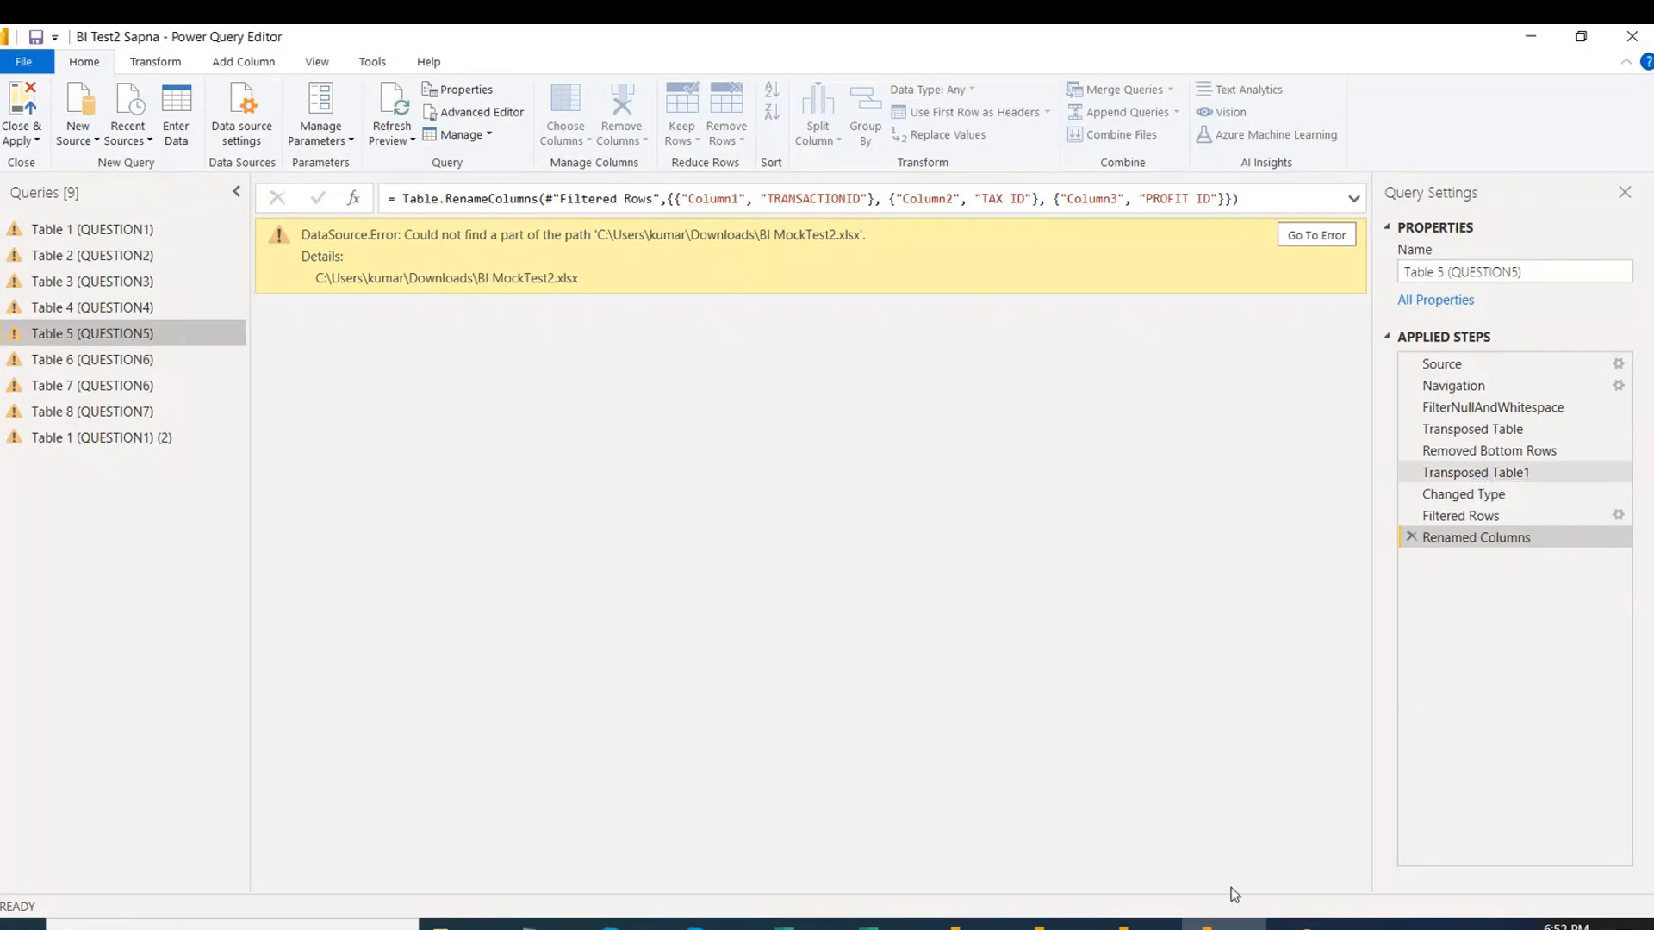
pyautogui.moveTo(1140, 925)
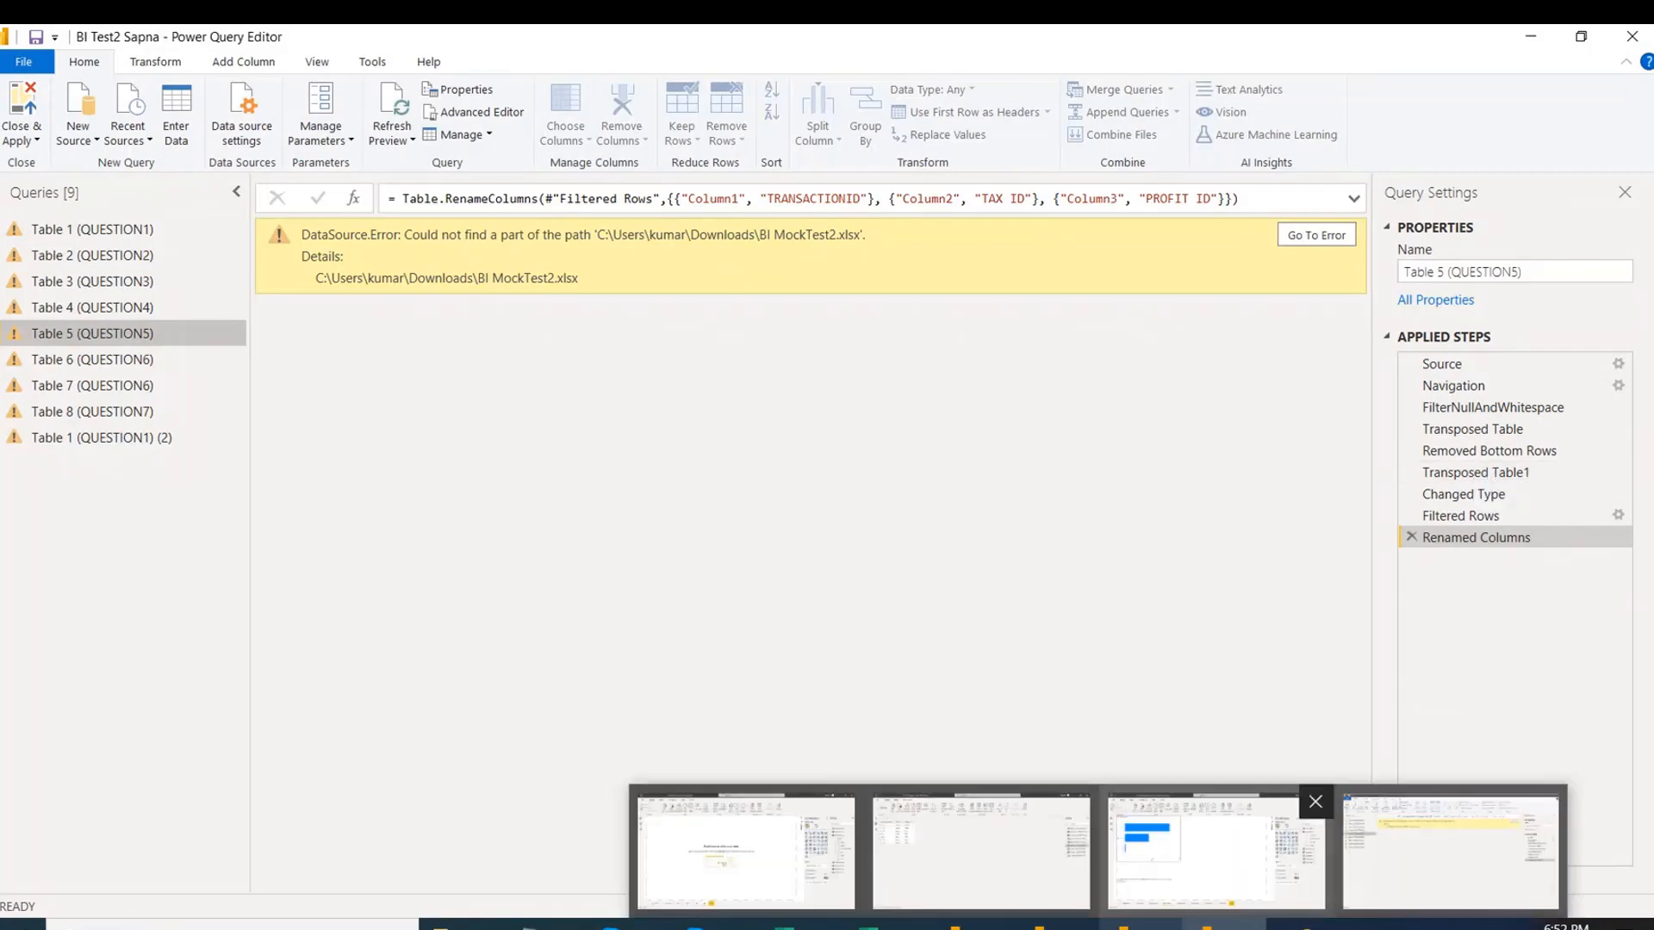
pyautogui.click(1214, 849)
pyautogui.click(1223, 925)
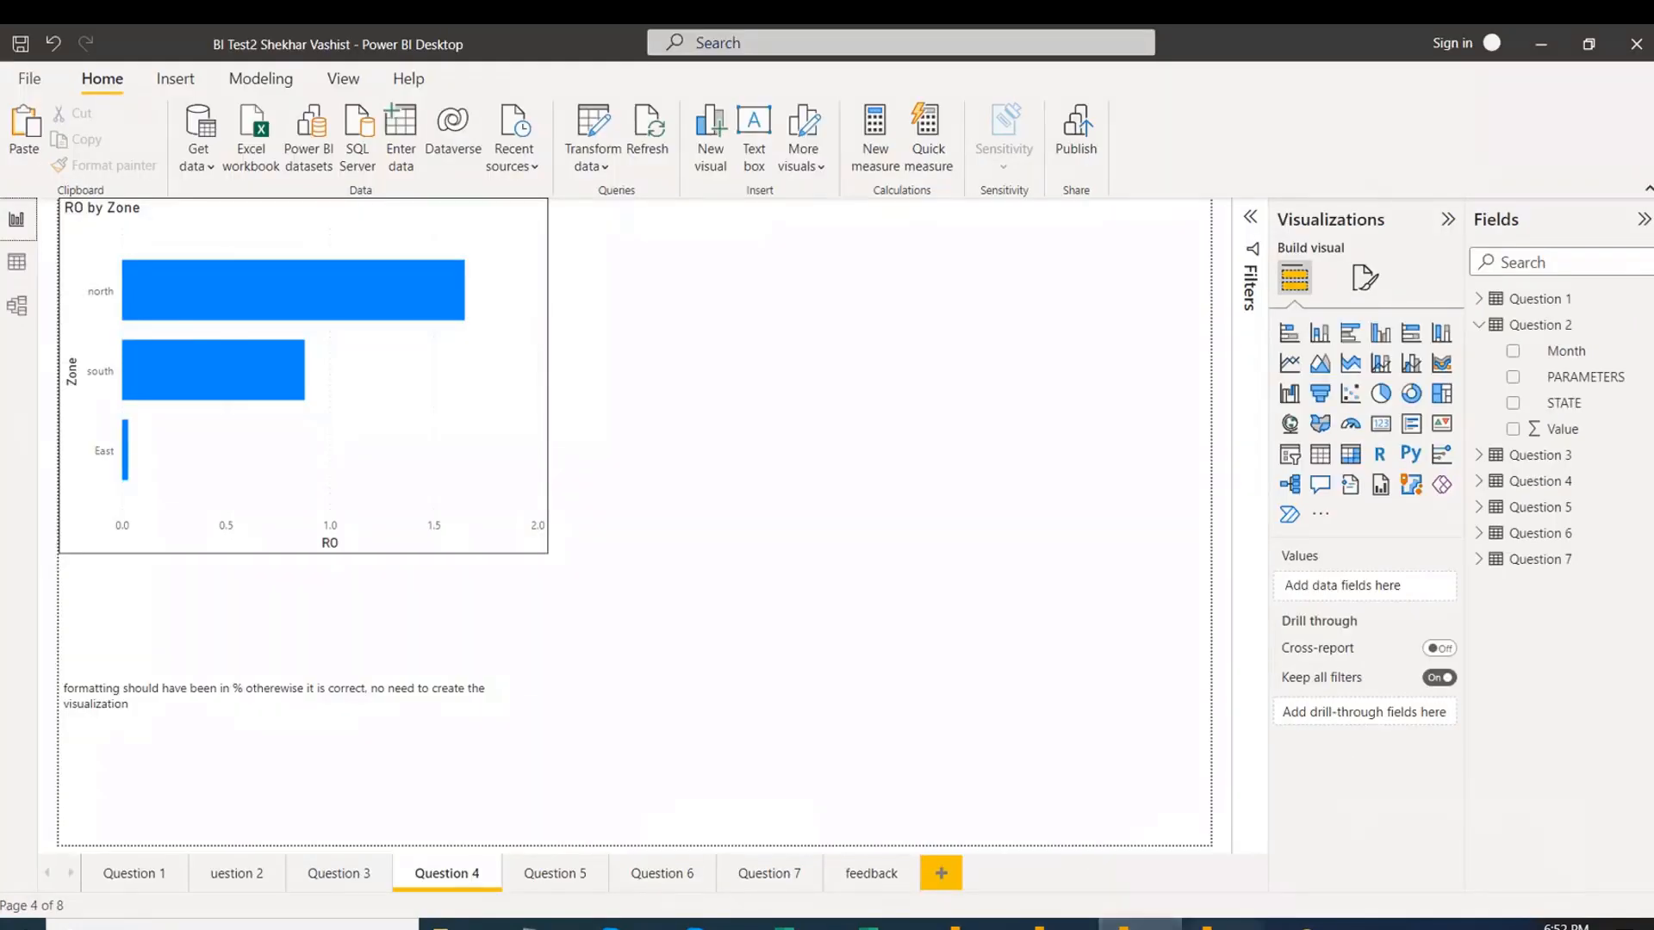
pyautogui.click(37, 142)
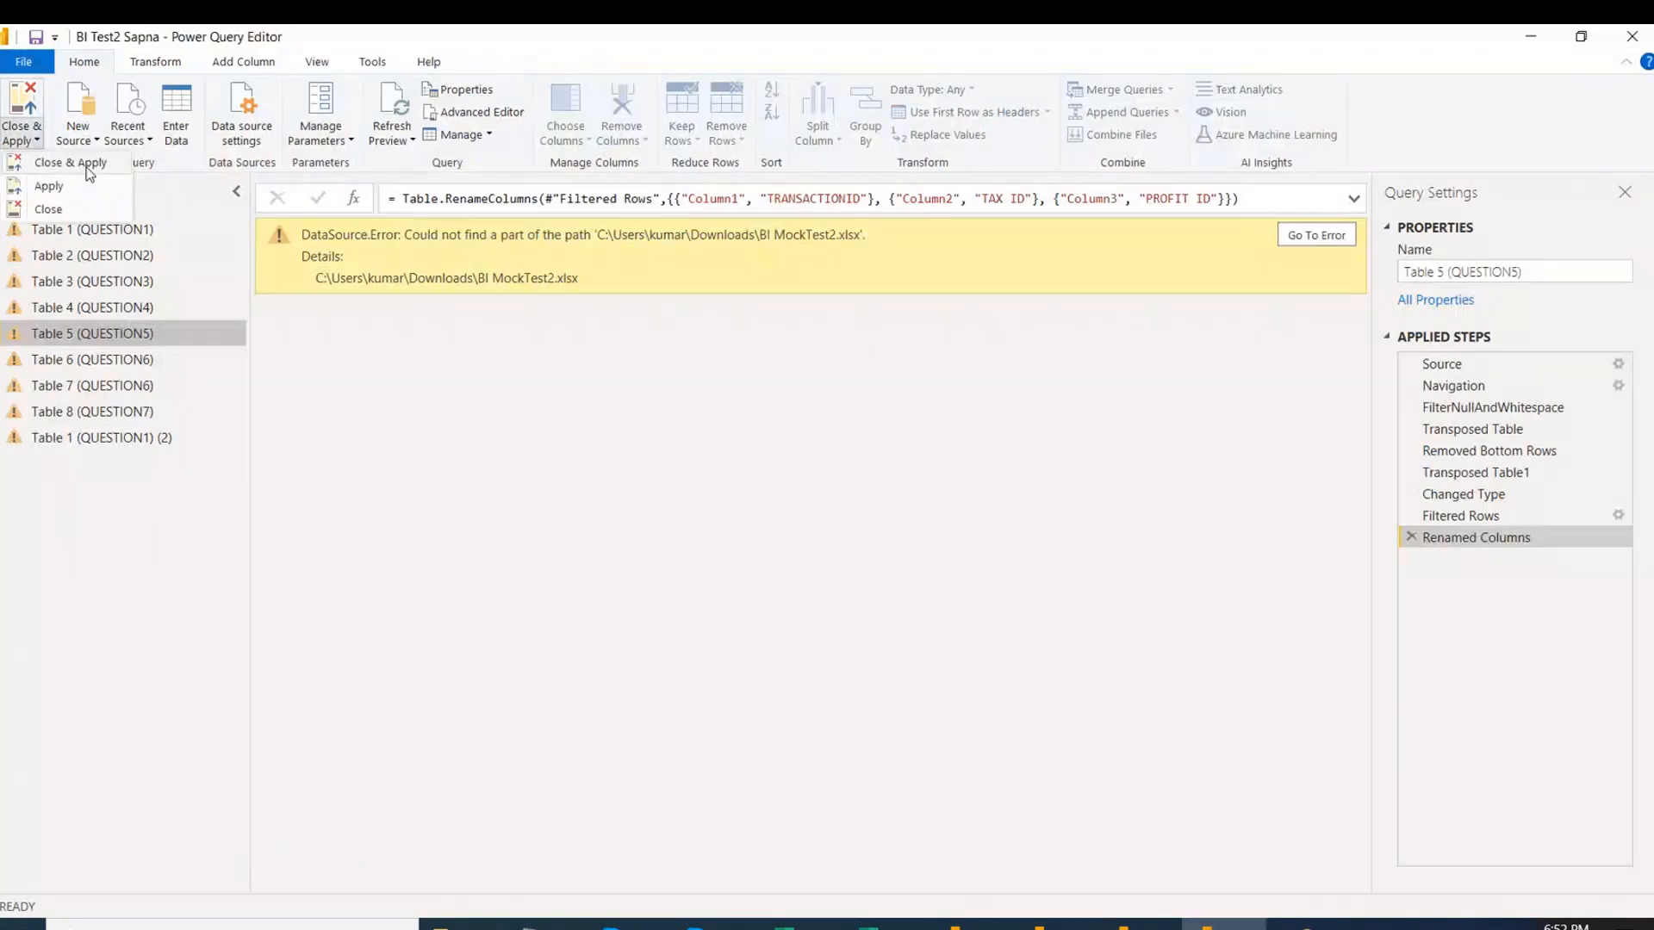
pyautogui.click(38, 172)
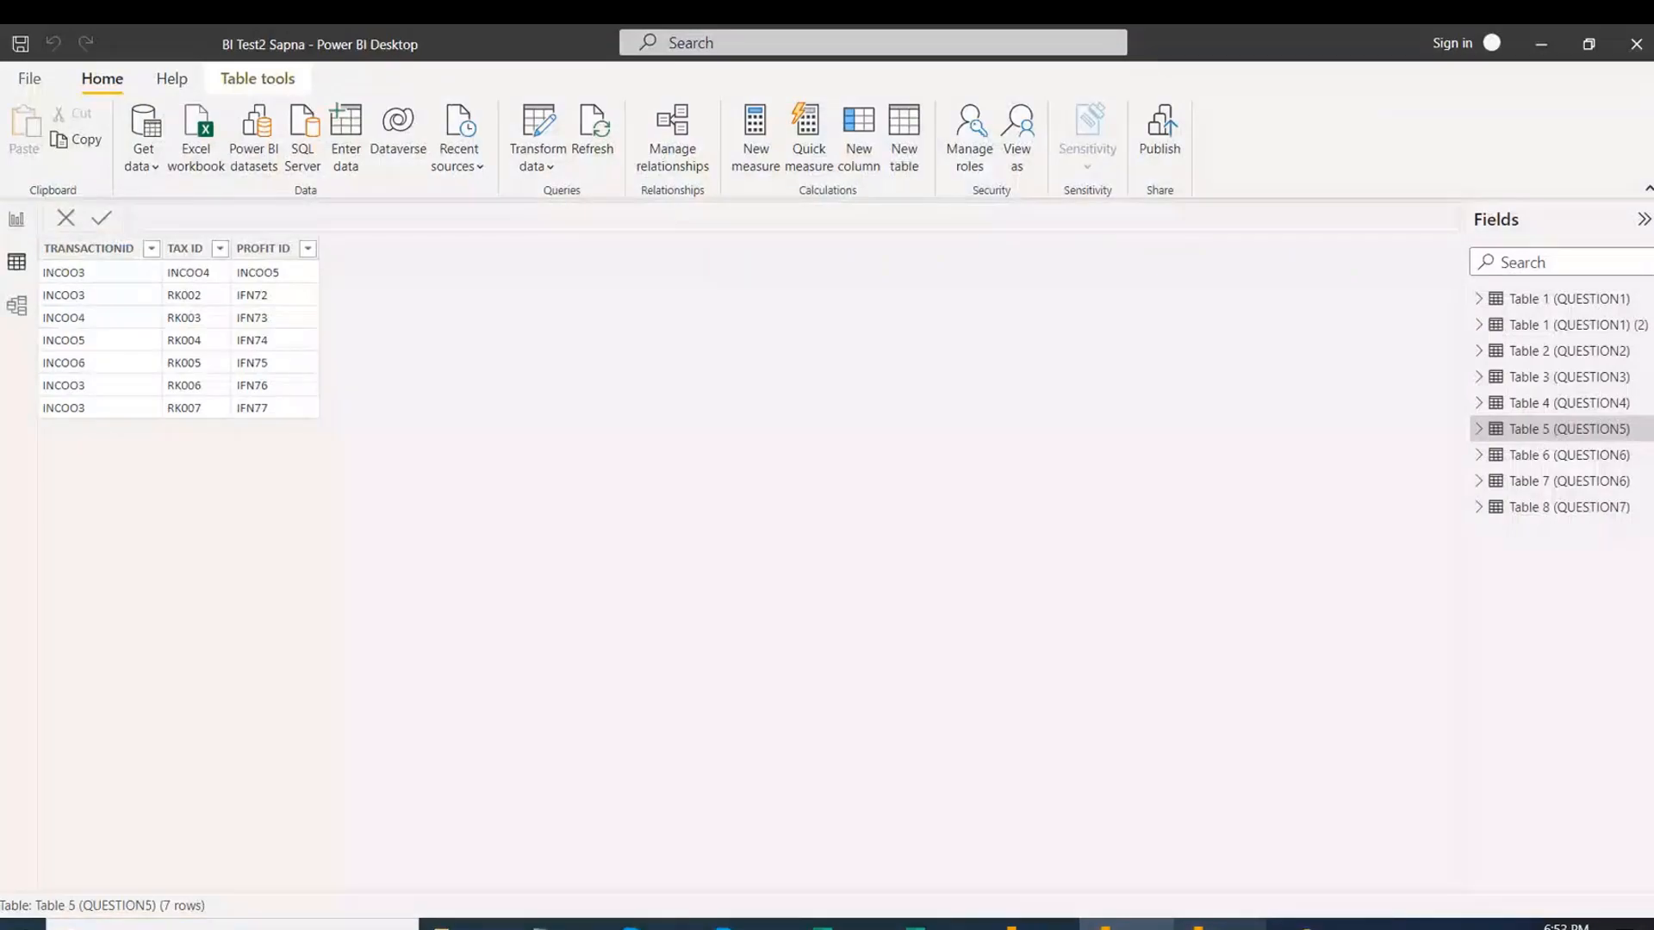
# Switch to the second mock-test report and examine its Question 5 page and the Question 5 table data.
pyautogui.hotkey('alt', 'Tab')
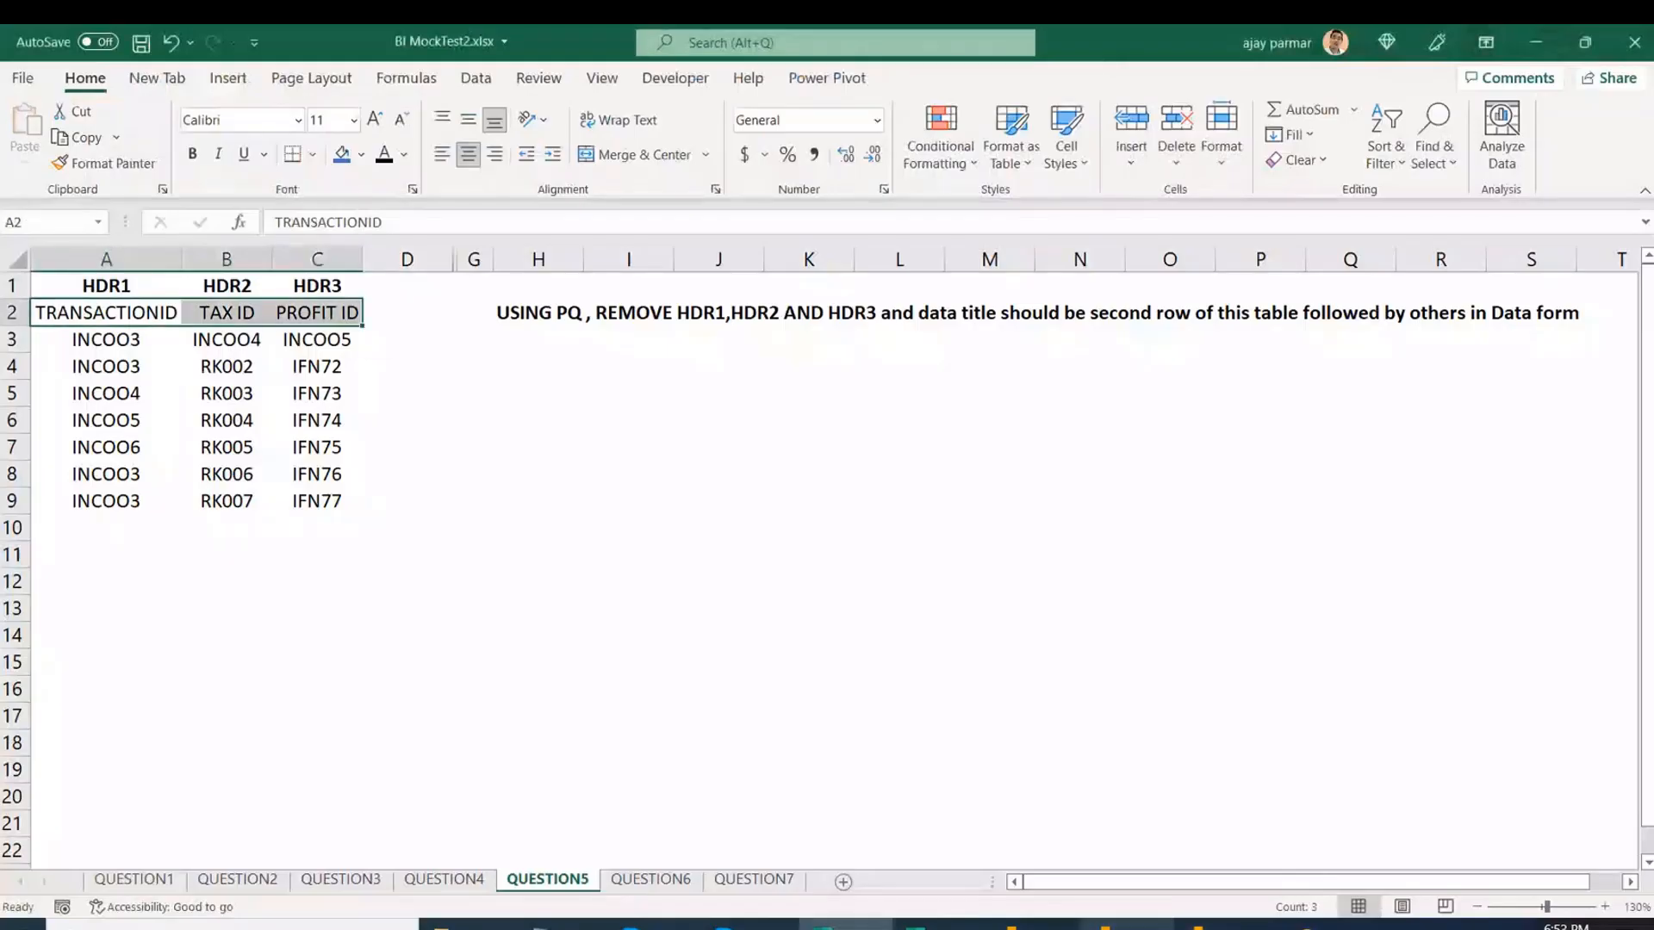
pyautogui.hotkey('alt', 'Tab')
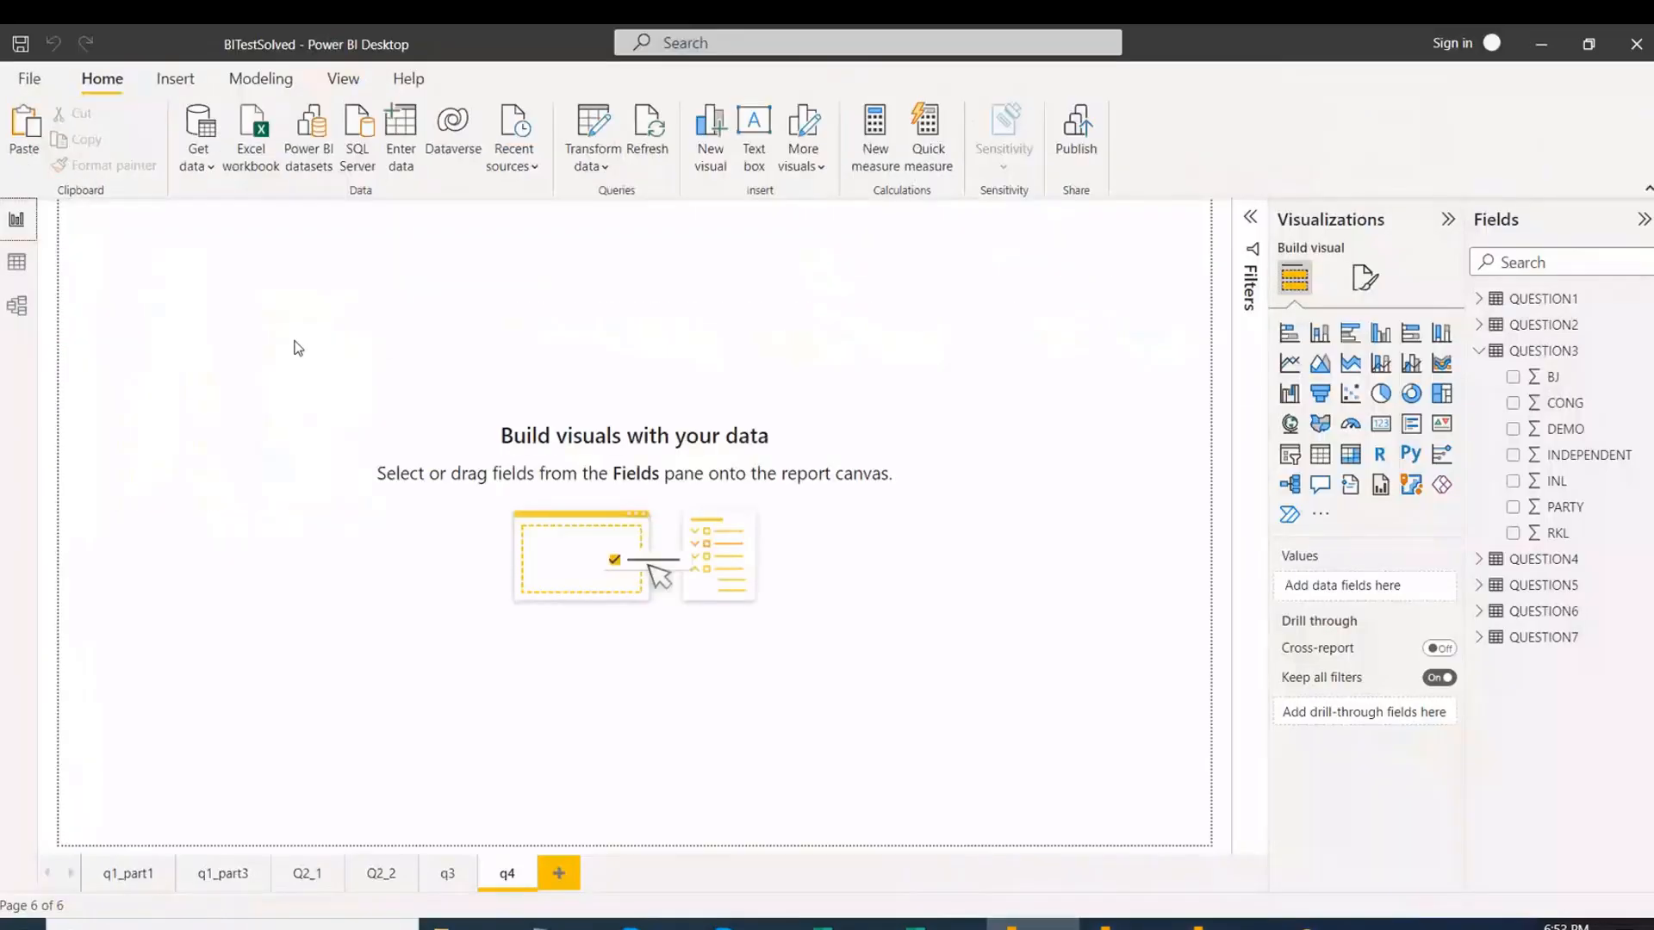
pyautogui.click(1541, 561)
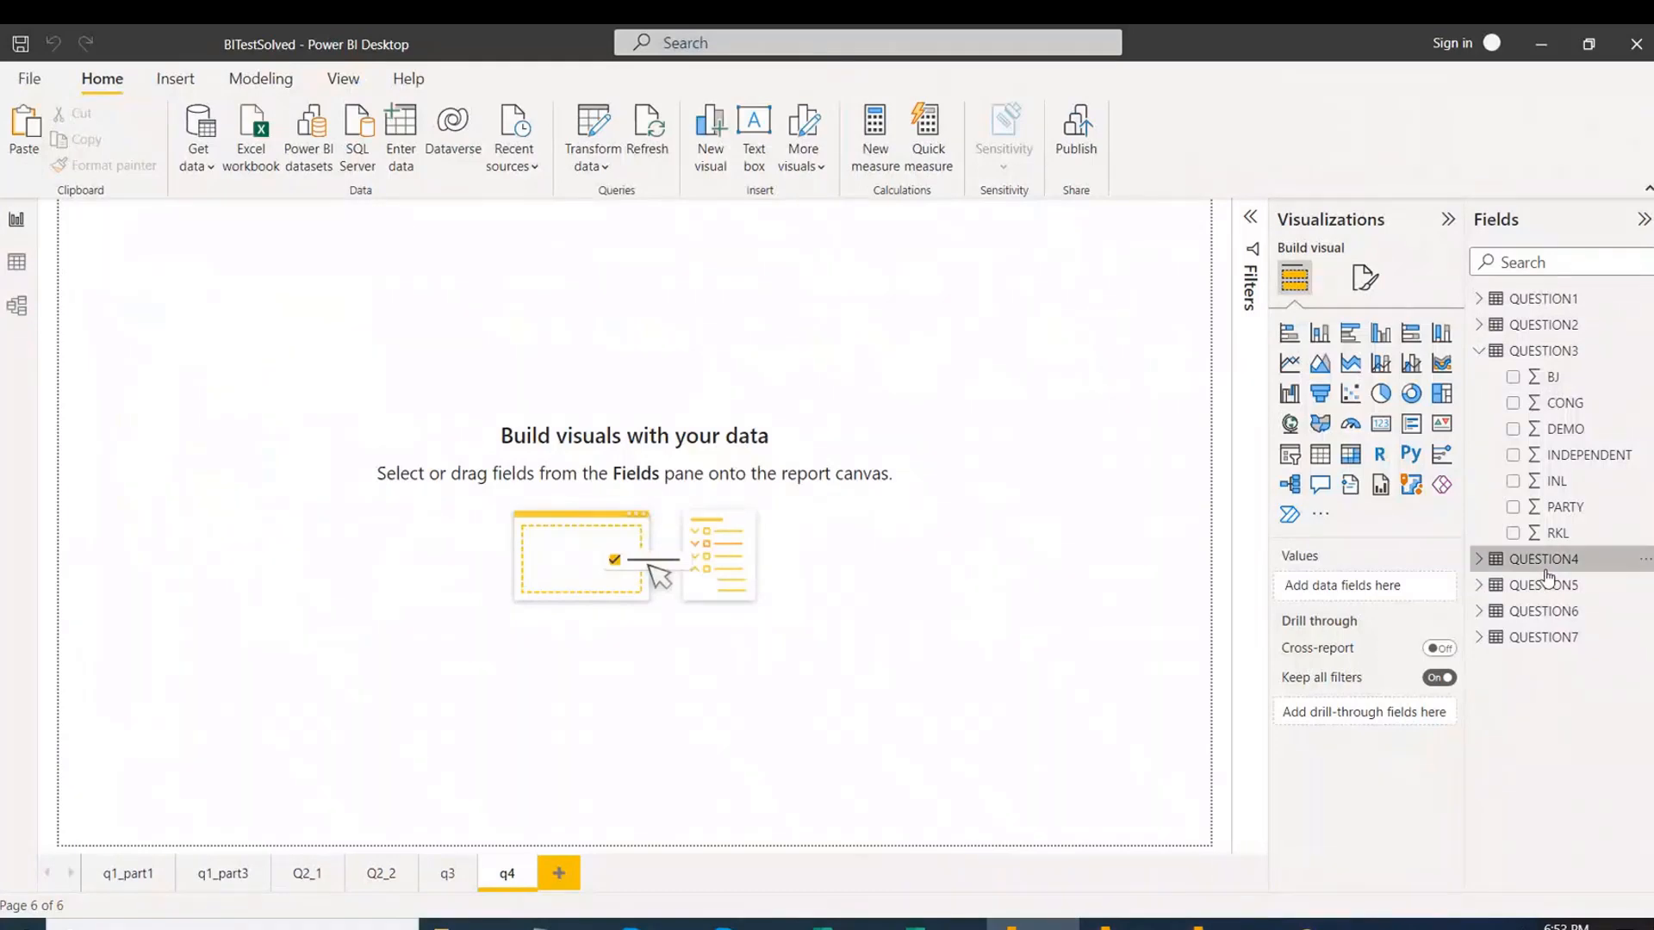
pyautogui.hotkey('alt', 'Tab')
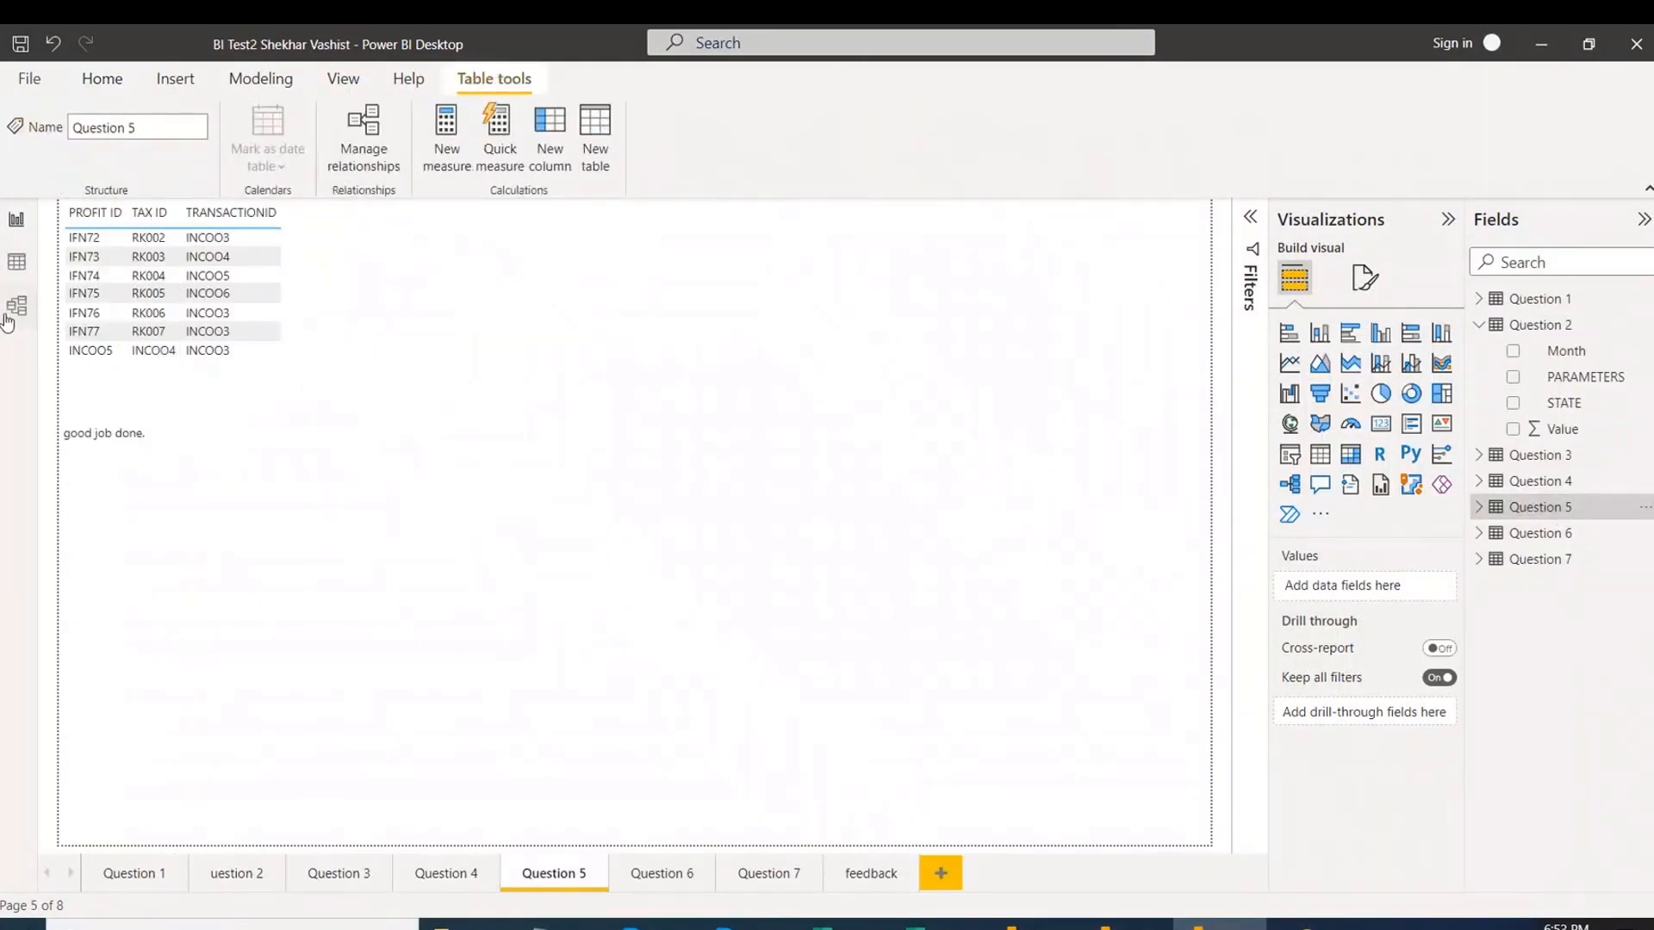
pyautogui.click(24, 261)
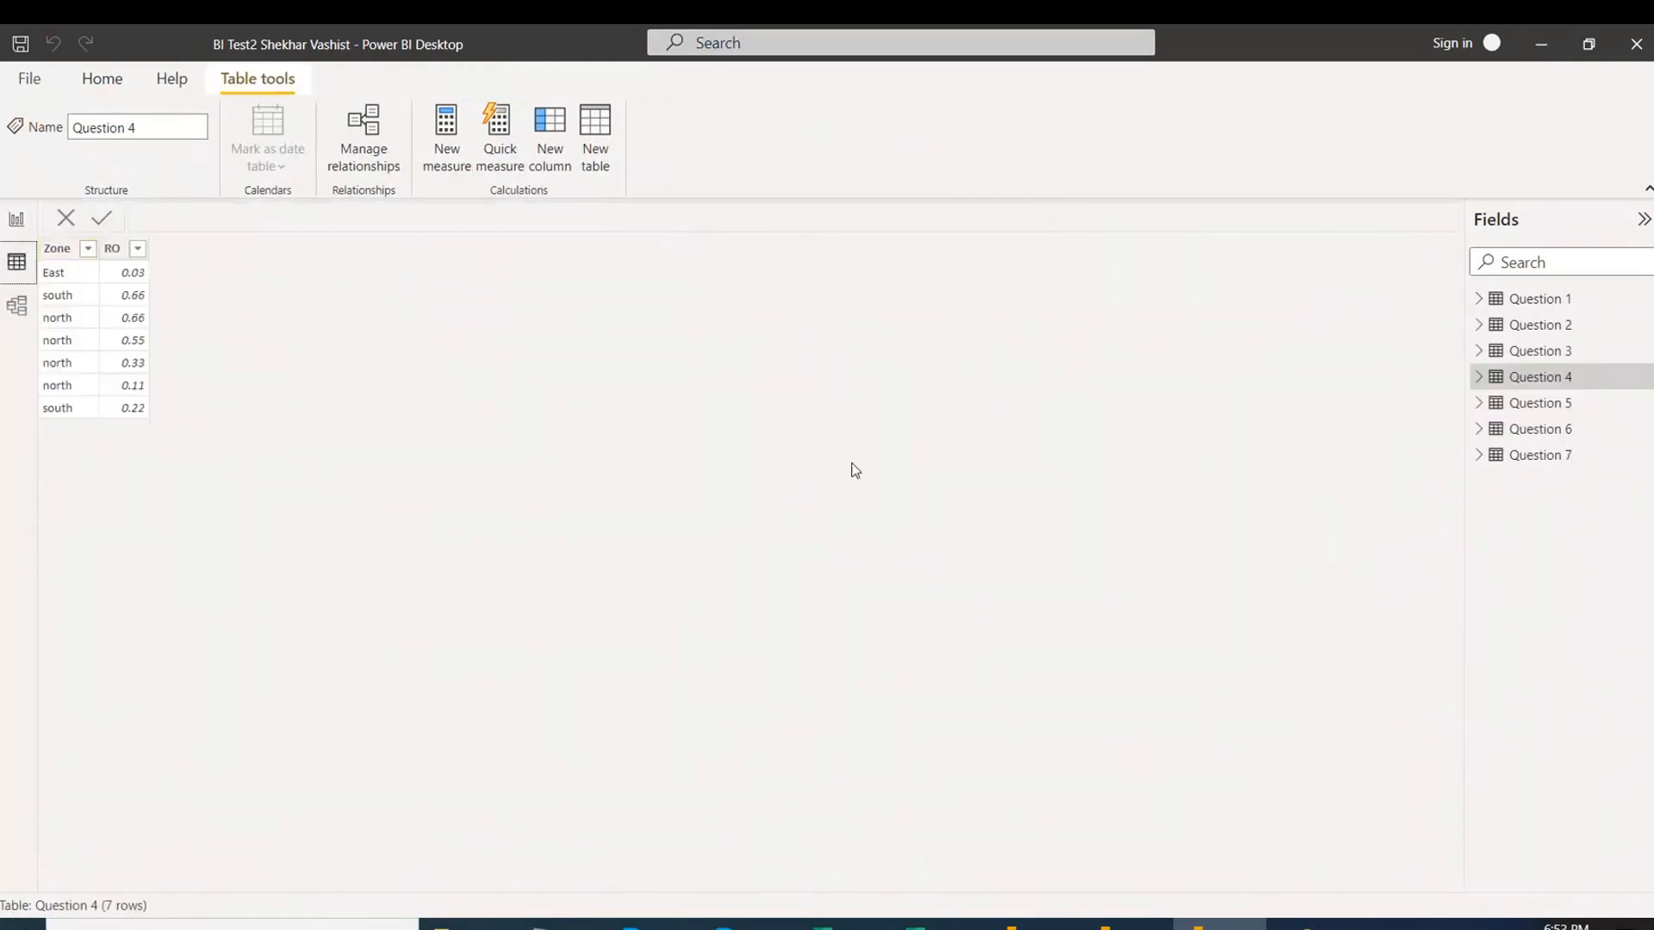
pyautogui.click(1543, 405)
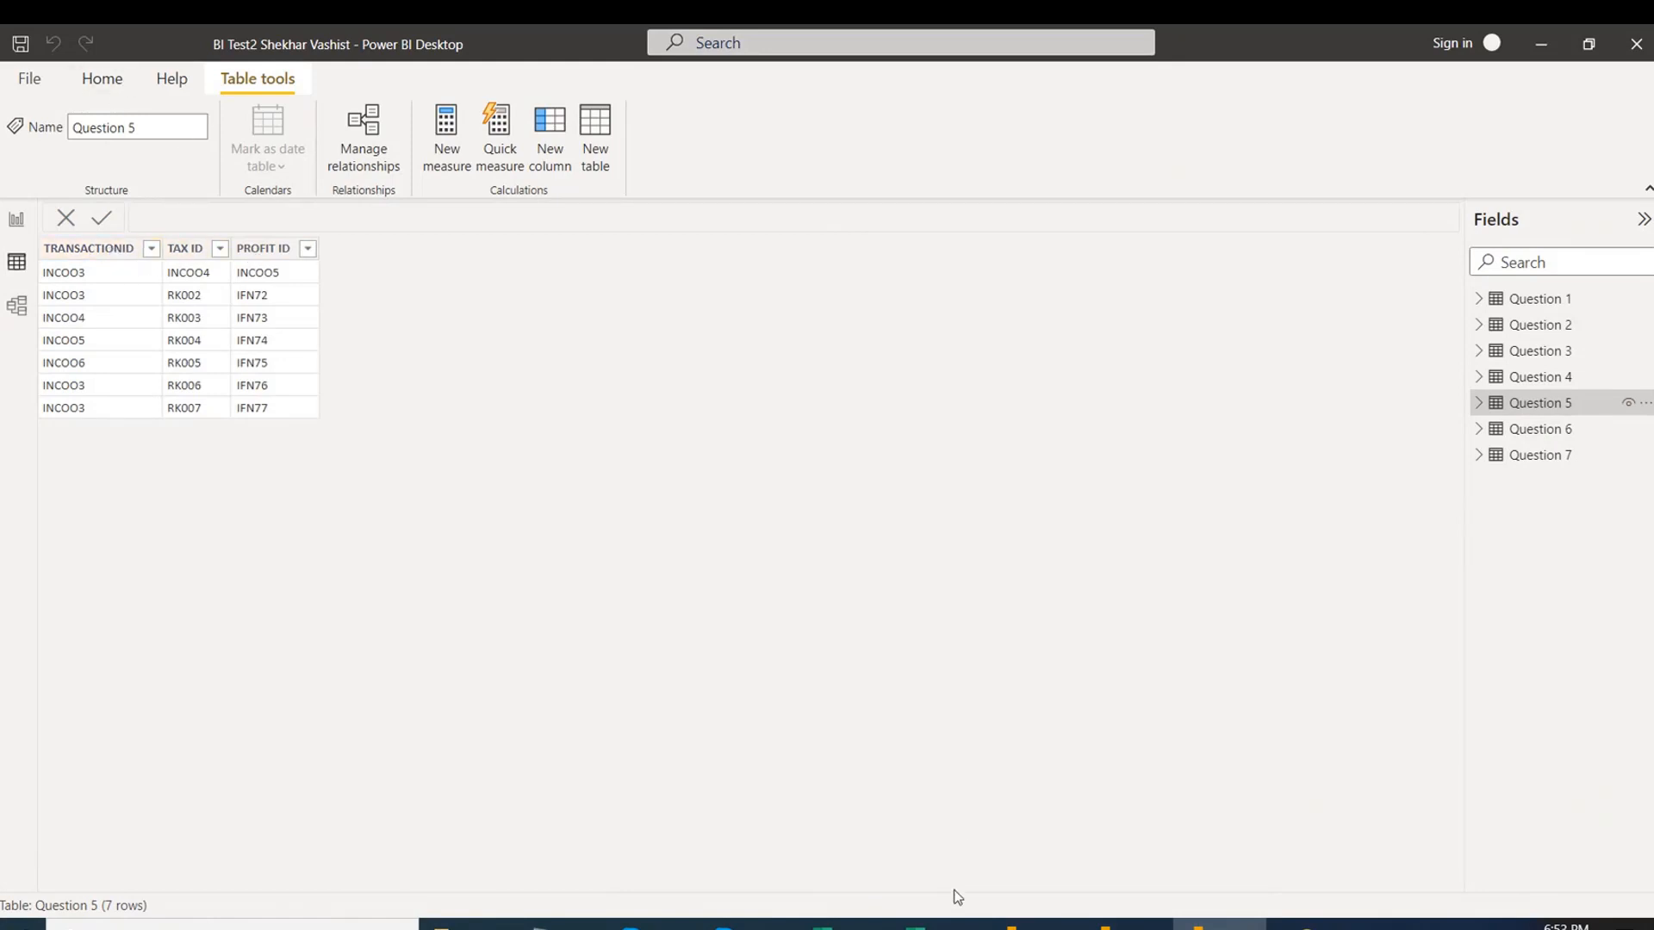
# Switch to the BITestSolved report, view the QUESTION5 table's data and open the QUESTION5 query in the Power Query Editor.
pyautogui.click(939, 925)
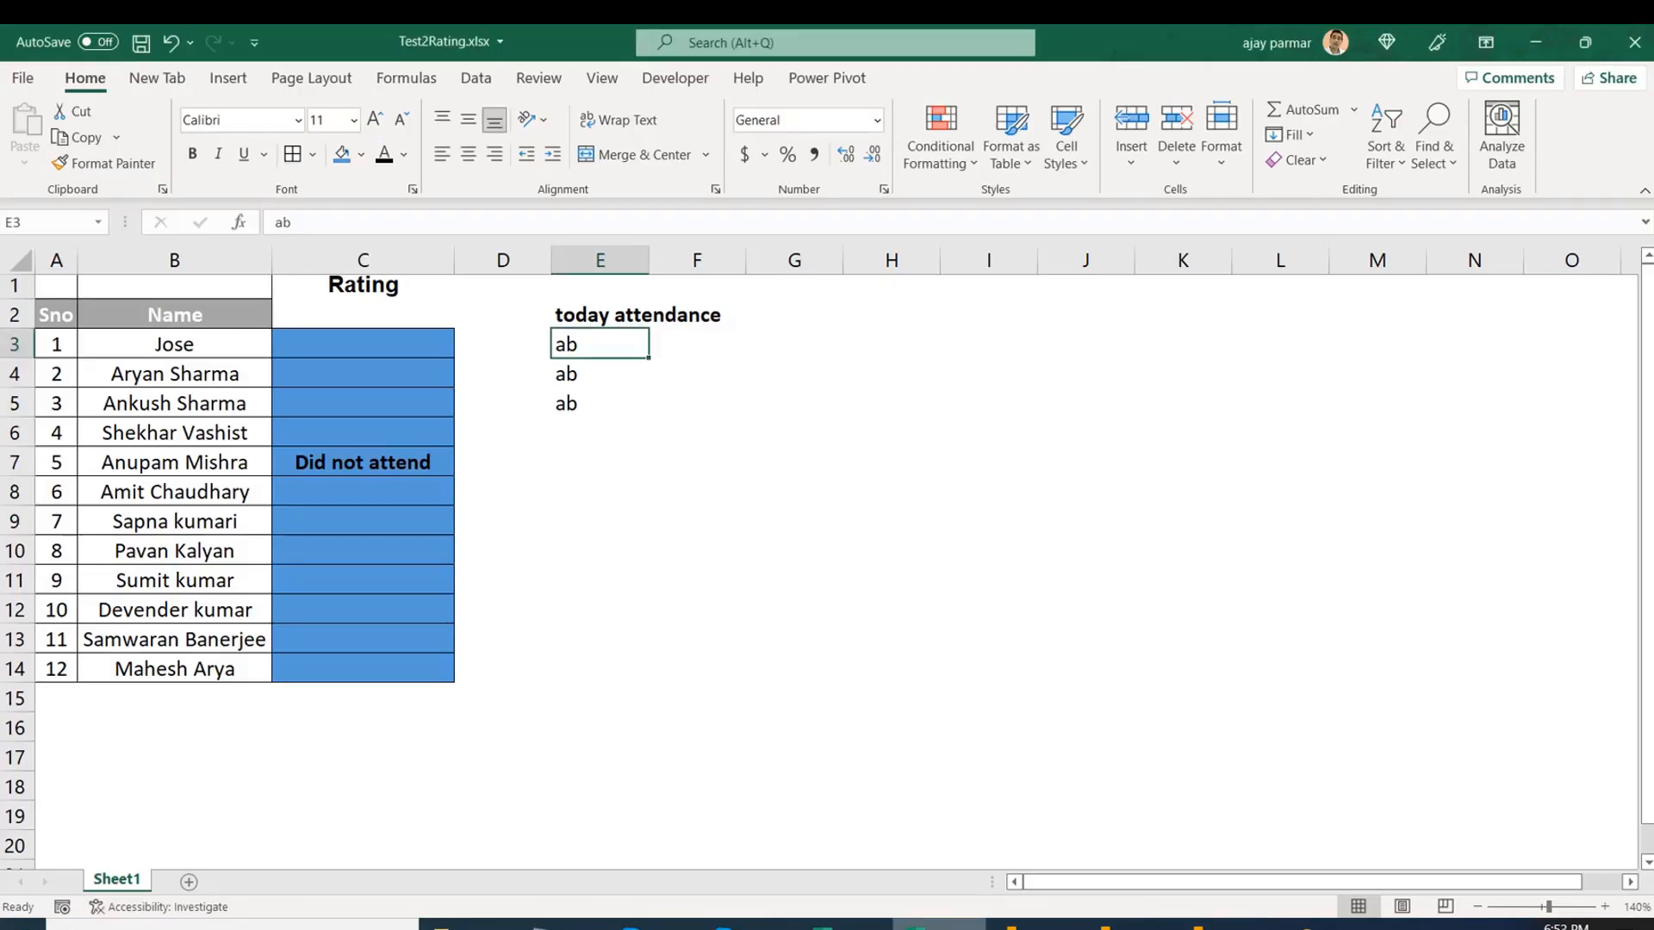
pyautogui.click(846, 926)
pyautogui.click(1031, 925)
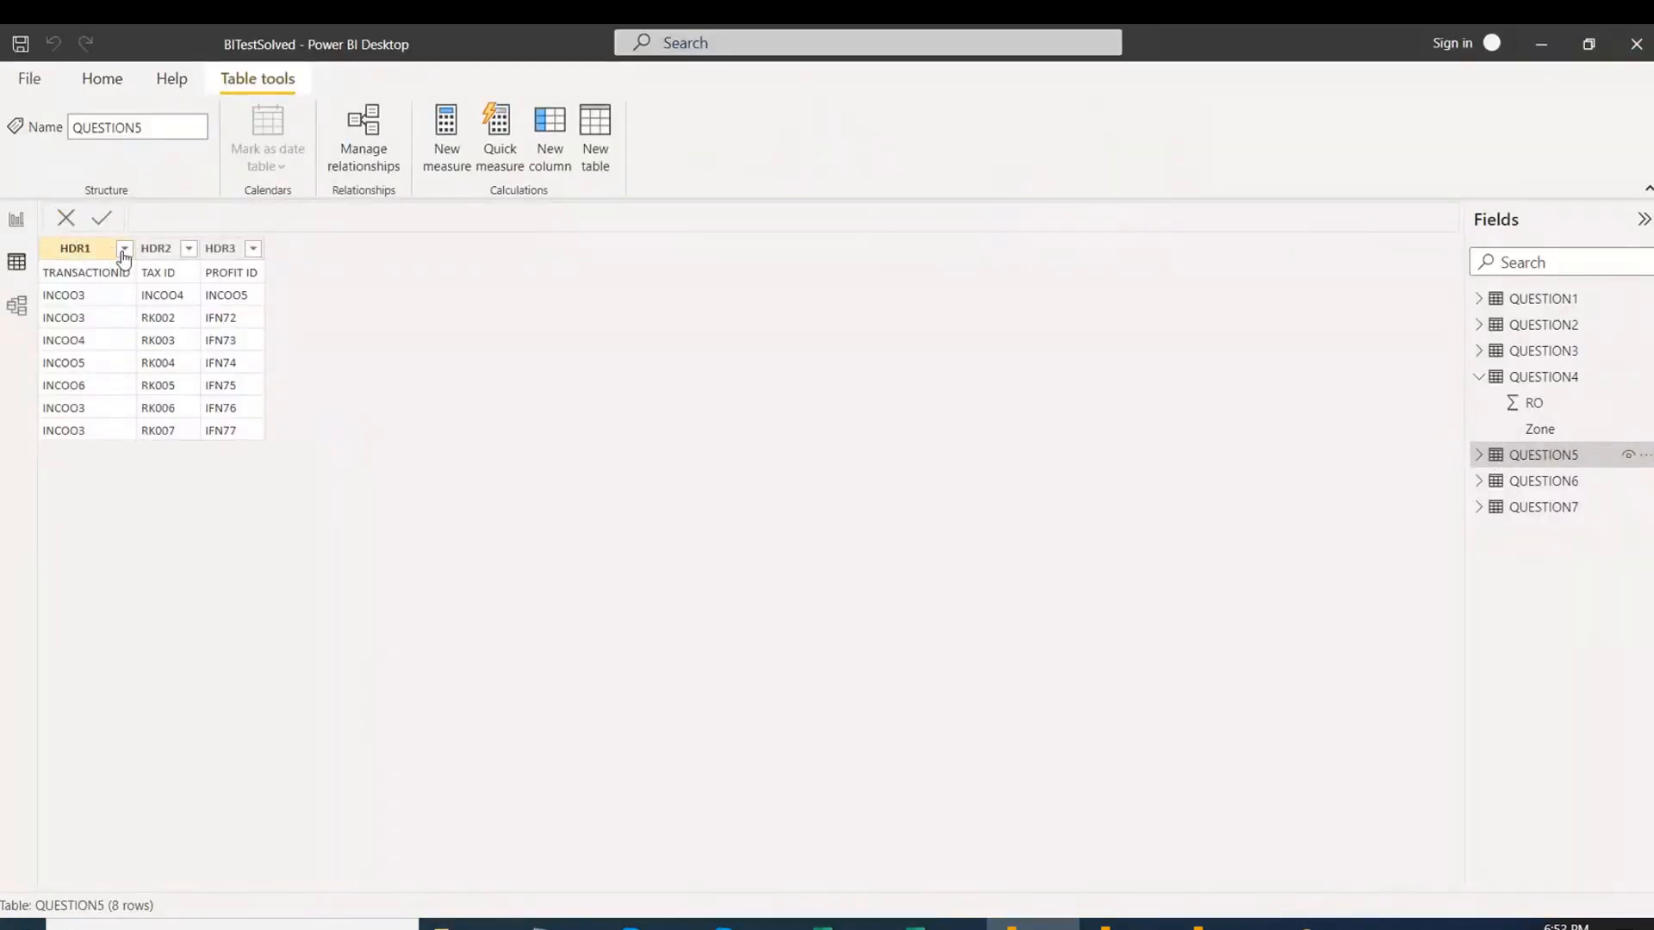
pyautogui.click(105, 81)
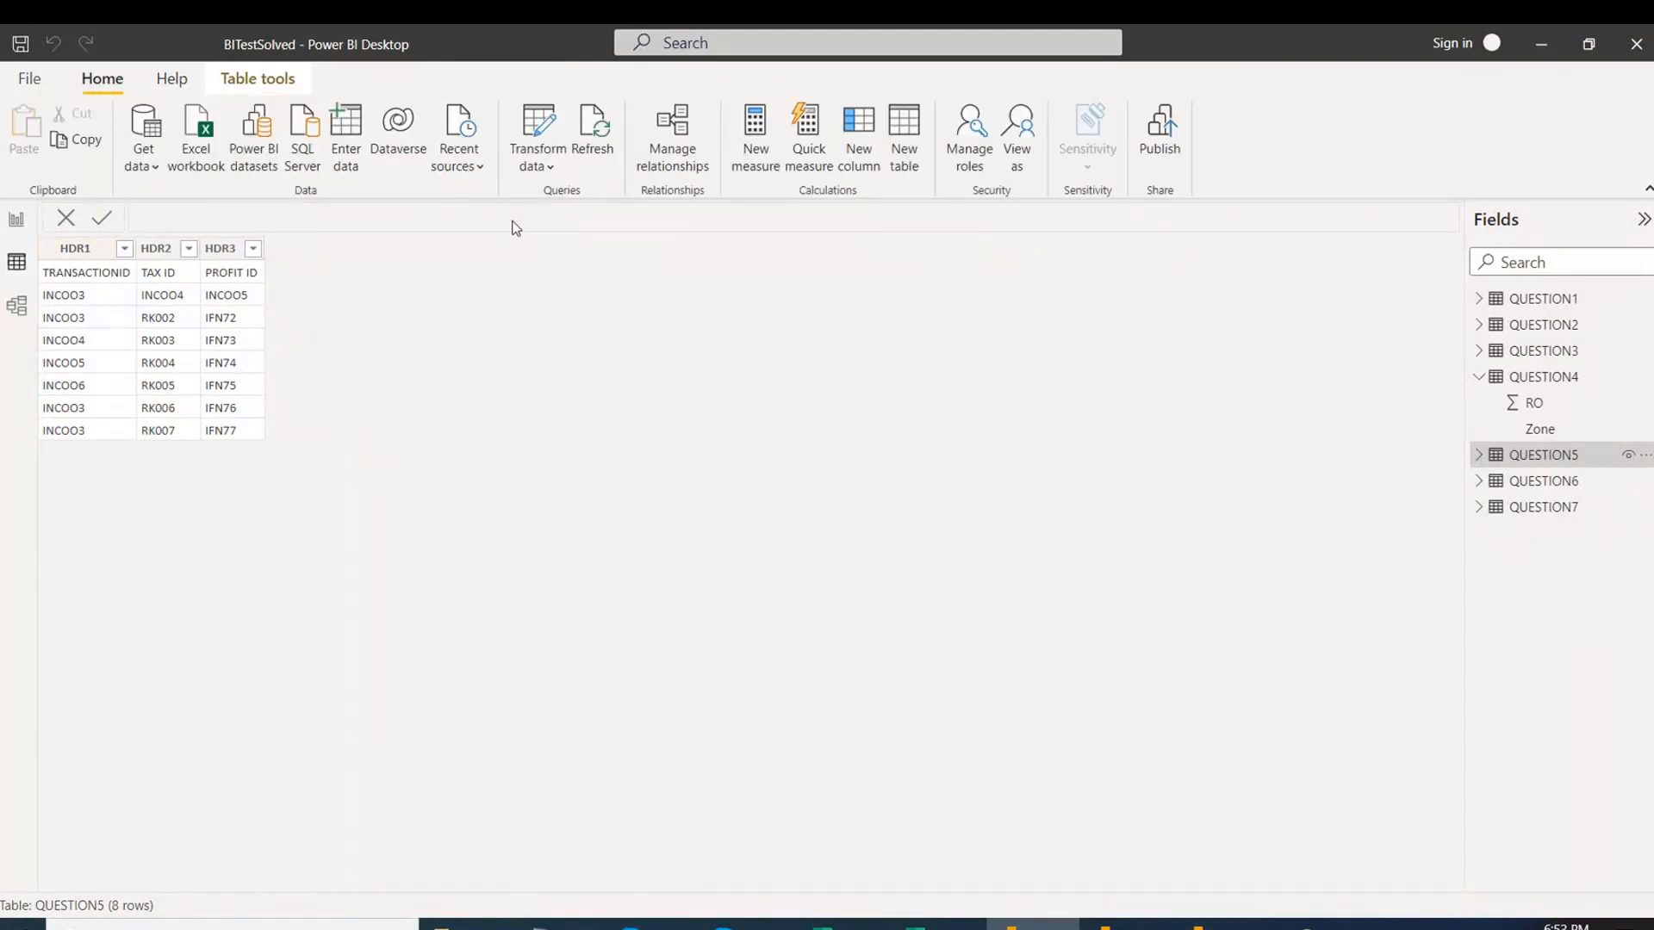
pyautogui.click(550, 168)
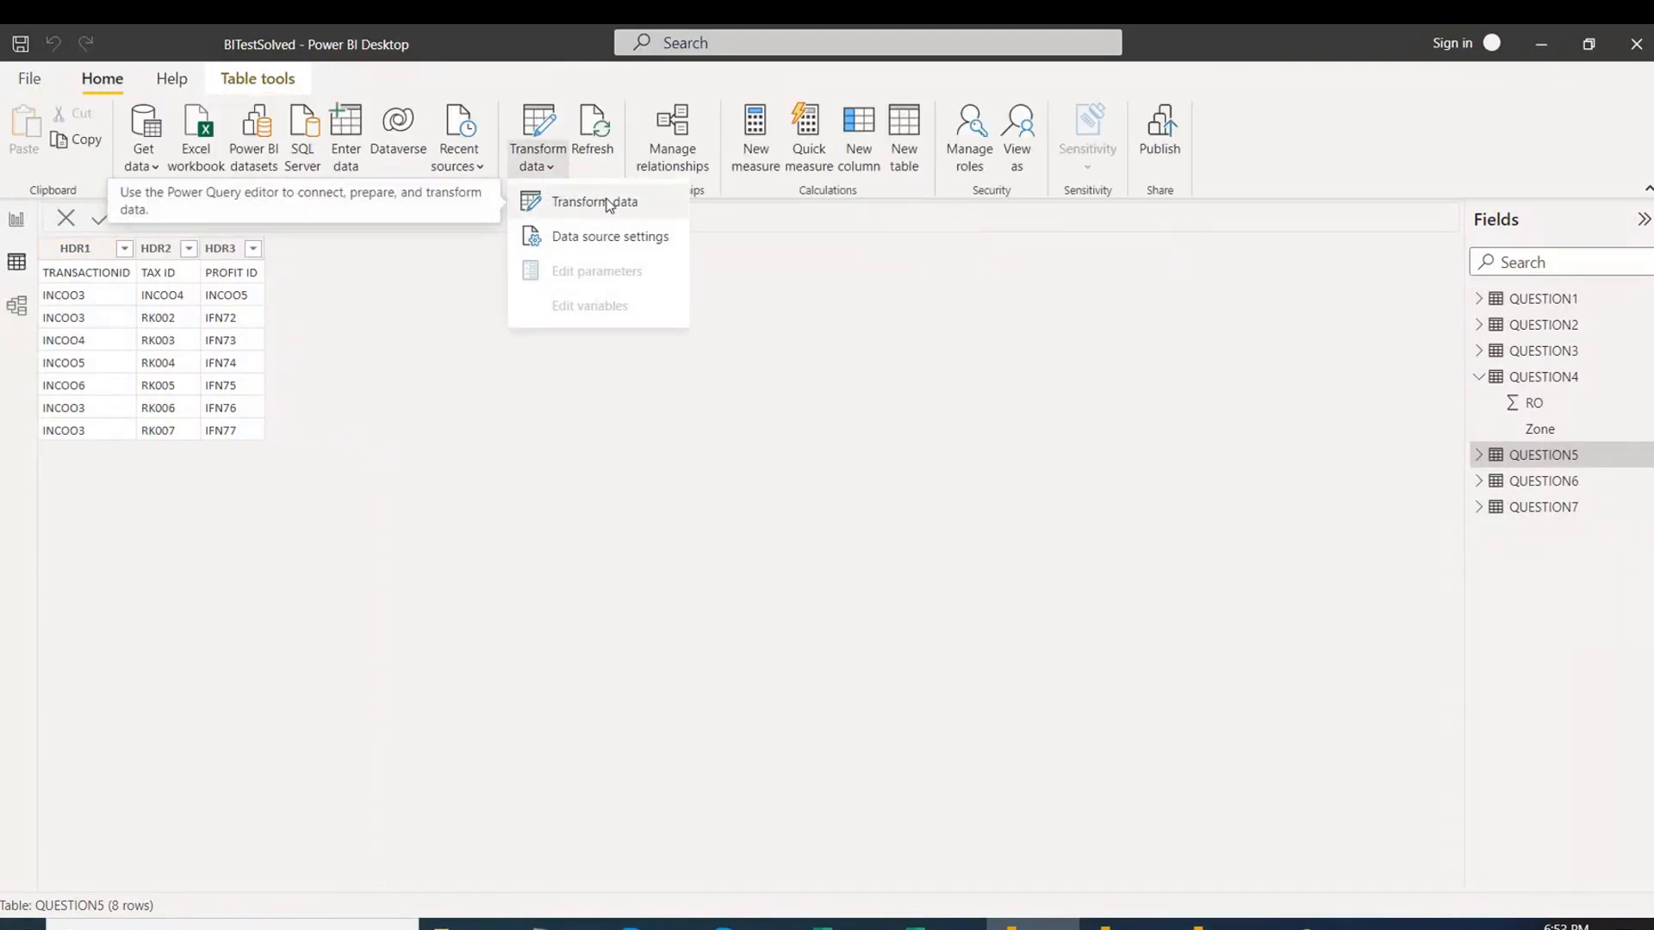
pyautogui.click(609, 203)
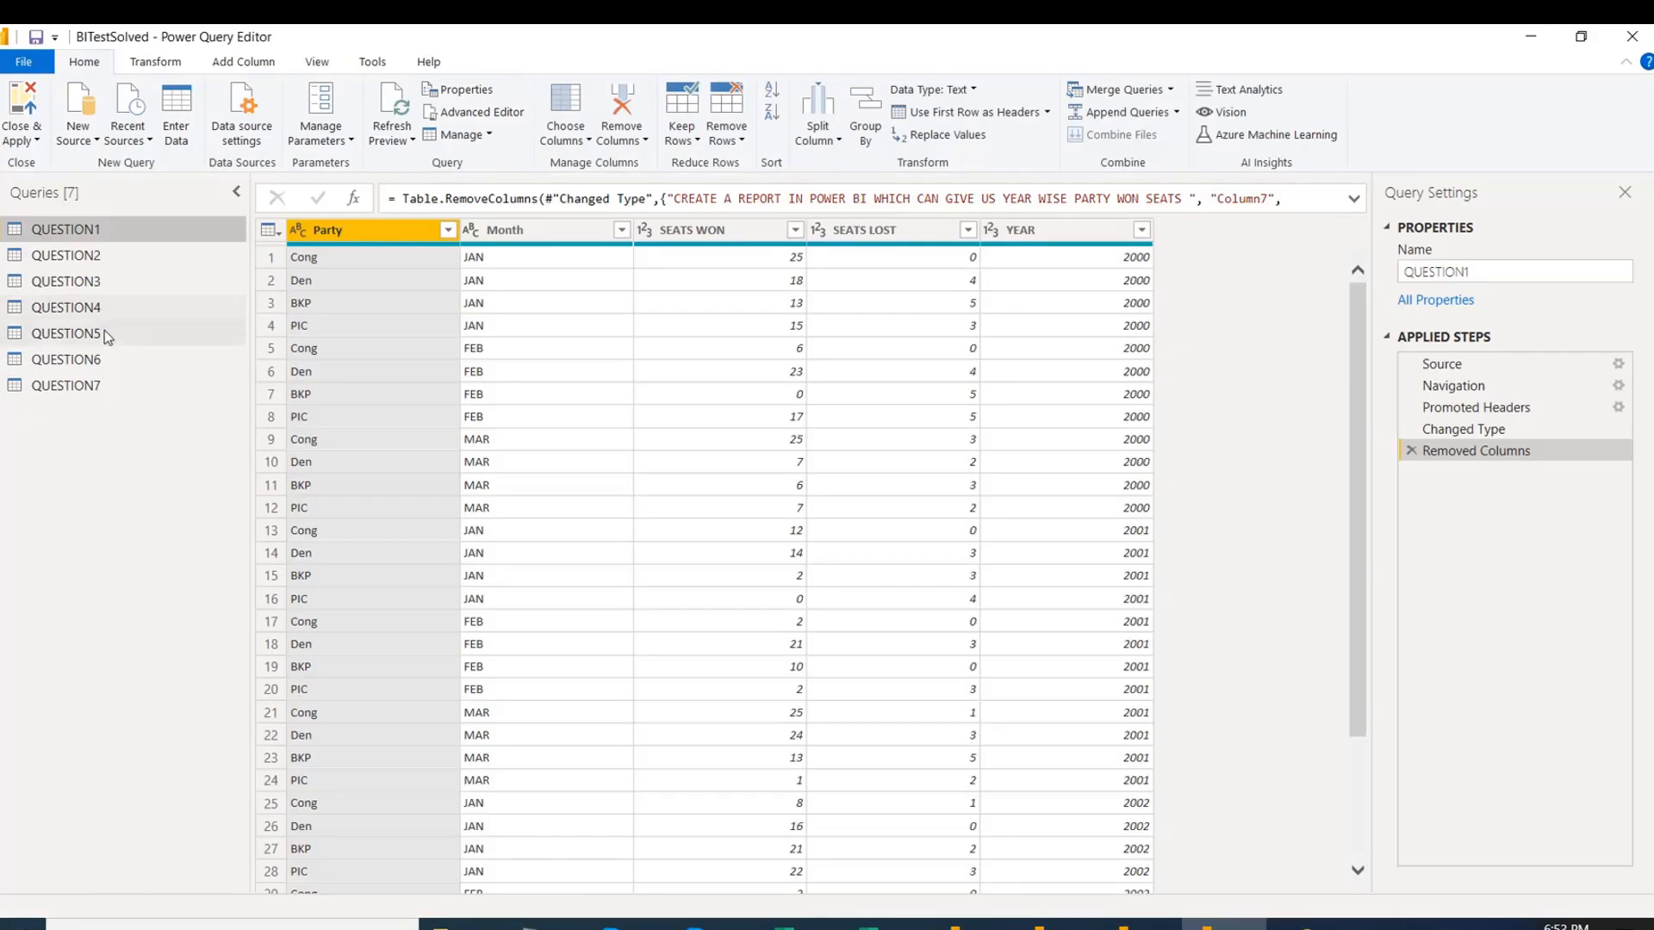
pyautogui.click(105, 330)
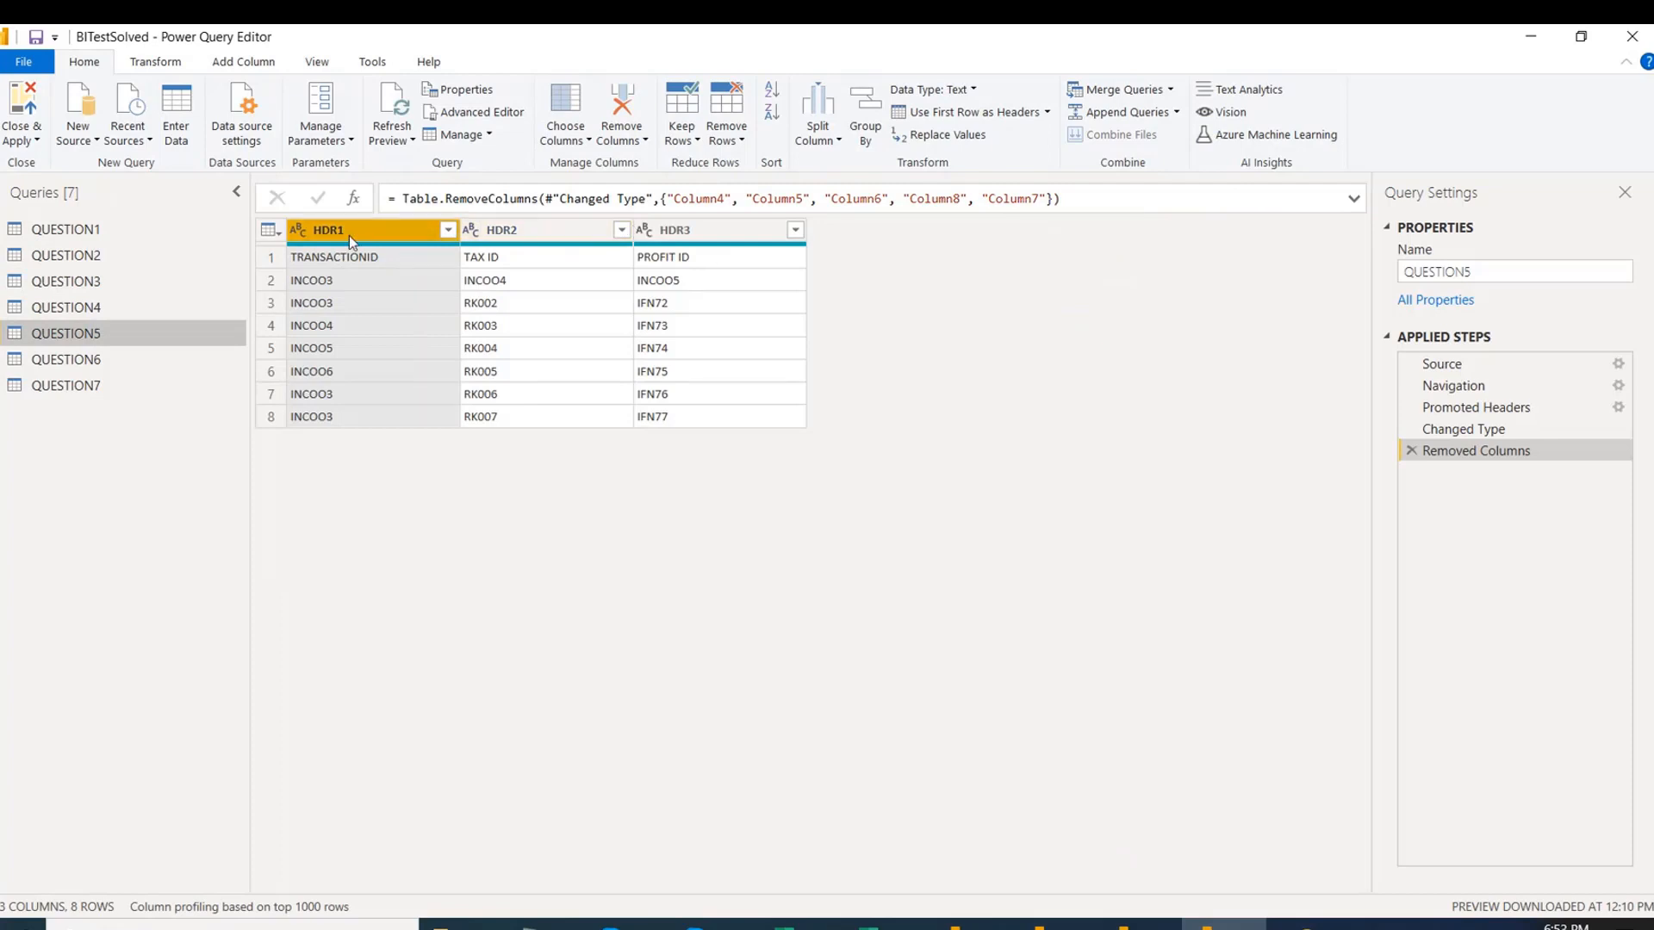
# Promote the first row of the QUESTION5 query to column headers, then close the Power Query Editor and apply the changes.
pyautogui.click(269, 231)
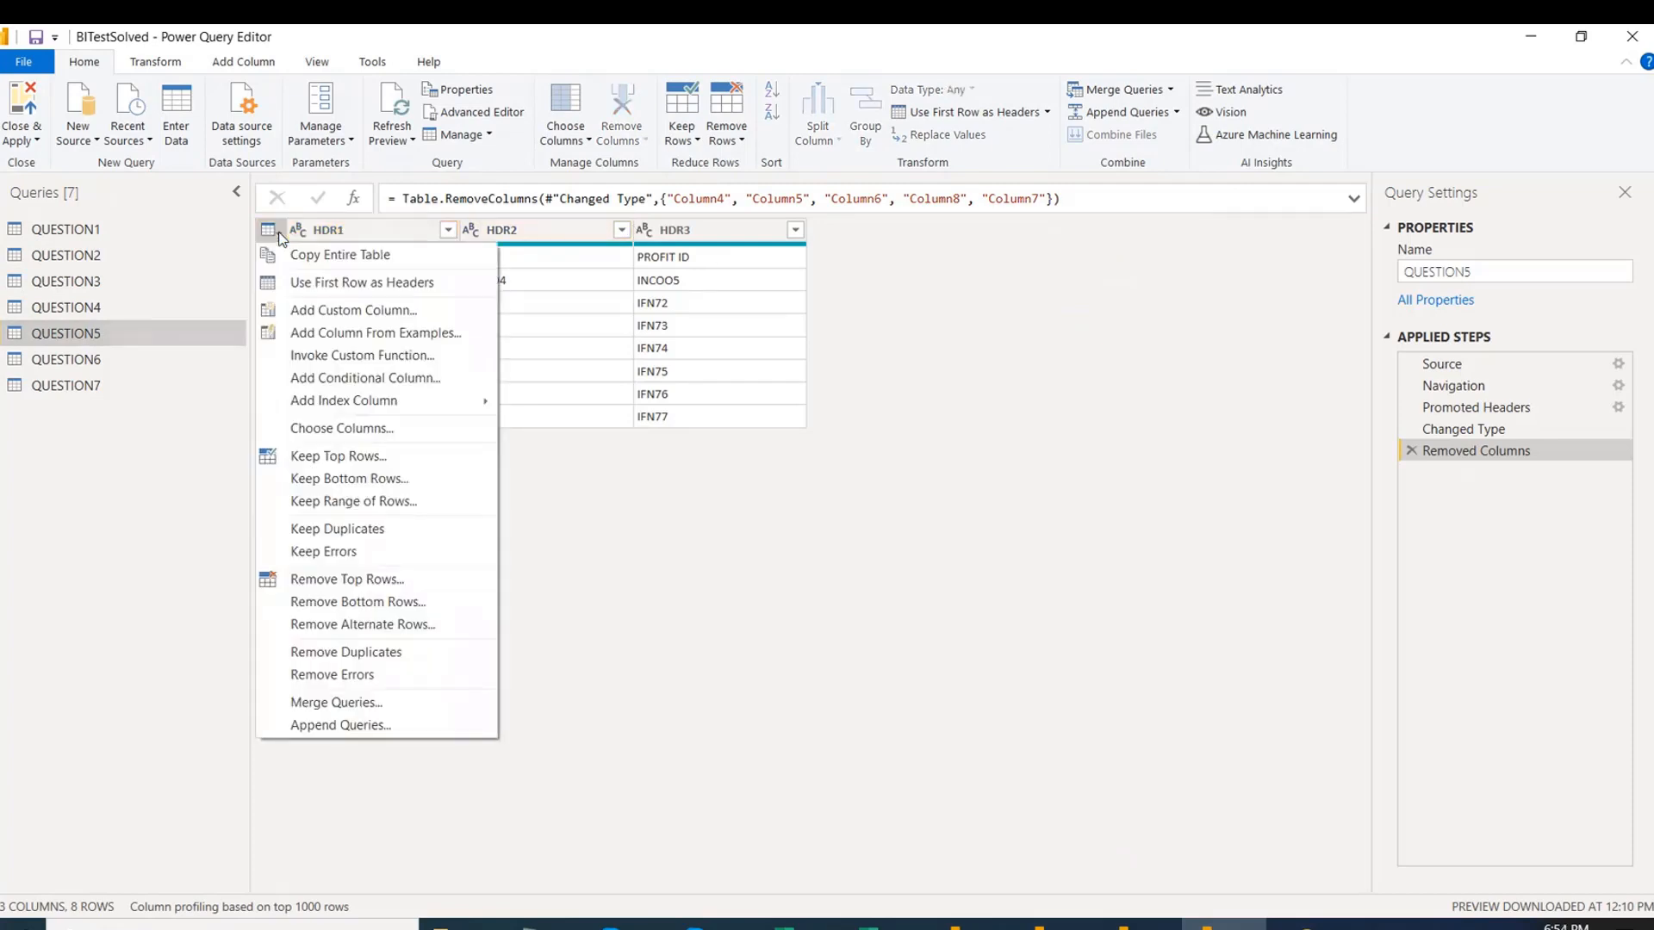
pyautogui.click(421, 282)
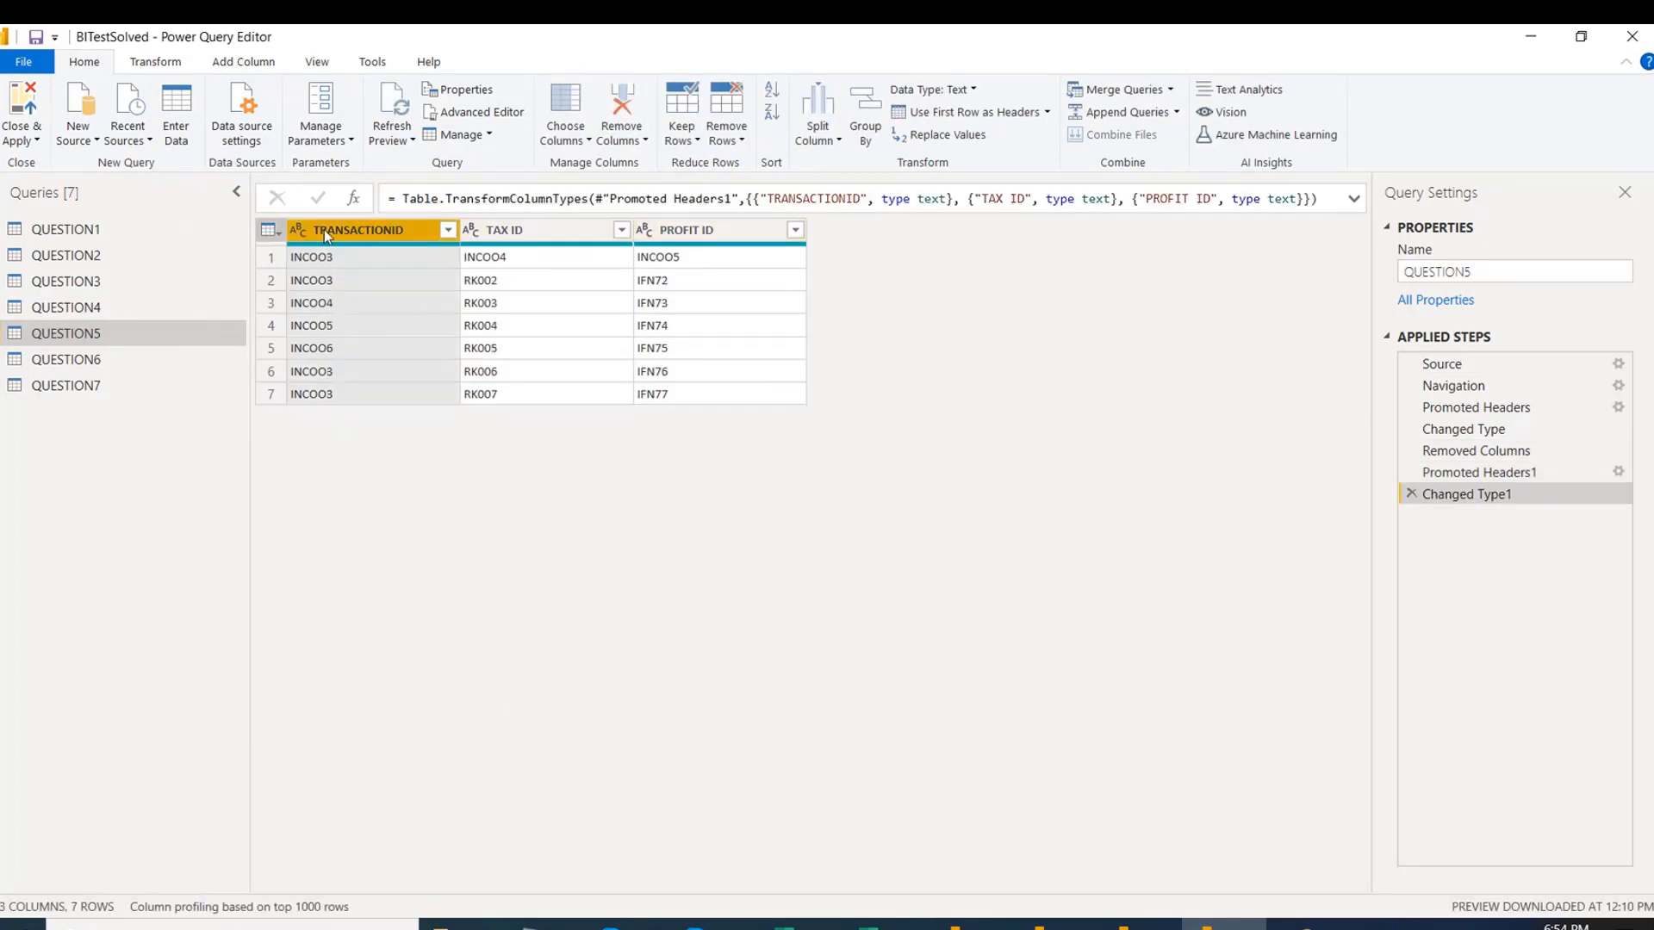
pyautogui.click(37, 142)
pyautogui.click(100, 160)
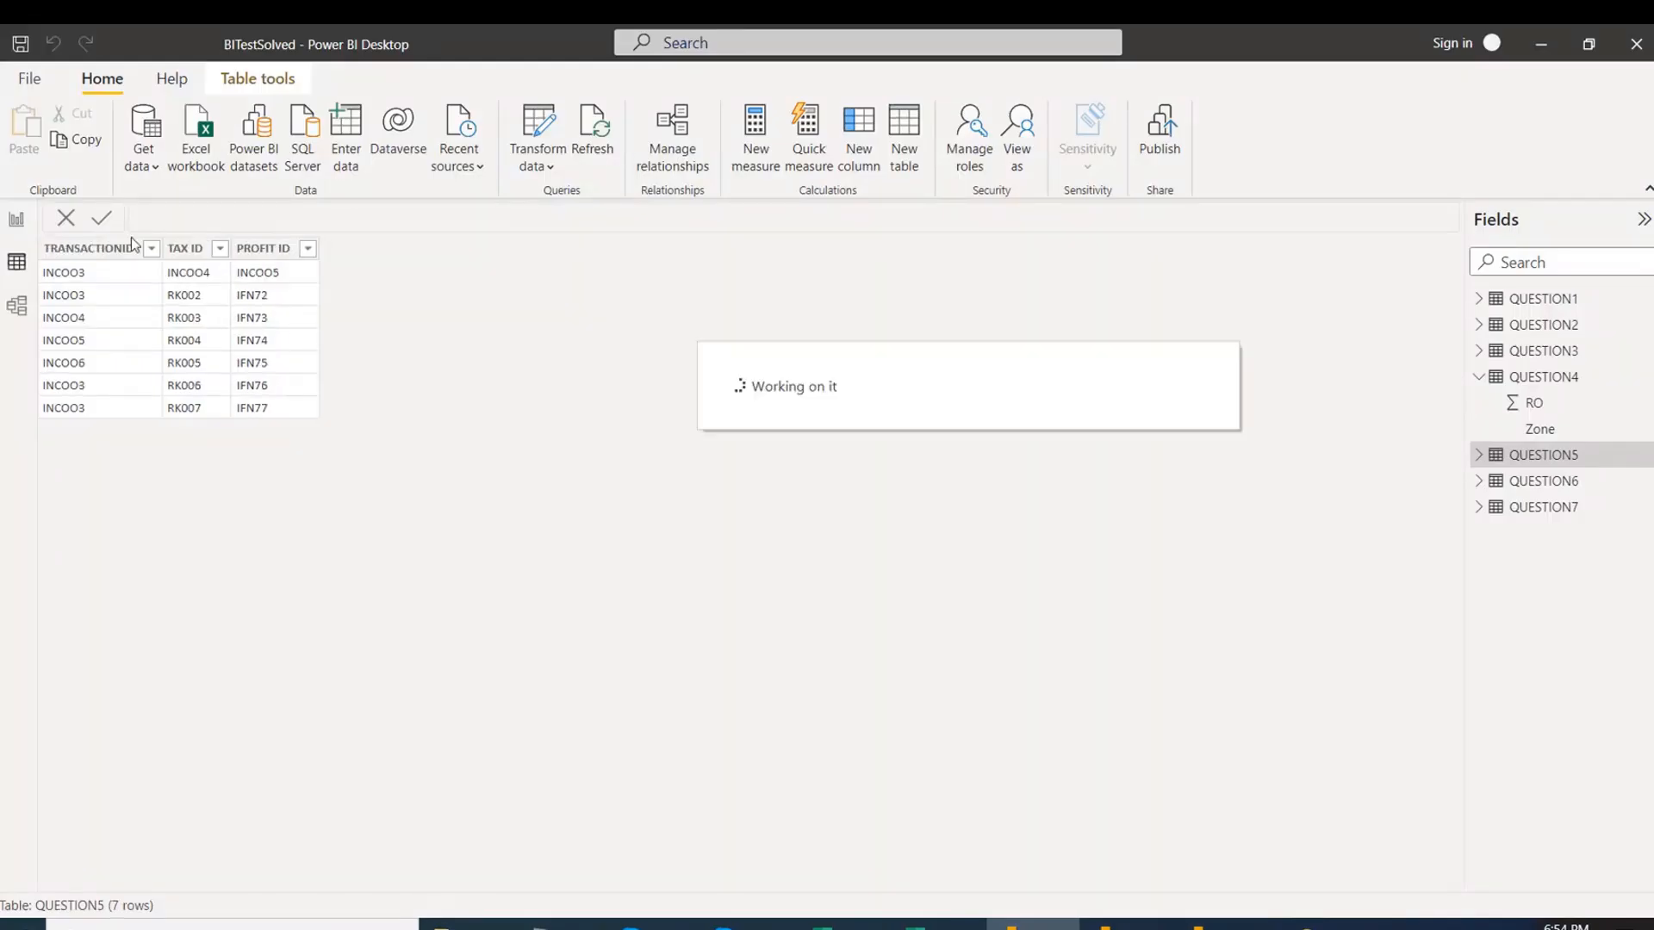
# Compare the Question 5 table data in the first and second mock-test reports, then open the second report's Question 5 page.
pyautogui.hotkey('alt', 'Tab')
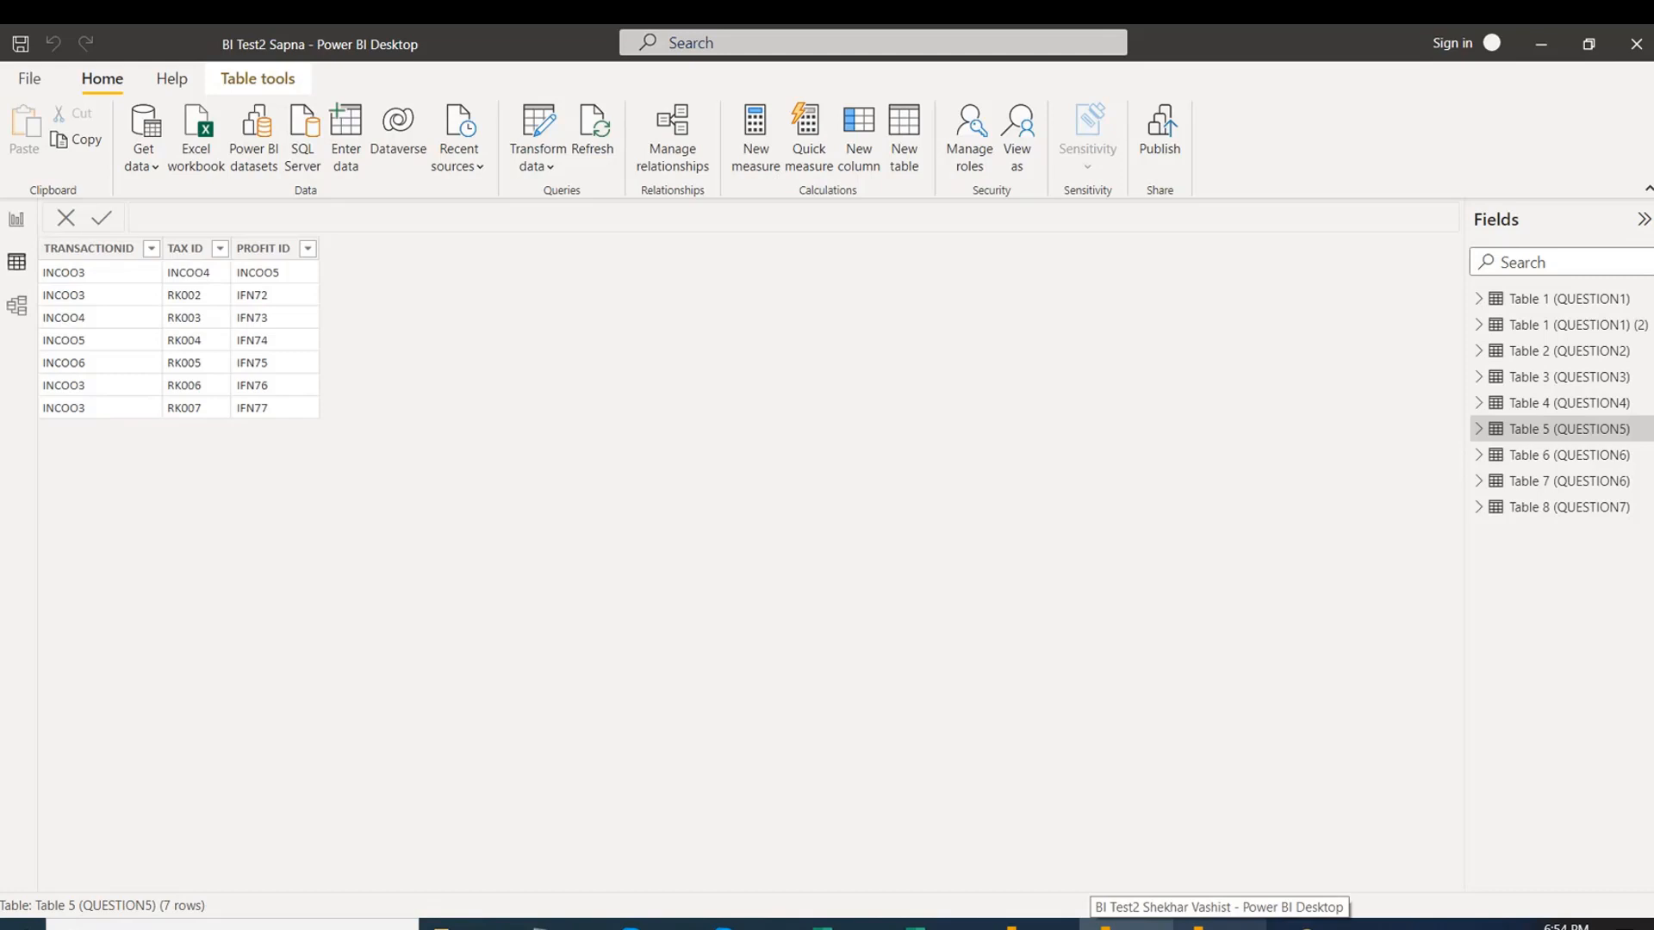
pyautogui.click(16, 262)
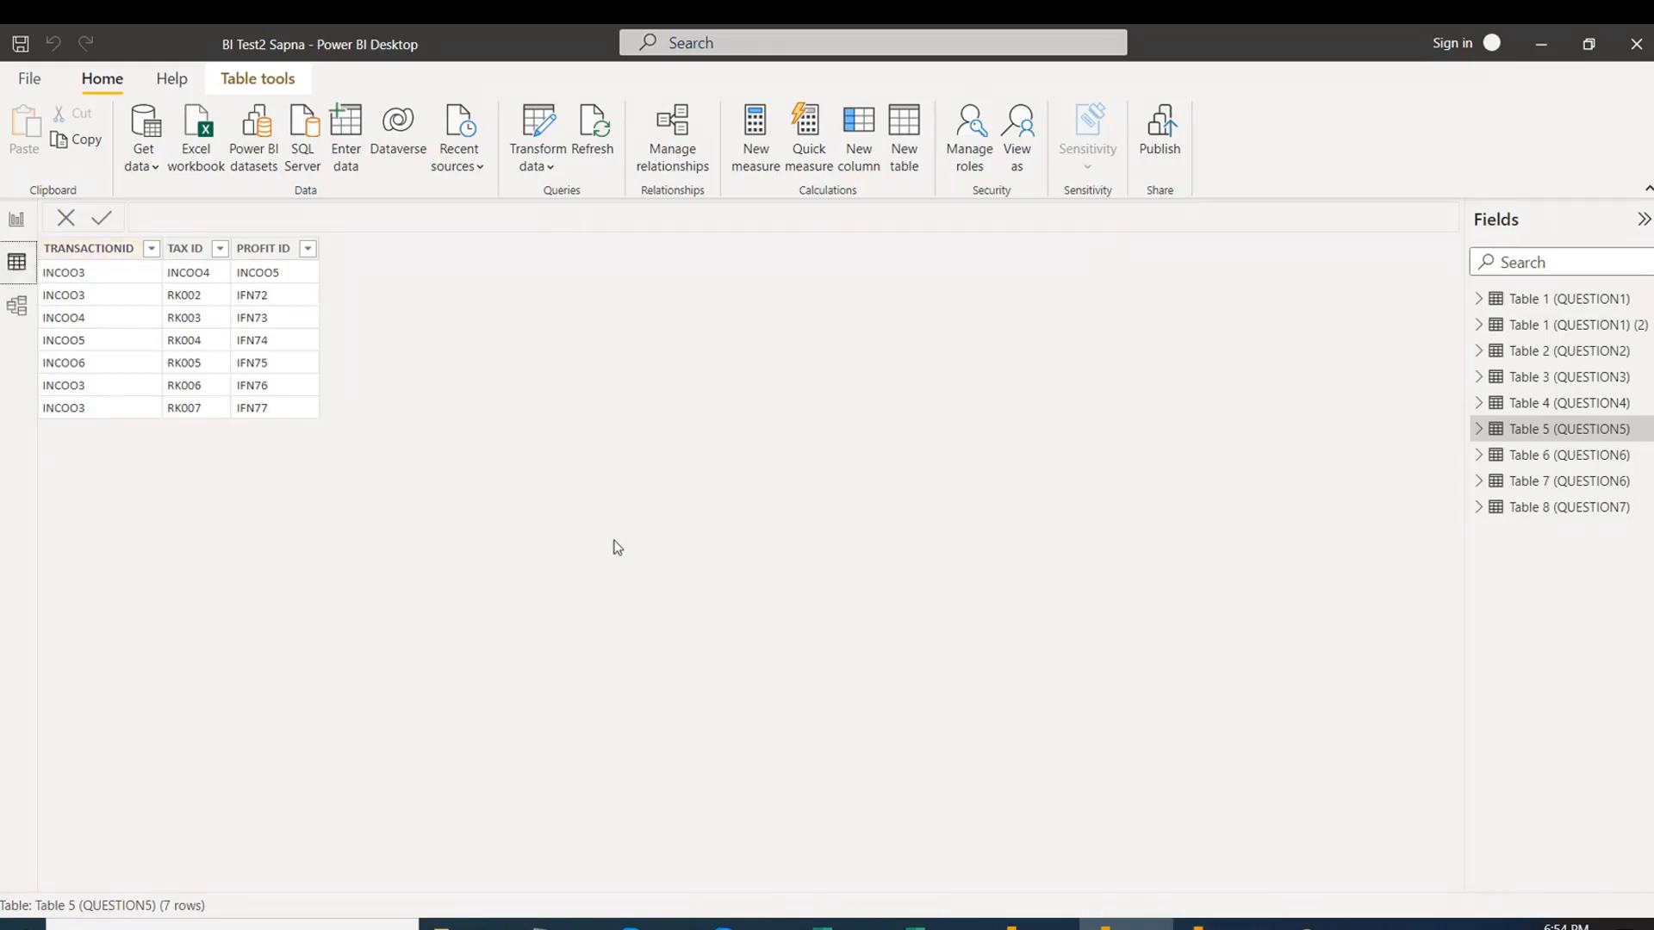
pyautogui.click(1220, 922)
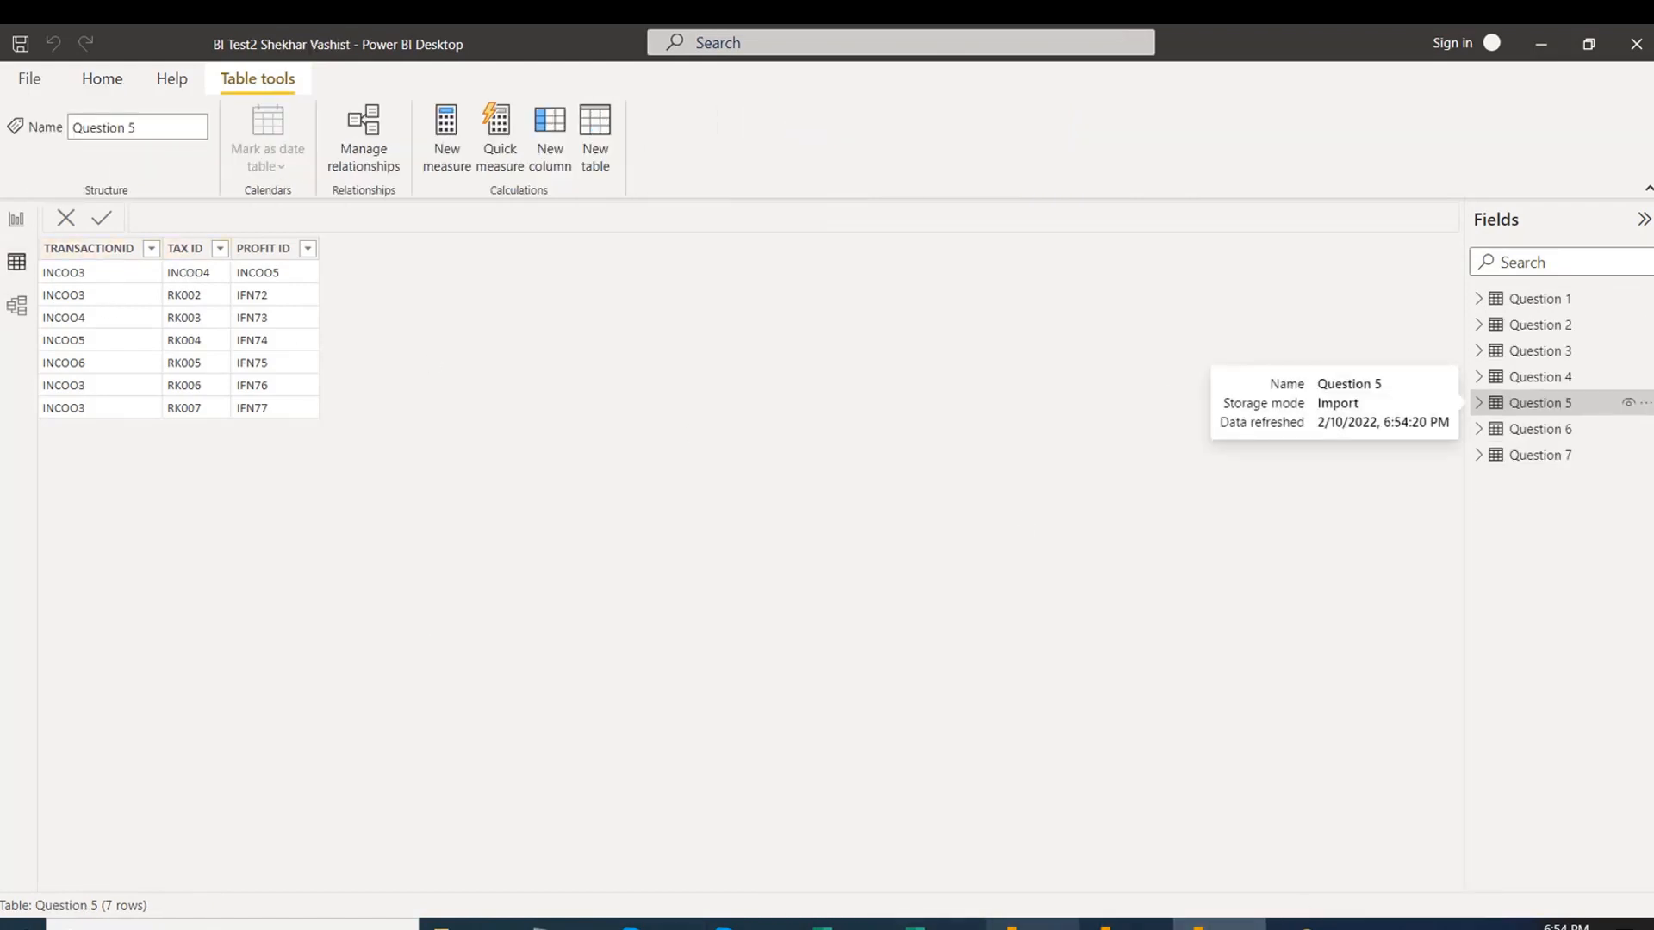
pyautogui.click(18, 226)
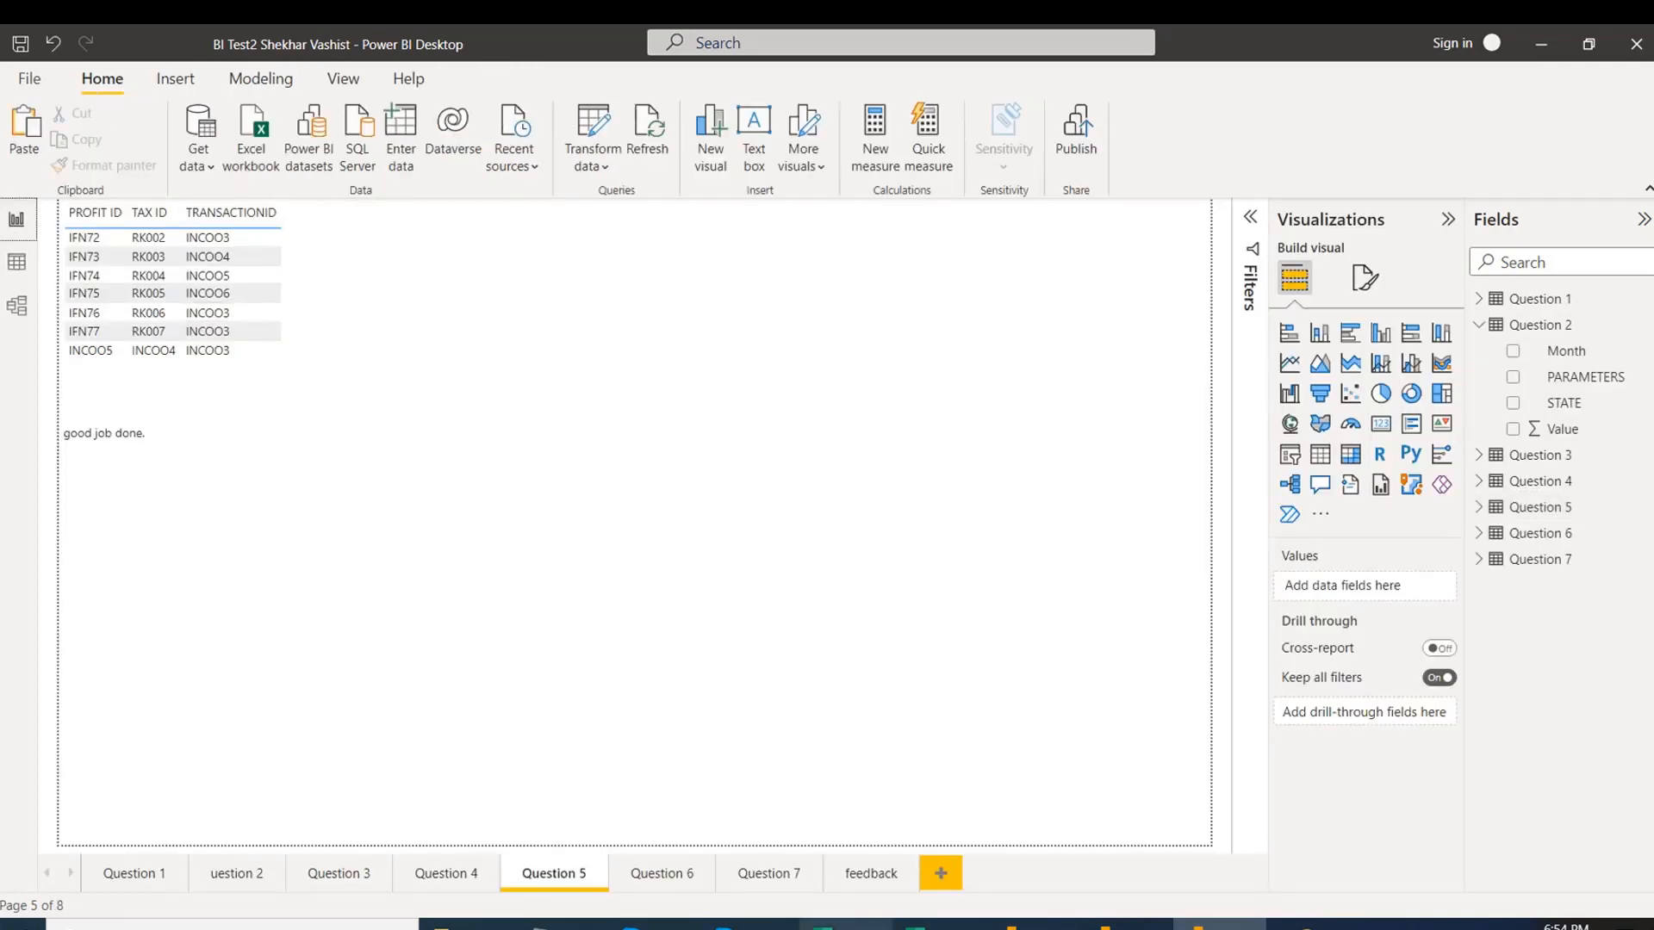
# Switch to the BI MockTest2.xlsx workbook in Excel and read the four requirements on the QUESTION6 sheet.
pyautogui.click(844, 924)
pyautogui.click(676, 888)
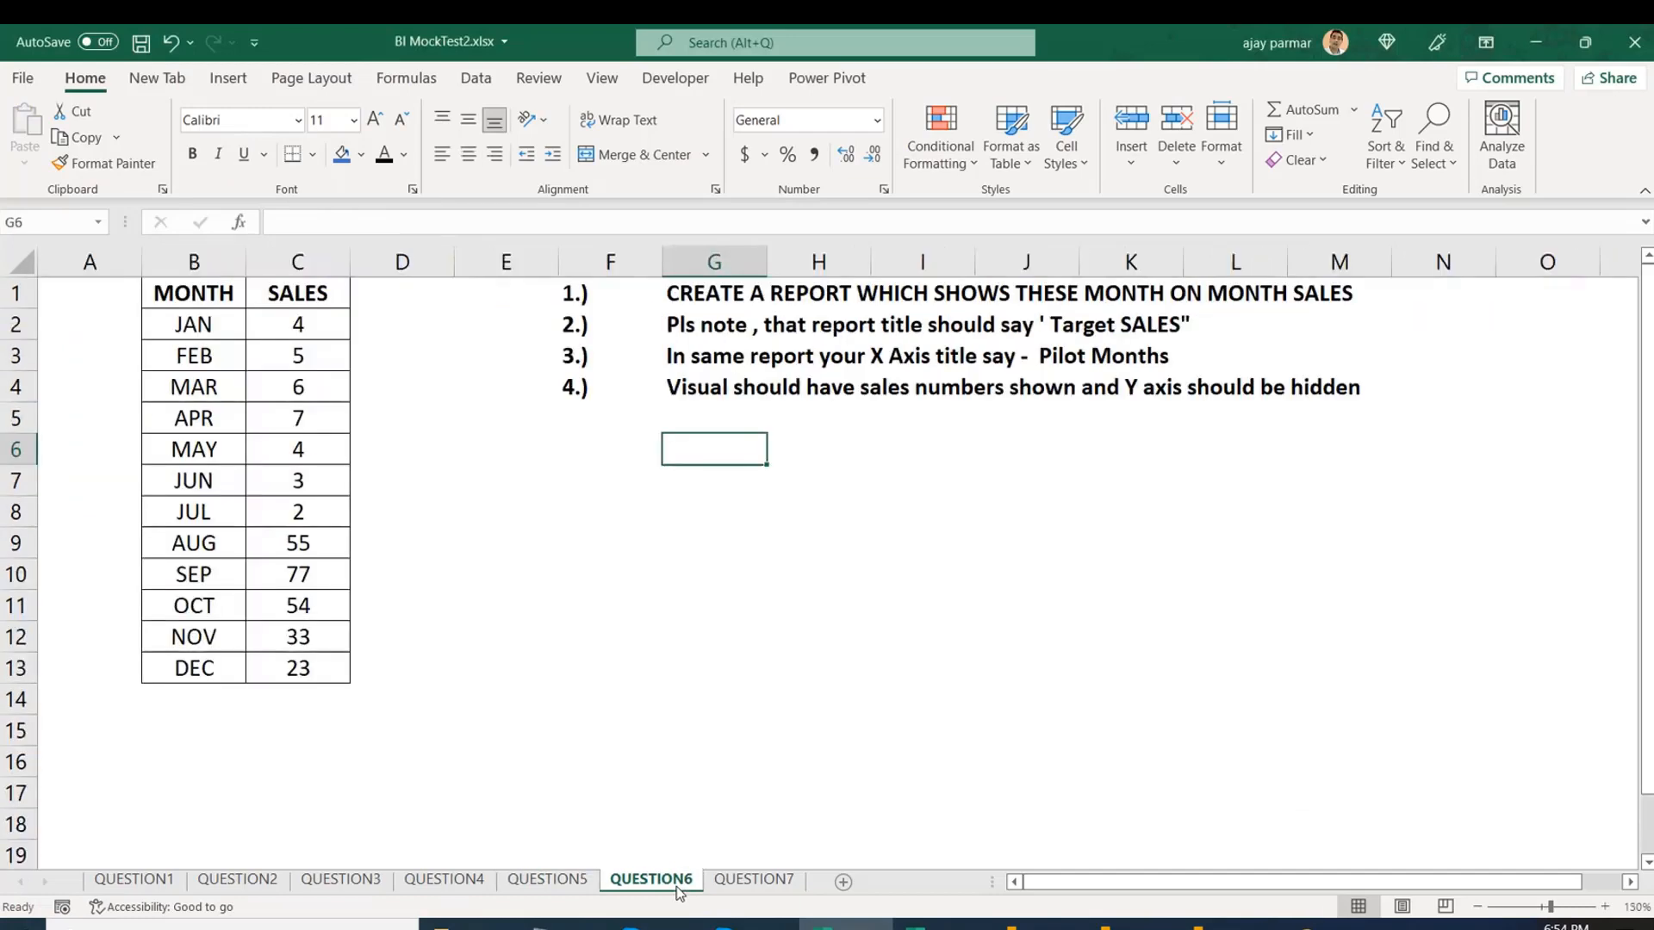
pyautogui.click(704, 291)
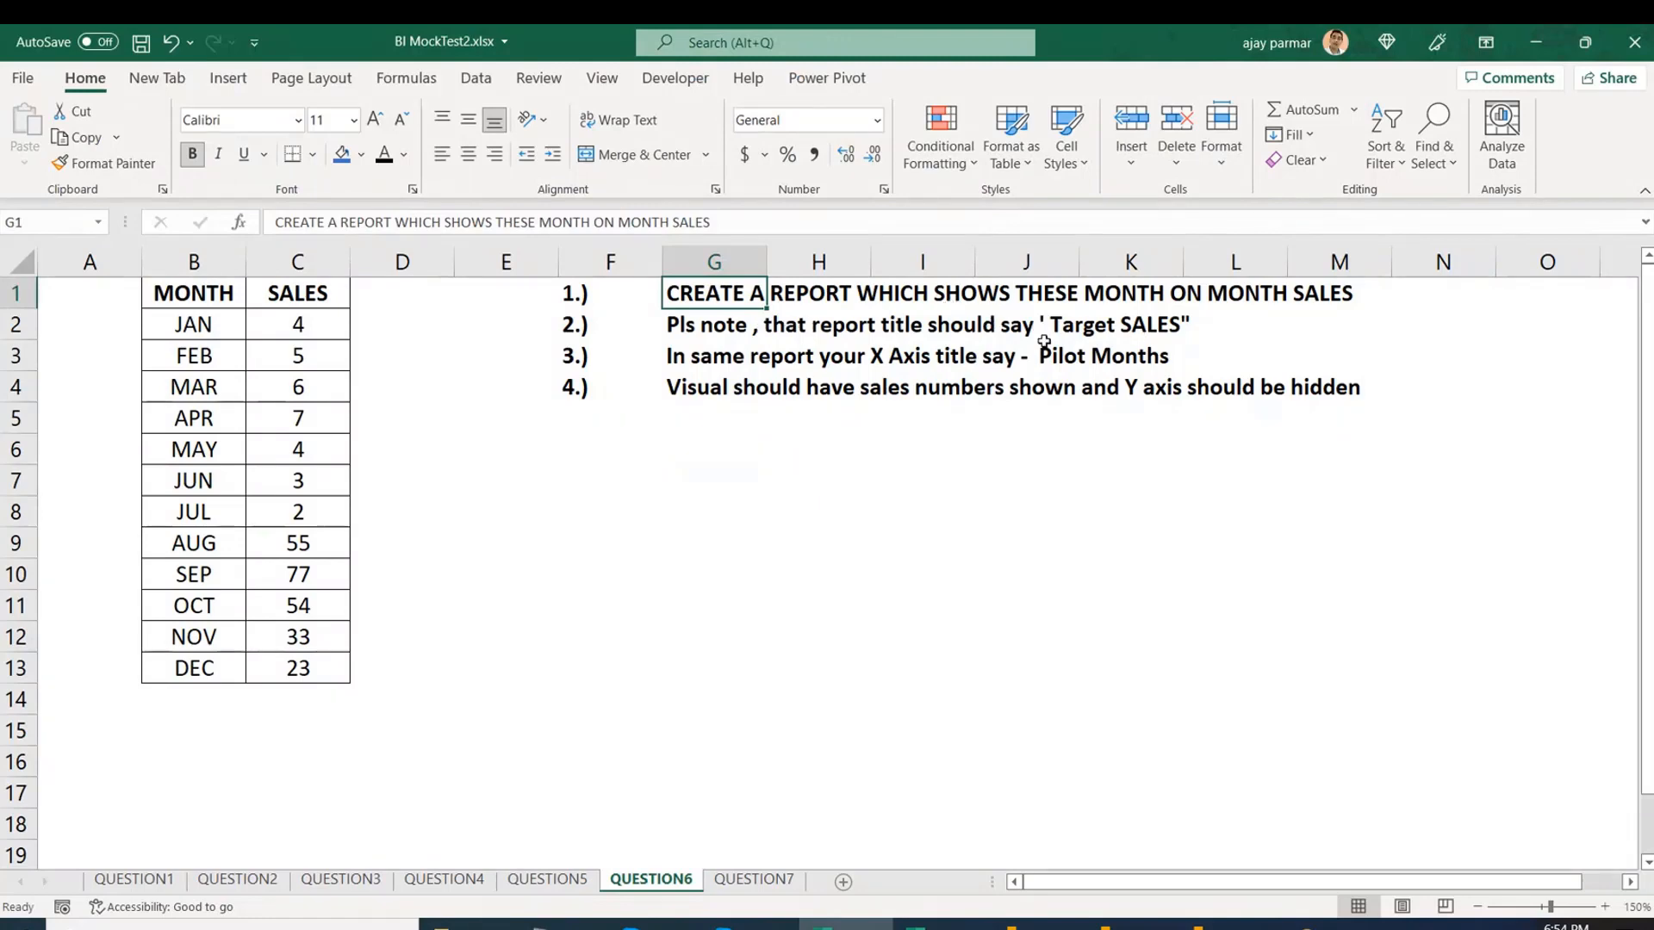
pyautogui.click(740, 360)
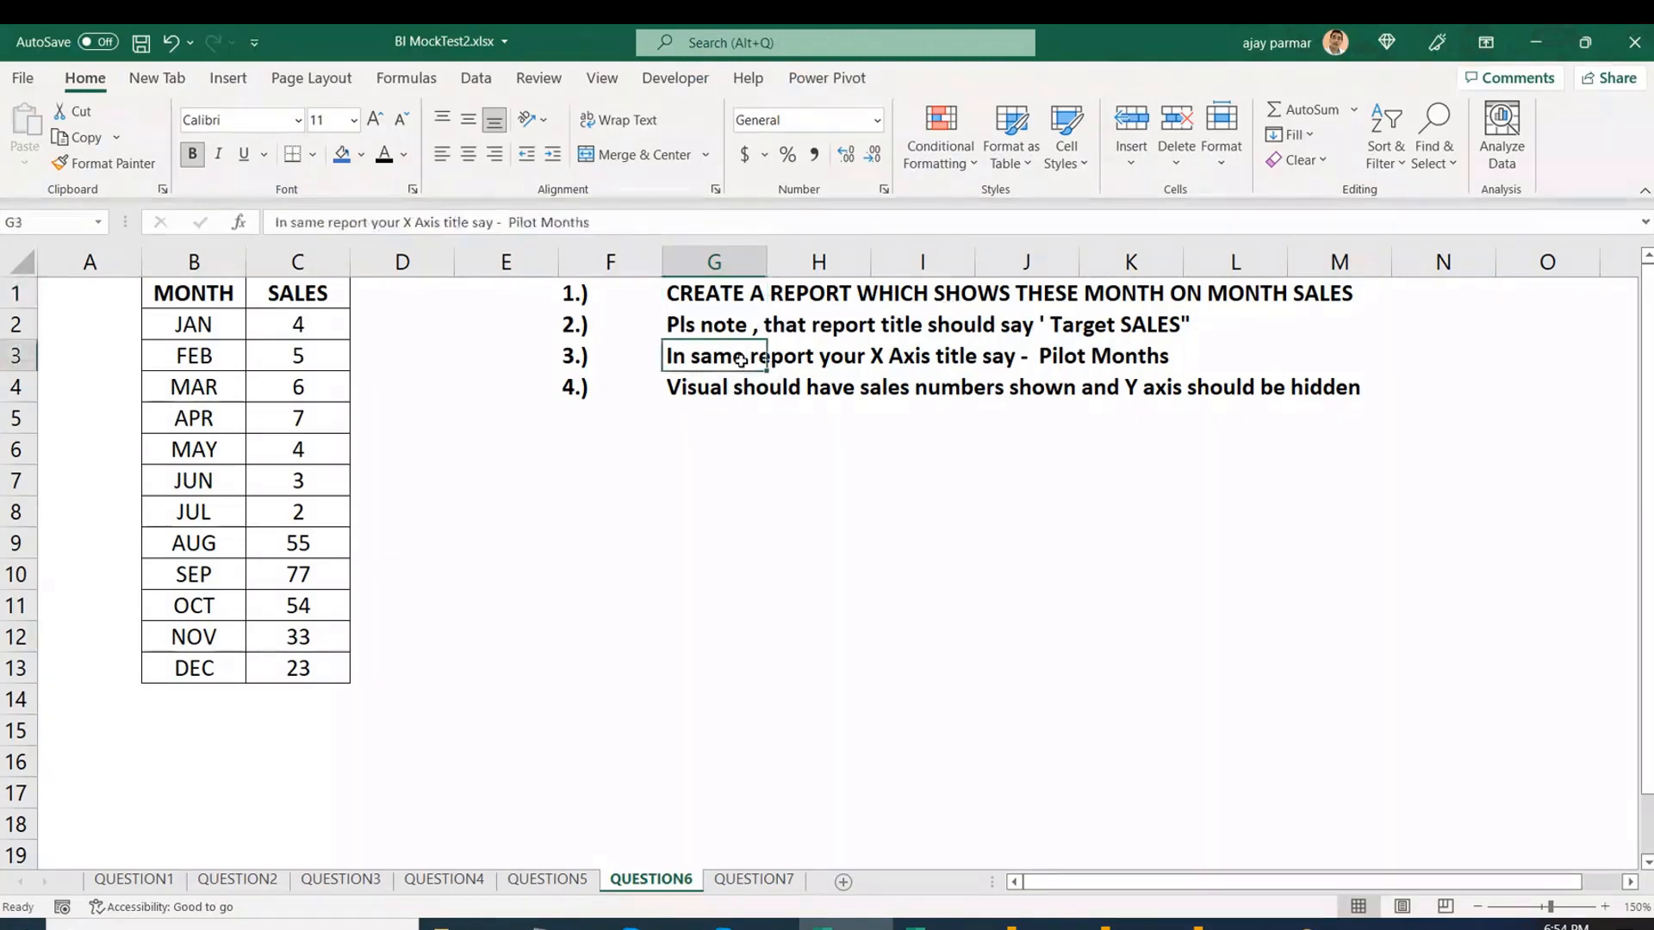
pyautogui.click(728, 392)
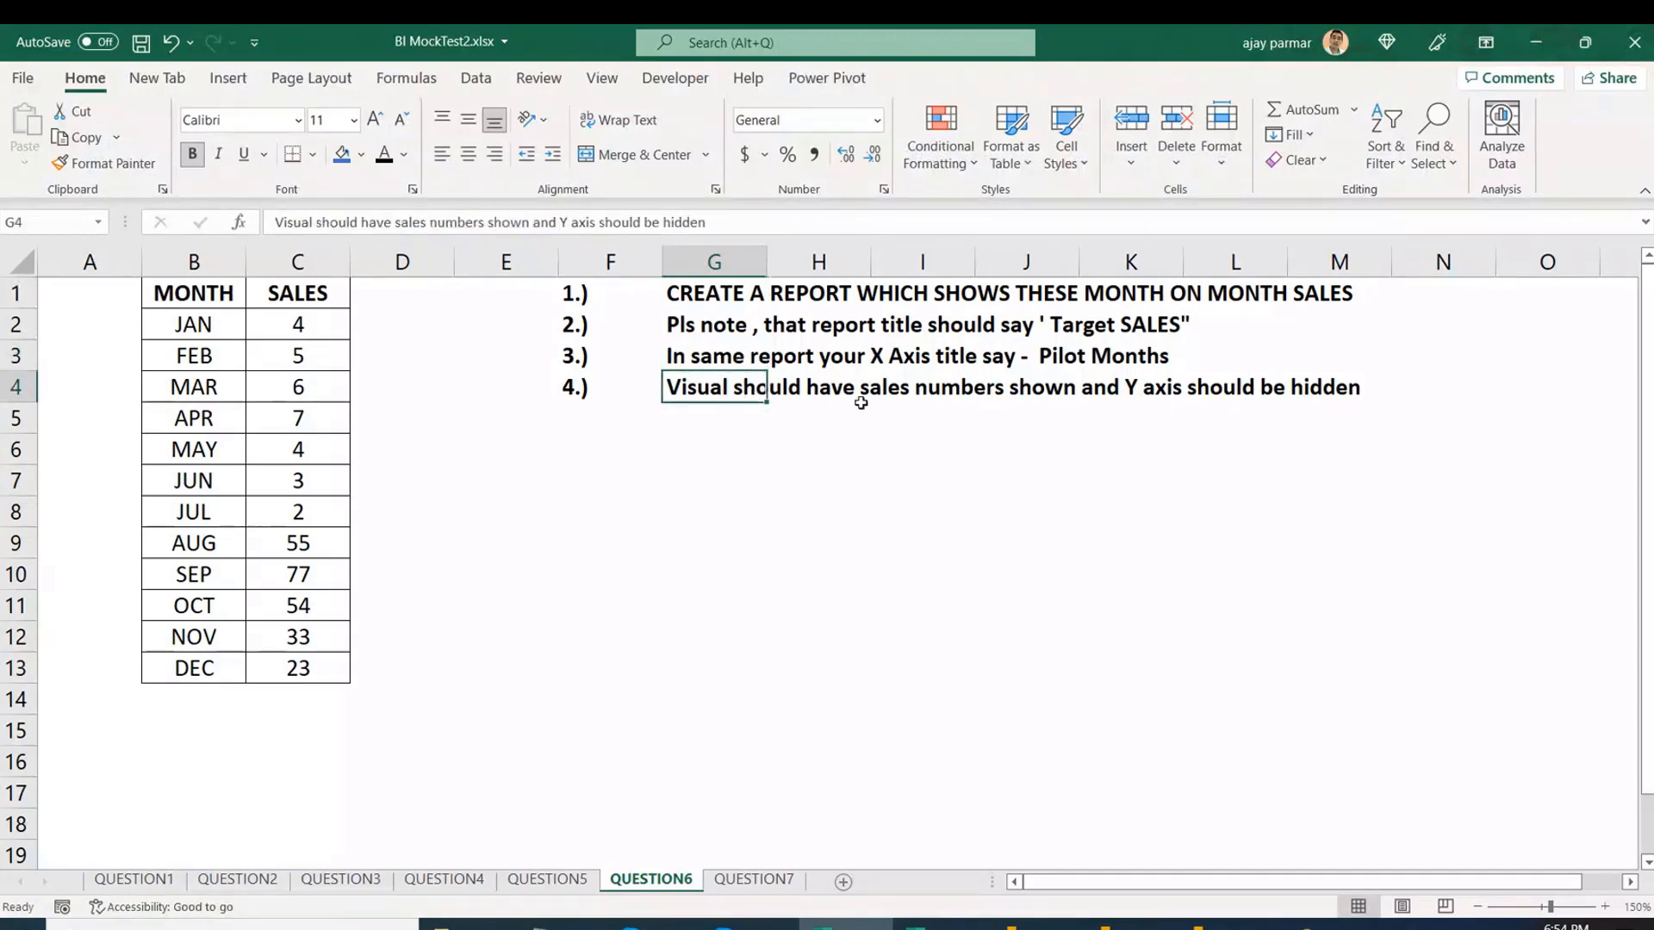
pyautogui.click(1202, 401)
pyautogui.click(704, 389)
# In the first mock-test report, move the Q6 column chart up towards the middle of the page and show its formatting options.
pyautogui.click(1106, 925)
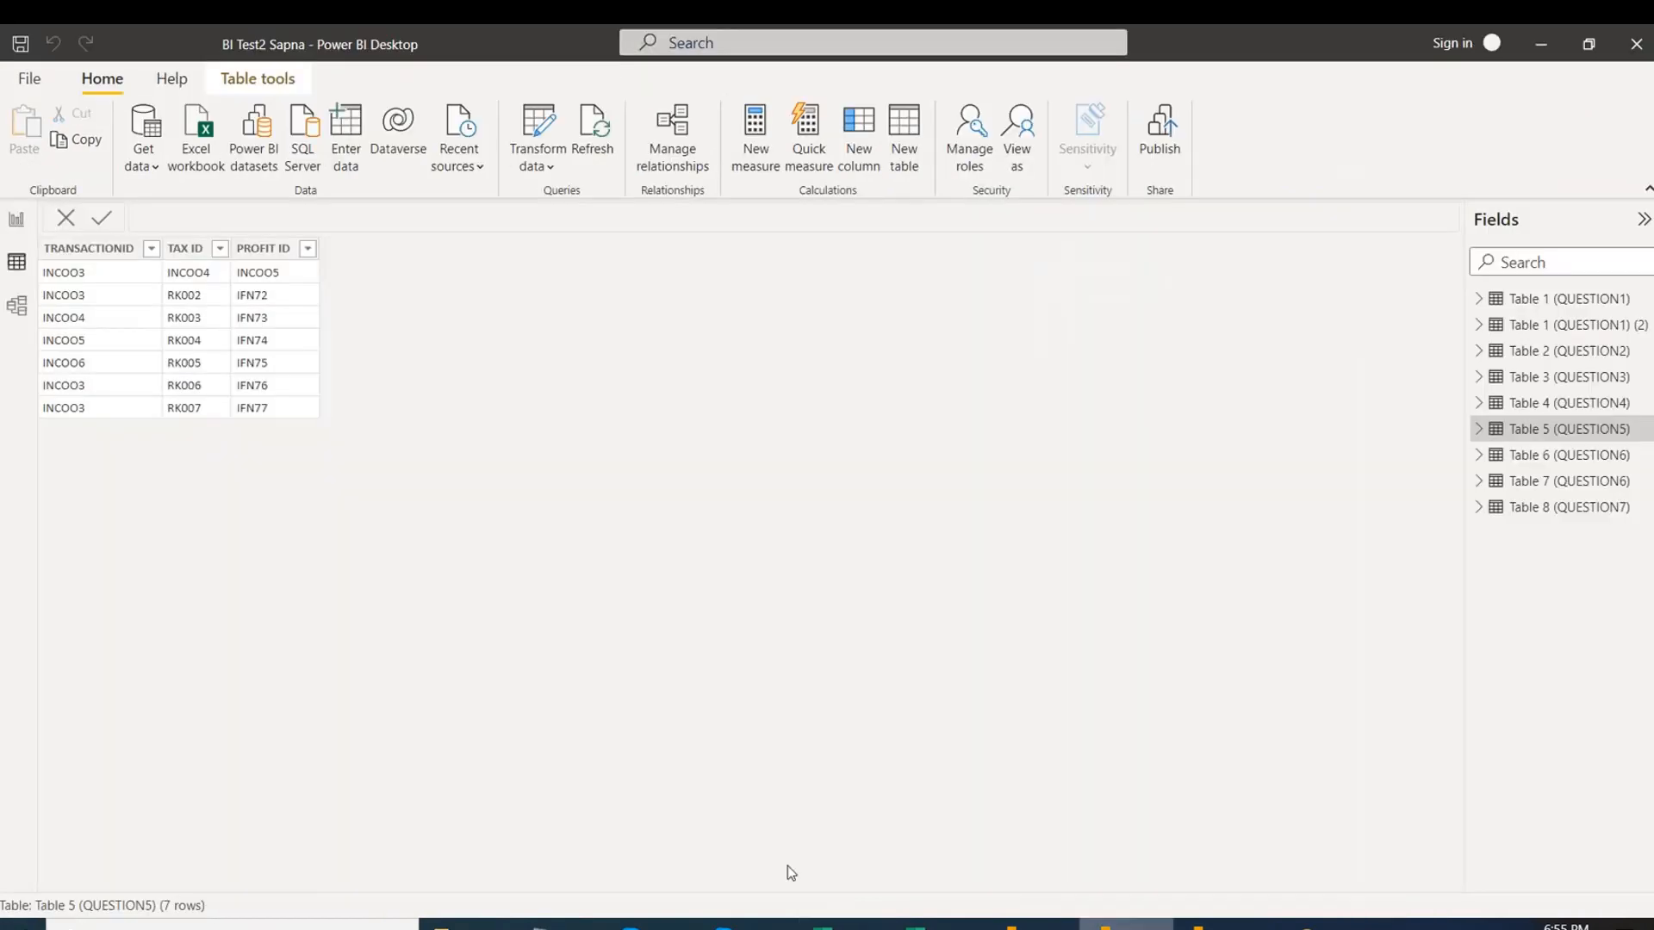
pyautogui.click(16, 219)
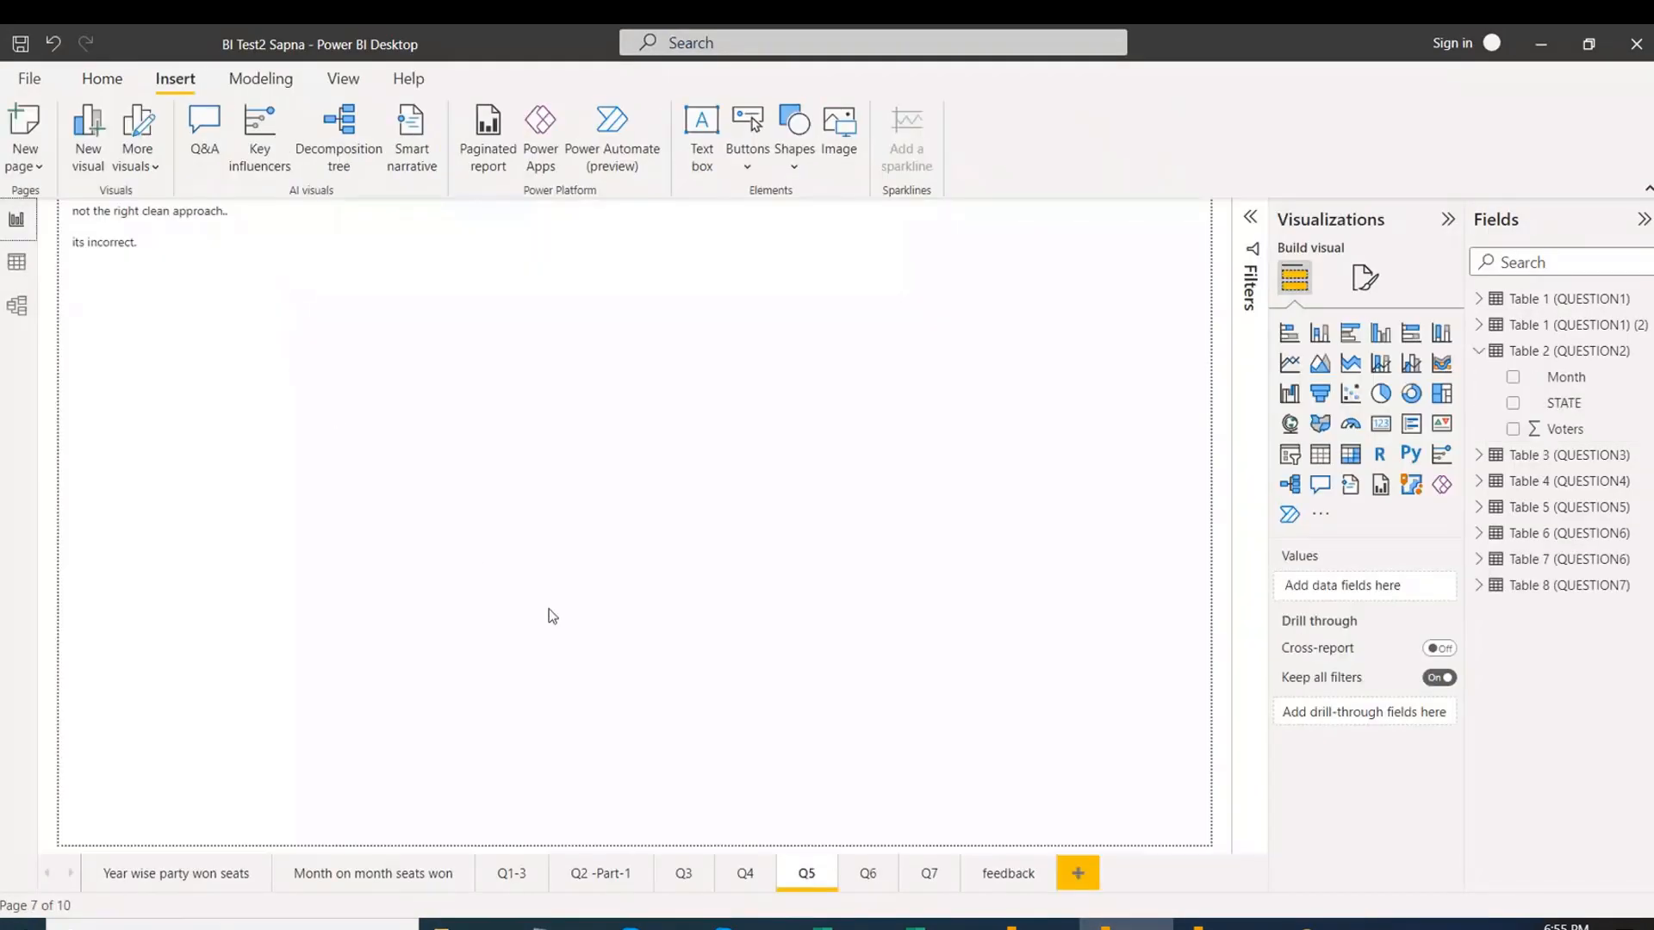
pyautogui.click(883, 875)
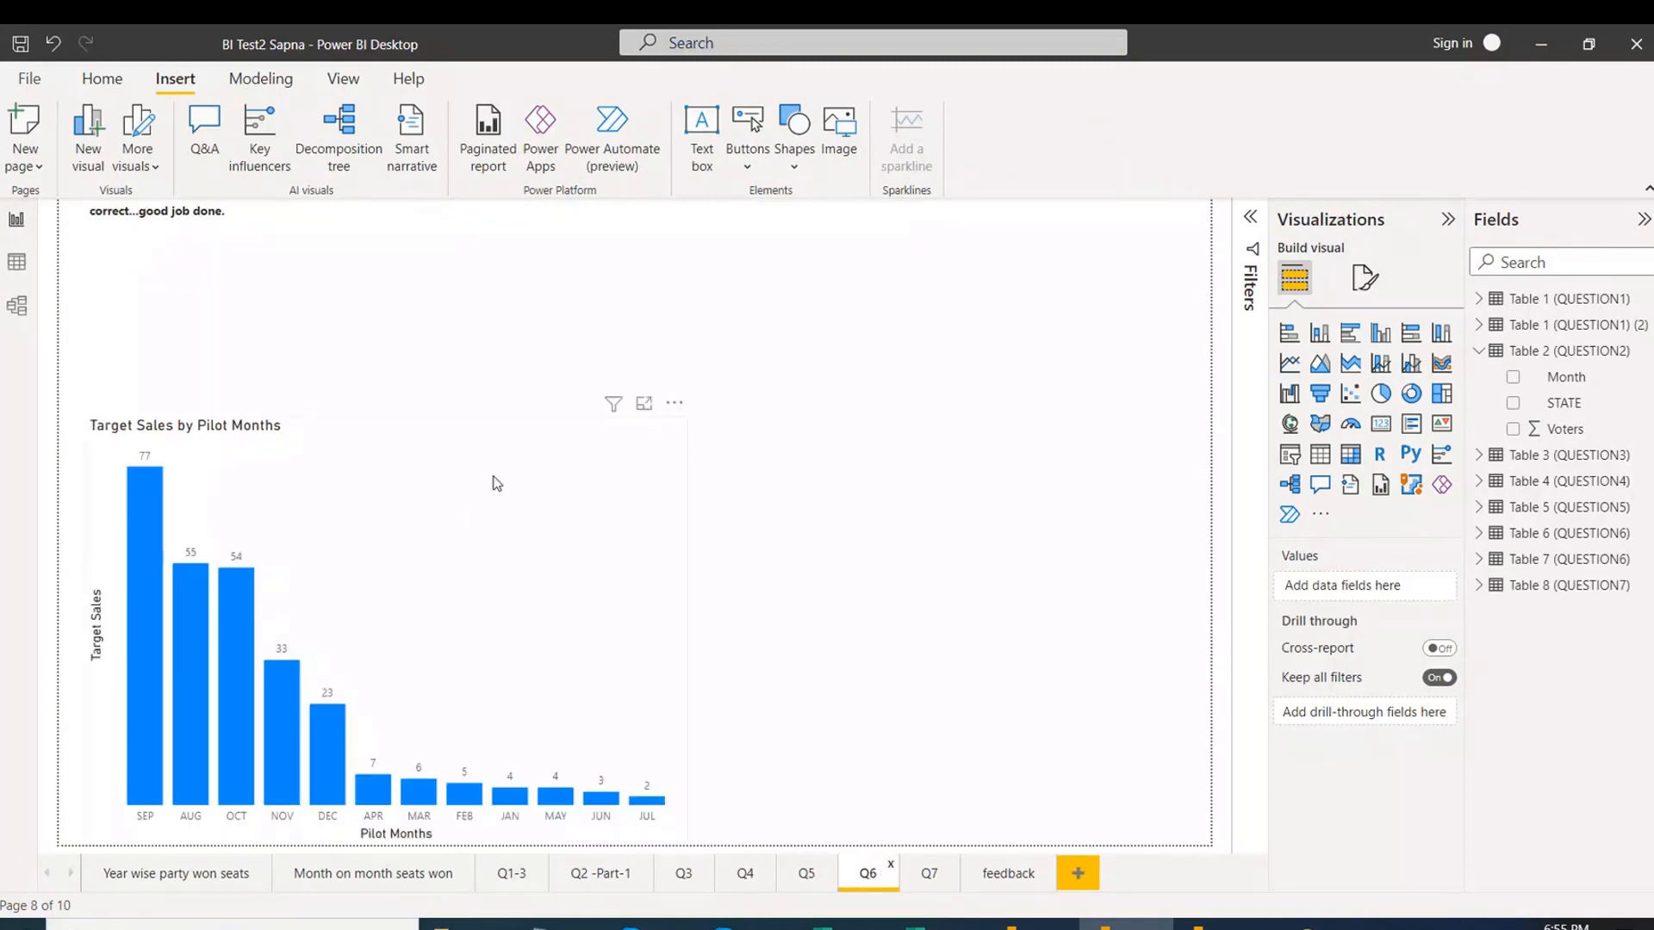
pyautogui.moveTo(498, 466); pyautogui.dragTo(725, 297)
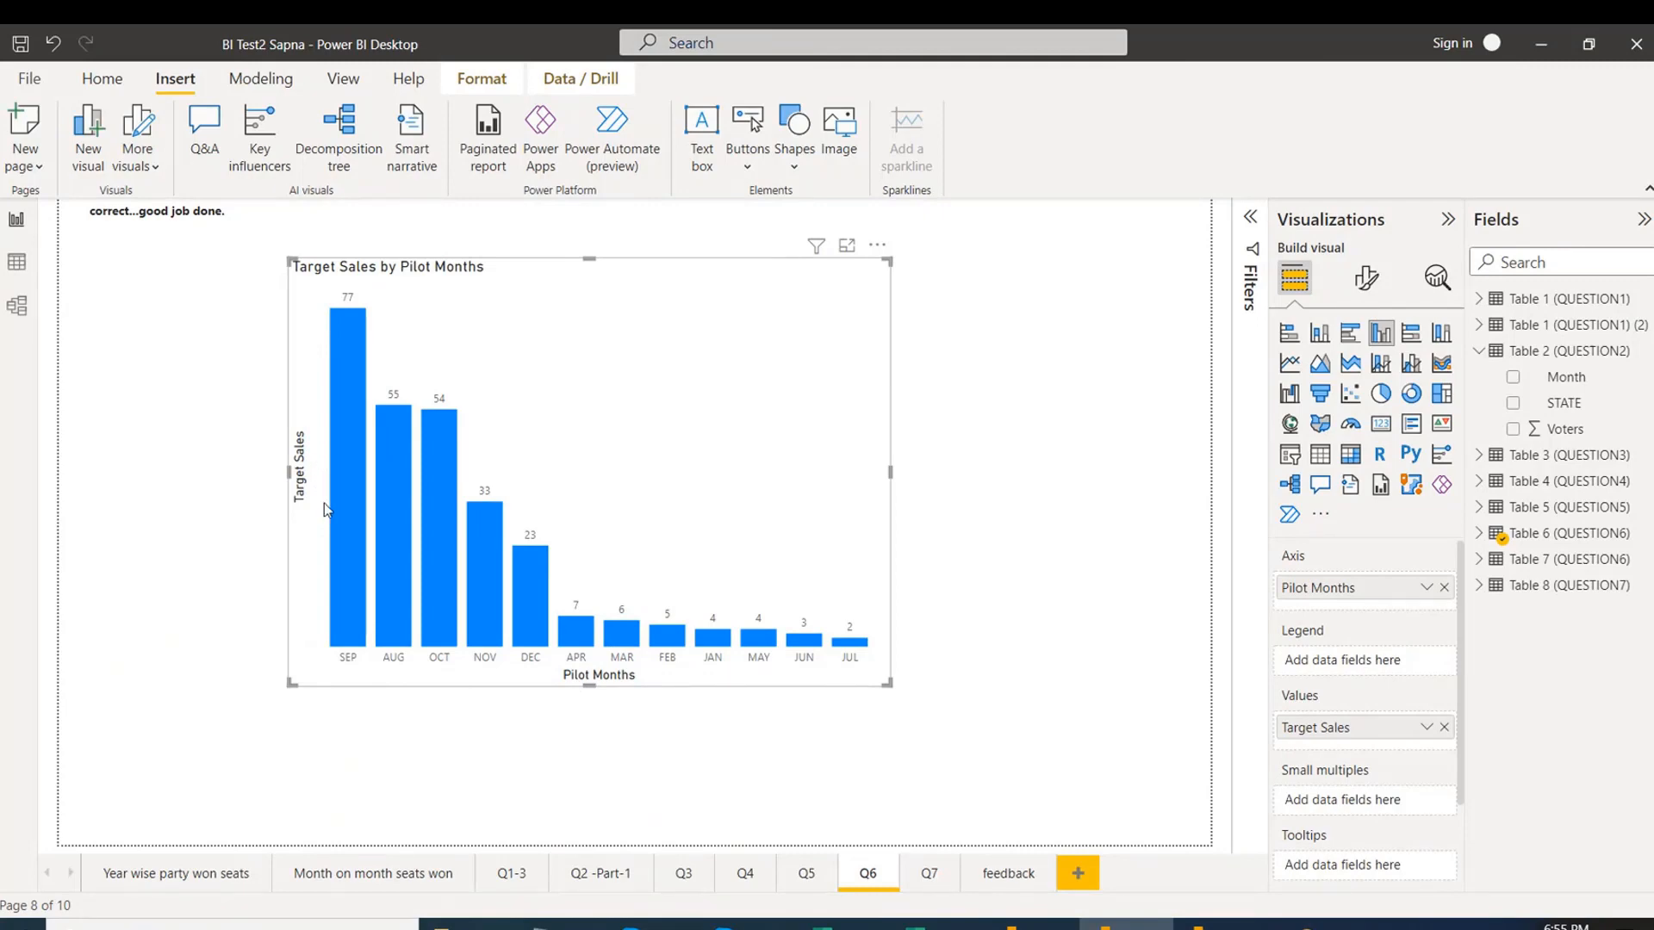
pyautogui.click(1366, 280)
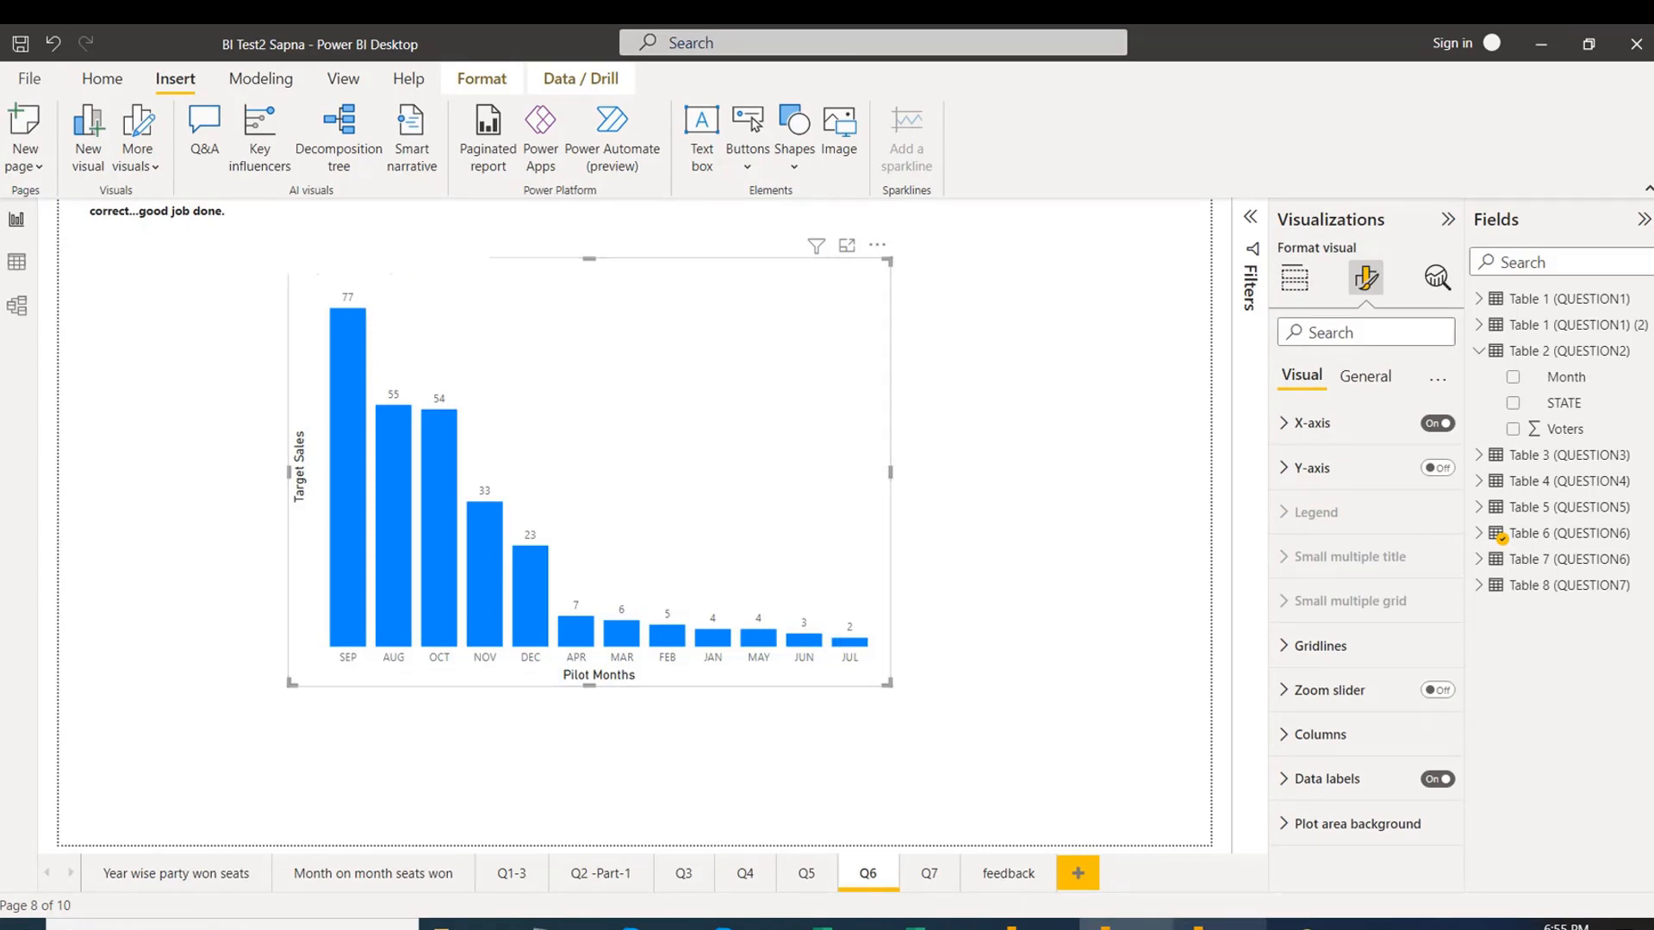
# In the second mock-test report, move the Question 6 Target Sales chart slightly up and show its formatting options.
pyautogui.click(1219, 924)
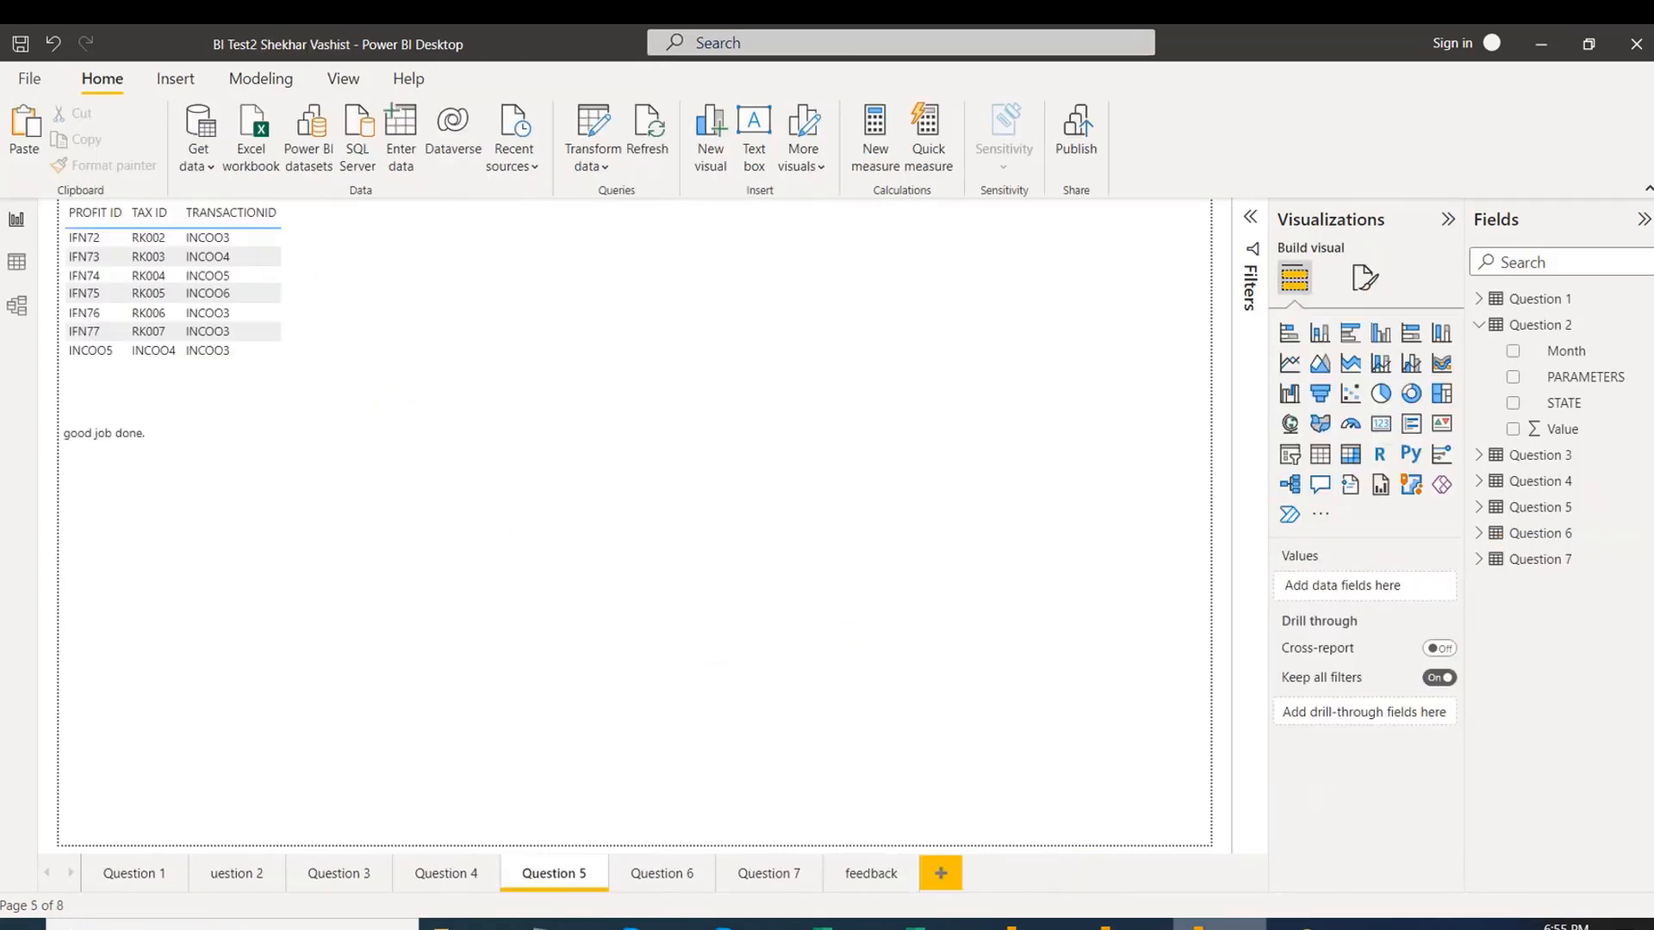
pyautogui.click(688, 875)
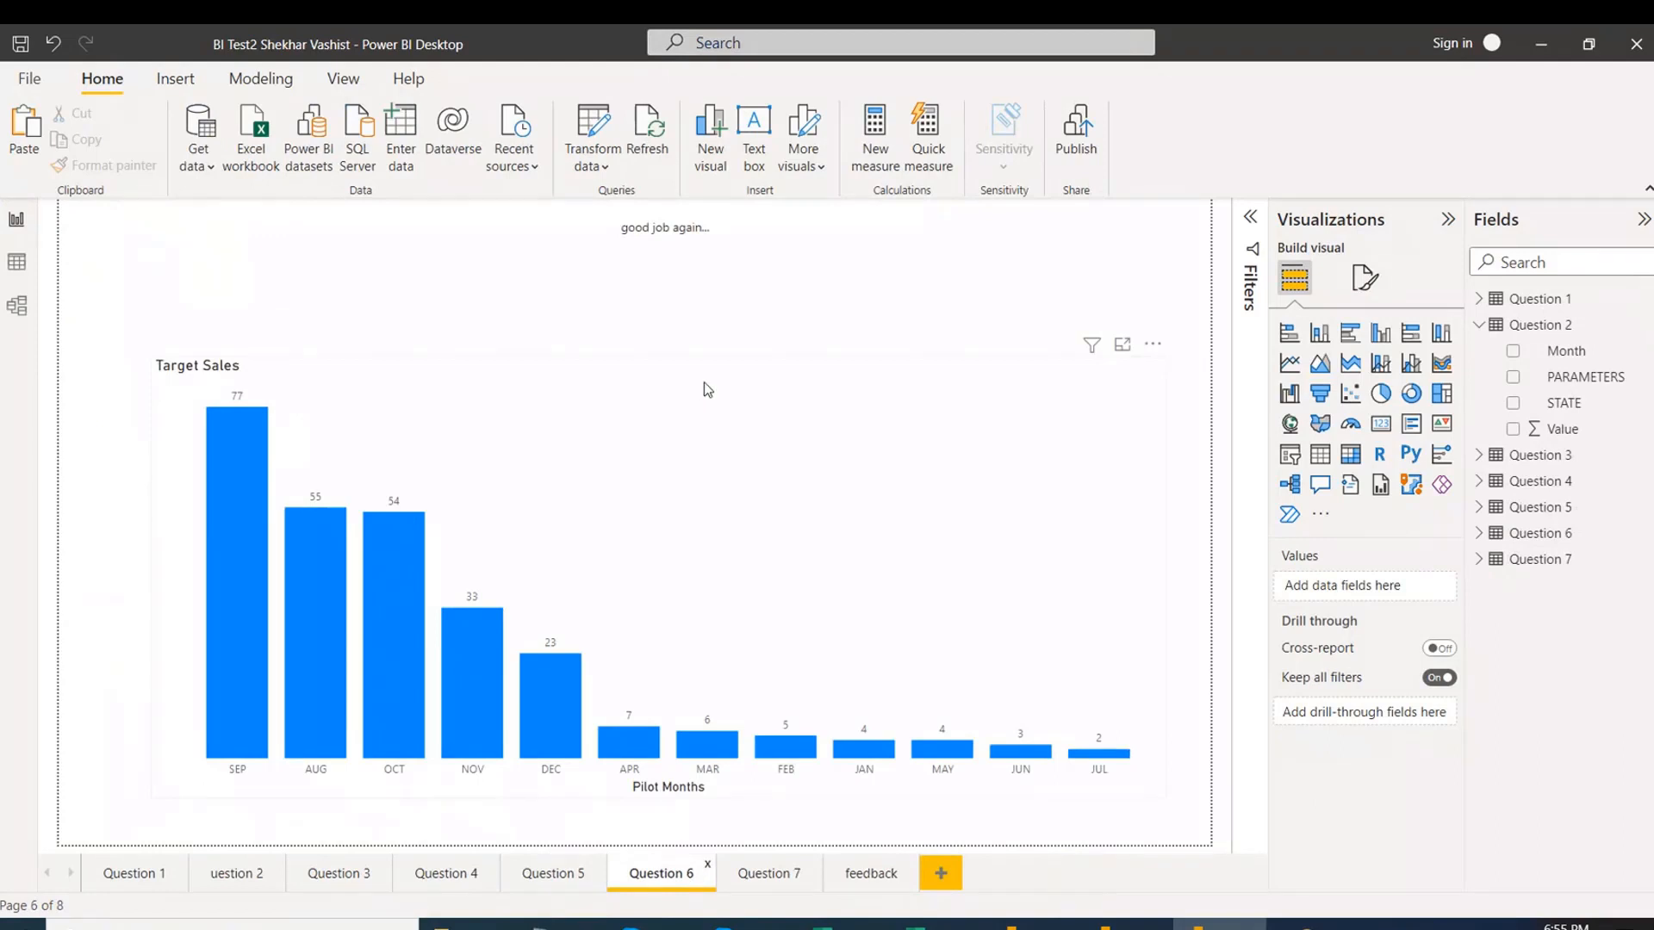
pyautogui.click(662, 308)
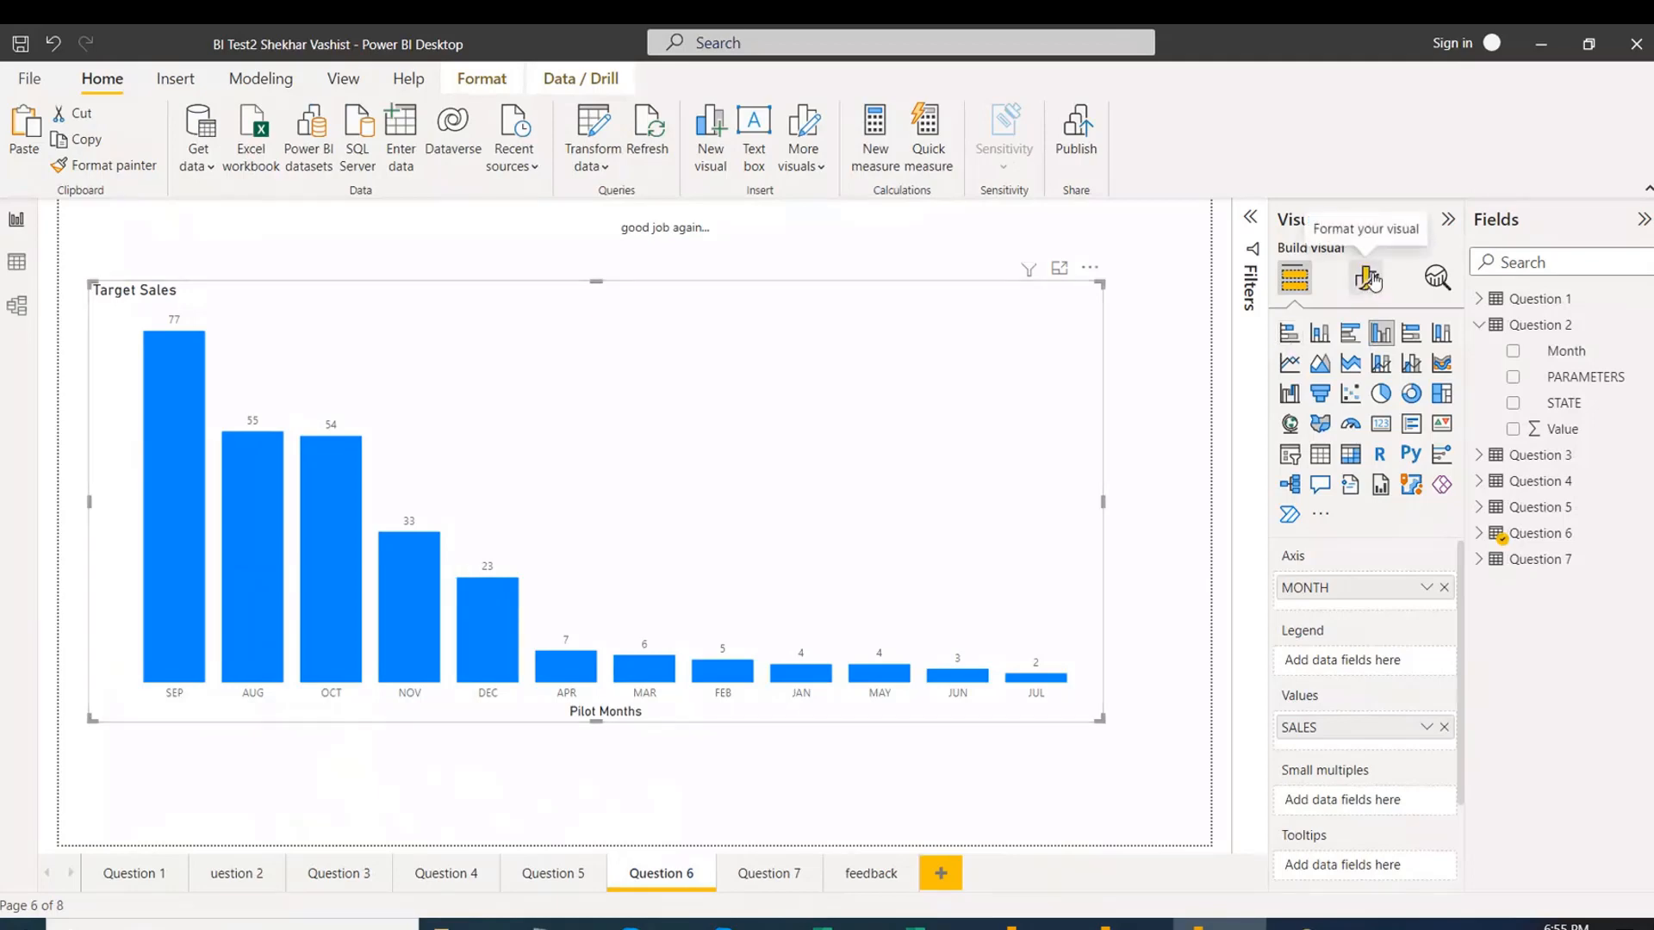
pyautogui.click(1366, 278)
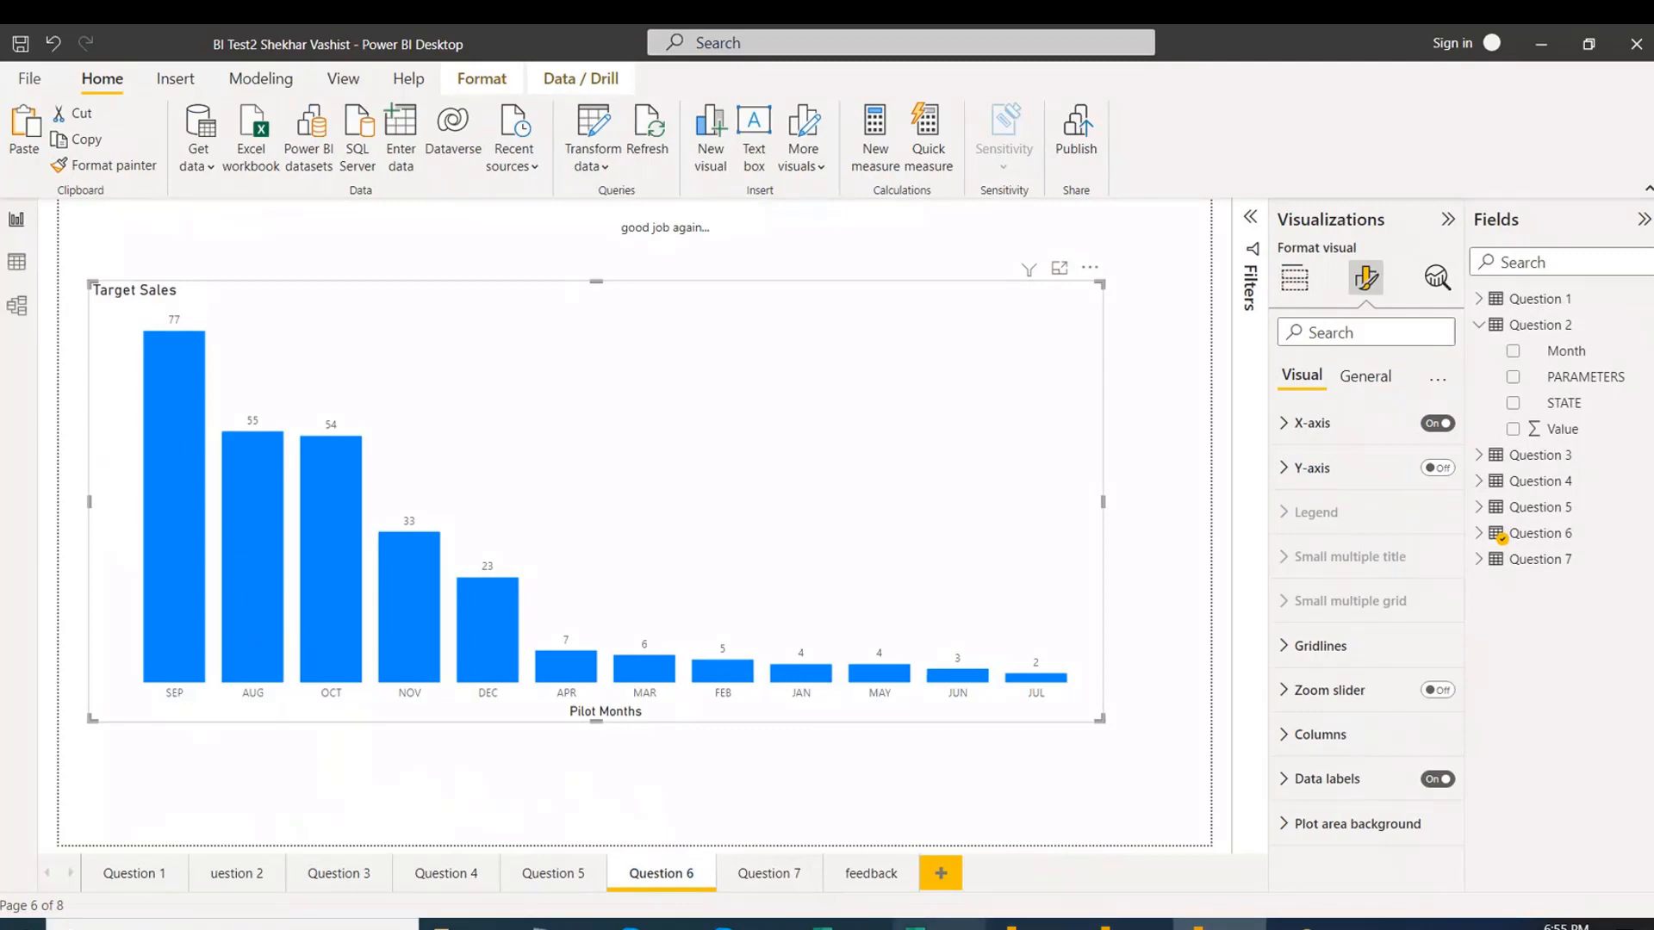
# Return to BI MockTest2.xlsx and read the legend question and the slicer task on the QUESTION7 sheet.
pyautogui.click(999, 840)
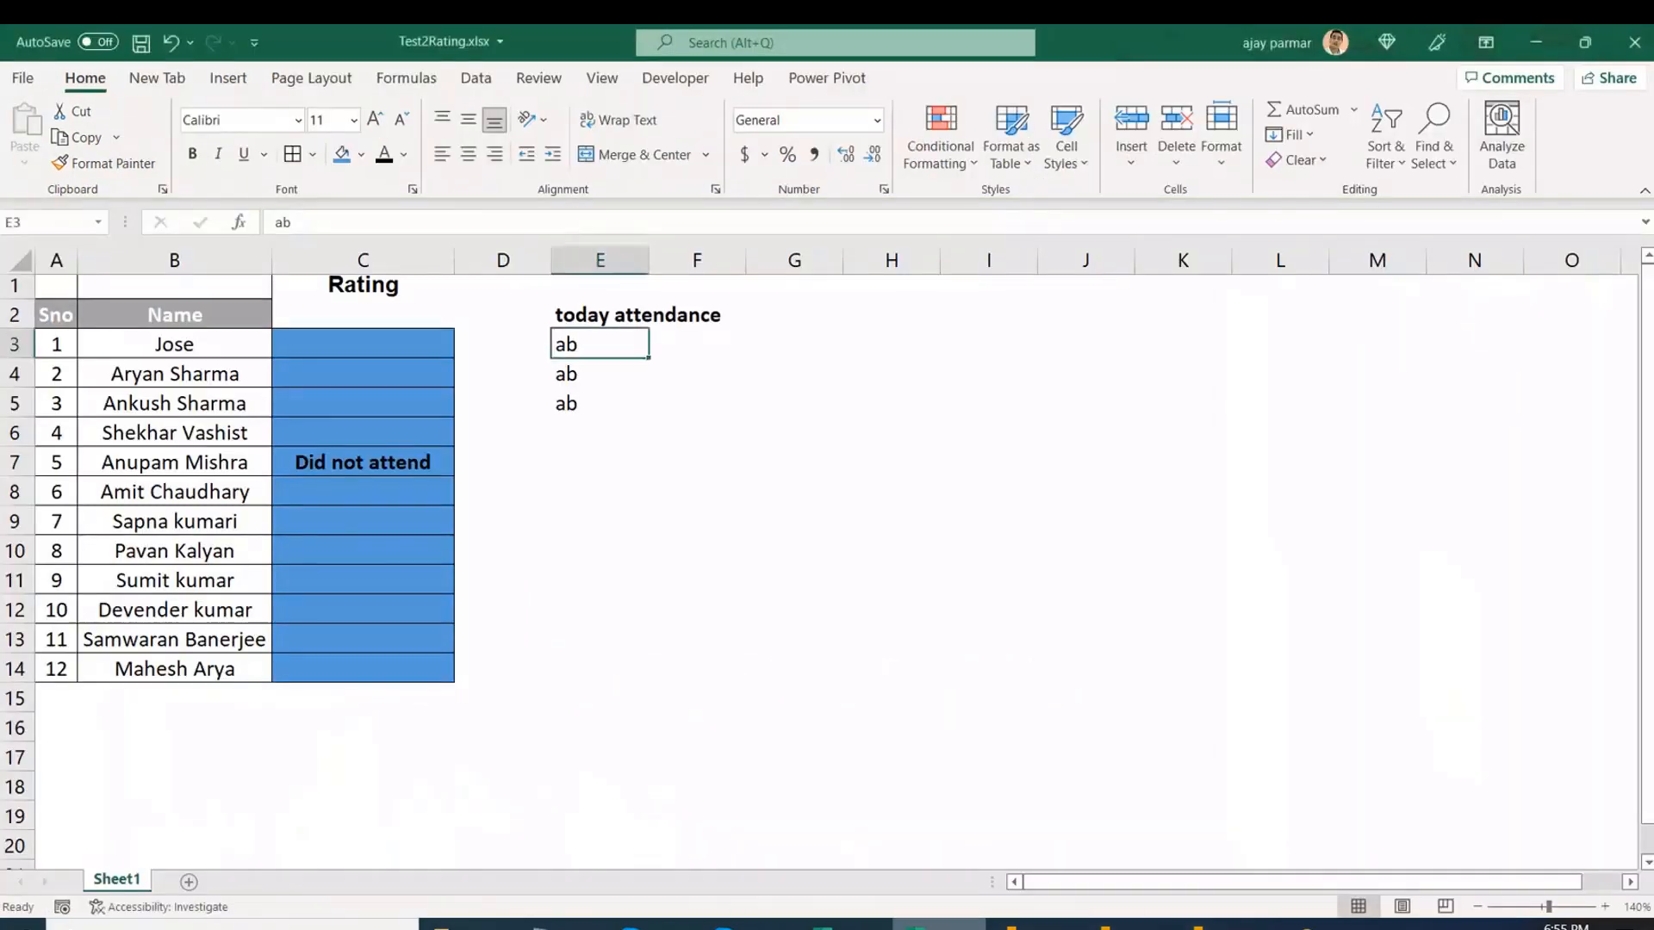
pyautogui.click(836, 926)
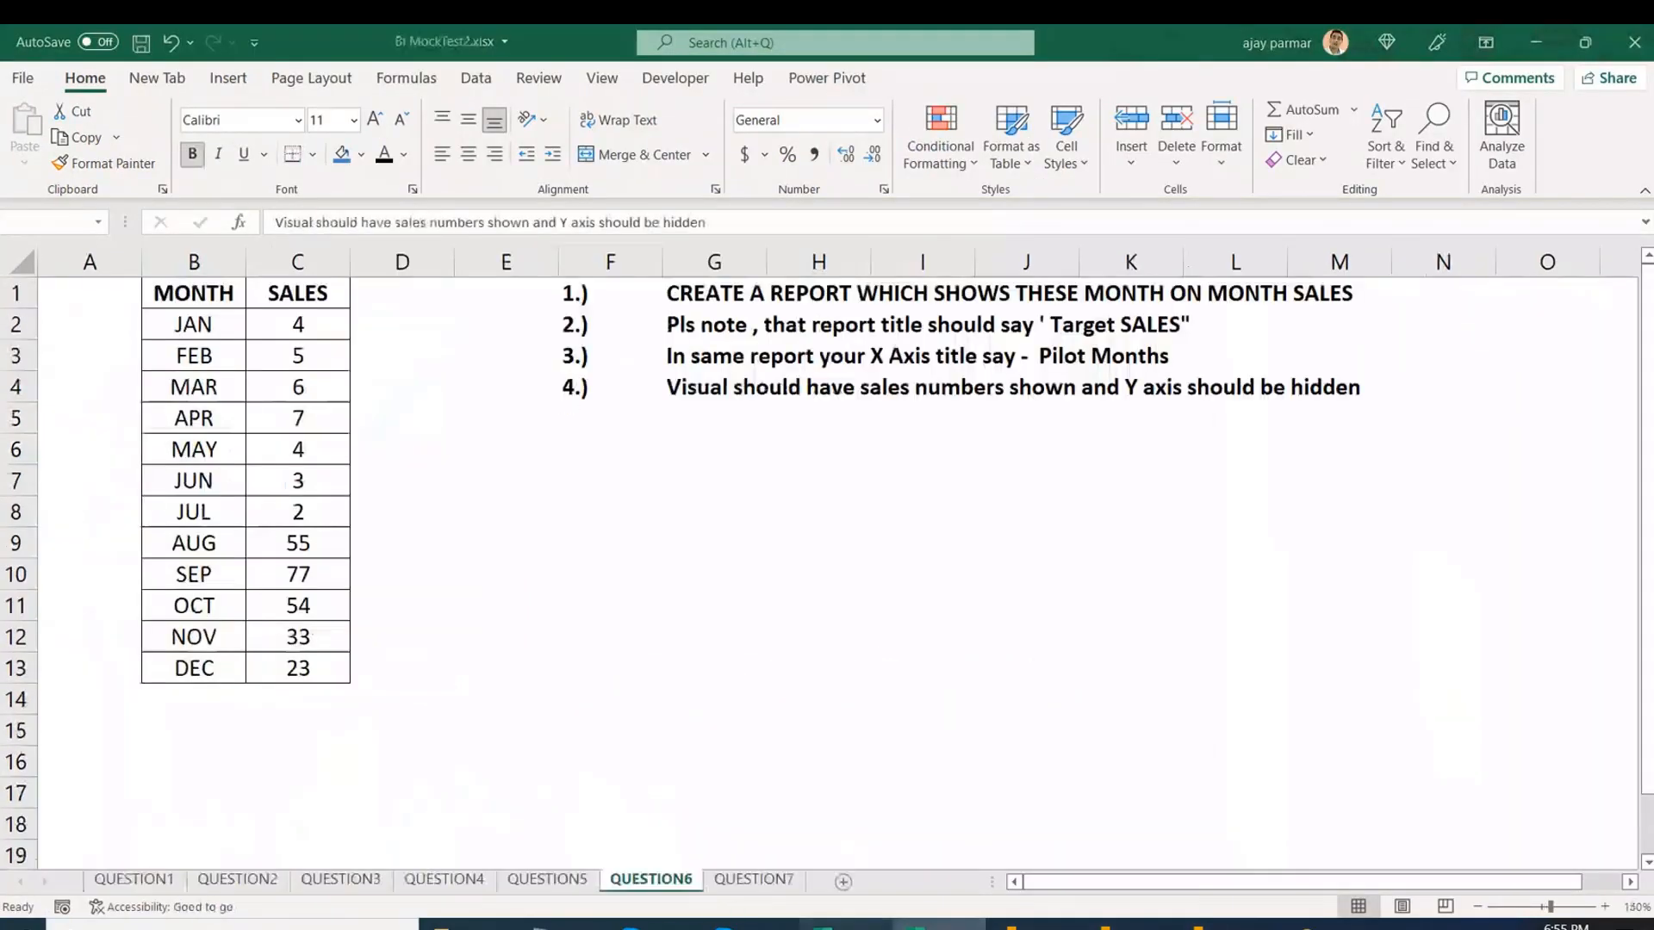
pyautogui.click(755, 879)
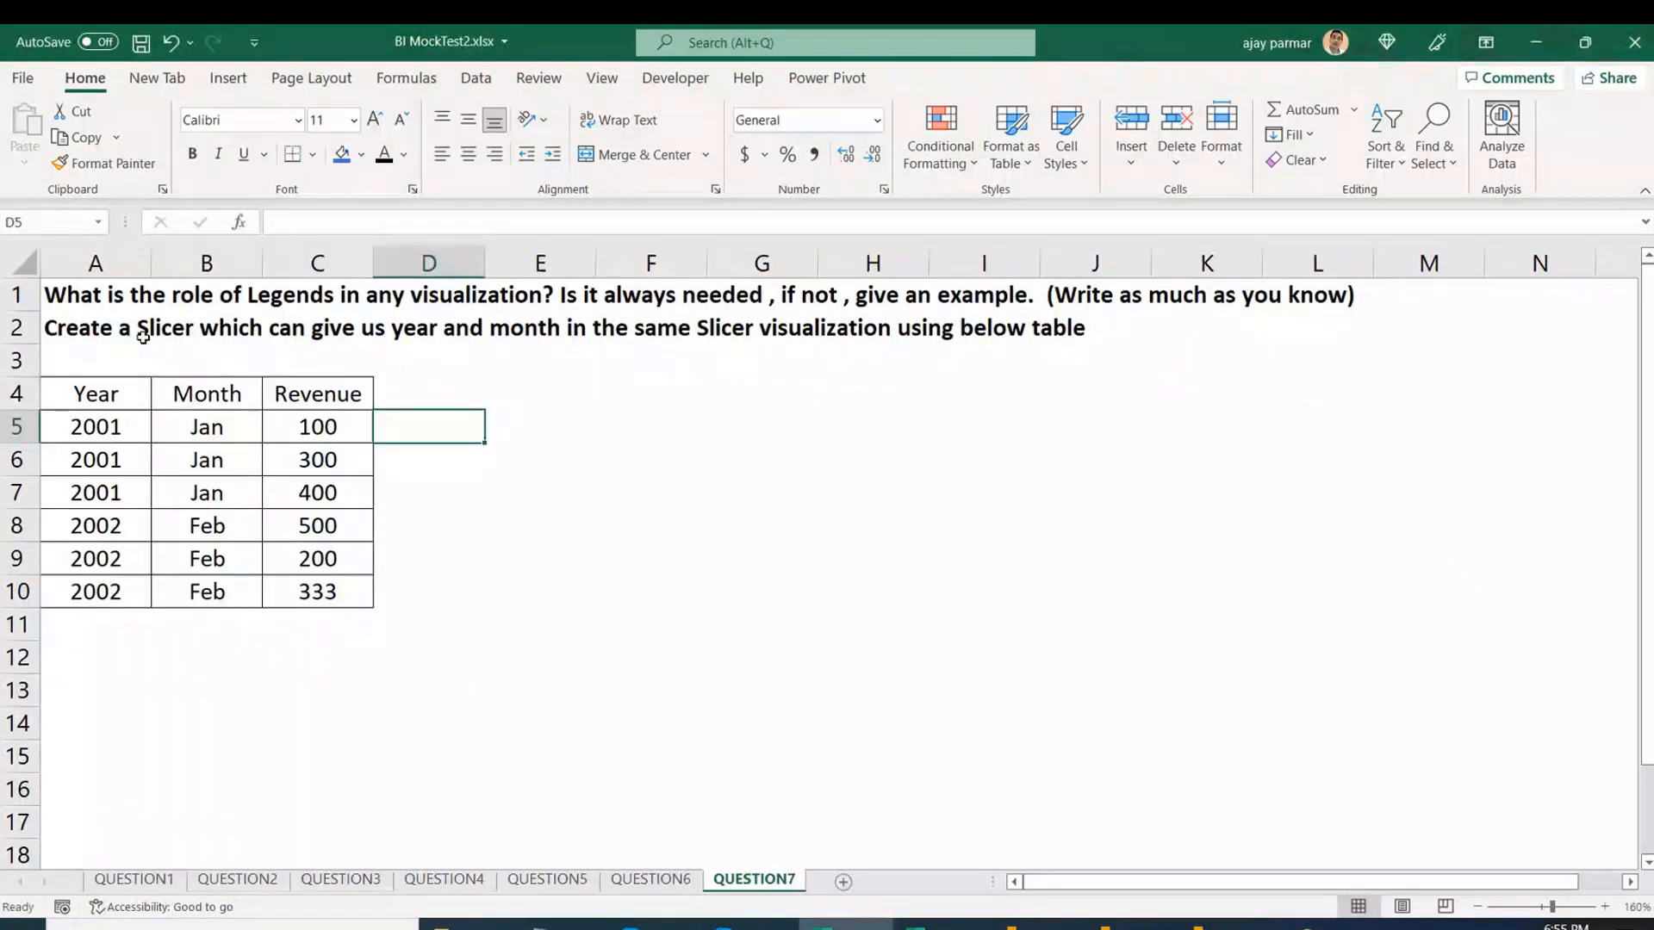
pyautogui.click(83, 303)
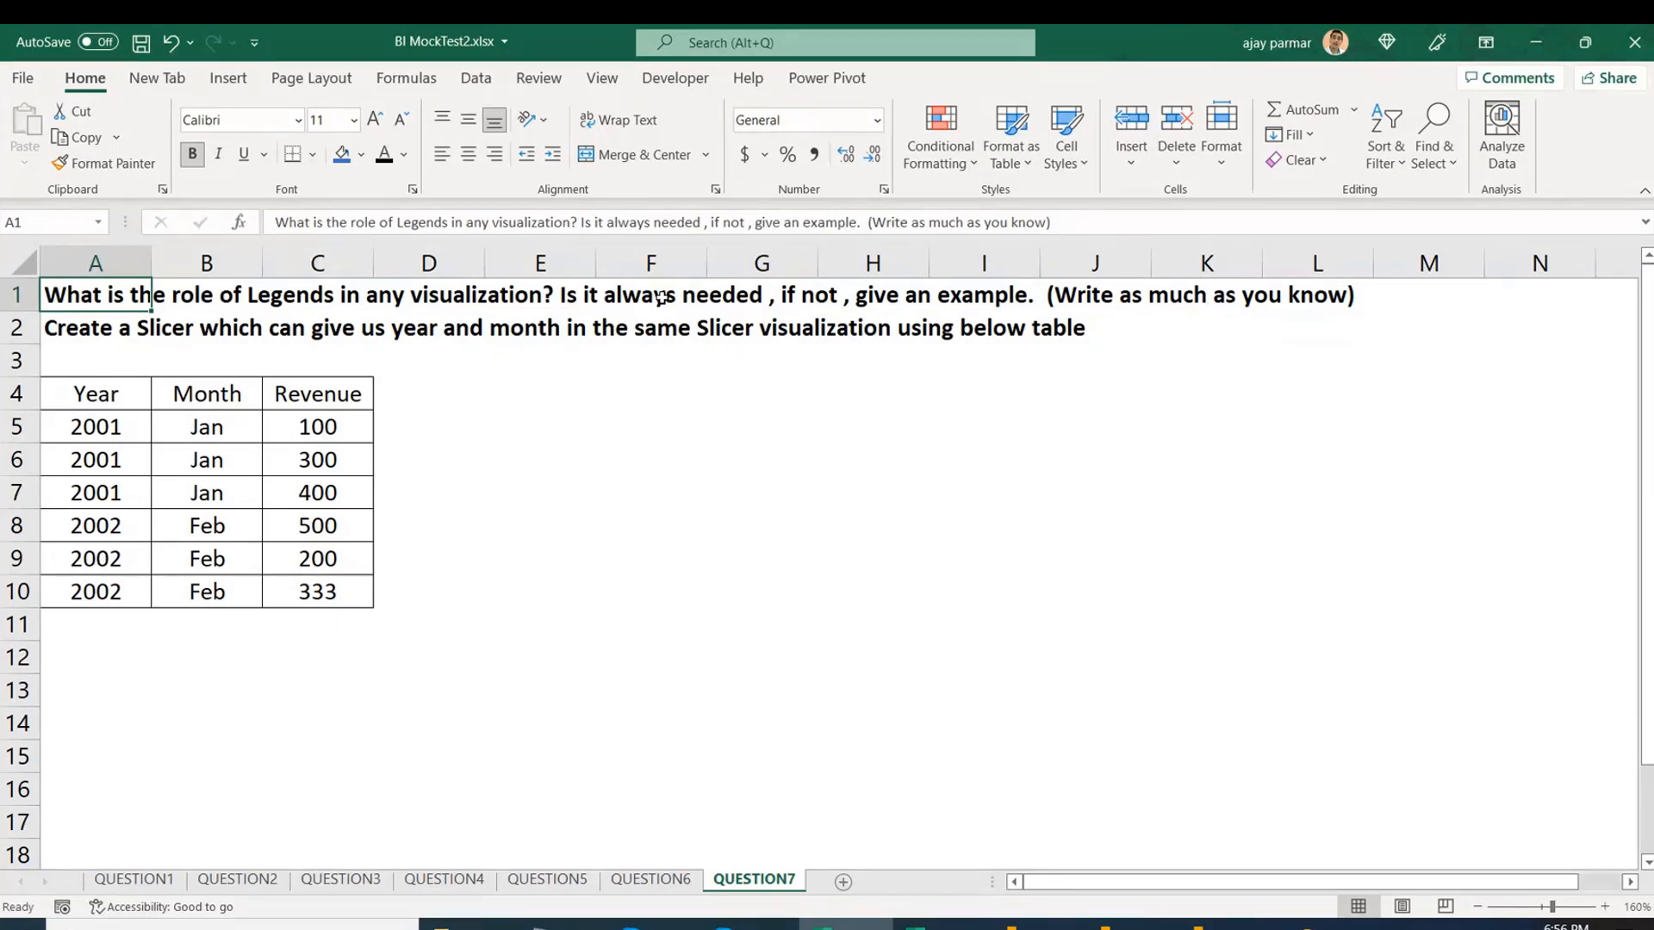
pyautogui.click(123, 328)
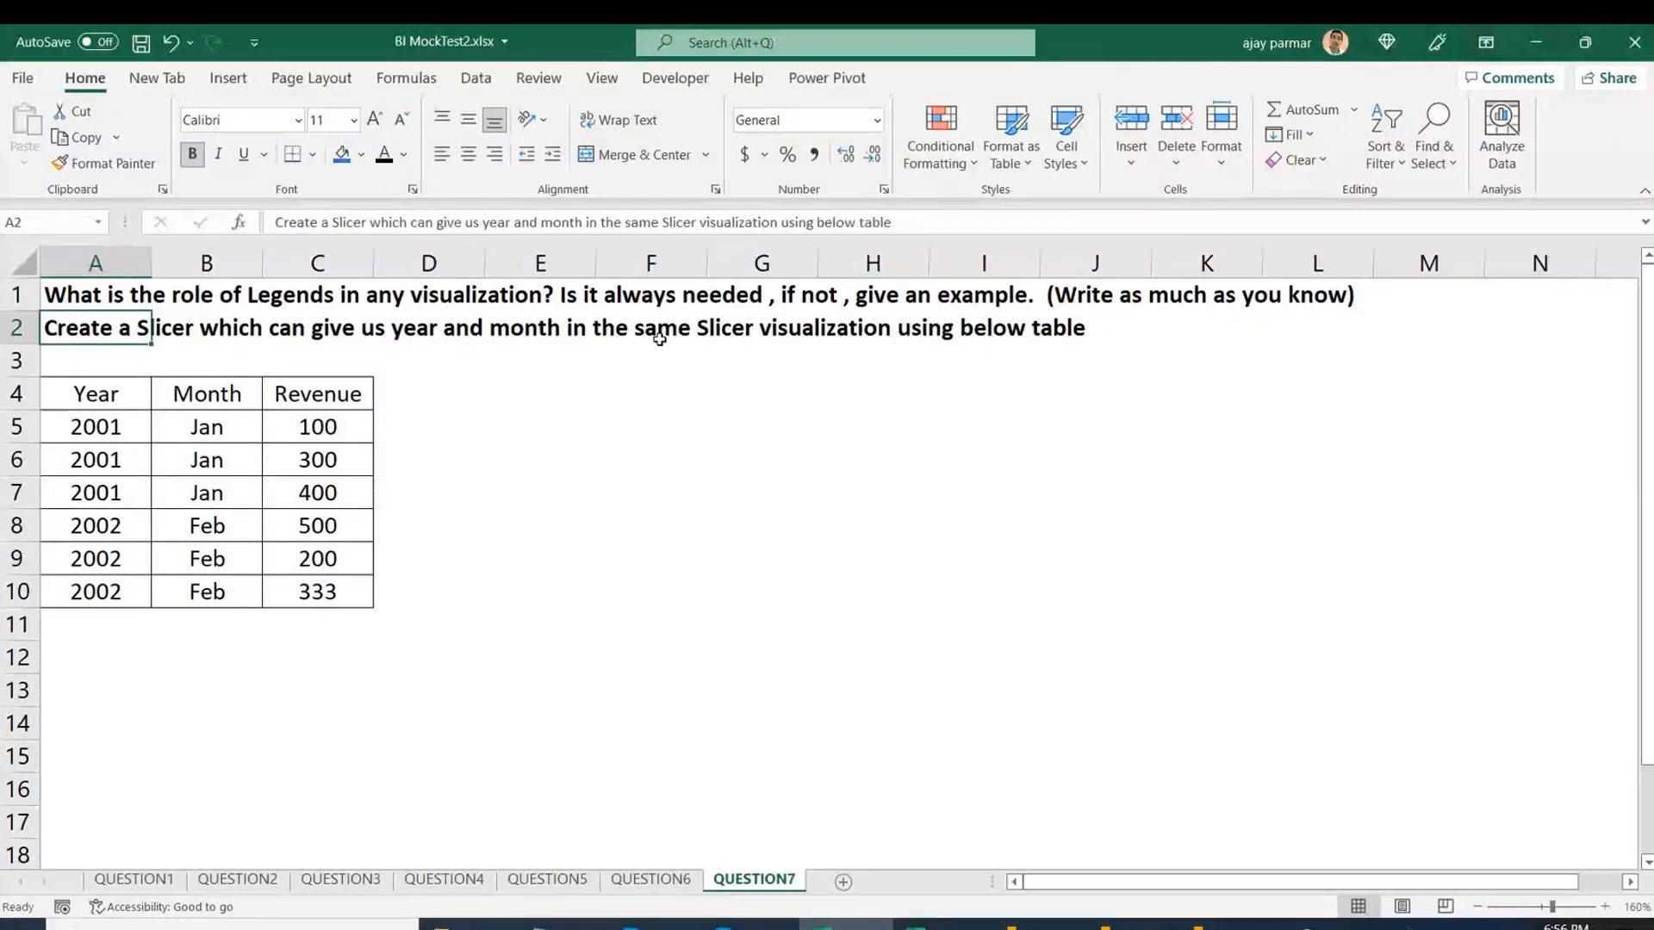
# Switch to the first mock-test report and examine the legend answer and the Revenue by Month and Year chart on page Q7.
pyautogui.click(1124, 925)
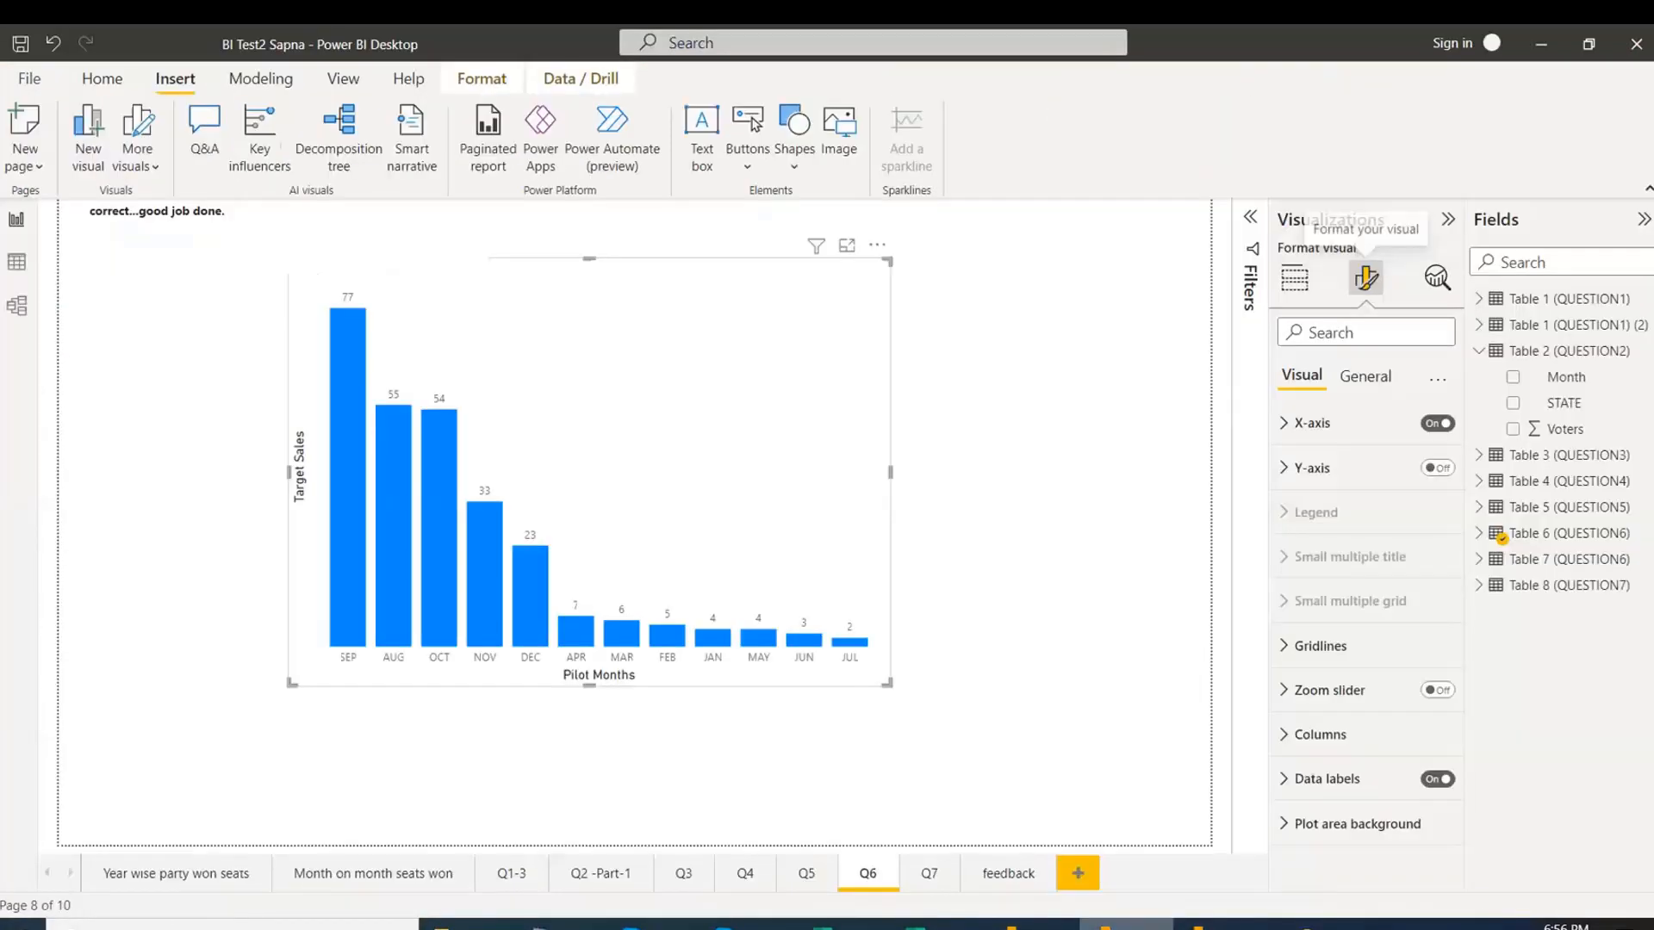
pyautogui.click(943, 884)
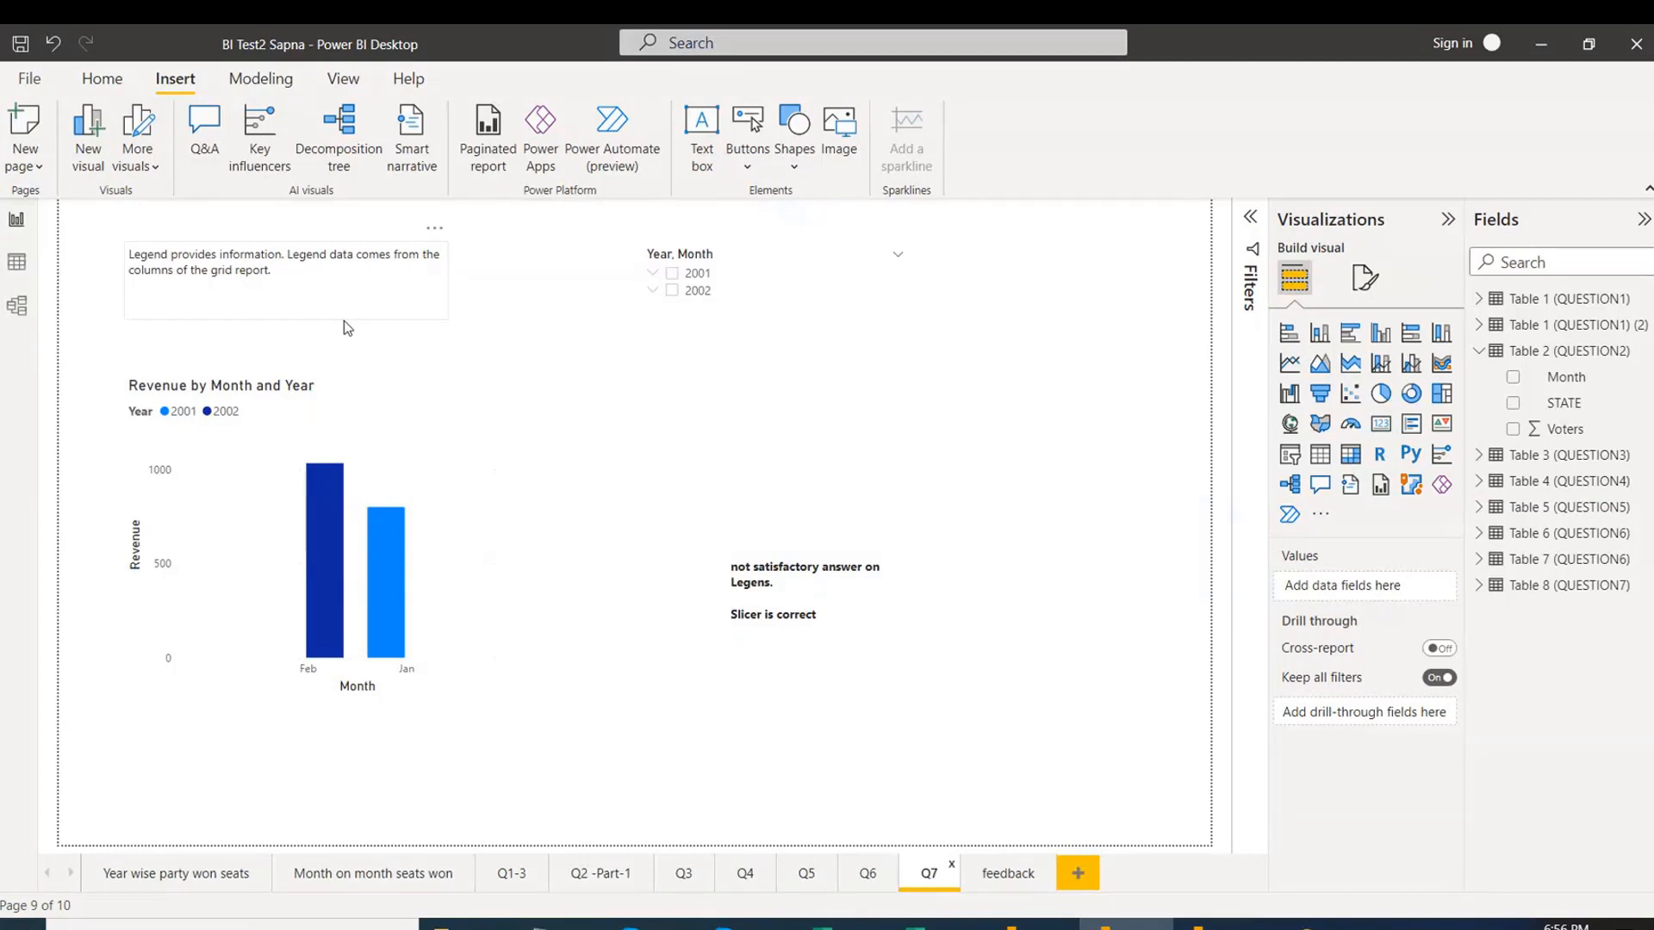
pyautogui.click(371, 326)
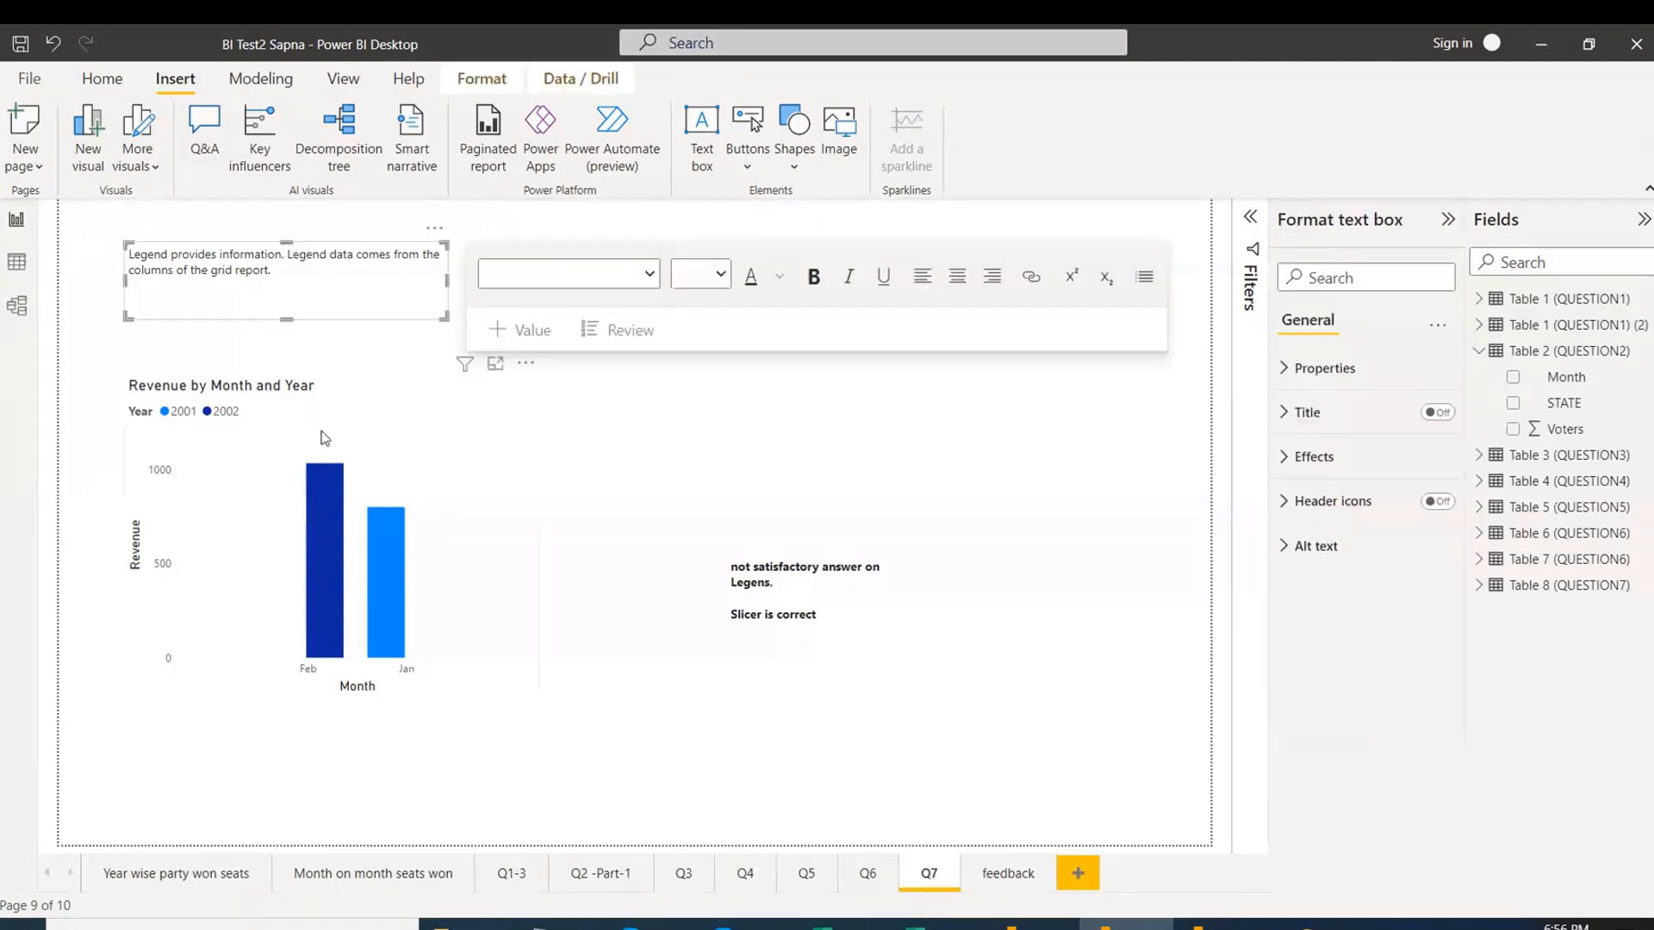
pyautogui.click(419, 387)
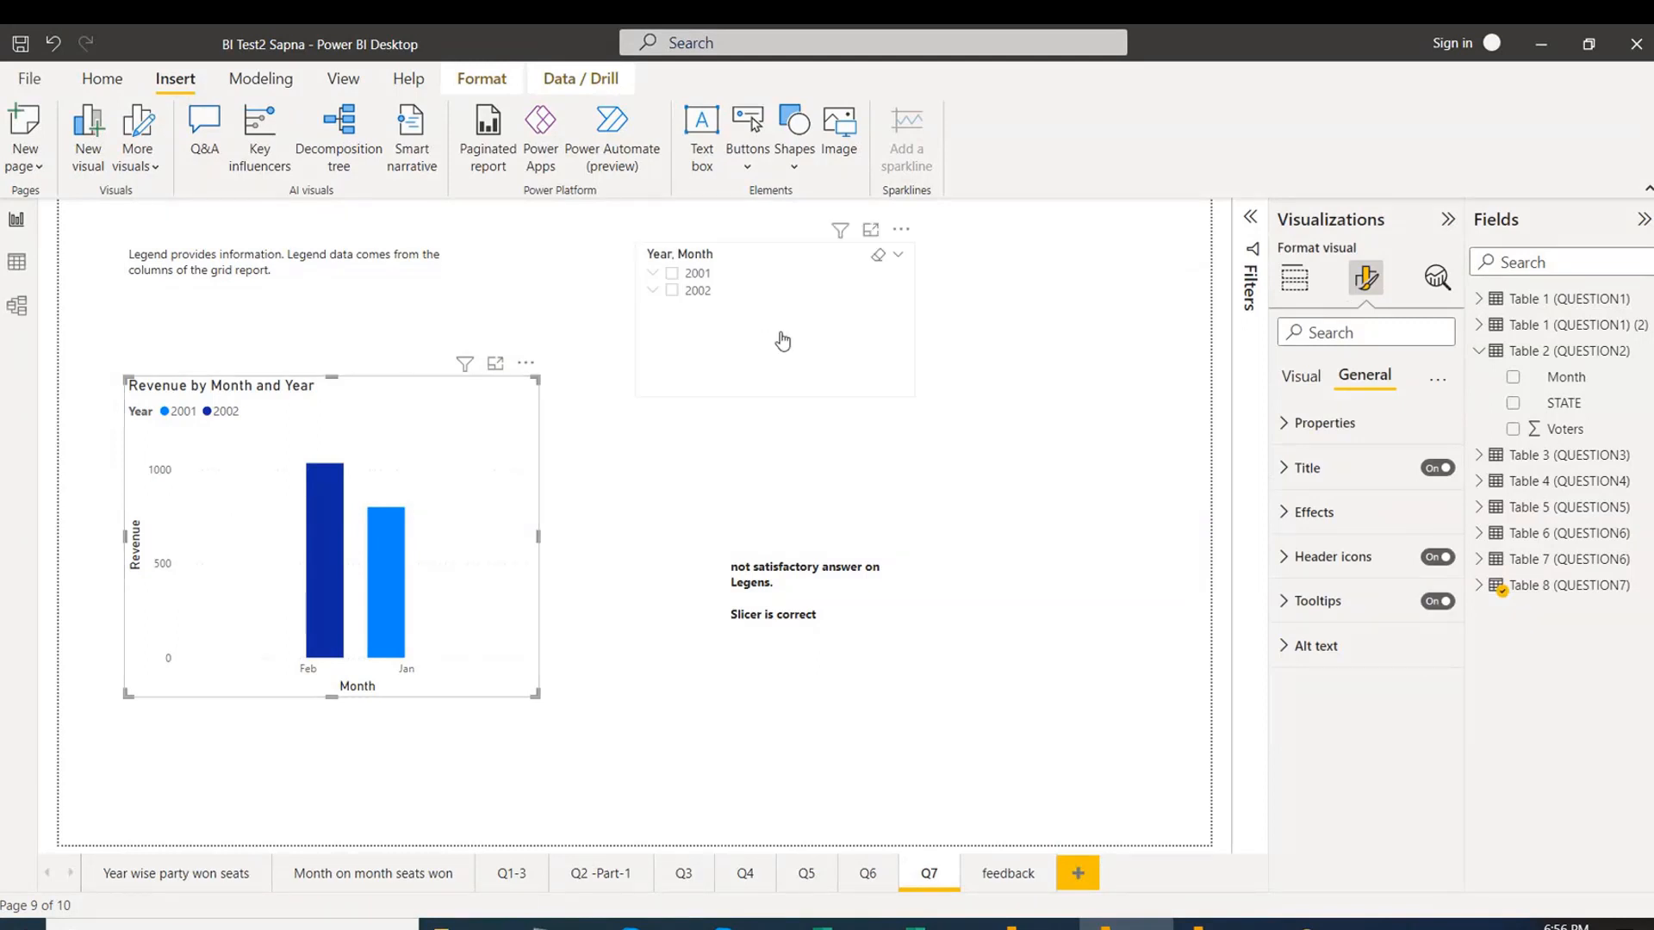
# Inspect the formatting options and fields of the Year, Month slicer on page Q7, and expand its years to check the months.
pyautogui.click(800, 360)
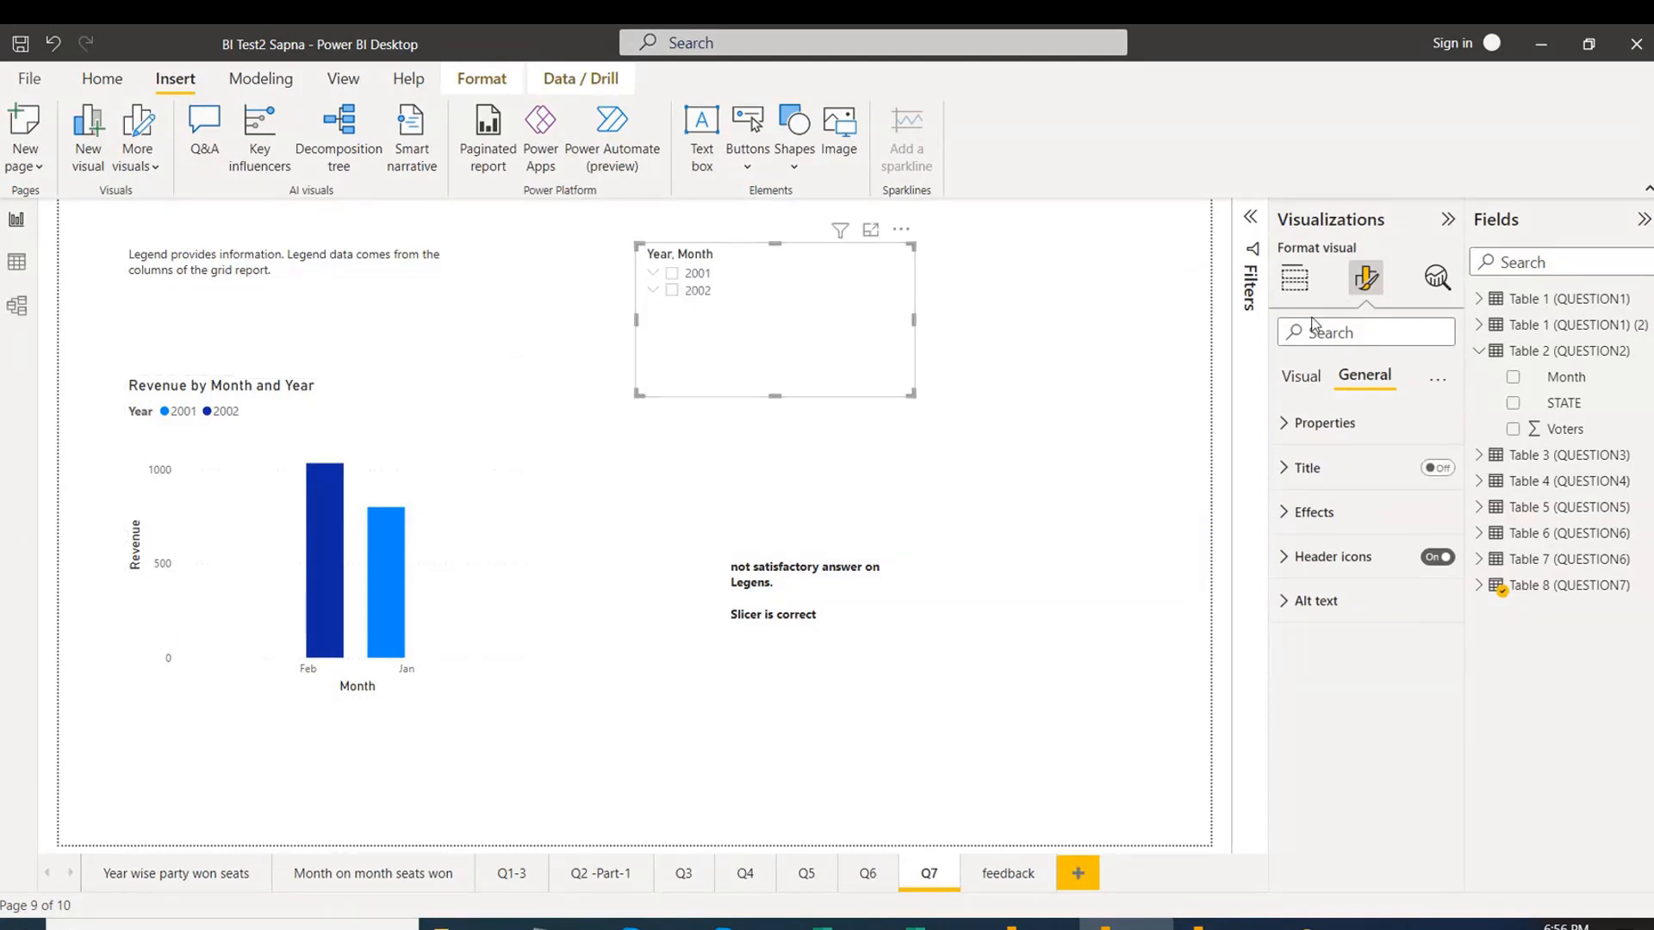
pyautogui.click(1301, 384)
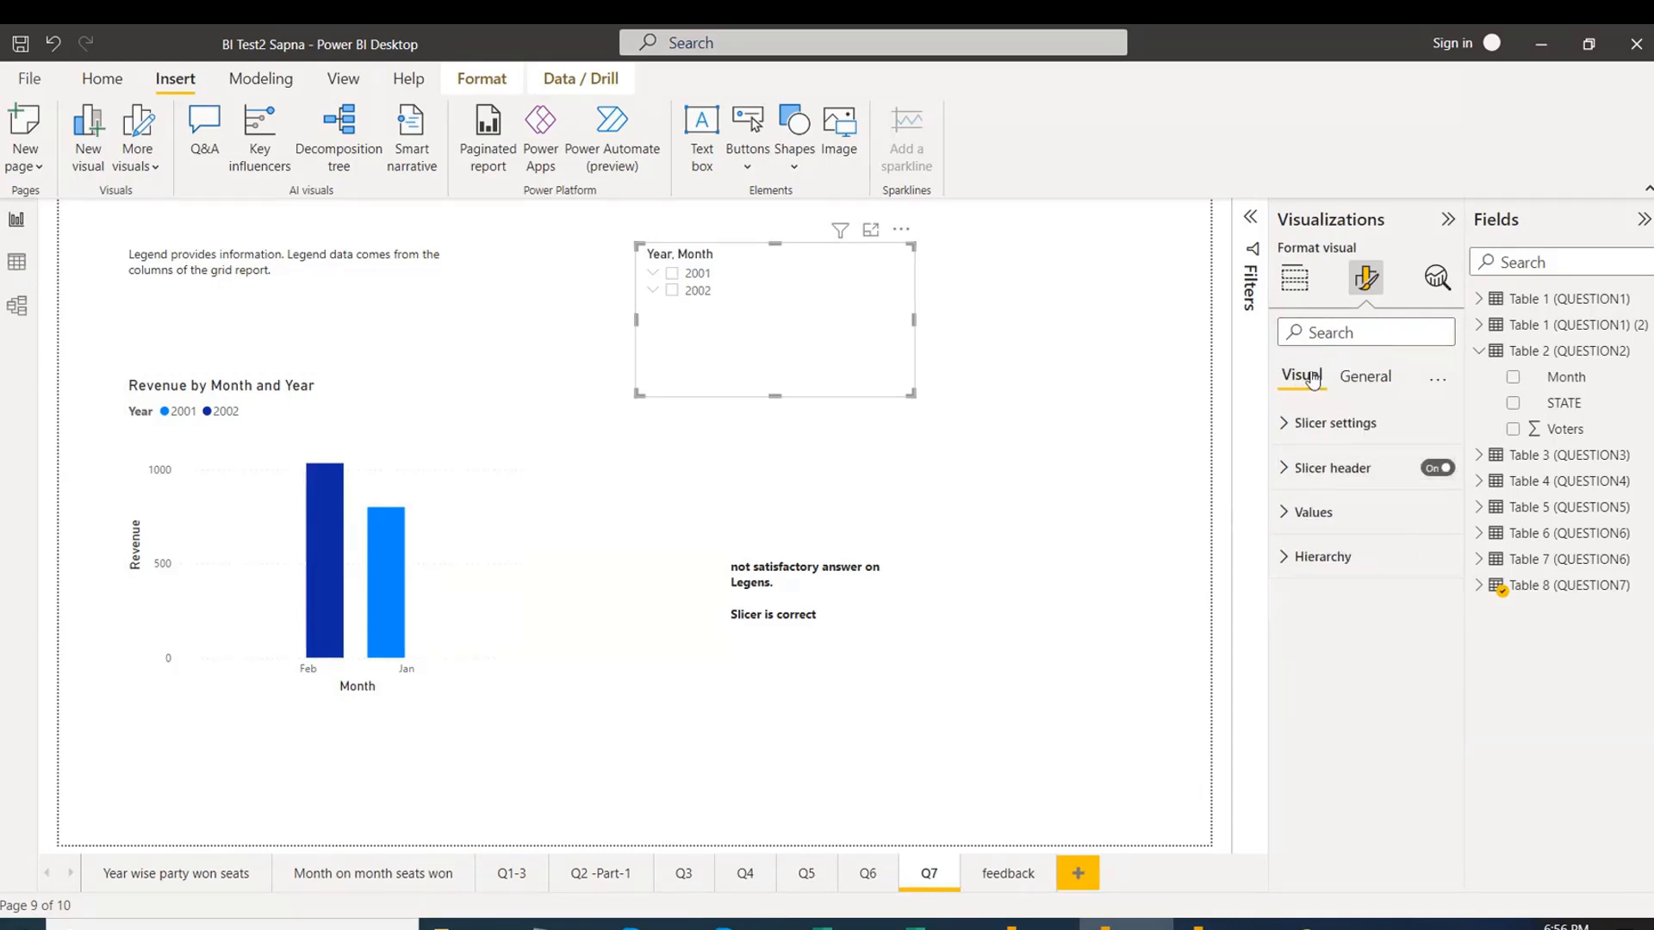
pyautogui.click(1294, 280)
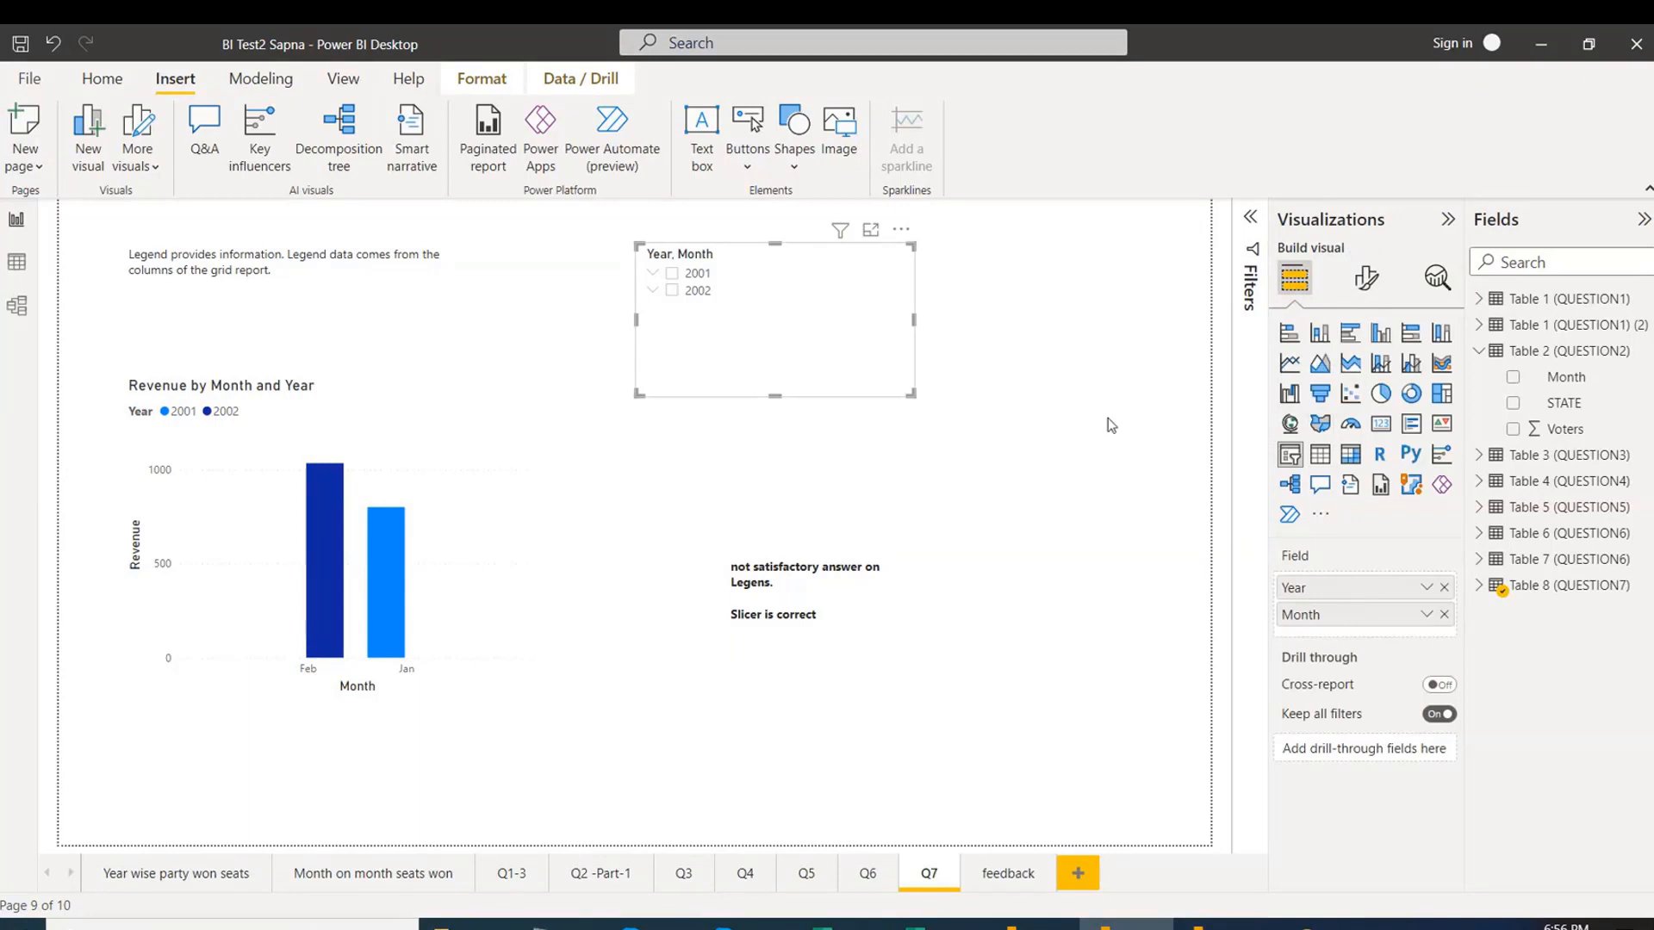
pyautogui.click(652, 274)
pyautogui.click(655, 308)
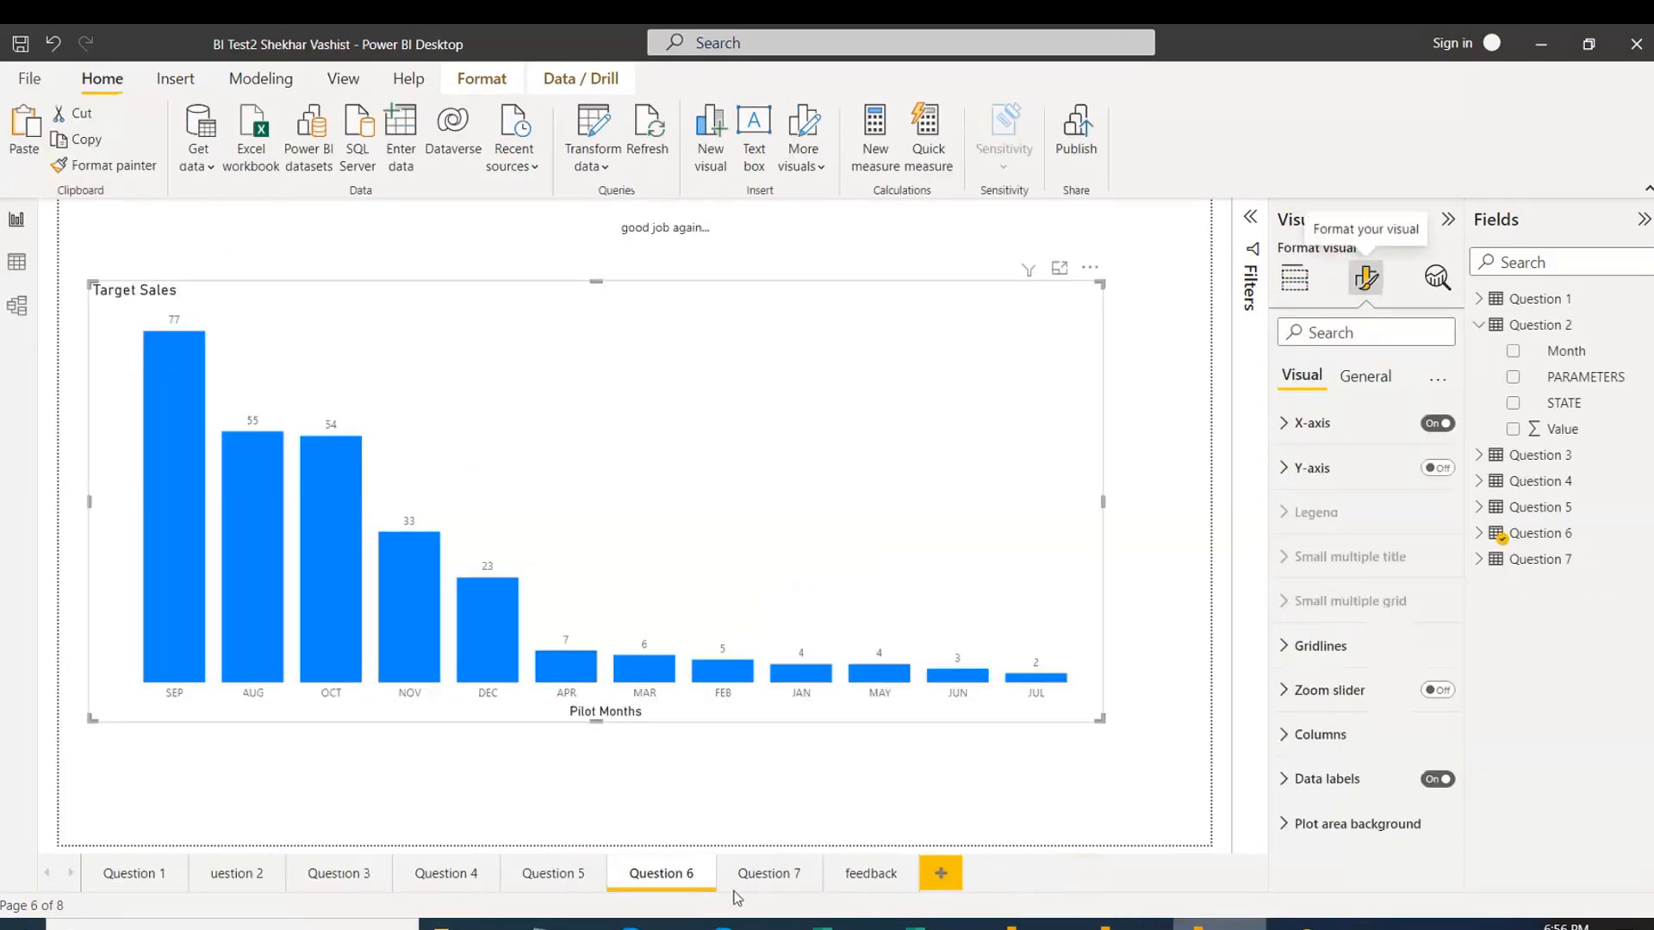
# In the second mock-test report, review the legend answer and slicer on the Question 7 page, then view the Question 1 page.
pyautogui.click(769, 873)
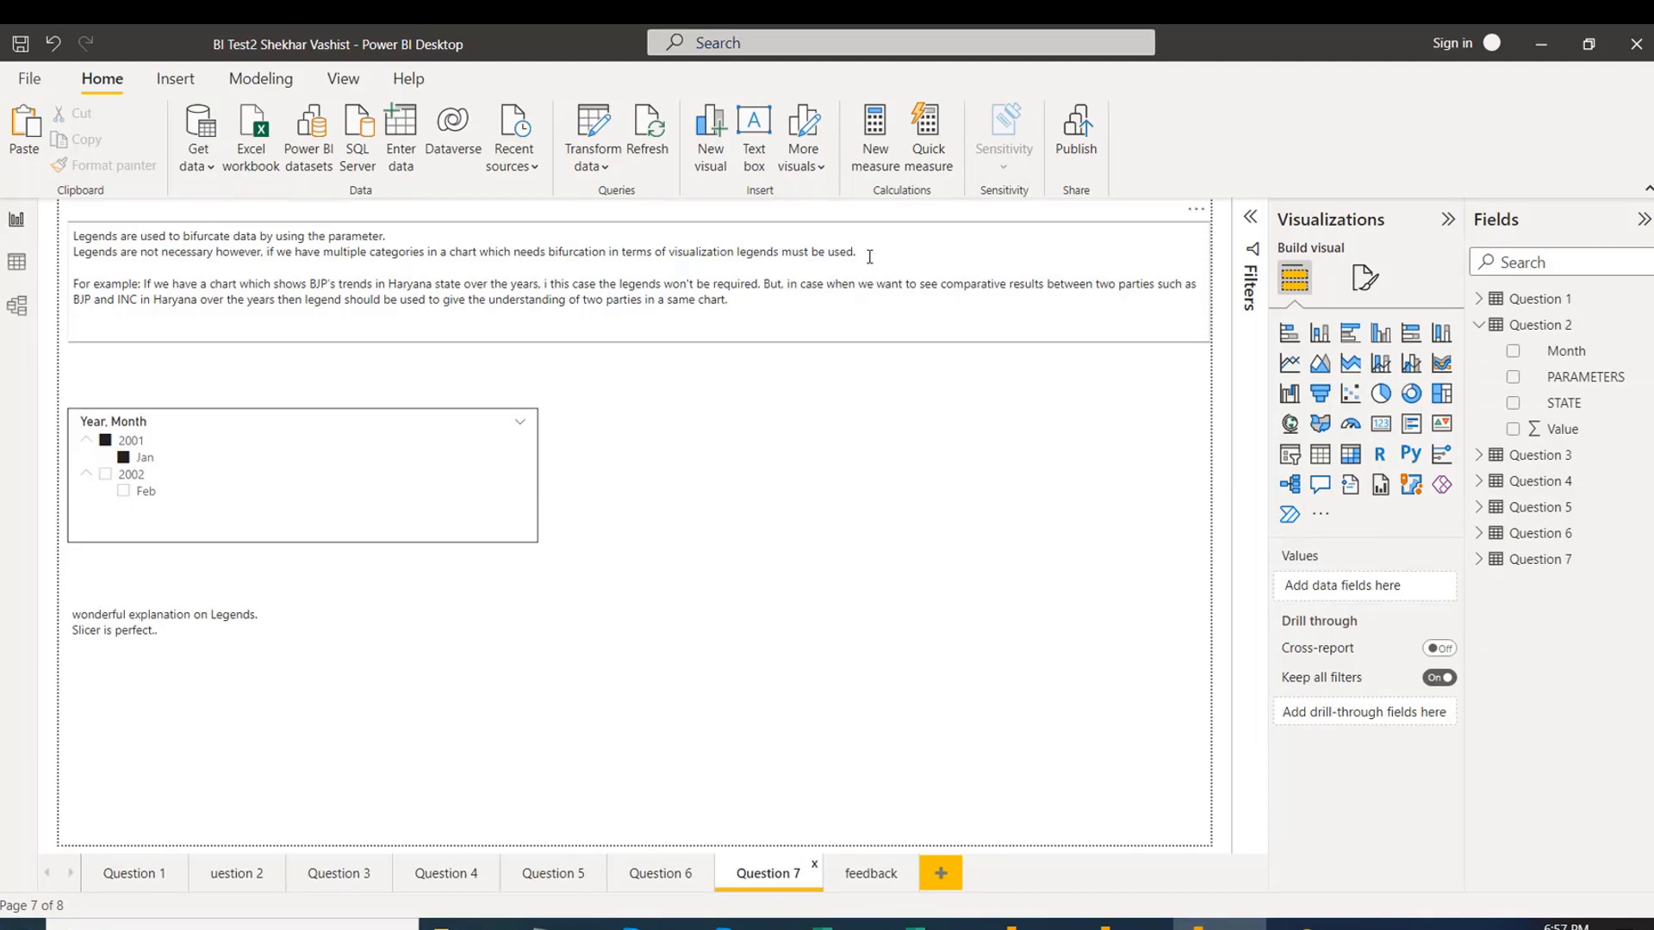
pyautogui.click(131, 885)
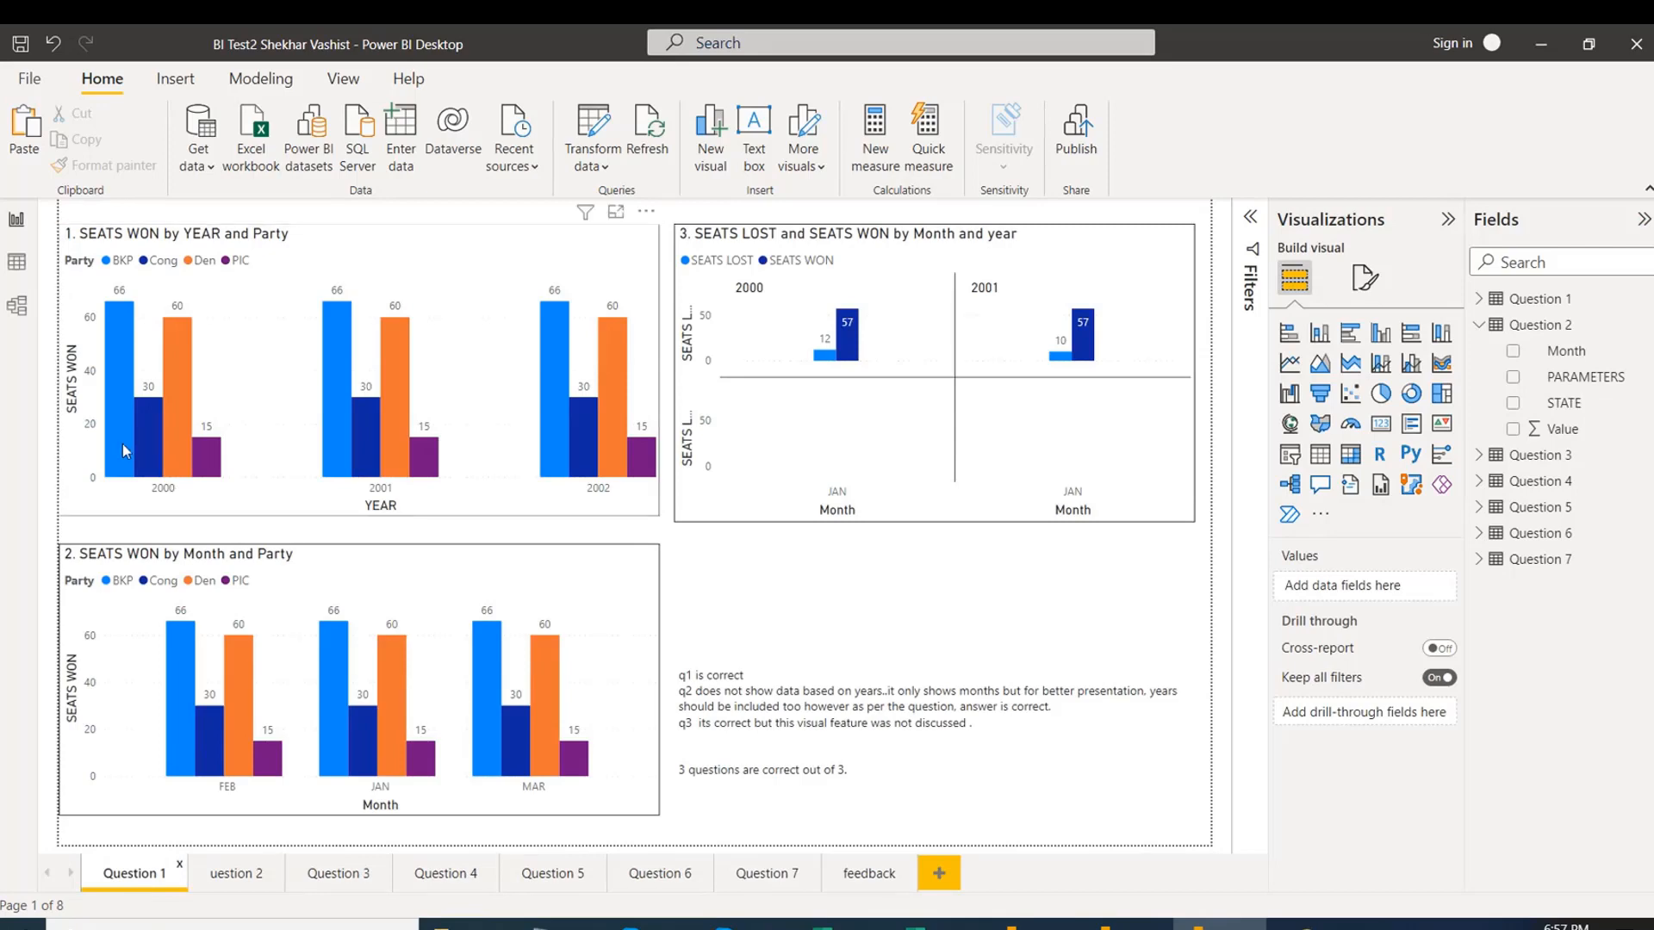
# Review the Question 3, Question 6 and Question 7 pages of the second mock-test report, including the legend explanation text box.
pyautogui.moveTo(118, 373)
pyautogui.click(352, 879)
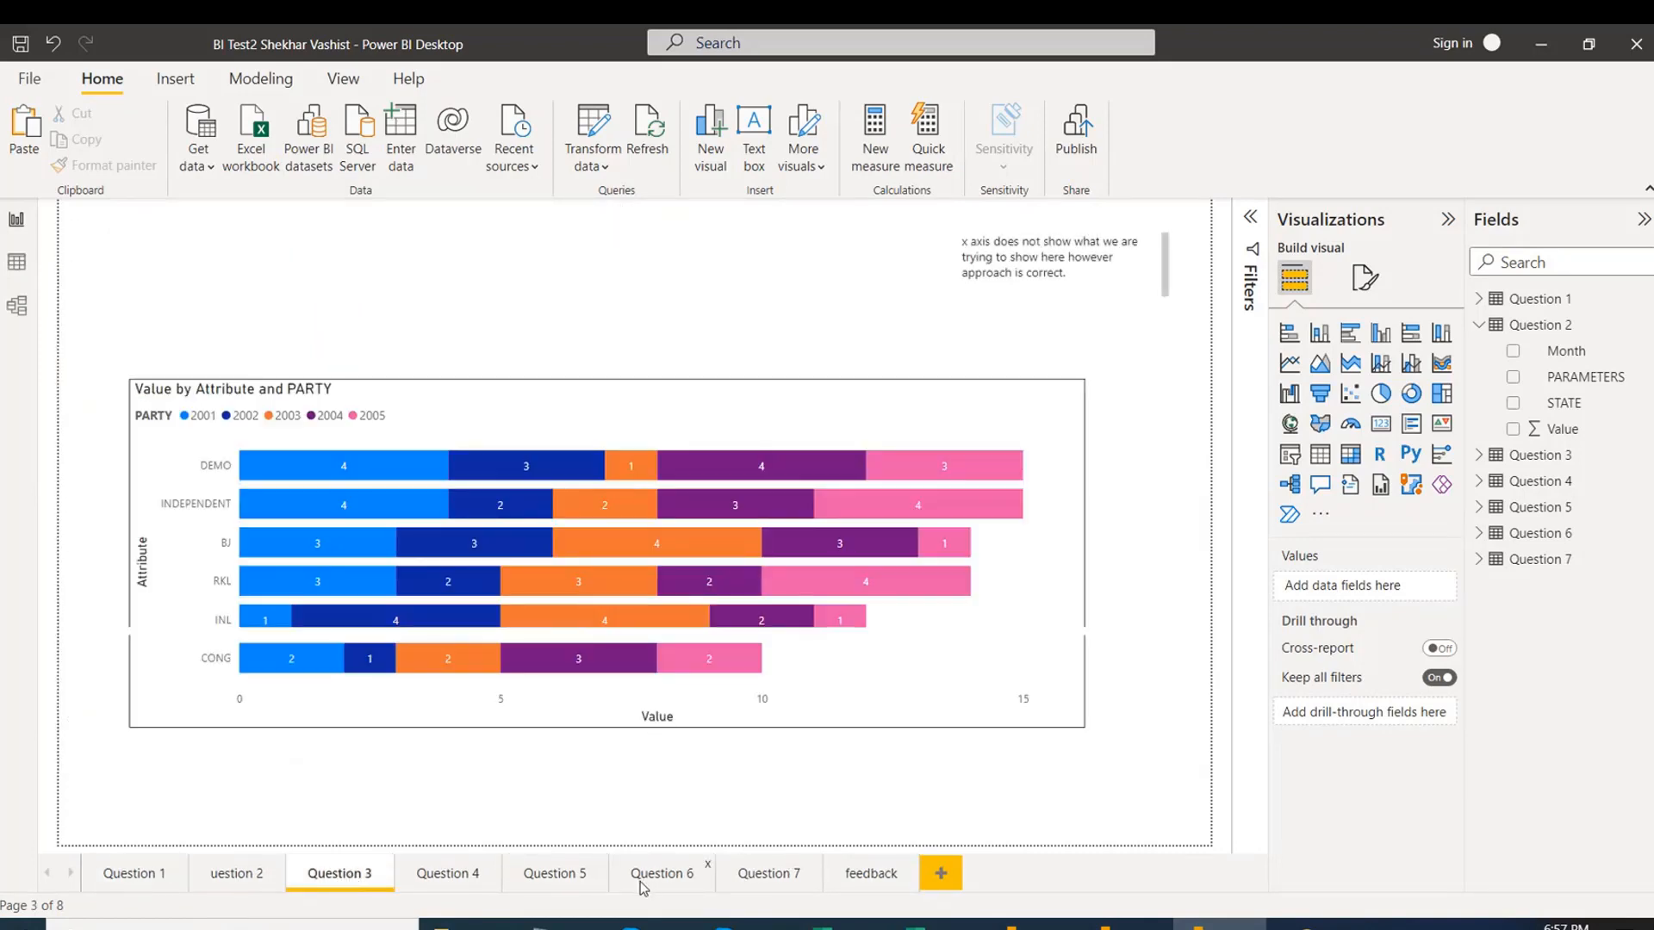
pyautogui.click(639, 881)
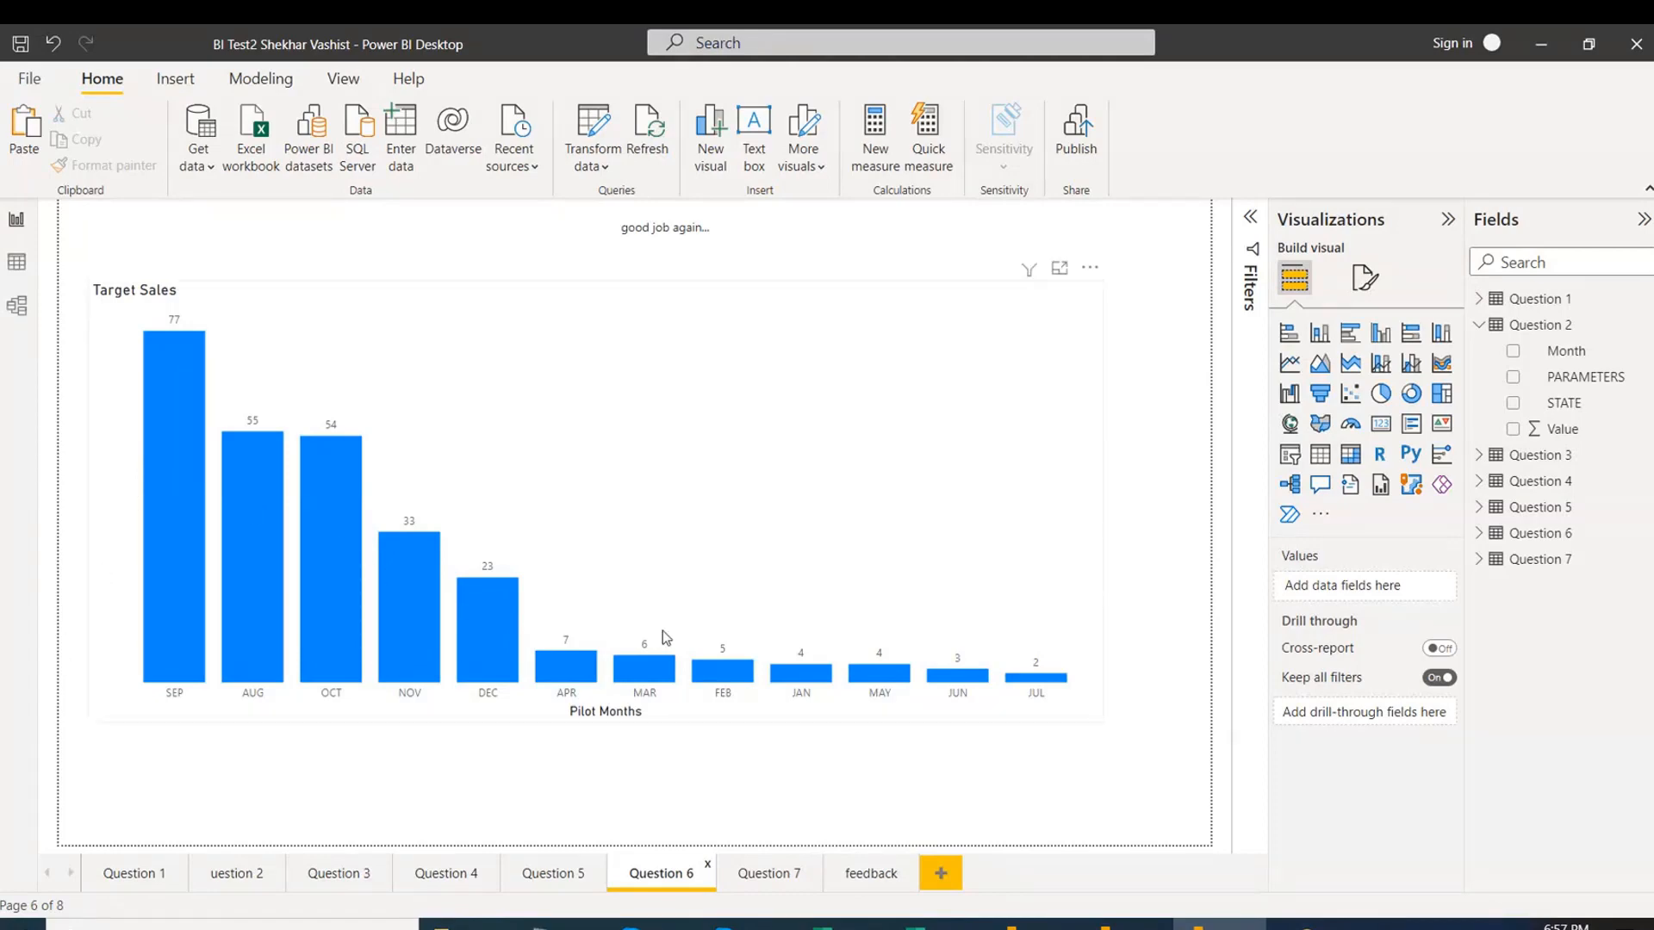
pyautogui.click(767, 884)
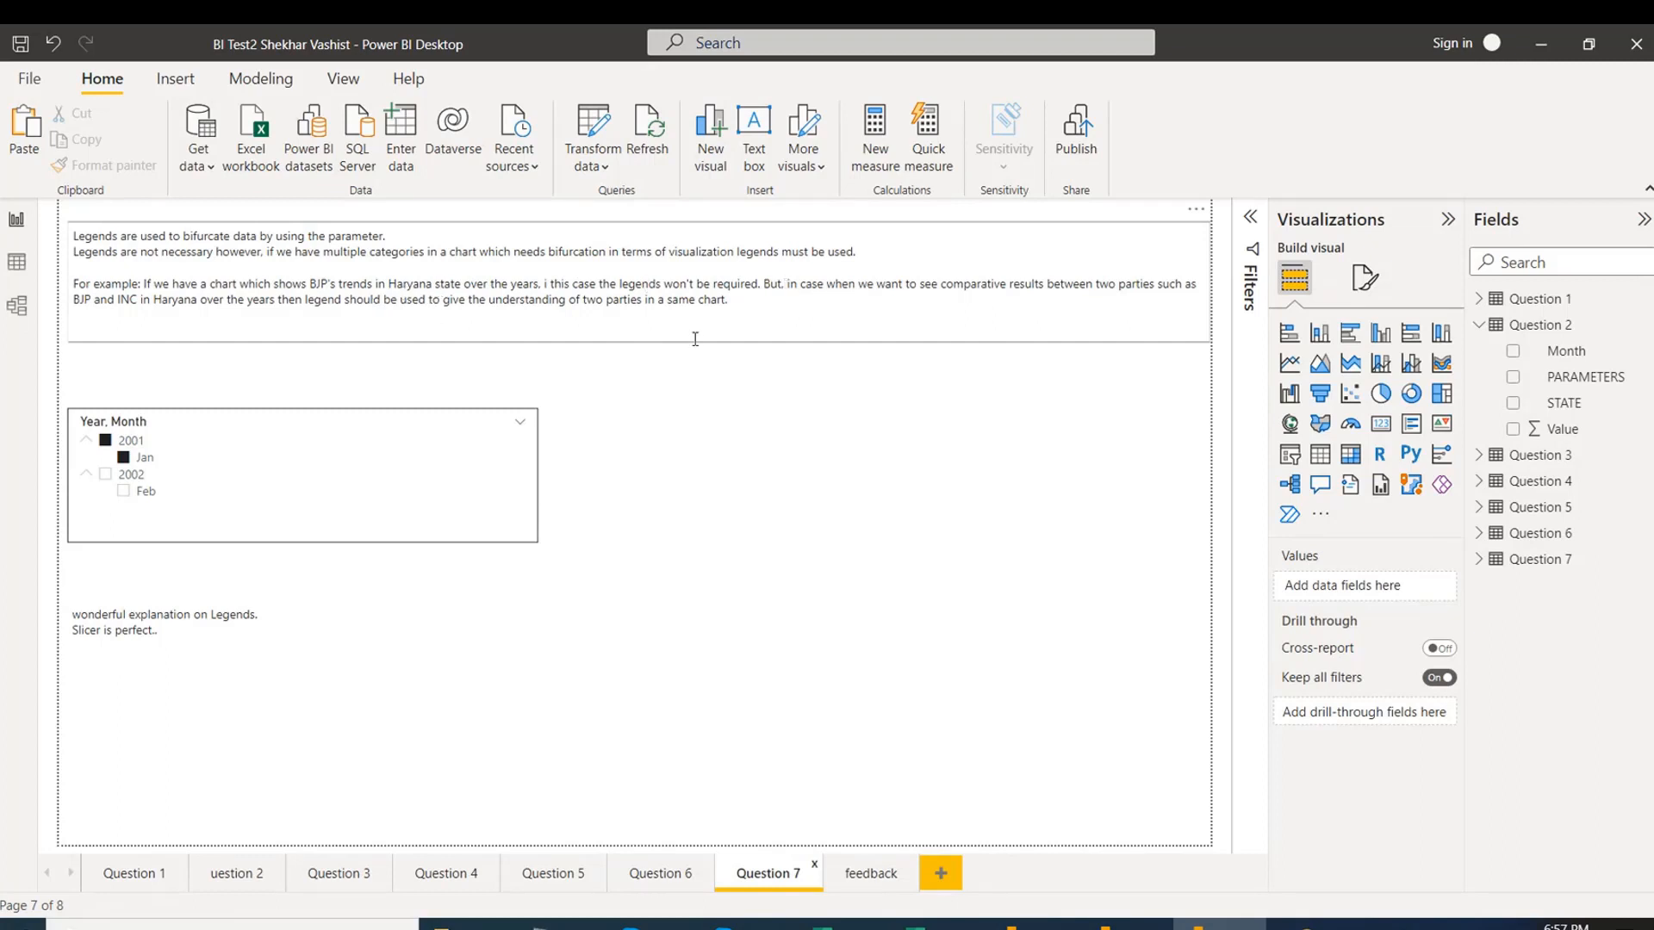
pyautogui.click(926, 287)
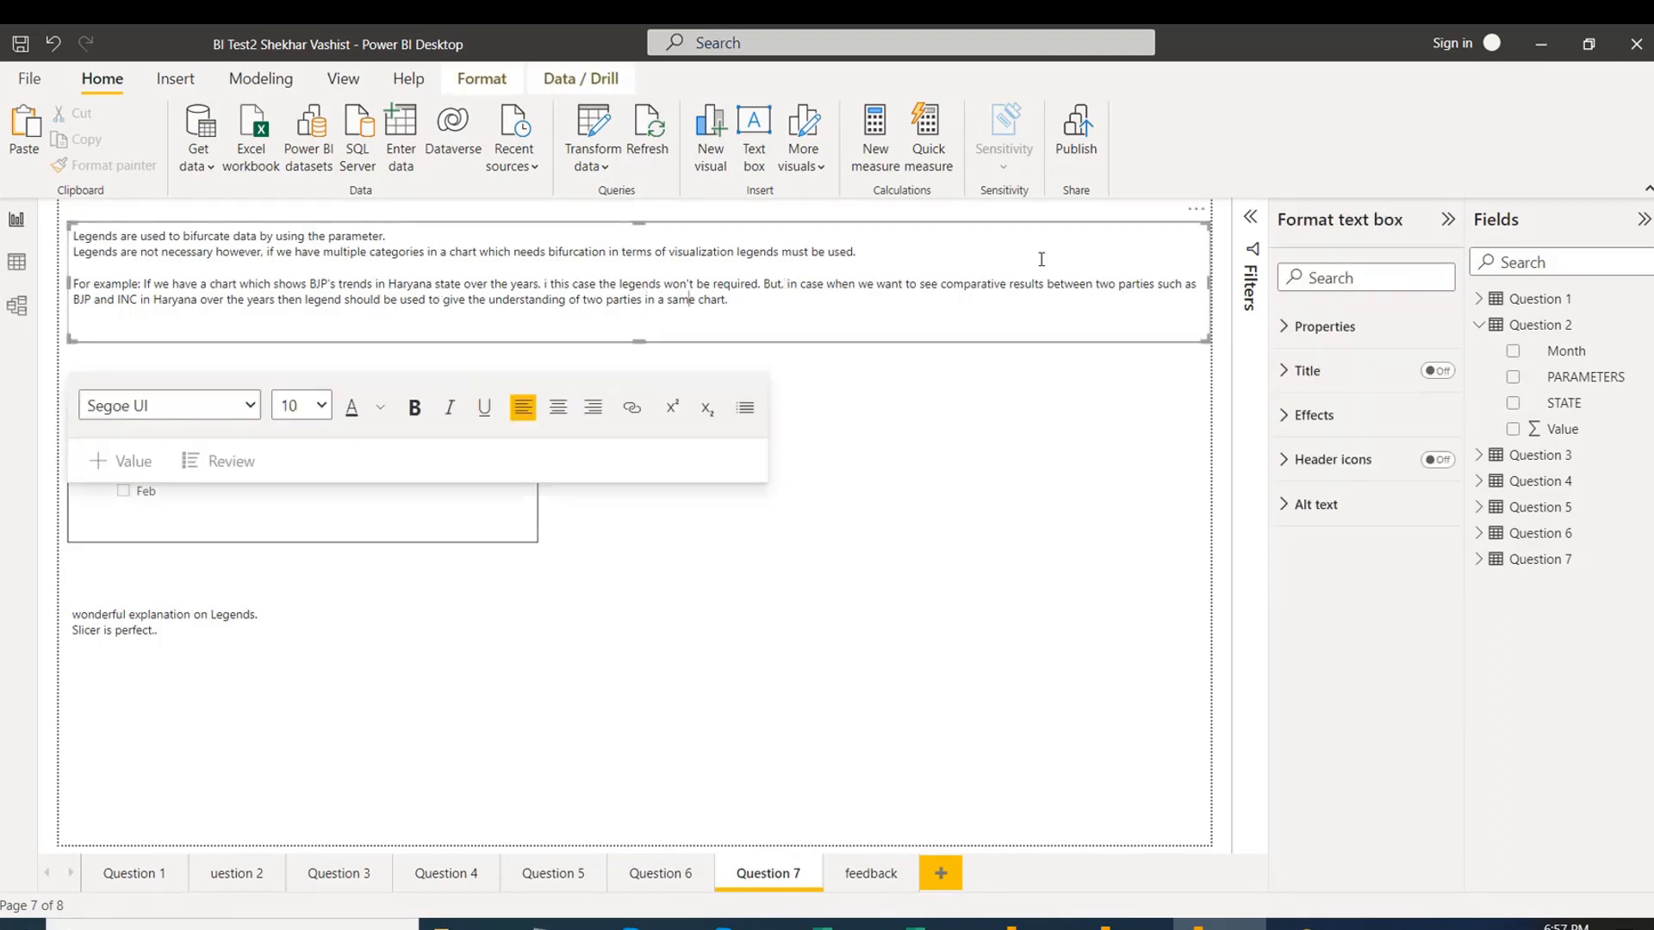
pyautogui.click(1018, 352)
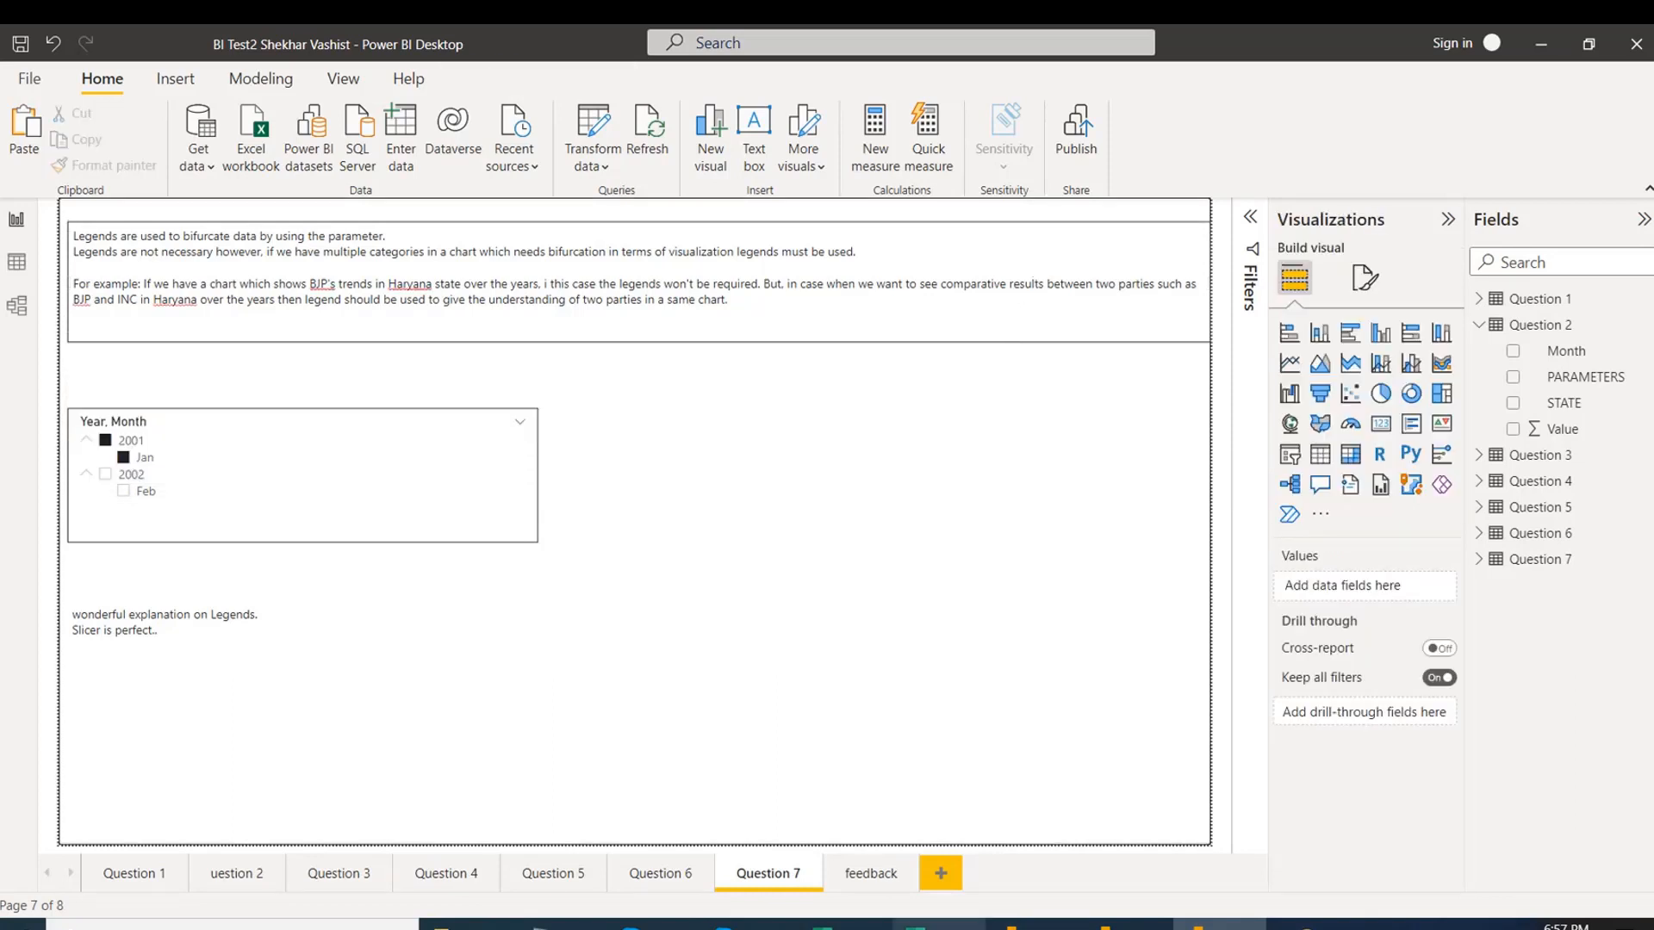
# Switch to BITestSolved and add a new report page, then paste the copied SEATS WON chart there and delete it.
pyautogui.click(1034, 926)
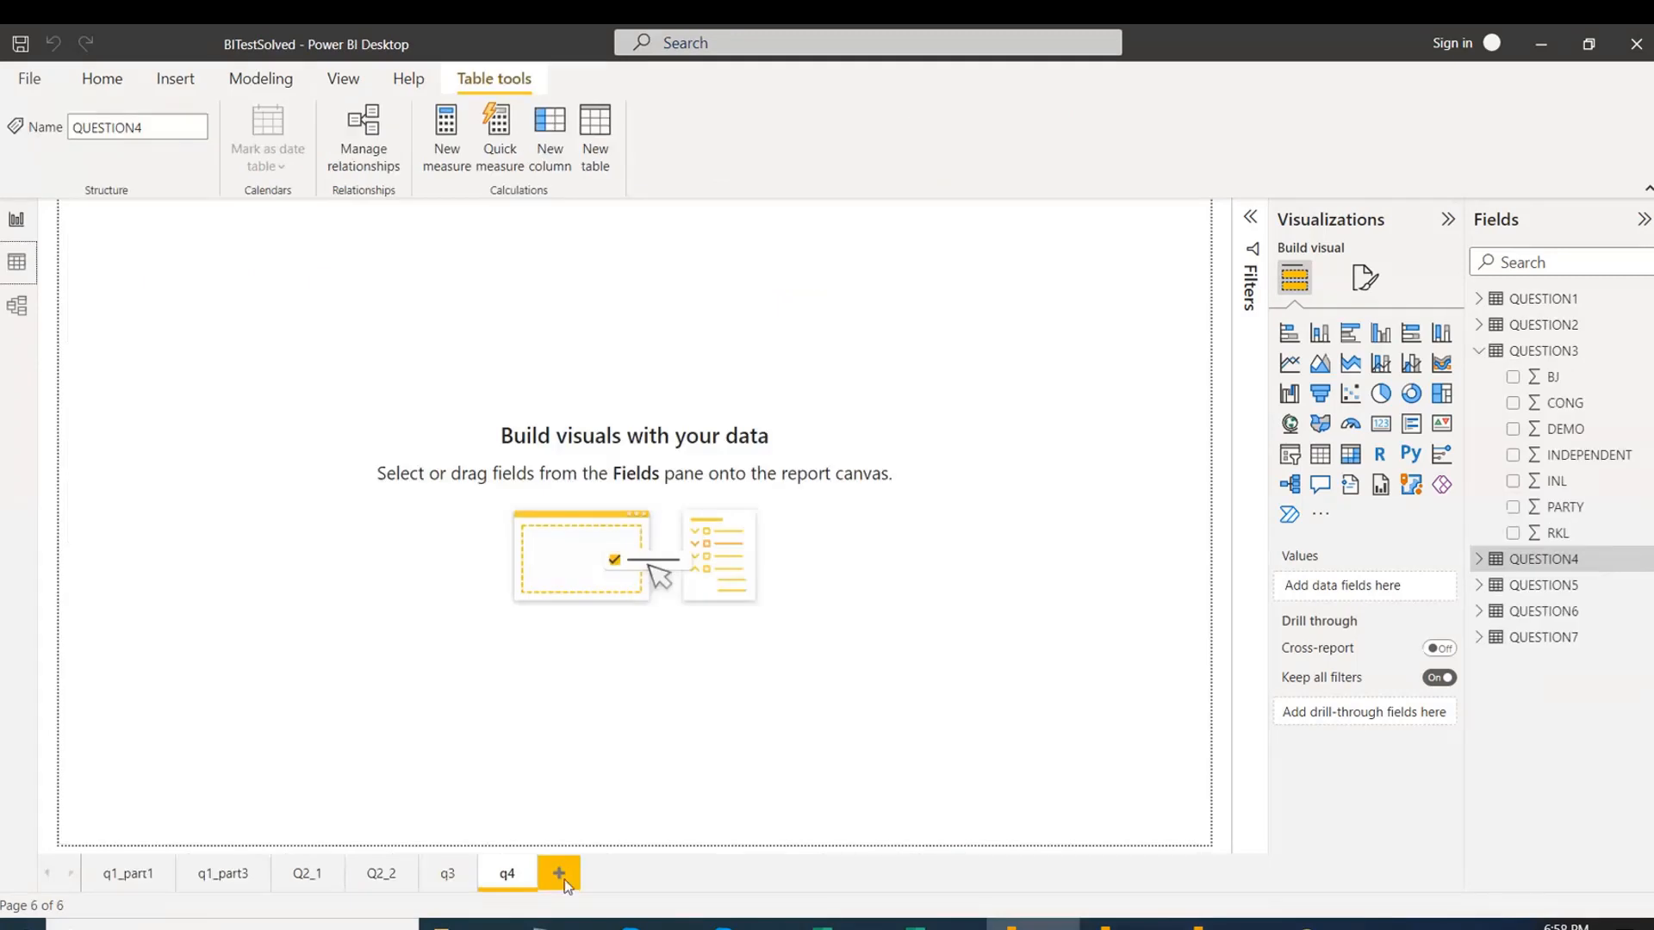
pyautogui.click(560, 880)
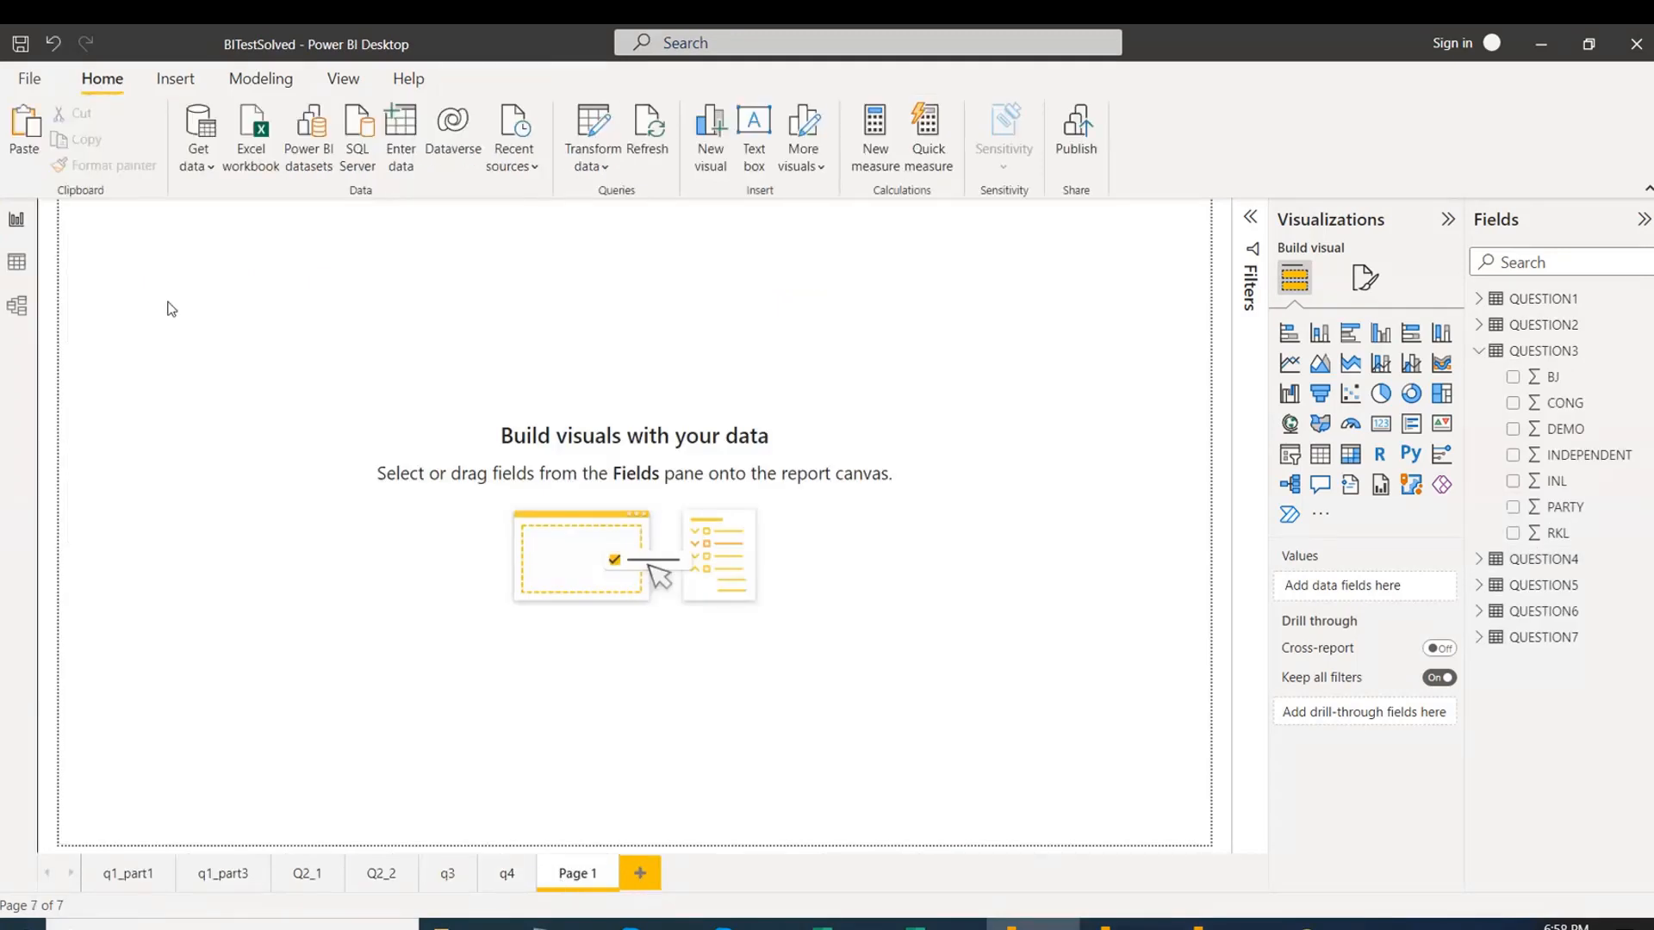
pyautogui.hotkey('ctrl', 'v')
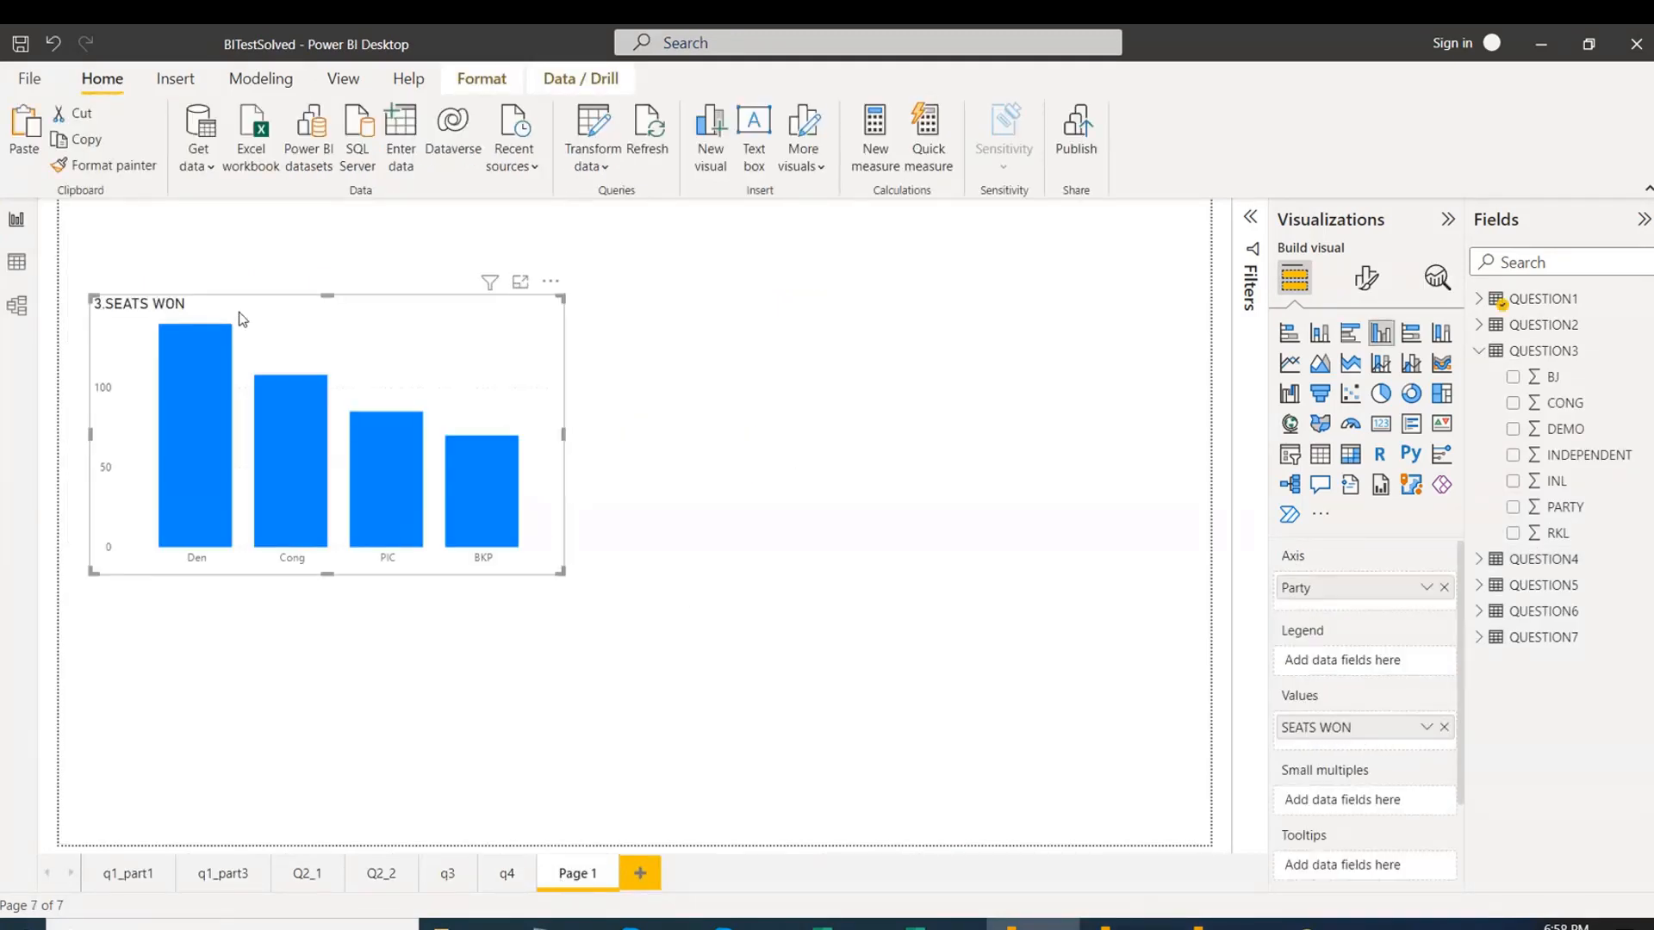
pyautogui.press('Delete')
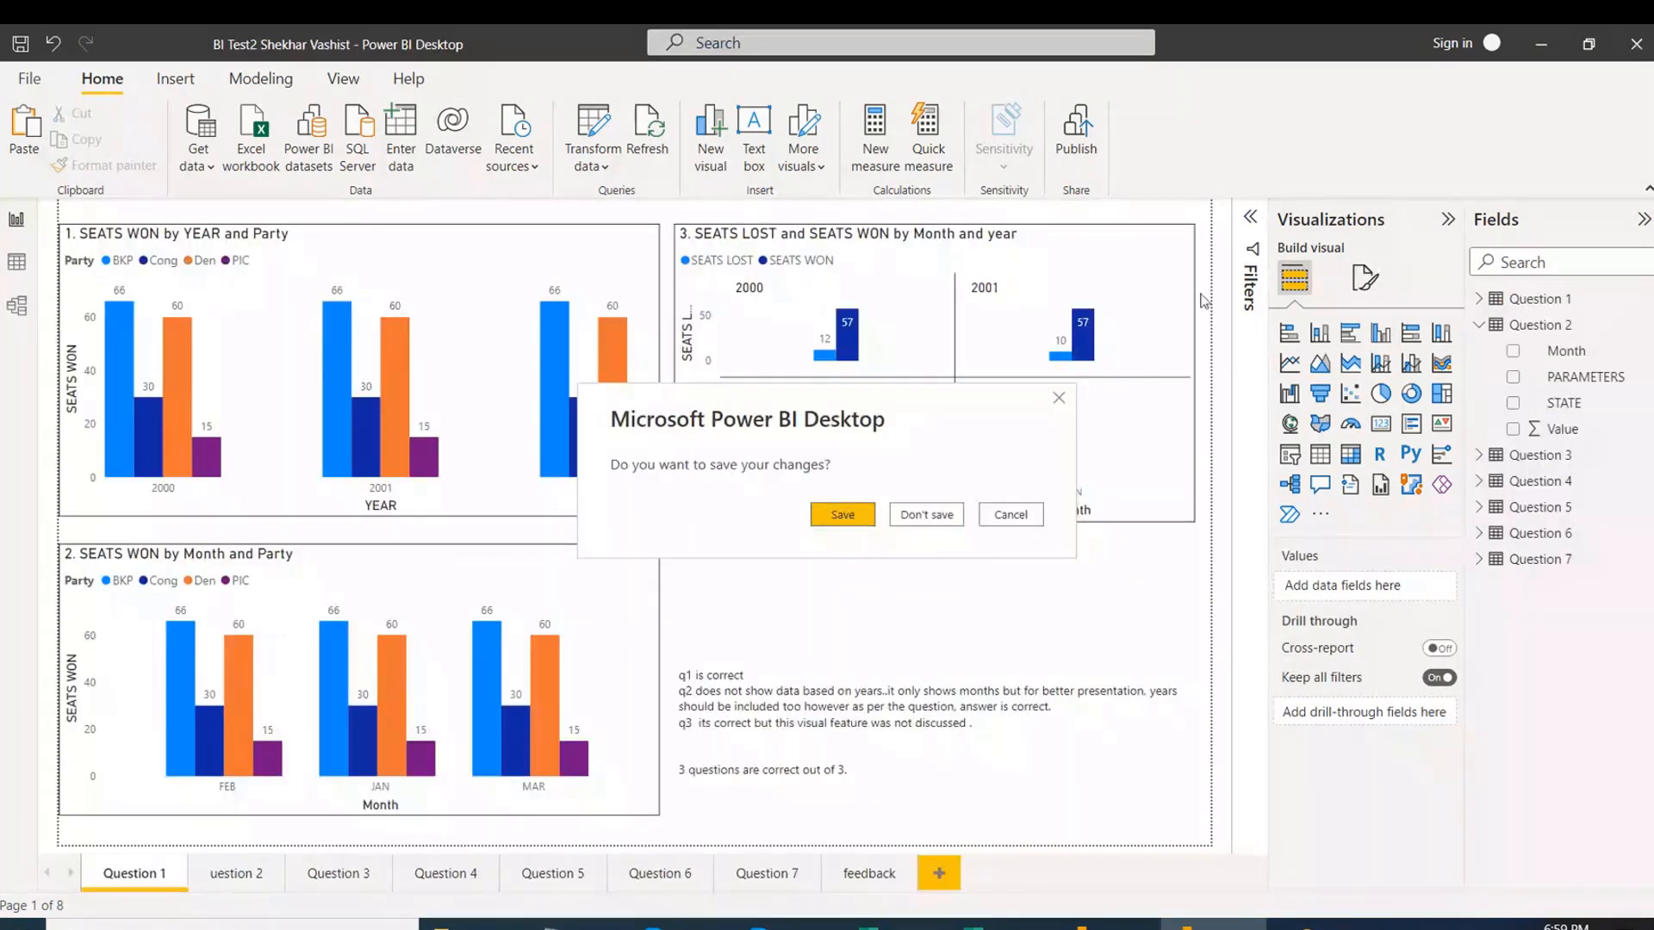
# Save the second mock-test report's changes as it closes, and minimize BITestSolved to return to BI MockTest2.xlsx.
pyautogui.click(840, 517)
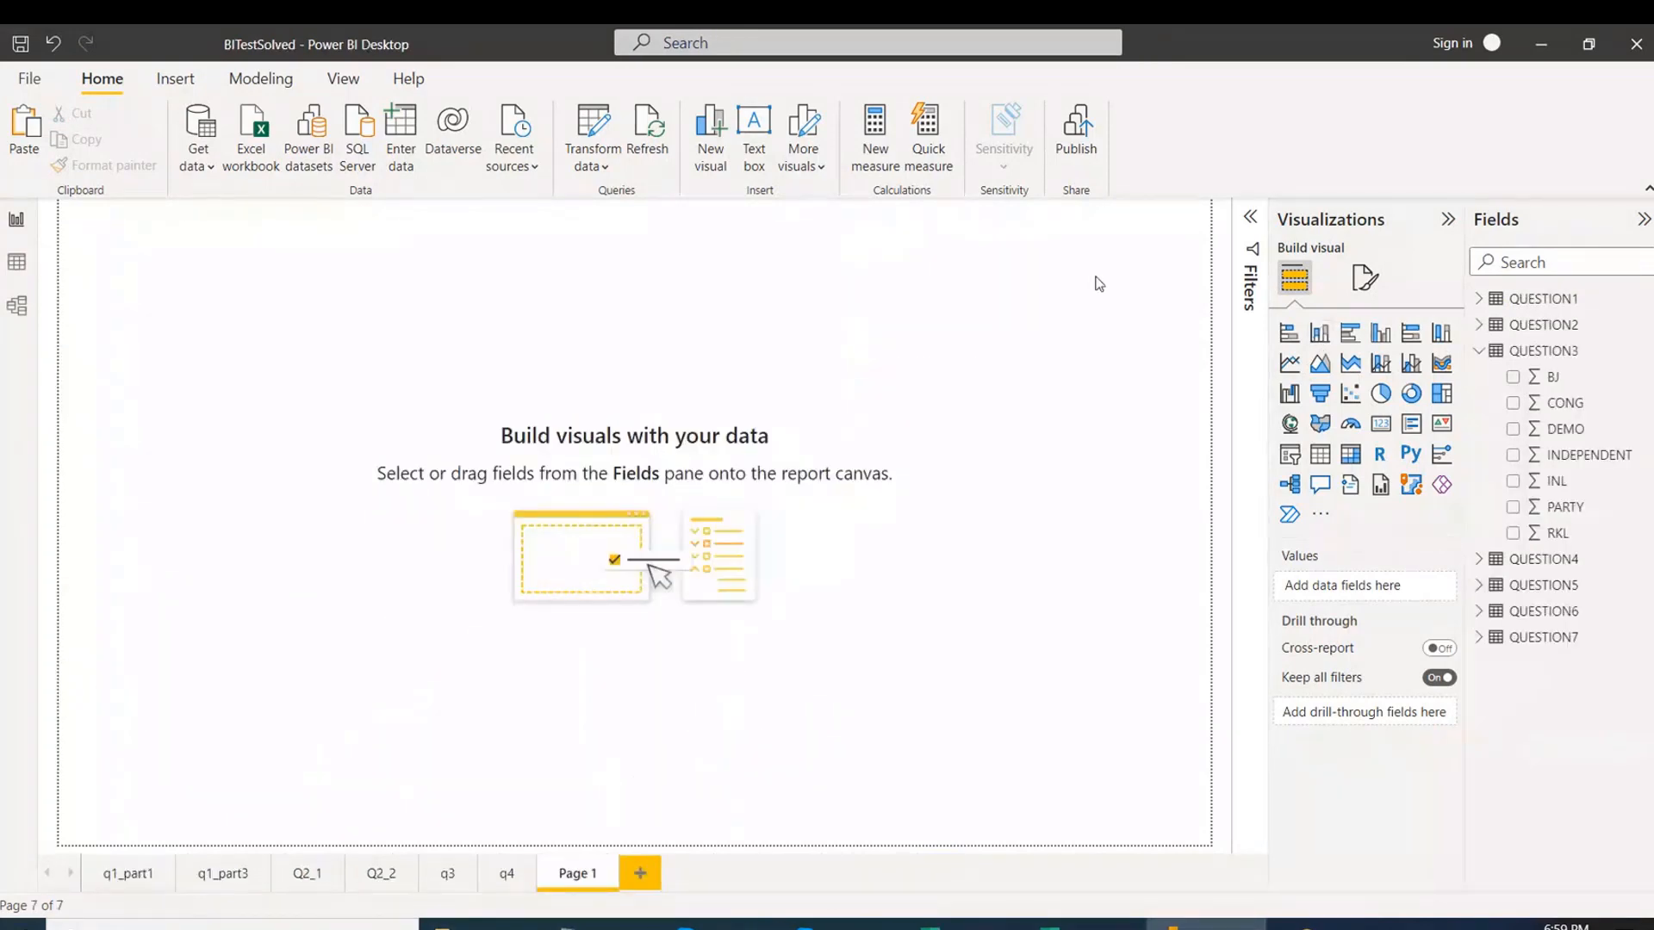
pyautogui.click(1536, 38)
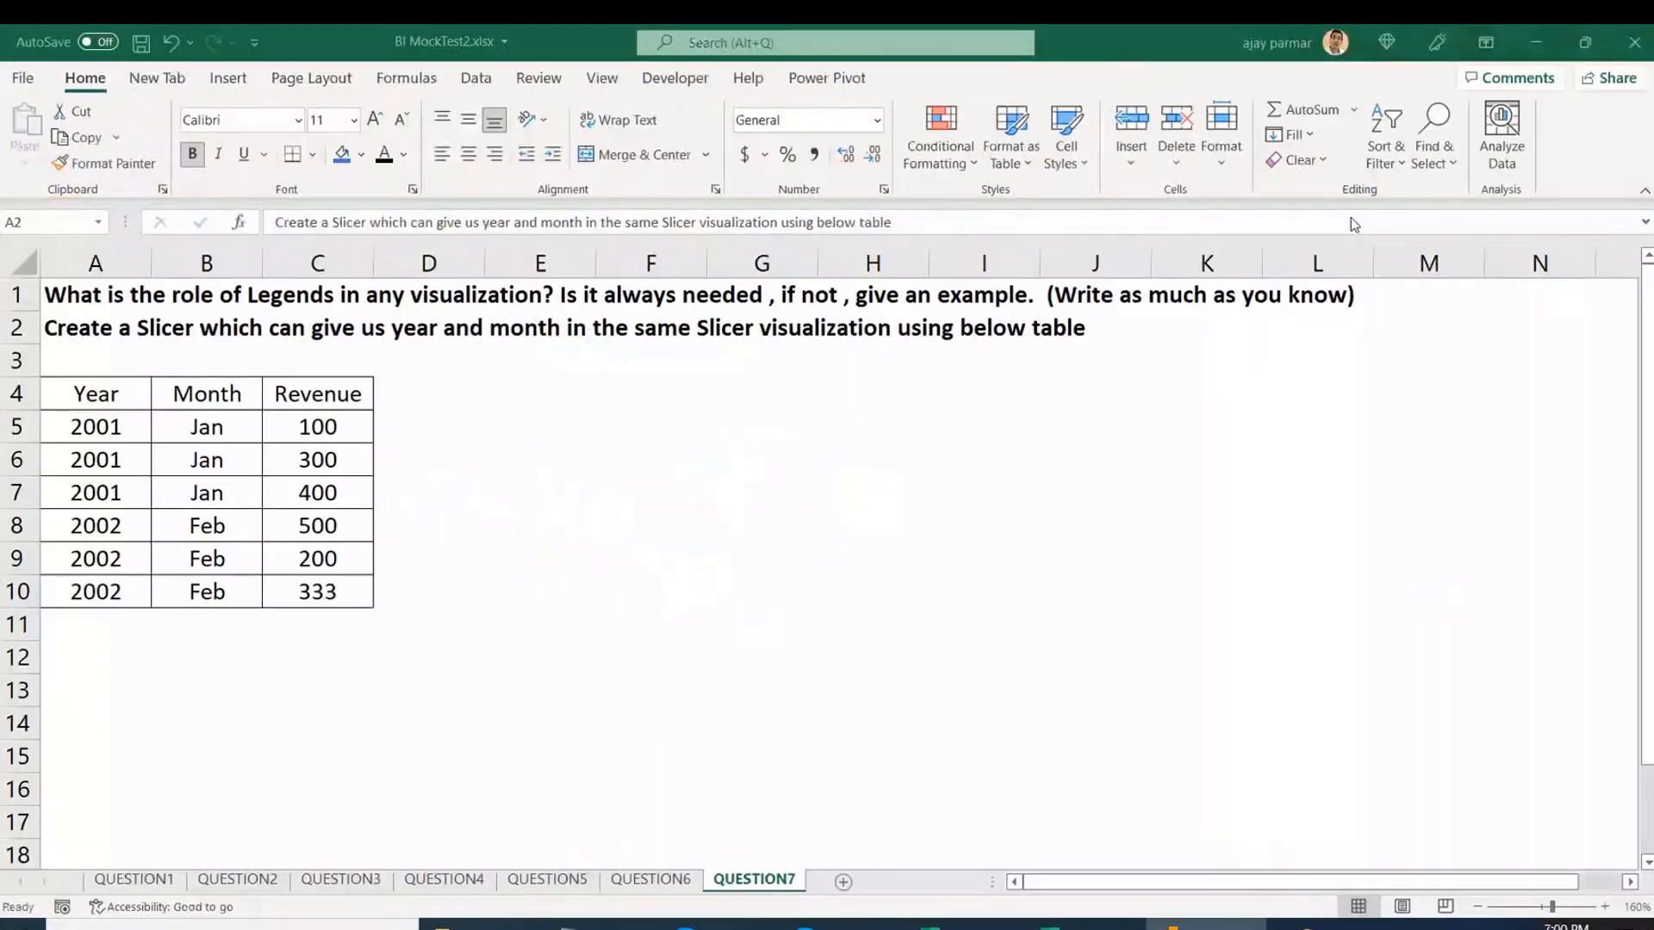